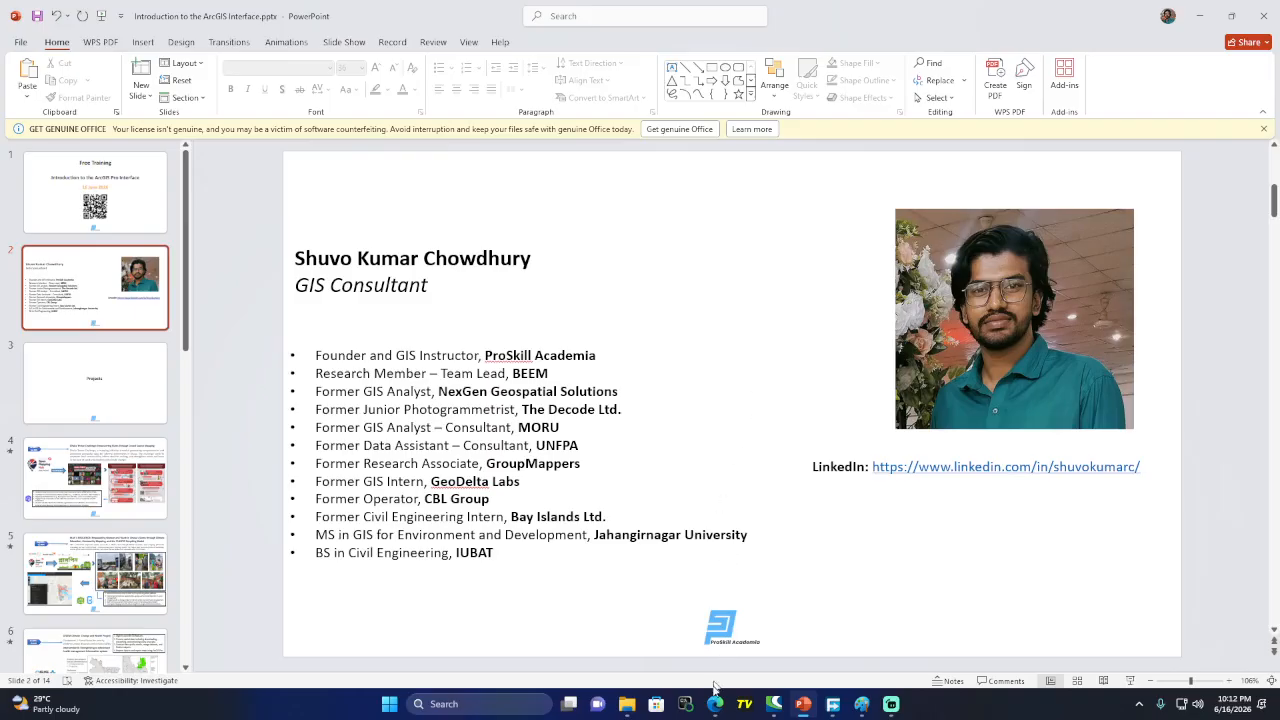
Stop presenting the slides in the Google Meet window
{"action": "mouse_move", "coordinate": [716, 704]}
{"action": "left_click", "coordinate": [668, 622]}
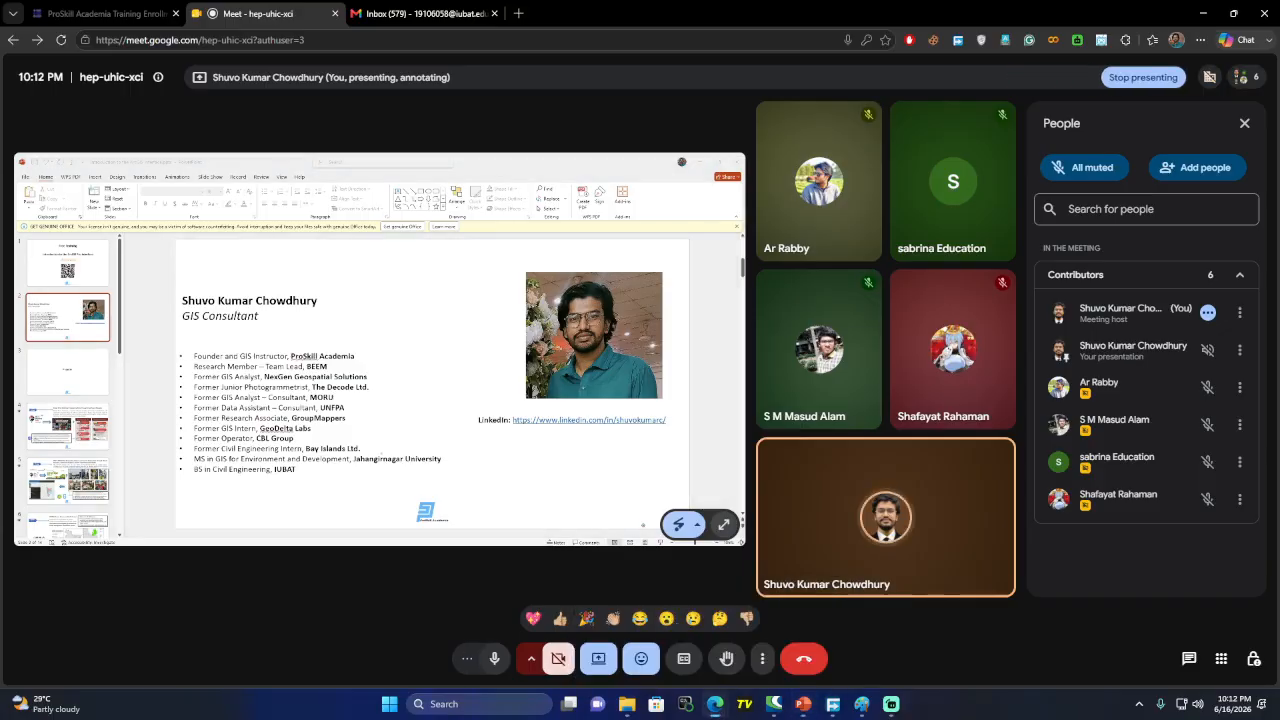
{"action": "left_click", "coordinate": [600, 660]}
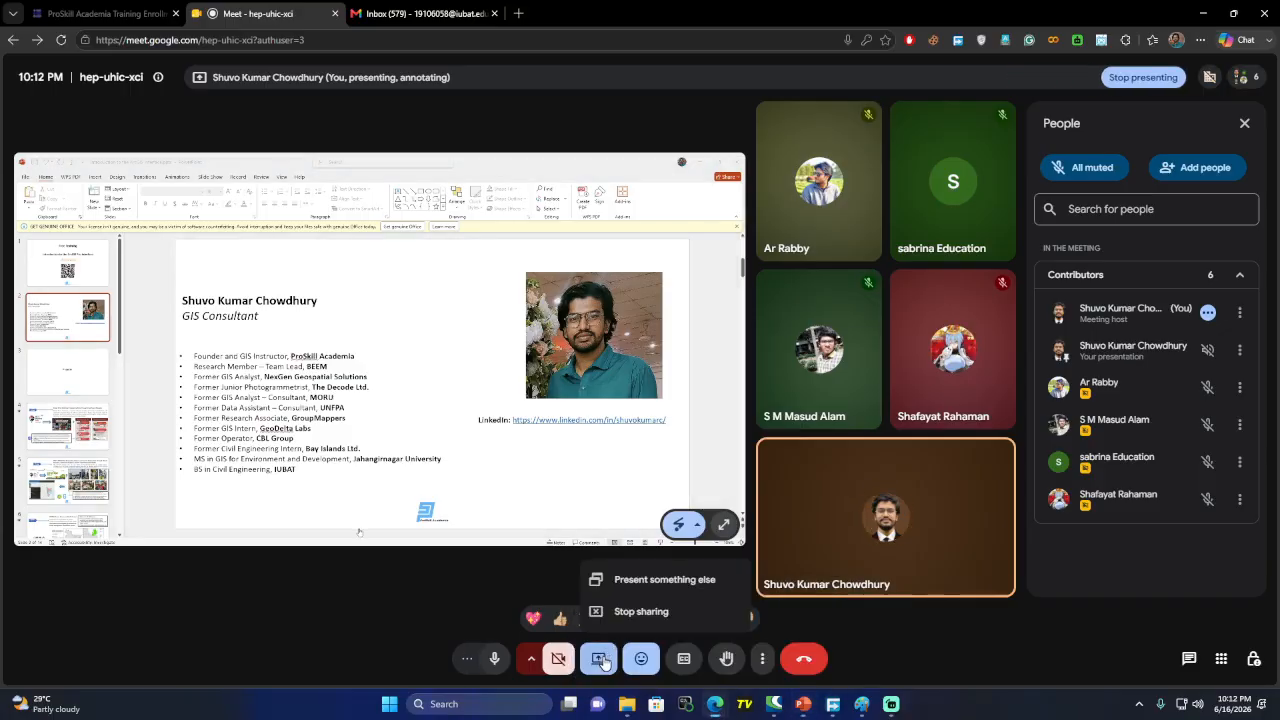
{"action": "left_click", "coordinate": [650, 612]}
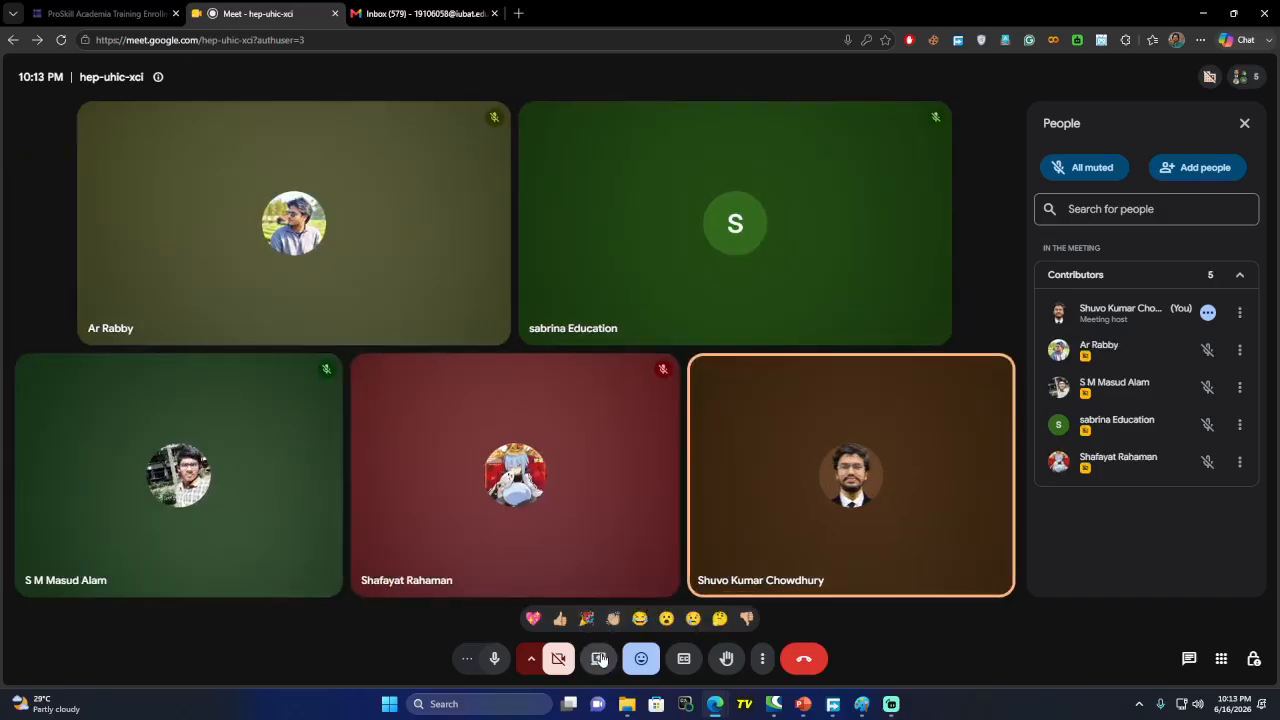
Present the Entire Screen in Meet and admit the waiting guest
{"action": "left_click", "coordinate": [598, 658]}
{"action": "left_click", "coordinate": [736, 118]}
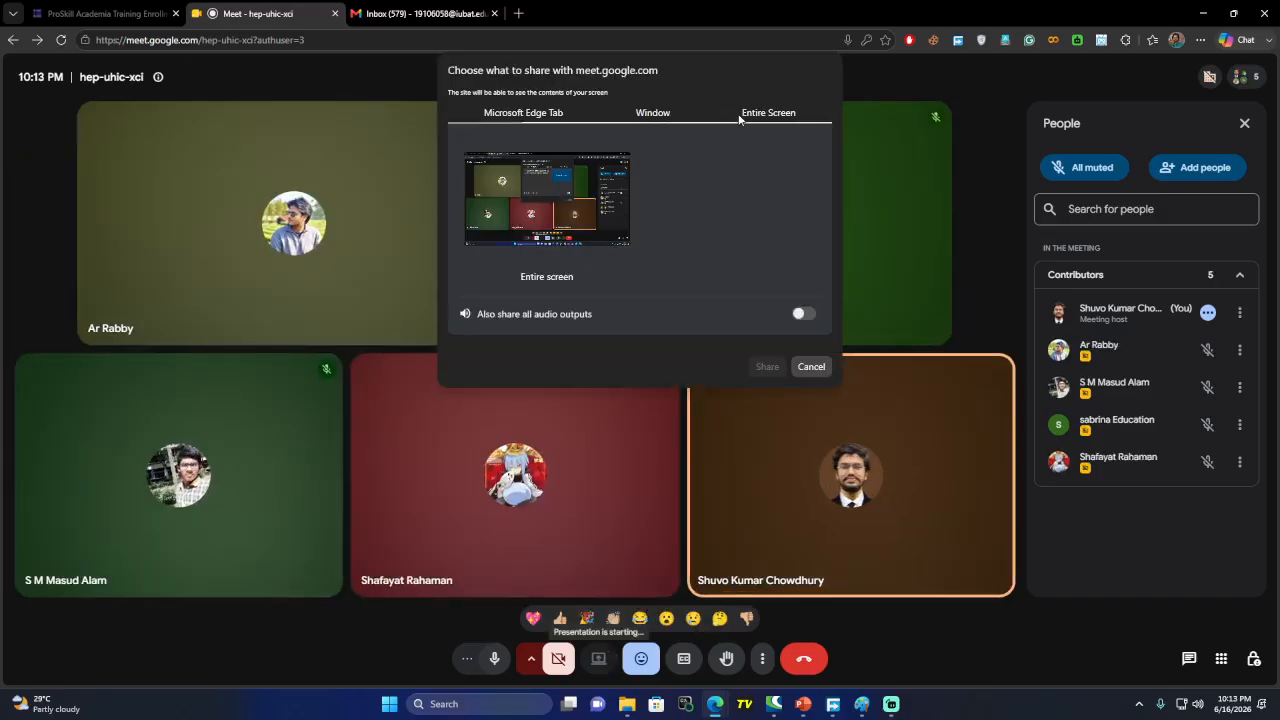
{"action": "left_click", "coordinate": [617, 115]}
{"action": "left_click", "coordinate": [710, 112]}
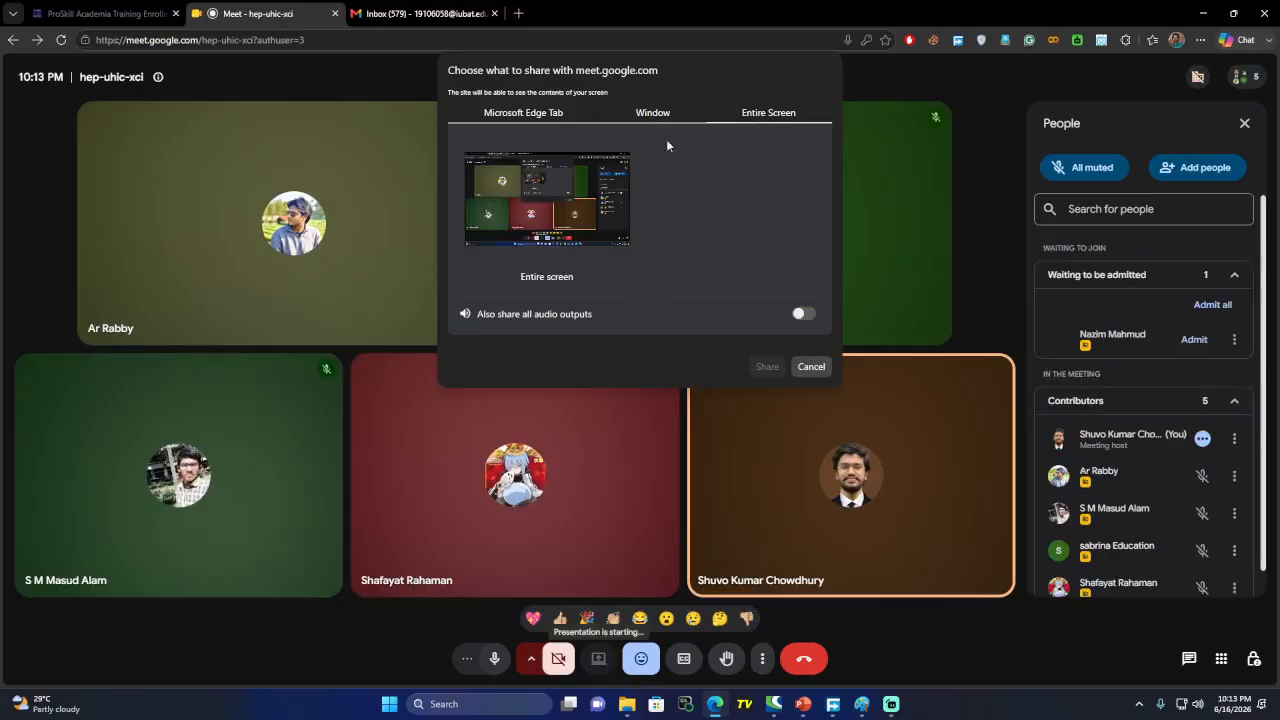
{"action": "left_click", "coordinate": [556, 192]}
{"action": "left_click", "coordinate": [766, 367]}
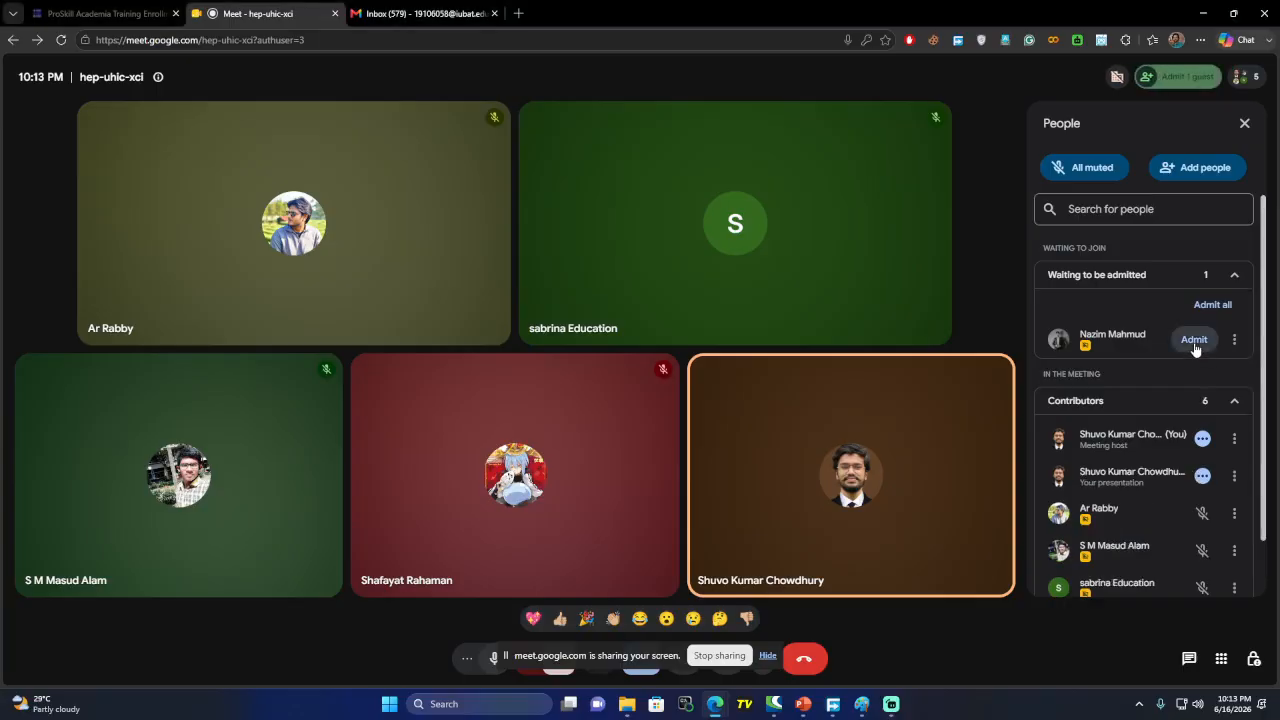
{"action": "left_click", "coordinate": [1194, 341]}
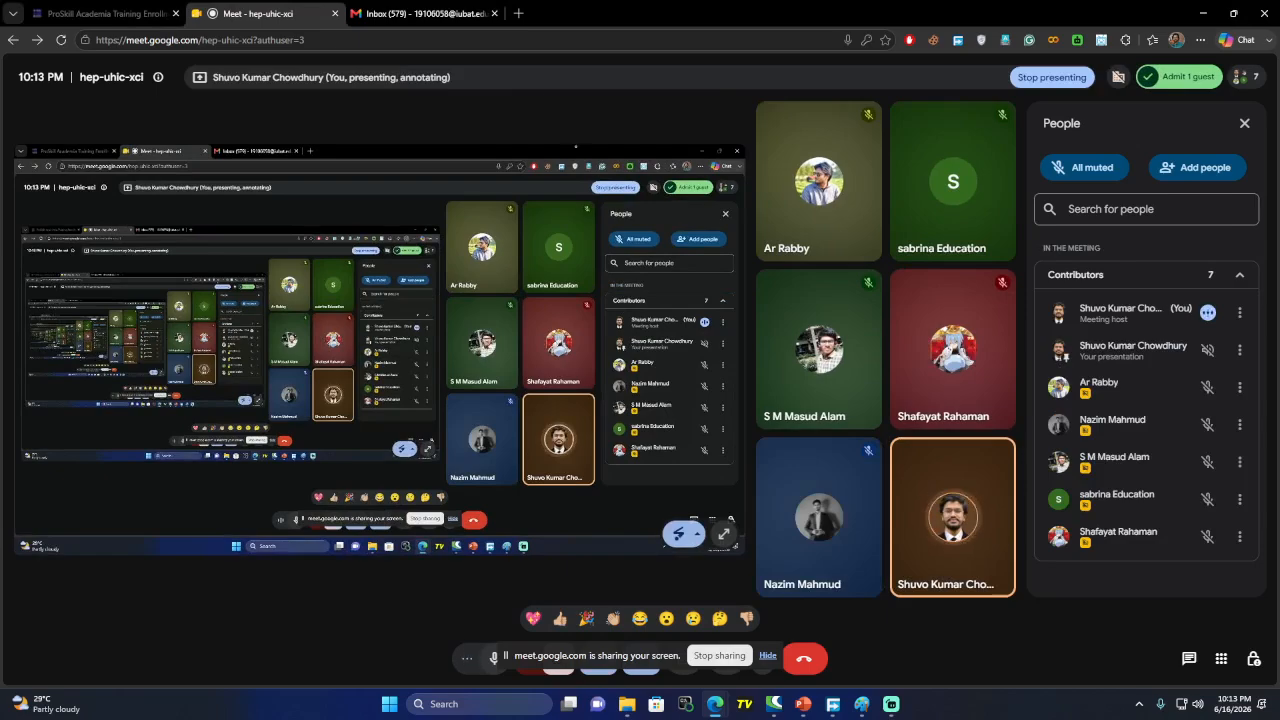
Open igetintopc.com in a new tab and search the site for ArcGIS
{"action": "left_click", "coordinate": [518, 13]}
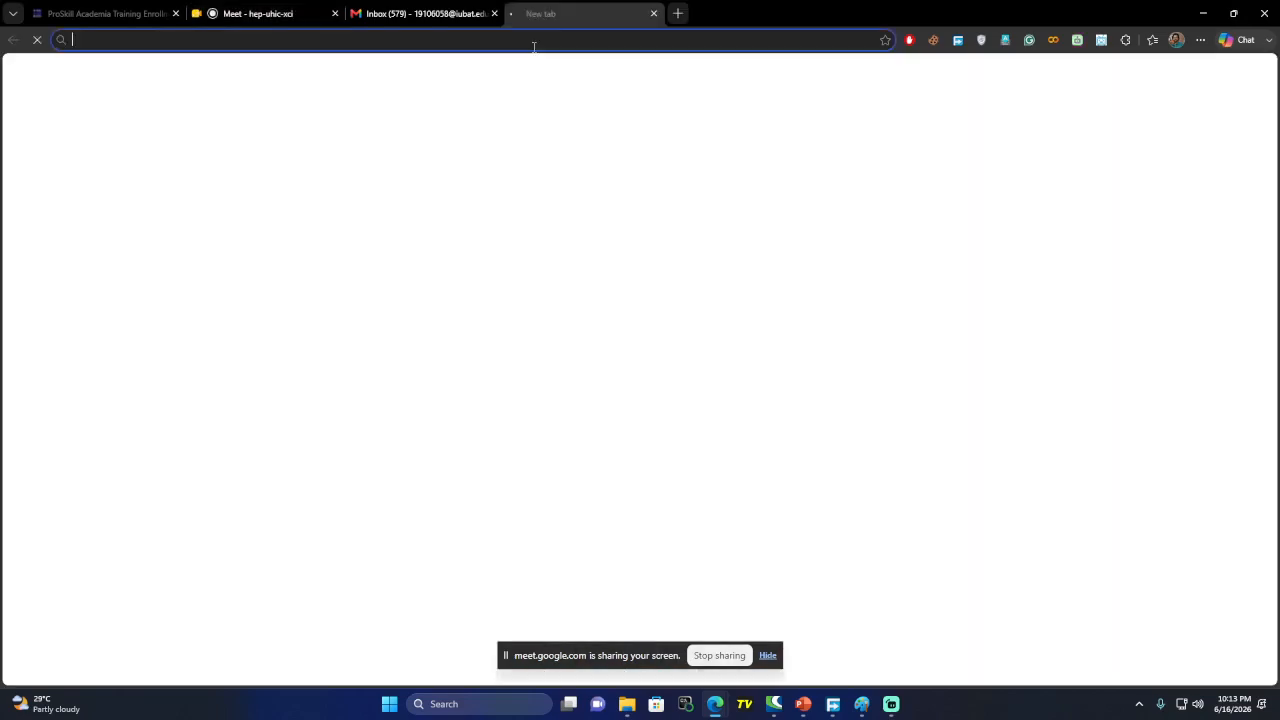
{"action": "type", "text": "ige"}
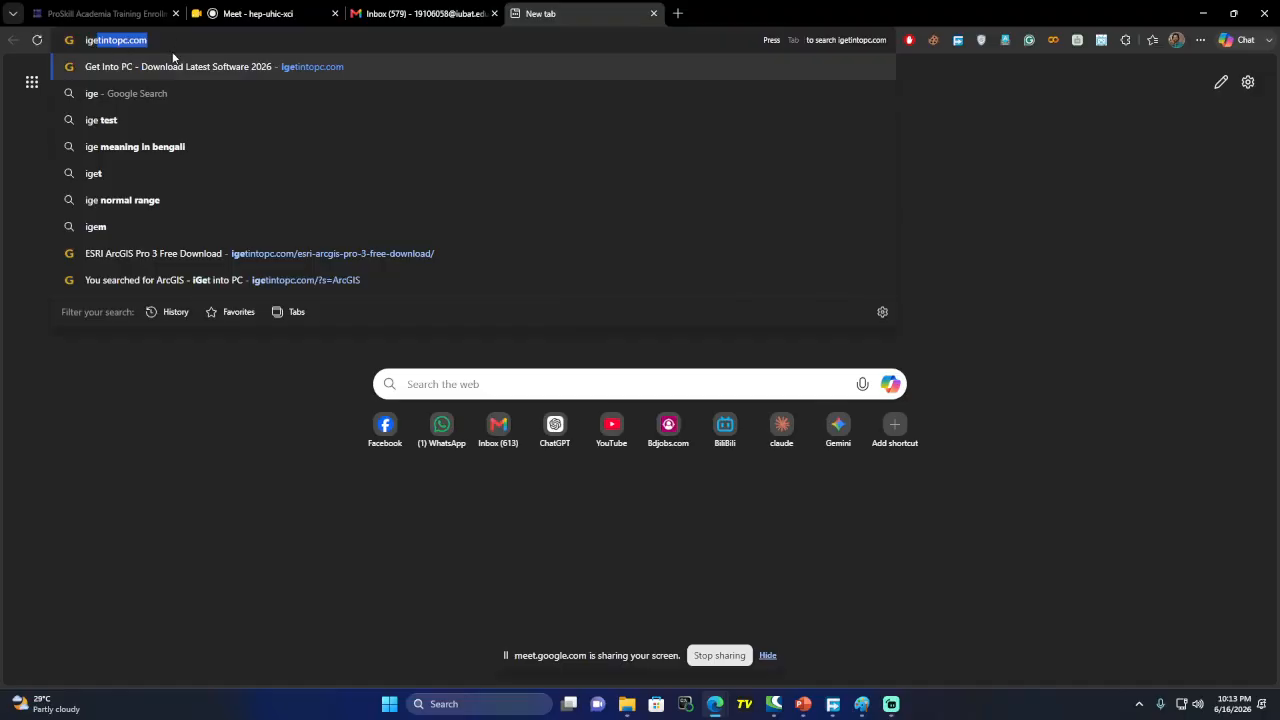
{"action": "left_click", "coordinate": [230, 66]}
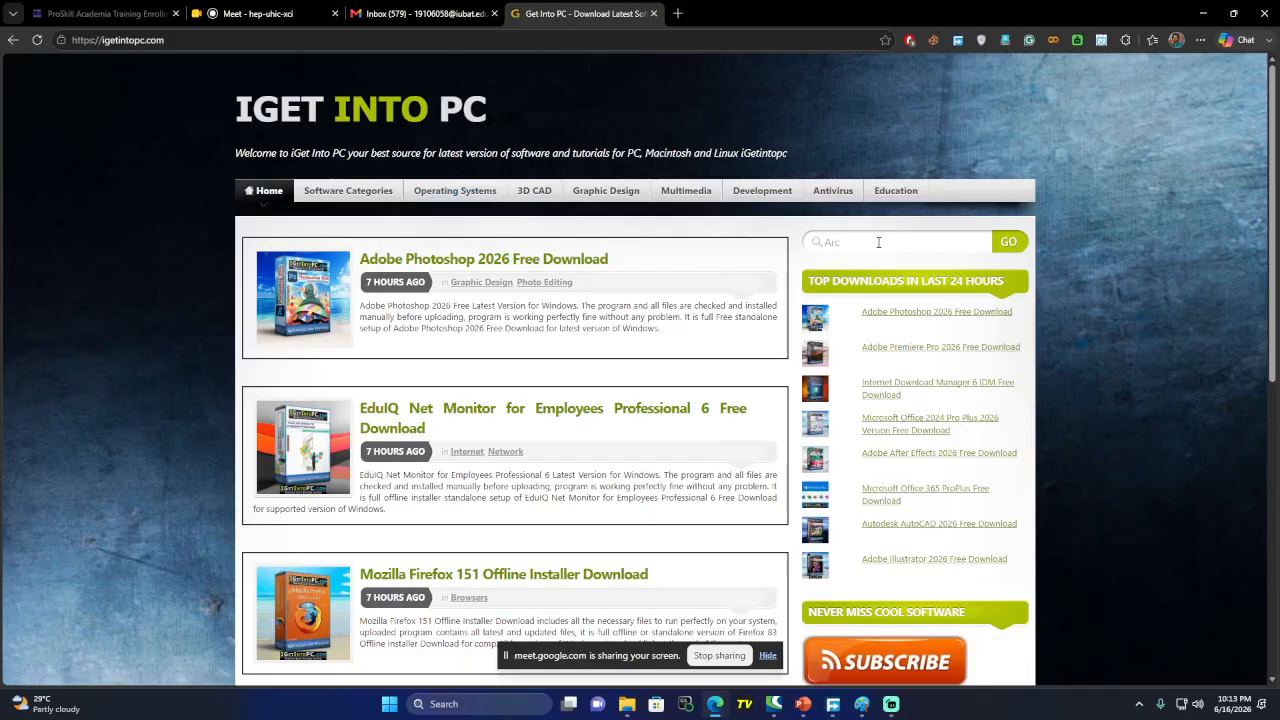
{"action": "key", "text": "Return"}
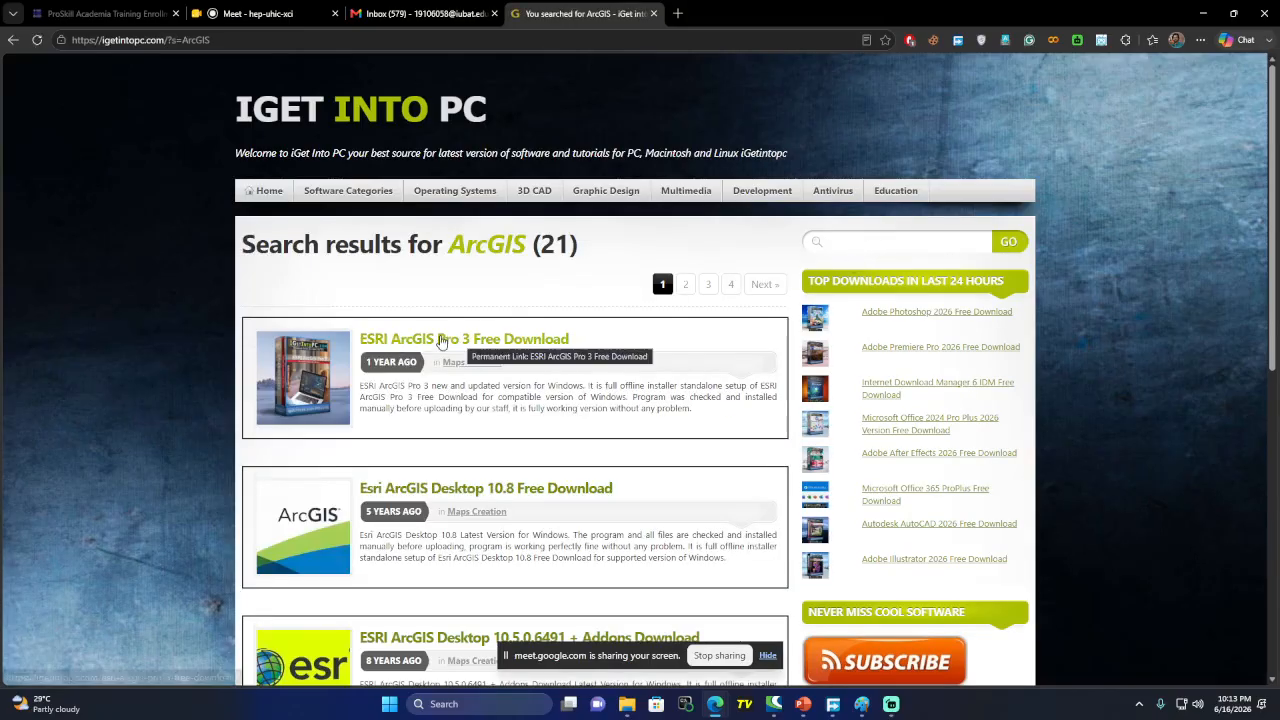
Open the ESRI ArcGIS Pro 3 page and start downloading the 2.69 GB rar setup
{"action": "left_click", "coordinate": [510, 341]}
{"action": "scroll", "coordinate": [510, 343], "scroll_direction": "down", "scroll_amount": 15}
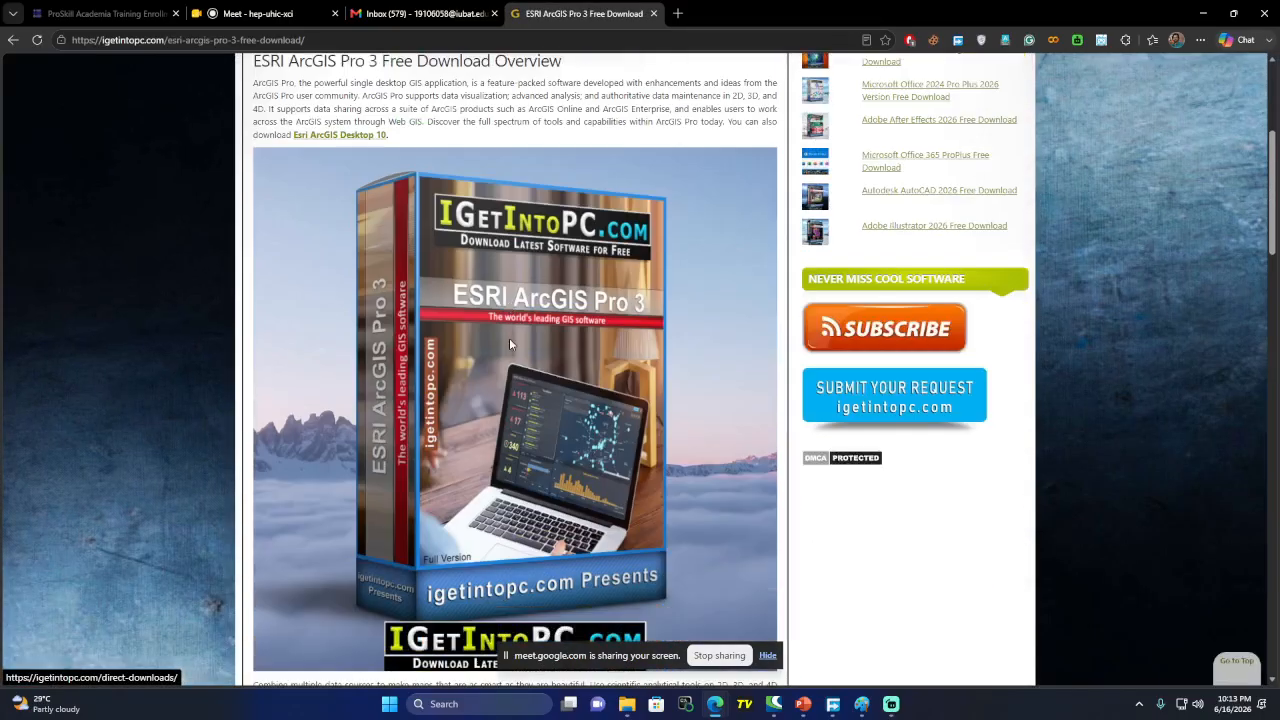
{"action": "scroll", "coordinate": [510, 333], "scroll_direction": "down", "scroll_amount": 3}
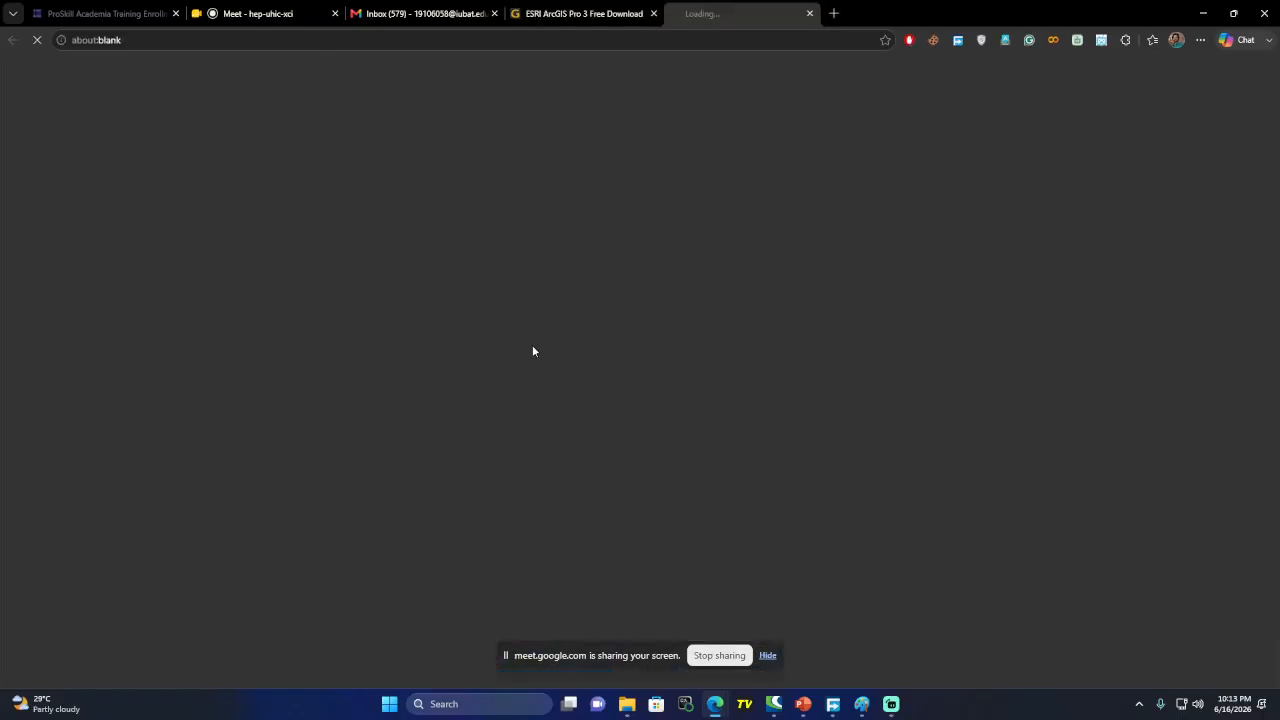
{"action": "left_click", "coordinate": [533, 345]}
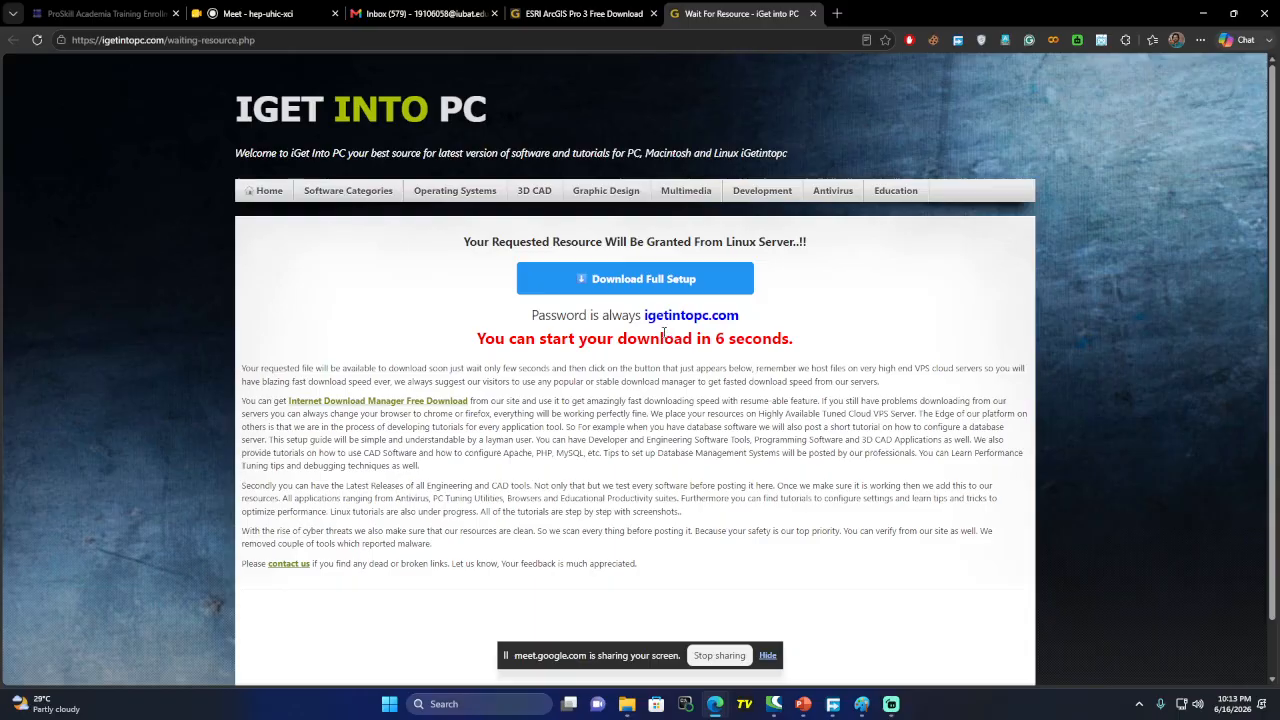
{"action": "left_click_drag", "start_coordinate": [645, 315], "coordinate": [750, 322]}
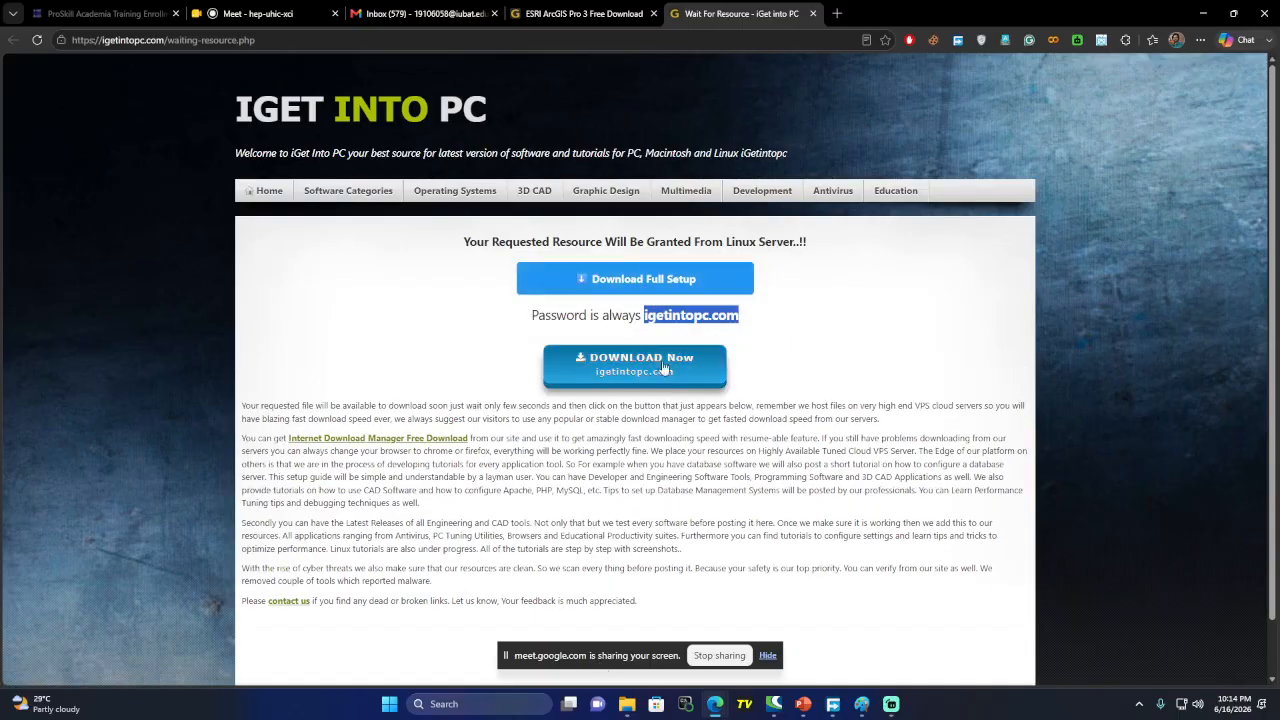
{"action": "left_click", "coordinate": [705, 357]}
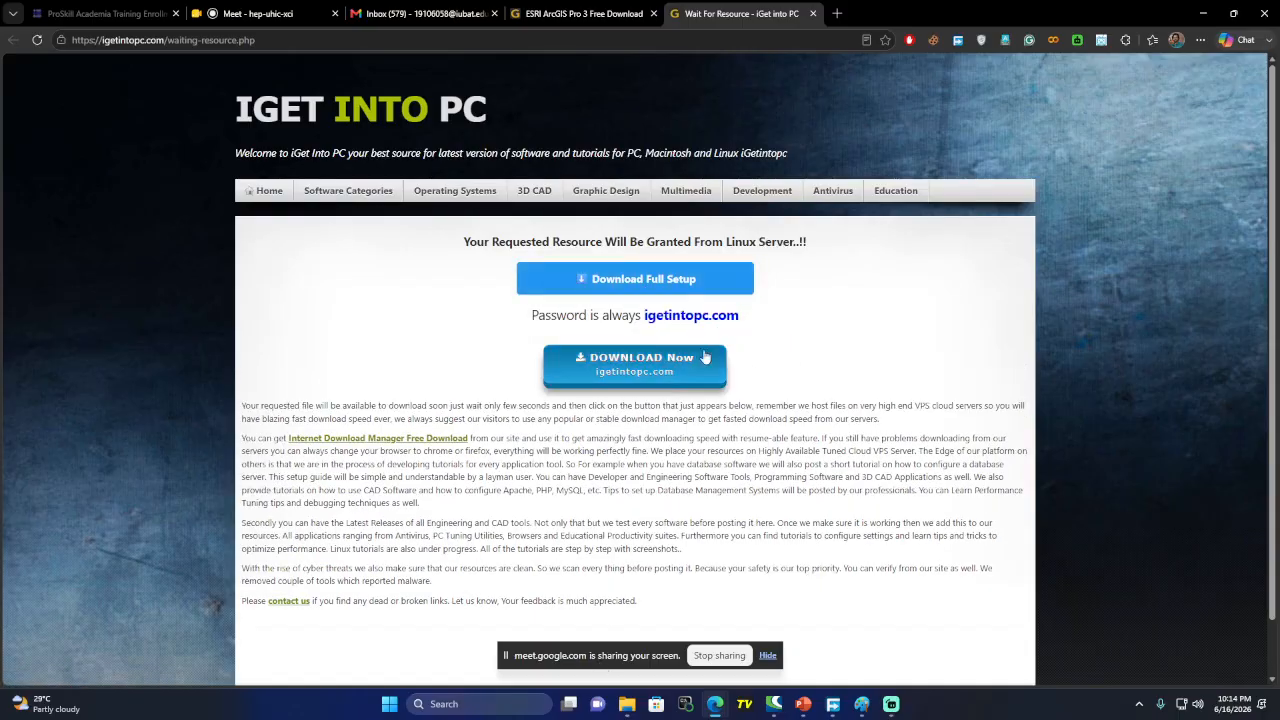
{"action": "left_click", "coordinate": [657, 384]}
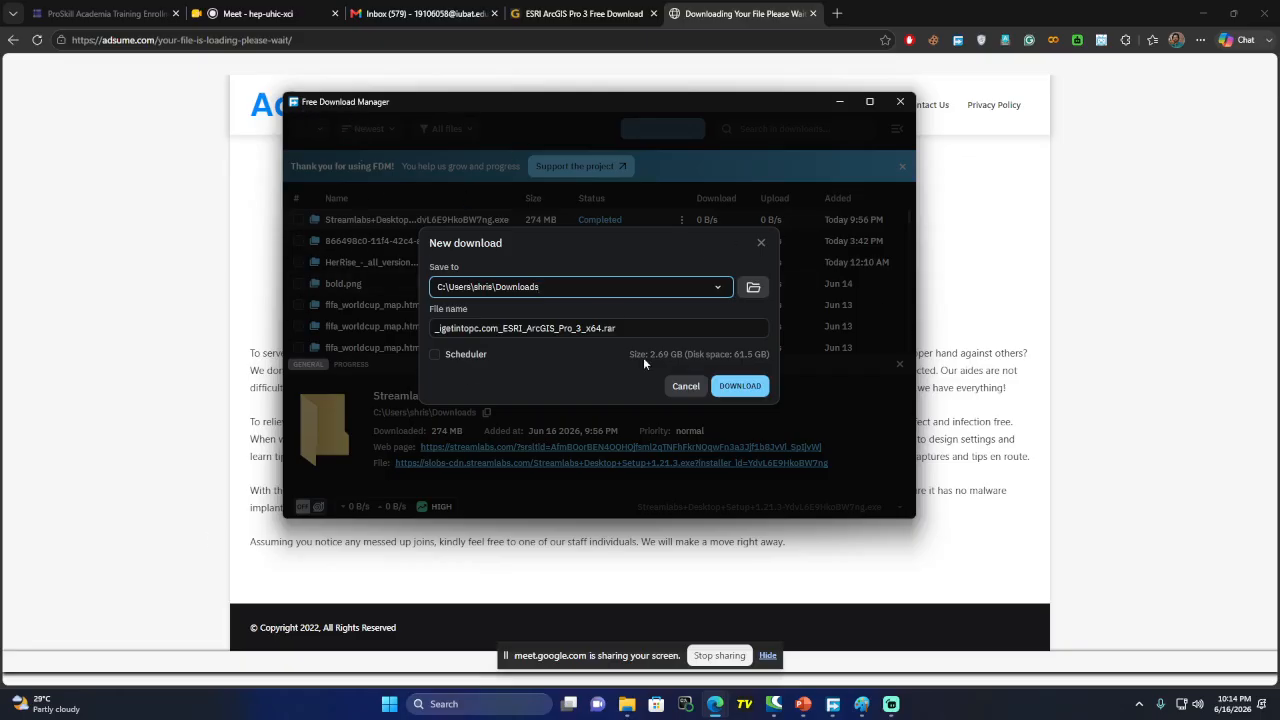
Check Edge's recent downloads list, then close it
{"action": "left_click", "coordinate": [1200, 40]}
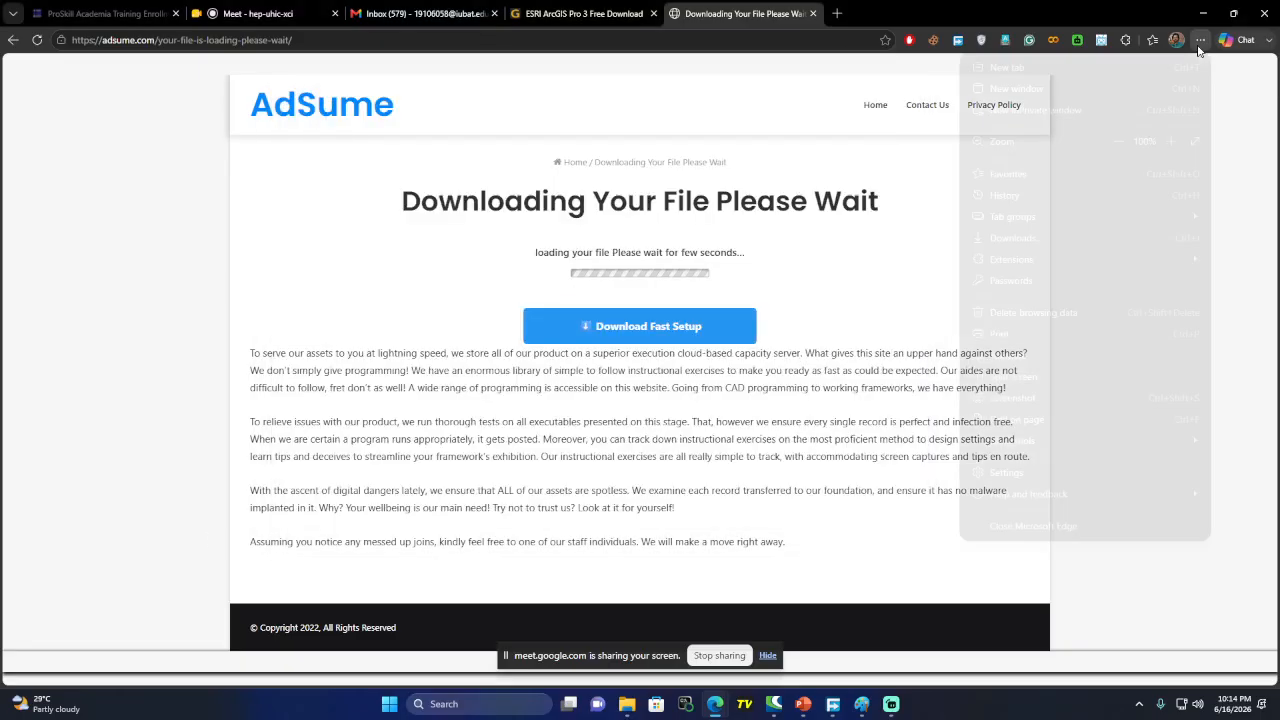
{"action": "left_click", "coordinate": [1005, 237]}
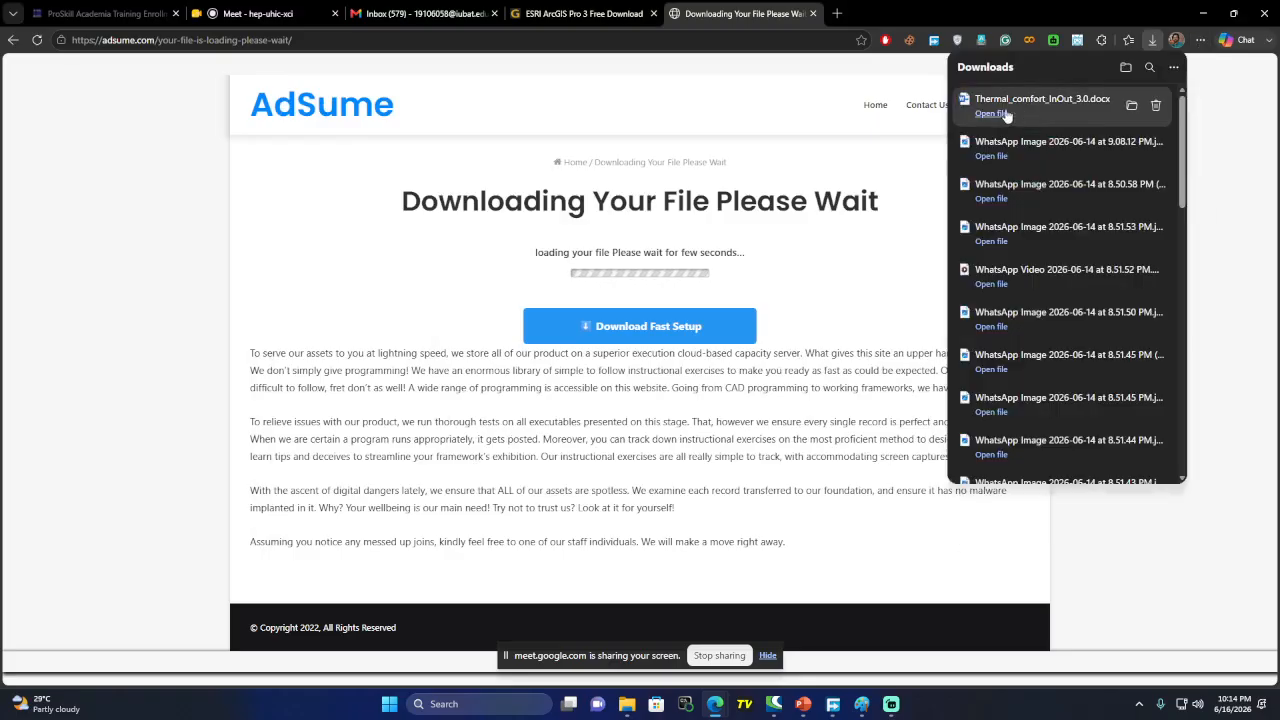
{"action": "left_click", "coordinate": [1229, 323]}
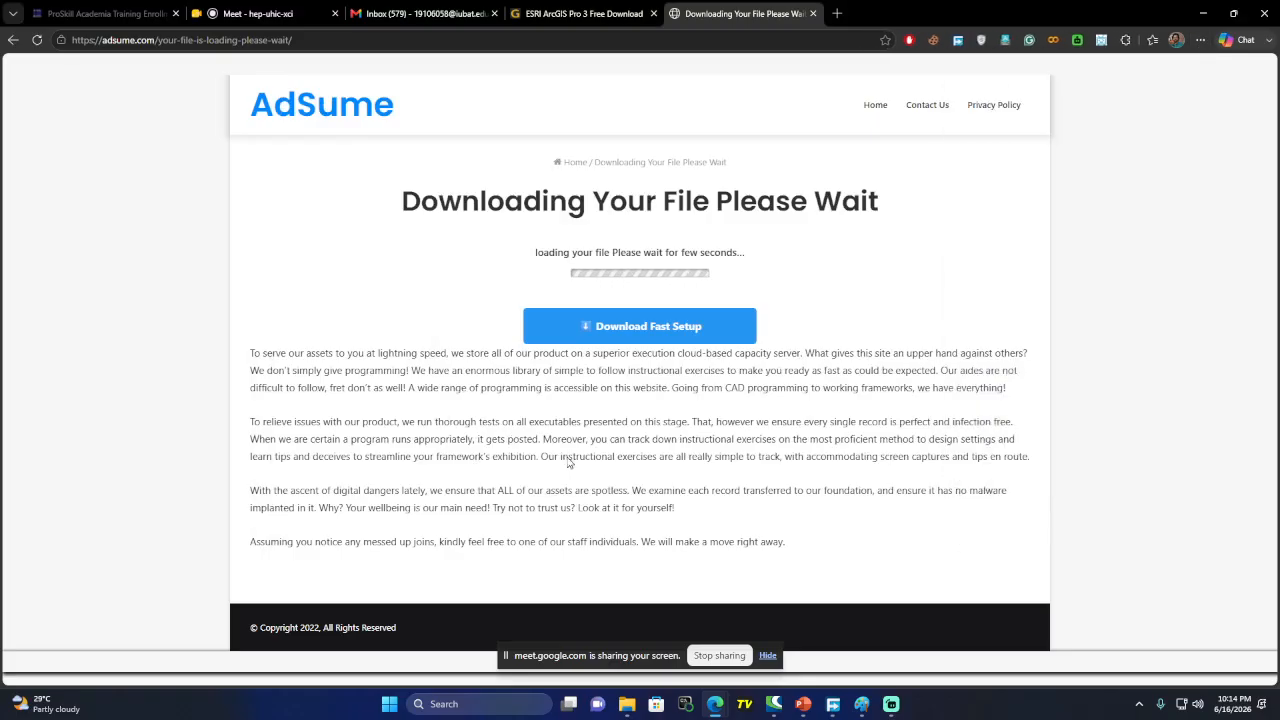
Open the ESRI ArcGIS Pro 3 rar from D:\Software, entering the archive password
{"action": "mouse_move", "coordinate": [629, 705]}
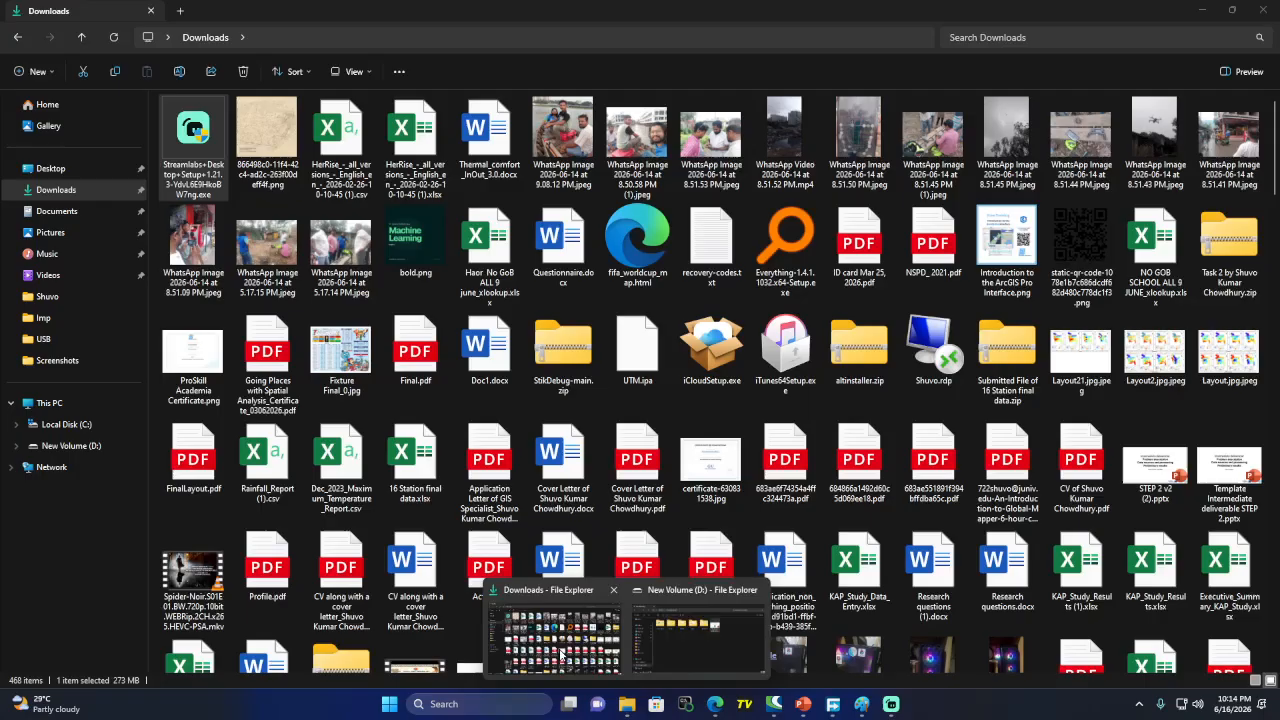
{"action": "left_click", "coordinate": [563, 640]}
{"action": "left_click", "coordinate": [72, 446]}
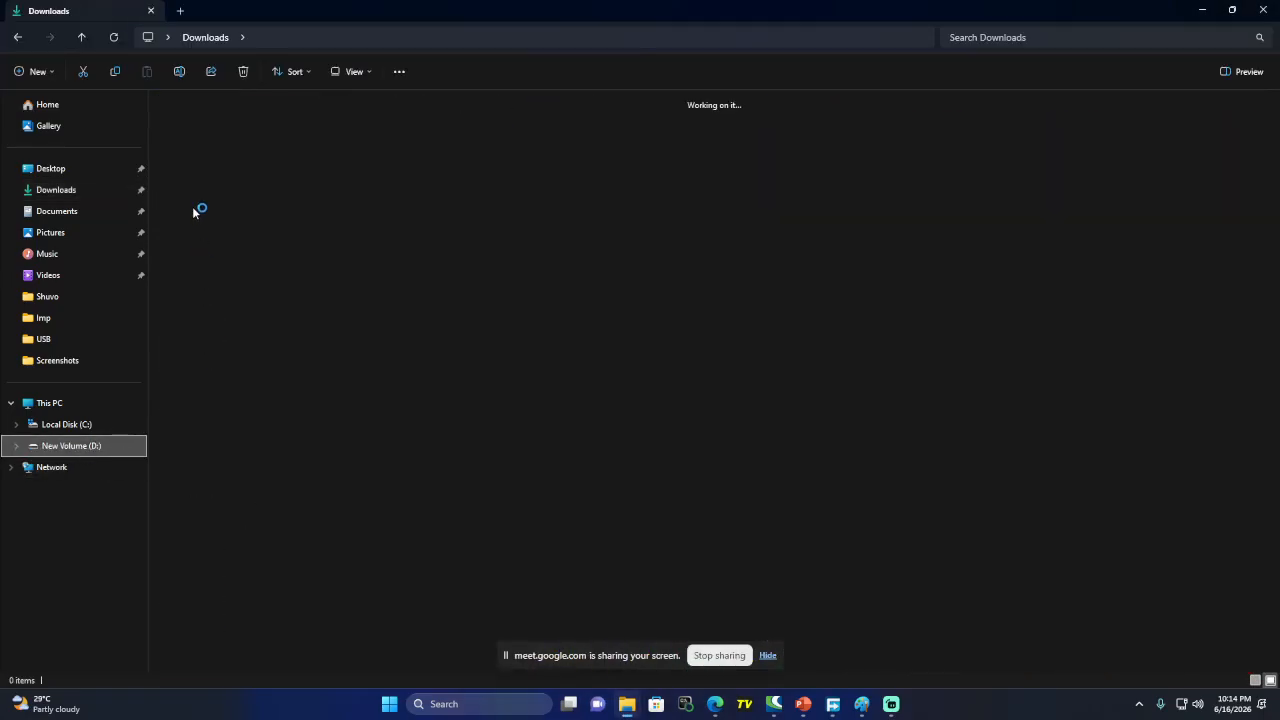
{"action": "double_click", "coordinate": [492, 128]}
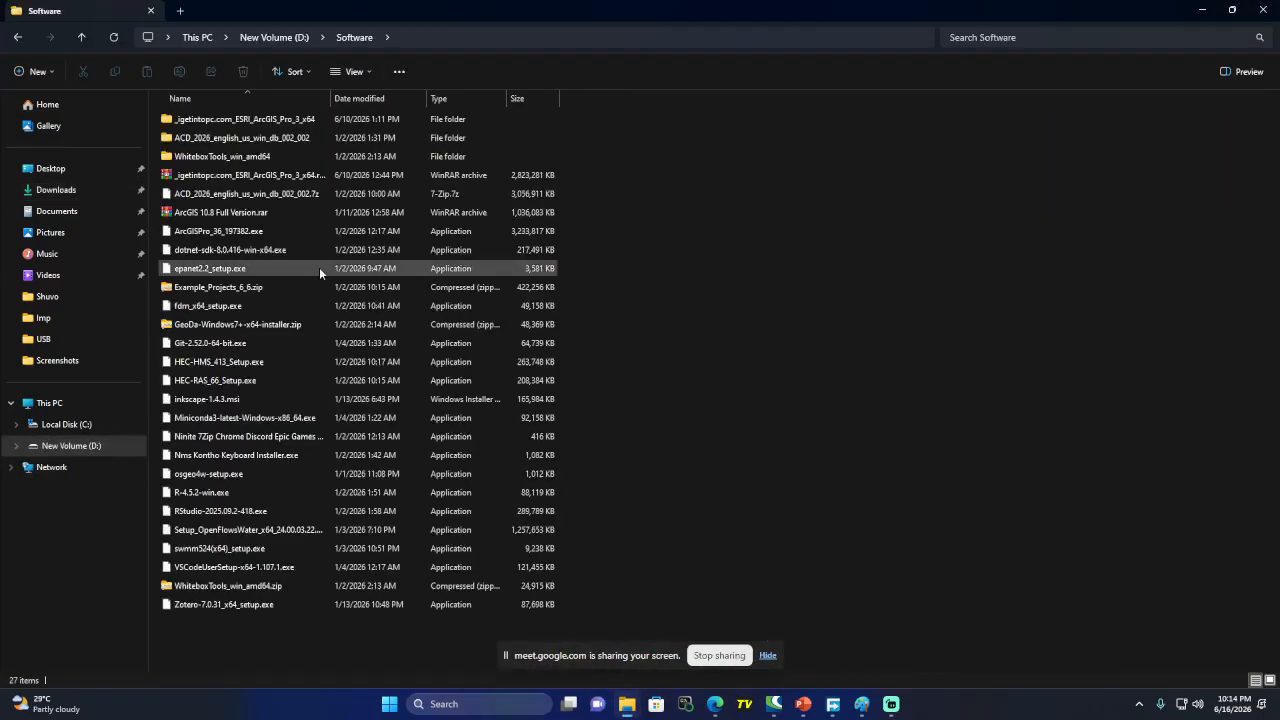
{"action": "left_click", "coordinate": [268, 176]}
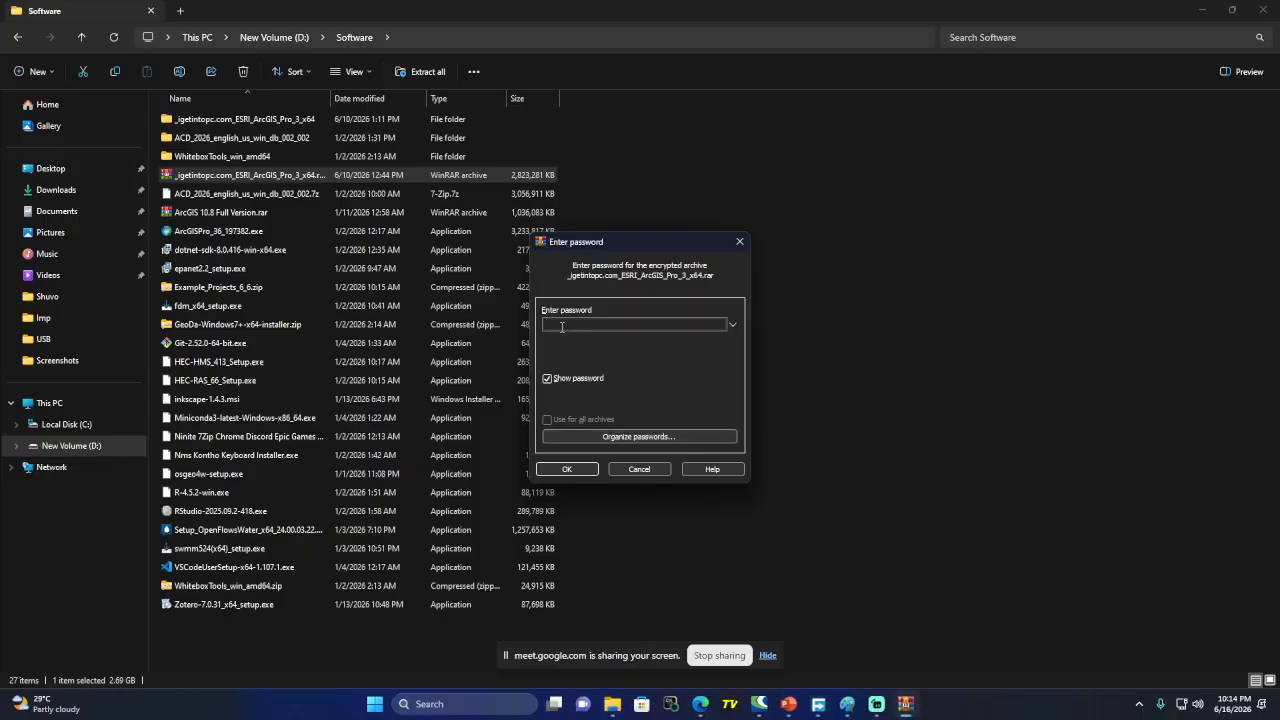
{"action": "type", "text": "igetintopc.com"}
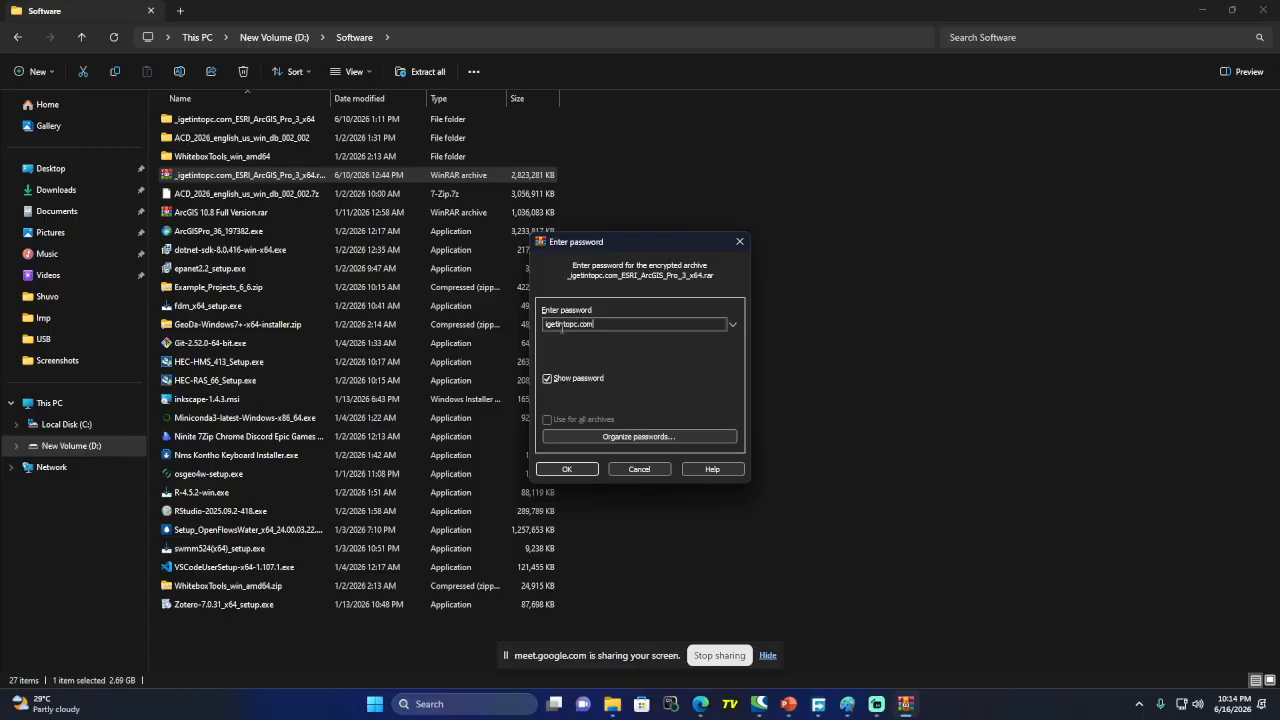
{"action": "left_click", "coordinate": [570, 468]}
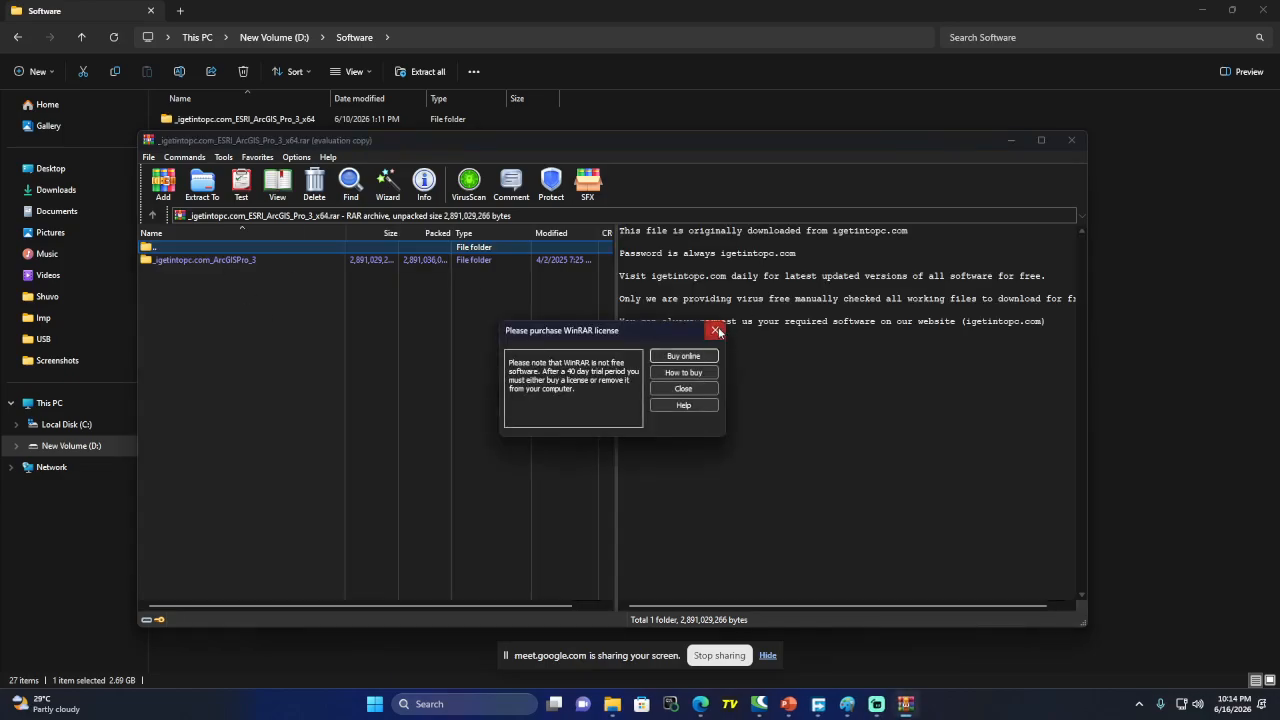
Browse the archive into _igetintopc.com_ArcGISPro_3 > _igetintopc.com_Fix, select AfCore.dll, and show Local Disk (C:)
{"action": "left_click", "coordinate": [715, 330]}
{"action": "double_click", "coordinate": [219, 259]}
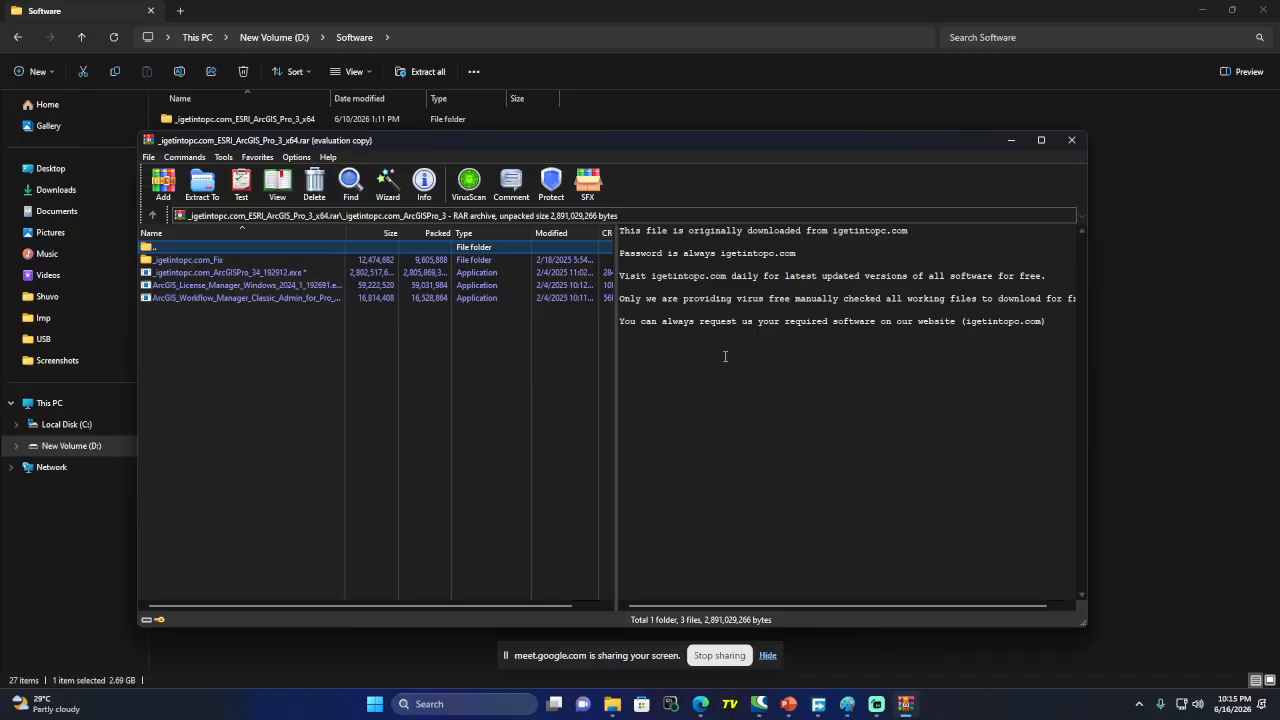
{"action": "double_click", "coordinate": [244, 260]}
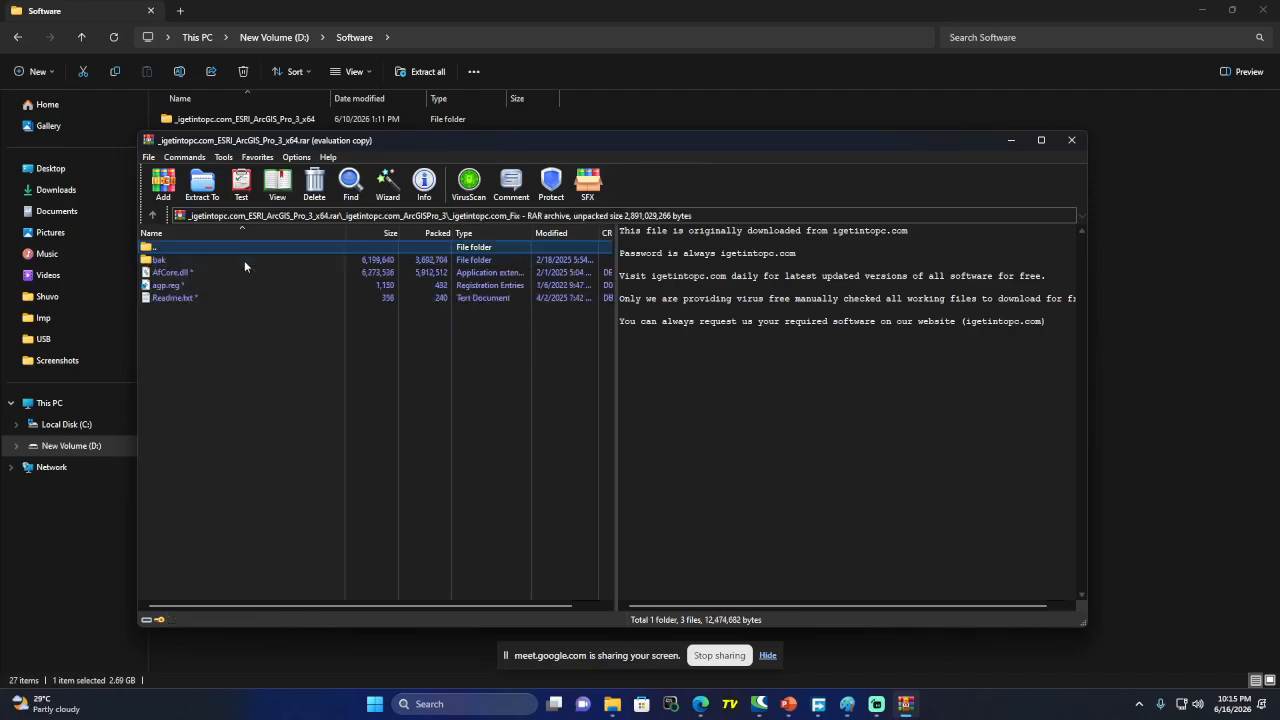
{"action": "left_click", "coordinate": [183, 277]}
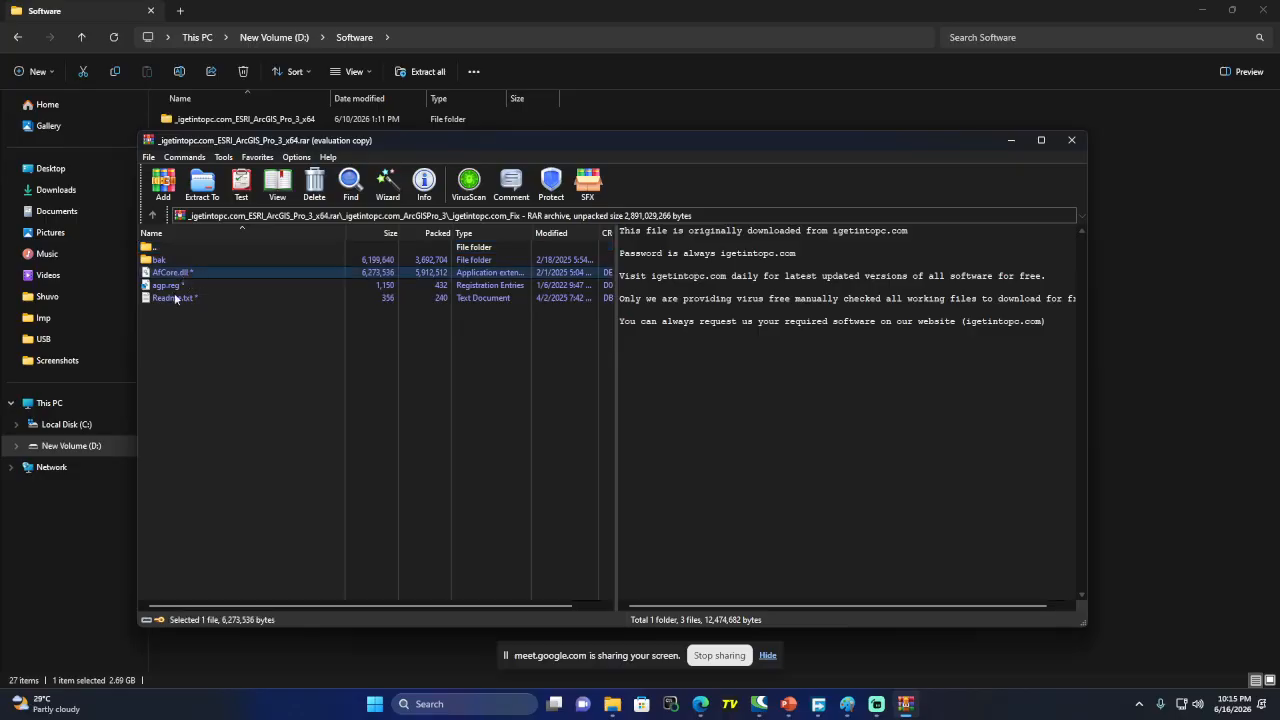
{"action": "left_click", "coordinate": [93, 428]}
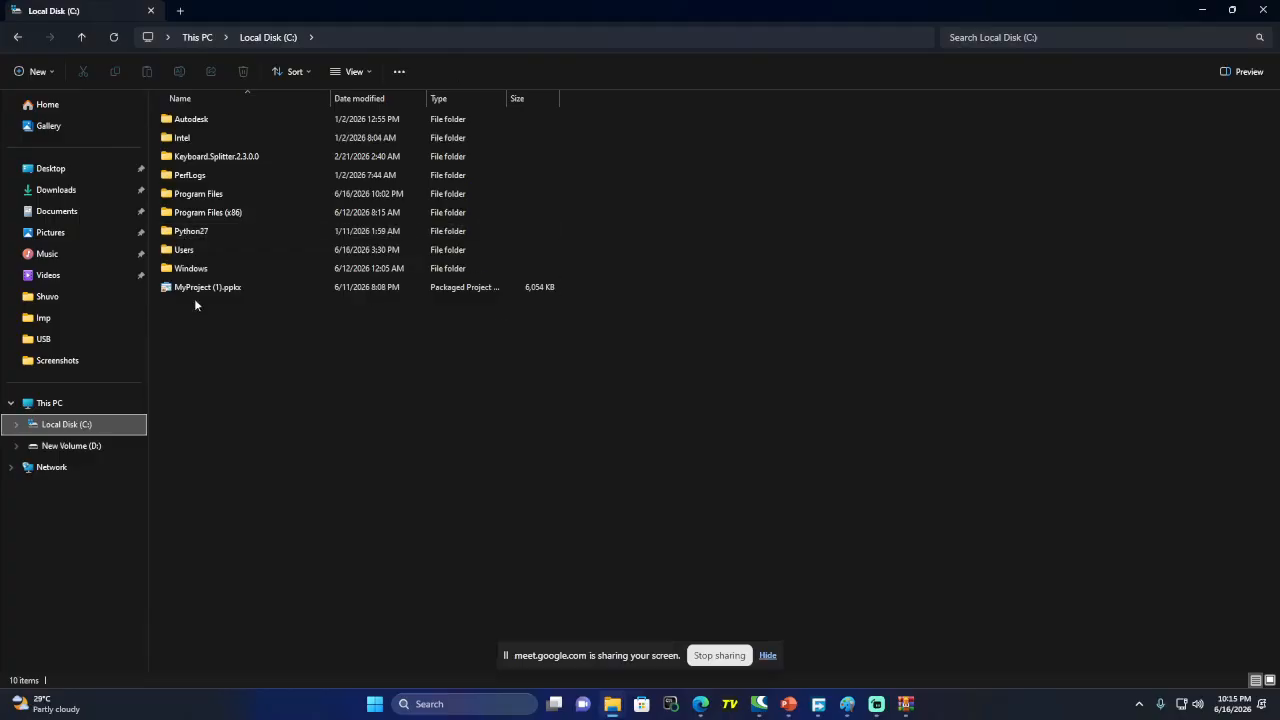
Navigate File Explorer to C:\Program Files\ArcGIS\Pro\bin
{"action": "left_click", "coordinate": [203, 196]}
{"action": "double_click", "coordinate": [203, 196]}
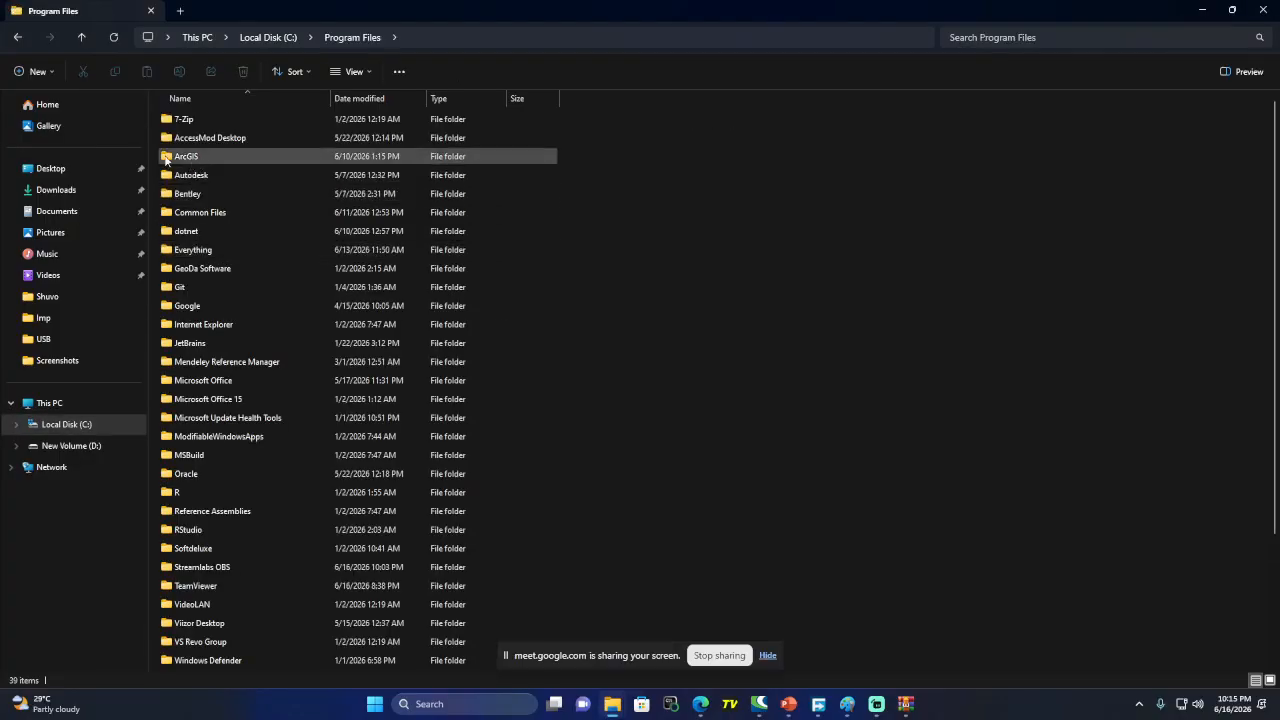
{"action": "double_click", "coordinate": [190, 157]}
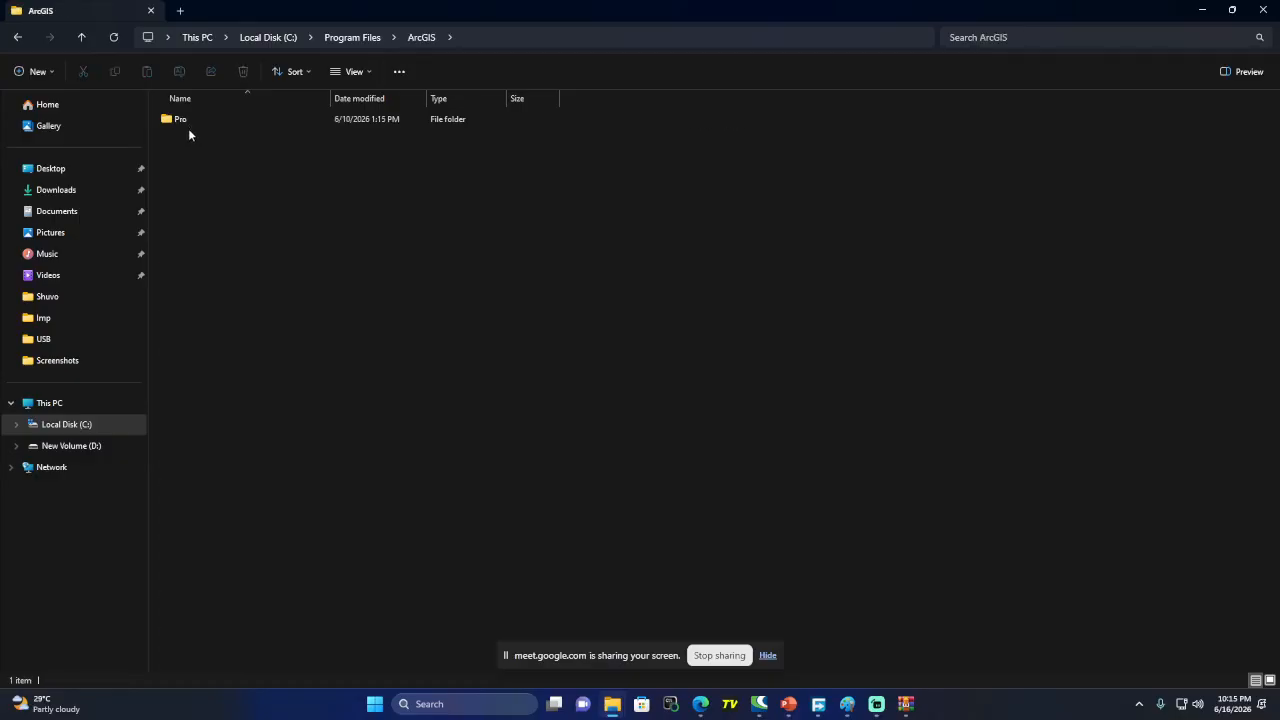
{"action": "double_click", "coordinate": [188, 121]}
{"action": "double_click", "coordinate": [182, 120]}
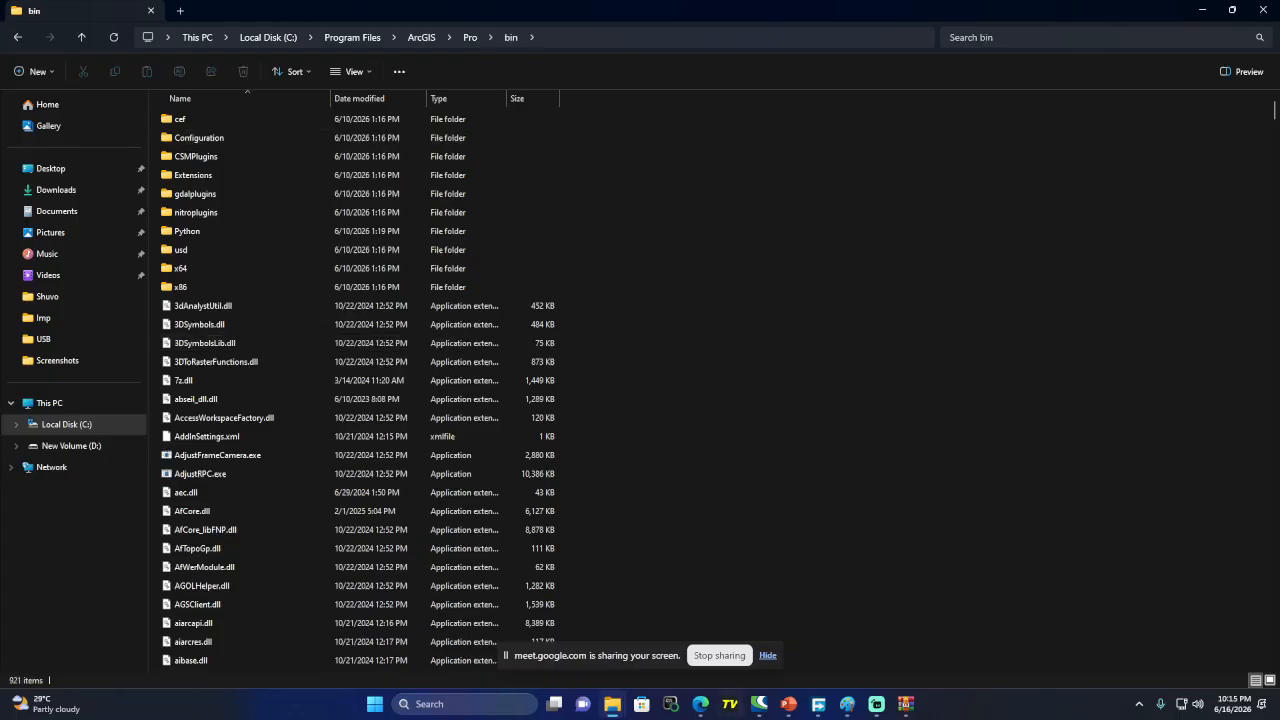
Copy AfCore.dll from the archive to the clipboard and select the bin folder's path
{"action": "left_click", "coordinate": [906, 704]}
{"action": "left_click", "coordinate": [210, 272]}
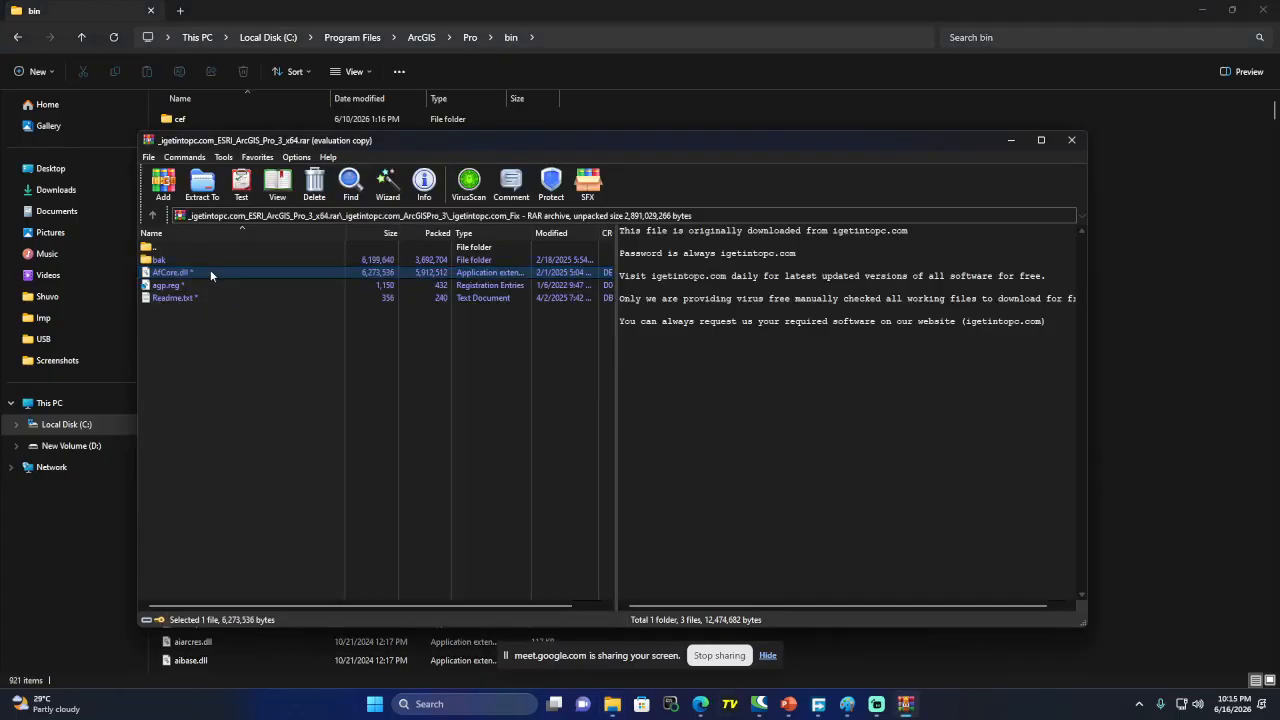
{"action": "right_click", "coordinate": [210, 272]}
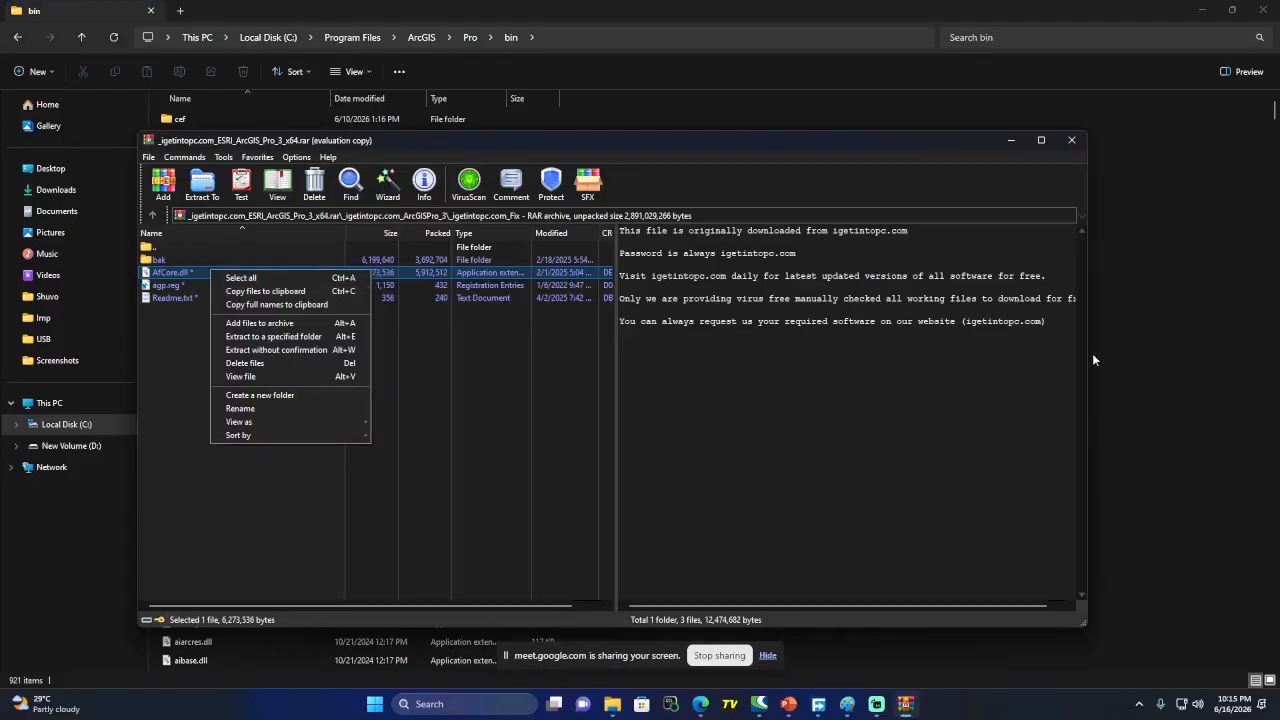
{"action": "left_click", "coordinate": [1123, 347]}
{"action": "left_click", "coordinate": [584, 40]}
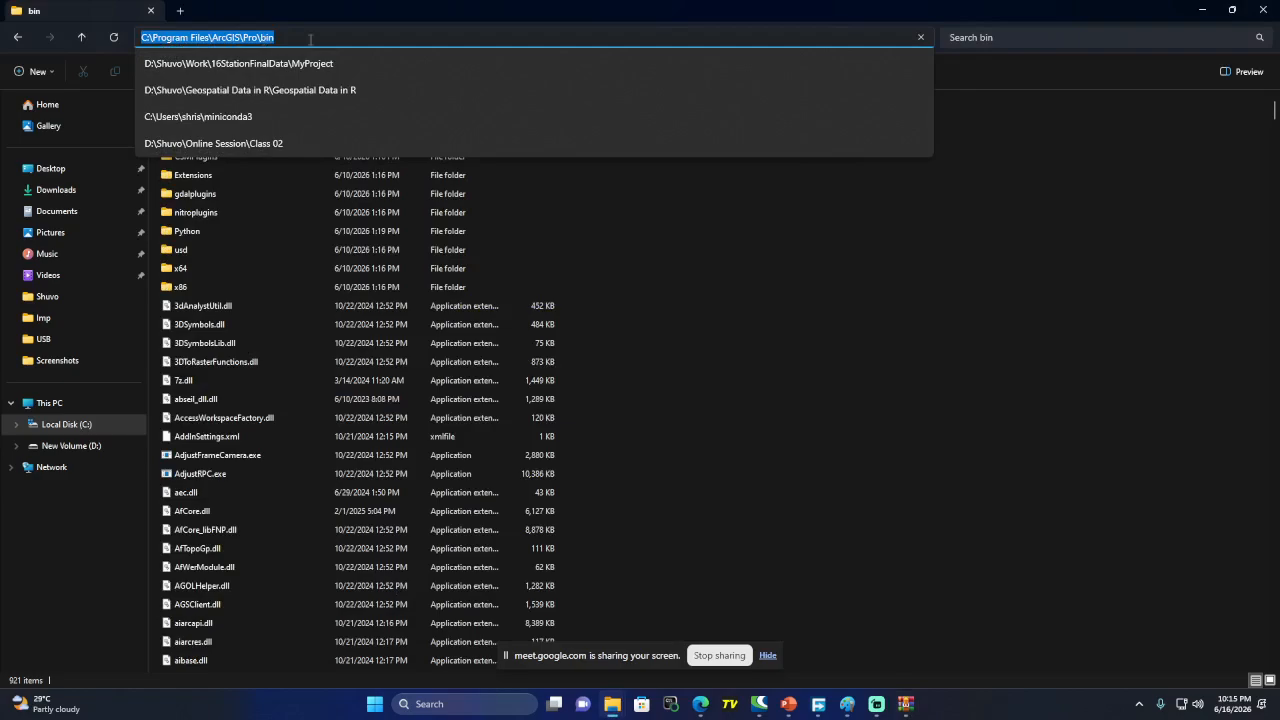
{"action": "left_click", "coordinate": [700, 704]}
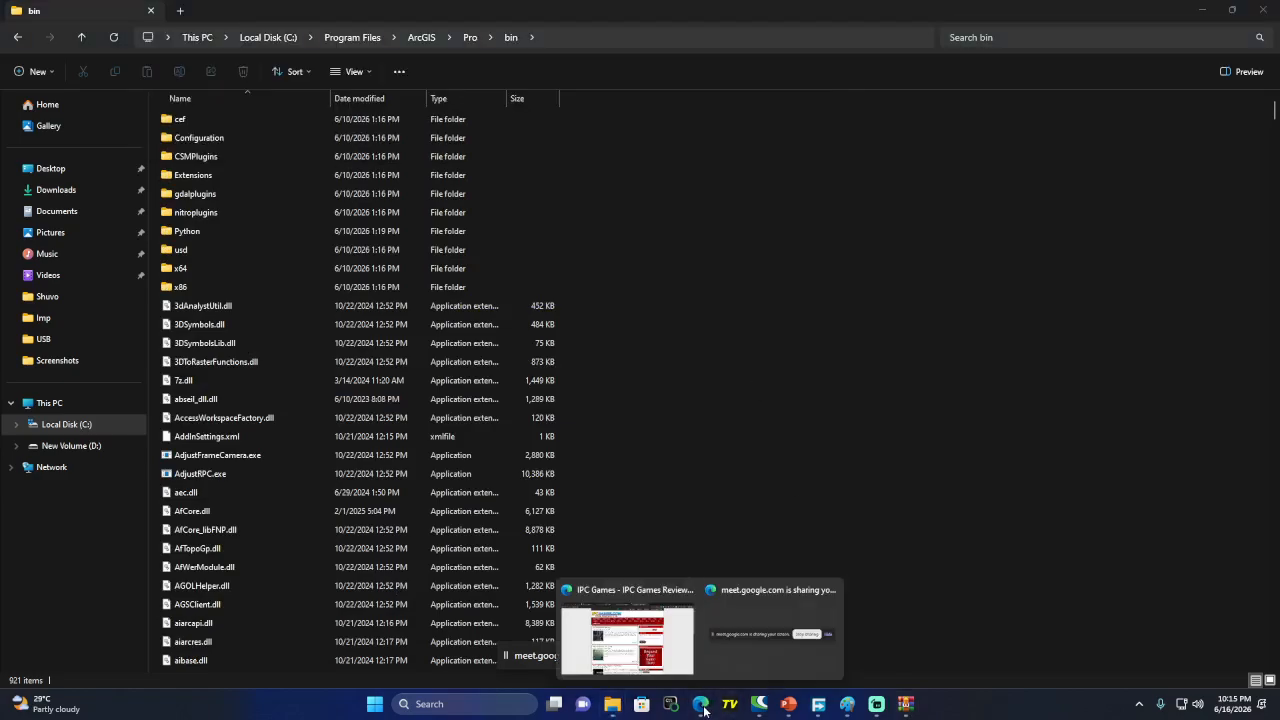
Load web.whatsapp.com in place of the inbox tab in Edge
{"action": "left_click", "coordinate": [620, 625]}
{"action": "left_click", "coordinate": [266, 9]}
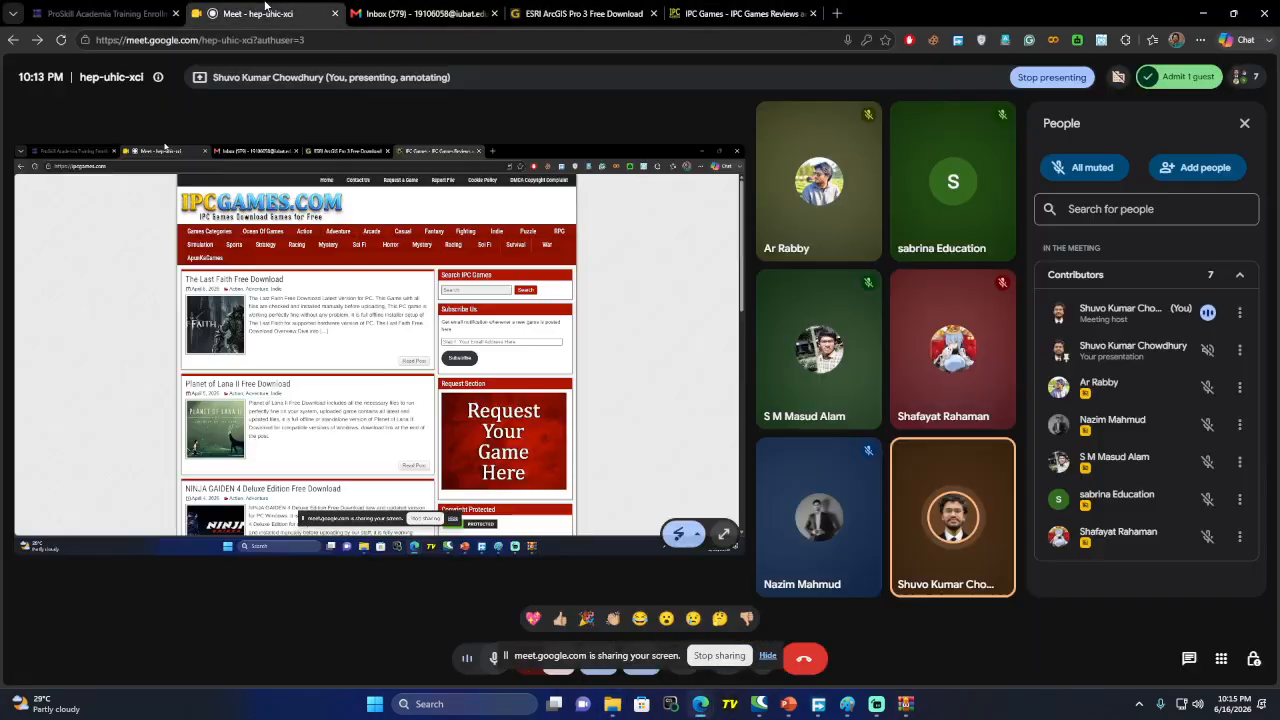
{"action": "left_click", "coordinate": [427, 9]}
{"action": "left_click", "coordinate": [409, 42]}
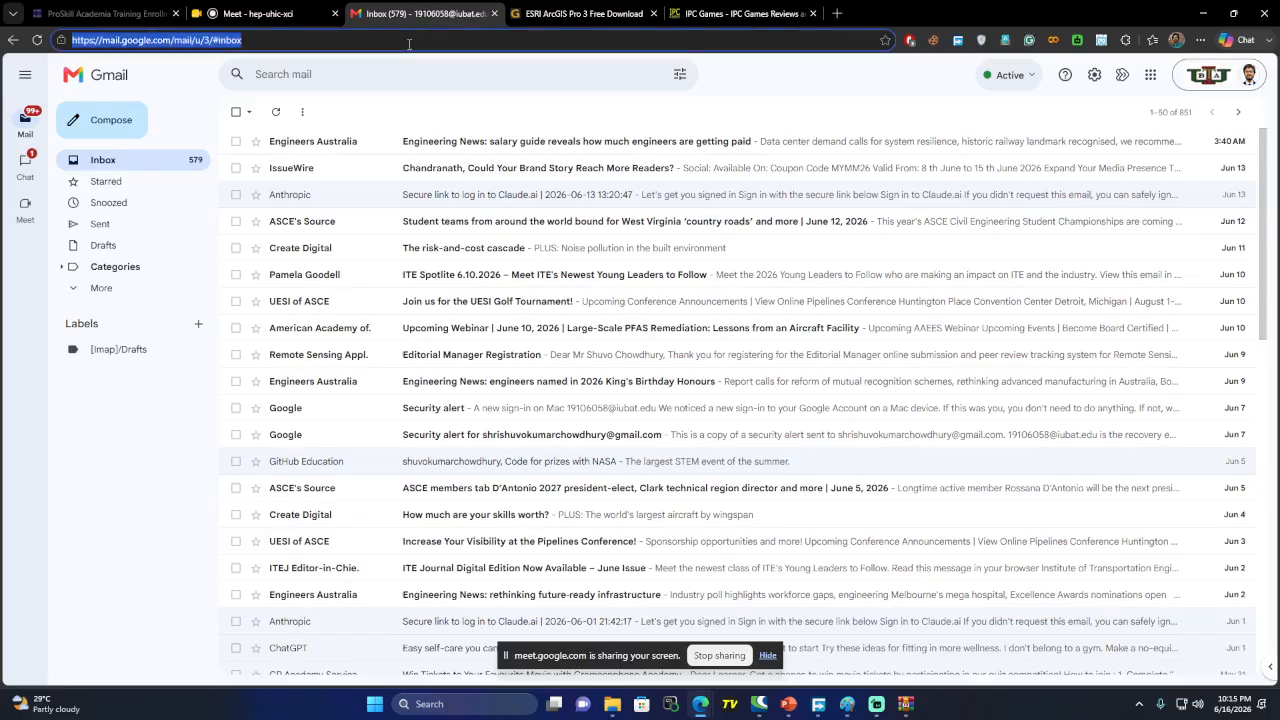
{"action": "type", "text": "w"}
{"action": "left_click", "coordinate": [232, 69]}
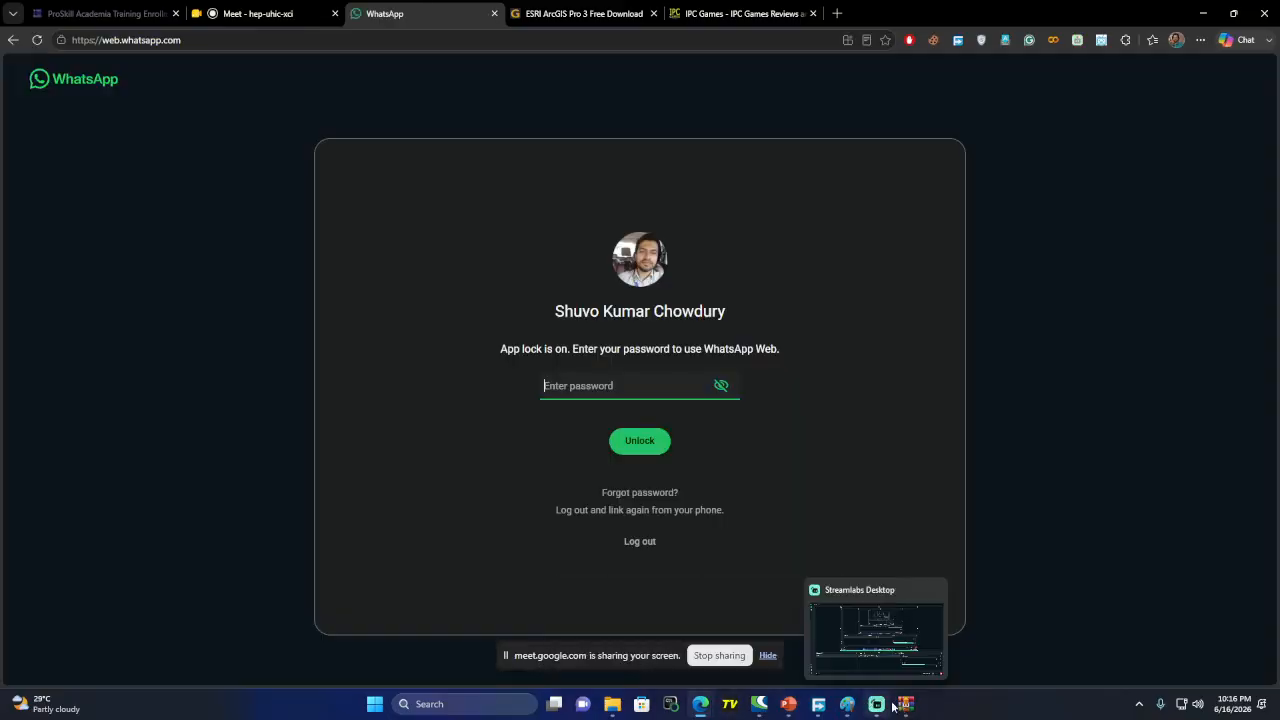
Admit the waiting guest in Meet, minimize the browser, and select agp.reg in WinRAR
{"action": "left_click", "coordinate": [904, 705]}
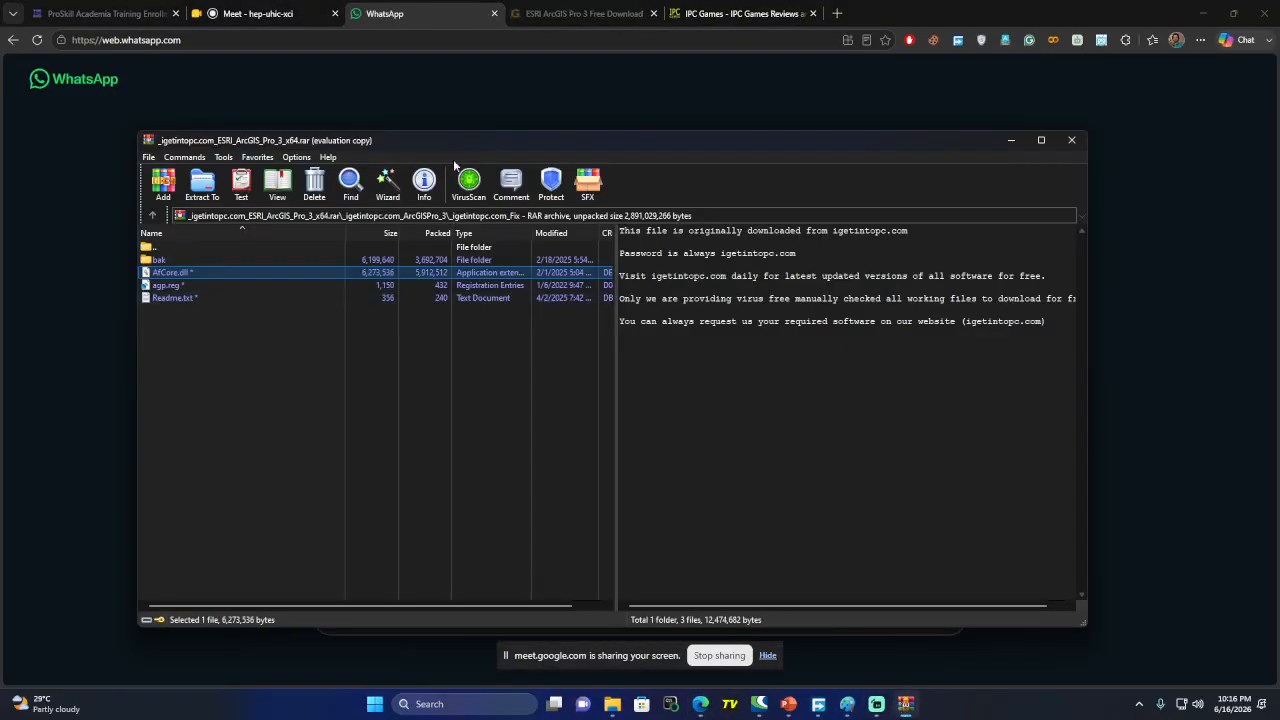
{"action": "left_click", "coordinate": [257, 13]}
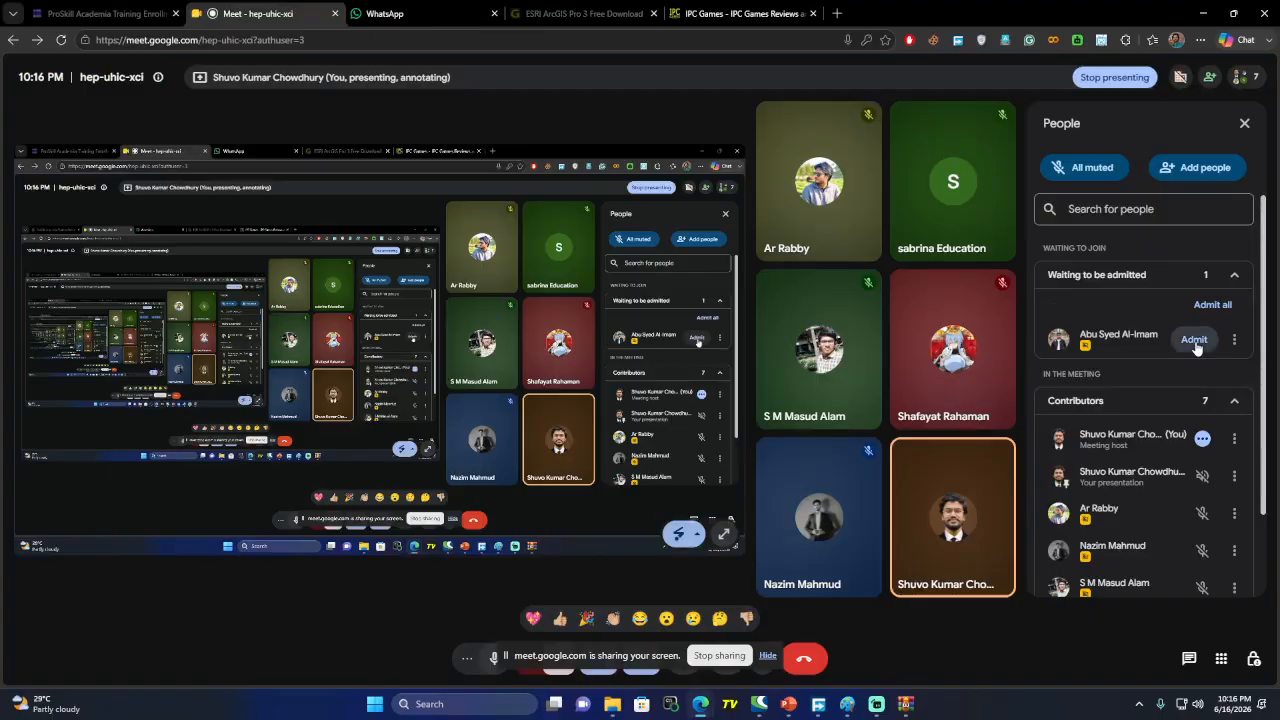
{"action": "left_click", "coordinate": [1194, 341]}
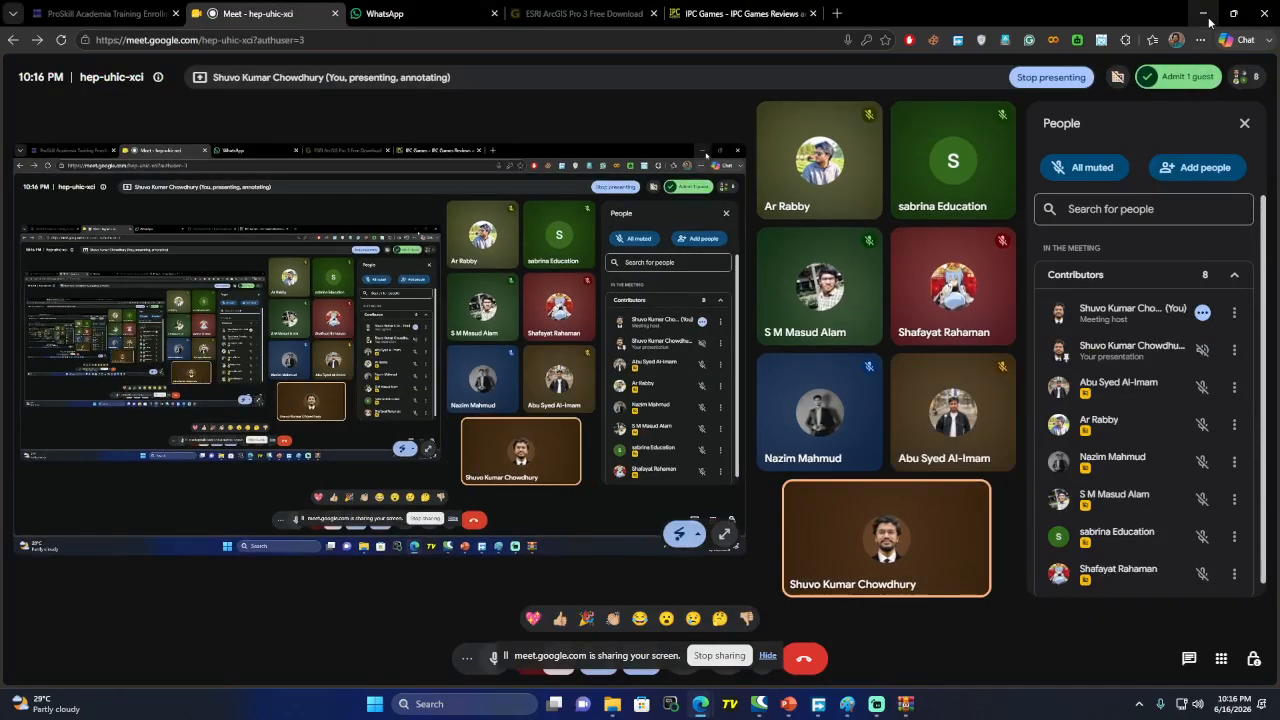
{"action": "left_click", "coordinate": [1203, 13]}
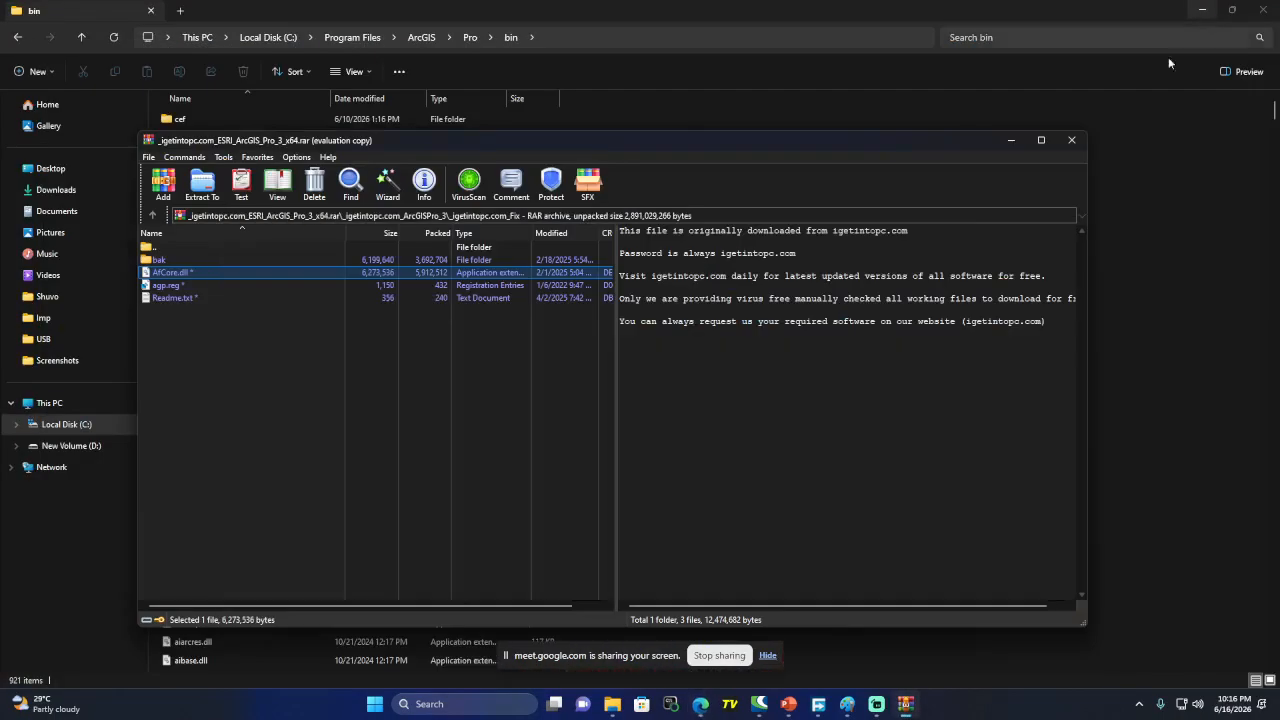
{"action": "left_click", "coordinate": [167, 288]}
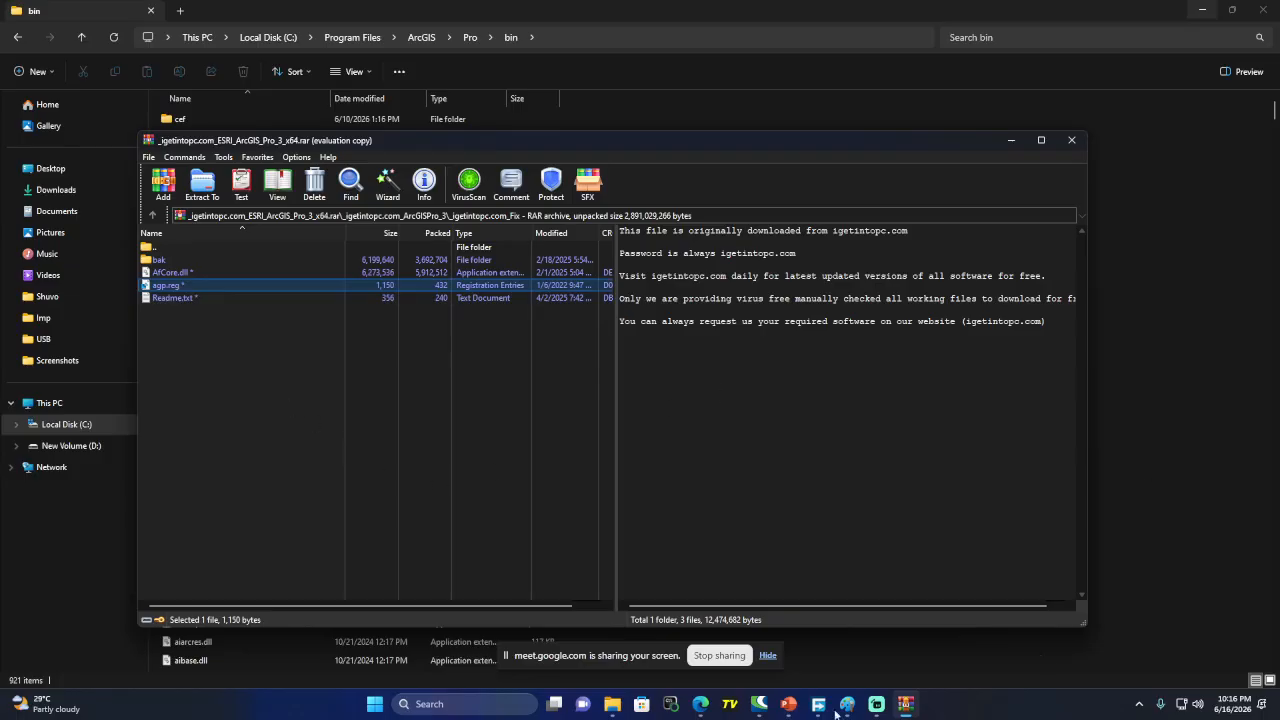
{"action": "mouse_move", "coordinate": [614, 706]}
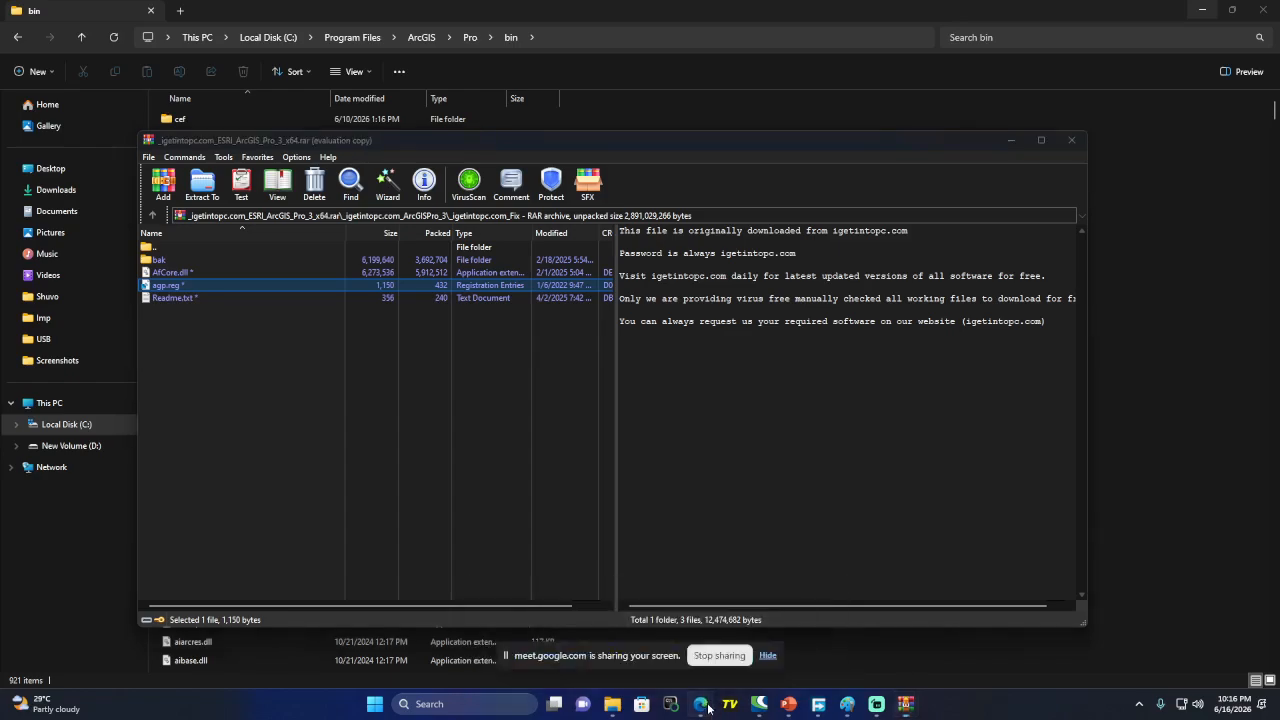
Unlock WhatsApp Web by entering the app-lock password
{"action": "left_click", "coordinate": [701, 704]}
{"action": "left_click", "coordinate": [625, 625]}
{"action": "left_click", "coordinate": [407, 10]}
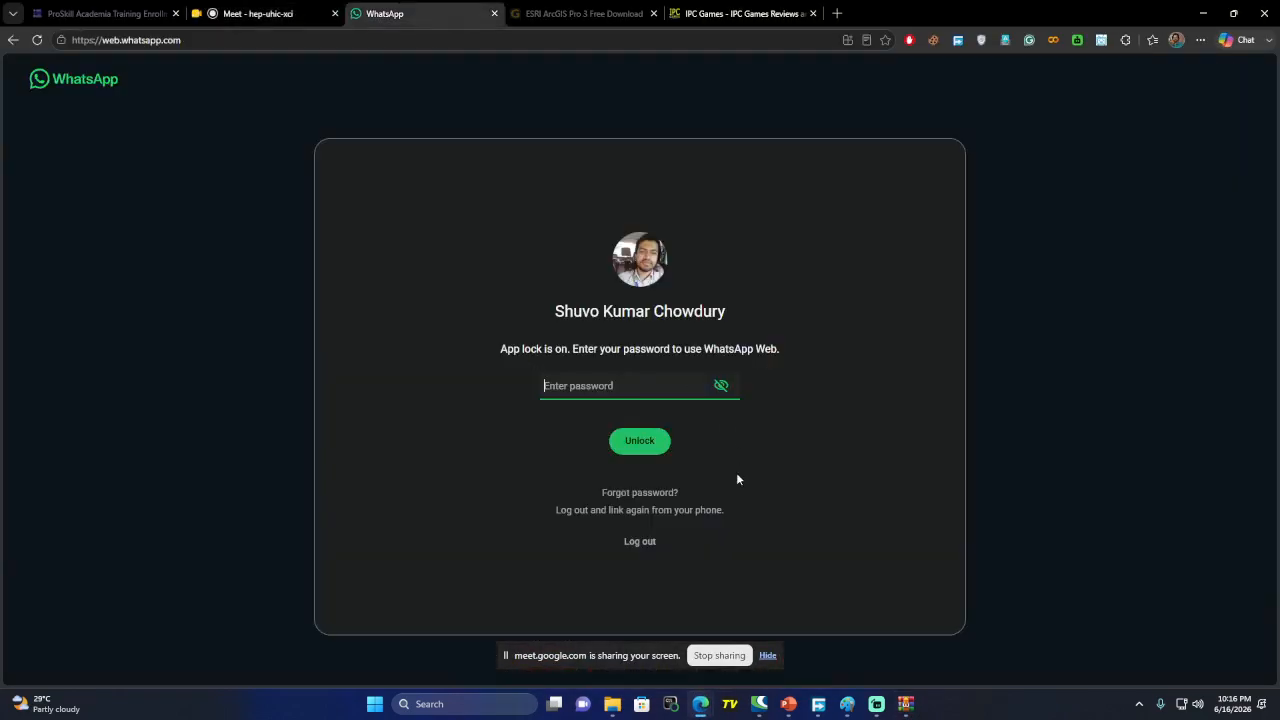
{"action": "type", "text": "•"}
{"action": "left_click", "coordinate": [668, 440]}
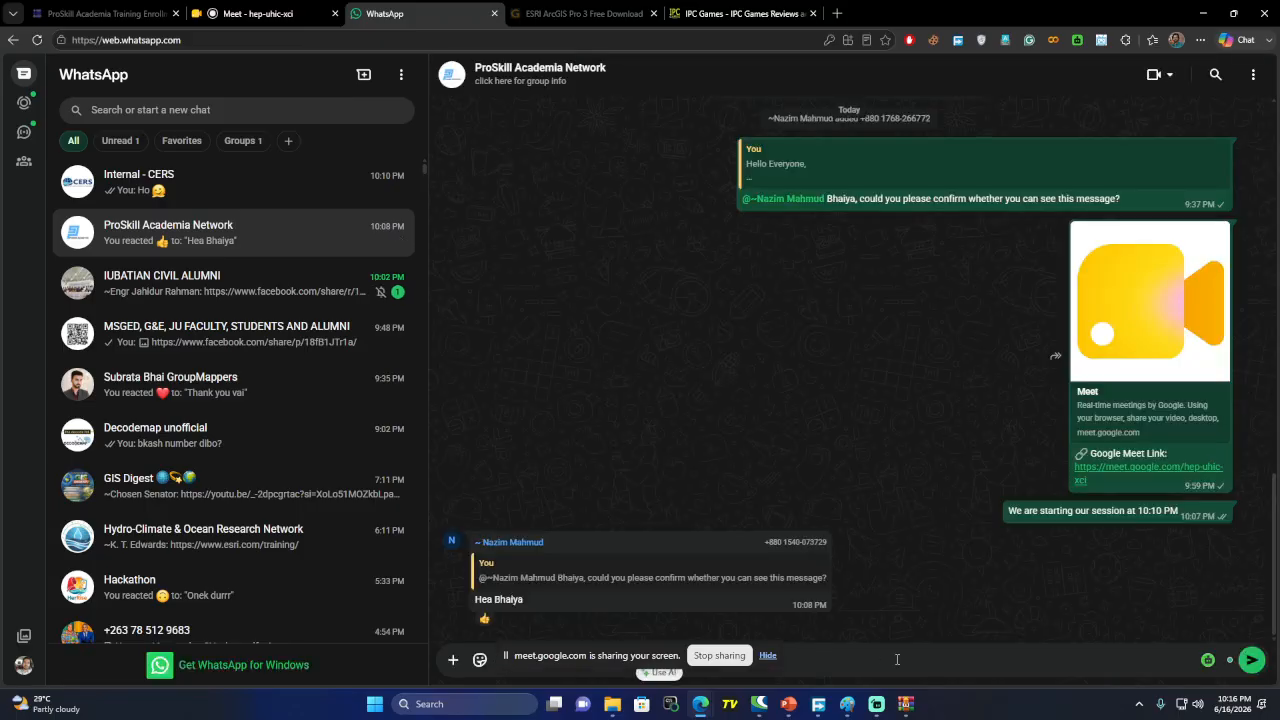
Paste and send C:\Program Files\ArcGIS\Pro\bin to the ProSkill Academia Network group
{"action": "left_click", "coordinate": [768, 656]}
{"action": "key", "text": "ctrl+v"}
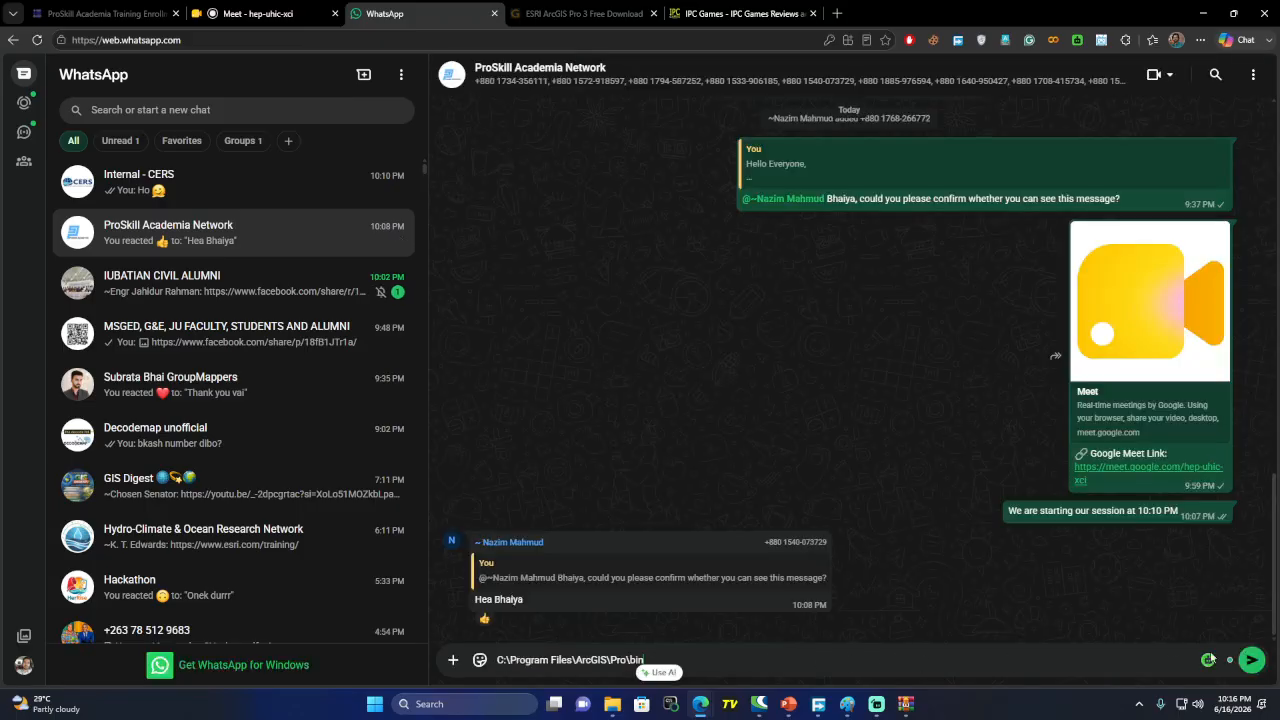
{"action": "key", "text": "Return"}
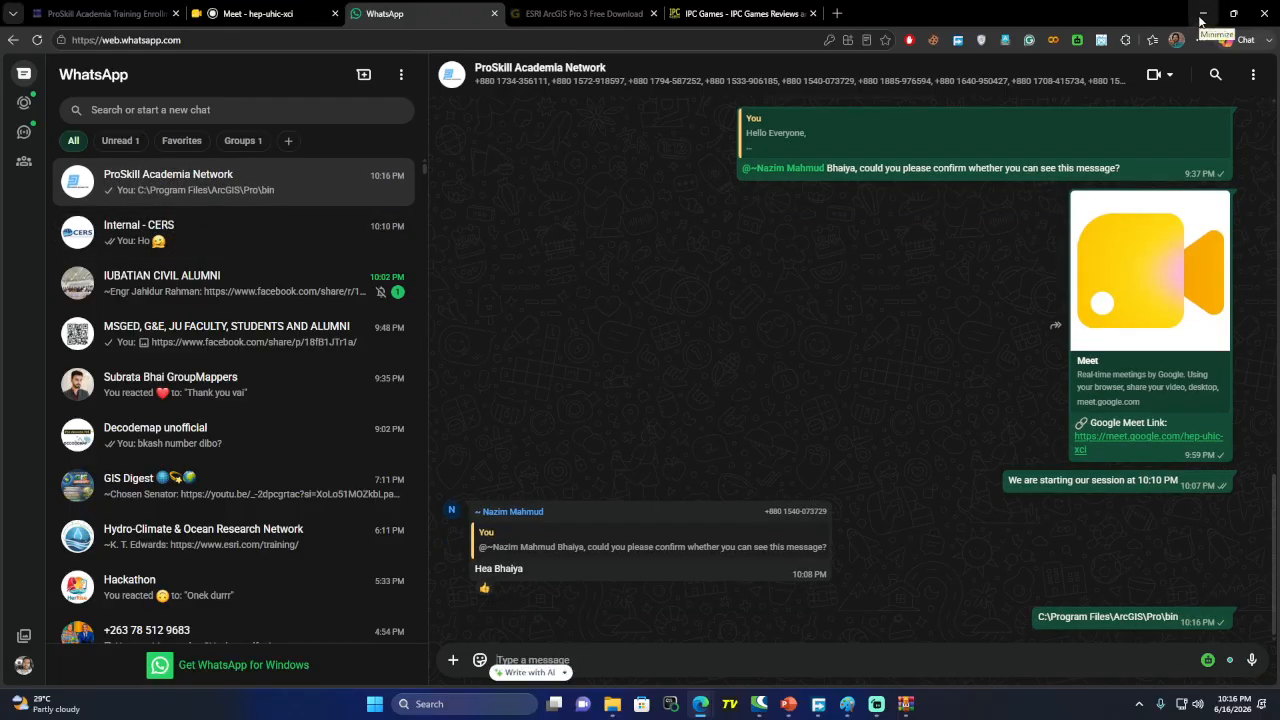
{"action": "left_click", "coordinate": [289, 10]}
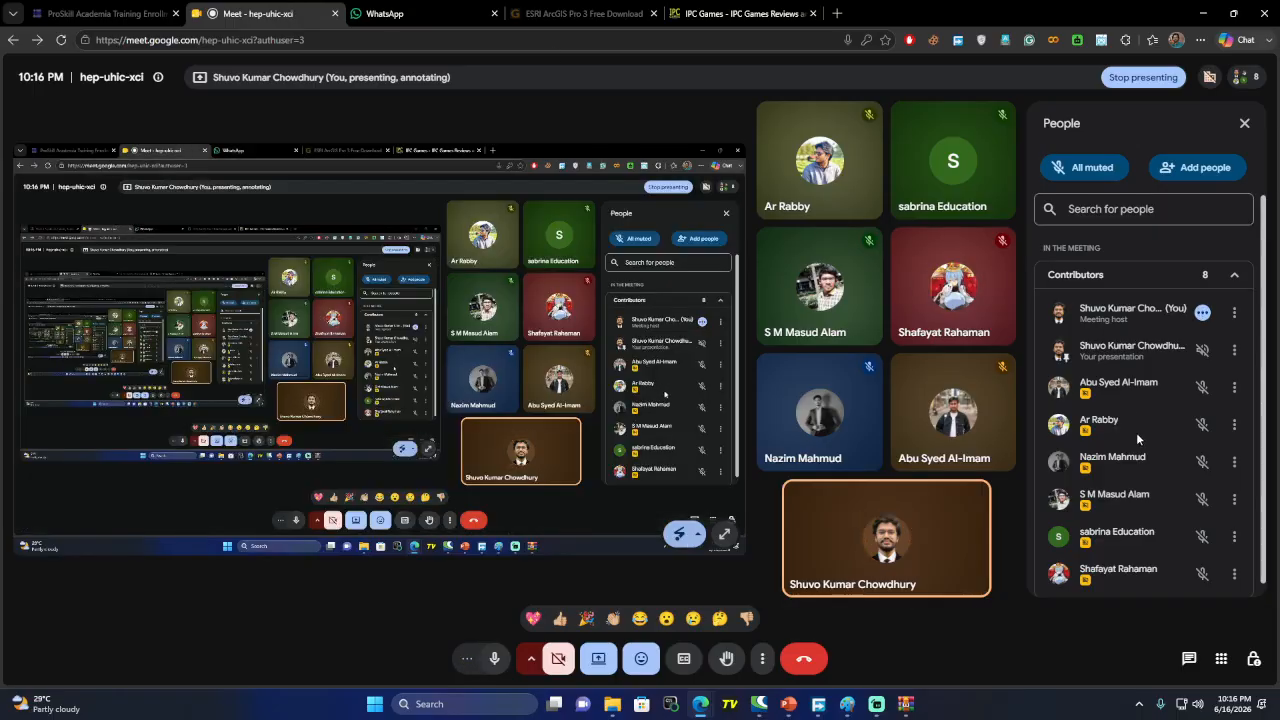
Check the Meet in-call messages, then minimize both Meet and the WinRAR window
{"action": "mouse_move", "coordinate": [888, 704]}
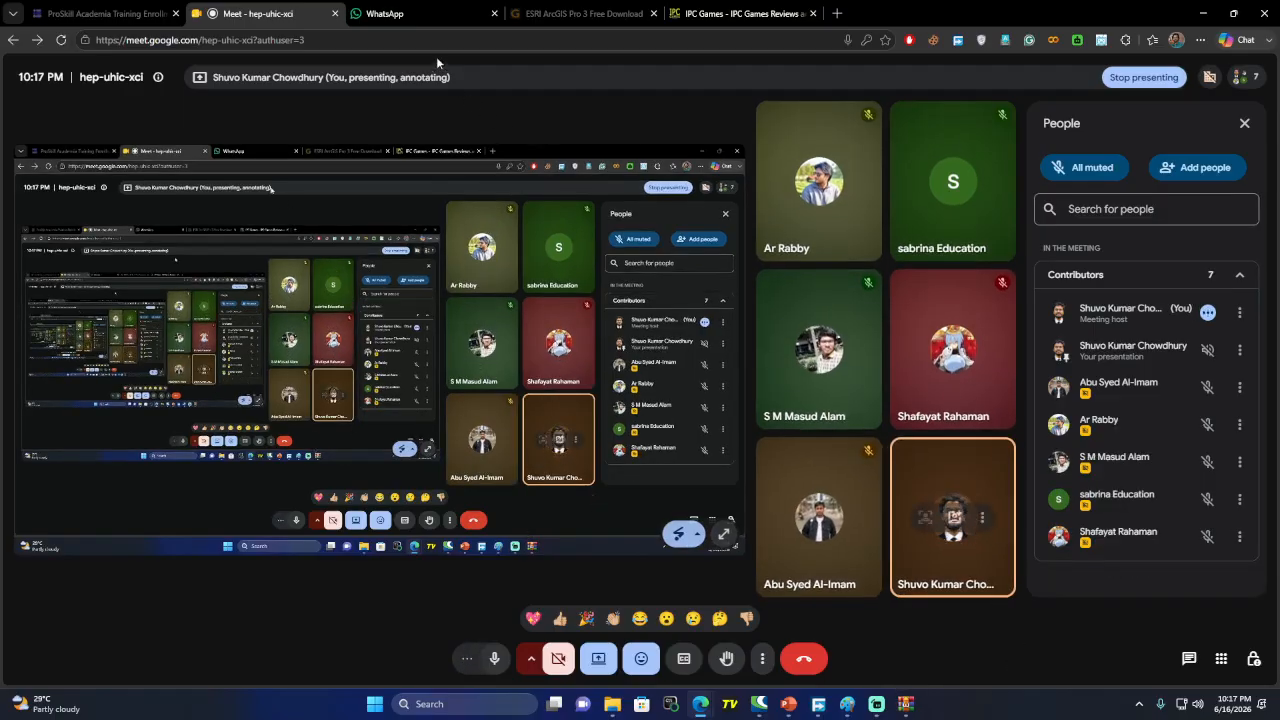
{"action": "left_click", "coordinate": [1203, 13]}
{"action": "left_click", "coordinate": [708, 704]}
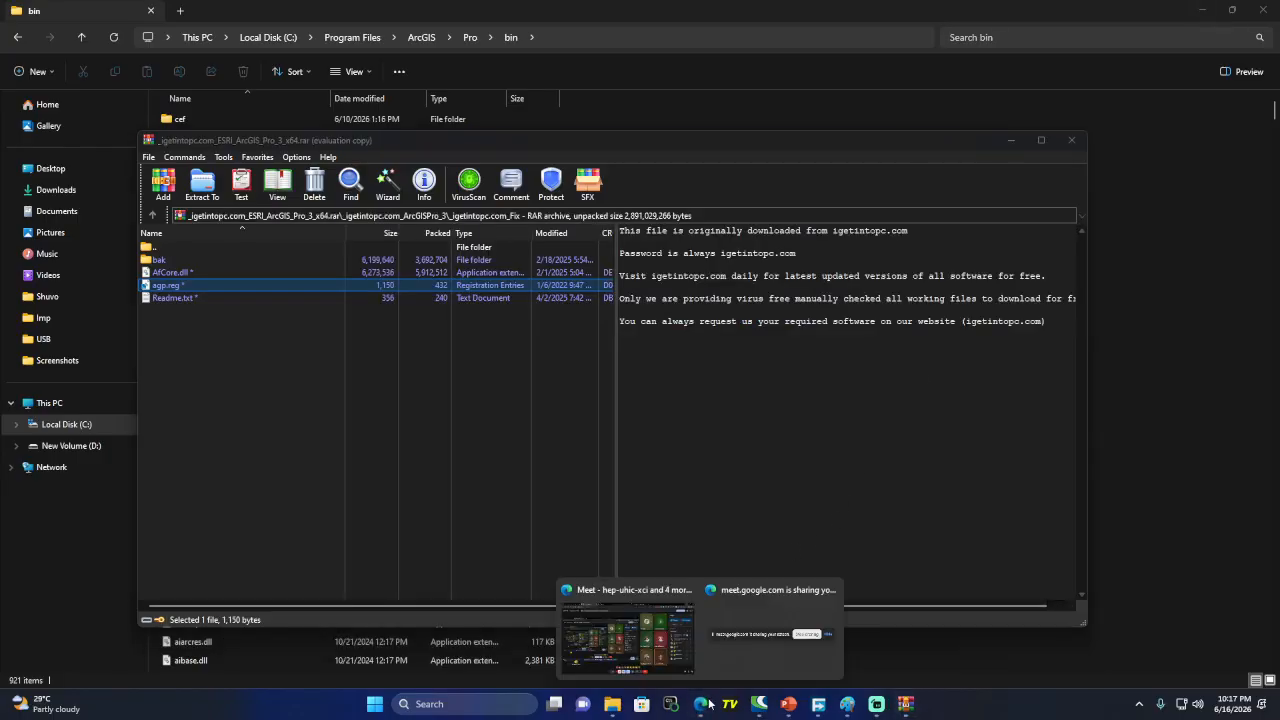
{"action": "left_click", "coordinate": [614, 638]}
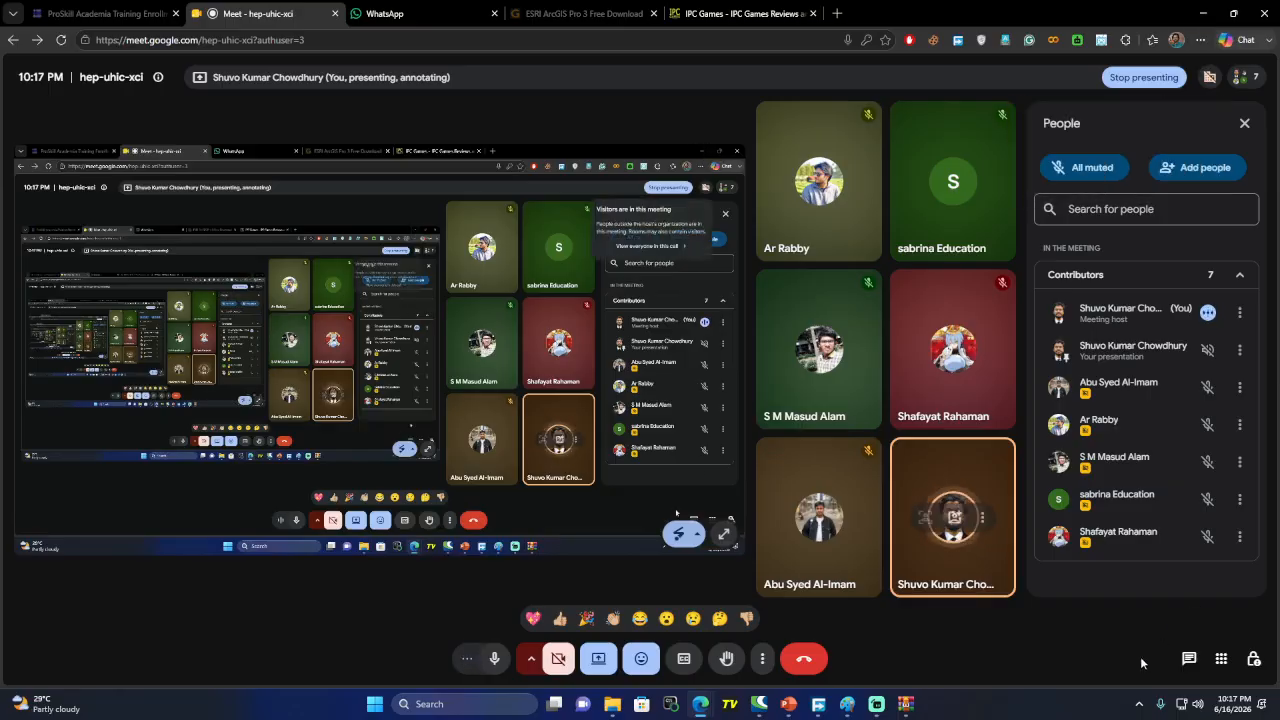
{"action": "left_click", "coordinate": [1189, 658]}
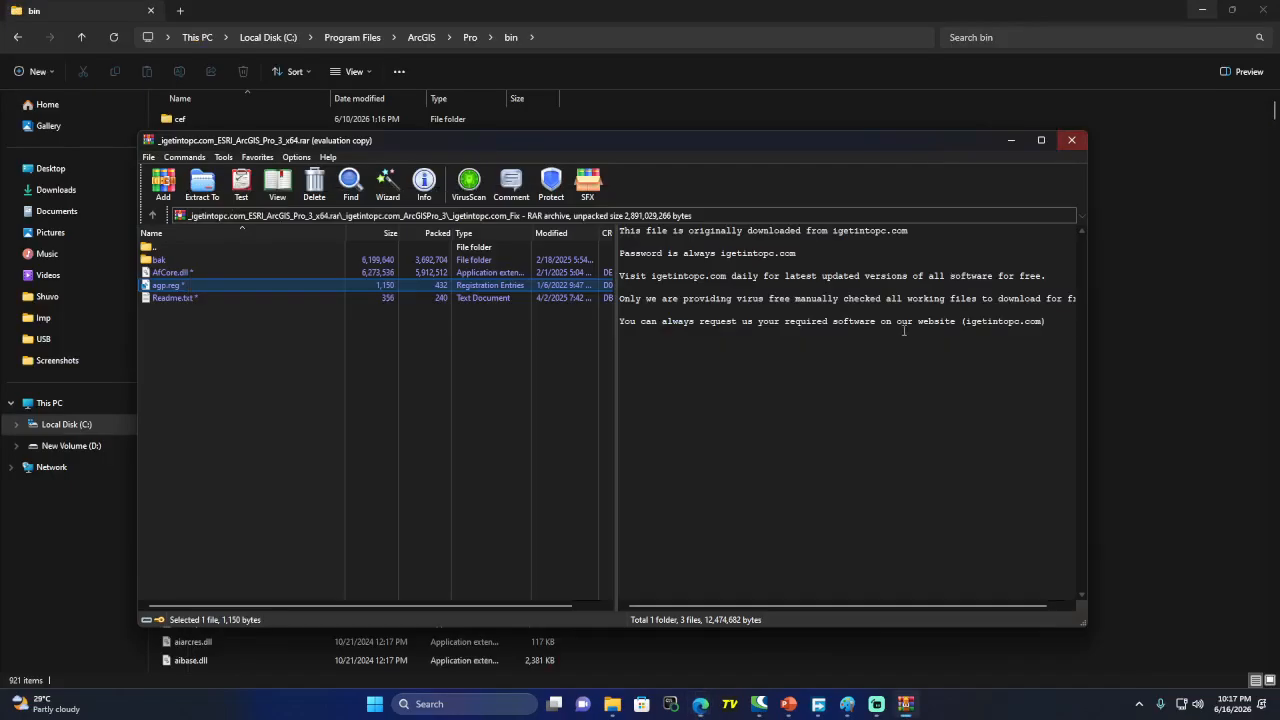
{"action": "left_click", "coordinate": [1203, 13]}
{"action": "left_click", "coordinate": [1010, 140]}
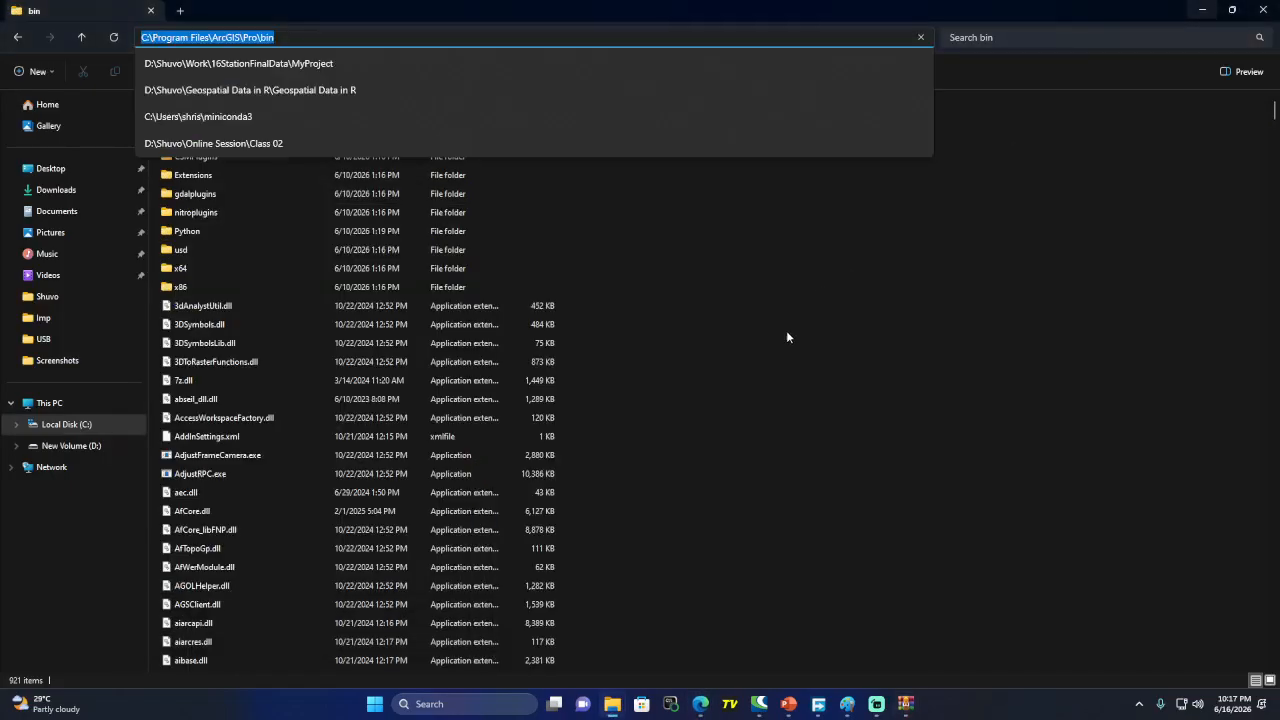
Minimize File Explorer, Meet, PowerPoint, Free Download Manager and the D: window, cancelling a save dialog
{"action": "left_click", "coordinate": [1117, 20]}
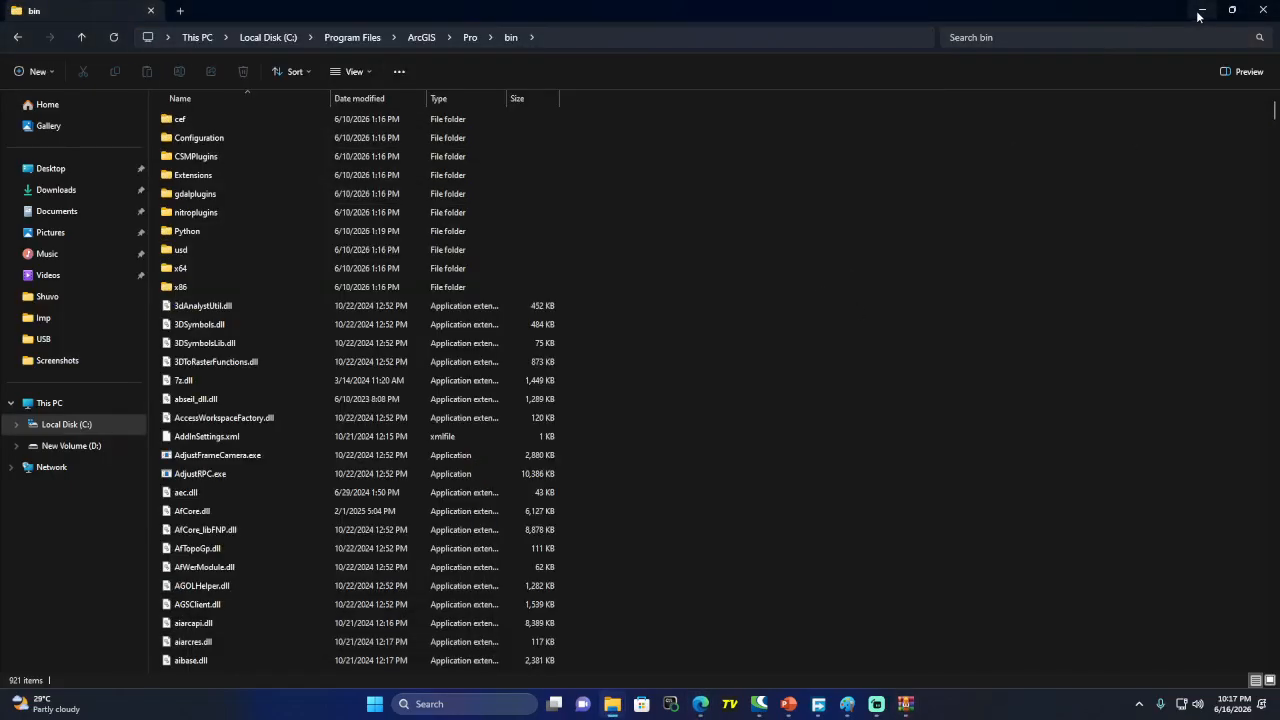
{"action": "left_click", "coordinate": [1203, 12]}
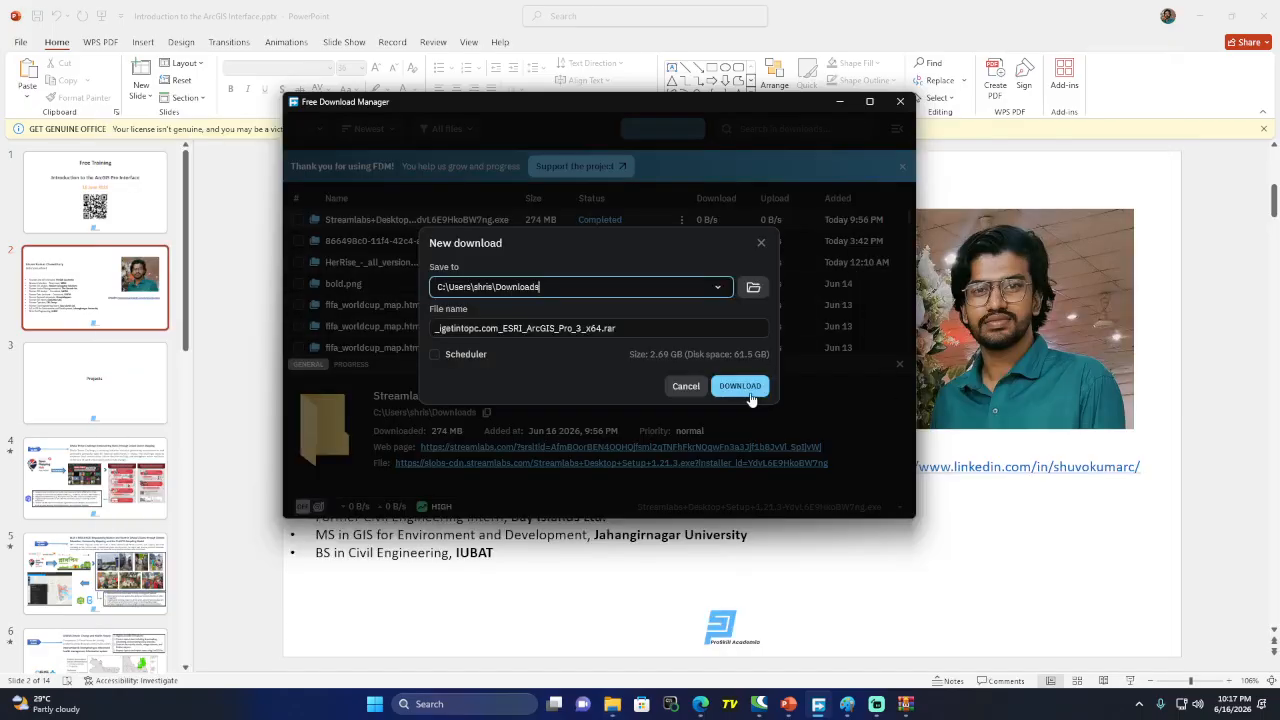
{"action": "left_click", "coordinate": [761, 247]}
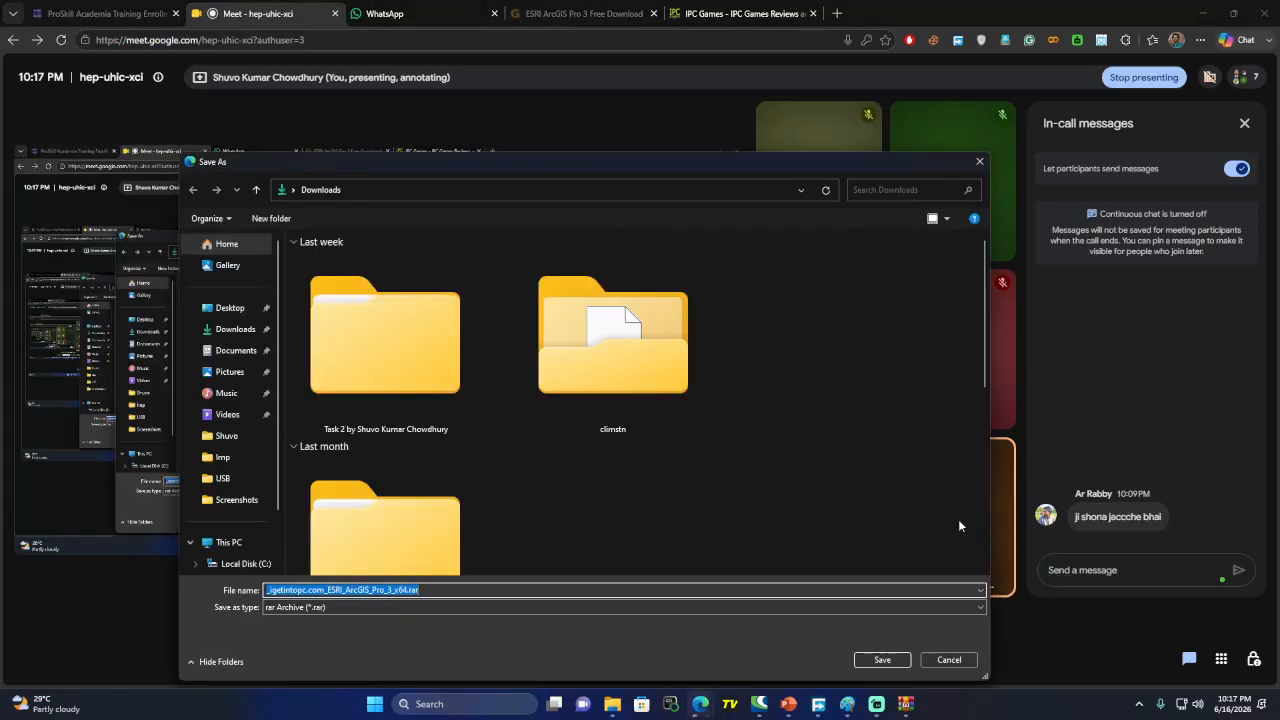
{"action": "left_click", "coordinate": [948, 660]}
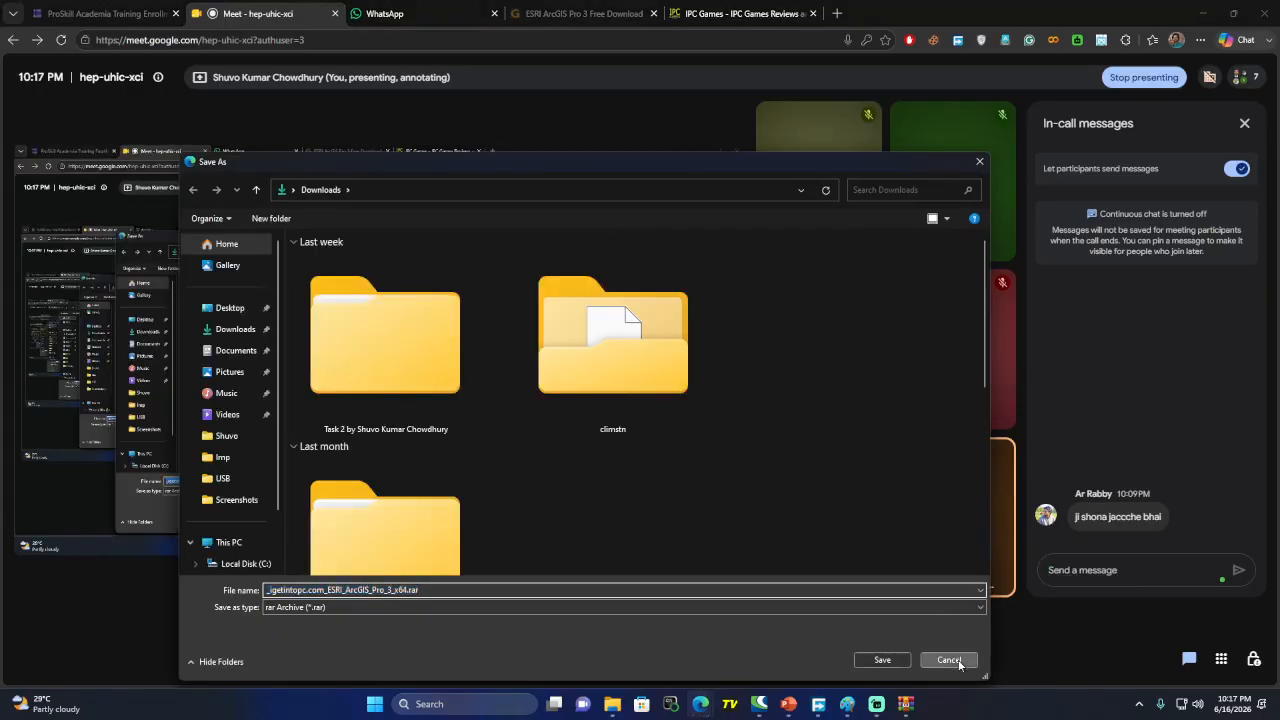
{"action": "left_click", "coordinate": [1200, 16]}
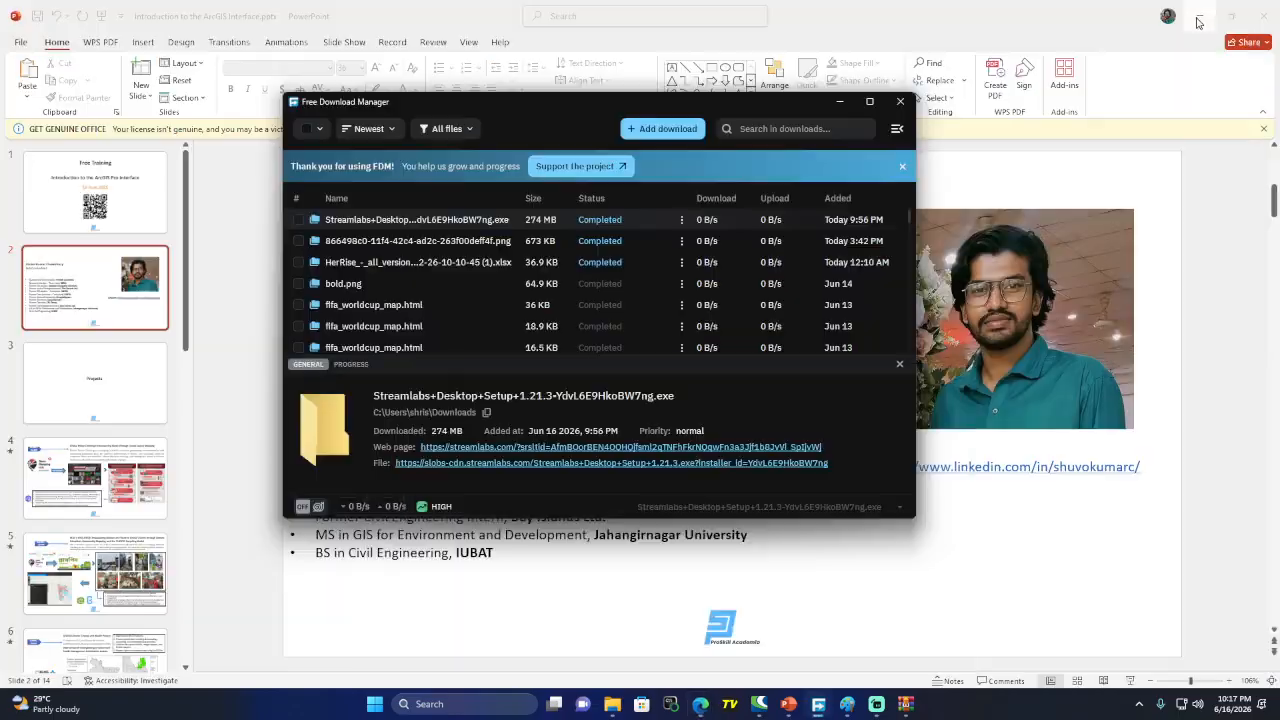
{"action": "left_click", "coordinate": [1200, 17]}
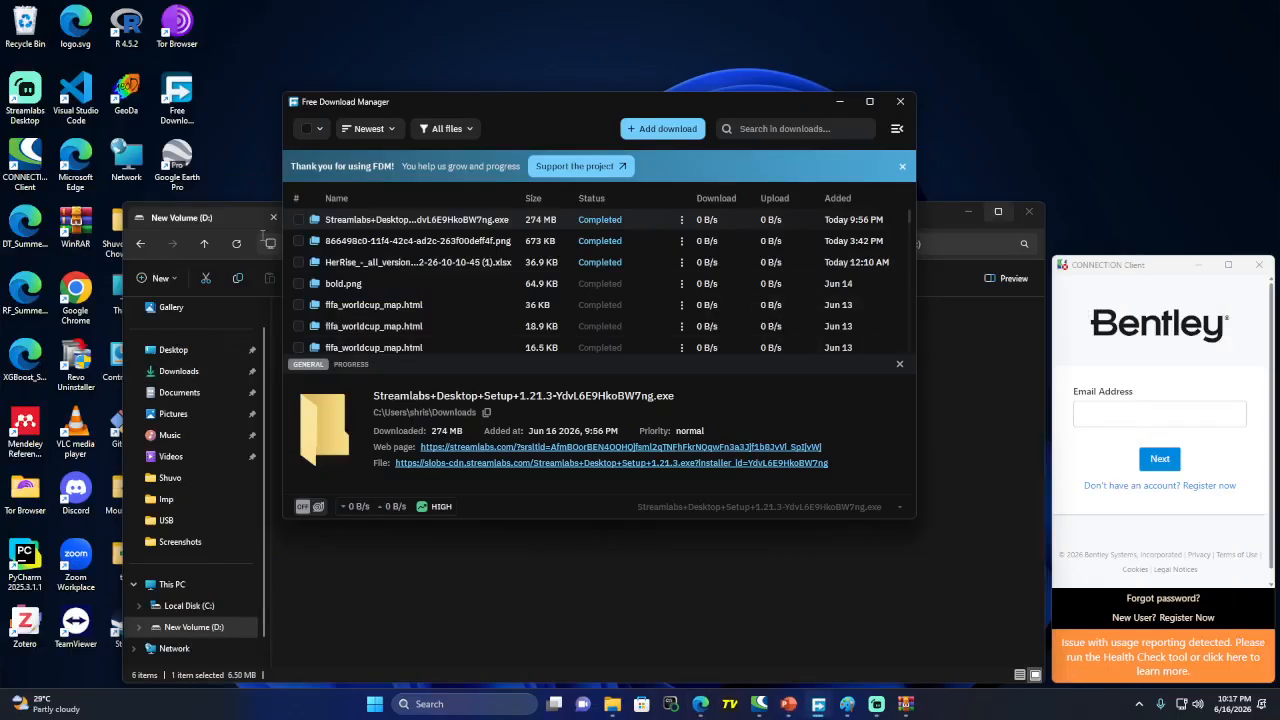
{"action": "left_click", "coordinate": [840, 102]}
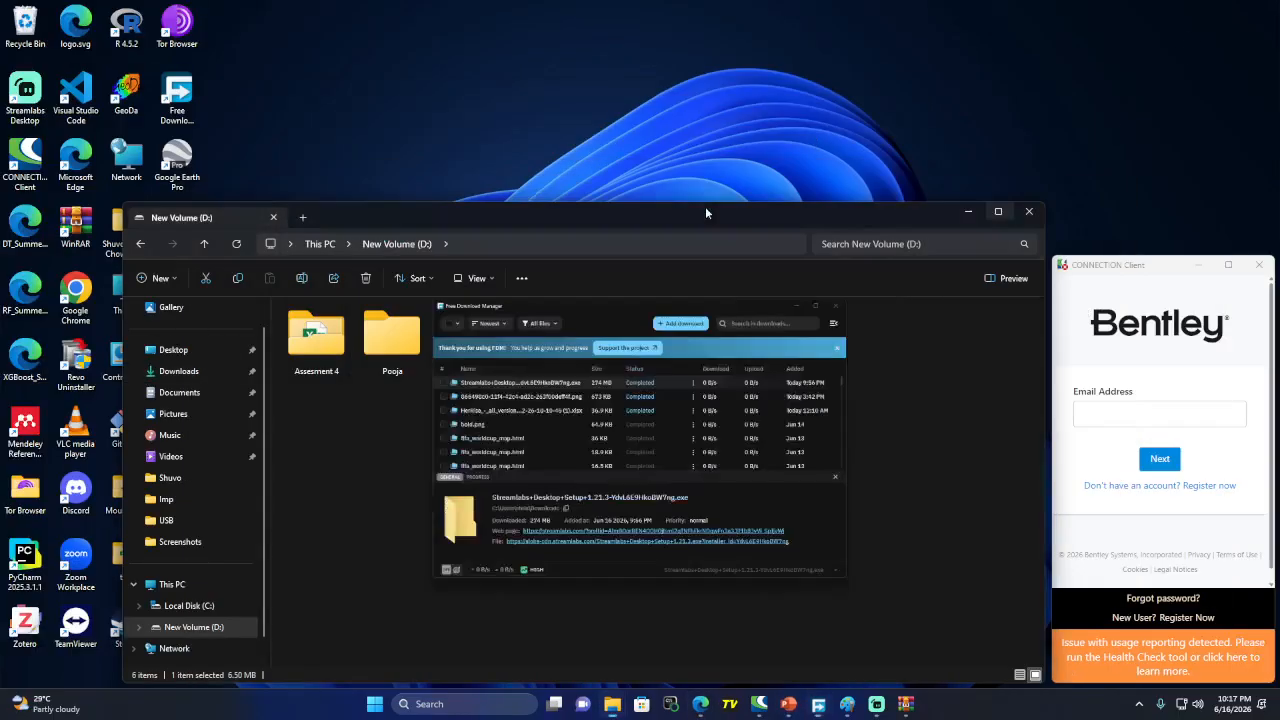
{"action": "left_click", "coordinate": [964, 212]}
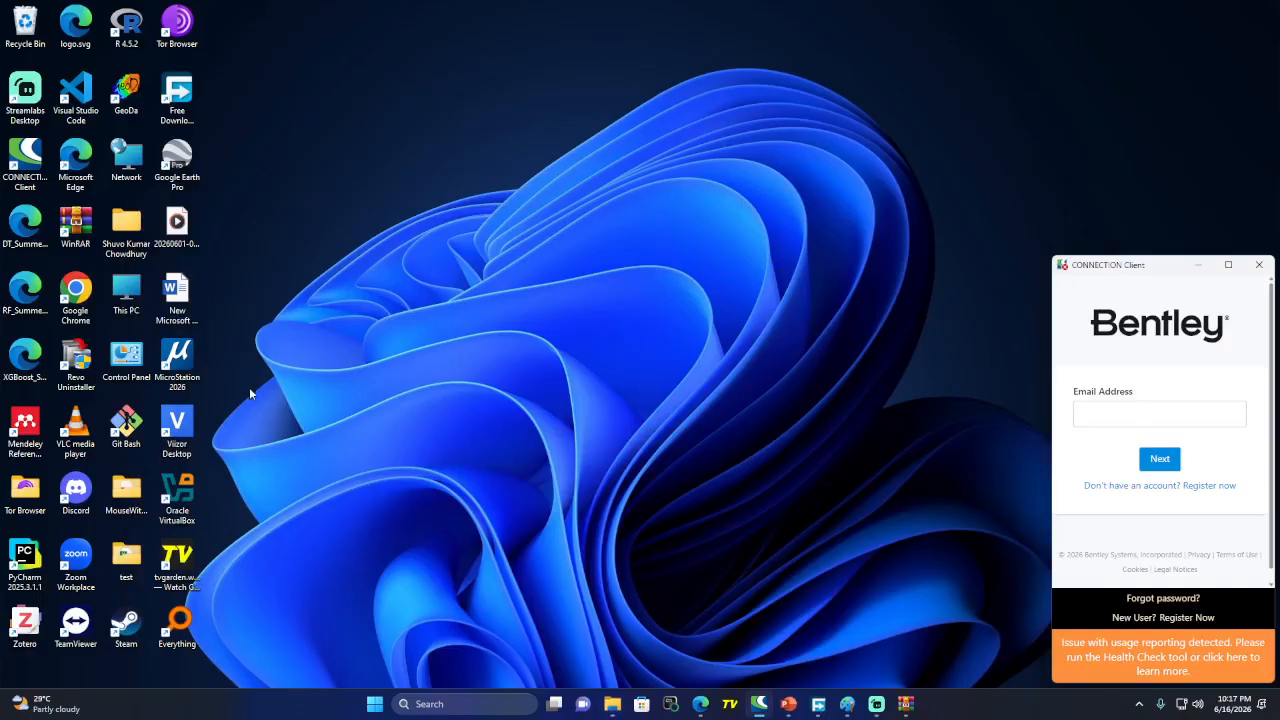
Open the list of installed programs in Control Panel
{"action": "double_click", "coordinate": [126, 358]}
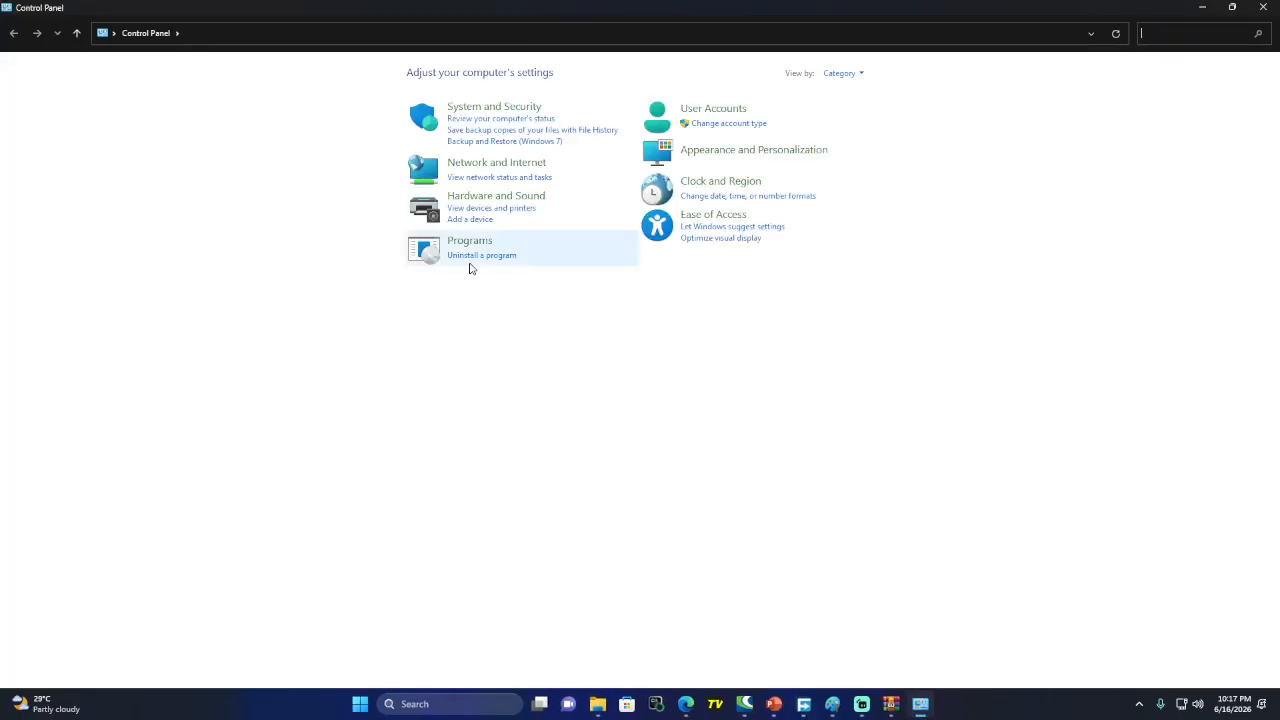
{"action": "left_click", "coordinate": [474, 258]}
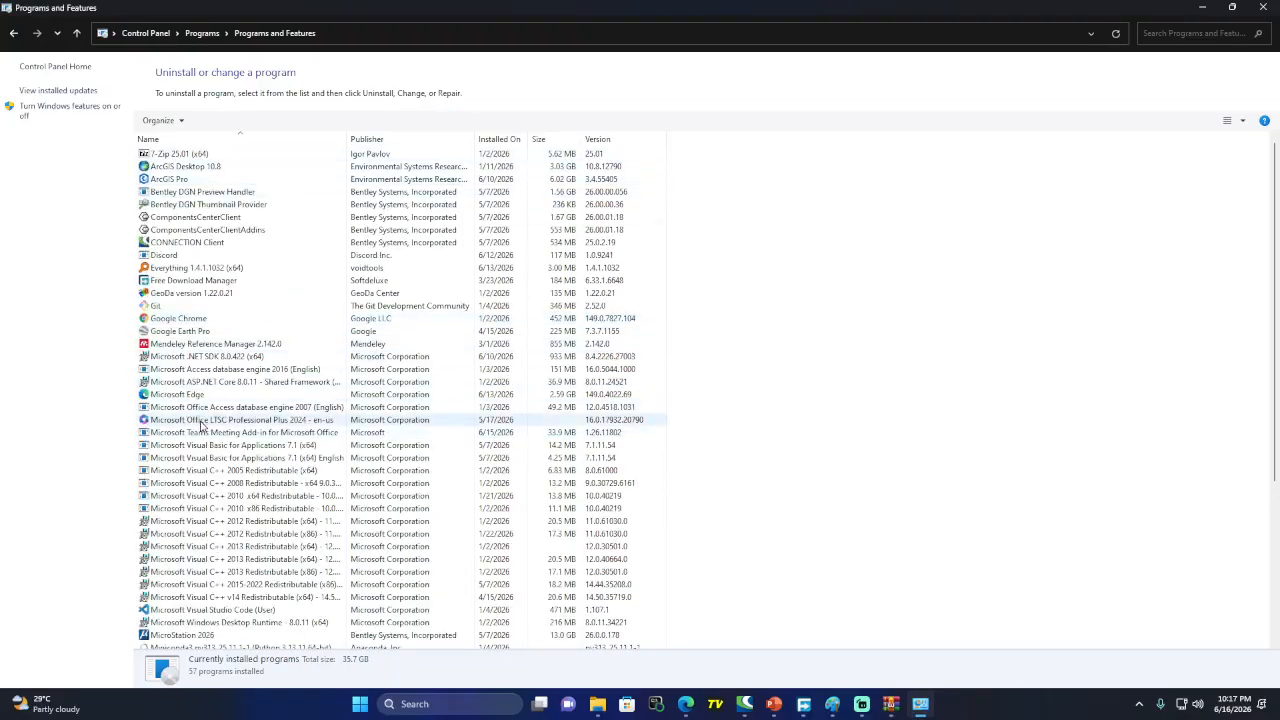
{"action": "scroll", "coordinate": [205, 425], "scroll_direction": "down", "scroll_amount": 3}
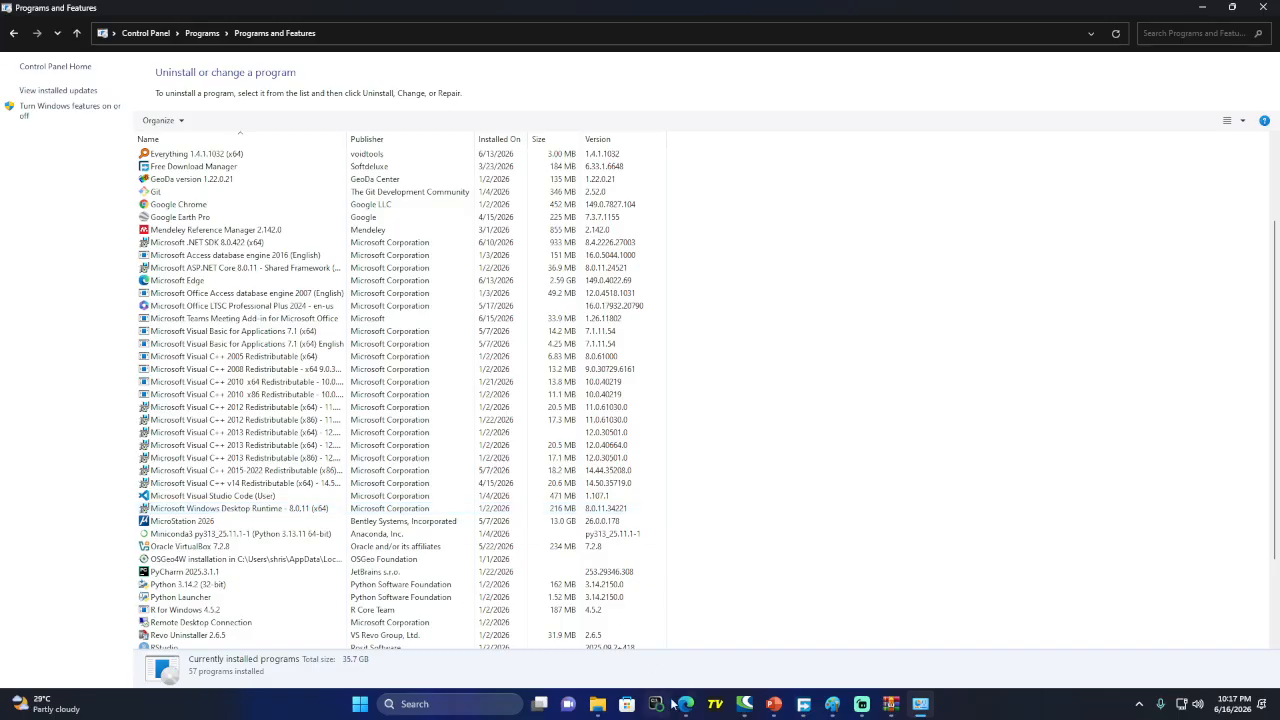
Admit the waiting guest into the Google Meet call
{"action": "mouse_move", "coordinate": [686, 704]}
{"action": "left_click", "coordinate": [683, 636]}
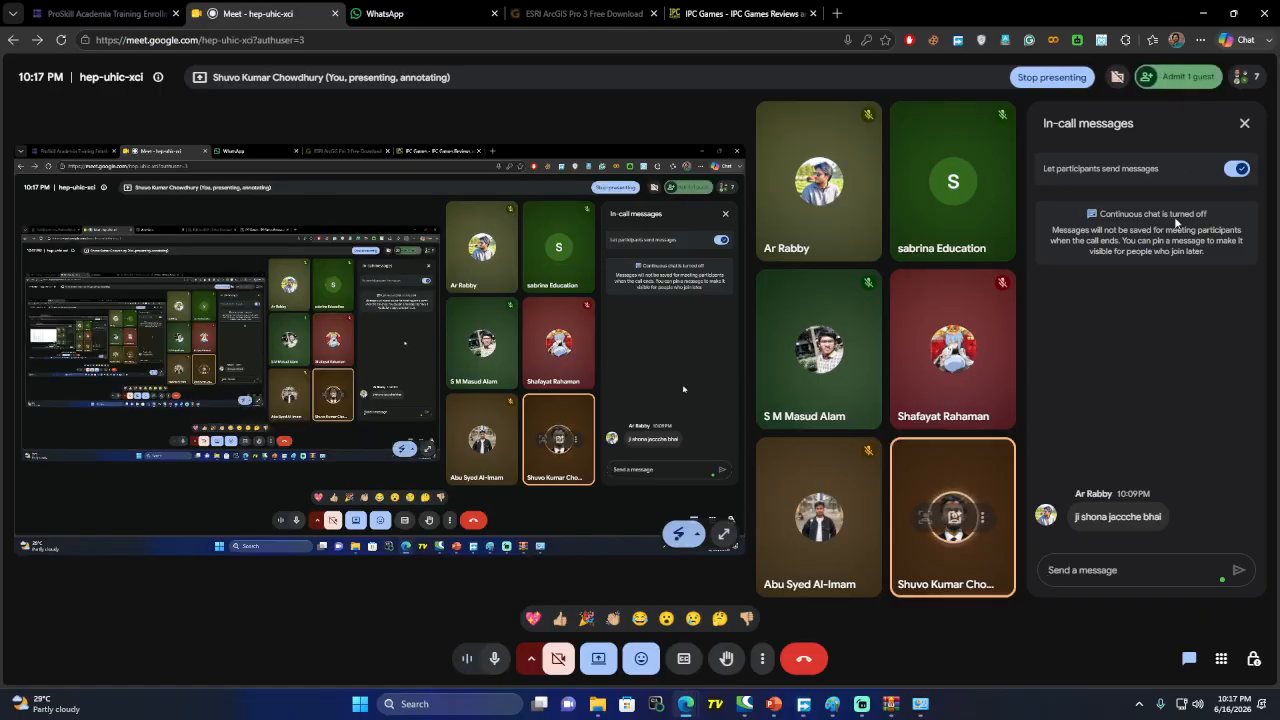
{"action": "left_click", "coordinate": [1168, 86]}
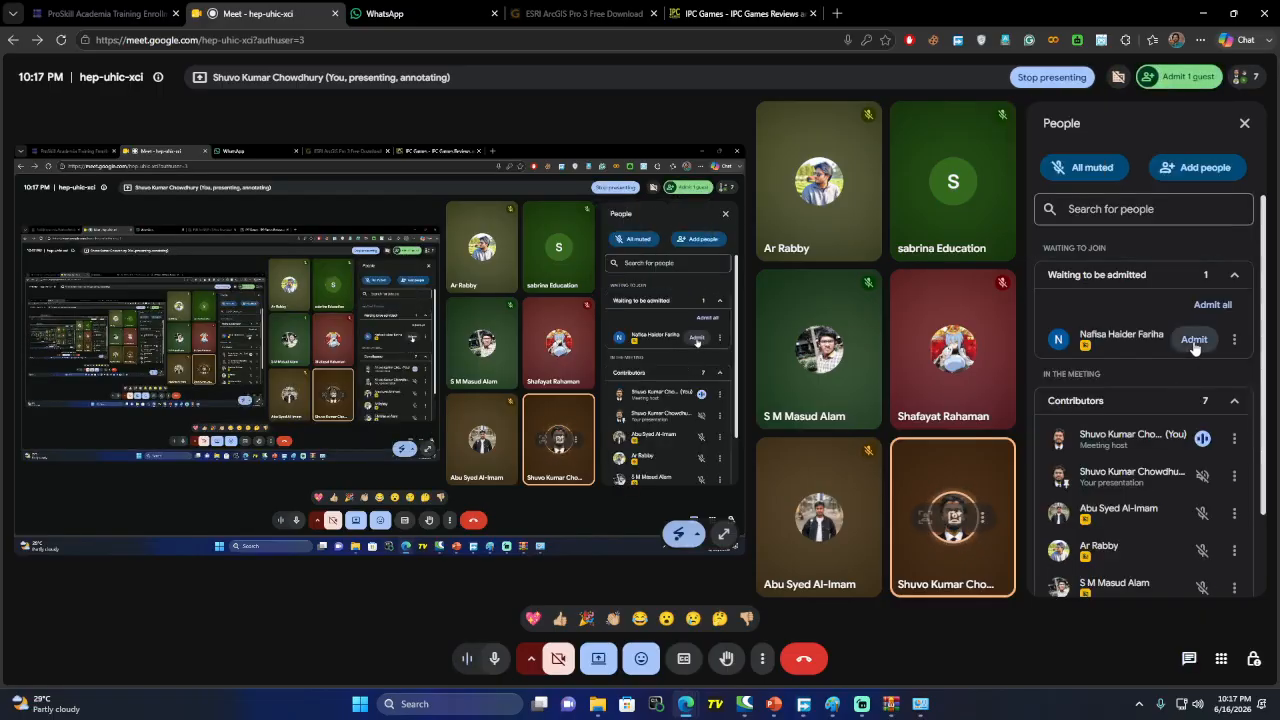
{"action": "left_click", "coordinate": [1194, 340]}
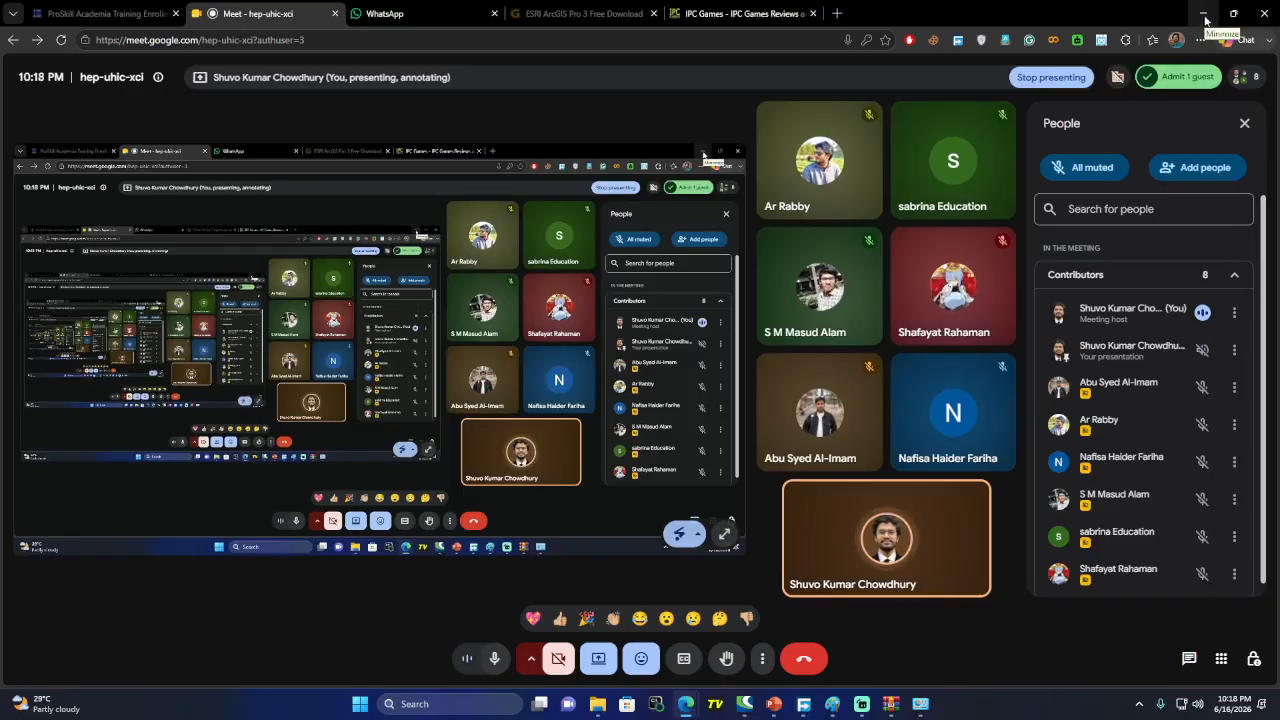
Bring up the uninstall/change options for Microsoft Windows Desktop Runtime - 8.0.11 (x64)
{"action": "left_click", "coordinate": [1205, 14]}
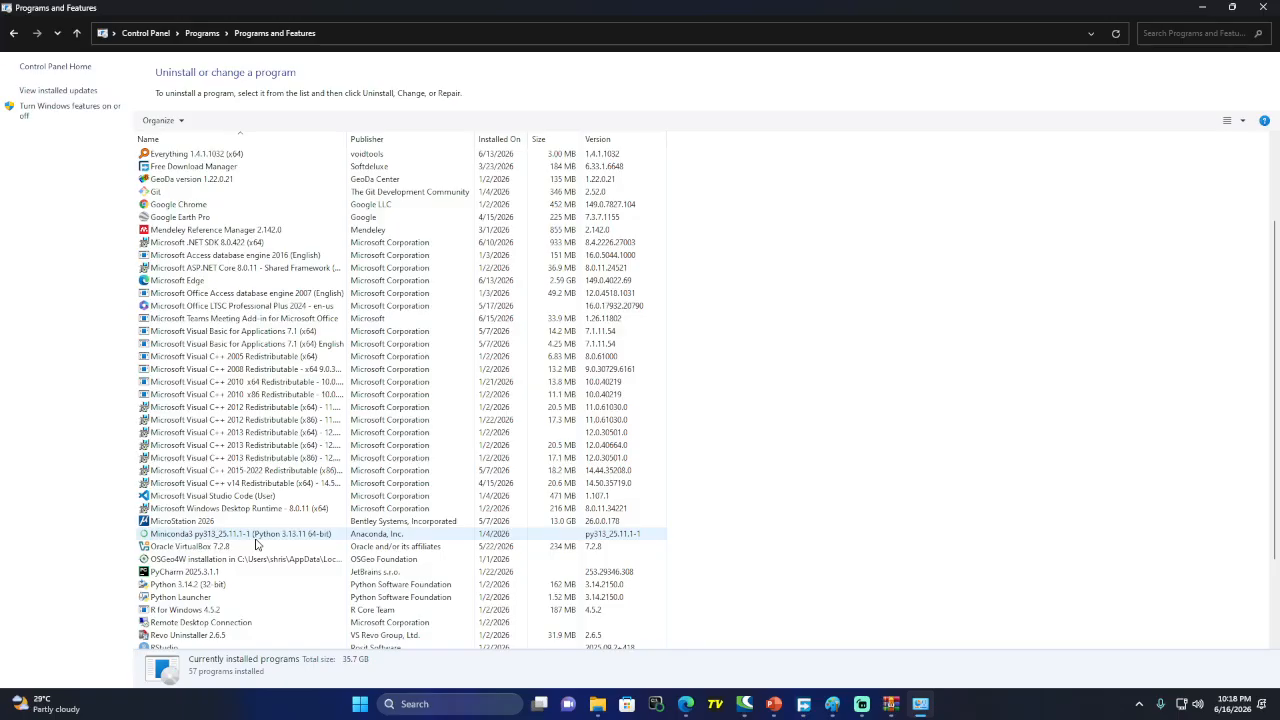
{"action": "left_click", "coordinate": [228, 509]}
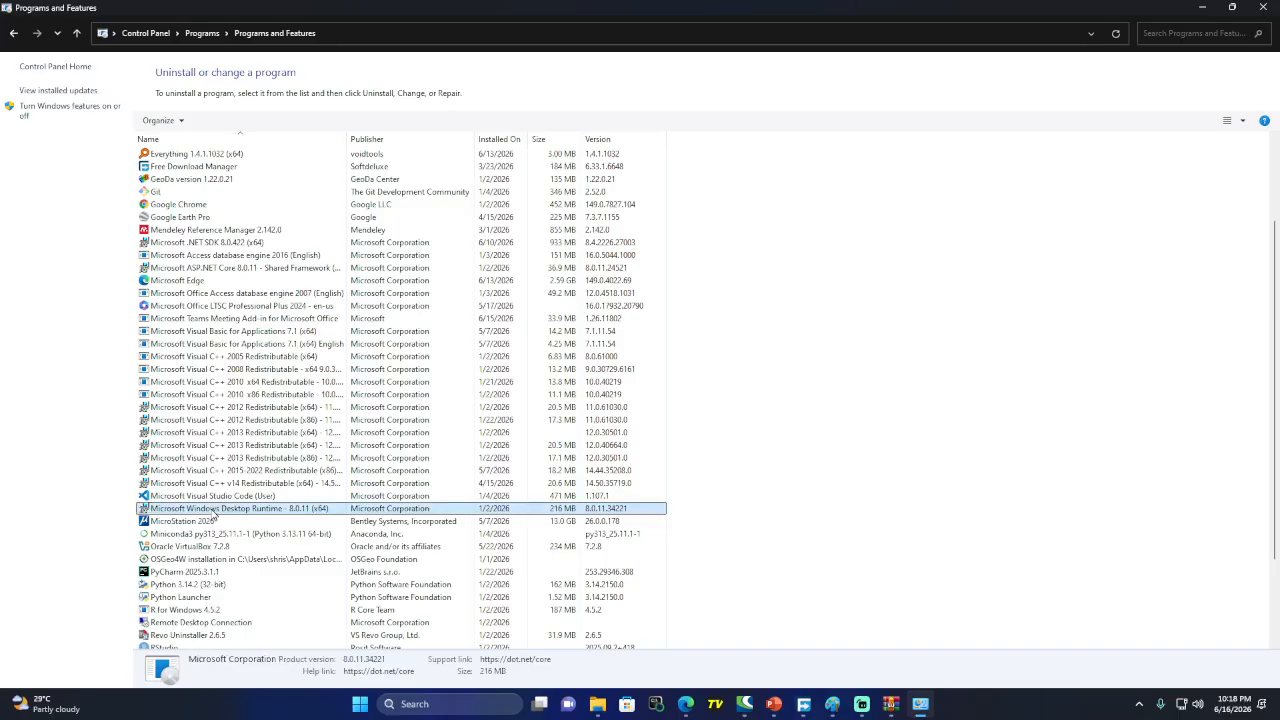
{"action": "right_click", "coordinate": [292, 513]}
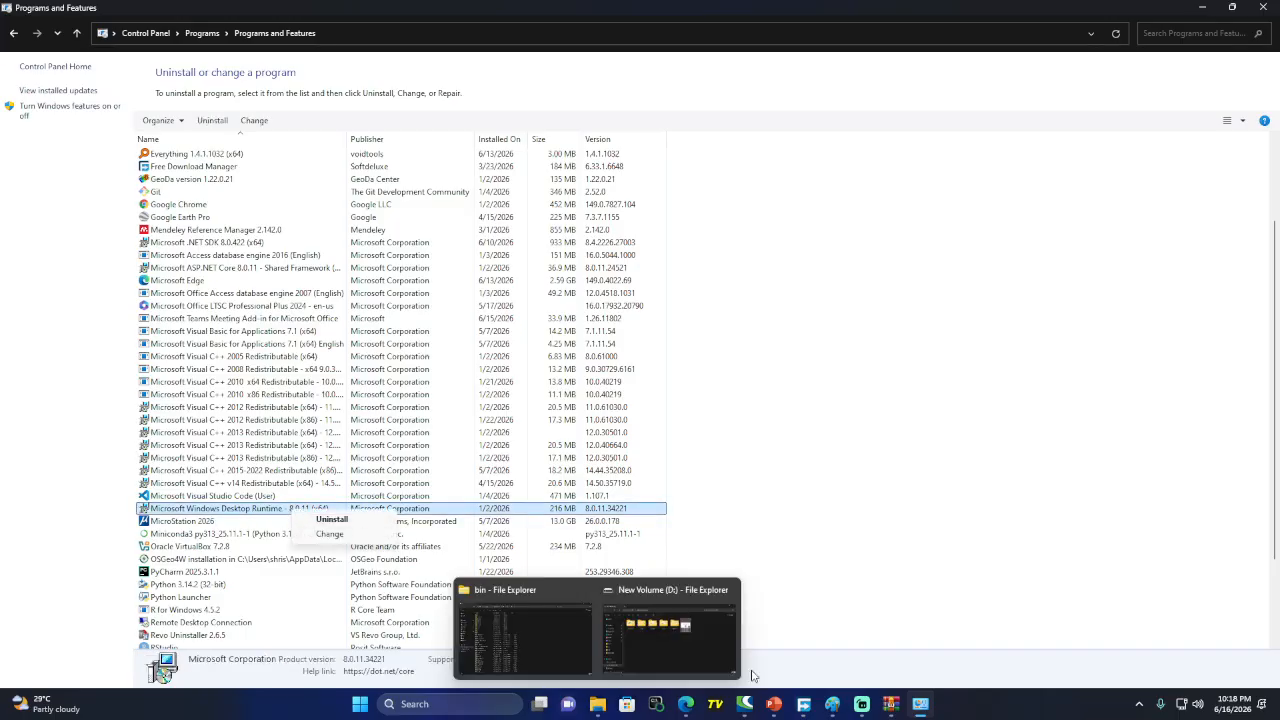
{"action": "mouse_move", "coordinate": [686, 704]}
{"action": "left_click", "coordinate": [594, 631]}
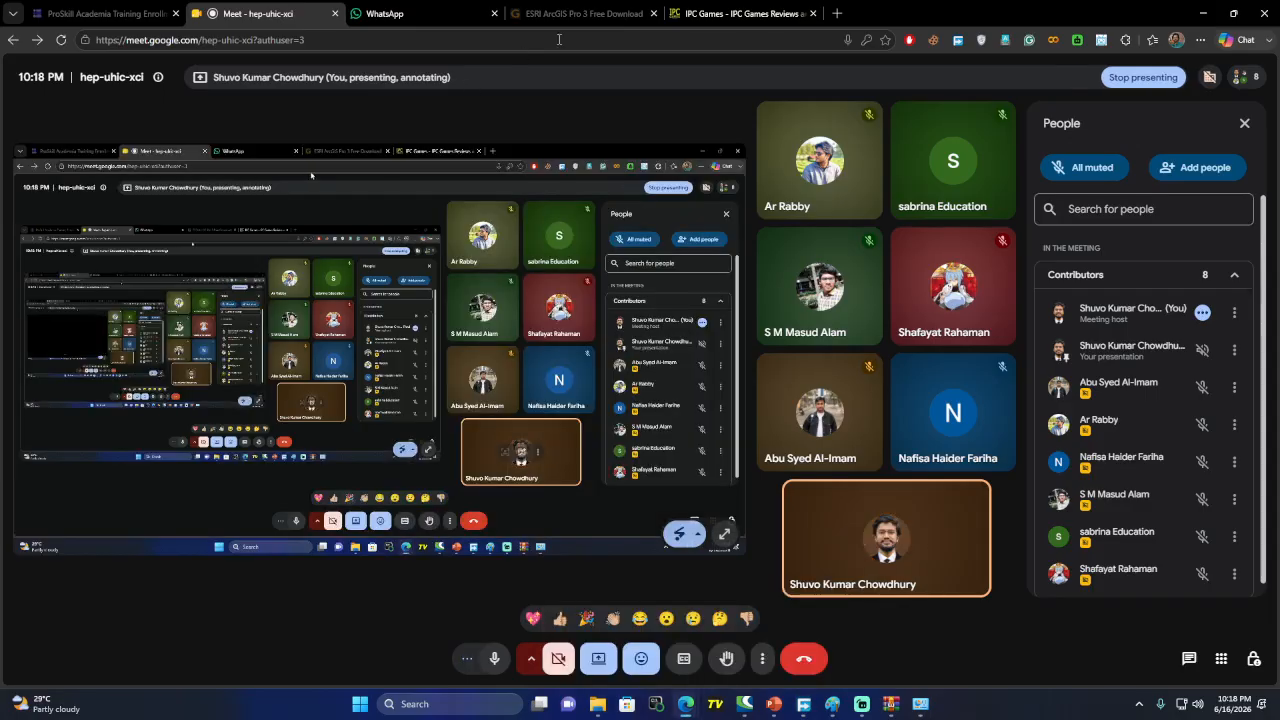
Search Google for 'microsoft windows desktop runtime 8.0.11' and open the Download .NET 8.0 page
{"action": "left_click", "coordinate": [840, 15]}
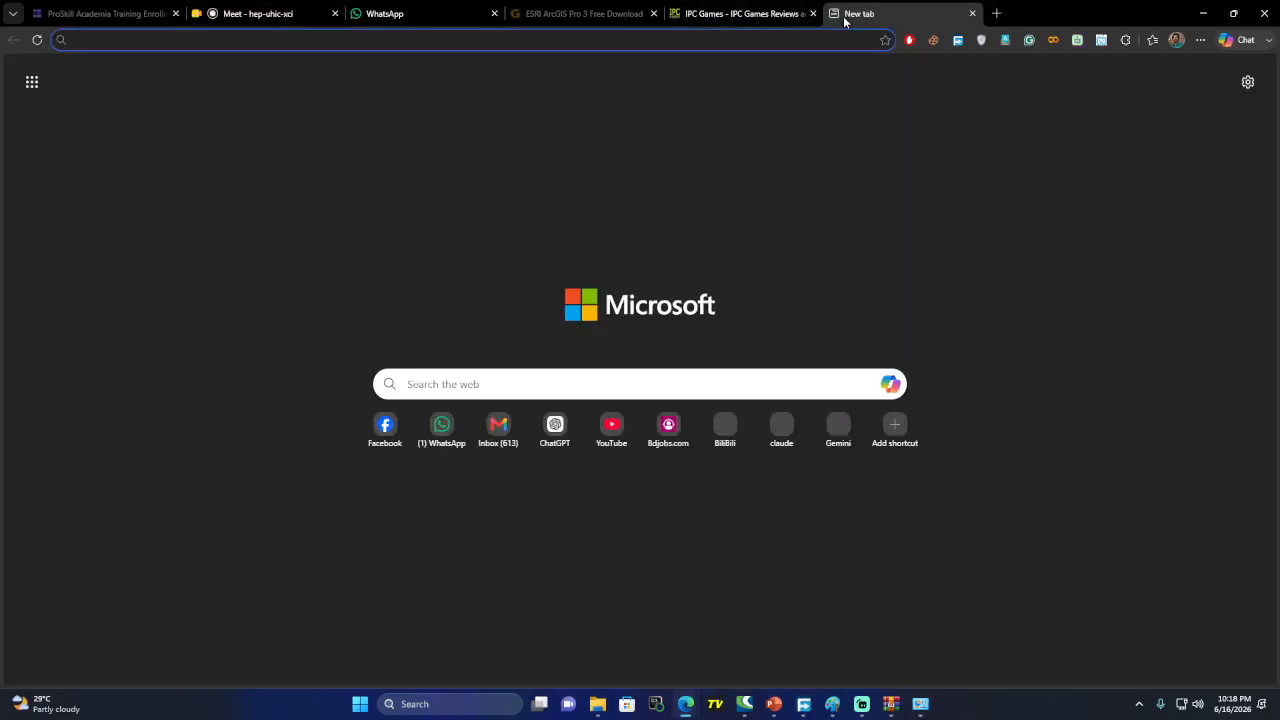
{"action": "type", "text": "microsoft "}
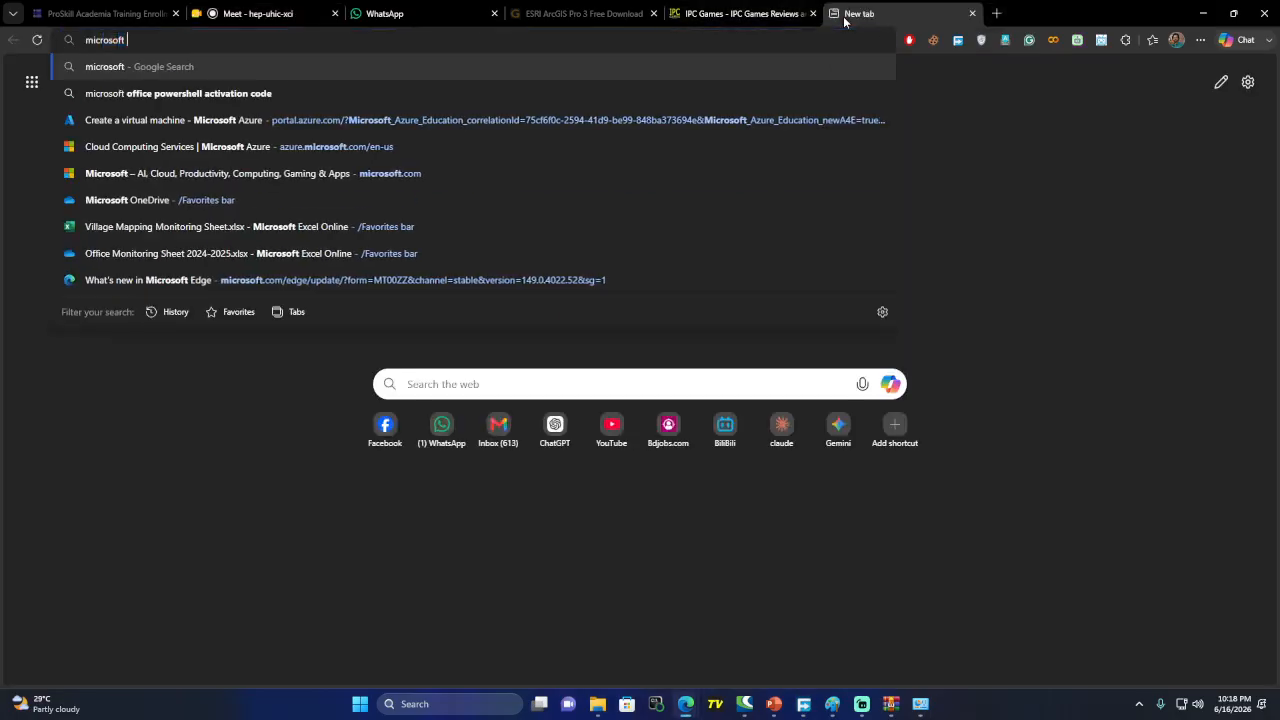
{"action": "type", "text": "windows "}
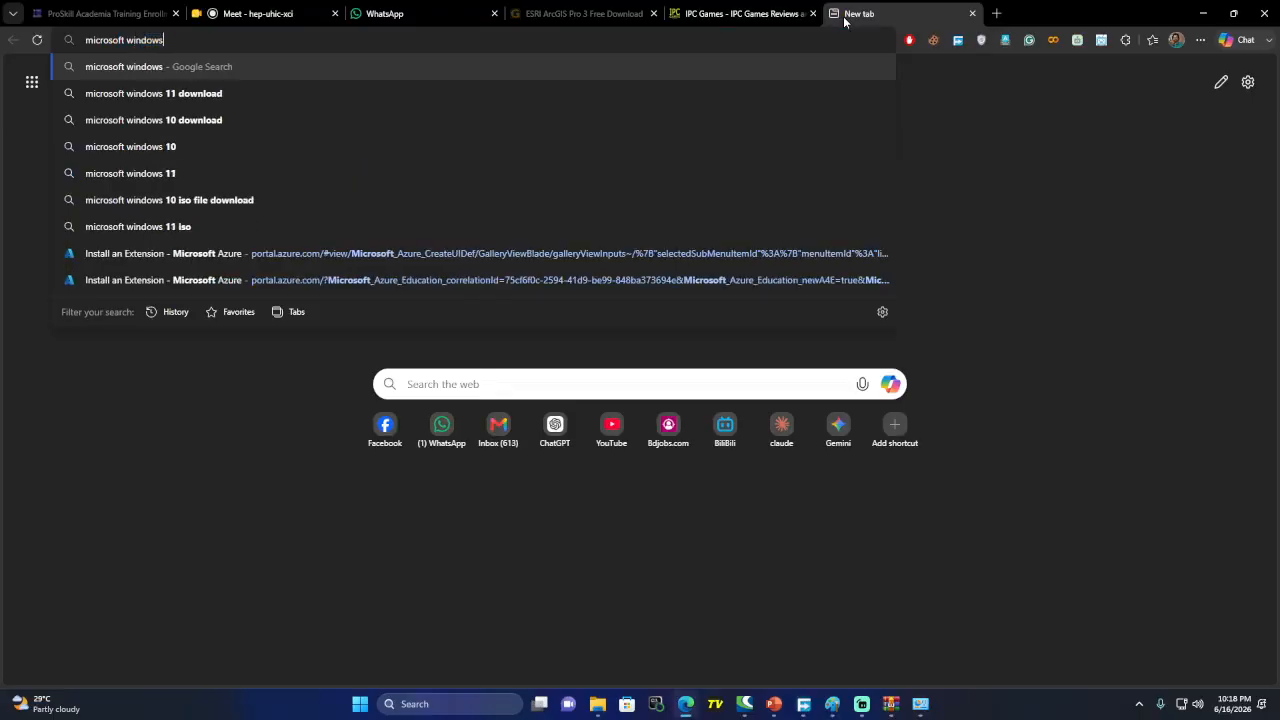
{"action": "type", "text": "des"}
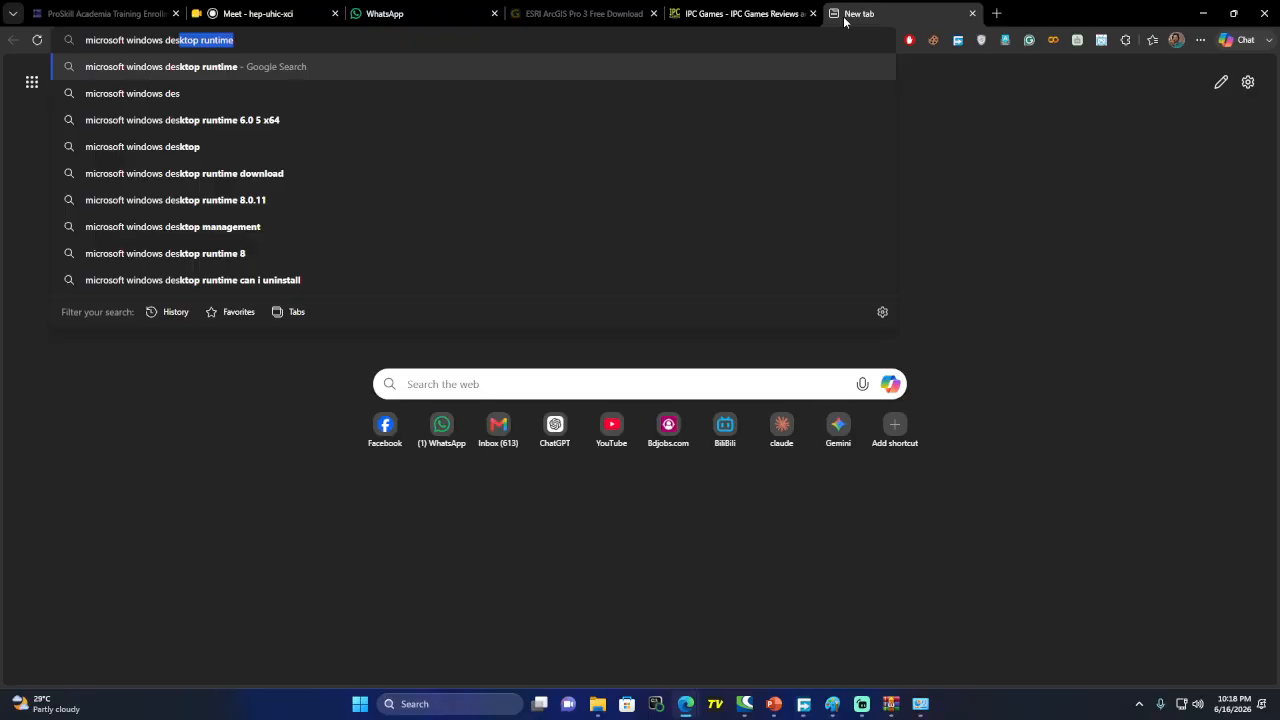
{"action": "key", "text": "End"}
{"action": "type", "text": "8.0.11"}
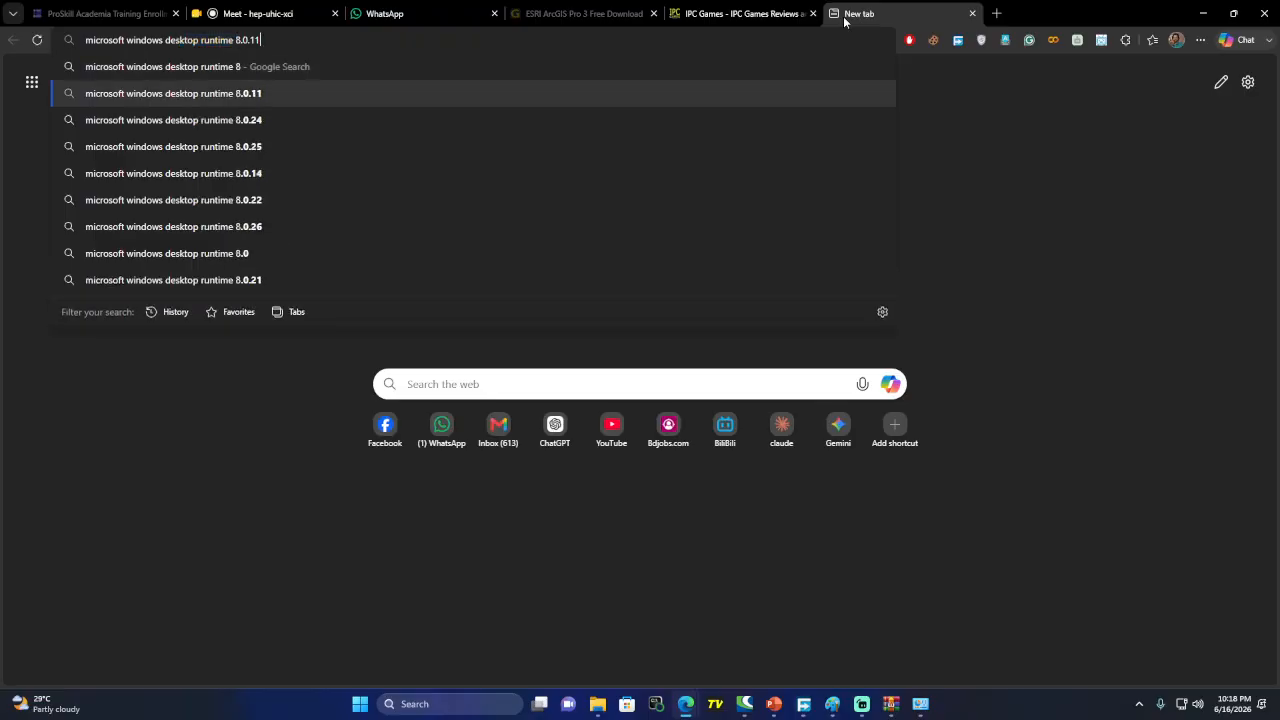
{"action": "key", "text": "Return"}
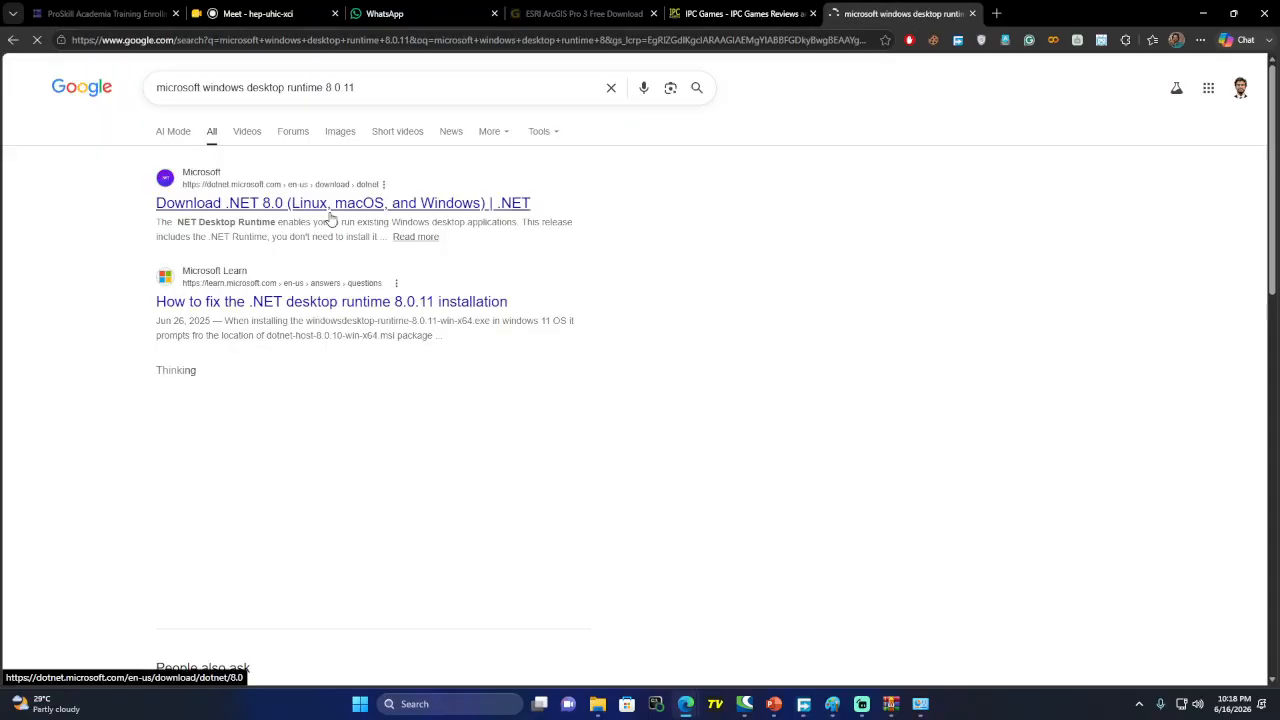
{"action": "left_click", "coordinate": [331, 218]}
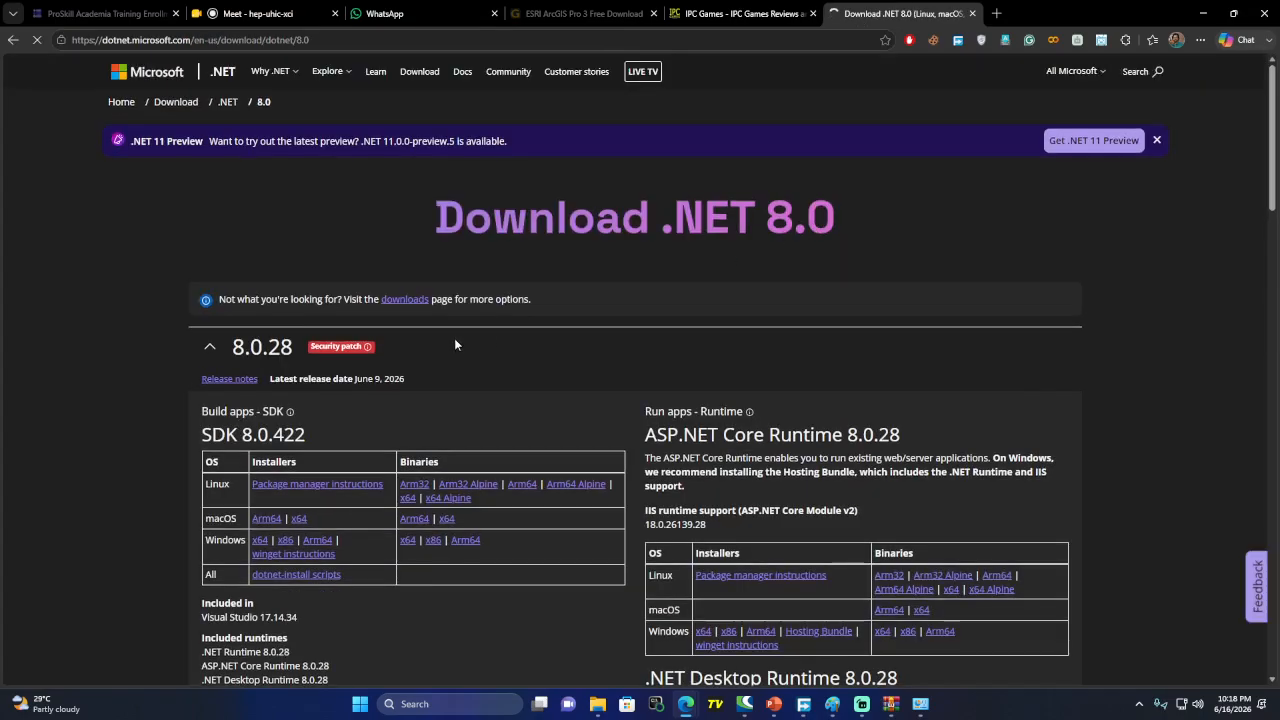
{"action": "scroll", "coordinate": [455, 340], "scroll_direction": "down", "scroll_amount": 2}
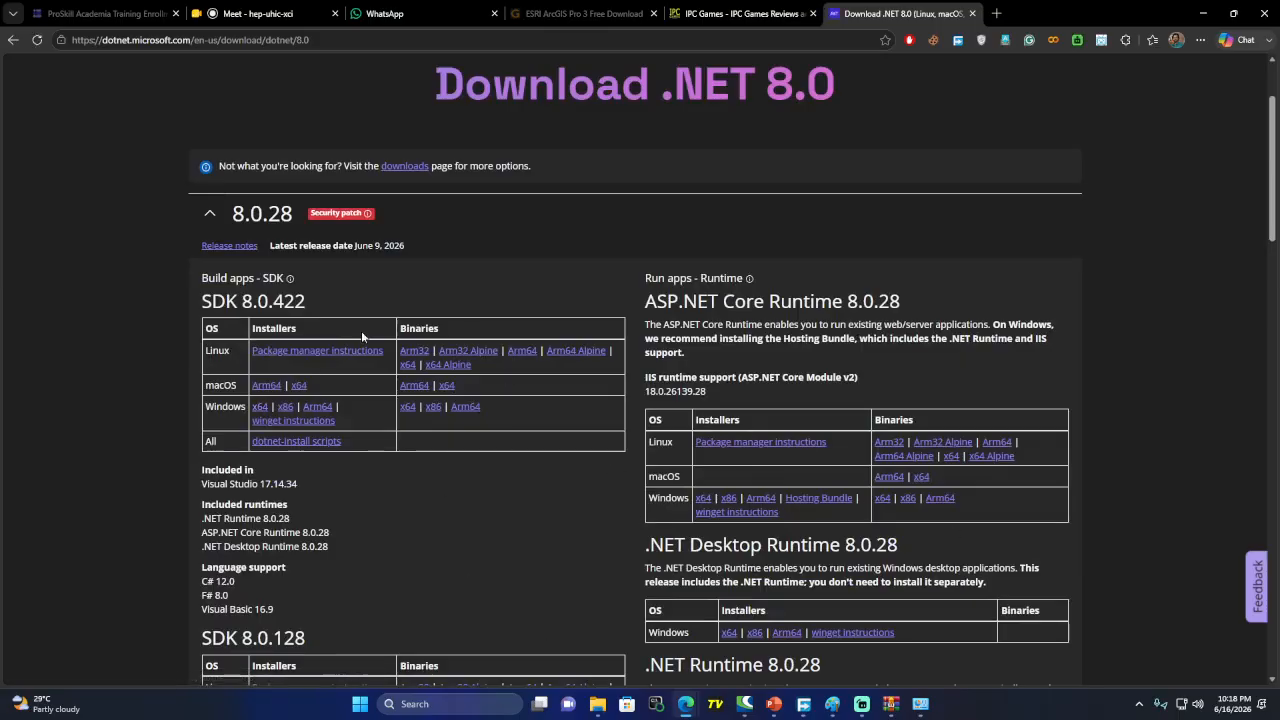
{"action": "scroll", "coordinate": [383, 126], "scroll_direction": "up", "scroll_amount": 2}
Copy the .NET 8.0 page link and paste it into the WhatsApp group message
{"action": "left_click", "coordinate": [347, 40]}
{"action": "key", "text": "ctrl+c"}
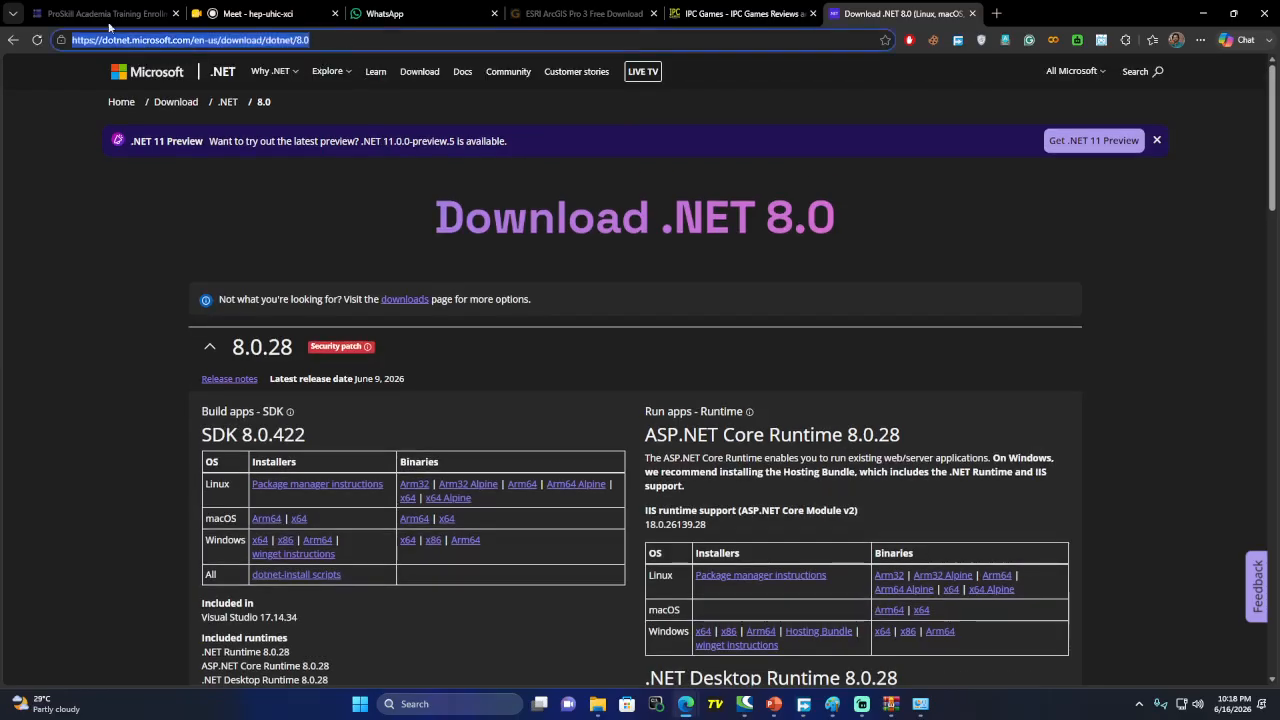
{"action": "left_click", "coordinate": [385, 13]}
{"action": "left_click", "coordinate": [578, 660]}
{"action": "key", "text": "ctrl+v"}
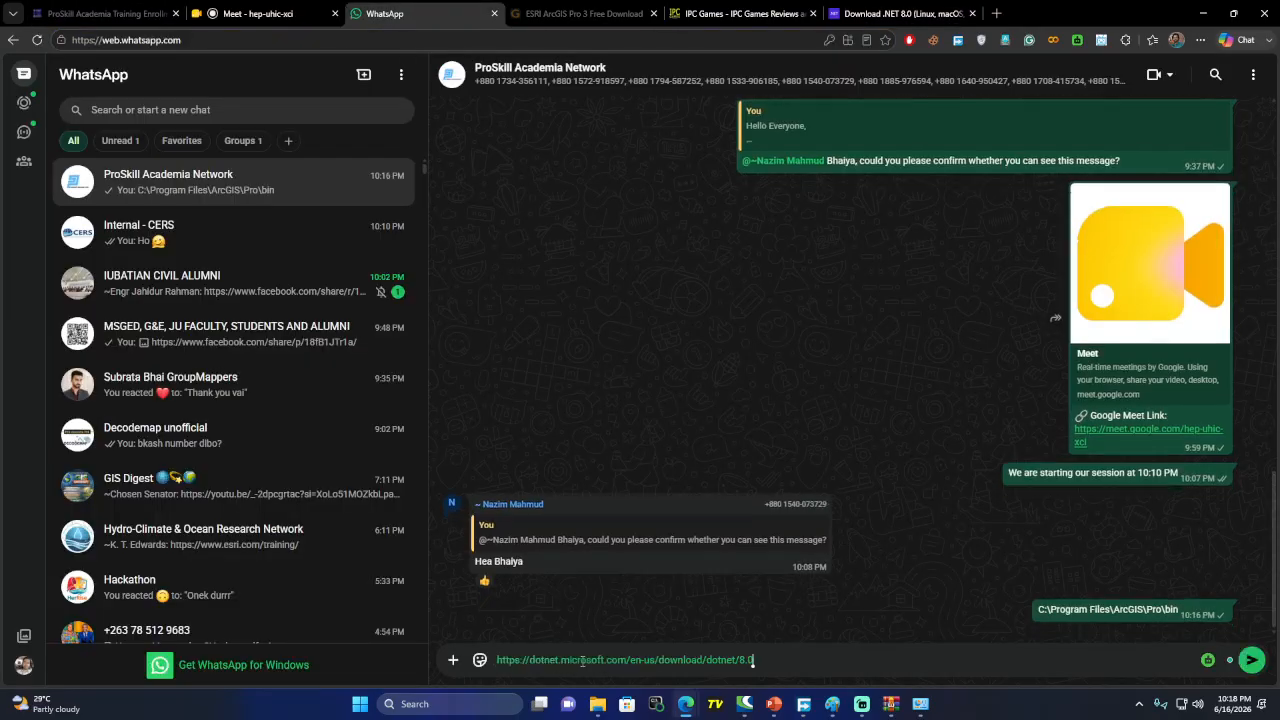
Send the .NET 8.0 link to the group and minimize the browser, Programs and Features and sign-in windows
{"action": "left_click", "coordinate": [1252, 661]}
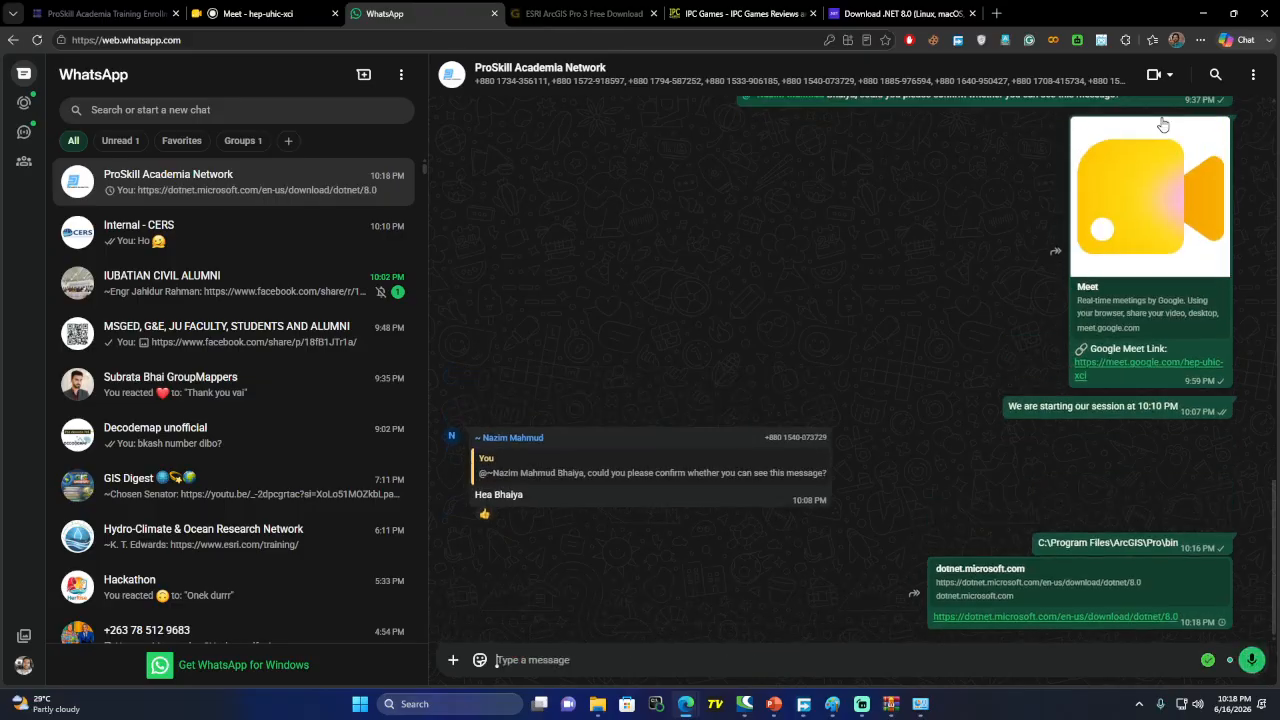
{"action": "left_click", "coordinate": [1203, 13]}
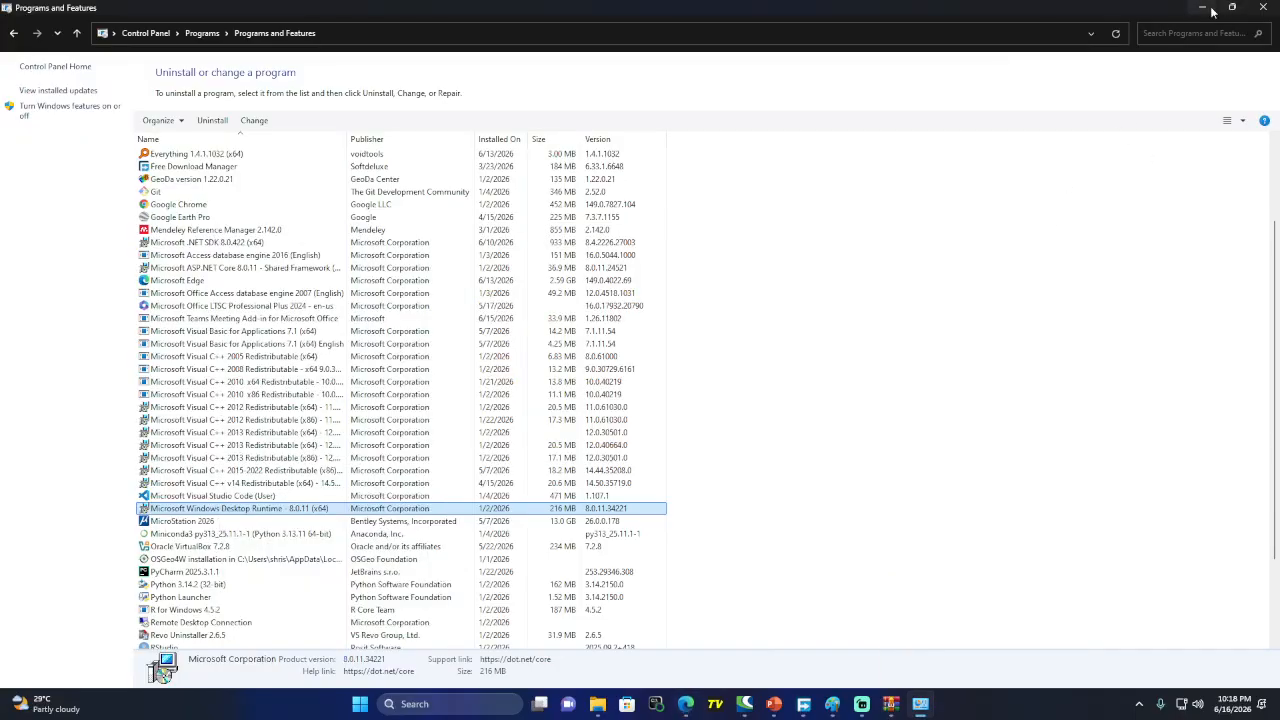
{"action": "left_click", "coordinate": [1203, 8]}
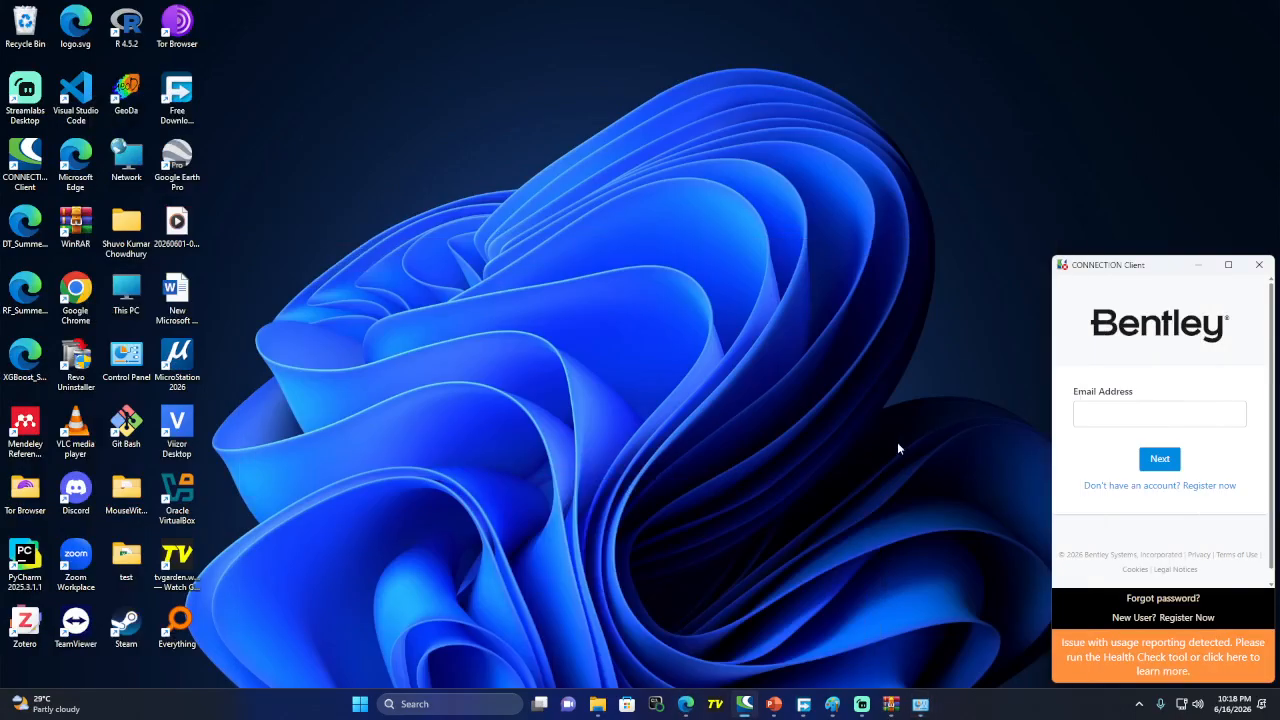
{"action": "left_click", "coordinate": [1198, 264]}
{"action": "mouse_move", "coordinate": [700, 714]}
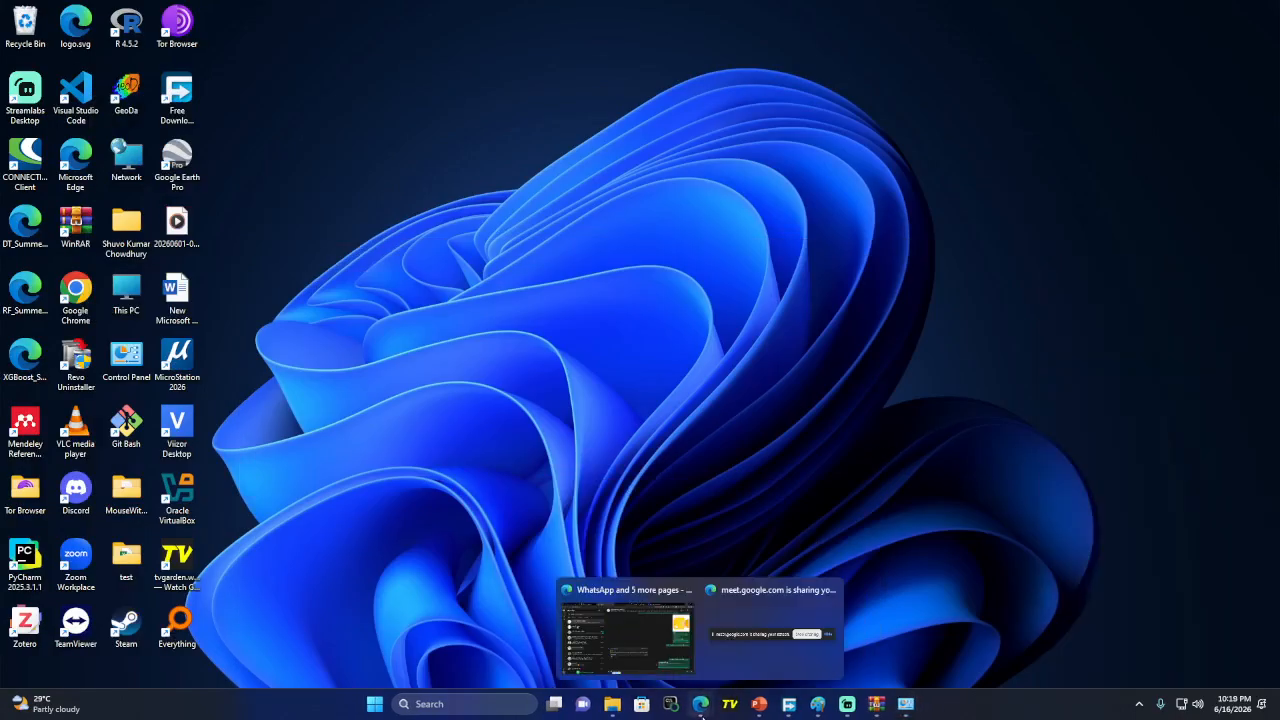
{"action": "left_click", "coordinate": [648, 640]}
Launch ArcGIS Pro via 'arc' in Windows search, then close Meet's participants list and minimize it
{"action": "left_click", "coordinate": [258, 14]}
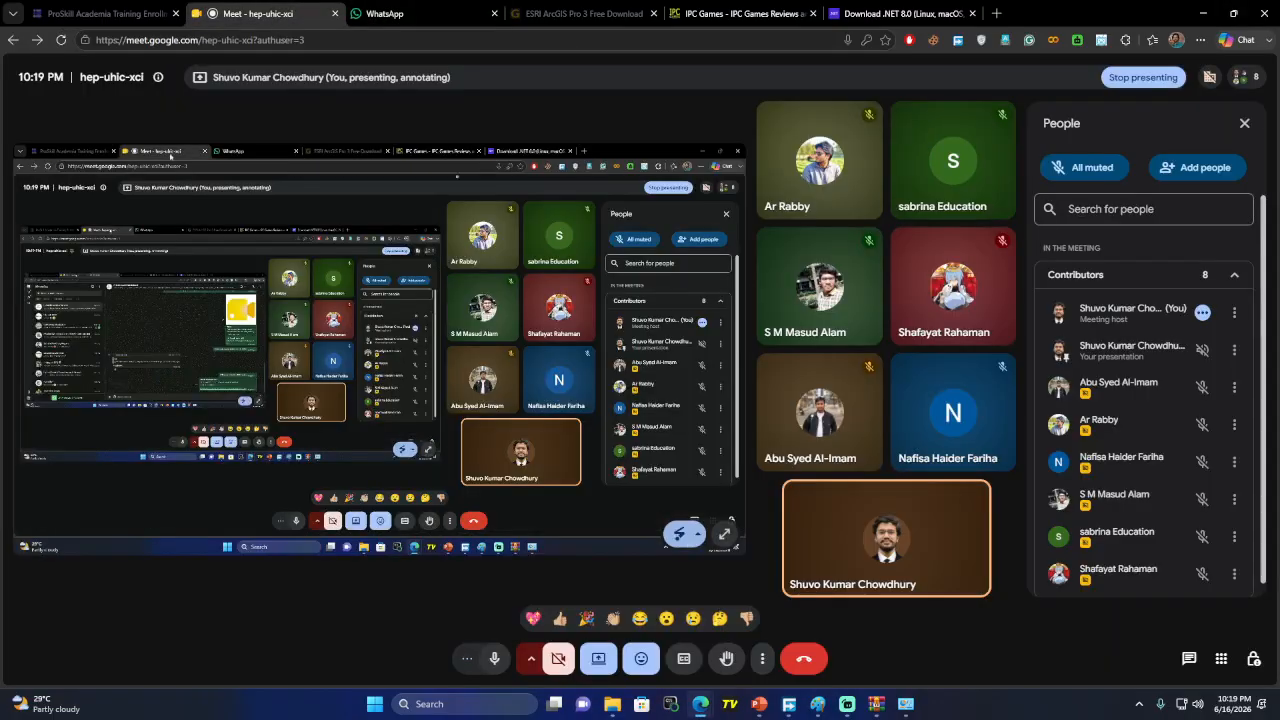
{"action": "left_click", "coordinate": [467, 705]}
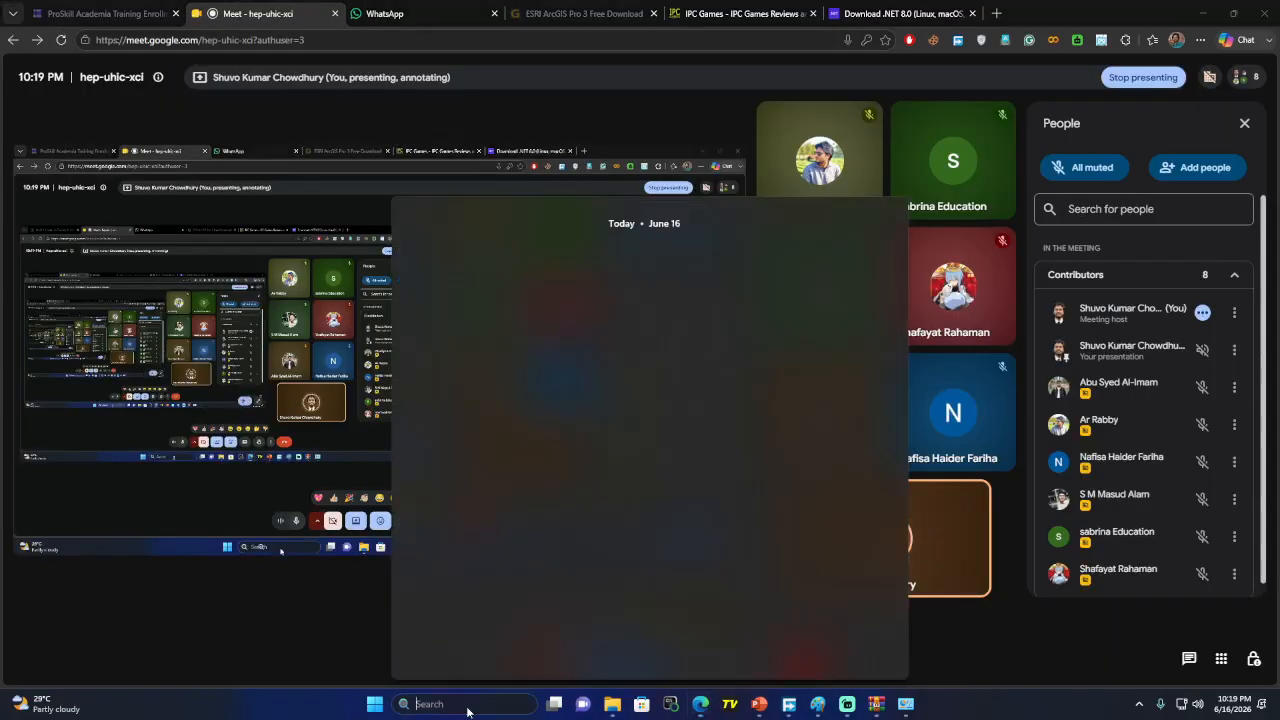
{"action": "type", "text": "arc"}
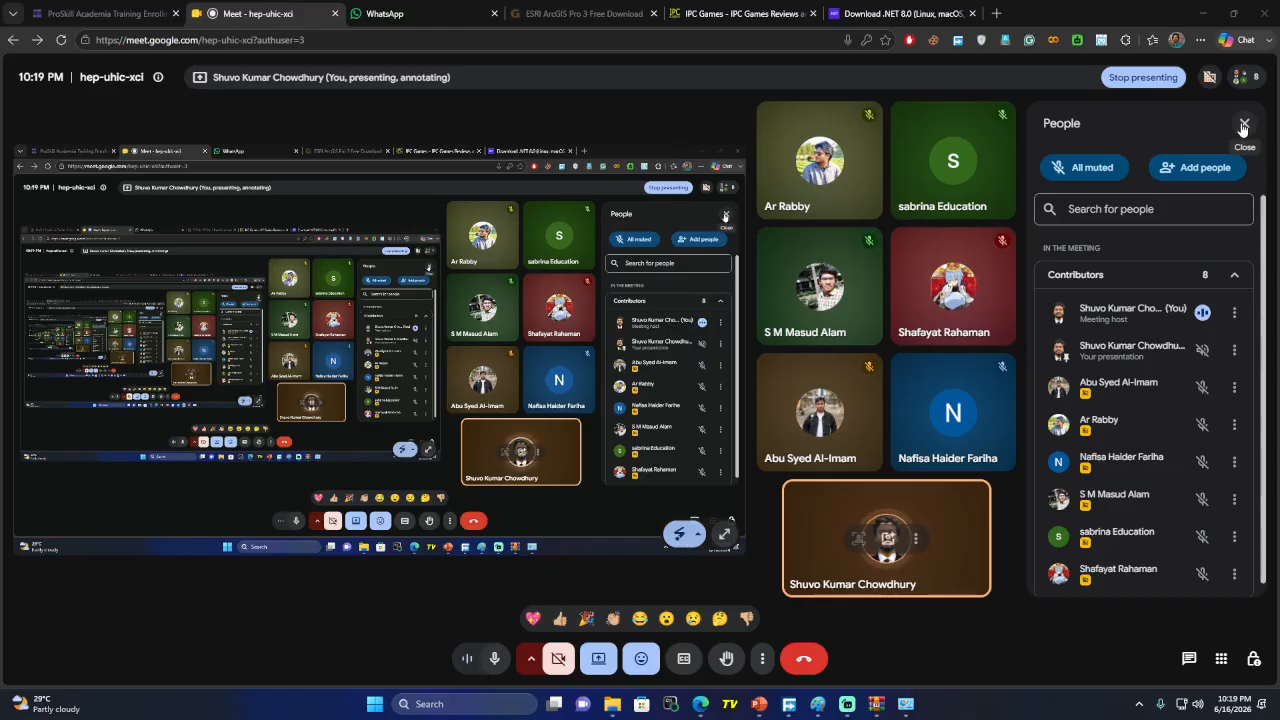
{"action": "left_click", "coordinate": [1243, 125]}
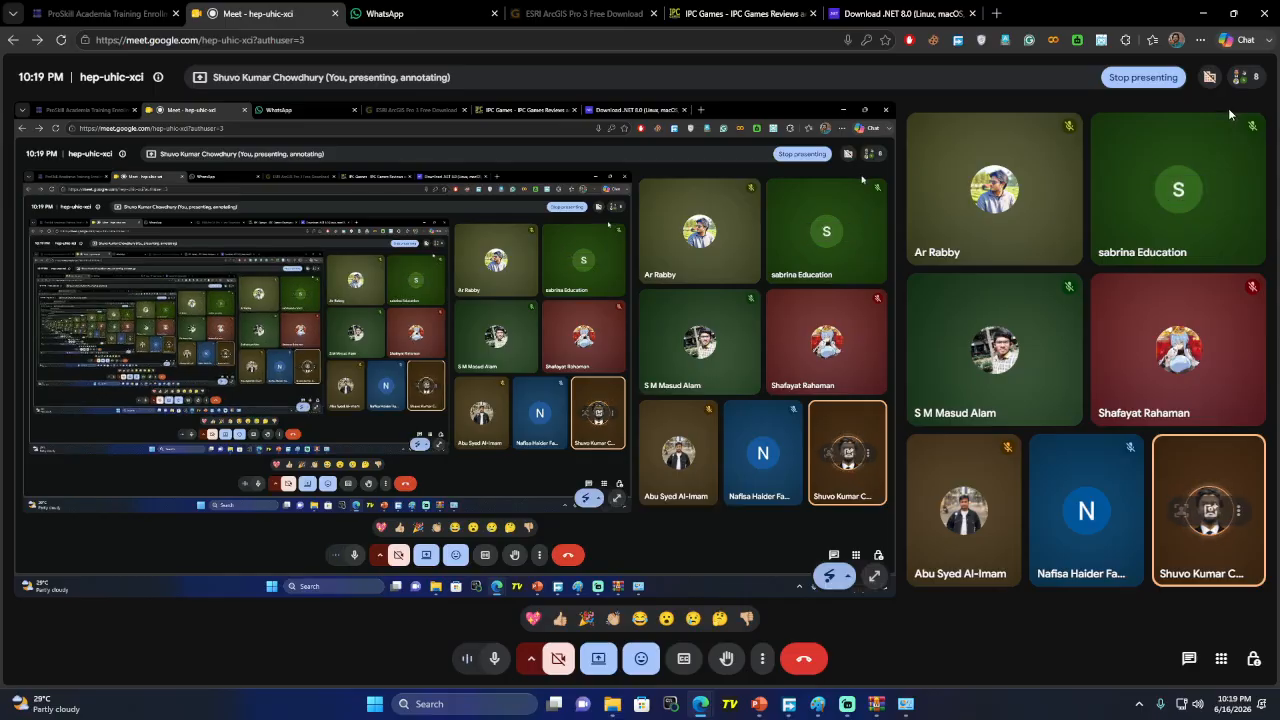
{"action": "left_click", "coordinate": [1204, 14]}
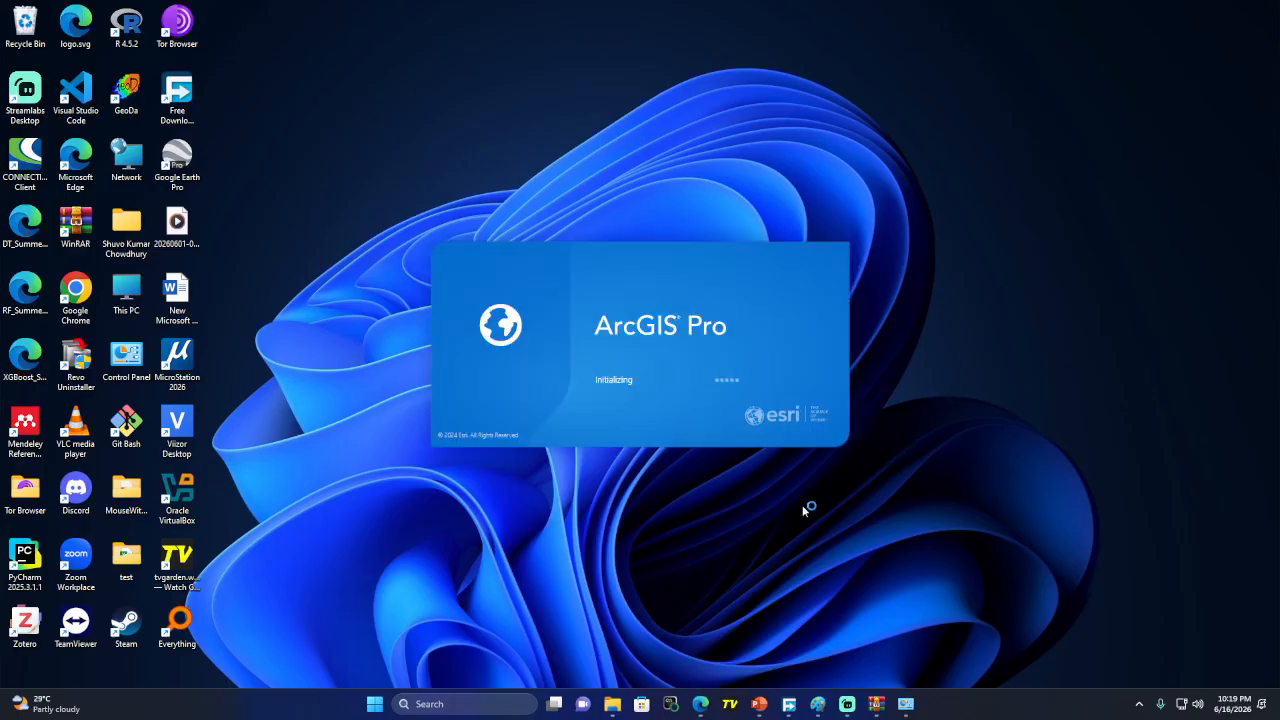
Open the Windows search flyout while the ArcGIS Pro splash screen is initializing
{"action": "left_click", "coordinate": [455, 702]}
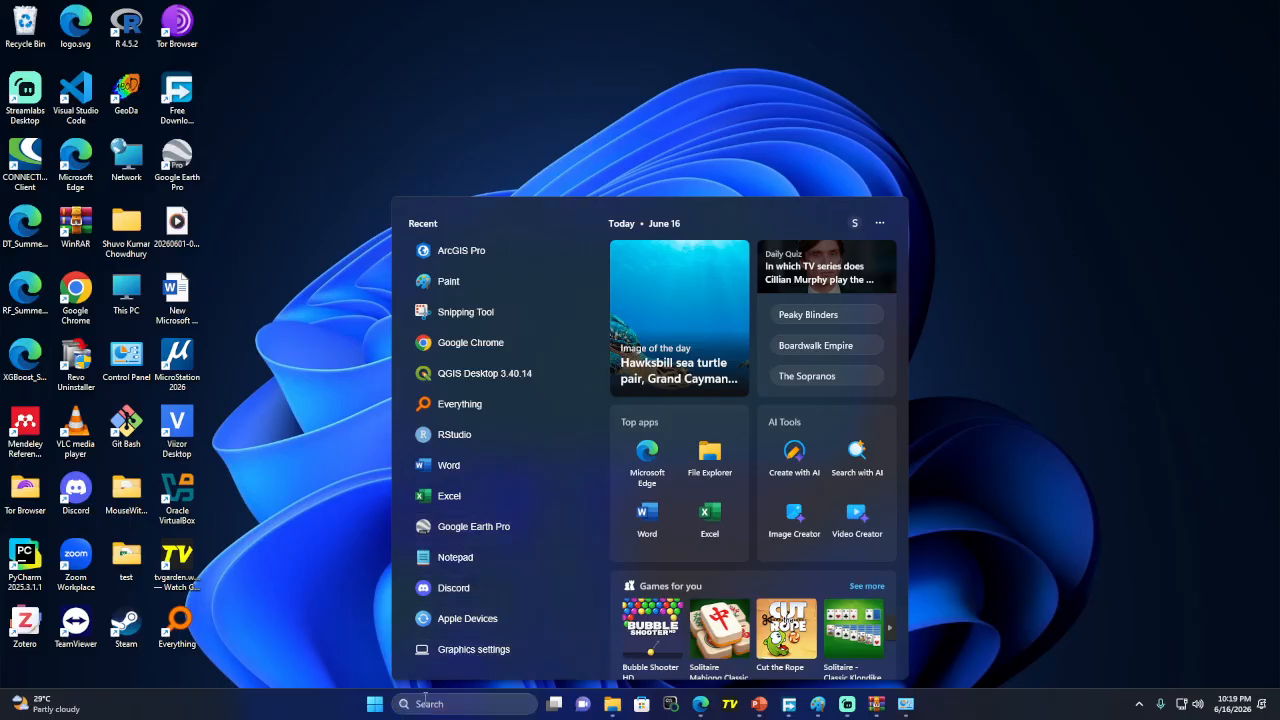
Confirm ArcGIS Pro's graphics preference is High performance in Settings, then minimize Settings
{"action": "left_click", "coordinate": [480, 650]}
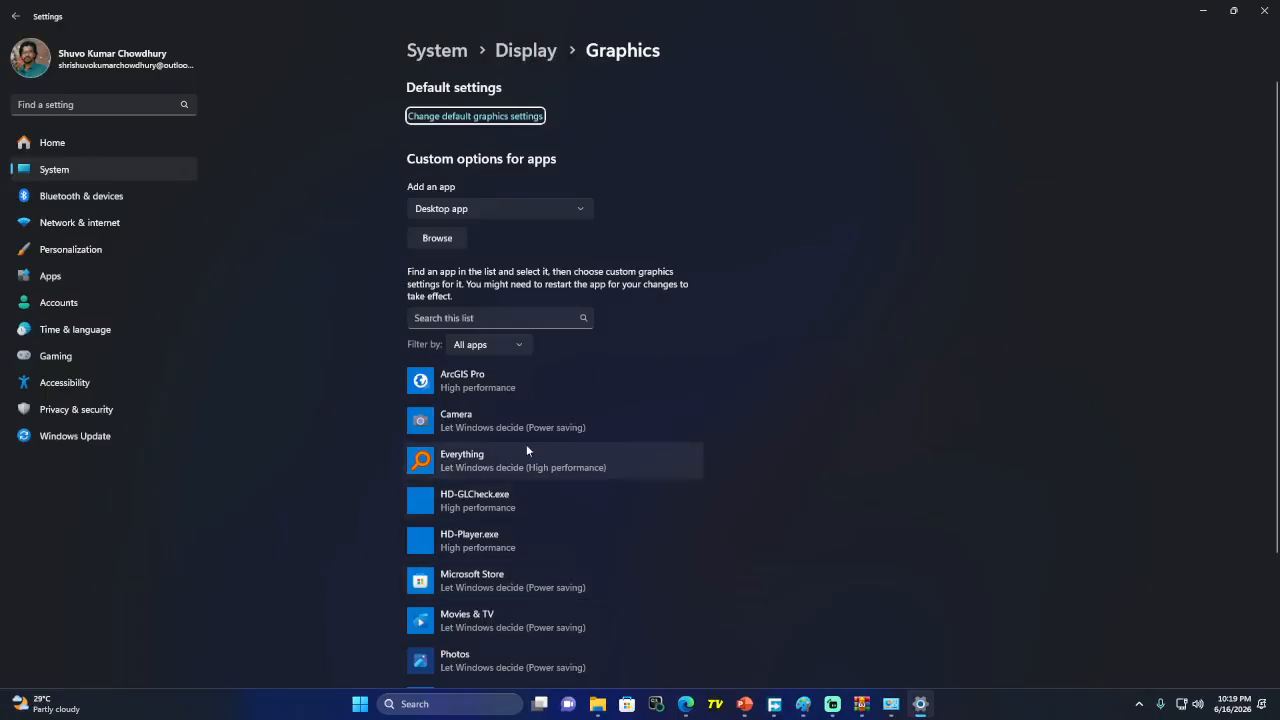
{"action": "left_click", "coordinate": [470, 391]}
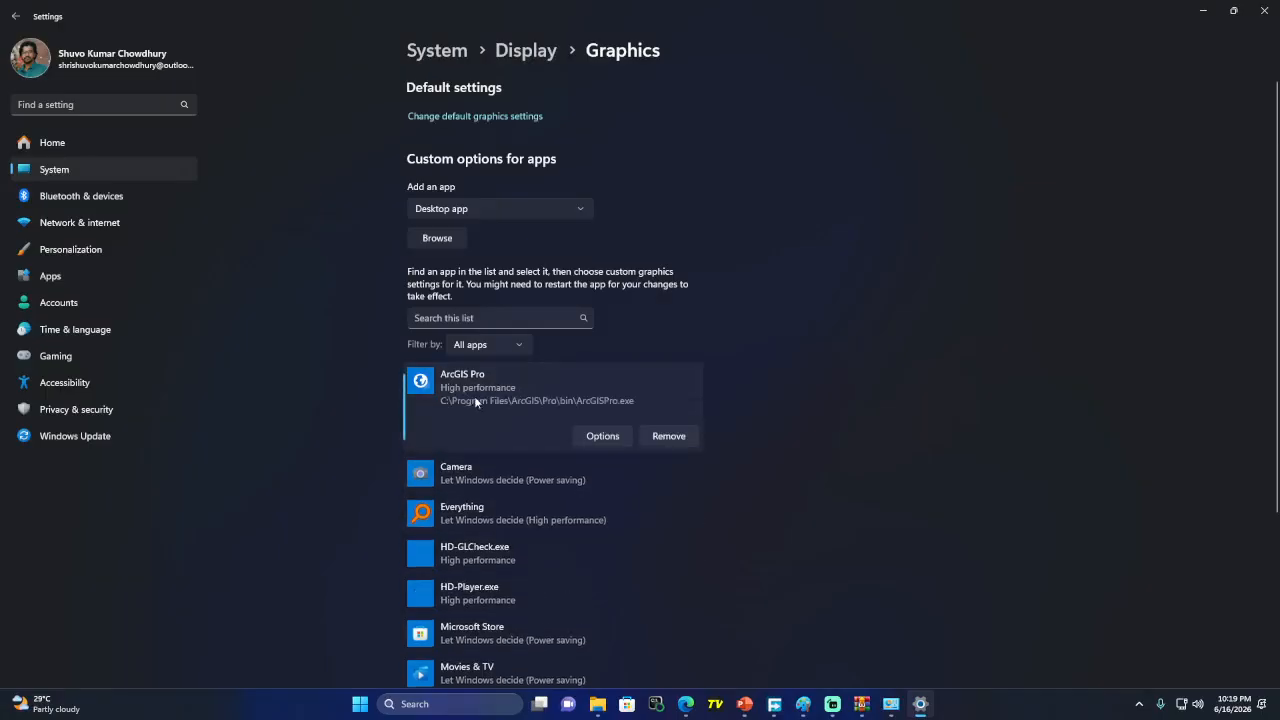
{"action": "left_click", "coordinate": [600, 435]}
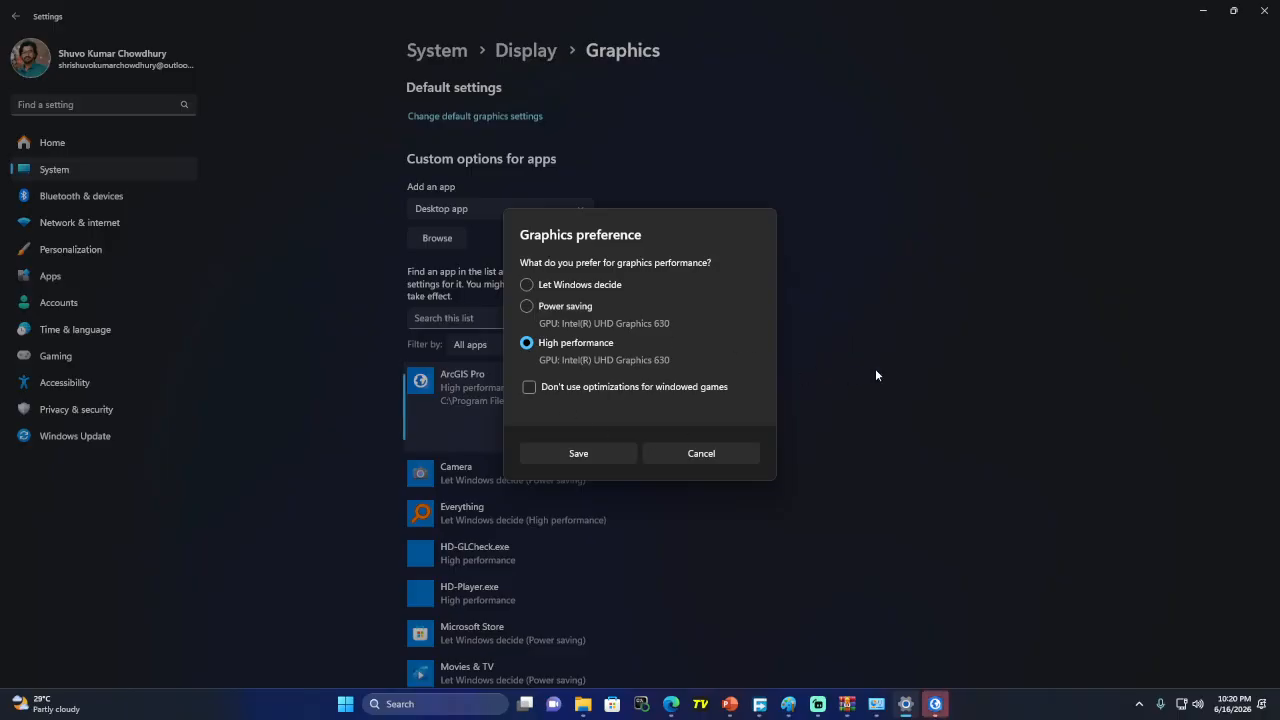
{"action": "left_click", "coordinate": [686, 459]}
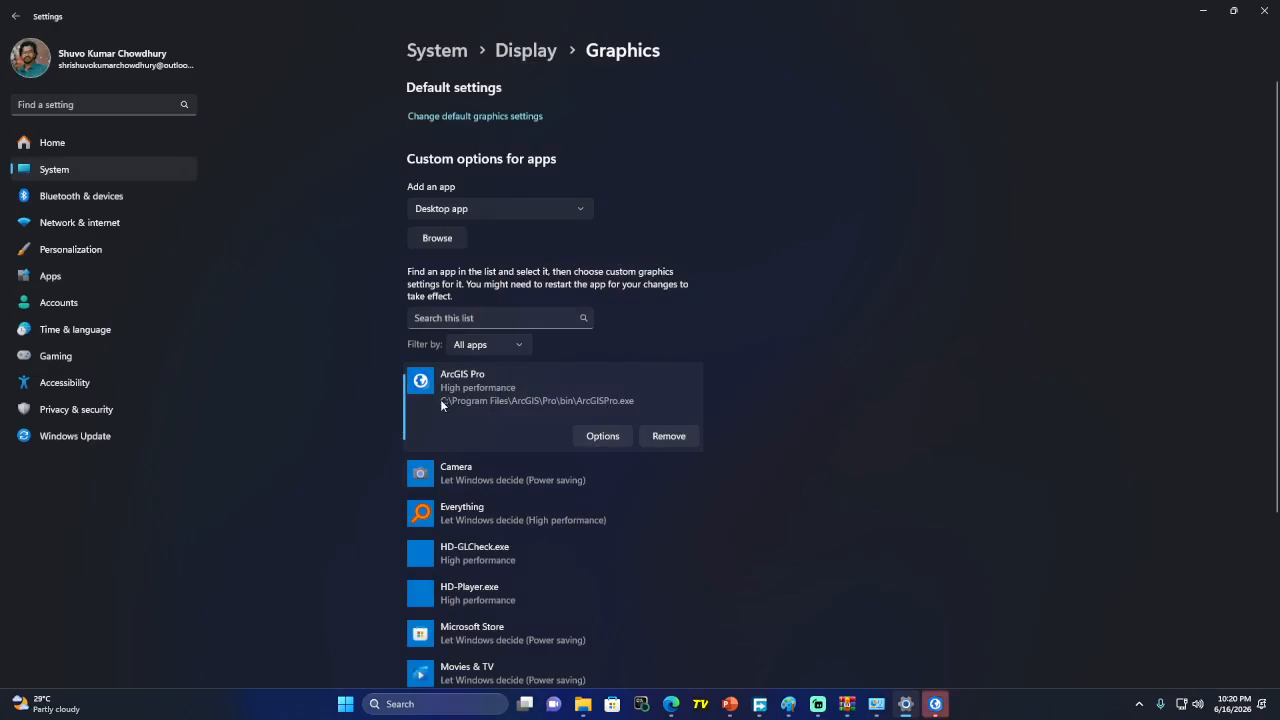
{"action": "left_click", "coordinate": [437, 238]}
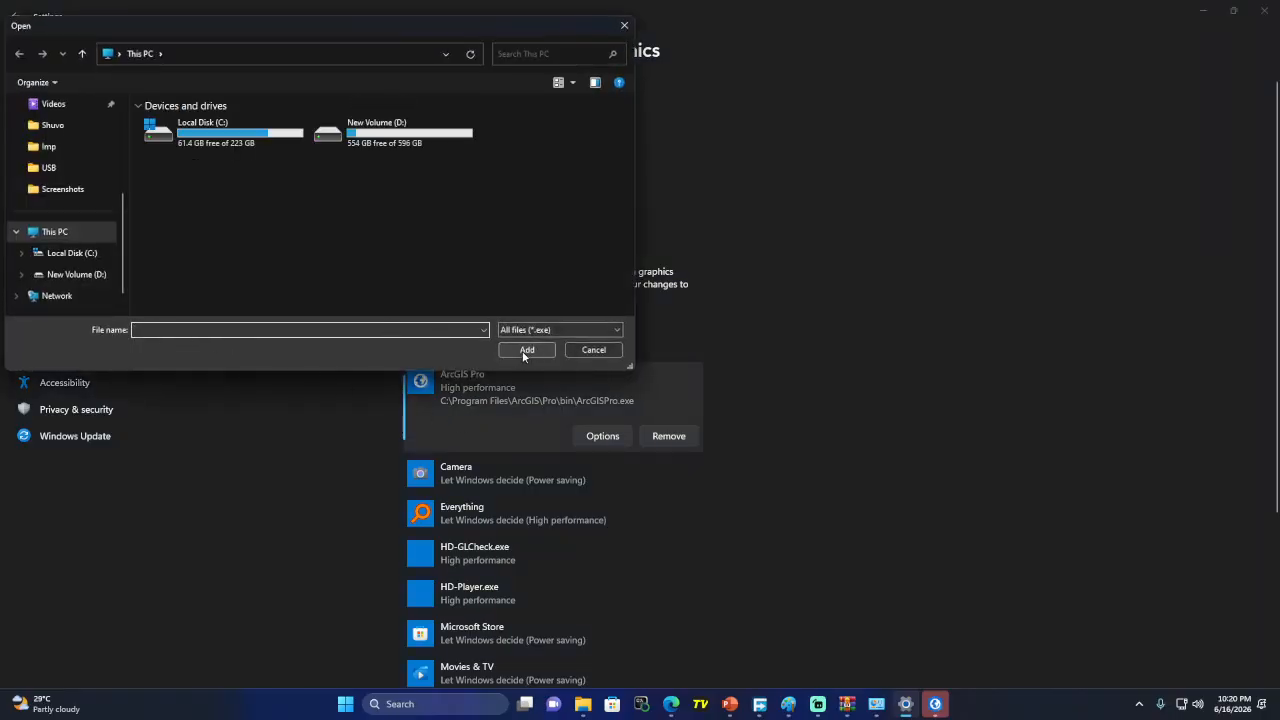
{"action": "left_click", "coordinate": [594, 350]}
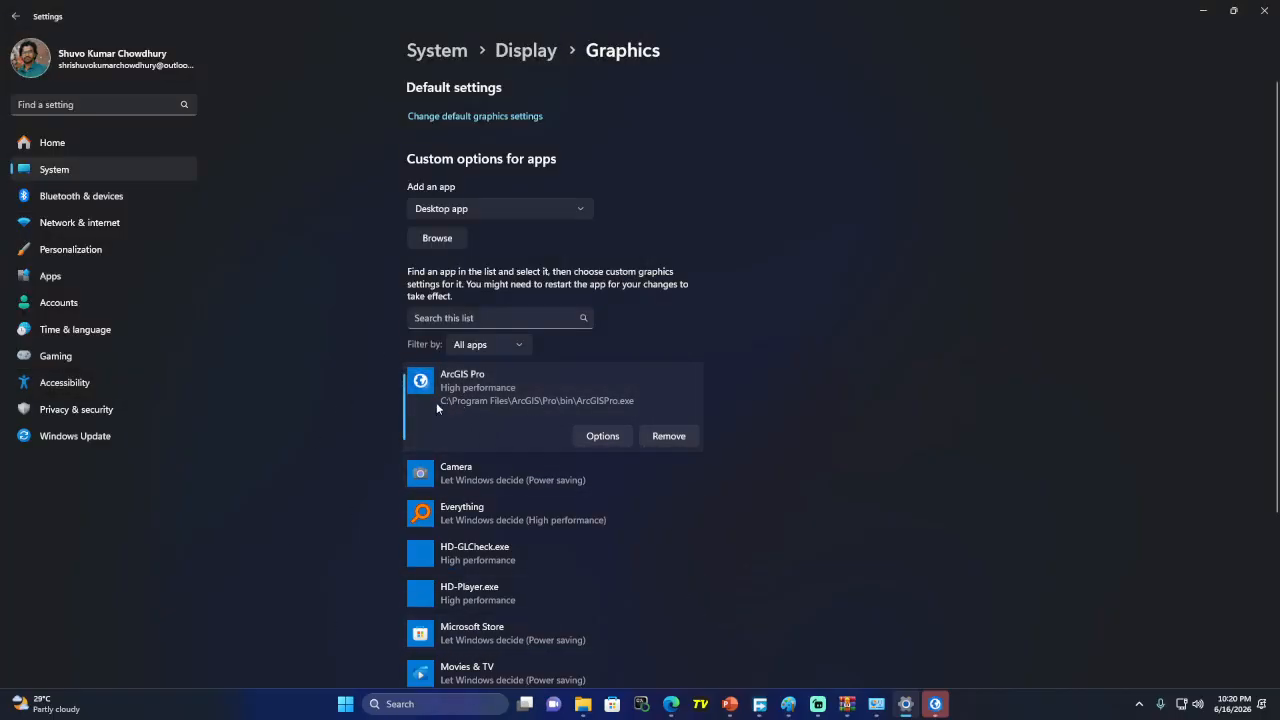
{"action": "left_click", "coordinate": [1203, 11]}
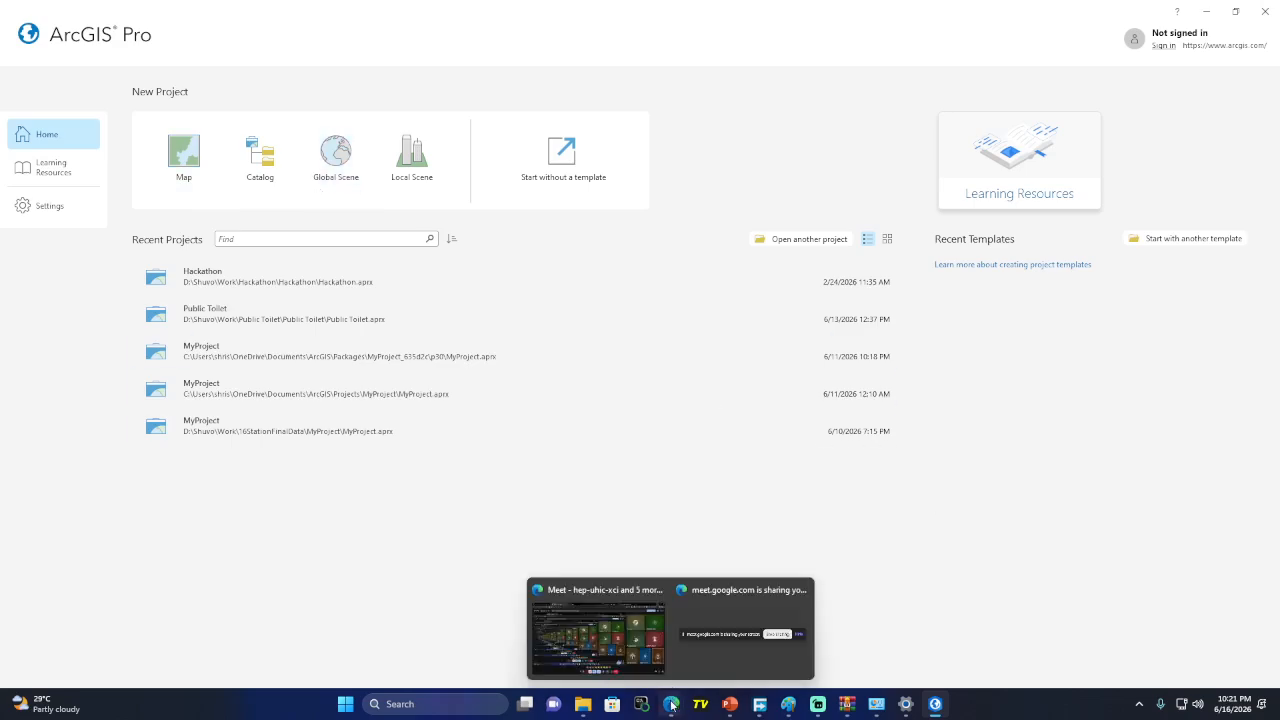
Admit the waiting guest from Meet's People panel and return to ArcGIS Pro
{"action": "left_click", "coordinate": [640, 634]}
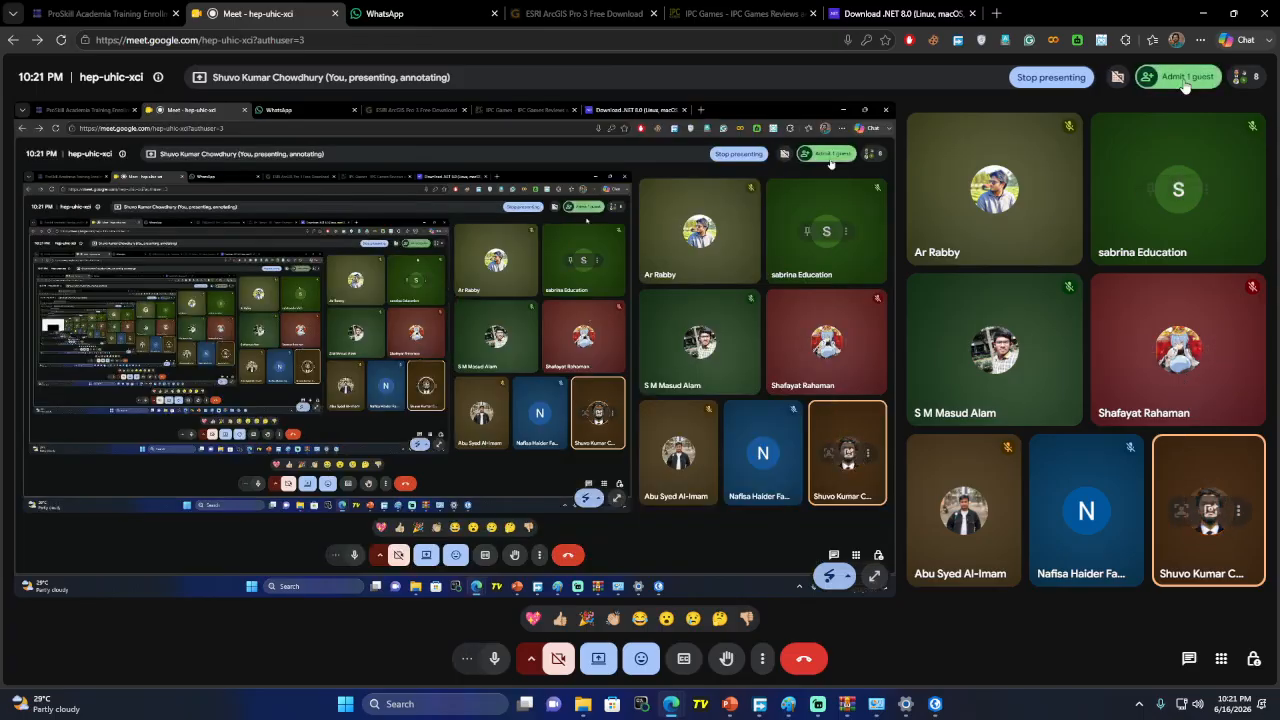
{"action": "left_click", "coordinate": [1185, 79]}
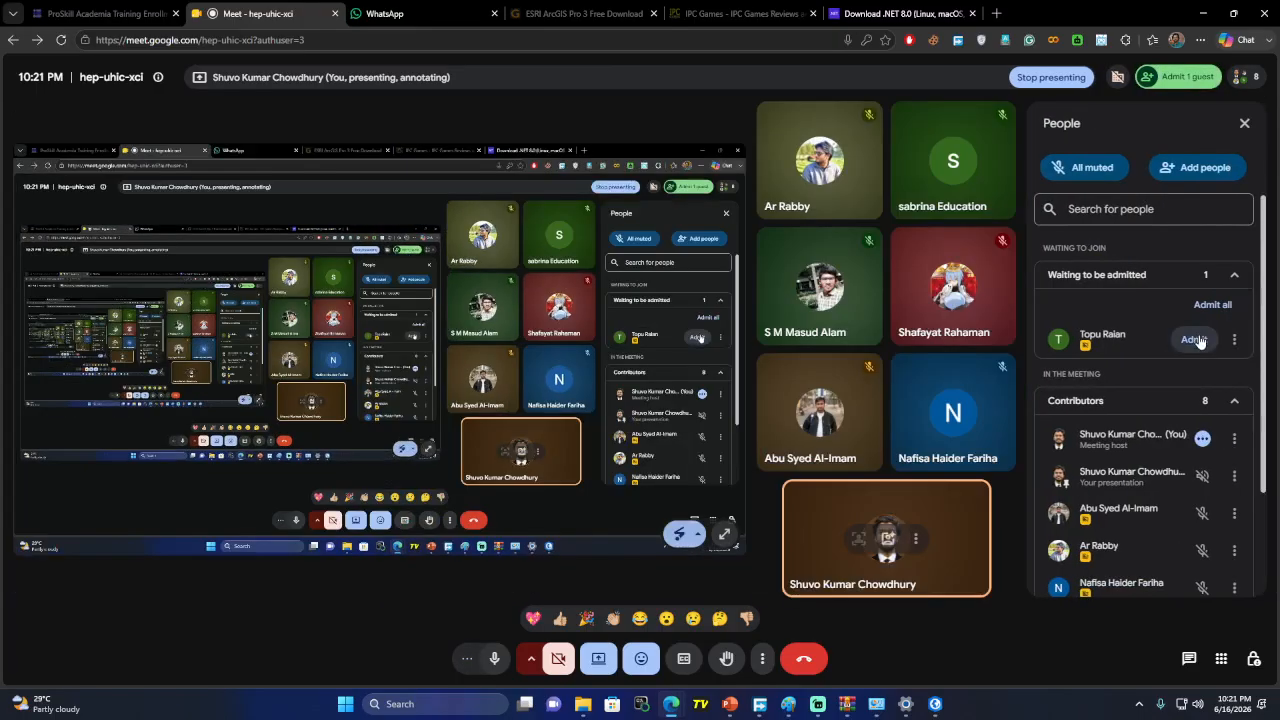
{"action": "left_click", "coordinate": [1199, 339]}
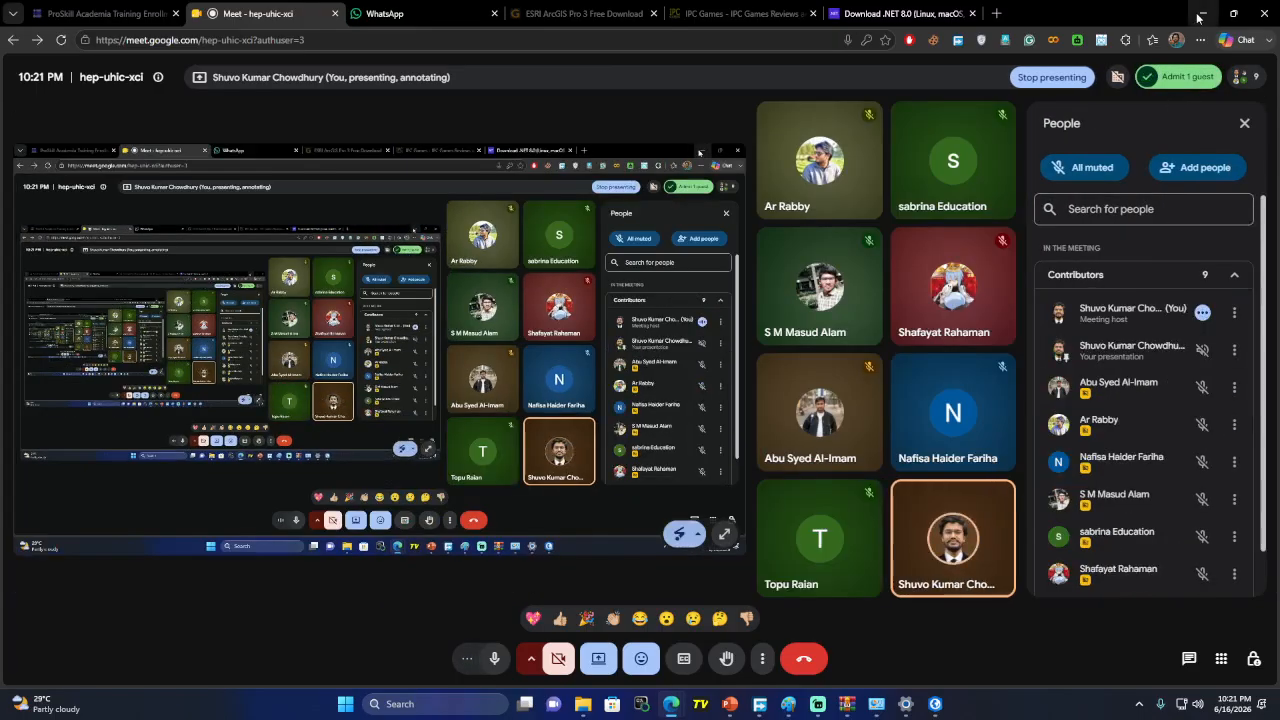
{"action": "key", "text": "alt+Tab"}
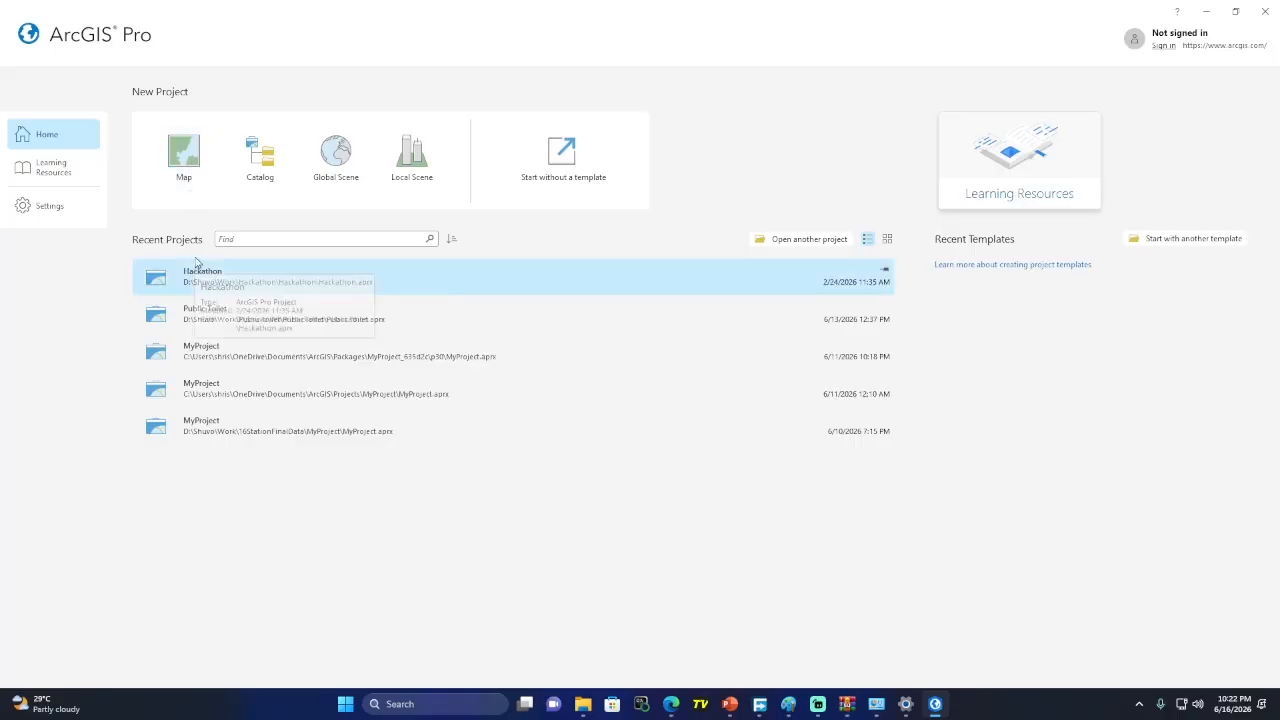
Start a new project from the Map template, opening the New Project dialog with MyProject1
{"action": "left_click", "coordinate": [189, 180]}
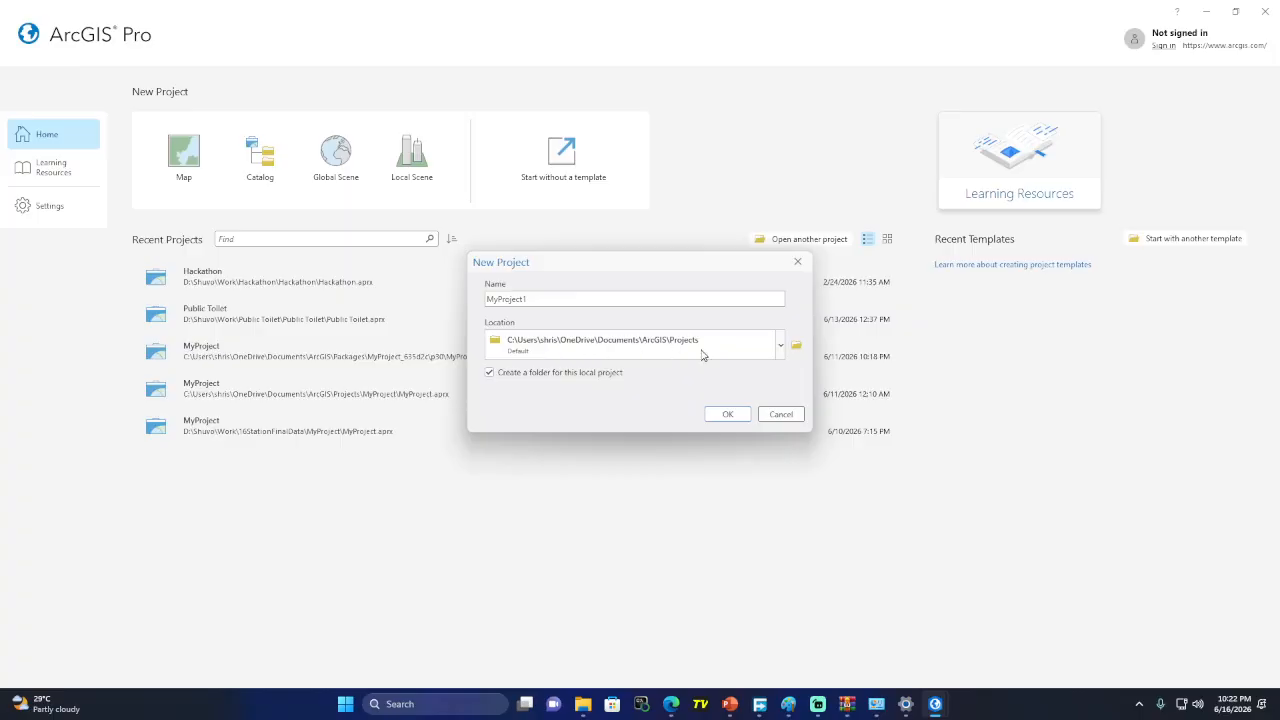
Reopen the Map New Project dialog, name it 'Free Training ArcGIS Pro' and browse for a location
{"action": "left_click", "coordinate": [798, 262]}
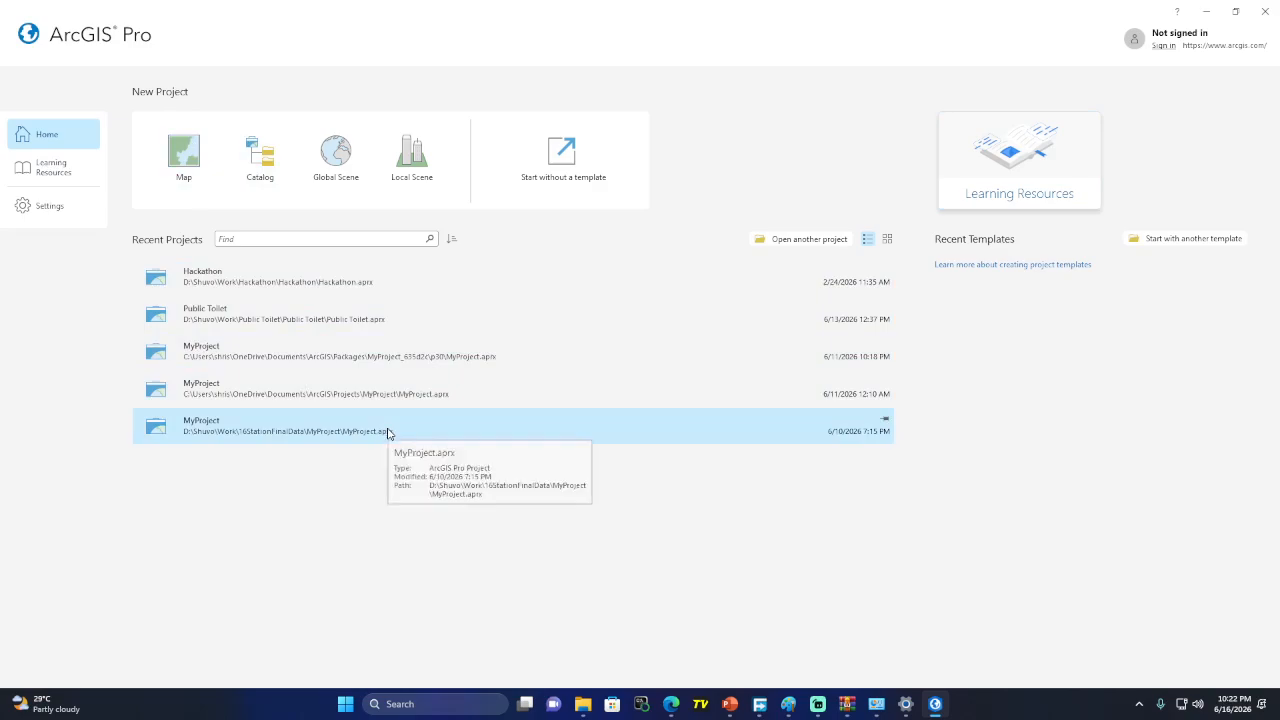
{"action": "left_click", "coordinate": [185, 165]}
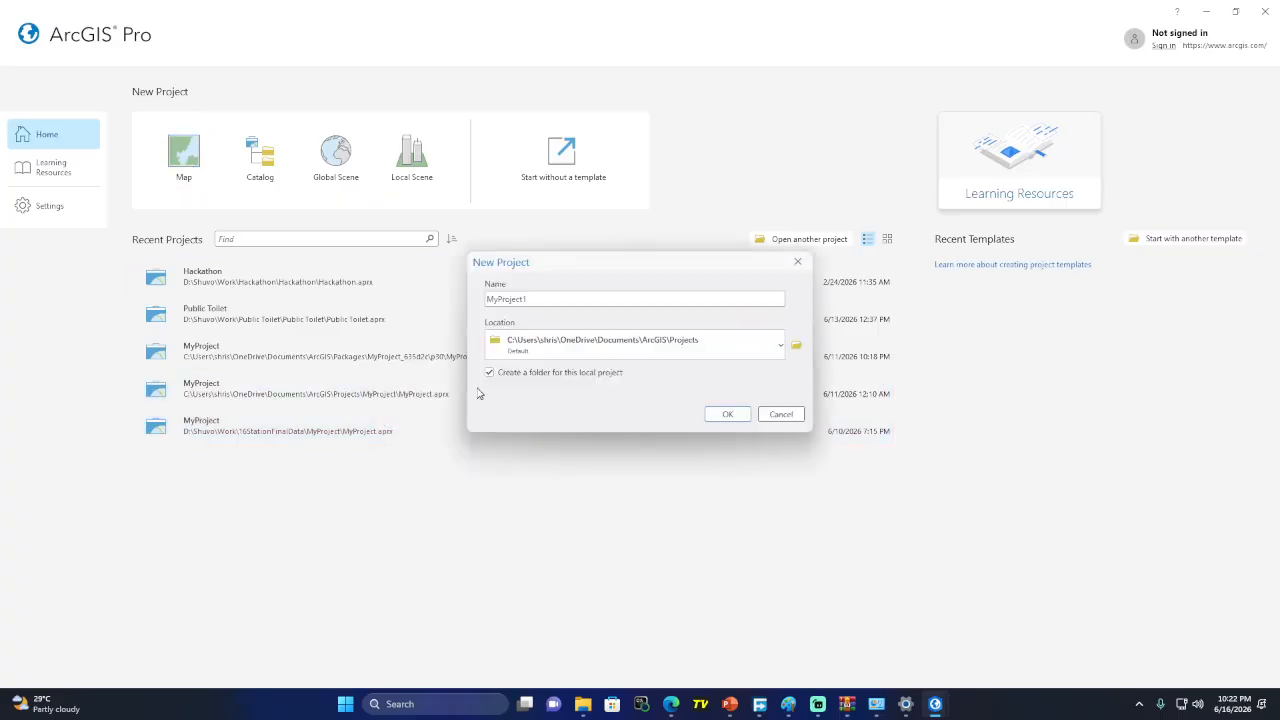
{"action": "left_click_drag", "start_coordinate": [540, 299], "coordinate": [484, 300]}
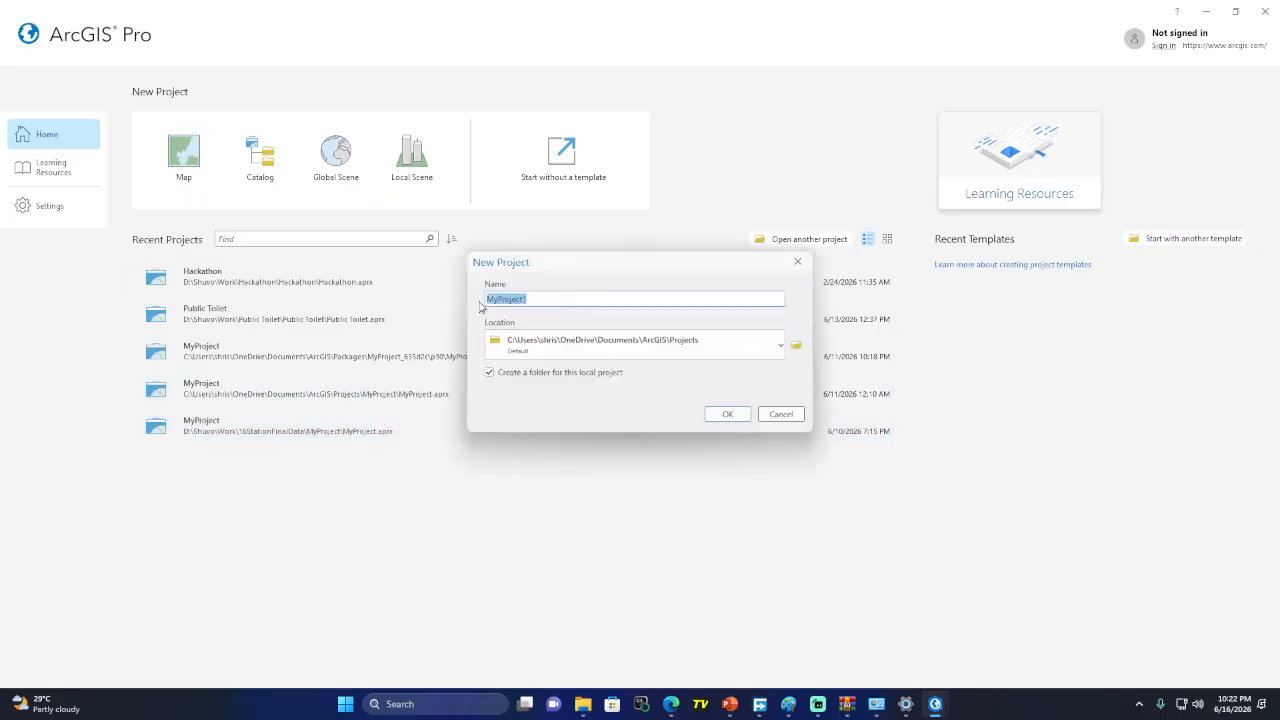
{"action": "type", "text": "free T"}
{"action": "type", "text": "ng ArcGIS Pro"}
{"action": "left_click_drag", "start_coordinate": [592, 297], "coordinate": [451, 301]}
{"action": "key", "text": "ctrl+c"}
{"action": "left_click", "coordinate": [797, 346]}
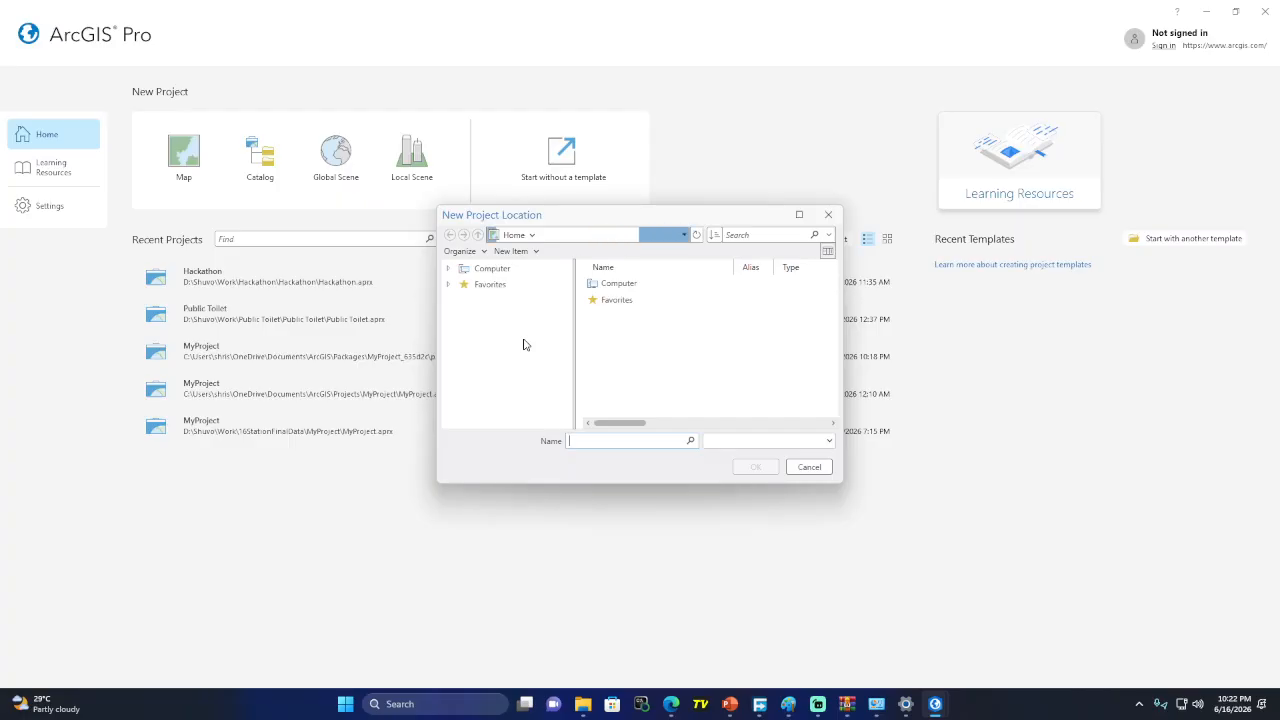
Browse to the Work folder on New Volume (D:) and set it as the project location
{"action": "left_click", "coordinate": [536, 306]}
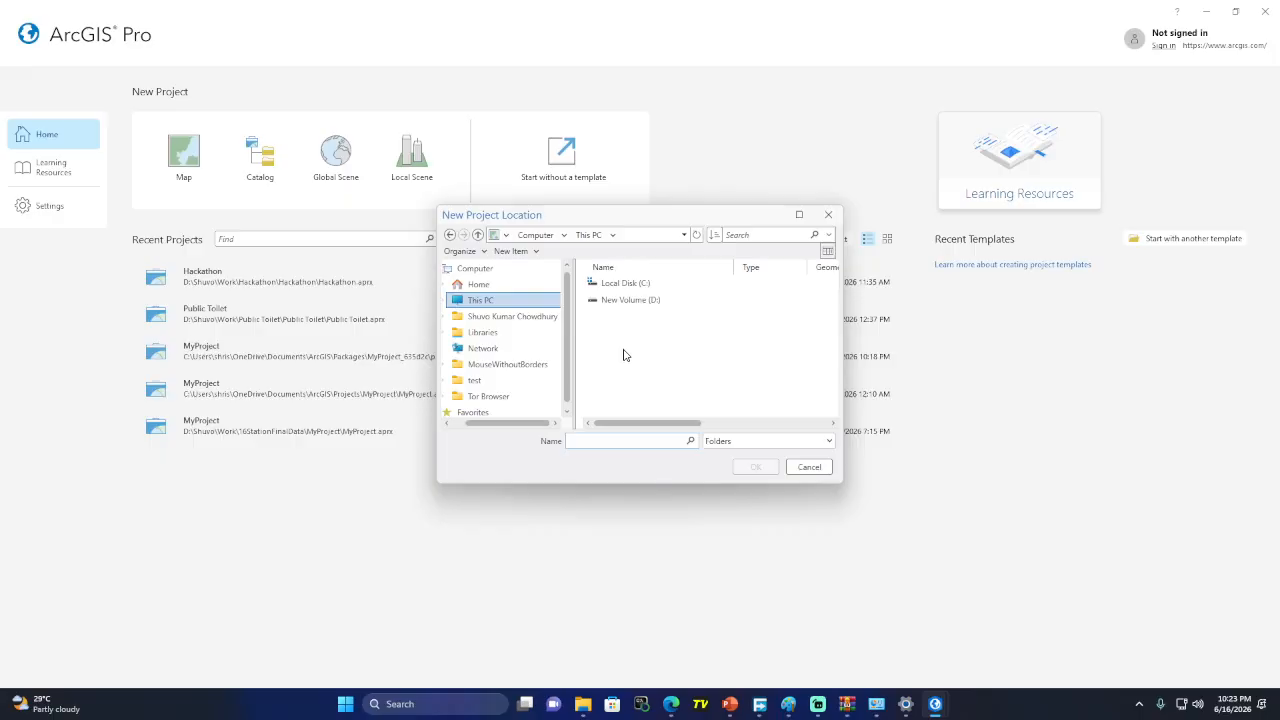
{"action": "left_click", "coordinate": [648, 286]}
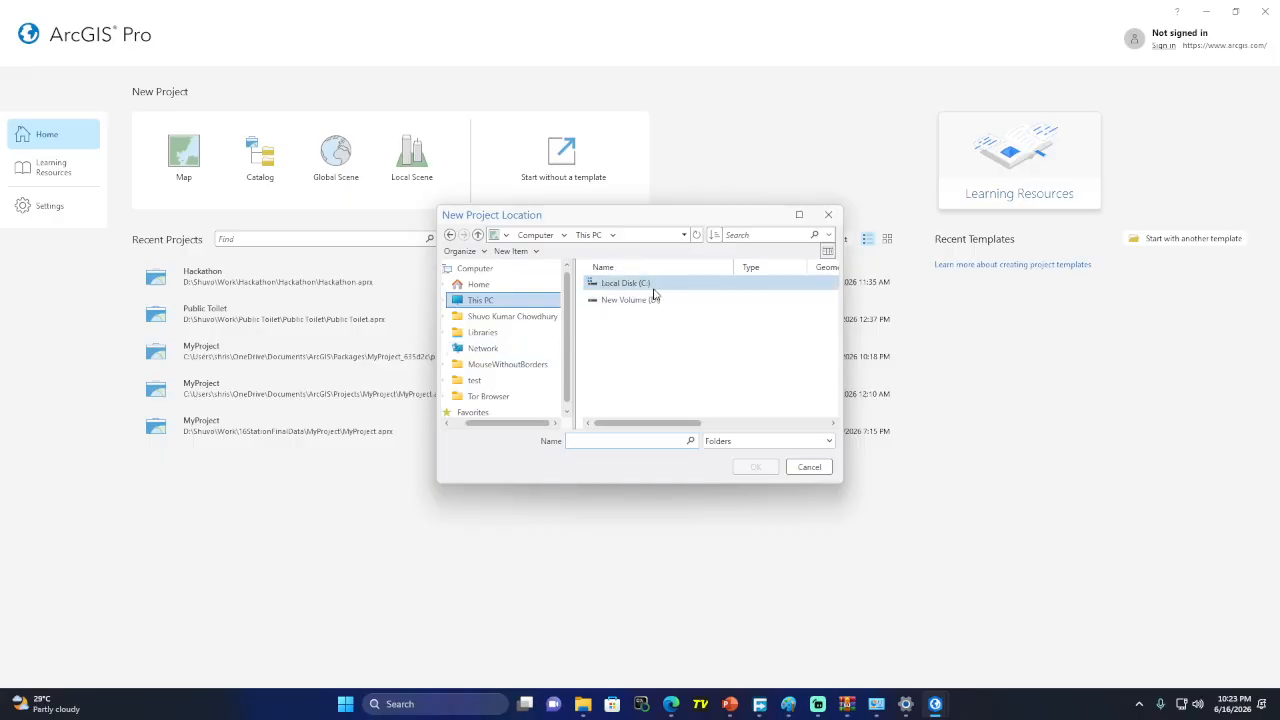
{"action": "left_click", "coordinate": [697, 303]}
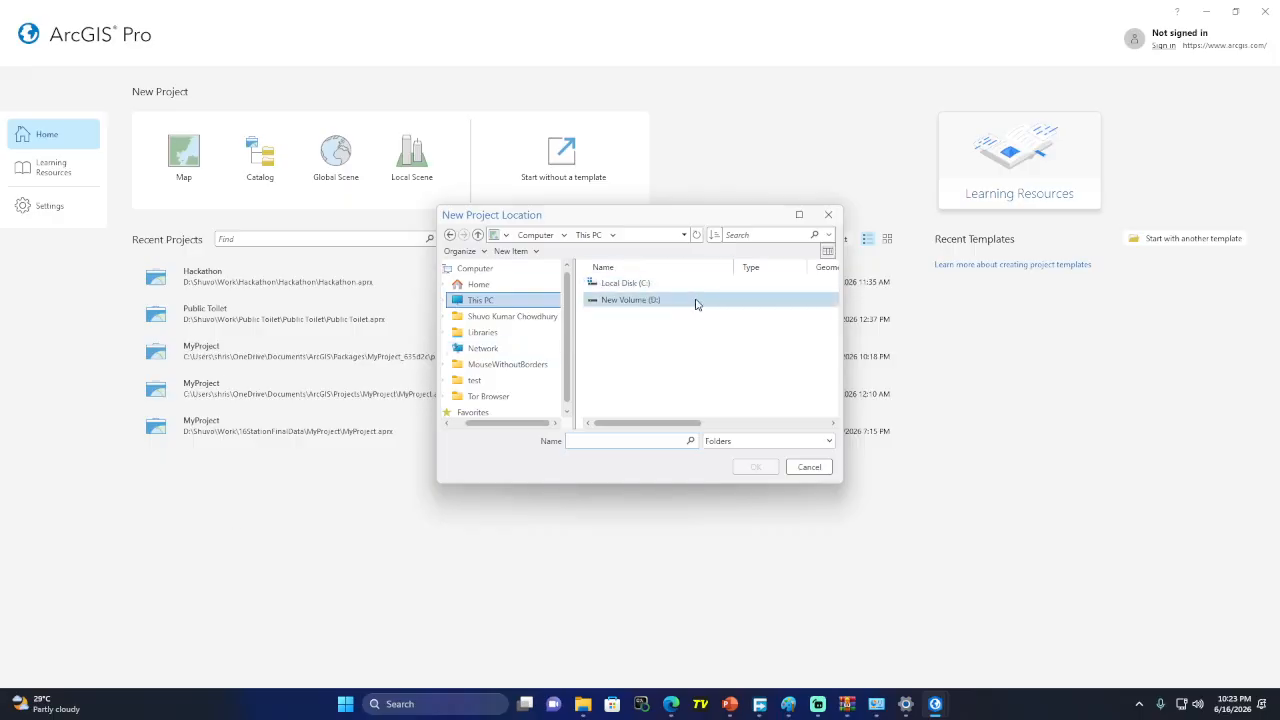
{"action": "left_click", "coordinate": [645, 283]}
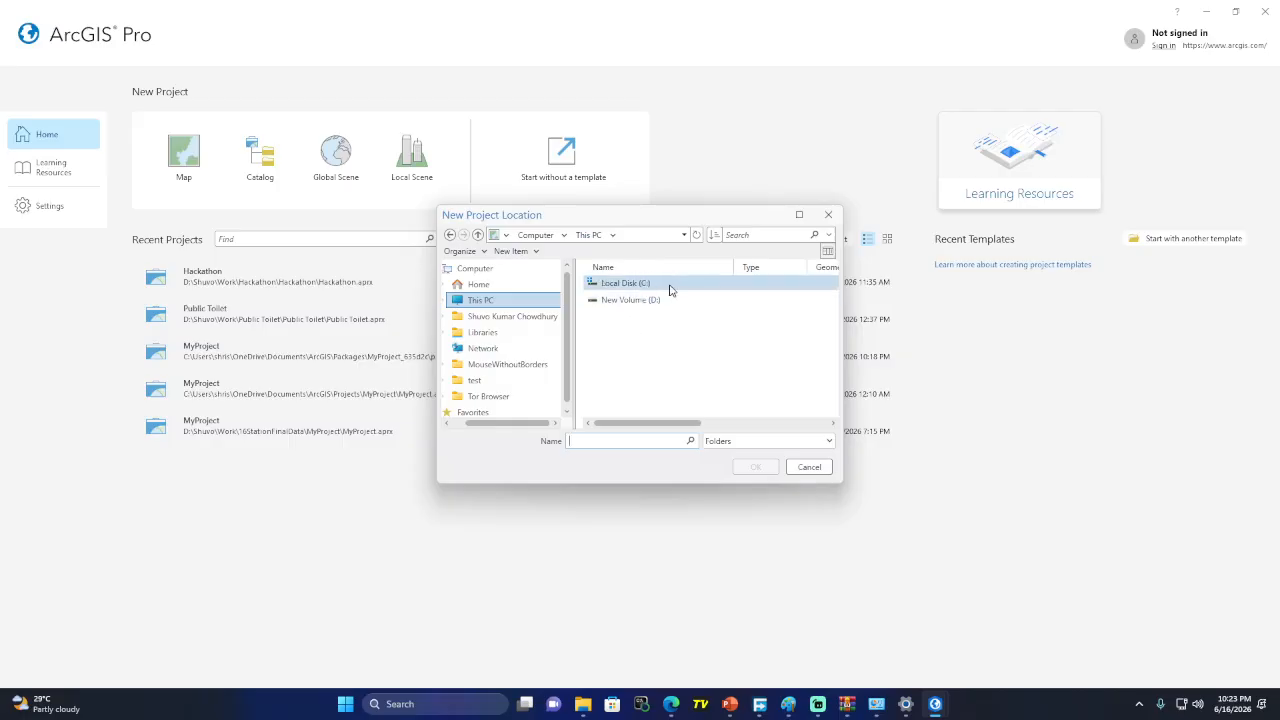
{"action": "left_click", "coordinate": [687, 308]}
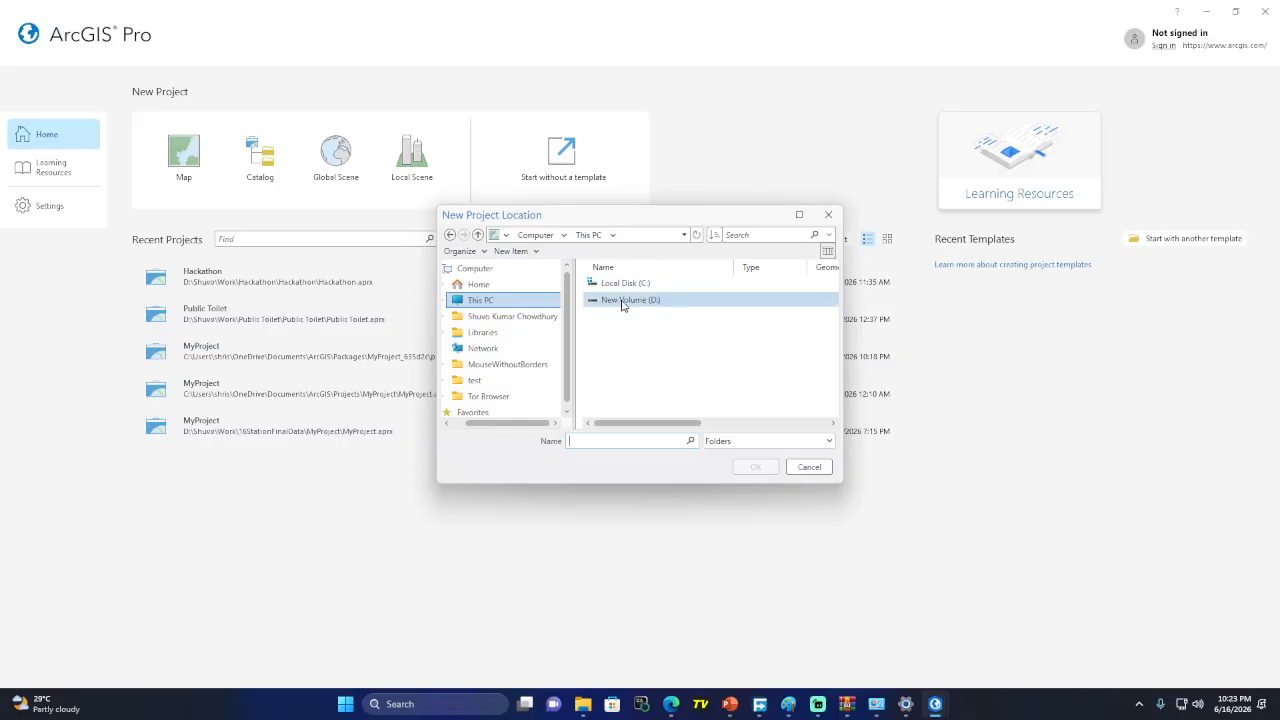
{"action": "left_click", "coordinate": [634, 285]}
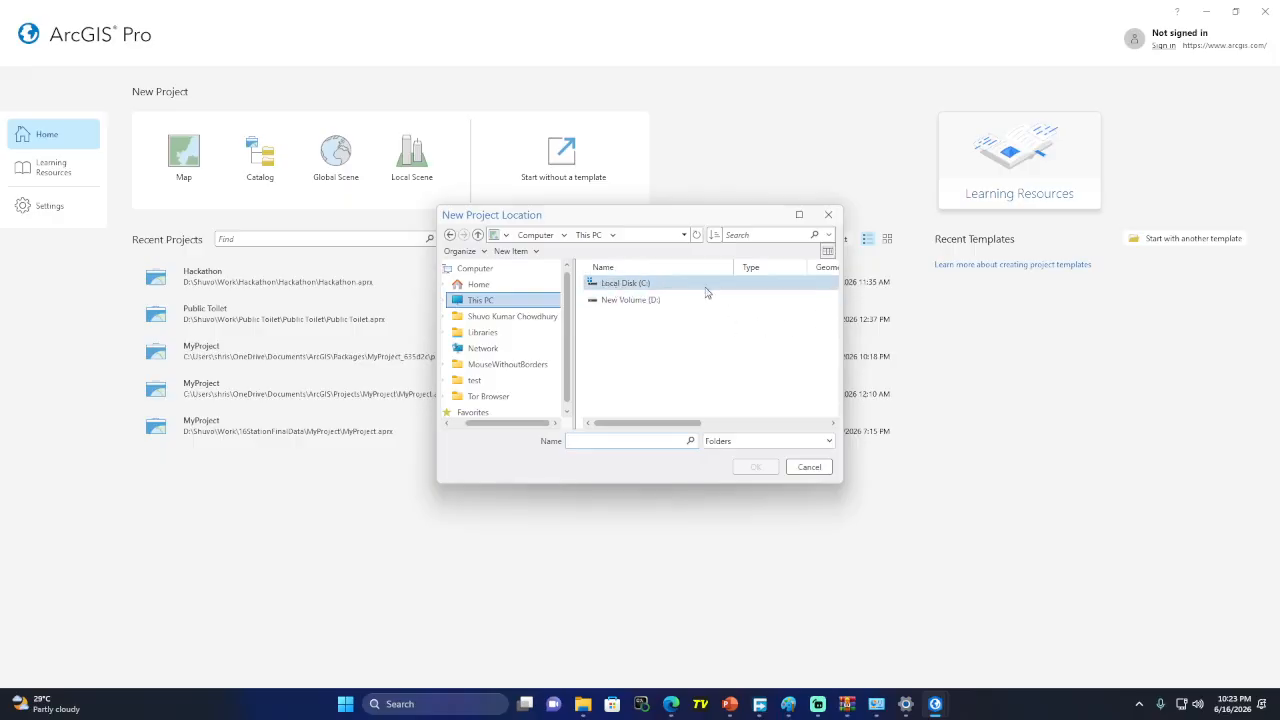
{"action": "double_click", "coordinate": [645, 302]}
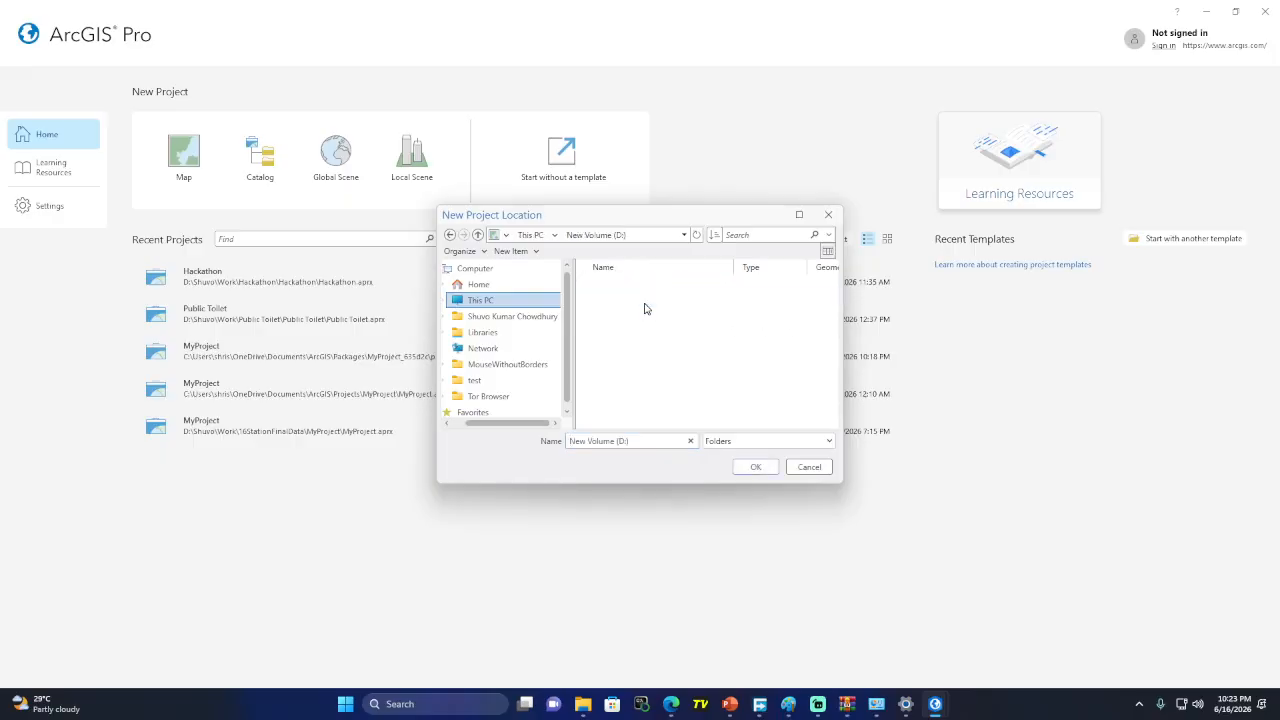
{"action": "double_click", "coordinate": [629, 341]}
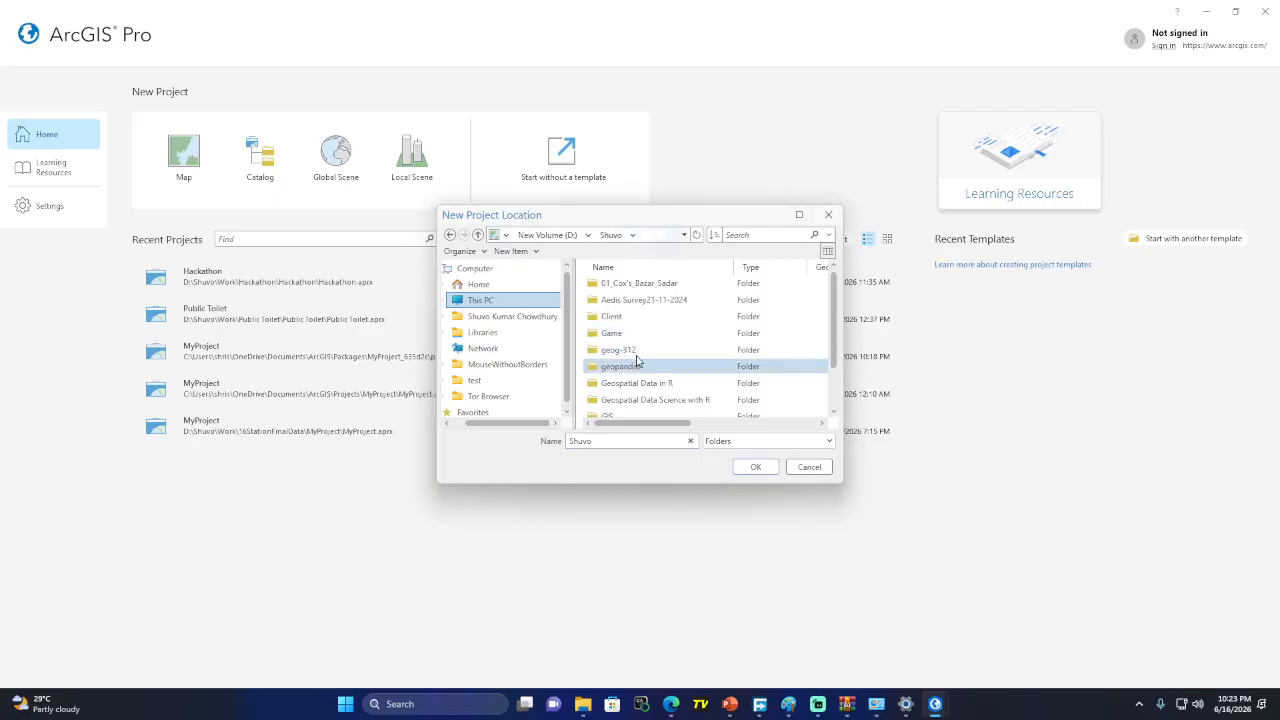
{"action": "scroll", "coordinate": [636, 366], "scroll_direction": "down", "scroll_amount": 3}
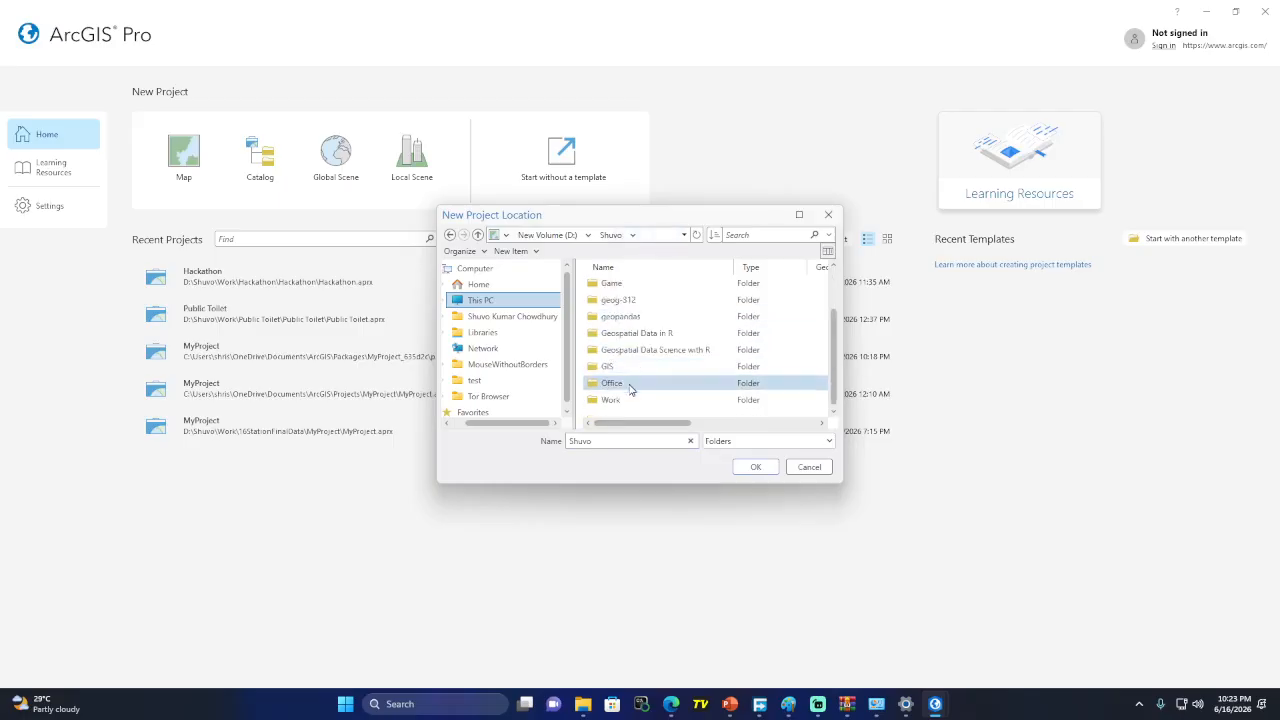
{"action": "double_click", "coordinate": [632, 395]}
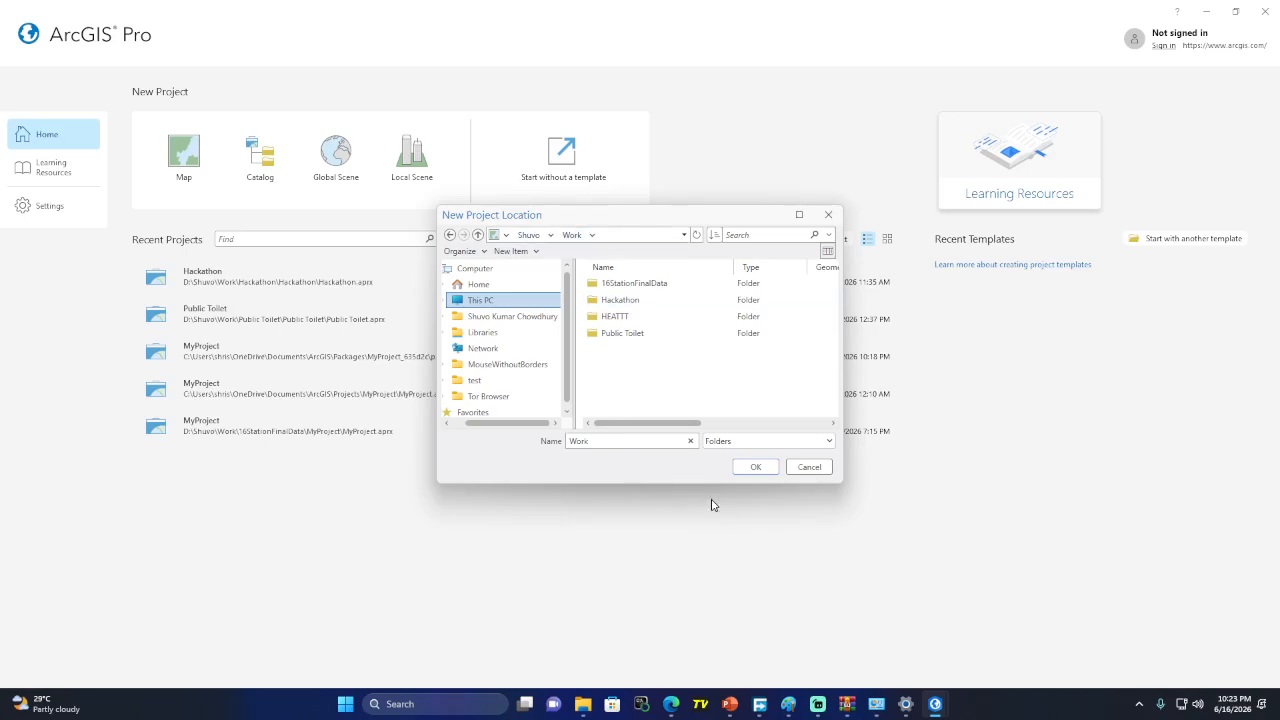
{"action": "left_click", "coordinate": [754, 468]}
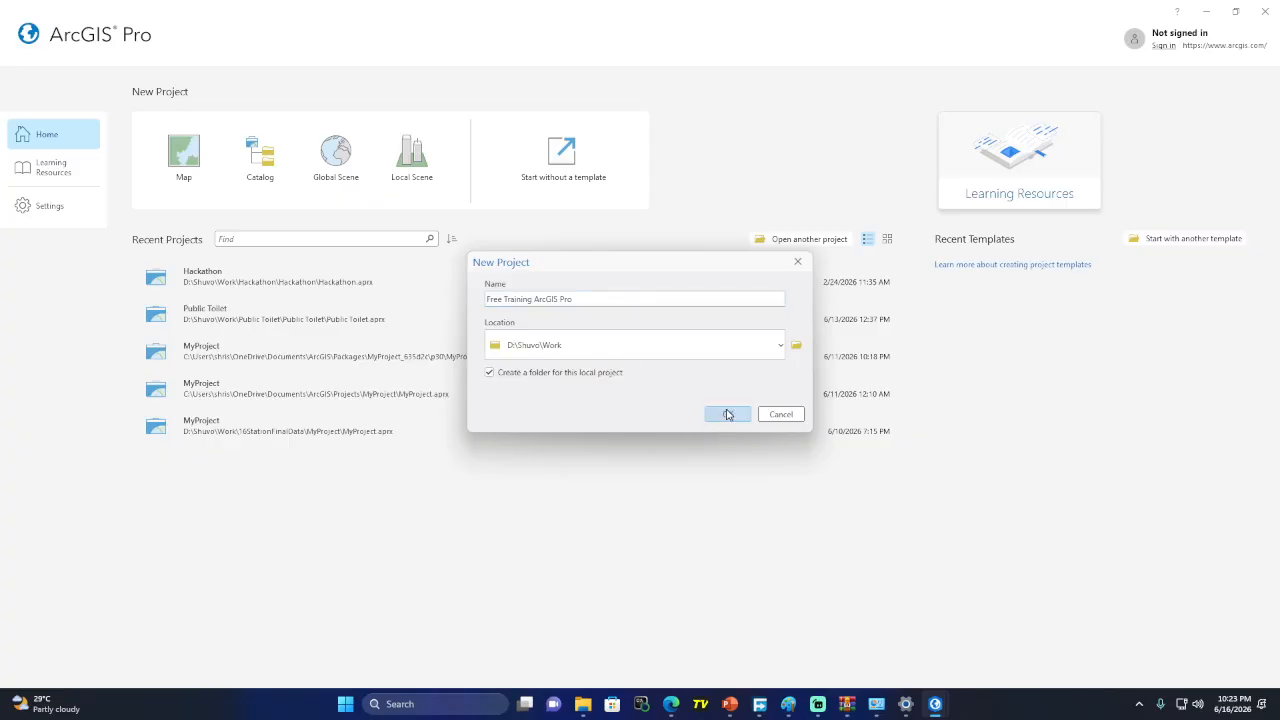
Create a new folder named 'Free Training ArcGIS Pro' inside the Work folder
{"action": "left_click", "coordinate": [797, 346]}
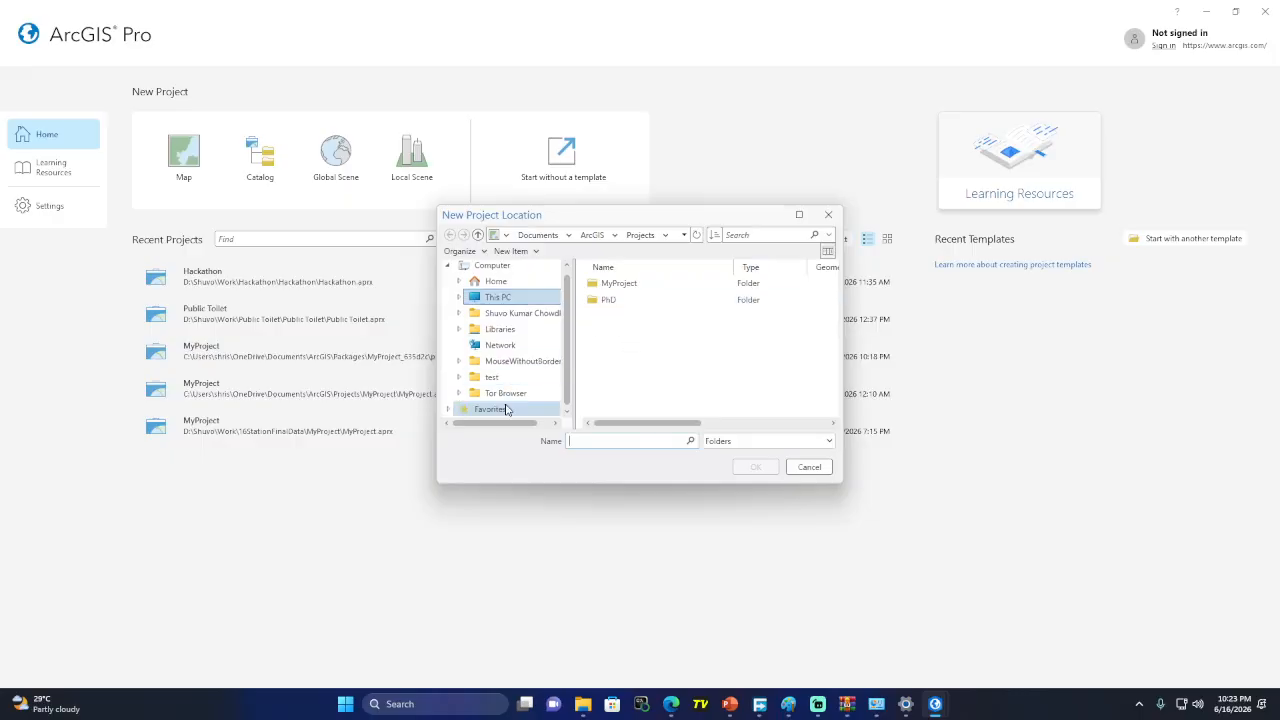
{"action": "left_click", "coordinate": [503, 300]}
{"action": "double_click", "coordinate": [625, 300]}
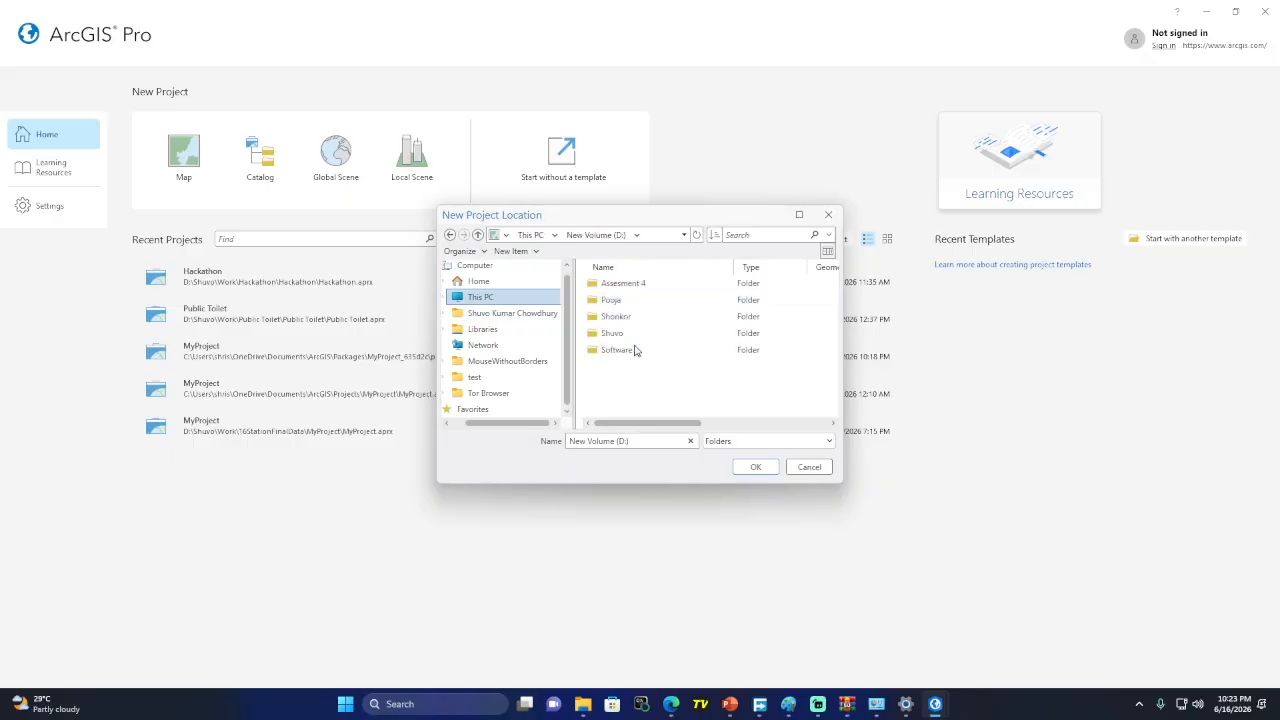
{"action": "double_click", "coordinate": [614, 332]}
{"action": "scroll", "coordinate": [620, 390], "scroll_direction": "down", "scroll_amount": 2}
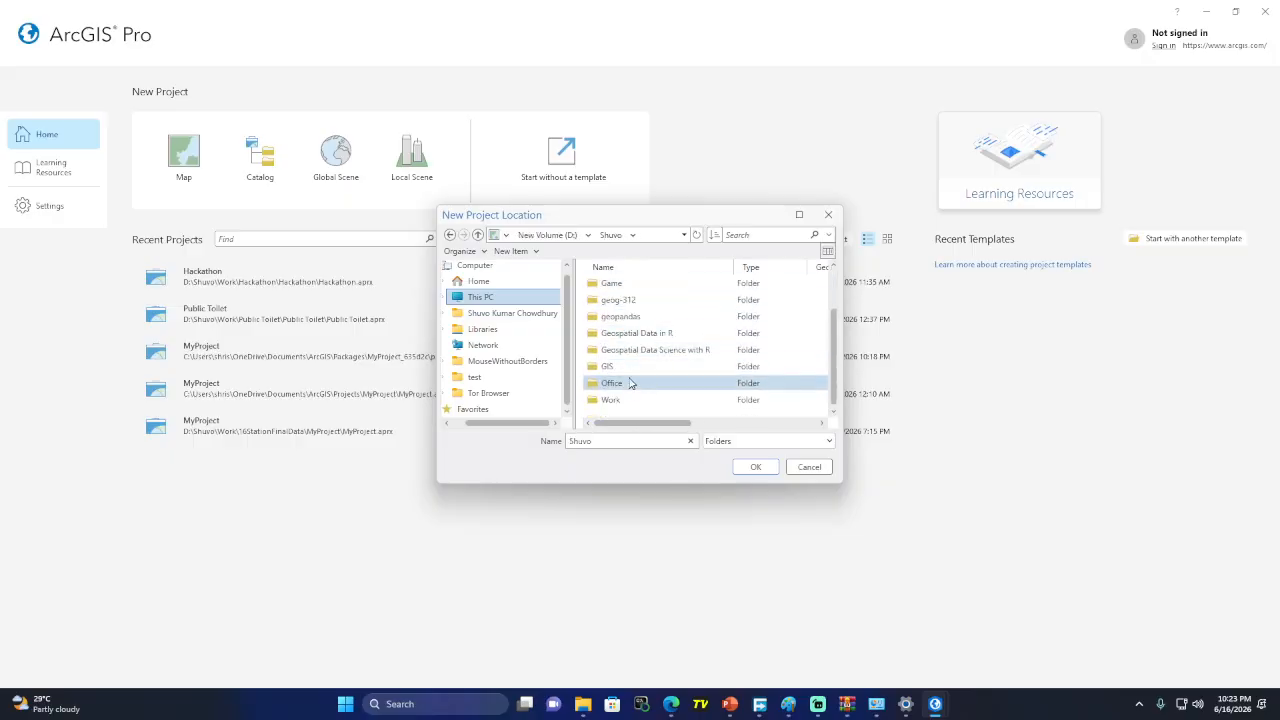
{"action": "double_click", "coordinate": [627, 397]}
{"action": "right_click", "coordinate": [627, 381]}
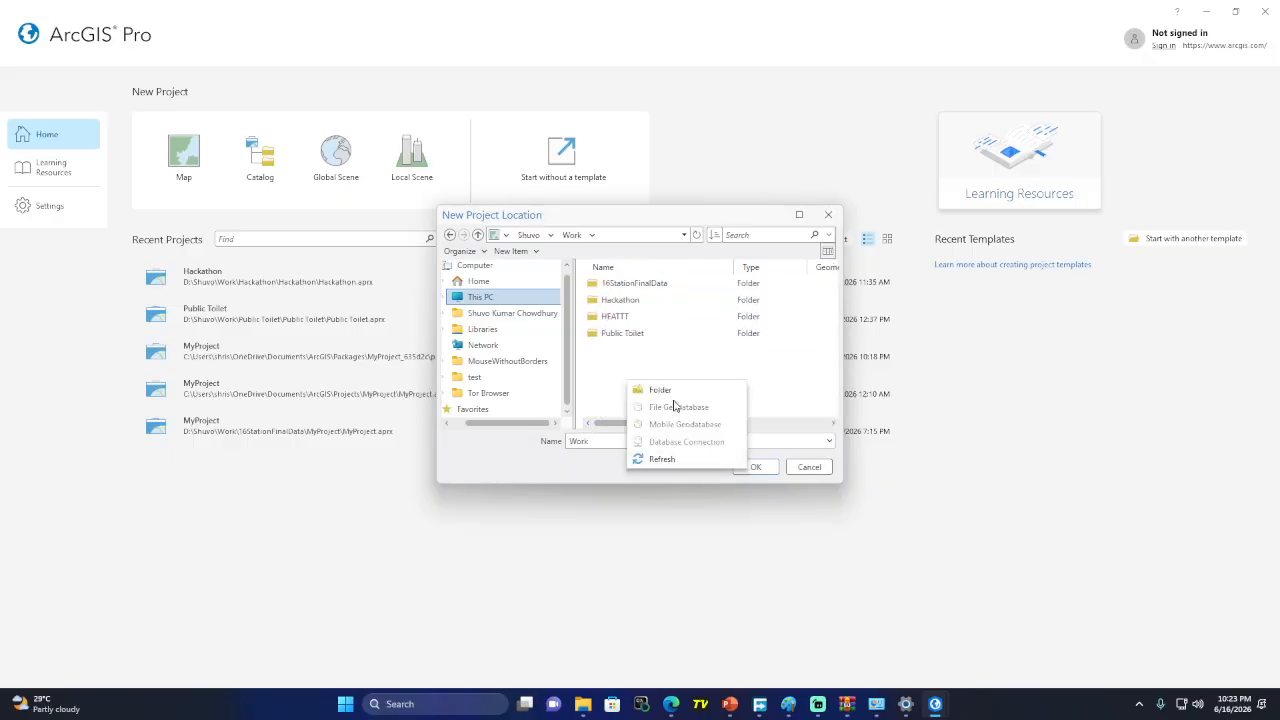
{"action": "left_click", "coordinate": [660, 389]}
{"action": "key", "text": "ctrl+v"}
{"action": "key", "text": "Return"}
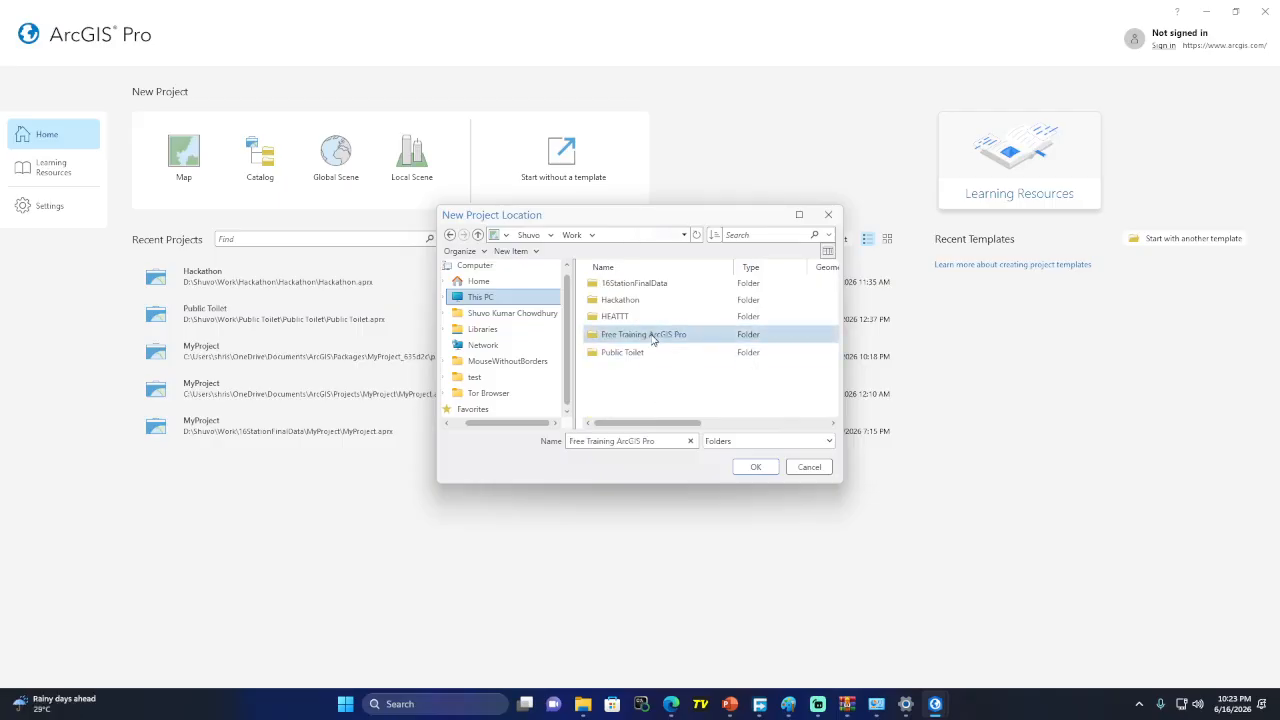
Use the Free Training ArcGIS Pro folder as the location and create the project
{"action": "double_click", "coordinate": [653, 336]}
{"action": "left_click", "coordinate": [756, 467]}
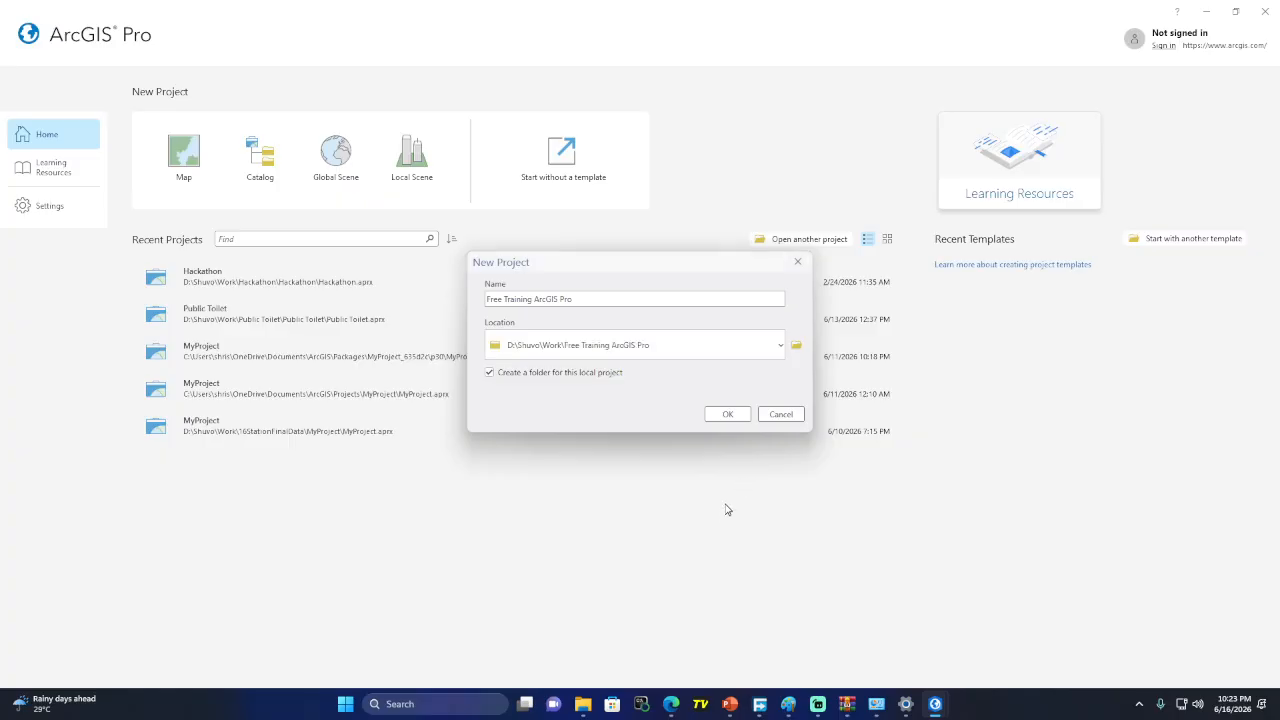
{"action": "left_click", "coordinate": [726, 416]}
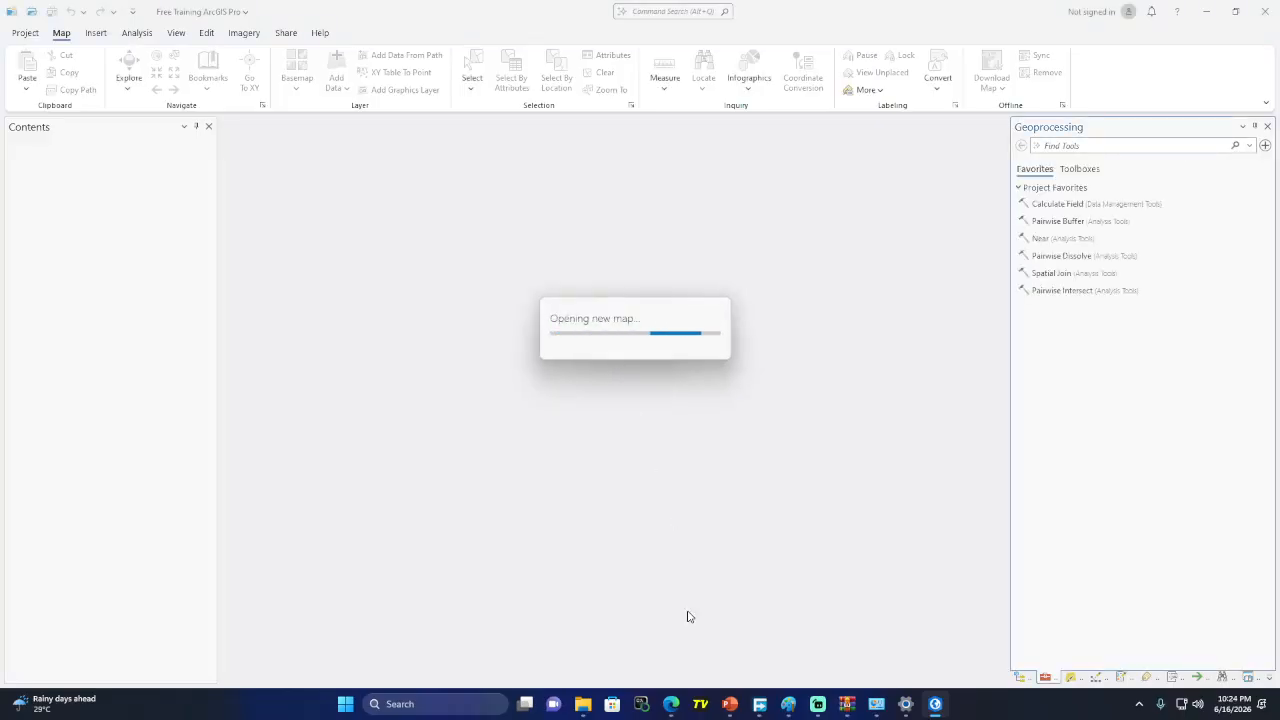
In the Google Meet window, close the In-call messages chat panel
{"action": "mouse_move", "coordinate": [671, 704]}
{"action": "left_click", "coordinate": [617, 663]}
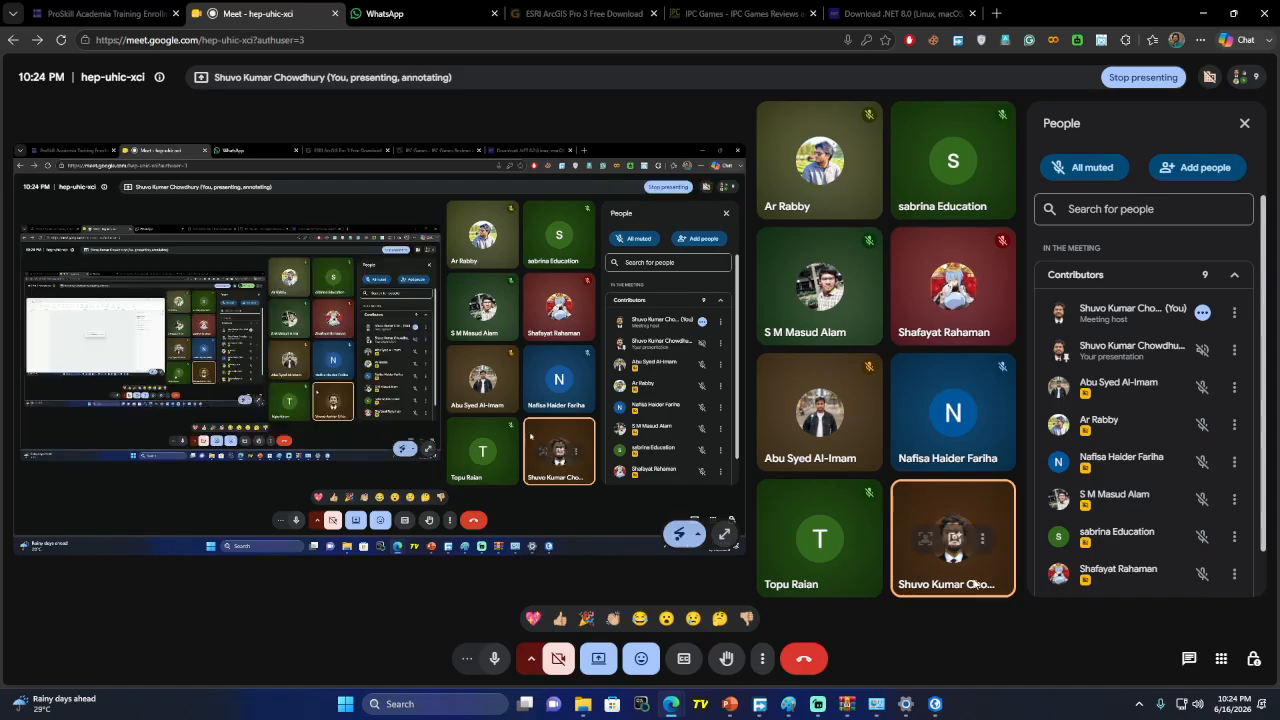
{"action": "left_click", "coordinate": [1187, 658]}
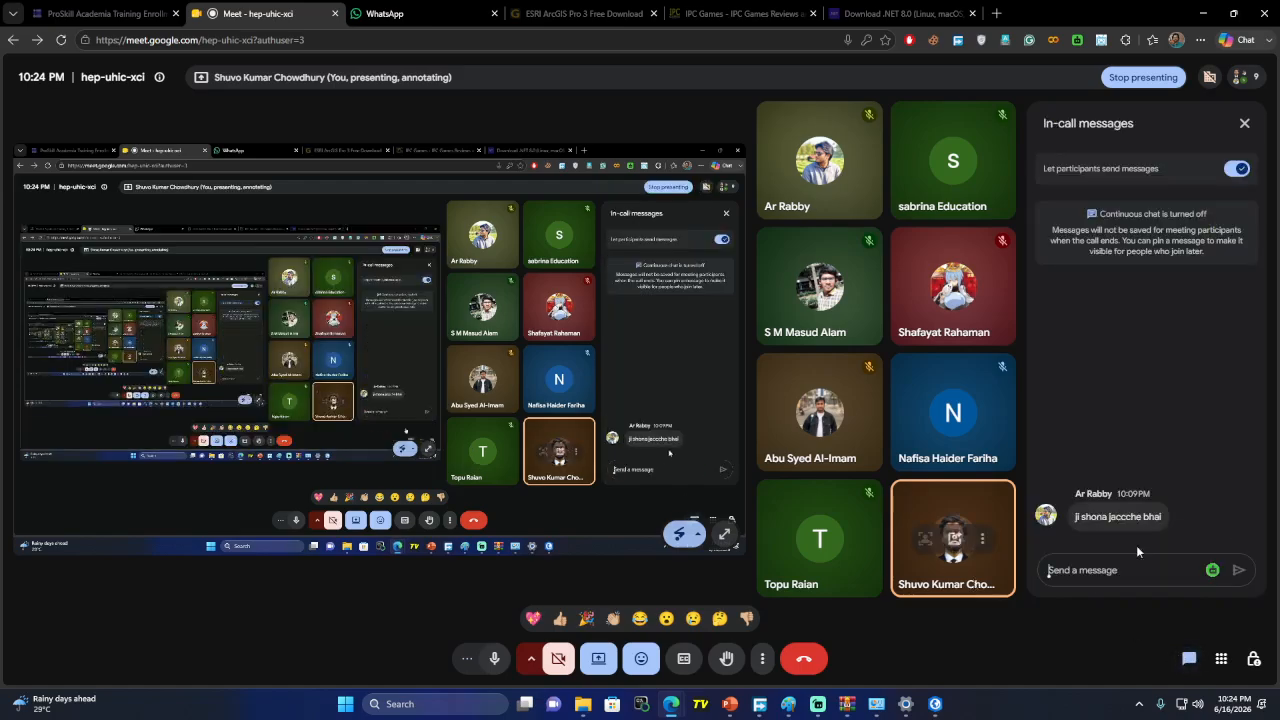
{"action": "left_click", "coordinate": [1246, 123]}
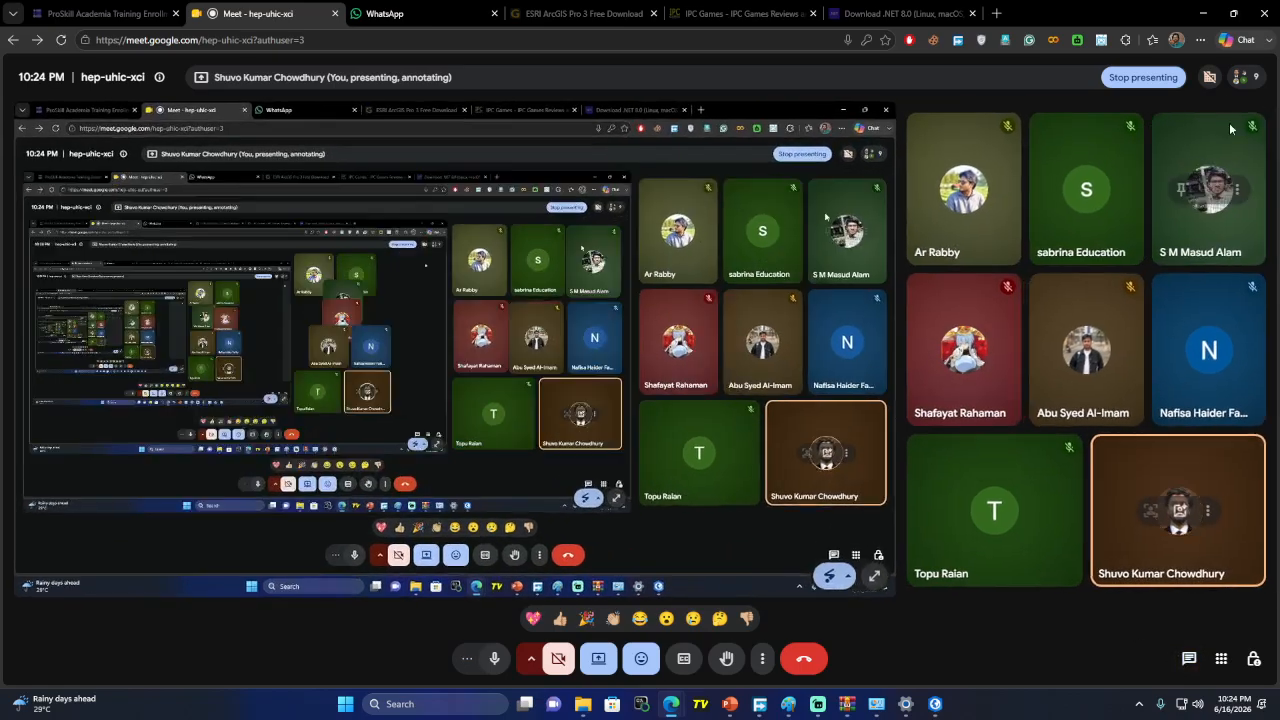
Close the ESRI ArcGIS Pro, IPC Games and .NET download tabs, then minimize Chrome
{"action": "left_click", "coordinate": [655, 14]}
{"action": "left_click", "coordinate": [655, 14]}
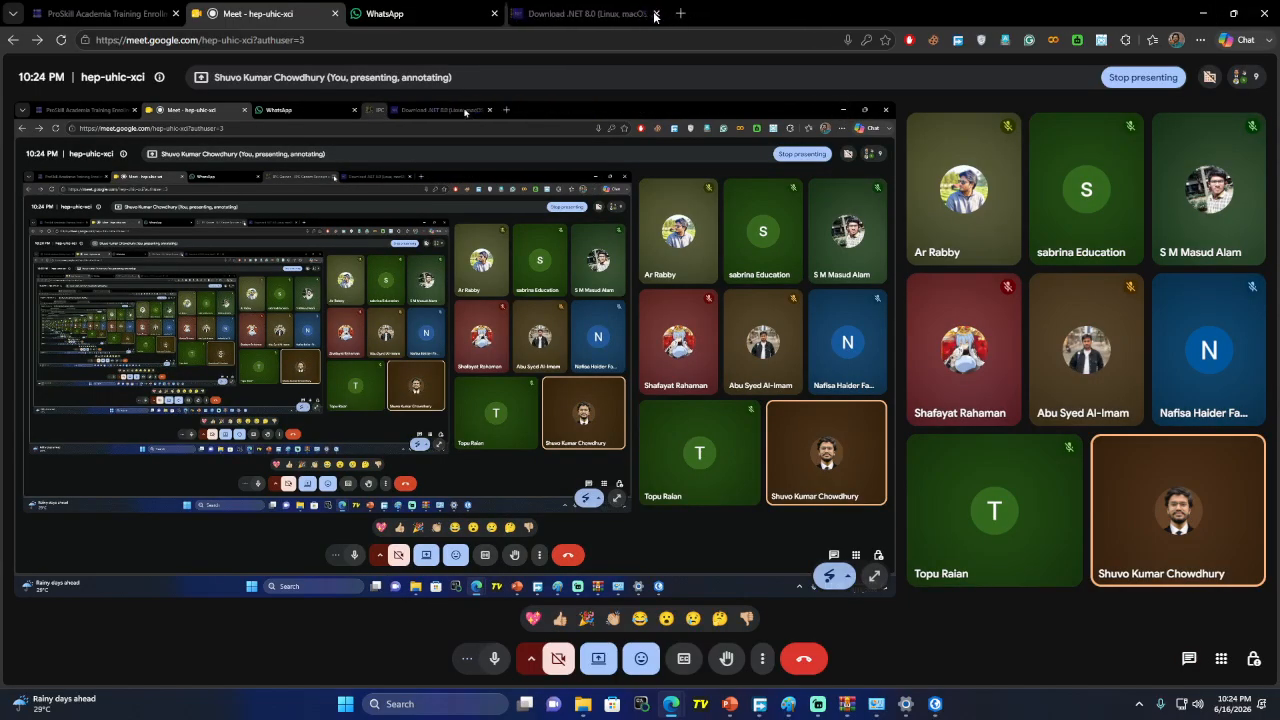
{"action": "left_click", "coordinate": [655, 14]}
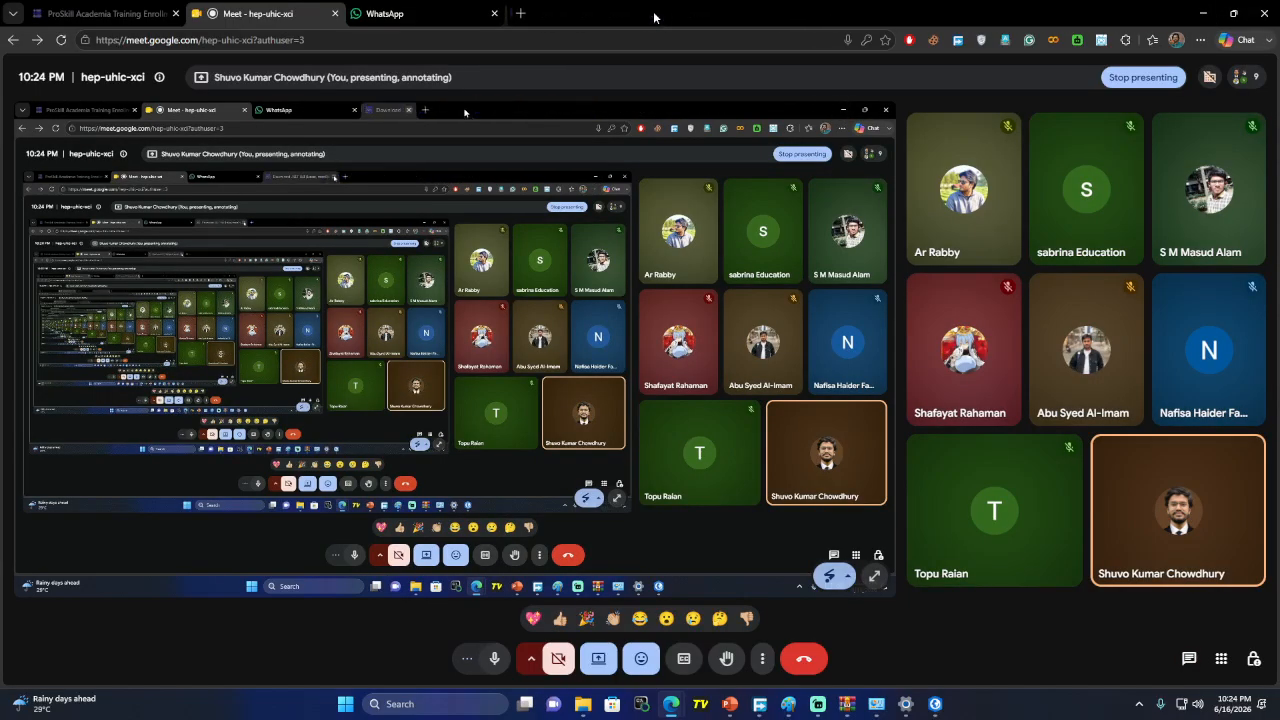
{"action": "left_click", "coordinate": [1203, 13]}
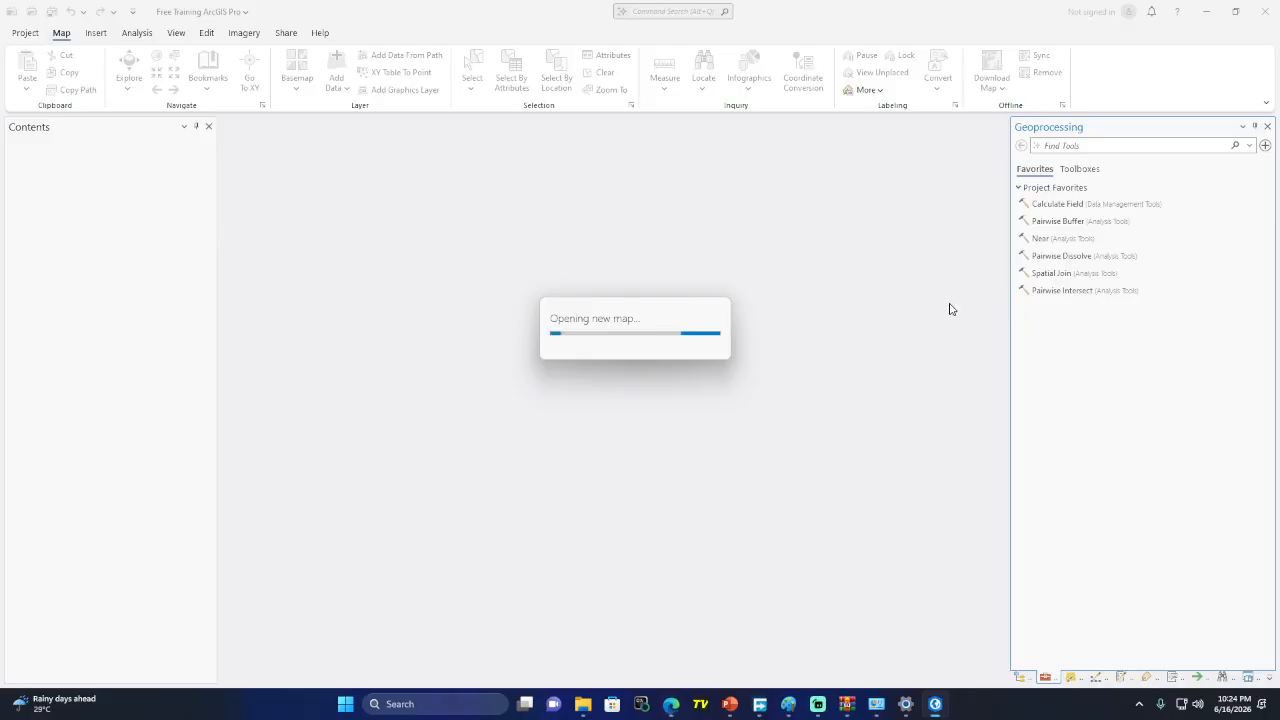
{"action": "left_click", "coordinate": [818, 703]}
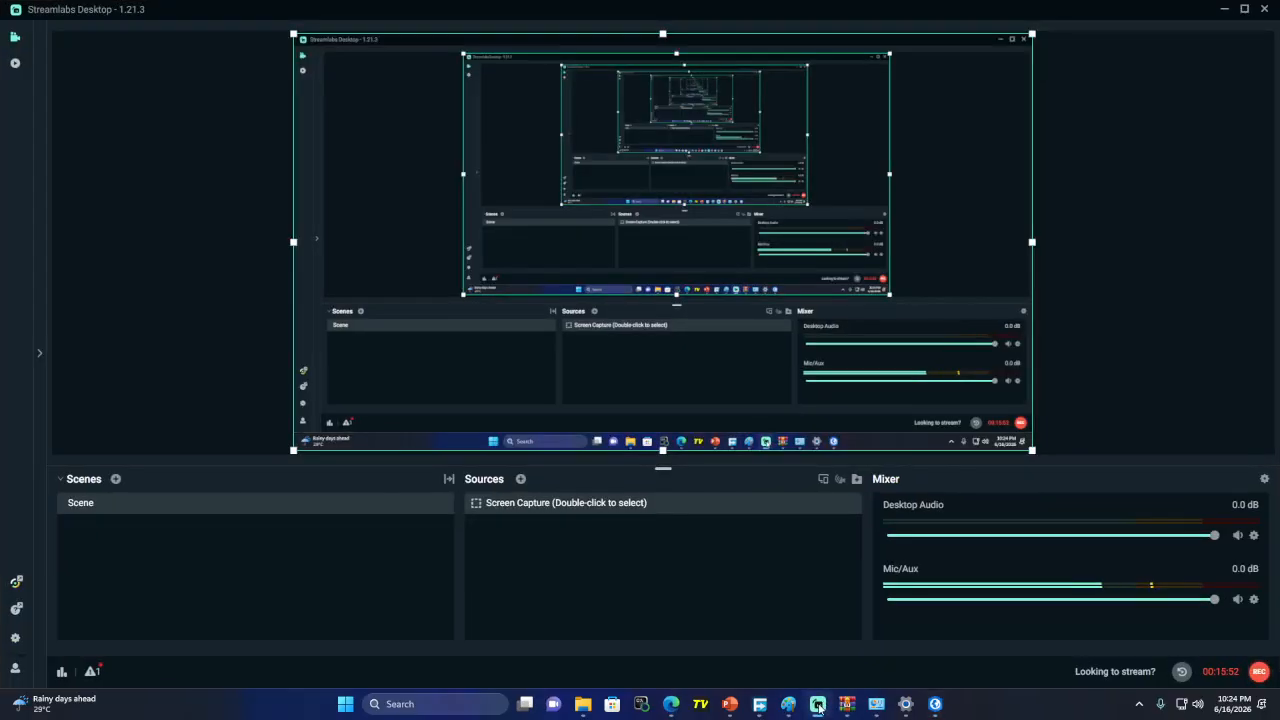
Minimize Streamlabs Desktop from the taskbar so ArcGIS Pro shows again
{"action": "left_click", "coordinate": [818, 703]}
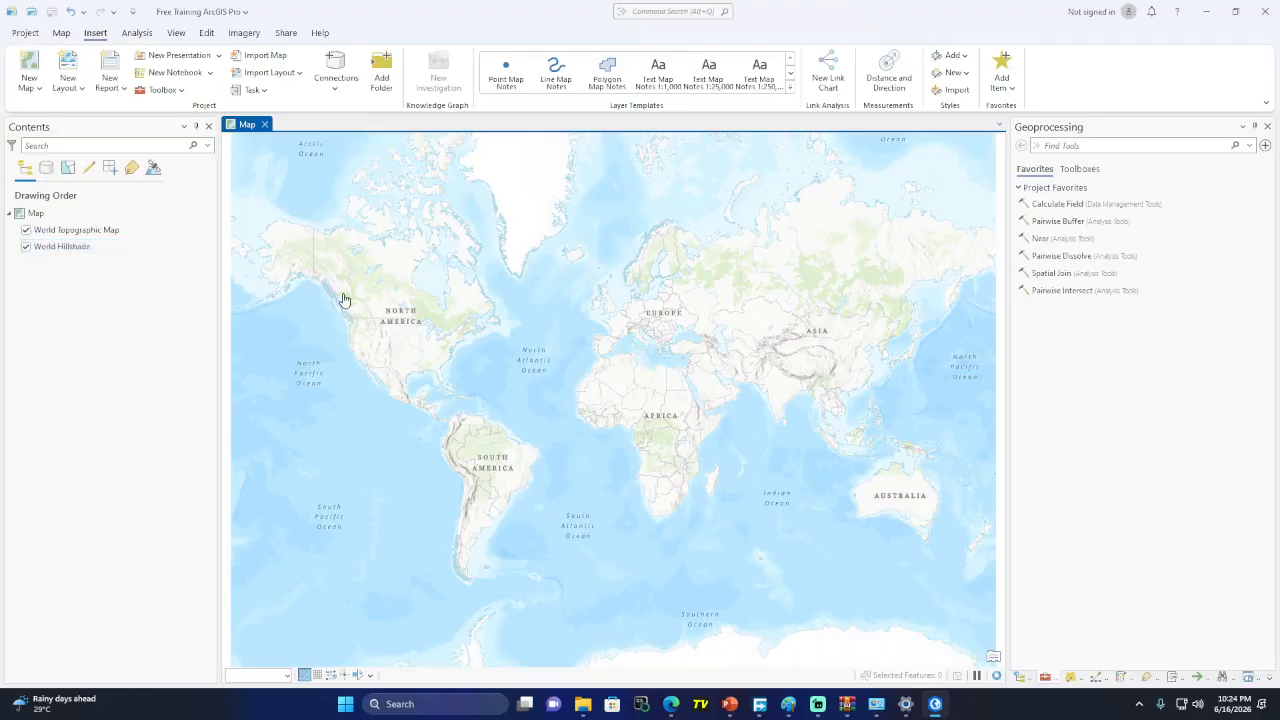
Hide the World Hillshade layer and zoom the map in toward Bangladesh and the Bay of Bengal
{"action": "left_click", "coordinate": [26, 247]}
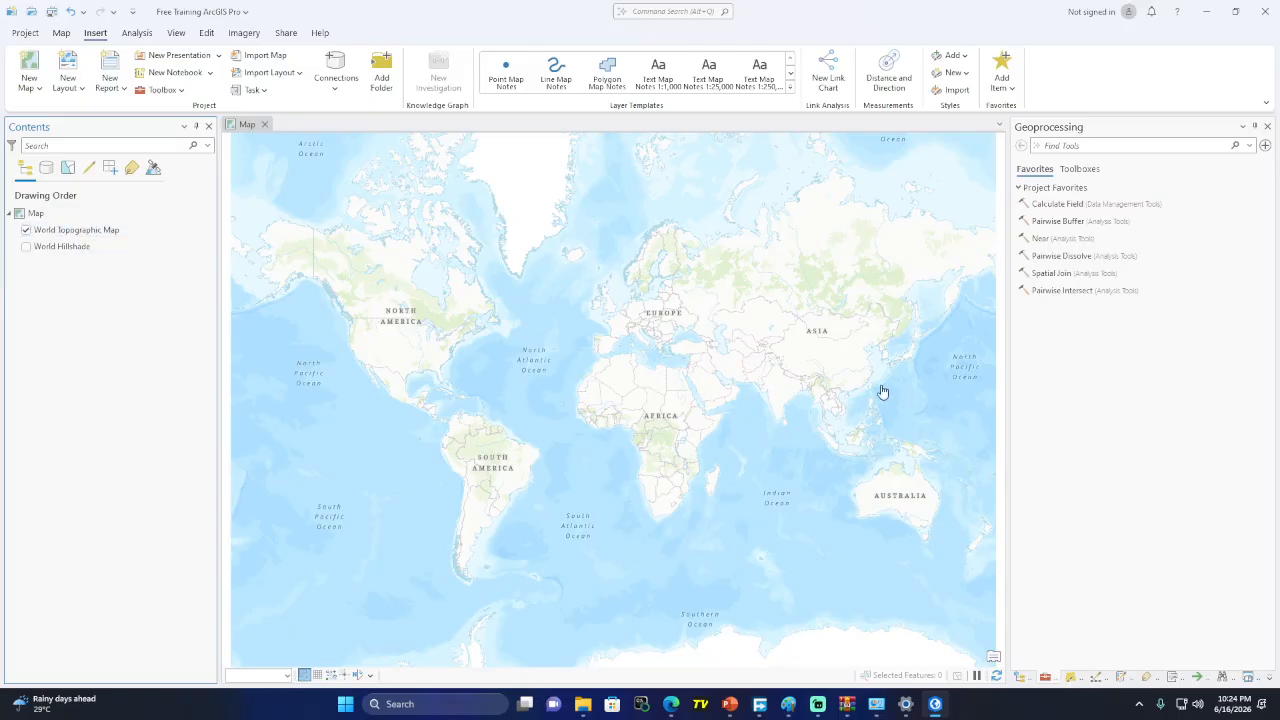
{"action": "scroll", "coordinate": [812, 390], "scroll_direction": "up", "scroll_amount": 3}
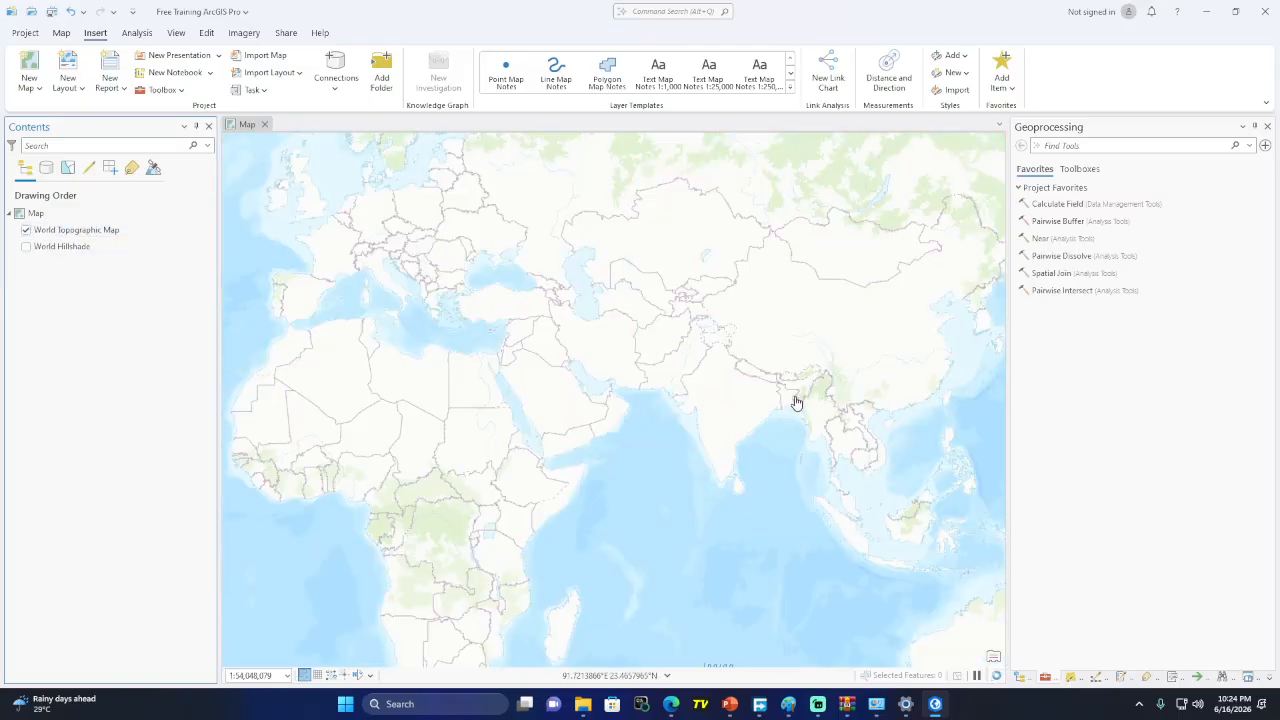
{"action": "scroll", "coordinate": [795, 401], "scroll_direction": "up", "scroll_amount": 5}
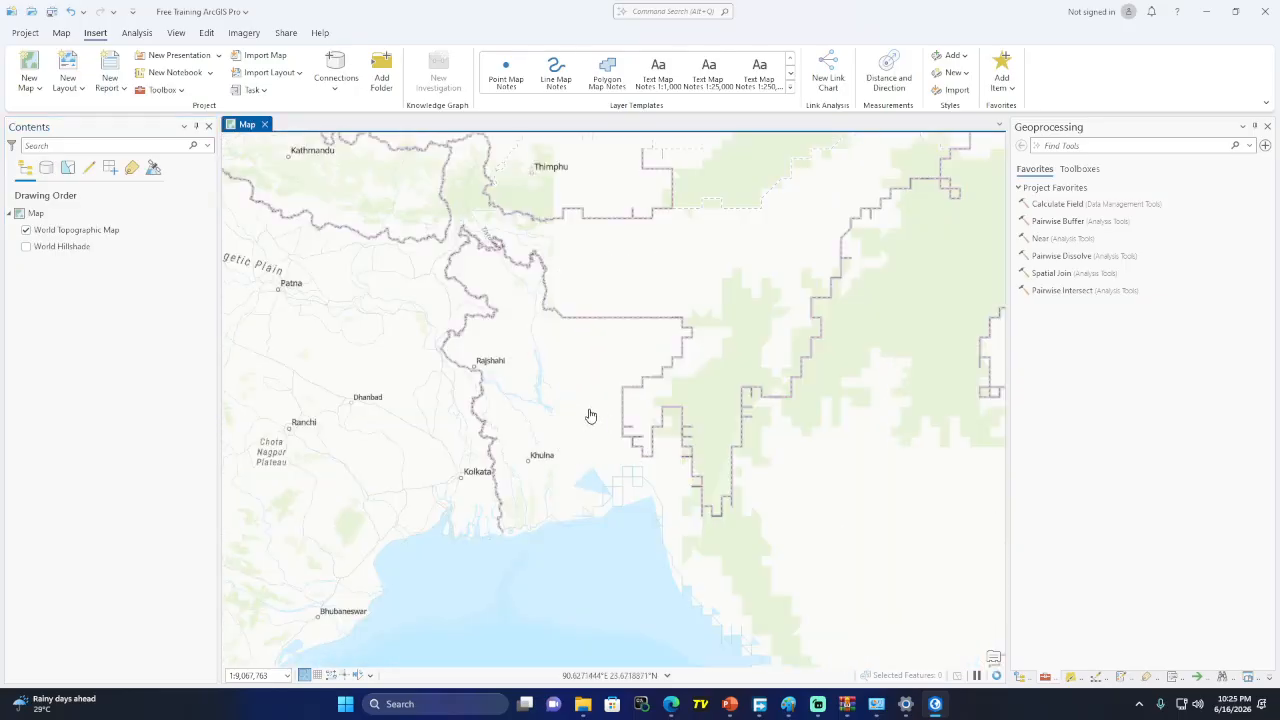
{"action": "scroll", "coordinate": [590, 415], "scroll_direction": "up", "scroll_amount": 2}
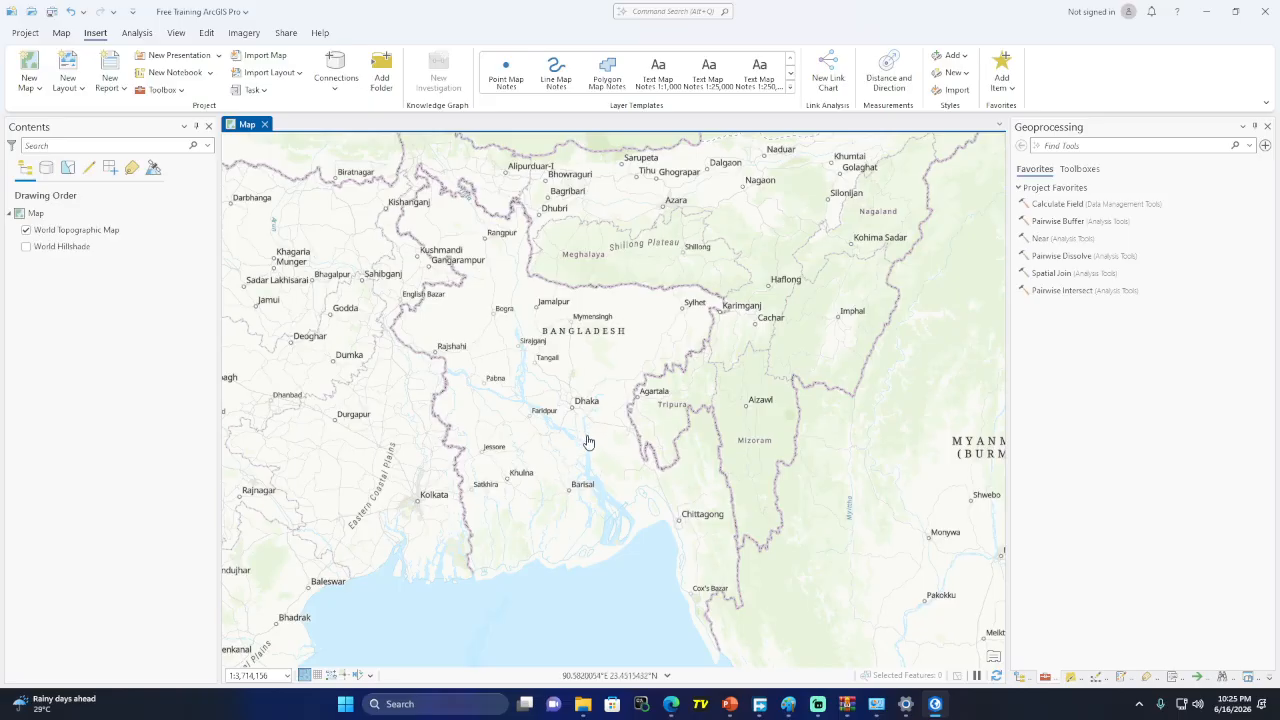
Zoom the map into Dhaka down to street level, about 1:1,205
{"action": "scroll", "coordinate": [586, 428], "scroll_direction": "up", "scroll_amount": 2}
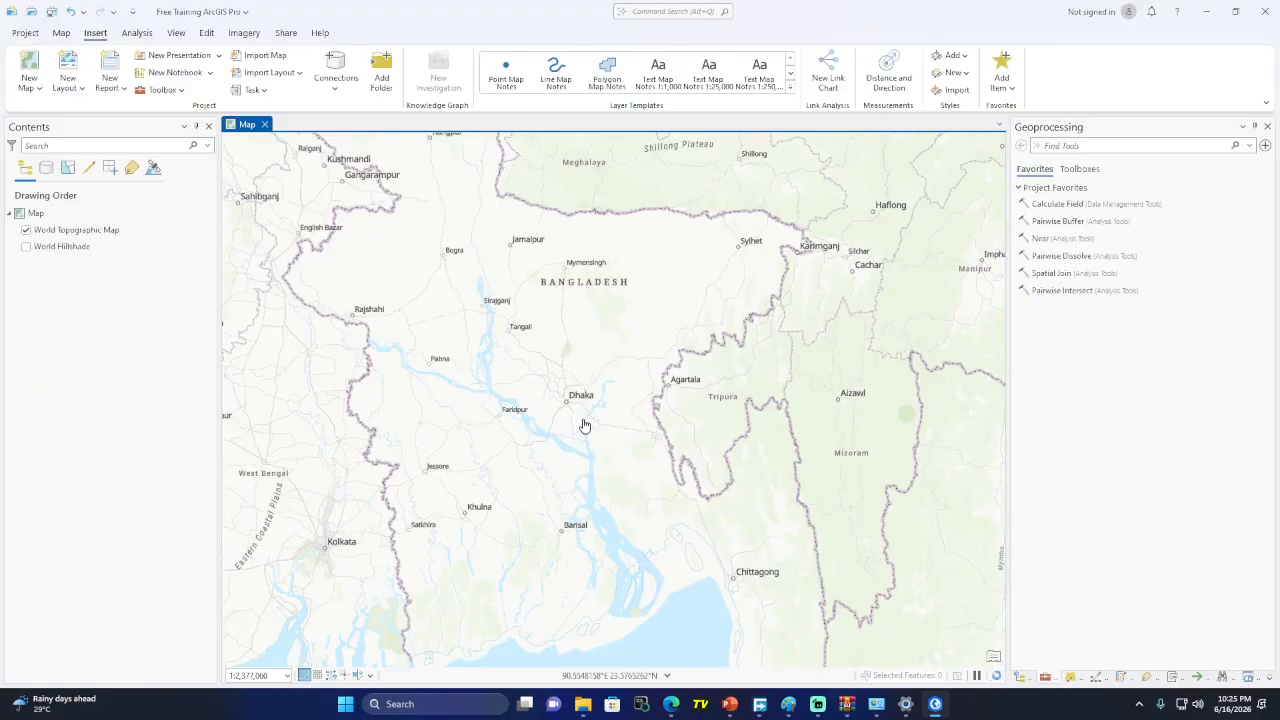
{"action": "scroll", "coordinate": [566, 420], "scroll_direction": "up", "scroll_amount": 4}
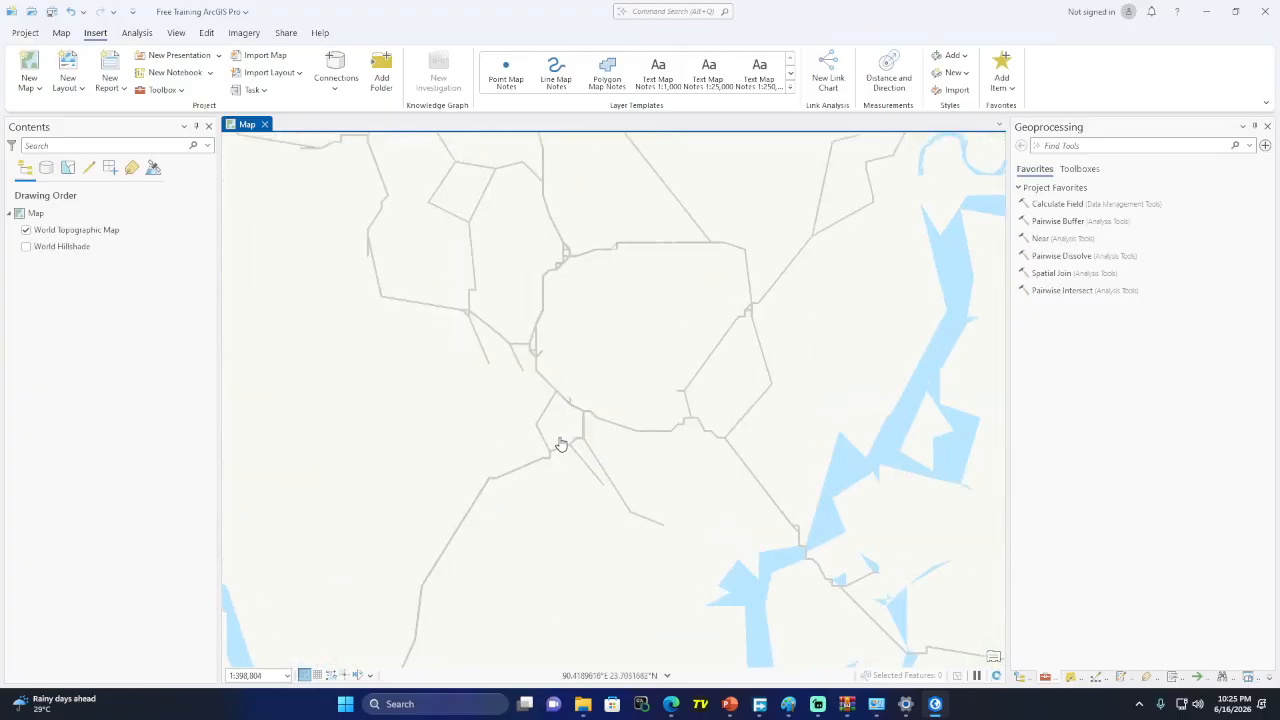
{"action": "scroll", "coordinate": [562, 443], "scroll_direction": "up", "scroll_amount": 3}
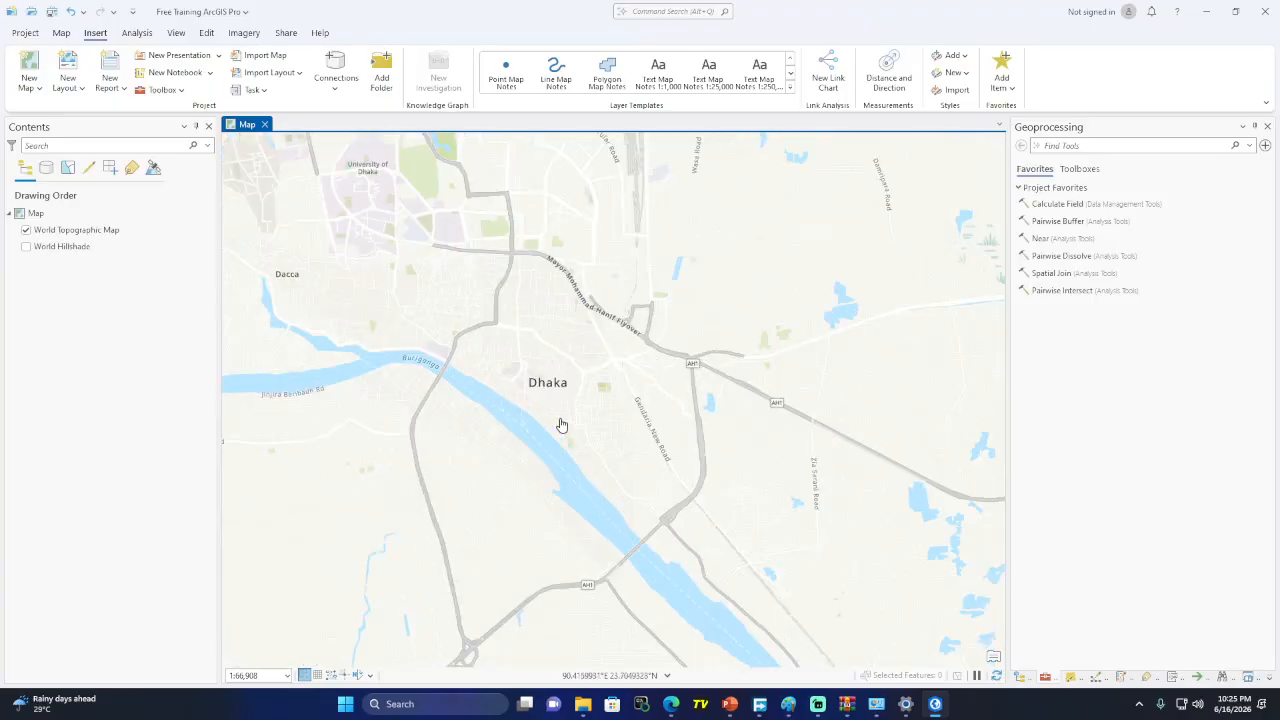
{"action": "scroll", "coordinate": [561, 425], "scroll_direction": "up", "scroll_amount": 2}
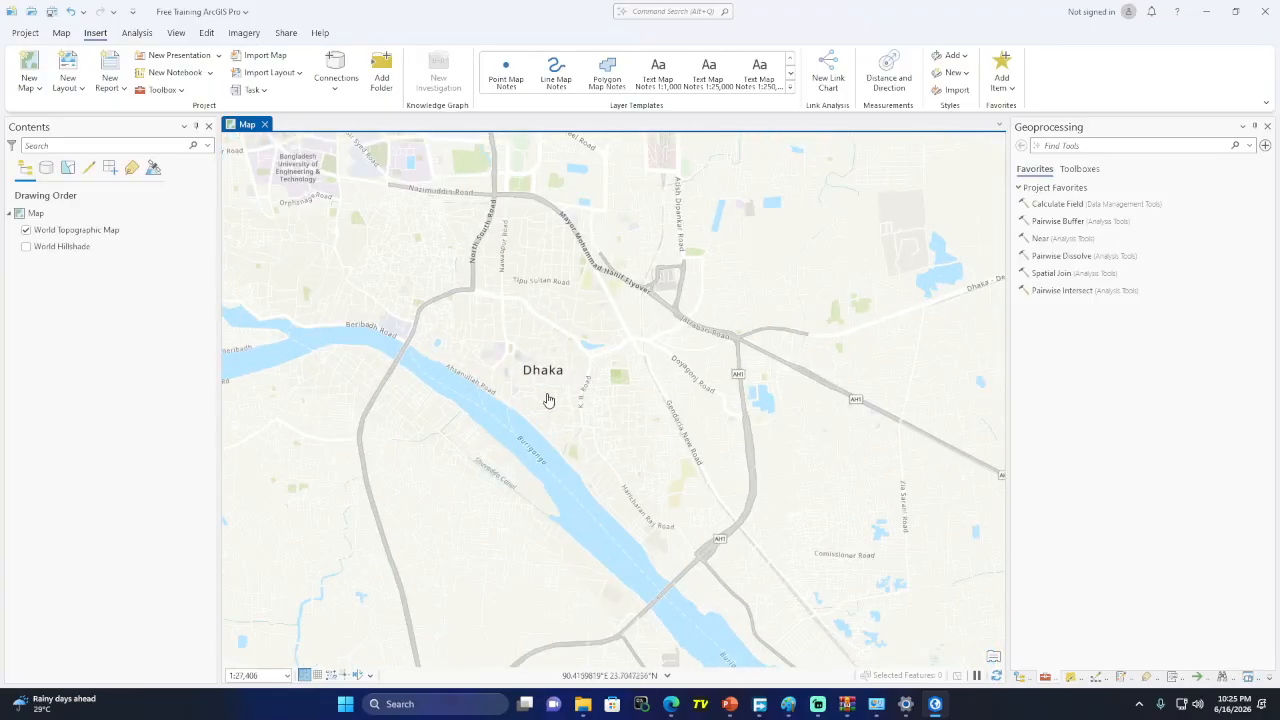
{"action": "scroll", "coordinate": [548, 400], "scroll_direction": "up", "scroll_amount": 2}
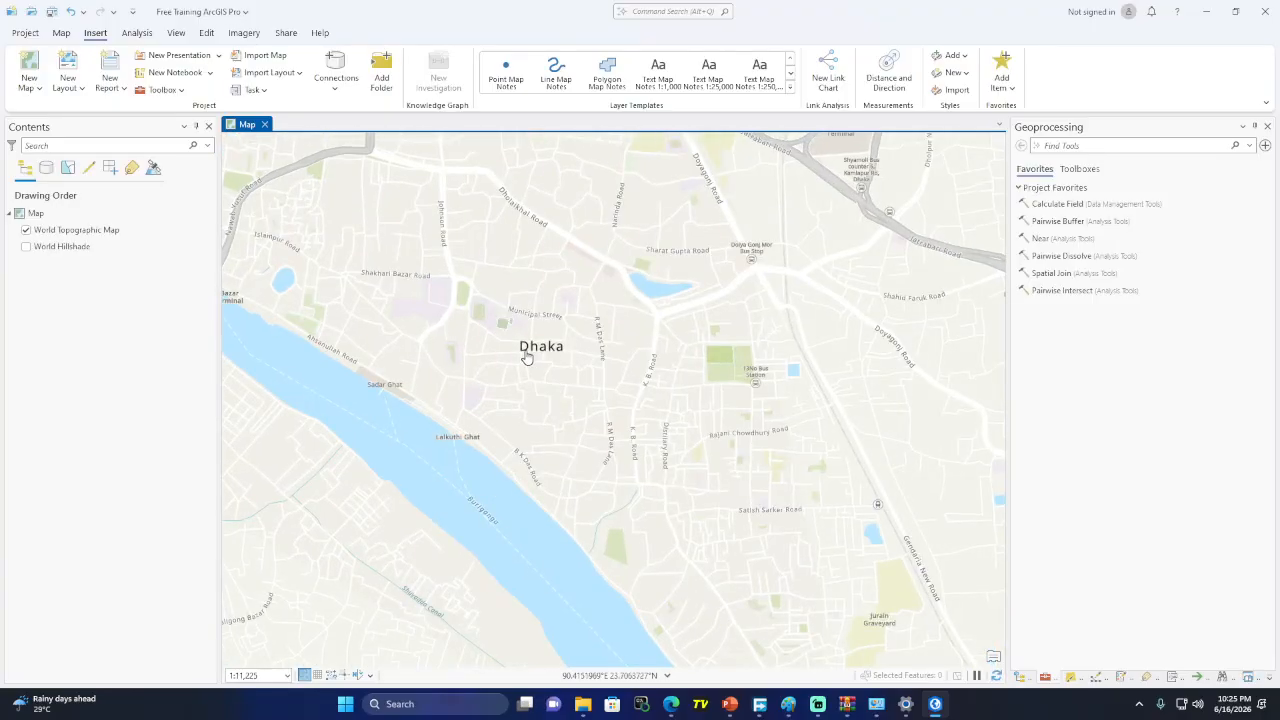
{"action": "scroll", "coordinate": [527, 357], "scroll_direction": "up", "scroll_amount": 2}
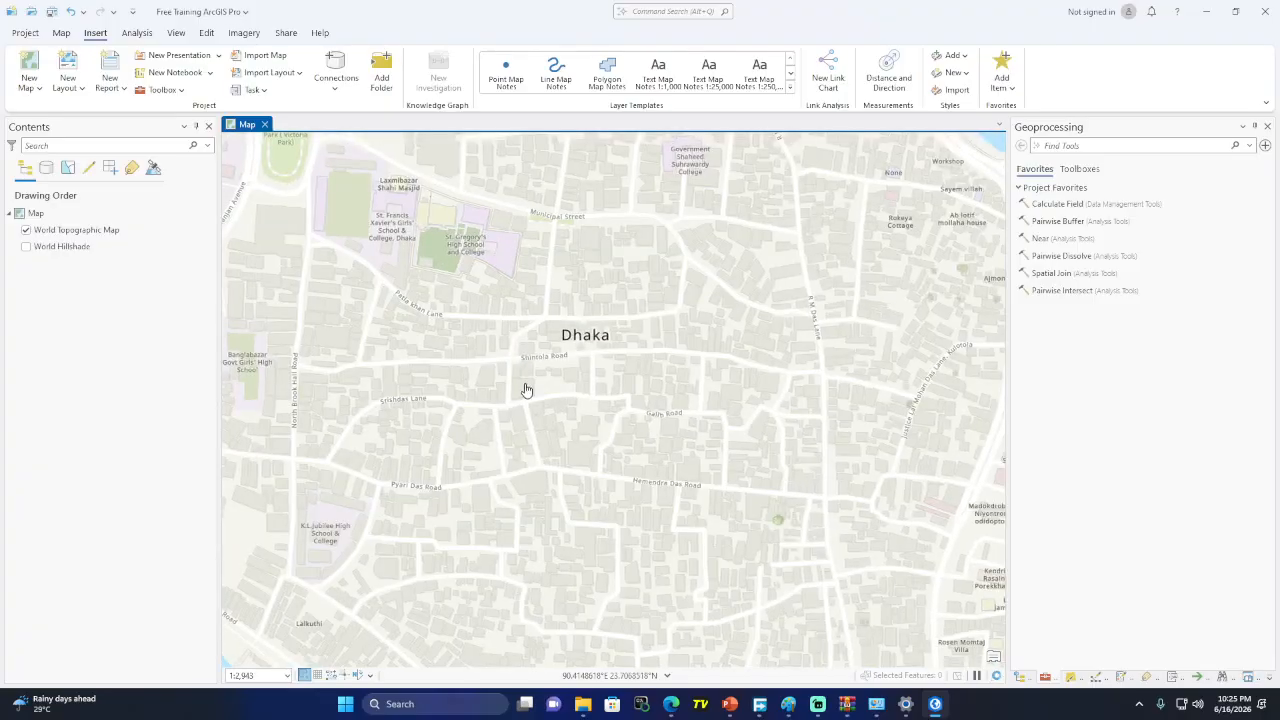
{"action": "scroll", "coordinate": [527, 390], "scroll_direction": "up", "scroll_amount": 3}
{"action": "scroll", "coordinate": [506, 371], "scroll_direction": "down", "scroll_amount": 1}
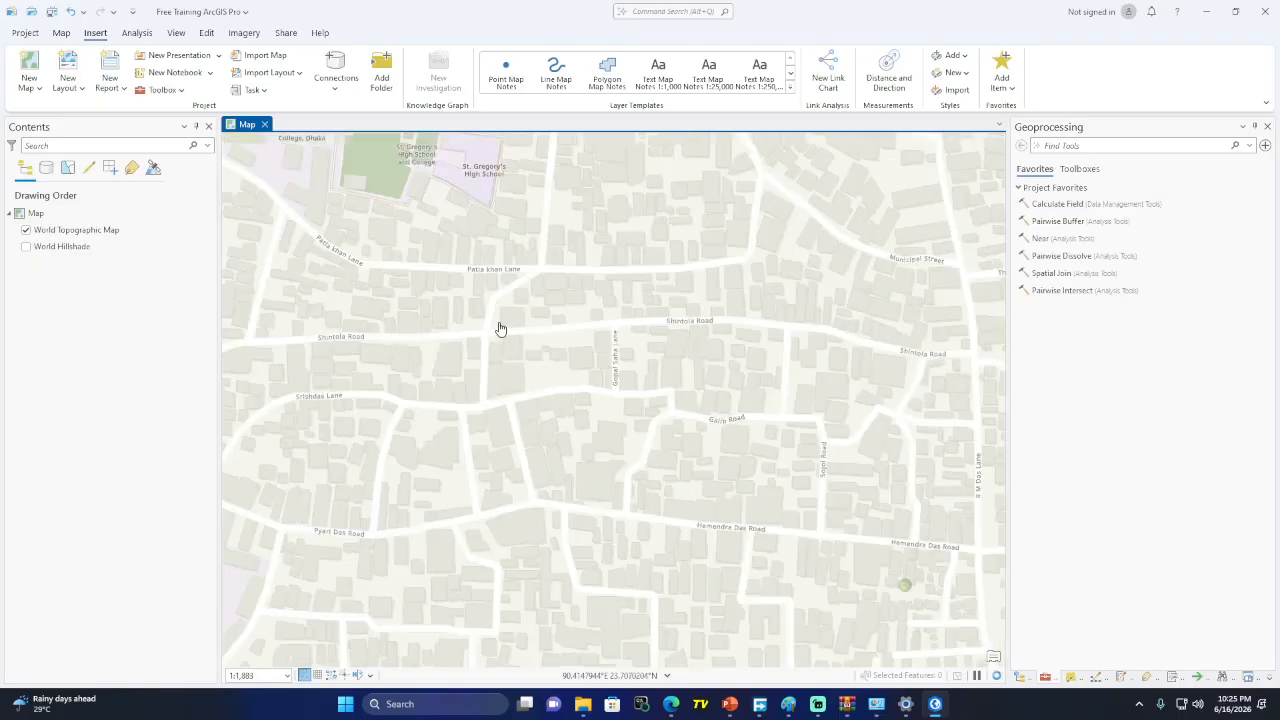
Pan around Old Dhaka to centre Holy Cross Church, Bahadur Shah Park and nearby schools
{"action": "left_click_drag", "start_coordinate": [500, 329], "coordinate": [531, 434]}
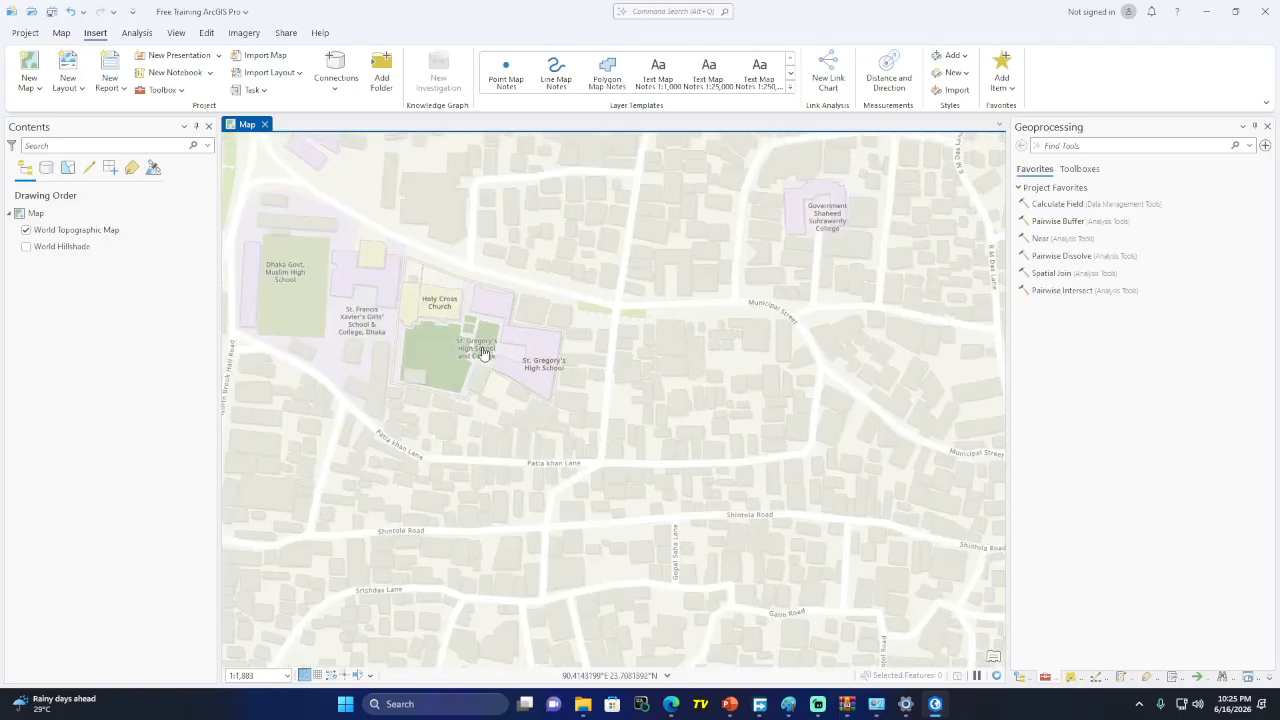
{"action": "left_click_drag", "start_coordinate": [431, 339], "coordinate": [637, 481]}
{"action": "left_click_drag", "start_coordinate": [511, 400], "coordinate": [404, 326]}
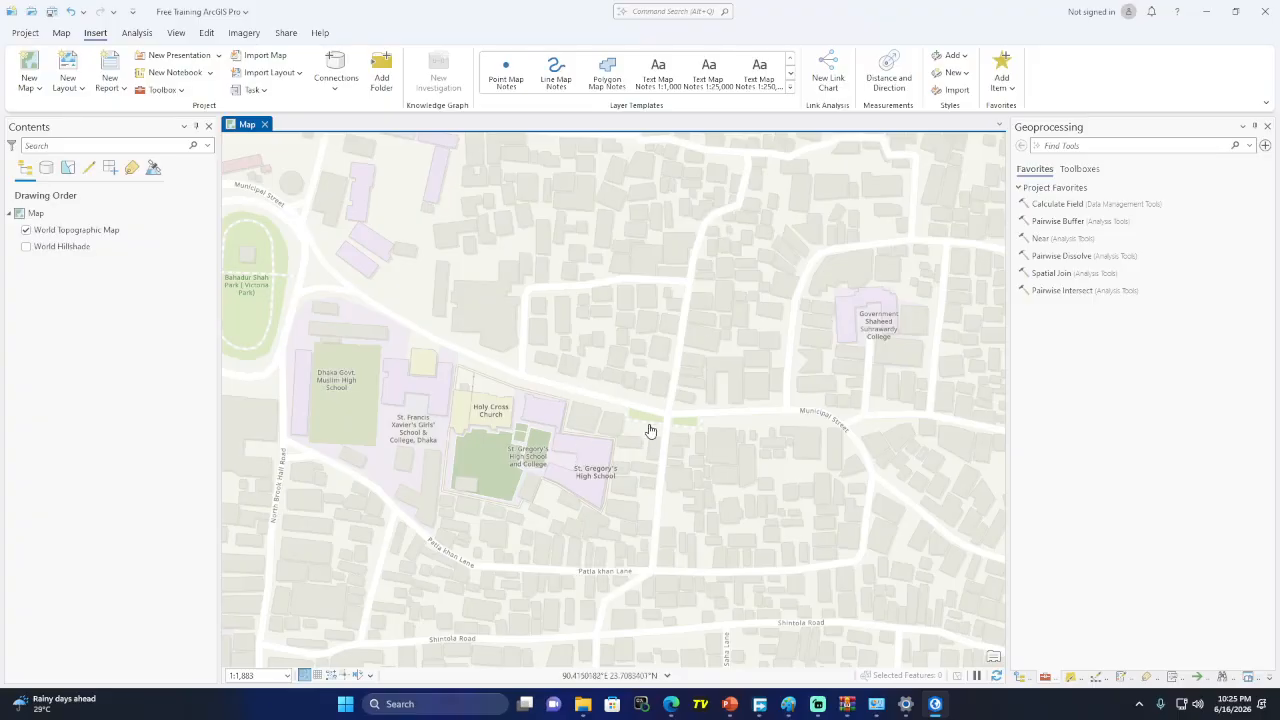
{"action": "scroll", "coordinate": [649, 429], "scroll_direction": "up", "scroll_amount": 2}
{"action": "left_click_drag", "start_coordinate": [529, 446], "coordinate": [636, 420]}
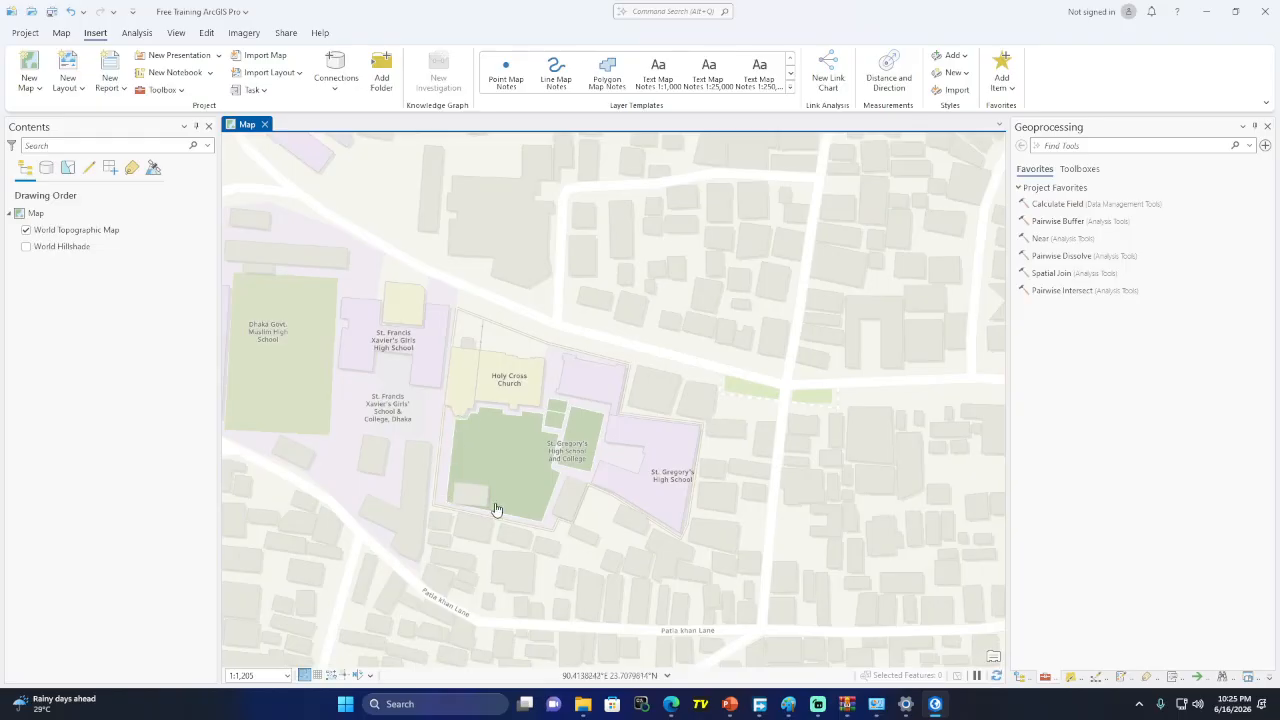
{"action": "left_click_drag", "start_coordinate": [502, 324], "coordinate": [630, 480]}
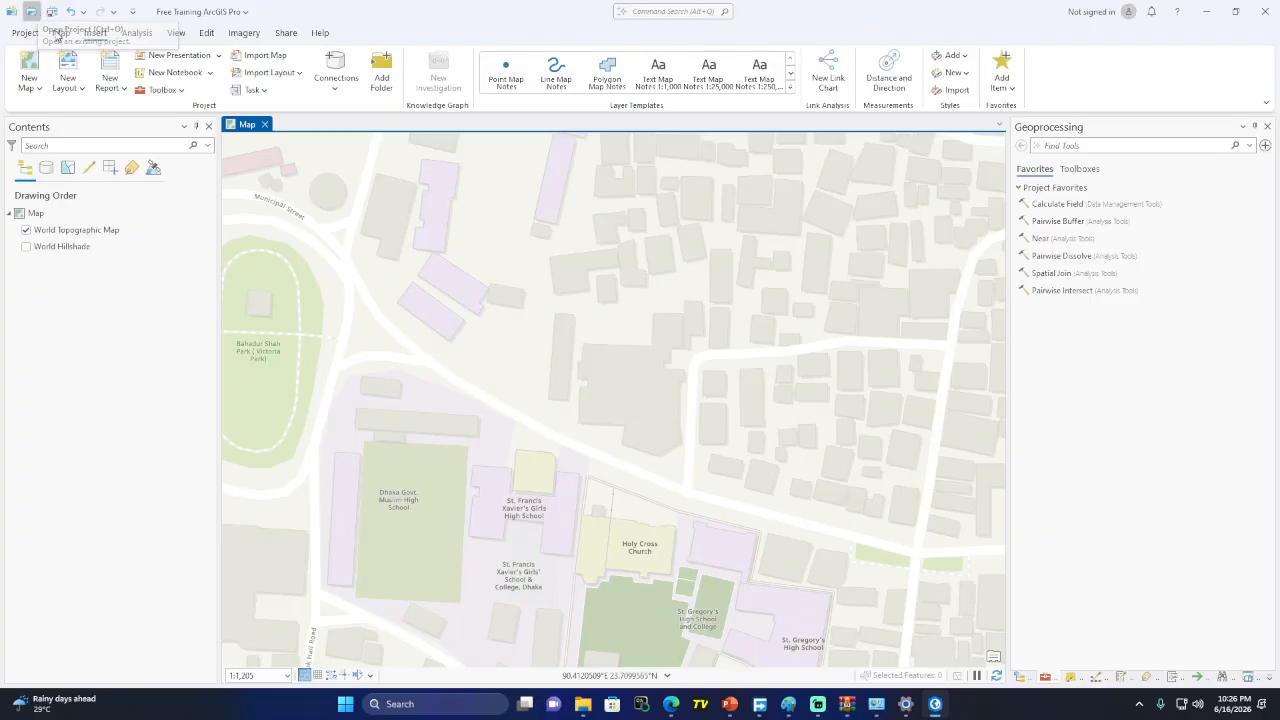
Browse to D: > Work > Hackathon > Hackathon in Open Project and select Hackathon.aprx
{"action": "left_click", "coordinate": [35, 14]}
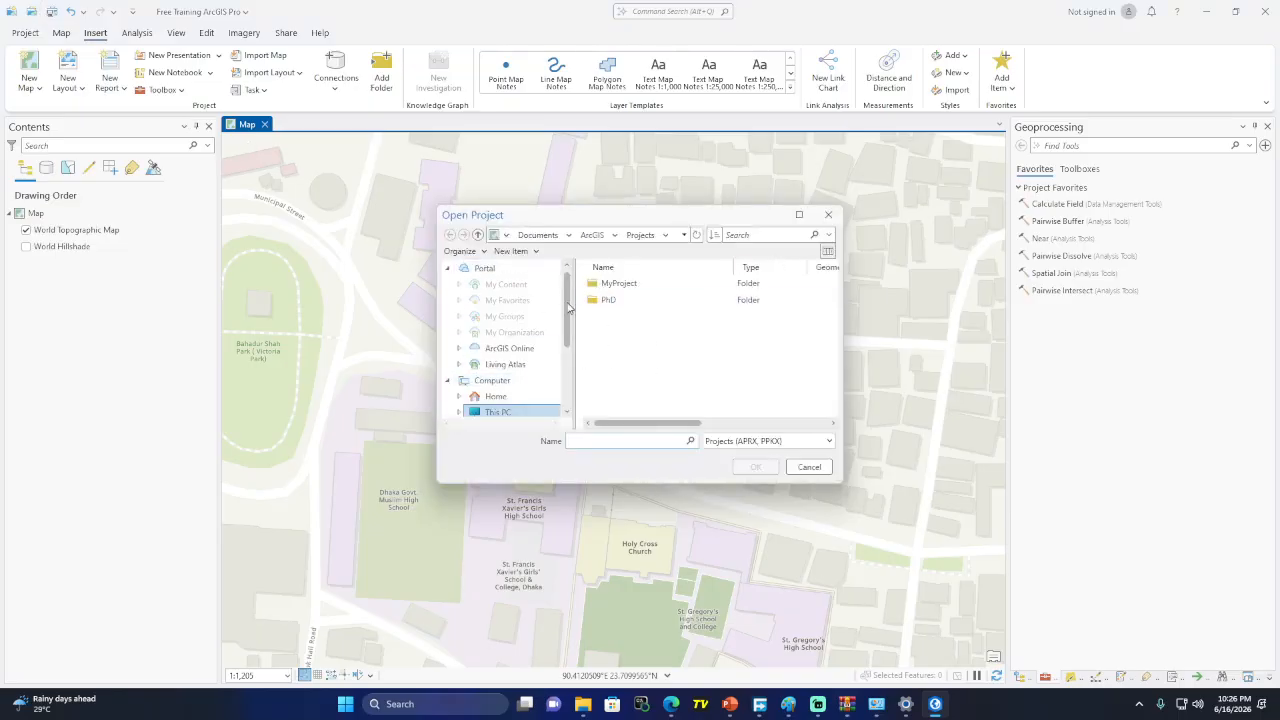
{"action": "scroll", "coordinate": [523, 319], "scroll_direction": "down", "scroll_amount": 2}
{"action": "left_click", "coordinate": [519, 355]}
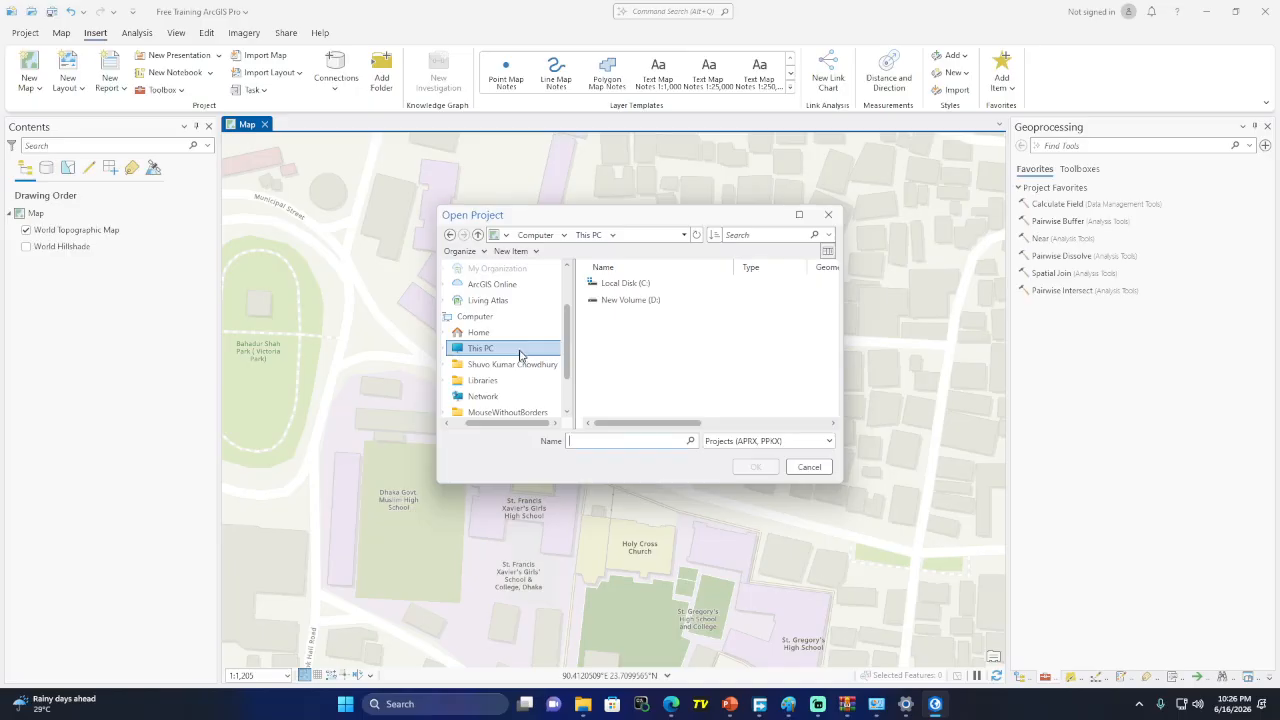
{"action": "double_click", "coordinate": [620, 302]}
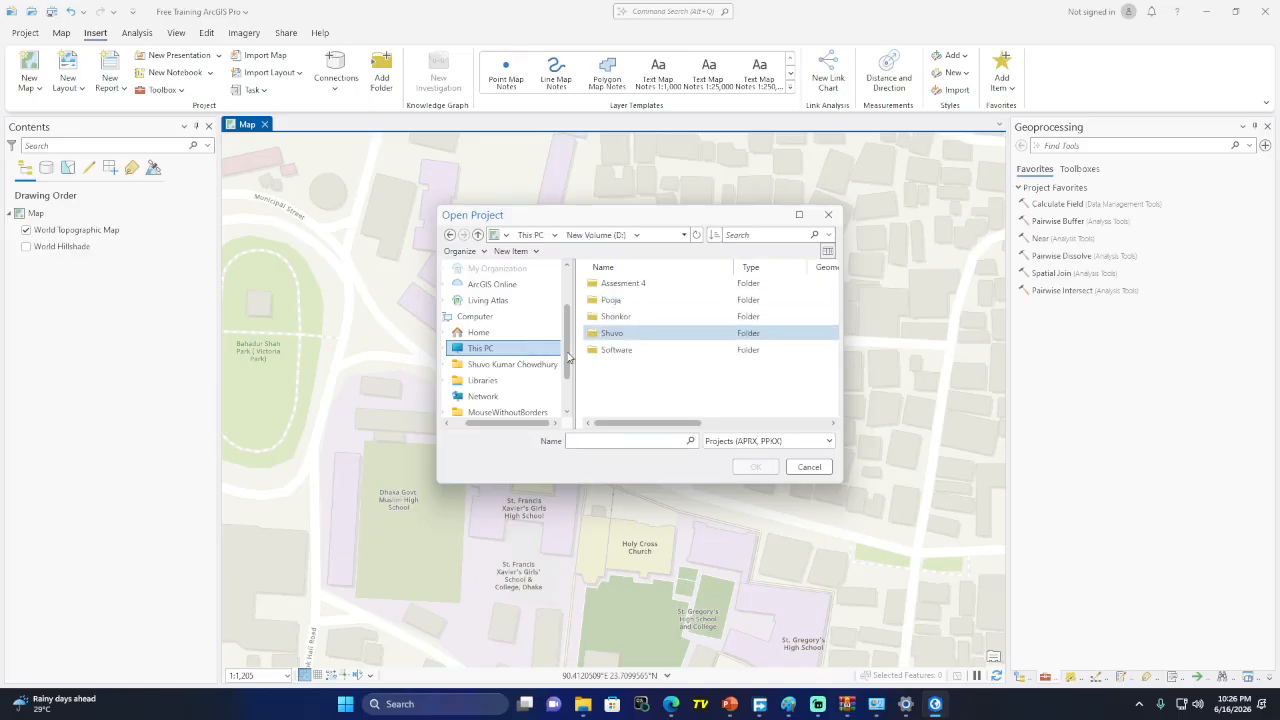
{"action": "double_click", "coordinate": [622, 333]}
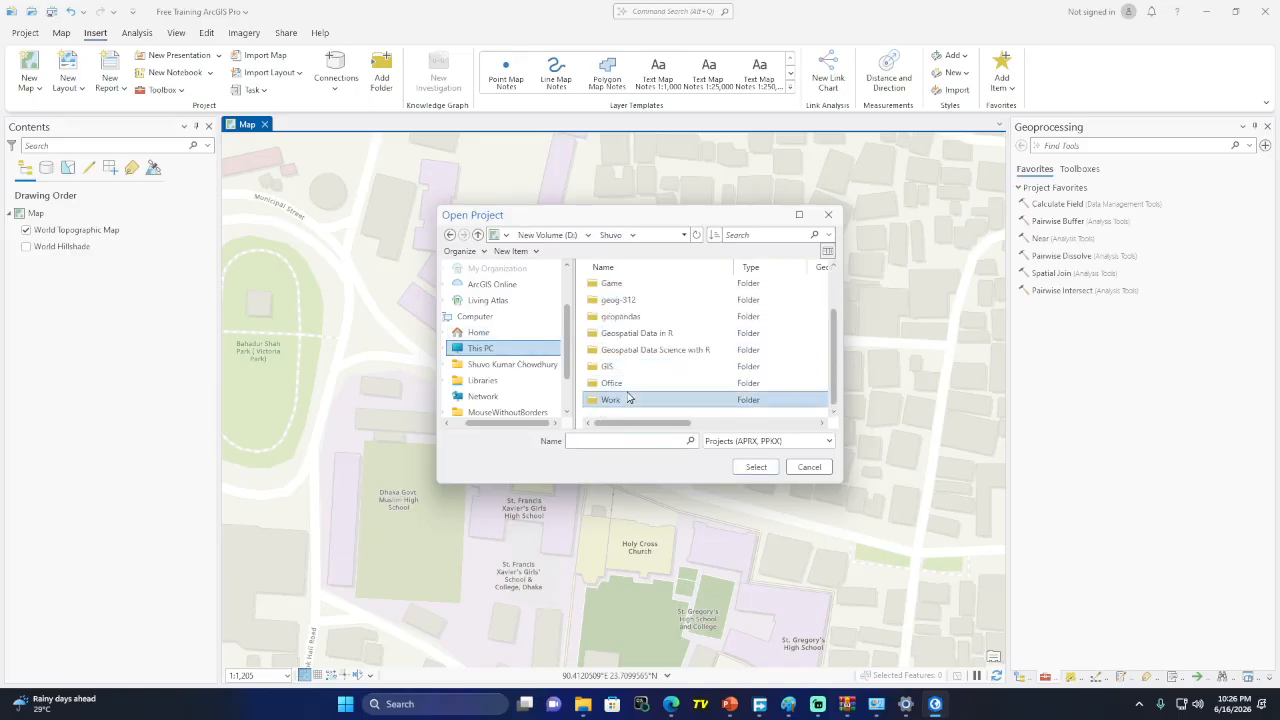
{"action": "double_click", "coordinate": [632, 399]}
{"action": "double_click", "coordinate": [628, 318]}
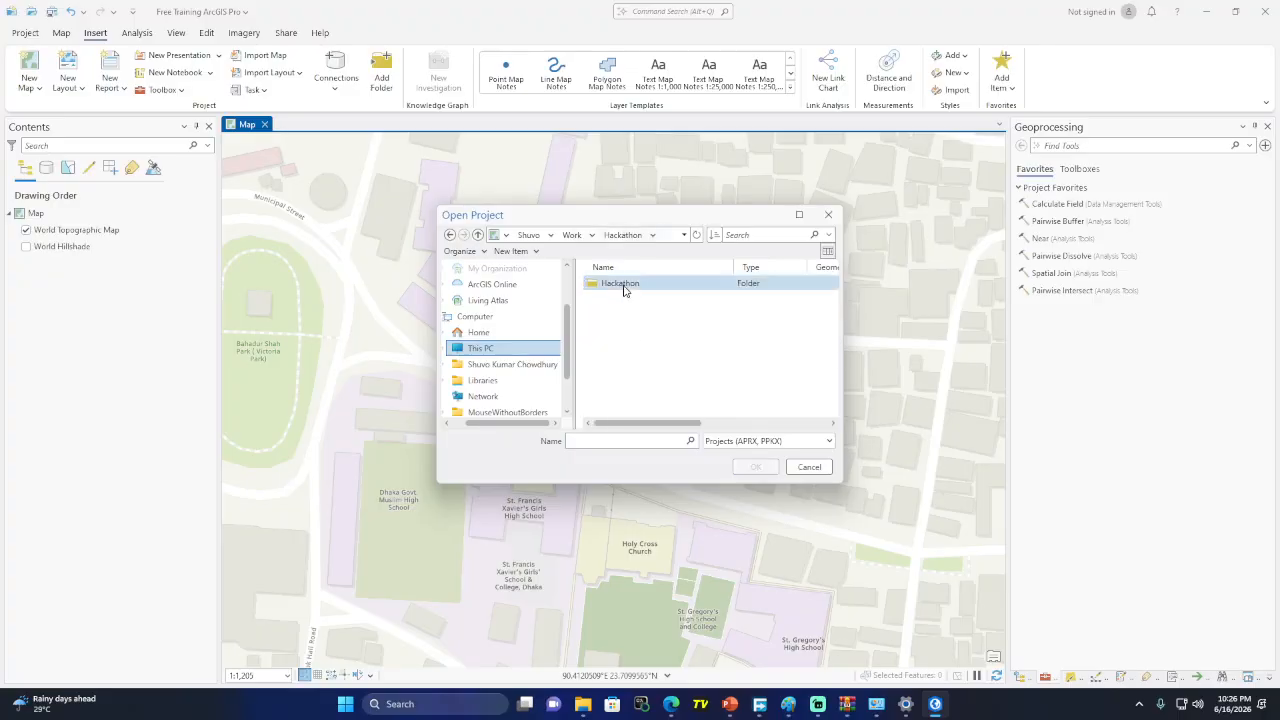
{"action": "double_click", "coordinate": [623, 284]}
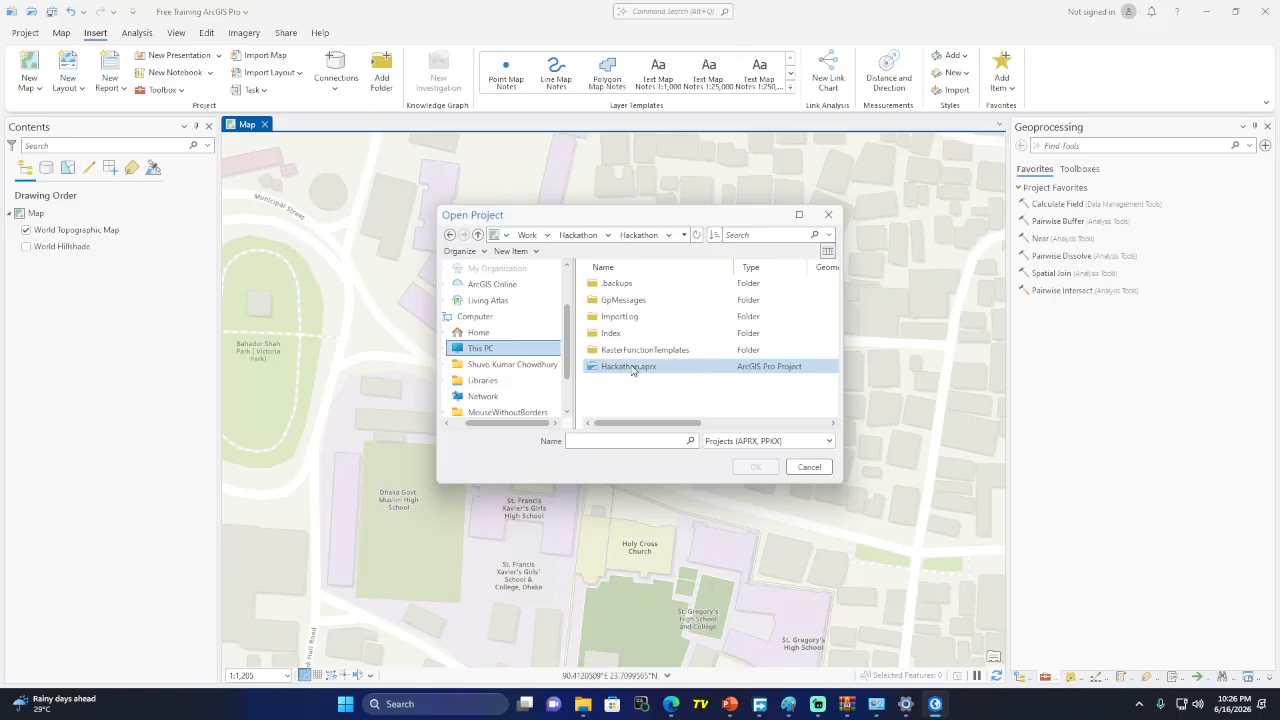
{"action": "left_click", "coordinate": [634, 369]}
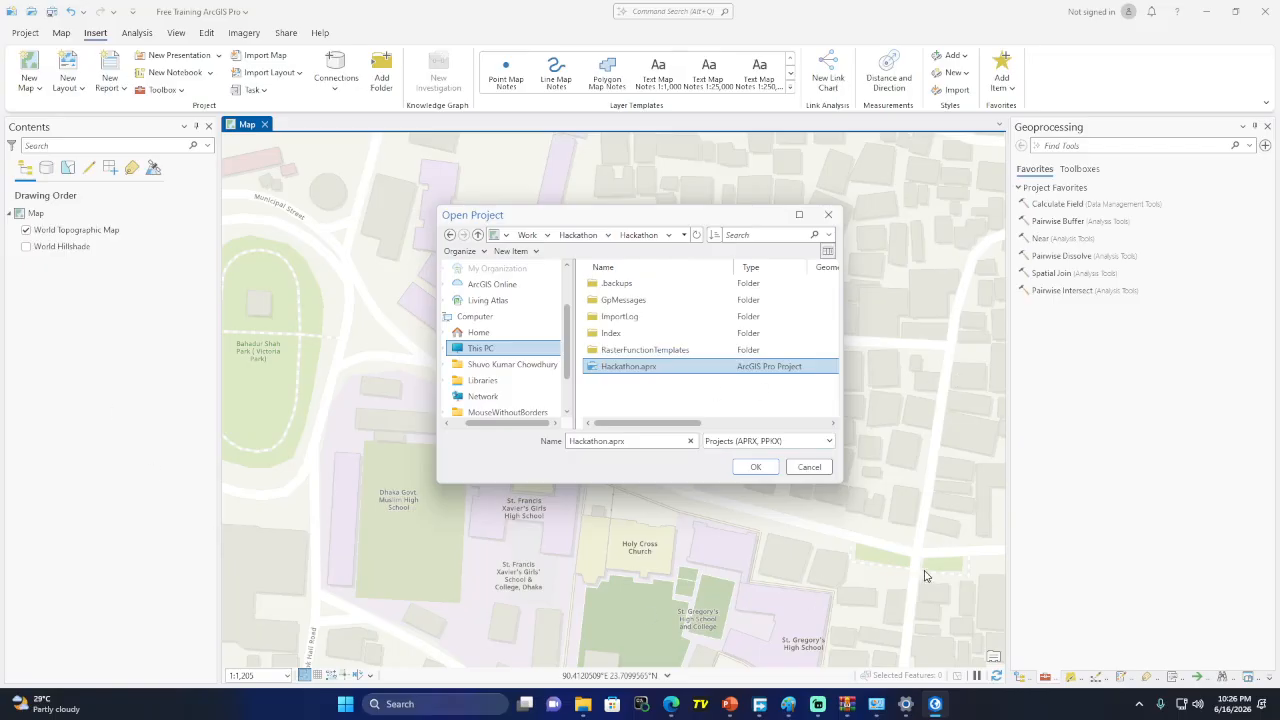
{"action": "left_click", "coordinate": [788, 704]}
Move Paint to the right and switch from the pencil to the plain Brush
{"action": "left_click_drag", "start_coordinate": [764, 71], "coordinate": [971, 188]}
{"action": "left_click", "coordinate": [928, 229]}
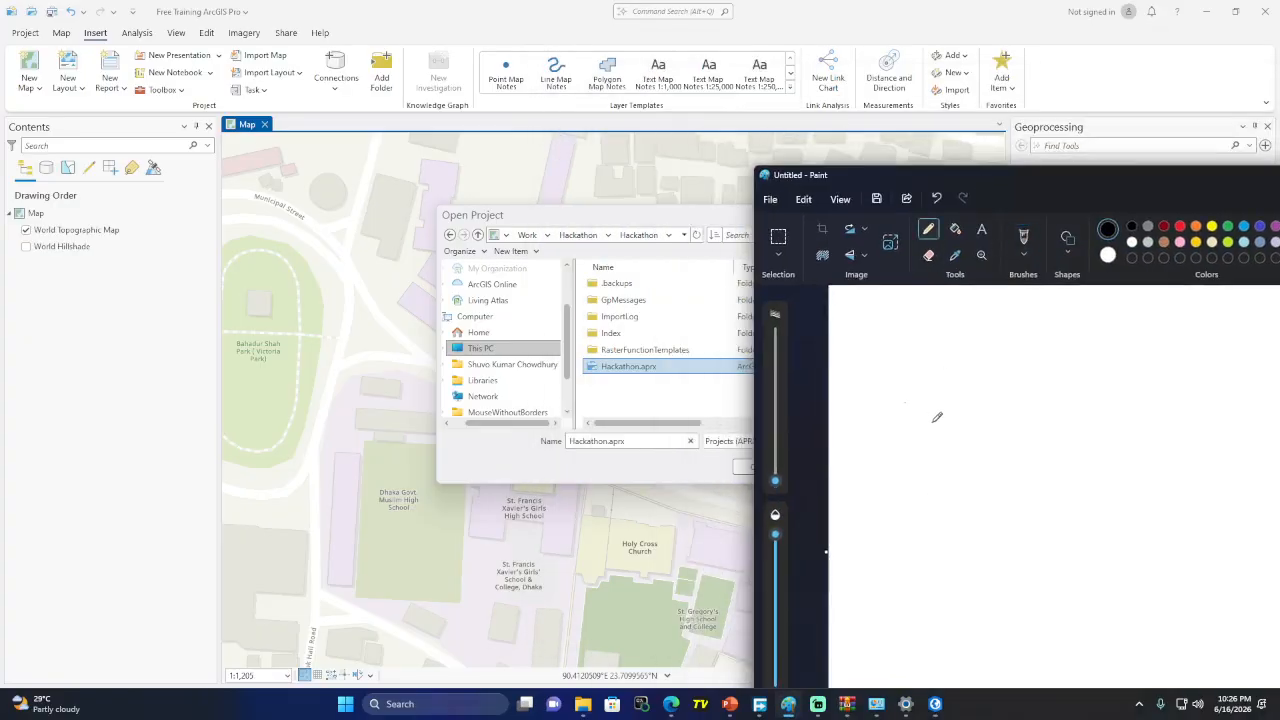
{"action": "left_click_drag", "start_coordinate": [920, 389], "coordinate": [922, 404]}
{"action": "key", "text": "ctrl+z"}
{"action": "left_click", "coordinate": [1023, 248]}
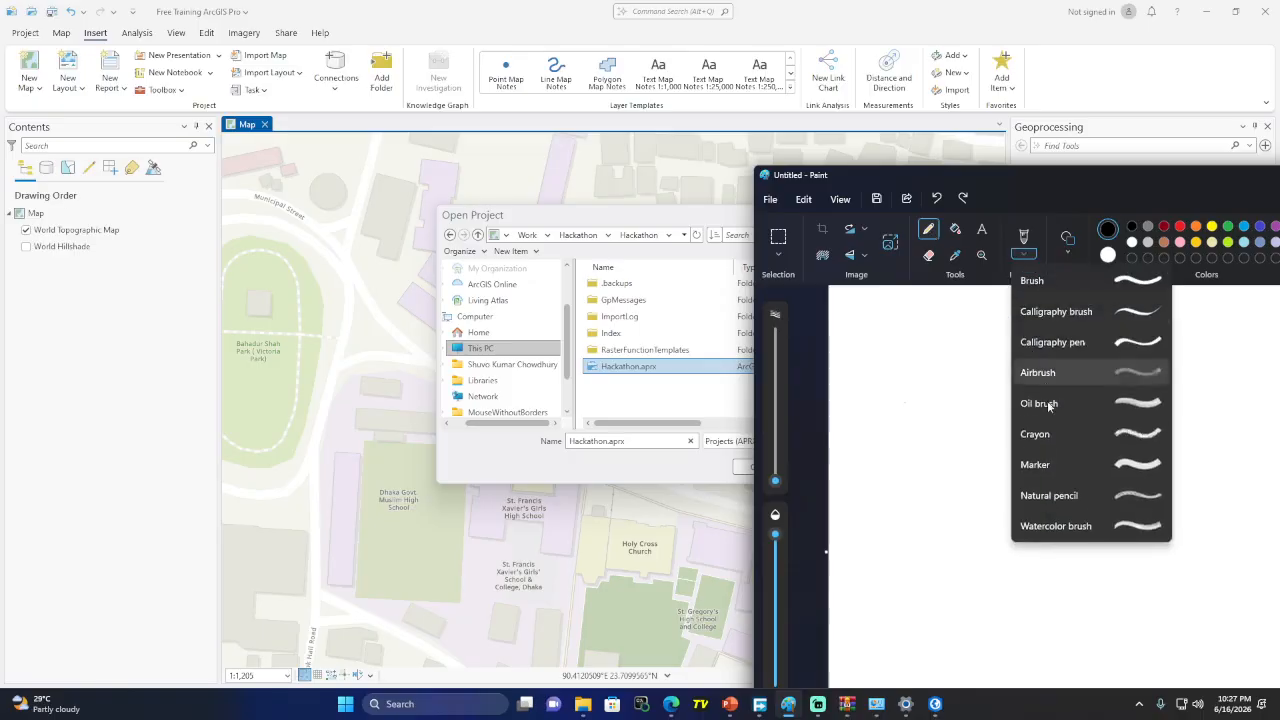
{"action": "left_click", "coordinate": [1054, 281]}
Handwrite '.aprx — Project' with '.ppkx -' beneath it, and circle the first line
{"action": "mouse_move", "coordinate": [920, 398]}
{"action": "left_mouse_down"}
{"action": "mouse_move", "coordinate": [927, 386]}
{"action": "mouse_move", "coordinate": [941, 412]}
{"action": "mouse_move", "coordinate": [952, 392]}
{"action": "left_mouse_up"}
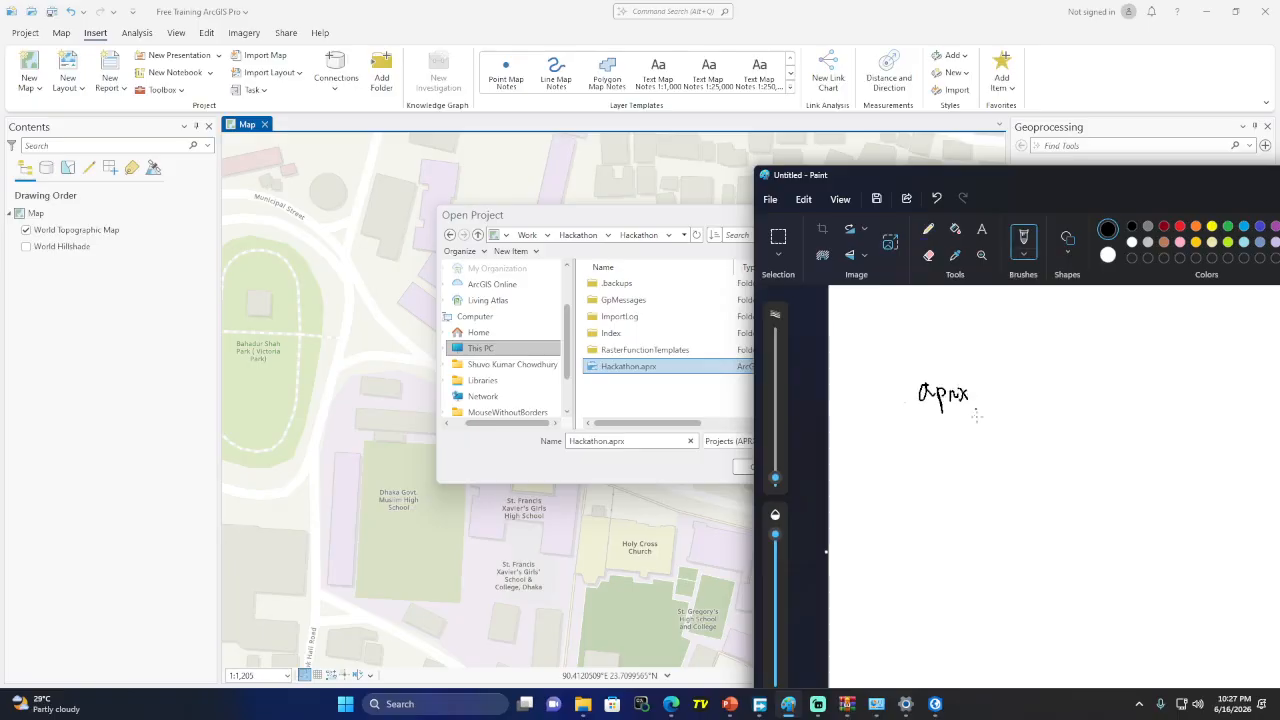
{"action": "left_click", "coordinate": [905, 401]}
{"action": "mouse_move", "coordinate": [1013, 382]}
{"action": "left_mouse_down"}
{"action": "mouse_move", "coordinate": [1013, 410]}
{"action": "mouse_move", "coordinate": [1079, 389]}
{"action": "left_mouse_up"}
{"action": "left_click_drag", "start_coordinate": [925, 443], "coordinate": [925, 467]}
{"action": "mouse_move", "coordinate": [926, 443]}
{"action": "left_mouse_down"}
{"action": "mouse_move", "coordinate": [941, 467]}
{"action": "mouse_move", "coordinate": [942, 455]}
{"action": "mouse_move", "coordinate": [1004, 451]}
{"action": "left_mouse_up"}
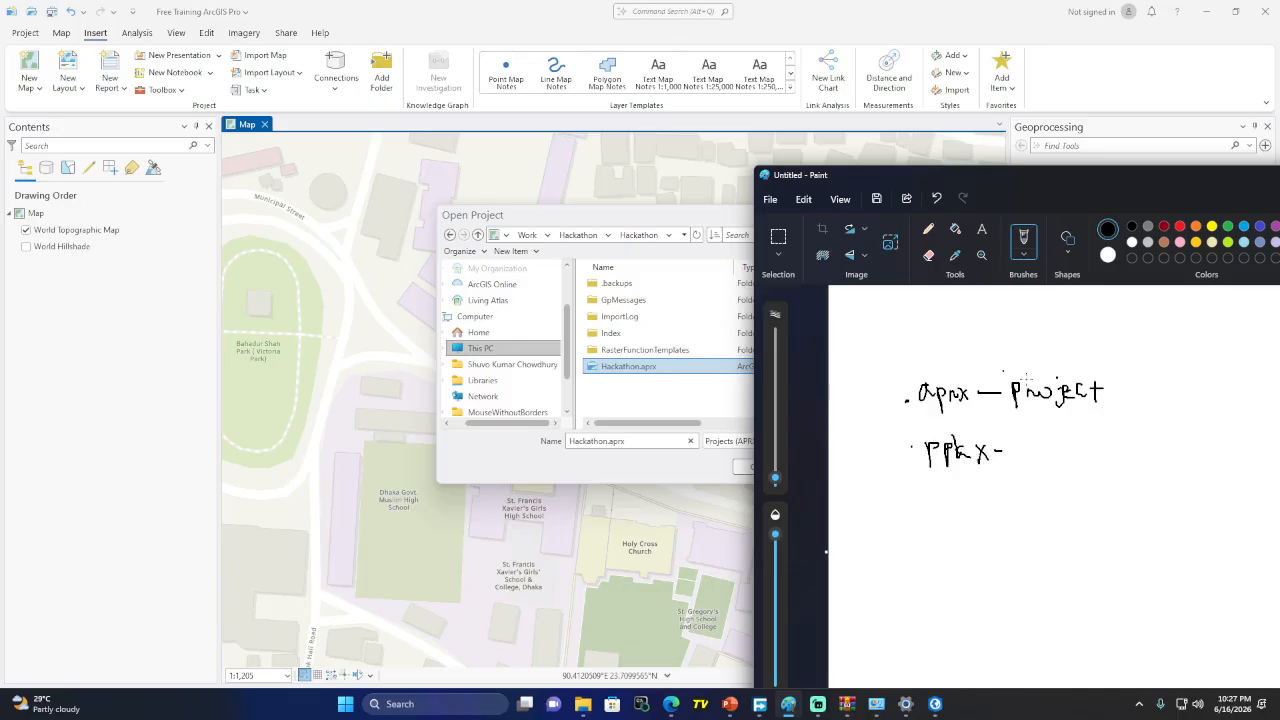
{"action": "mouse_move", "coordinate": [940, 357]}
{"action": "left_mouse_down"}
{"action": "mouse_move", "coordinate": [872, 416]}
{"action": "mouse_move", "coordinate": [1108, 428]}
{"action": "mouse_move", "coordinate": [1086, 364]}
{"action": "mouse_move", "coordinate": [960, 355]}
{"action": "left_mouse_up"}
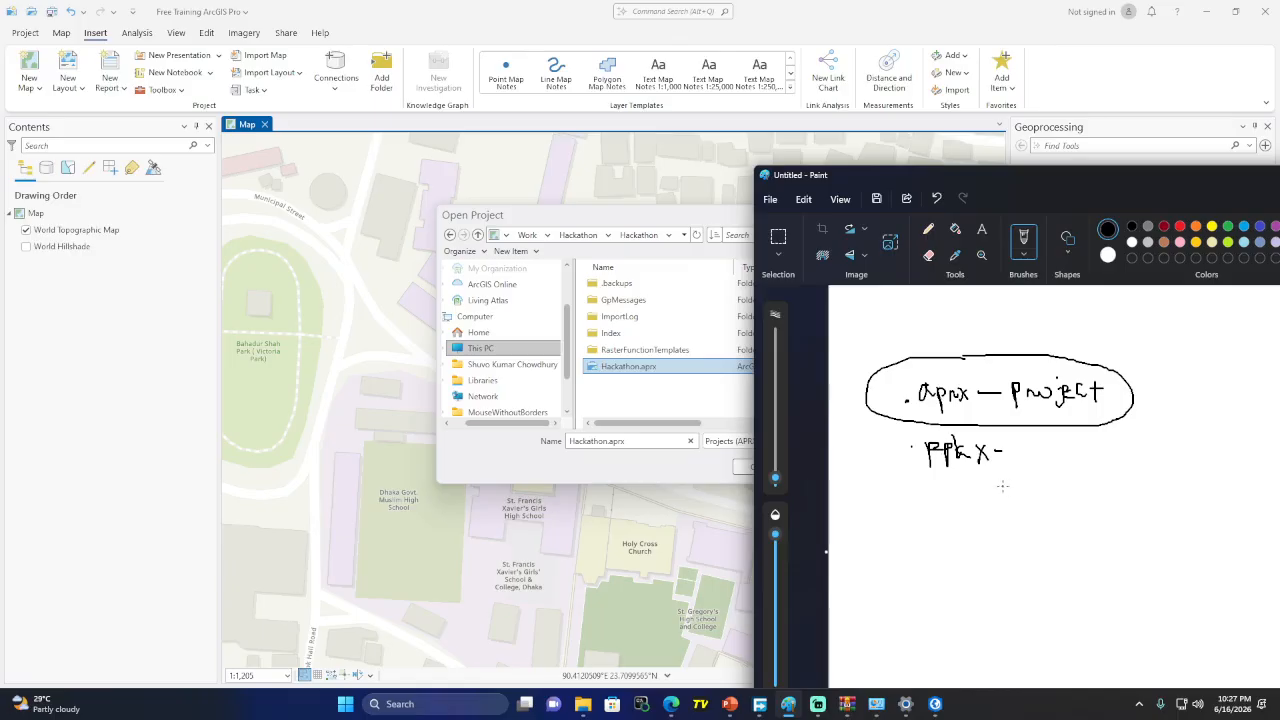
Admit the waiting guest from Google Meet's People list, then minimize the meeting window
{"action": "mouse_move", "coordinate": [671, 704]}
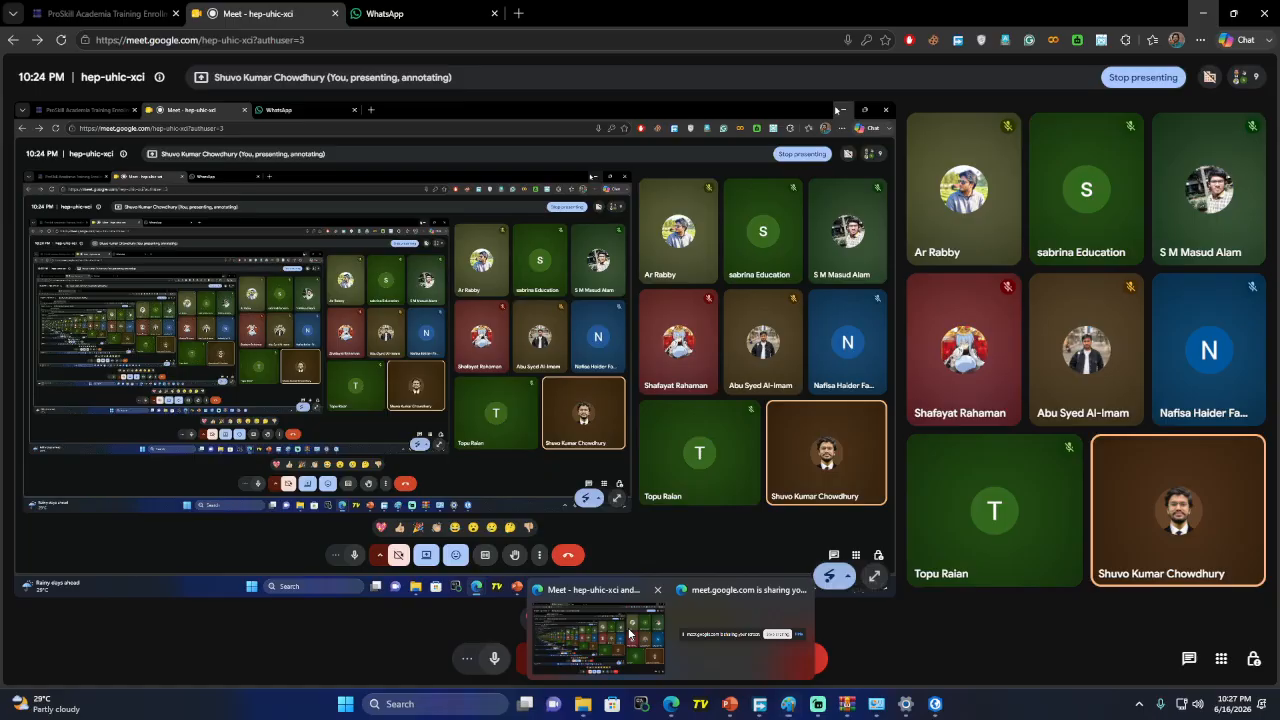
{"action": "left_click", "coordinate": [629, 634]}
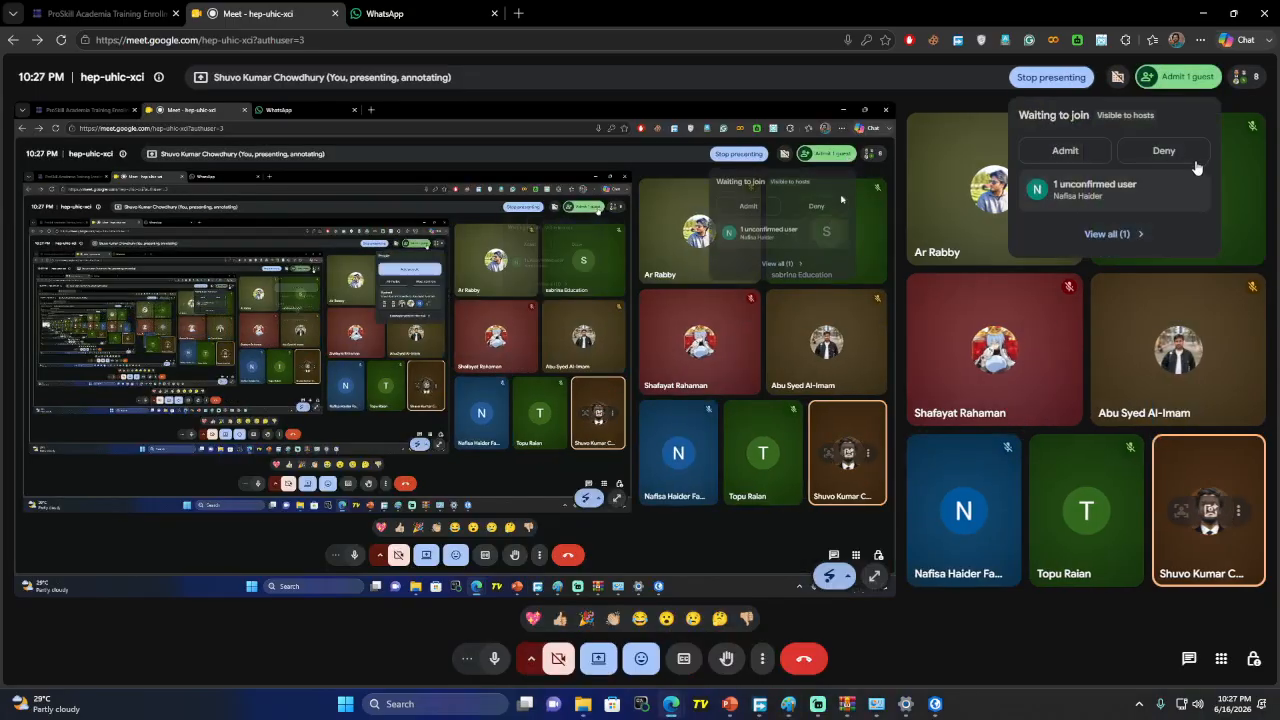
{"action": "left_click", "coordinate": [1136, 196]}
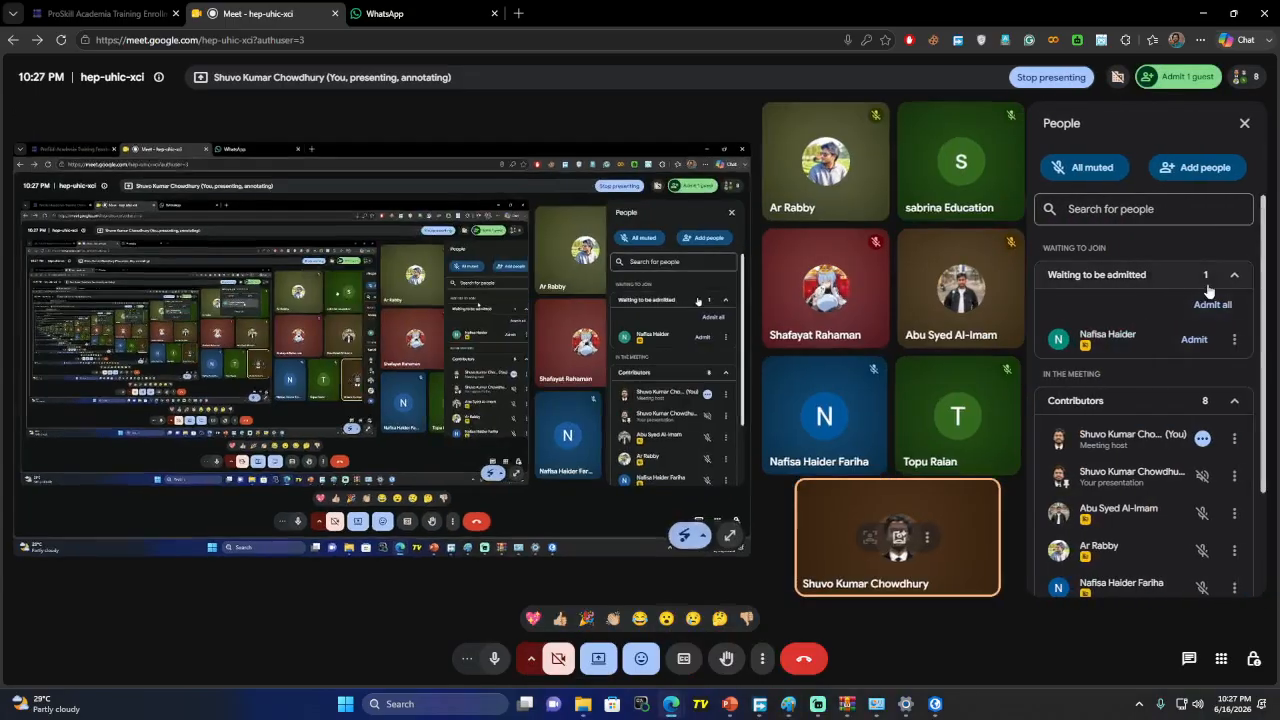
{"action": "left_click", "coordinate": [1190, 338]}
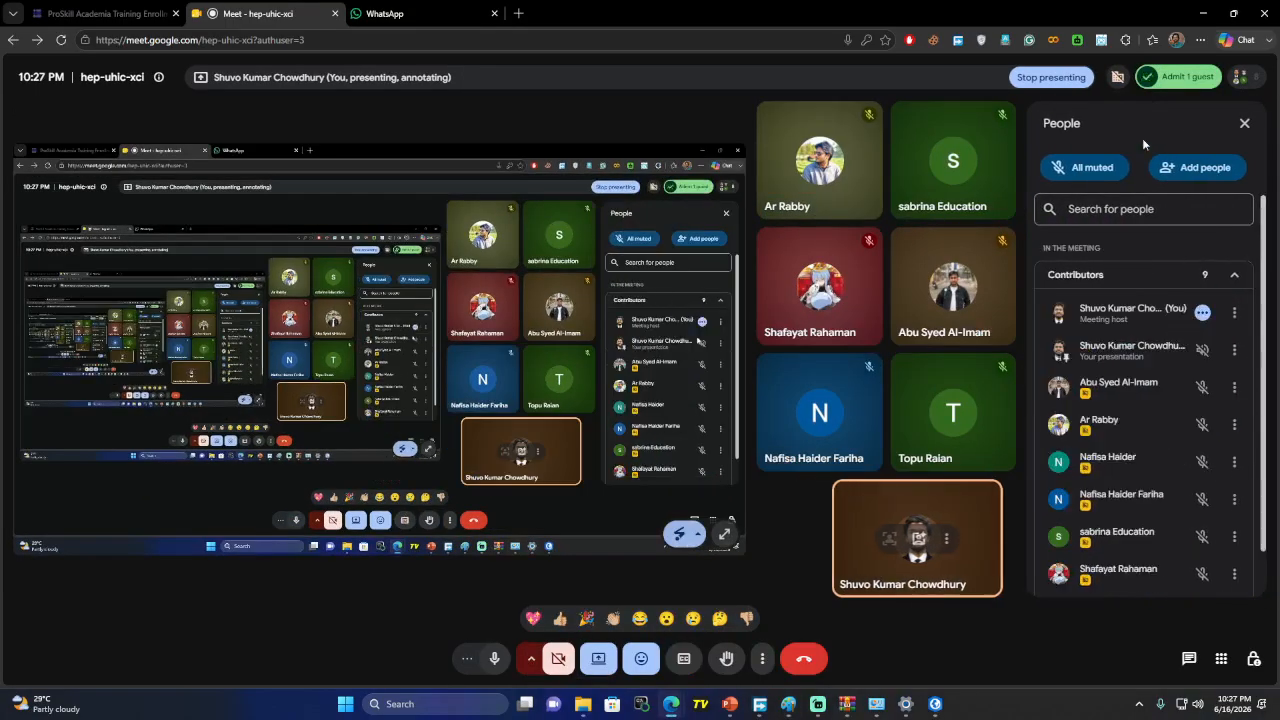
{"action": "left_click", "coordinate": [1203, 13]}
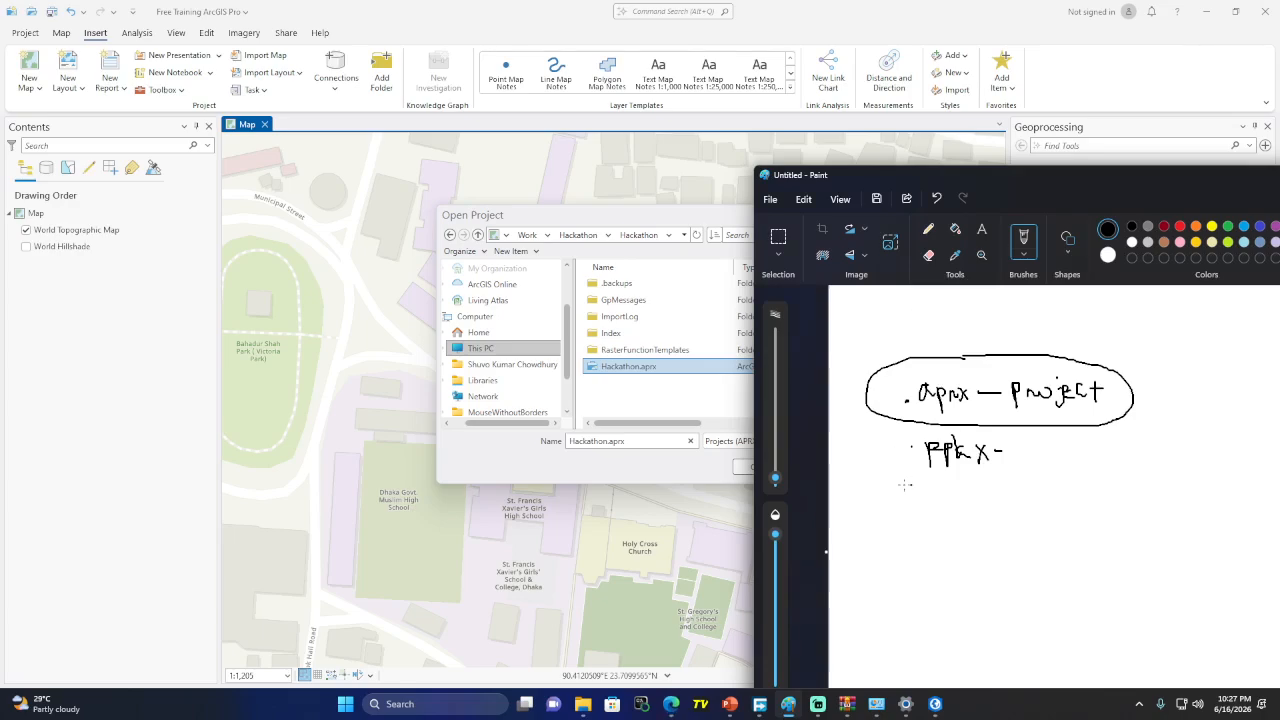
{"action": "mouse_move", "coordinate": [587, 707]}
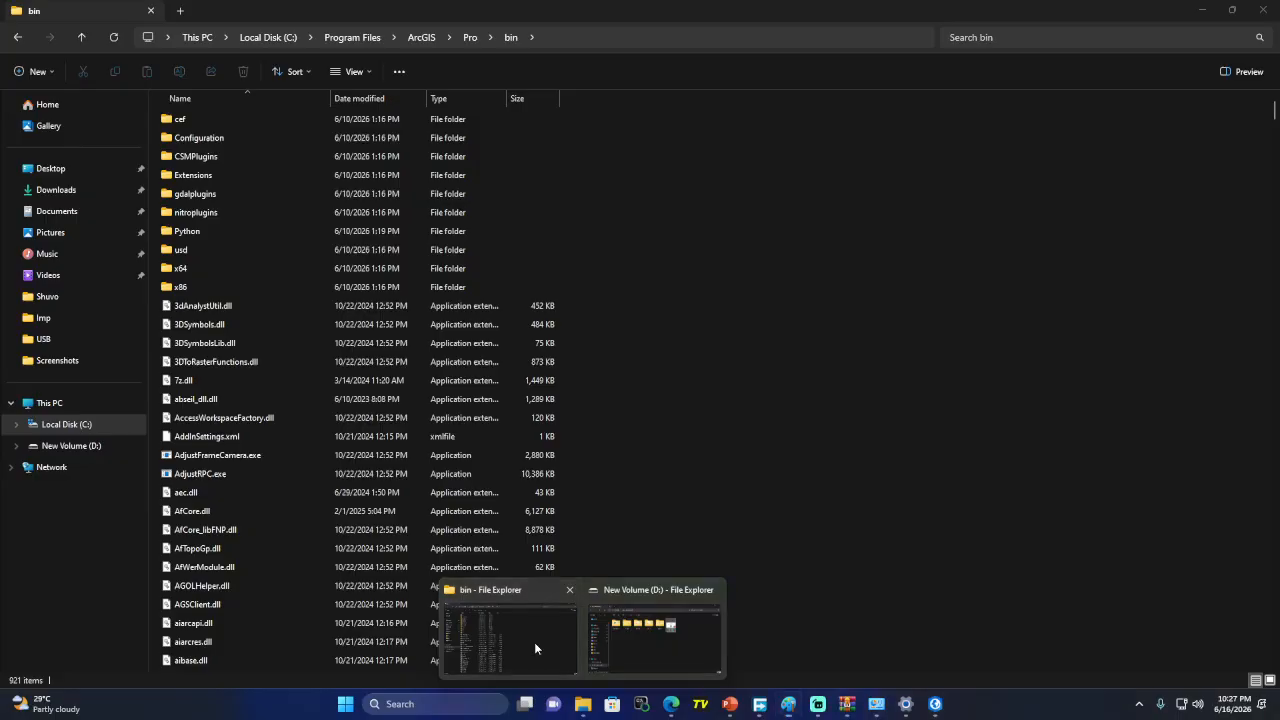
{"action": "left_click", "coordinate": [534, 642]}
{"action": "left_click", "coordinate": [66, 451]}
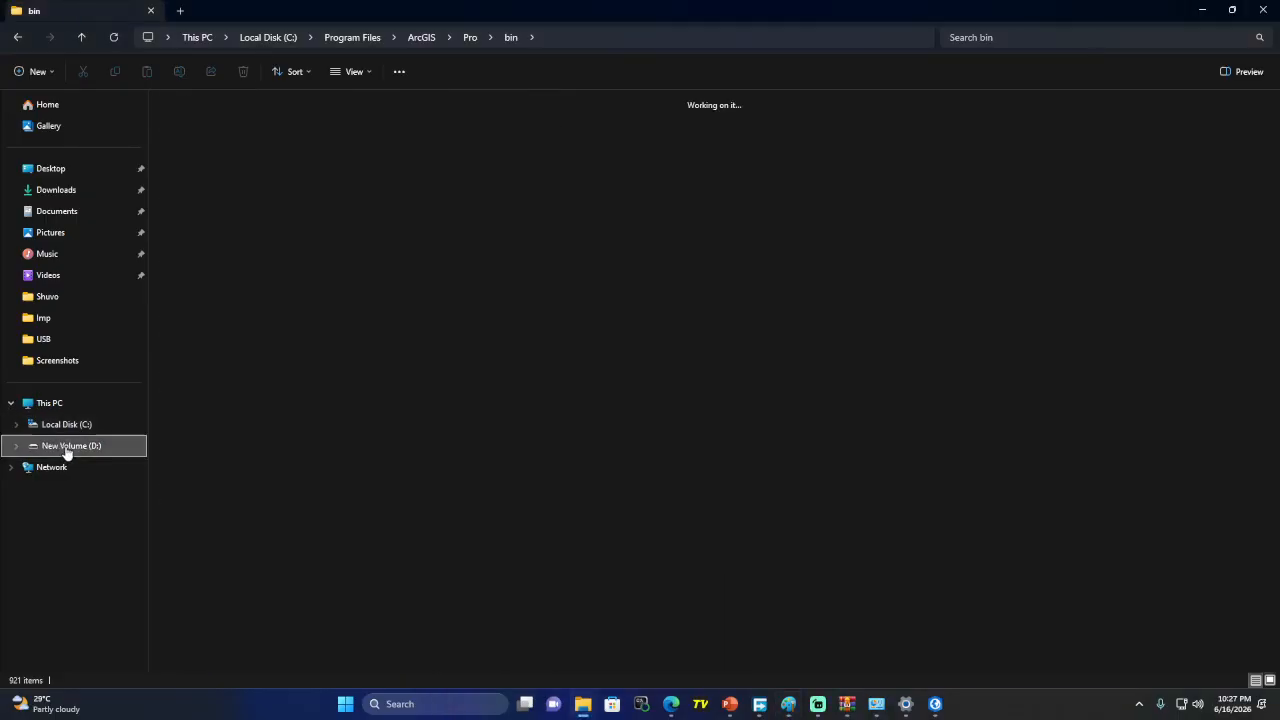
{"action": "double_click", "coordinate": [414, 158]}
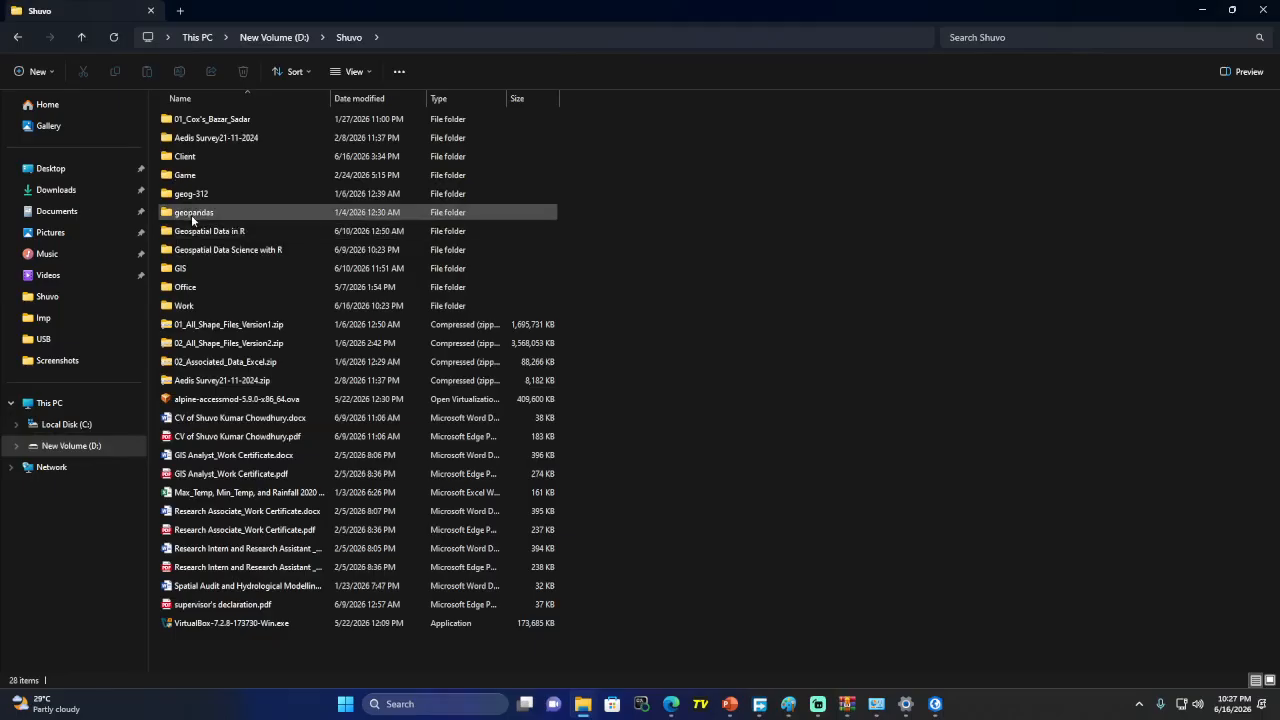
{"action": "left_click", "coordinate": [17, 37]}
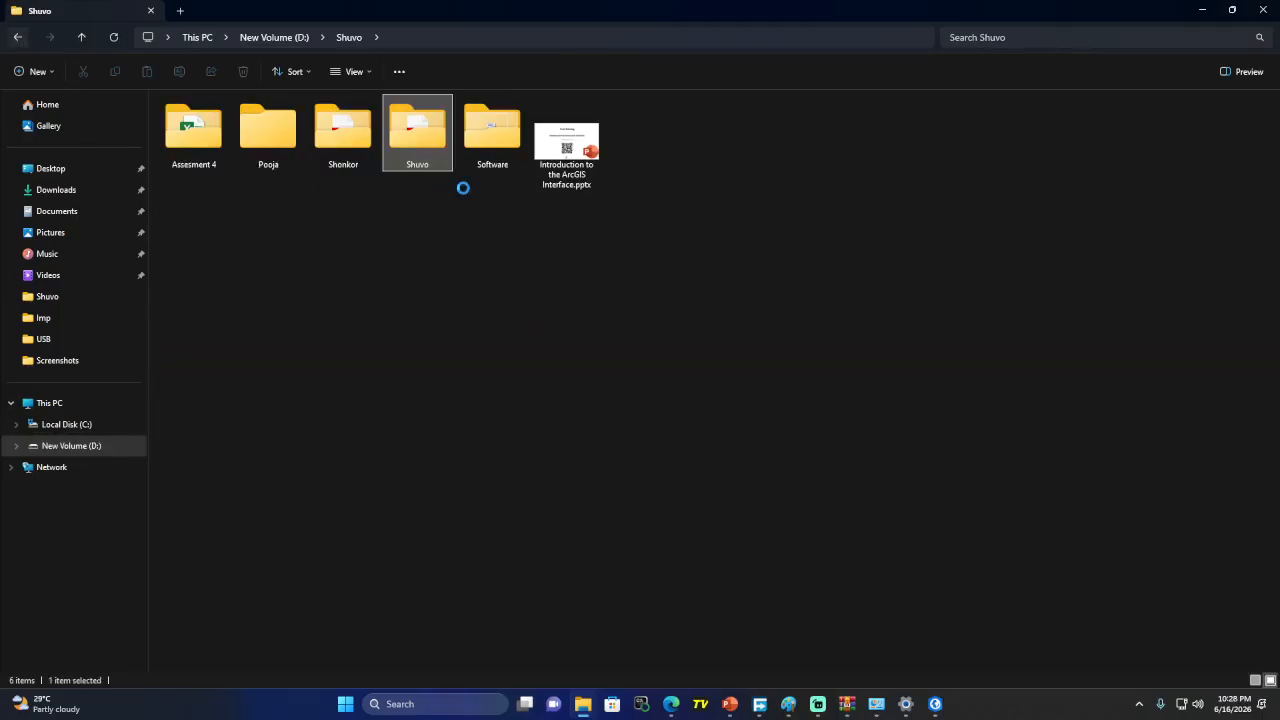
{"action": "double_click", "coordinate": [487, 129]}
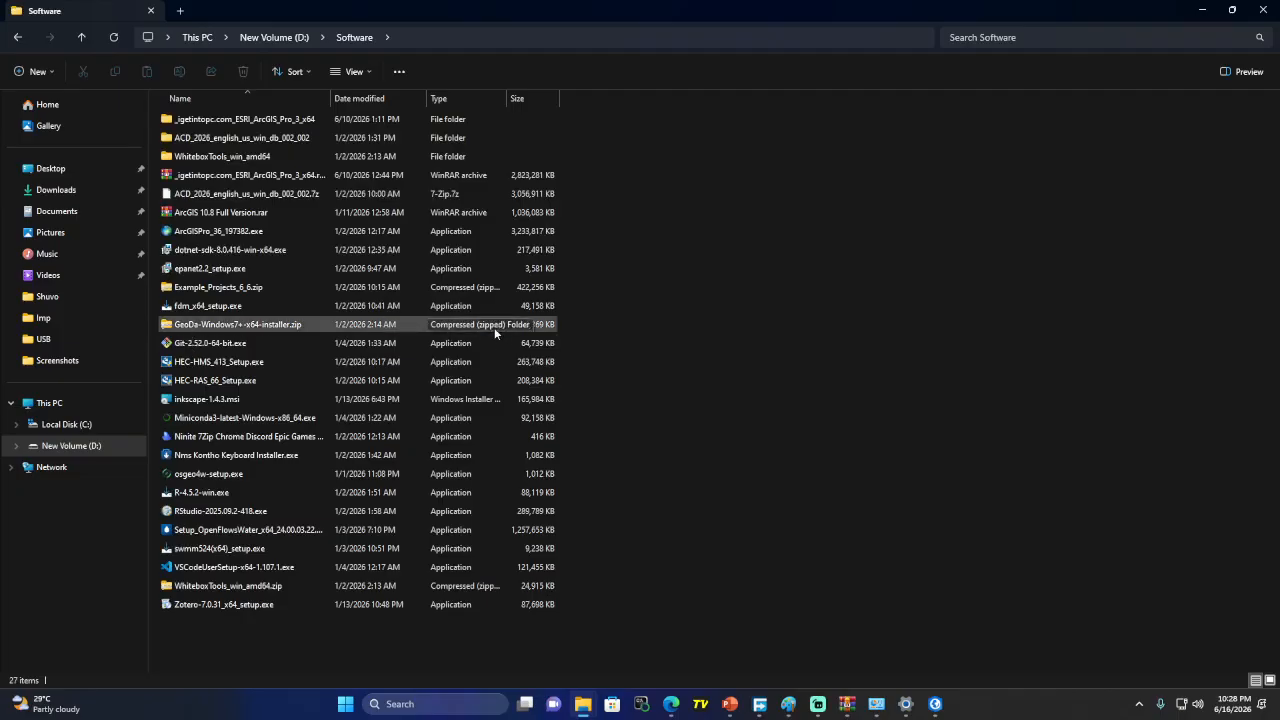
{"action": "left_click", "coordinate": [1199, 11]}
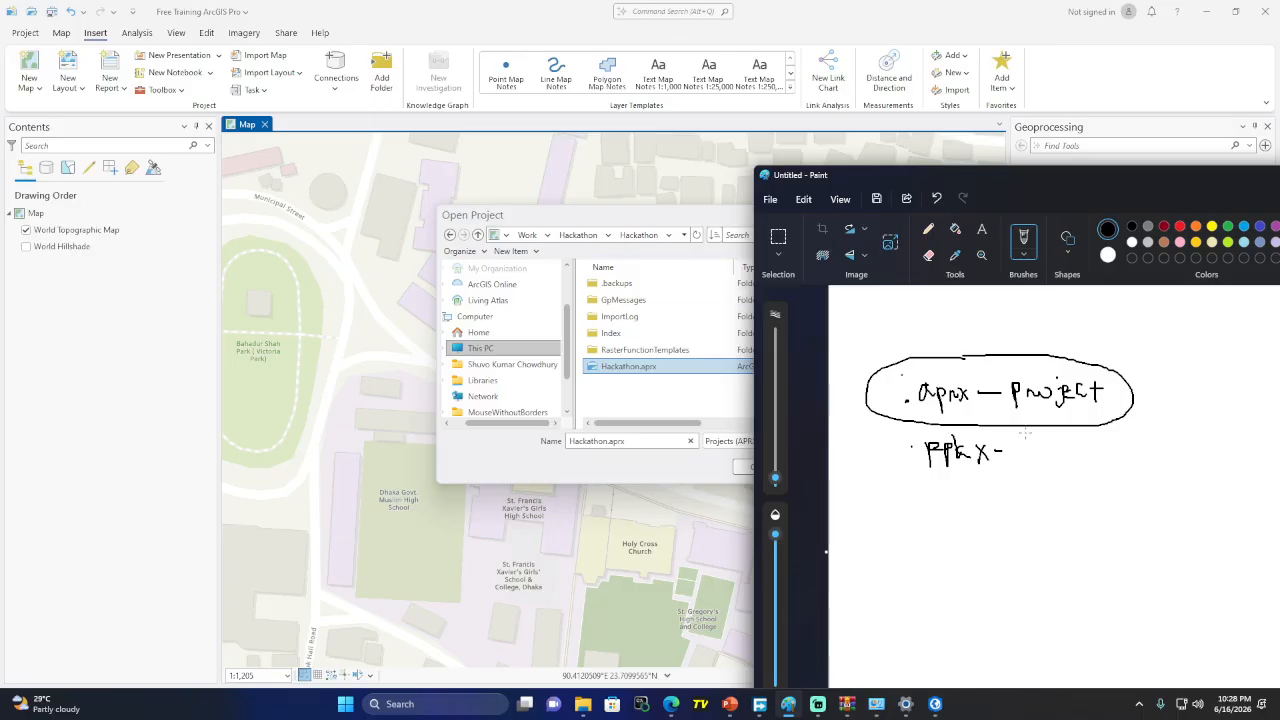
Circle '.ppkx' and write 'Sharing Format of Project' beside it
{"action": "mouse_move", "coordinate": [963, 434]}
{"action": "left_mouse_down"}
{"action": "mouse_move", "coordinate": [910, 432]}
{"action": "mouse_move", "coordinate": [965, 495]}
{"action": "mouse_move", "coordinate": [1130, 470]}
{"action": "mouse_move", "coordinate": [1096, 435]}
{"action": "mouse_move", "coordinate": [958, 428]}
{"action": "left_mouse_up"}
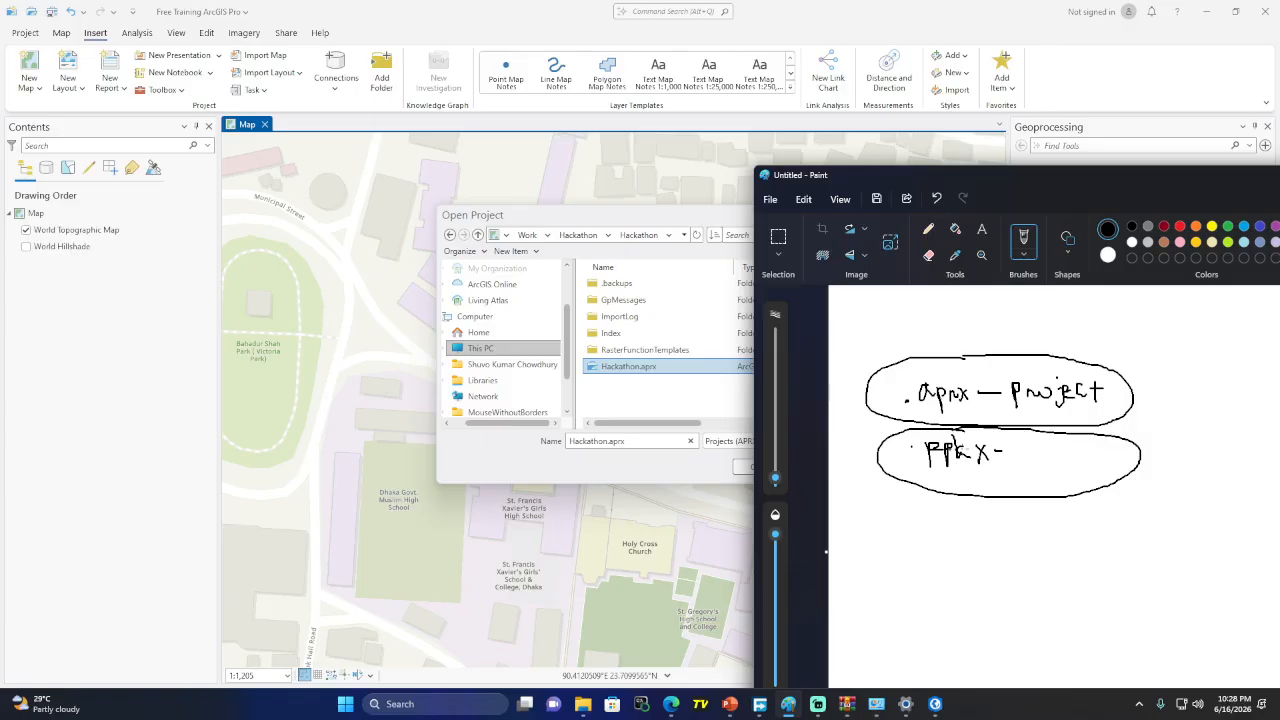
{"action": "mouse_move", "coordinate": [1034, 436]}
{"action": "left_mouse_down"}
{"action": "mouse_move", "coordinate": [1021, 456]}
{"action": "mouse_move", "coordinate": [1114, 446]}
{"action": "mouse_move", "coordinate": [1118, 472]}
{"action": "mouse_move", "coordinate": [1132, 458]}
{"action": "left_mouse_up"}
{"action": "mouse_move", "coordinate": [1030, 481]}
{"action": "left_mouse_down"}
{"action": "mouse_move", "coordinate": [1130, 502]}
{"action": "mouse_move", "coordinate": [1149, 465]}
{"action": "mouse_move", "coordinate": [1163, 479]}
{"action": "left_mouse_up"}
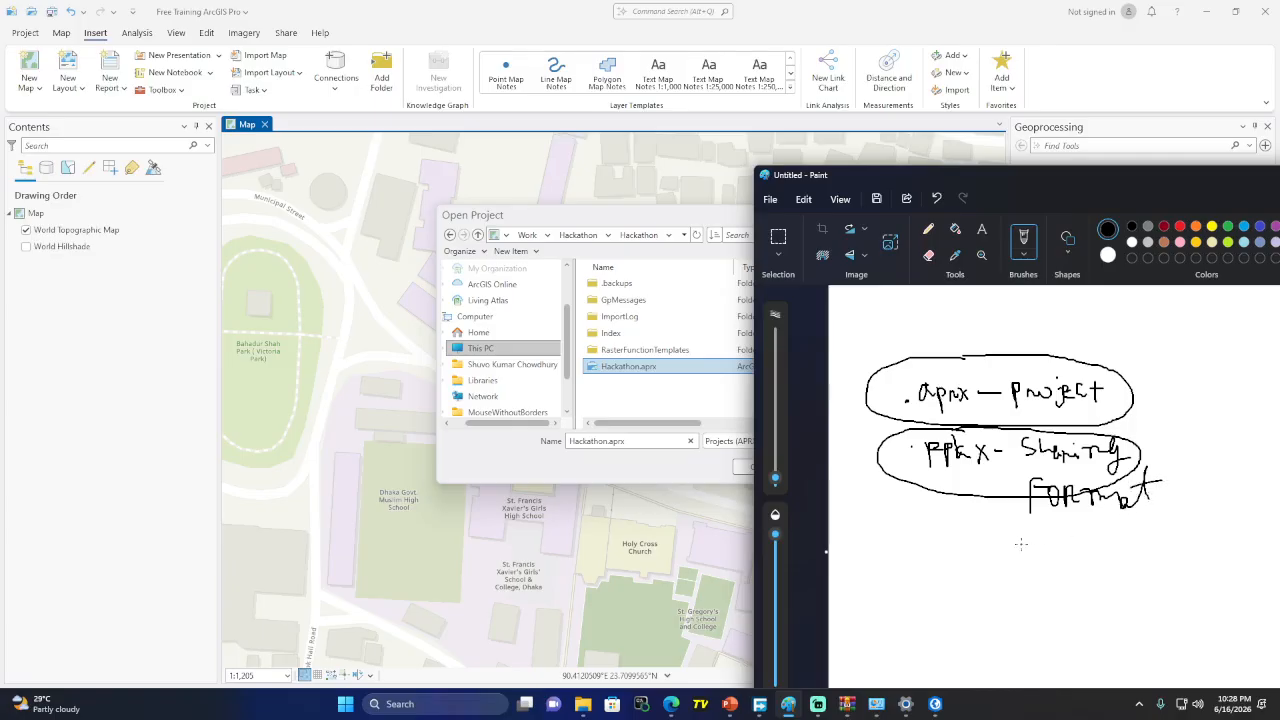
{"action": "mouse_move", "coordinate": [1026, 546]}
{"action": "left_mouse_down"}
{"action": "mouse_move", "coordinate": [1026, 526]}
{"action": "mouse_move", "coordinate": [1064, 545]}
{"action": "left_mouse_up"}
{"action": "left_click_drag", "start_coordinate": [1064, 517], "coordinate": [1167, 553]}
{"action": "left_click_drag", "start_coordinate": [1158, 535], "coordinate": [1178, 534]}
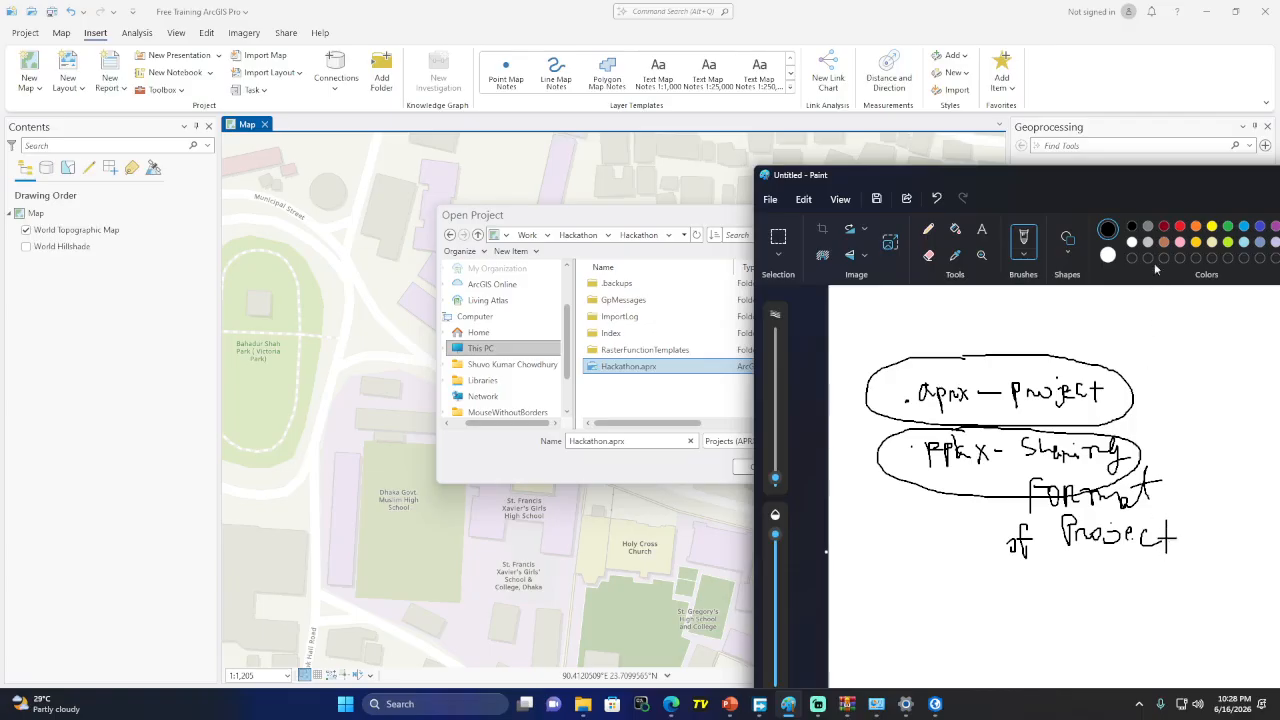
Shift Paint left, touch up the ppkx letters, and minimize Paint
{"action": "left_click_drag", "start_coordinate": [1134, 185], "coordinate": [964, 203]}
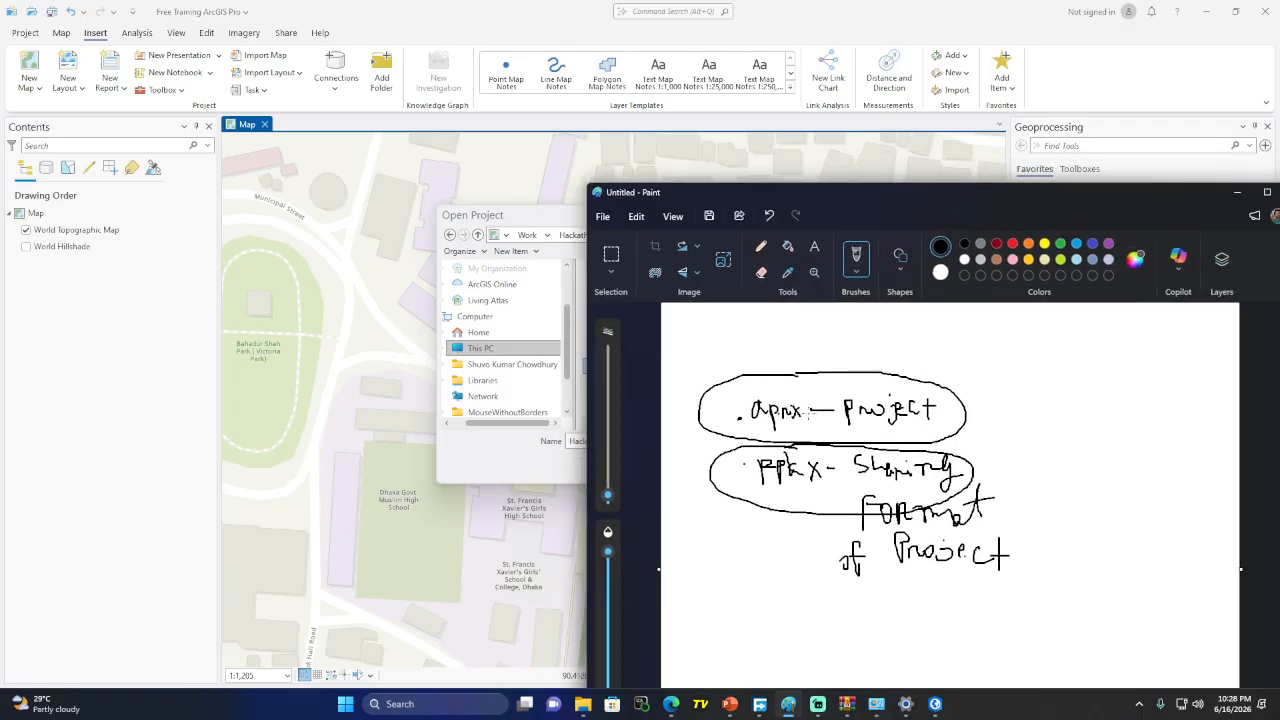
{"action": "left_click_drag", "start_coordinate": [763, 458], "coordinate": [778, 464]}
{"action": "left_click", "coordinate": [1237, 192]}
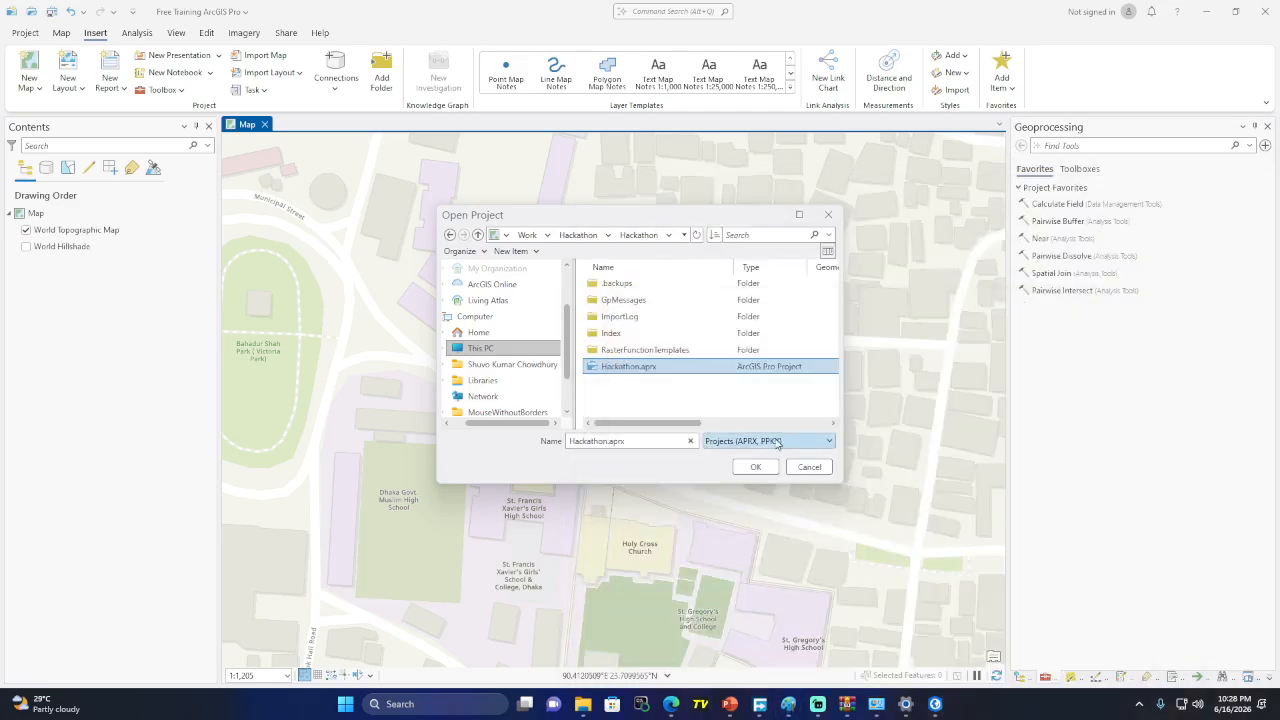
Cancel the Open Project dialog, back out of the Project page, and save the Free Training project
{"action": "left_click", "coordinate": [829, 216]}
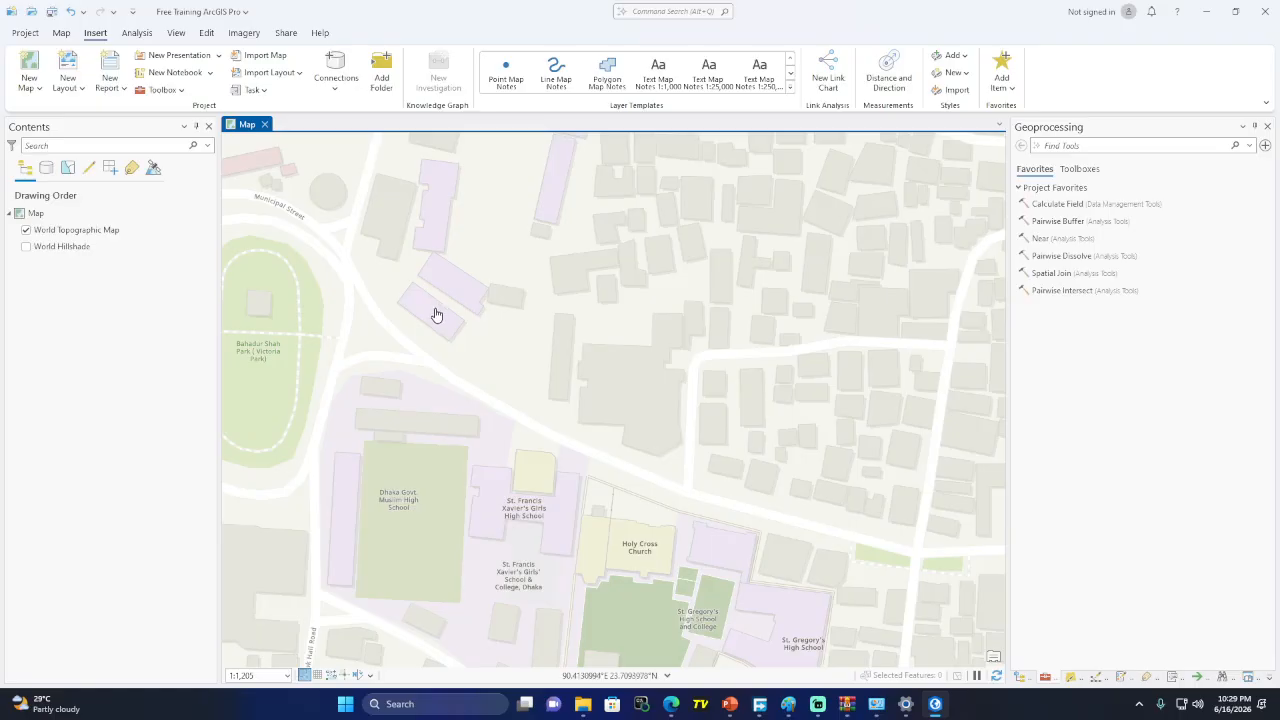
{"action": "left_click", "coordinate": [22, 34]}
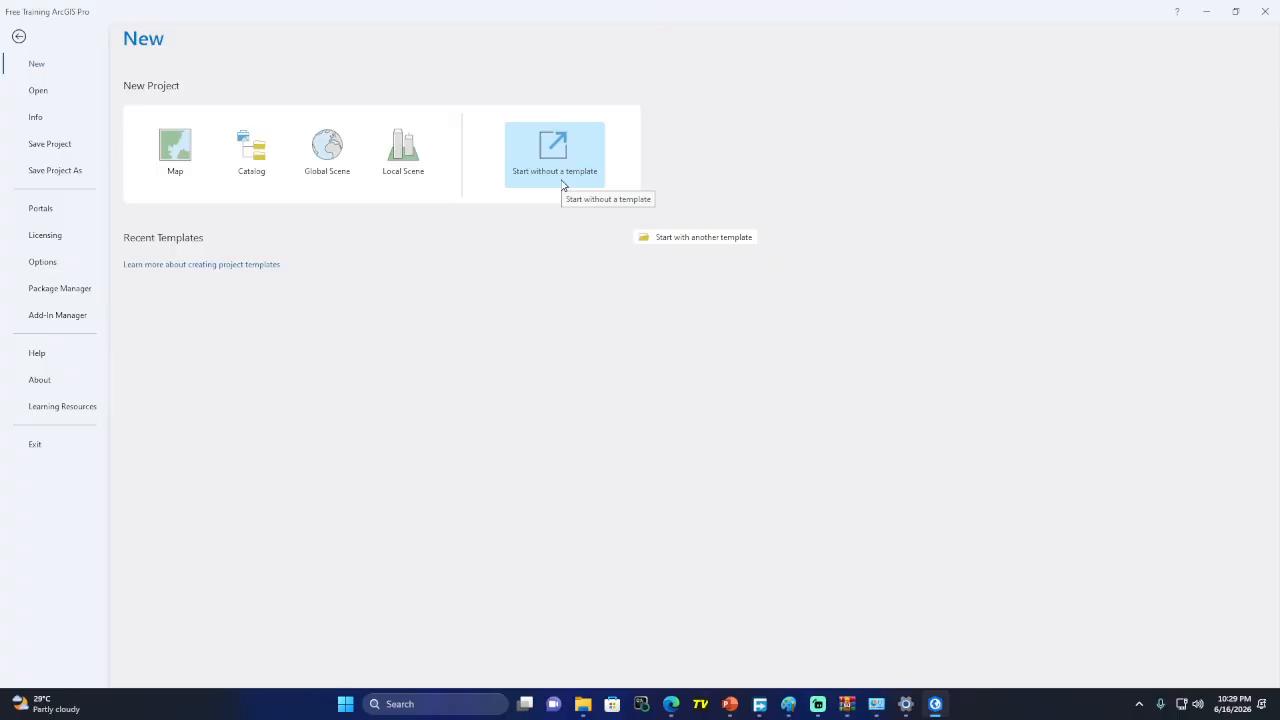
{"action": "left_click", "coordinate": [19, 37]}
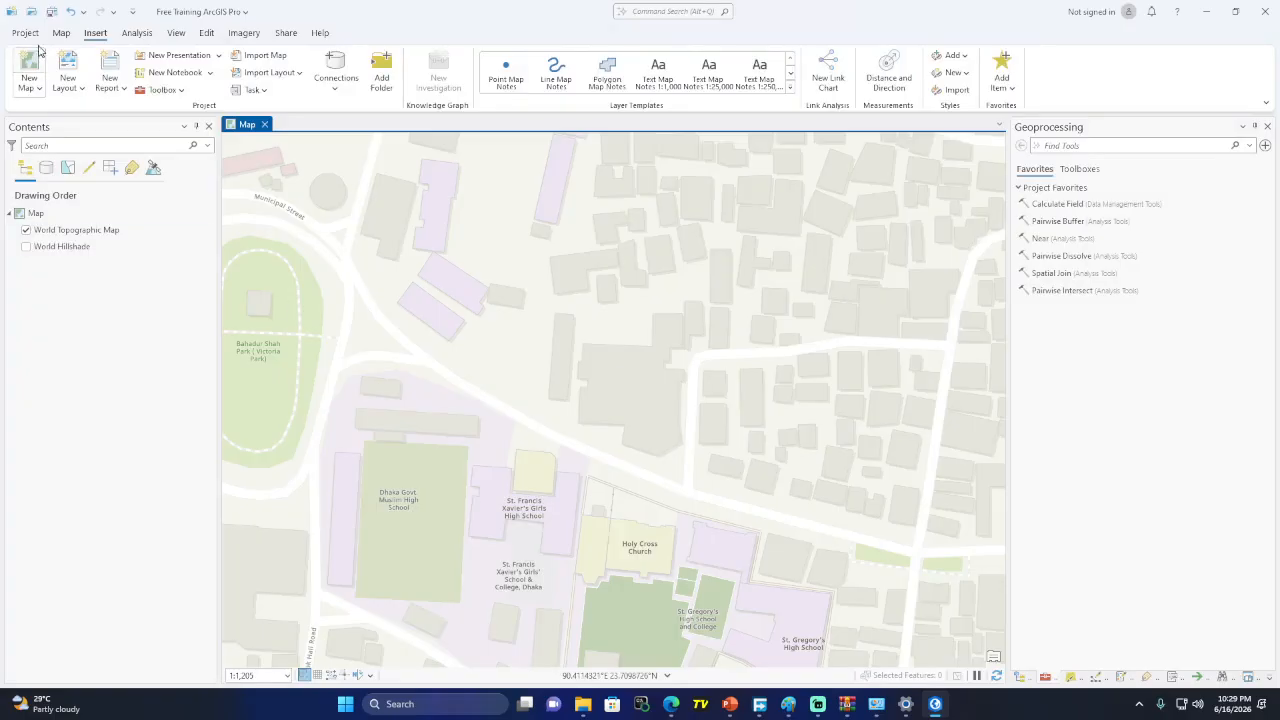
{"action": "left_click", "coordinate": [52, 15]}
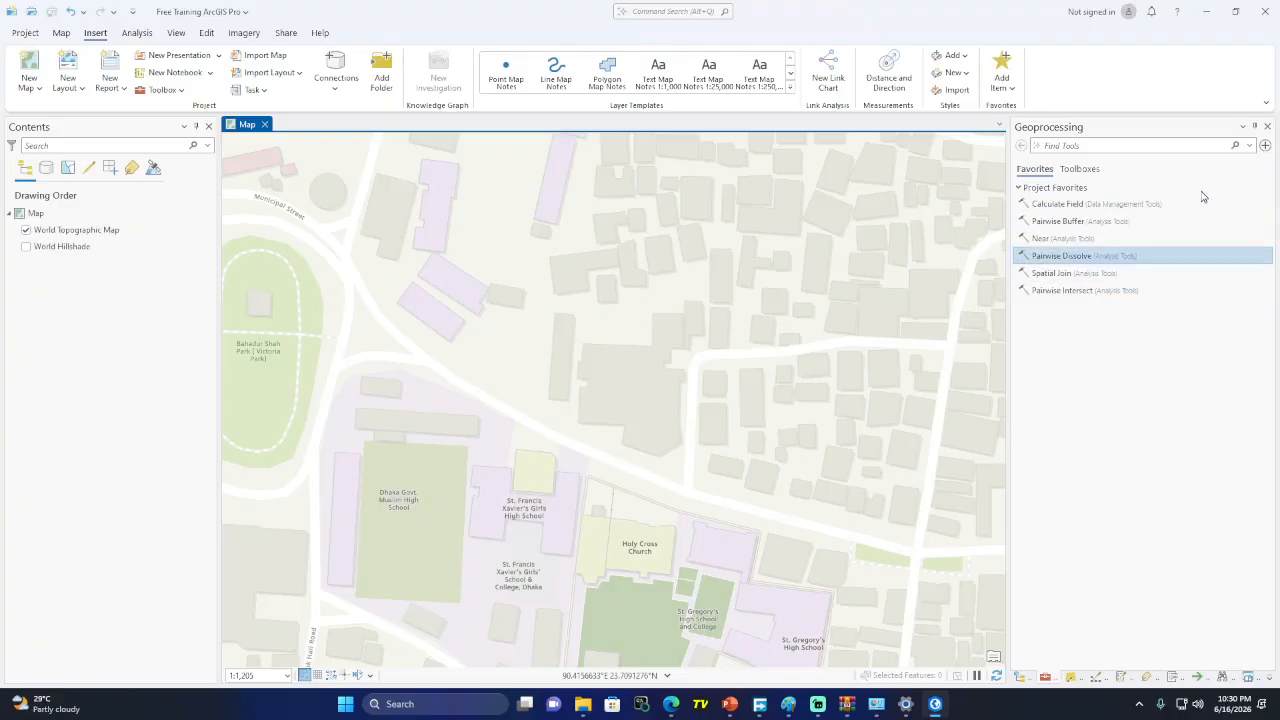
Browse the Geoprocessing System toolboxes, expanding Oriented Imagery Tools and selecting GeoAI Tools
{"action": "left_click", "coordinate": [1089, 174]}
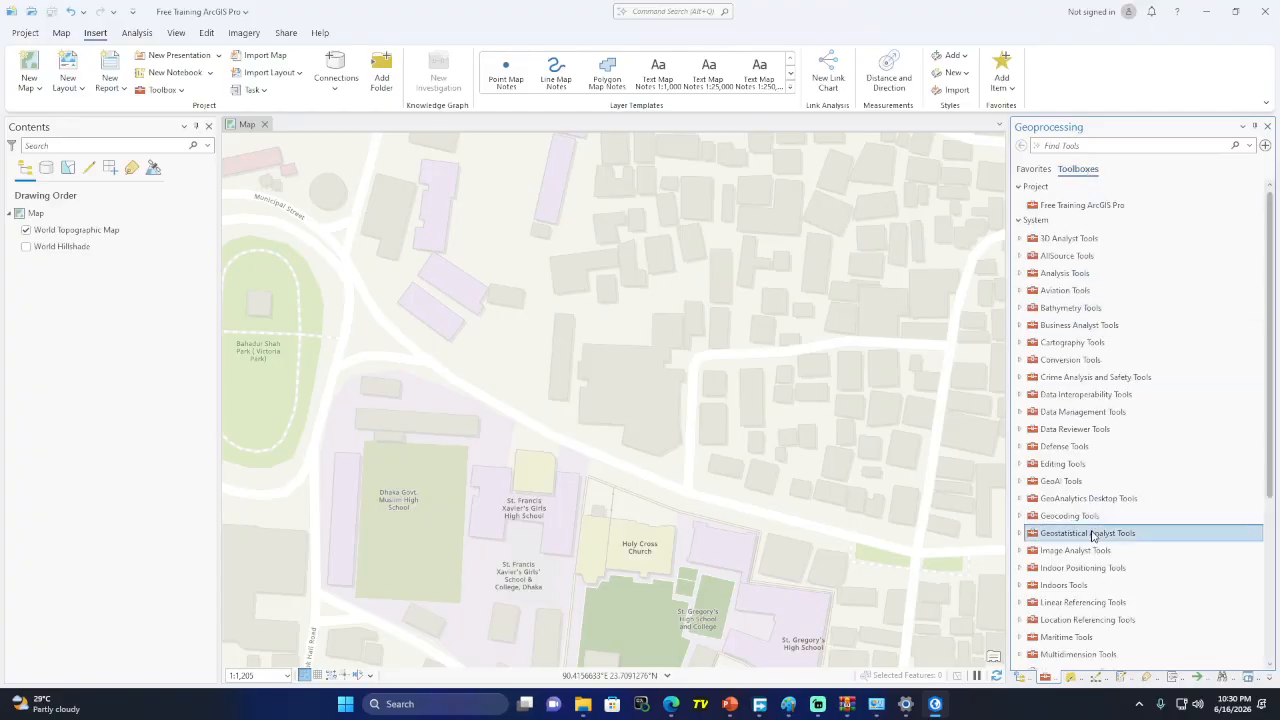
{"action": "scroll", "coordinate": [1092, 537], "scroll_direction": "down", "scroll_amount": 3}
{"action": "left_click", "coordinate": [1020, 546]}
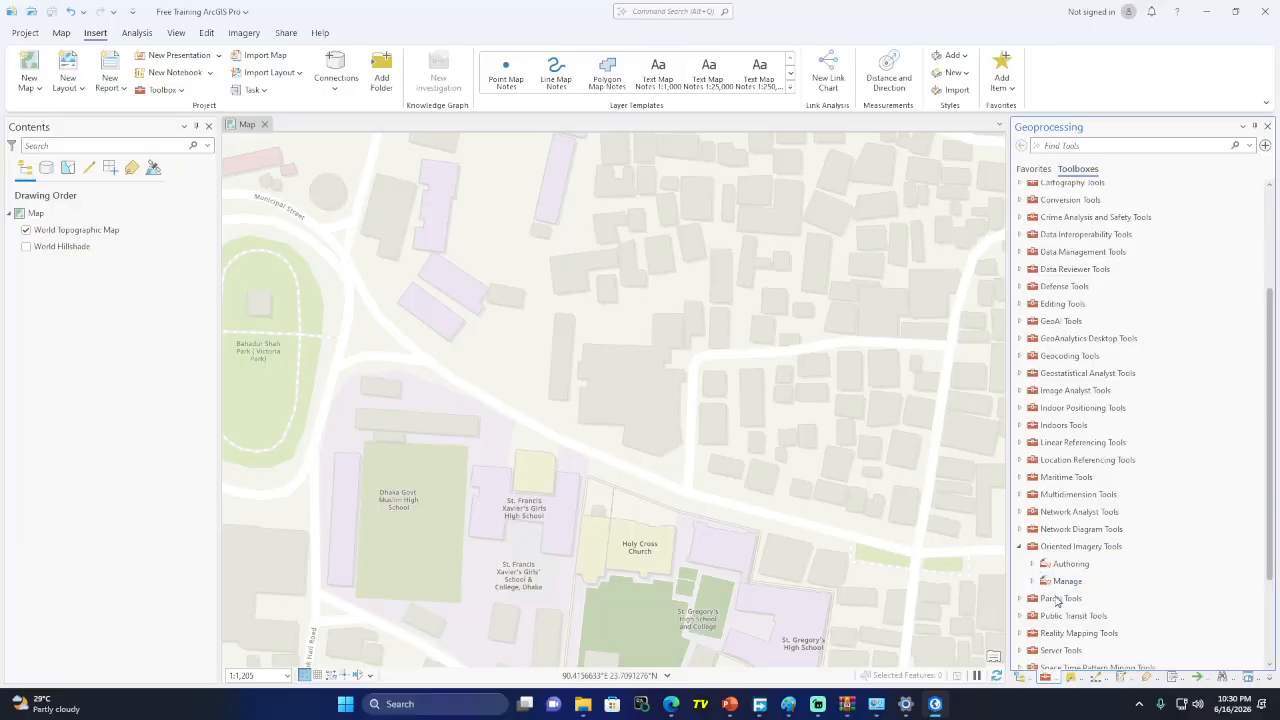
{"action": "left_click", "coordinate": [1020, 548]}
{"action": "left_click", "coordinate": [1052, 321]}
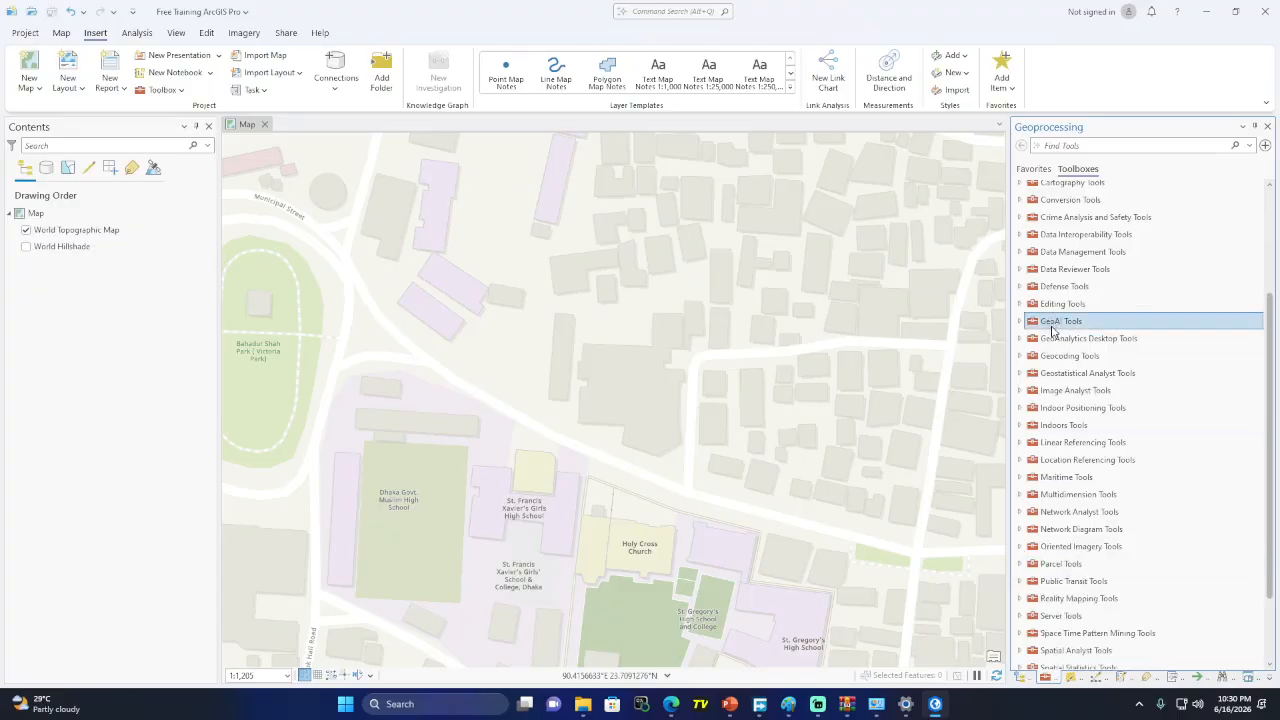
Dismiss the Command Search suggestions and bring the Google Meet call window forward
{"action": "left_click", "coordinate": [656, 11]}
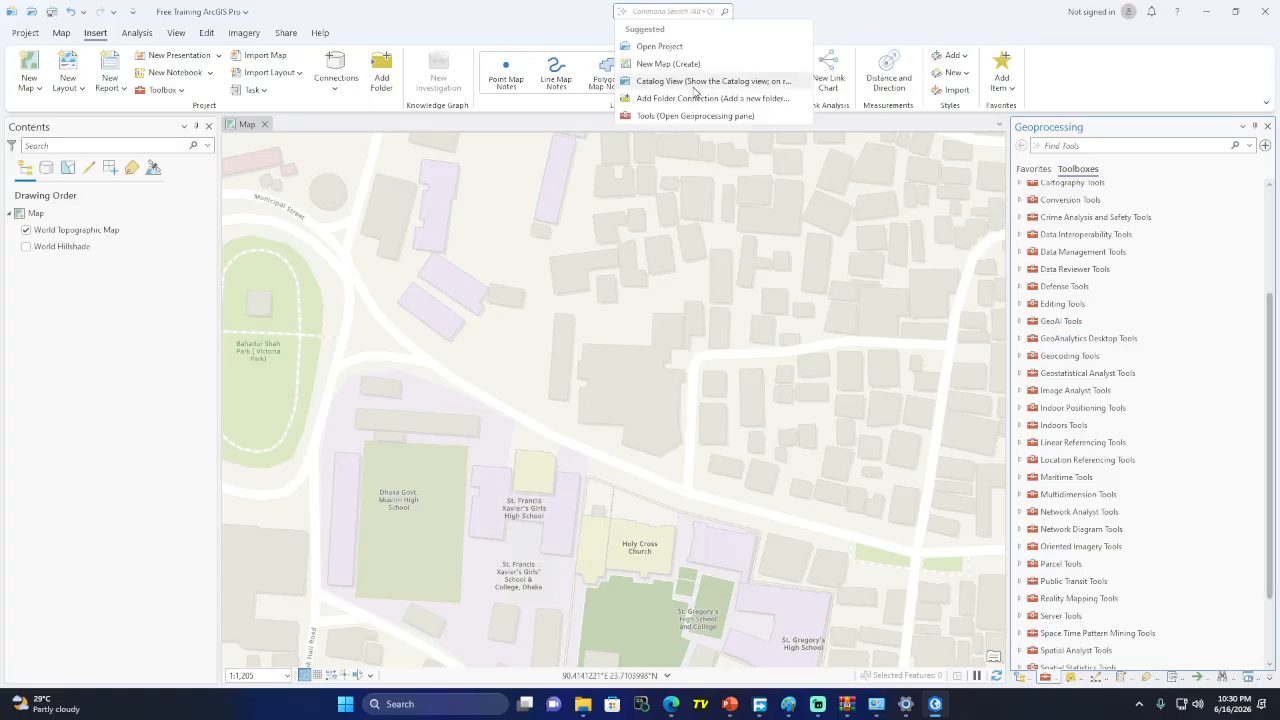
{"action": "left_click", "coordinate": [847, 22]}
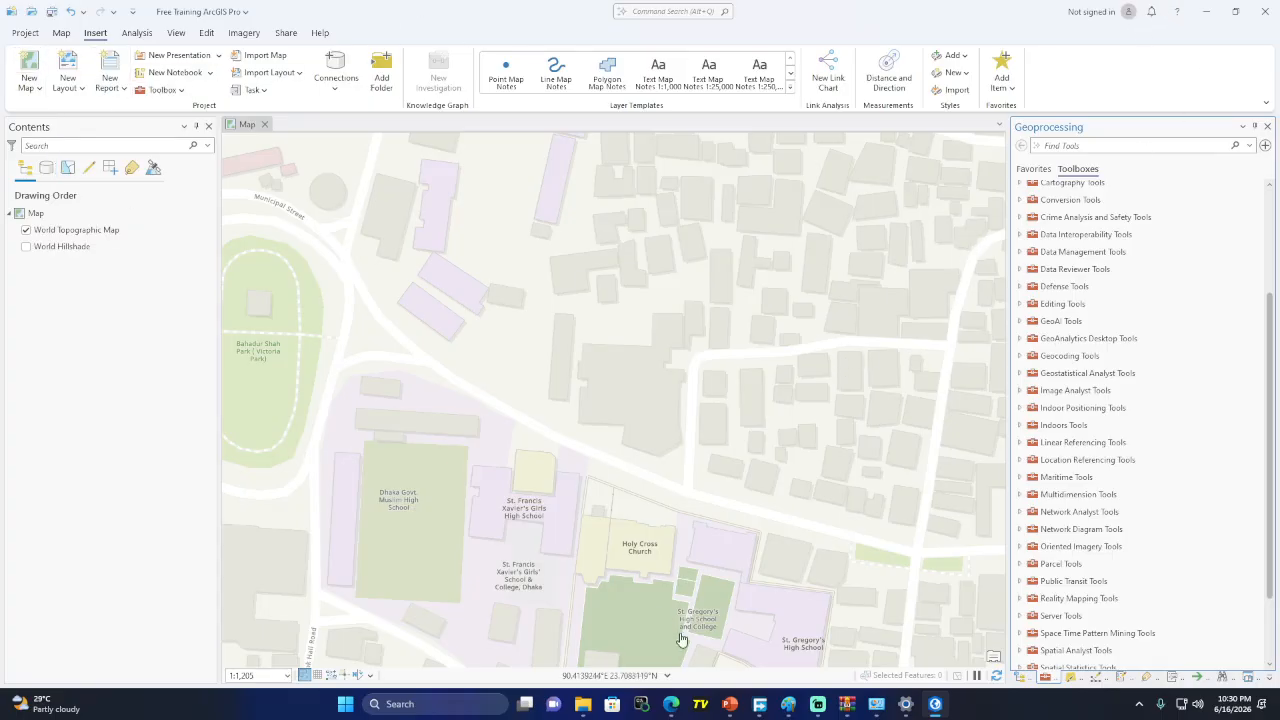
{"action": "mouse_move", "coordinate": [681, 710]}
{"action": "left_click", "coordinate": [618, 637]}
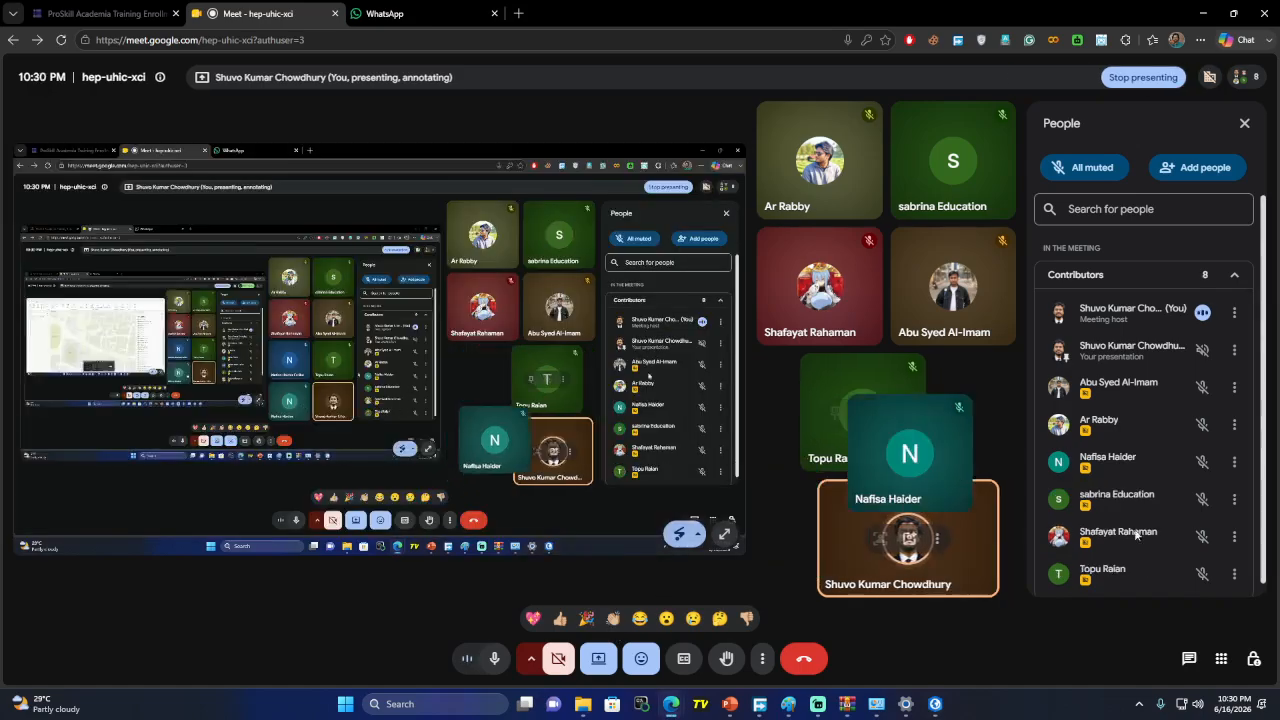
Glance at the Meet in-call messages, close that panel, and minimize the call window
{"action": "left_click", "coordinate": [1189, 659]}
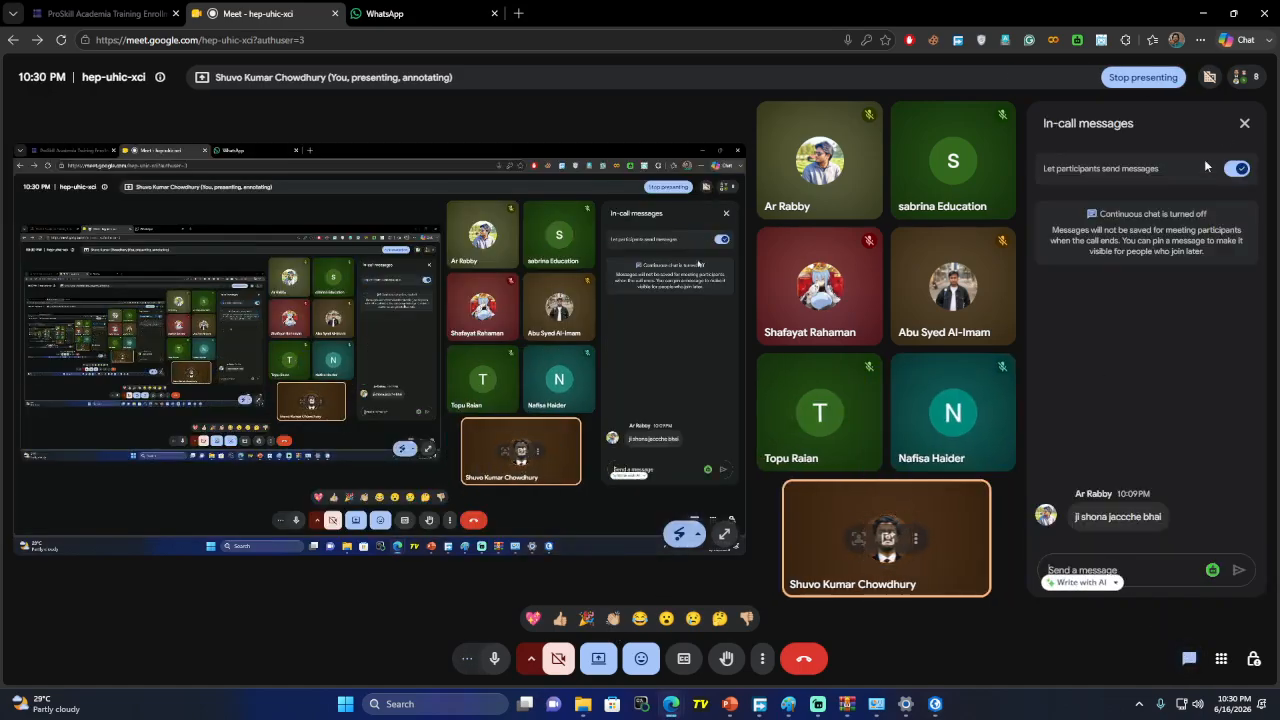
{"action": "left_click", "coordinate": [1243, 124]}
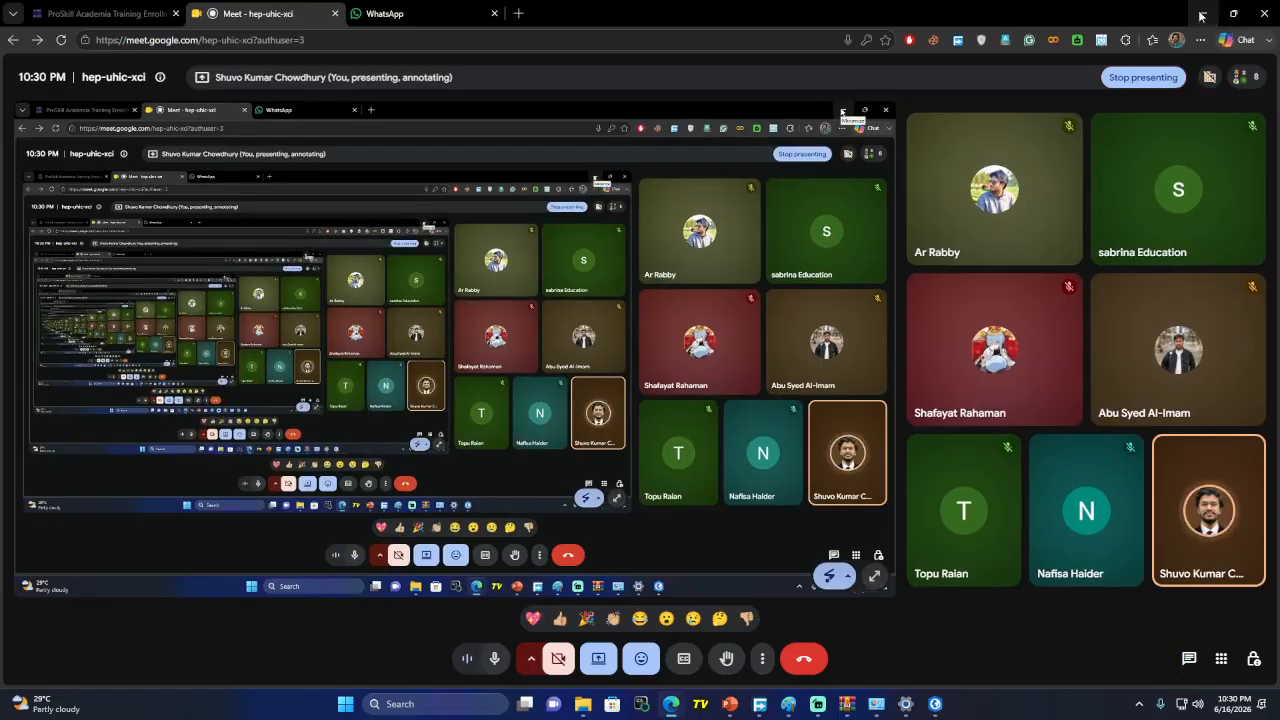
{"action": "left_click", "coordinate": [1201, 14]}
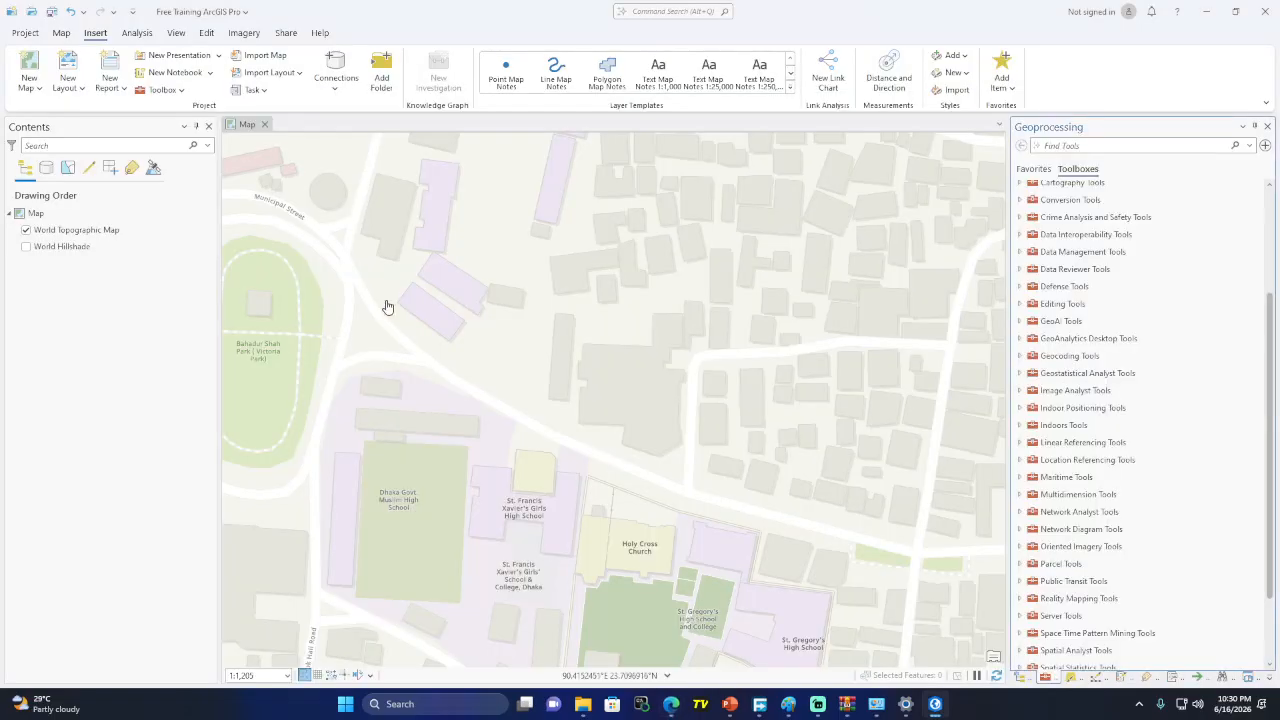
{"action": "left_click", "coordinate": [26, 34]}
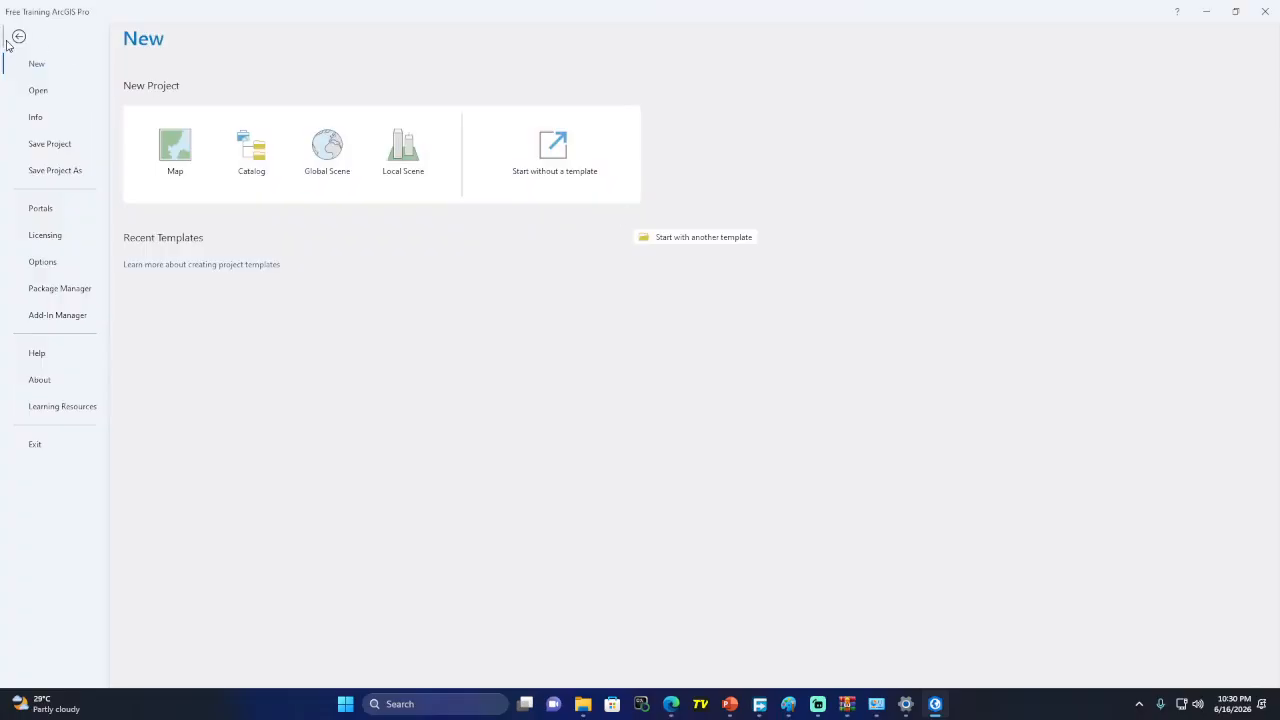
{"action": "left_click", "coordinate": [18, 39]}
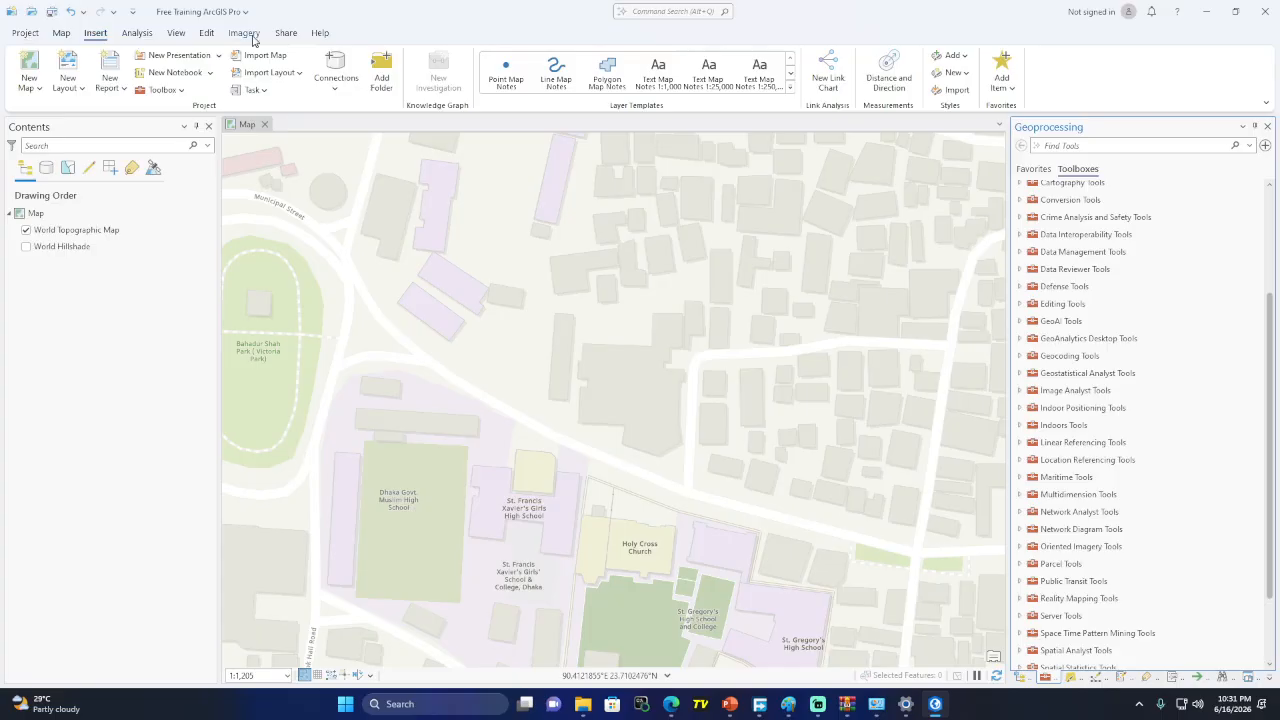
{"action": "left_click", "coordinate": [28, 35]}
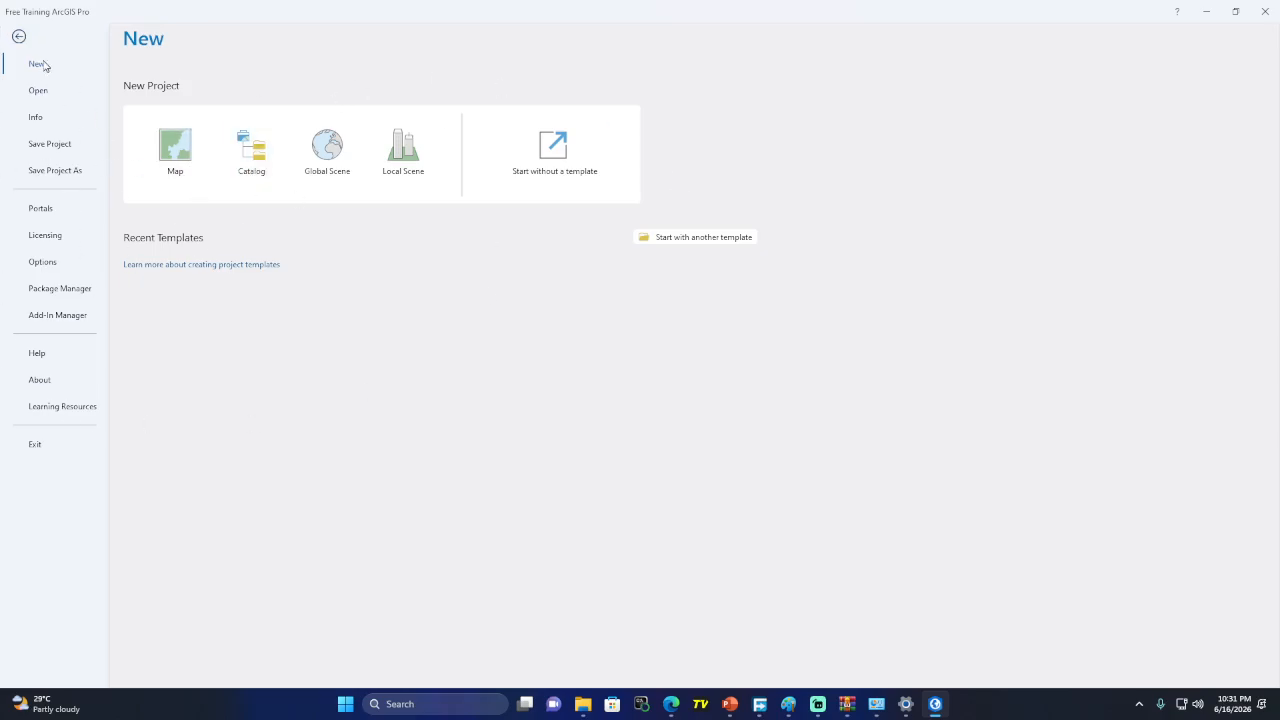
{"action": "left_click", "coordinate": [19, 36]}
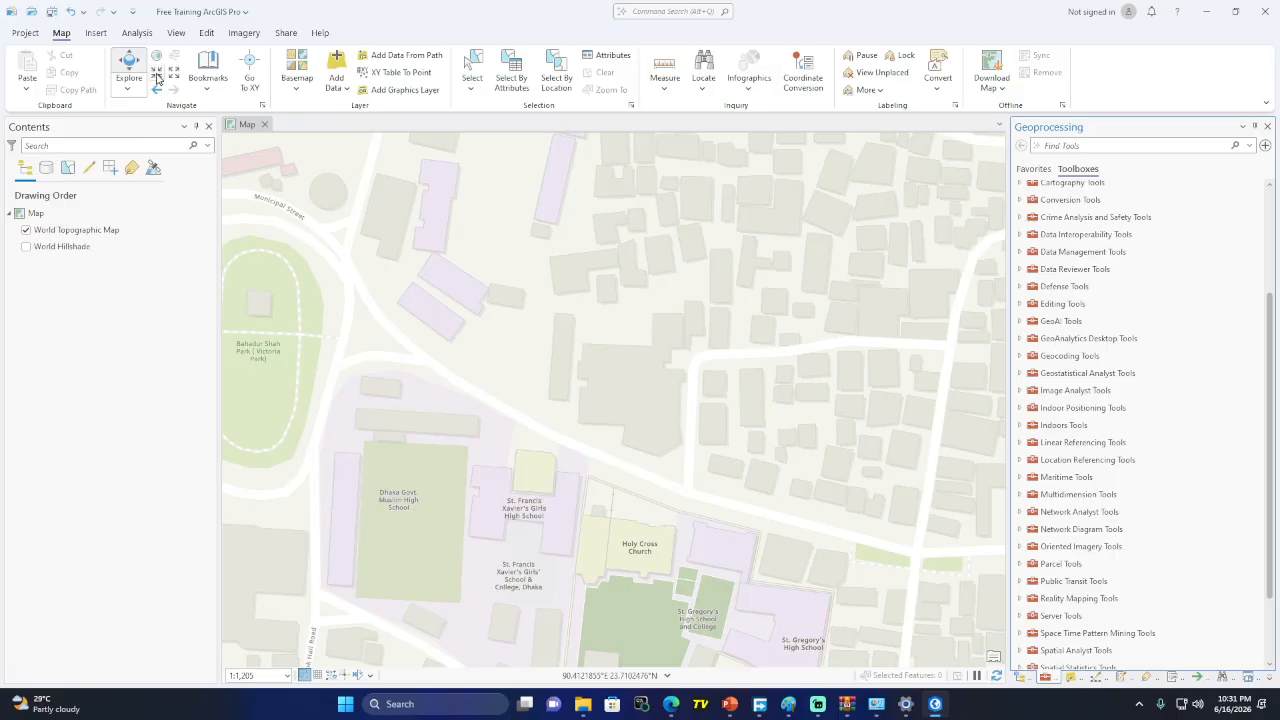
Zoom in and pan to centre a close-up of Bahadur Shah Park
{"action": "left_click", "coordinate": [158, 77]}
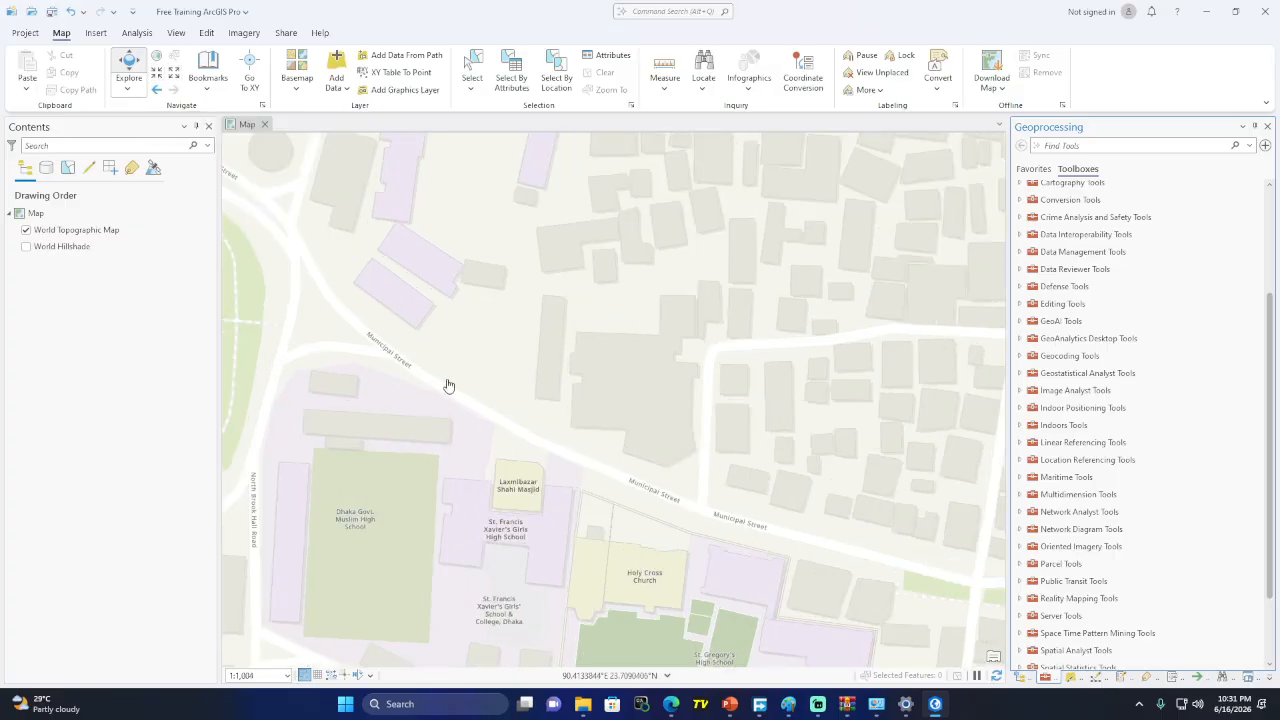
{"action": "left_click_drag", "start_coordinate": [475, 313], "coordinate": [509, 310]}
{"action": "left_click", "coordinate": [126, 90]}
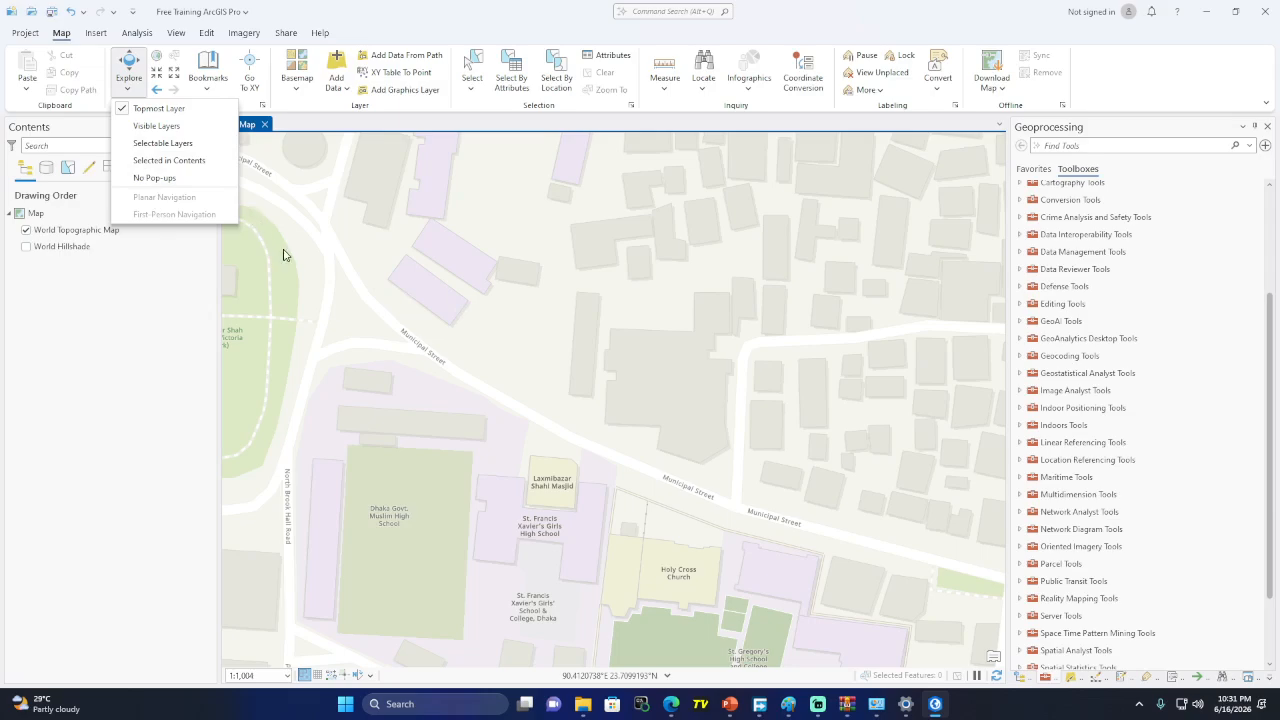
{"action": "left_click", "coordinate": [352, 3]}
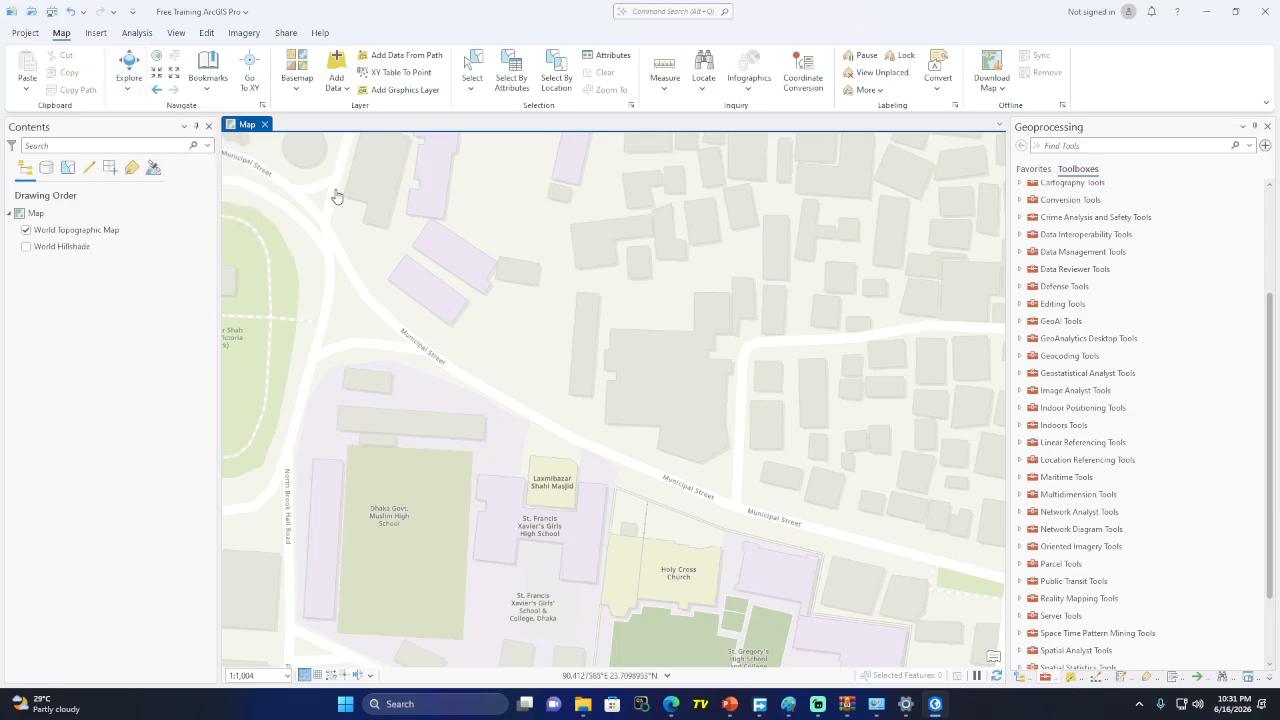
{"action": "left_click_drag", "start_coordinate": [500, 371], "coordinate": [817, 389]}
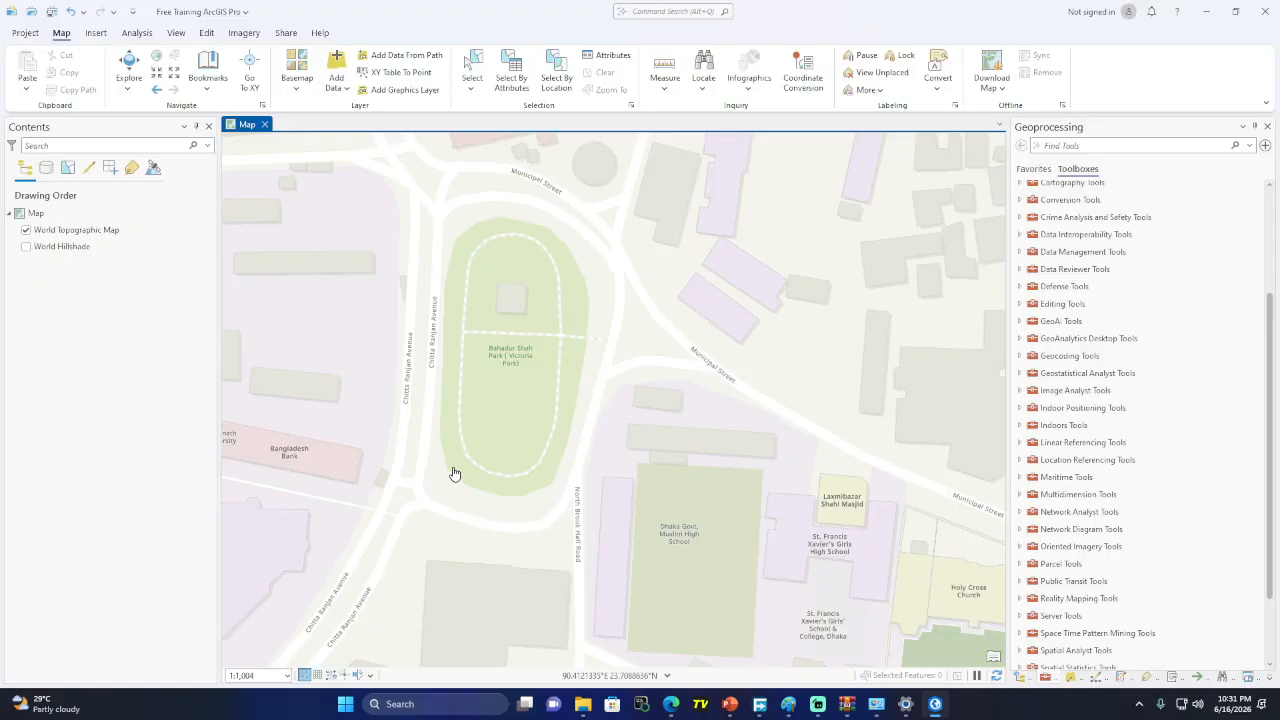
{"action": "left_click_drag", "start_coordinate": [866, 278], "coordinate": [612, 387]}
{"action": "left_click_drag", "start_coordinate": [443, 309], "coordinate": [686, 271]}
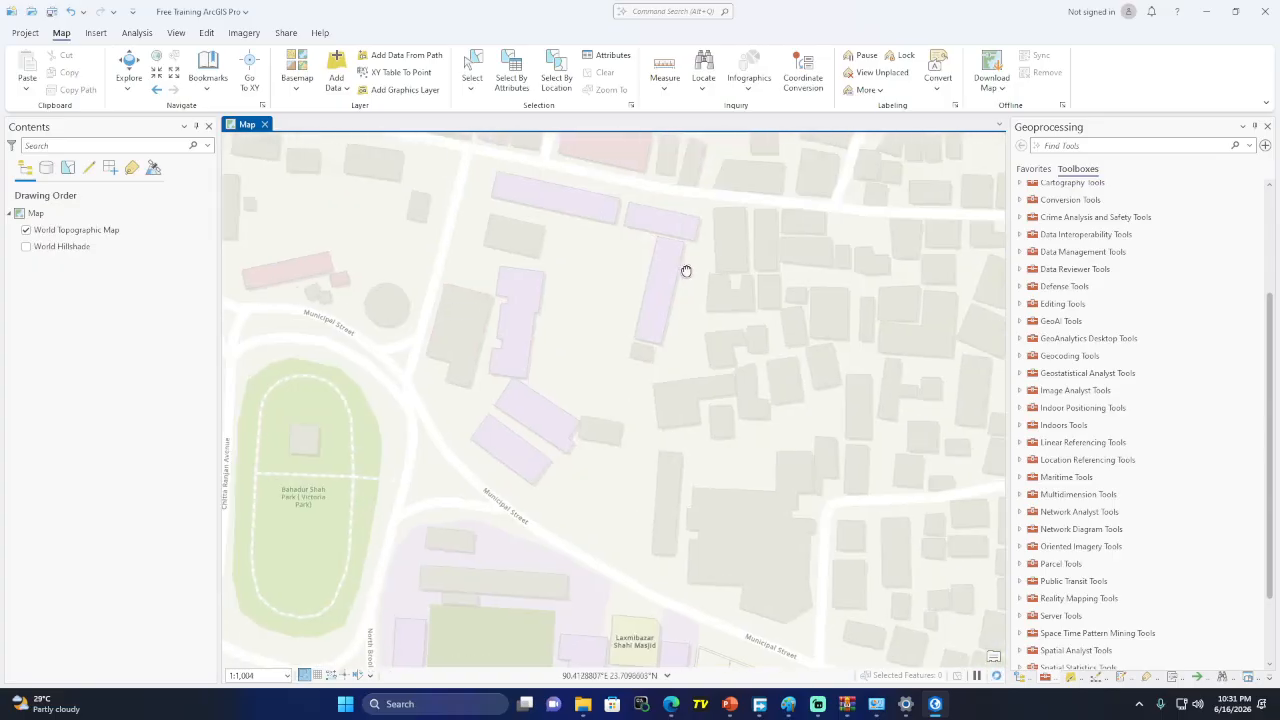
{"action": "scroll", "coordinate": [525, 541], "scroll_direction": "up", "scroll_amount": 3}
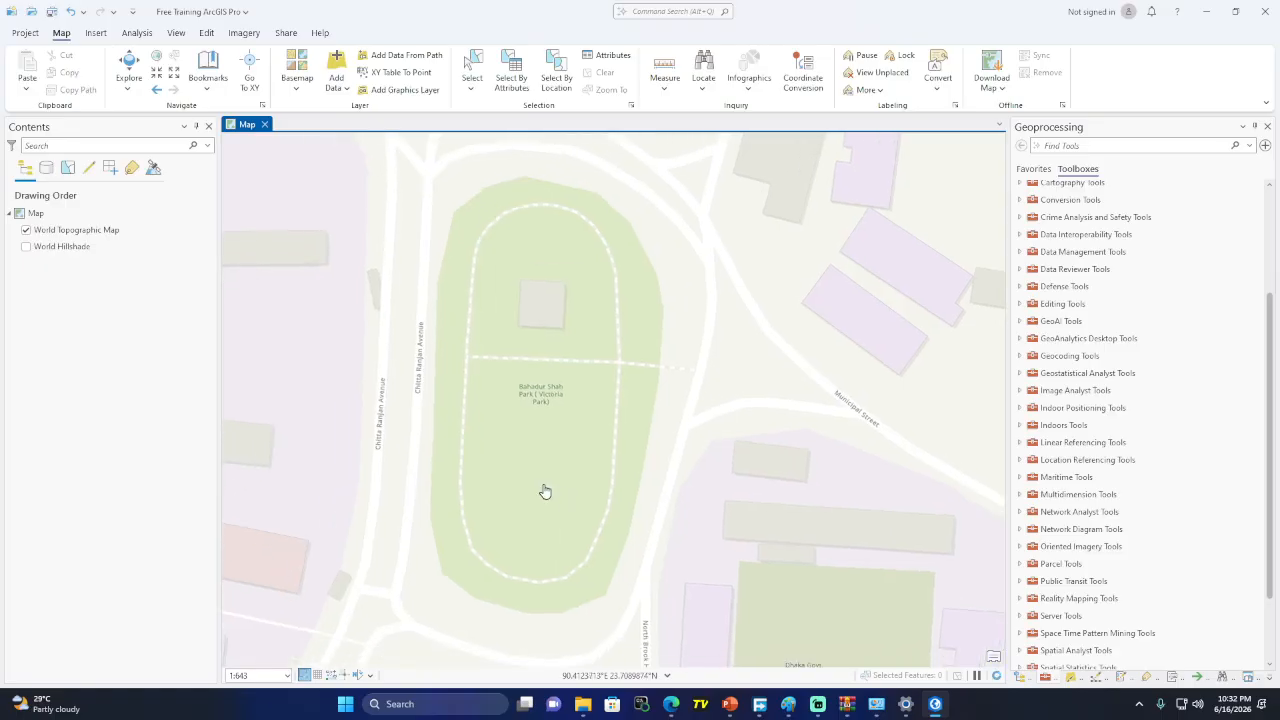
Save the current park view as Bookmark 1
{"action": "left_click", "coordinate": [210, 88]}
{"action": "left_click", "coordinate": [237, 138]}
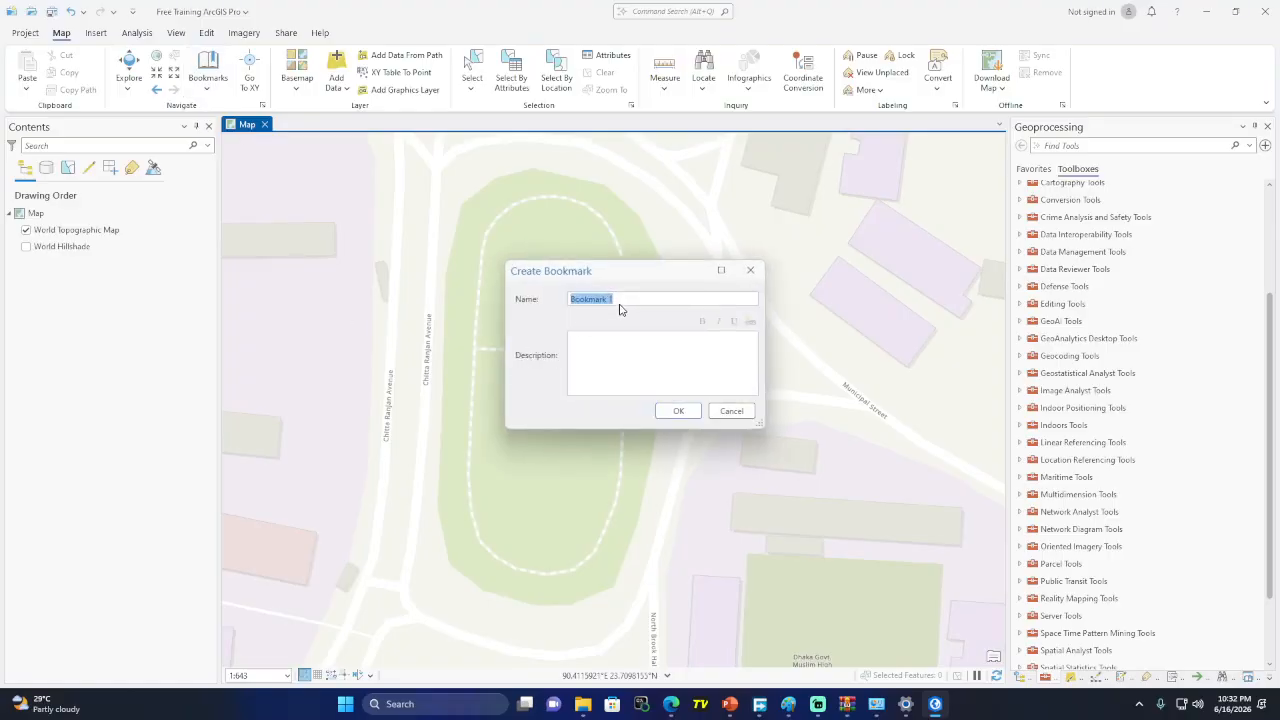
{"action": "left_click", "coordinate": [676, 410]}
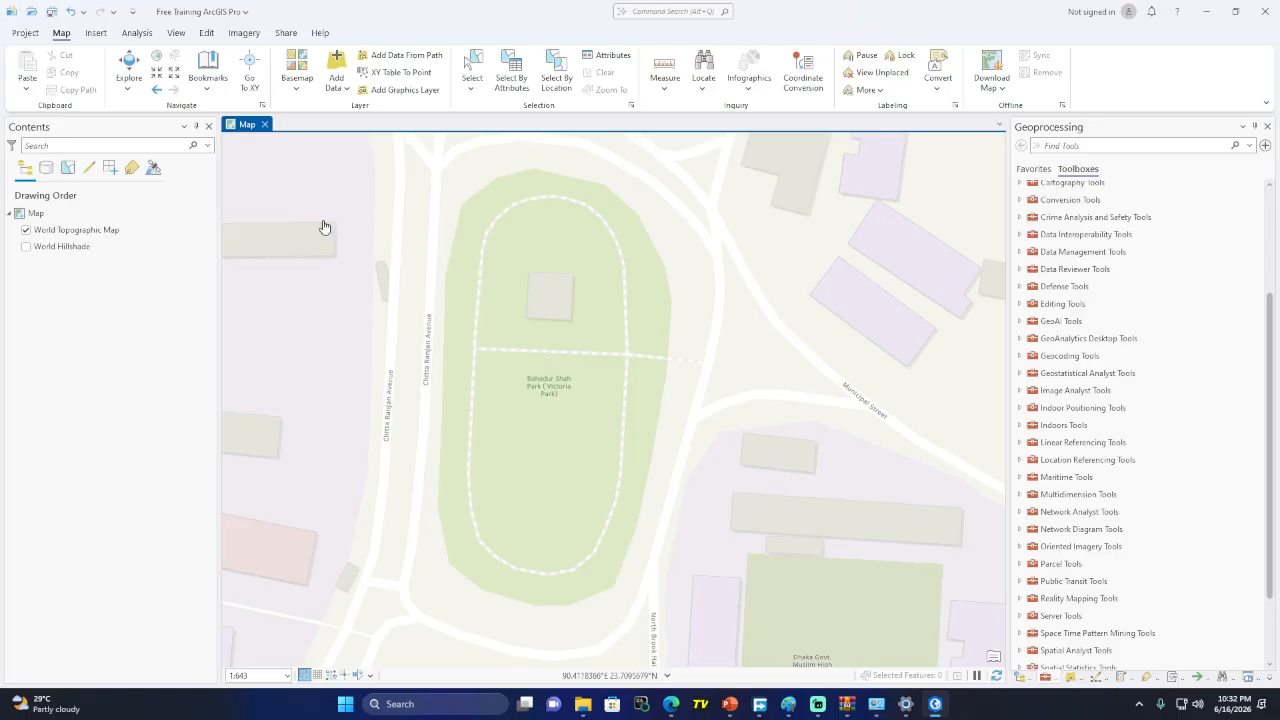
Zoom out and shift the map over to Dholai Khal lake
{"action": "scroll", "coordinate": [486, 419], "scroll_direction": "down", "scroll_amount": 8}
{"action": "left_click_drag", "start_coordinate": [702, 361], "coordinate": [320, 450]}
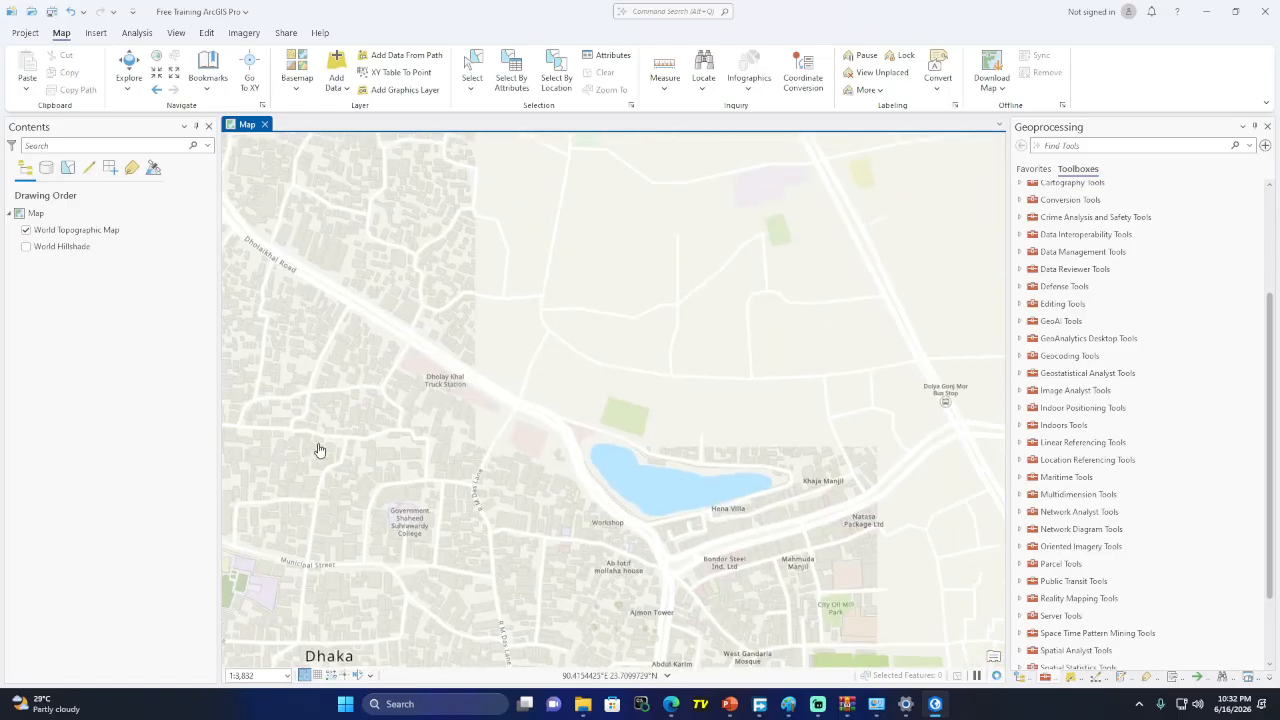
{"action": "scroll", "coordinate": [734, 503], "scroll_direction": "up", "scroll_amount": 4}
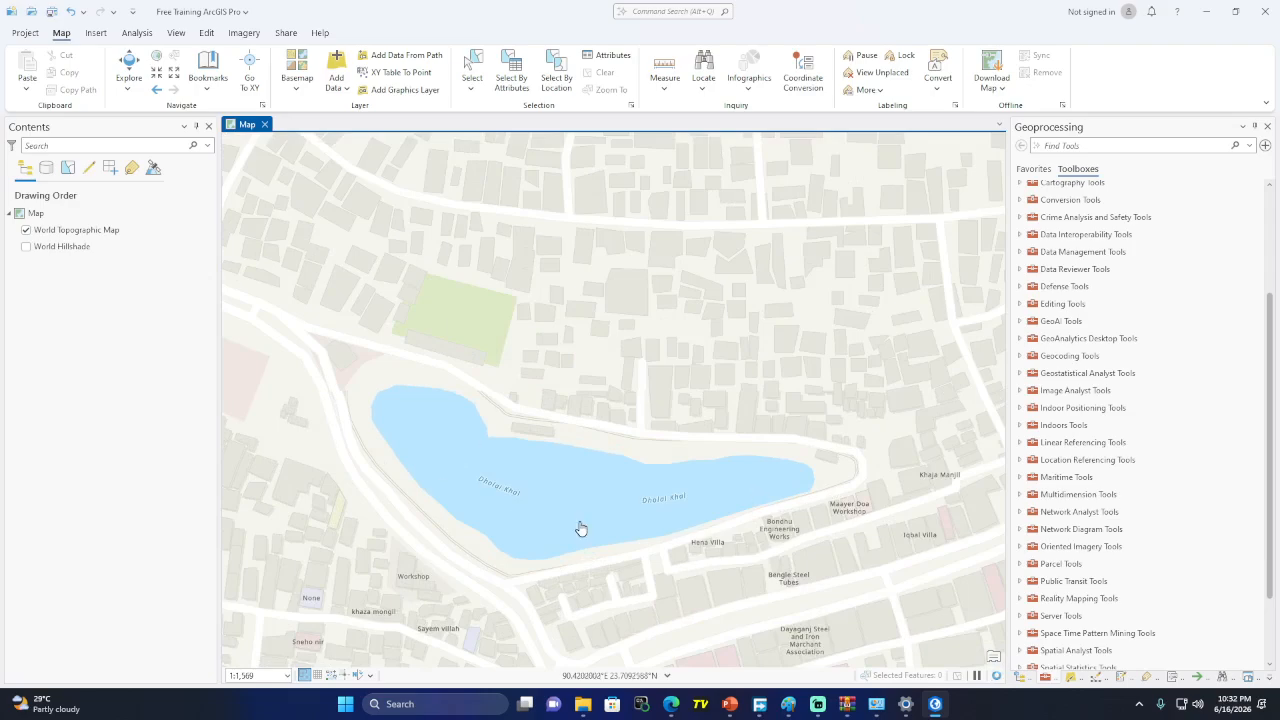
Jump back to the Bookmark 1 park view, then pan between the lake and Bahadur Shah Park
{"action": "left_click_drag", "start_coordinate": [580, 526], "coordinate": [643, 480]}
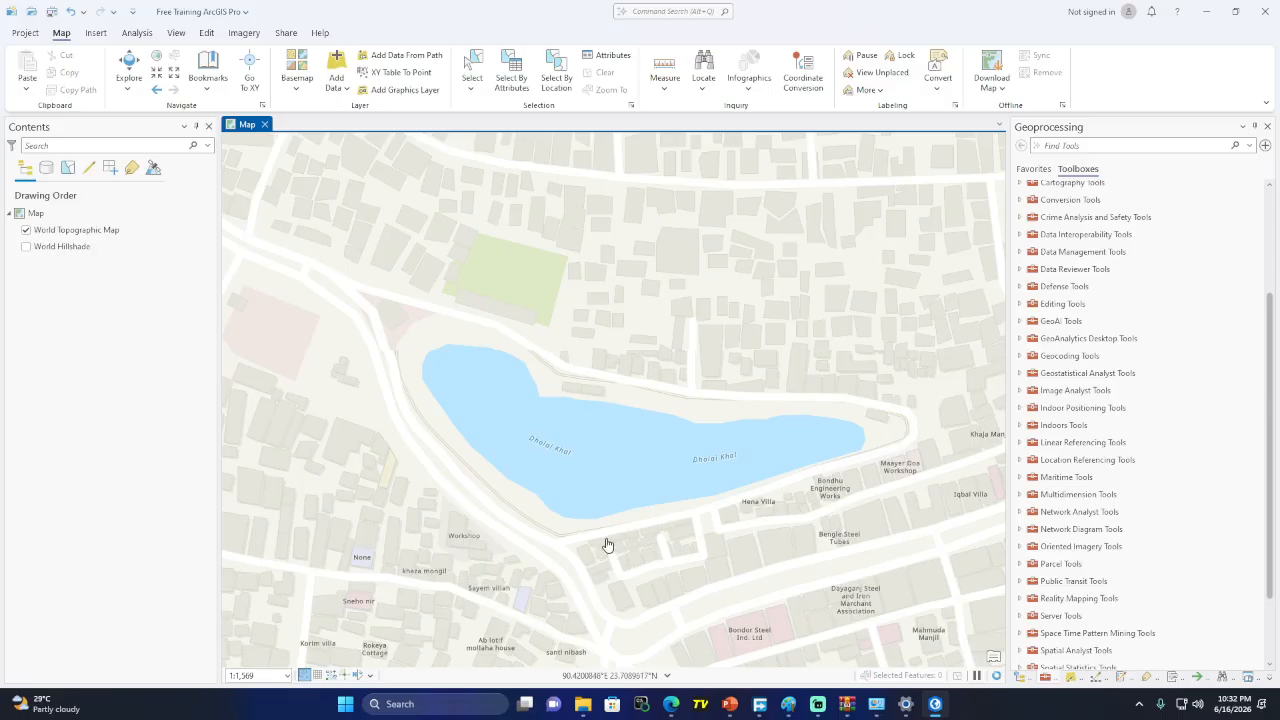
{"action": "left_click", "coordinate": [216, 94]}
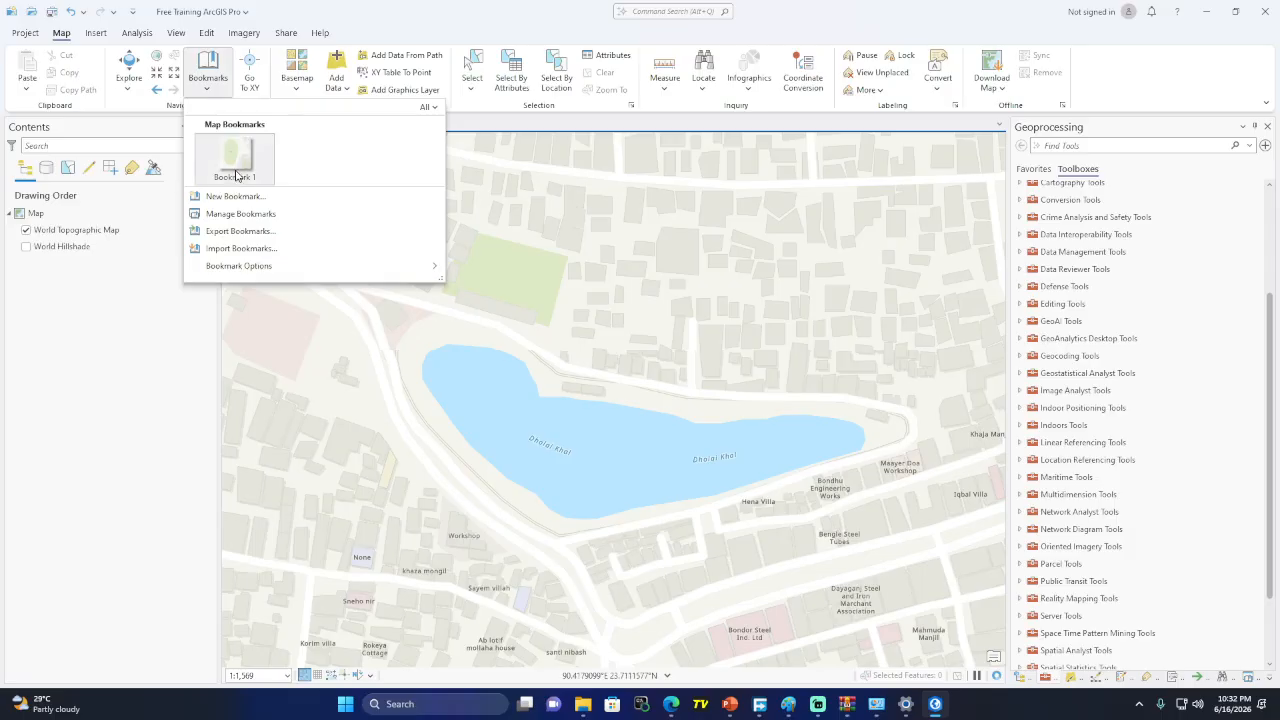
{"action": "left_click", "coordinate": [234, 160]}
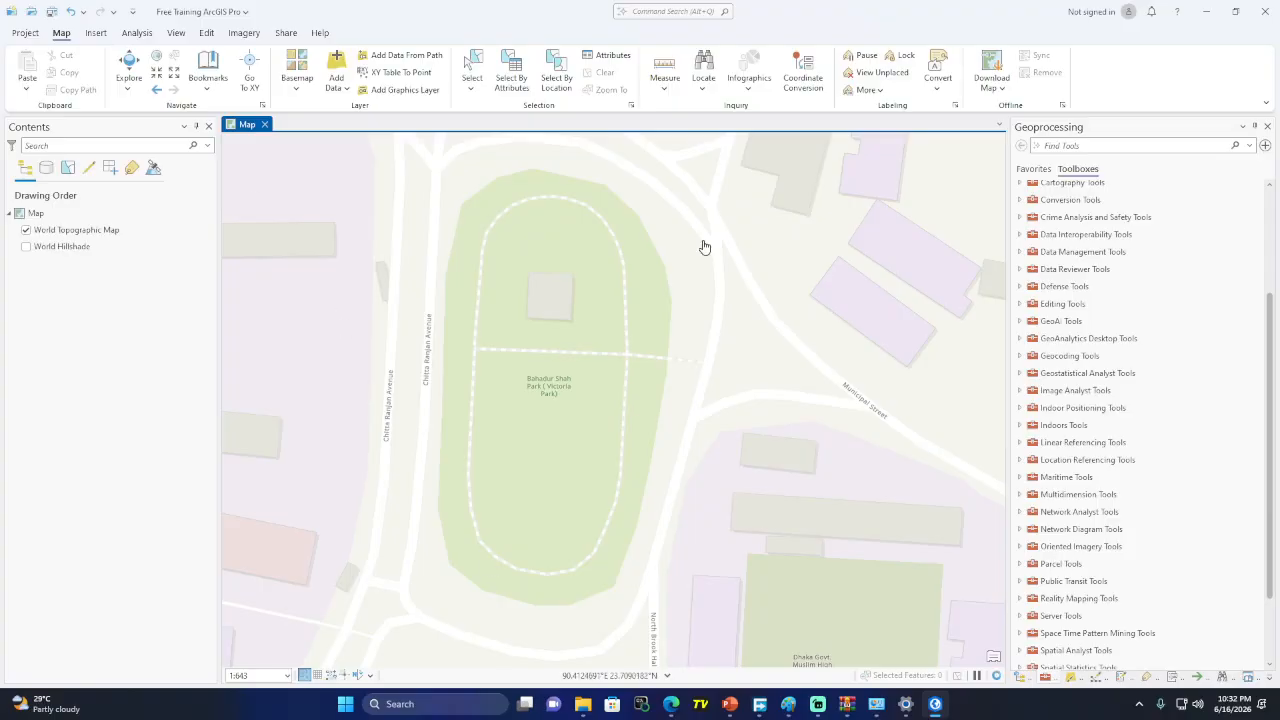
{"action": "scroll", "coordinate": [563, 409], "scroll_direction": "down", "scroll_amount": 3}
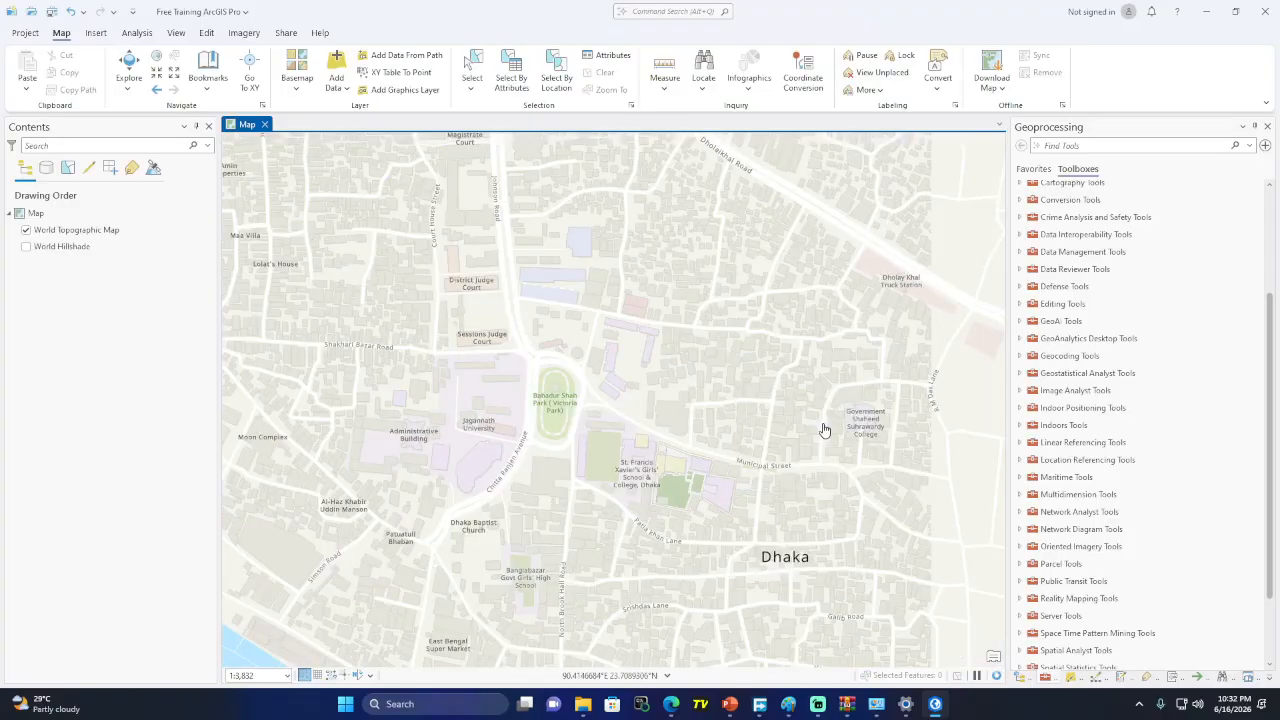
{"action": "left_click_drag", "start_coordinate": [609, 435], "coordinate": [478, 410]}
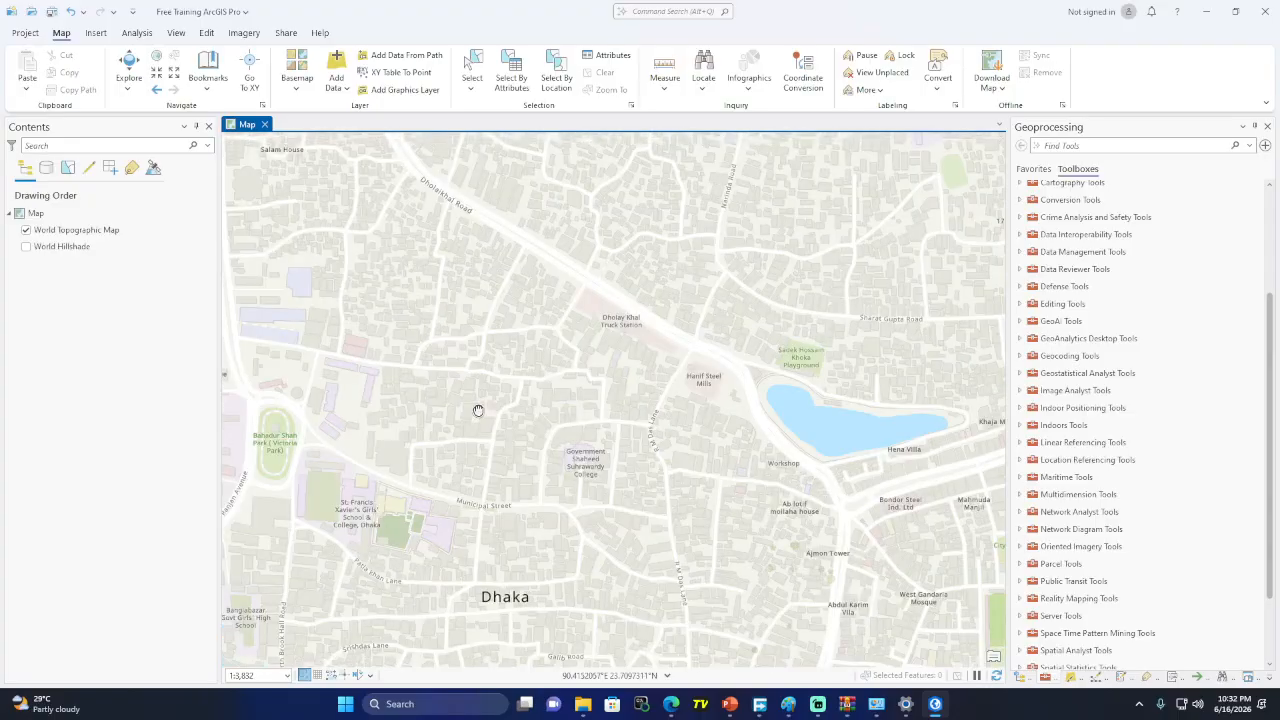
{"action": "scroll", "coordinate": [854, 438], "scroll_direction": "up", "scroll_amount": 1}
{"action": "scroll", "coordinate": [854, 438], "scroll_direction": "up", "scroll_amount": 1}
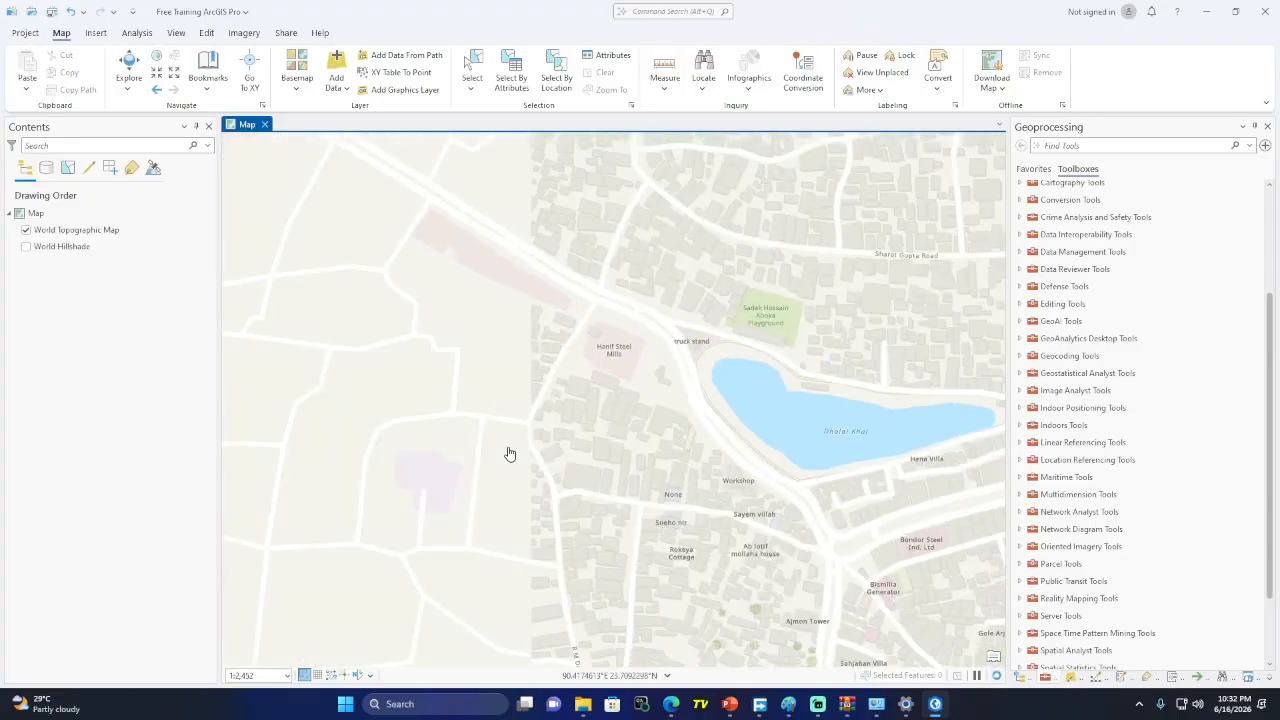
{"action": "left_click_drag", "start_coordinate": [510, 455], "coordinate": [947, 455]}
{"action": "scroll", "coordinate": [365, 454], "scroll_direction": "up", "scroll_amount": 3}
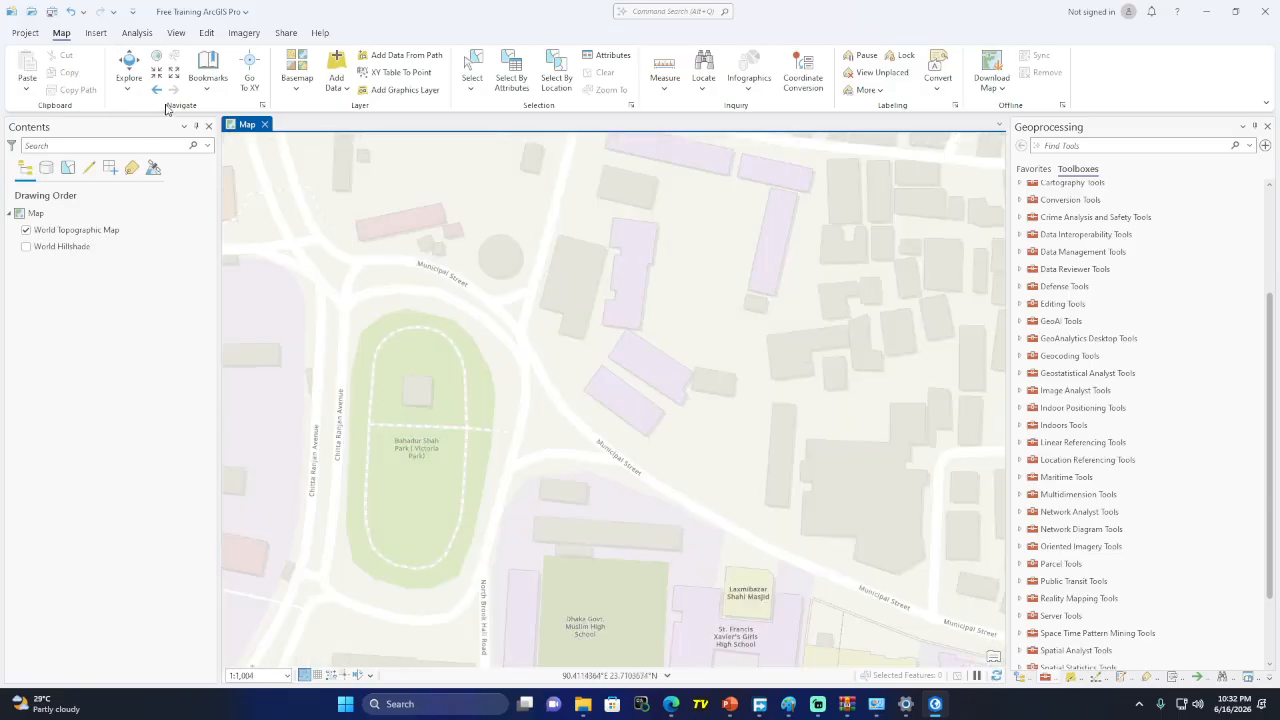
Delete Bookmark 1 and bring up the Go To XY longitude/latitude entry
{"action": "left_click", "coordinate": [212, 92]}
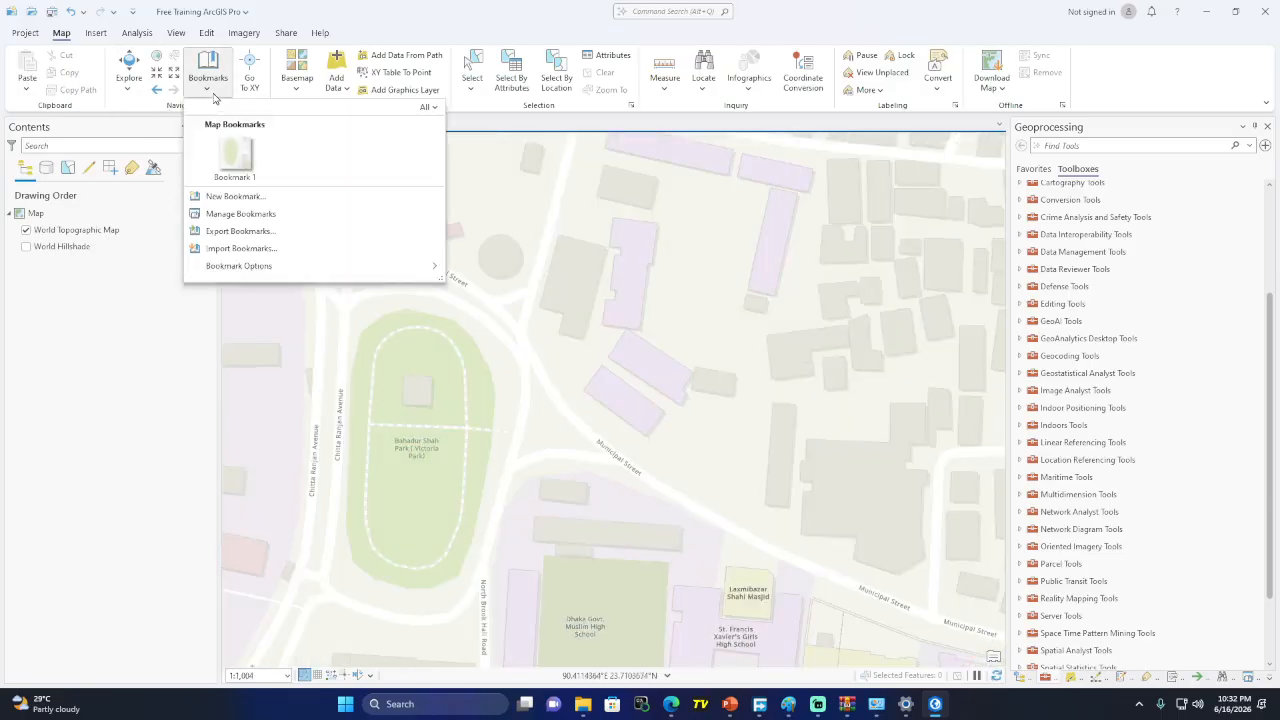
{"action": "right_click", "coordinate": [239, 167]}
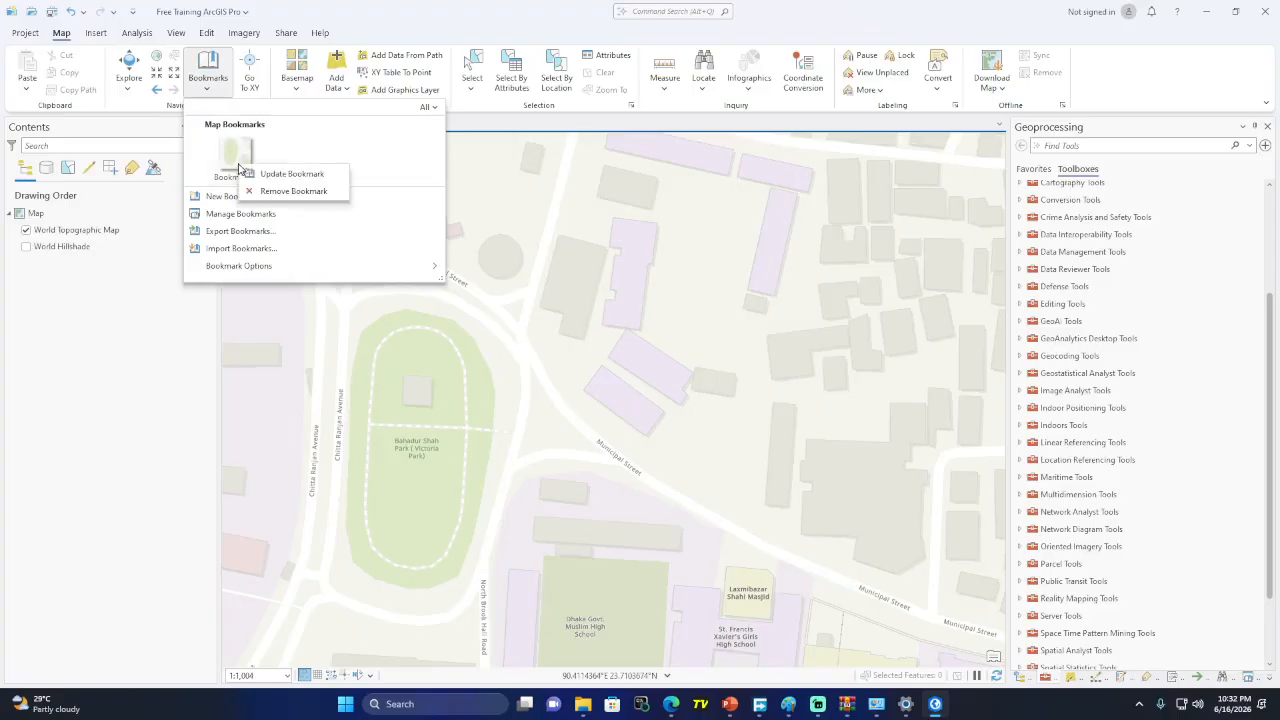
{"action": "left_click", "coordinate": [294, 191]}
{"action": "left_click", "coordinate": [302, 3]}
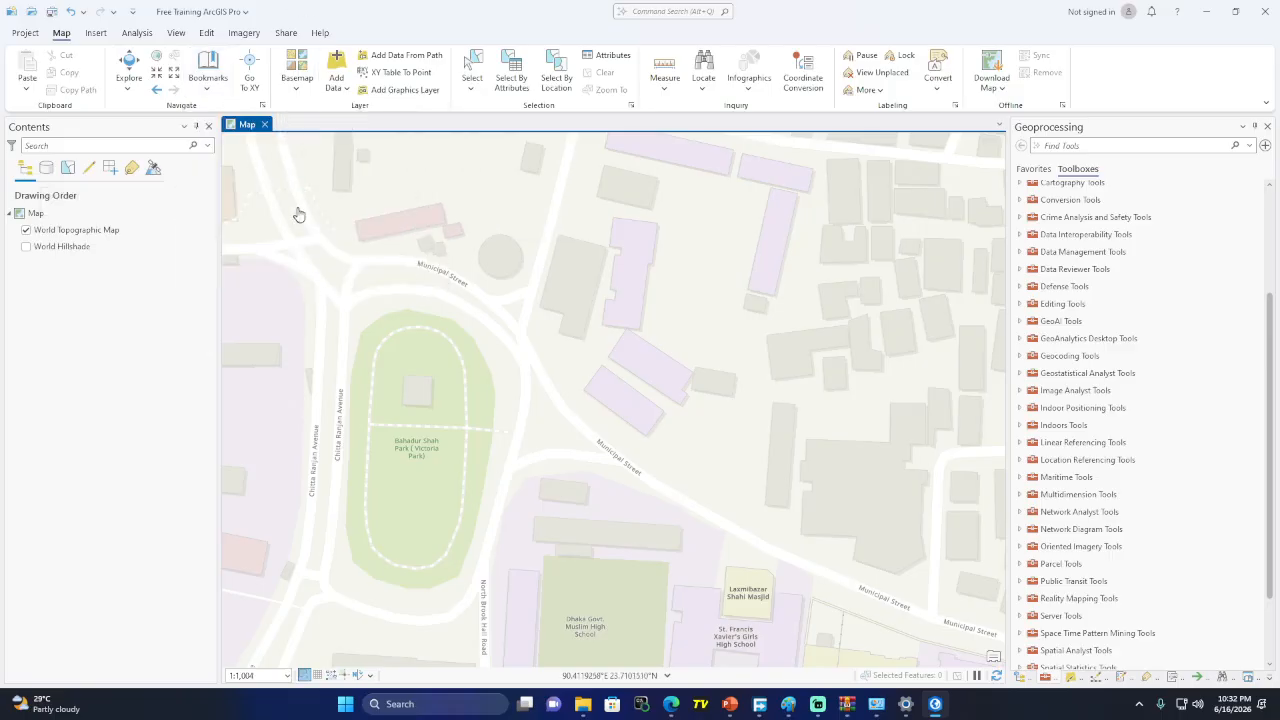
{"action": "left_click", "coordinate": [250, 80]}
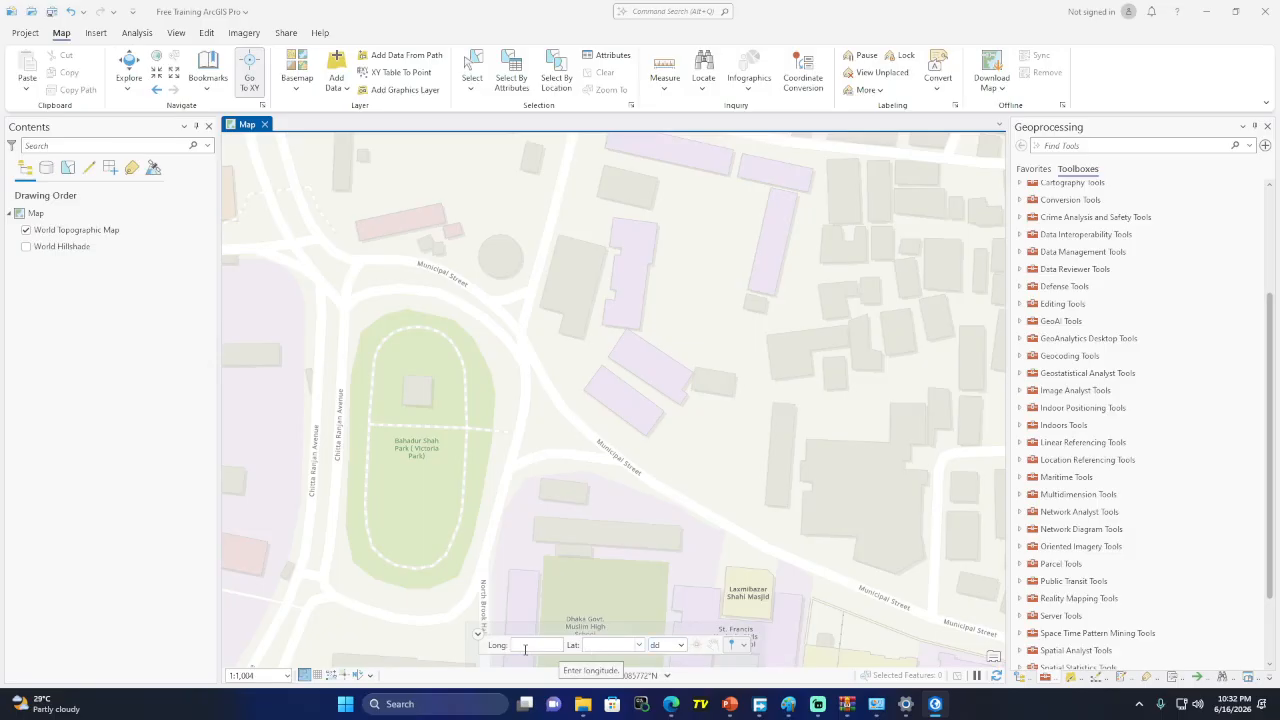
{"action": "mouse_move", "coordinate": [733, 712]}
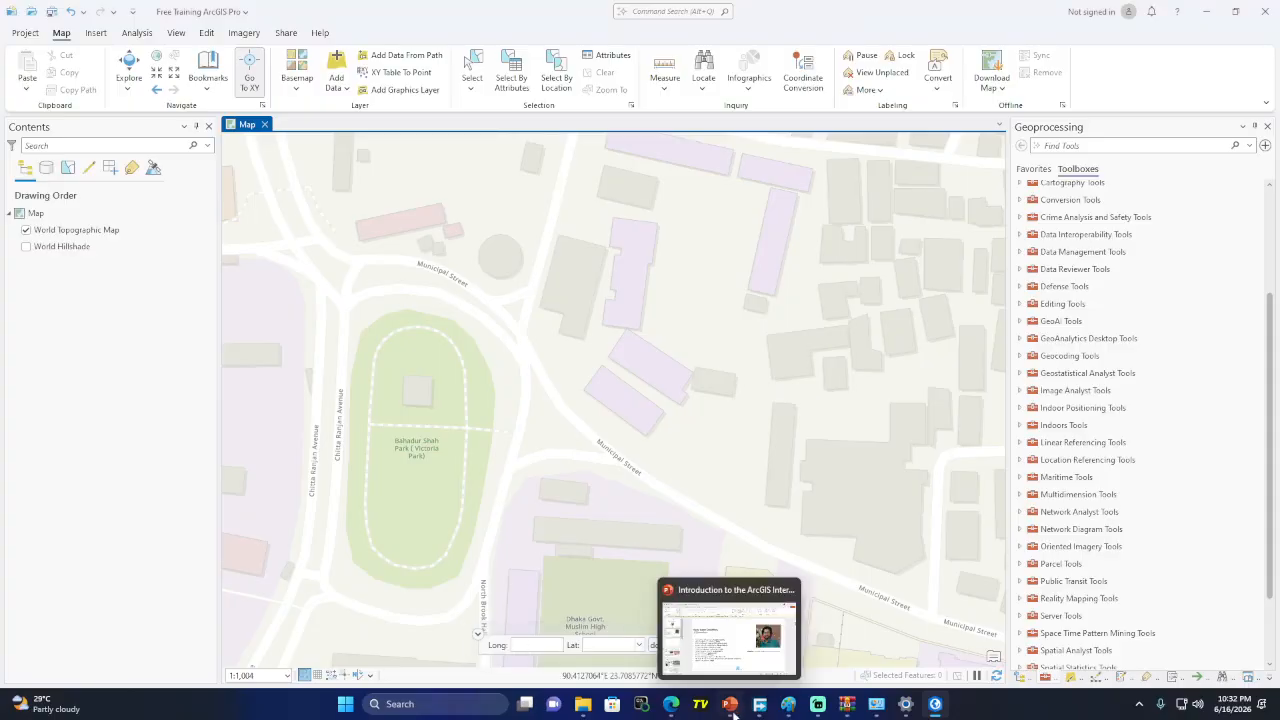
Load Google Maps in a new browser tab and show the current location
{"action": "left_click", "coordinate": [671, 704]}
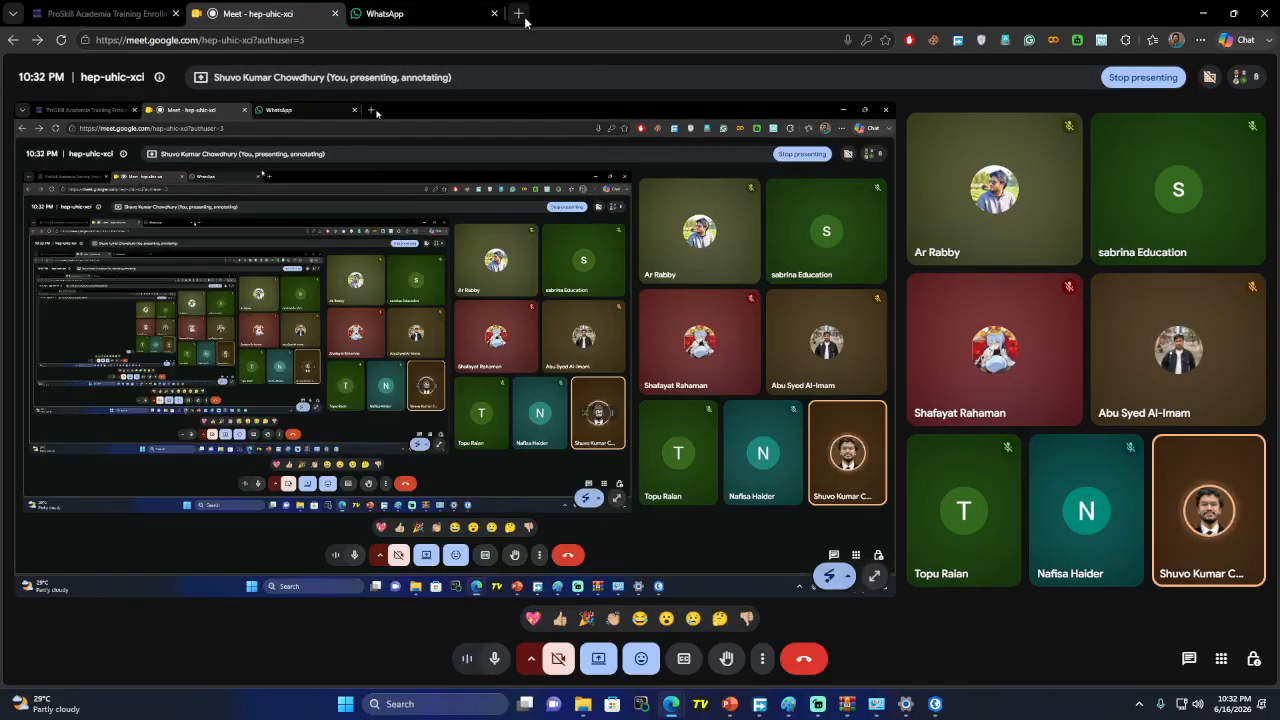
{"action": "left_click", "coordinate": [505, 14]}
{"action": "type", "text": "map"}
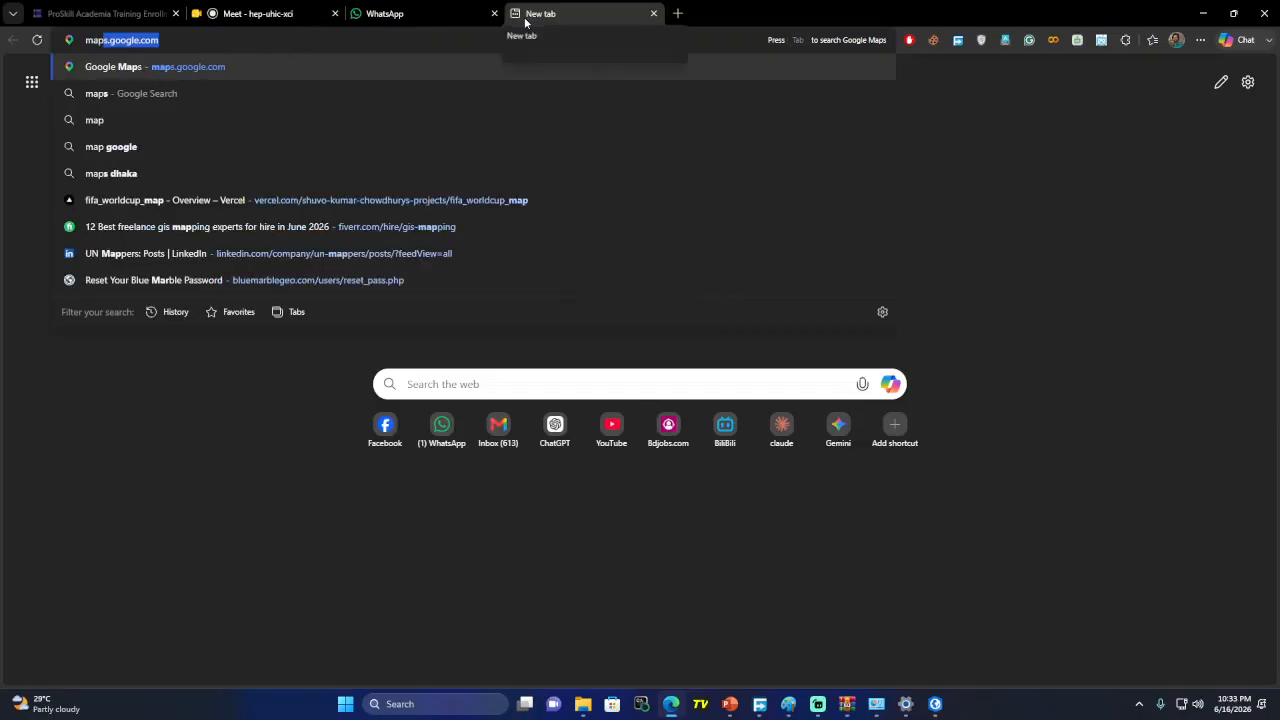
{"action": "key", "text": "Return"}
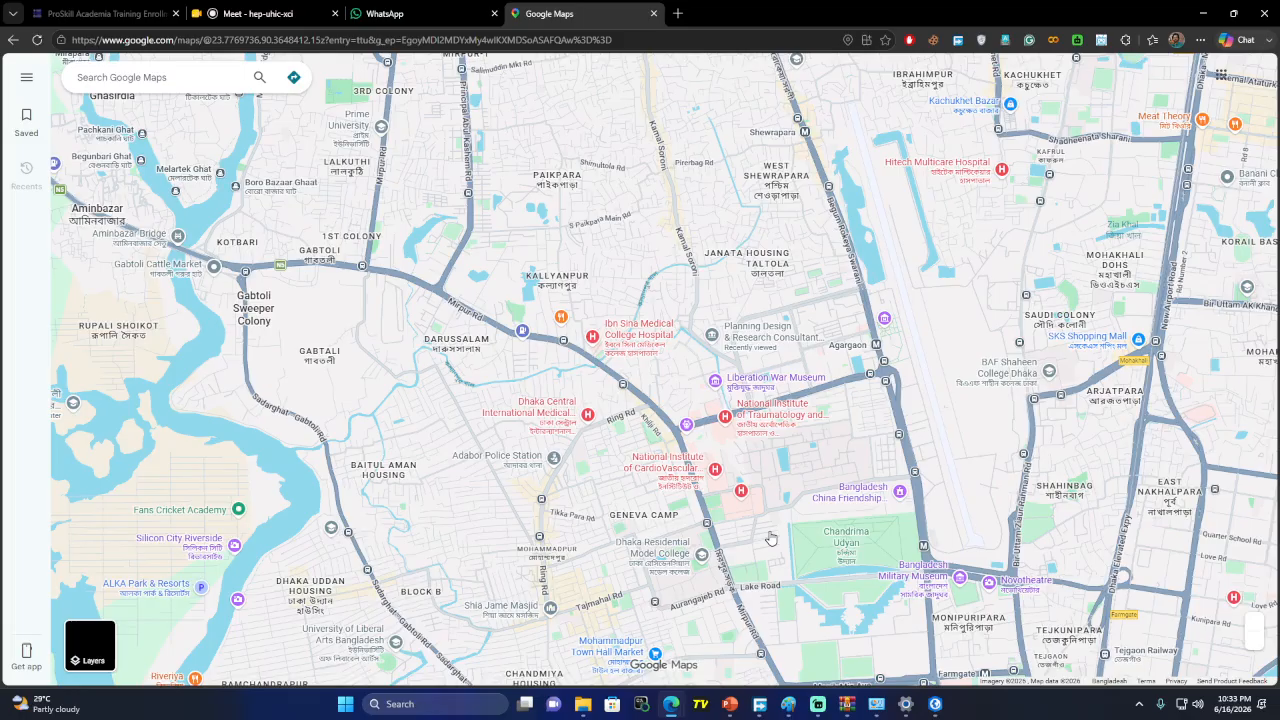
{"action": "left_click", "coordinate": [1255, 605]}
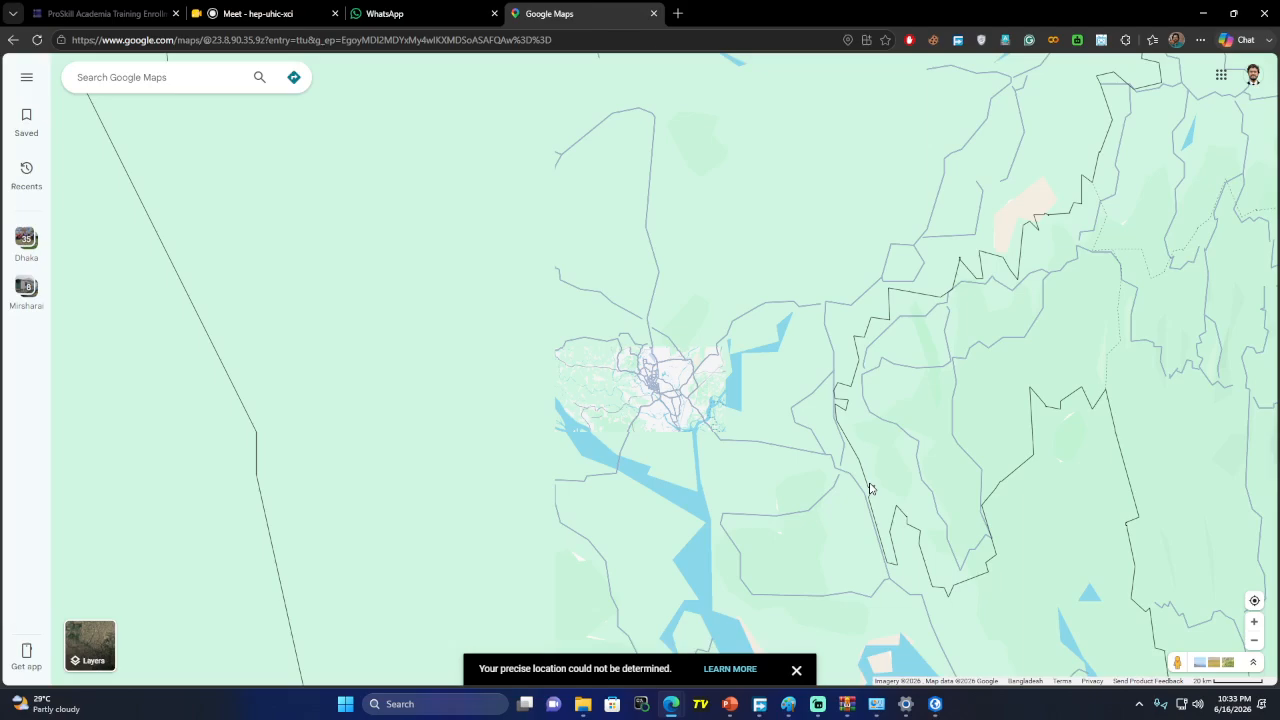
Open the saved Home place, zoom in, and select its latitude and longitude in the URL
{"action": "left_click", "coordinate": [150, 77]}
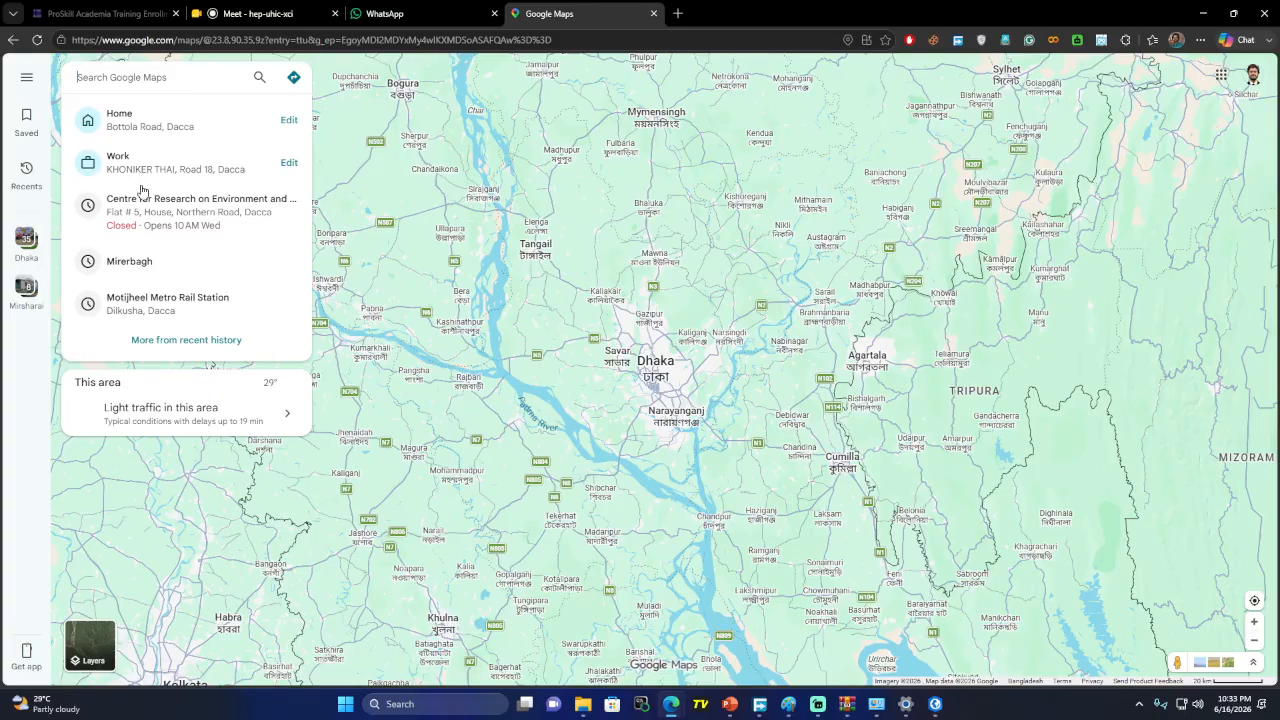
{"action": "left_click", "coordinate": [160, 131]}
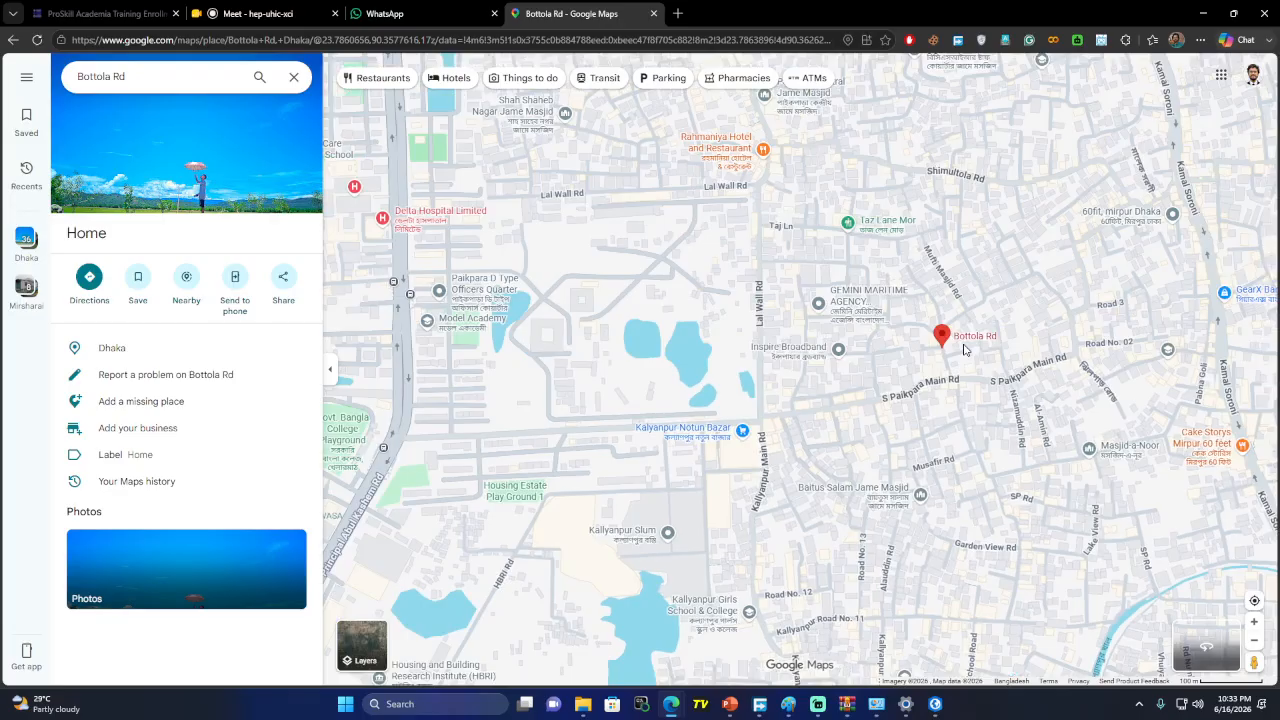
{"action": "scroll", "coordinate": [964, 348], "scroll_direction": "up", "scroll_amount": 5}
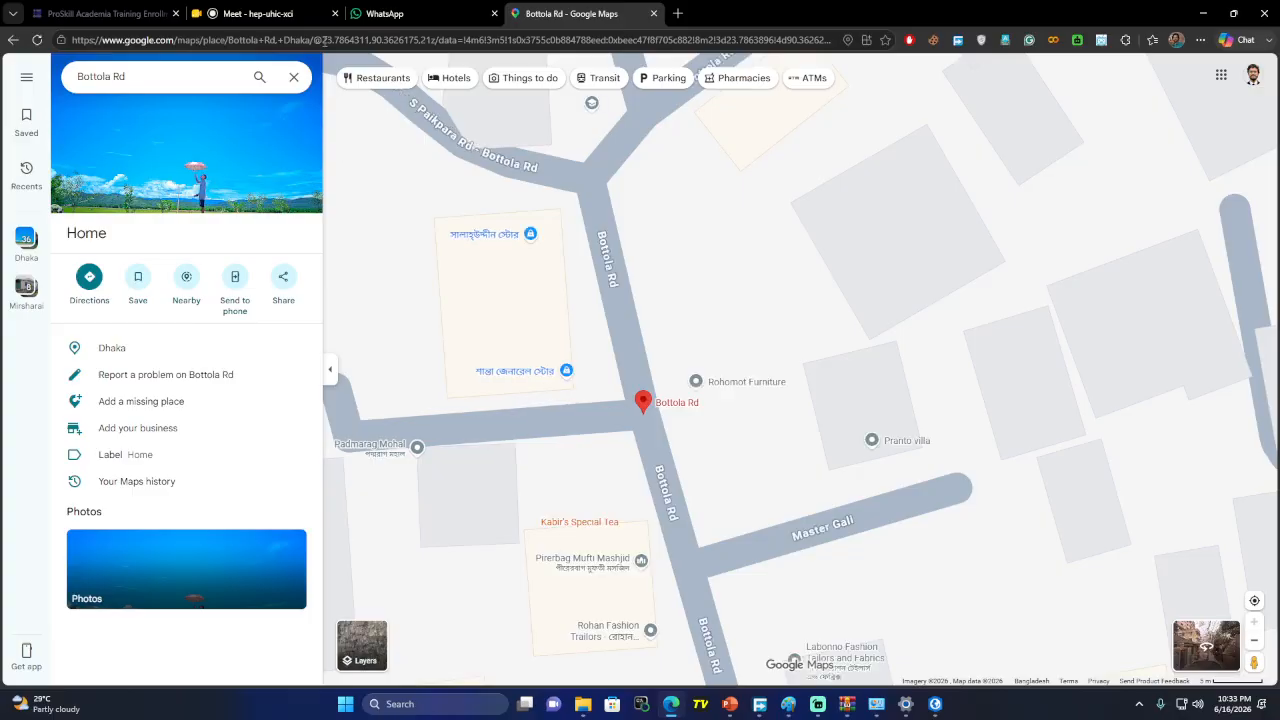
{"action": "left_click_drag", "start_coordinate": [324, 40], "coordinate": [370, 40]}
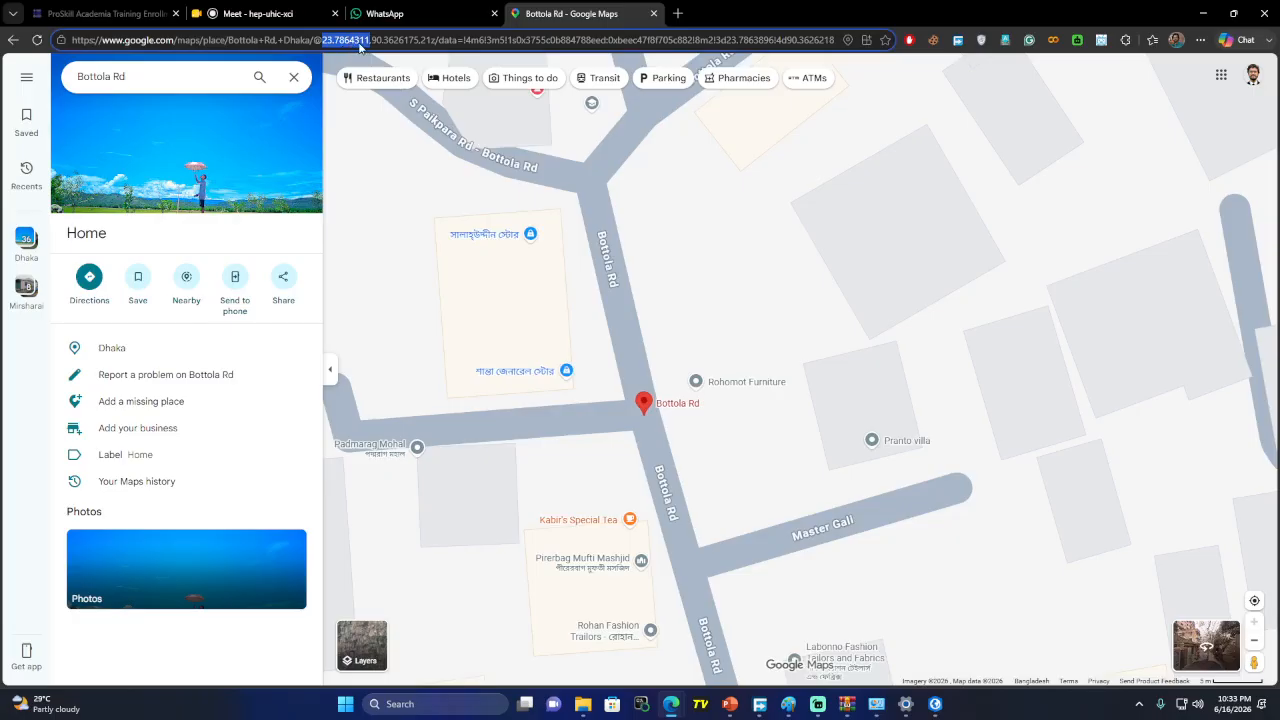
{"action": "left_click", "coordinate": [377, 42]}
{"action": "left_click_drag", "start_coordinate": [372, 41], "coordinate": [422, 41]}
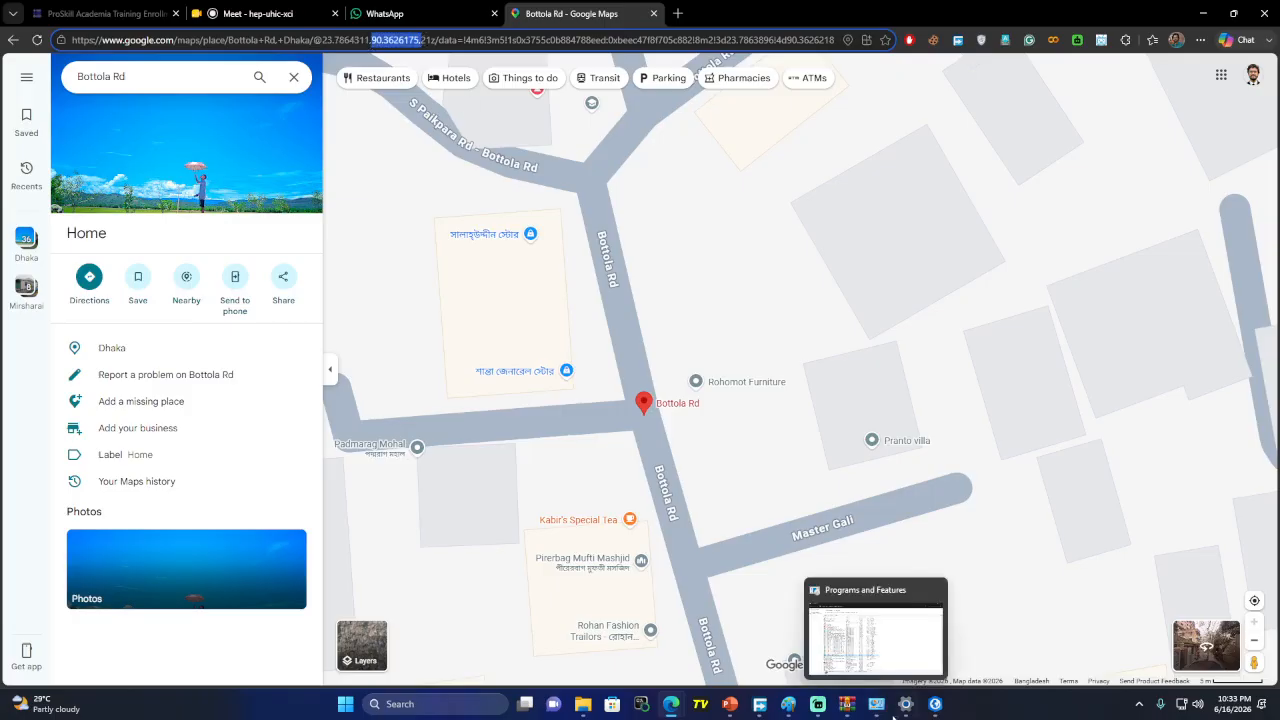
Handwrite 'X – long' and 'Y – Lat' below the Paint notes
{"action": "left_click", "coordinate": [790, 708]}
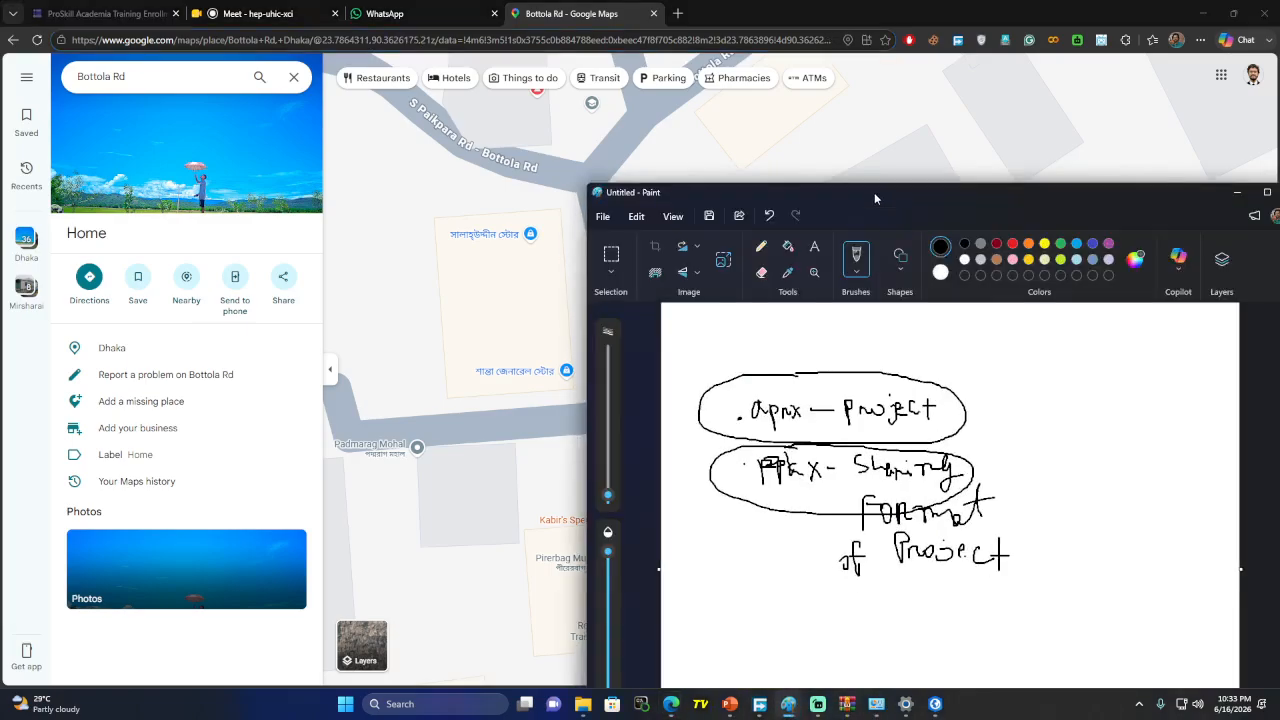
{"action": "left_click_drag", "start_coordinate": [880, 195], "coordinate": [923, 100]}
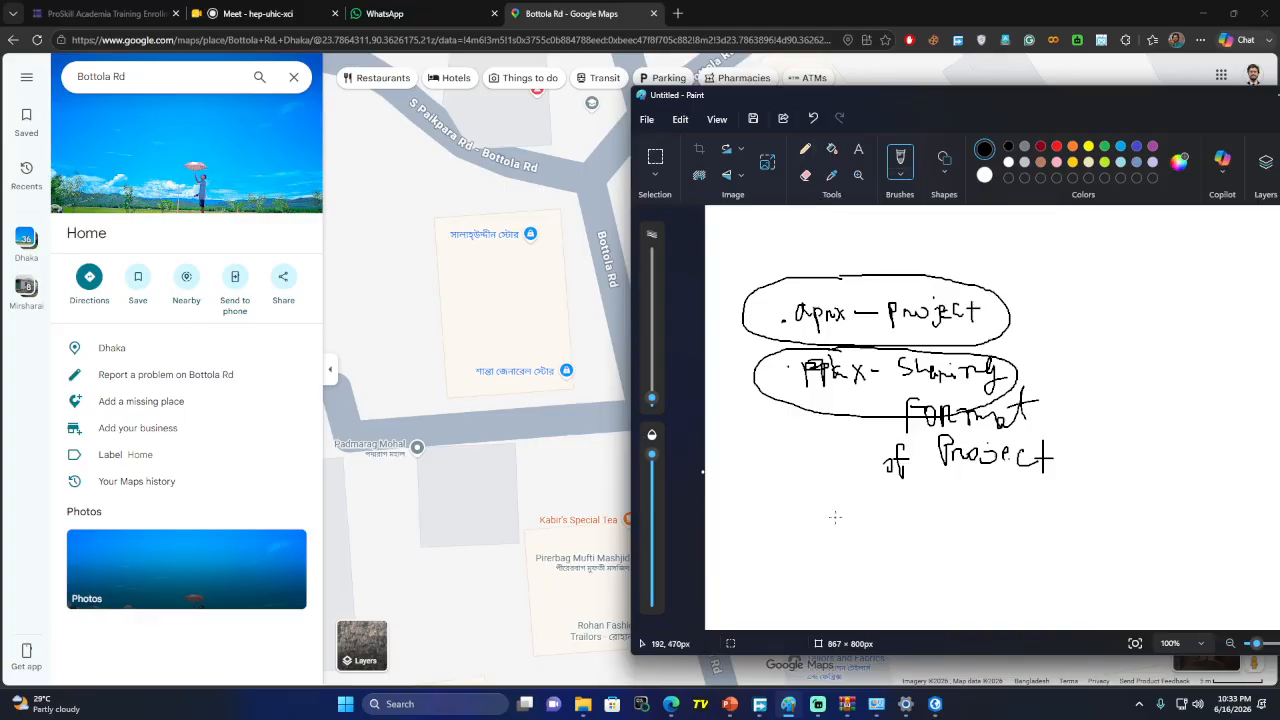
{"action": "mouse_move", "coordinate": [835, 517]}
{"action": "left_mouse_down"}
{"action": "mouse_move", "coordinate": [814, 554]}
{"action": "mouse_move", "coordinate": [866, 536]}
{"action": "mouse_move", "coordinate": [889, 543]}
{"action": "left_mouse_up"}
{"action": "left_click_drag", "start_coordinate": [896, 530], "coordinate": [940, 556]}
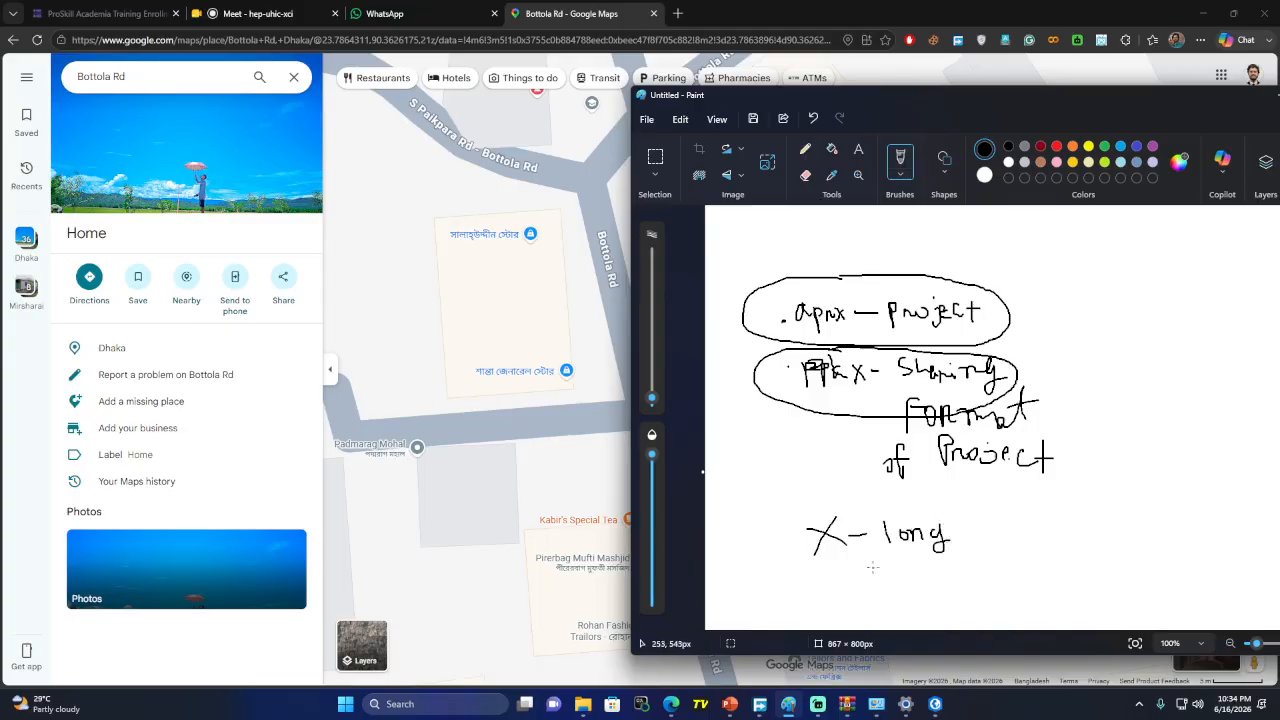
{"action": "mouse_move", "coordinate": [828, 568]}
{"action": "left_mouse_down"}
{"action": "mouse_move", "coordinate": [836, 598]}
{"action": "mouse_move", "coordinate": [880, 592]}
{"action": "mouse_move", "coordinate": [918, 606]}
{"action": "mouse_move", "coordinate": [962, 592]}
{"action": "mouse_move", "coordinate": [925, 596]}
{"action": "left_mouse_up"}
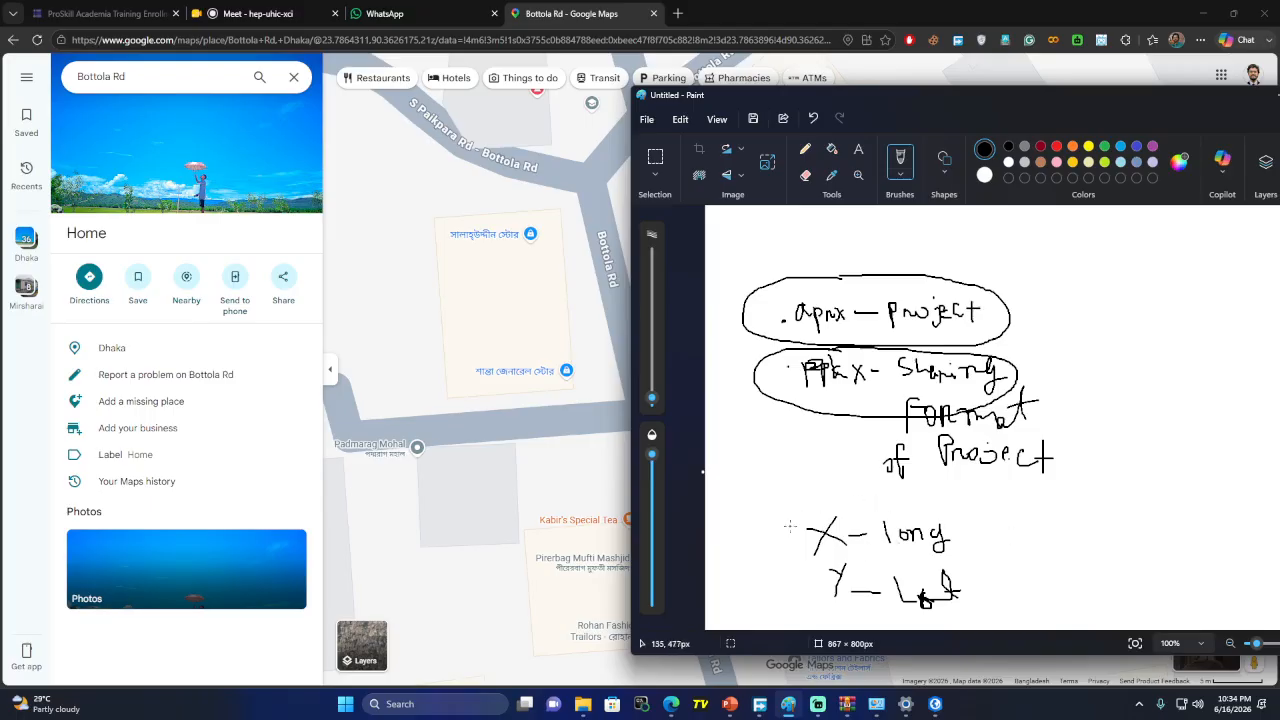
{"action": "left_click_drag", "start_coordinate": [975, 527], "coordinate": [1033, 509]}
{"action": "left_click_drag", "start_coordinate": [981, 582], "coordinate": [1028, 571]}
{"action": "left_click_drag", "start_coordinate": [1031, 578], "coordinate": [1047, 577]}
{"action": "mouse_move", "coordinate": [1063, 576]}
{"action": "left_mouse_down"}
{"action": "mouse_move", "coordinate": [1127, 595]}
{"action": "mouse_move", "coordinate": [1168, 568]}
{"action": "left_mouse_up"}
{"action": "left_click", "coordinate": [1104, 590]}
{"action": "left_click_drag", "start_coordinate": [1179, 568], "coordinate": [1180, 582]}
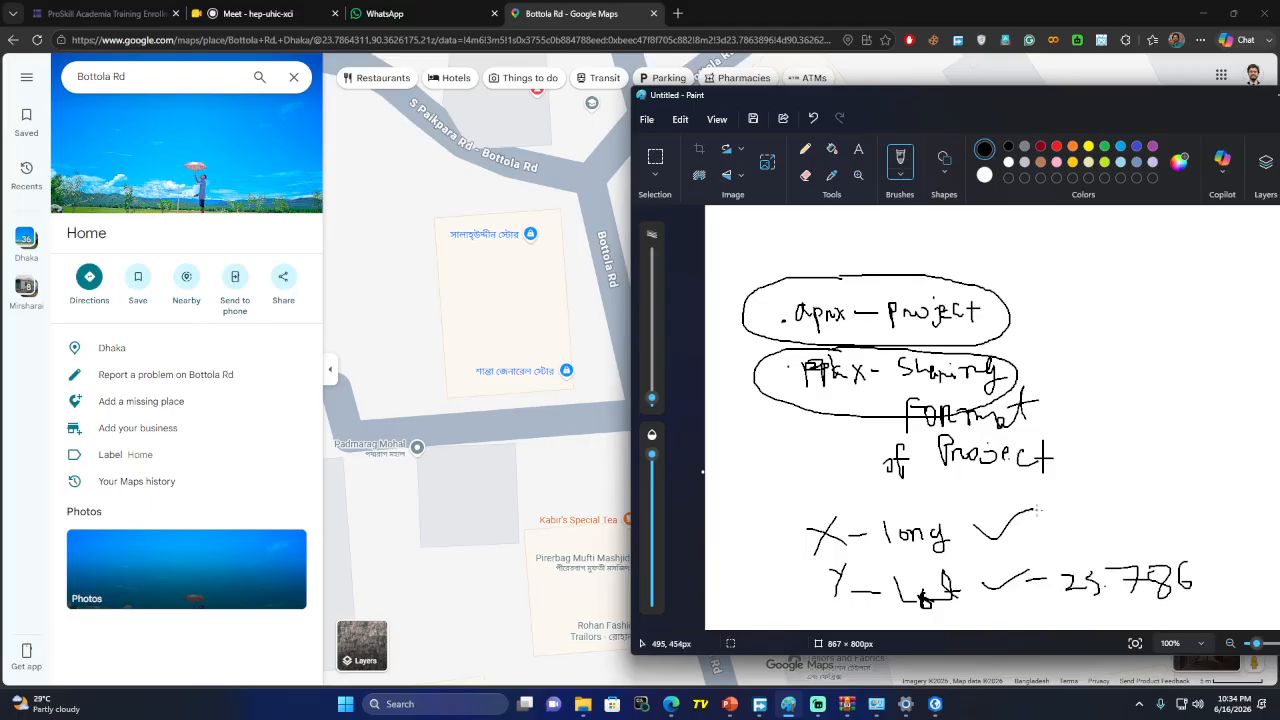
{"action": "left_click_drag", "start_coordinate": [1027, 528], "coordinate": [1045, 527]}
{"action": "mouse_move", "coordinate": [1087, 512]}
{"action": "left_mouse_down"}
{"action": "mouse_move", "coordinate": [1090, 552]}
{"action": "mouse_move", "coordinate": [1150, 541]}
{"action": "mouse_move", "coordinate": [1138, 553]}
{"action": "left_mouse_up"}
{"action": "left_click_drag", "start_coordinate": [1178, 514], "coordinate": [1166, 548]}
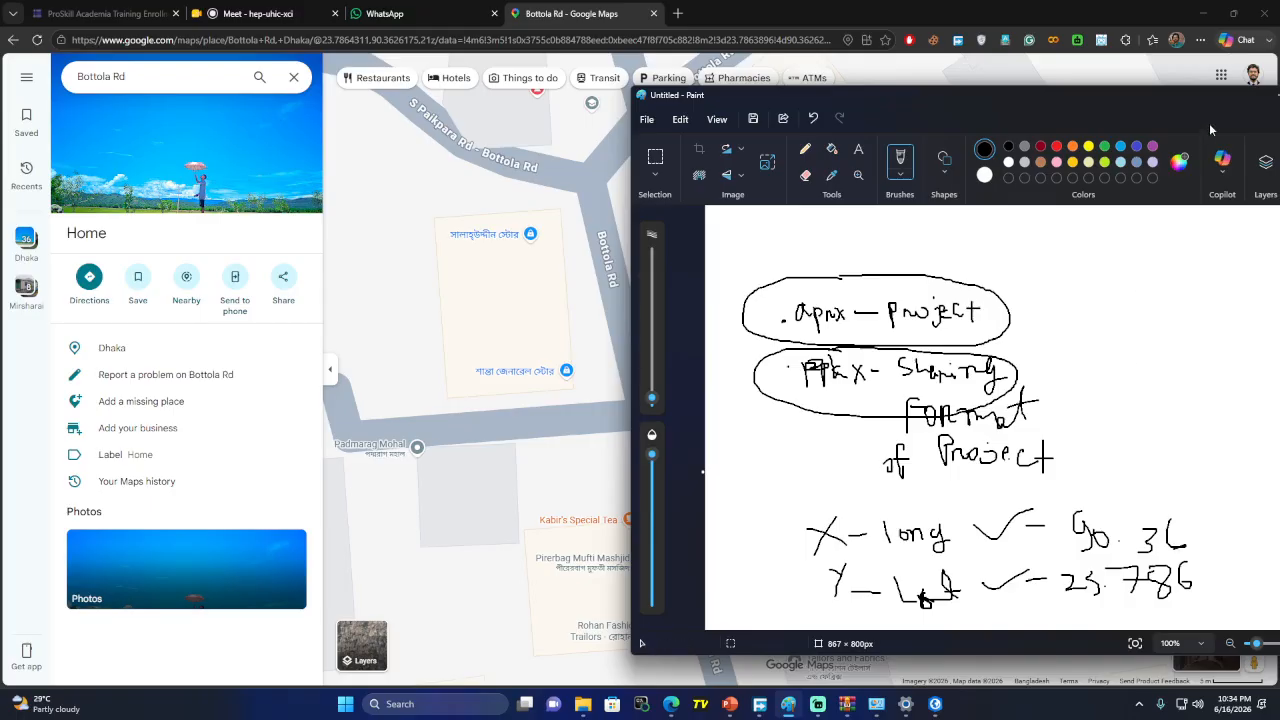
{"action": "left_click_drag", "start_coordinate": [1191, 96], "coordinate": [869, 150]}
{"action": "left_click", "coordinate": [961, 150]}
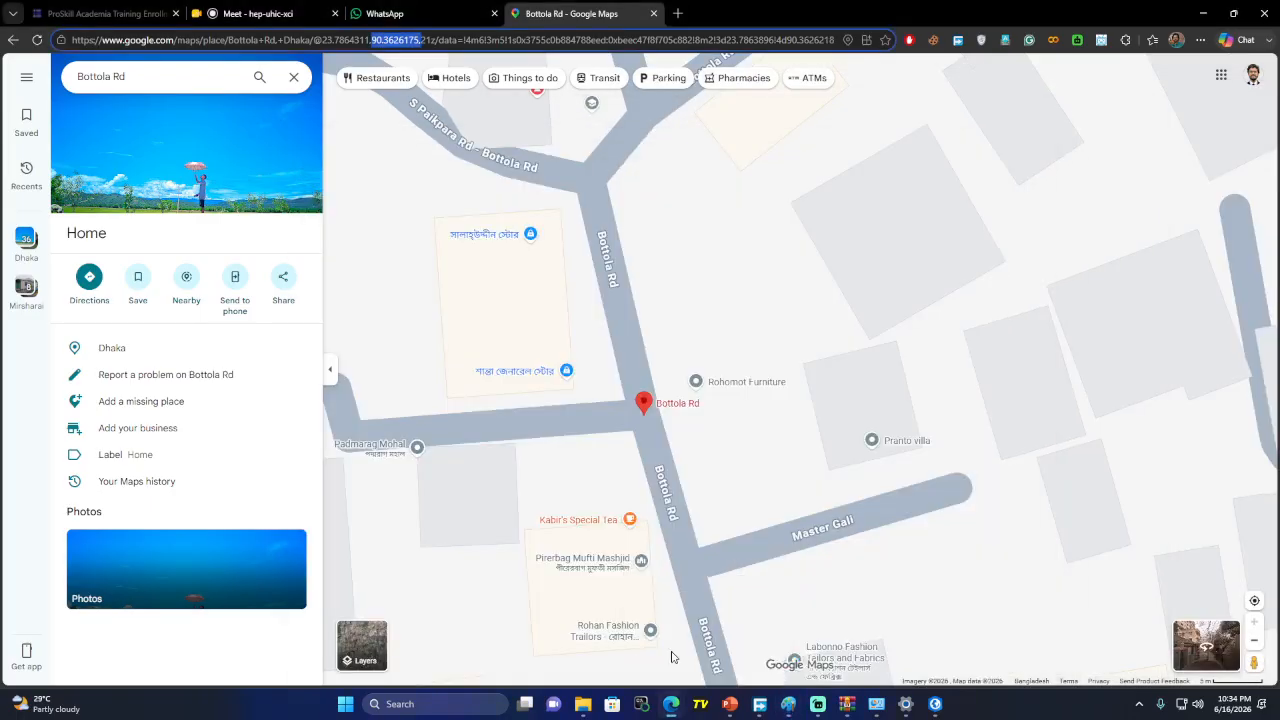
Copy the longitude from the Google Maps URL into the Go To XY Long box
{"action": "left_click", "coordinate": [429, 40]}
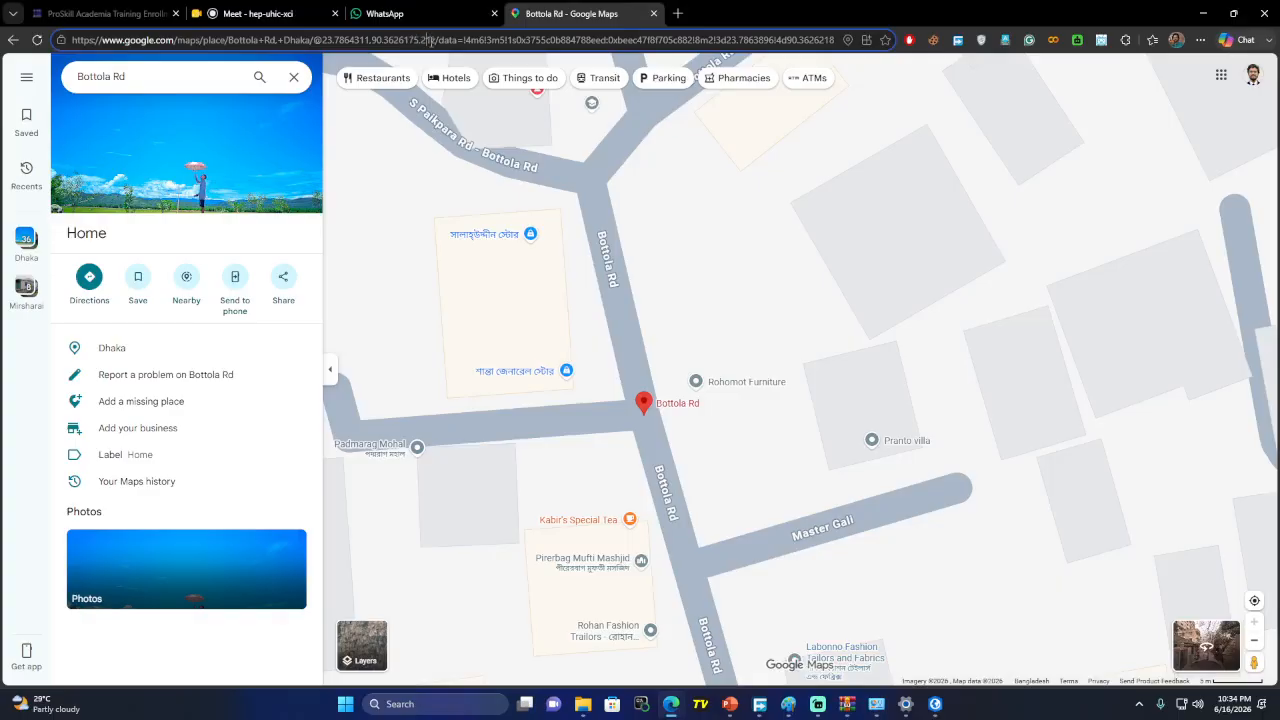
{"action": "left_click_drag", "start_coordinate": [430, 40], "coordinate": [376, 40]}
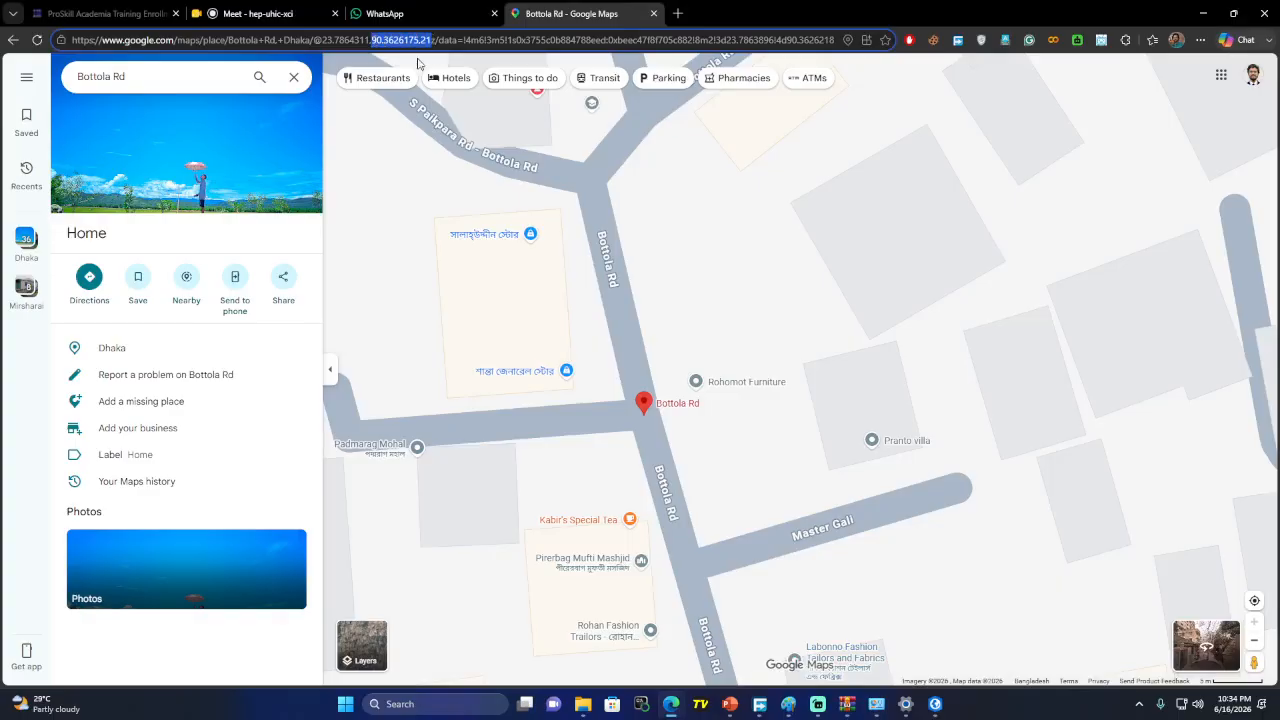
{"action": "left_click", "coordinate": [935, 704]}
{"action": "left_click", "coordinate": [551, 648]}
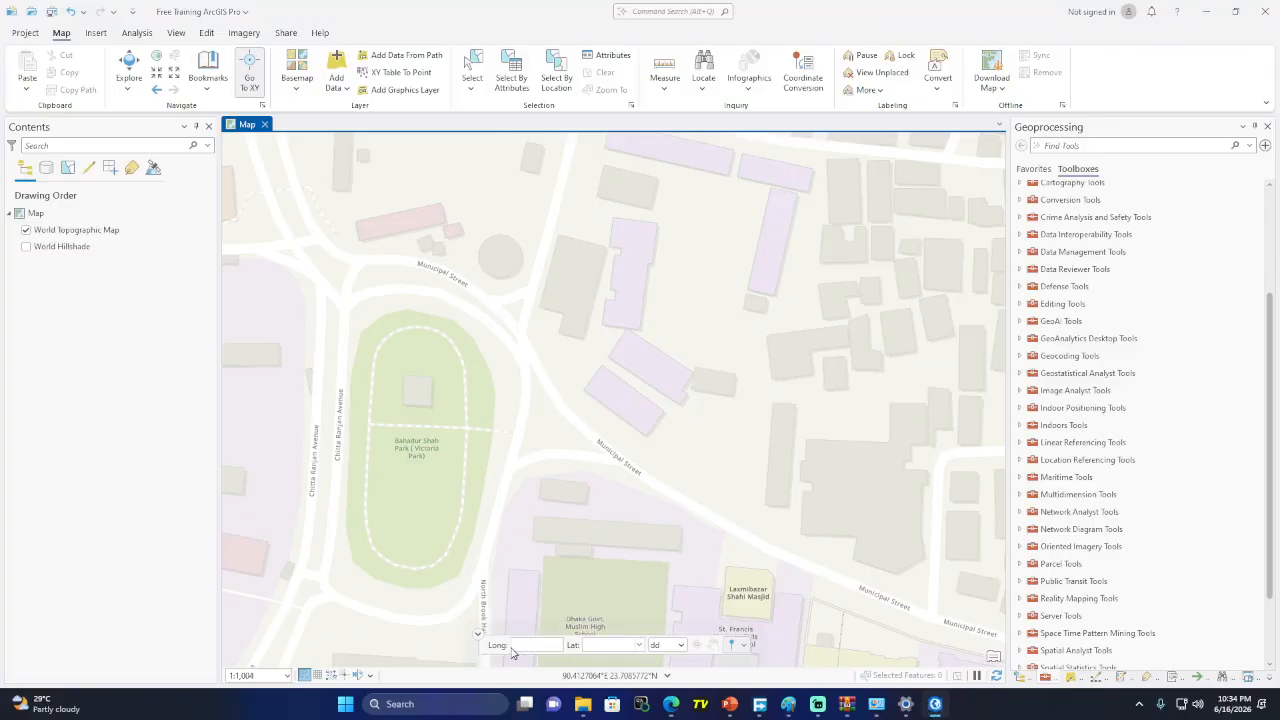
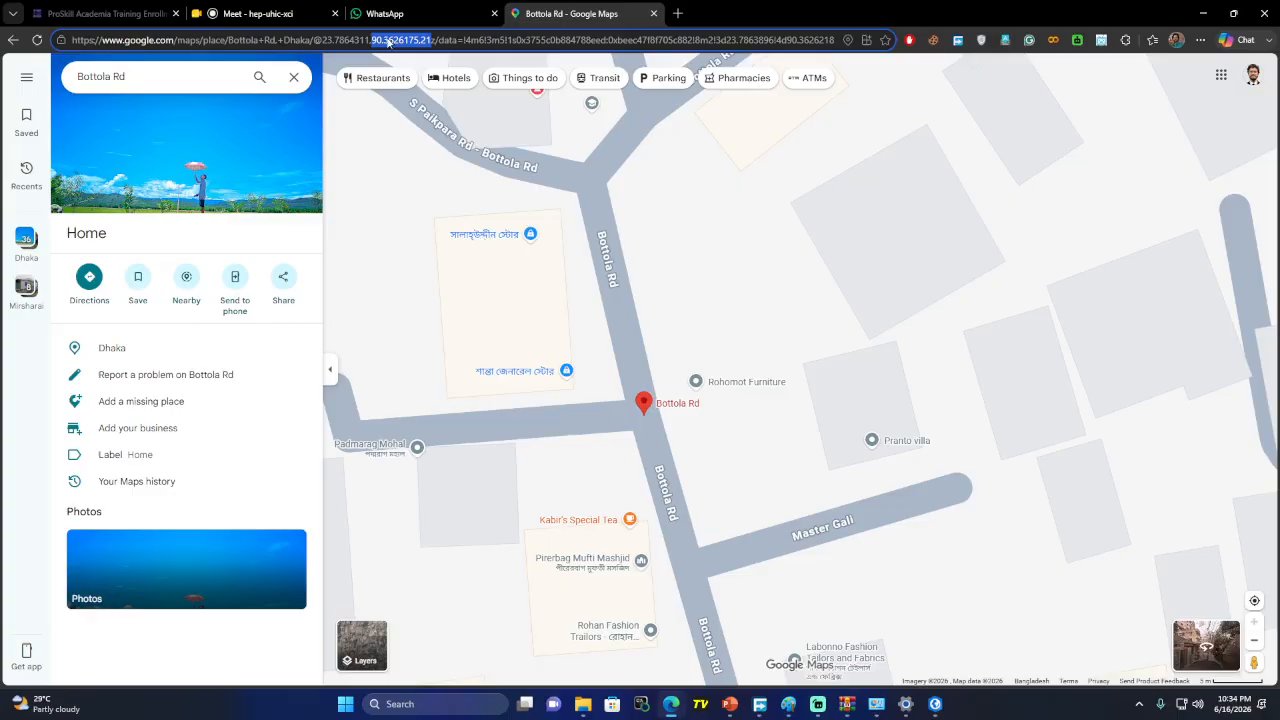
{"action": "left_click", "coordinate": [600, 632]}
{"action": "left_click_drag", "start_coordinate": [370, 41], "coordinate": [322, 41]}
{"action": "key", "text": "ctrl+c"}
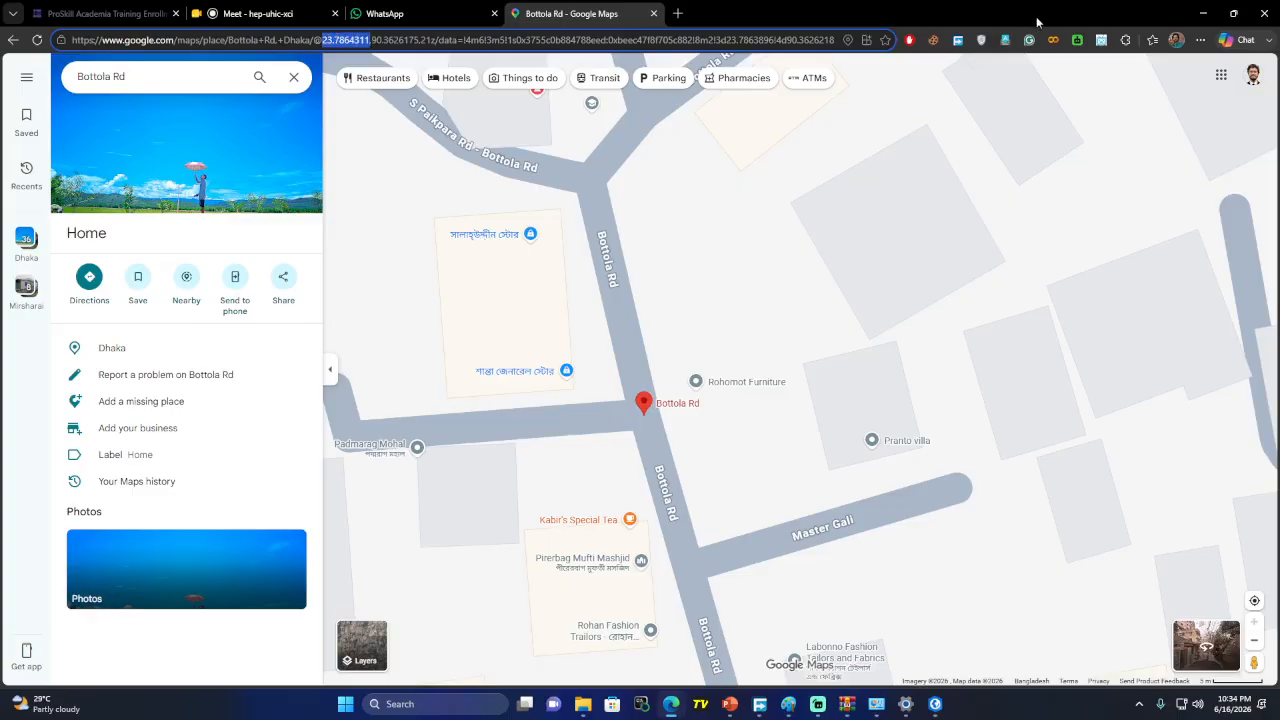
{"action": "left_click", "coordinate": [1203, 13]}
{"action": "key", "text": "ctrl+v"}
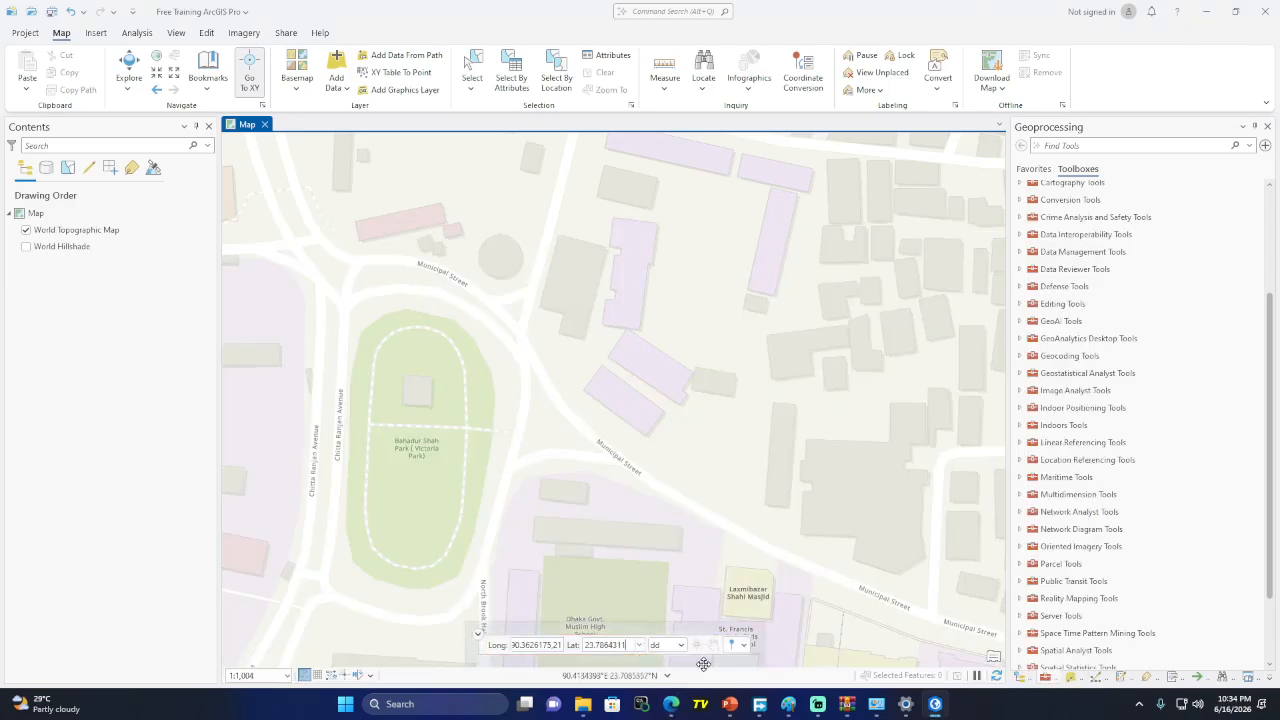
{"action": "left_click", "coordinate": [712, 648]}
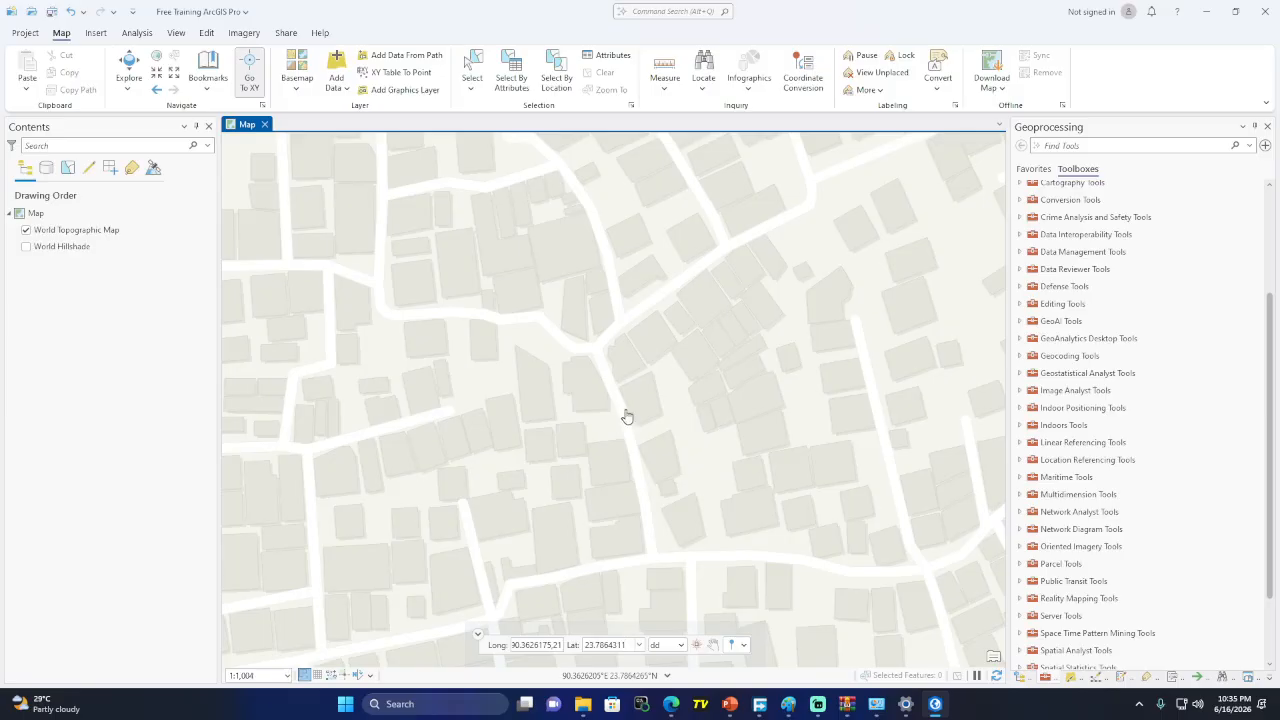
Keep the coordinate display in decimal degrees, then zoom out to the neighbourhood streets and ponds
{"action": "left_click", "coordinate": [680, 647]}
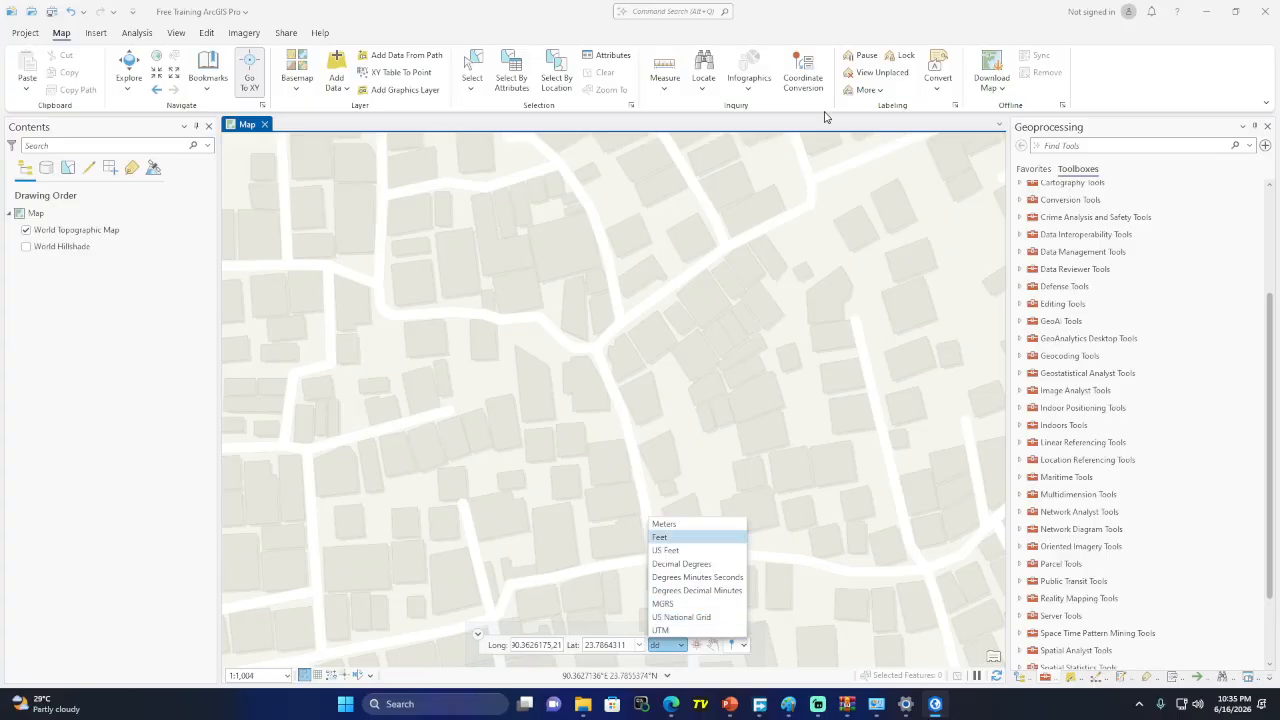
{"action": "left_click", "coordinate": [793, 19]}
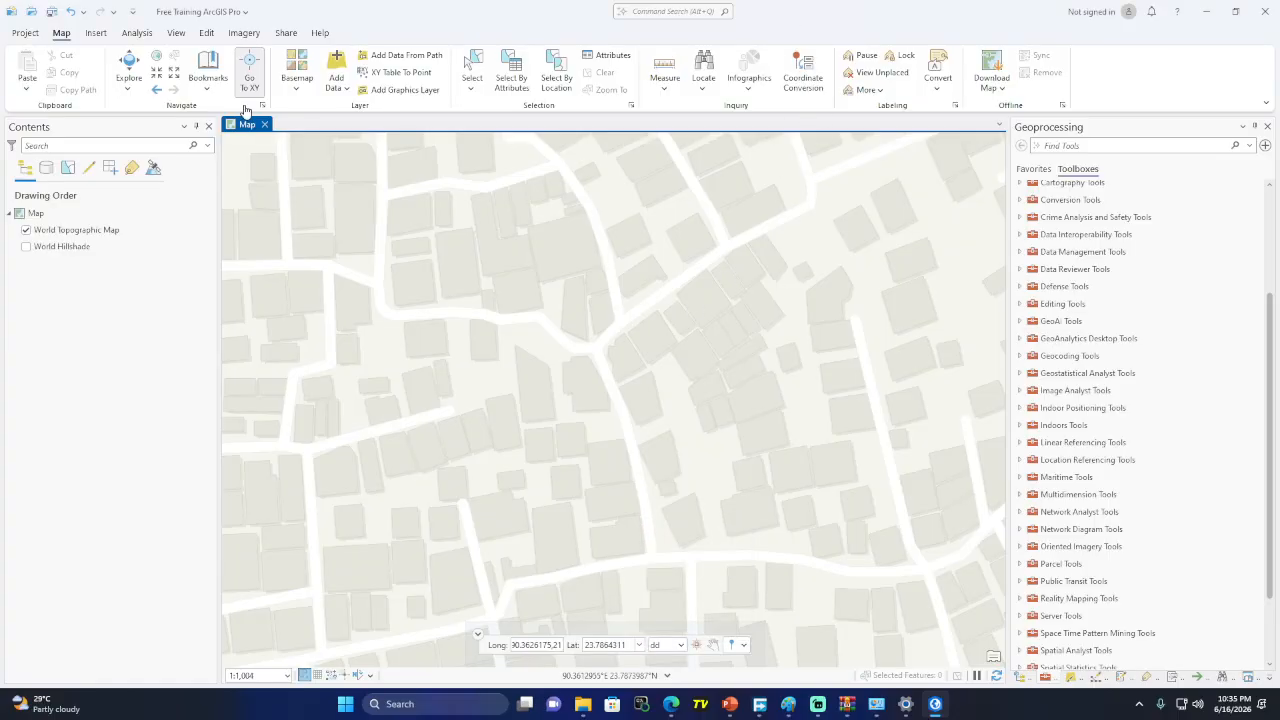
{"action": "scroll", "coordinate": [620, 374], "scroll_direction": "down", "scroll_amount": 2}
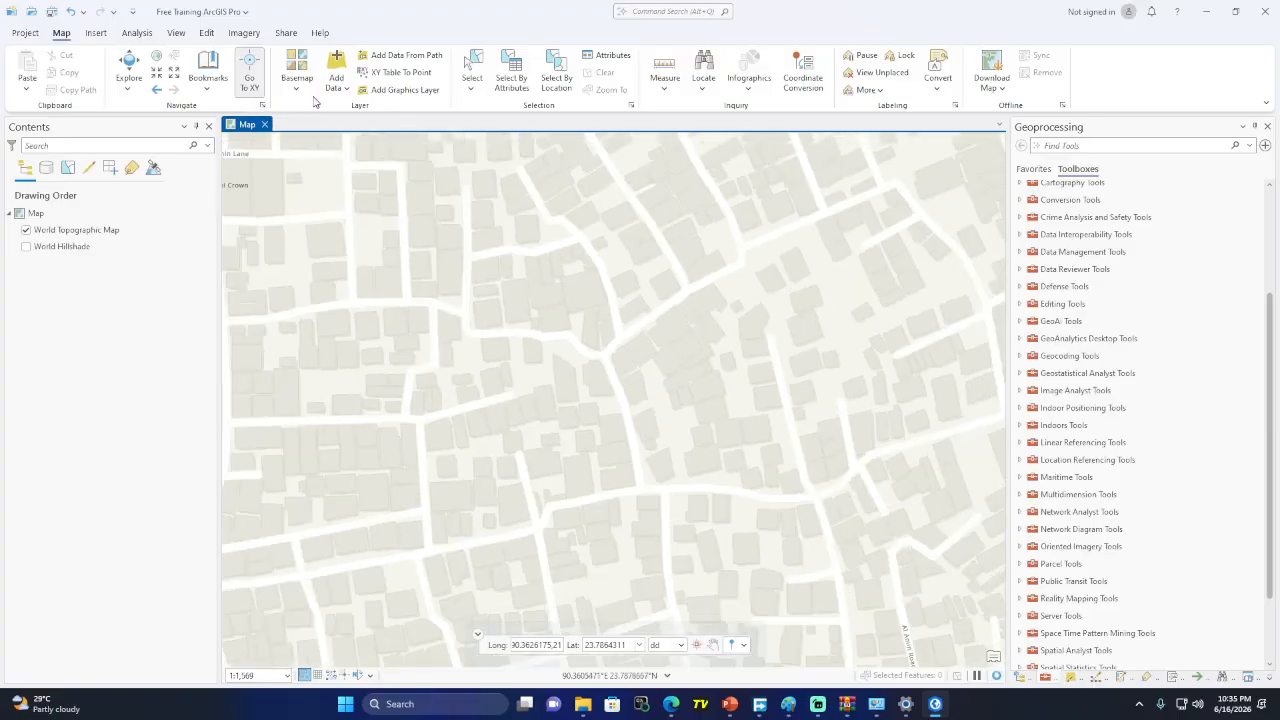
{"action": "scroll", "coordinate": [655, 421], "scroll_direction": "down", "scroll_amount": 2}
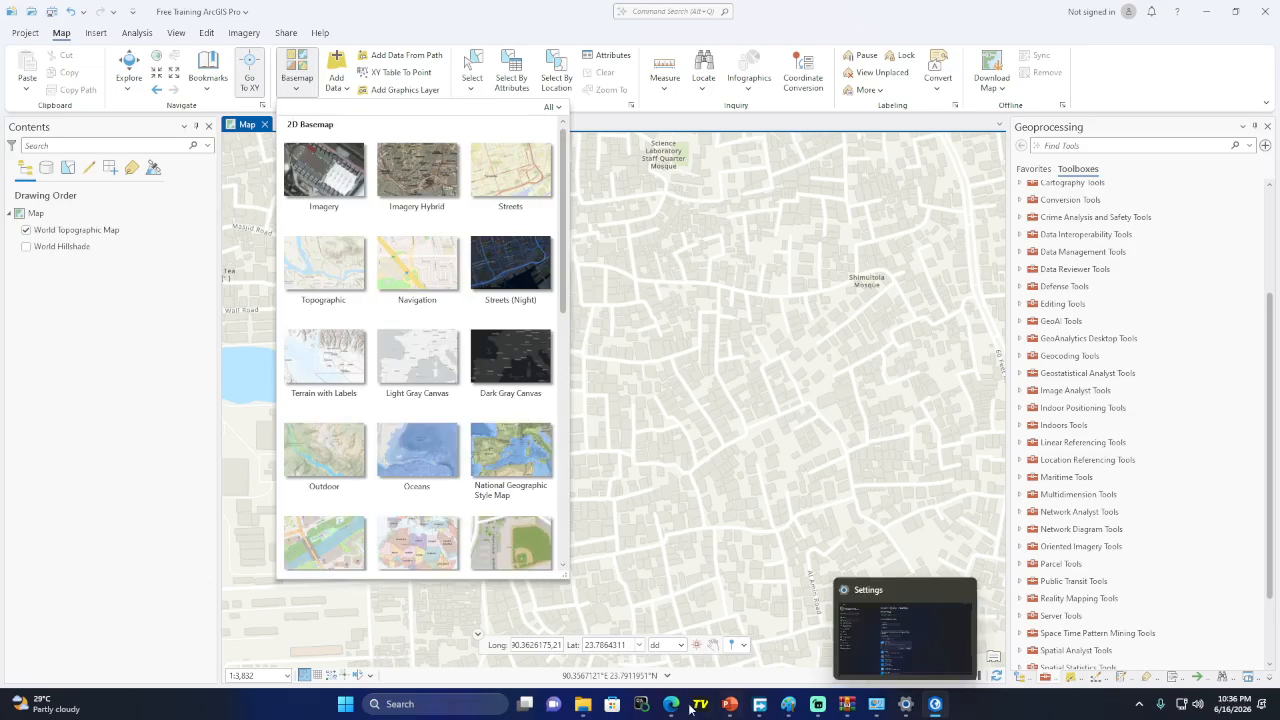
Show Google Maps as Satellite imagery with Terrain on, then return to ArcGIS Pro
{"action": "mouse_move", "coordinate": [670, 704]}
{"action": "left_click", "coordinate": [630, 650]}
{"action": "scroll", "coordinate": [636, 438], "scroll_direction": "down", "scroll_amount": 3}
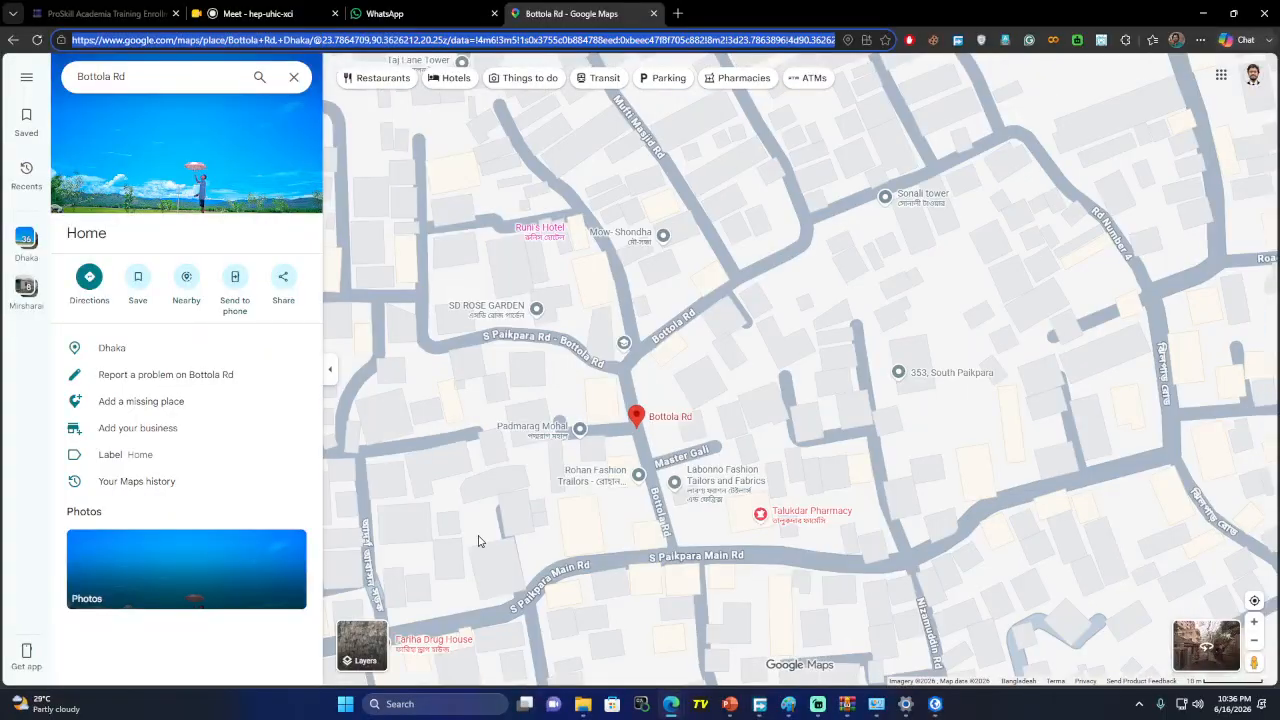
{"action": "mouse_move", "coordinate": [443, 645]}
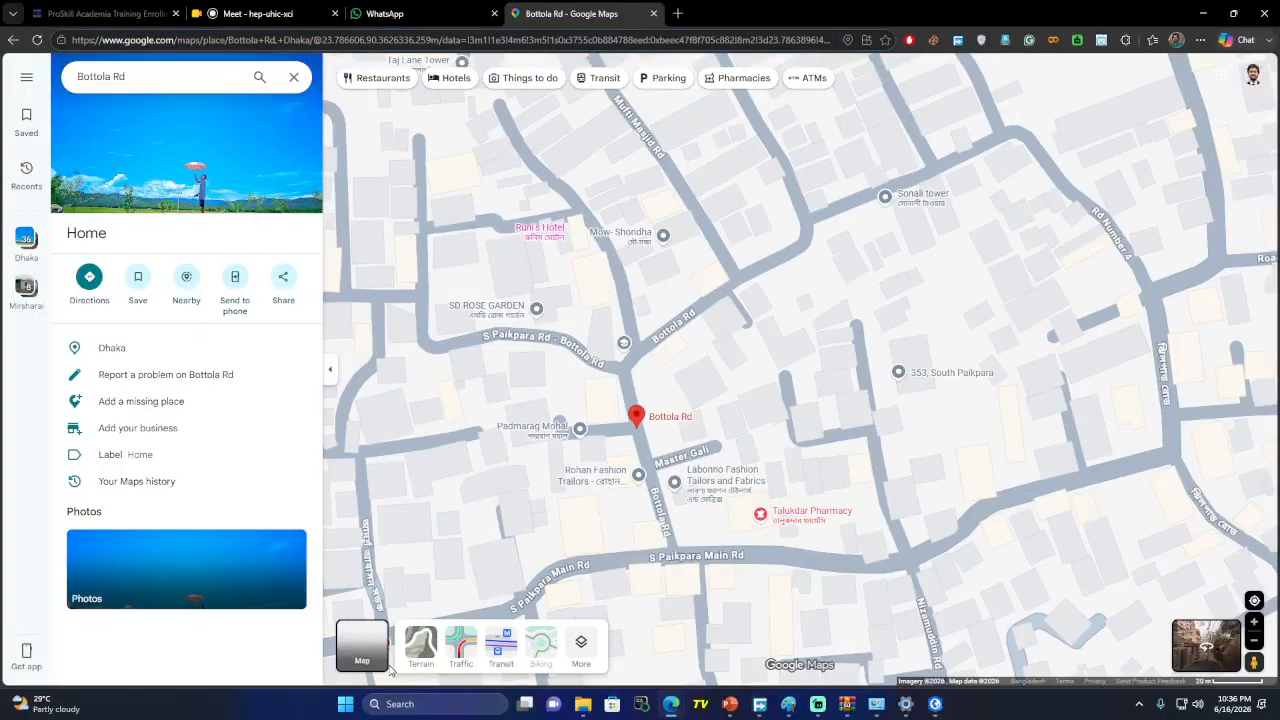
{"action": "left_click", "coordinate": [447, 664]}
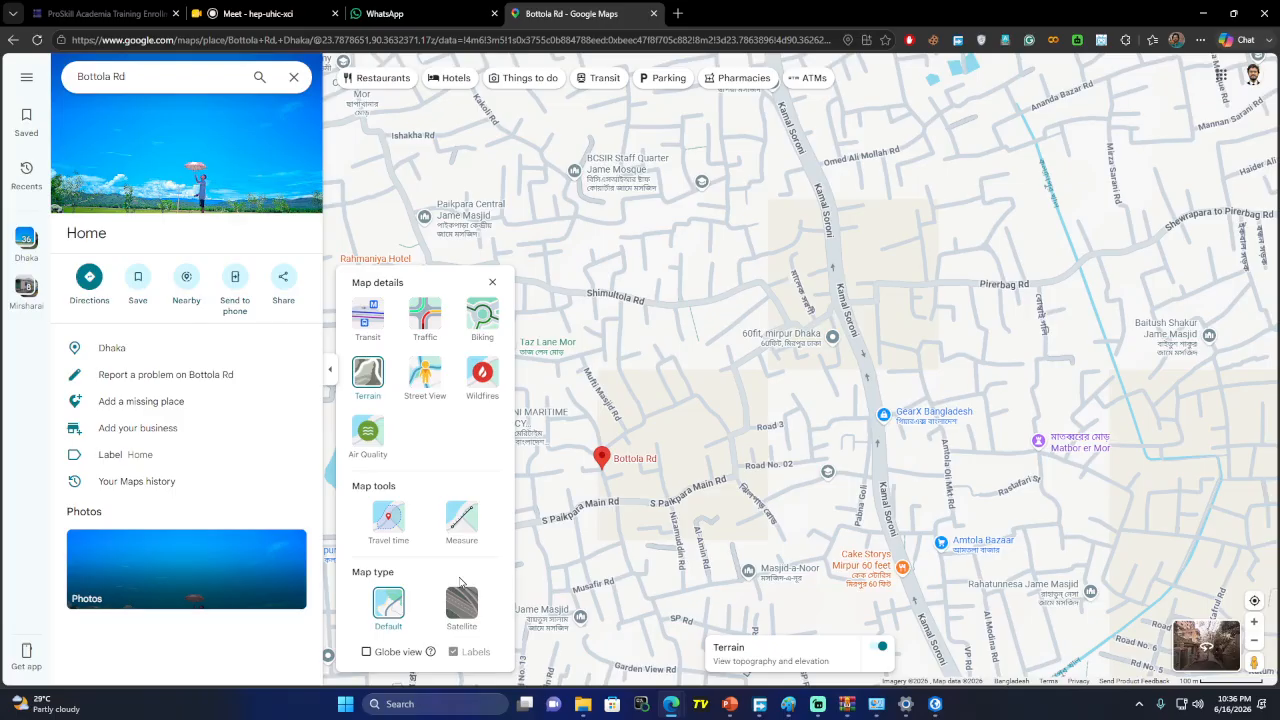
{"action": "left_click", "coordinate": [461, 602]}
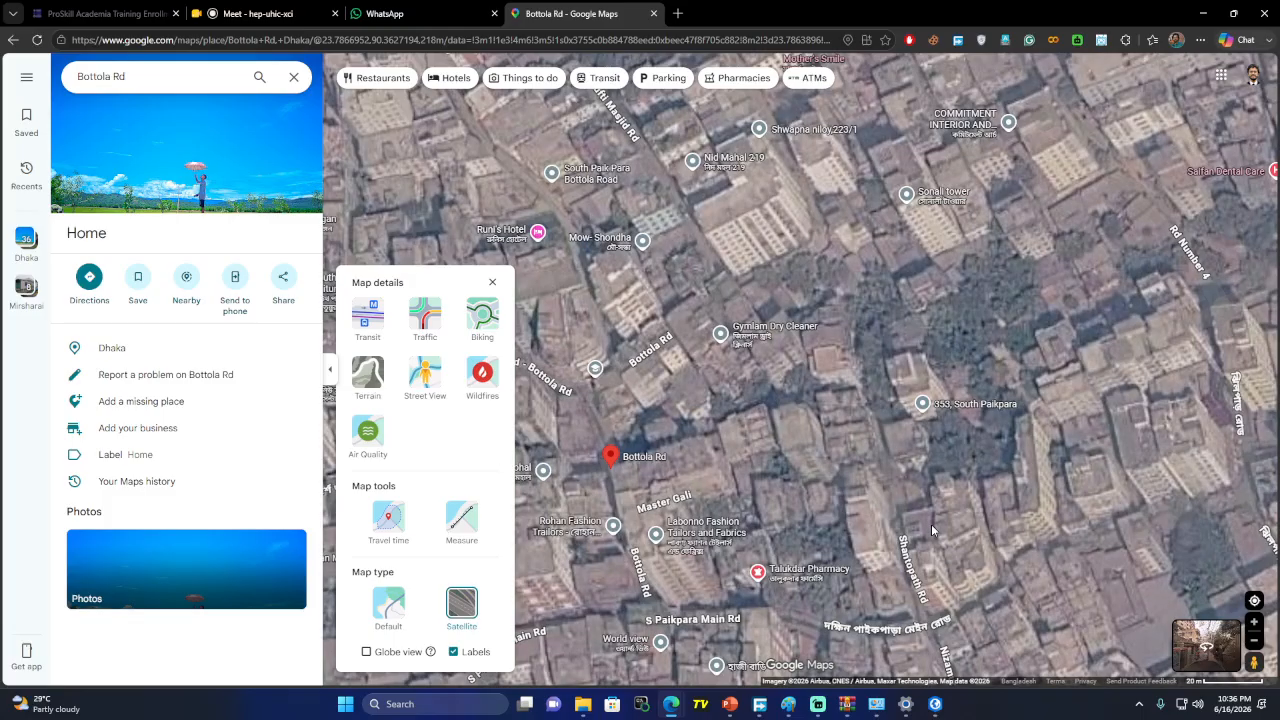
{"action": "key", "text": "alt+Tab"}
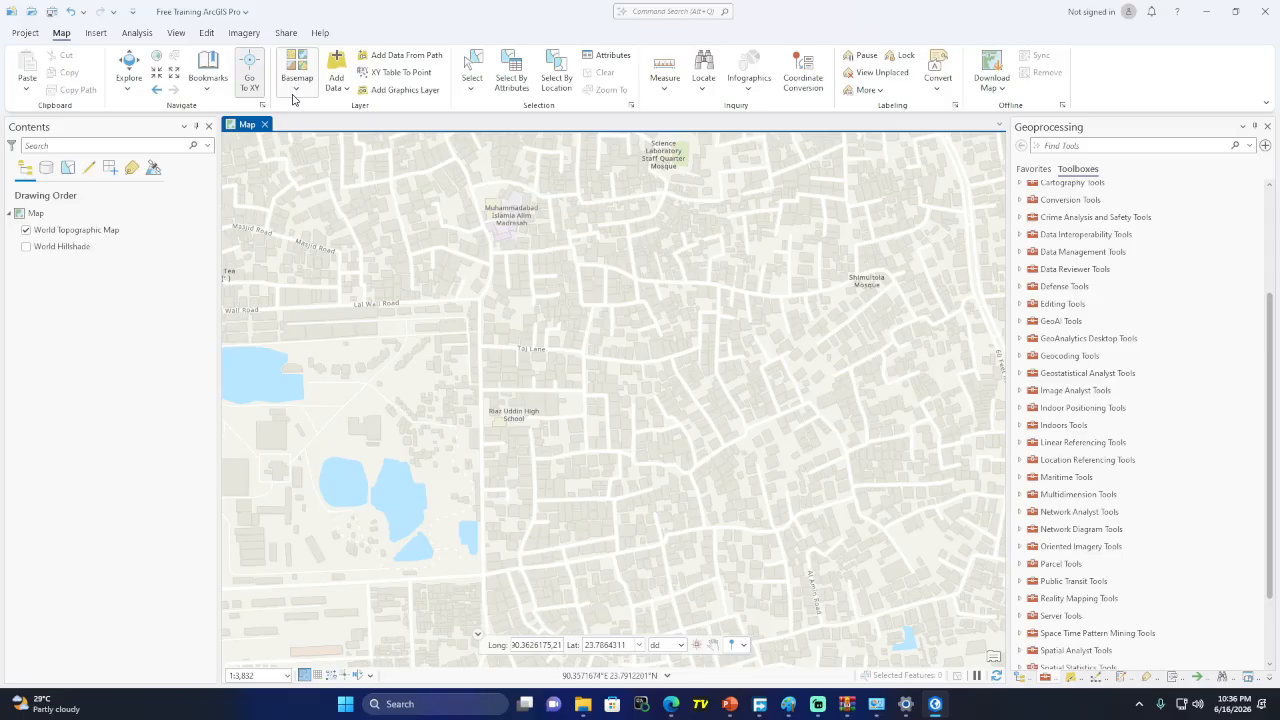
{"action": "left_click", "coordinate": [296, 80]}
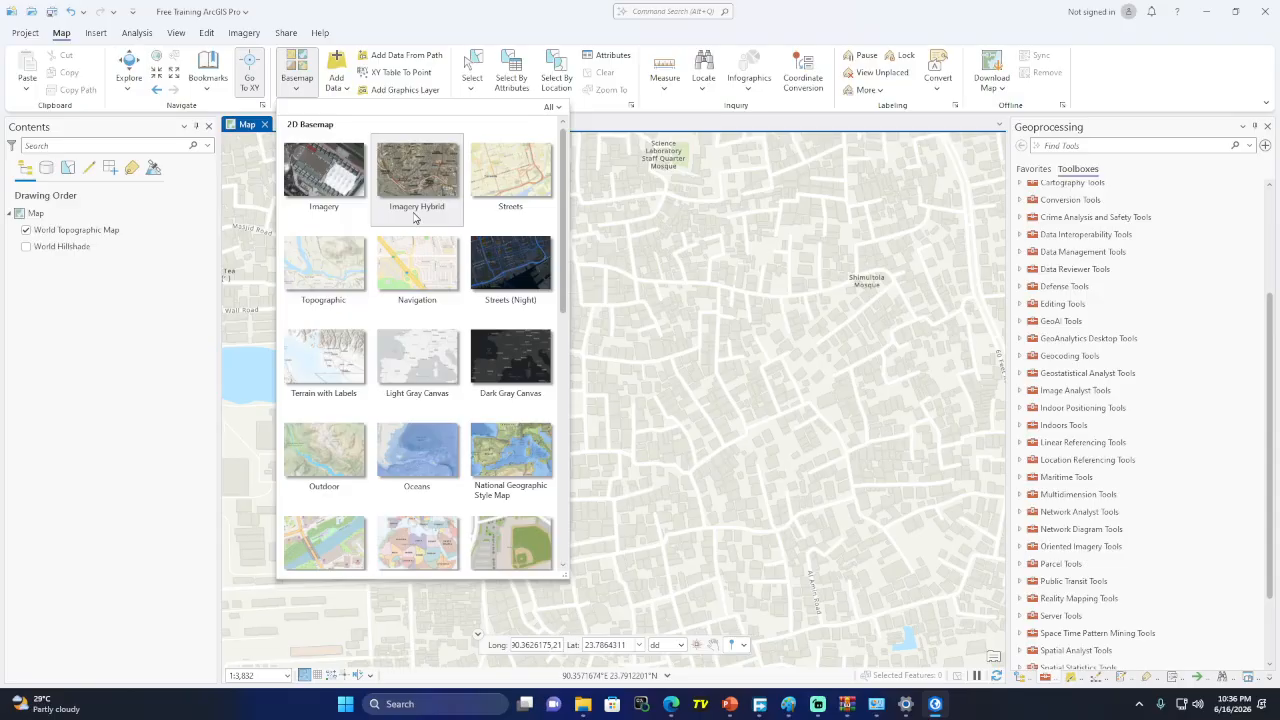
{"action": "scroll", "coordinate": [449, 424], "scroll_direction": "down", "scroll_amount": 4}
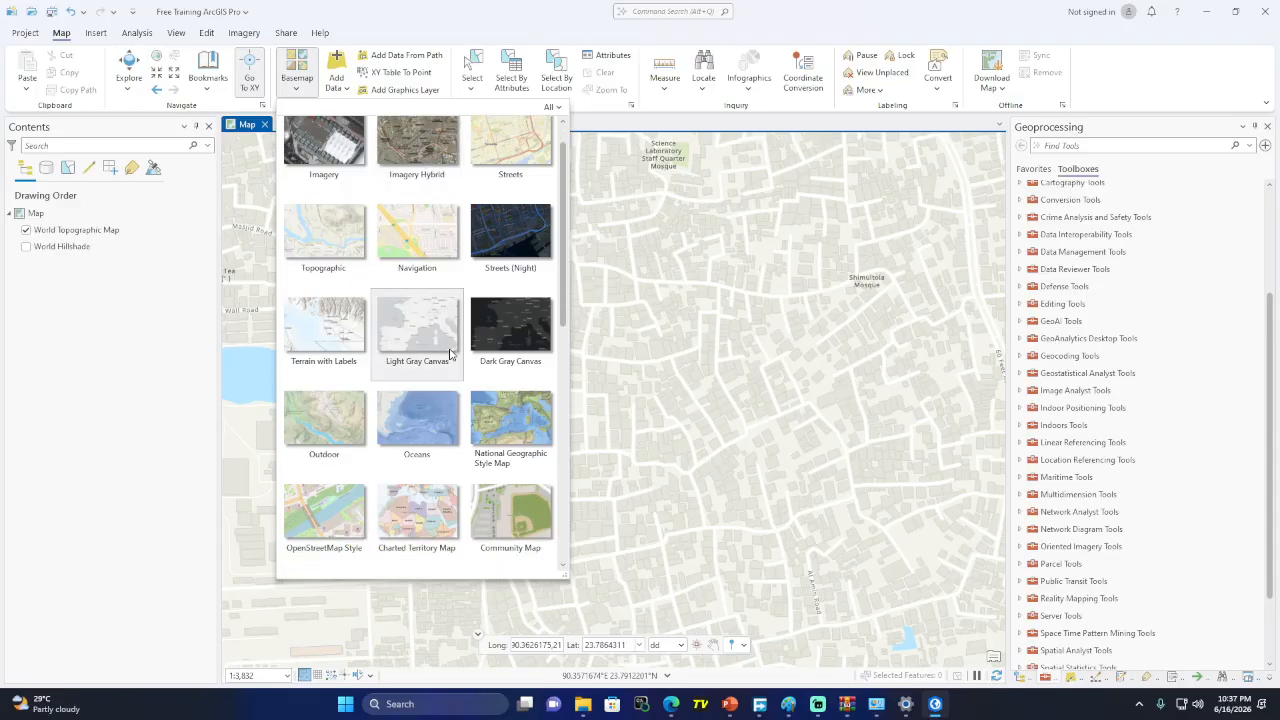
{"action": "scroll", "coordinate": [450, 418], "scroll_direction": "down", "scroll_amount": 2}
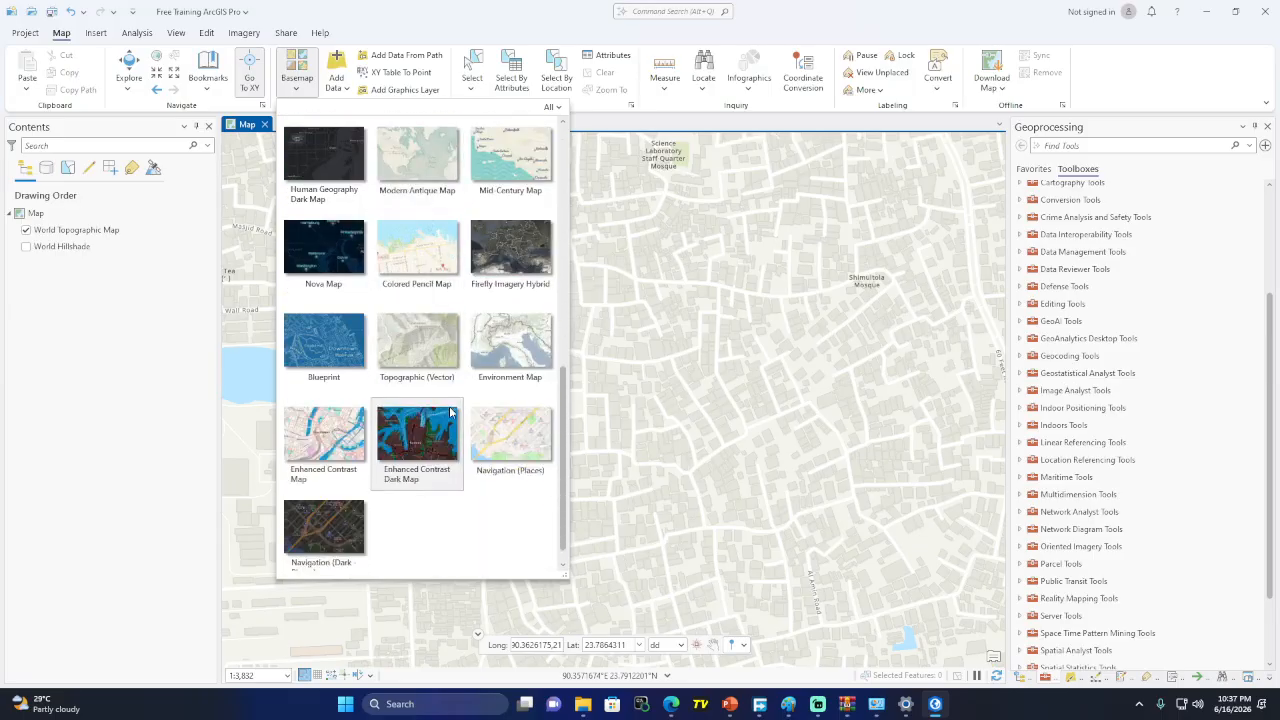
{"action": "scroll", "coordinate": [450, 490], "scroll_direction": "up", "scroll_amount": 6}
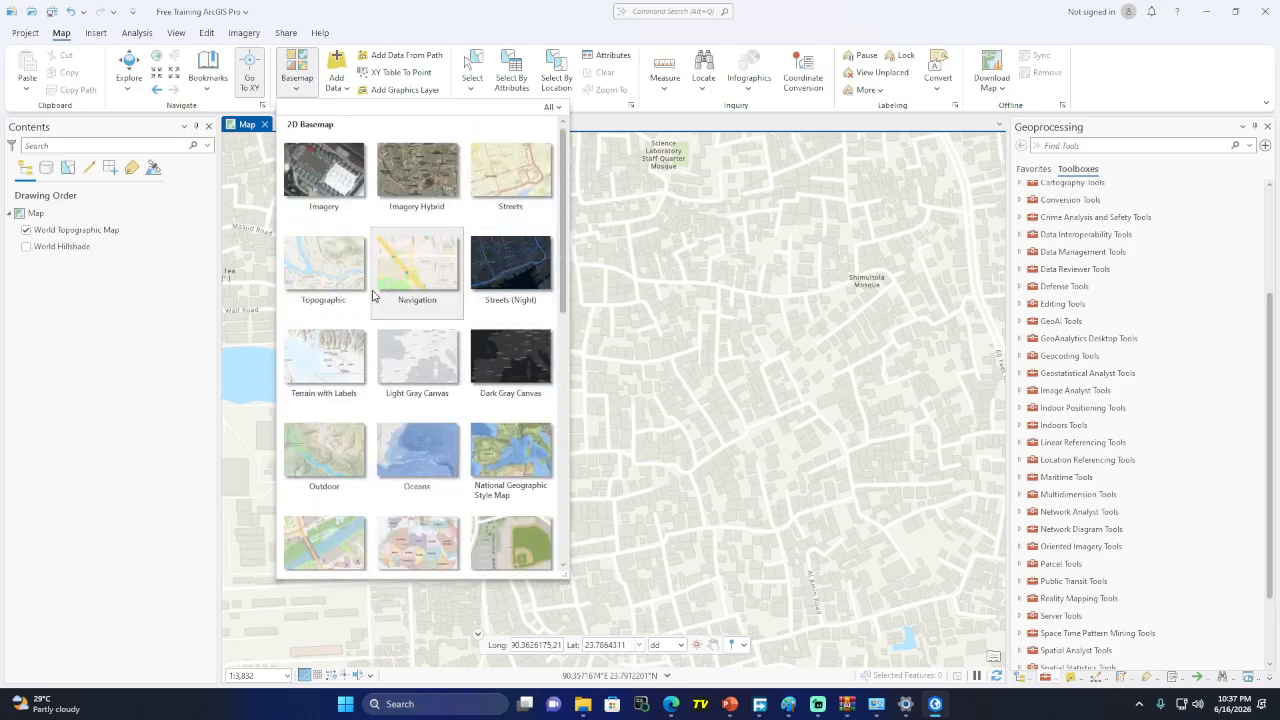
{"action": "scroll", "coordinate": [420, 310], "scroll_direction": "down", "scroll_amount": 3}
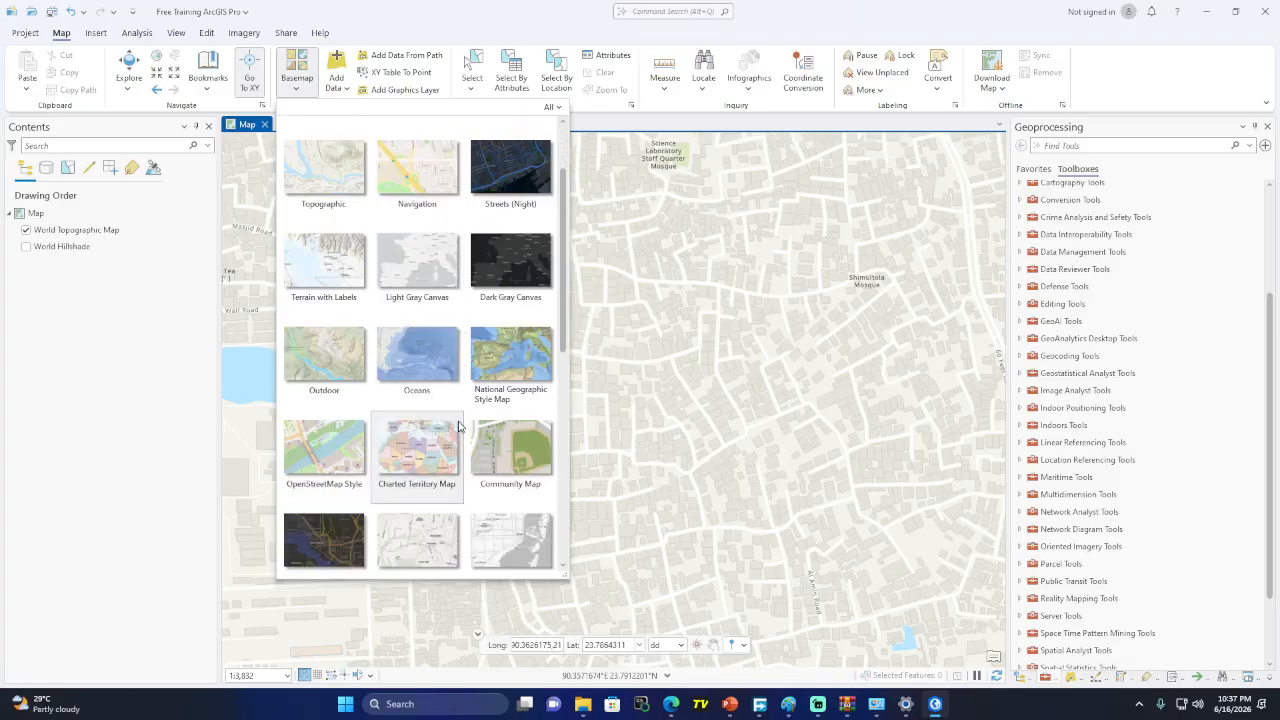
{"action": "scroll", "coordinate": [421, 311], "scroll_direction": "down", "scroll_amount": 6}
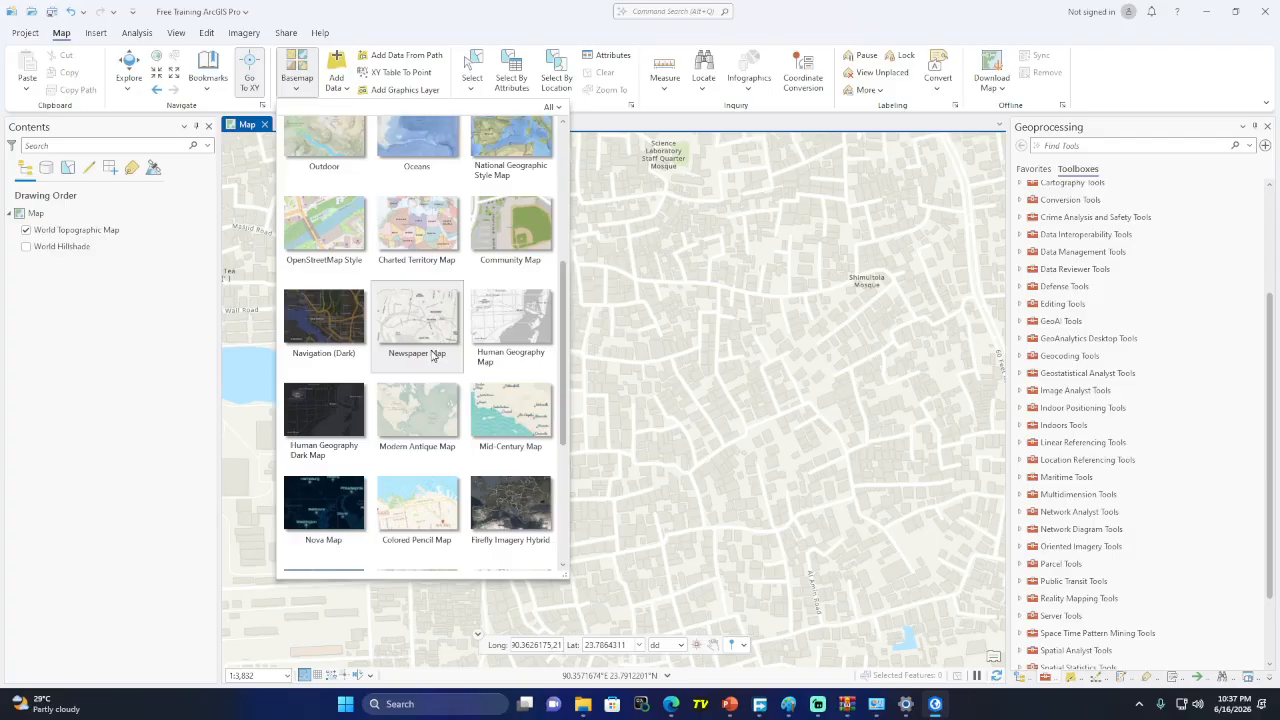
{"action": "scroll", "coordinate": [433, 356], "scroll_direction": "down", "scroll_amount": 1}
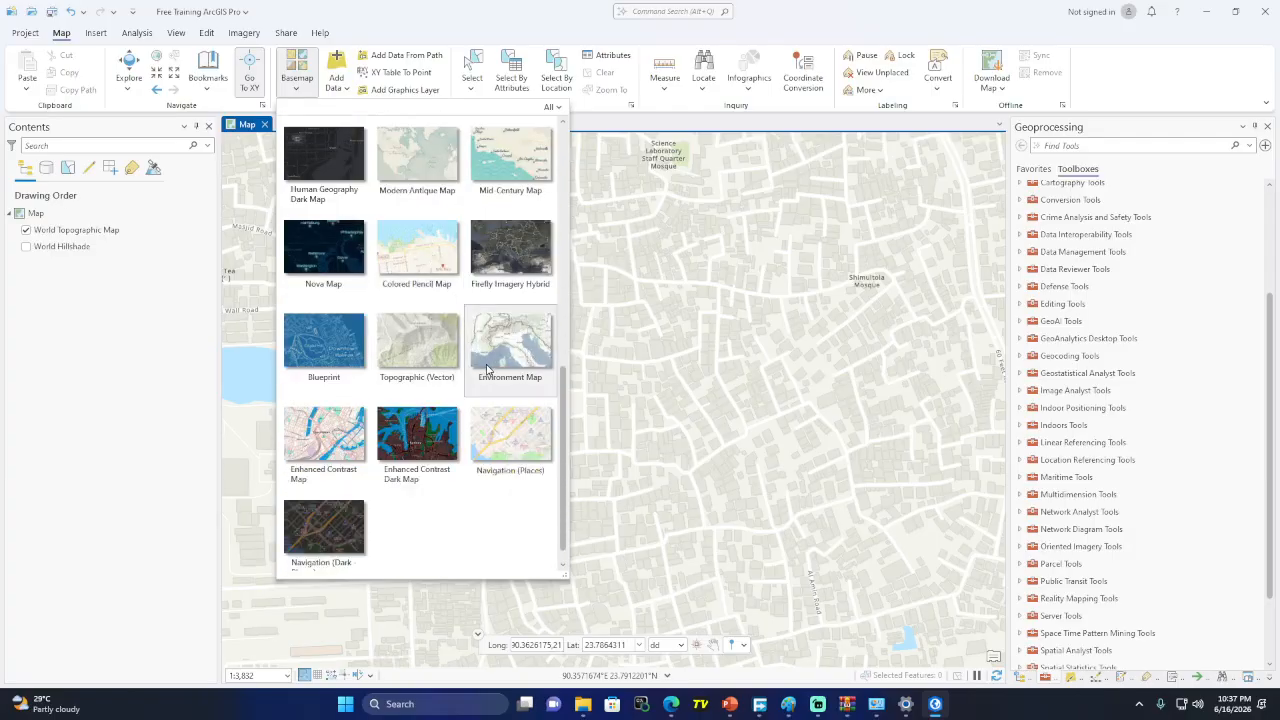
{"action": "scroll", "coordinate": [411, 460], "scroll_direction": "up", "scroll_amount": 6}
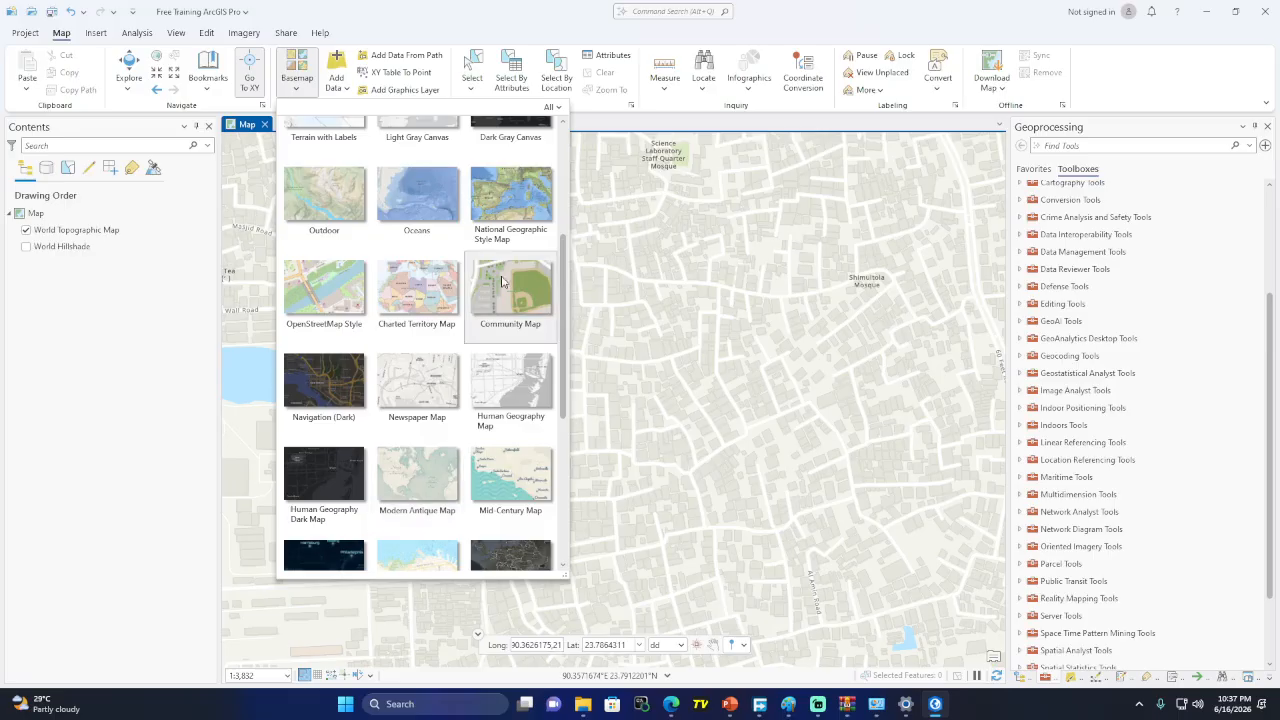
{"action": "scroll", "coordinate": [453, 273], "scroll_direction": "up", "scroll_amount": 3}
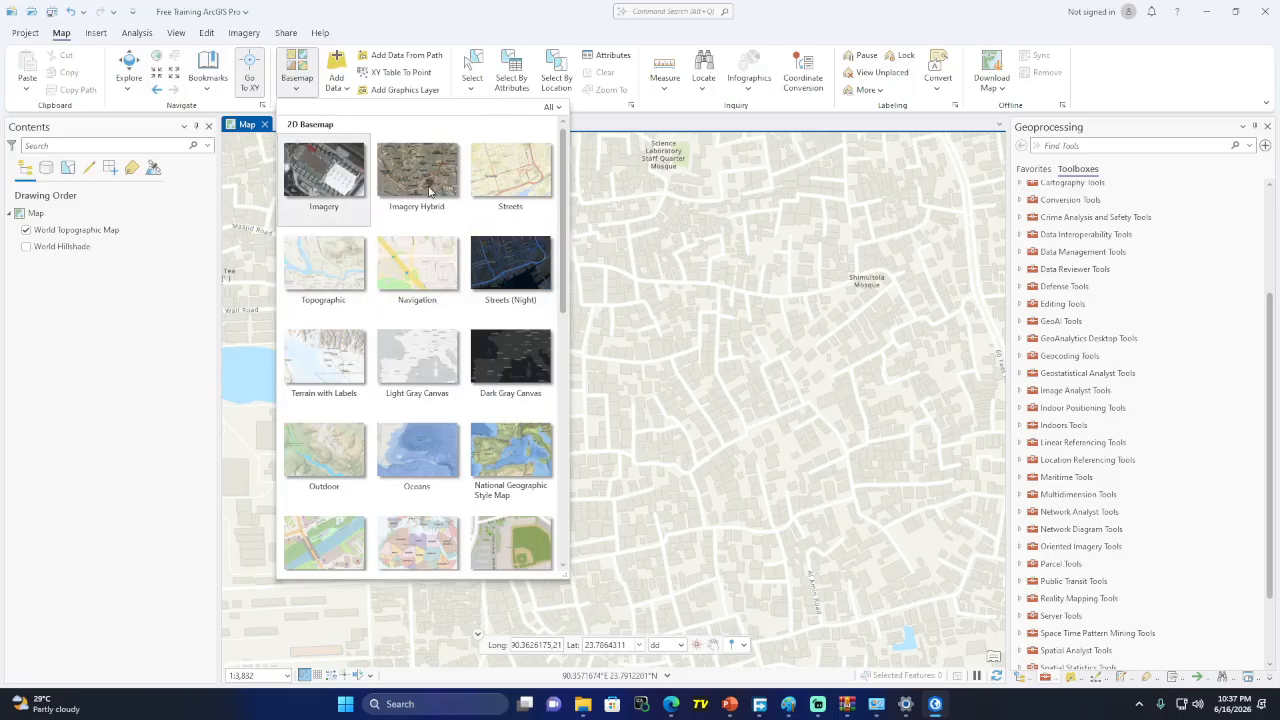
{"action": "left_click", "coordinate": [415, 13]}
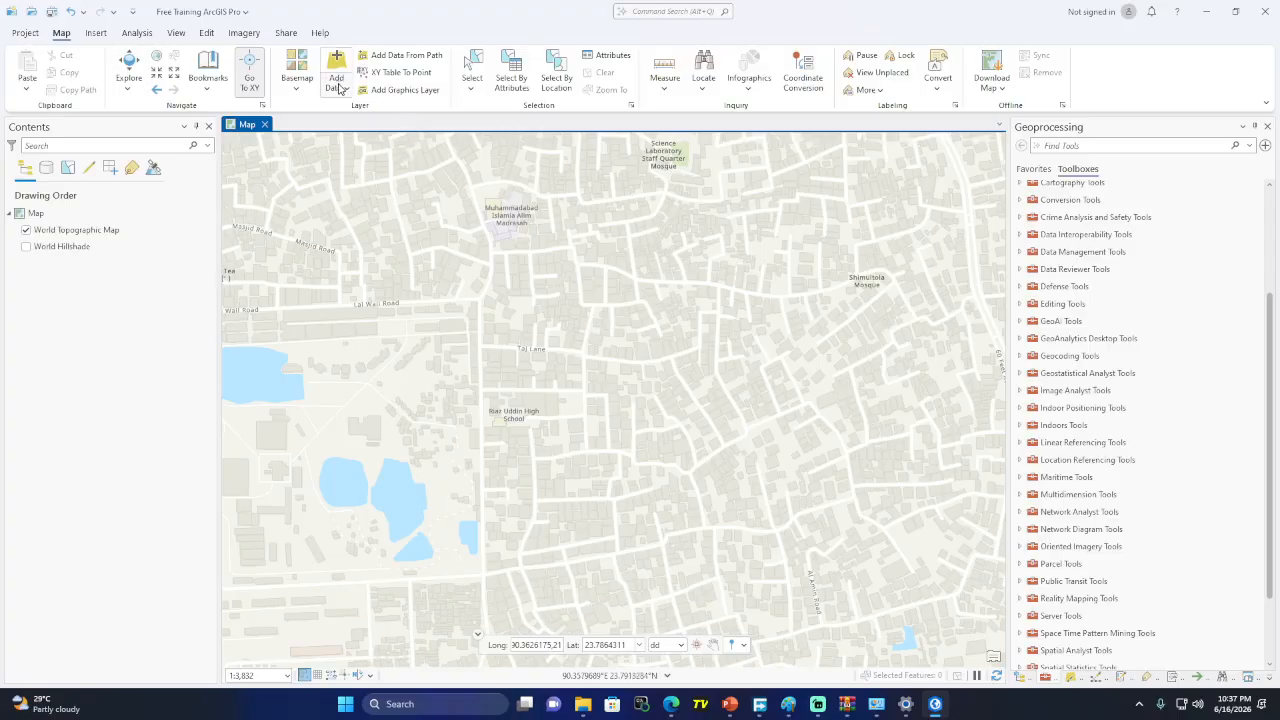
Check the Add Data options, then bring the Paint notes with .aprx, .ppkx and coordinates forward
{"action": "left_click", "coordinate": [344, 90]}
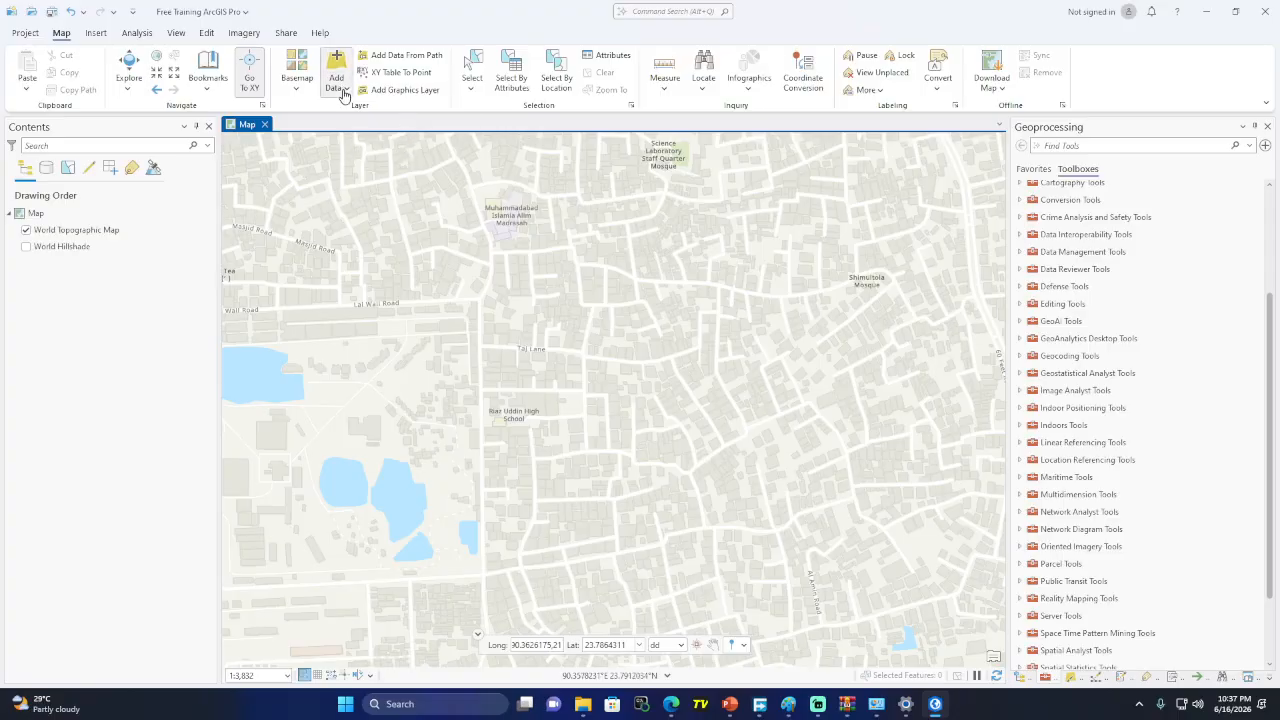
{"action": "left_click", "coordinate": [356, 9]}
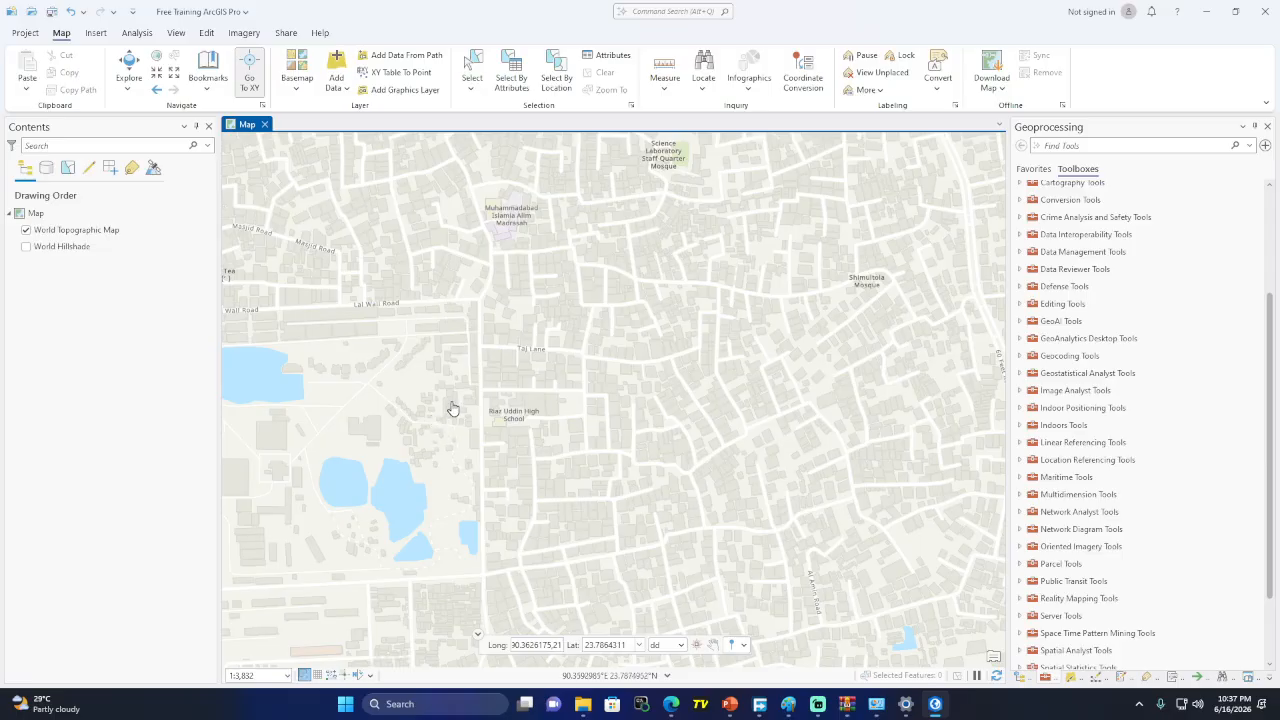
{"action": "left_click", "coordinate": [340, 95]}
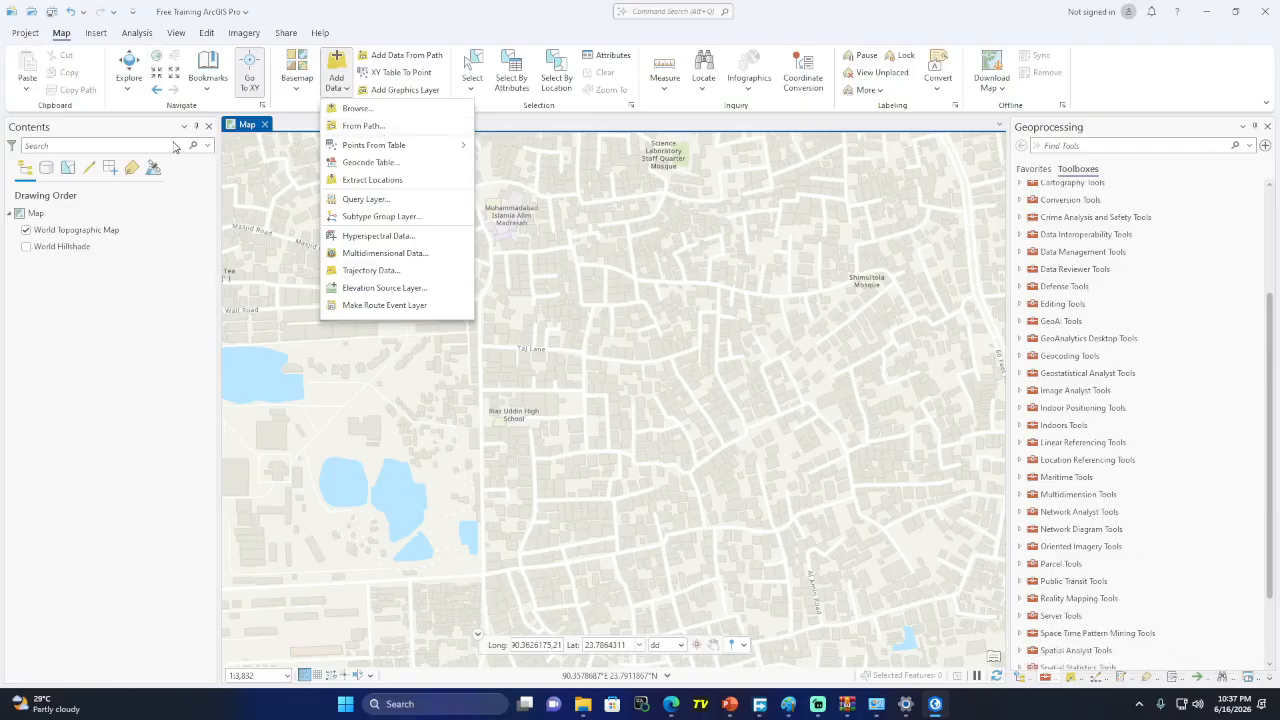
{"action": "mouse_move", "coordinate": [782, 712]}
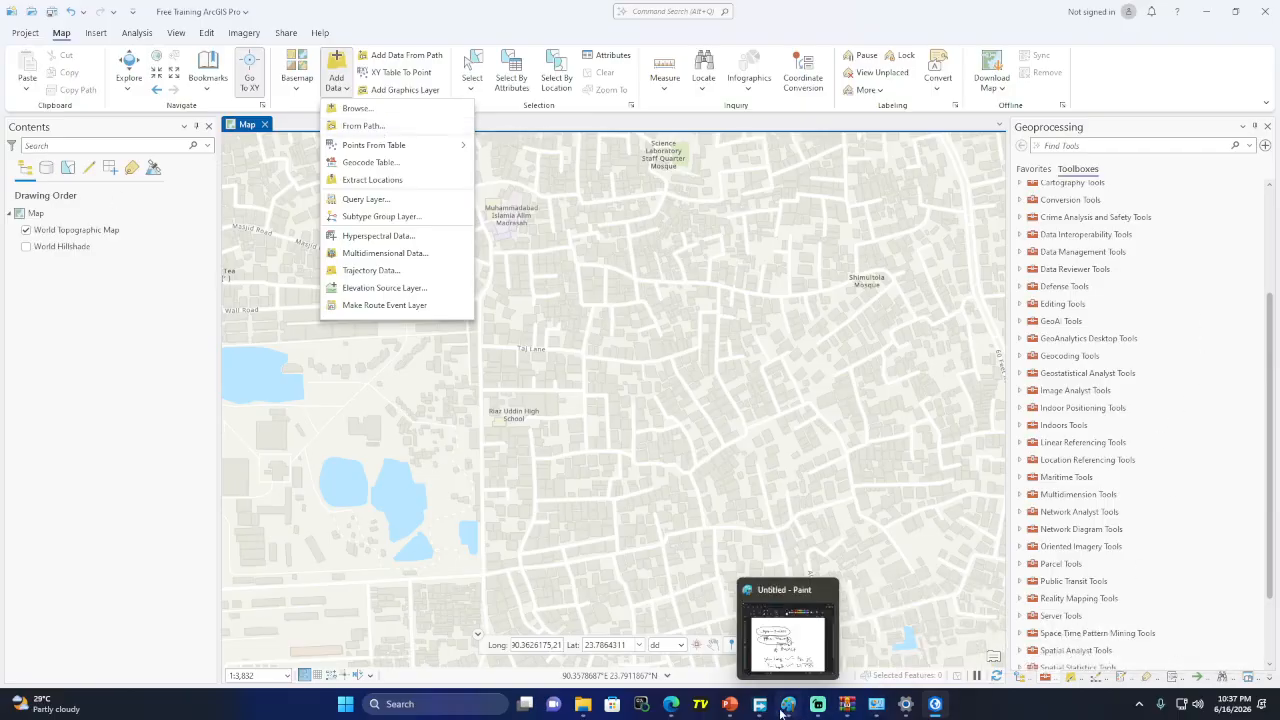
{"action": "mouse_move", "coordinate": [738, 713]}
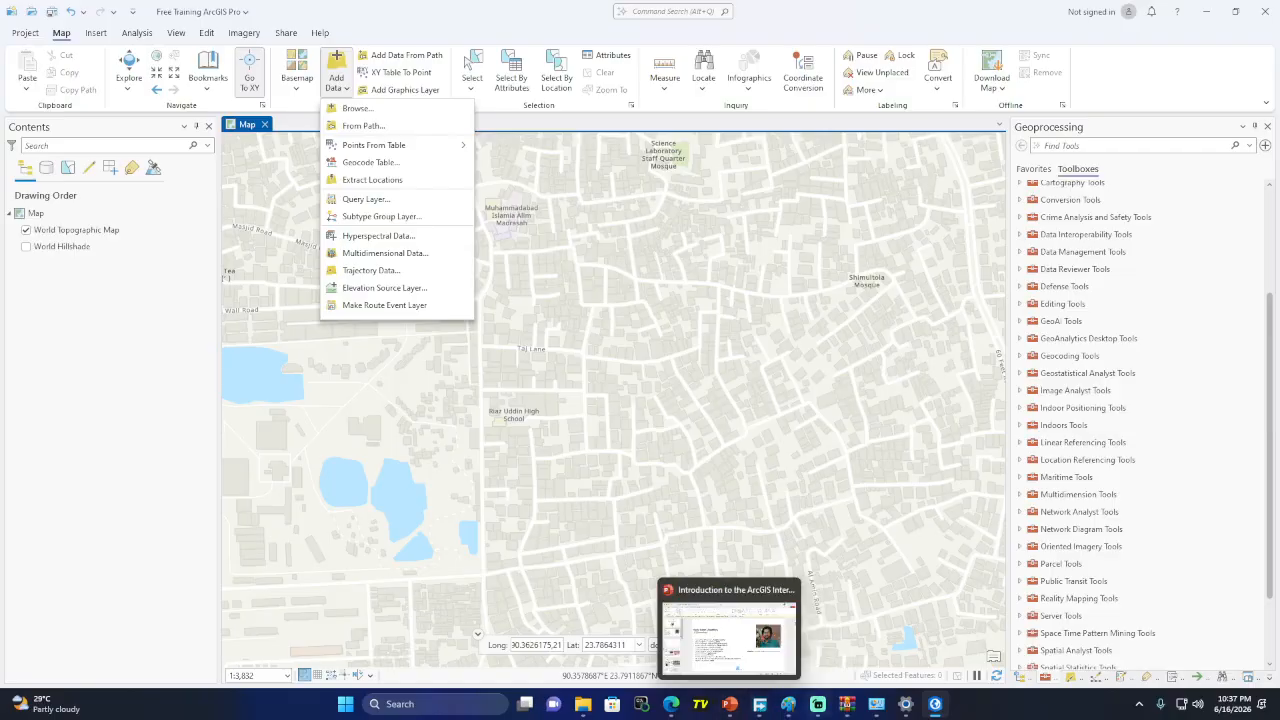
{"action": "mouse_move", "coordinate": [876, 712]}
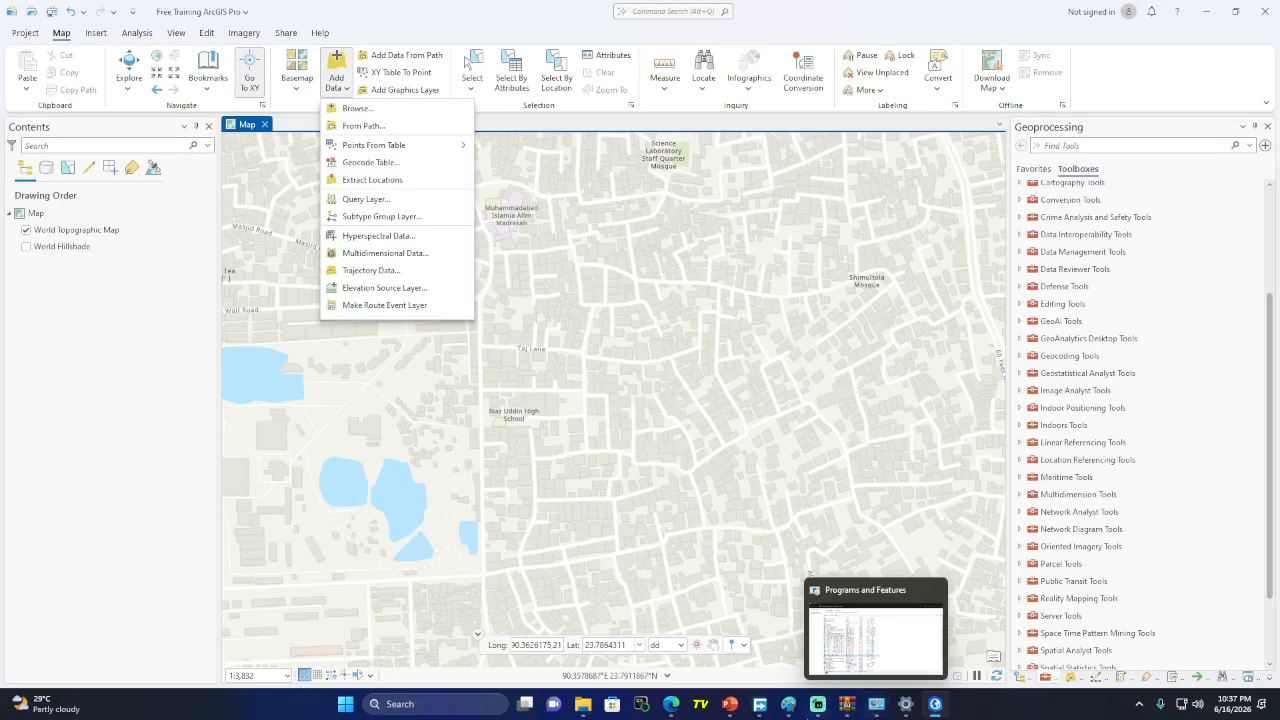
{"action": "left_click", "coordinate": [788, 704]}
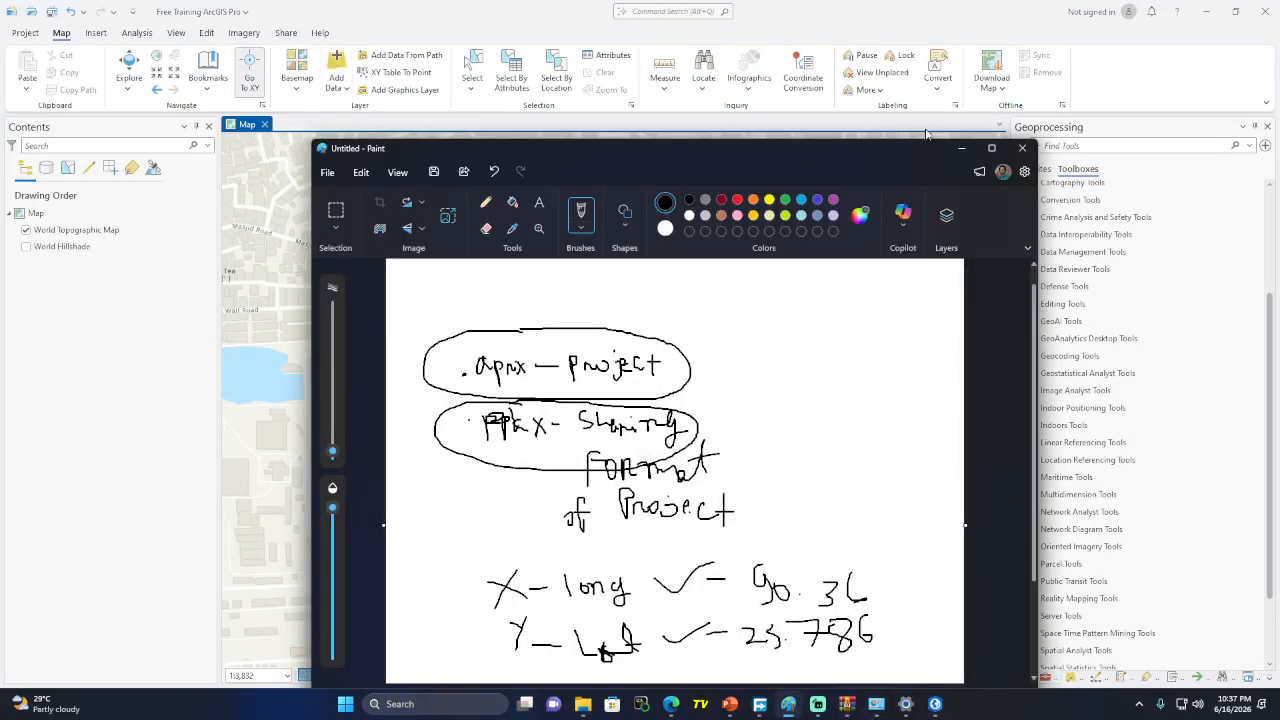
Move the notes window right and write a circled .shp beside the project notes
{"action": "mouse_move", "coordinate": [701, 147]}
{"action": "left_mouse_down"}
{"action": "mouse_move", "coordinate": [931, 117]}
{"action": "mouse_move", "coordinate": [961, 101]}
{"action": "left_mouse_up"}
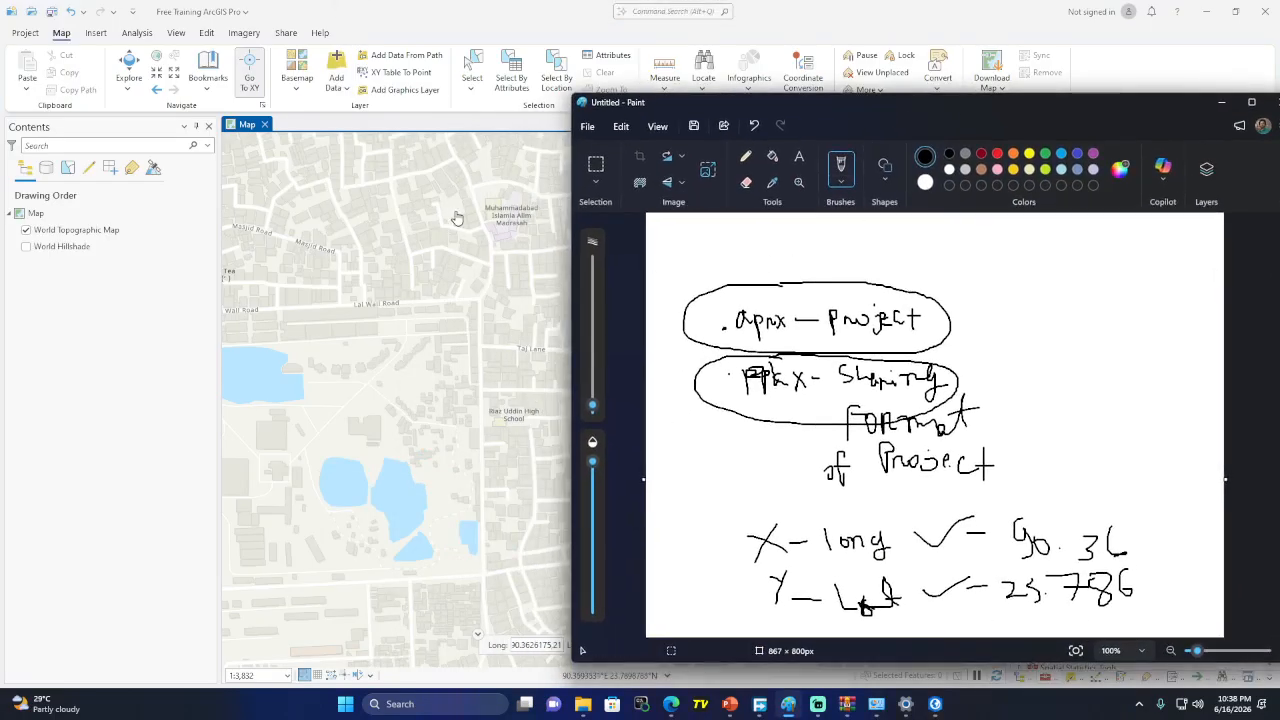
{"action": "left_click", "coordinate": [1032, 295]}
{"action": "mouse_move", "coordinate": [1060, 289]}
{"action": "left_mouse_down"}
{"action": "mouse_move", "coordinate": [1044, 307]}
{"action": "mouse_move", "coordinate": [1095, 320]}
{"action": "mouse_move", "coordinate": [1104, 310]}
{"action": "left_mouse_up"}
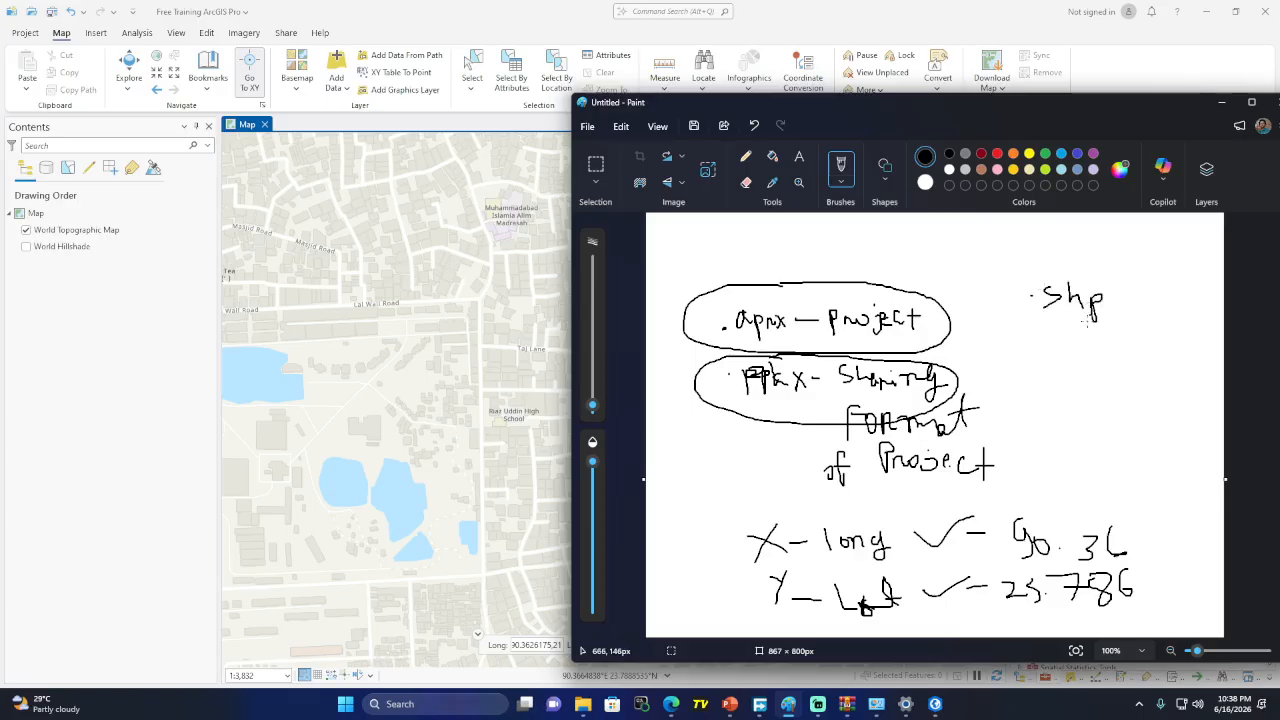
{"action": "mouse_move", "coordinate": [1082, 262]}
{"action": "left_mouse_down"}
{"action": "mouse_move", "coordinate": [1006, 300]}
{"action": "mouse_move", "coordinate": [1136, 294]}
{"action": "mouse_move", "coordinate": [1084, 262]}
{"action": "left_mouse_up"}
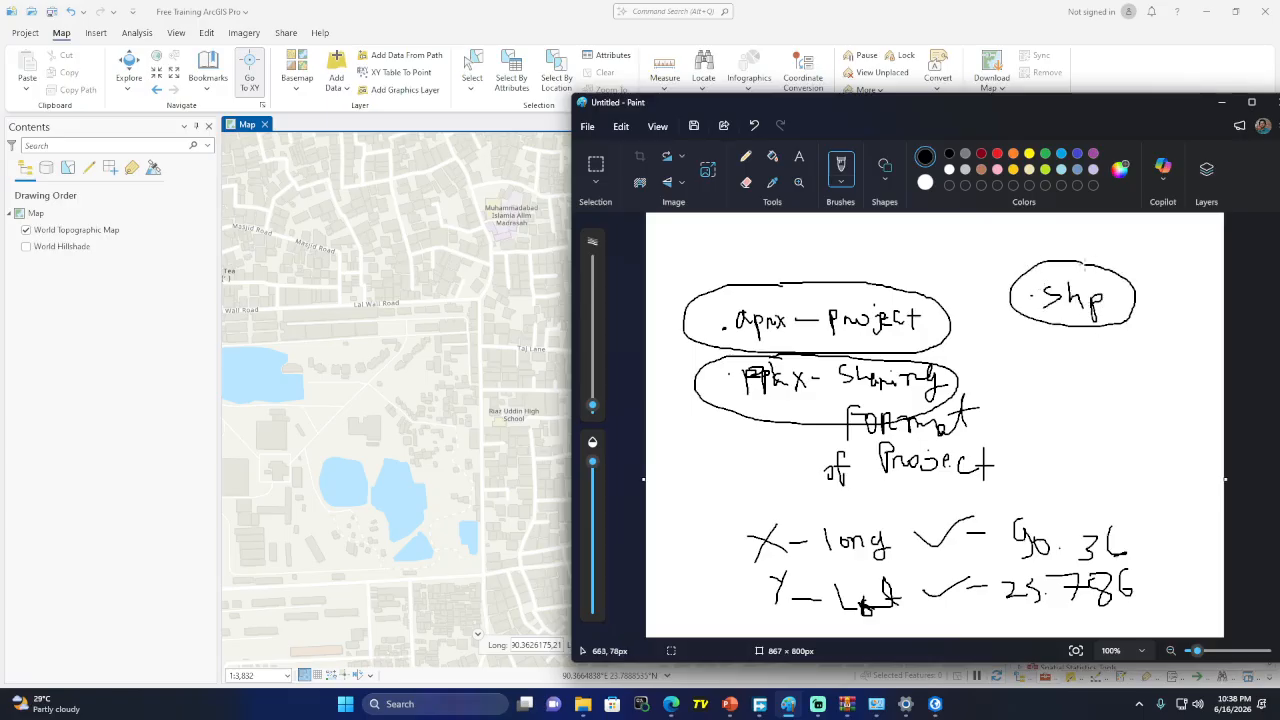
Check the ArcGIS Pro Add Data options, then return to the Paint notes
{"action": "left_click", "coordinate": [337, 82]}
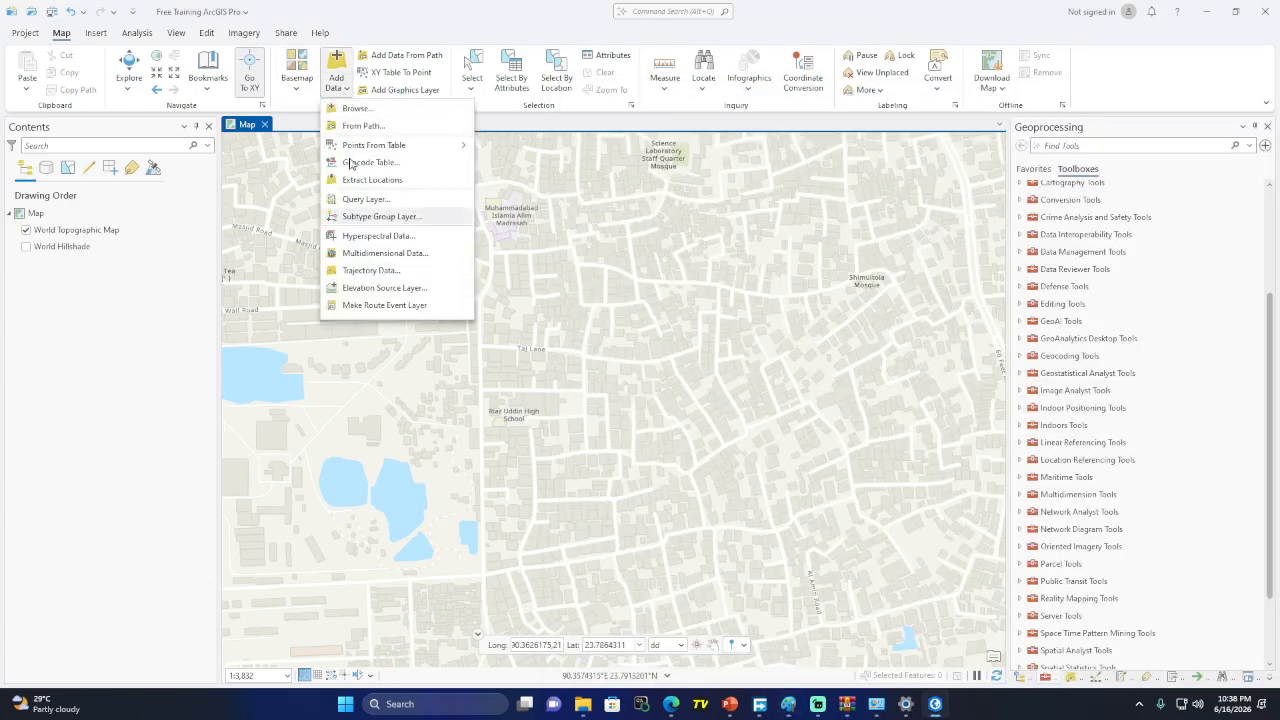
{"action": "left_click", "coordinate": [733, 711]}
{"action": "left_click", "coordinate": [733, 711]}
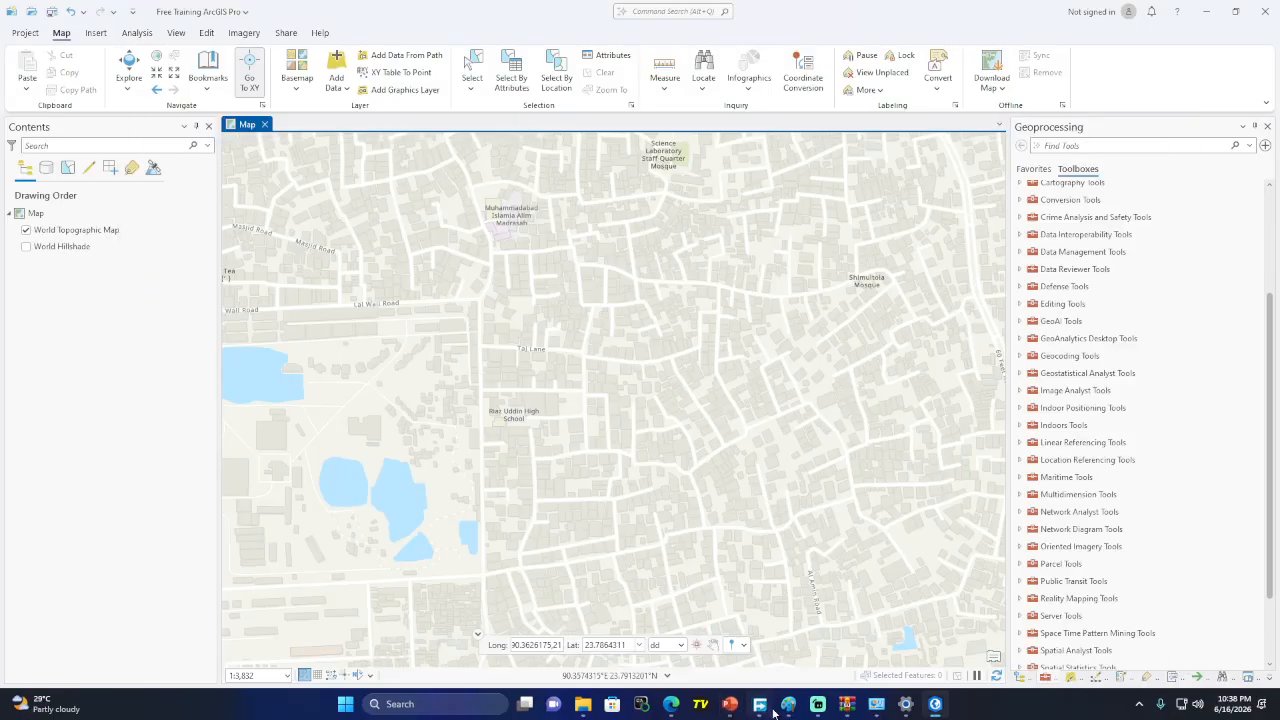
{"action": "left_click", "coordinate": [789, 706]}
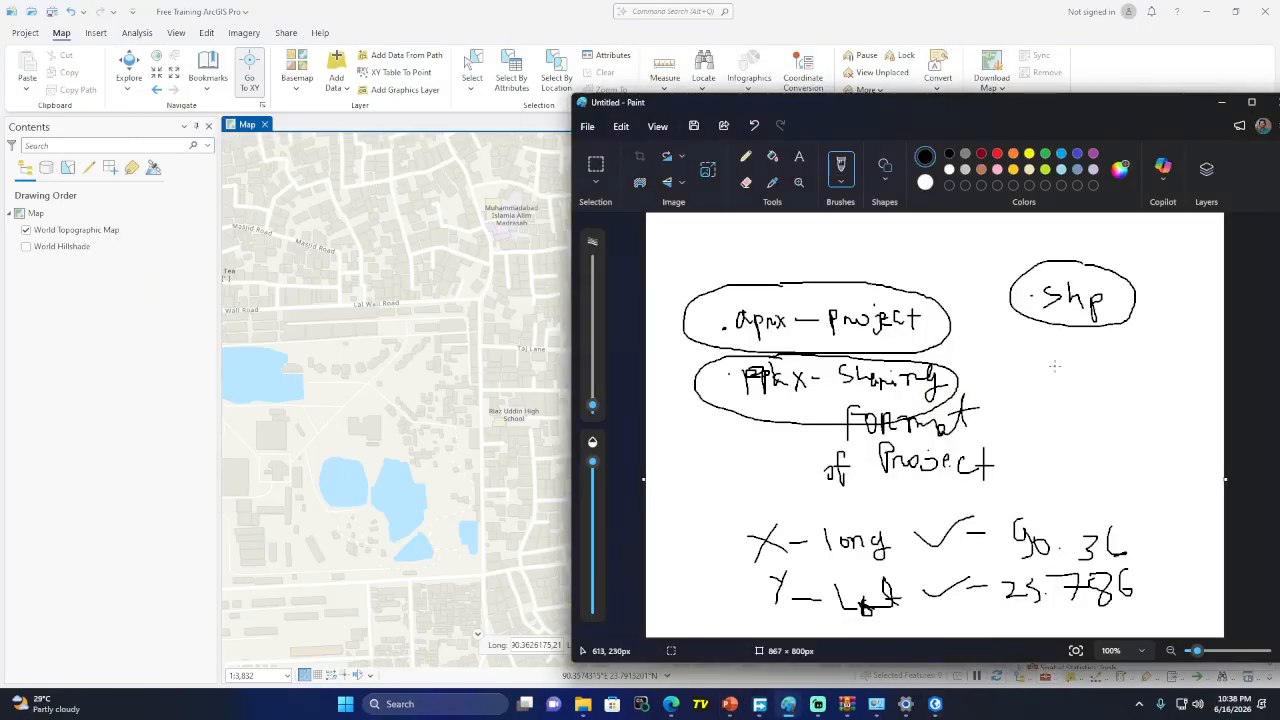
Draw an arrow from .shp to a list of point, polyline and polygon, with an example shape
{"action": "mouse_move", "coordinate": [1062, 340]}
{"action": "left_mouse_down"}
{"action": "mouse_move", "coordinate": [1062, 358]}
{"action": "mouse_move", "coordinate": [1071, 346]}
{"action": "mouse_move", "coordinate": [1035, 393]}
{"action": "mouse_move", "coordinate": [1058, 398]}
{"action": "mouse_move", "coordinate": [1050, 390]}
{"action": "left_mouse_up"}
{"action": "mouse_move", "coordinate": [1070, 388]}
{"action": "left_mouse_down"}
{"action": "mouse_move", "coordinate": [1096, 400]}
{"action": "mouse_move", "coordinate": [1114, 387]}
{"action": "left_mouse_up"}
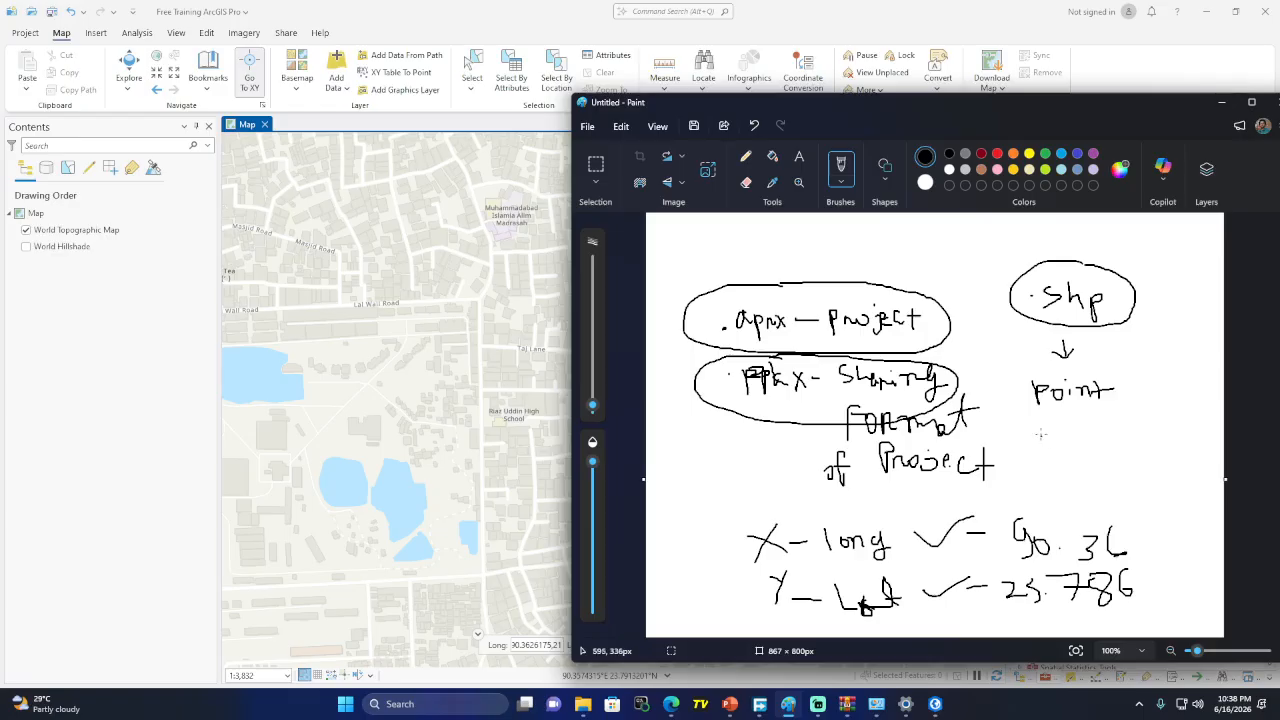
{"action": "left_click_drag", "start_coordinate": [1040, 422], "coordinate": [1040, 446]}
{"action": "left_click_drag", "start_coordinate": [1040, 423], "coordinate": [1040, 433]}
{"action": "left_click_drag", "start_coordinate": [1058, 424], "coordinate": [1066, 434]}
{"action": "left_click_drag", "start_coordinate": [1070, 414], "coordinate": [1080, 440]}
{"action": "left_click_drag", "start_coordinate": [1086, 418], "coordinate": [1088, 440]}
{"action": "mouse_move", "coordinate": [1096, 414]}
{"action": "left_mouse_down"}
{"action": "mouse_move", "coordinate": [1099, 437]}
{"action": "mouse_move", "coordinate": [1112, 416]}
{"action": "mouse_move", "coordinate": [1116, 440]}
{"action": "mouse_move", "coordinate": [1158, 436]}
{"action": "left_mouse_up"}
{"action": "left_click_drag", "start_coordinate": [1036, 470], "coordinate": [1068, 478]}
{"action": "mouse_move", "coordinate": [1070, 458]}
{"action": "left_mouse_down"}
{"action": "mouse_move", "coordinate": [1086, 458]}
{"action": "mouse_move", "coordinate": [1088, 476]}
{"action": "mouse_move", "coordinate": [1140, 464]}
{"action": "left_mouse_up"}
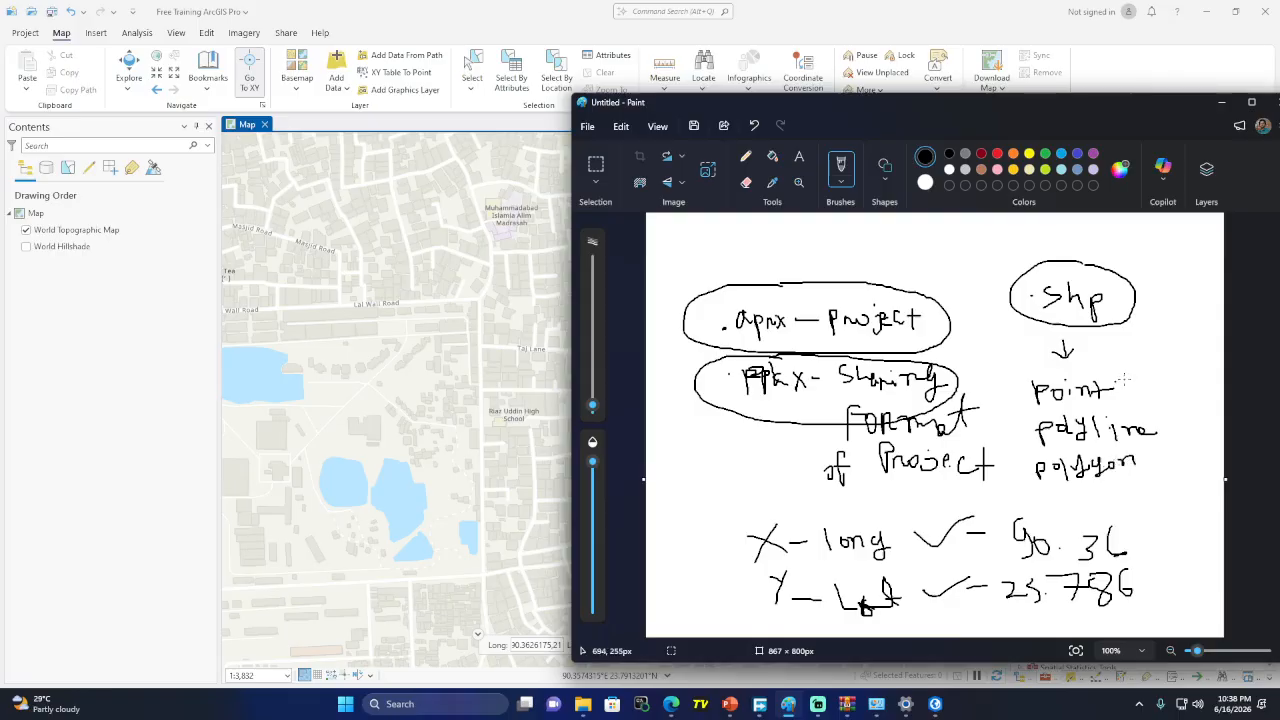
{"action": "left_click_drag", "start_coordinate": [1123, 391], "coordinate": [1152, 389]}
{"action": "mouse_move", "coordinate": [1160, 426]}
{"action": "left_mouse_down"}
{"action": "mouse_move", "coordinate": [1192, 428]}
{"action": "mouse_move", "coordinate": [1201, 376]}
{"action": "mouse_move", "coordinate": [1210, 451]}
{"action": "mouse_move", "coordinate": [1152, 465]}
{"action": "mouse_move", "coordinate": [1112, 510]}
{"action": "mouse_move", "coordinate": [1142, 491]}
{"action": "left_mouse_up"}
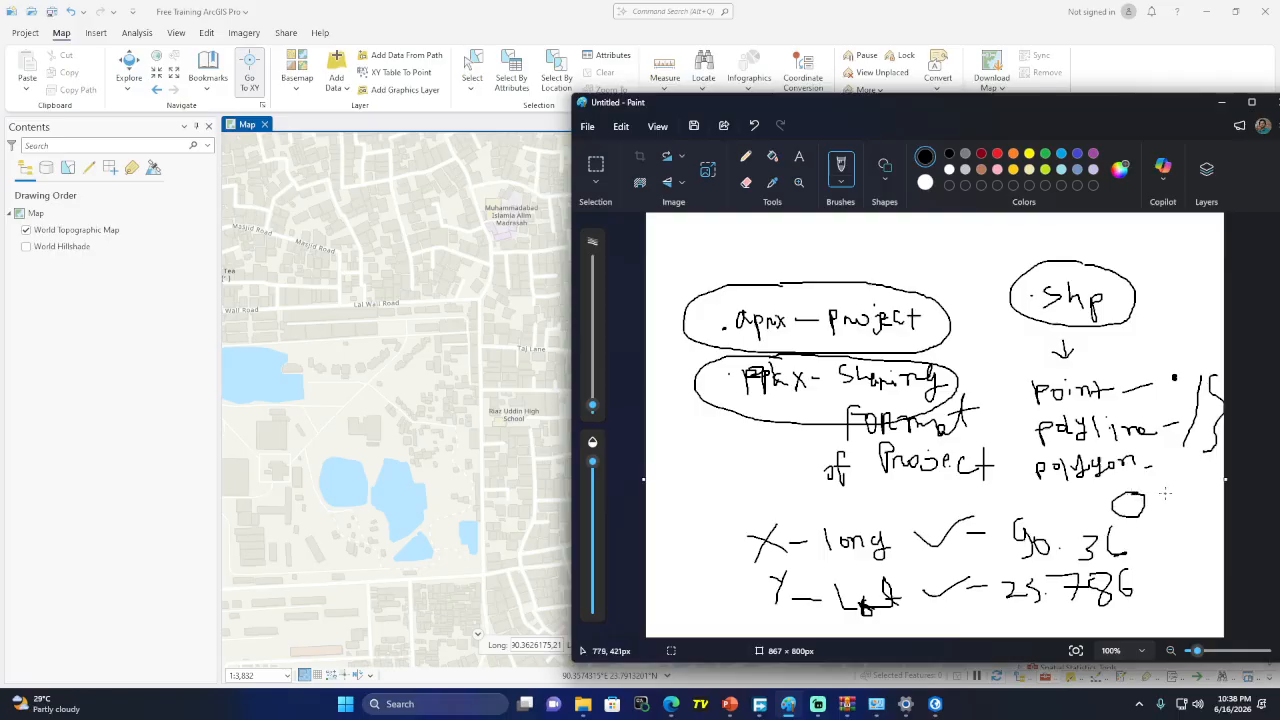
{"action": "mouse_move", "coordinate": [1160, 496]}
{"action": "left_mouse_down"}
{"action": "mouse_move", "coordinate": [1200, 484]}
{"action": "mouse_move", "coordinate": [1192, 518]}
{"action": "mouse_move", "coordinate": [1152, 516]}
{"action": "mouse_move", "coordinate": [1170, 508]}
{"action": "left_mouse_up"}
Box the point, polyline and polygon list, then minimize Paint
{"action": "scroll", "coordinate": [1170, 505], "scroll_direction": "up", "scroll_amount": 1}
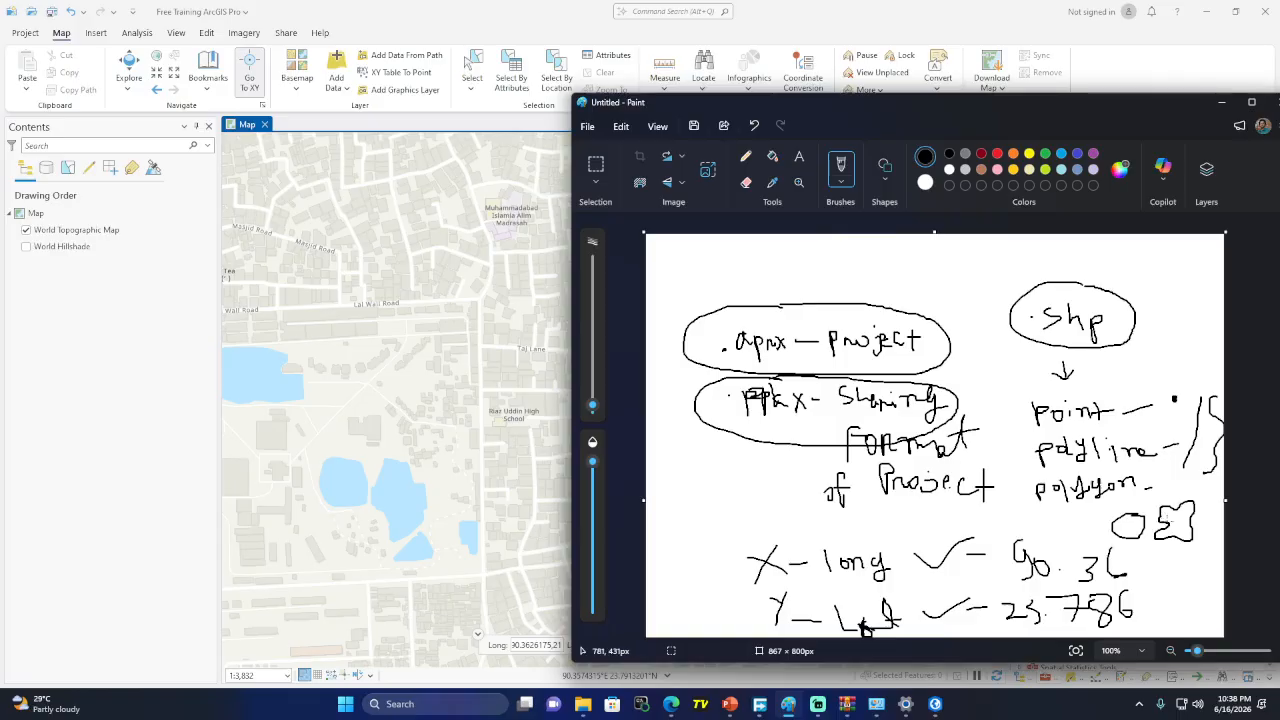
{"action": "mouse_move", "coordinate": [1019, 417]}
{"action": "left_mouse_down"}
{"action": "mouse_move", "coordinate": [1028, 518]}
{"action": "mouse_move", "coordinate": [1160, 505]}
{"action": "mouse_move", "coordinate": [1162, 443]}
{"action": "mouse_move", "coordinate": [1104, 388]}
{"action": "mouse_move", "coordinate": [1019, 405]}
{"action": "left_mouse_up"}
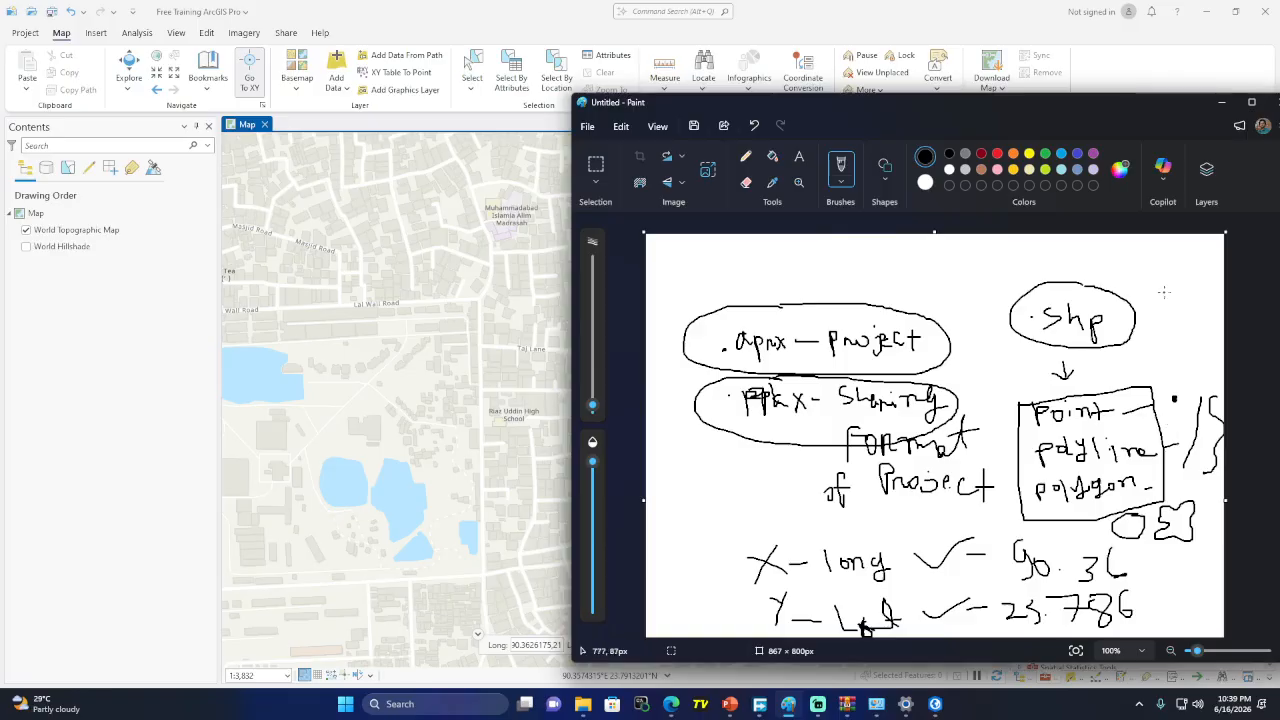
{"action": "left_click", "coordinate": [1217, 110]}
{"action": "scroll", "coordinate": [400, 529], "scroll_direction": "up", "scroll_amount": 3}
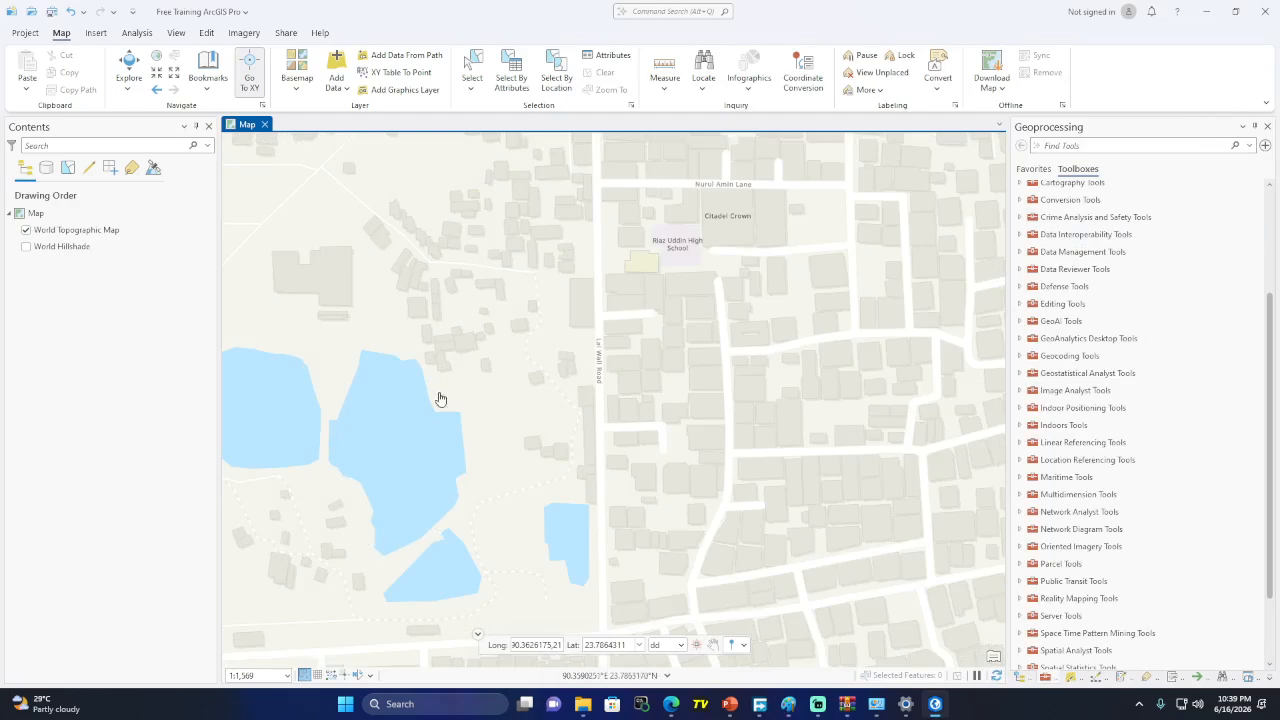
{"action": "scroll", "coordinate": [408, 312], "scroll_direction": "up", "scroll_amount": 3}
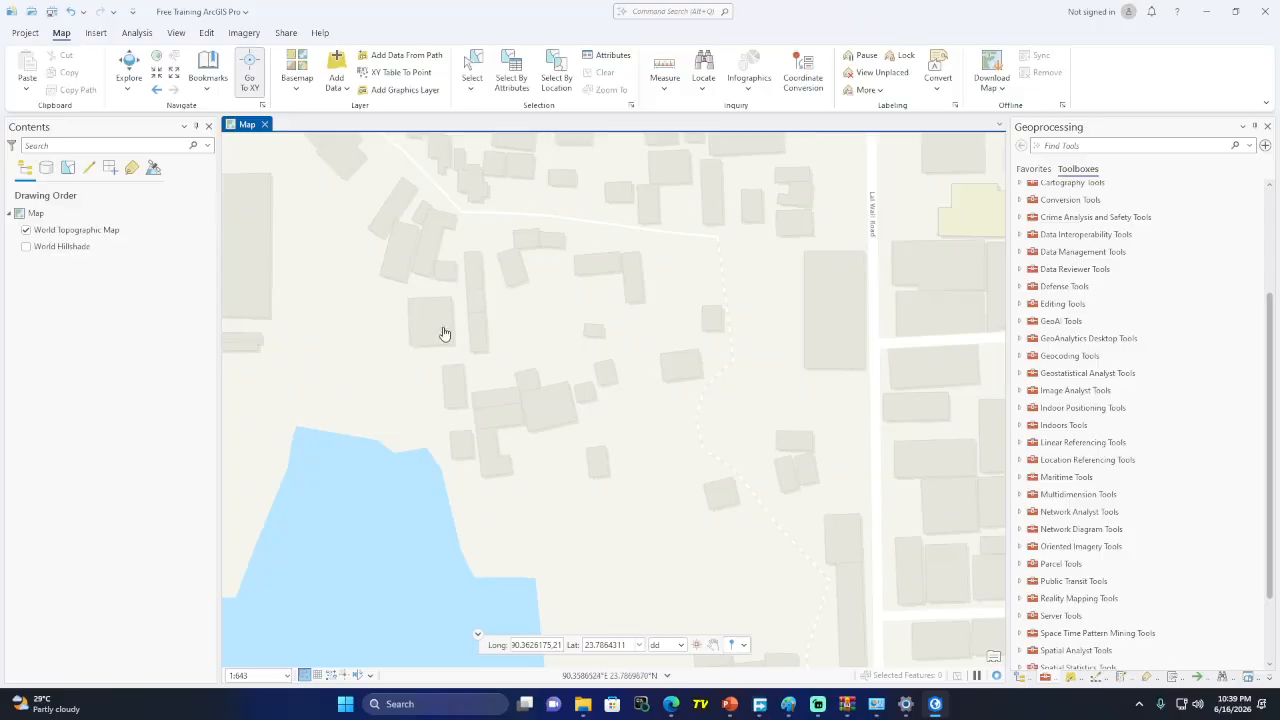
{"action": "scroll", "coordinate": [397, 331], "scroll_direction": "down", "scroll_amount": 3}
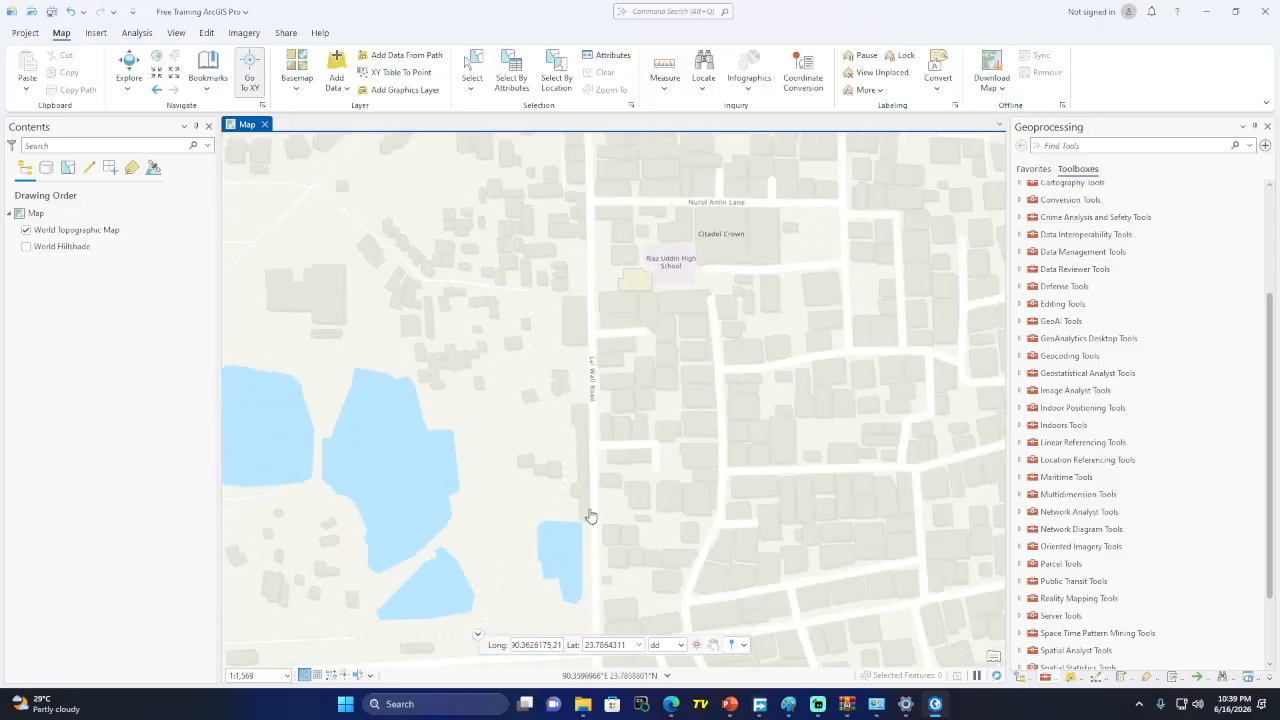
{"action": "left_click_drag", "start_coordinate": [595, 249], "coordinate": [617, 343]}
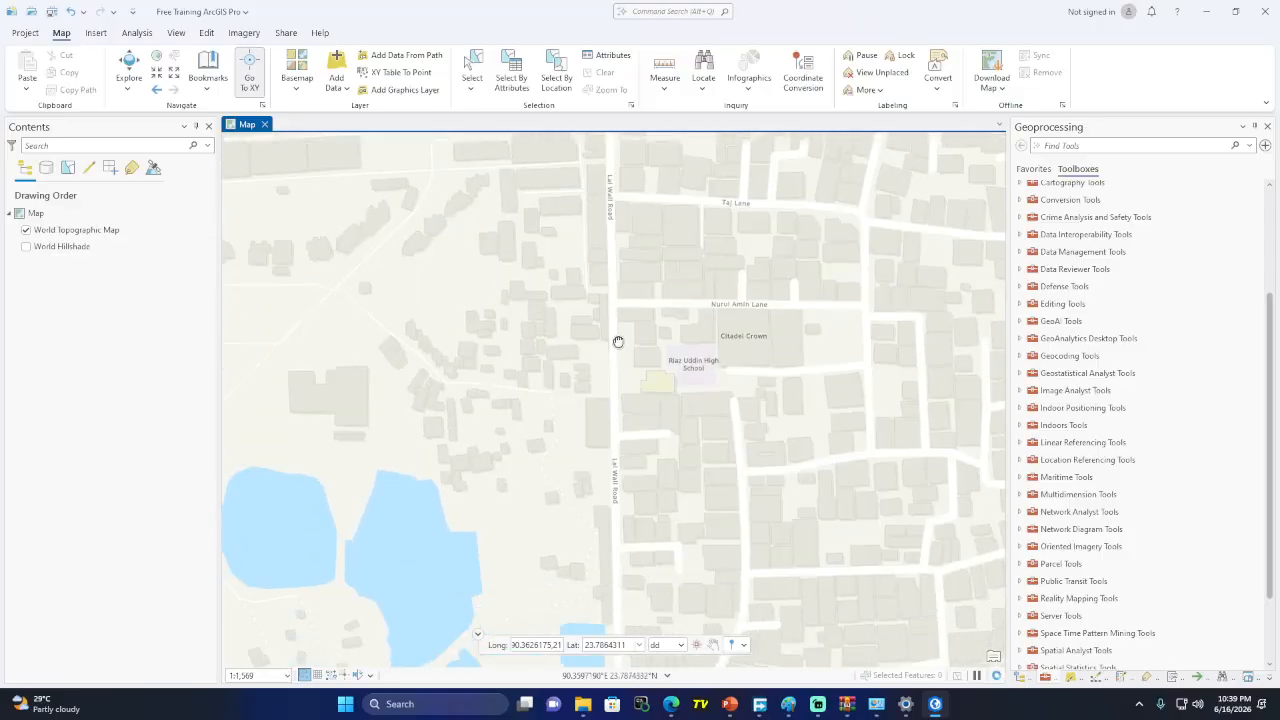
{"action": "scroll", "coordinate": [603, 371], "scroll_direction": "up", "scroll_amount": 3}
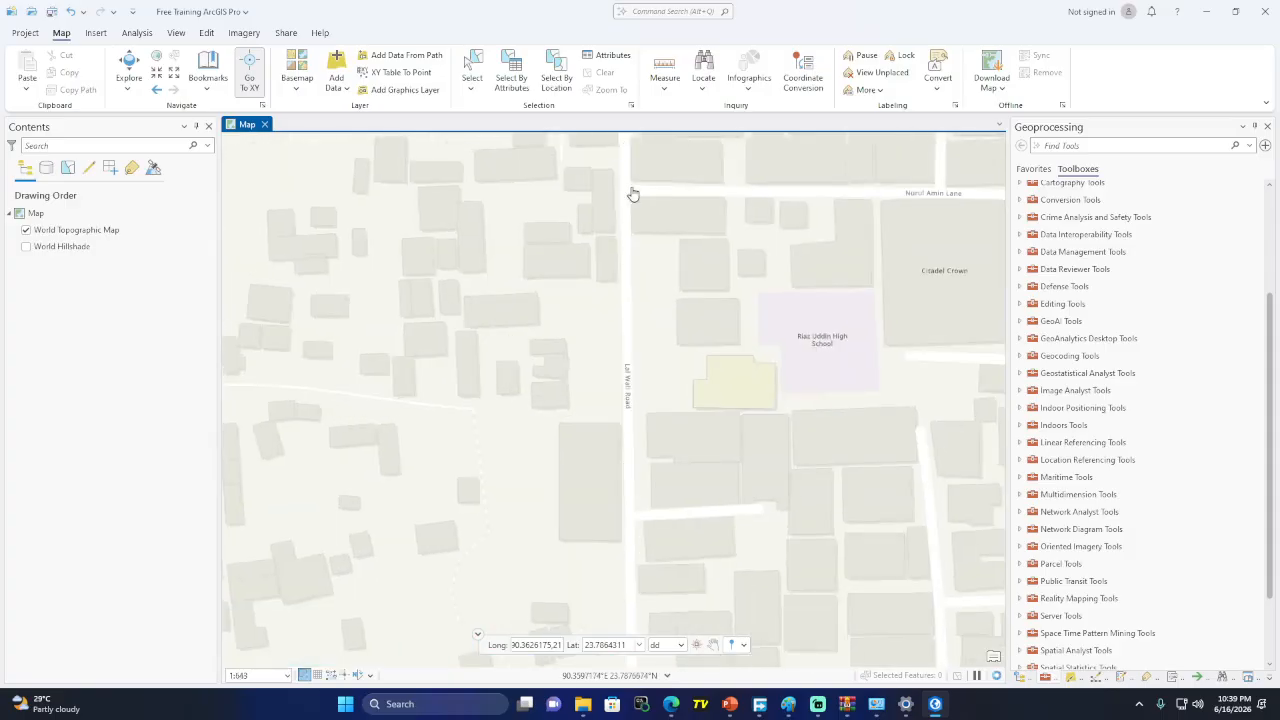
{"action": "left_click_drag", "start_coordinate": [632, 191], "coordinate": [609, 380]}
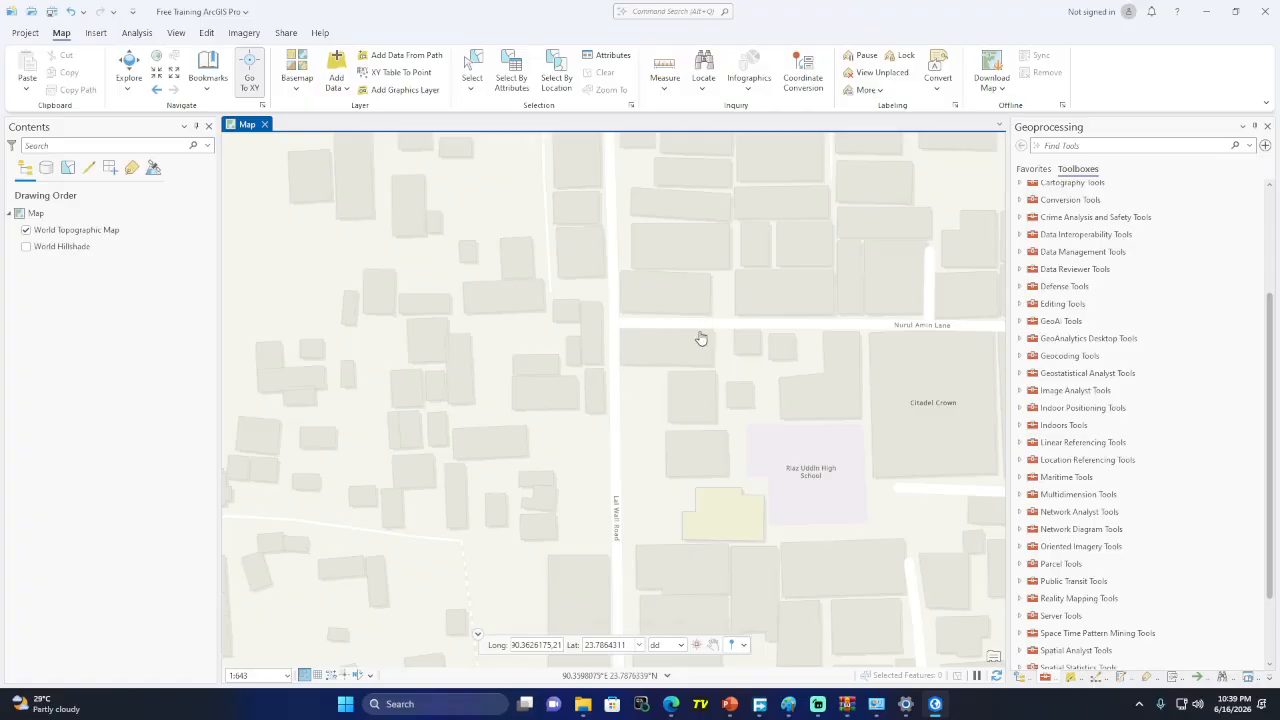
{"action": "scroll", "coordinate": [612, 332], "scroll_direction": "up", "scroll_amount": 2}
{"action": "scroll", "coordinate": [612, 332], "scroll_direction": "up", "scroll_amount": 1}
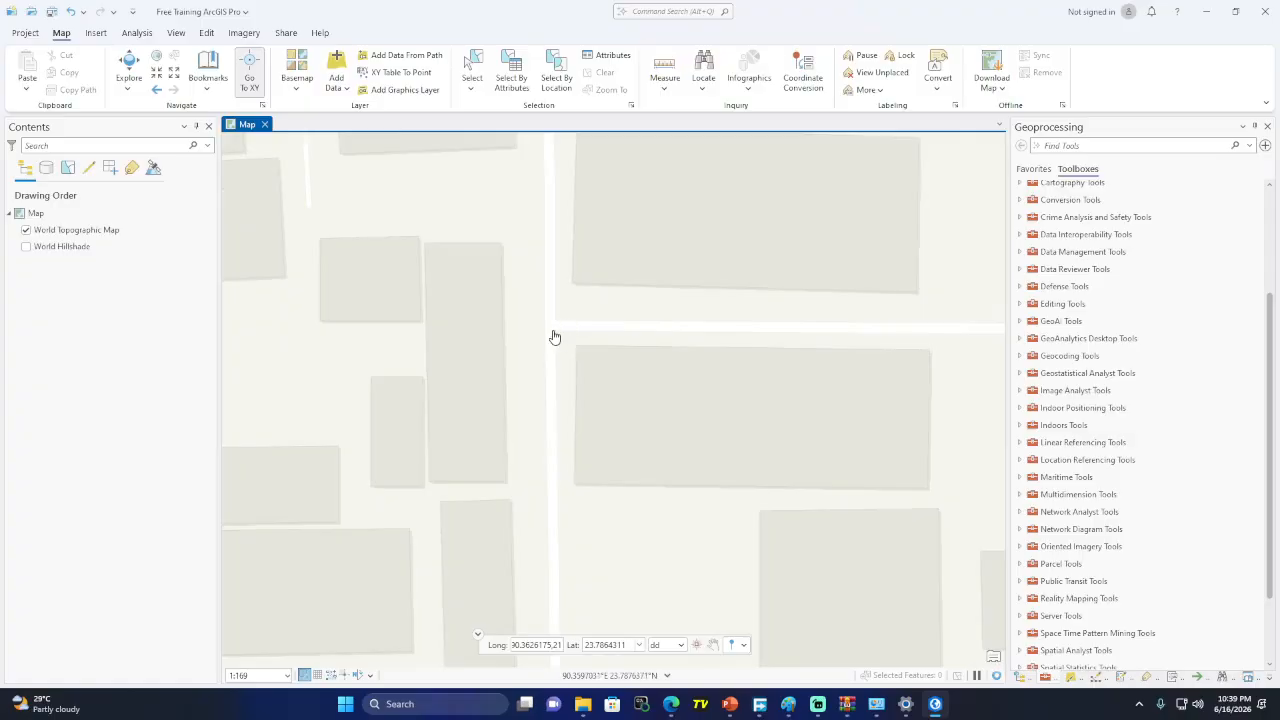
{"action": "scroll", "coordinate": [555, 337], "scroll_direction": "down", "scroll_amount": 3}
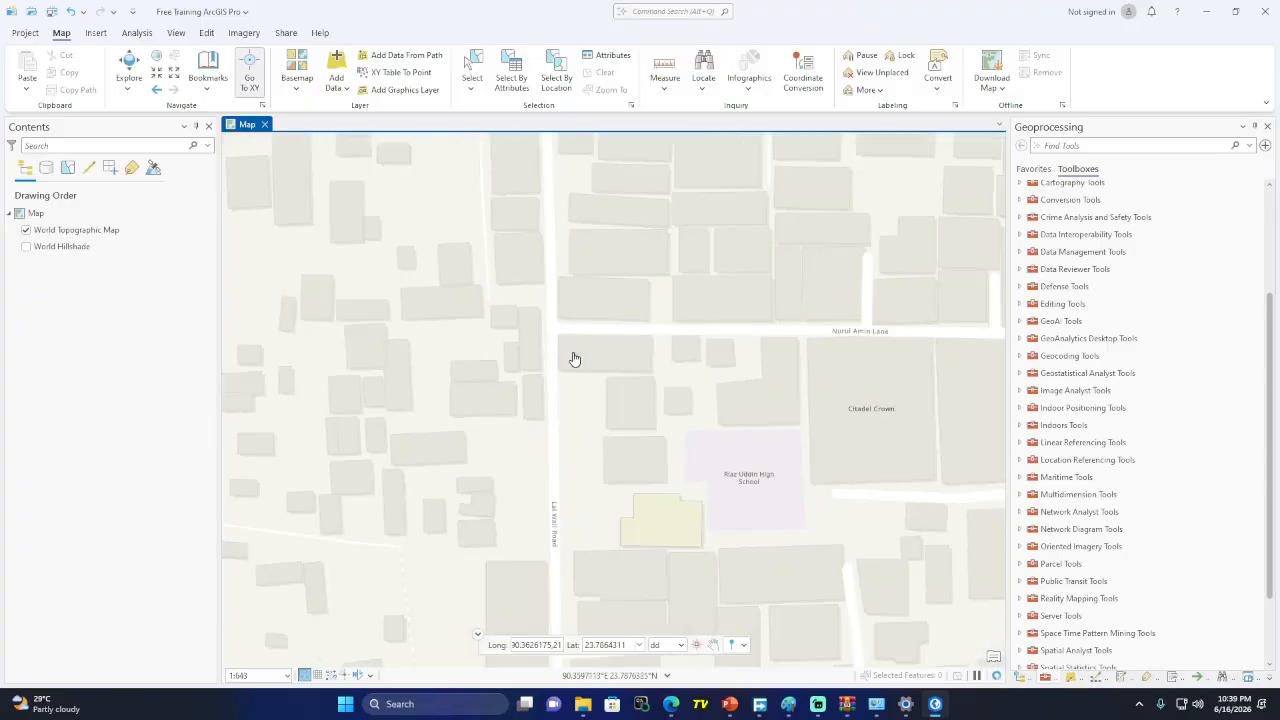
{"action": "scroll", "coordinate": [757, 486], "scroll_direction": "up", "scroll_amount": 1}
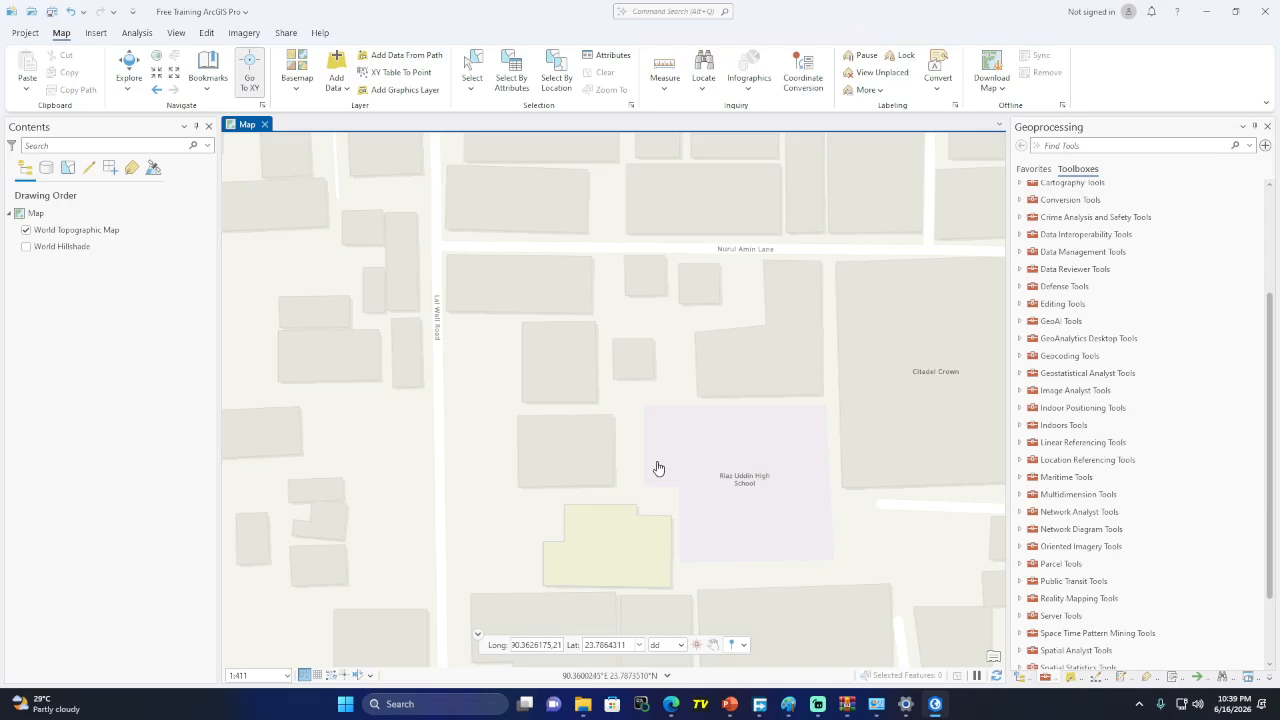
{"action": "scroll", "coordinate": [661, 414], "scroll_direction": "down", "scroll_amount": 3}
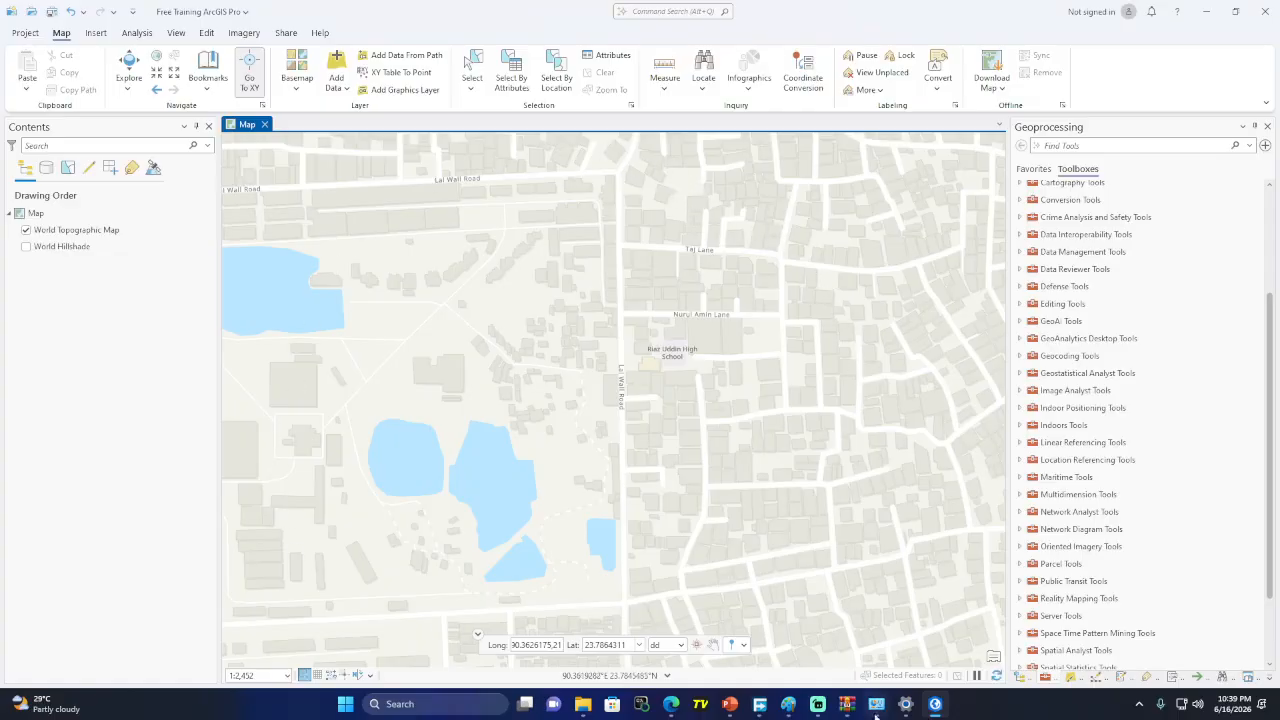
Link the feature-type list to poI with a line, circle the list, and minimize Paint
{"action": "left_click", "coordinate": [789, 704]}
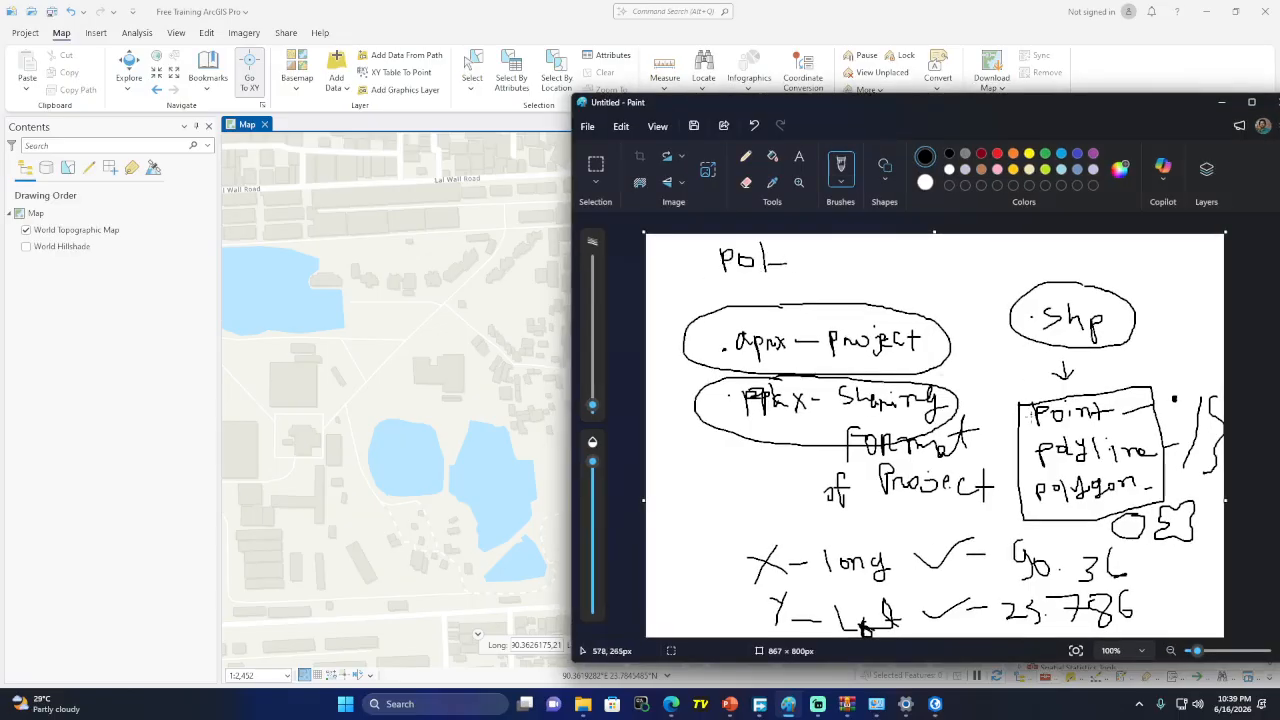
{"action": "mouse_move", "coordinate": [1030, 418]}
{"action": "left_mouse_down"}
{"action": "mouse_move", "coordinate": [958, 300]}
{"action": "mouse_move", "coordinate": [805, 258]}
{"action": "left_mouse_up"}
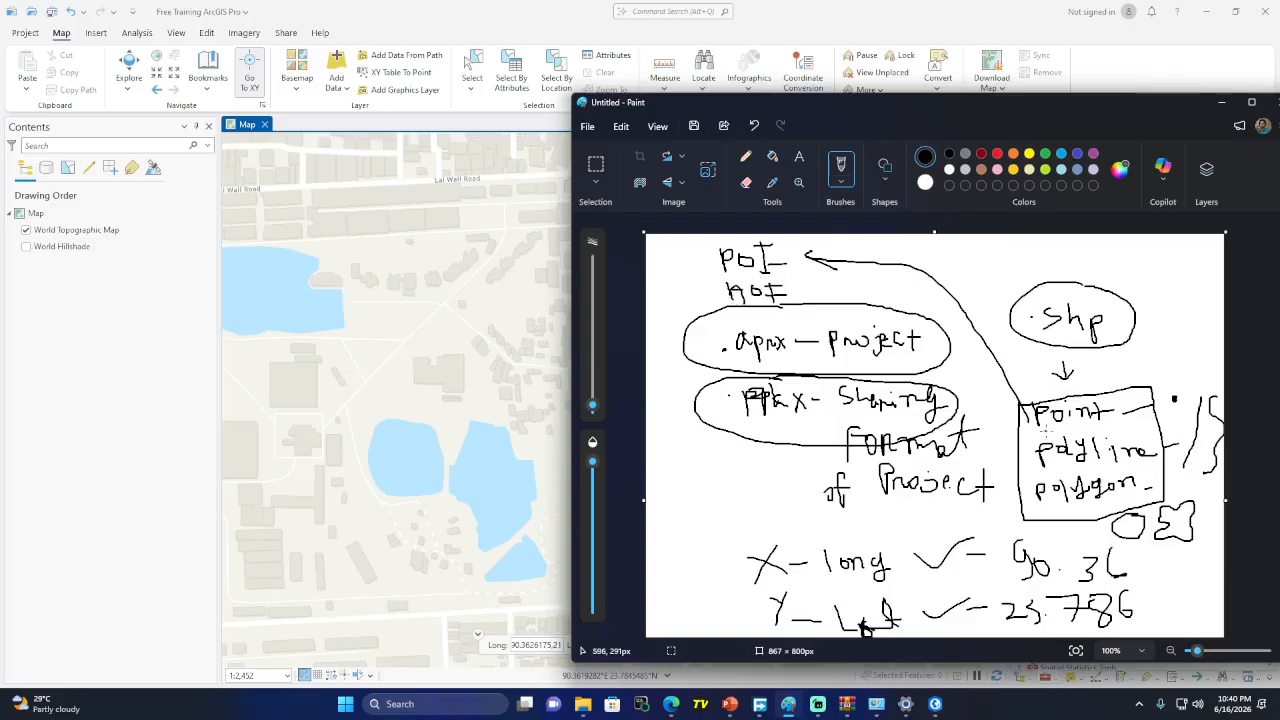
{"action": "mouse_move", "coordinate": [1095, 379]}
{"action": "left_mouse_down"}
{"action": "mouse_move", "coordinate": [1042, 500]}
{"action": "mouse_move", "coordinate": [1162, 476]}
{"action": "mouse_move", "coordinate": [1088, 370]}
{"action": "left_mouse_up"}
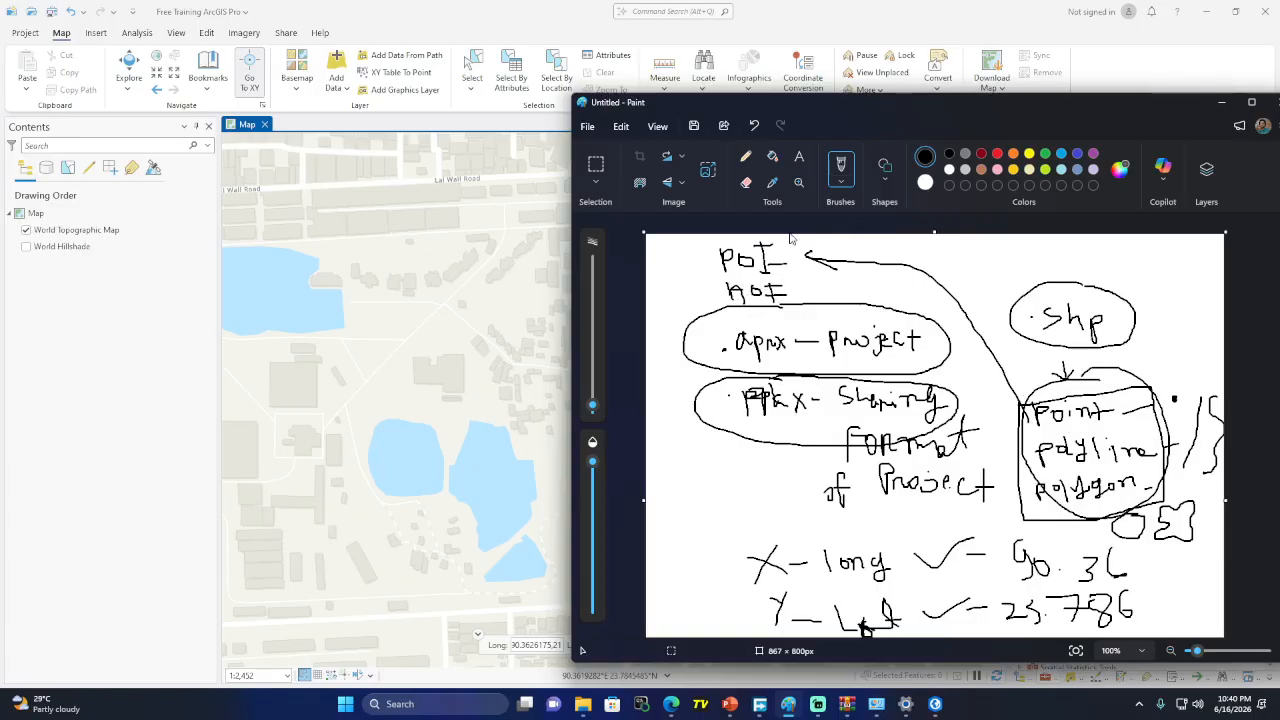
{"action": "left_click", "coordinate": [1221, 102]}
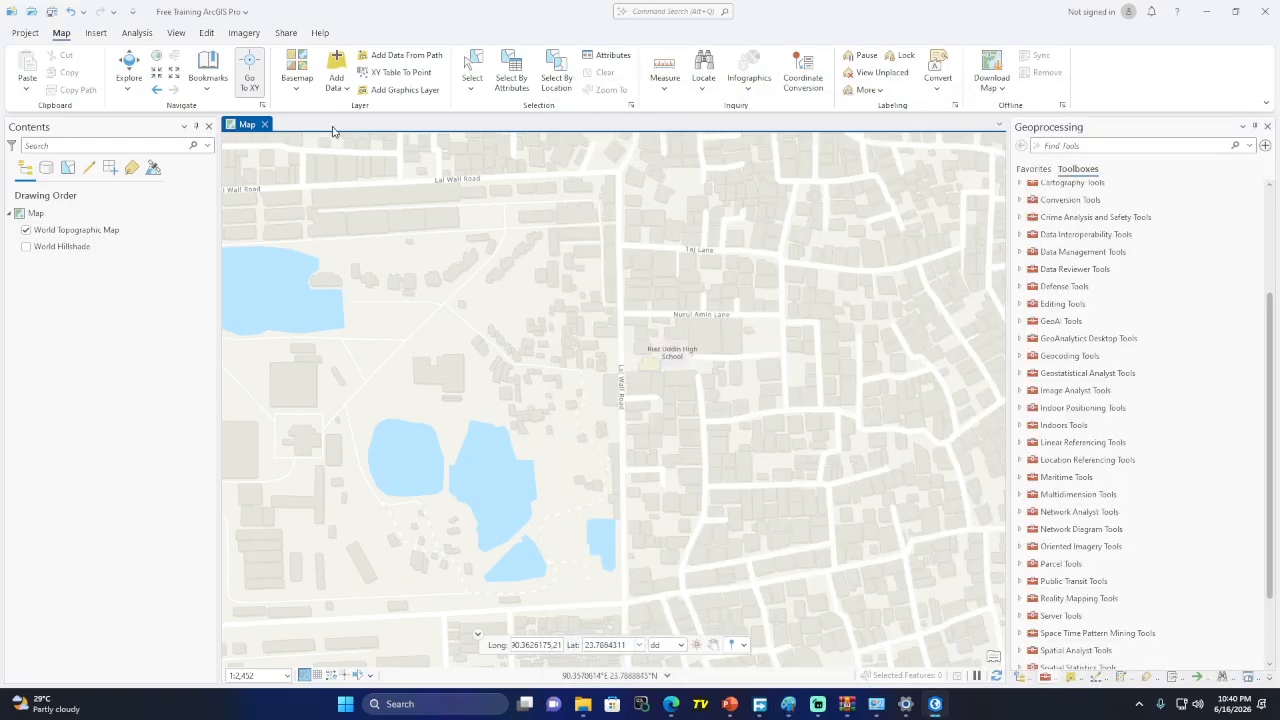
Open the Add Data options, then switch to the browser's Google Meet call showing Google Maps
{"action": "left_click", "coordinate": [346, 90]}
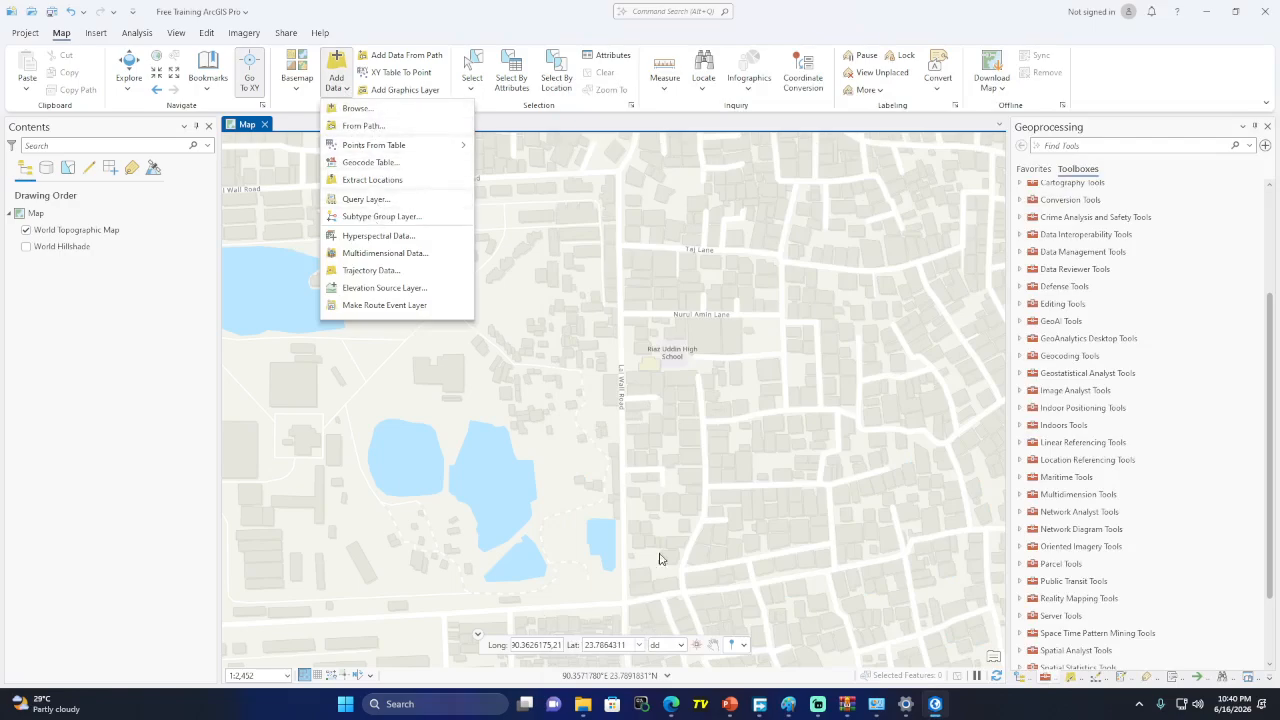
{"action": "mouse_move", "coordinate": [669, 708]}
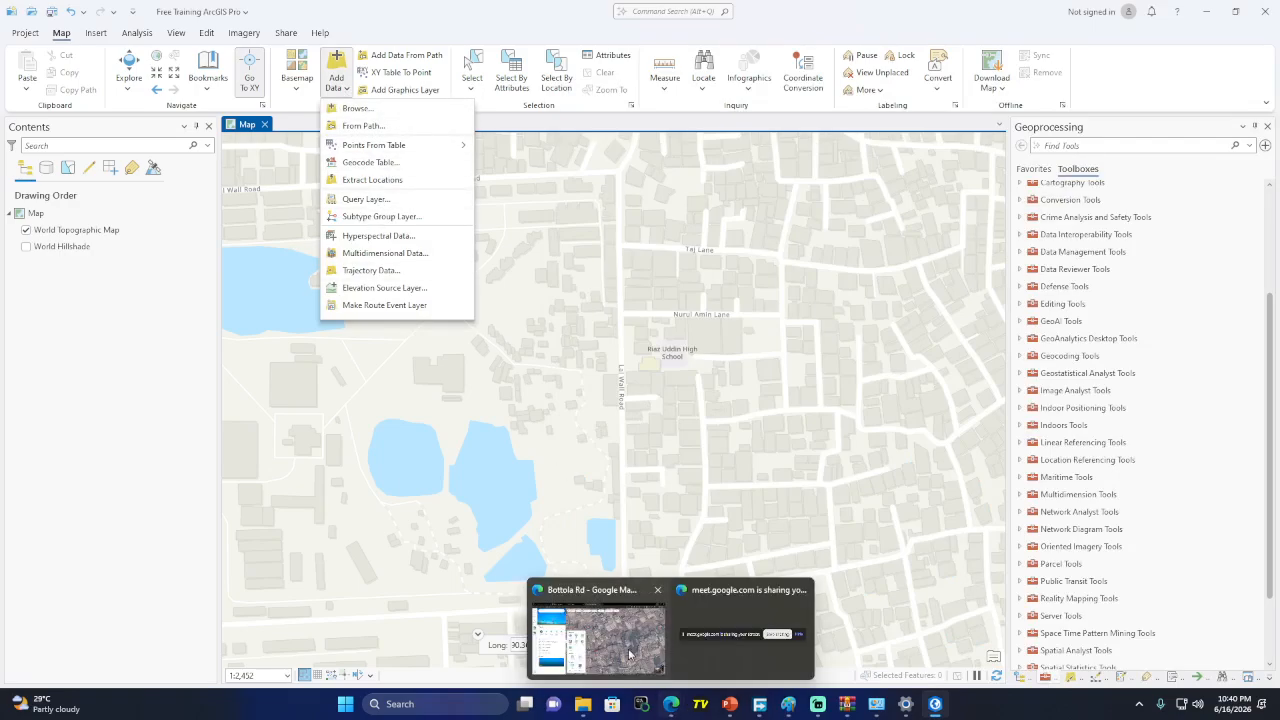
{"action": "left_click", "coordinate": [630, 650]}
{"action": "left_click", "coordinate": [288, 9]}
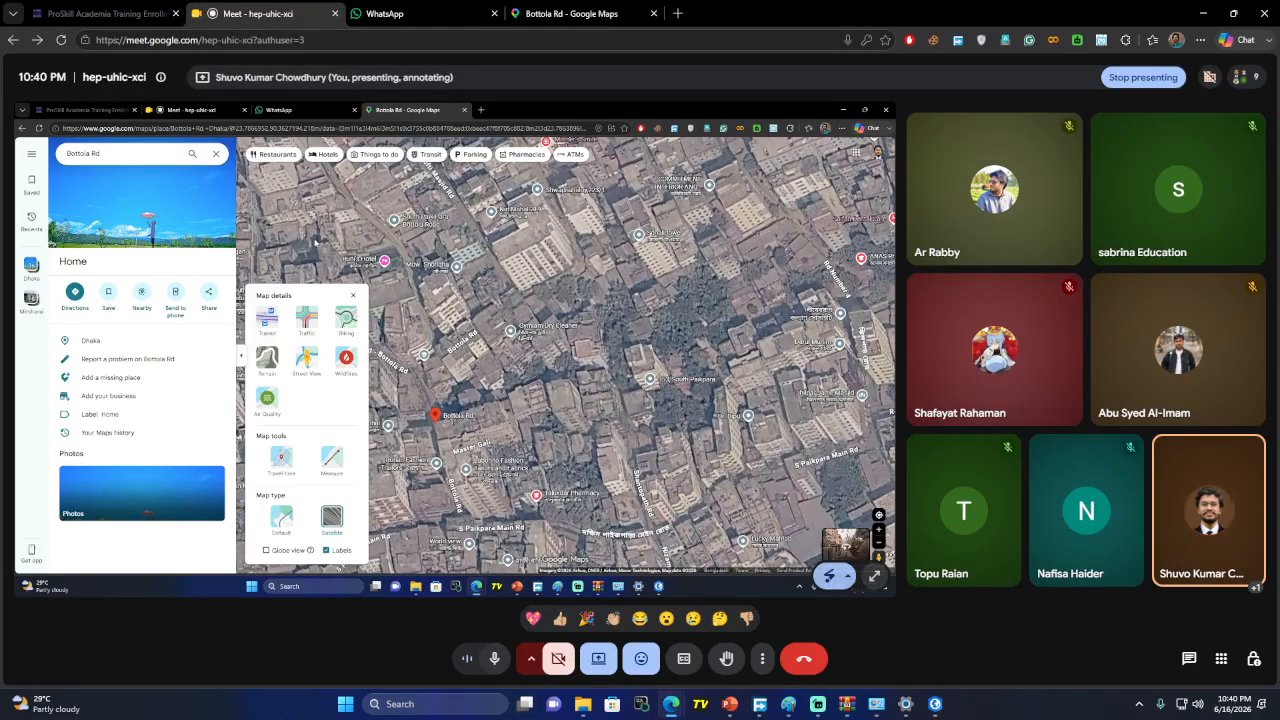
Open diva-gis.org/data.html in a new tab, copy its address, and move to WhatsApp
{"action": "left_click", "coordinate": [1187, 658]}
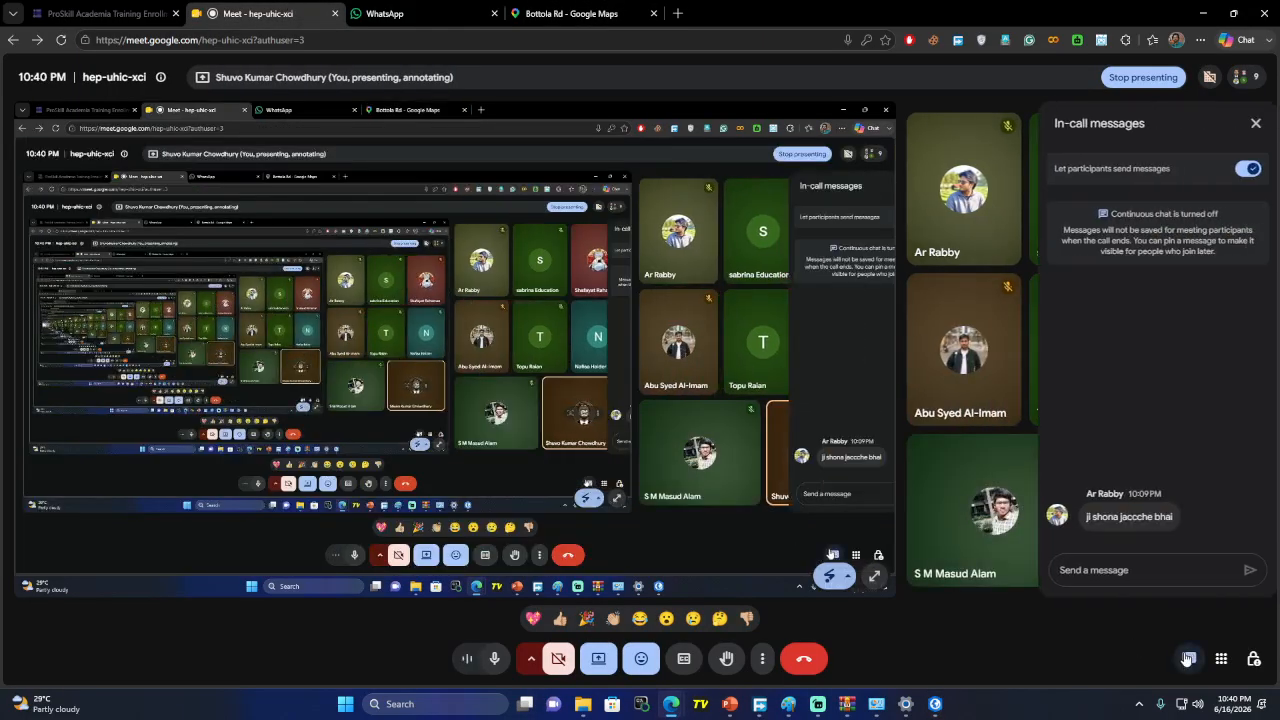
{"action": "left_click", "coordinate": [1187, 658]}
{"action": "left_click", "coordinate": [678, 13]}
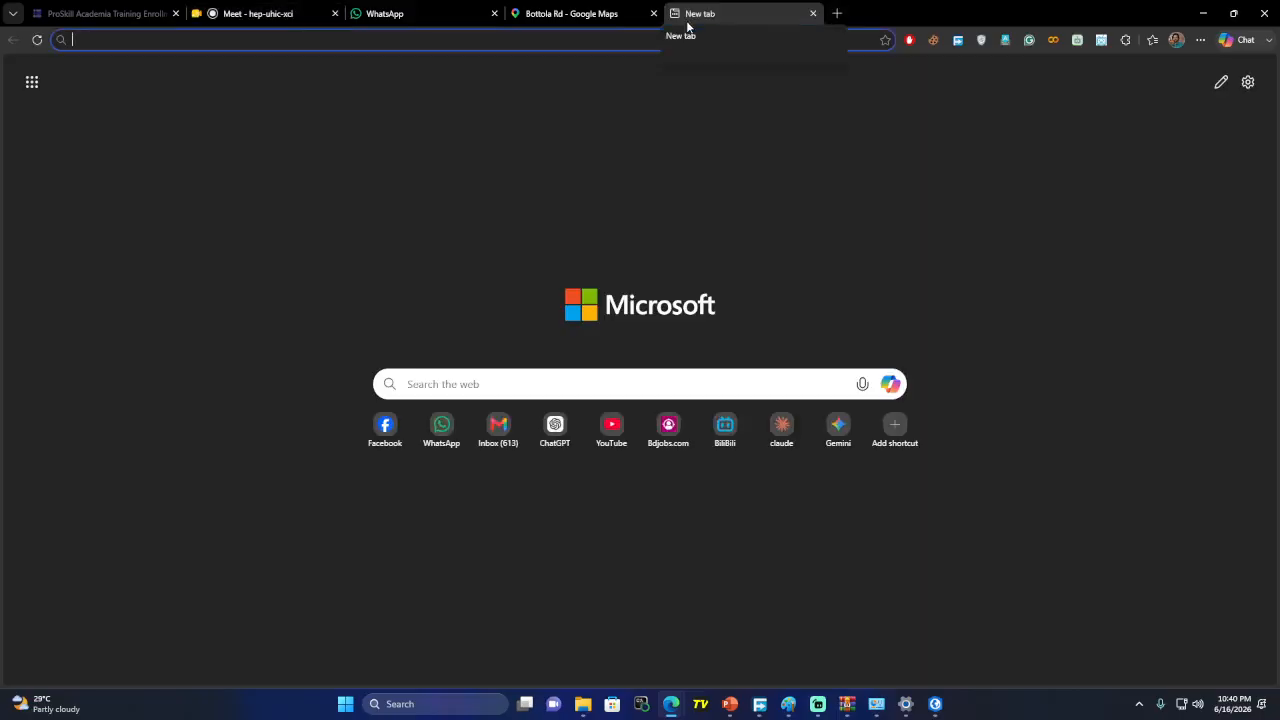
{"action": "type", "text": "Diva-gis.org/data.html"}
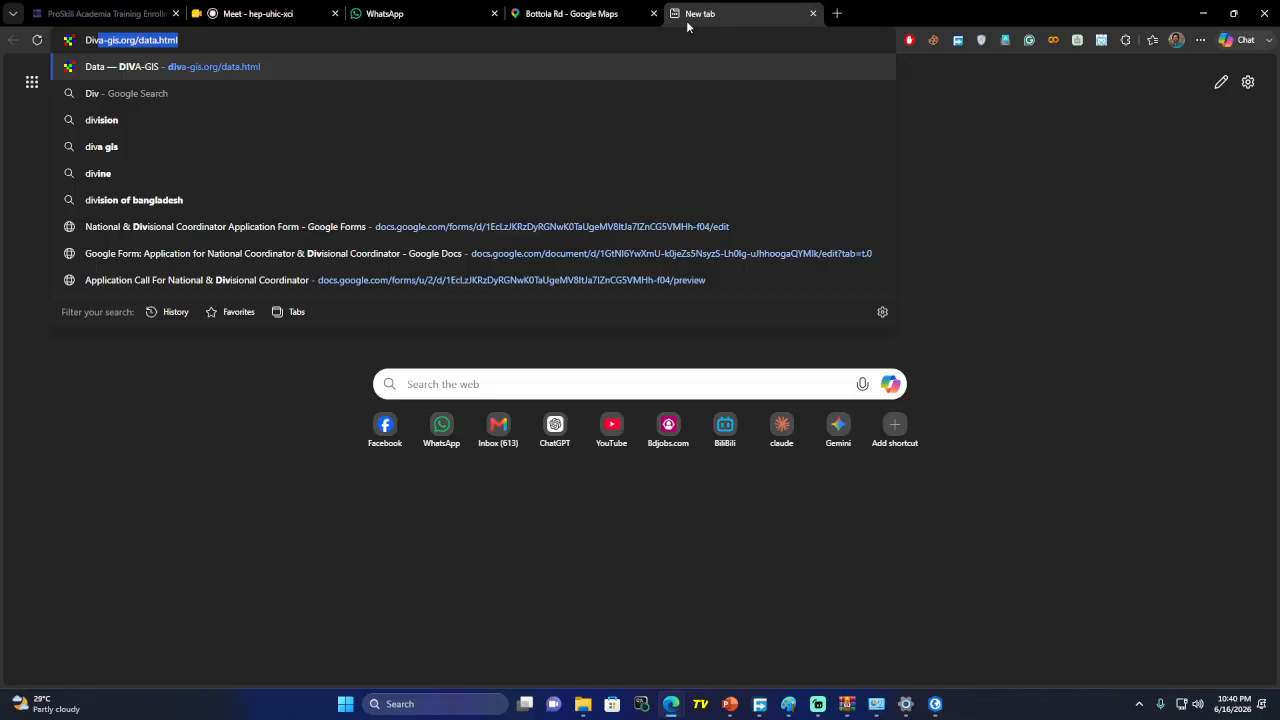
{"action": "key", "text": "Return"}
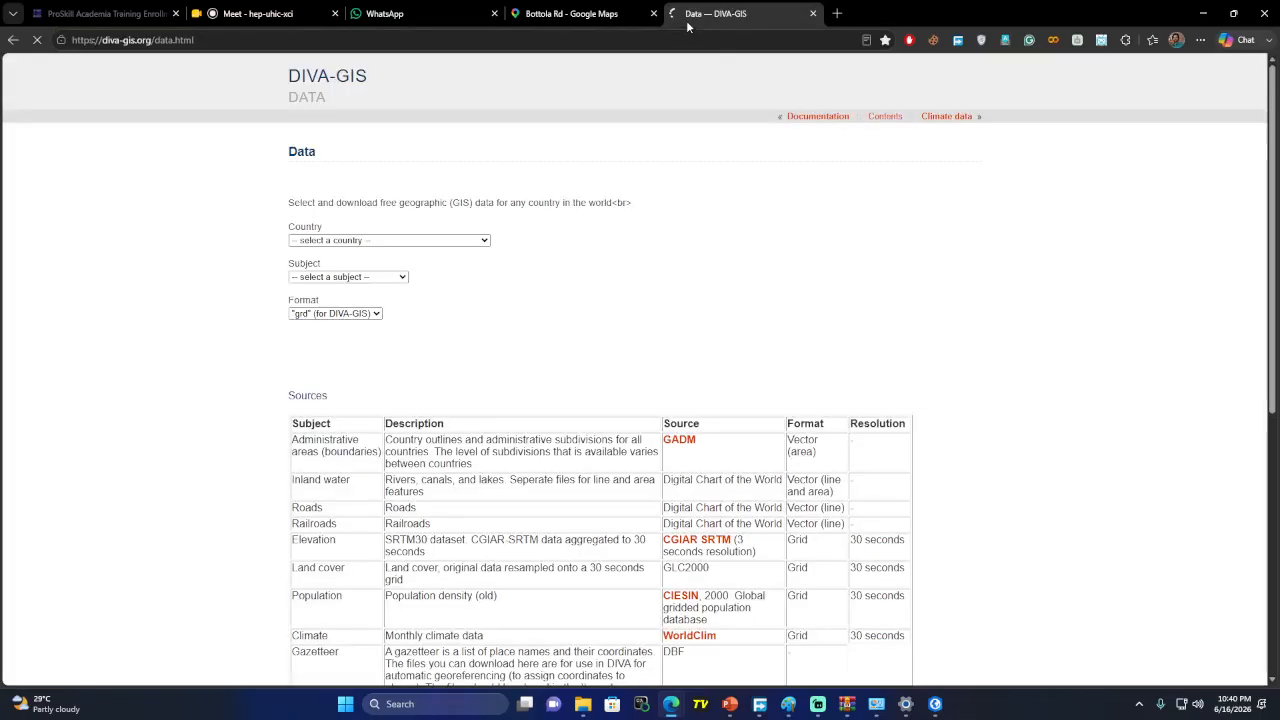
{"action": "left_click", "coordinate": [205, 40]}
{"action": "key", "text": "ctrl+c"}
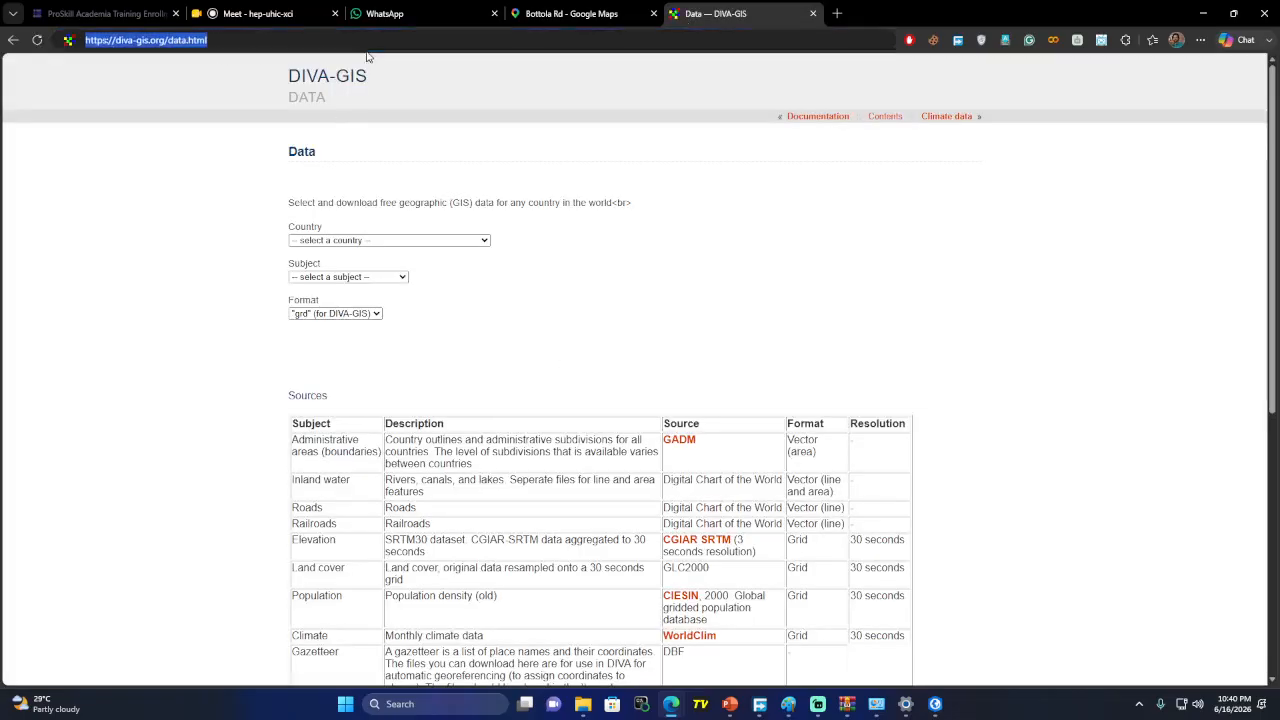
{"action": "left_click", "coordinate": [430, 16]}
Unlock WhatsApp with the app-lock password and send the DIVA-GIS link to the ProSkill Academia Network group
{"action": "type", "text": "•"}
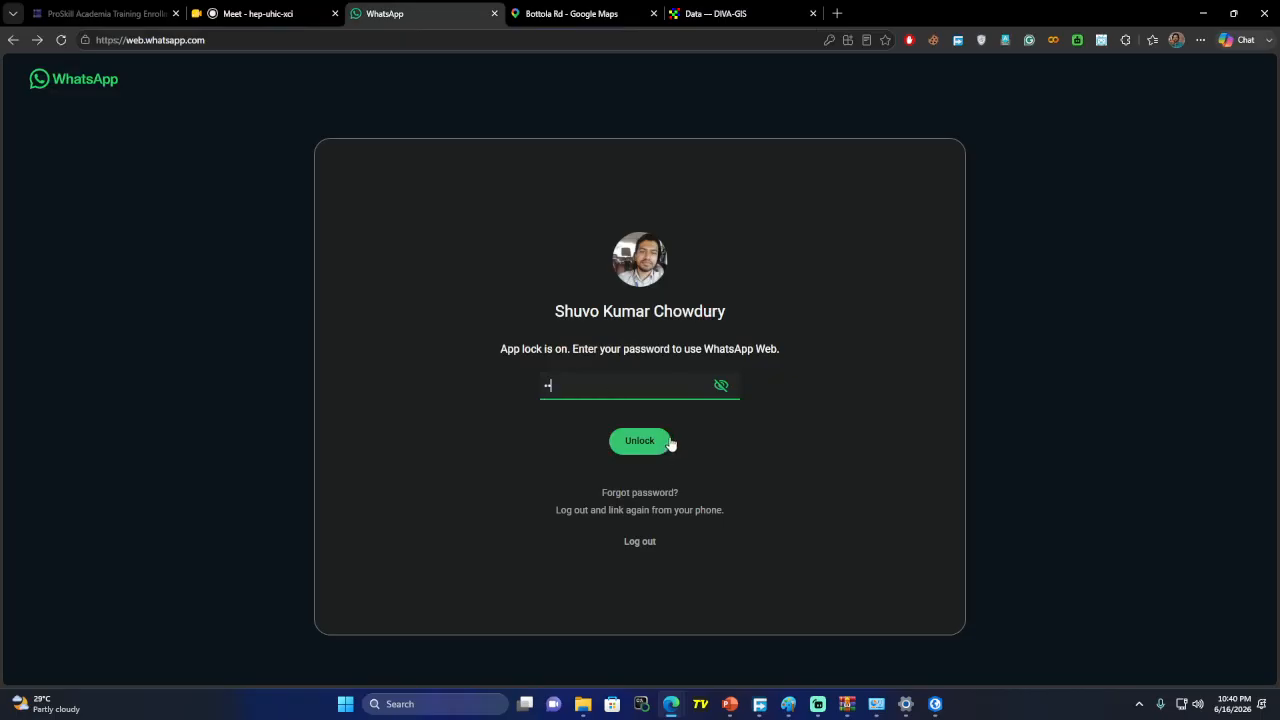
{"action": "type", "text": "•••••••"}
{"action": "left_click", "coordinate": [640, 441]}
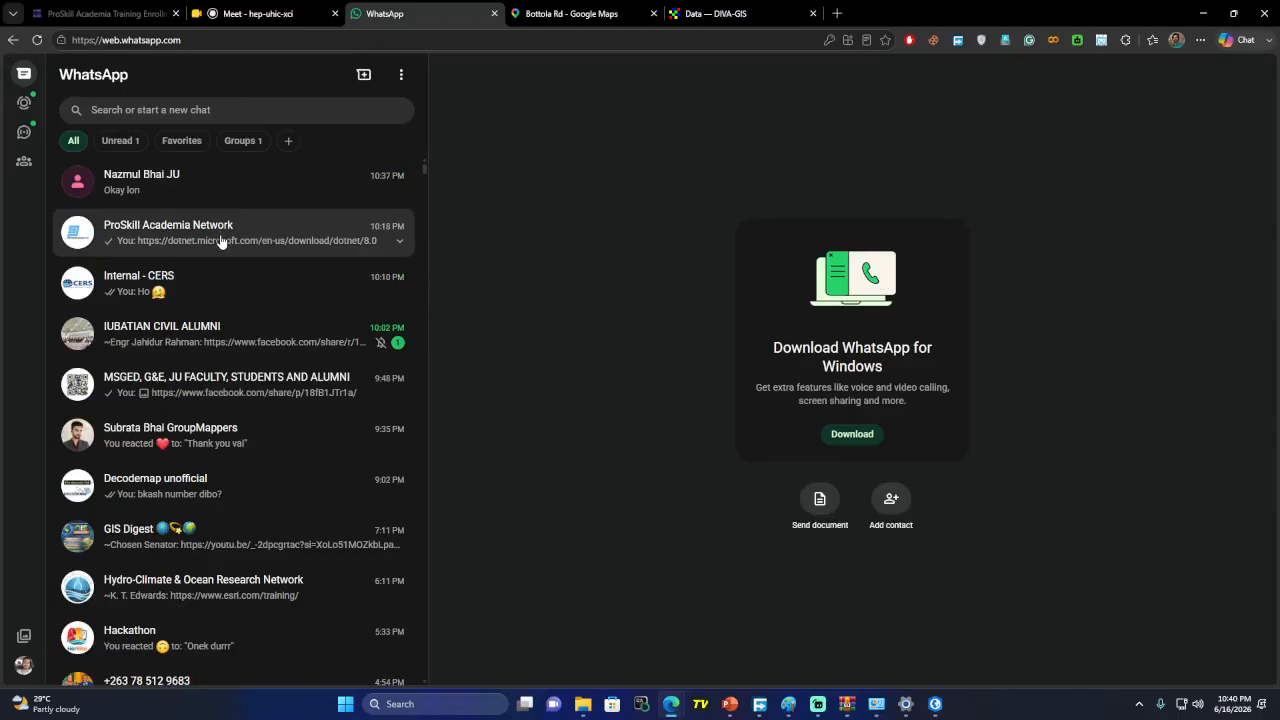
{"action": "left_click", "coordinate": [222, 242]}
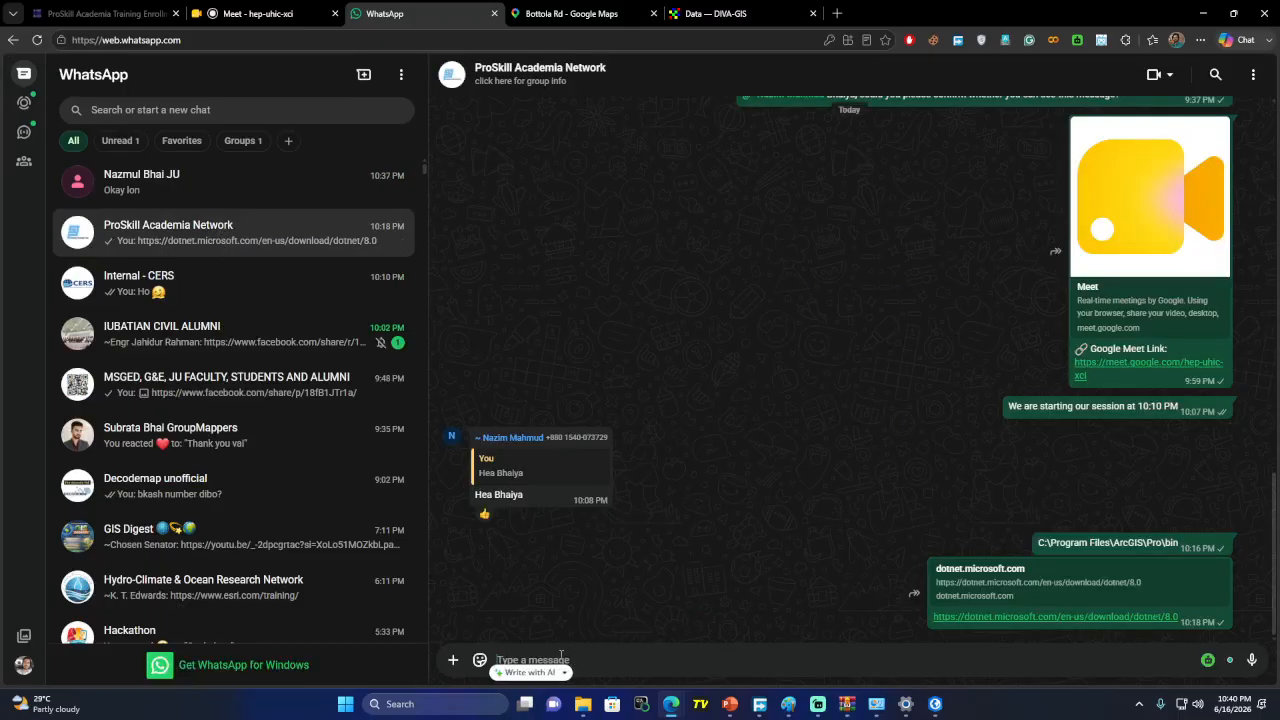
{"action": "key", "text": "ctrl+v"}
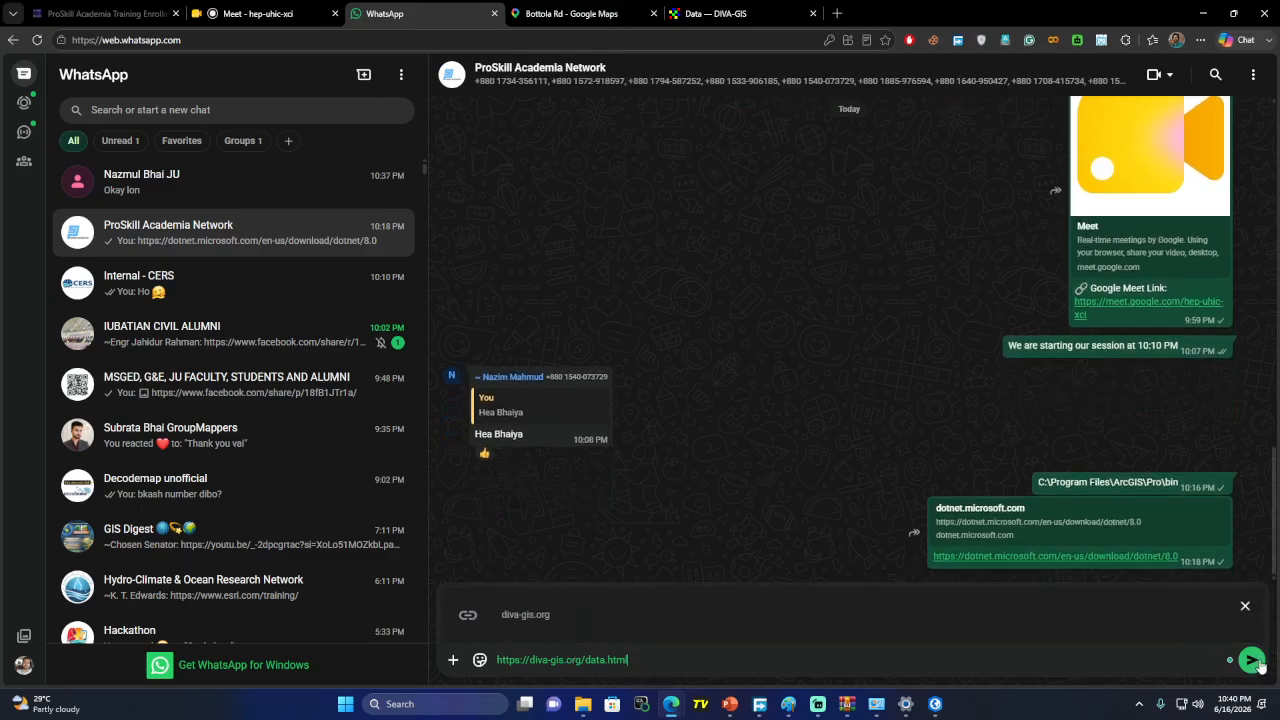
{"action": "left_click", "coordinate": [1257, 663]}
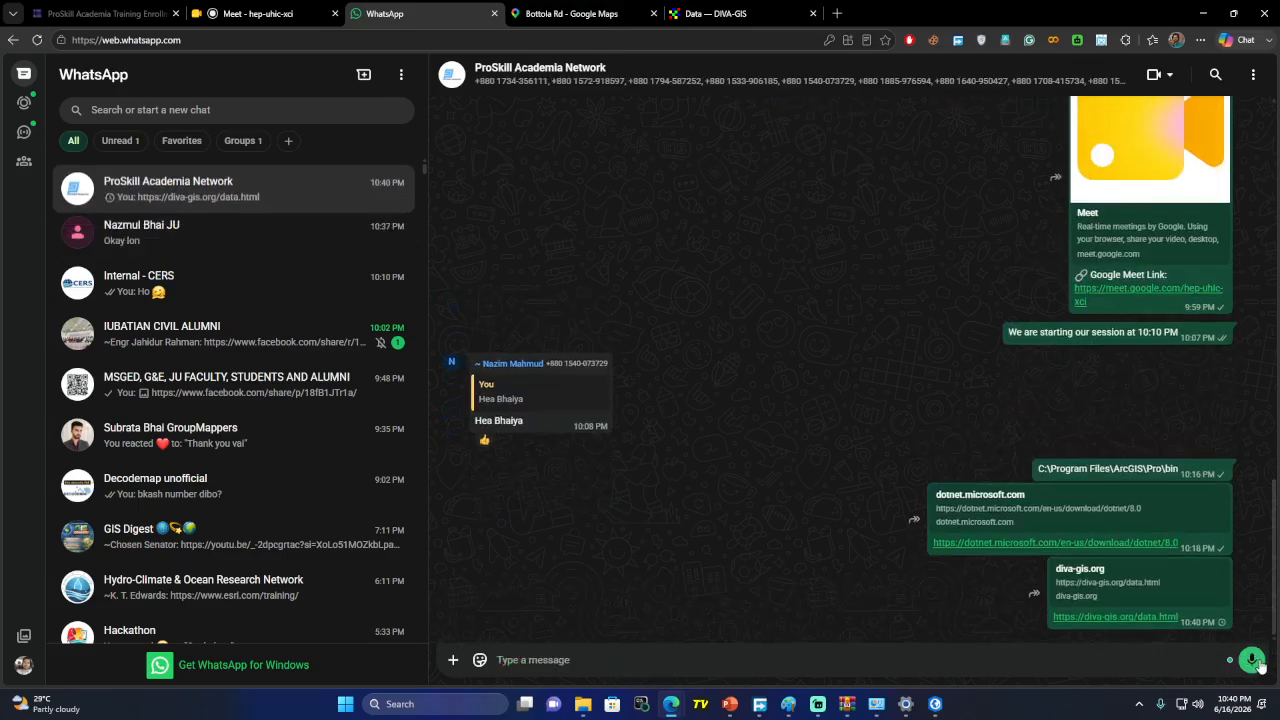
{"action": "left_click", "coordinate": [730, 14]}
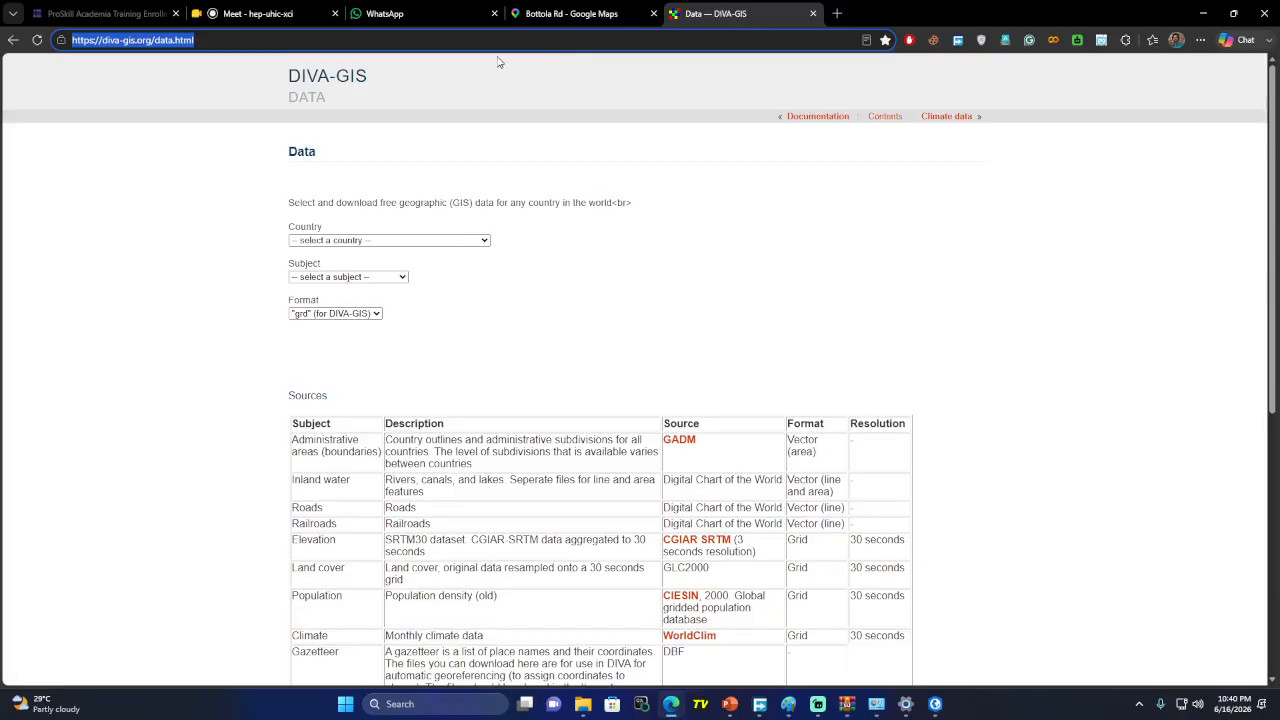
Select Bangladesh as country and Administrative areas as subject to get BGD_adm.zip
{"action": "scroll", "coordinate": [520, 400], "scroll_direction": "down", "scroll_amount": 2}
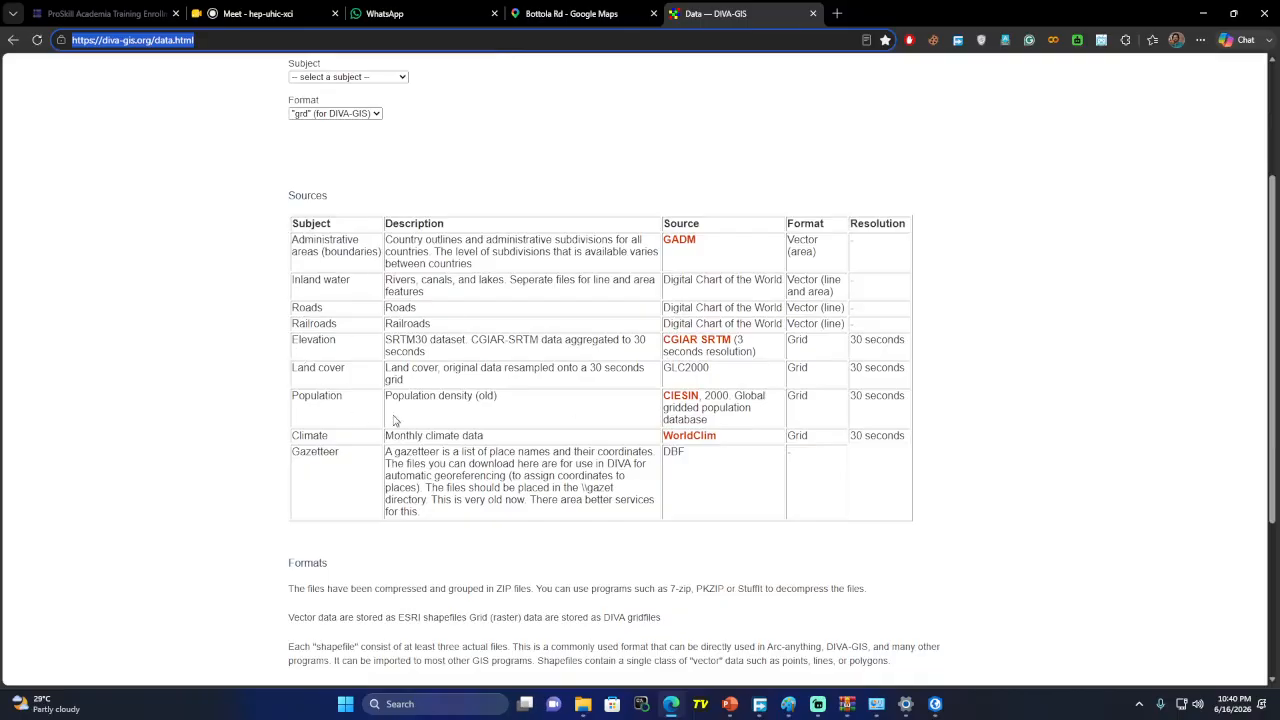
{"action": "scroll", "coordinate": [329, 138], "scroll_direction": "up", "scroll_amount": 1}
{"action": "left_click", "coordinate": [350, 107]}
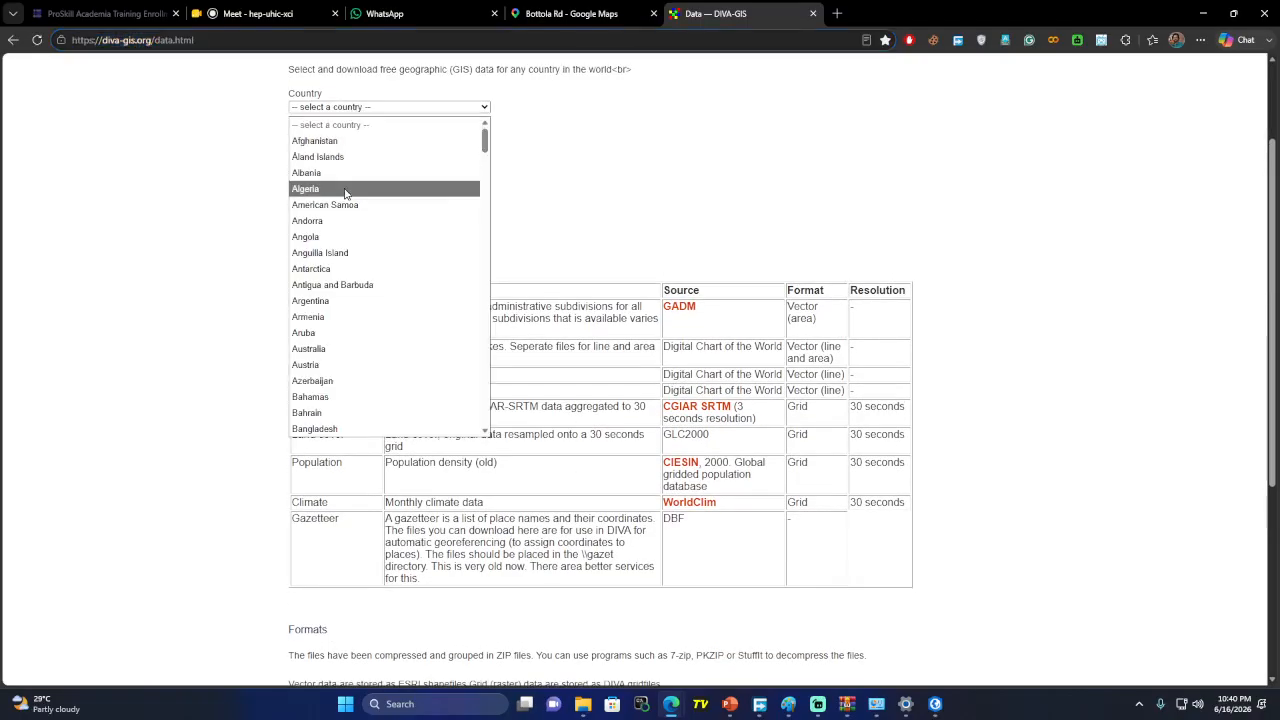
{"action": "left_click", "coordinate": [350, 429]}
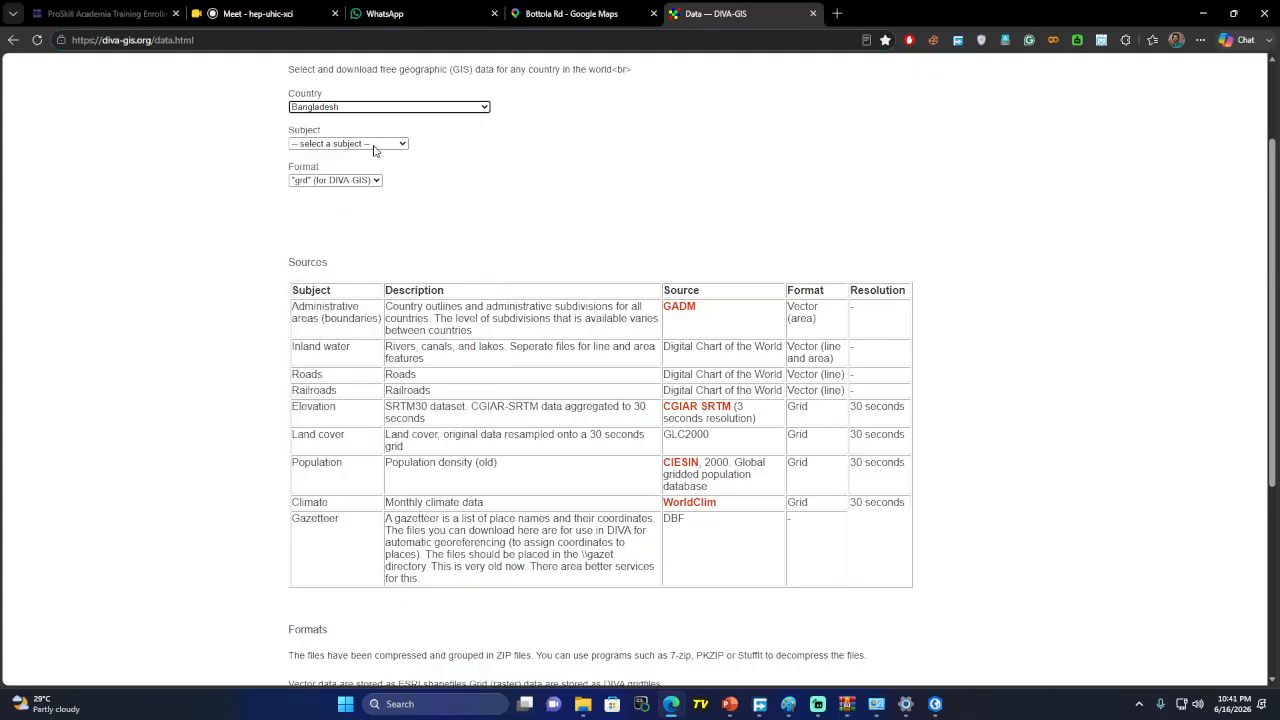
{"action": "left_click", "coordinate": [374, 145]}
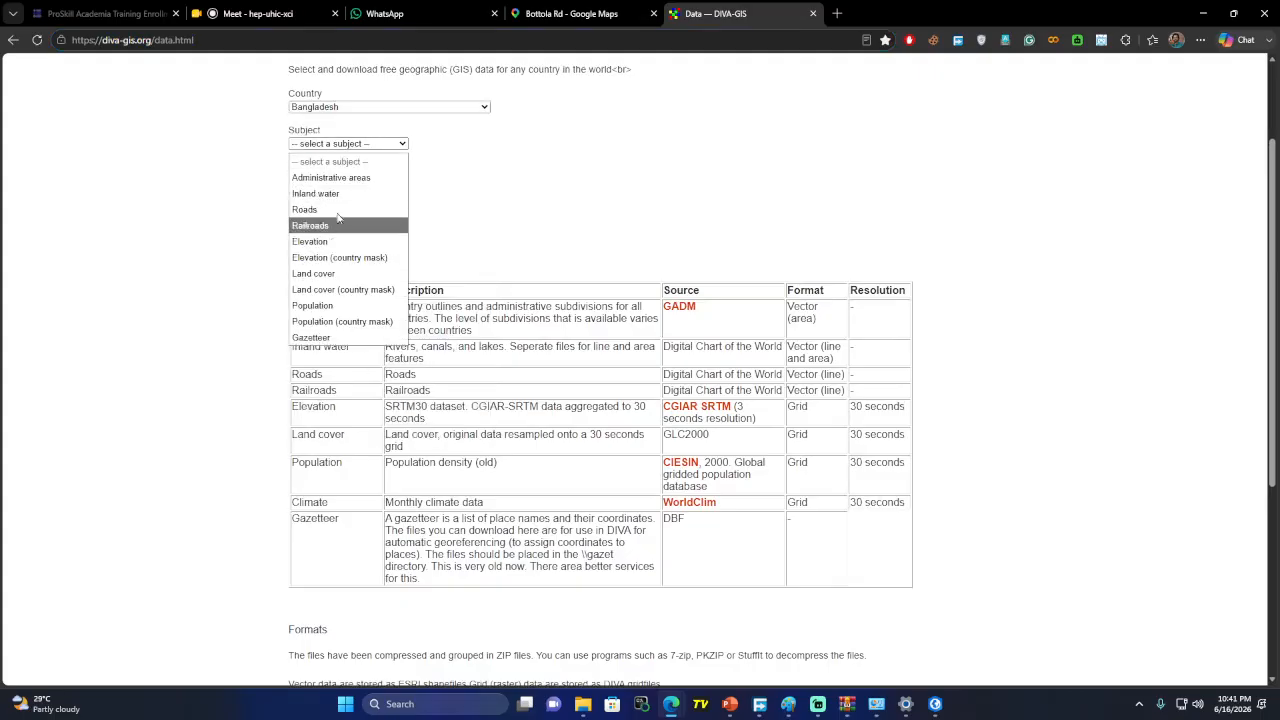
{"action": "left_click", "coordinate": [352, 178]}
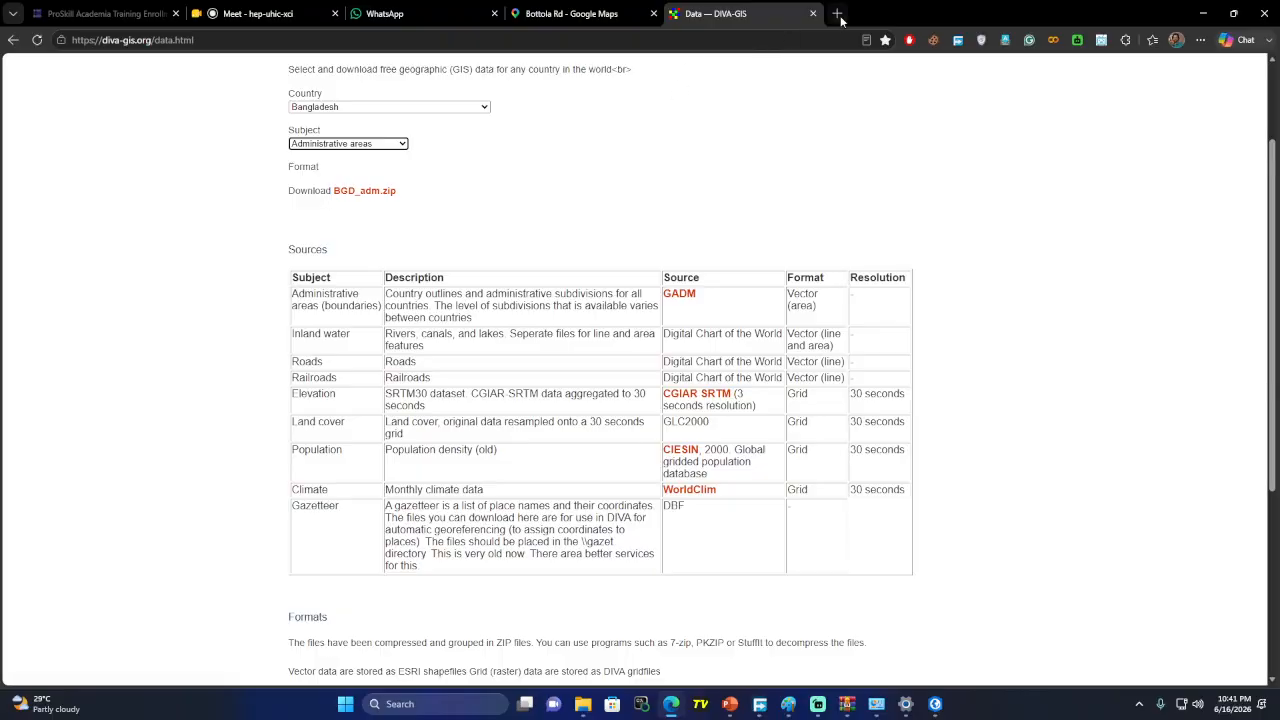
{"action": "scroll", "coordinate": [371, 121], "scroll_direction": "up", "scroll_amount": 2}
{"action": "left_click", "coordinate": [317, 42]}
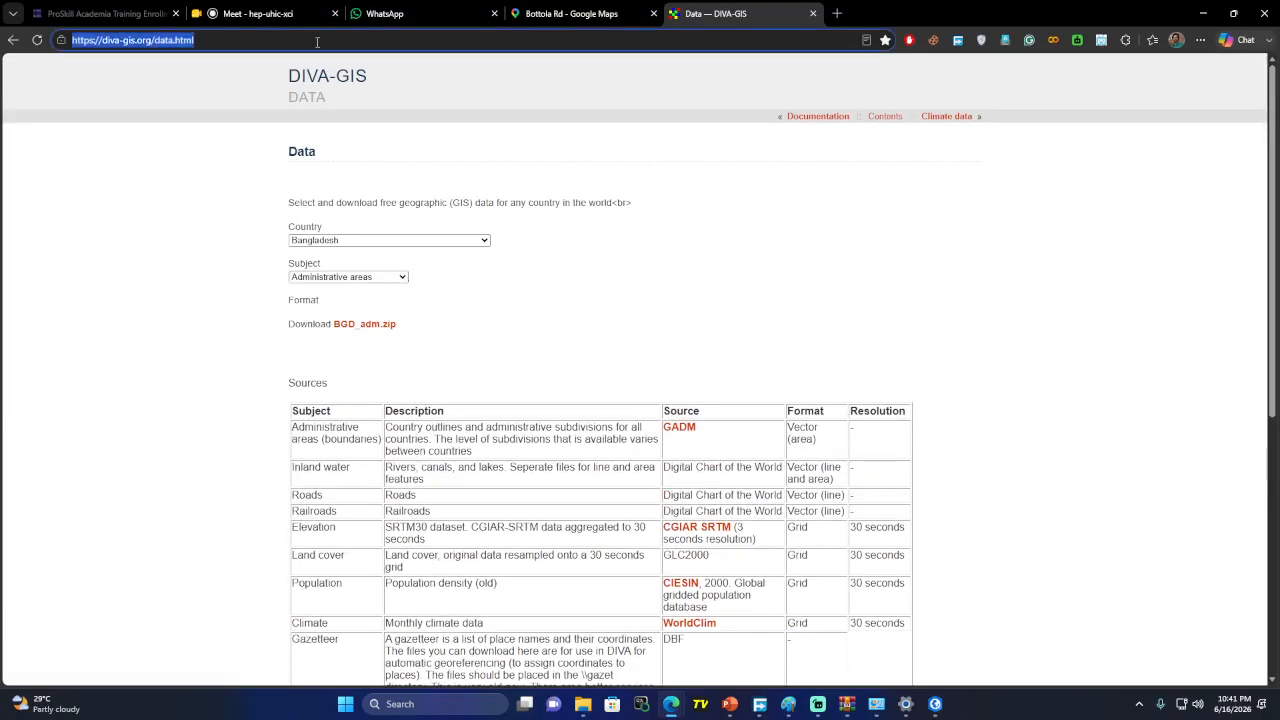
Go to gadm.org's country download page, select Bangladesh, and highlight the GeoJSON format
{"action": "type", "text": "GADN"}
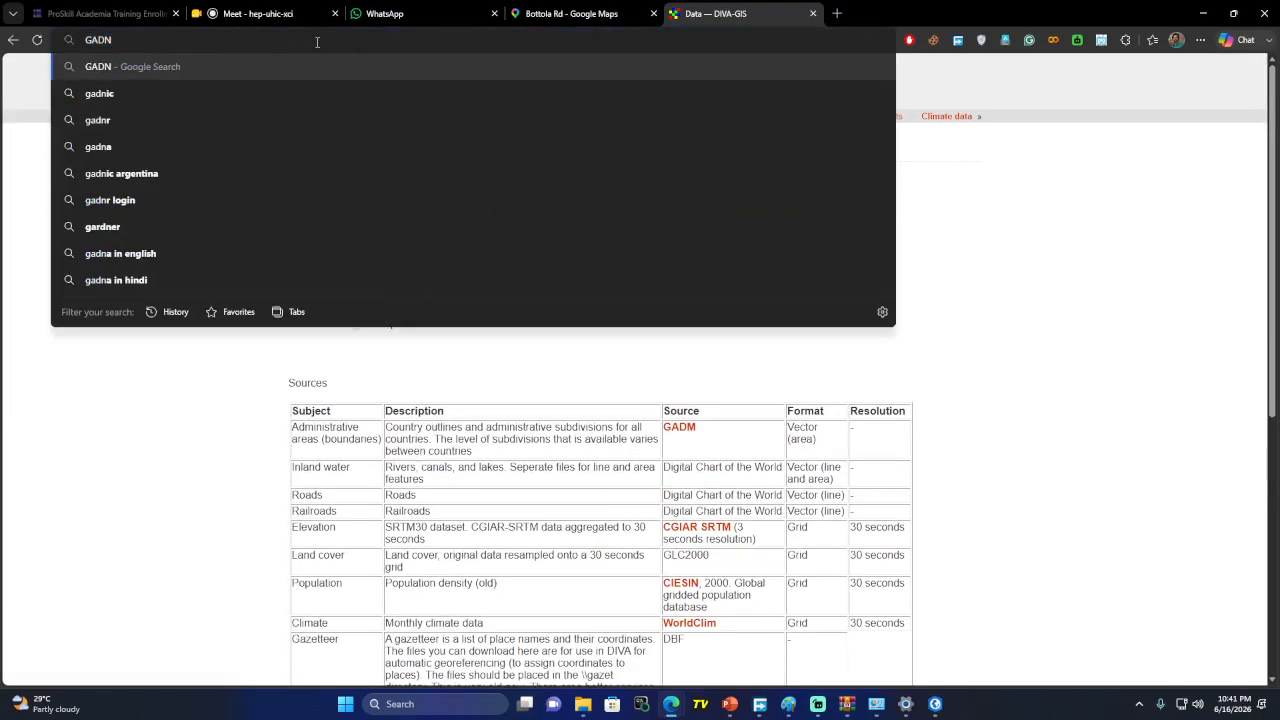
{"action": "key", "text": "BackSpace"}
{"action": "type", "text": "M"}
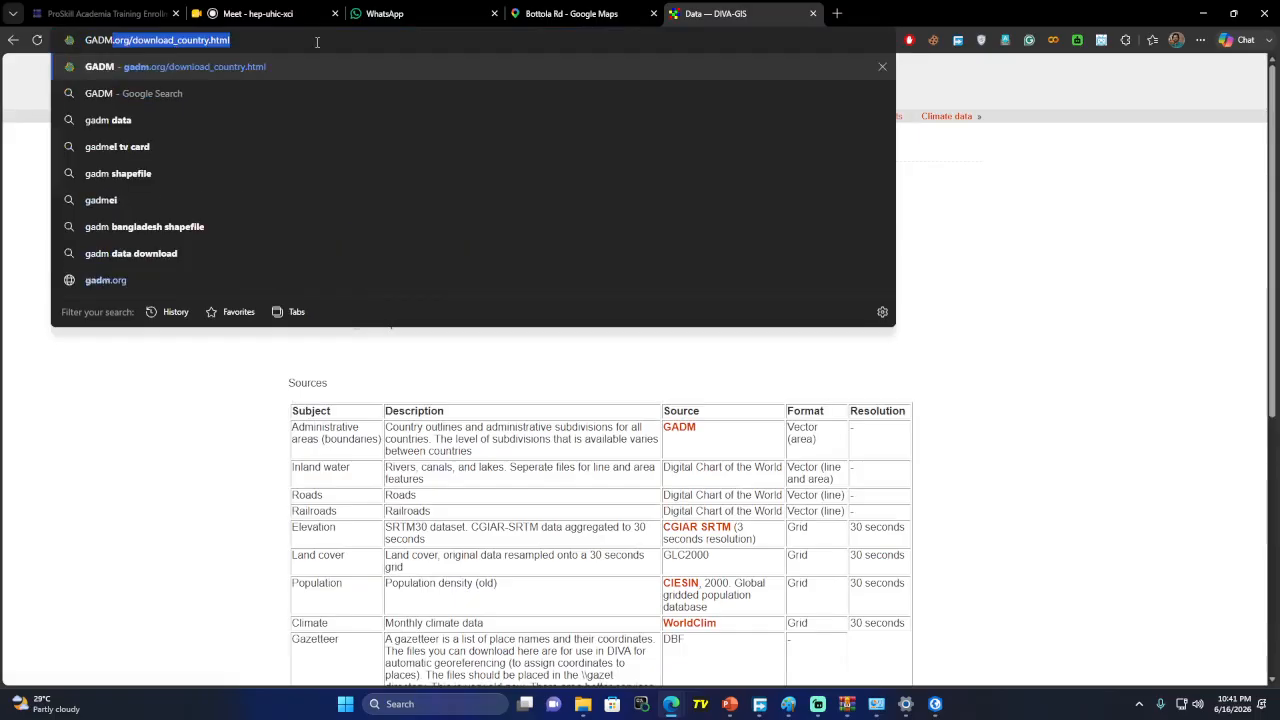
{"action": "key", "text": "Return"}
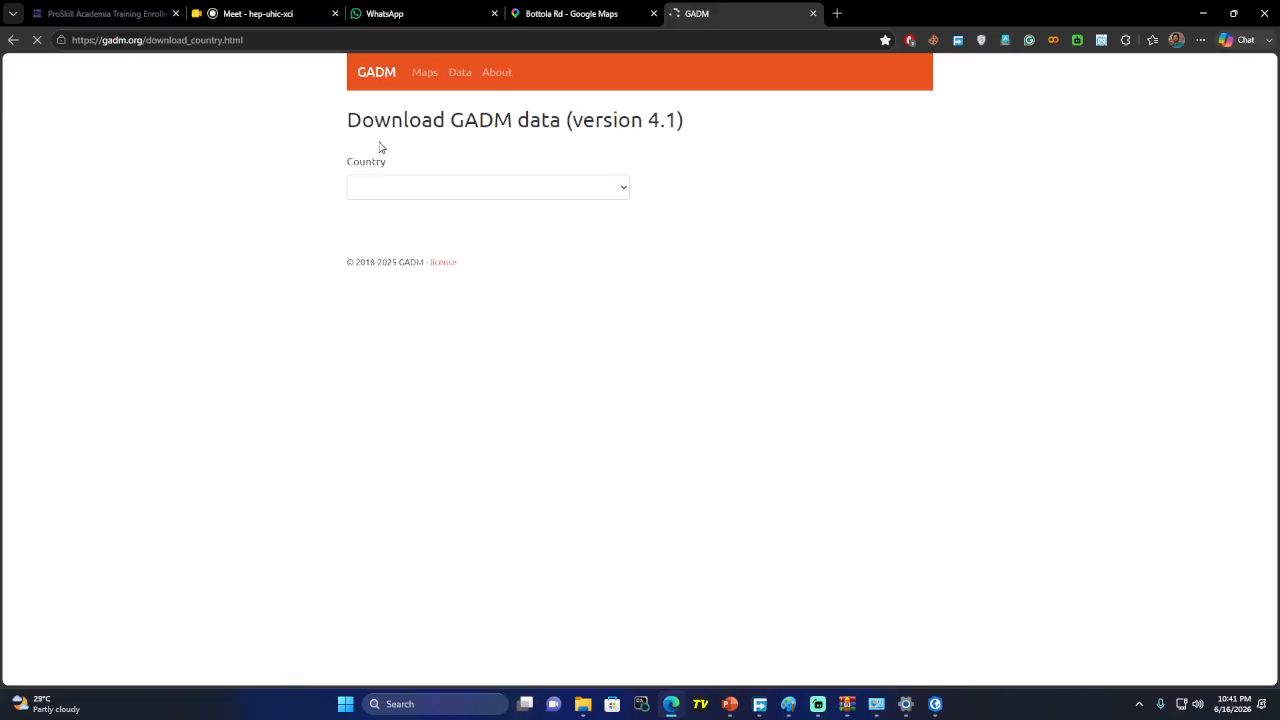
{"action": "left_click", "coordinate": [435, 189]}
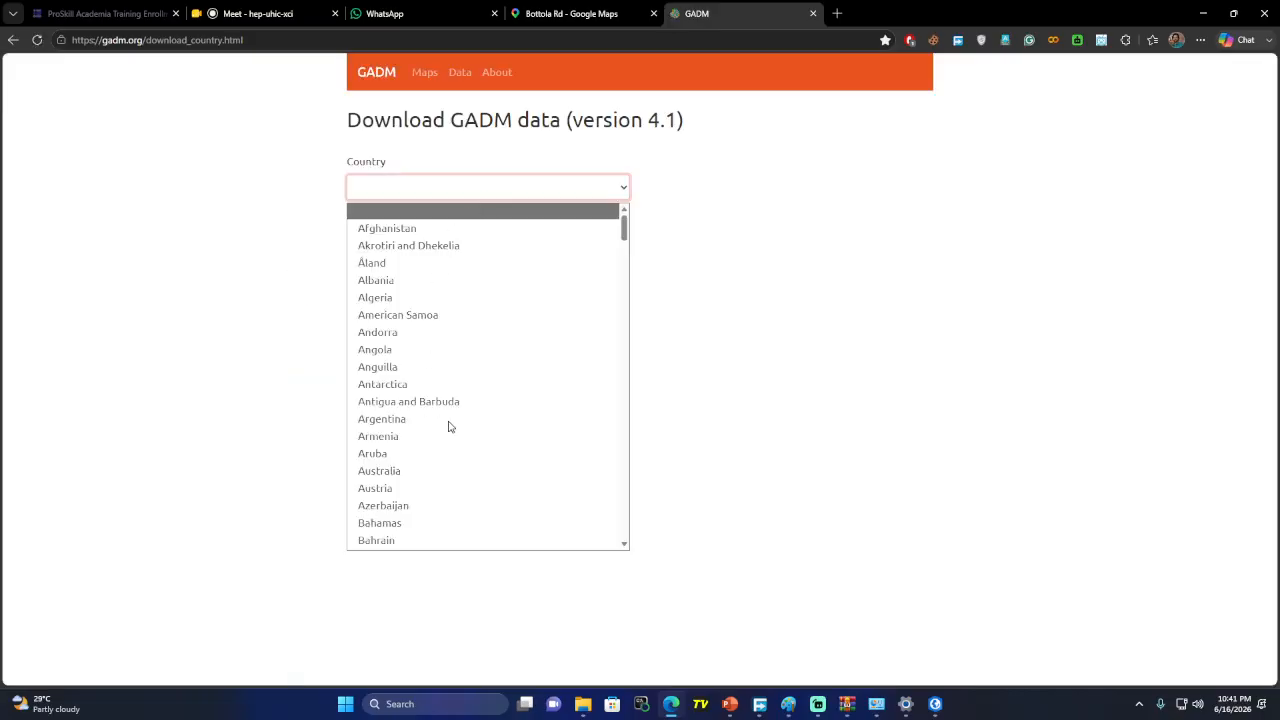
{"action": "scroll", "coordinate": [418, 380], "scroll_direction": "down", "scroll_amount": 2}
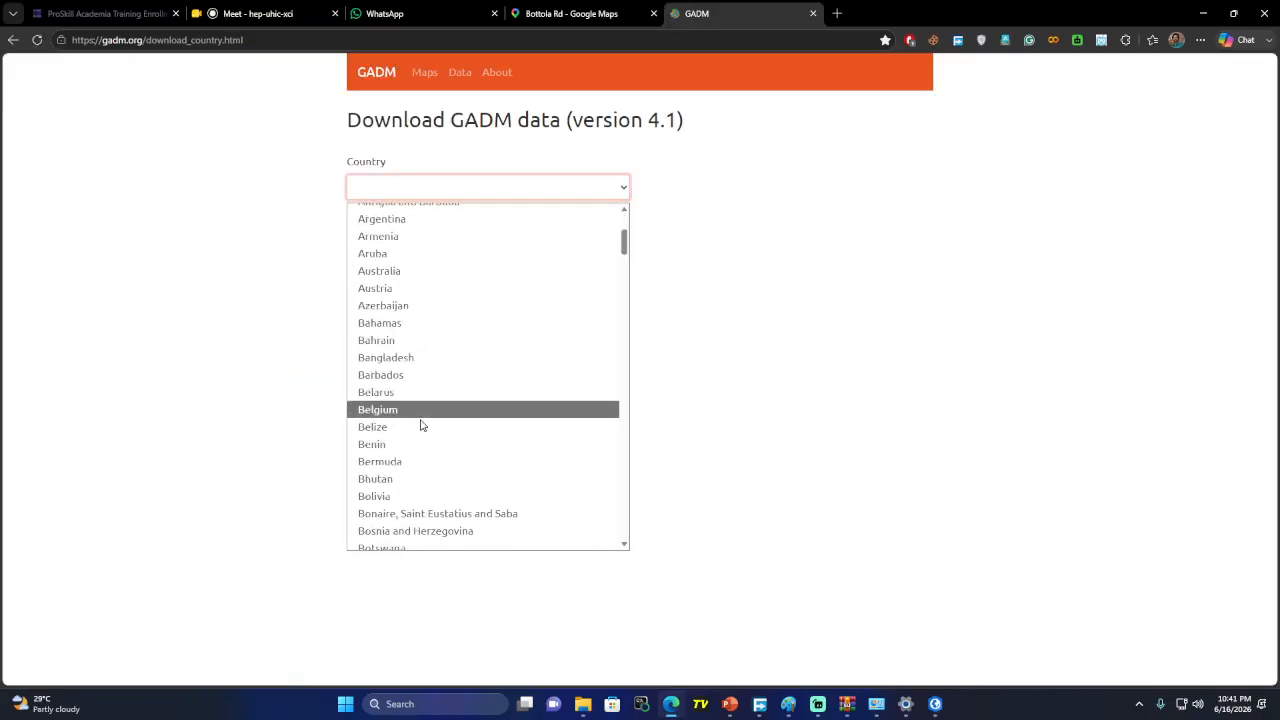
{"action": "left_click", "coordinate": [418, 363]}
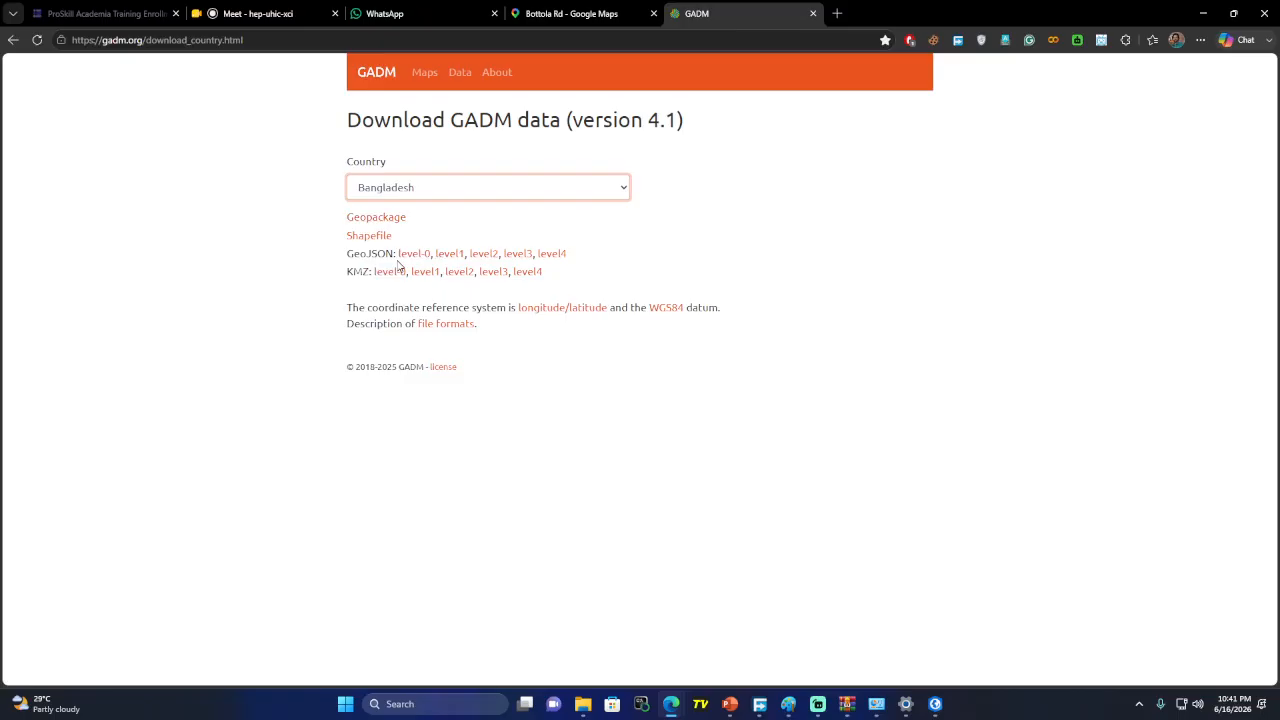
{"action": "left_click_drag", "start_coordinate": [347, 257], "coordinate": [389, 253]}
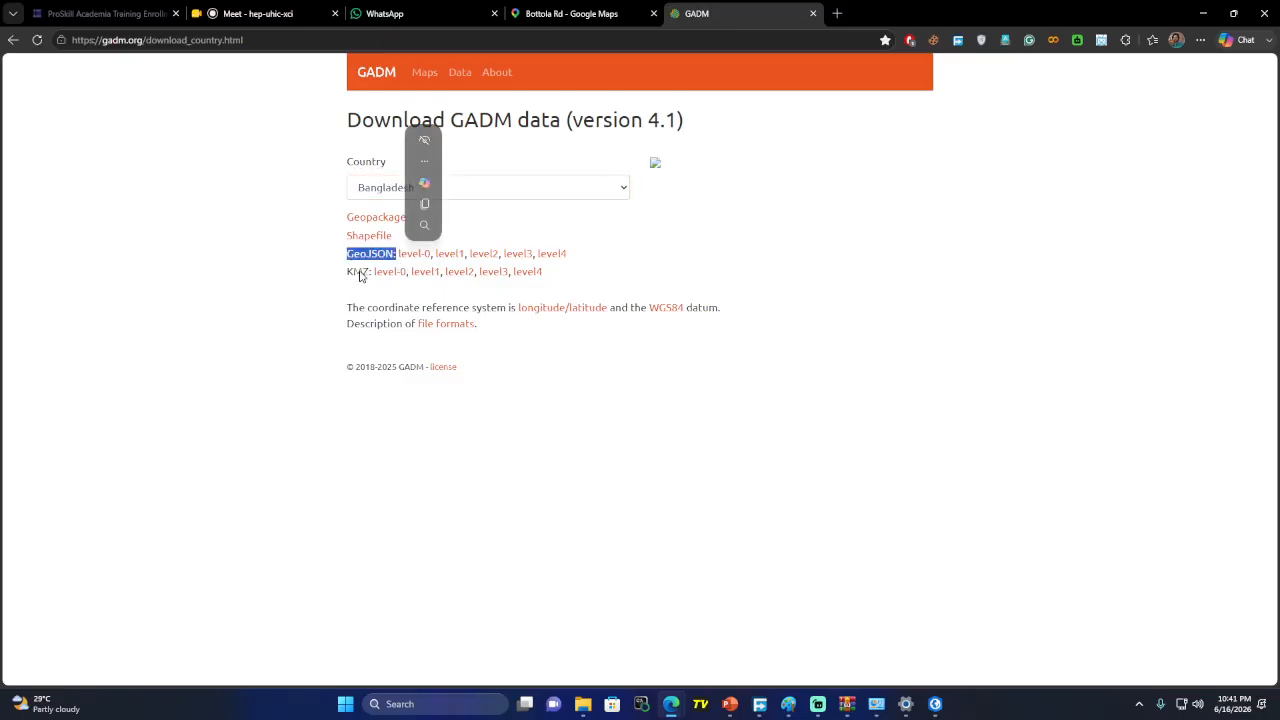
{"action": "left_click", "coordinate": [361, 301]}
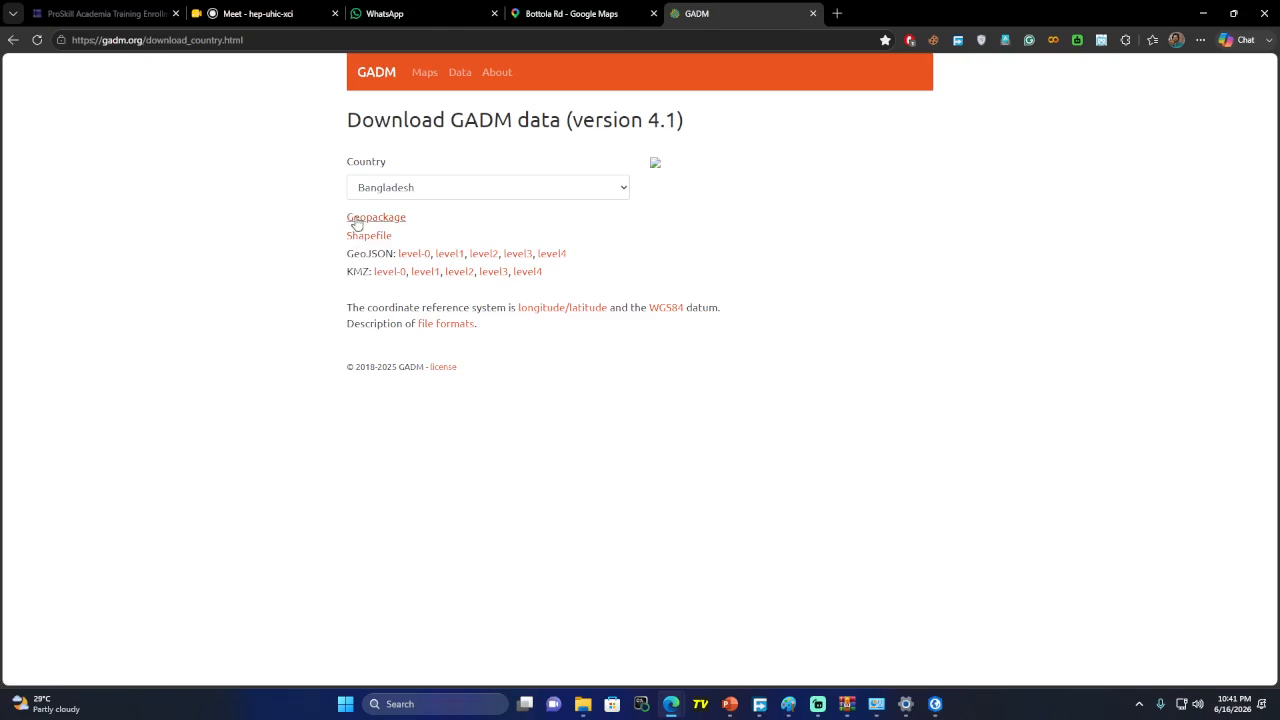
In File Explorer, open the GIS folder under Shuvo on New Volume (D:)
{"action": "mouse_move", "coordinate": [587, 706]}
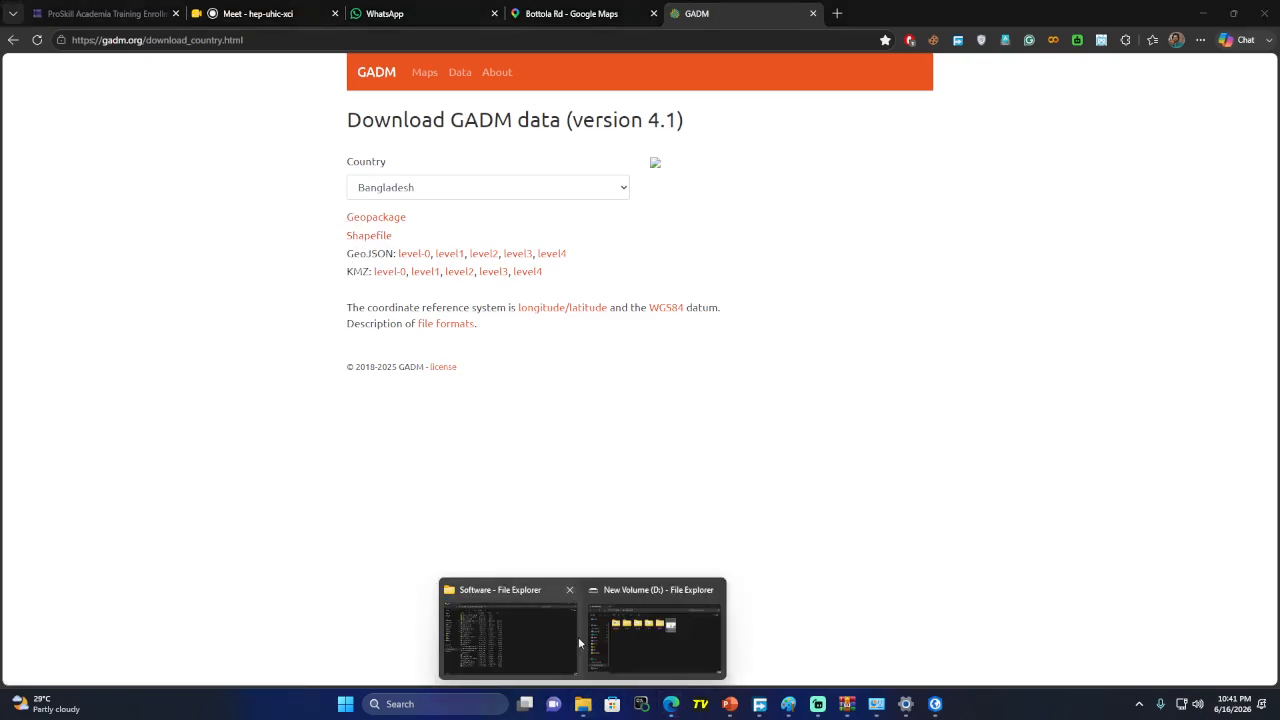
{"action": "left_click", "coordinate": [555, 622]}
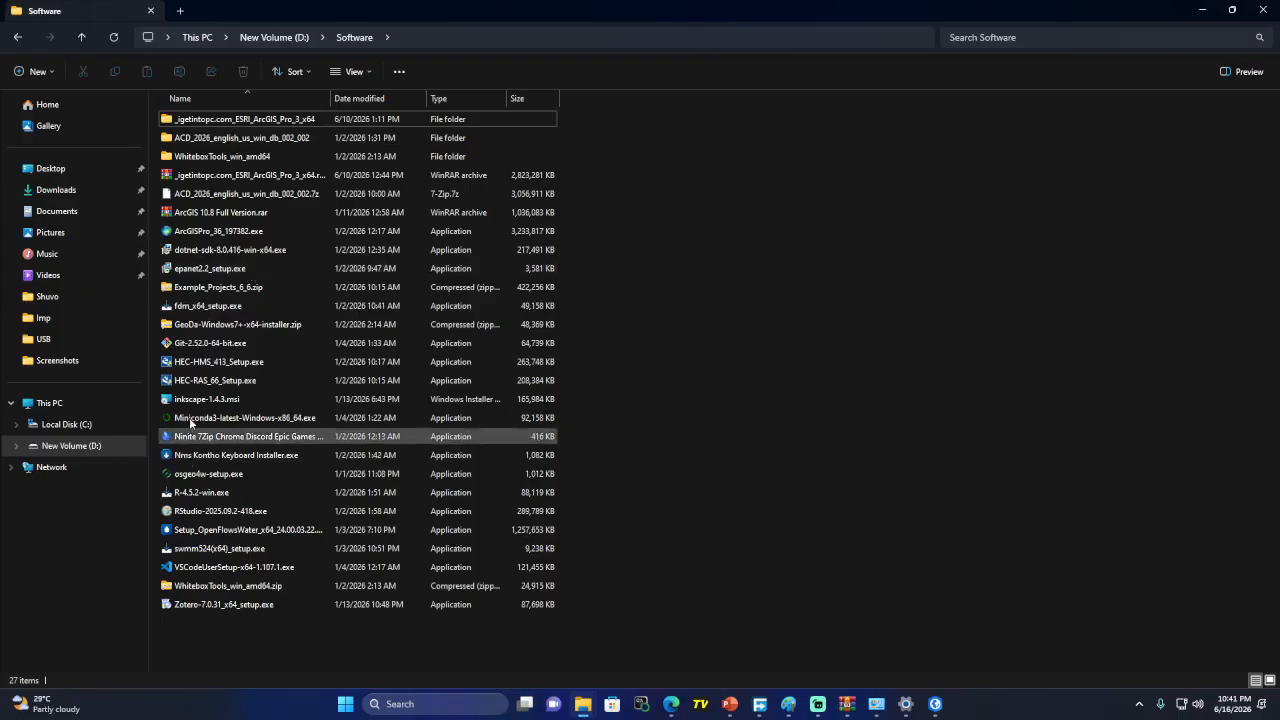
{"action": "left_click", "coordinate": [68, 446]}
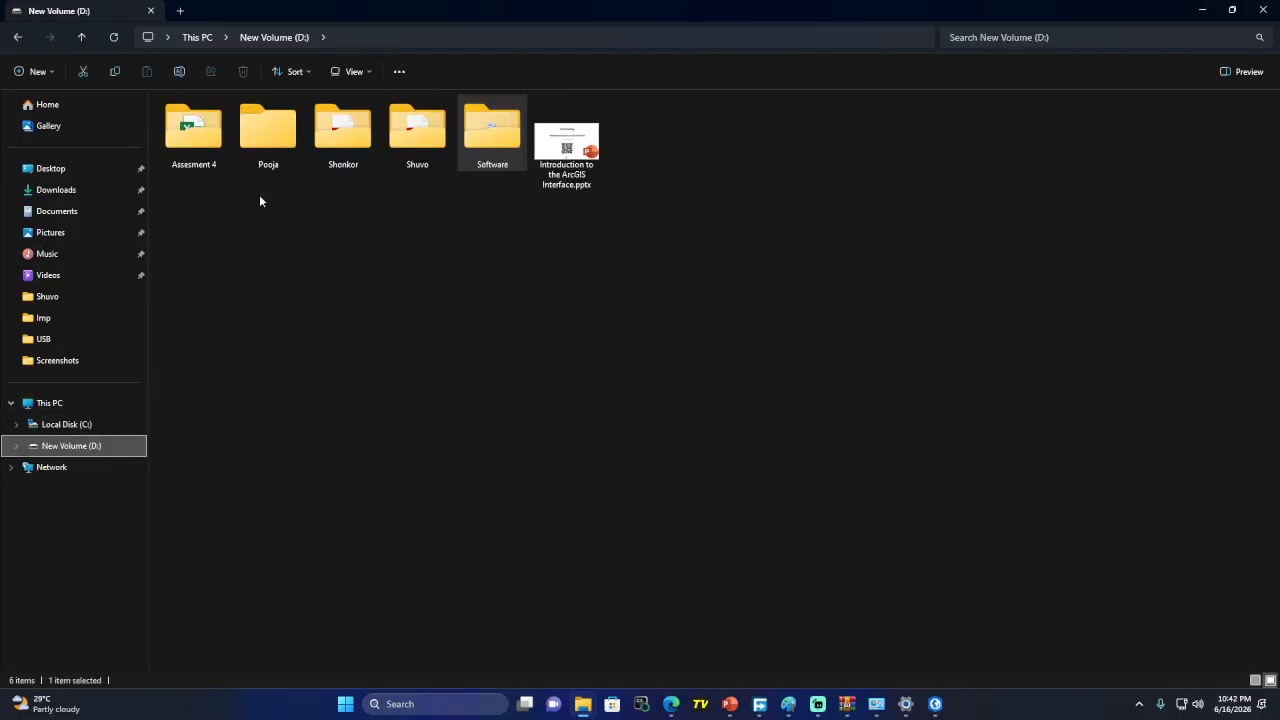
{"action": "double_click", "coordinate": [405, 127]}
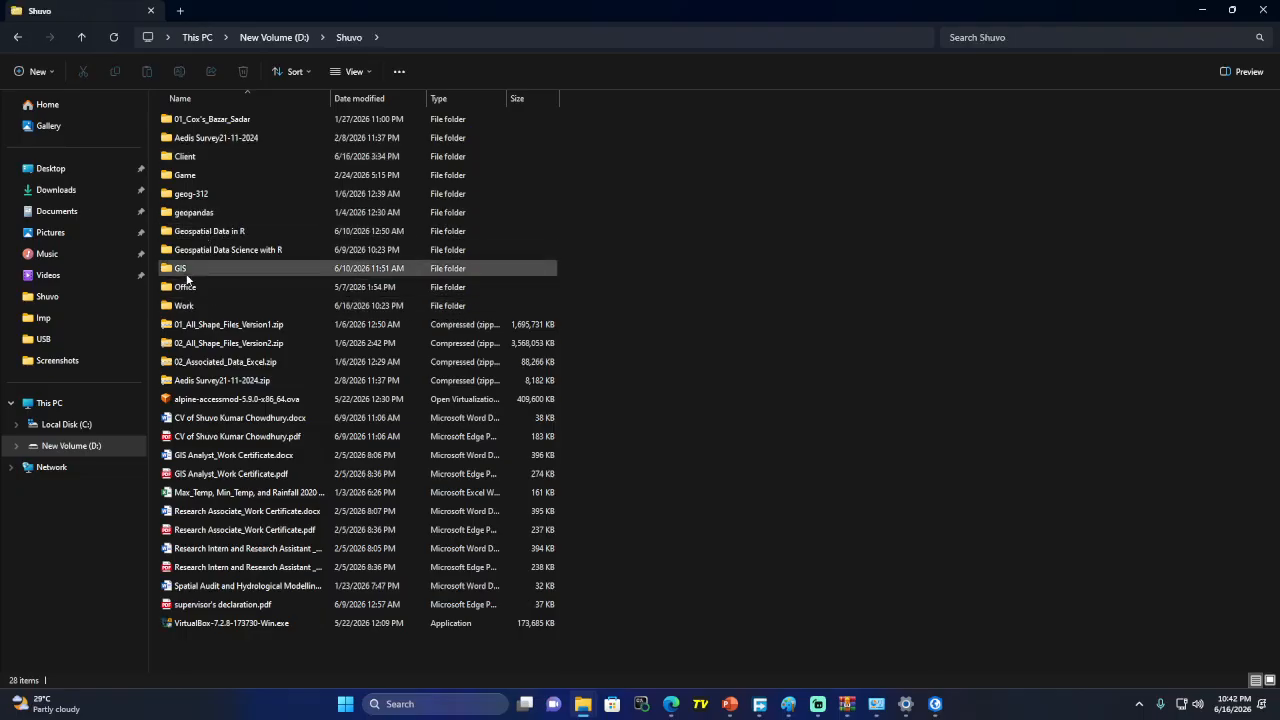
{"action": "double_click", "coordinate": [186, 274]}
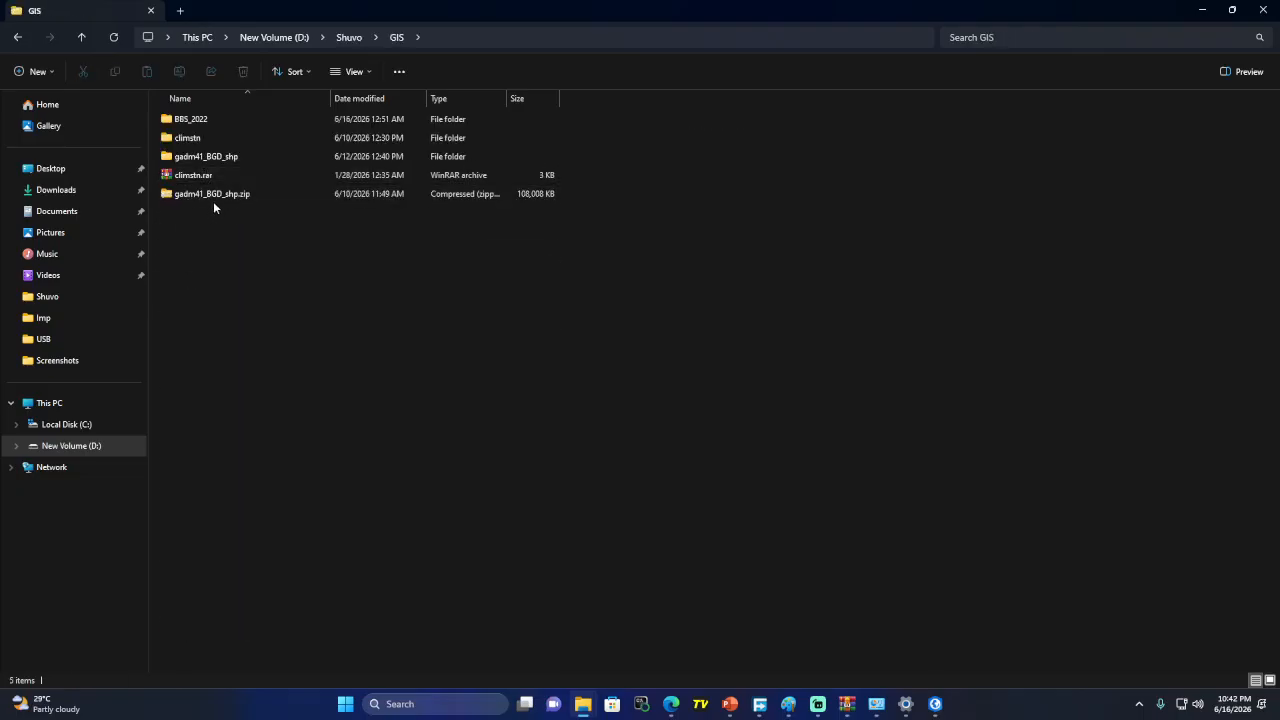
Check the extract options for gadm41_BGD_shp.zip, then cancel without extracting
{"action": "left_click", "coordinate": [232, 196]}
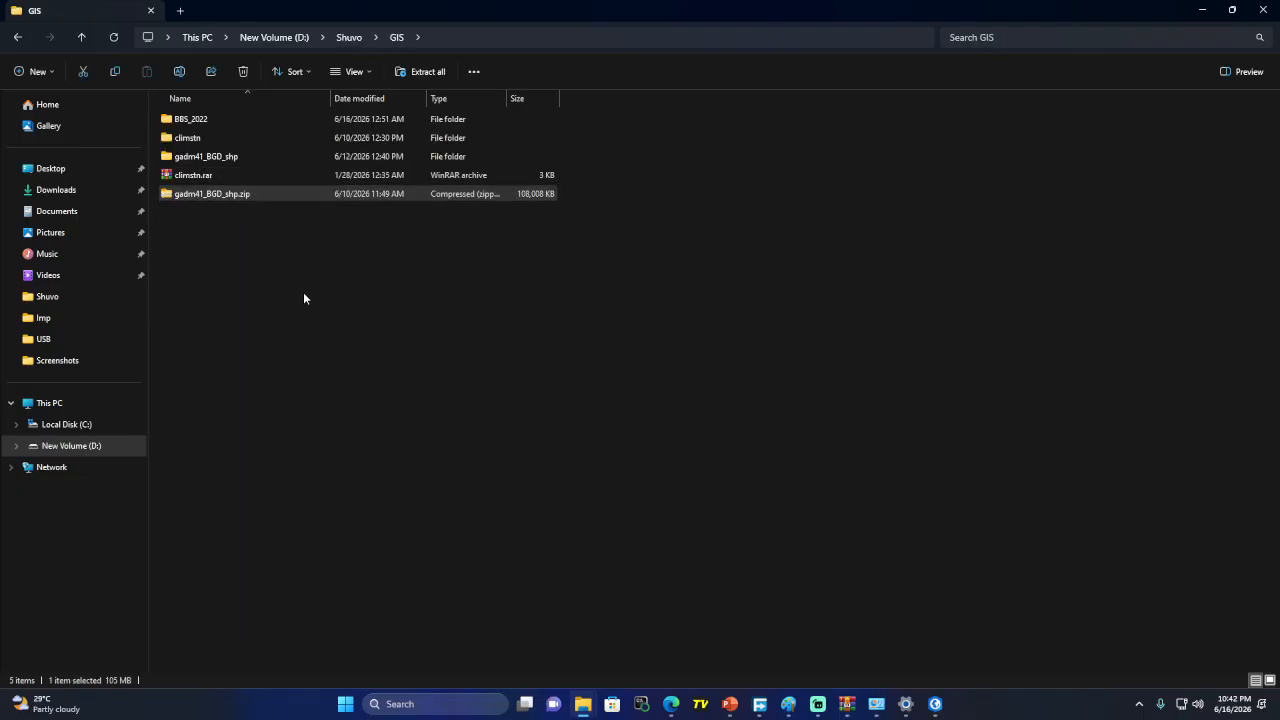
{"action": "right_click", "coordinate": [265, 196]}
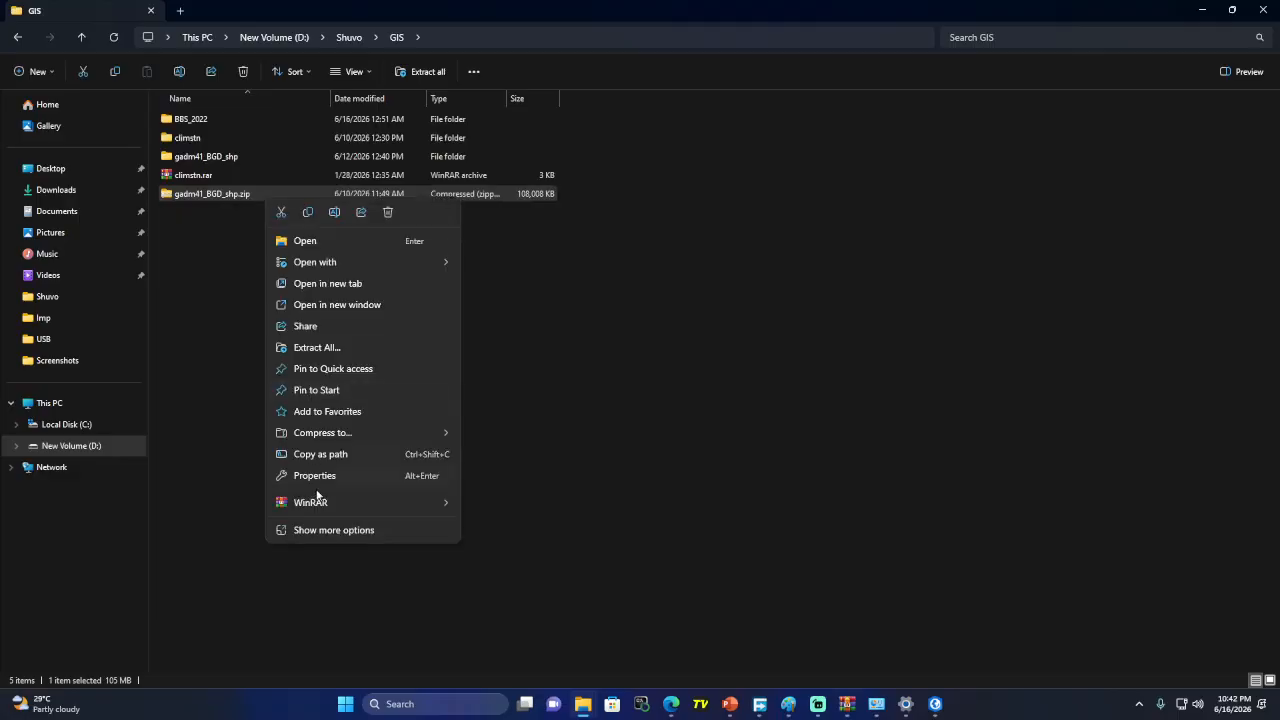
{"action": "left_click", "coordinate": [358, 530]}
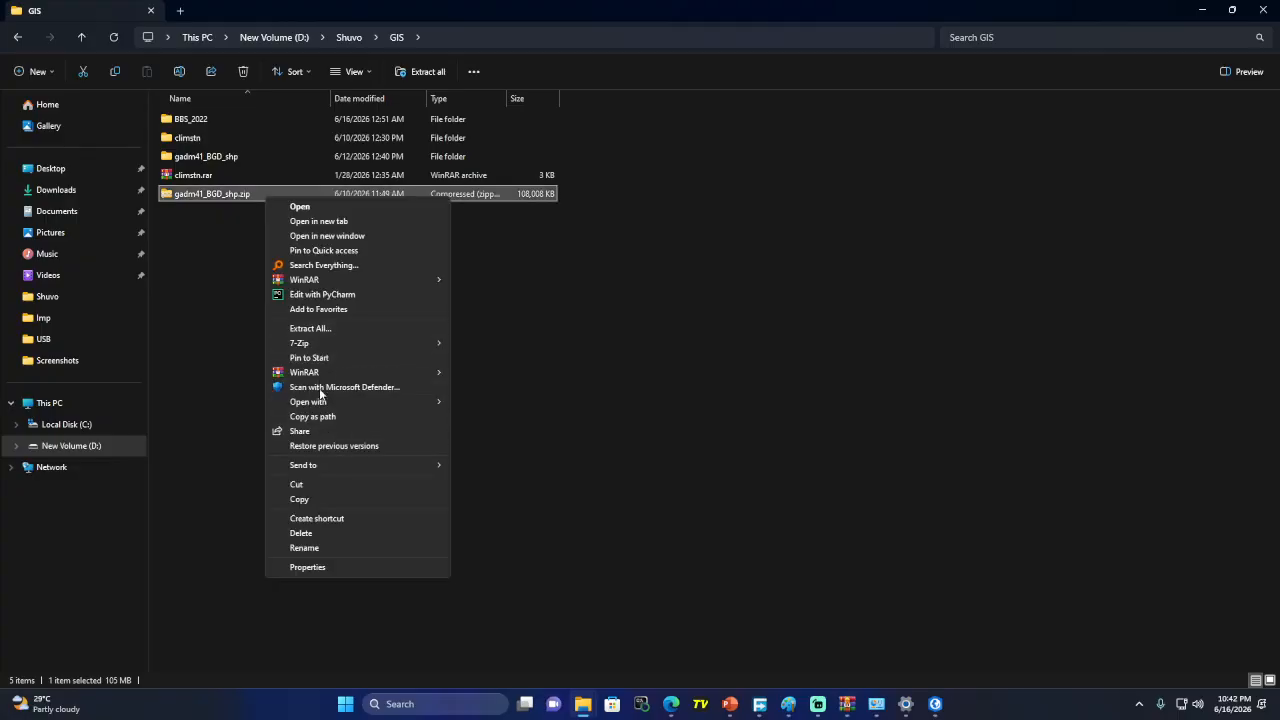
{"action": "mouse_move", "coordinate": [334, 374]}
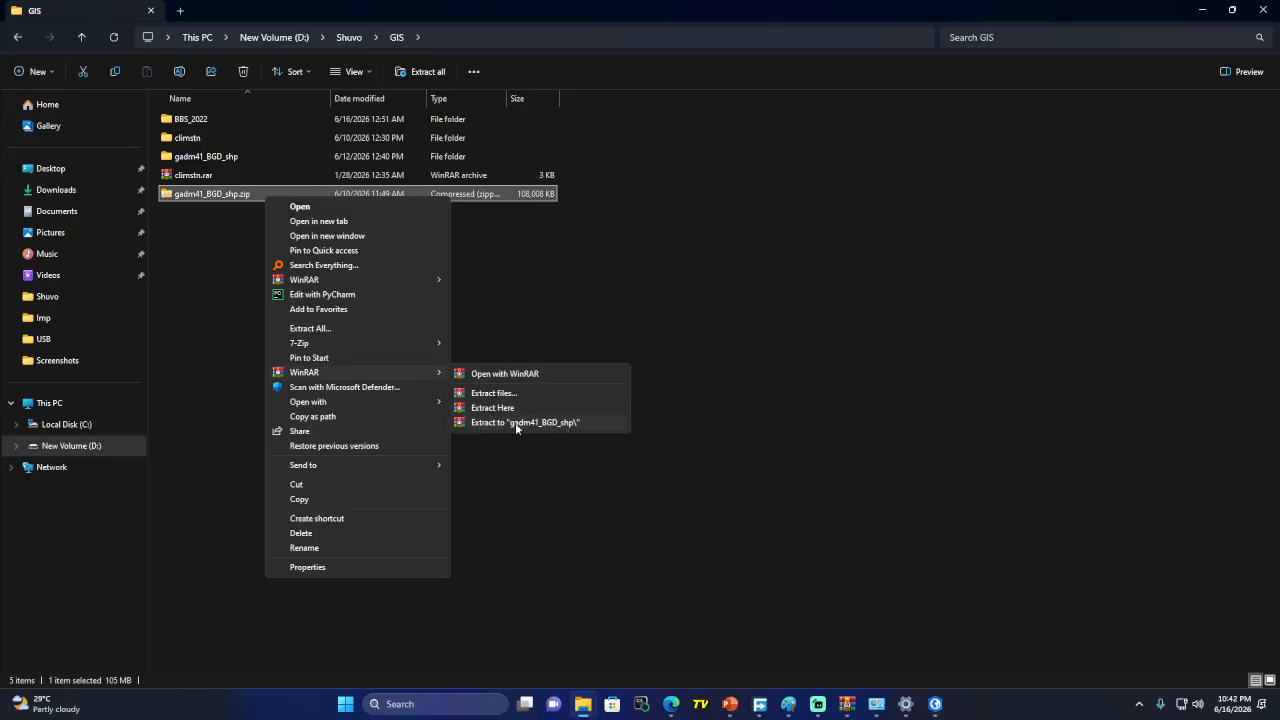
{"action": "mouse_move", "coordinate": [332, 338]}
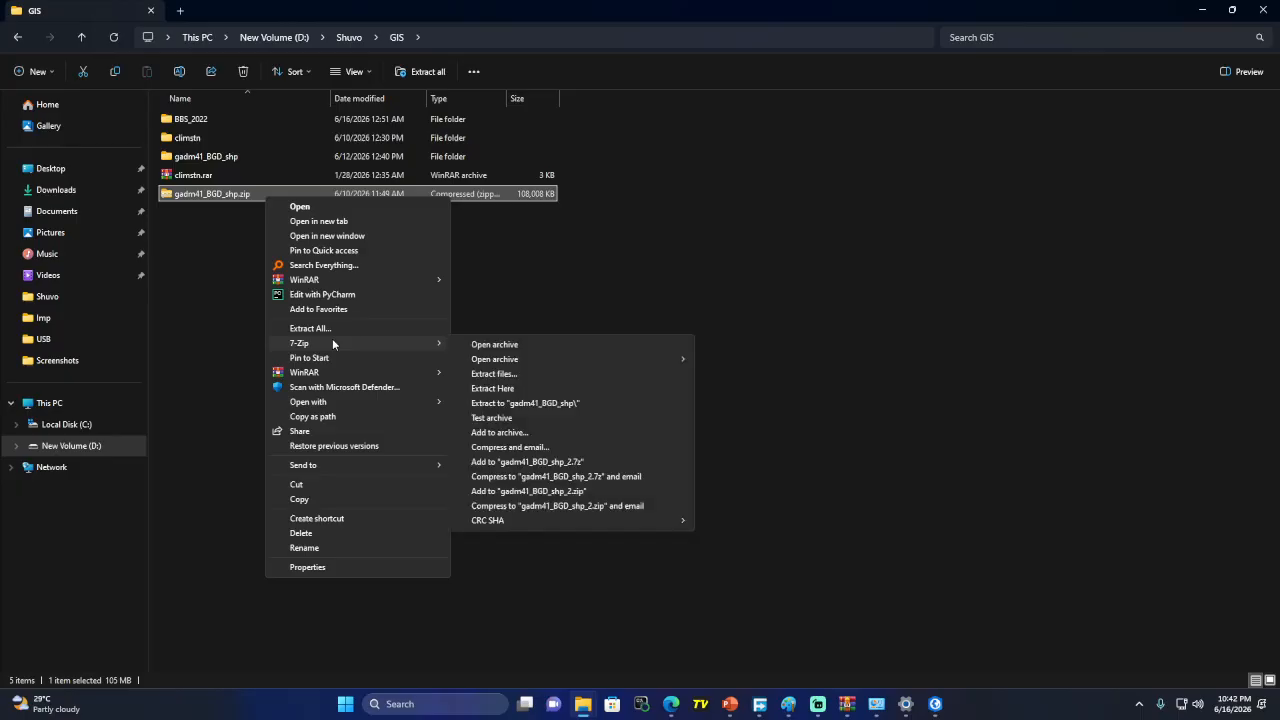
{"action": "left_click", "coordinate": [516, 300]}
{"action": "right_click", "coordinate": [254, 194]}
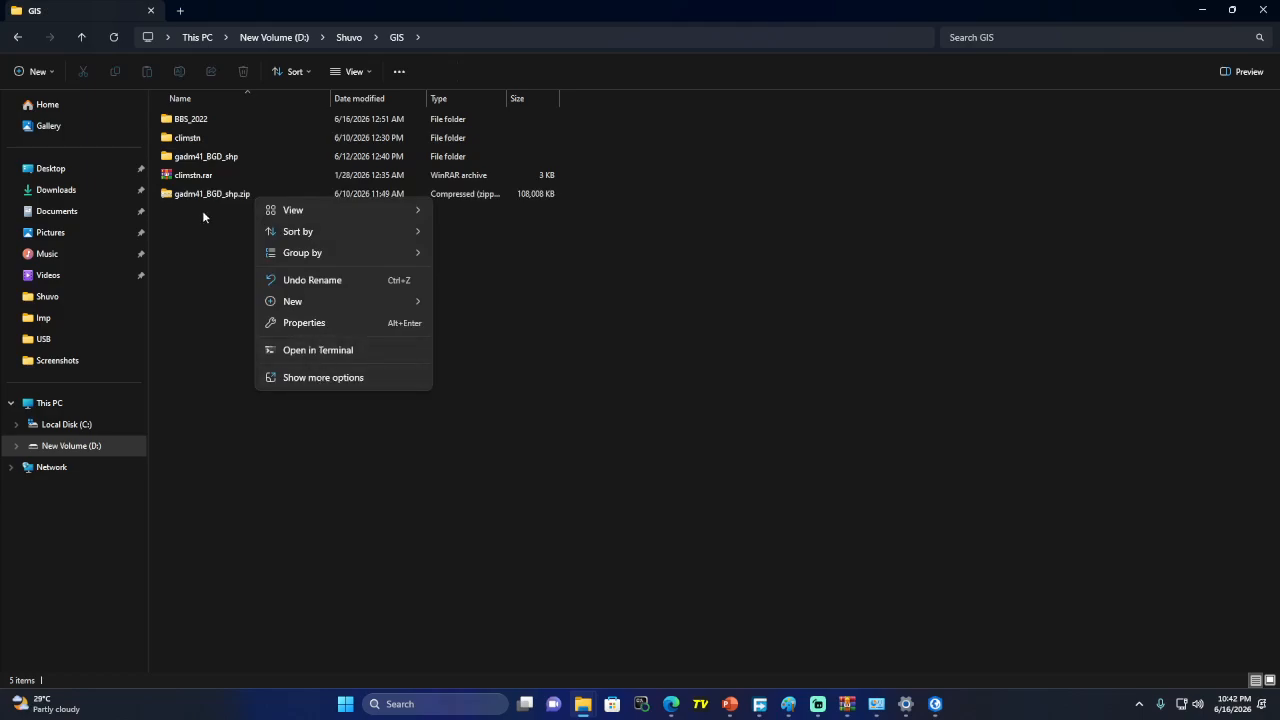
{"action": "left_click", "coordinate": [195, 157]}
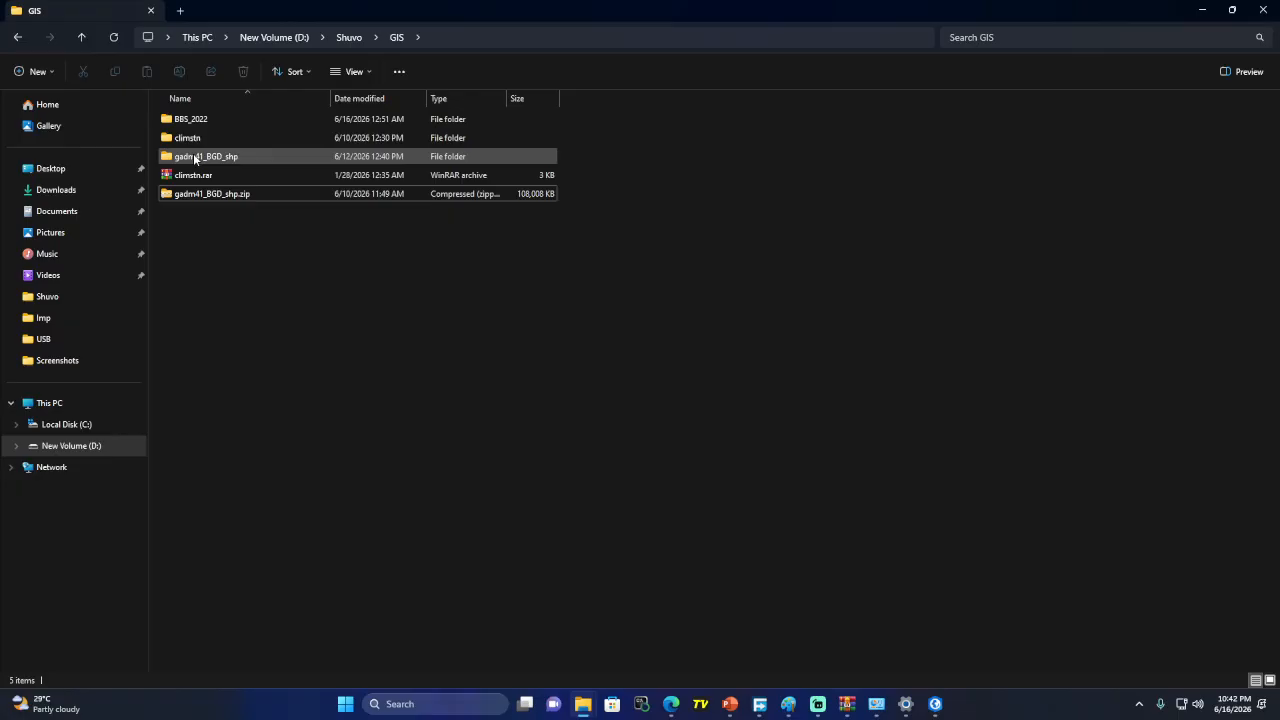
Open the gadm41_BGD_shp folder and filter its files to SHP, CPG, DBF, PRJ and SHX types
{"action": "double_click", "coordinate": [195, 157]}
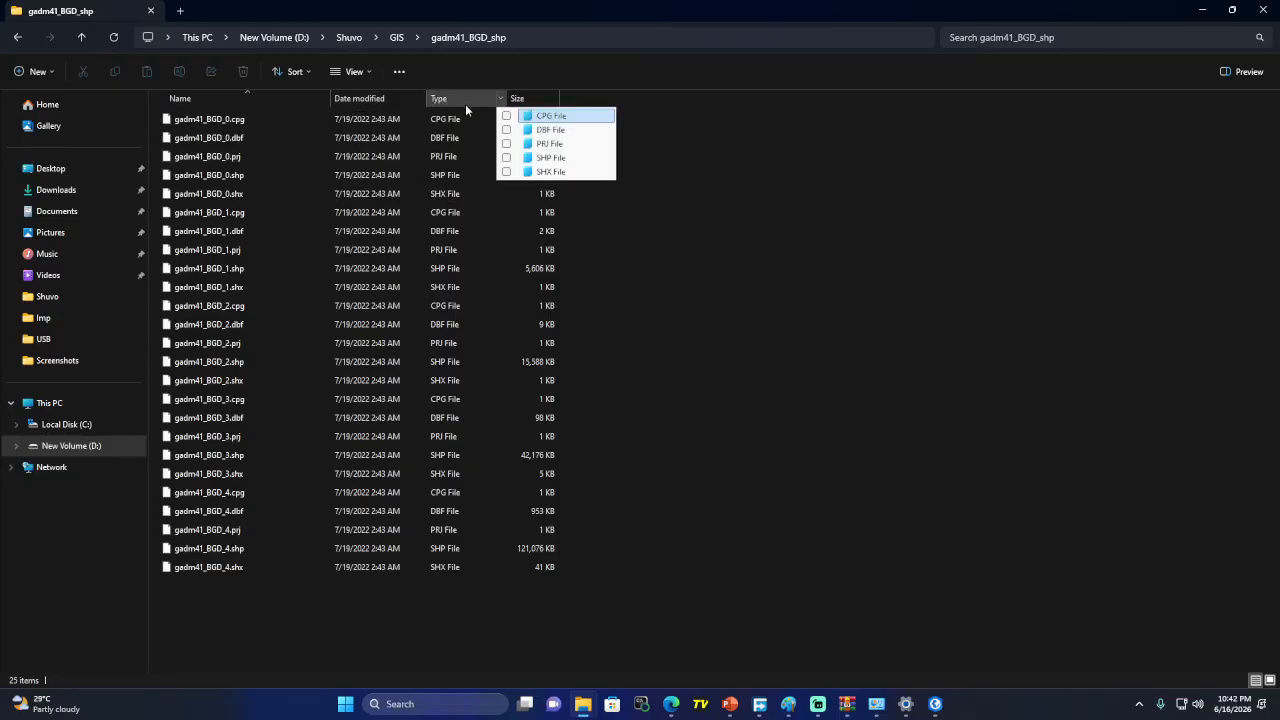
{"action": "left_click", "coordinate": [506, 160]}
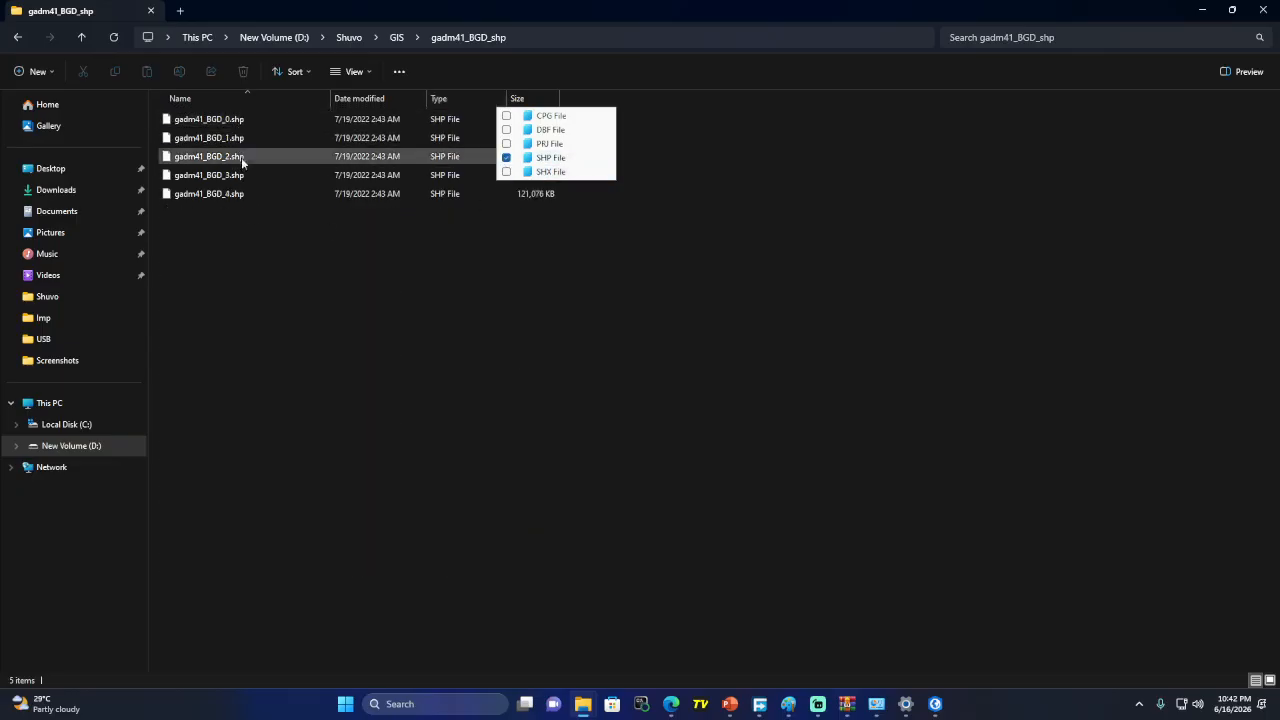
{"action": "left_click", "coordinate": [506, 116]}
{"action": "left_click", "coordinate": [506, 130]}
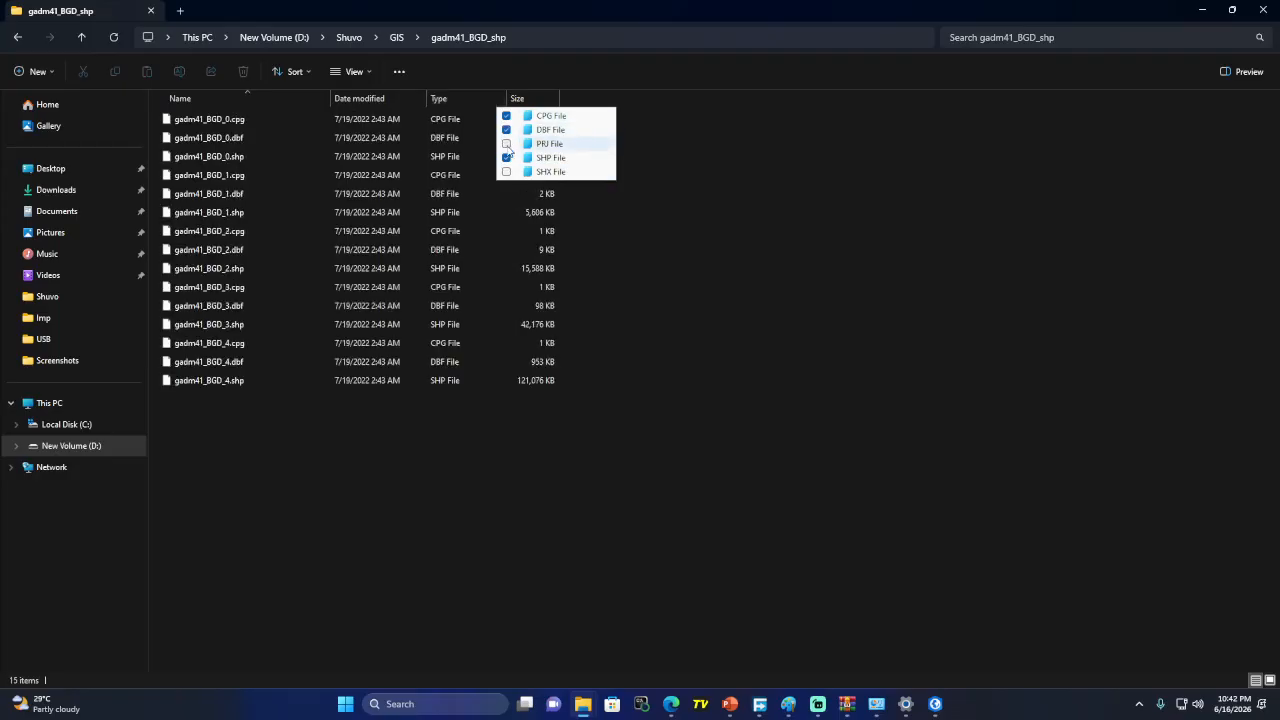
{"action": "left_click", "coordinate": [506, 144]}
{"action": "left_click", "coordinate": [506, 172]}
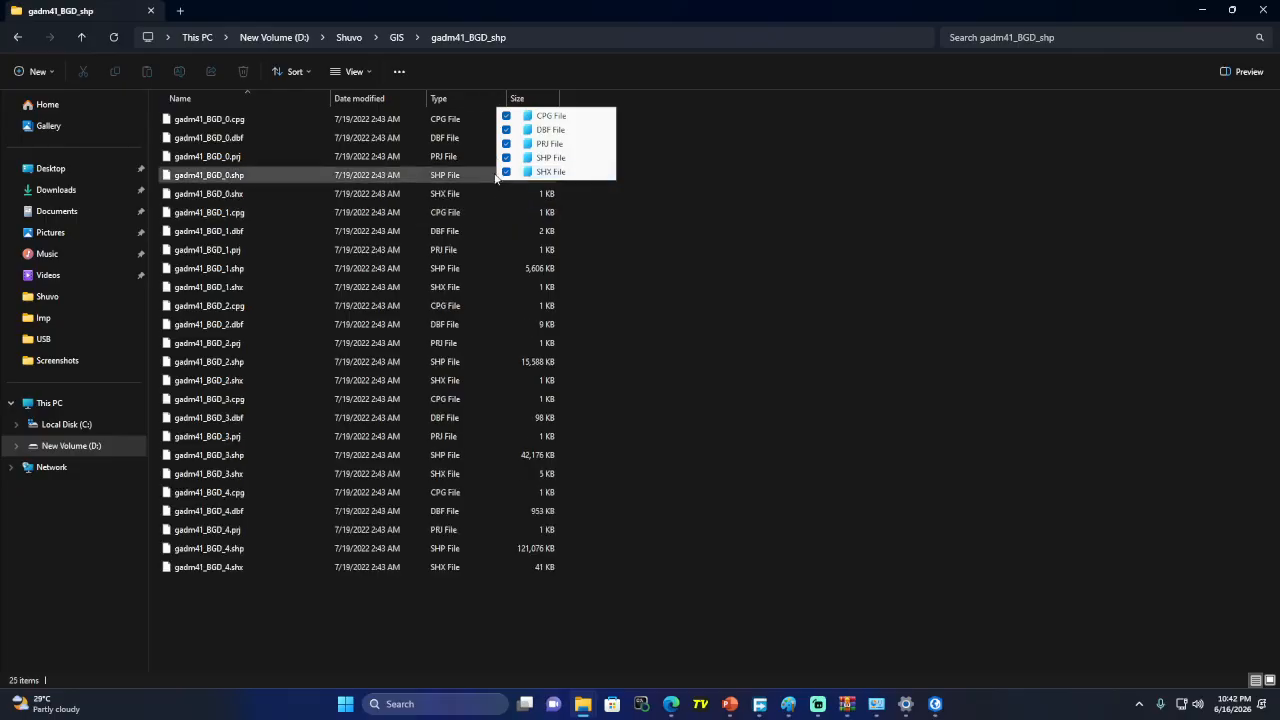
Narrow the list to .cpg, then .dbf files, clear the type filter and minimize File Explorer
{"action": "left_click", "coordinate": [506, 130]}
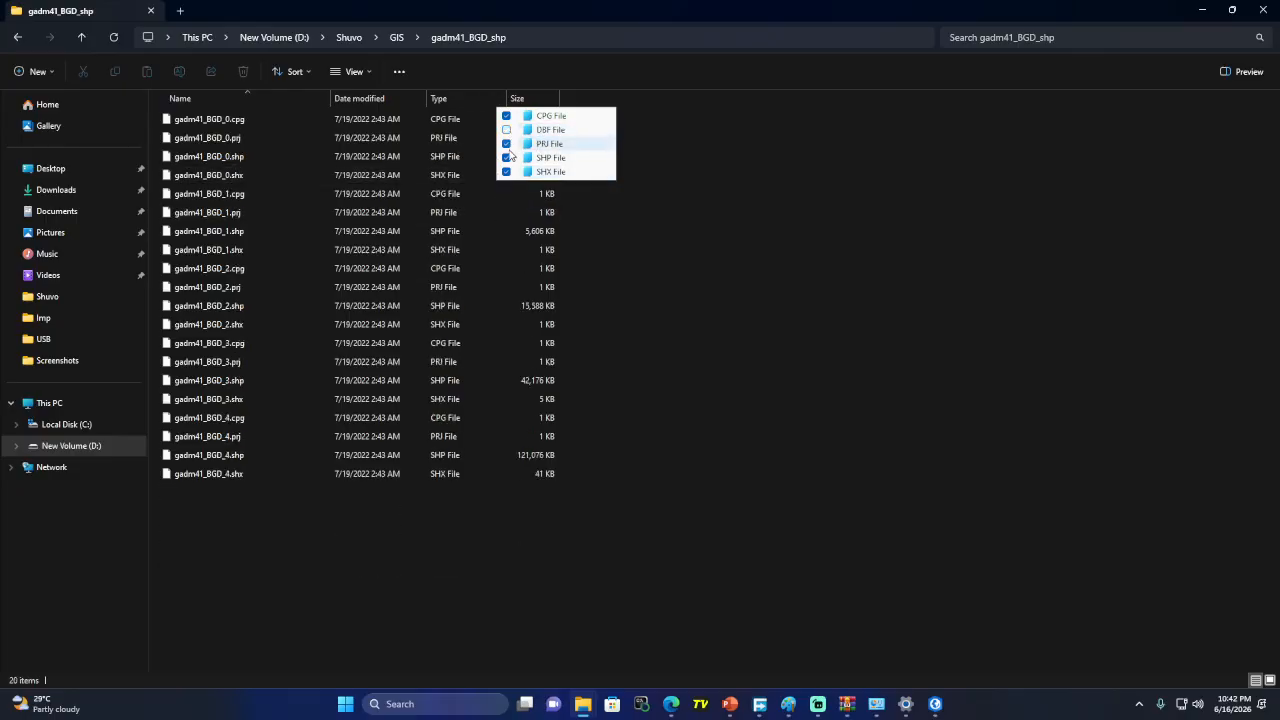
{"action": "left_click", "coordinate": [506, 144]}
{"action": "left_click", "coordinate": [506, 158]}
{"action": "left_click", "coordinate": [506, 172]}
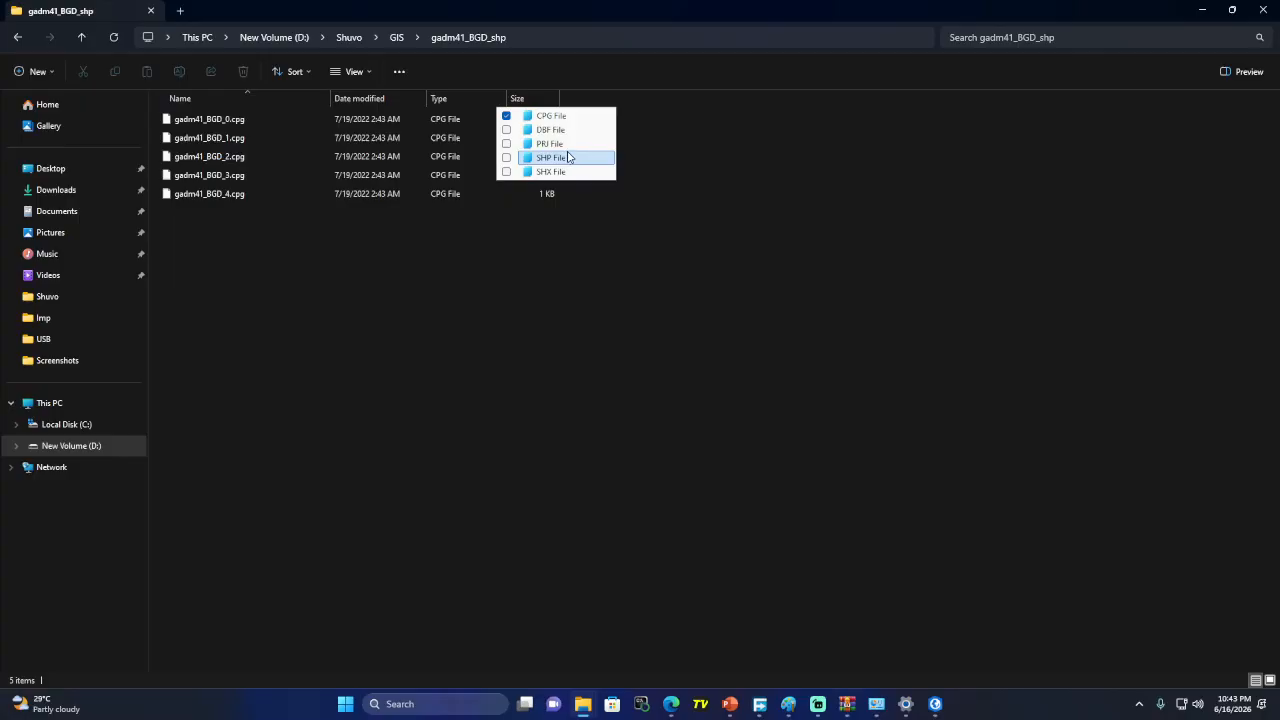
{"action": "left_click", "coordinate": [512, 129]}
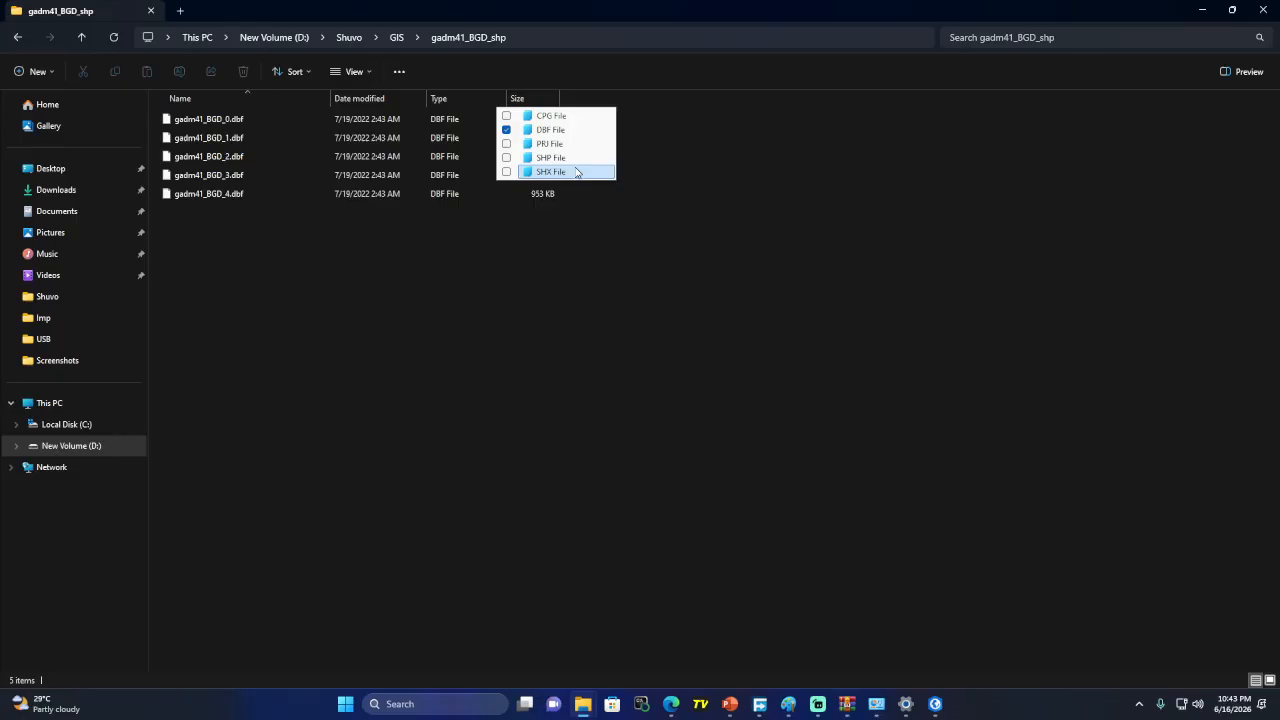
{"action": "left_click", "coordinate": [506, 130]}
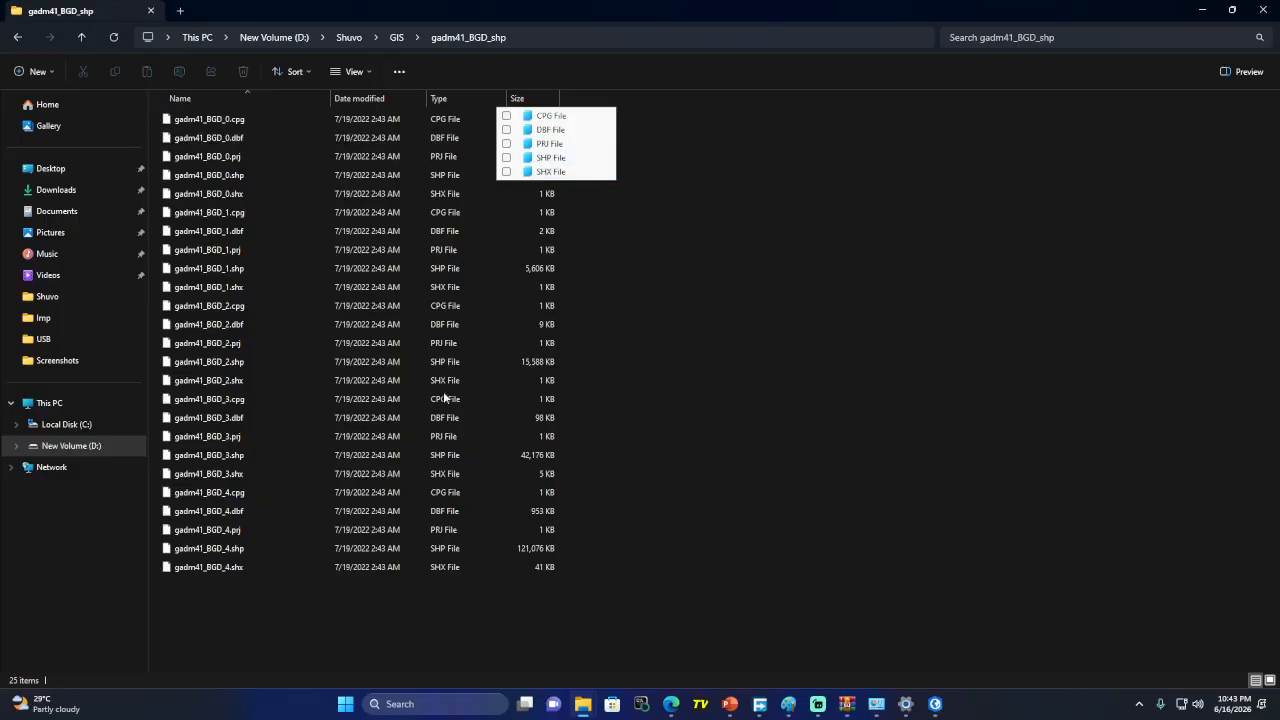
{"action": "left_click", "coordinate": [1201, 10]}
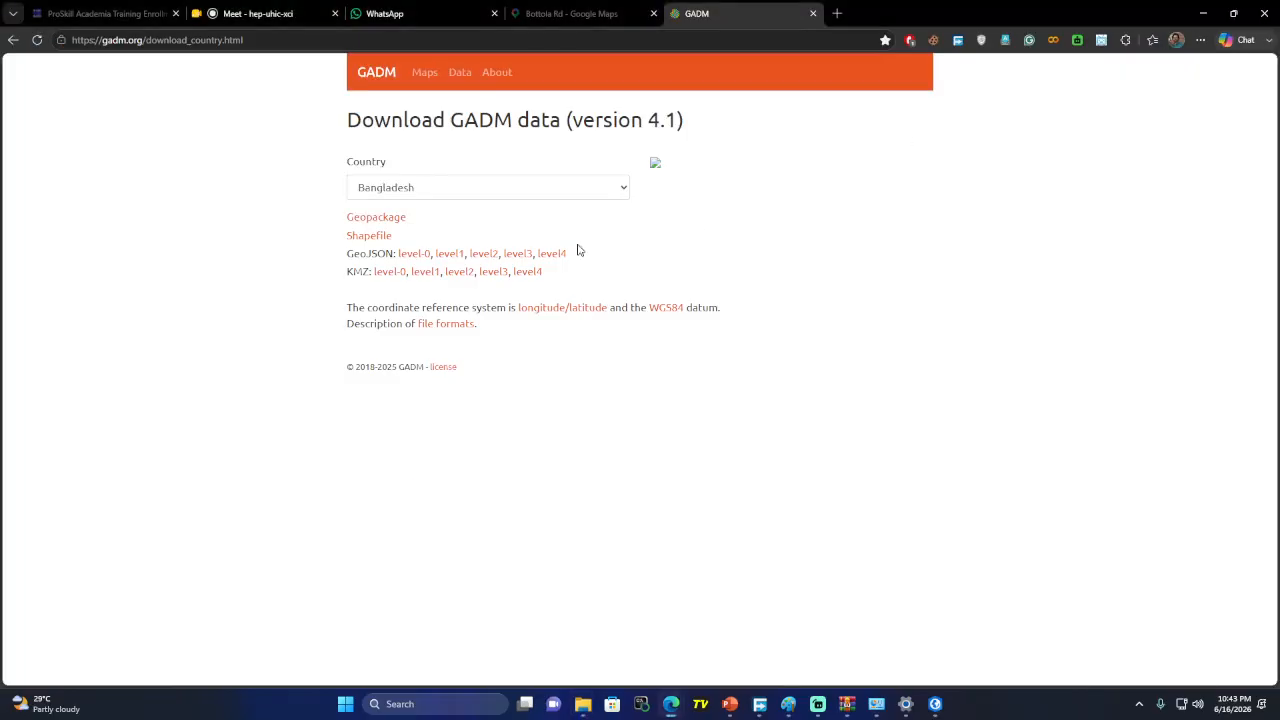
Return to ArcGIS Pro and open the Add Data browse window from the Map tab
{"action": "left_click", "coordinate": [1201, 10]}
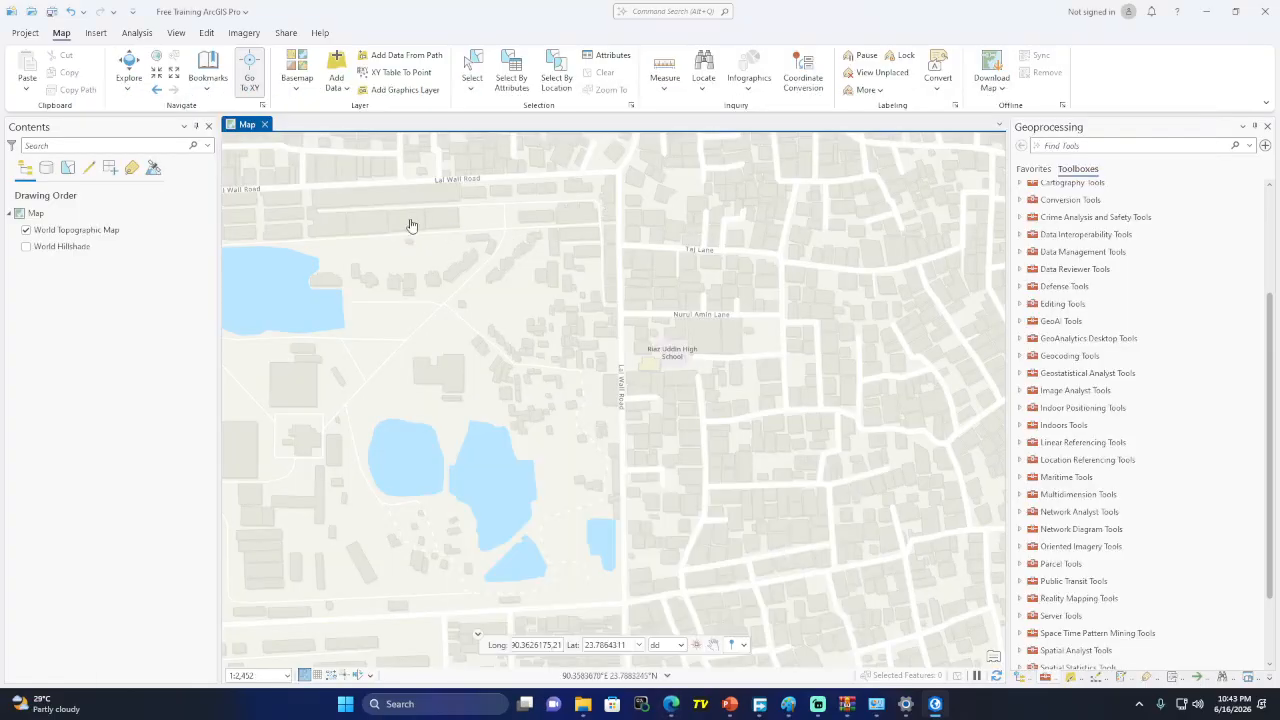
{"action": "left_click", "coordinate": [337, 90]}
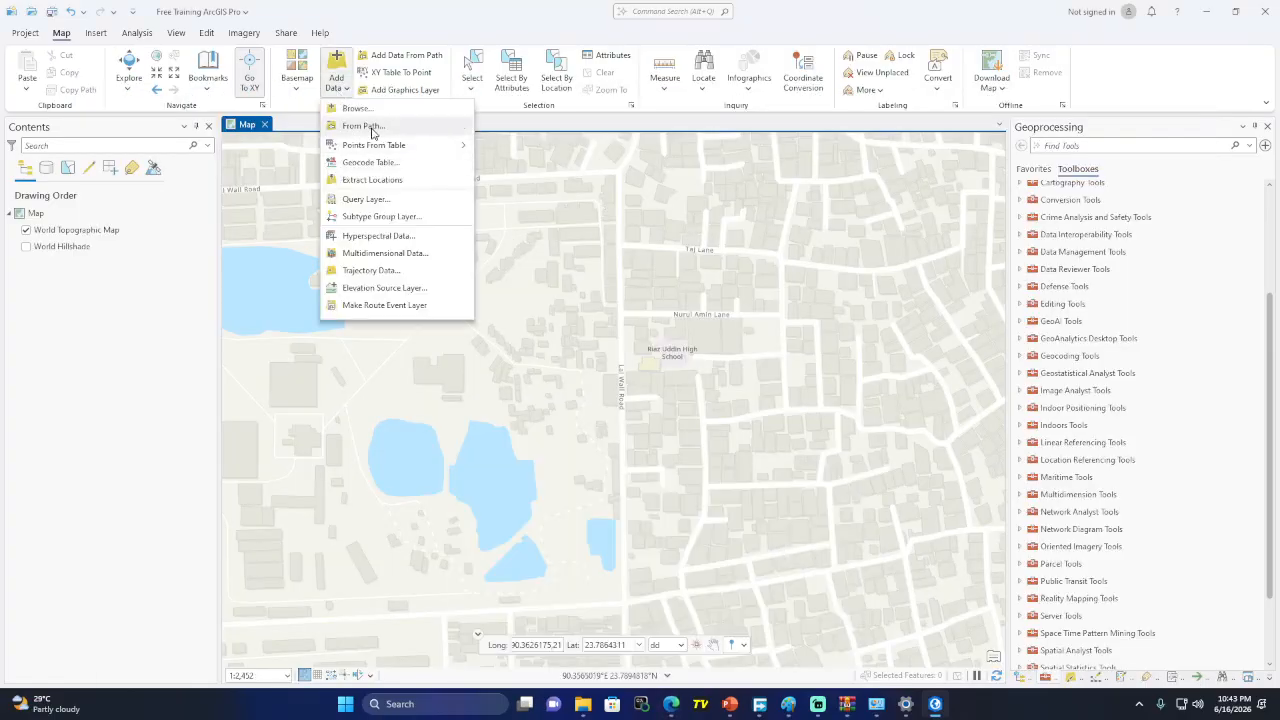
{"action": "left_click", "coordinate": [364, 127]}
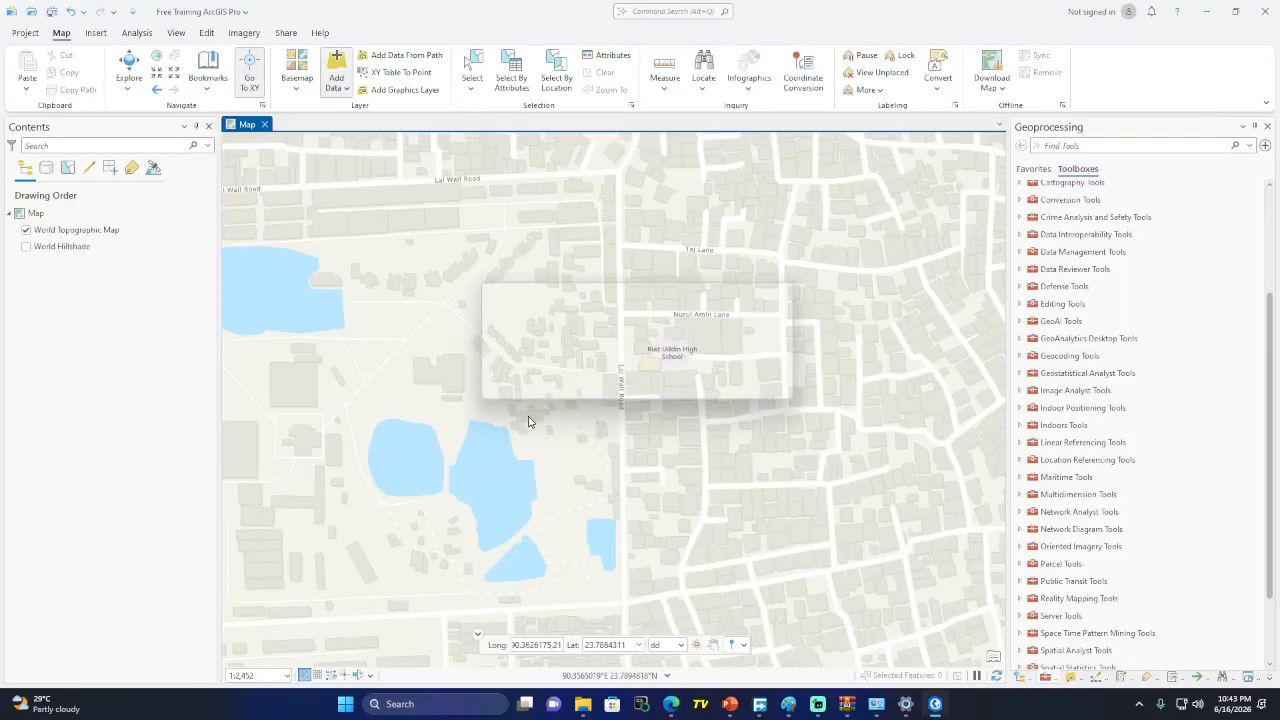
{"action": "left_click", "coordinate": [790, 290]}
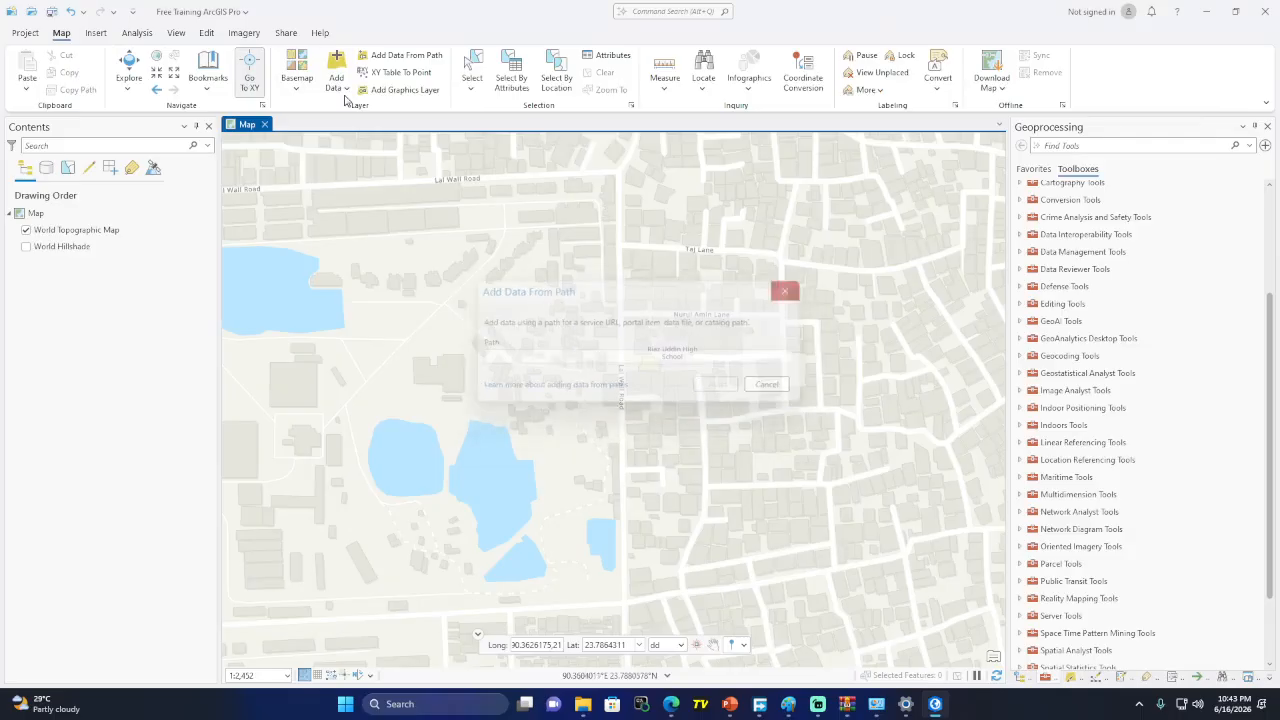
{"action": "left_click", "coordinate": [336, 63]}
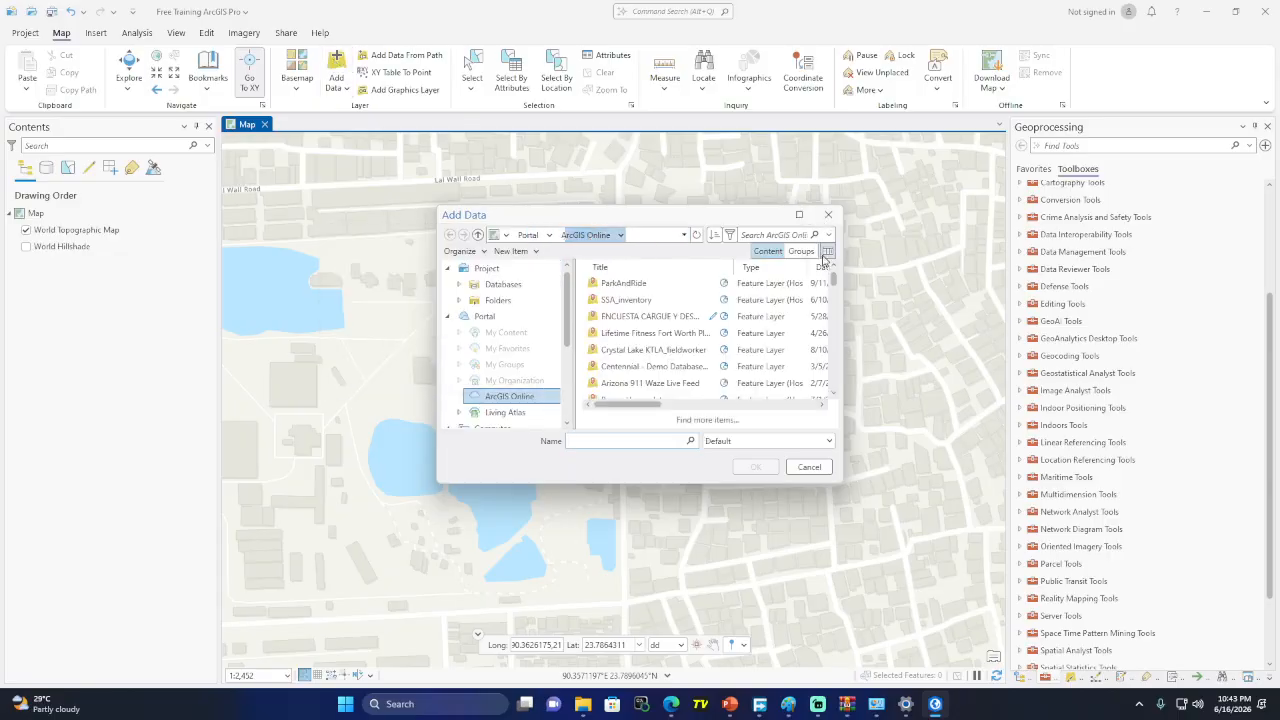
{"action": "left_click", "coordinate": [828, 215]}
{"action": "left_click", "coordinate": [336, 86]}
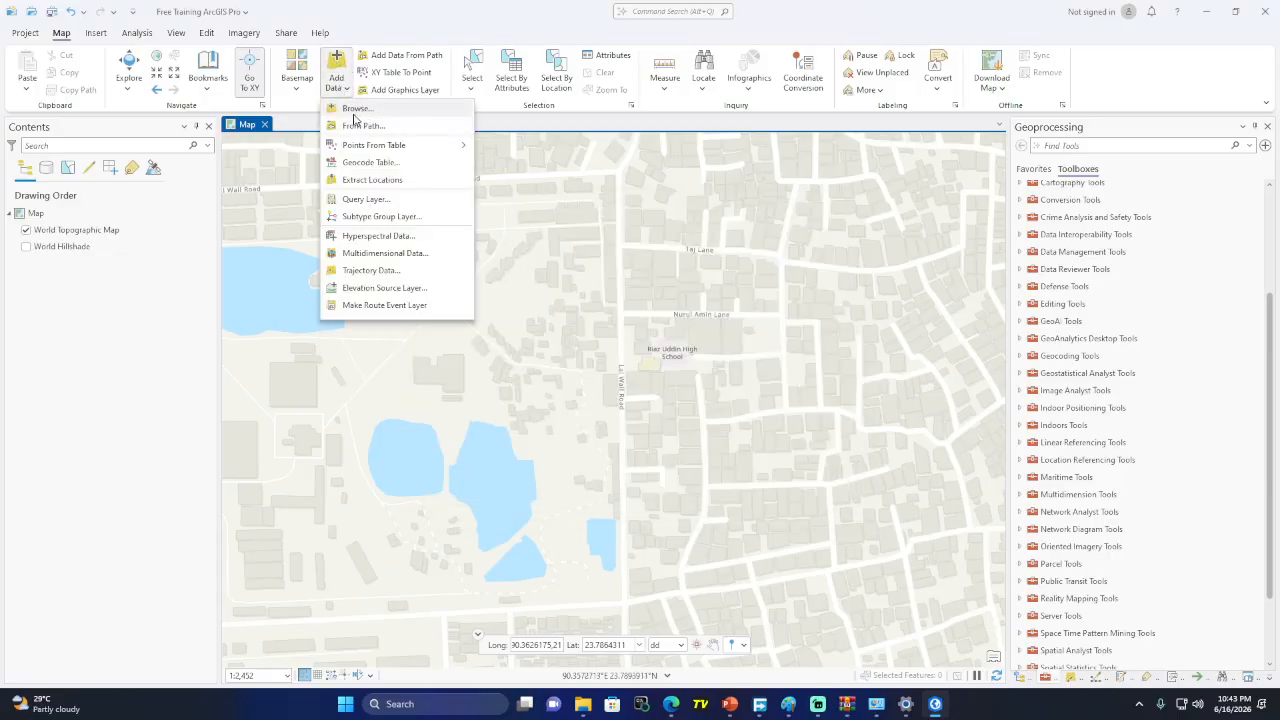
{"action": "left_click", "coordinate": [358, 112]}
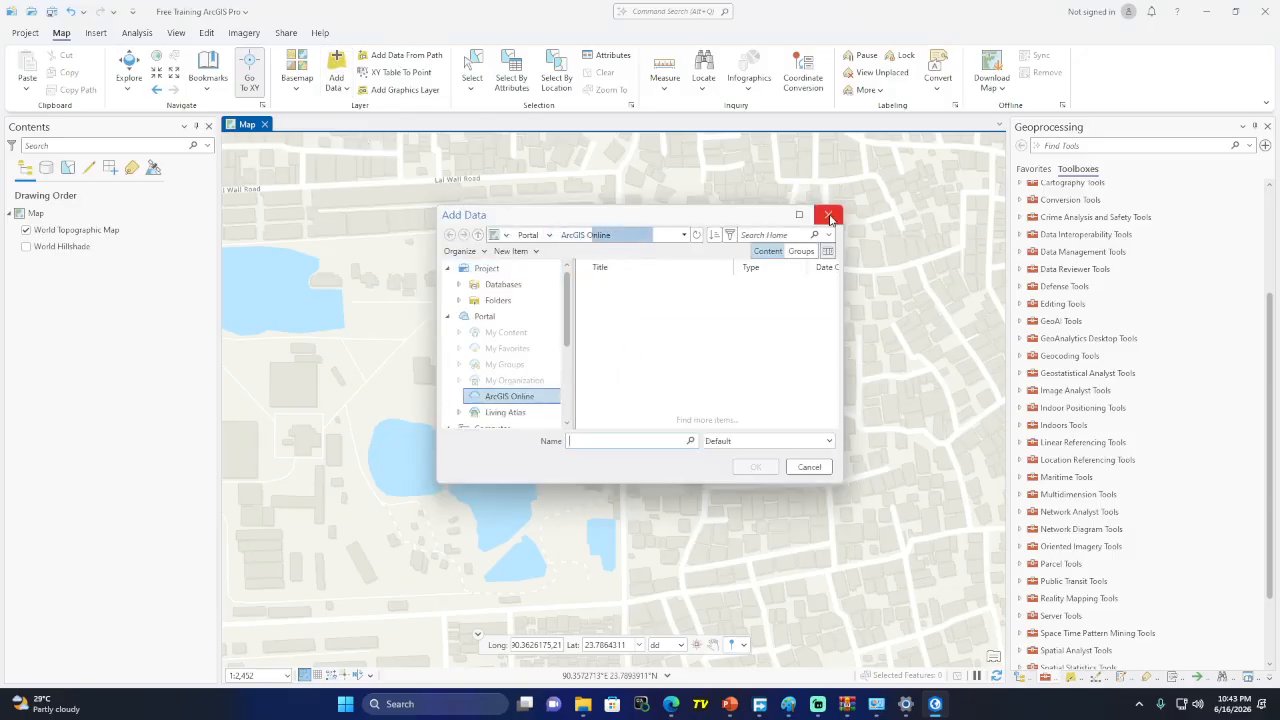
{"action": "left_click", "coordinate": [828, 215]}
{"action": "left_click", "coordinate": [338, 62]}
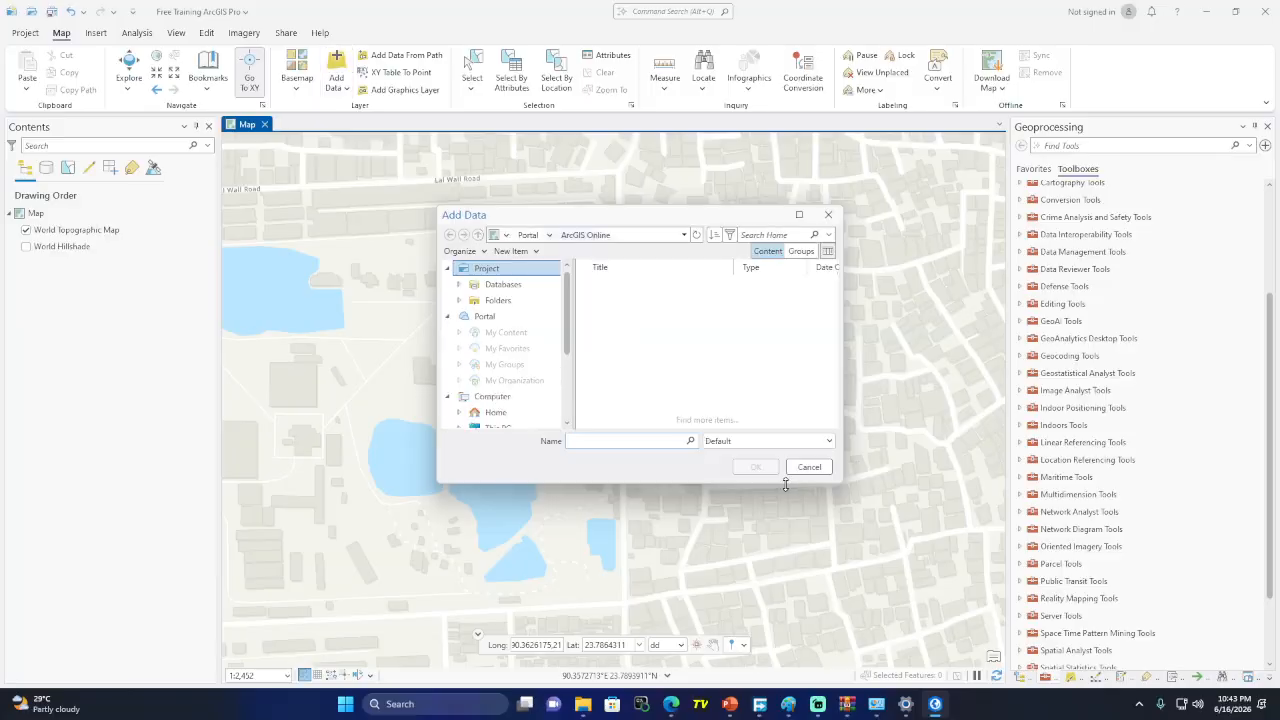
In Add Data, browse This PC > New Volume (D:) > Shuvo > GIS > gadm41_BGD_shp
{"action": "left_click", "coordinate": [495, 332]}
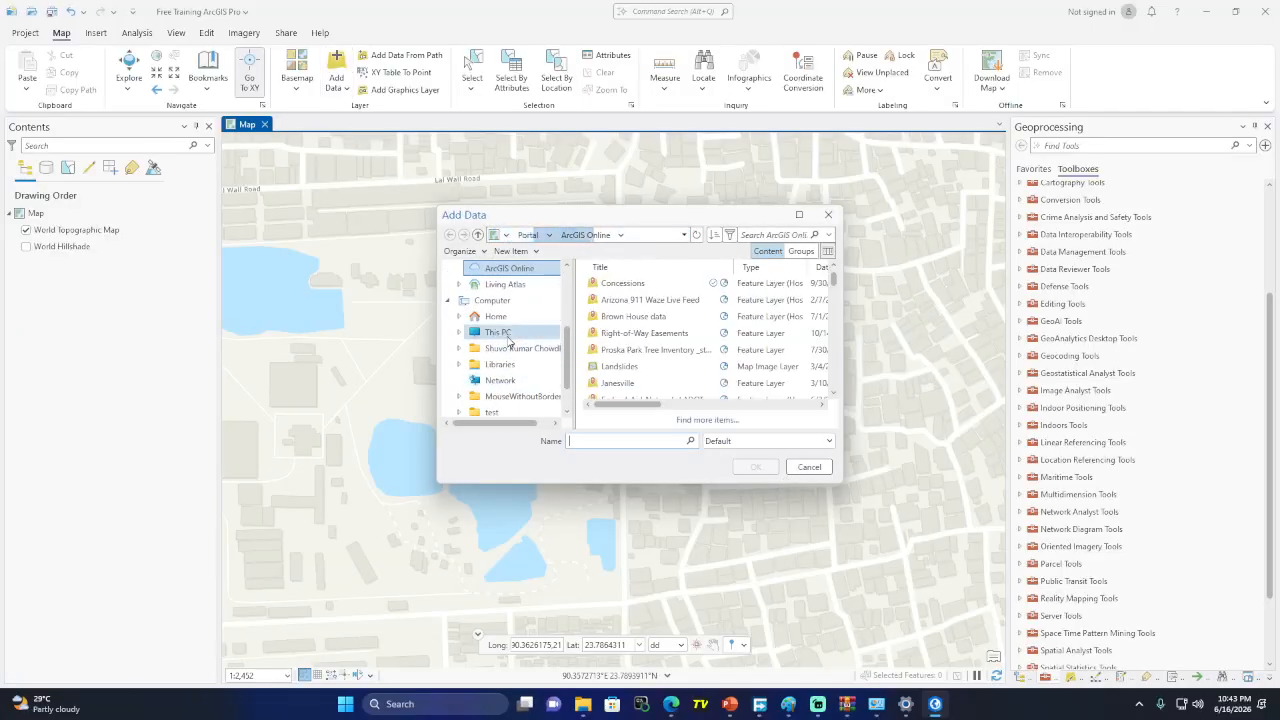
{"action": "left_click", "coordinate": [647, 300]}
{"action": "double_click", "coordinate": [647, 300]}
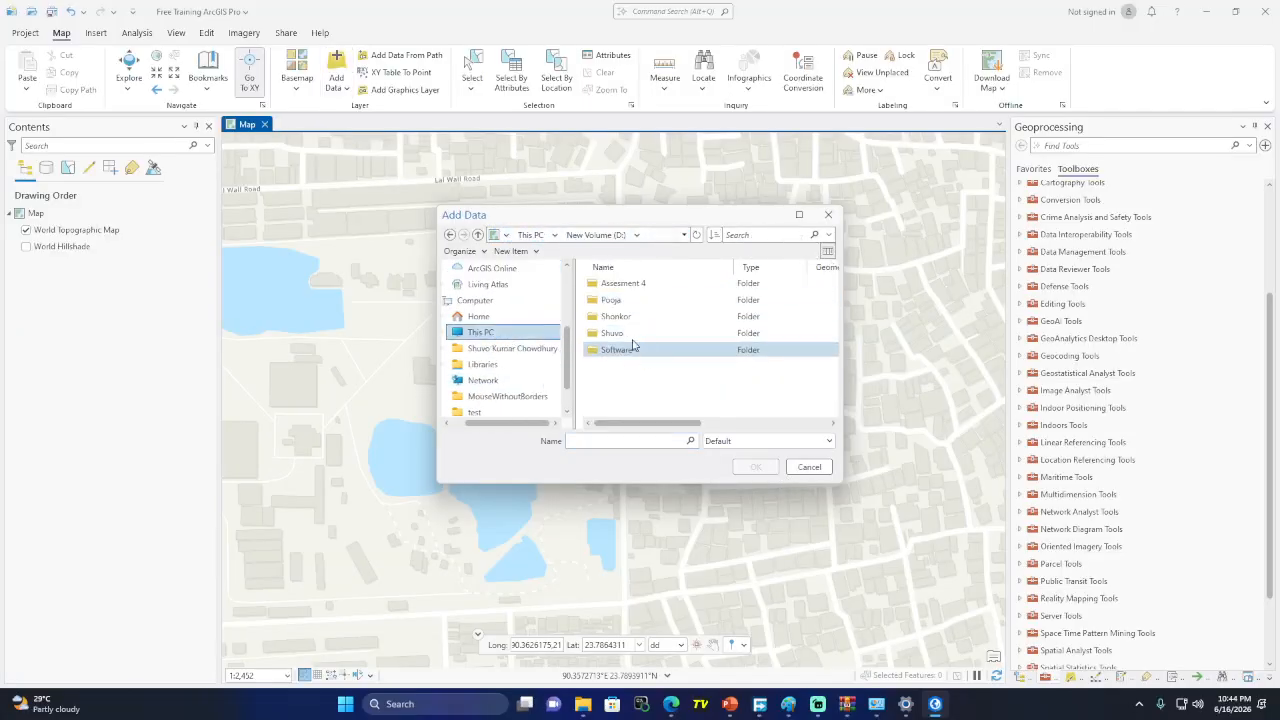
{"action": "double_click", "coordinate": [614, 333]}
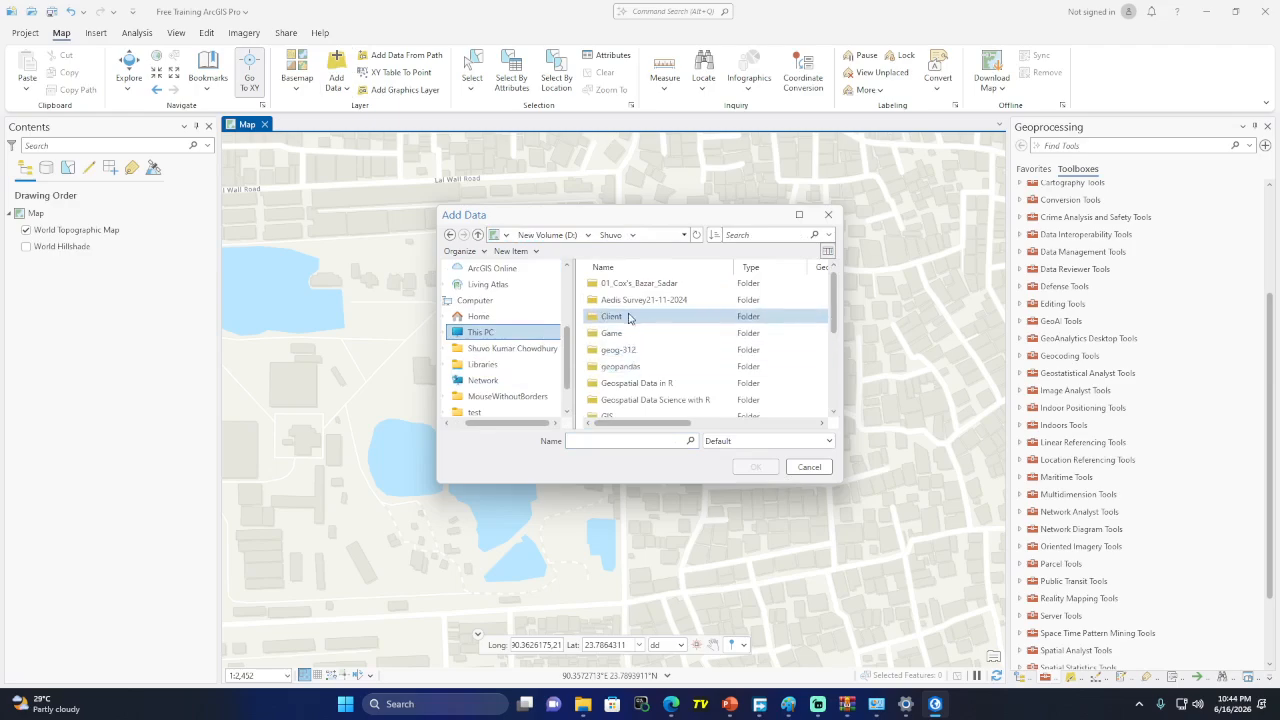
{"action": "scroll", "coordinate": [636, 383], "scroll_direction": "down", "scroll_amount": 1}
{"action": "double_click", "coordinate": [640, 400]}
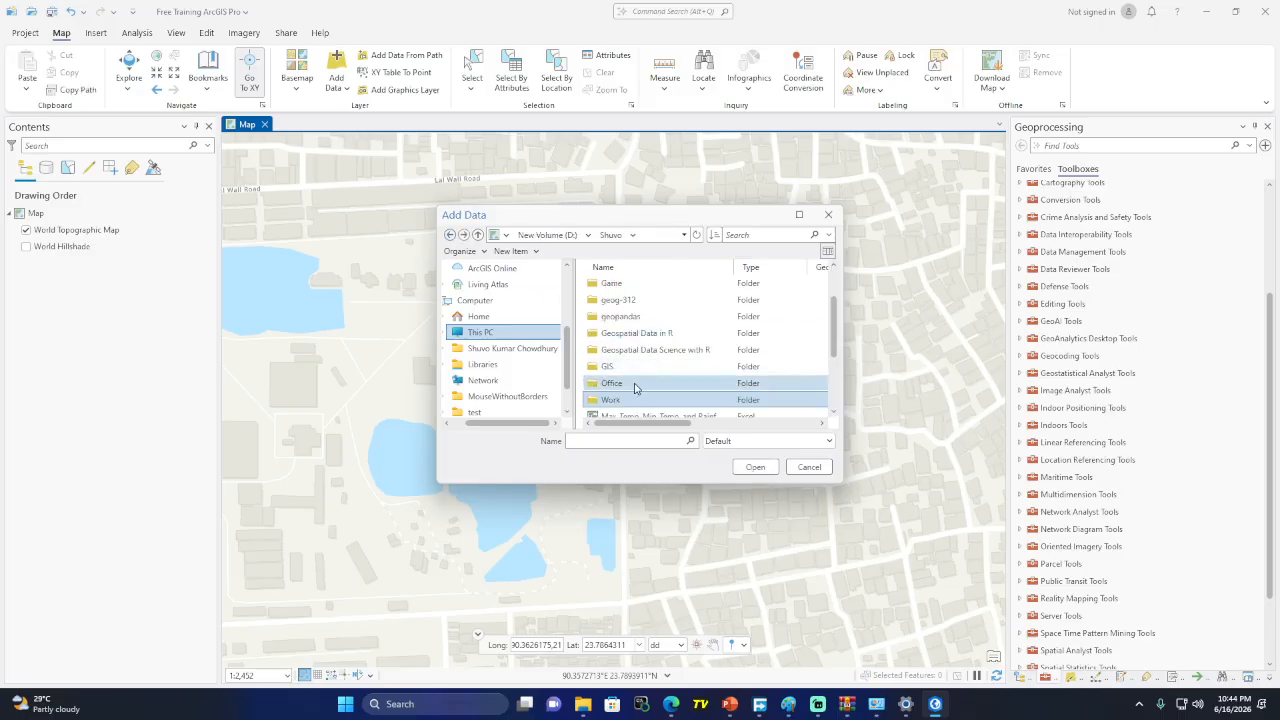
{"action": "double_click", "coordinate": [621, 366]}
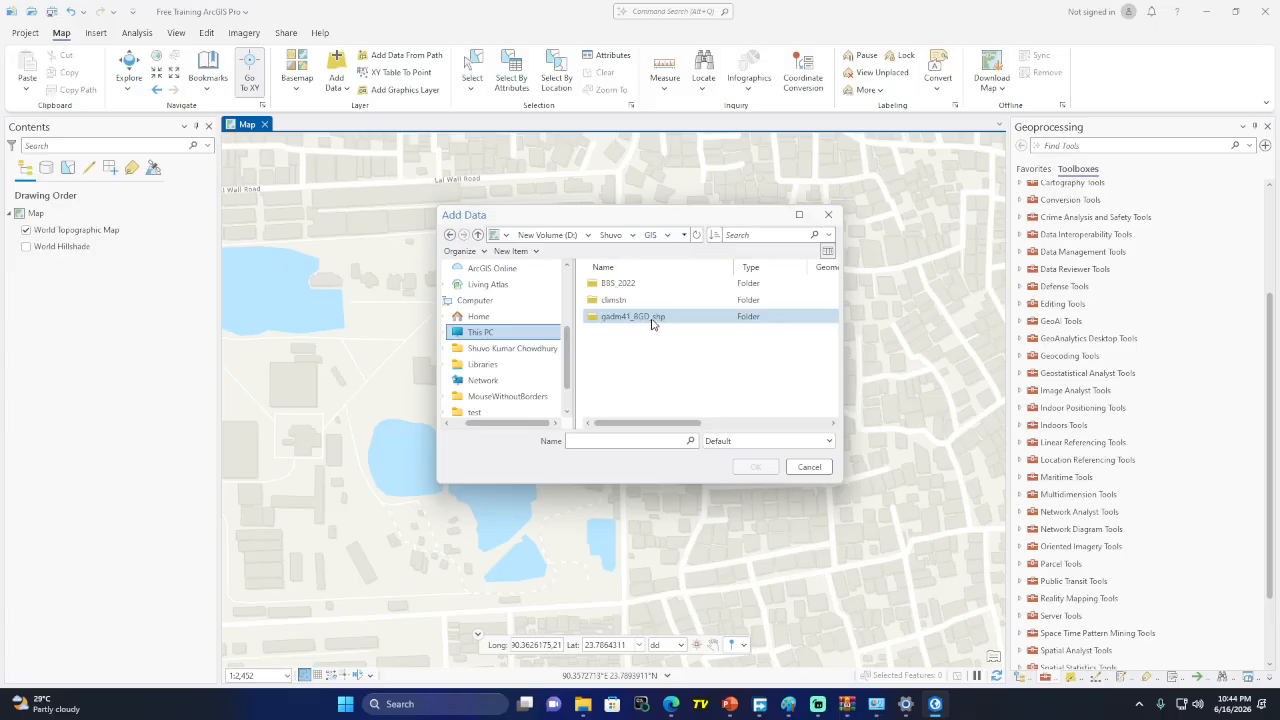
{"action": "double_click", "coordinate": [650, 318]}
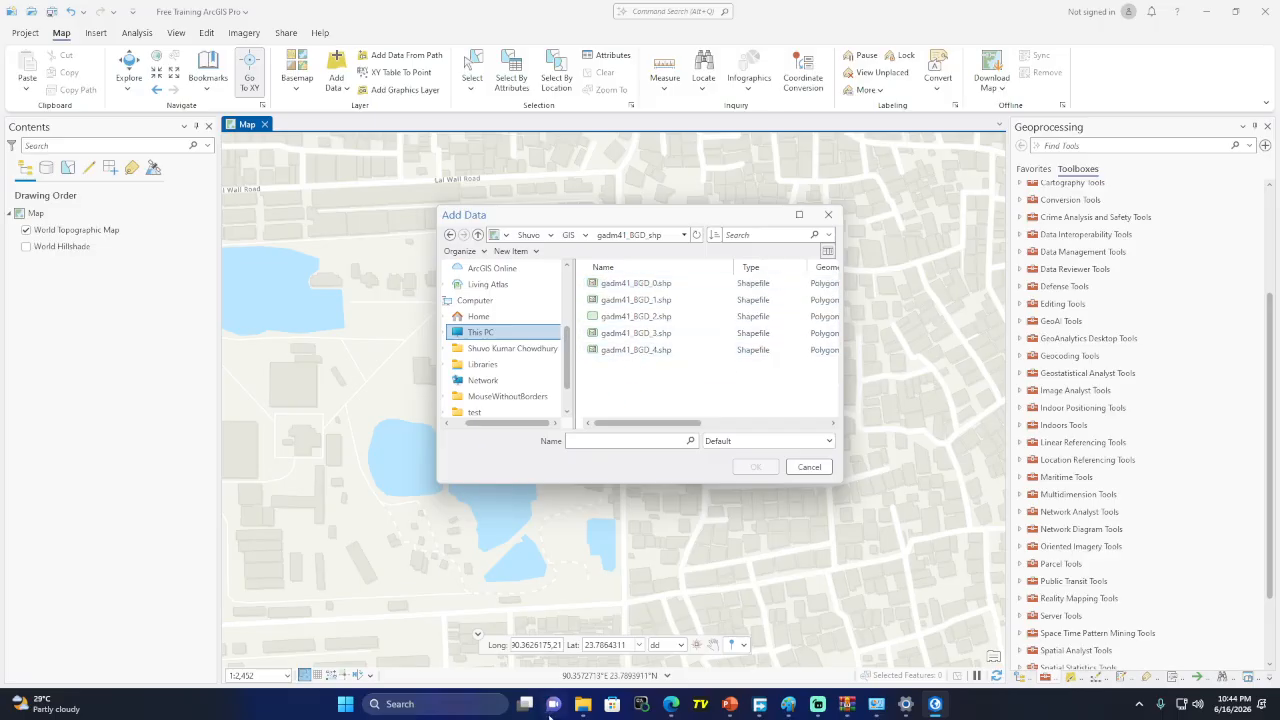
Copy the gadm41_BGD_shp folder path from File Explorer and return to ArcGIS Pro
{"action": "mouse_move", "coordinate": [583, 704]}
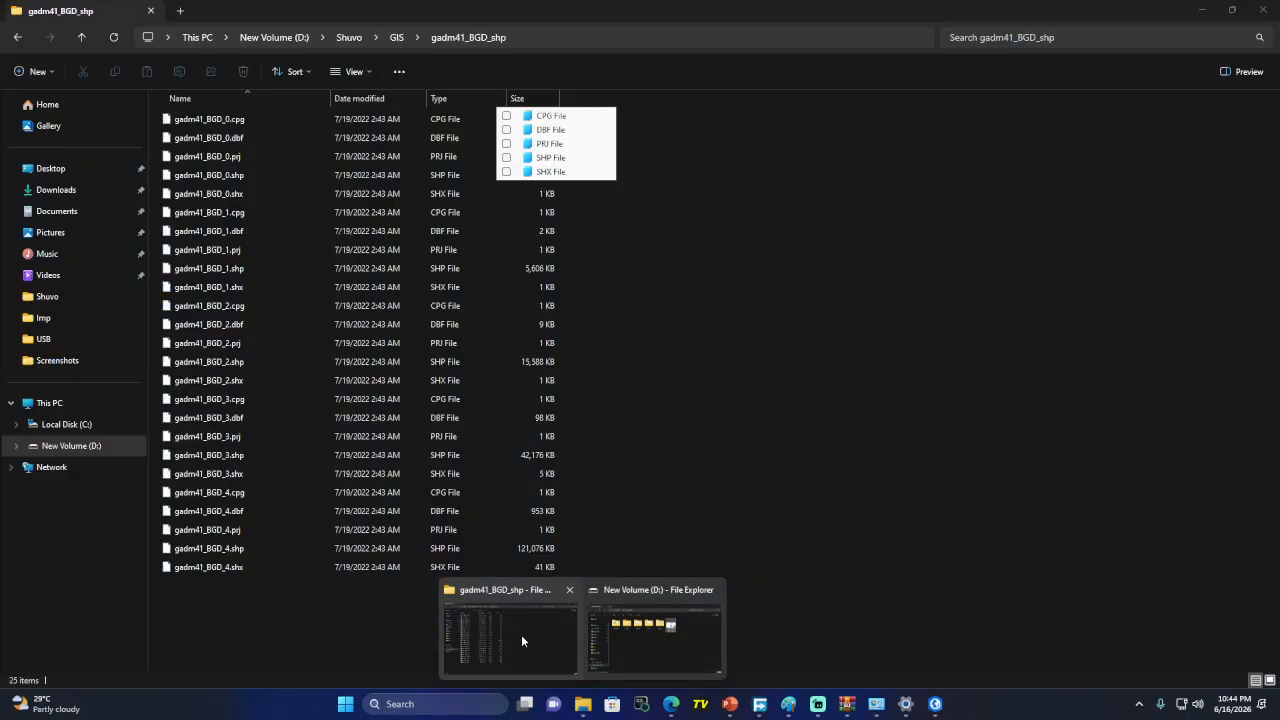
{"action": "left_click", "coordinate": [521, 634]}
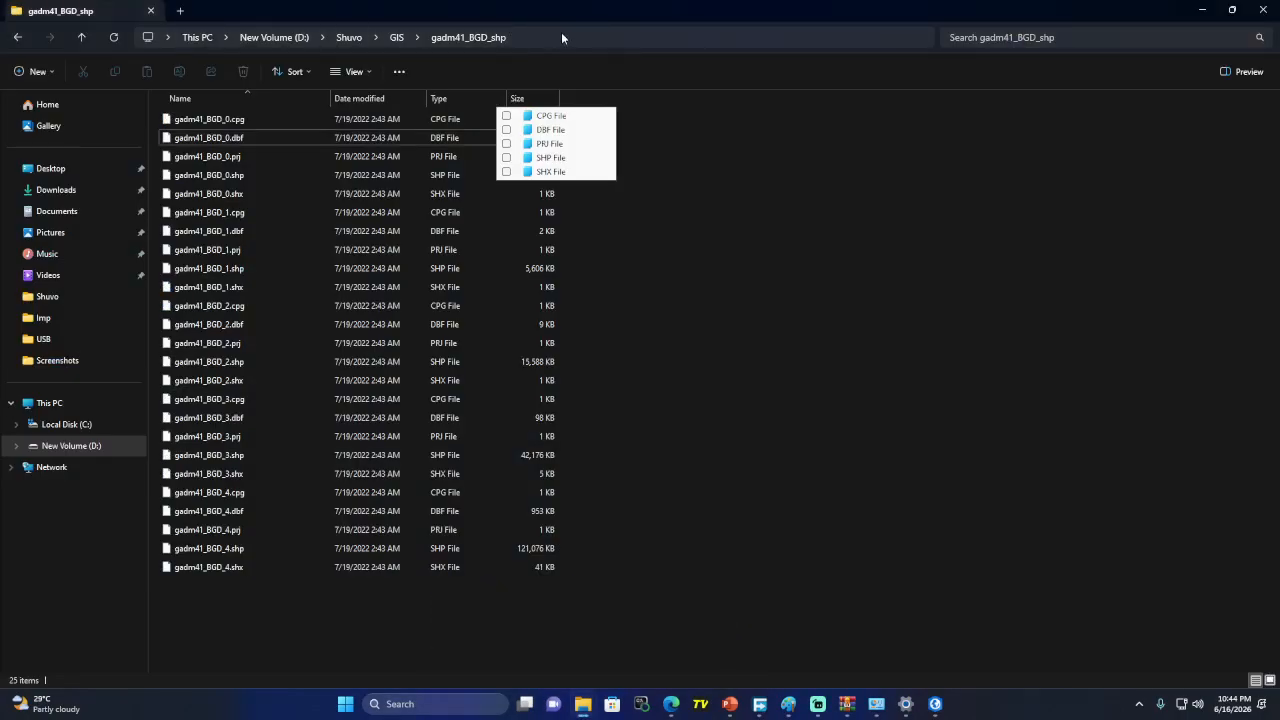
{"action": "left_click", "coordinate": [512, 38]}
{"action": "key", "text": "ctrl+c"}
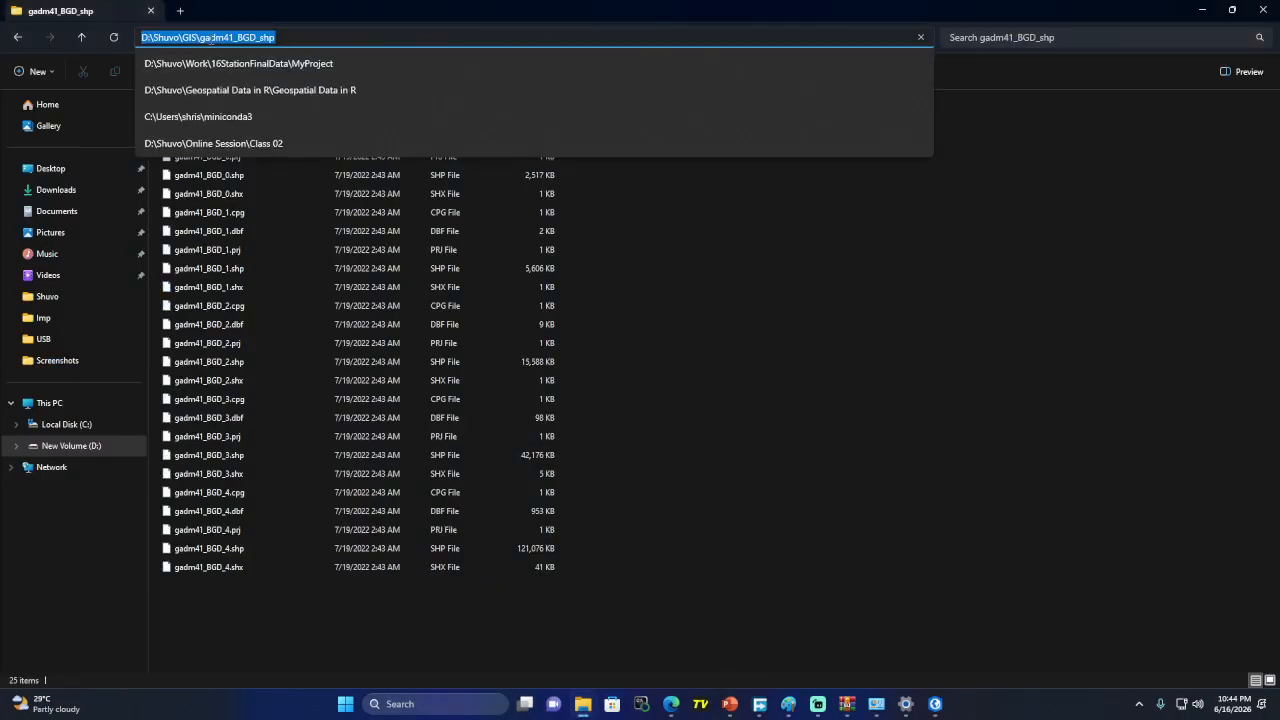
{"action": "key", "text": "alt+Tab"}
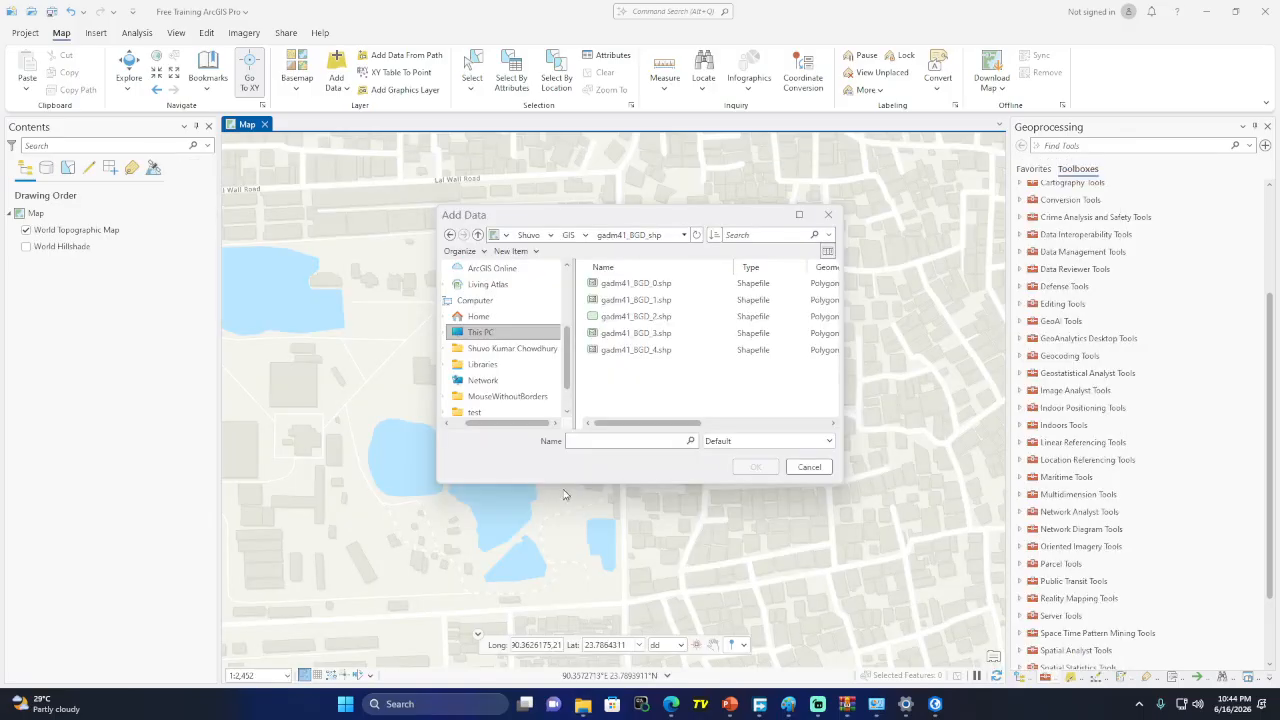
Paste the gadm41_BGD_shp folder path into the Name box and jump to that folder
{"action": "left_click", "coordinate": [595, 442]}
{"action": "key", "text": "ctrl+v"}
{"action": "key", "text": "ctrl+a"}
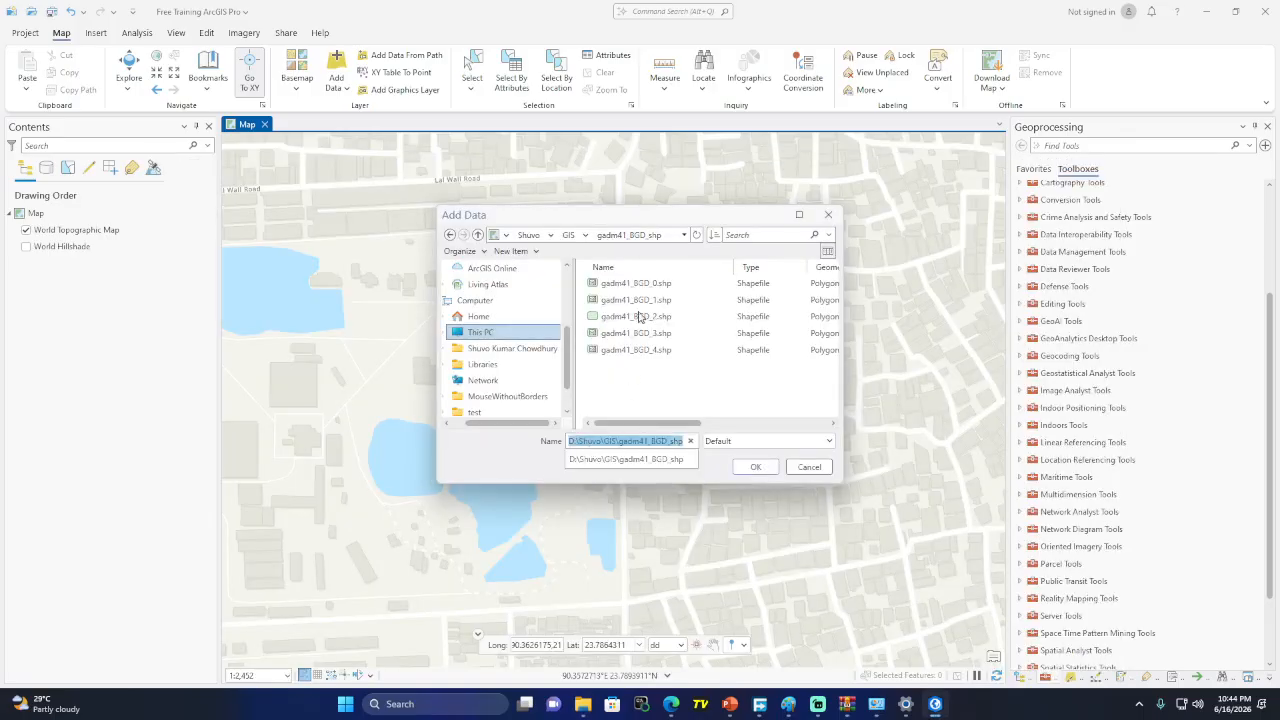
{"action": "left_click", "coordinate": [528, 234]}
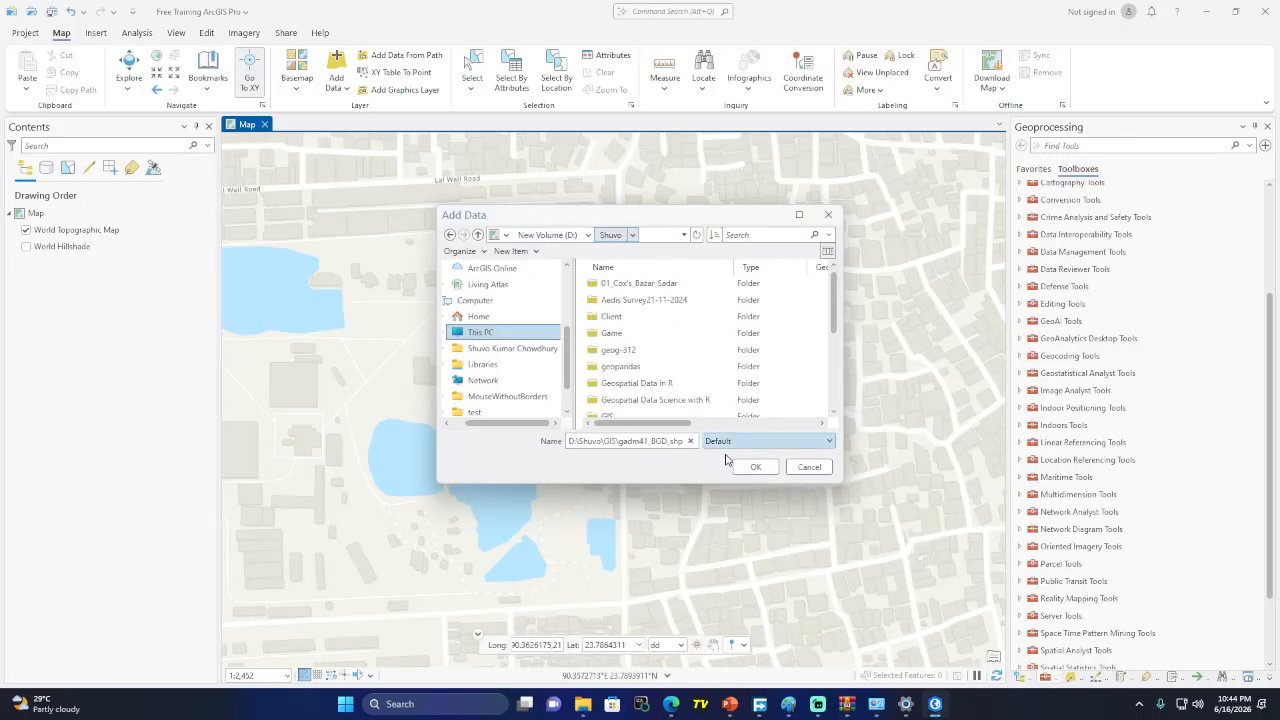
{"action": "left_click", "coordinate": [682, 444]}
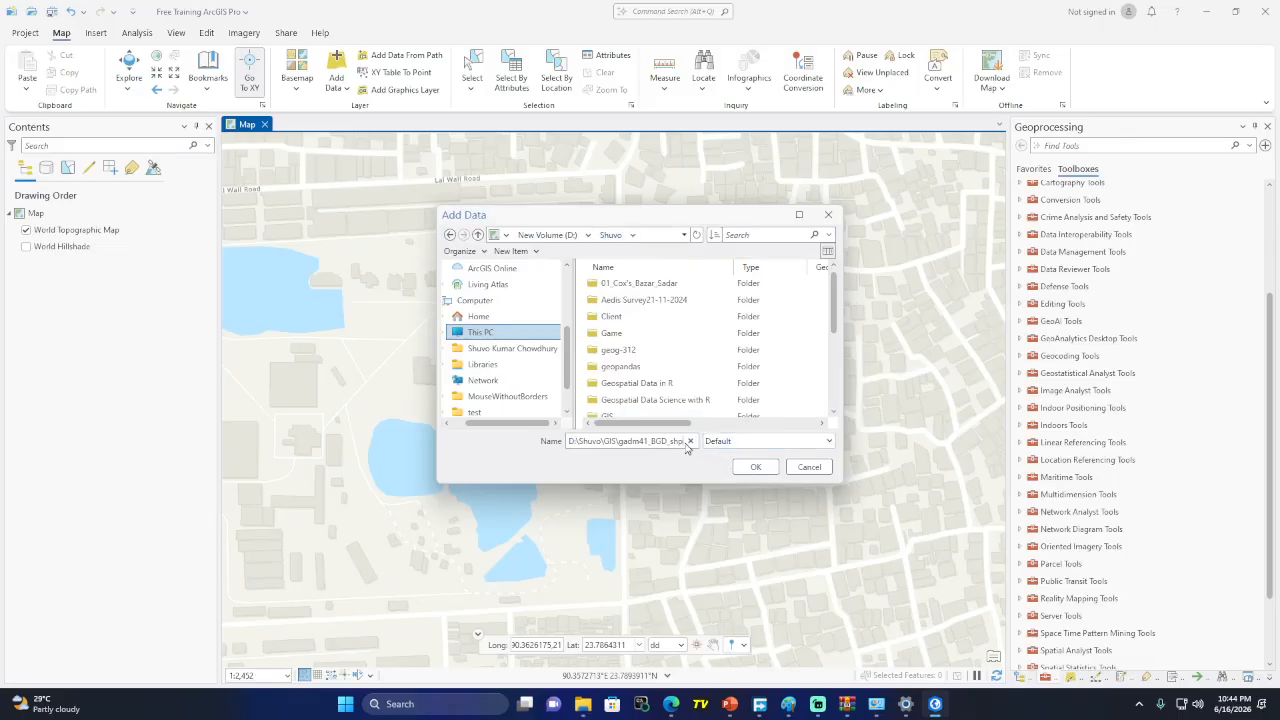
{"action": "key", "text": "Return"}
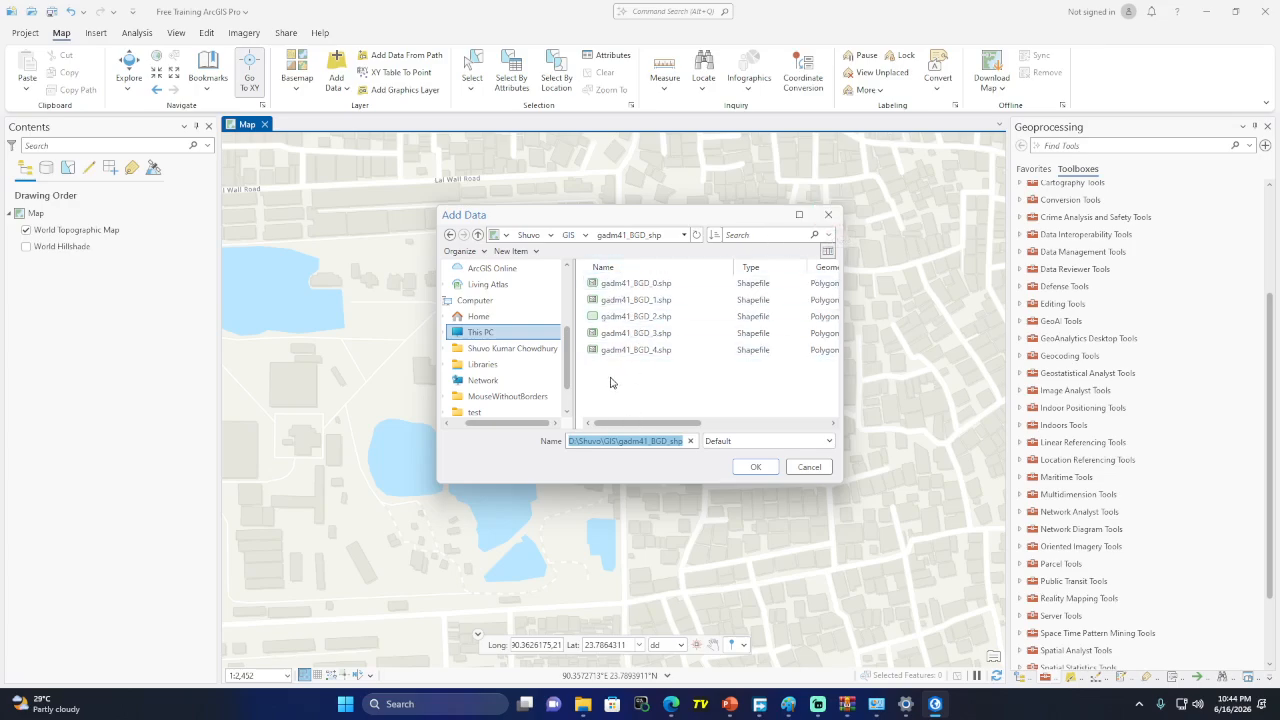
Select all five GADM shapefiles, then close Add Data without adding them
{"action": "left_click", "coordinate": [637, 288]}
{"action": "left_click", "coordinate": [637, 350], "text": "shift"}
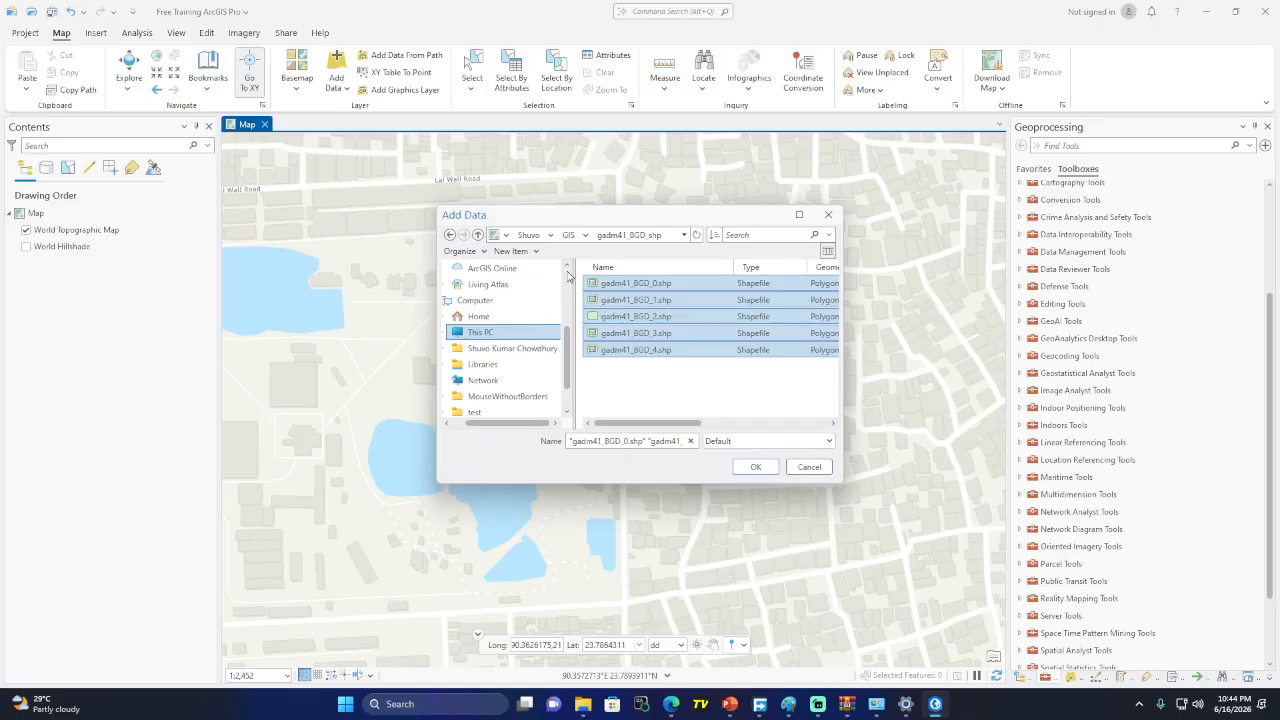
{"action": "left_click", "coordinate": [828, 214]}
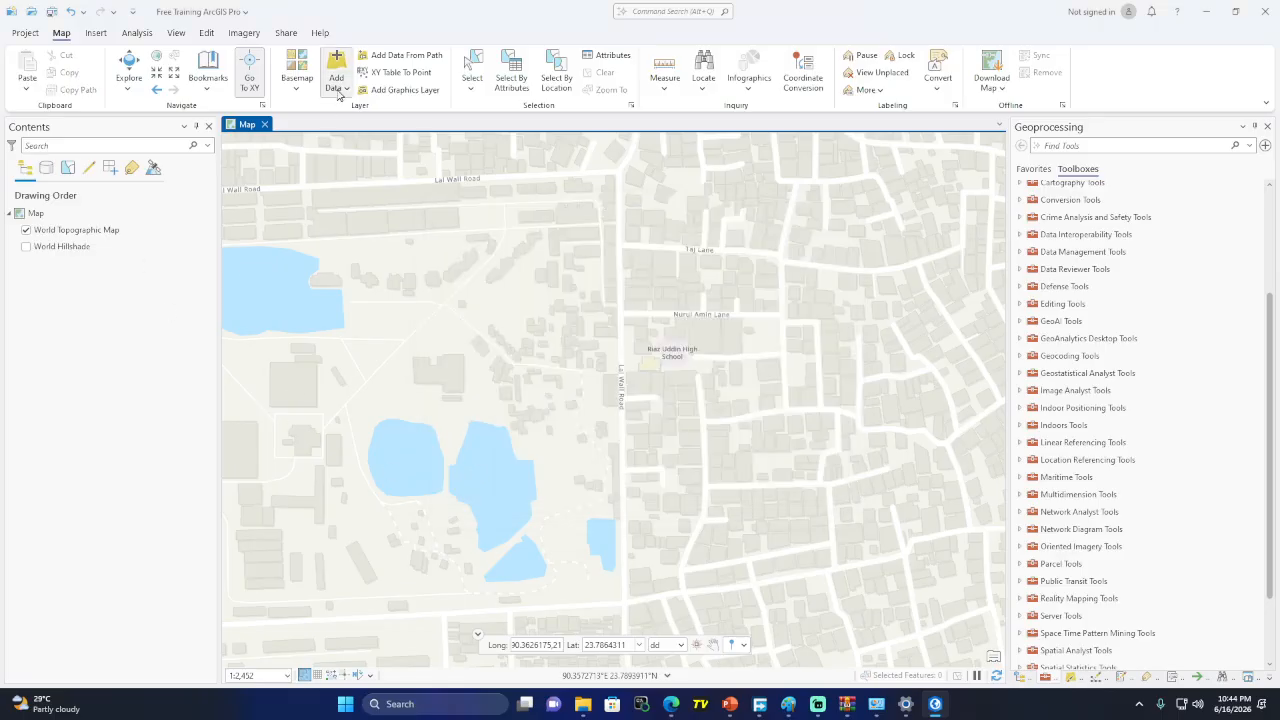
{"action": "left_click", "coordinate": [338, 88]}
Filter the gadm41_BGD_shp folder to SHP File type and select all five .shp files for the map
{"action": "left_click", "coordinate": [338, 92]}
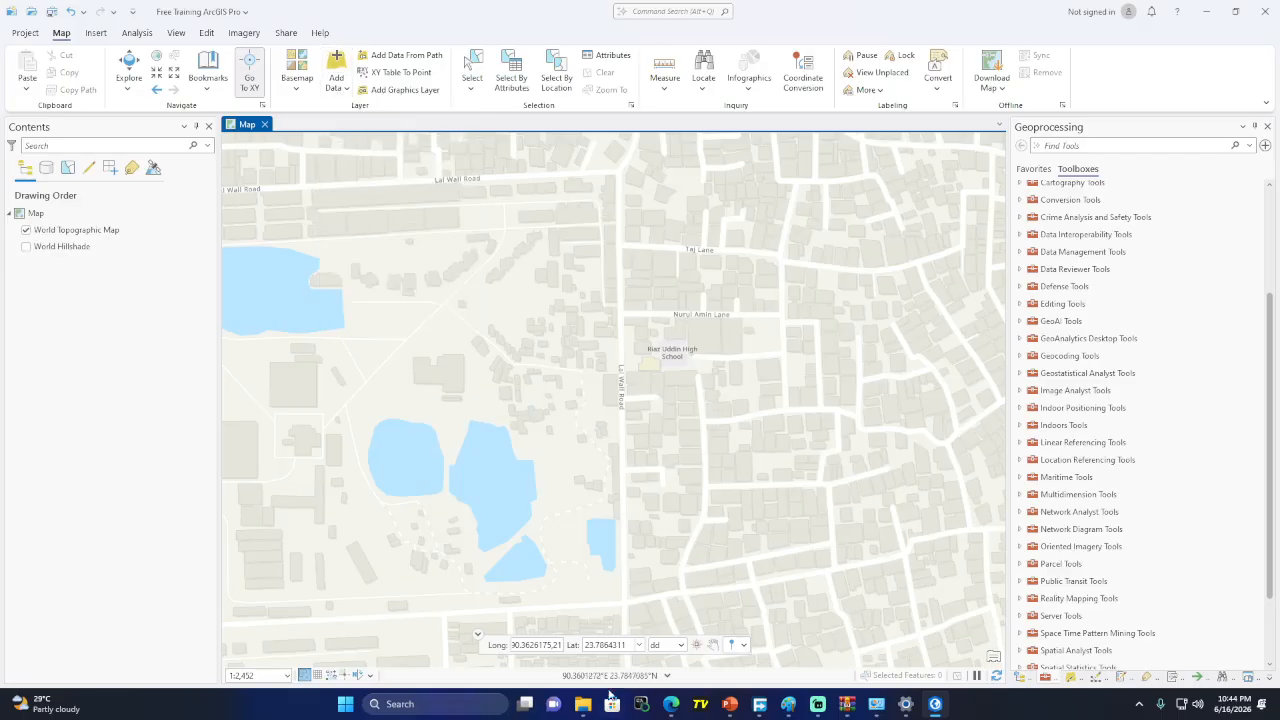
{"action": "mouse_move", "coordinate": [590, 707]}
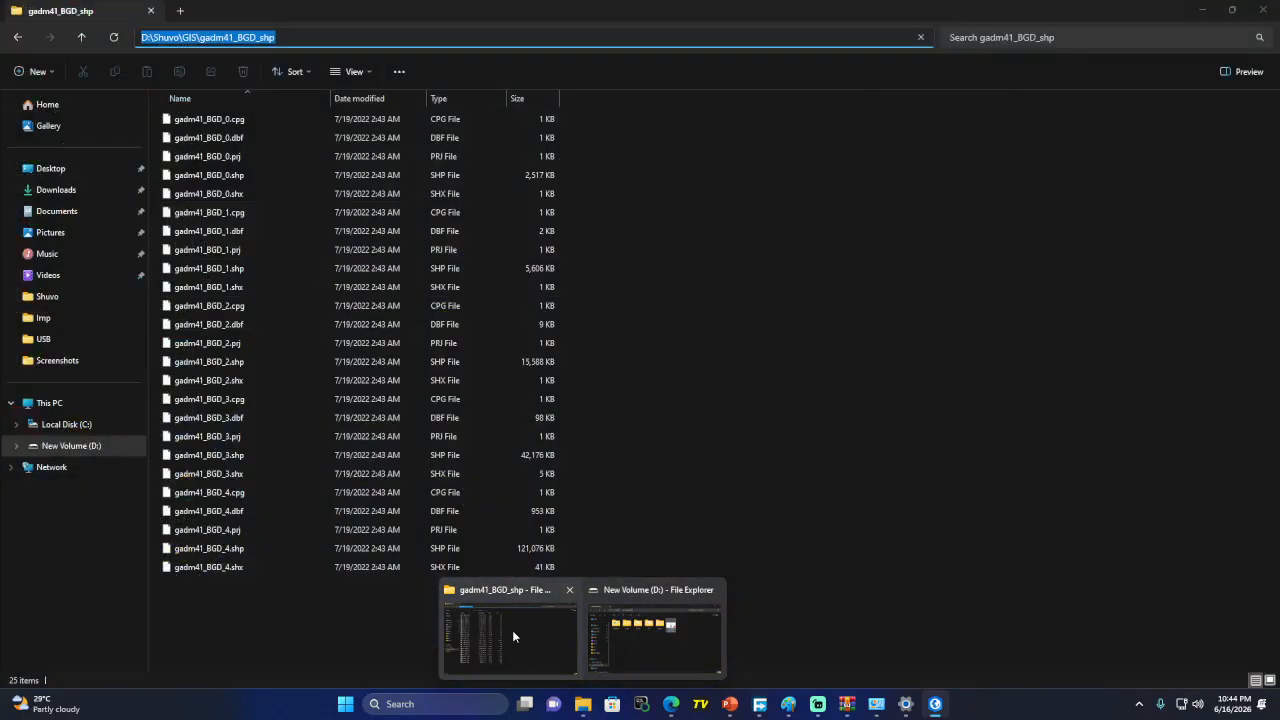
{"action": "left_click", "coordinate": [512, 630]}
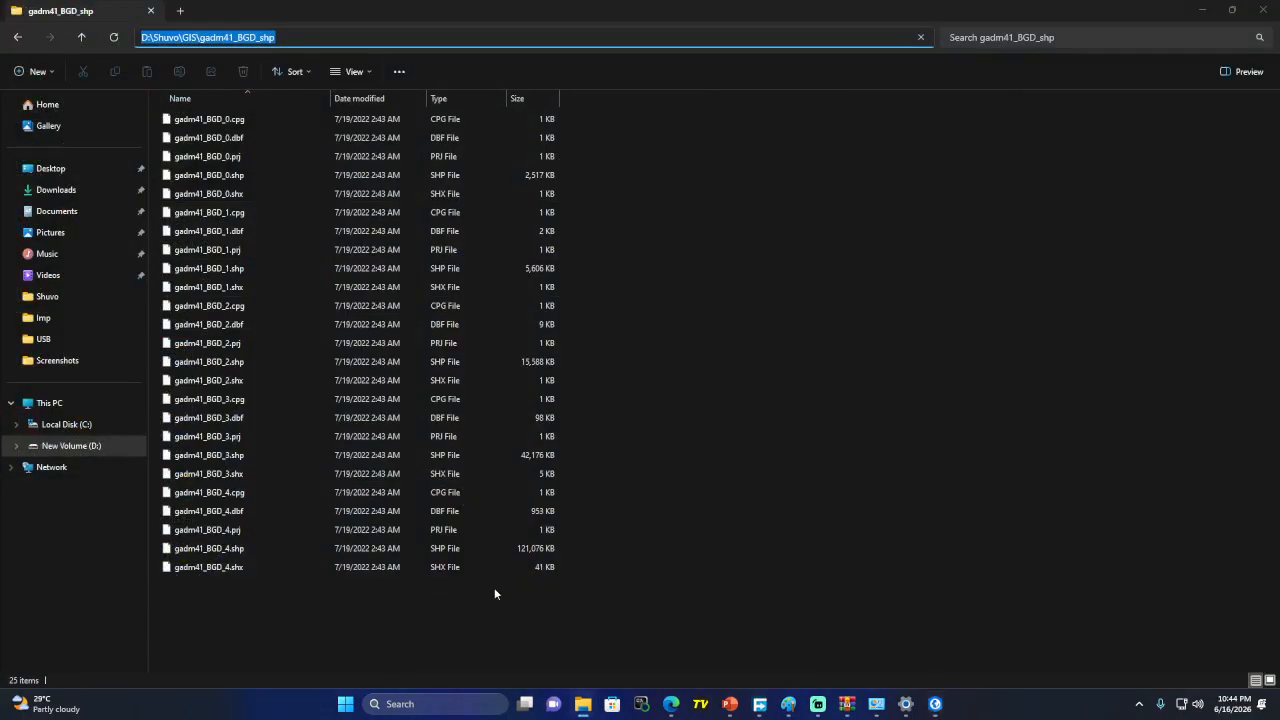
{"action": "left_click", "coordinate": [500, 98]}
{"action": "left_click", "coordinate": [506, 157]}
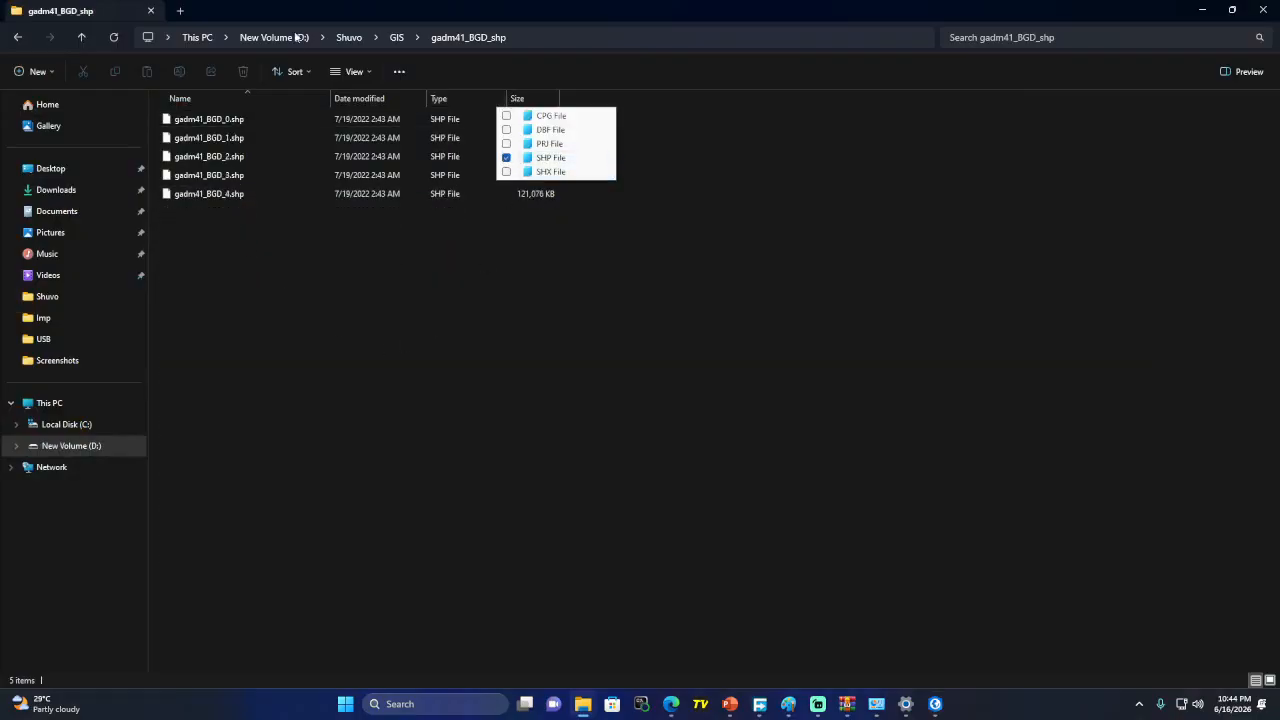
{"action": "left_click_drag", "start_coordinate": [291, 8], "coordinate": [567, 62]}
{"action": "left_click_drag", "start_coordinate": [395, 347], "coordinate": [456, 191]}
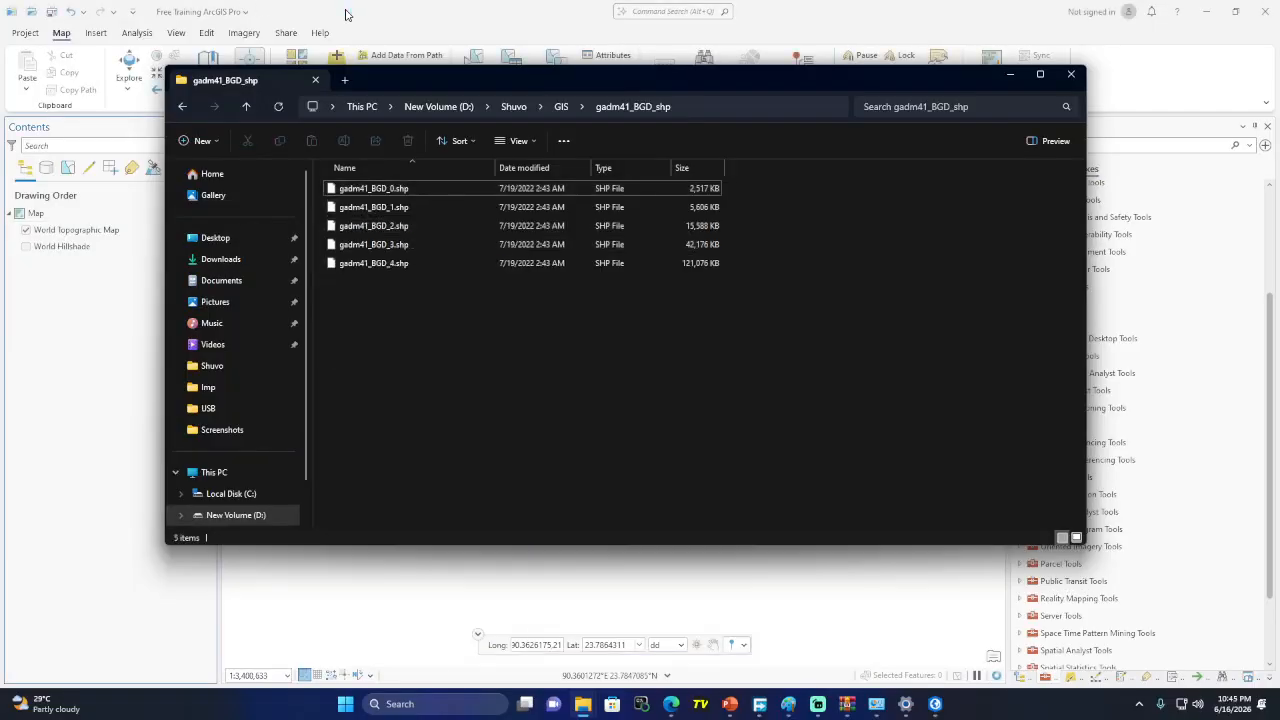
{"action": "left_click", "coordinate": [346, 14]}
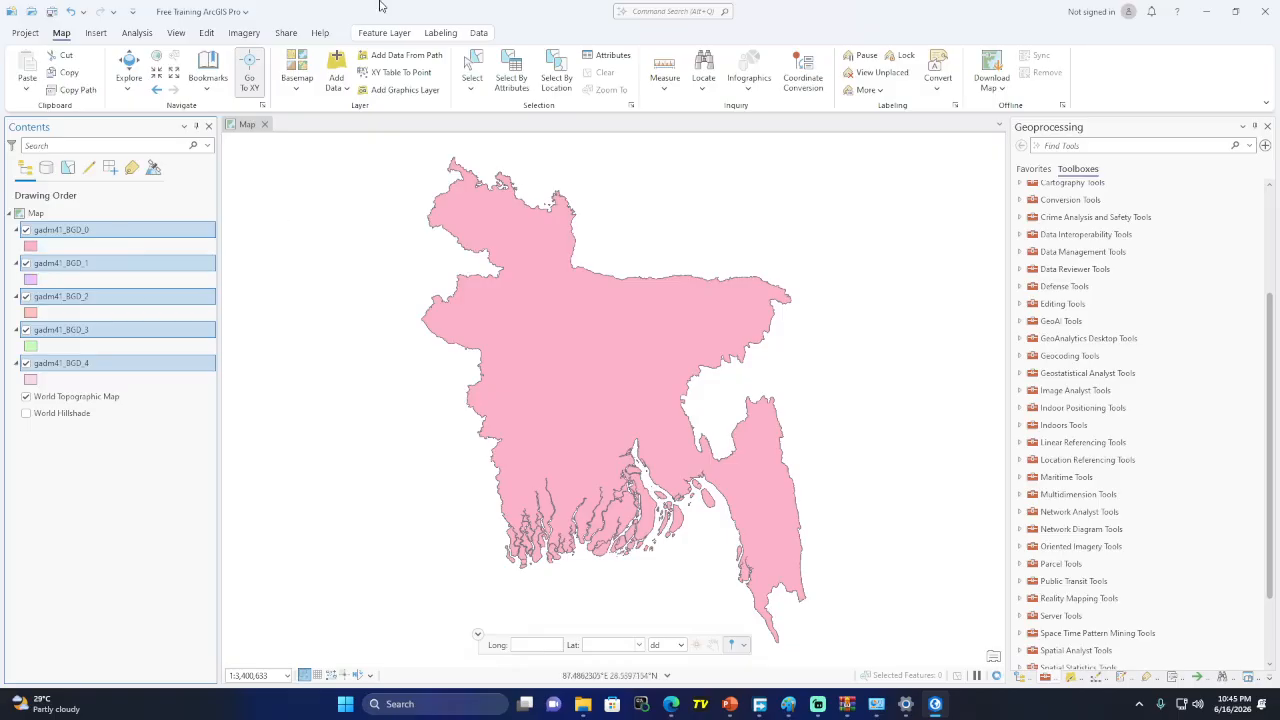
Switch from ArcGIS Pro to the Edge browser and open a new empty tab
{"action": "left_click", "coordinate": [345, 91]}
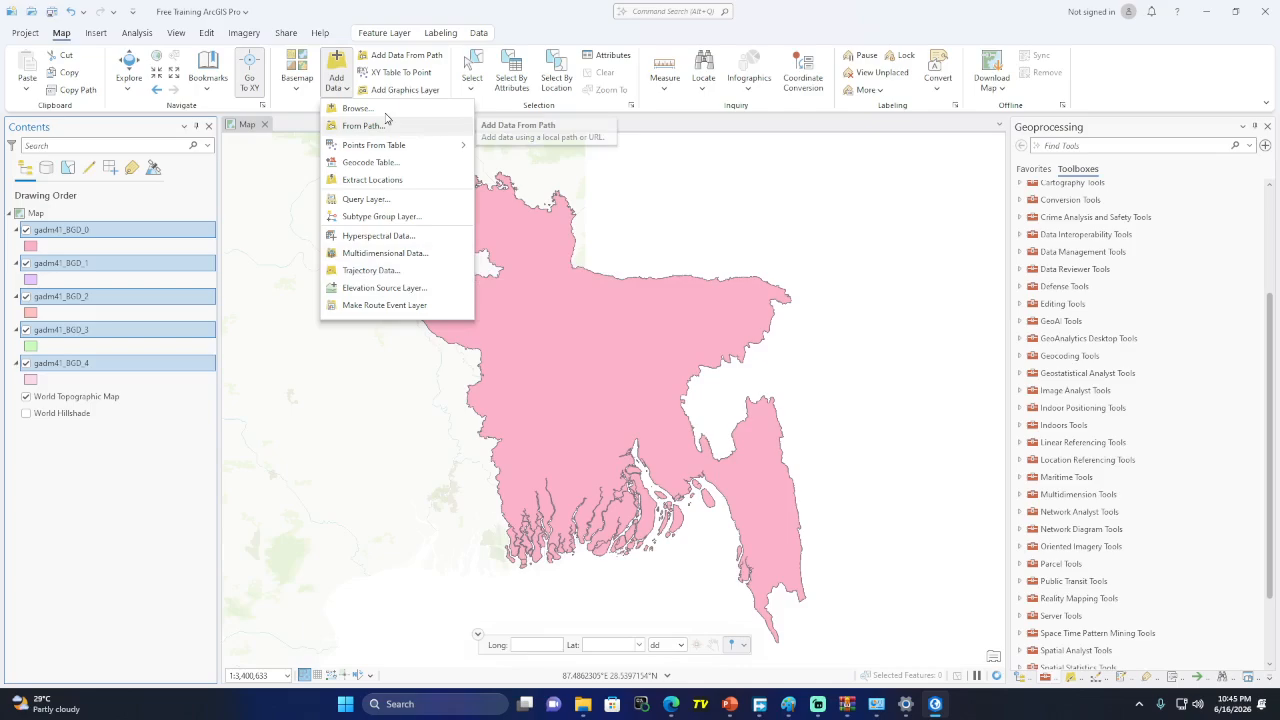
{"action": "mouse_move", "coordinate": [671, 704]}
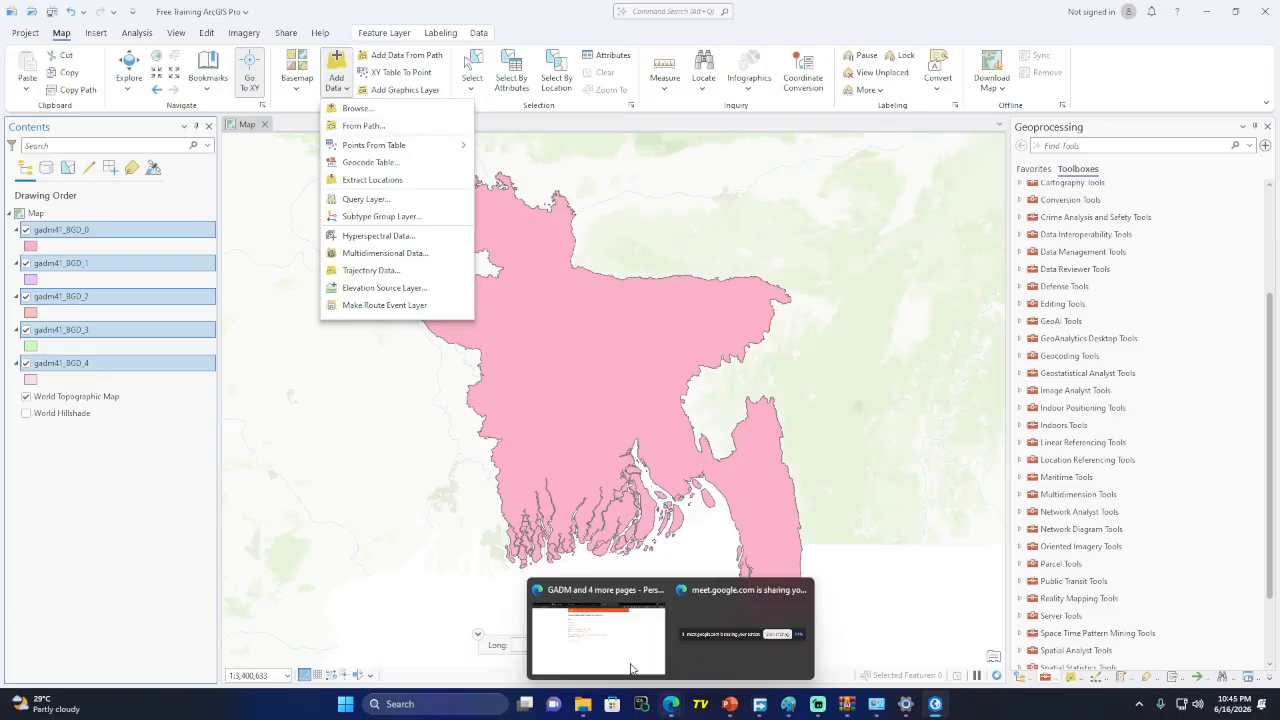
{"action": "left_click", "coordinate": [631, 668]}
{"action": "left_click", "coordinate": [834, 14]}
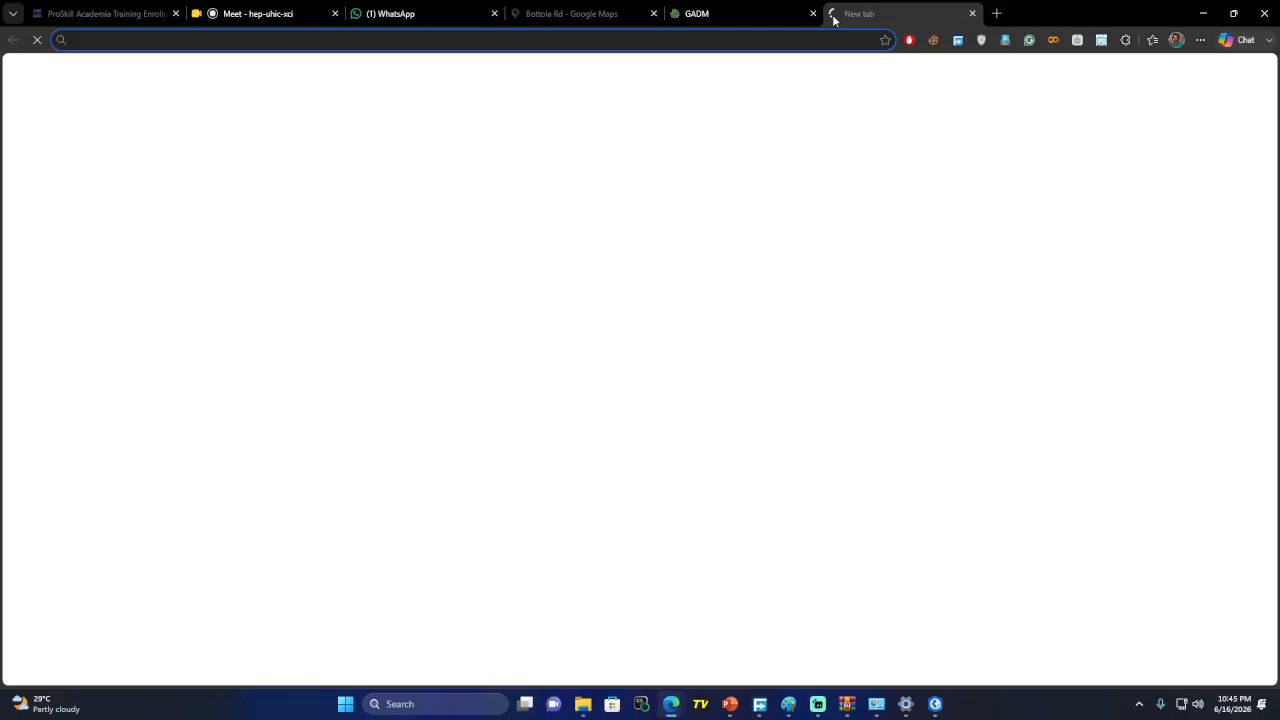
Search Google for KML and switch to the KML - Google Search results tab
{"action": "key", "text": "ctrl+shift+t"}
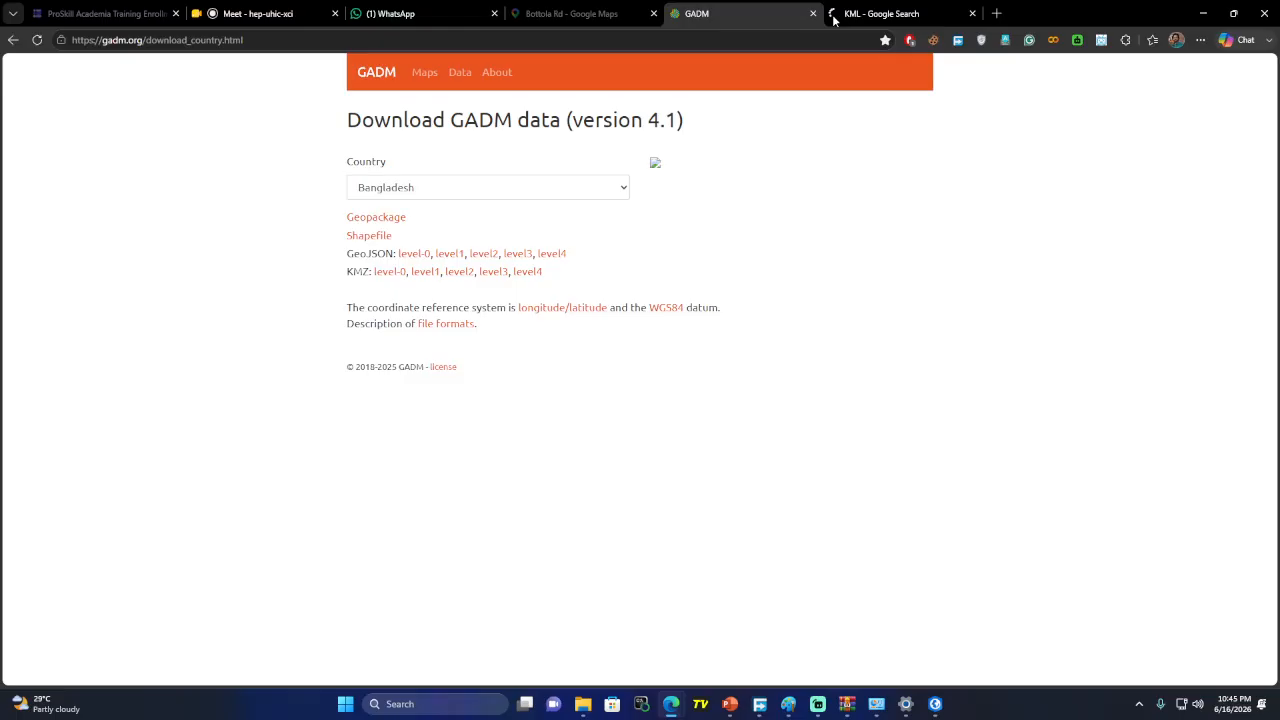
{"action": "left_click", "coordinate": [833, 18]}
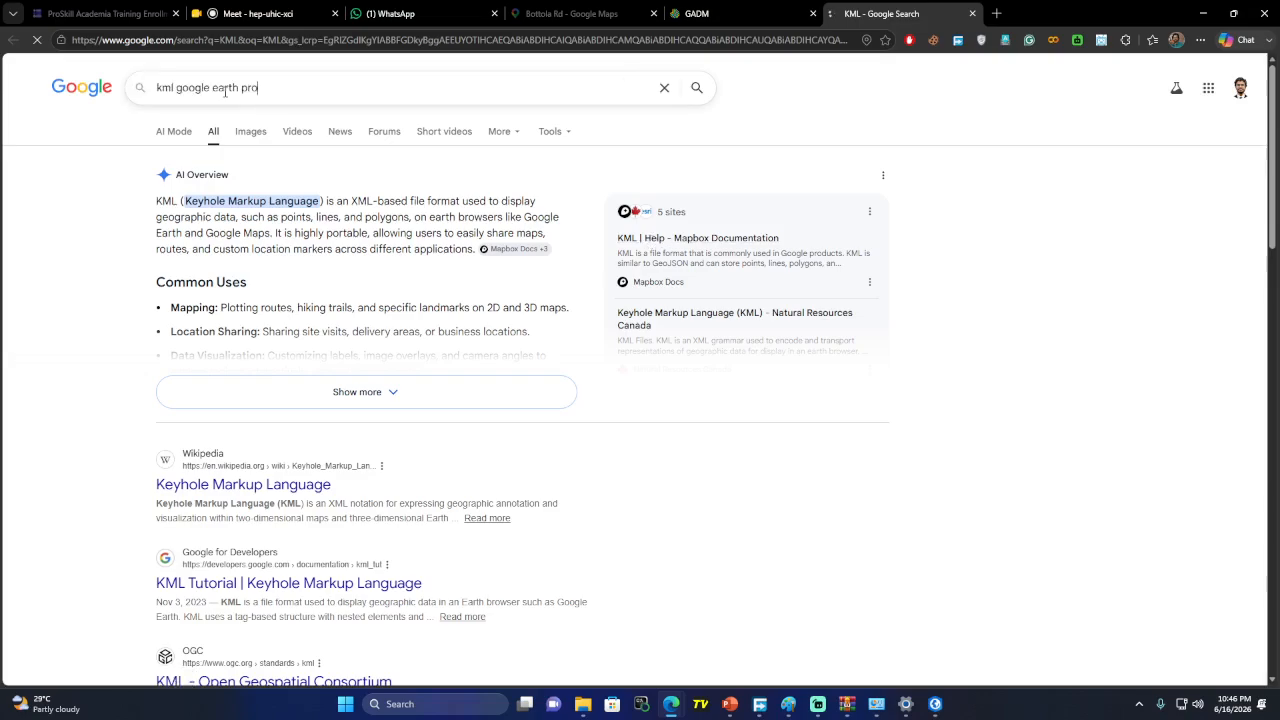
Run the Google search 'kml google earth pro'
{"action": "key", "text": "Return"}
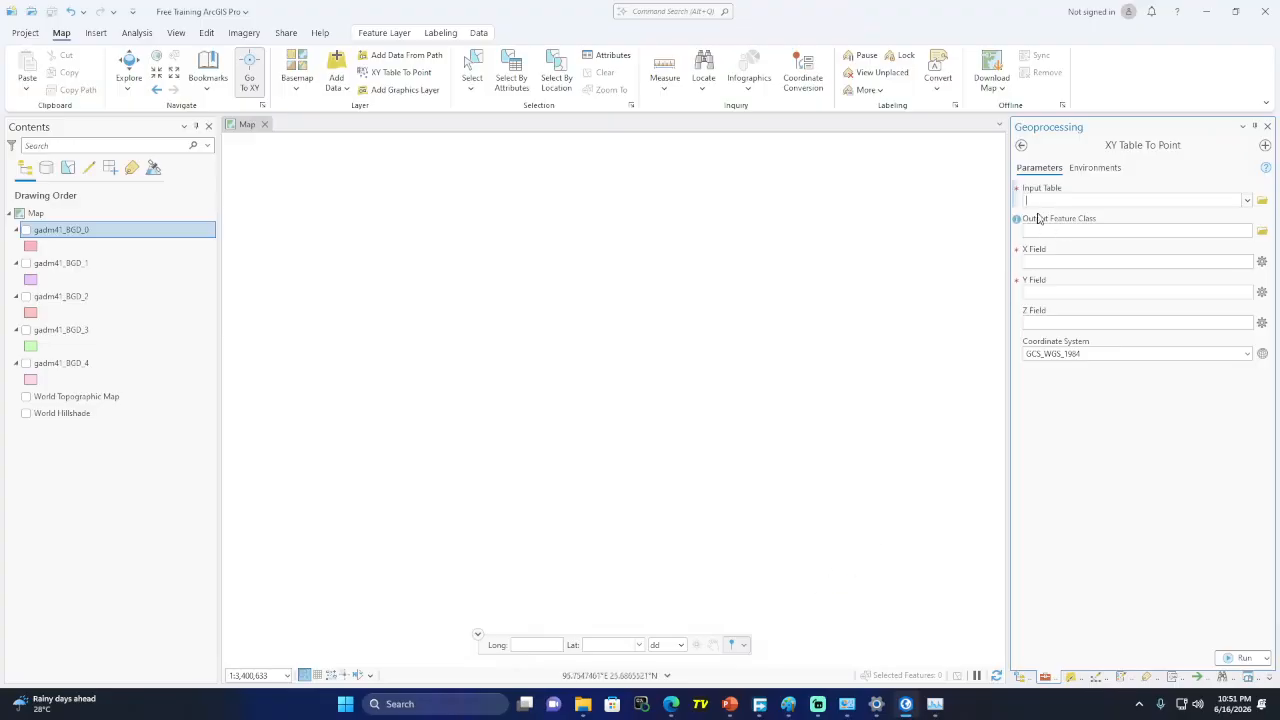
Drag the HerRise survey CSV from Downloads into the XY Table To Point input table
{"action": "left_click", "coordinate": [1247, 202]}
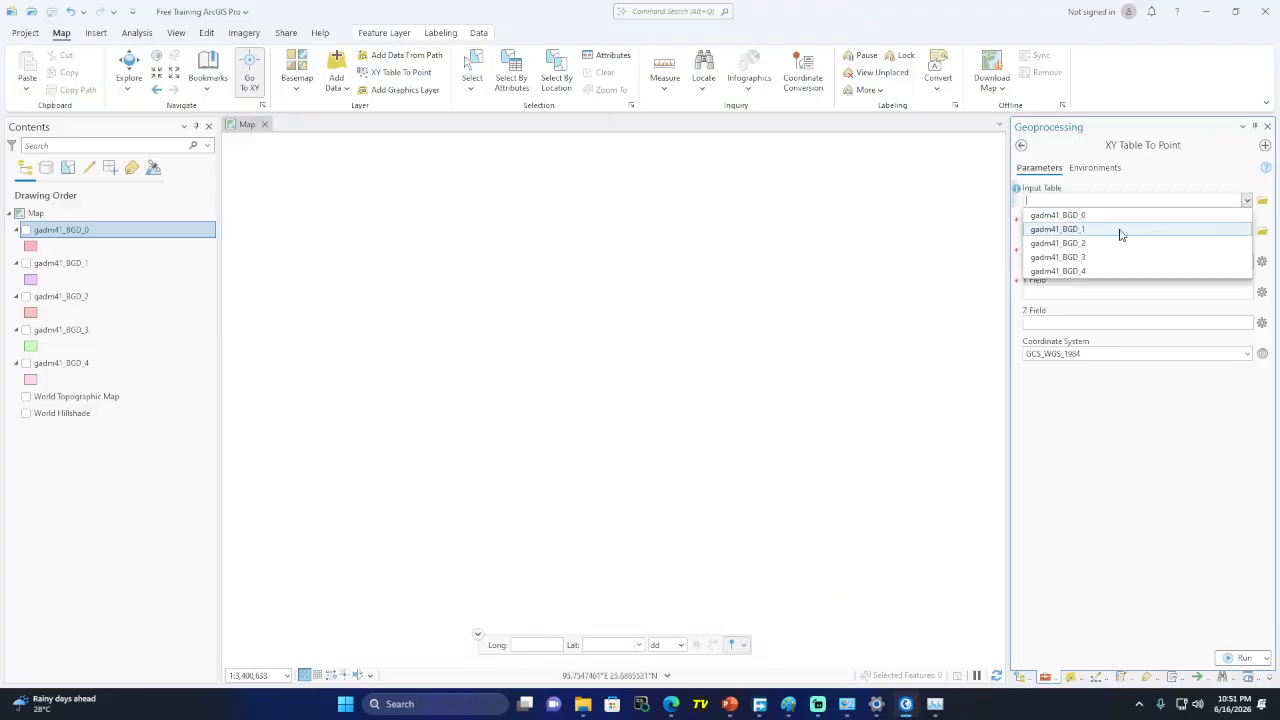
{"action": "left_click", "coordinate": [1134, 486]}
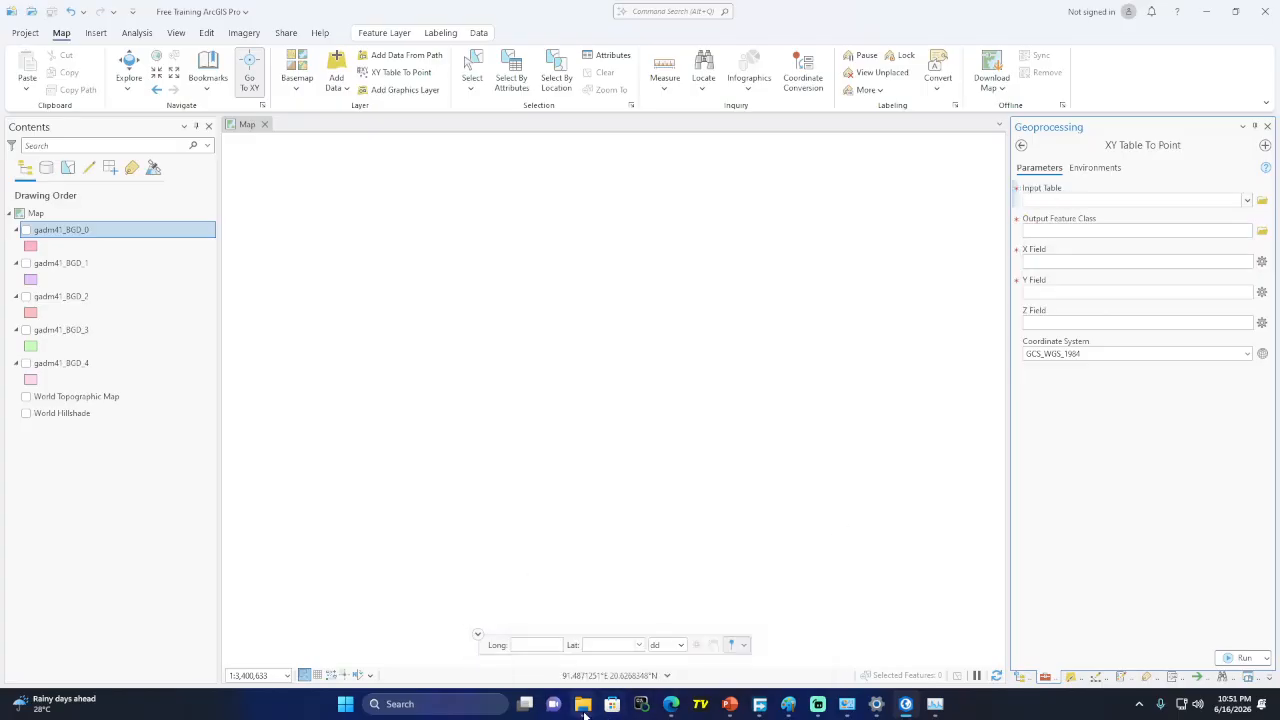
{"action": "mouse_move", "coordinate": [583, 704]}
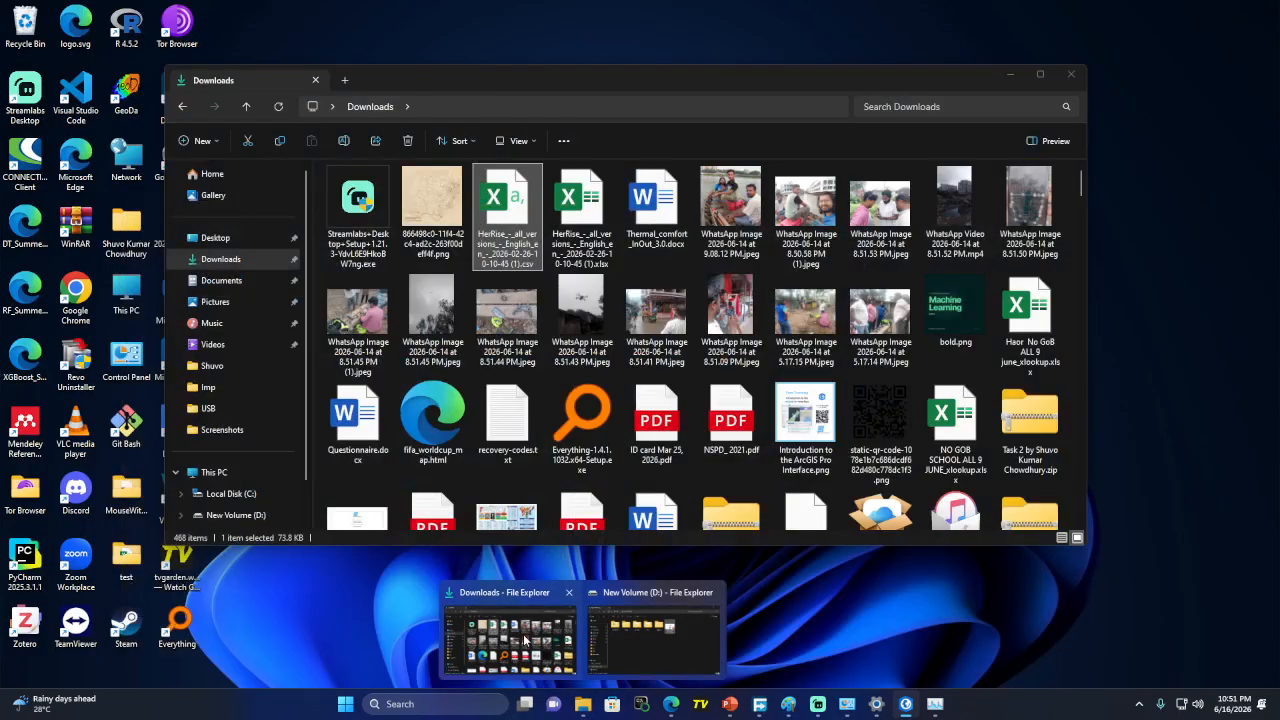
{"action": "left_click", "coordinate": [556, 600]}
{"action": "left_click_drag", "start_coordinate": [528, 244], "coordinate": [1126, 208]}
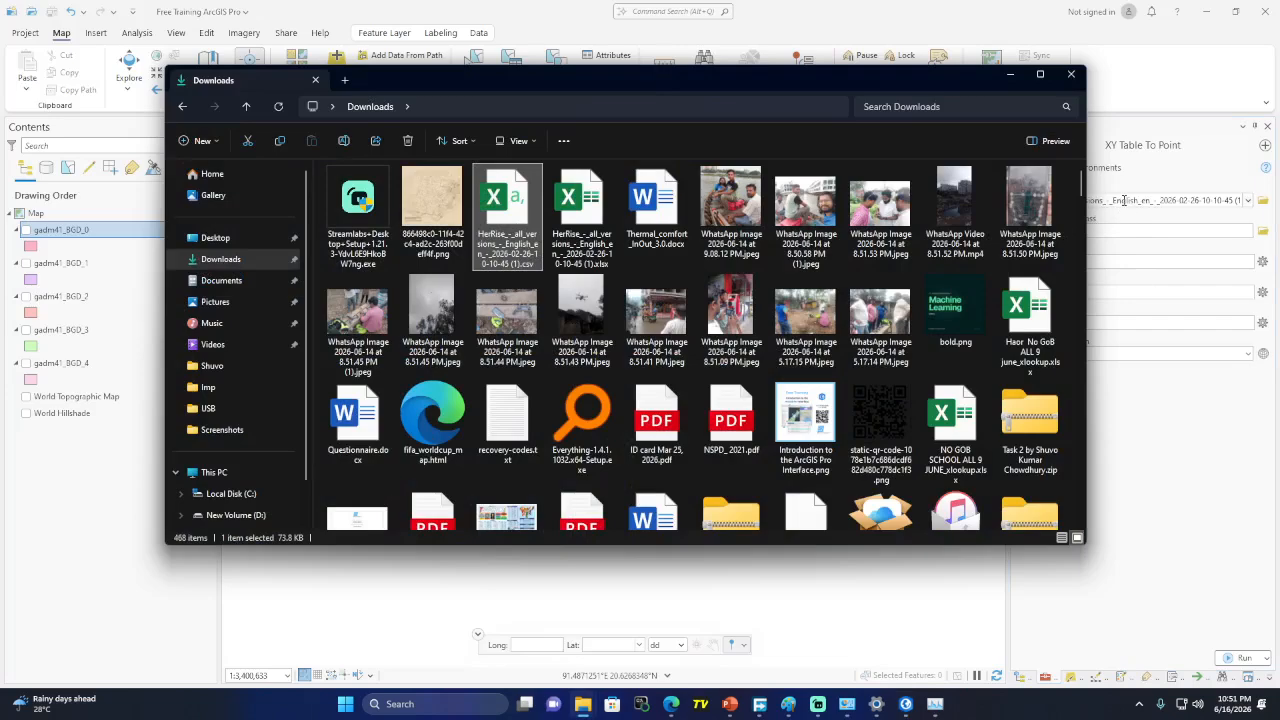
{"action": "left_click", "coordinate": [1011, 74]}
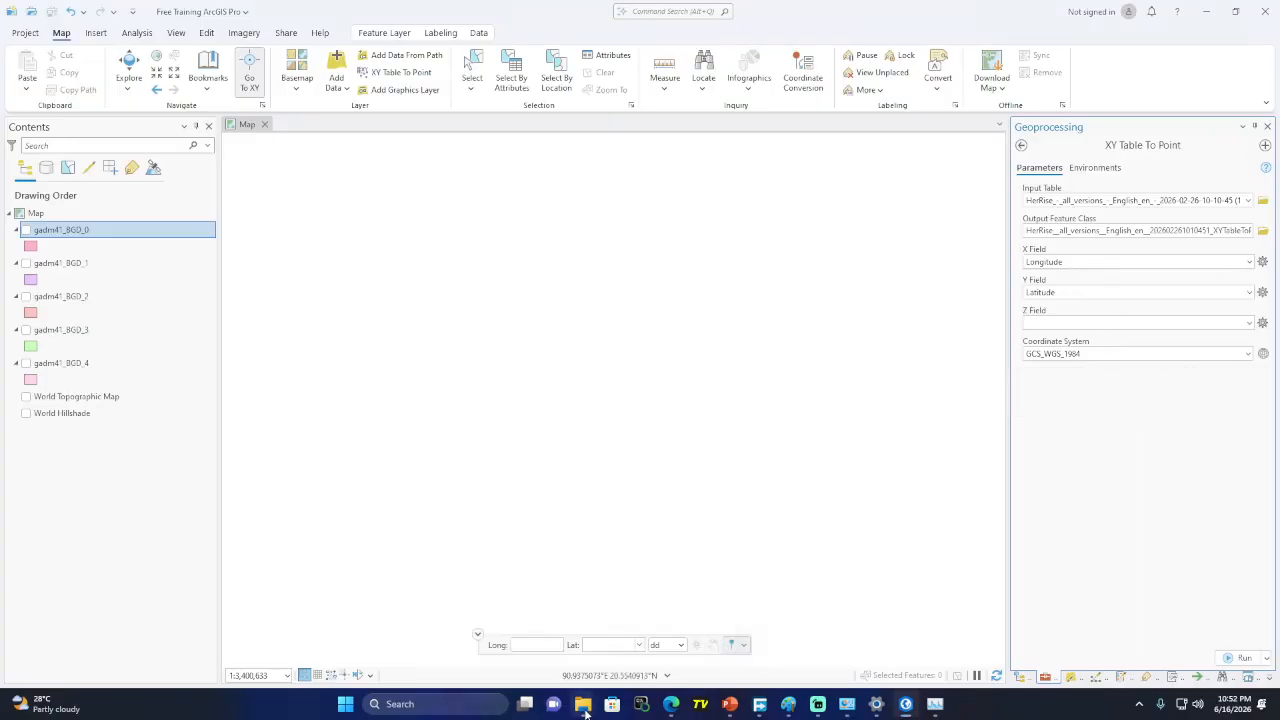
Bring the Downloads folder back beside the XY Table To Point settings to open the survey CSV
{"action": "mouse_move", "coordinate": [583, 703]}
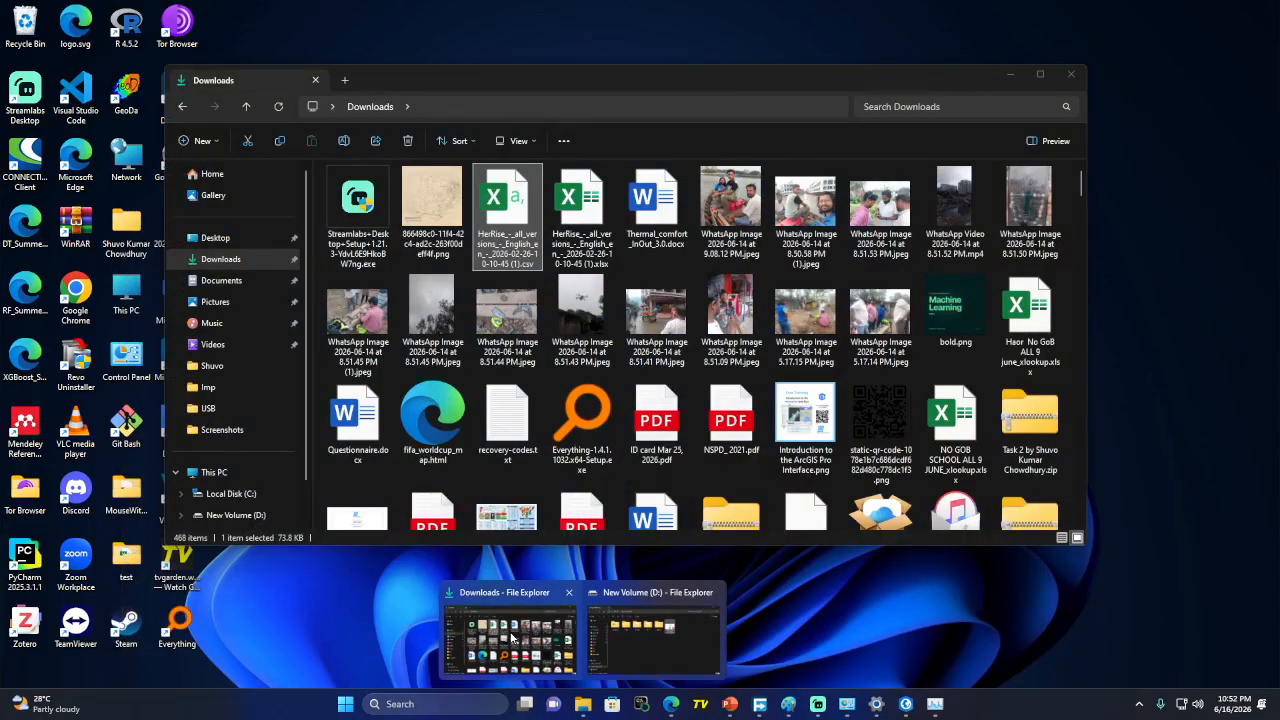
{"action": "left_click", "coordinate": [508, 635]}
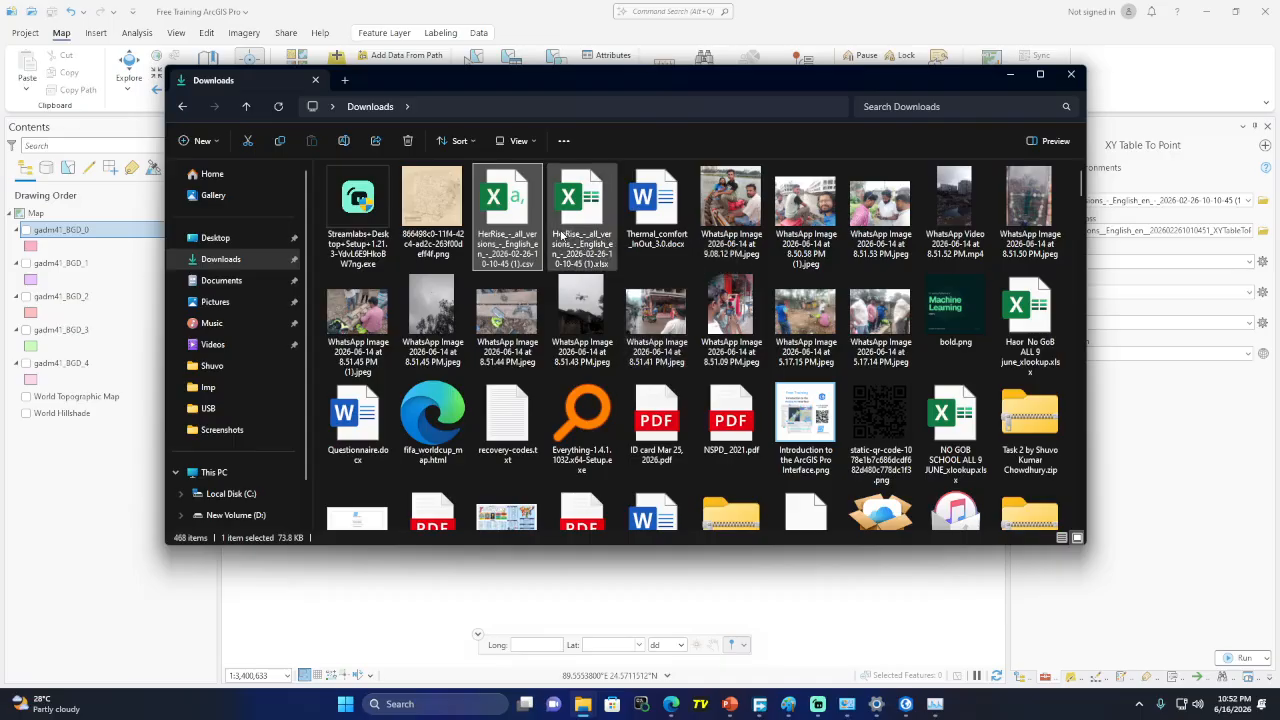
{"action": "left_click", "coordinate": [1162, 401]}
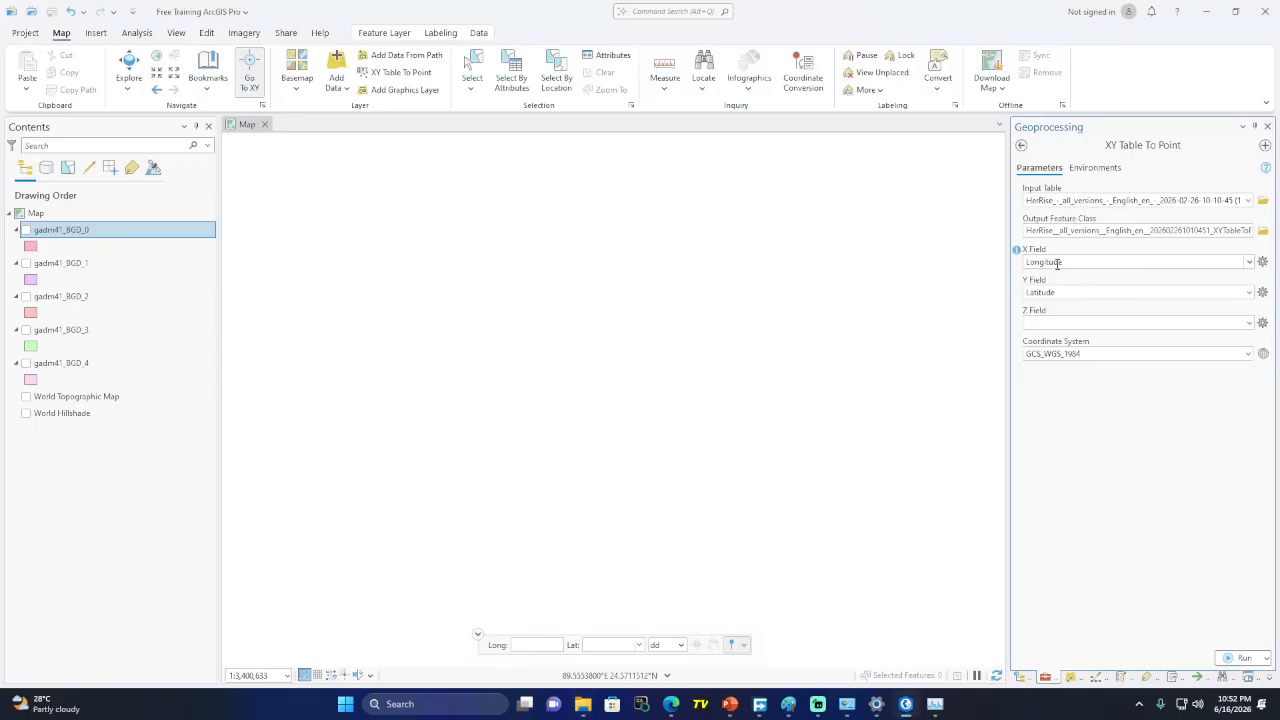
{"action": "mouse_move", "coordinate": [583, 704]}
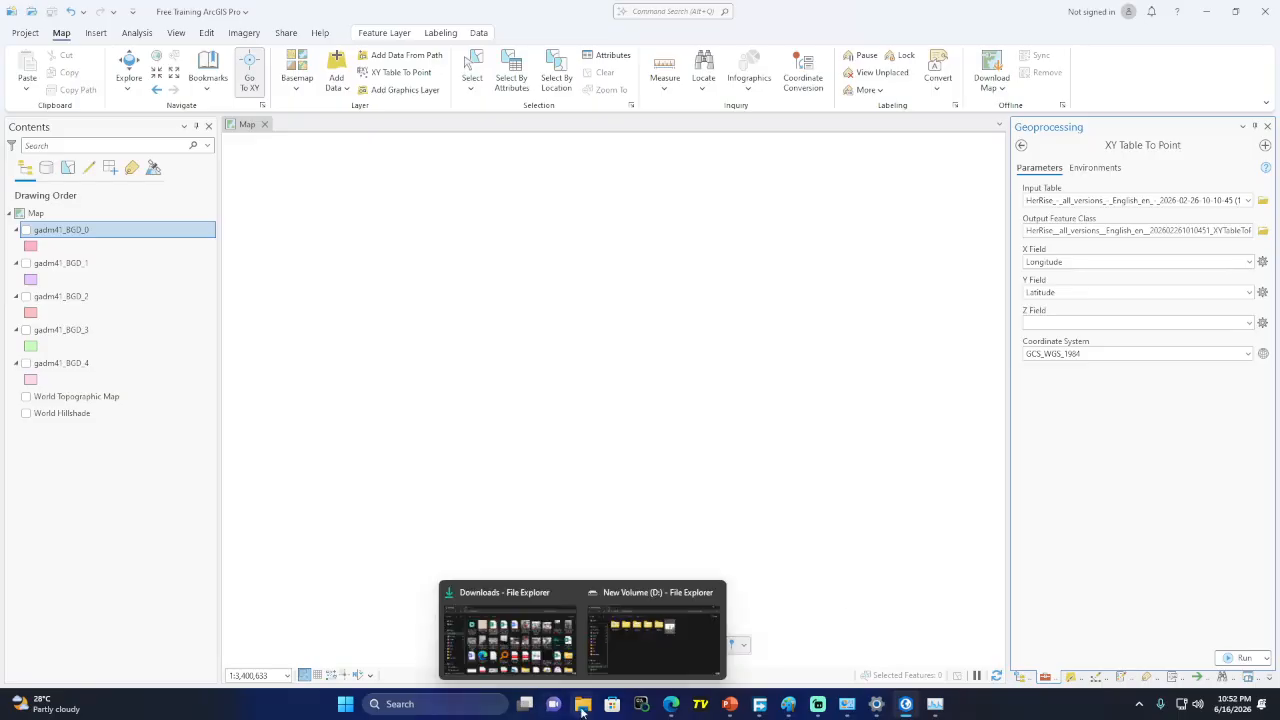
{"action": "left_click", "coordinate": [540, 638]}
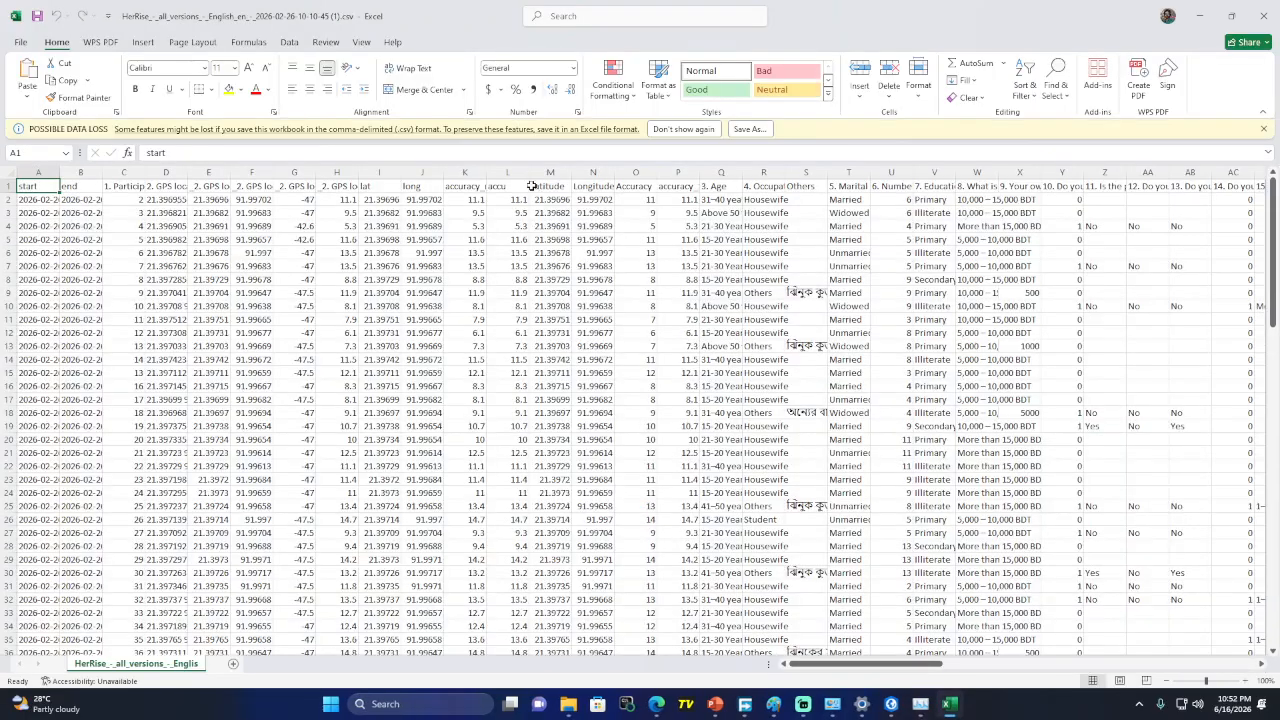
Inspect the Latitude column (M1) values in the survey CSV, then minimise the Excel workbook
{"action": "left_click", "coordinate": [549, 187]}
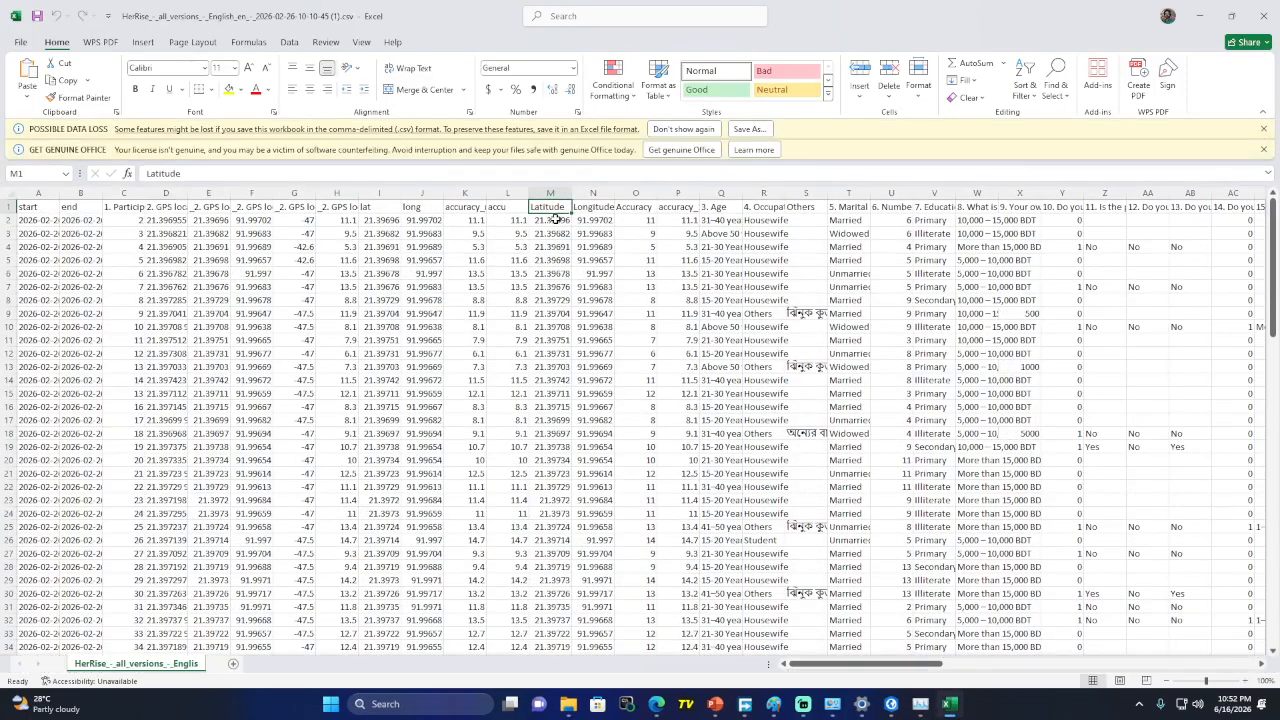
{"action": "left_click", "coordinate": [553, 220]}
{"action": "scroll", "coordinate": [580, 300], "scroll_direction": "down", "scroll_amount": 16}
{"action": "scroll", "coordinate": [583, 334], "scroll_direction": "down", "scroll_amount": 12}
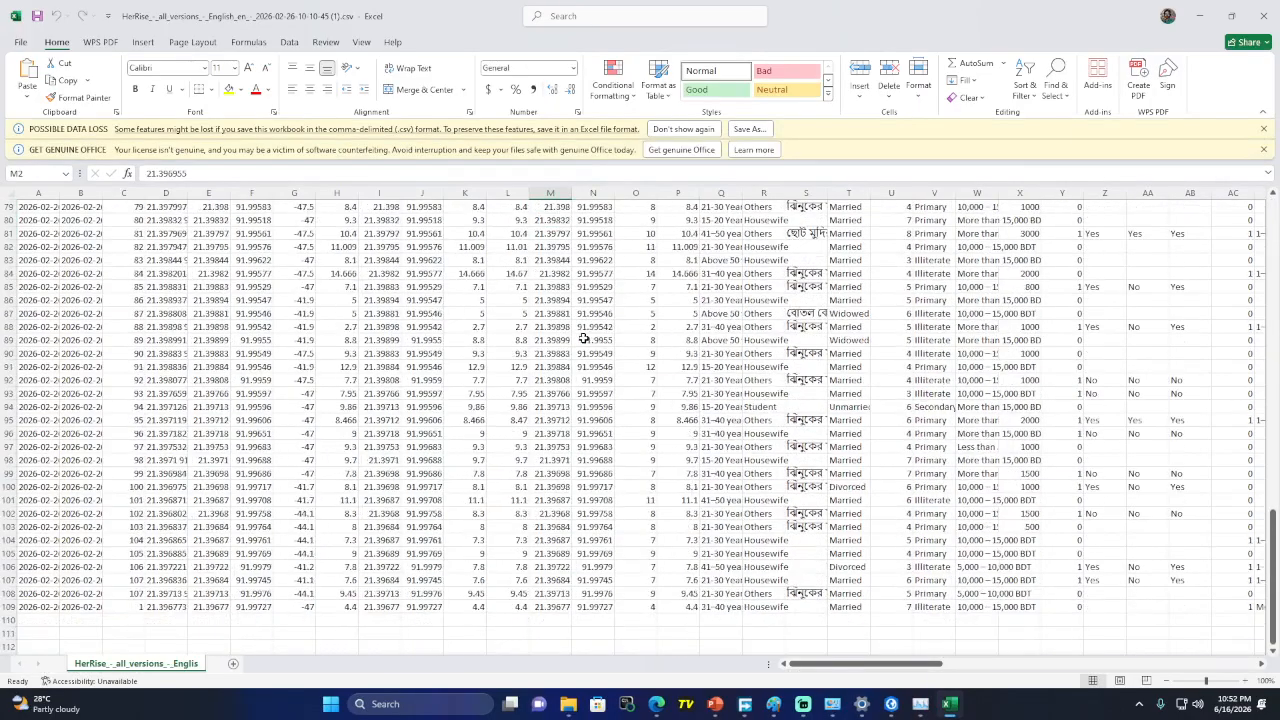
{"action": "scroll", "coordinate": [625, 310], "scroll_direction": "up", "scroll_amount": 10}
{"action": "scroll", "coordinate": [625, 310], "scroll_direction": "up", "scroll_amount": 18}
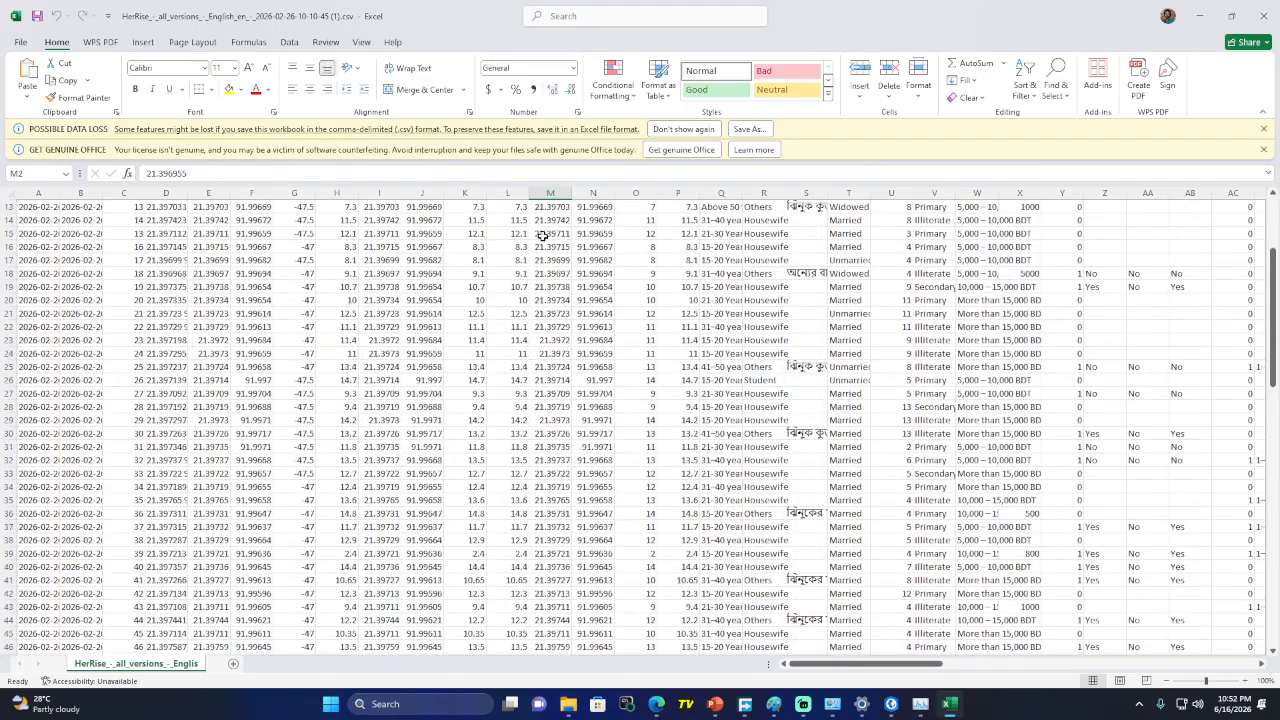
{"action": "left_click", "coordinate": [551, 273]}
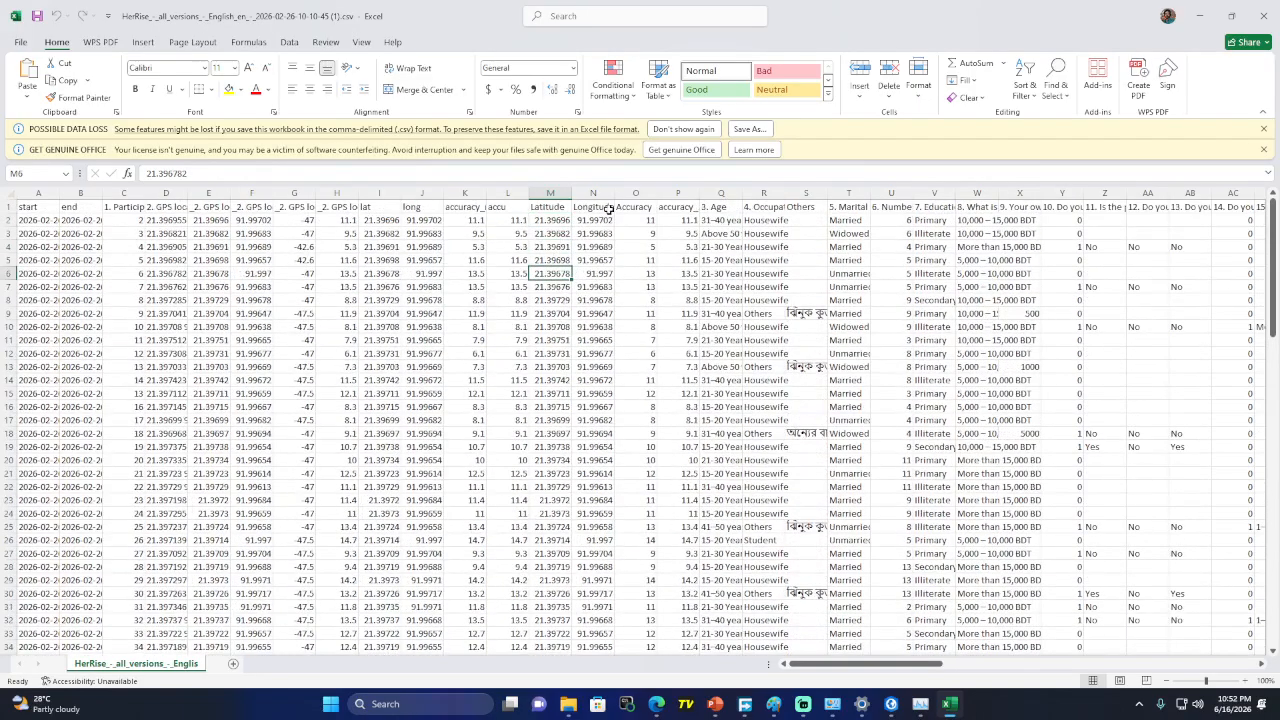
{"action": "left_click", "coordinate": [1201, 16]}
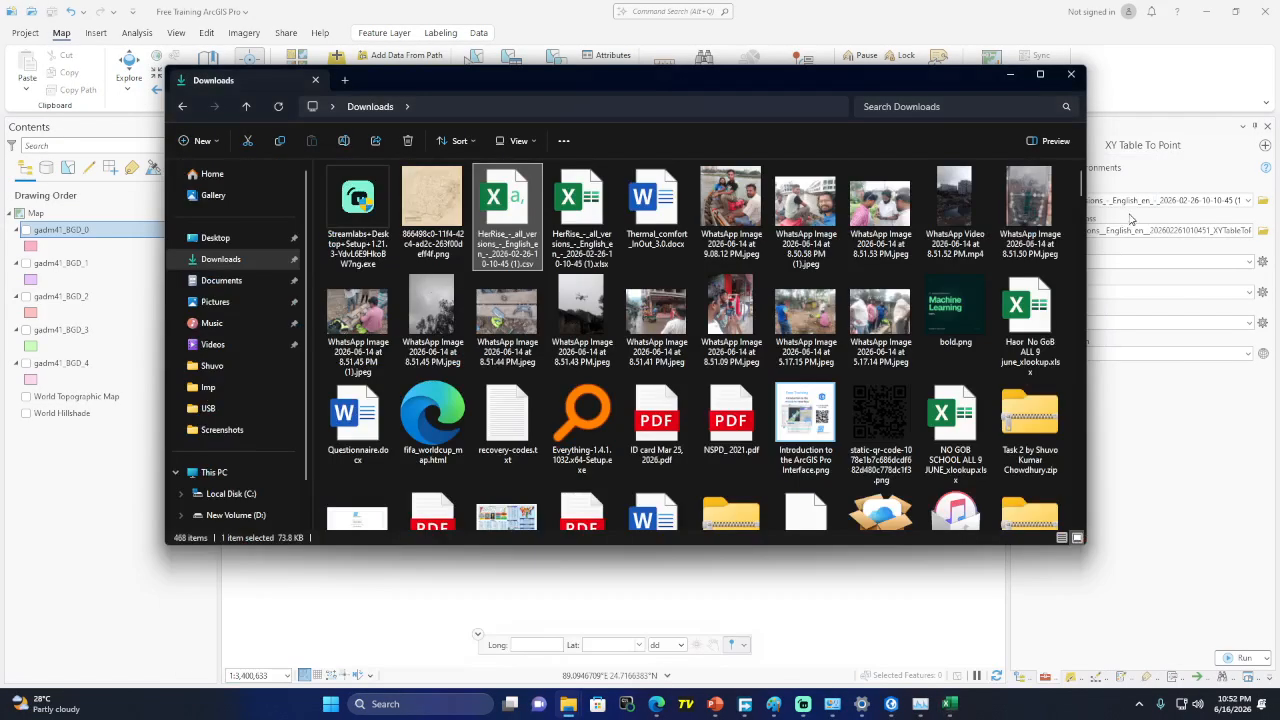
Minimise the Downloads folder and bring the Google Meet call window in Chrome to the front
{"action": "left_click", "coordinate": [1010, 75]}
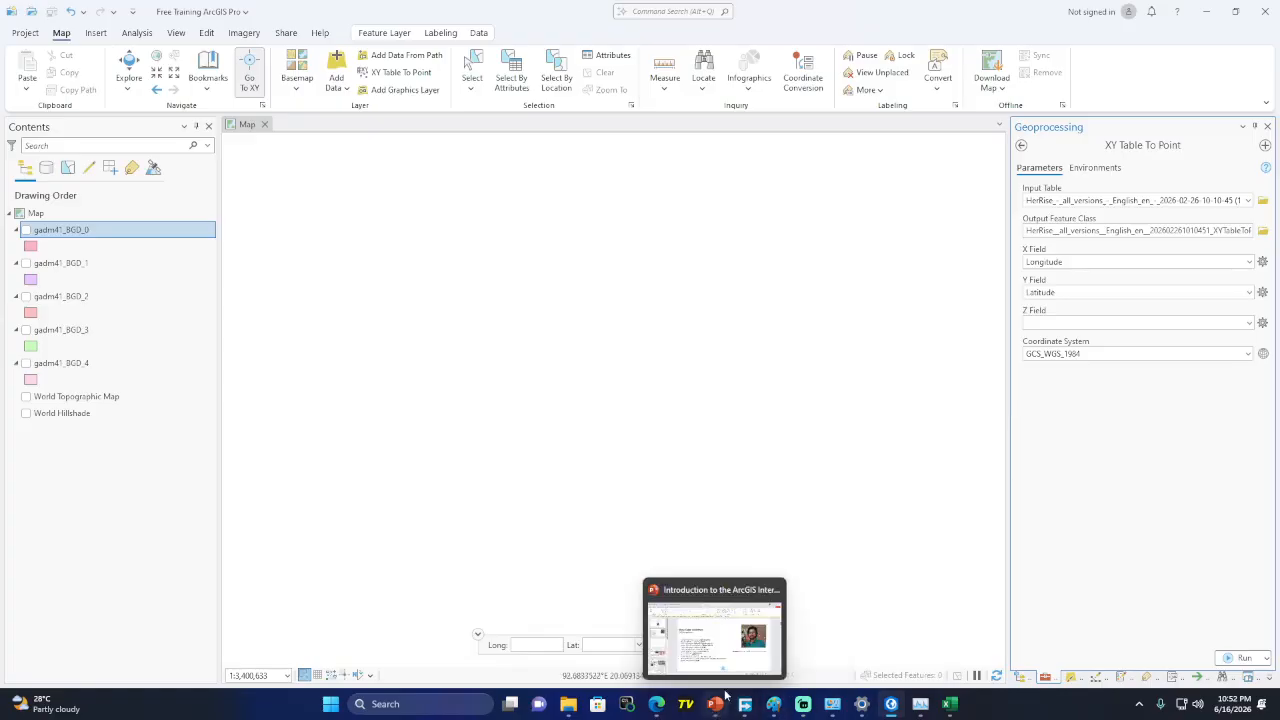
{"action": "mouse_move", "coordinate": [776, 714]}
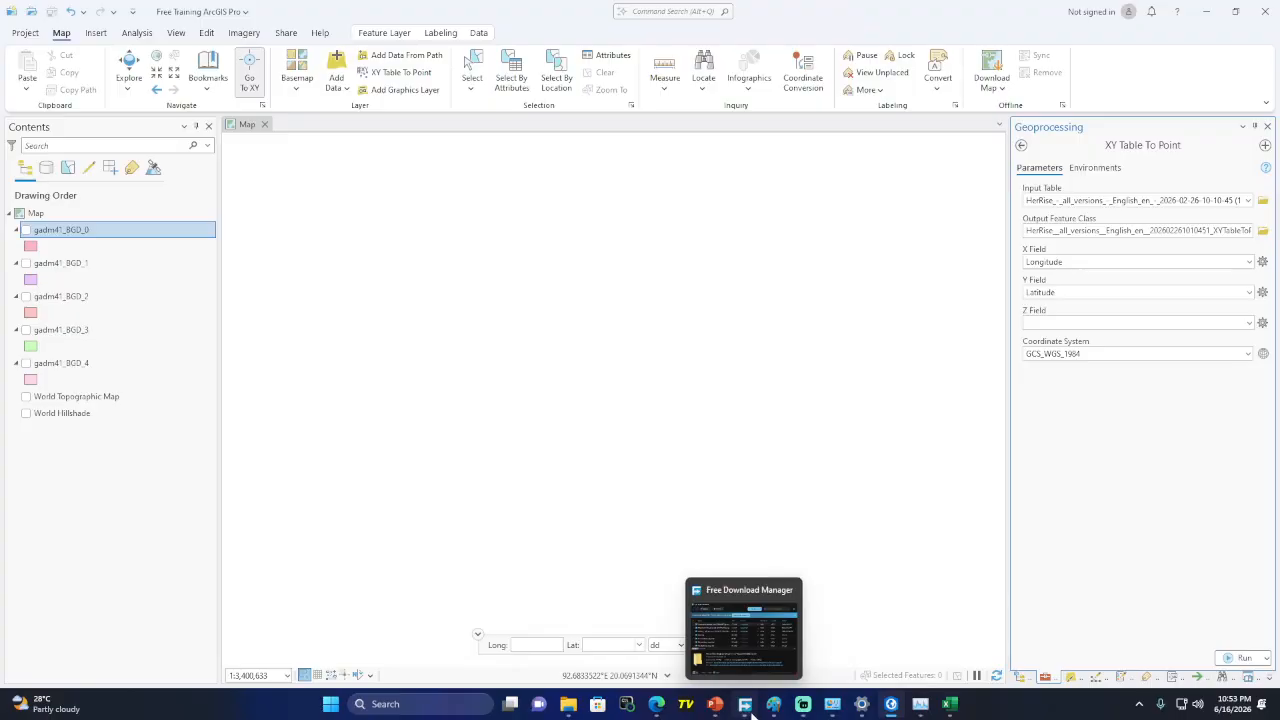
{"action": "mouse_move", "coordinate": [656, 704]}
{"action": "left_click", "coordinate": [604, 655]}
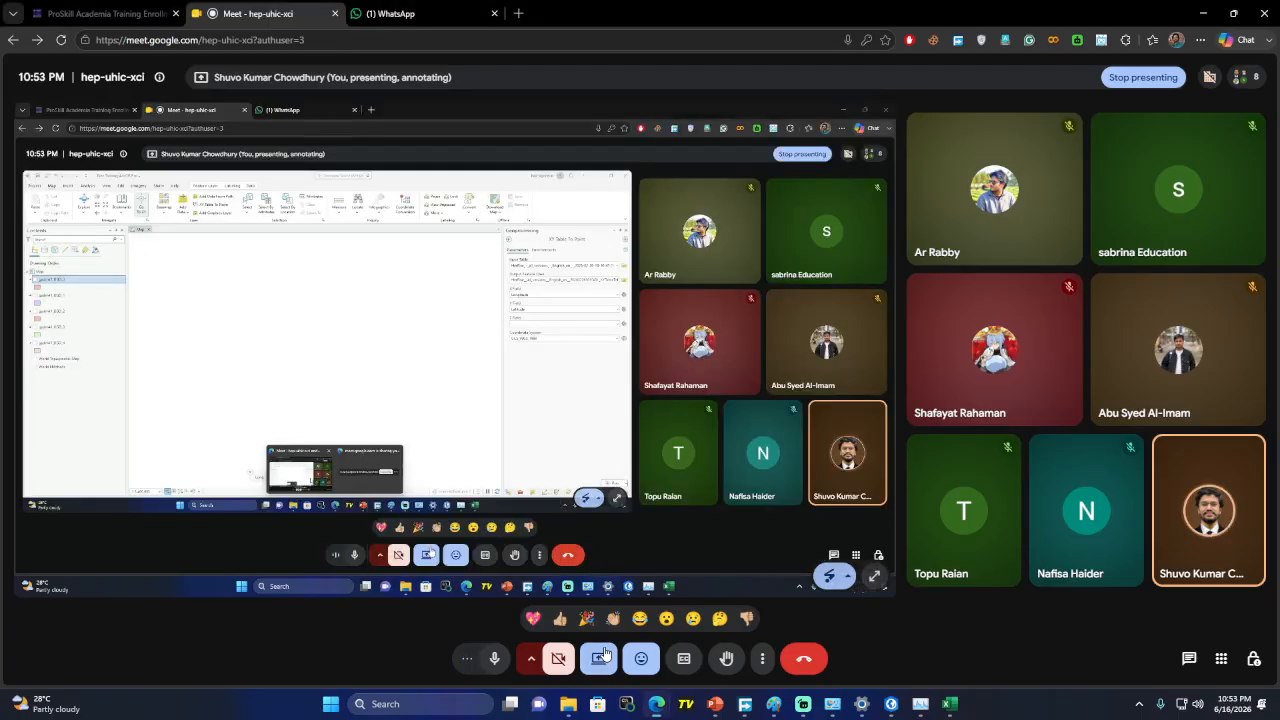
Search Google in a new tab for 'GCS GIS', then minimise both Chrome windows
{"action": "left_click", "coordinate": [518, 13]}
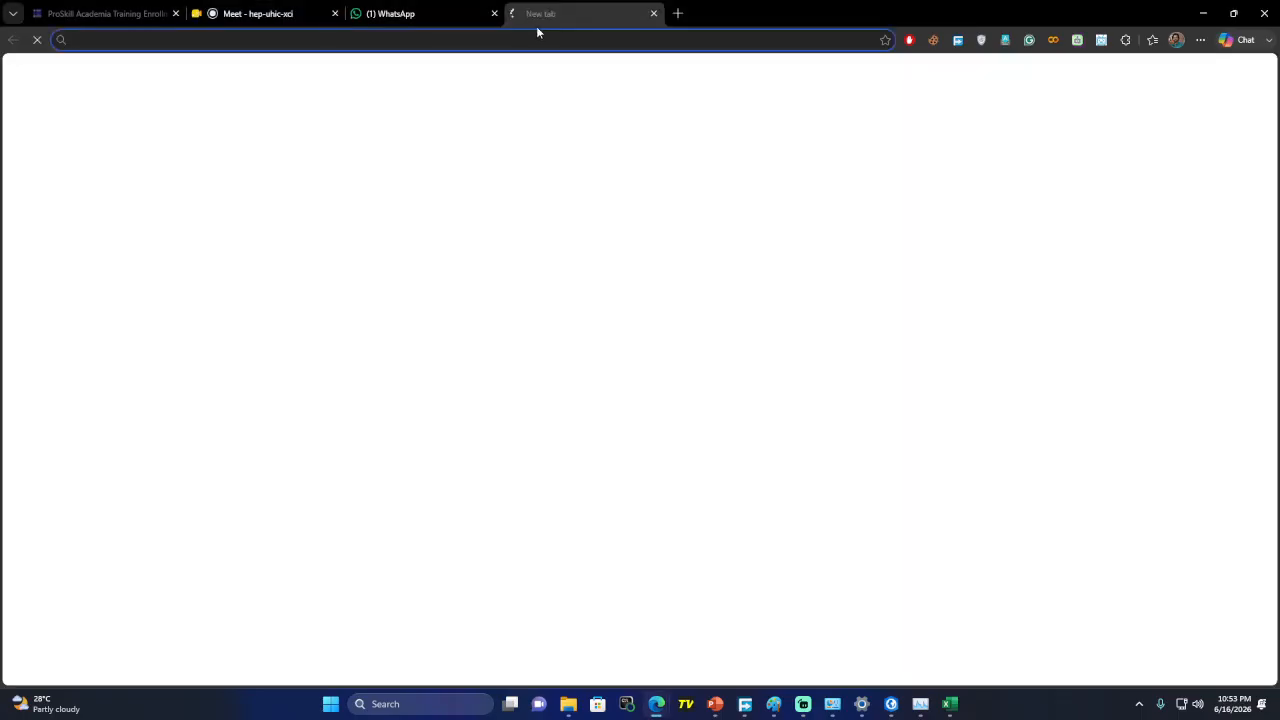
{"action": "type", "text": "GCS"}
{"action": "key", "text": "Return"}
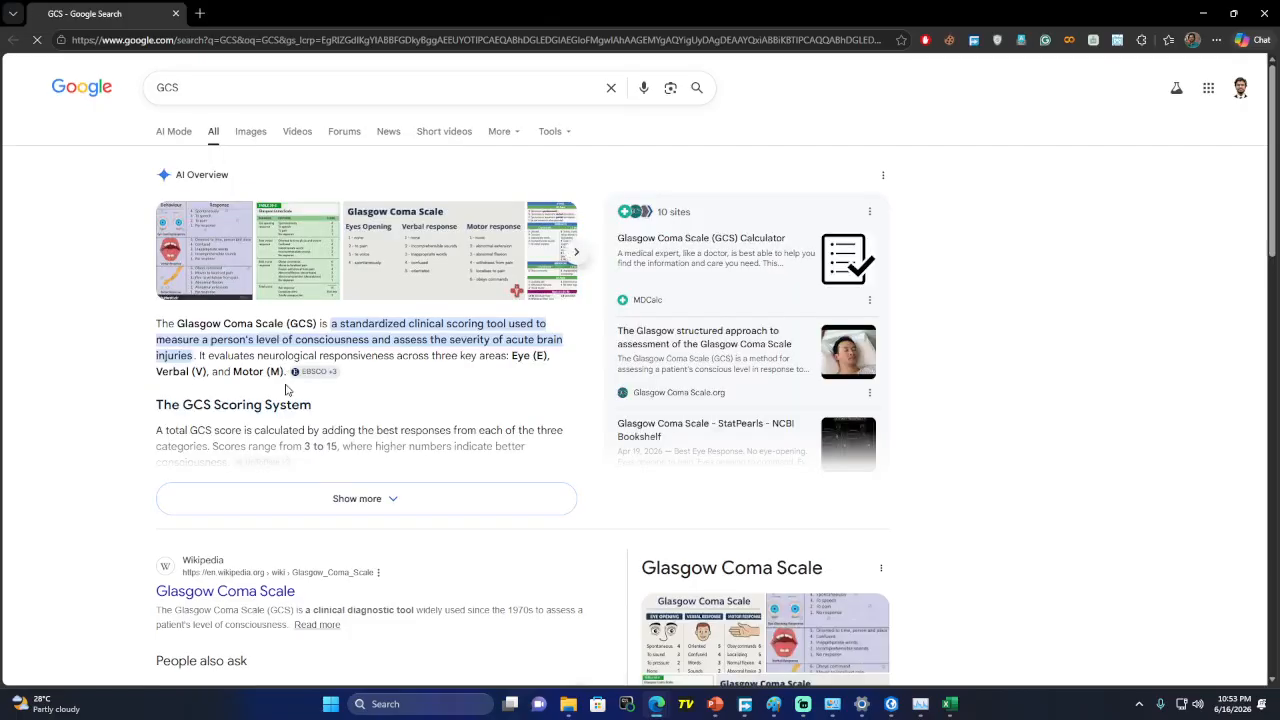
{"action": "left_click", "coordinate": [221, 86]}
{"action": "type", "text": "GIS"}
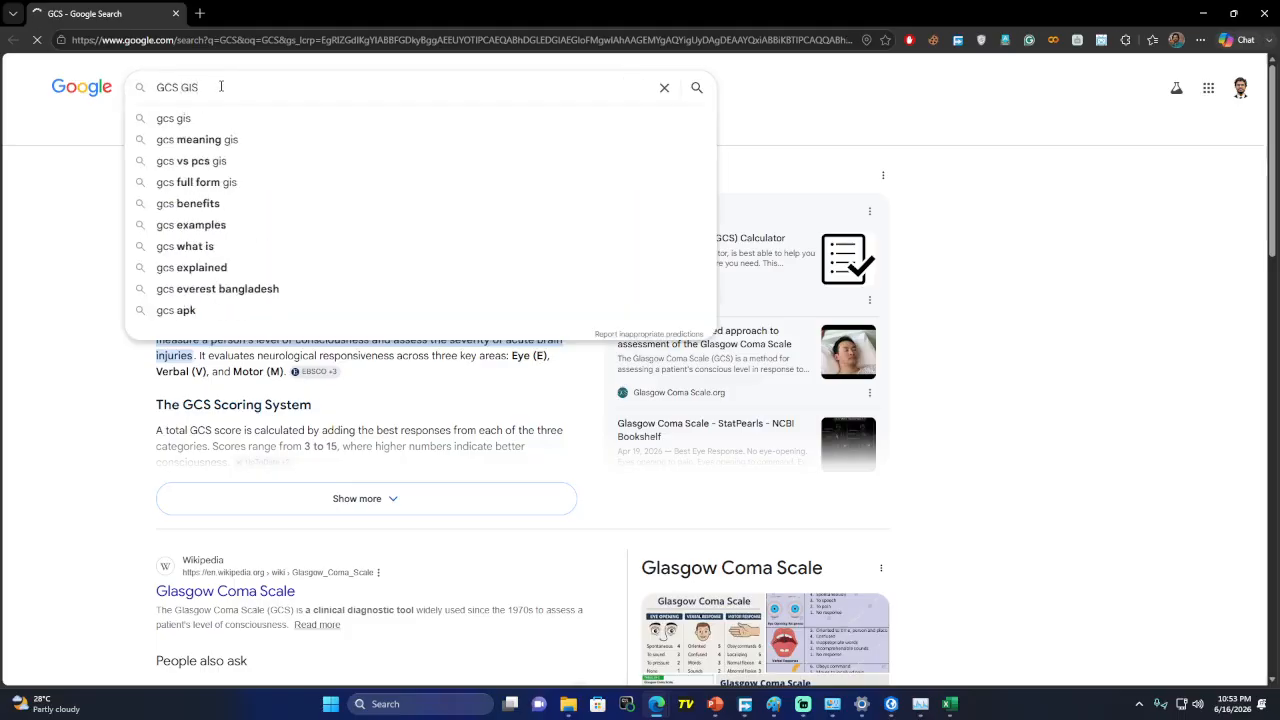
{"action": "key", "text": "Return"}
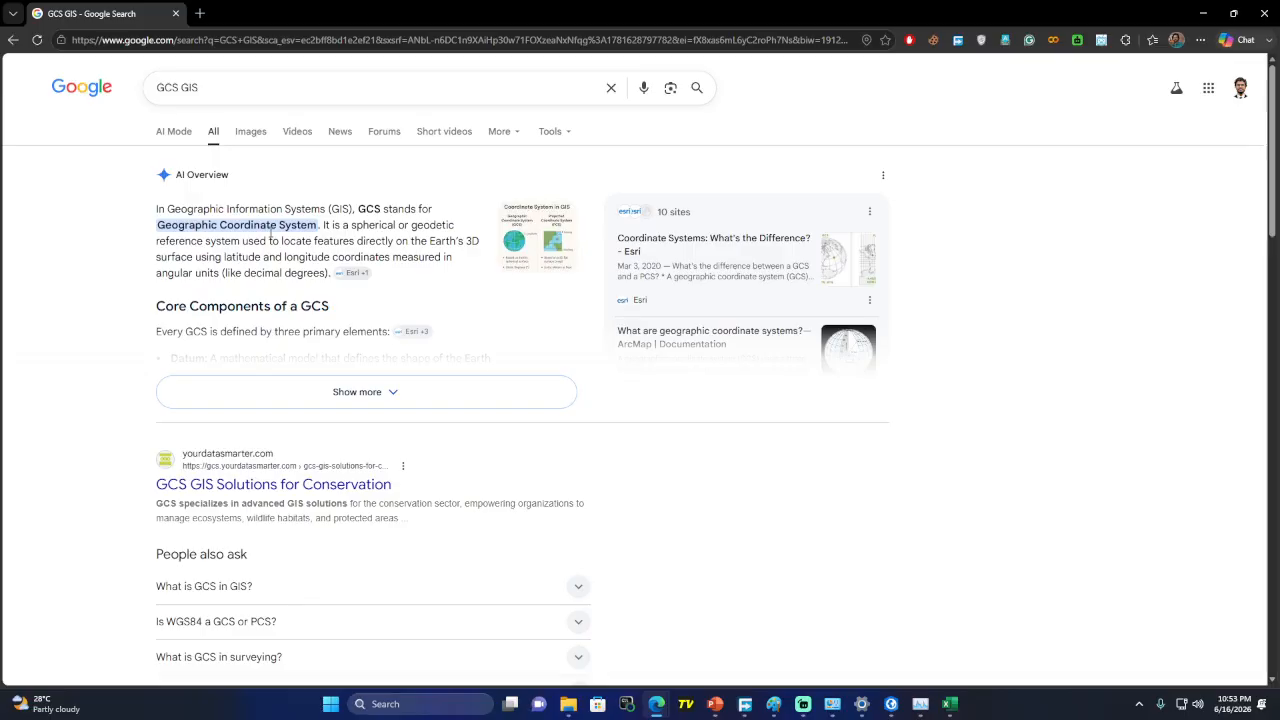
{"action": "left_click", "coordinate": [1203, 13]}
{"action": "left_click", "coordinate": [1203, 13]}
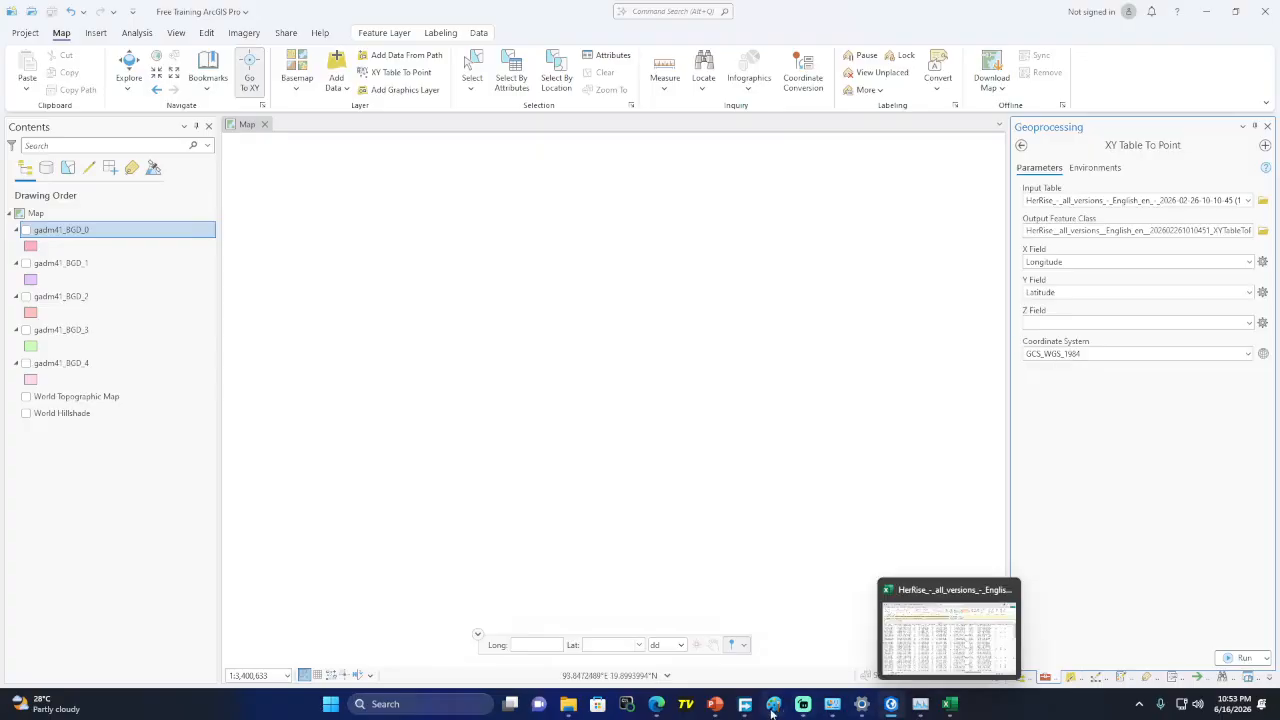
Bring up the Paint sketch and handwrite 'WGS 1984' near the top, undoing a stray stroke
{"action": "mouse_move", "coordinate": [714, 706]}
{"action": "left_click", "coordinate": [772, 650]}
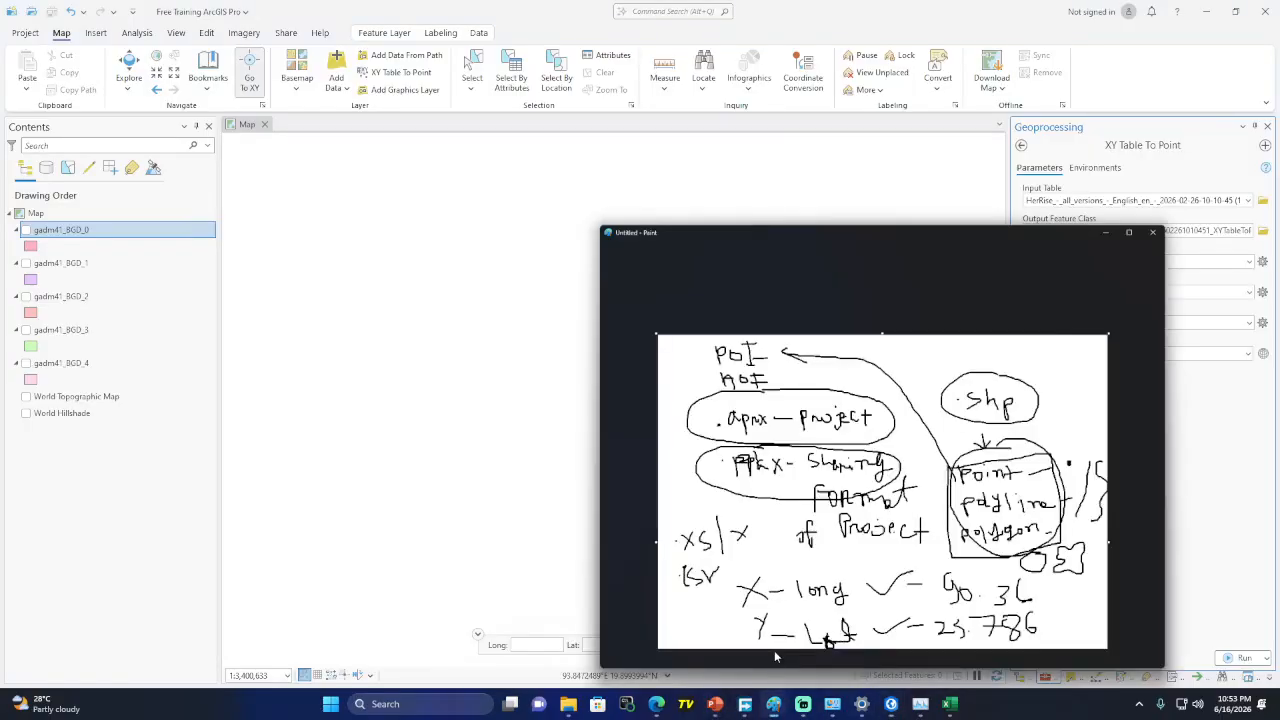
{"action": "mouse_move", "coordinate": [966, 255]}
{"action": "left_mouse_down"}
{"action": "mouse_move", "coordinate": [990, 268]}
{"action": "mouse_move", "coordinate": [1010, 252]}
{"action": "mouse_move", "coordinate": [1020, 266]}
{"action": "mouse_move", "coordinate": [1088, 250]}
{"action": "mouse_move", "coordinate": [1098, 272]}
{"action": "mouse_move", "coordinate": [1093, 253]}
{"action": "mouse_move", "coordinate": [1106, 250]}
{"action": "mouse_move", "coordinate": [1123, 270]}
{"action": "left_mouse_up"}
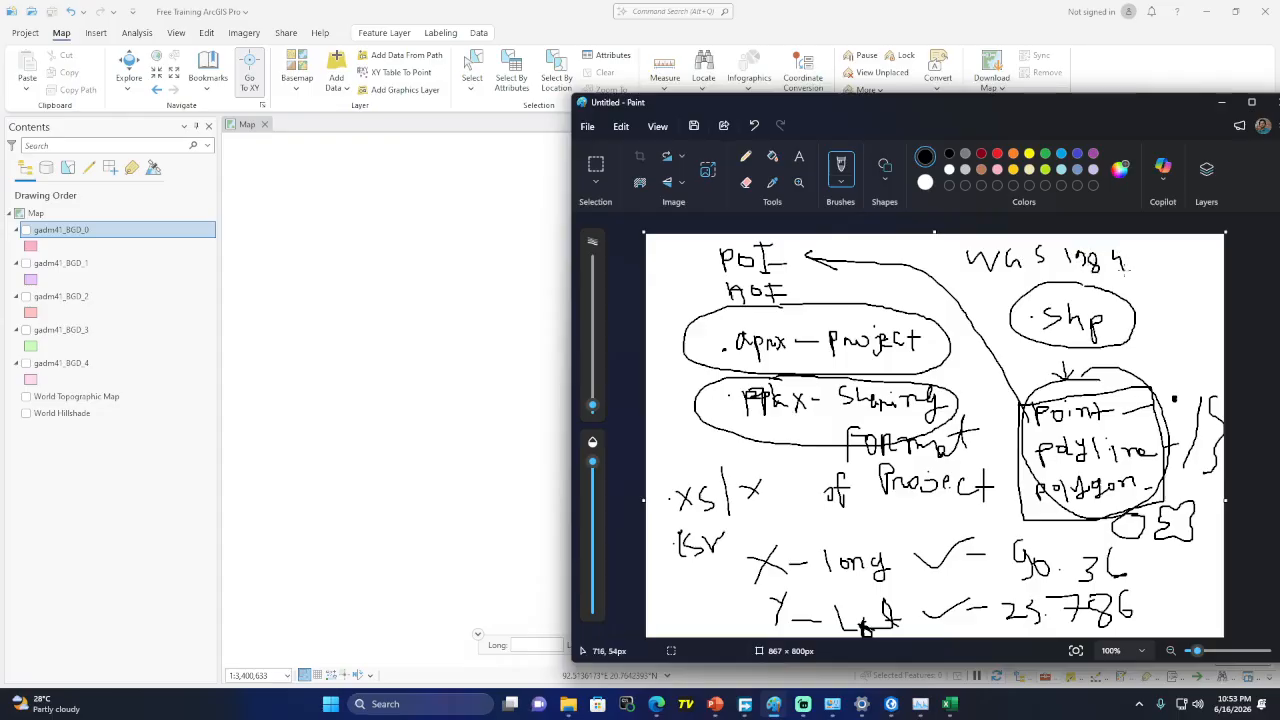
{"action": "left_click_drag", "start_coordinate": [970, 301], "coordinate": [977, 278]}
{"action": "key", "text": "ctrl+z"}
Write 'GCS' in red beside WGS 1984 and underline 'Point' in red
{"action": "left_click", "coordinate": [981, 153]}
{"action": "mouse_move", "coordinate": [903, 262]}
{"action": "left_mouse_down"}
{"action": "mouse_move", "coordinate": [890, 284]}
{"action": "mouse_move", "coordinate": [963, 281]}
{"action": "mouse_move", "coordinate": [910, 324]}
{"action": "mouse_move", "coordinate": [975, 303]}
{"action": "mouse_move", "coordinate": [963, 312]}
{"action": "left_mouse_up"}
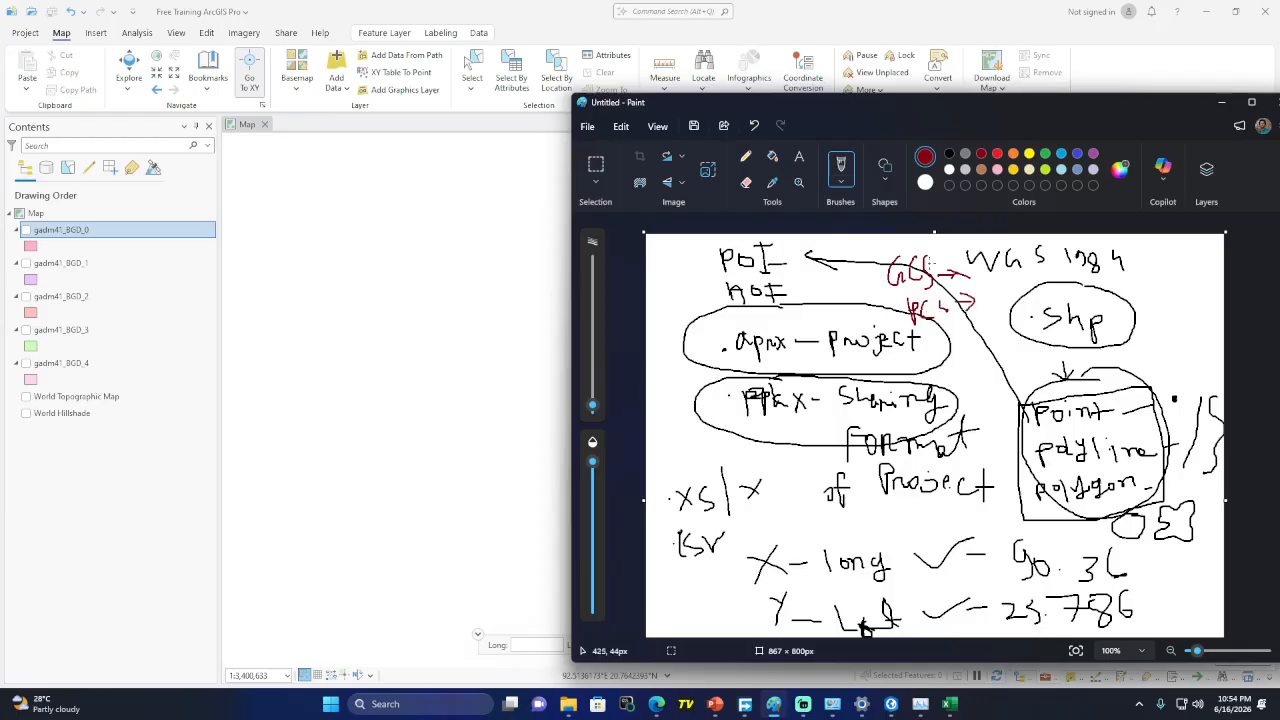
{"action": "left_click", "coordinate": [924, 183]}
{"action": "left_click", "coordinate": [925, 156]}
{"action": "mouse_move", "coordinate": [1070, 438]}
{"action": "left_mouse_down"}
{"action": "mouse_move", "coordinate": [1022, 442]}
{"action": "mouse_move", "coordinate": [1155, 448]}
{"action": "mouse_move", "coordinate": [1060, 434]}
{"action": "mouse_move", "coordinate": [1032, 494]}
{"action": "mouse_move", "coordinate": [1148, 480]}
{"action": "mouse_move", "coordinate": [1046, 468]}
{"action": "left_mouse_up"}
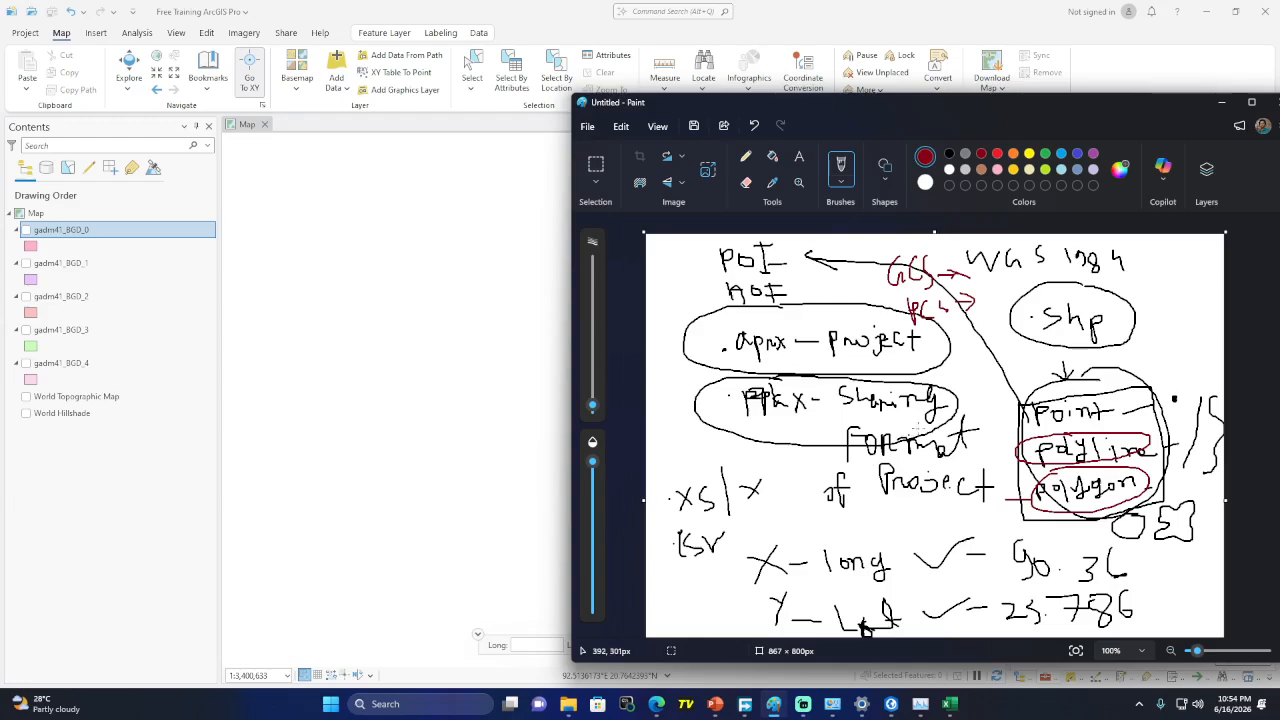
{"action": "scroll", "coordinate": [843, 455], "scroll_direction": "down", "scroll_amount": 3}
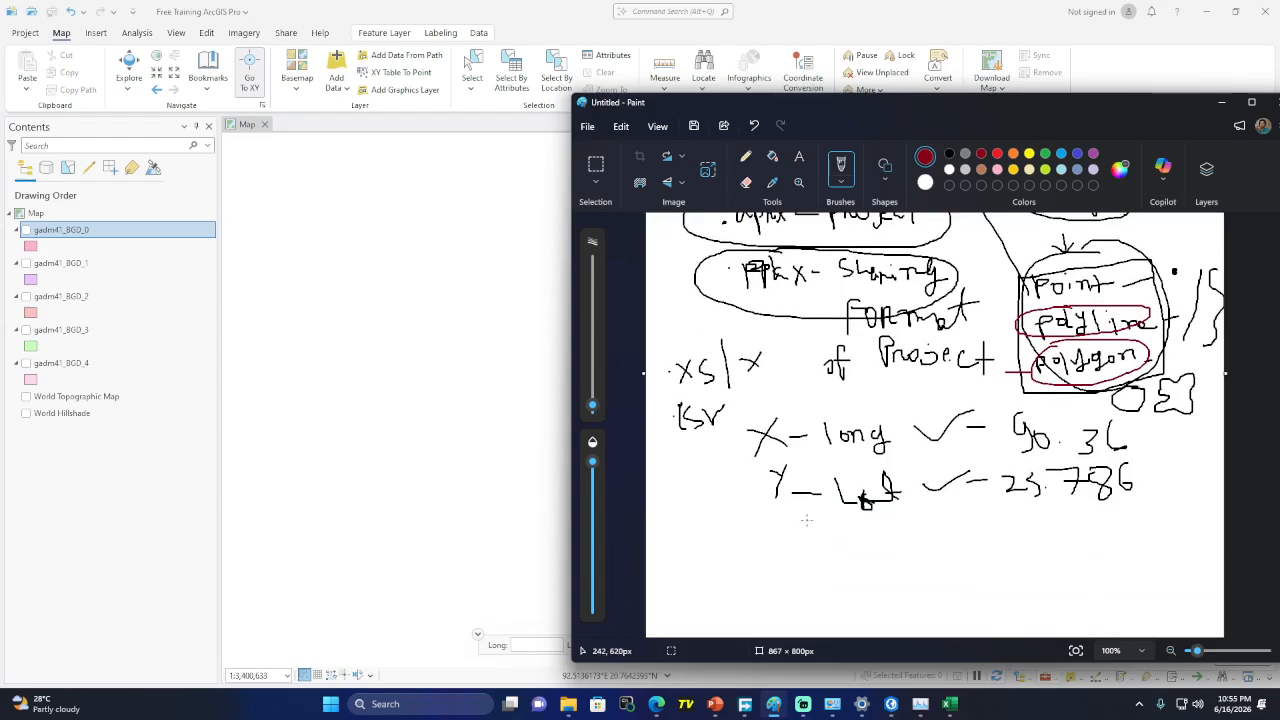
Sketch a red country outline, a brown vertical dividing line, and arrows labelled 45N and 46N
{"action": "mouse_move", "coordinate": [744, 503]}
{"action": "left_mouse_down"}
{"action": "mouse_move", "coordinate": [812, 512]}
{"action": "mouse_move", "coordinate": [793, 542]}
{"action": "mouse_move", "coordinate": [815, 590]}
{"action": "mouse_move", "coordinate": [800, 566]}
{"action": "mouse_move", "coordinate": [767, 566]}
{"action": "mouse_move", "coordinate": [739, 528]}
{"action": "mouse_move", "coordinate": [740, 503]}
{"action": "left_mouse_up"}
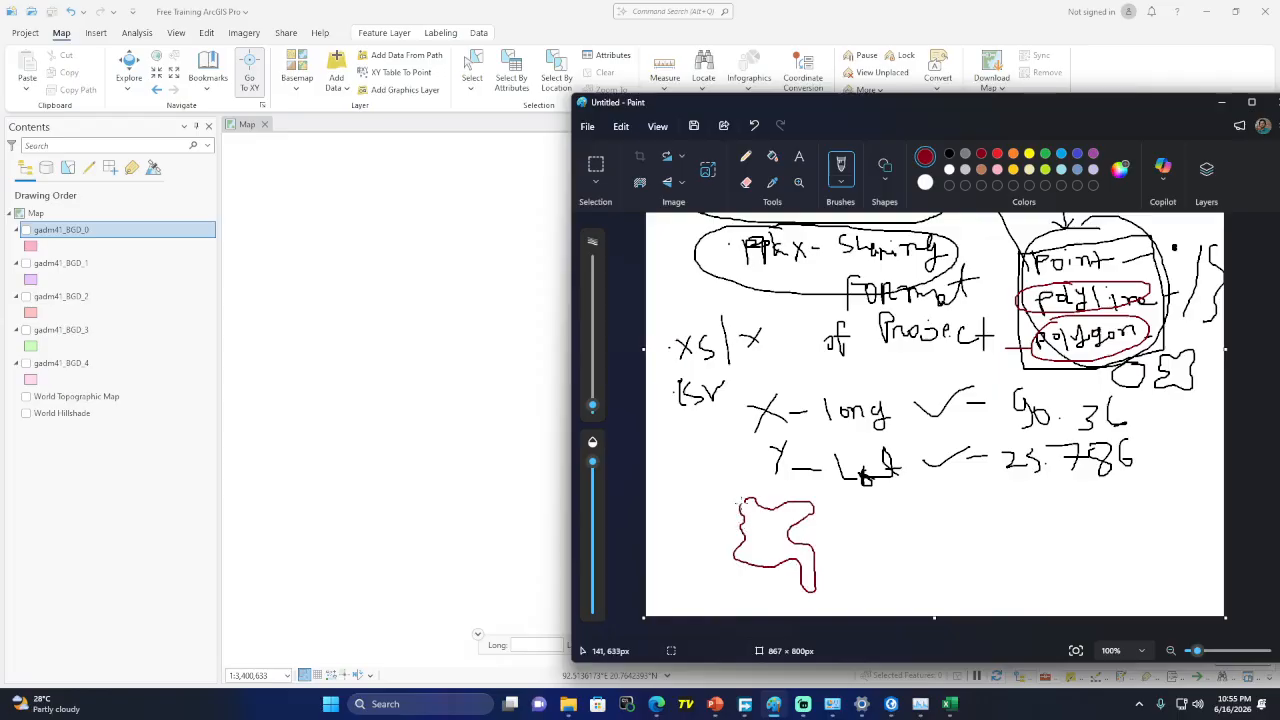
{"action": "left_click", "coordinate": [980, 170]}
{"action": "left_click_drag", "start_coordinate": [767, 482], "coordinate": [767, 592]}
{"action": "mouse_move", "coordinate": [767, 549]}
{"action": "left_mouse_down"}
{"action": "mouse_move", "coordinate": [706, 548]}
{"action": "mouse_move", "coordinate": [708, 560]}
{"action": "left_mouse_up"}
{"action": "mouse_move", "coordinate": [676, 502]}
{"action": "left_mouse_down"}
{"action": "mouse_move", "coordinate": [684, 528]}
{"action": "mouse_move", "coordinate": [702, 494]}
{"action": "mouse_move", "coordinate": [704, 520]}
{"action": "mouse_move", "coordinate": [717, 500]}
{"action": "left_mouse_up"}
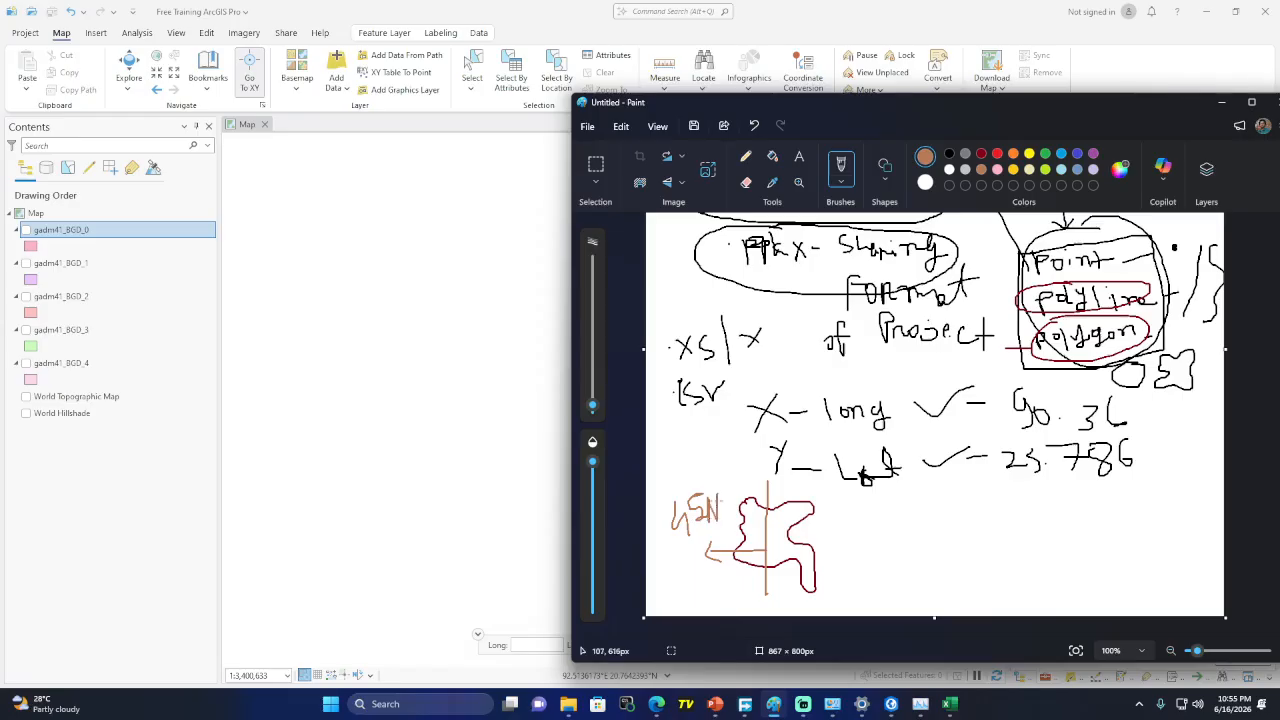
{"action": "left_click_drag", "start_coordinate": [767, 533], "coordinate": [882, 552]}
{"action": "left_click_drag", "start_coordinate": [884, 548], "coordinate": [884, 524]}
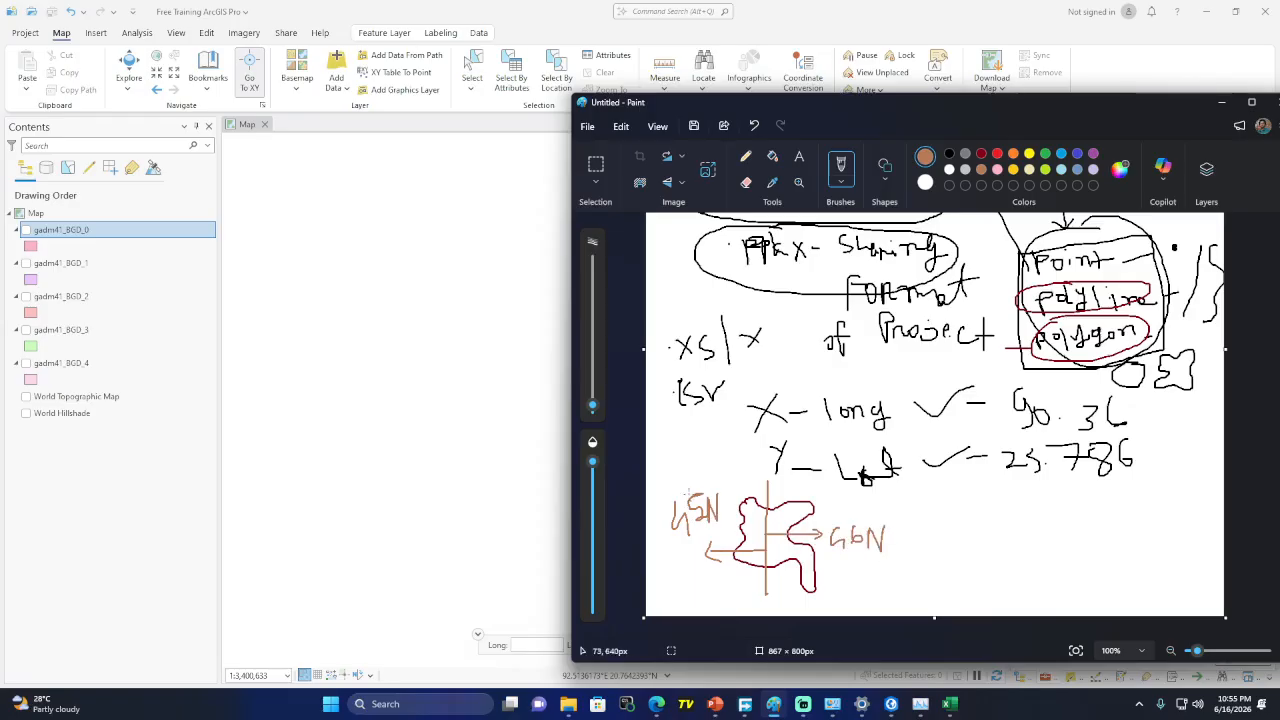
{"action": "scroll", "coordinate": [1037, 302], "scroll_direction": "up", "scroll_amount": 3}
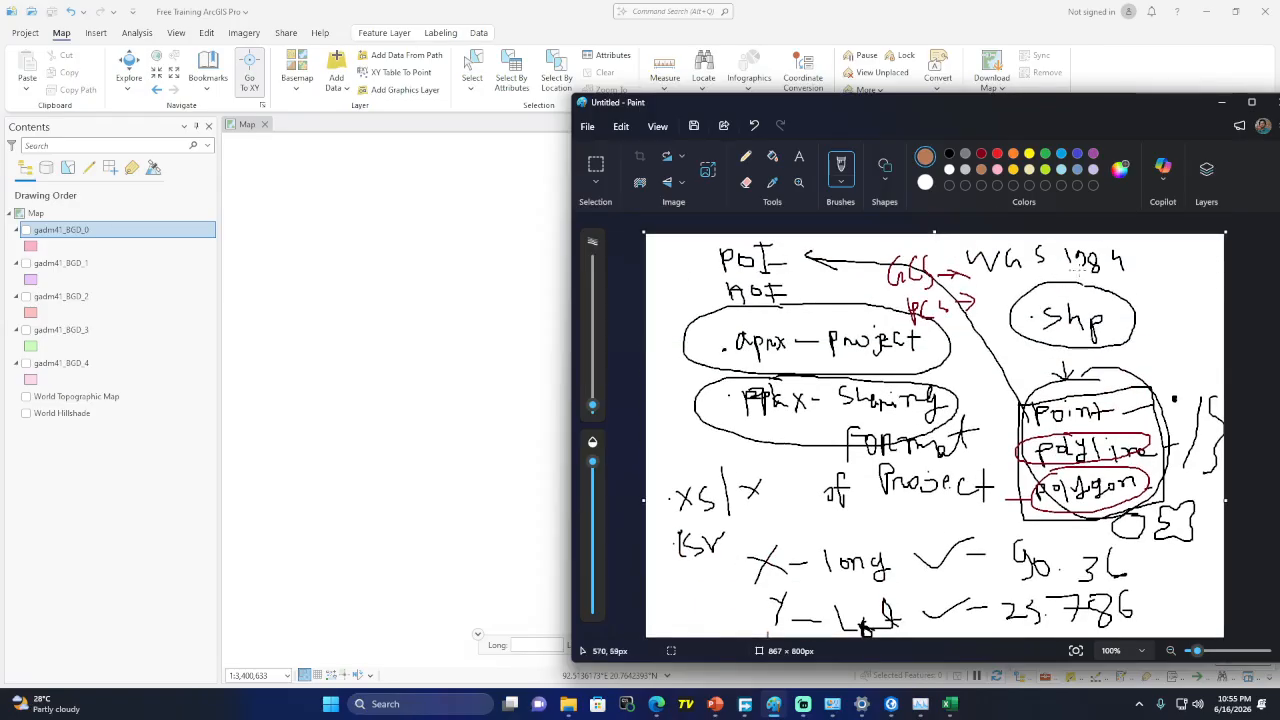
{"action": "scroll", "coordinate": [694, 510], "scroll_direction": "down", "scroll_amount": 3}
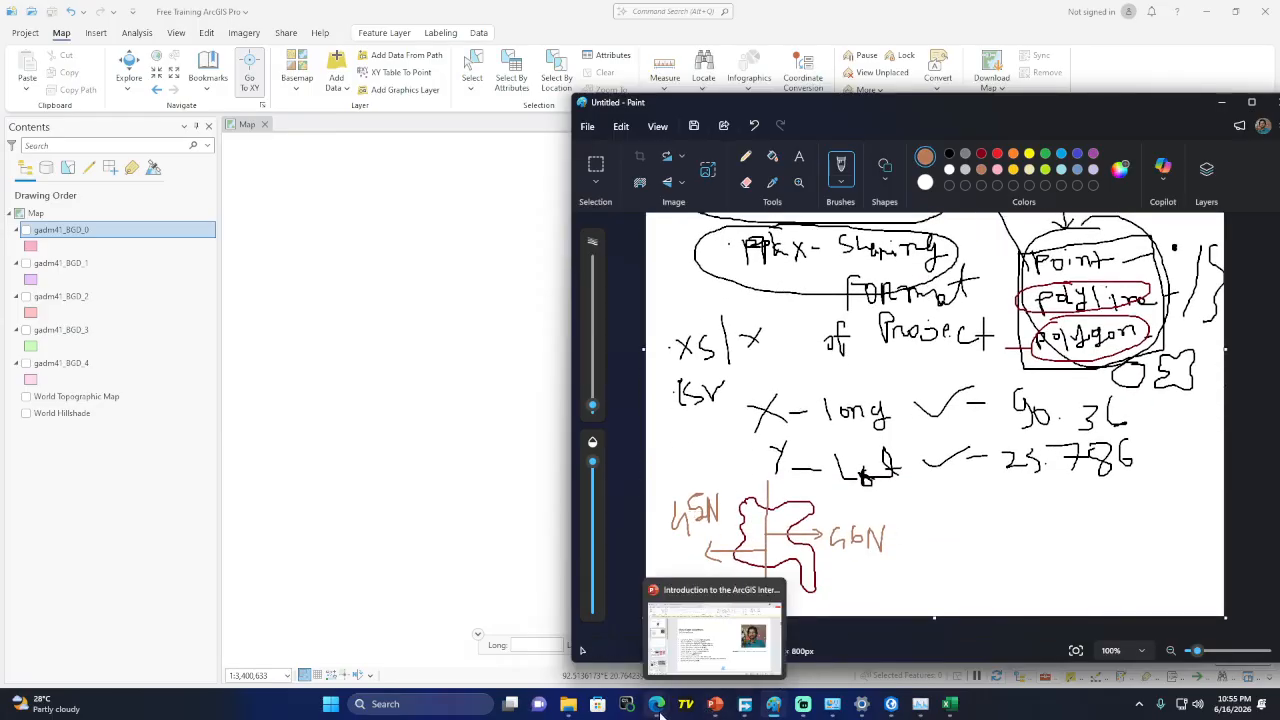
Return to the Google results and search for 'PCS Bangladesh'
{"action": "mouse_move", "coordinate": [656, 706]}
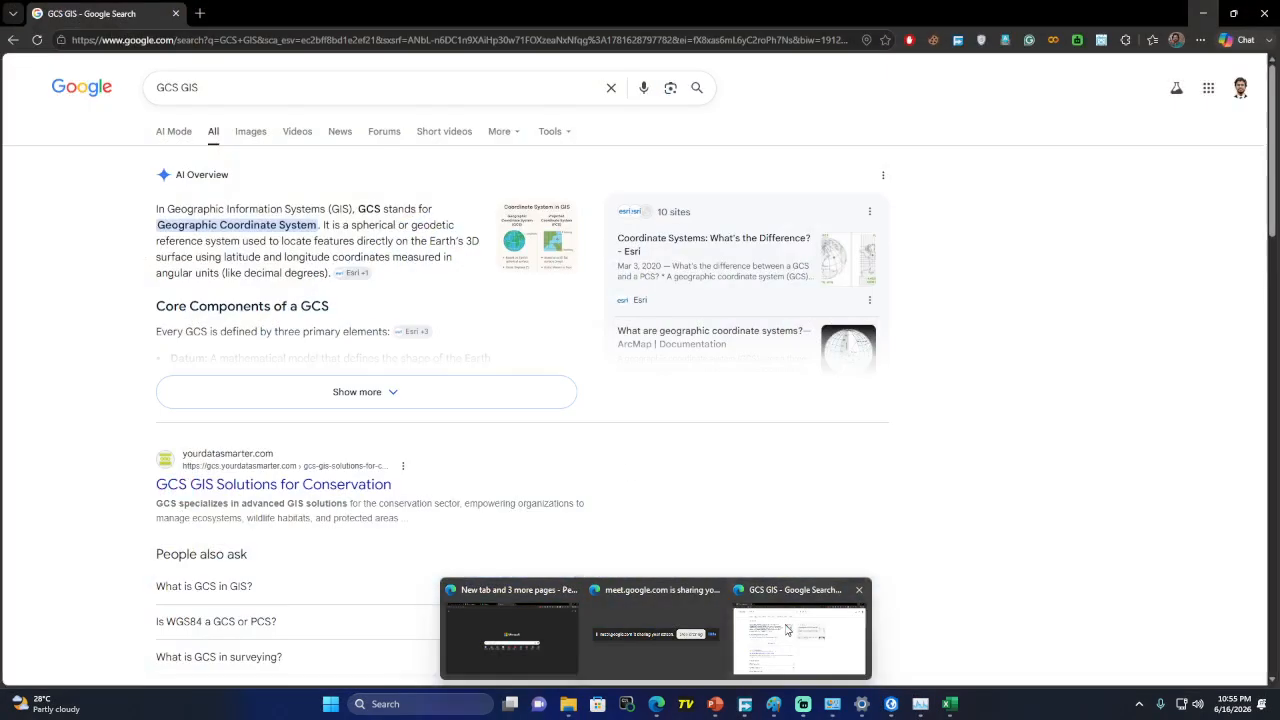
{"action": "left_click", "coordinate": [787, 630]}
{"action": "left_click_drag", "start_coordinate": [237, 100], "coordinate": [73, 90]}
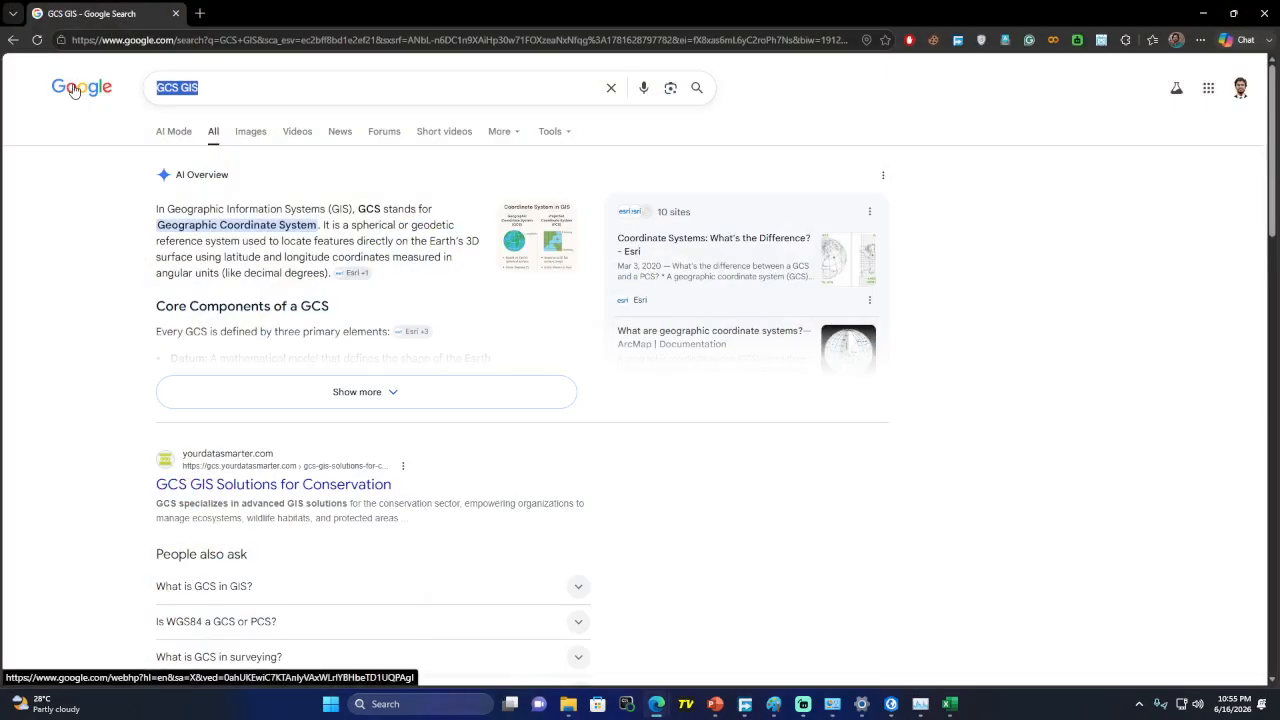
{"action": "type", "text": "PCS Bang"}
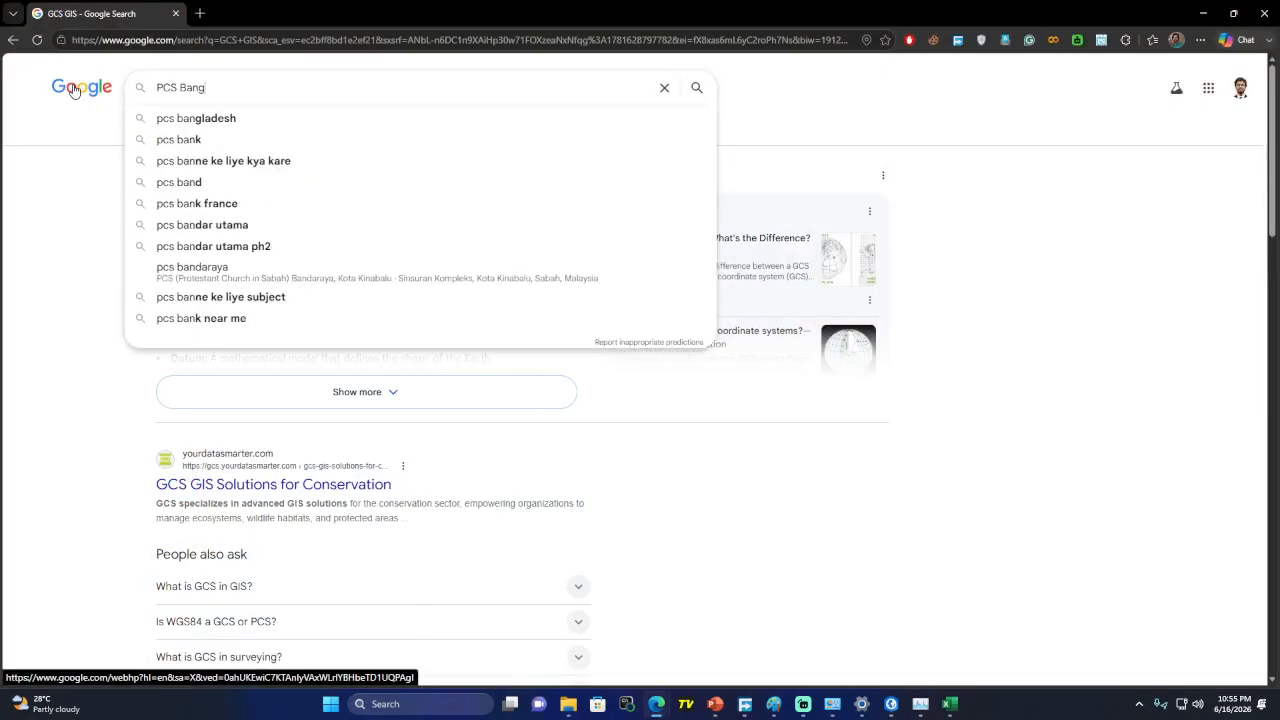
{"action": "type", "text": "ladesh"}
{"action": "key", "text": "Return"}
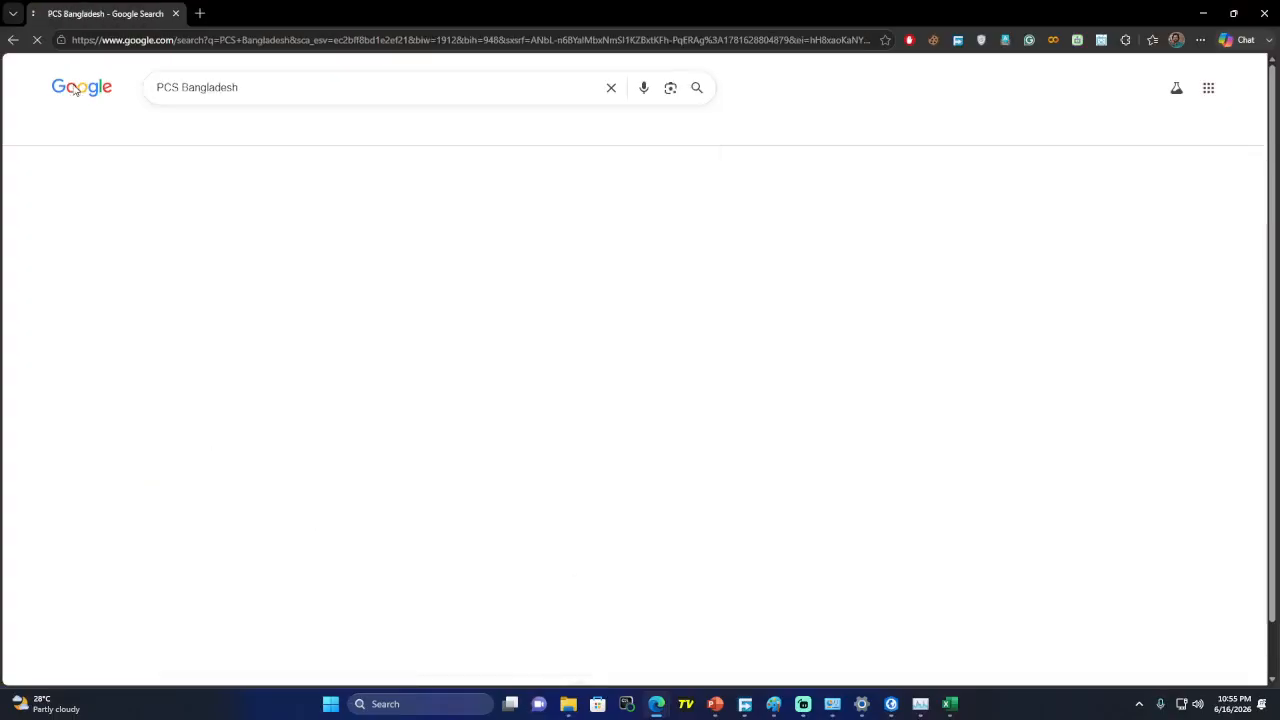
Refine the search to 'PCS Bangladesh GIS' and expand the AI overview
{"action": "left_click", "coordinate": [282, 95]}
{"action": "type", "text": "GIS"}
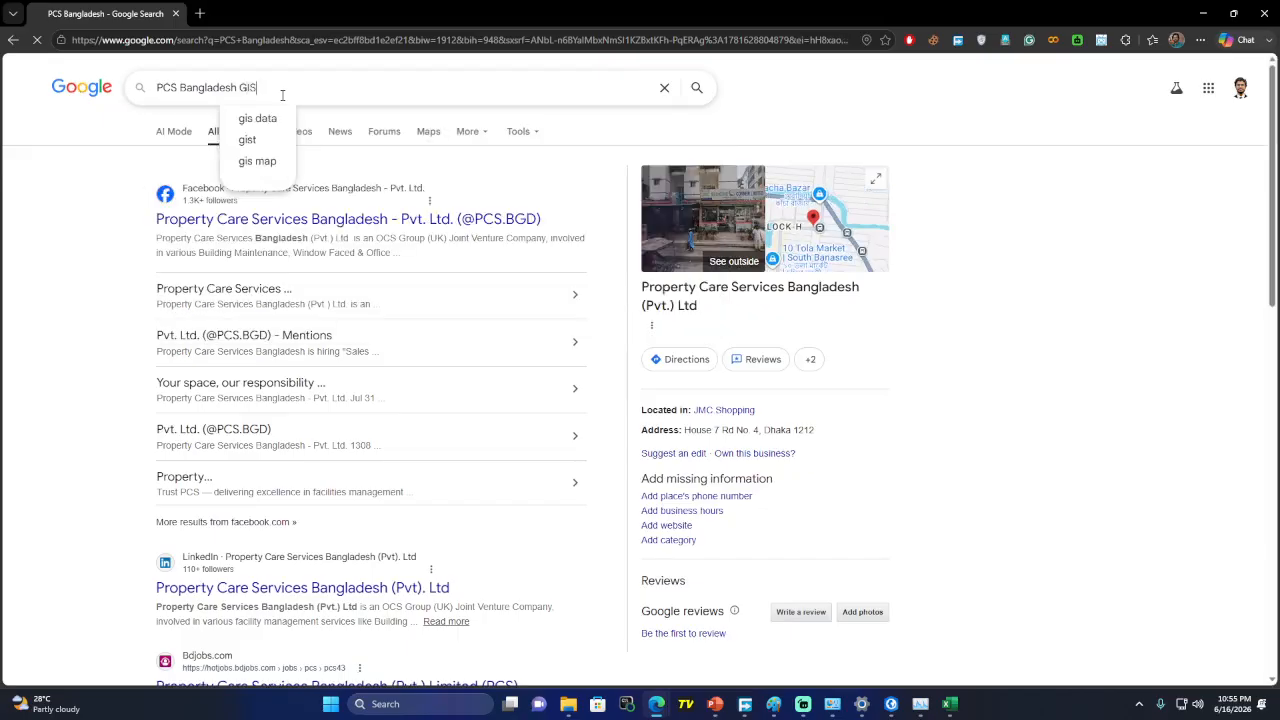
{"action": "key", "text": "Return"}
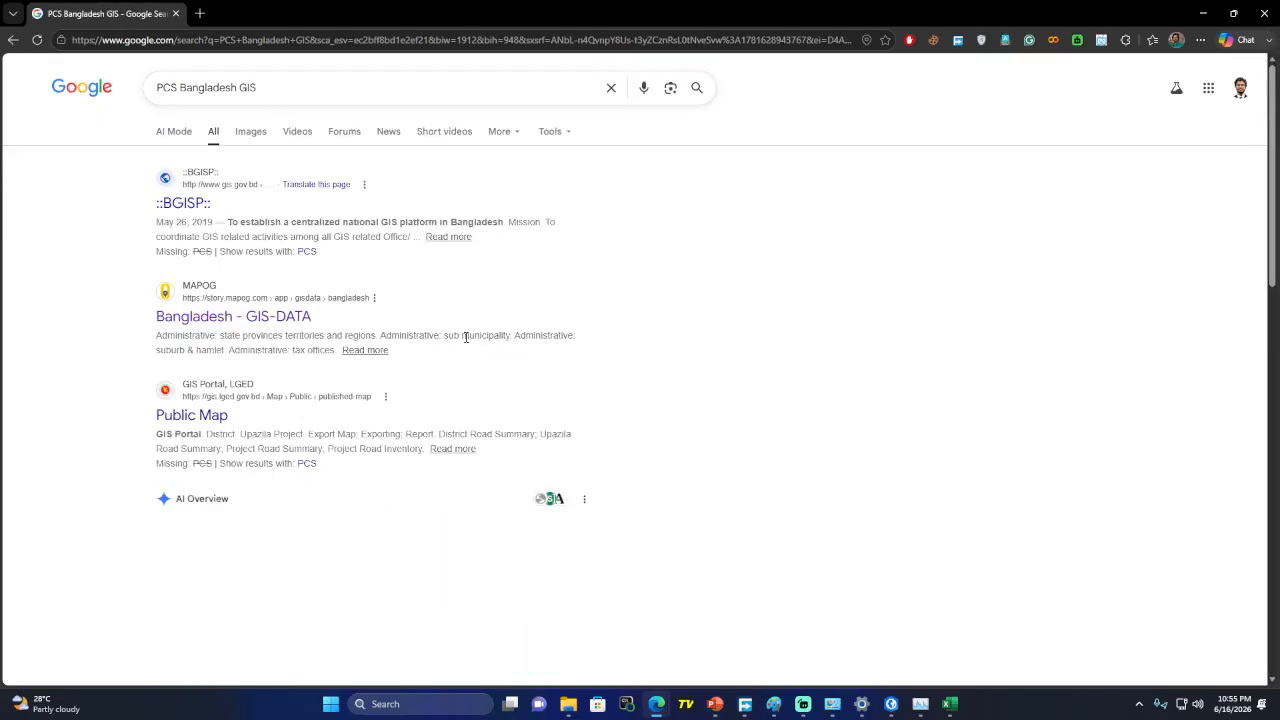
{"action": "scroll", "coordinate": [466, 340], "scroll_direction": "down", "scroll_amount": 4}
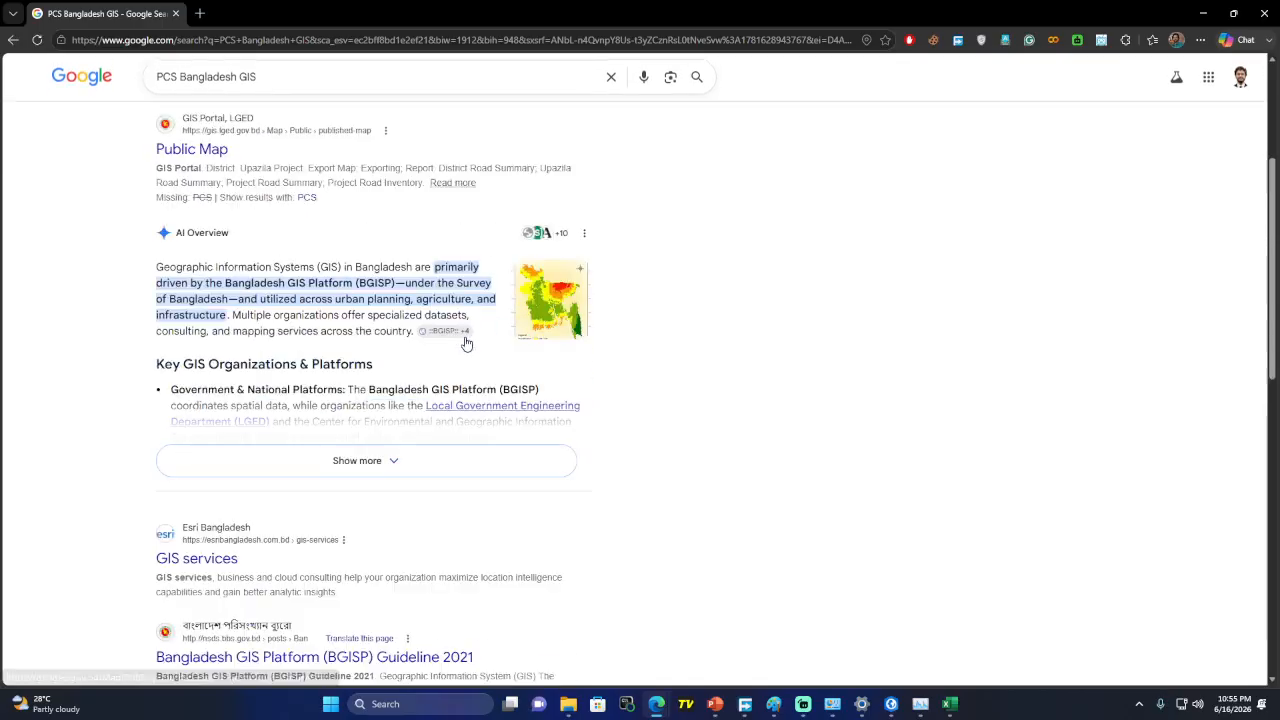
{"action": "left_click", "coordinate": [431, 460]}
{"action": "scroll", "coordinate": [501, 362], "scroll_direction": "down", "scroll_amount": 5}
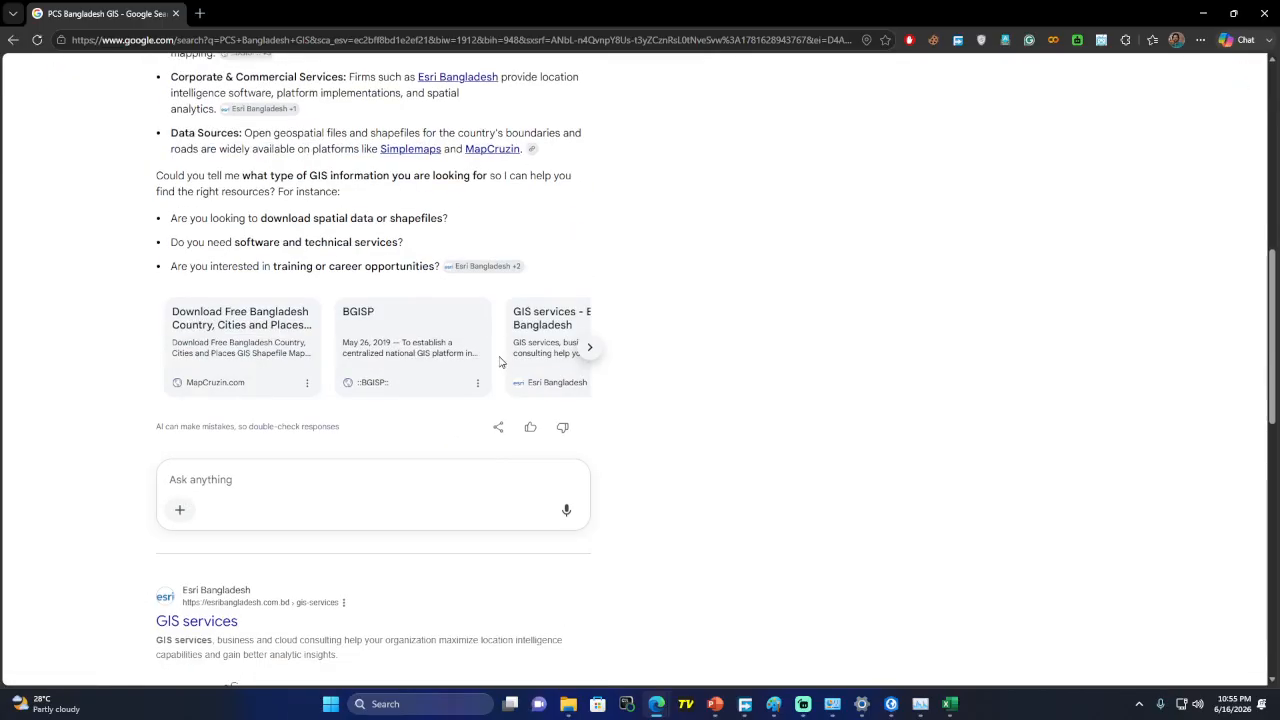
{"action": "scroll", "coordinate": [501, 362], "scroll_direction": "up", "scroll_amount": 7}
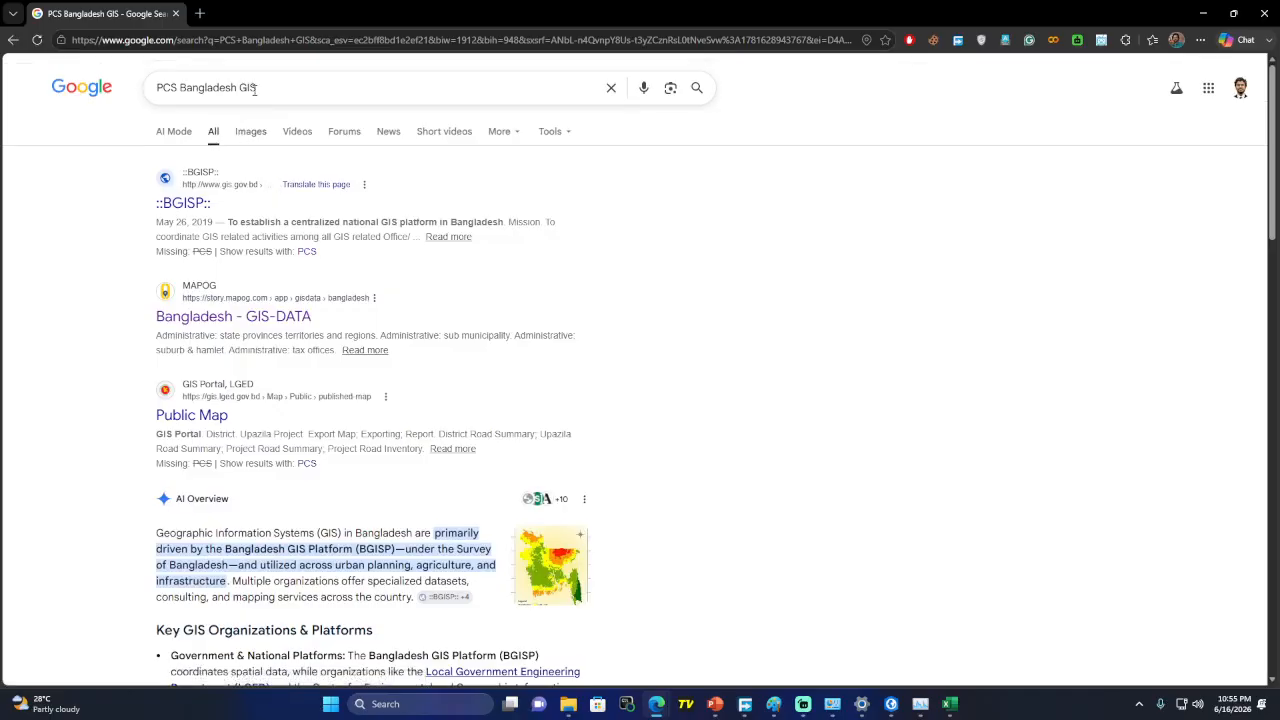
Search for the suggestion 'projected coordinate system for bangladesh'
{"action": "triple_click", "coordinate": [255, 88]}
{"action": "type", "text": "Proje"}
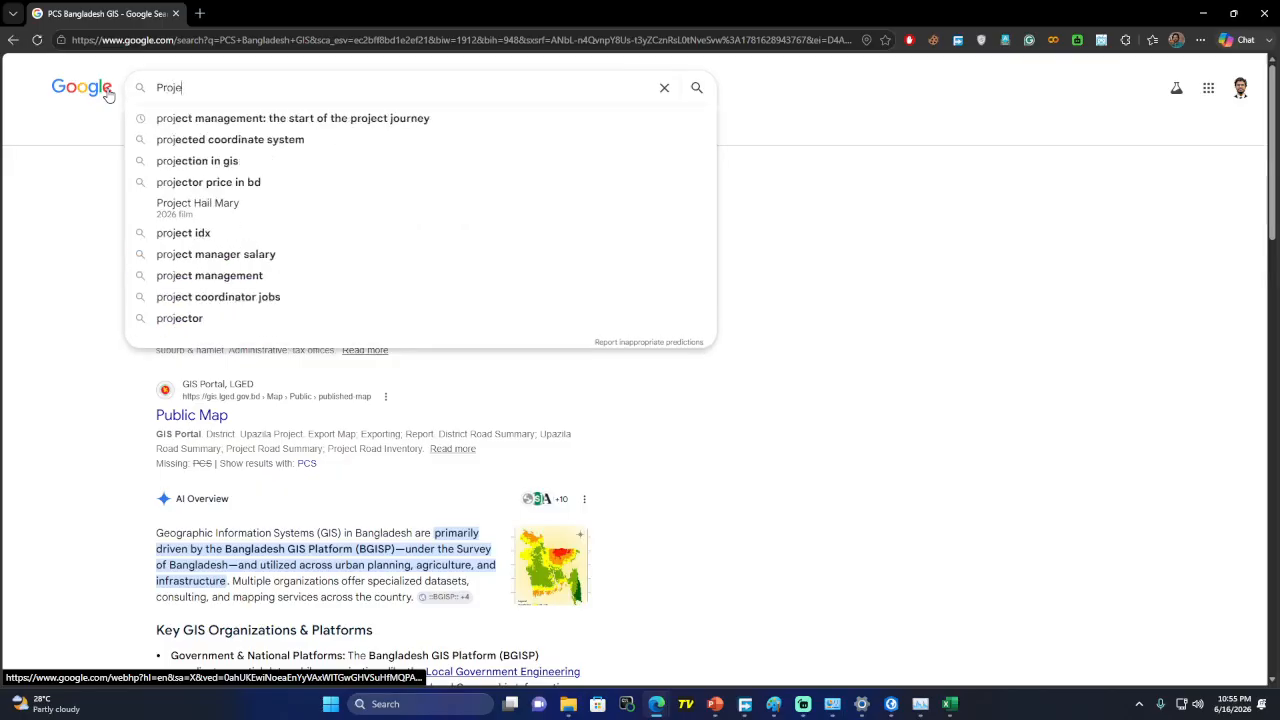
{"action": "type", "text": "cted c"}
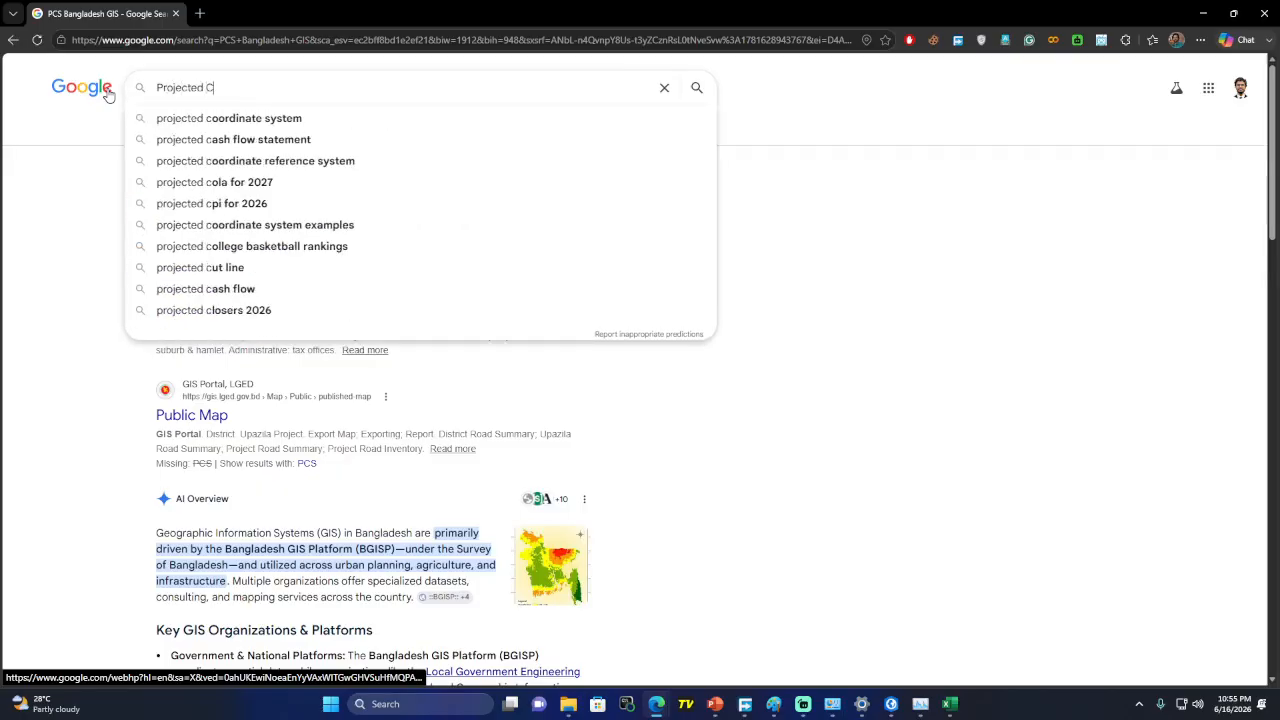
{"action": "key", "text": "Down"}
{"action": "type", "text": "of b"}
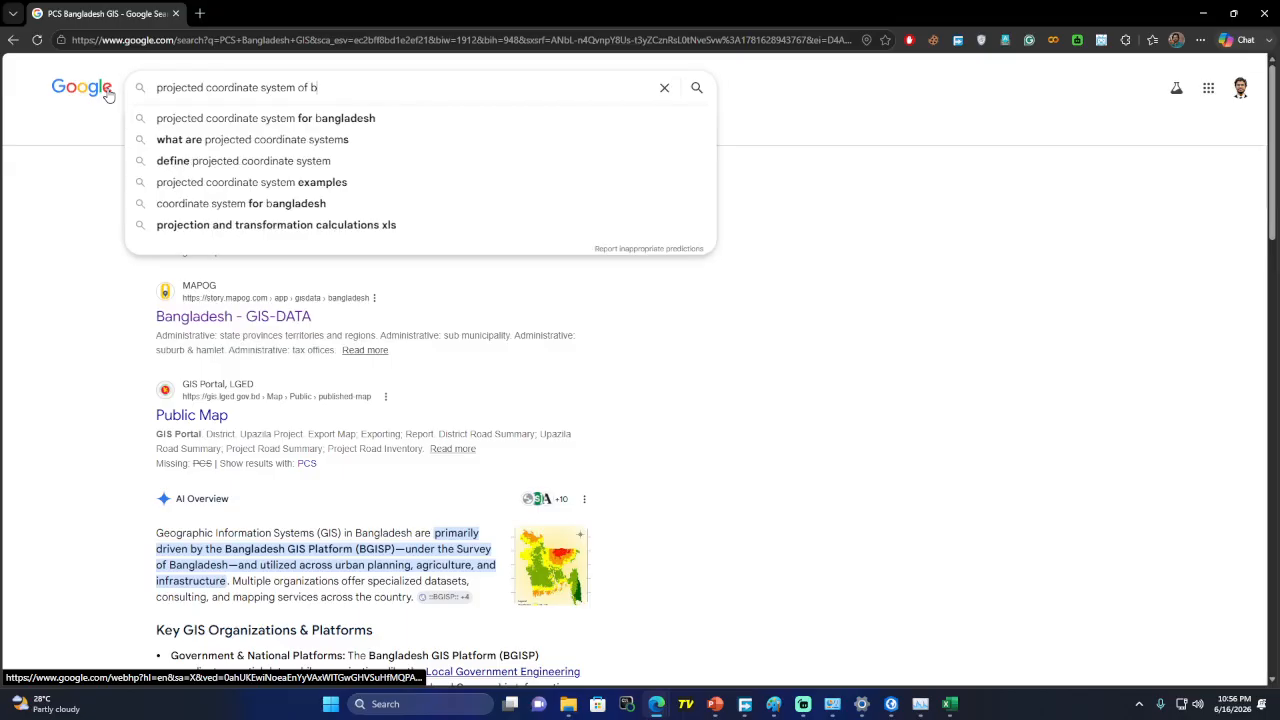
{"action": "key", "text": "Down"}
{"action": "key", "text": "Return"}
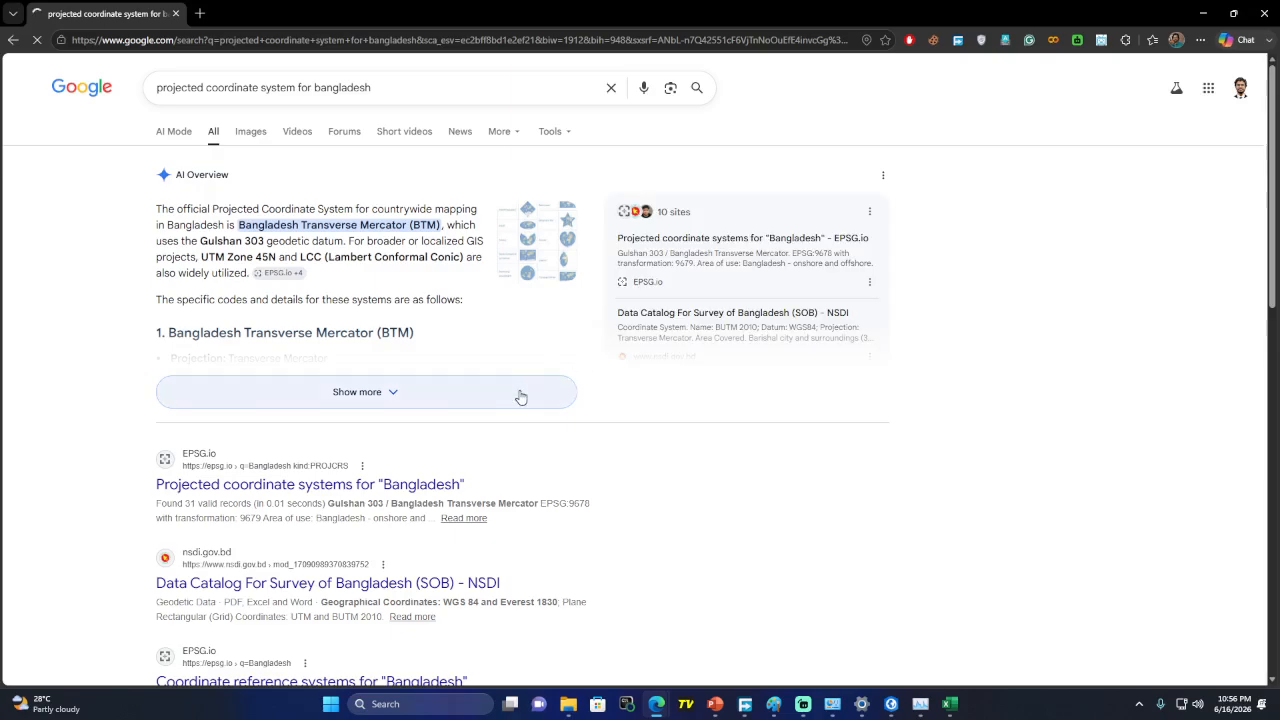
Expand the AI overview and highlight the UTM Zone 45N and 46N headings and WGS 84 datum
{"action": "left_click", "coordinate": [518, 393]}
{"action": "scroll", "coordinate": [493, 352], "scroll_direction": "down", "scroll_amount": 3}
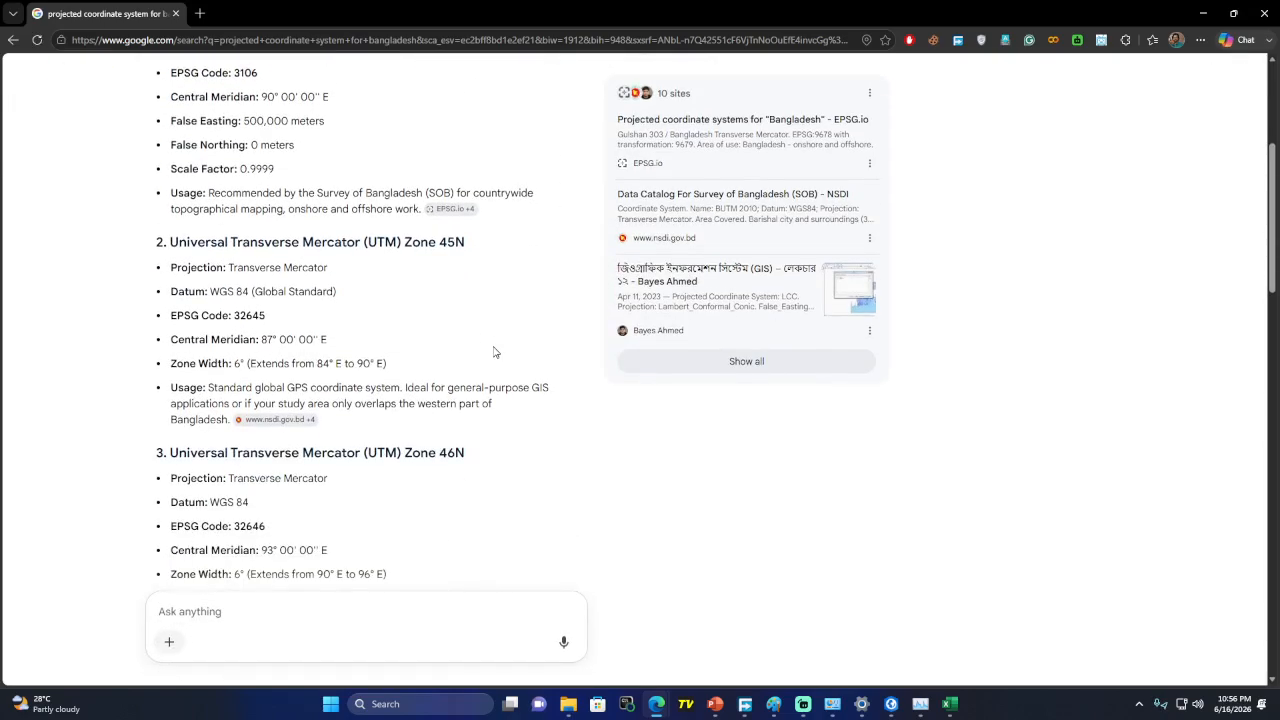
{"action": "scroll", "coordinate": [493, 352], "scroll_direction": "down", "scroll_amount": 1}
{"action": "scroll", "coordinate": [380, 308], "scroll_direction": "down", "scroll_amount": 1}
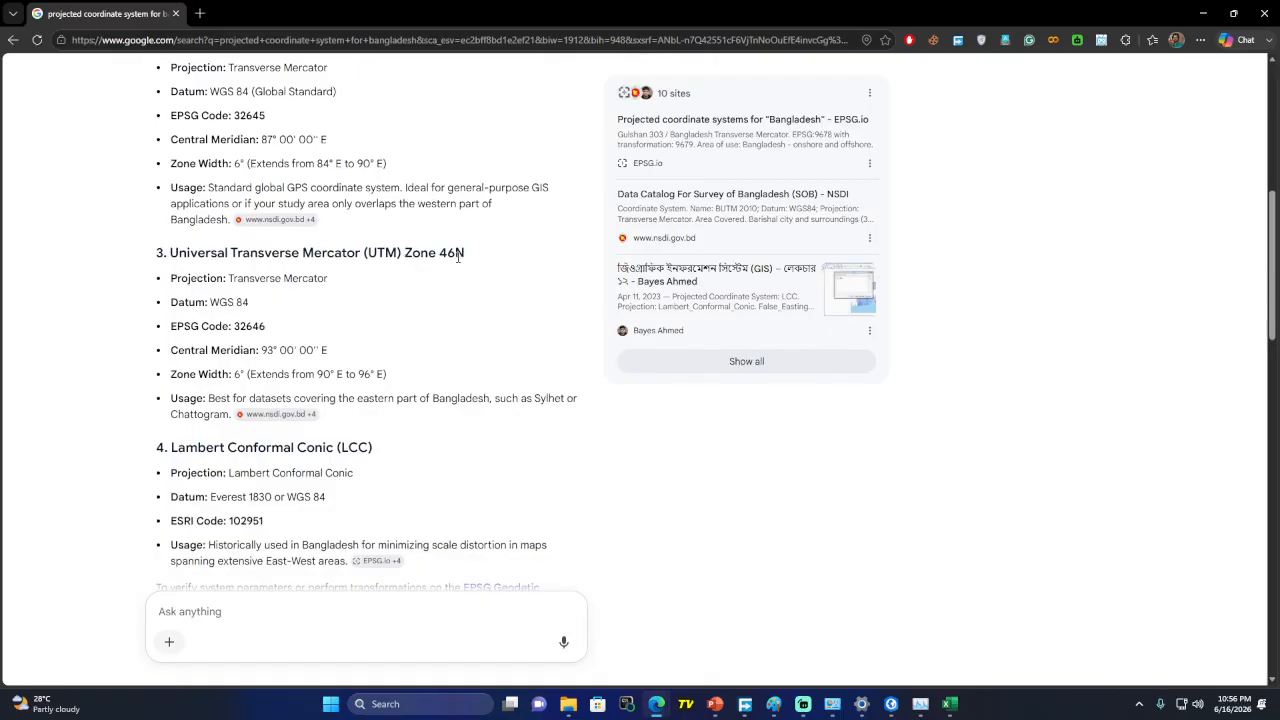
{"action": "scroll", "coordinate": [346, 452], "scroll_direction": "down", "scroll_amount": 2}
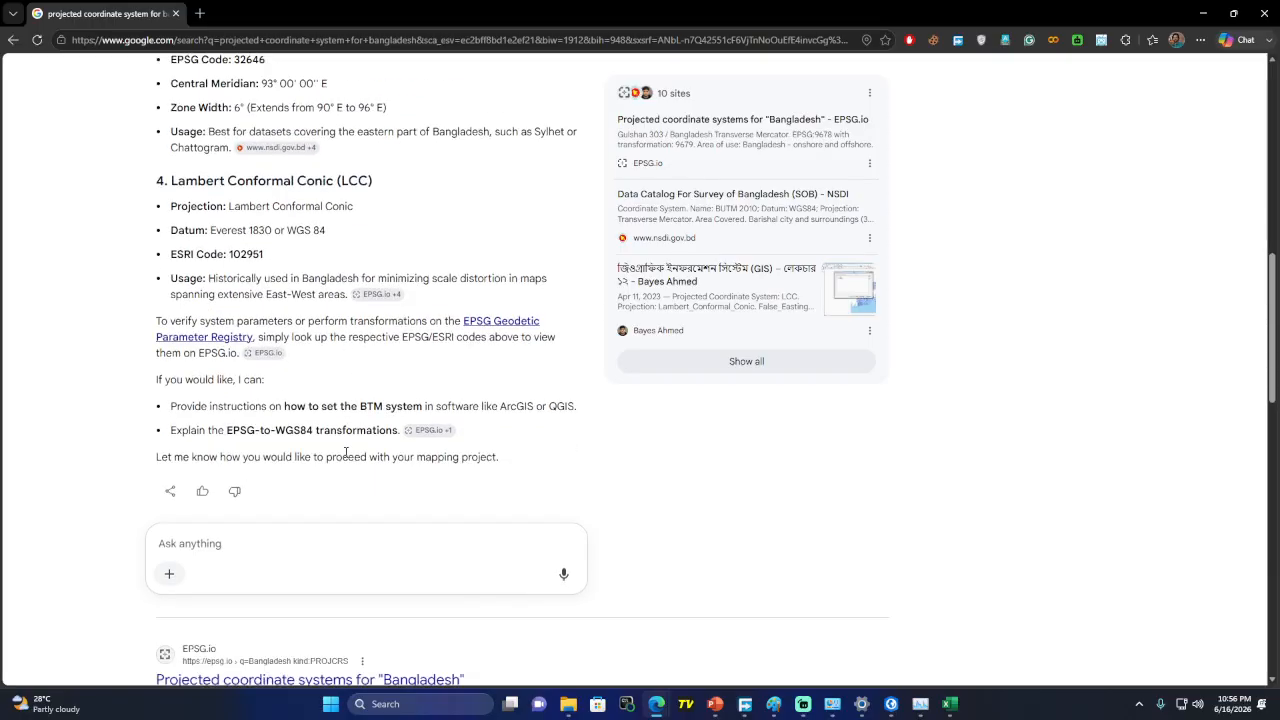
{"action": "scroll", "coordinate": [377, 347], "scroll_direction": "up", "scroll_amount": 3}
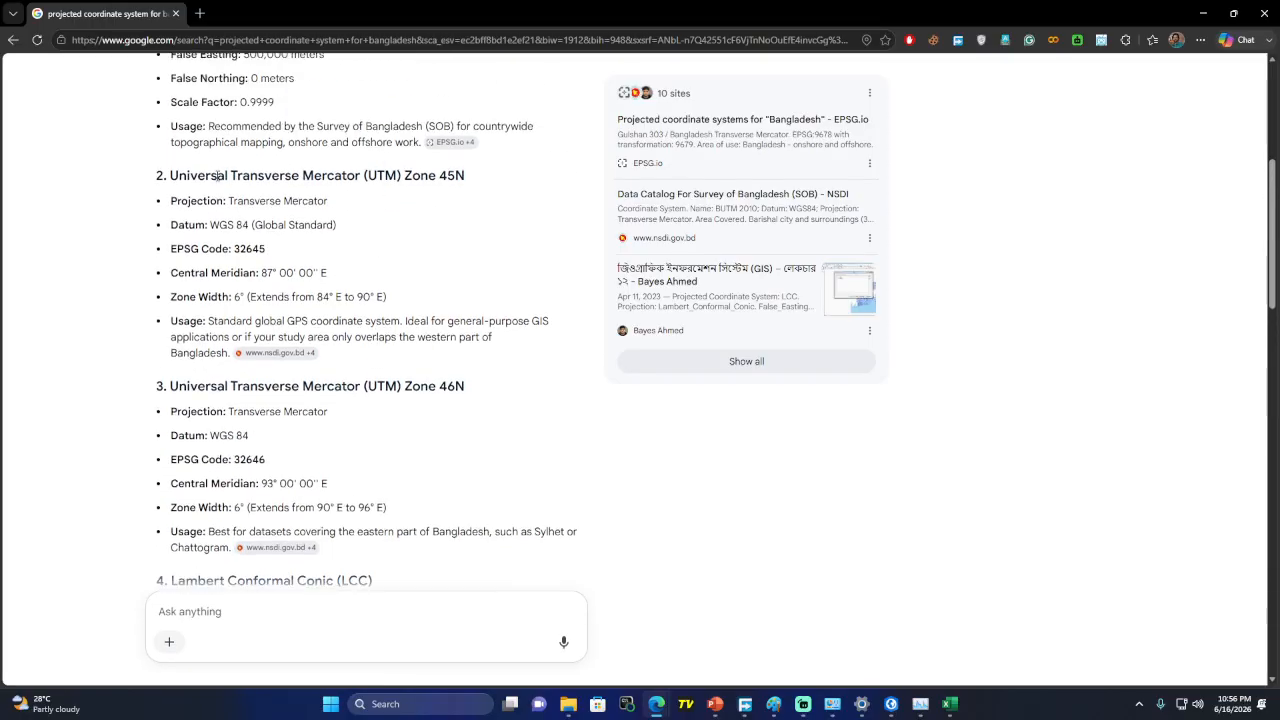
{"action": "left_click_drag", "start_coordinate": [172, 175], "coordinate": [472, 180]}
{"action": "left_click_drag", "start_coordinate": [172, 385], "coordinate": [482, 392]}
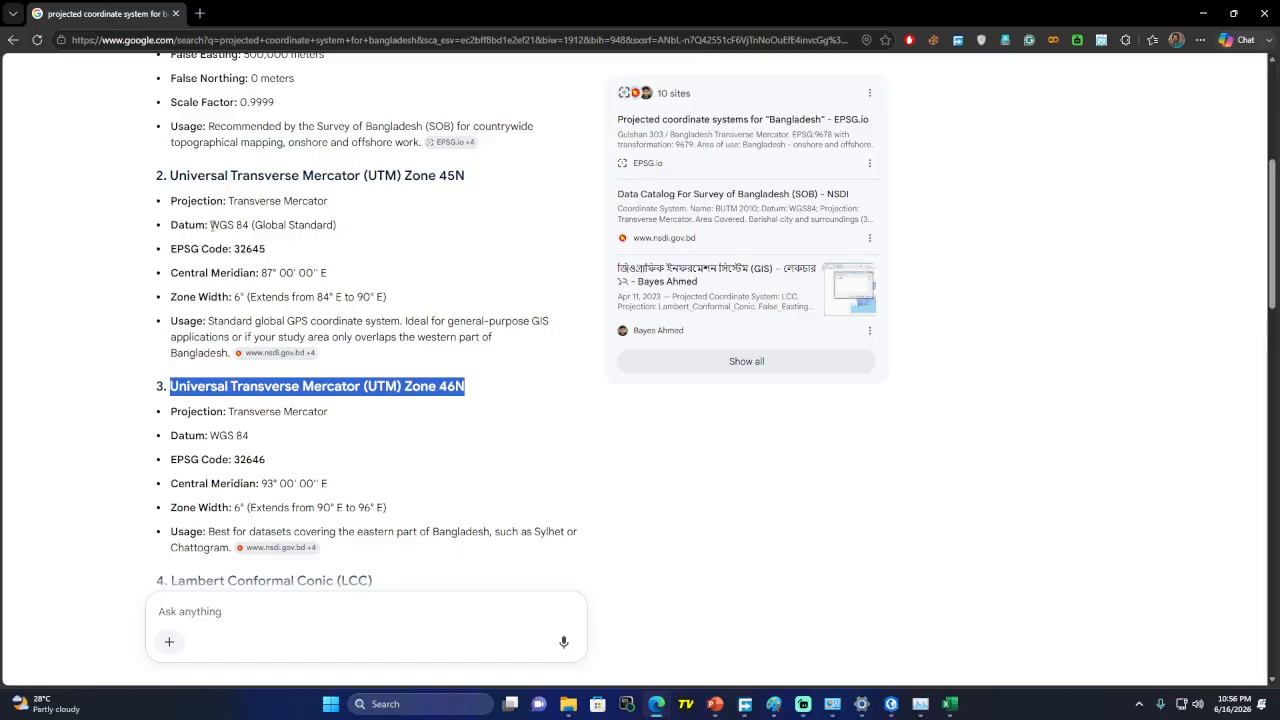
{"action": "left_click_drag", "start_coordinate": [208, 225], "coordinate": [340, 243]}
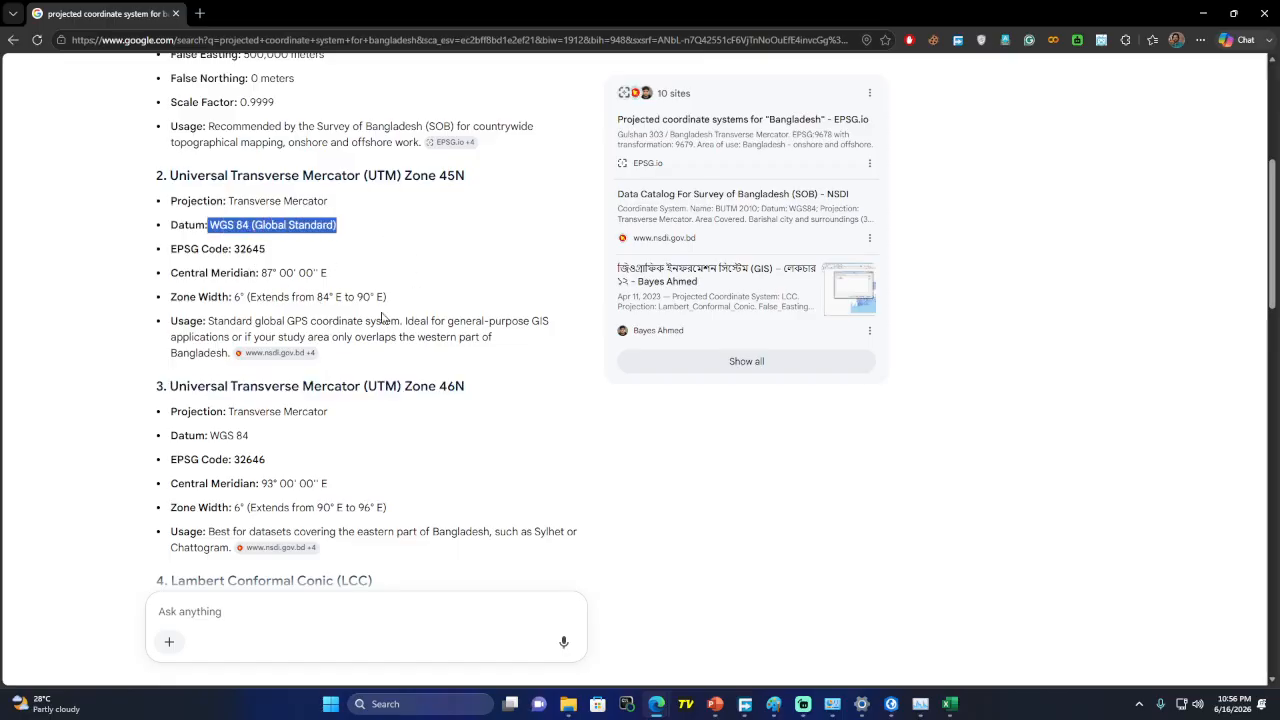
Mark Zone 45N's Central Meridian and open the Bengali GIS lecture source in a new tab
{"action": "left_click", "coordinate": [241, 296]}
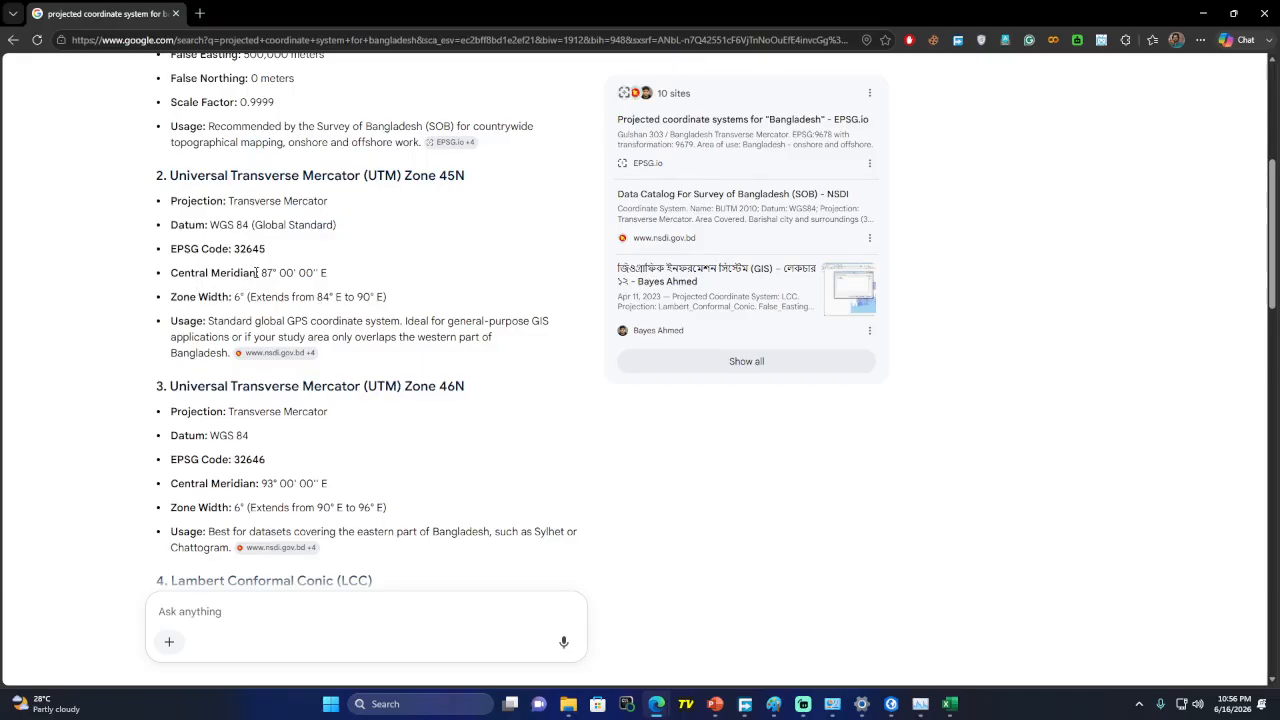
{"action": "left_click_drag", "start_coordinate": [258, 272], "coordinate": [182, 273]}
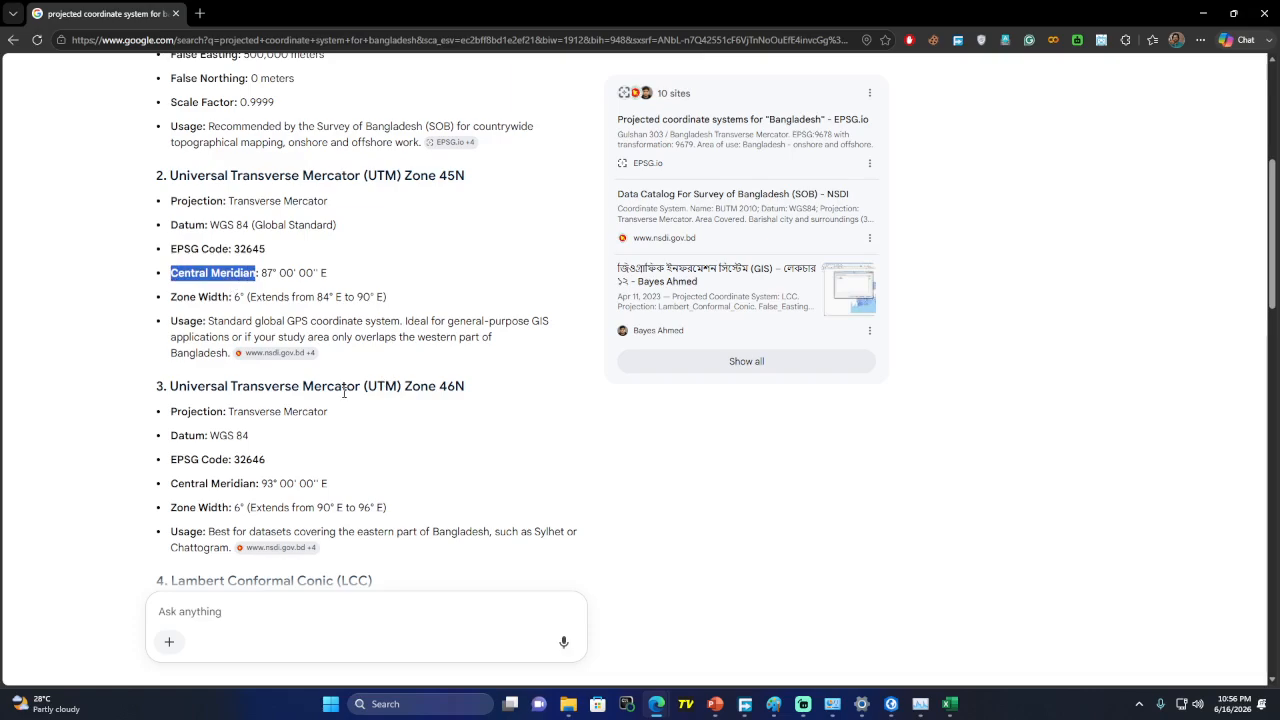
{"action": "left_click", "coordinate": [677, 284]}
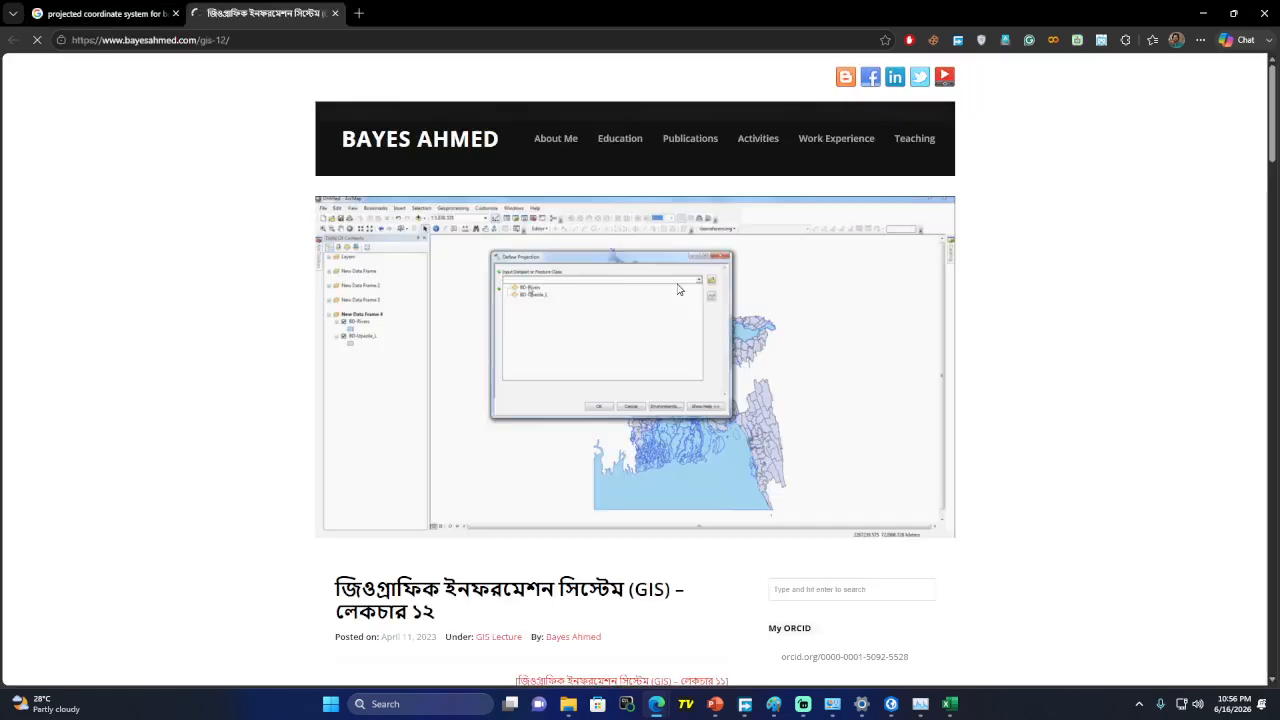
Skim the lecture 12 page, then go to the site's About Me home page
{"action": "scroll", "coordinate": [642, 408], "scroll_direction": "down", "scroll_amount": 2}
{"action": "scroll", "coordinate": [642, 408], "scroll_direction": "down", "scroll_amount": 15}
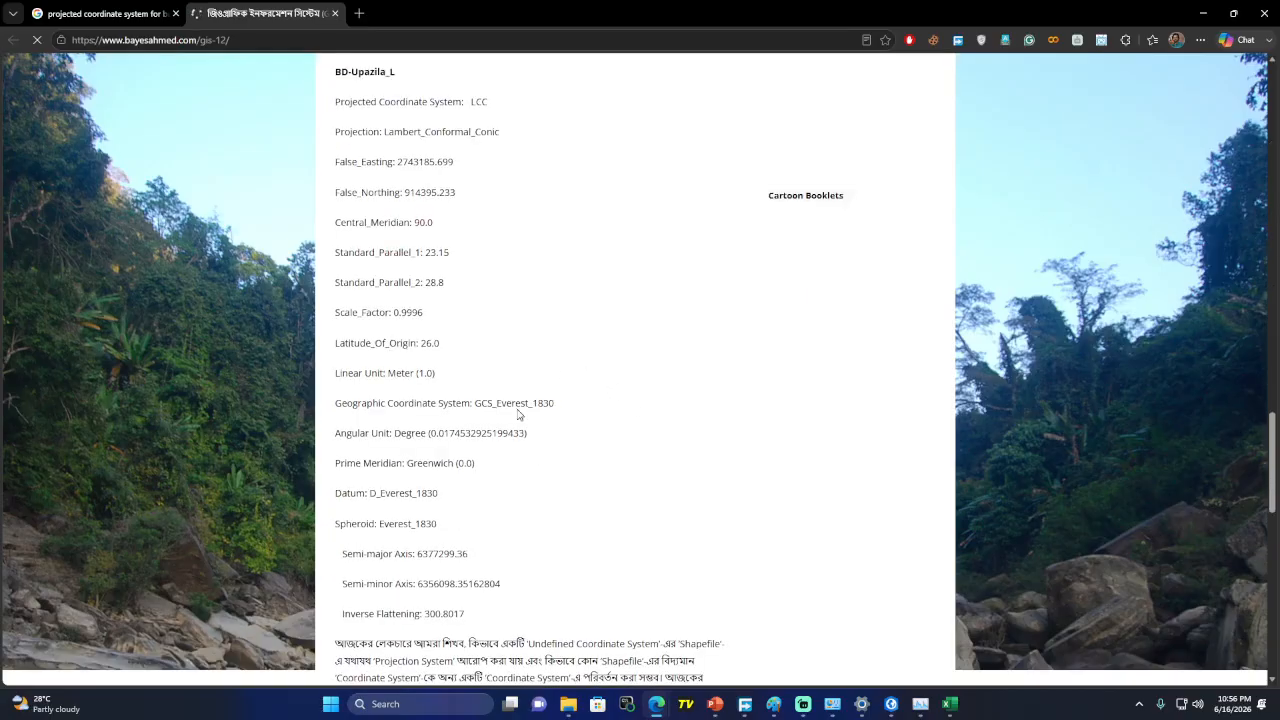
{"action": "scroll", "coordinate": [518, 413], "scroll_direction": "down", "scroll_amount": 5}
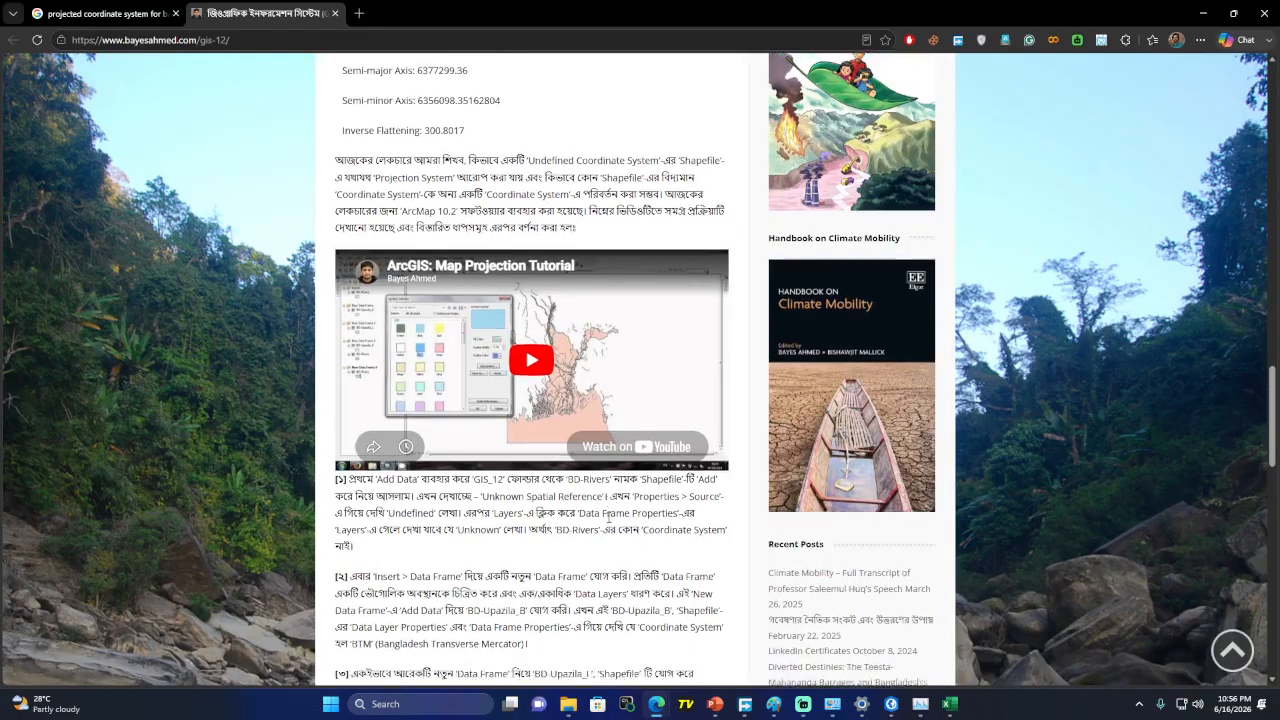
{"action": "scroll", "coordinate": [608, 517], "scroll_direction": "down", "scroll_amount": 12}
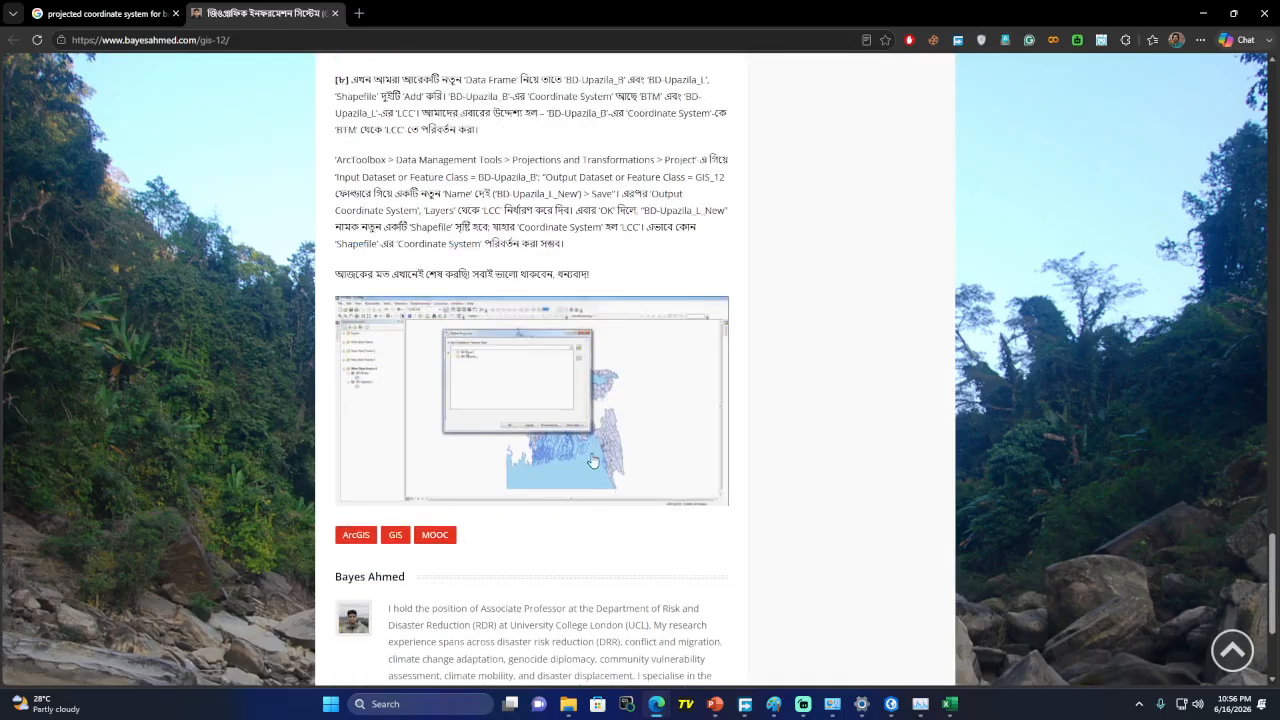
{"action": "scroll", "coordinate": [592, 461], "scroll_direction": "up", "scroll_amount": 20}
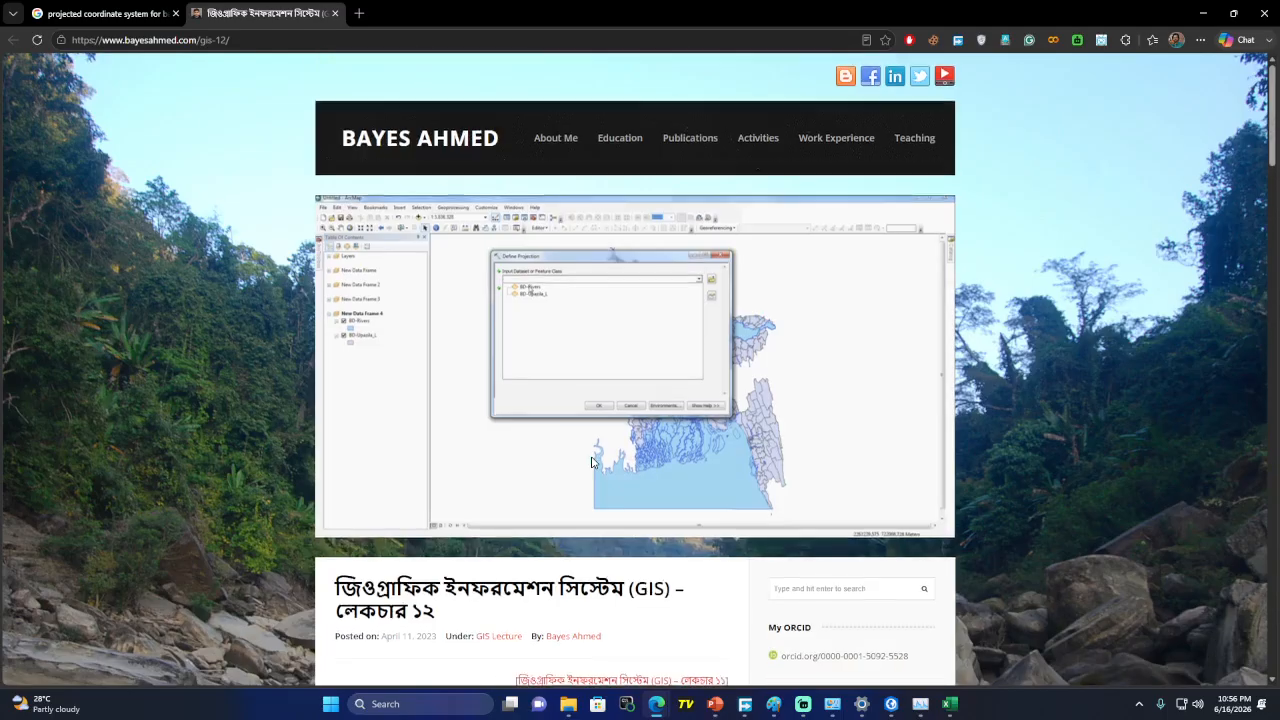
{"action": "left_click", "coordinate": [396, 142]}
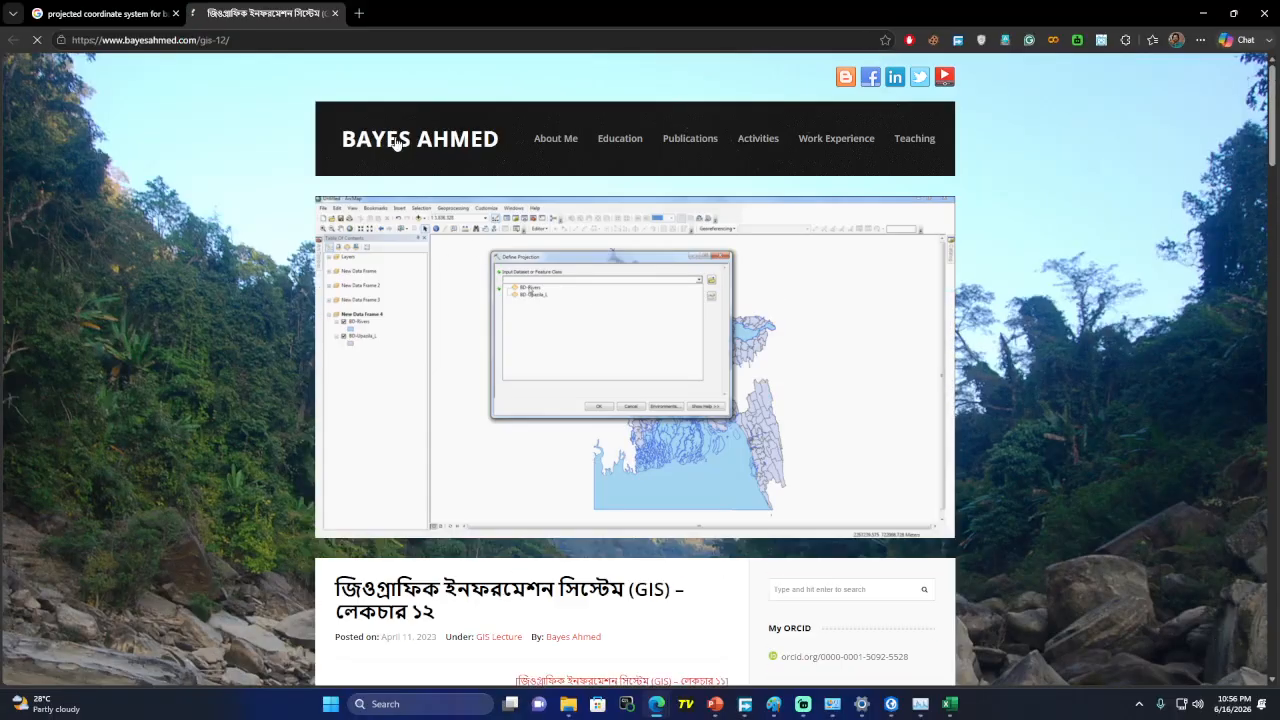
{"action": "scroll", "coordinate": [648, 409], "scroll_direction": "down", "scroll_amount": 10}
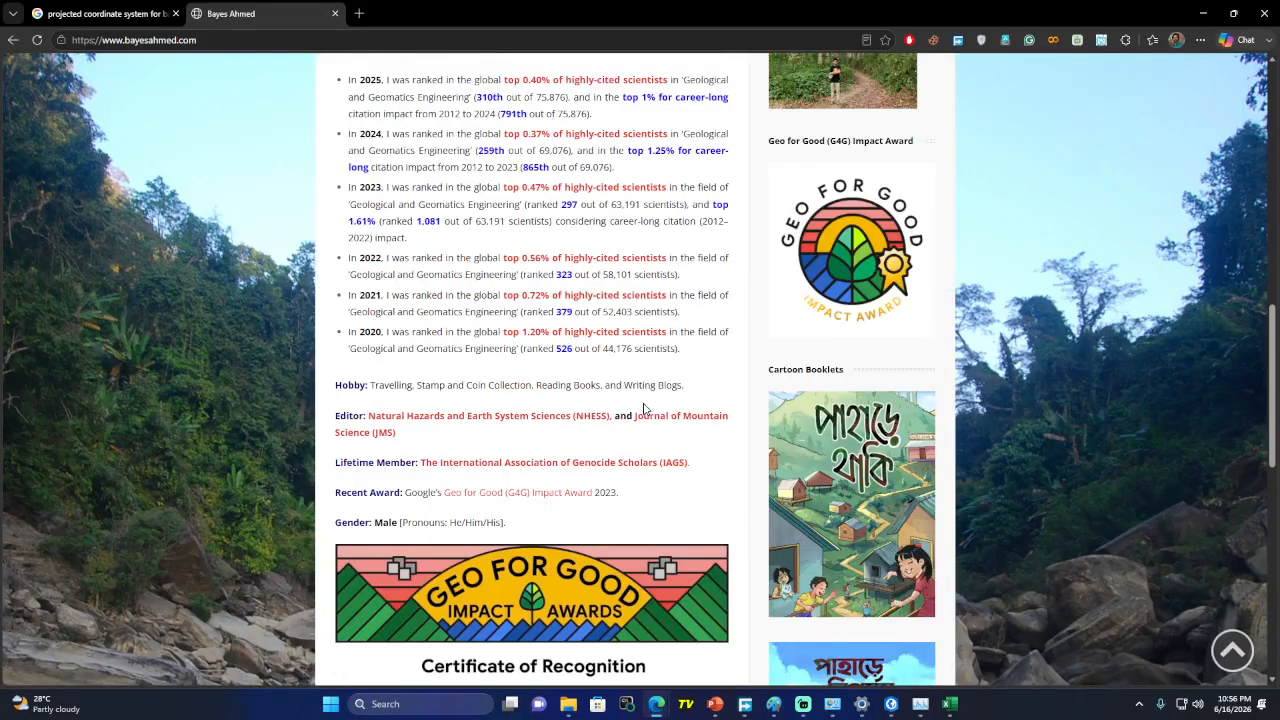
{"action": "scroll", "coordinate": [644, 409], "scroll_direction": "down", "scroll_amount": 3}
{"action": "scroll", "coordinate": [640, 400], "scroll_direction": "up", "scroll_amount": 13}
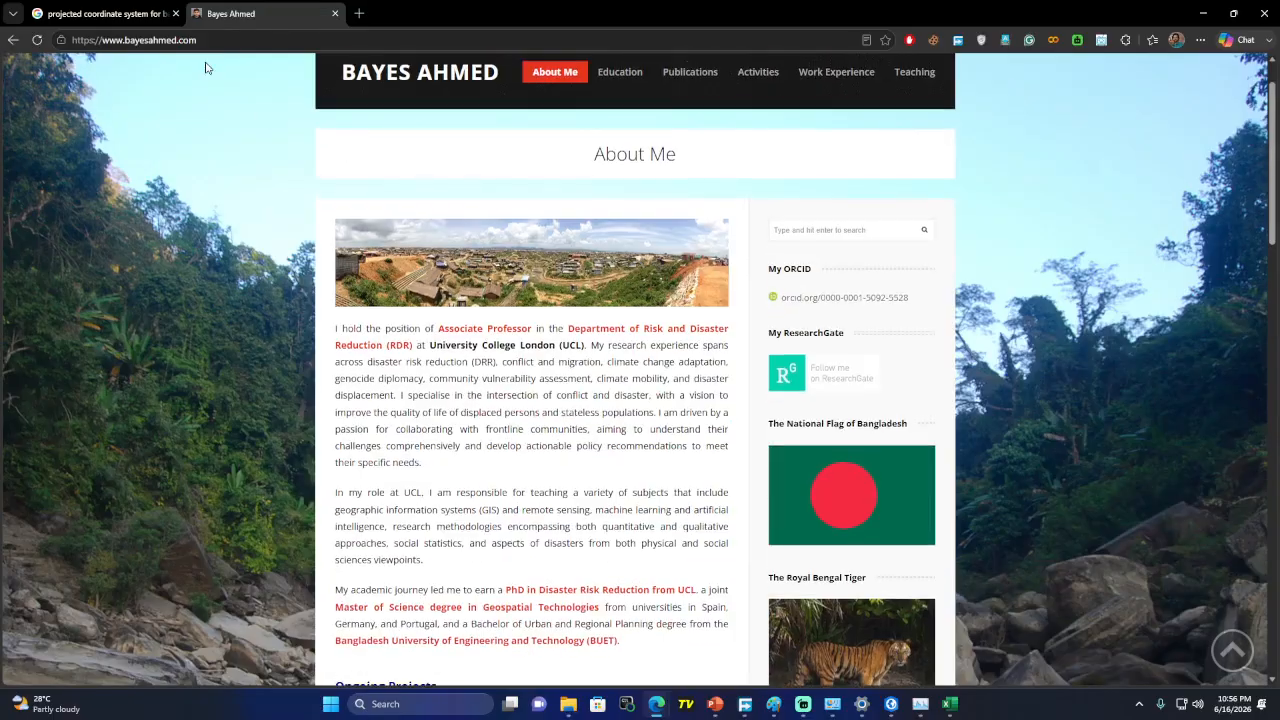
Open a new browser tab, then return to the About Me tab
{"action": "left_click", "coordinate": [204, 40]}
{"action": "left_click", "coordinate": [359, 13]}
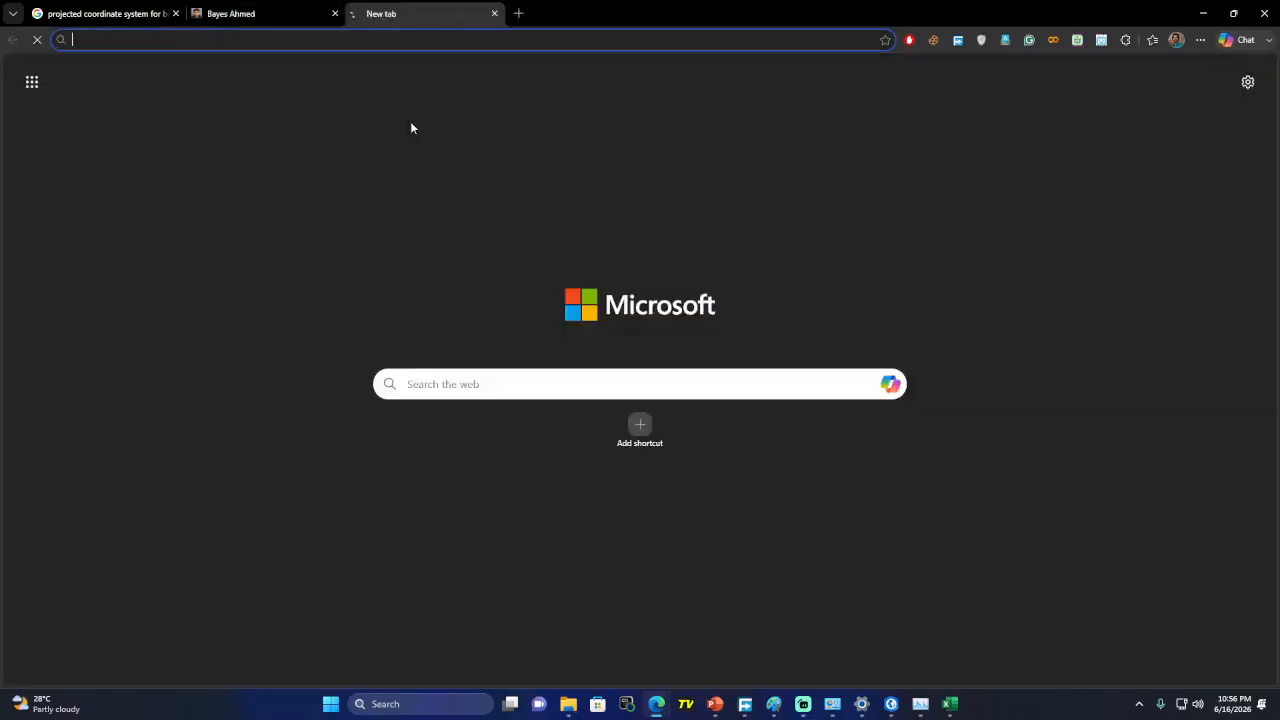
{"action": "left_click", "coordinate": [245, 13]}
Back on the Google results, search for 'Bayes Ahmed GCS PCS'
{"action": "left_click", "coordinate": [100, 13]}
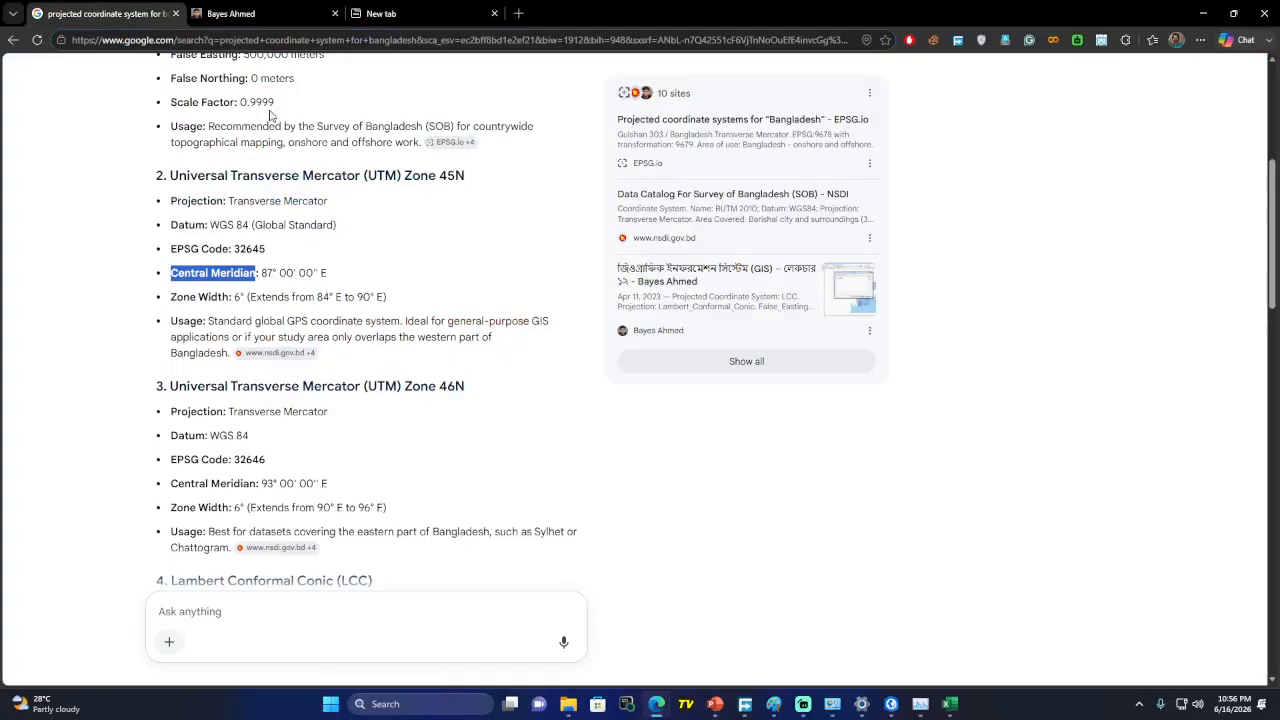
{"action": "scroll", "coordinate": [269, 116], "scroll_direction": "up", "scroll_amount": 4}
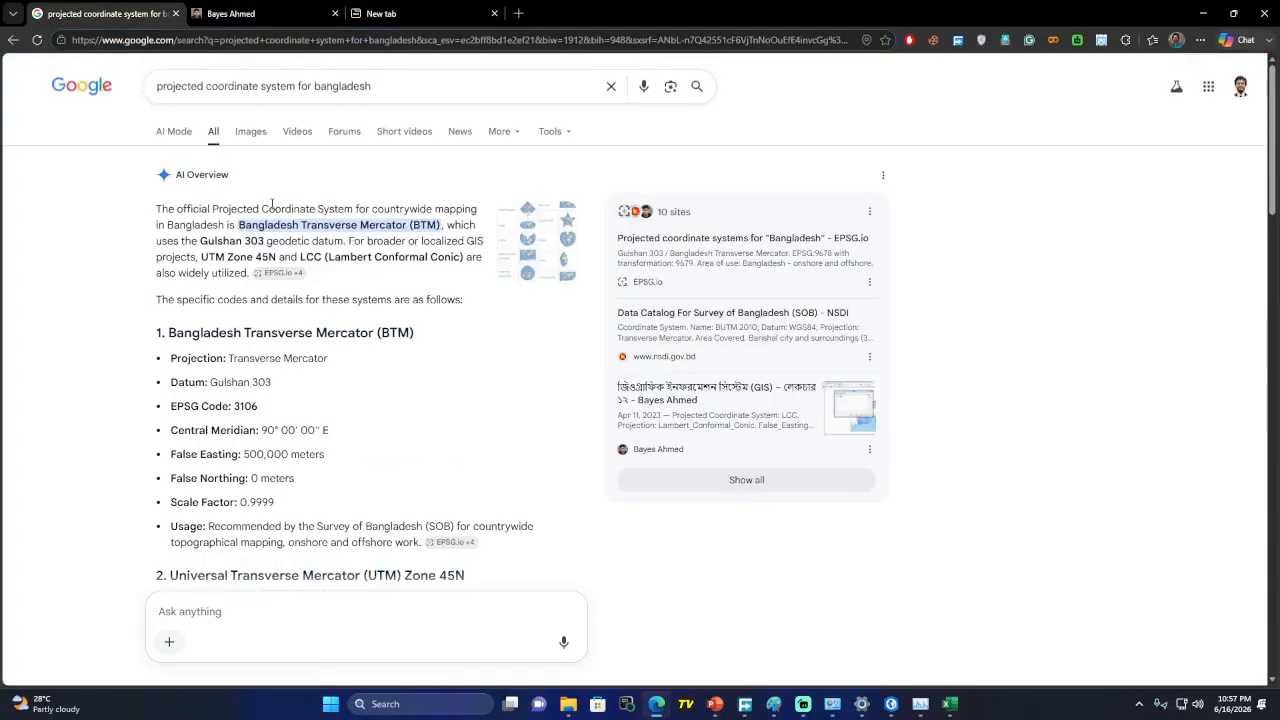
{"action": "double_click", "coordinate": [350, 88]}
{"action": "left_click", "coordinate": [260, 14]}
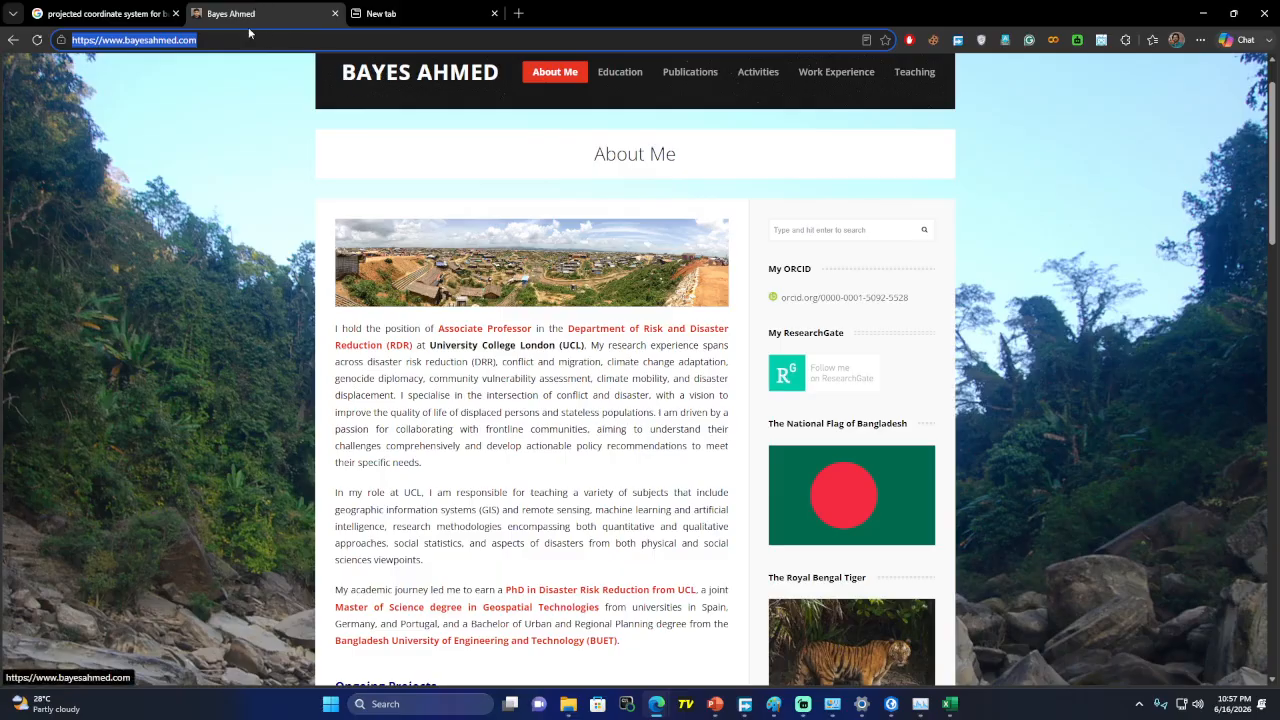
{"action": "left_click", "coordinate": [100, 13]}
{"action": "left_click_drag", "start_coordinate": [371, 88], "coordinate": [97, 90]}
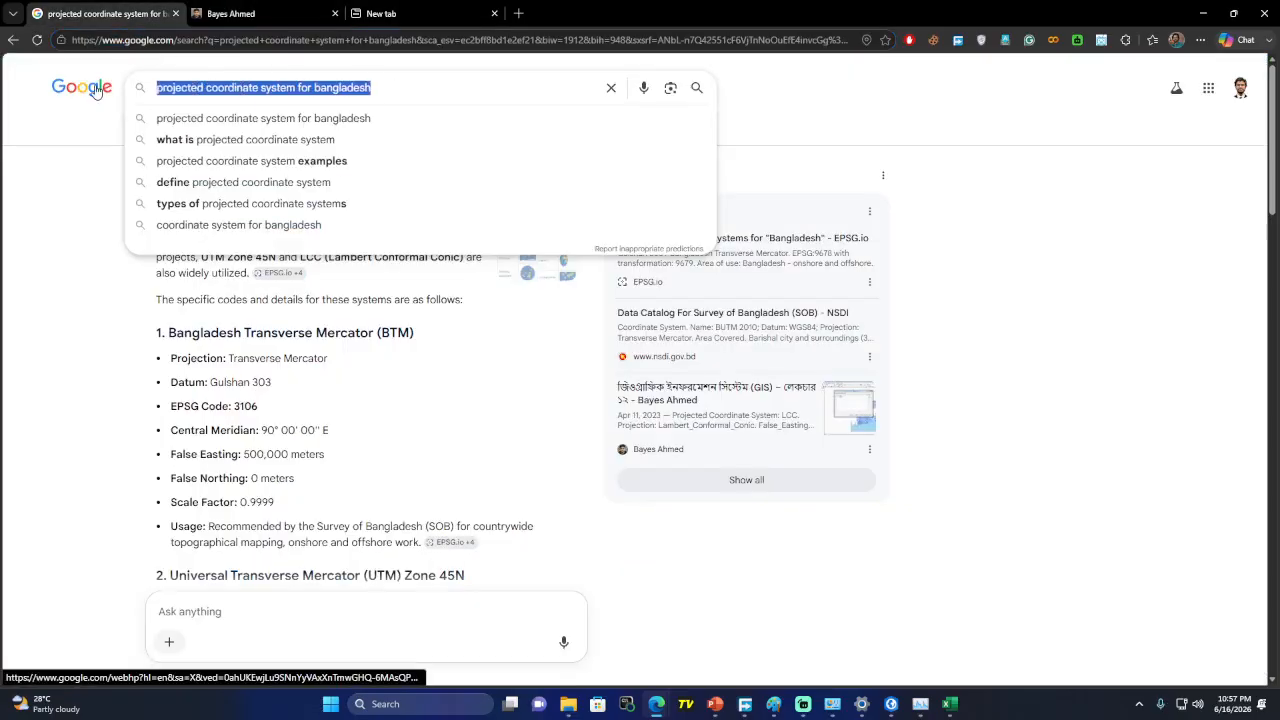
{"action": "type", "text": "Bayes Ahmed"}
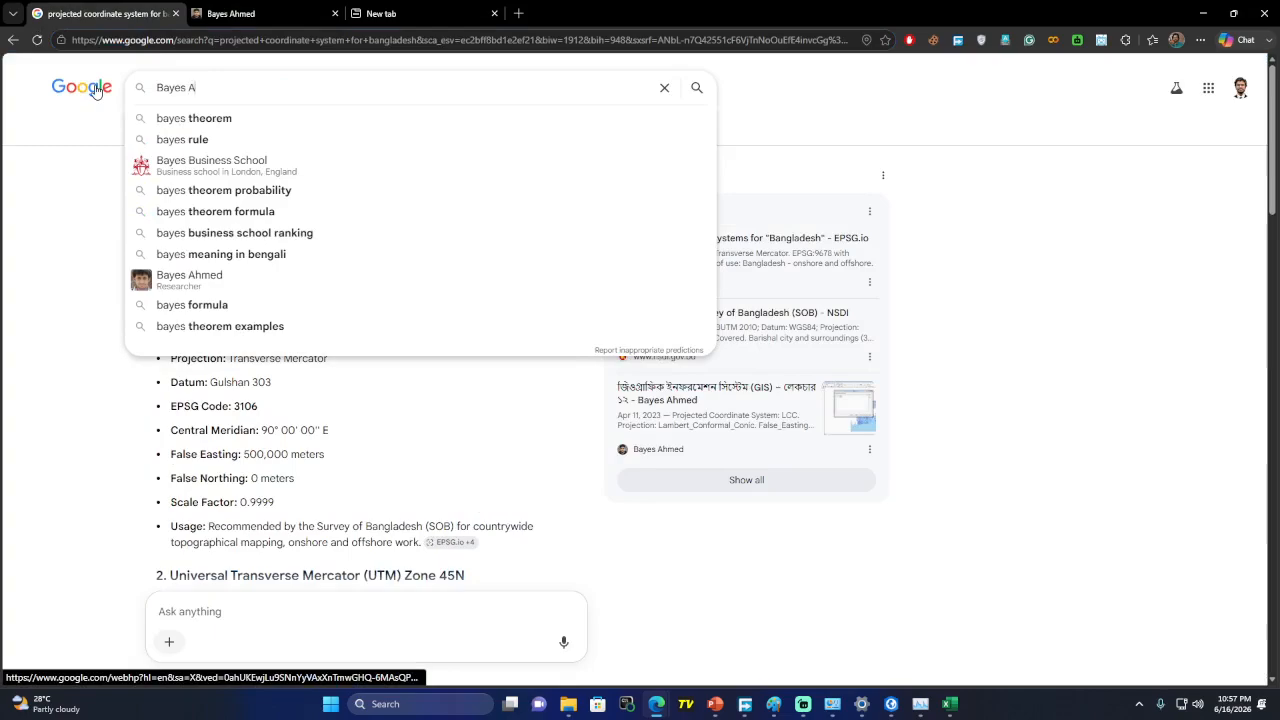
{"action": "key", "text": "Down"}
{"action": "key", "text": "BackSpace"}
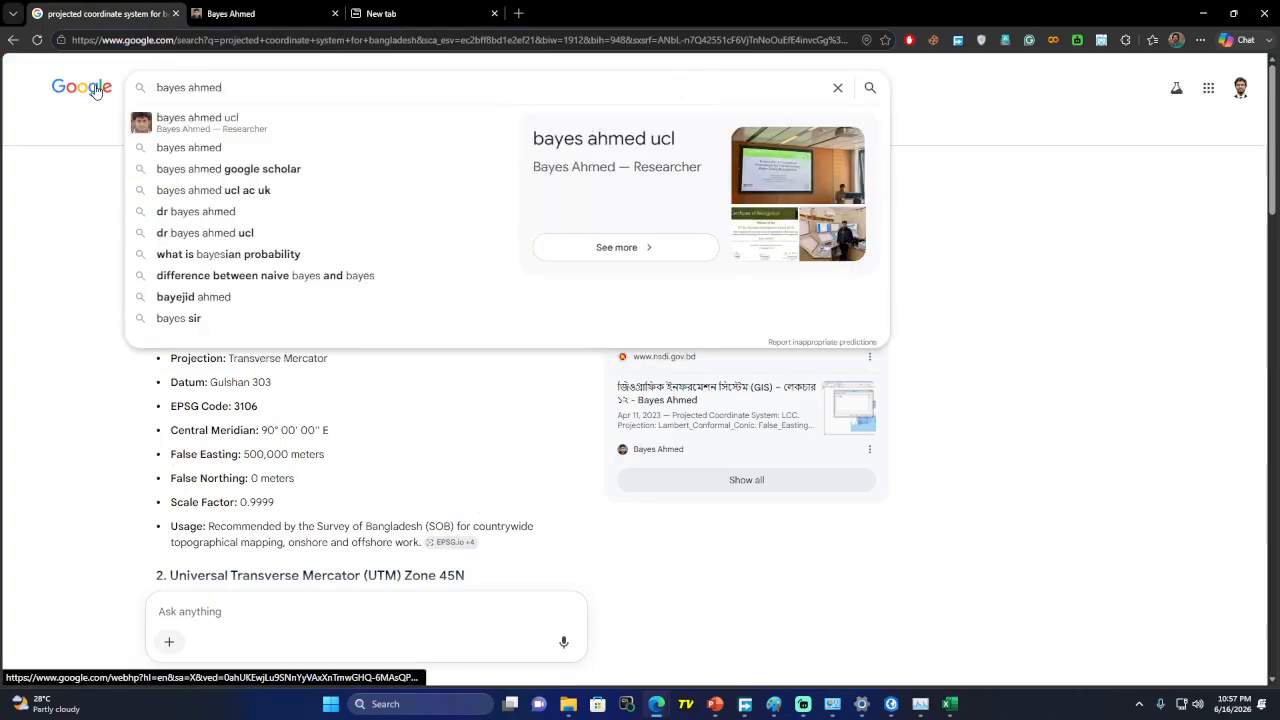
{"action": "type", "text": "p"}
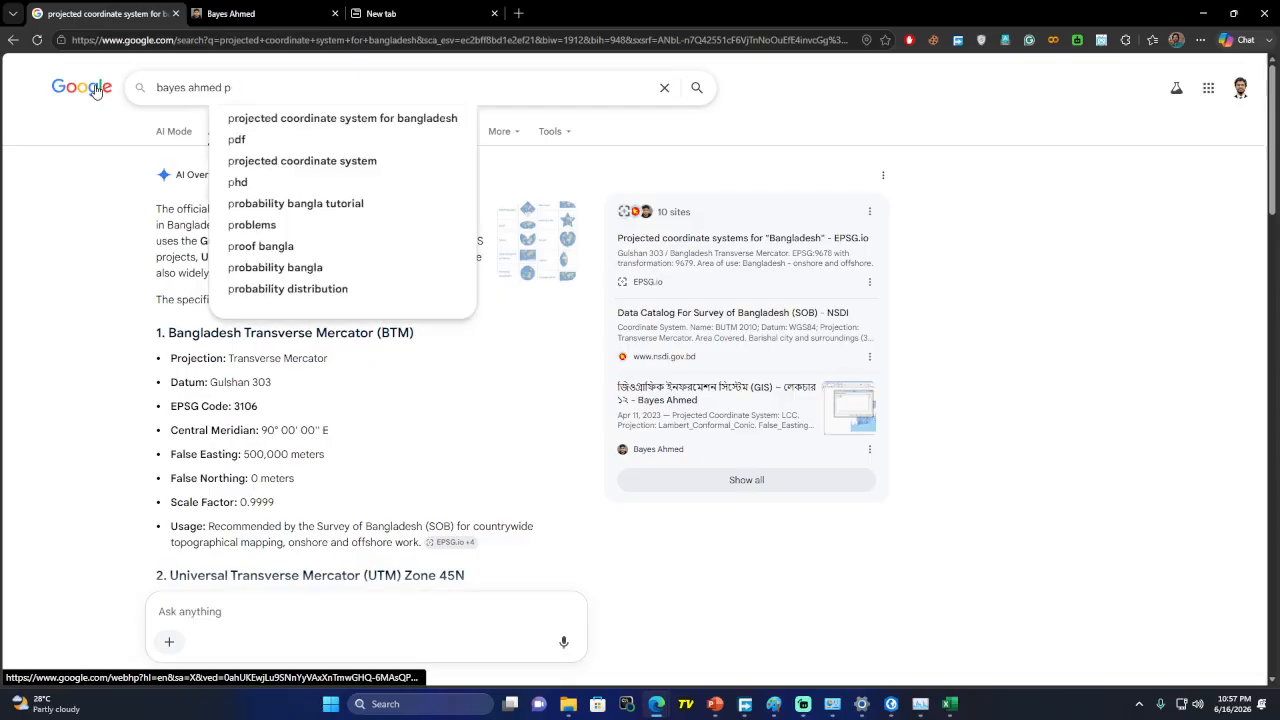
{"action": "key", "text": "BackSpace"}
{"action": "type", "text": "GCS PCS"}
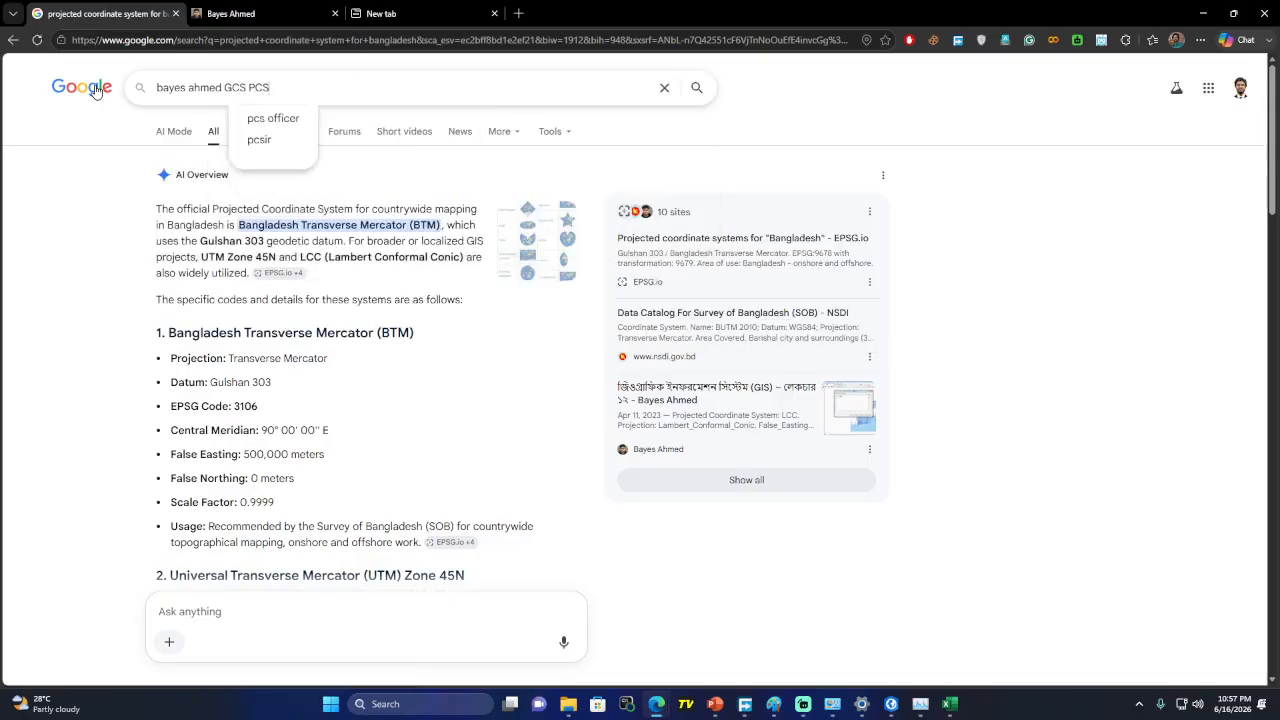
{"action": "key", "text": "Return"}
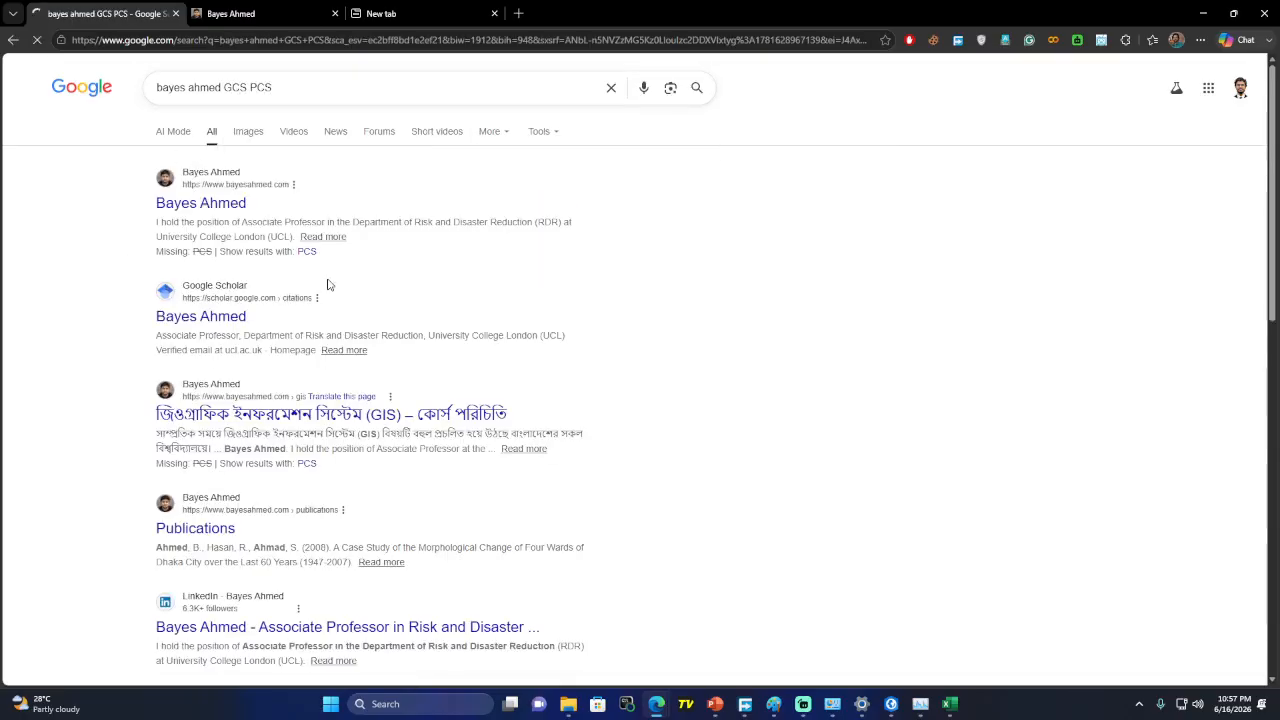
Look over the Bengali GIS course introduction result, then return to the results
{"action": "left_click", "coordinate": [336, 414]}
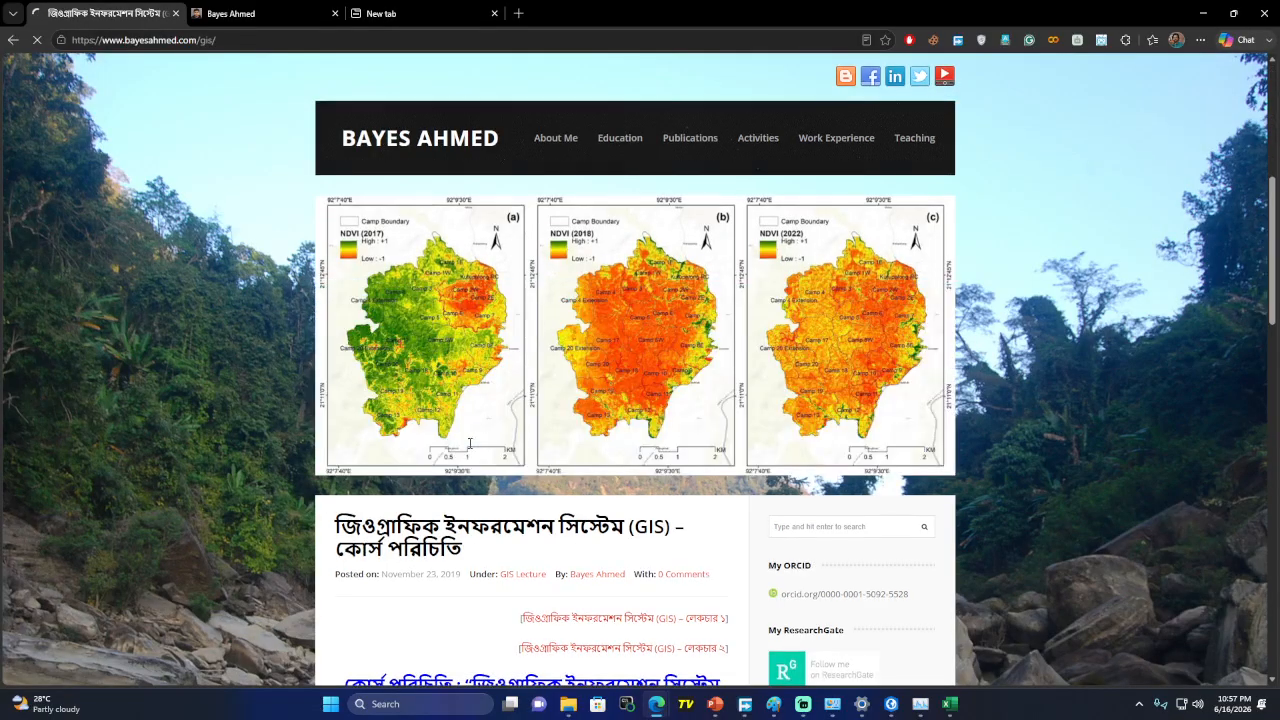
{"action": "scroll", "coordinate": [469, 443], "scroll_direction": "down", "scroll_amount": 8}
{"action": "scroll", "coordinate": [469, 447], "scroll_direction": "up", "scroll_amount": 10}
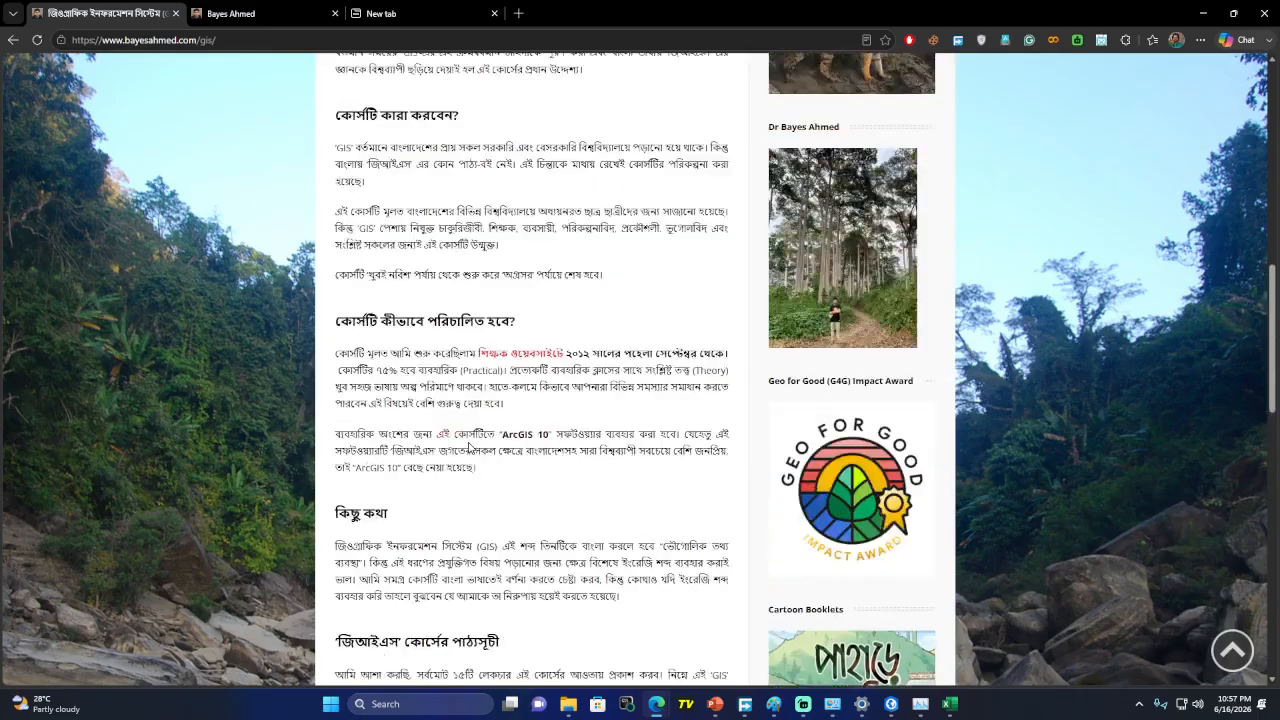
{"action": "left_click", "coordinate": [12, 40]}
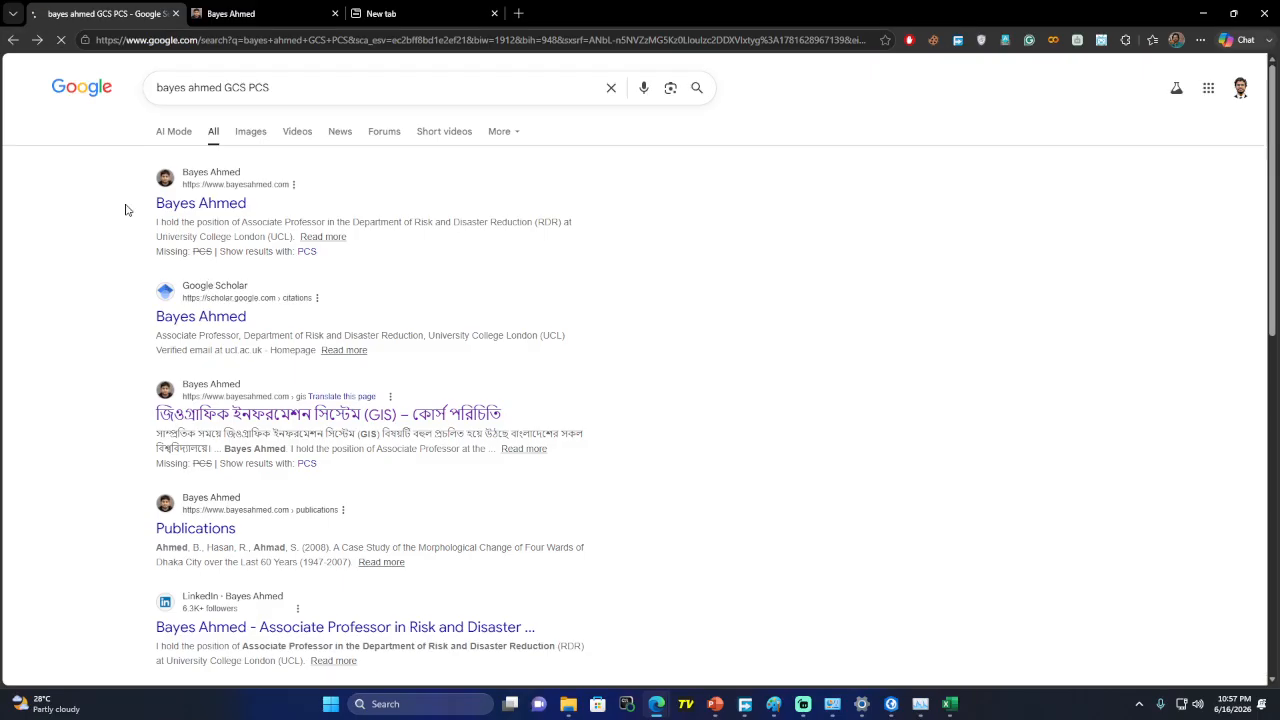
{"action": "scroll", "coordinate": [380, 400], "scroll_direction": "down", "scroll_amount": 2}
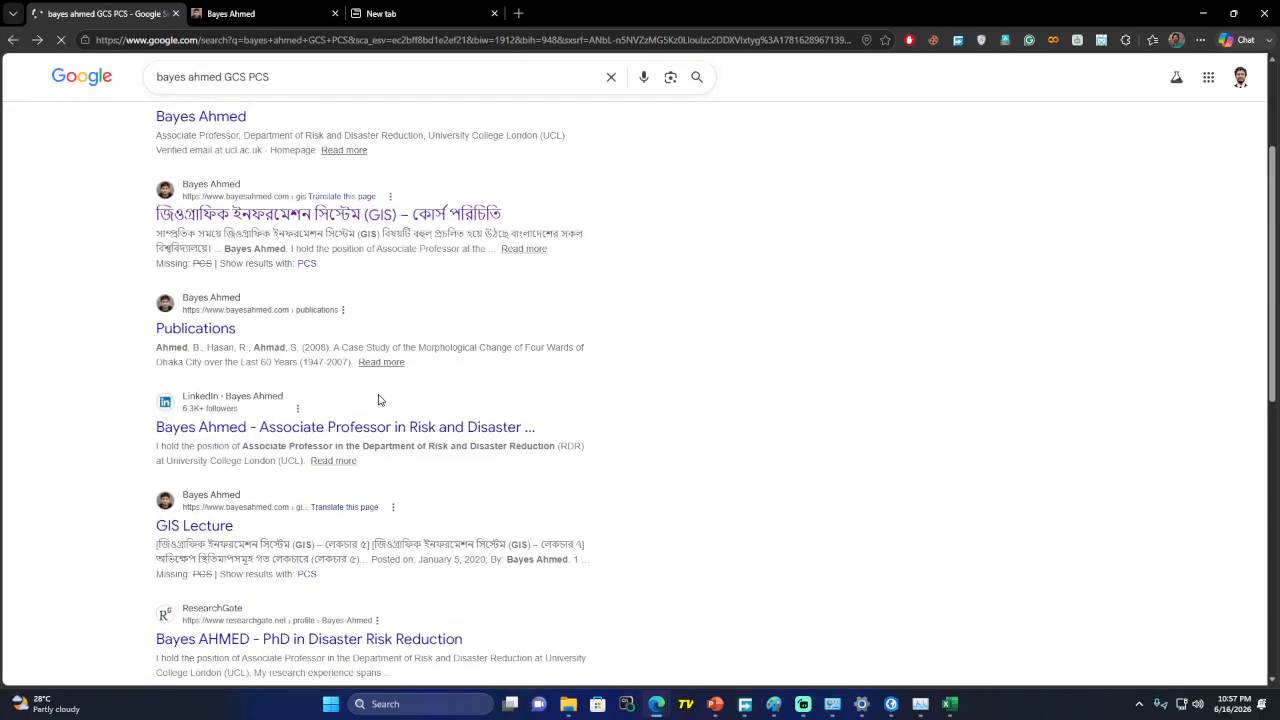
{"action": "scroll", "coordinate": [377, 400], "scroll_direction": "down", "scroll_amount": 3}
{"action": "scroll", "coordinate": [360, 340], "scroll_direction": "up", "scroll_amount": 5}
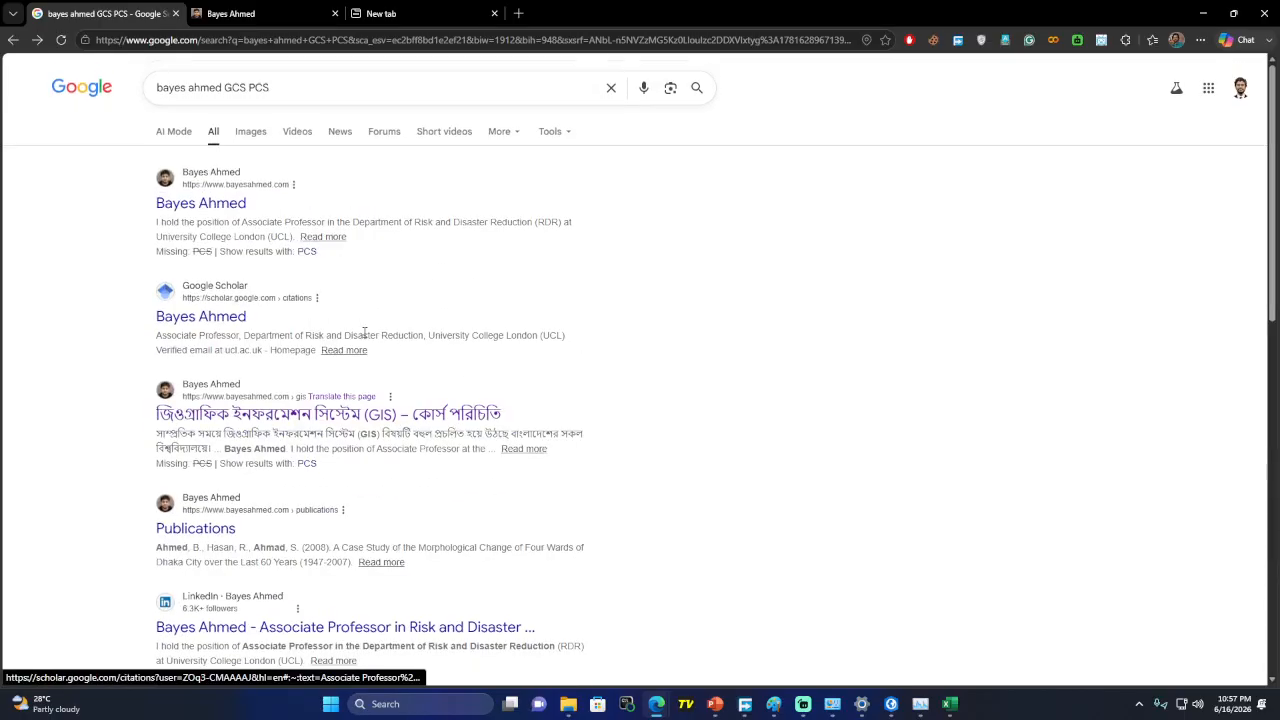
Show image results and start changing the query to 'bayes ahmed coordinate syst'
{"action": "left_click", "coordinate": [247, 134]}
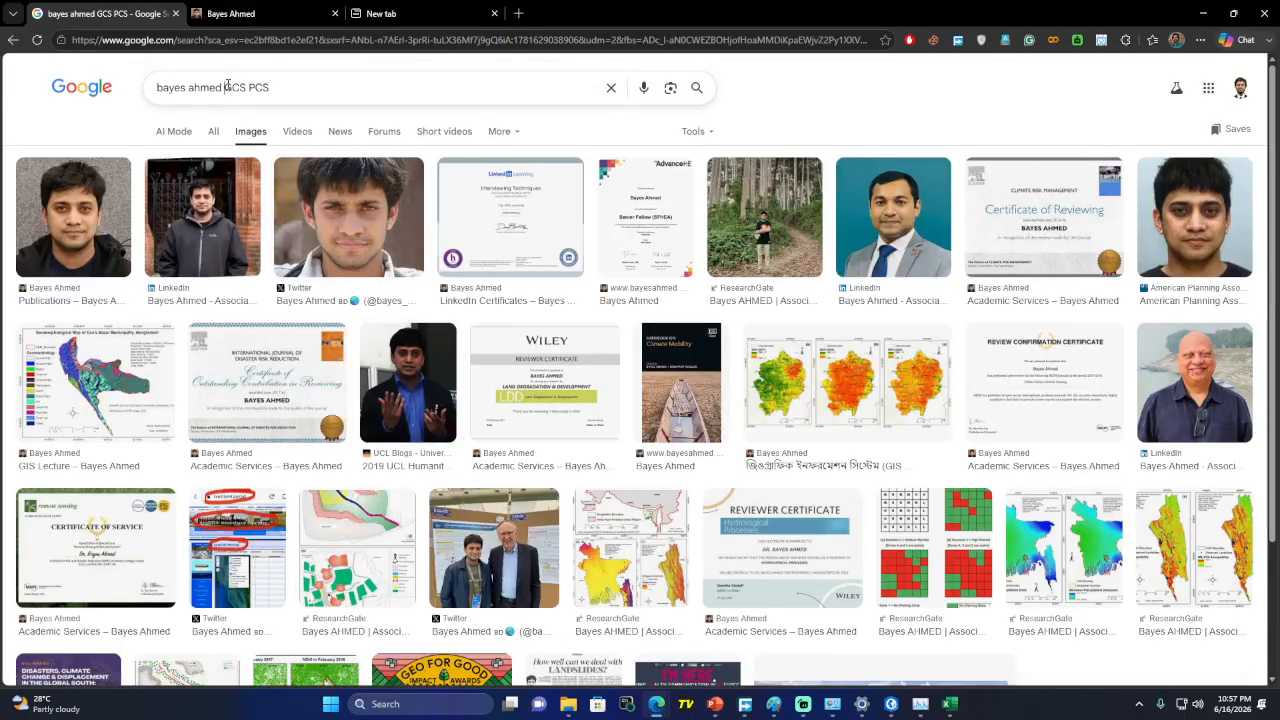
{"action": "left_click_drag", "start_coordinate": [226, 87], "coordinate": [349, 87]}
{"action": "key", "text": "BackSpace"}
{"action": "type", "text": "c"}
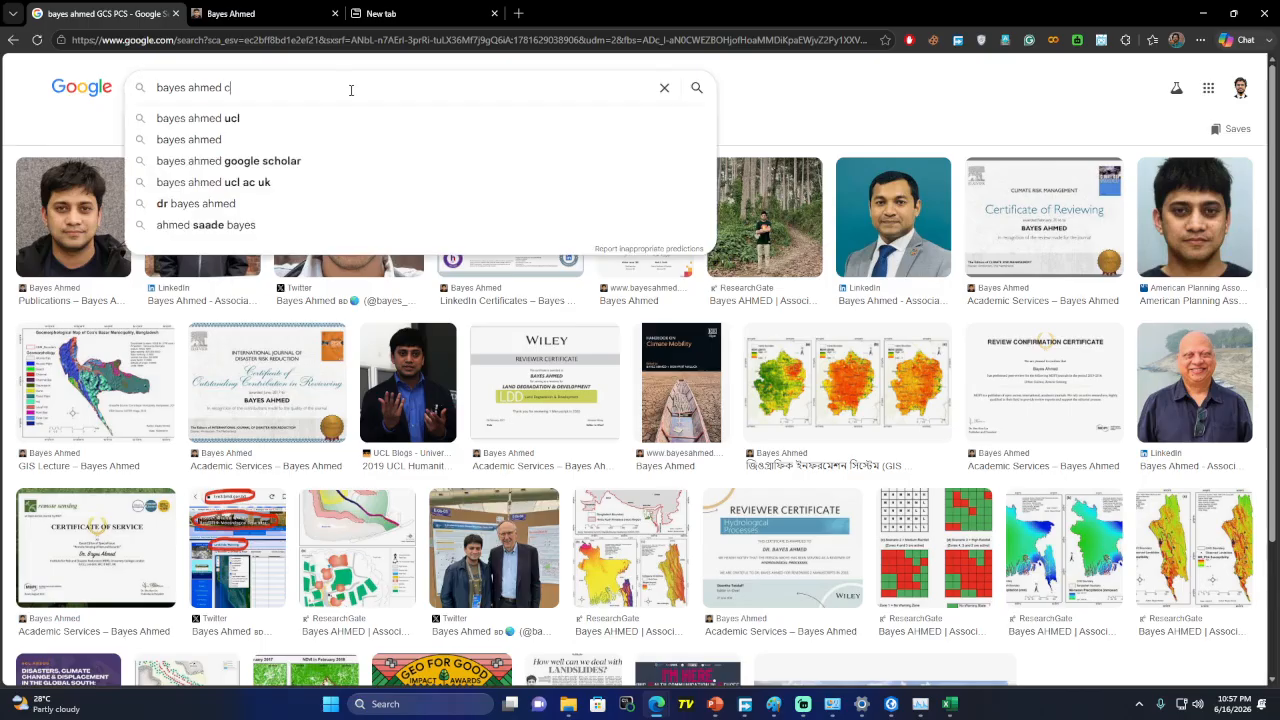
{"action": "type", "text": "oor"}
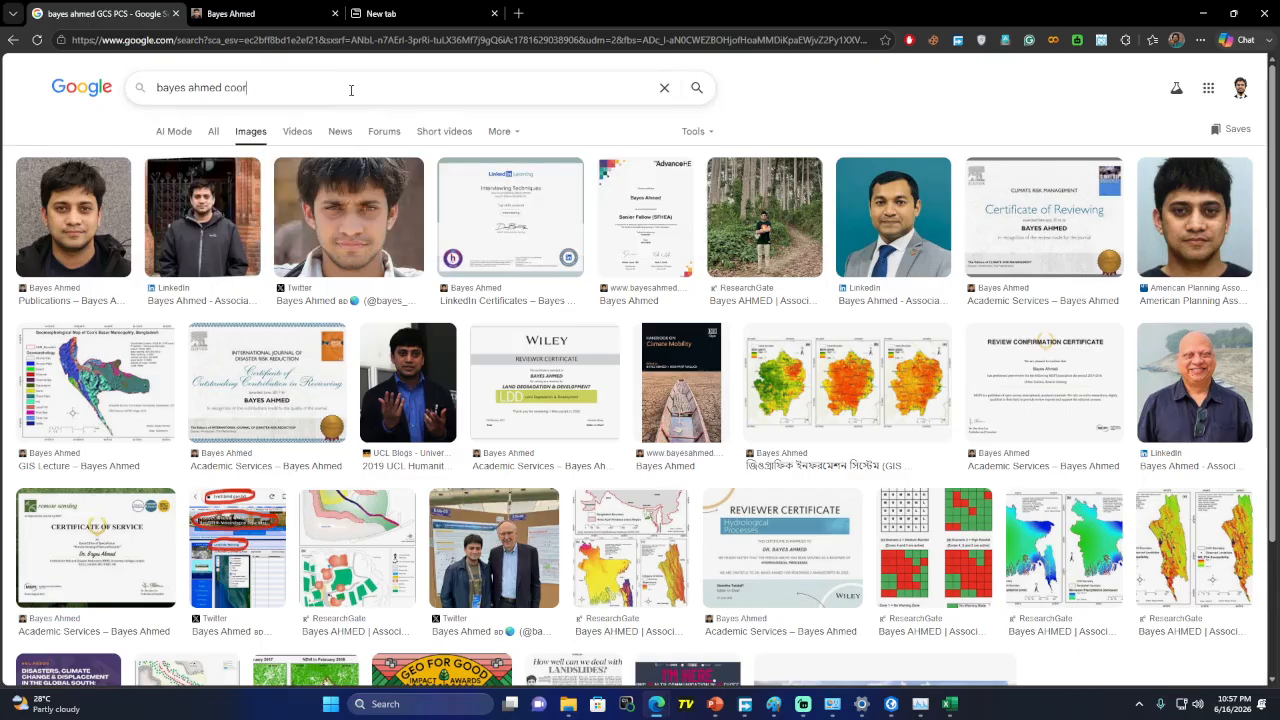
{"action": "type", "text": "dinate system"}
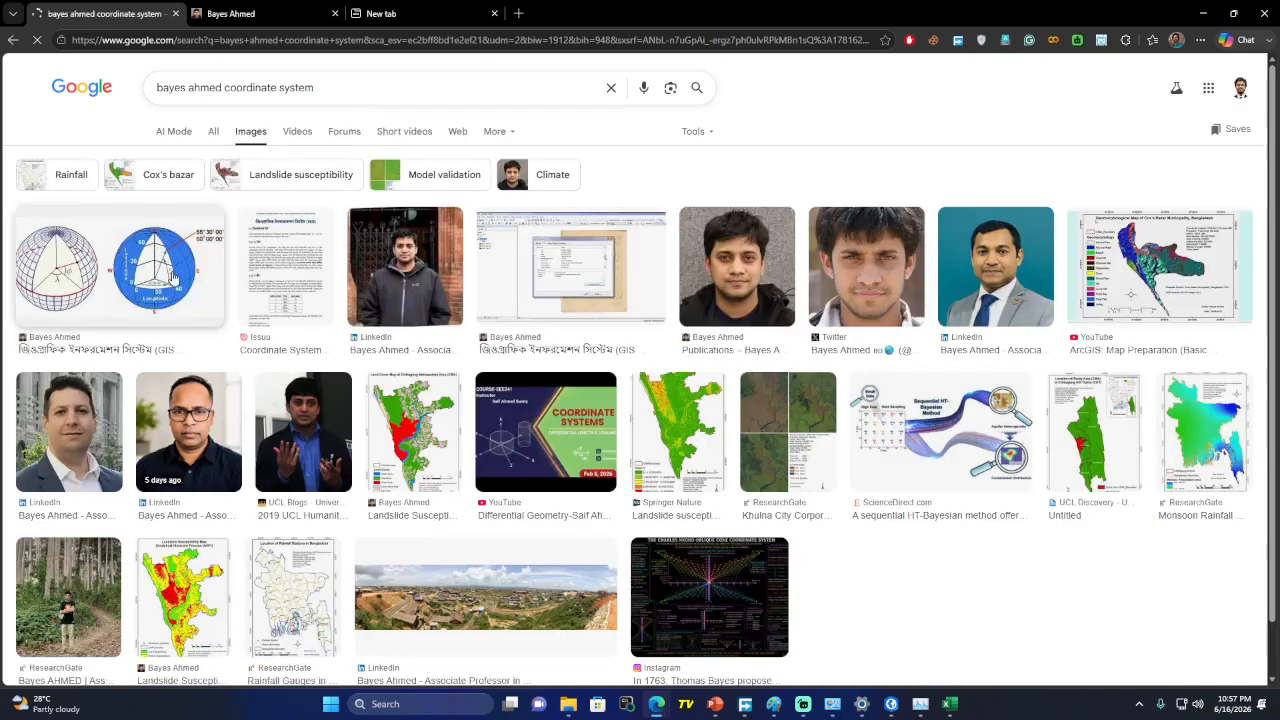
Open the globe image's GIS lecture 3 article on Earth's shape and scroll through it
{"action": "left_click", "coordinate": [172, 277]}
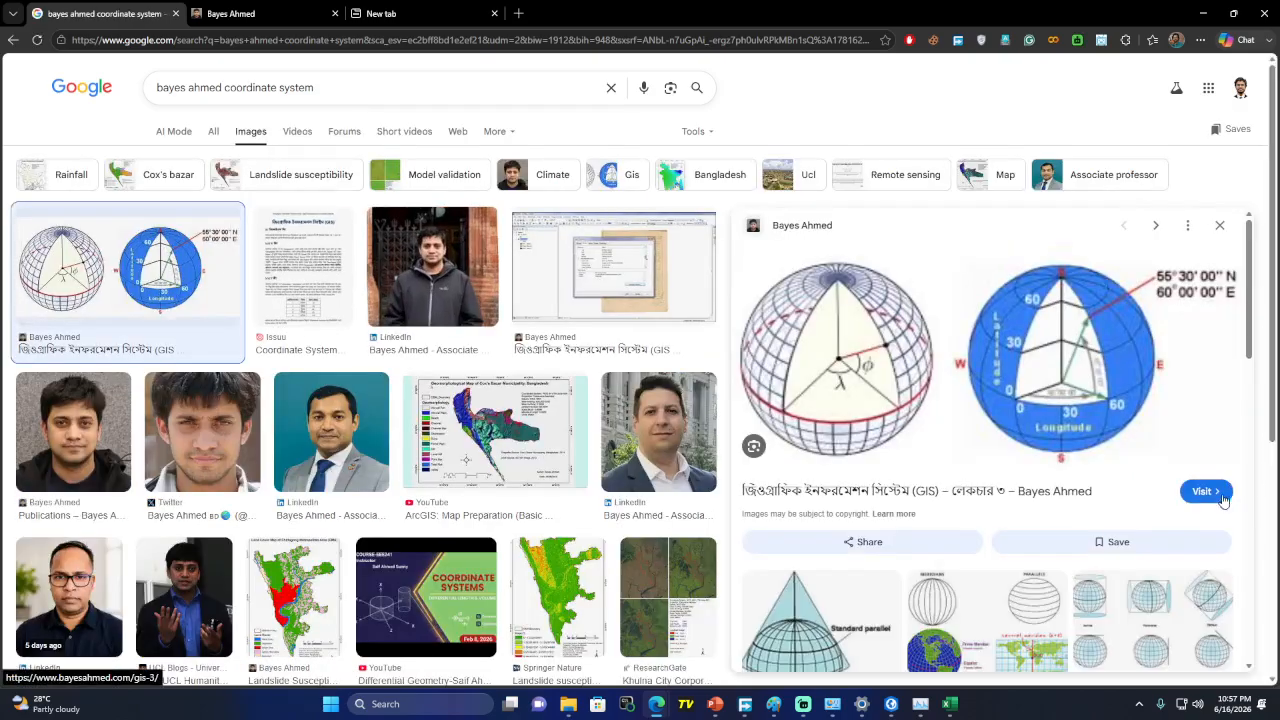
{"action": "left_click", "coordinate": [1205, 492]}
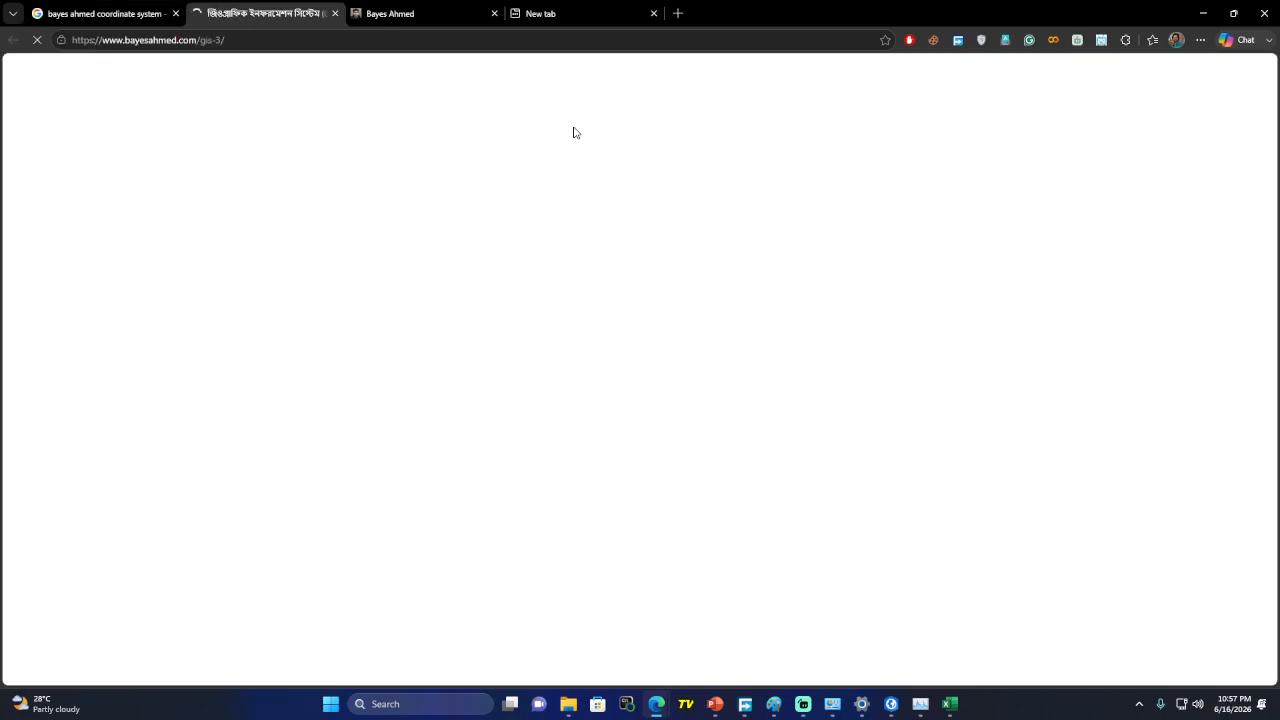
{"action": "scroll", "coordinate": [615, 450], "scroll_direction": "down", "scroll_amount": 8}
{"action": "scroll", "coordinate": [575, 405], "scroll_direction": "down", "scroll_amount": 15}
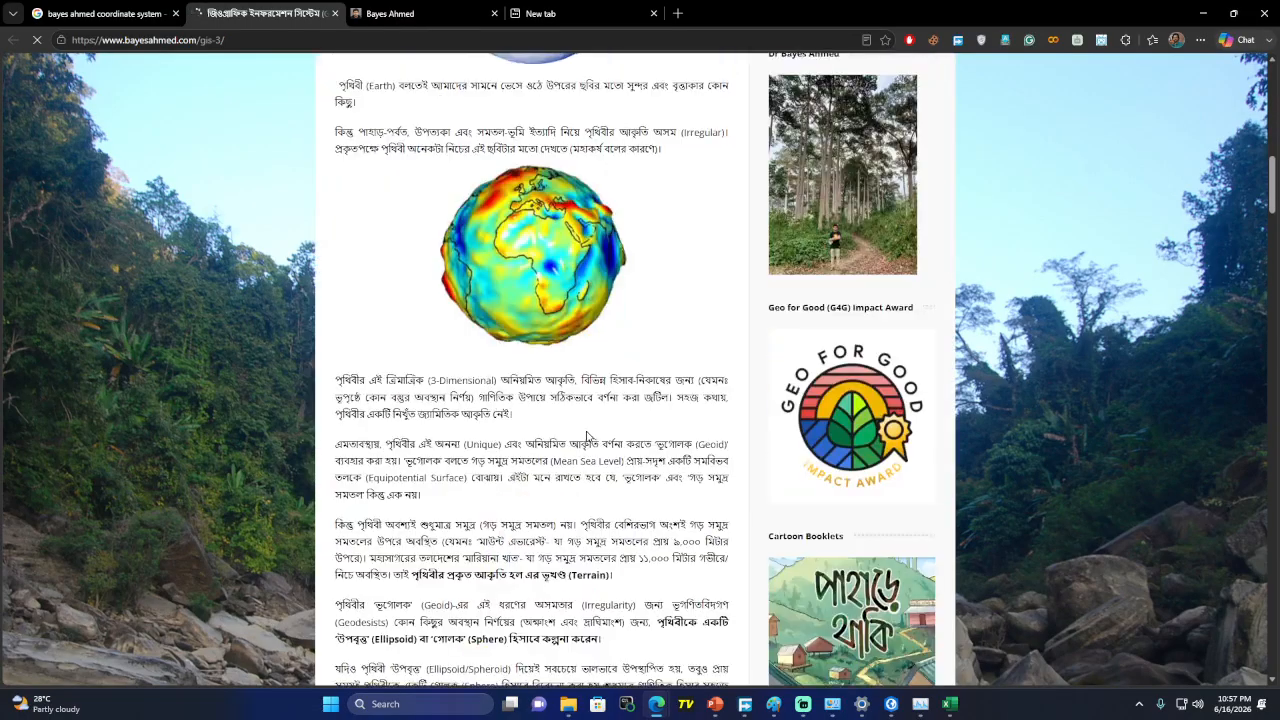
{"action": "scroll", "coordinate": [575, 405], "scroll_direction": "down", "scroll_amount": 15}
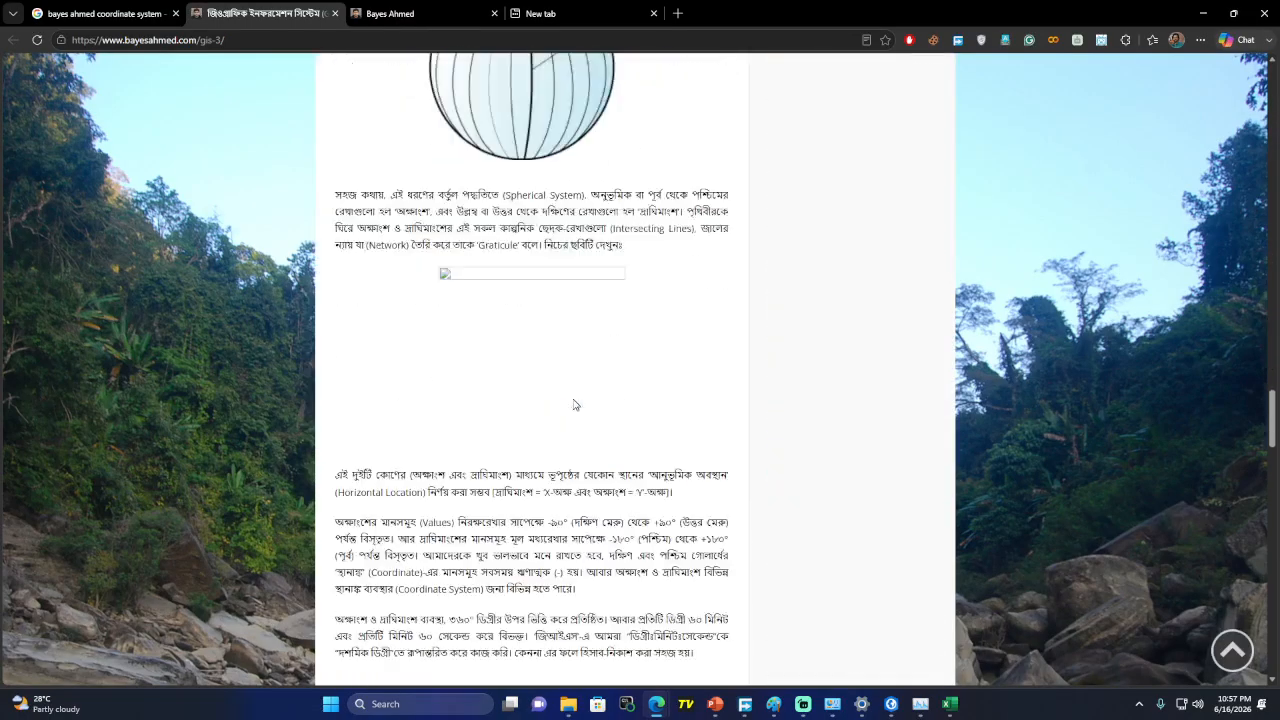
{"action": "scroll", "coordinate": [573, 405], "scroll_direction": "down", "scroll_amount": 12}
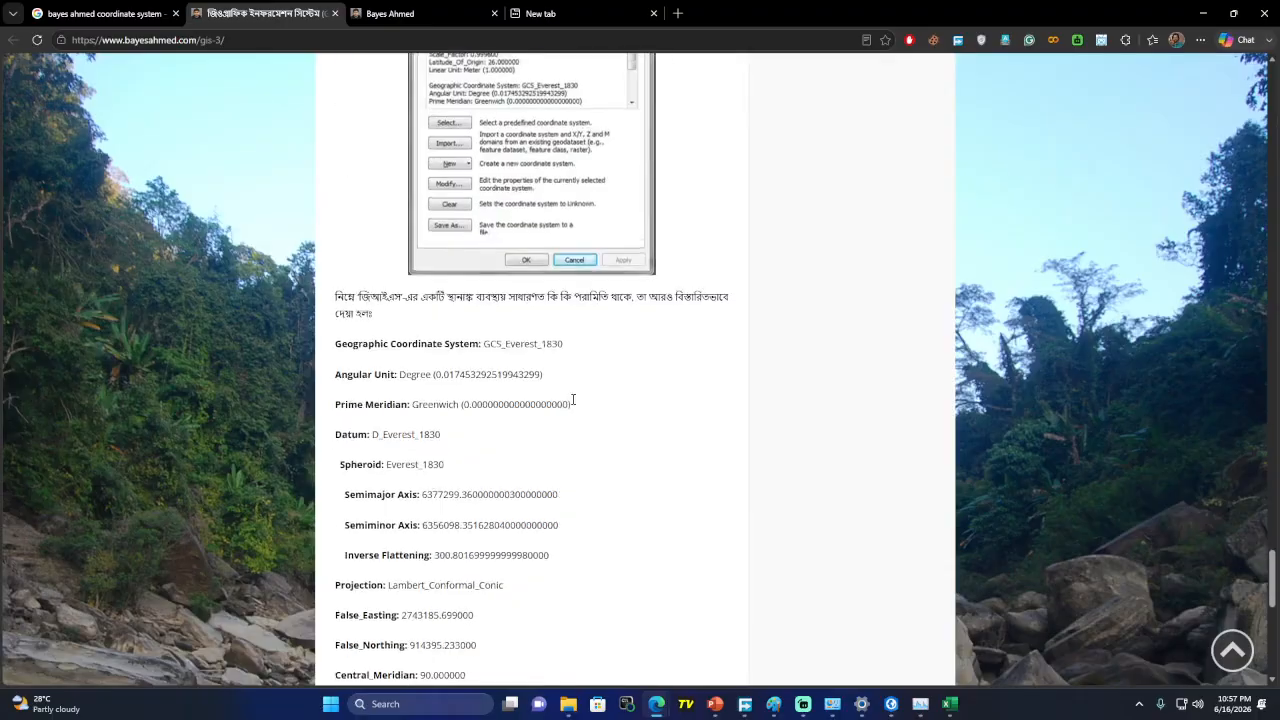
{"action": "scroll", "coordinate": [575, 402], "scroll_direction": "up", "scroll_amount": 5}
{"action": "scroll", "coordinate": [575, 402], "scroll_direction": "up", "scroll_amount": 20}
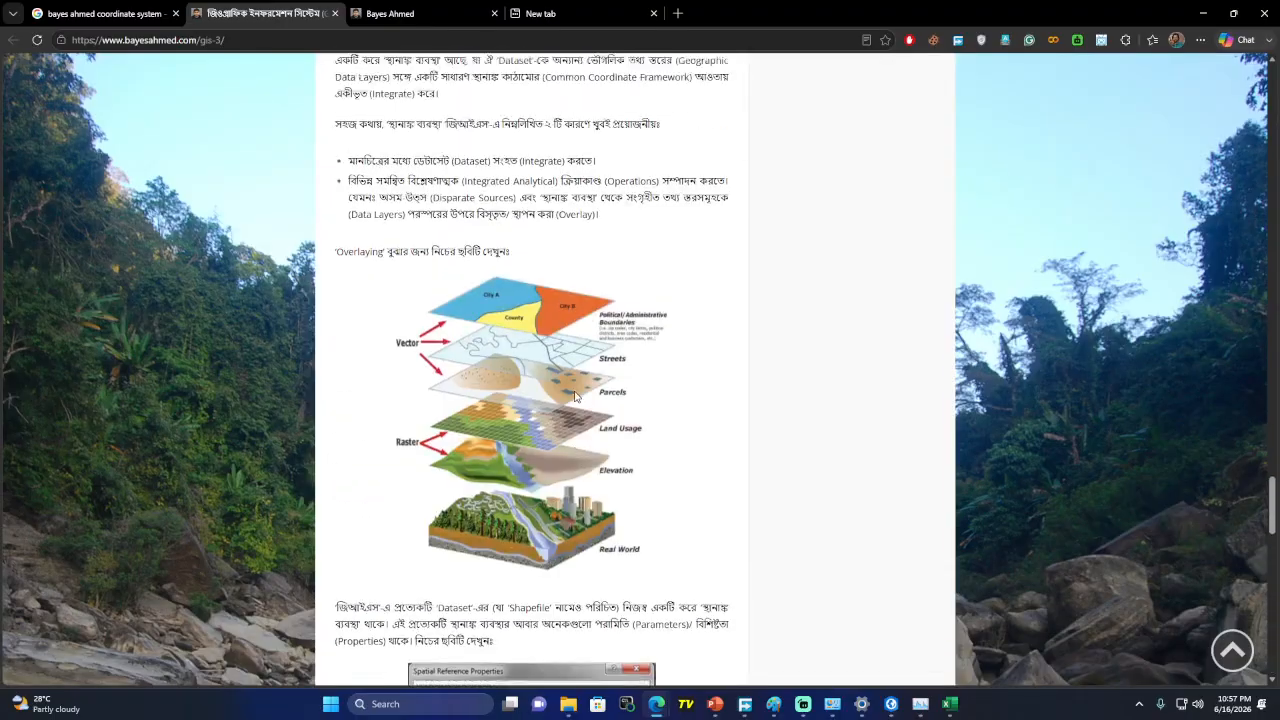
{"action": "scroll", "coordinate": [571, 391], "scroll_direction": "up", "scroll_amount": 10}
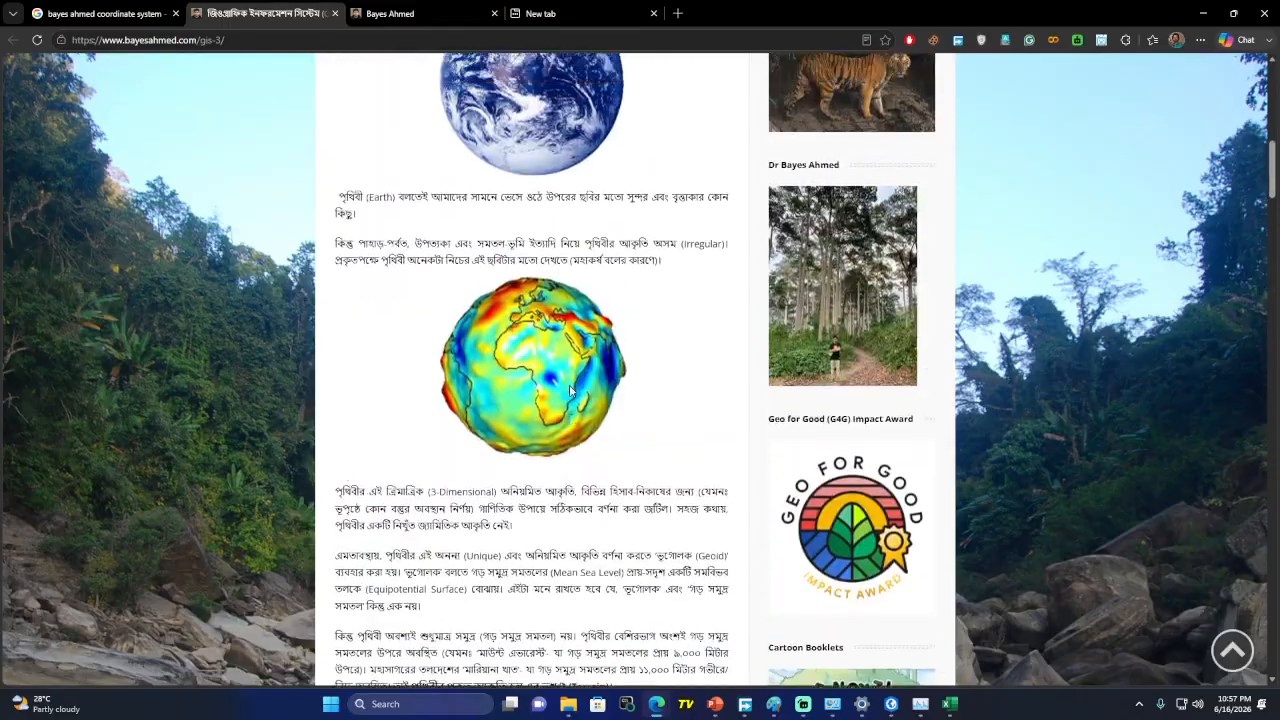
{"action": "scroll", "coordinate": [571, 391], "scroll_direction": "up", "scroll_amount": 1}
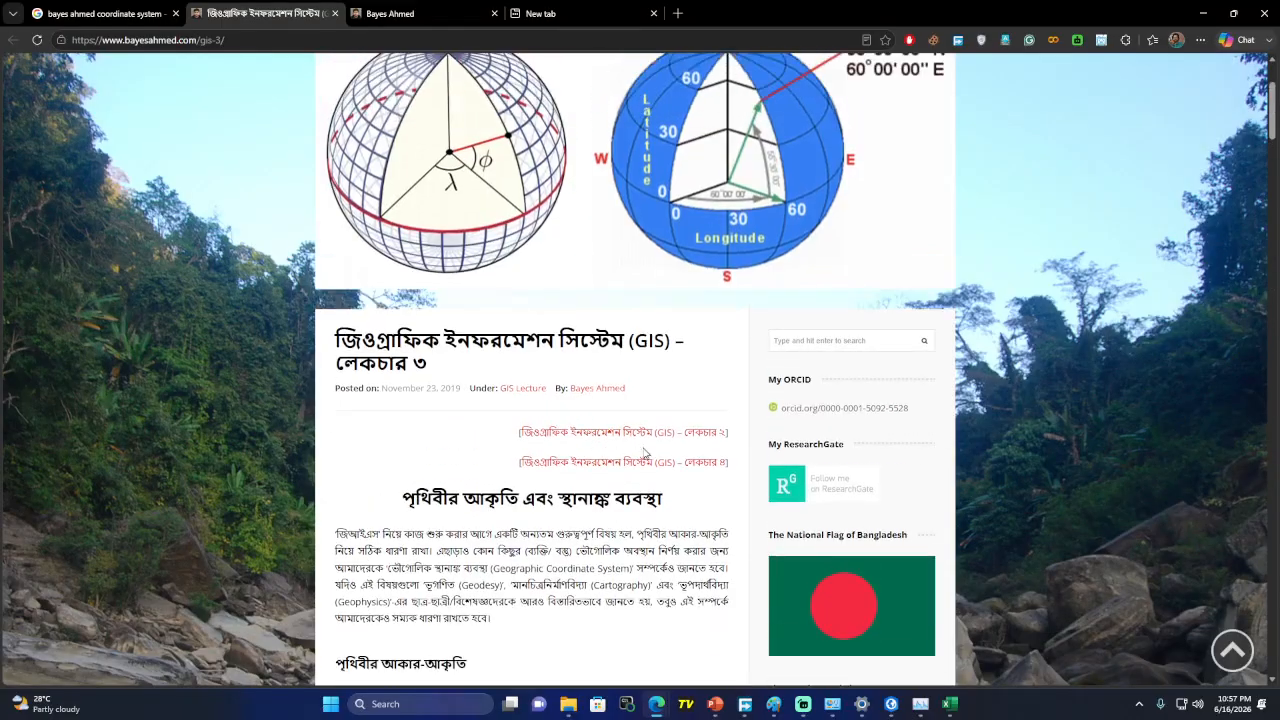
Browse the GIS Lecture category page listing all the lecture posts
{"action": "left_click", "coordinate": [533, 396]}
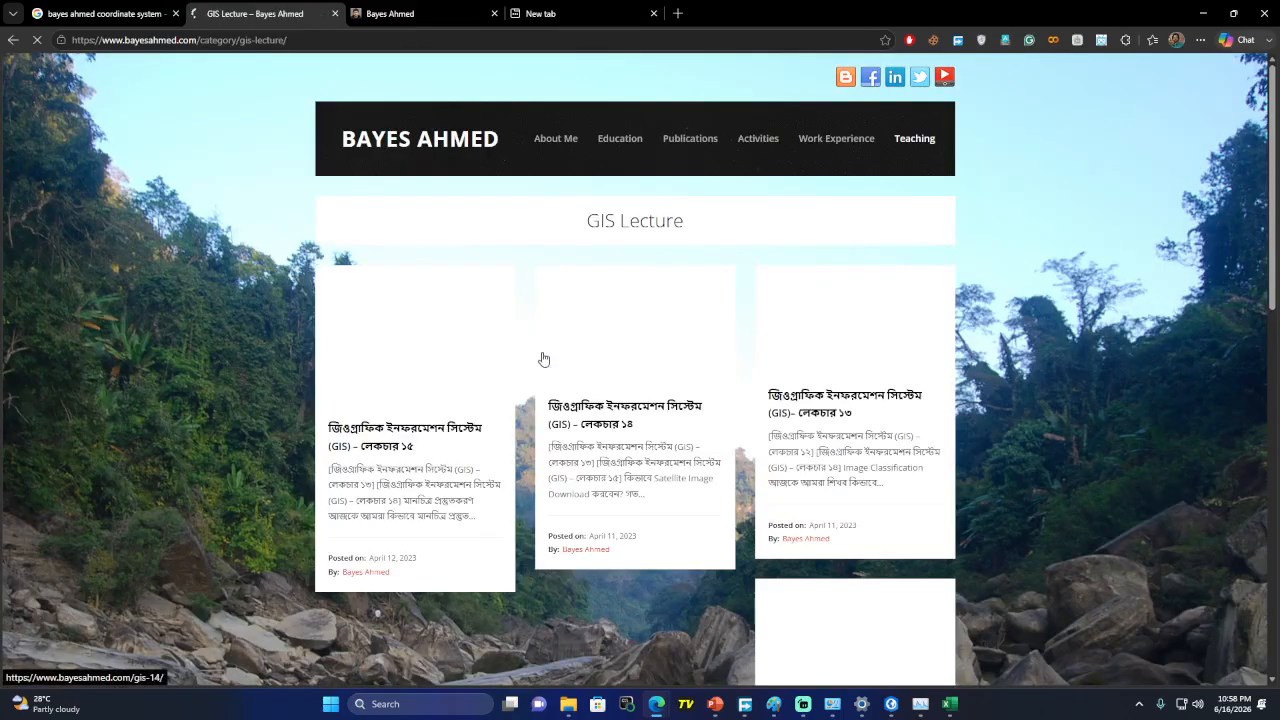
{"action": "scroll", "coordinate": [545, 368], "scroll_direction": "down", "scroll_amount": 3}
{"action": "scroll", "coordinate": [546, 369], "scroll_direction": "up", "scroll_amount": 3}
{"action": "scroll", "coordinate": [547, 369], "scroll_direction": "down", "scroll_amount": 1}
{"action": "scroll", "coordinate": [545, 368], "scroll_direction": "down", "scroll_amount": 4}
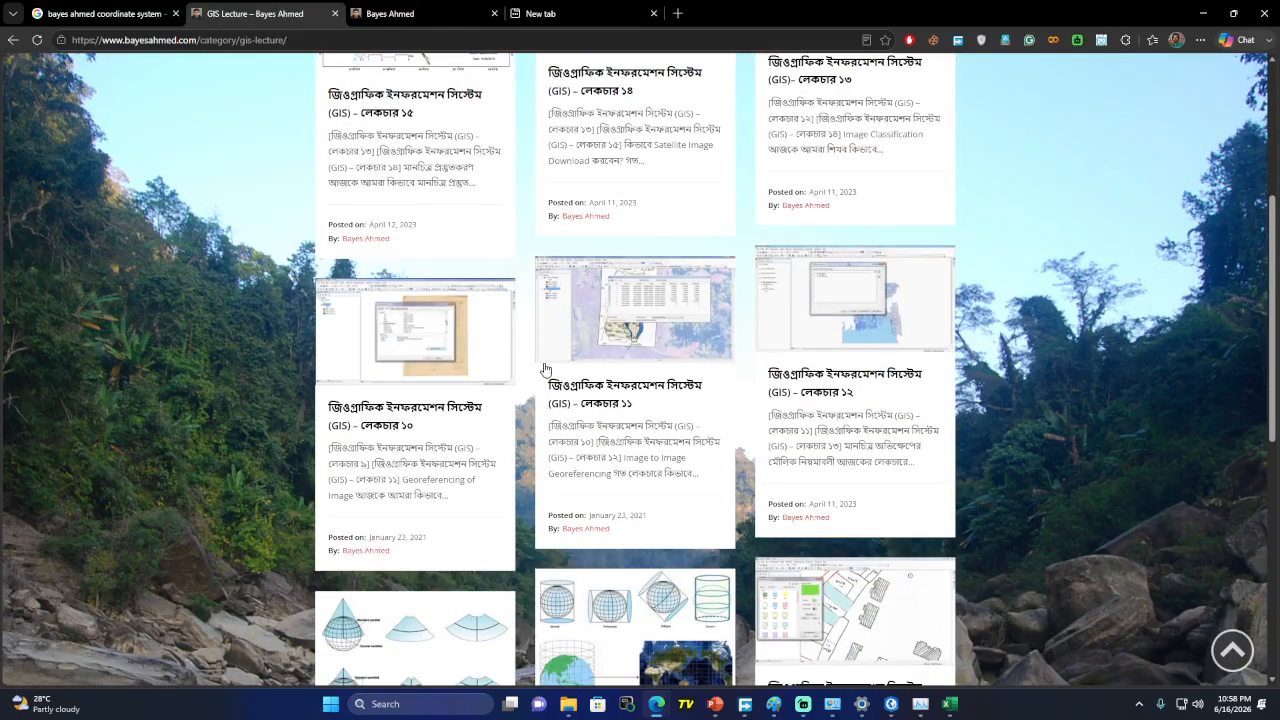
{"action": "scroll", "coordinate": [545, 369], "scroll_direction": "down", "scroll_amount": 5}
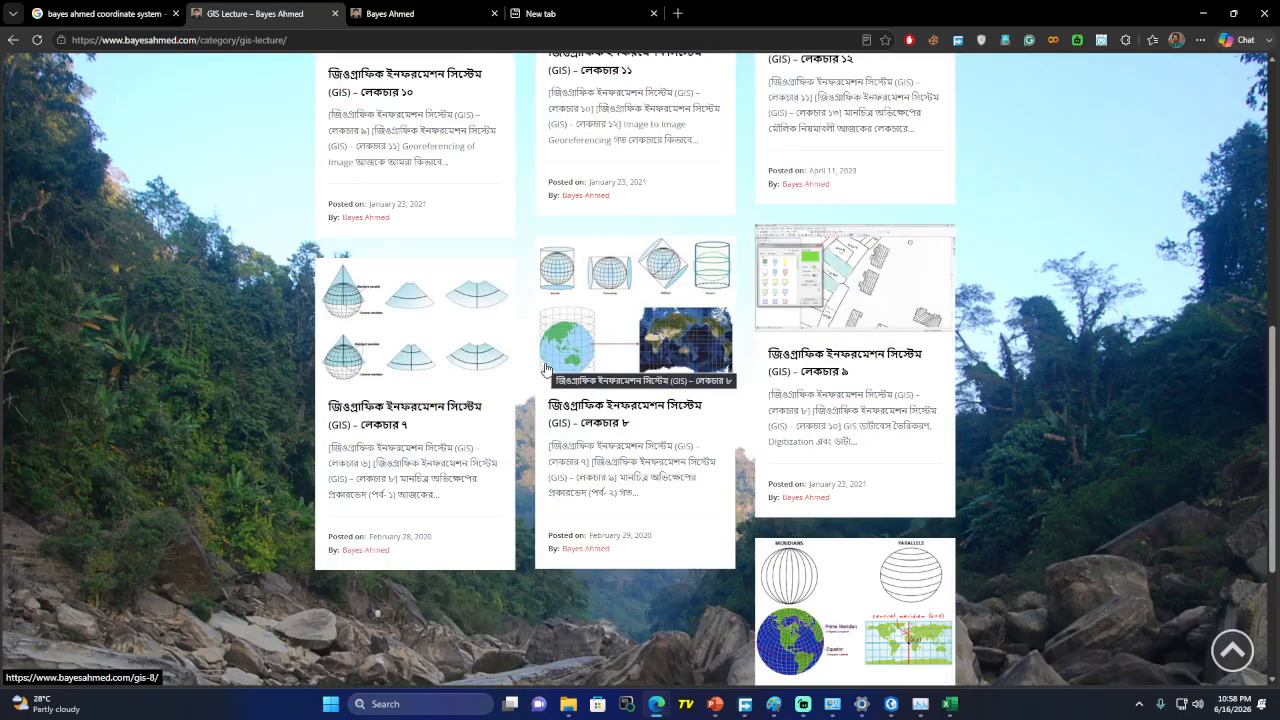
Open the Lecture 8 map projection types (part 2) post and skim its UTM and Bangladesh Transverse Mercator sections
{"action": "left_click", "coordinate": [646, 292]}
{"action": "scroll", "coordinate": [525, 308], "scroll_direction": "down", "scroll_amount": 5}
{"action": "scroll", "coordinate": [525, 308], "scroll_direction": "down", "scroll_amount": 15}
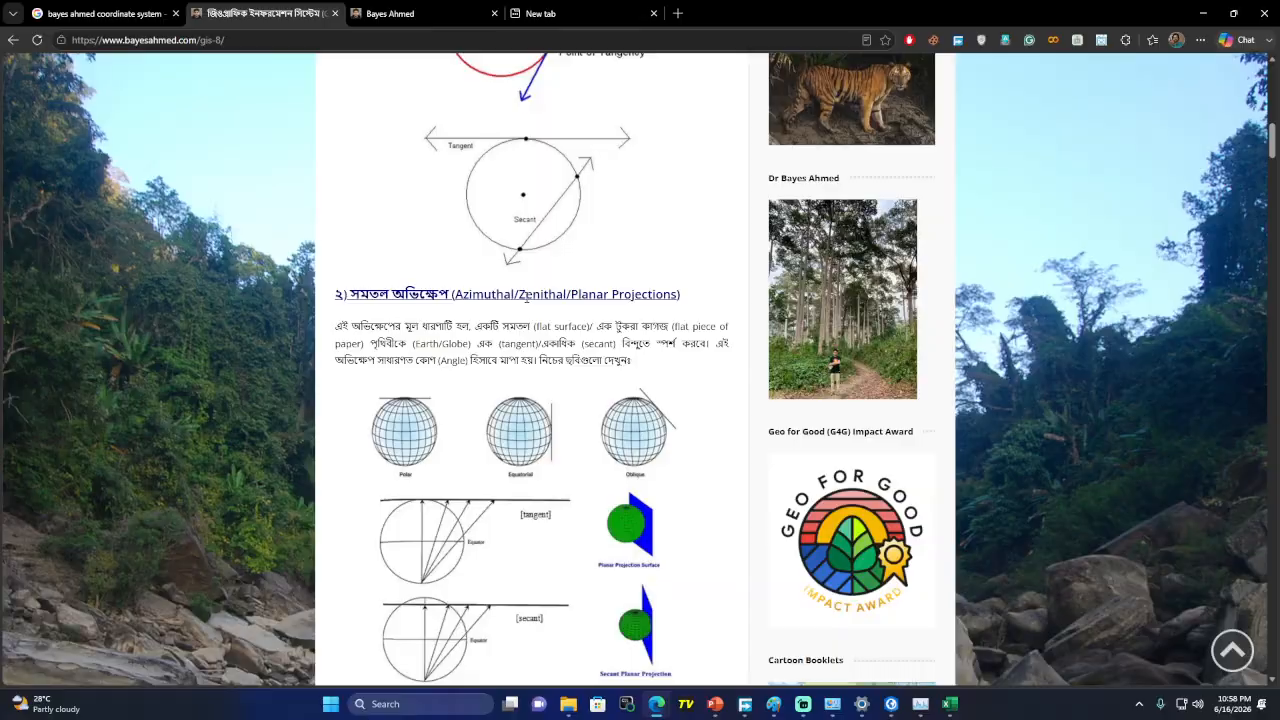
{"action": "scroll", "coordinate": [526, 300], "scroll_direction": "down", "scroll_amount": 15}
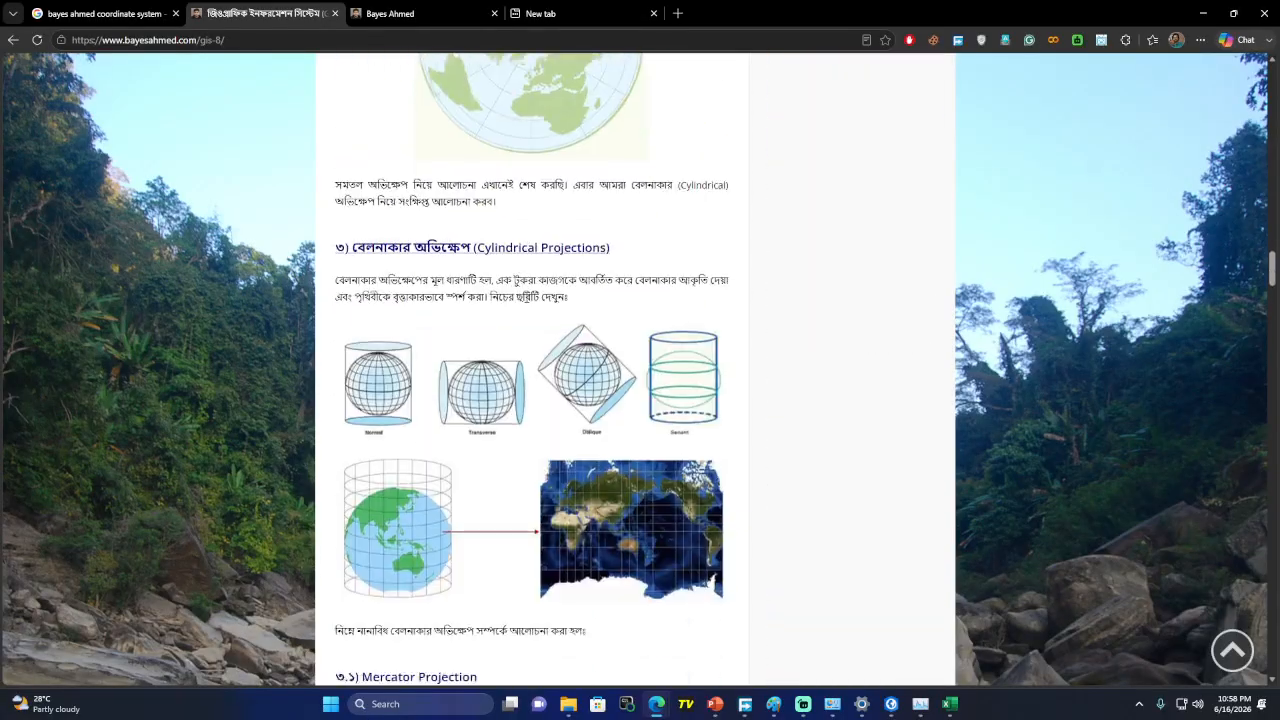
{"action": "scroll", "coordinate": [526, 302], "scroll_direction": "down", "scroll_amount": 15}
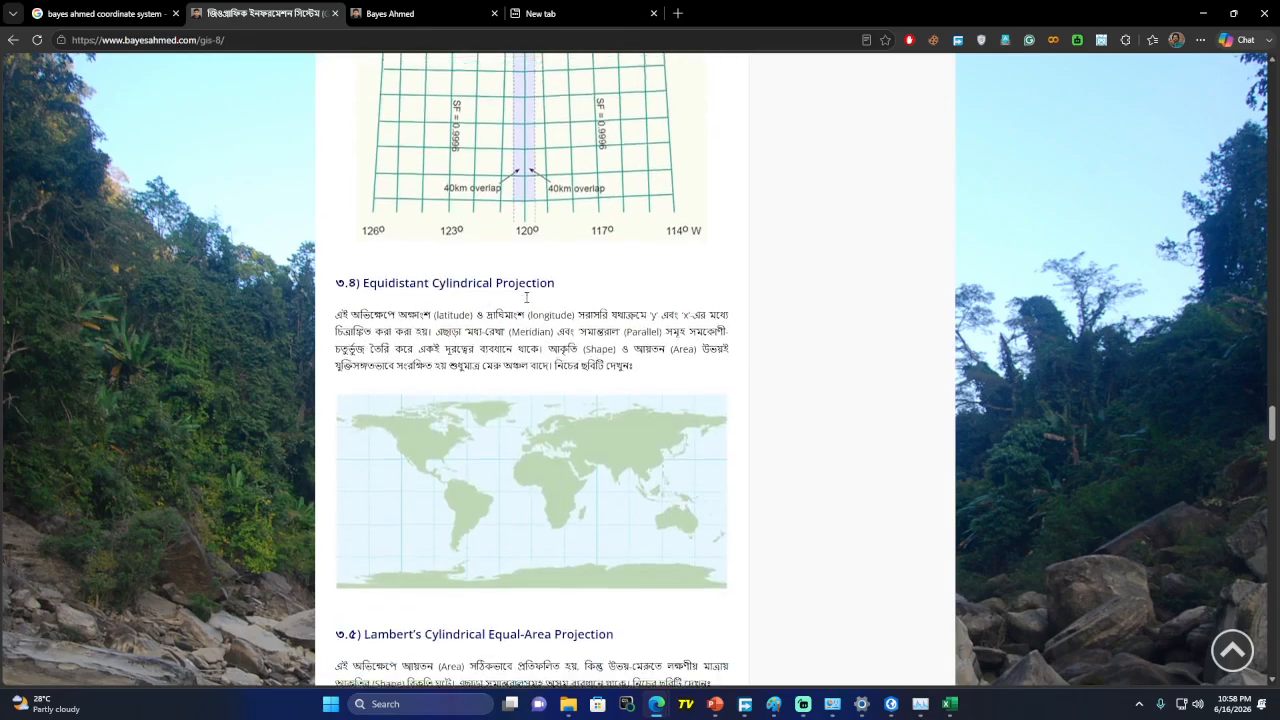
{"action": "scroll", "coordinate": [525, 302], "scroll_direction": "up", "scroll_amount": 3}
{"action": "scroll", "coordinate": [555, 490], "scroll_direction": "up", "scroll_amount": 3}
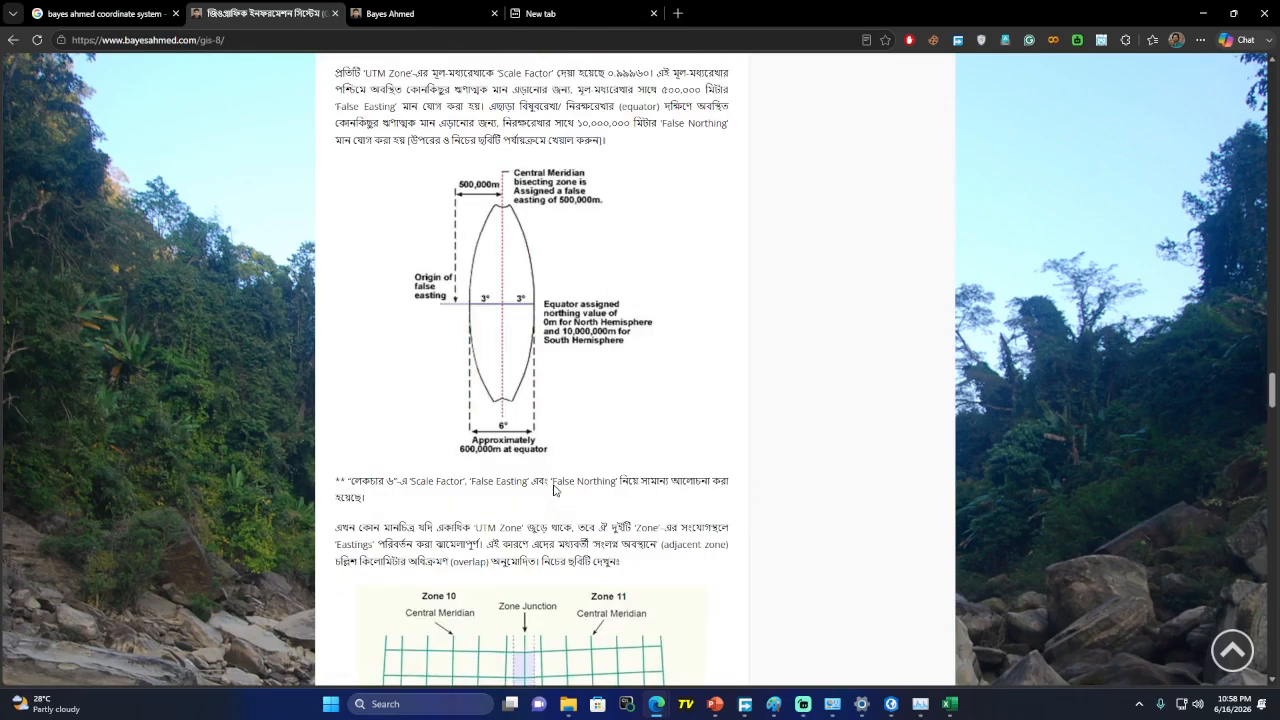
{"action": "scroll", "coordinate": [550, 480], "scroll_direction": "down", "scroll_amount": 8}
{"action": "scroll", "coordinate": [550, 471], "scroll_direction": "down", "scroll_amount": 6}
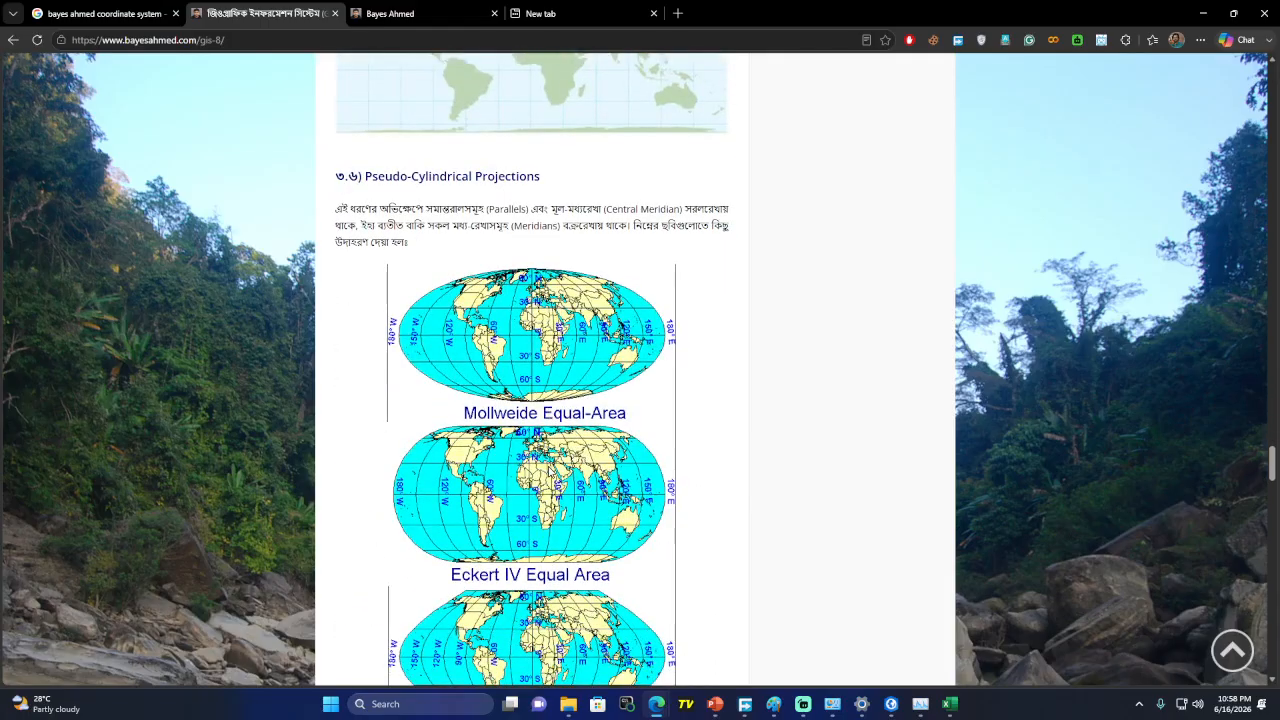
{"action": "left_click_drag", "start_coordinate": [1274, 474], "coordinate": [1273, 96]}
{"action": "scroll", "coordinate": [480, 164], "scroll_direction": "up", "scroll_amount": 3}
{"action": "left_click", "coordinate": [252, 44]}
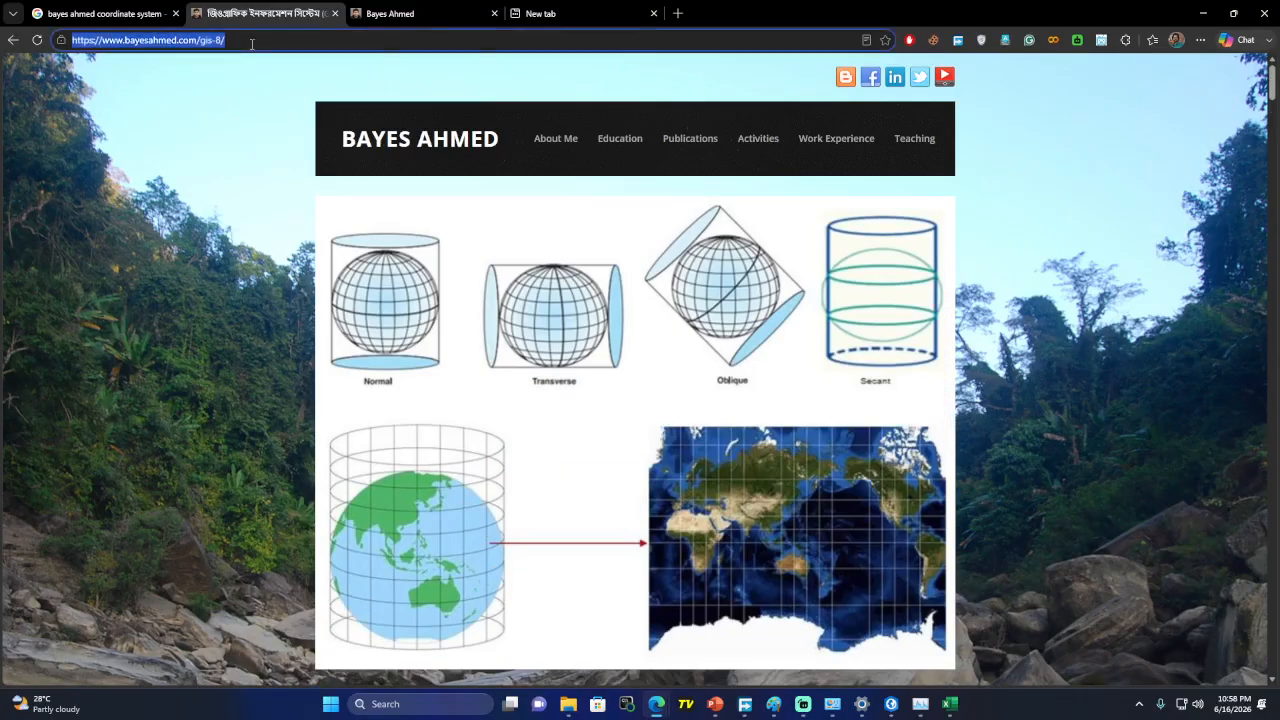
Load WhatsApp Web in the second browser tab, then minimize the browser and Paint windows
{"action": "left_click", "coordinate": [385, 22]}
{"action": "left_click", "coordinate": [243, 46]}
{"action": "key", "text": "ctrl+a"}
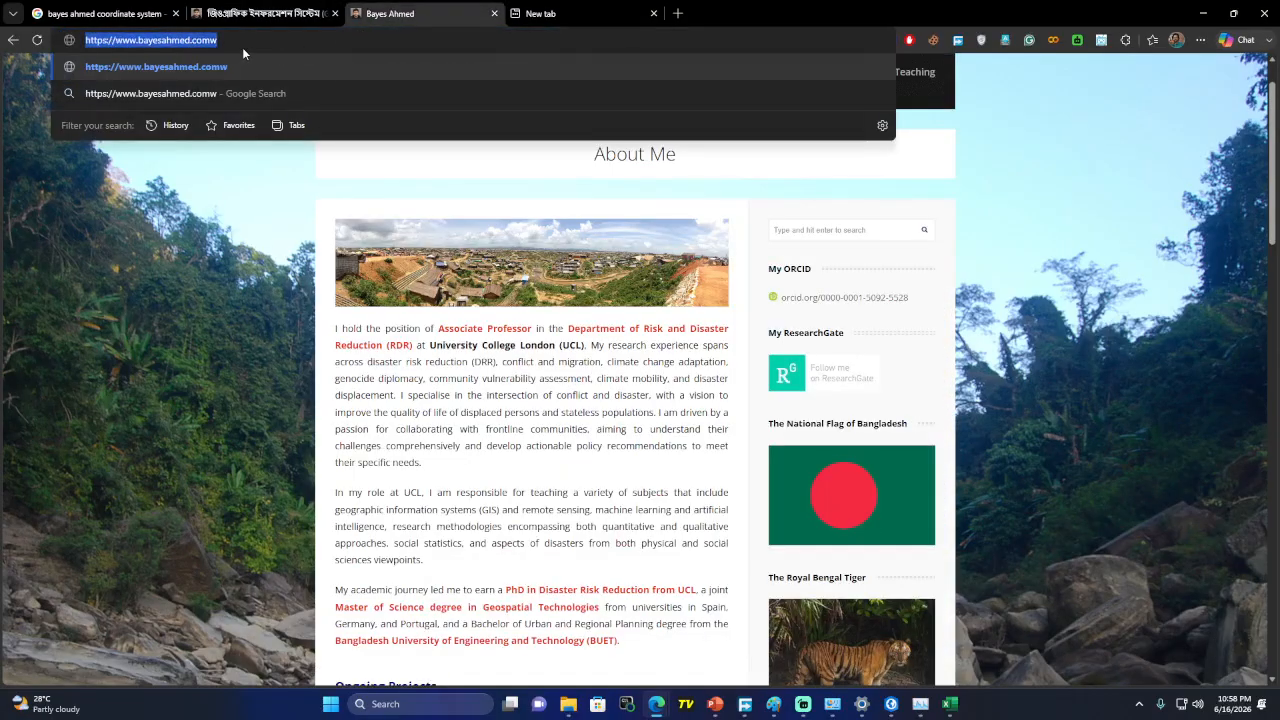
{"action": "type", "text": "web.whatsapp.com"}
{"action": "key", "text": "Return"}
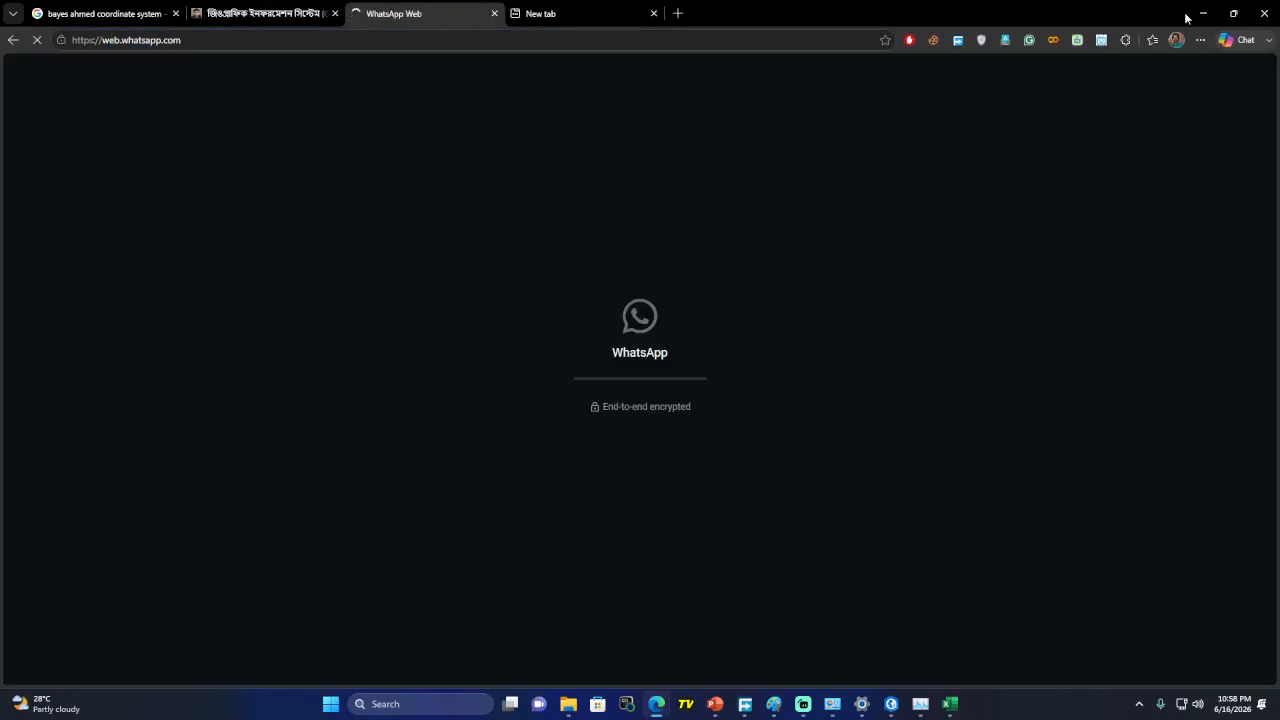
{"action": "left_click", "coordinate": [1203, 13]}
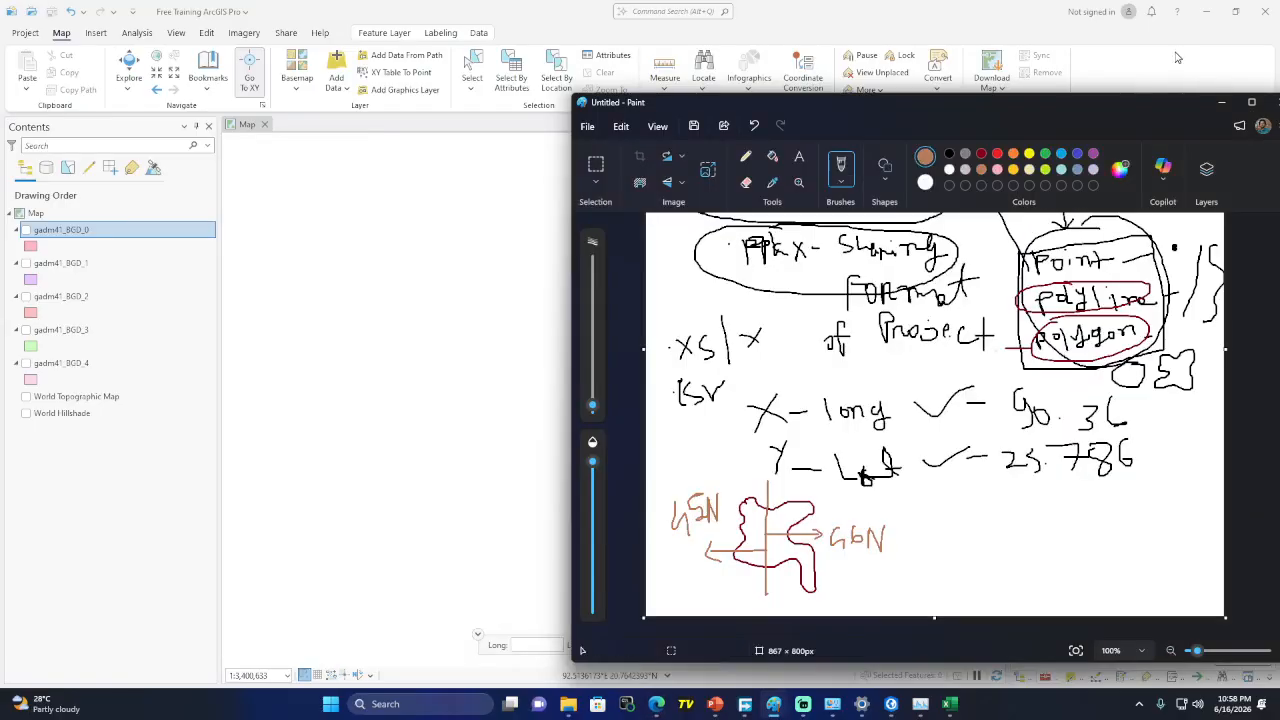
{"action": "left_click", "coordinate": [1221, 102]}
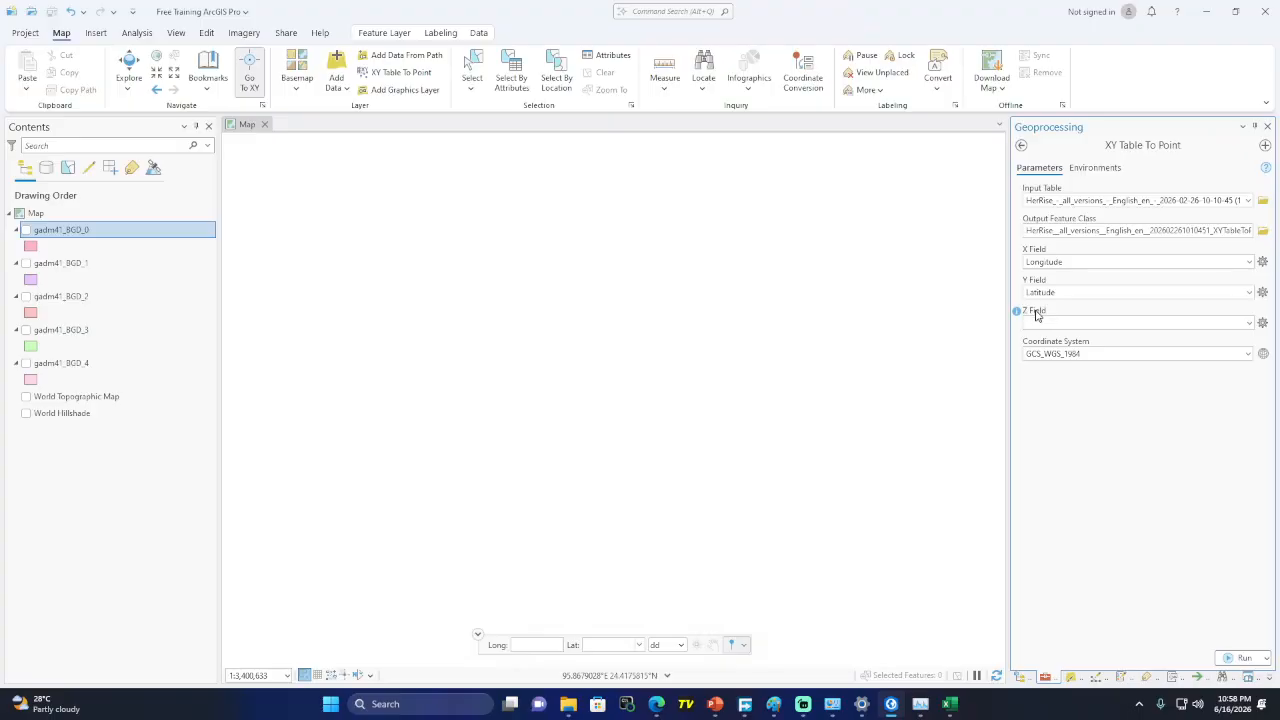
Bring the Paint sketch with the X/Y/Z axis diagram labelled 3D up over ArcGIS Pro
{"action": "left_click", "coordinate": [772, 708]}
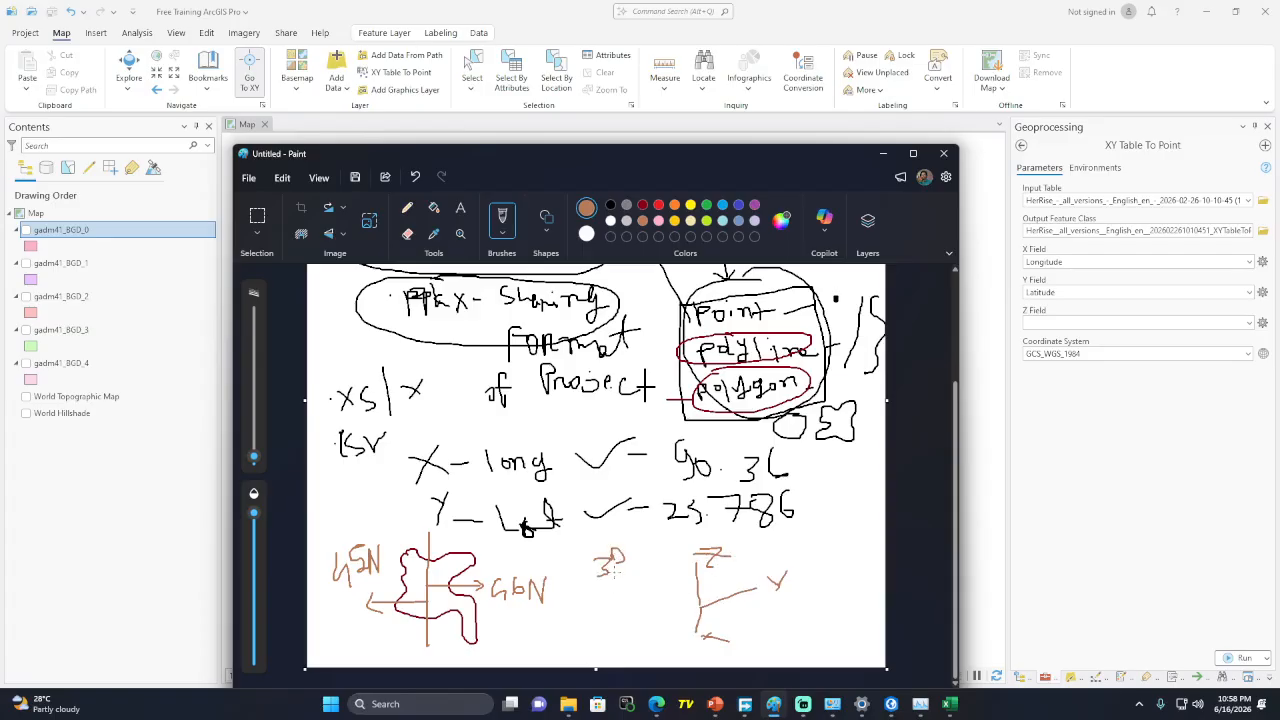
Circle the 3D note on the Paint sketch, then put Paint away
{"action": "mouse_move", "coordinate": [585, 586]}
{"action": "left_mouse_down"}
{"action": "mouse_move", "coordinate": [615, 542]}
{"action": "mouse_move", "coordinate": [588, 588]}
{"action": "left_mouse_up"}
{"action": "left_click", "coordinate": [884, 156]}
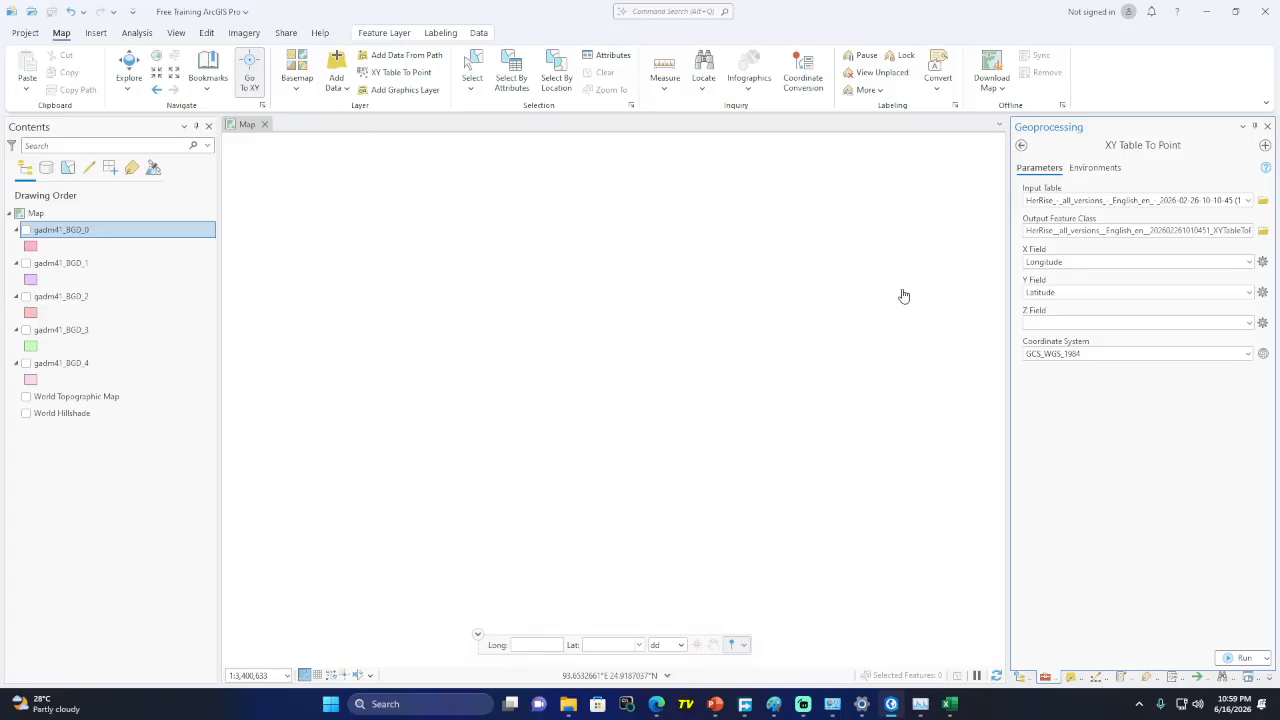
Run the XY Table To Point conversion and bring the Edge browser to the front
{"action": "left_click", "coordinate": [1240, 657]}
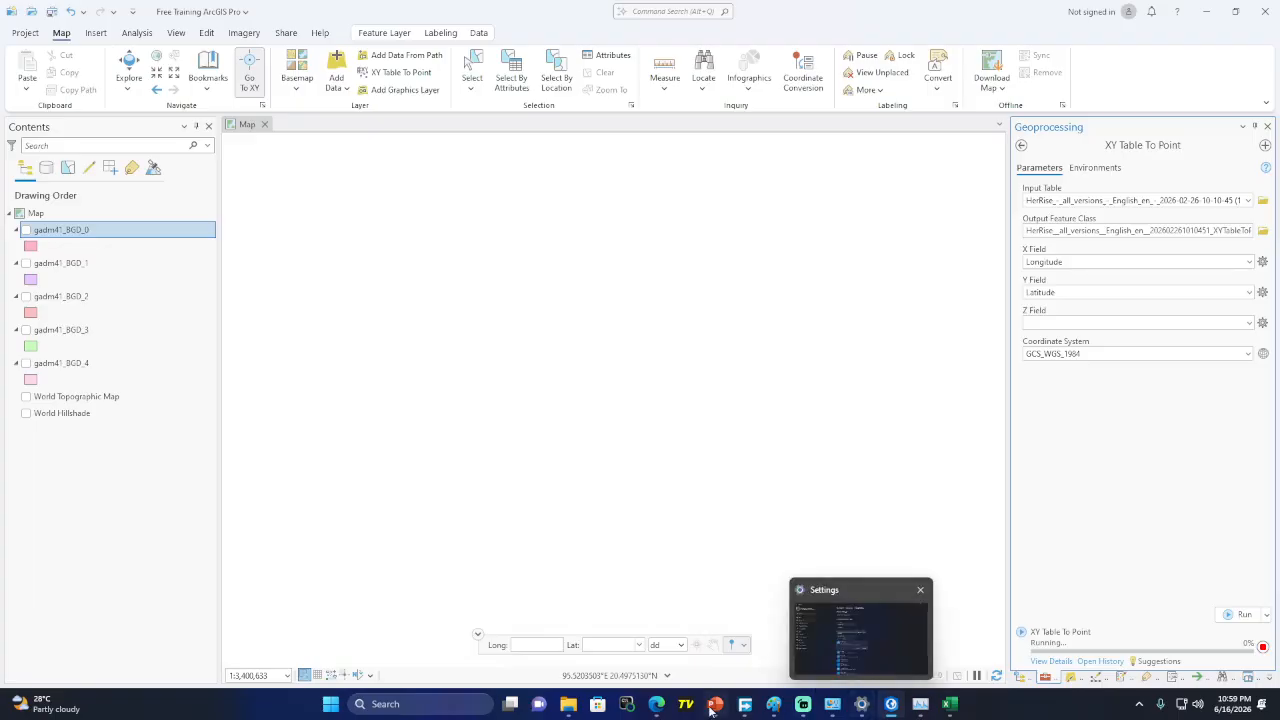
{"action": "mouse_move", "coordinate": [656, 704]}
{"action": "left_click", "coordinate": [528, 608]}
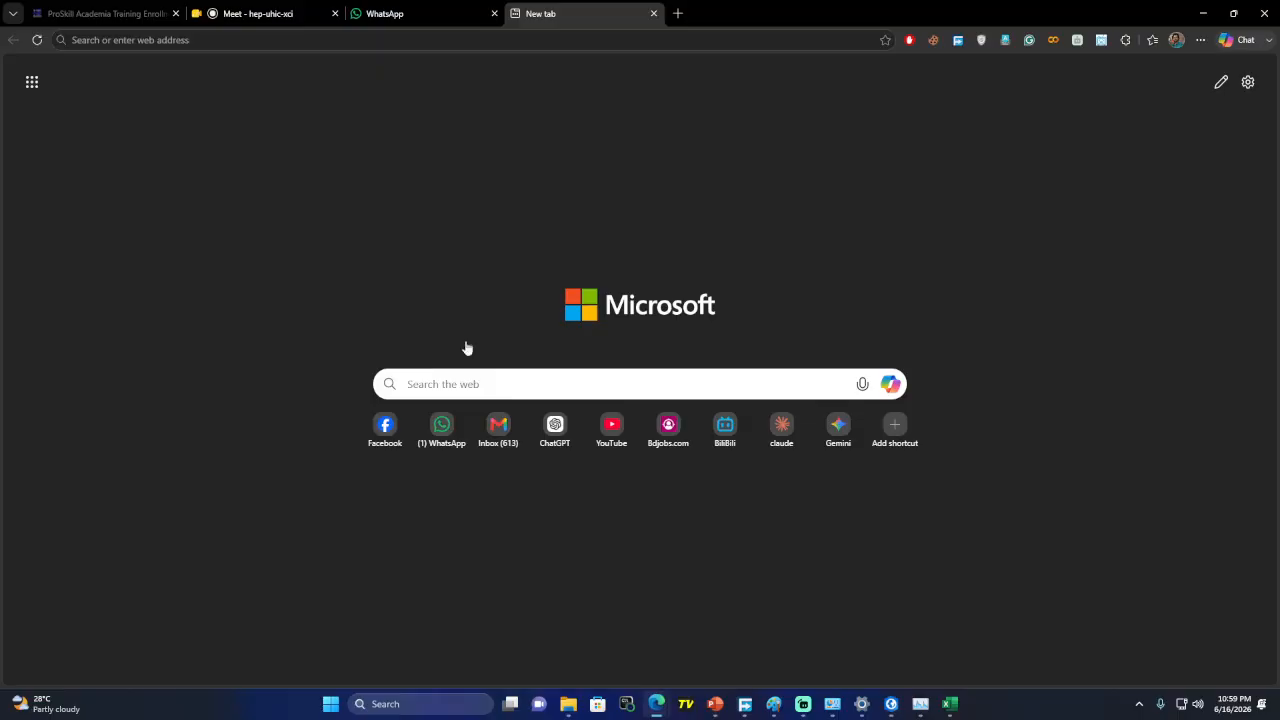
Open WhatsApp Web in this browser window and unlock it with the account password
{"action": "left_click", "coordinate": [400, 13]}
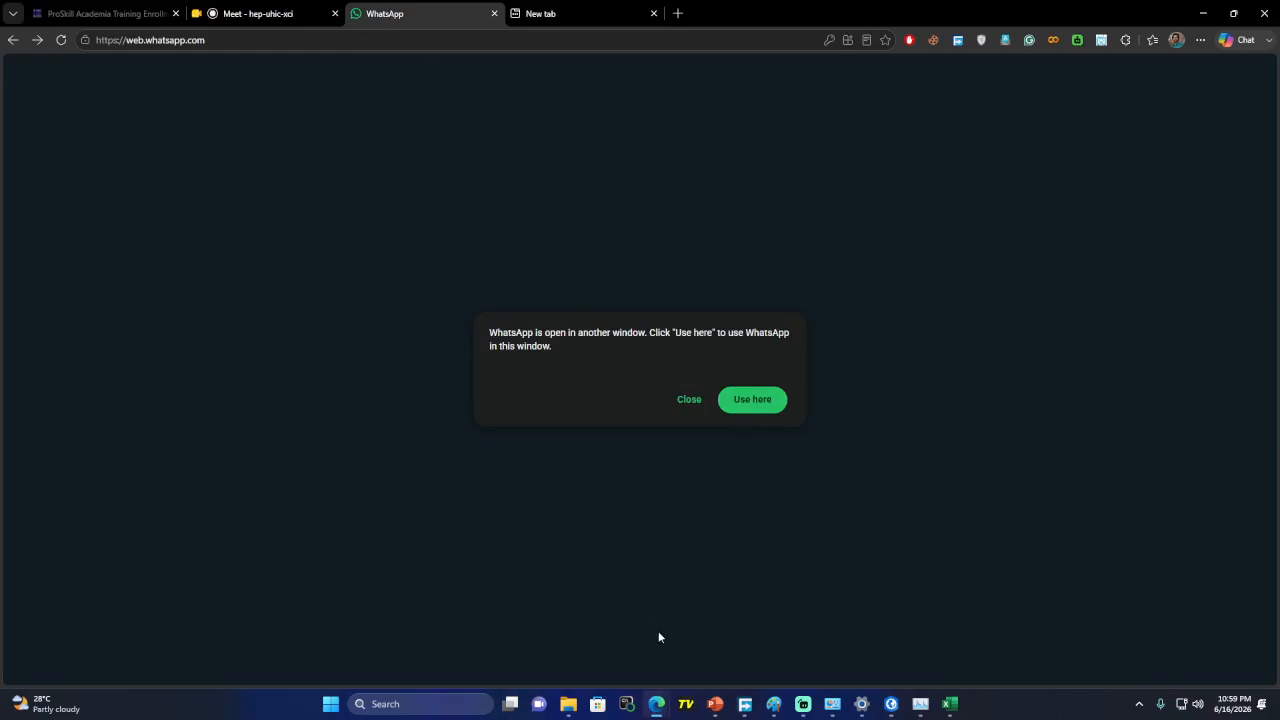
{"action": "mouse_move", "coordinate": [656, 702]}
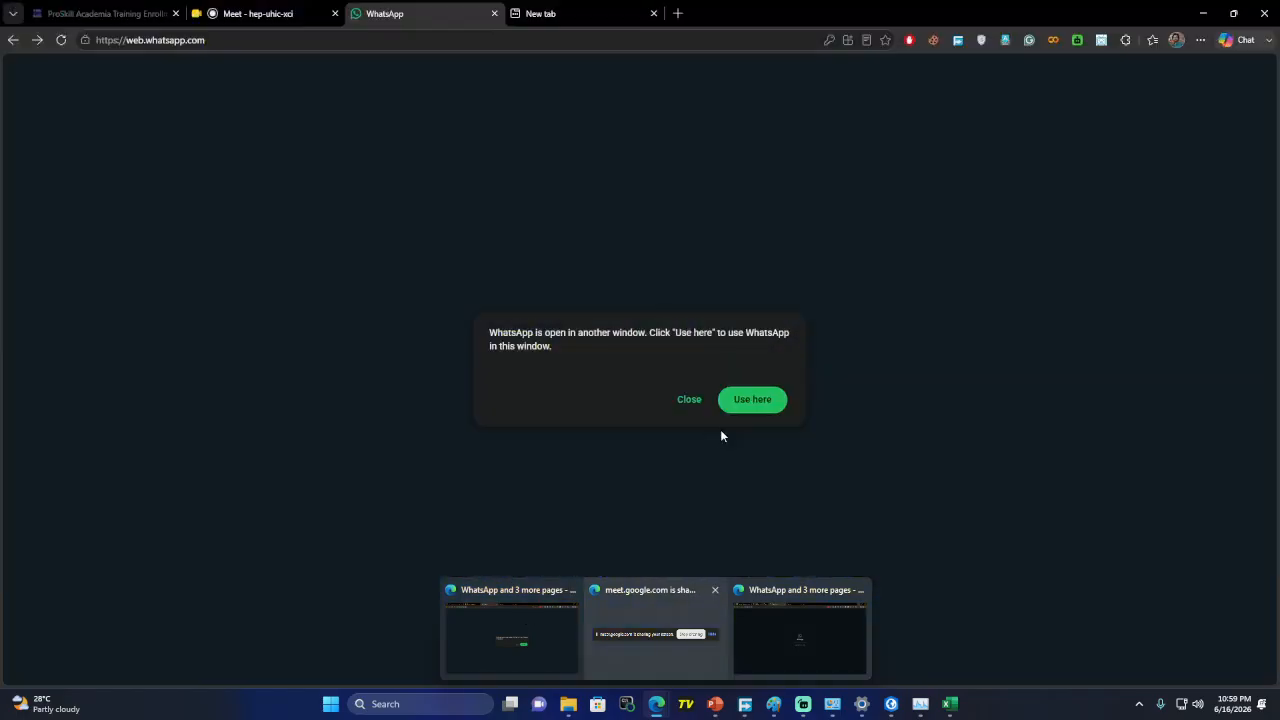
{"action": "left_click", "coordinate": [752, 399]}
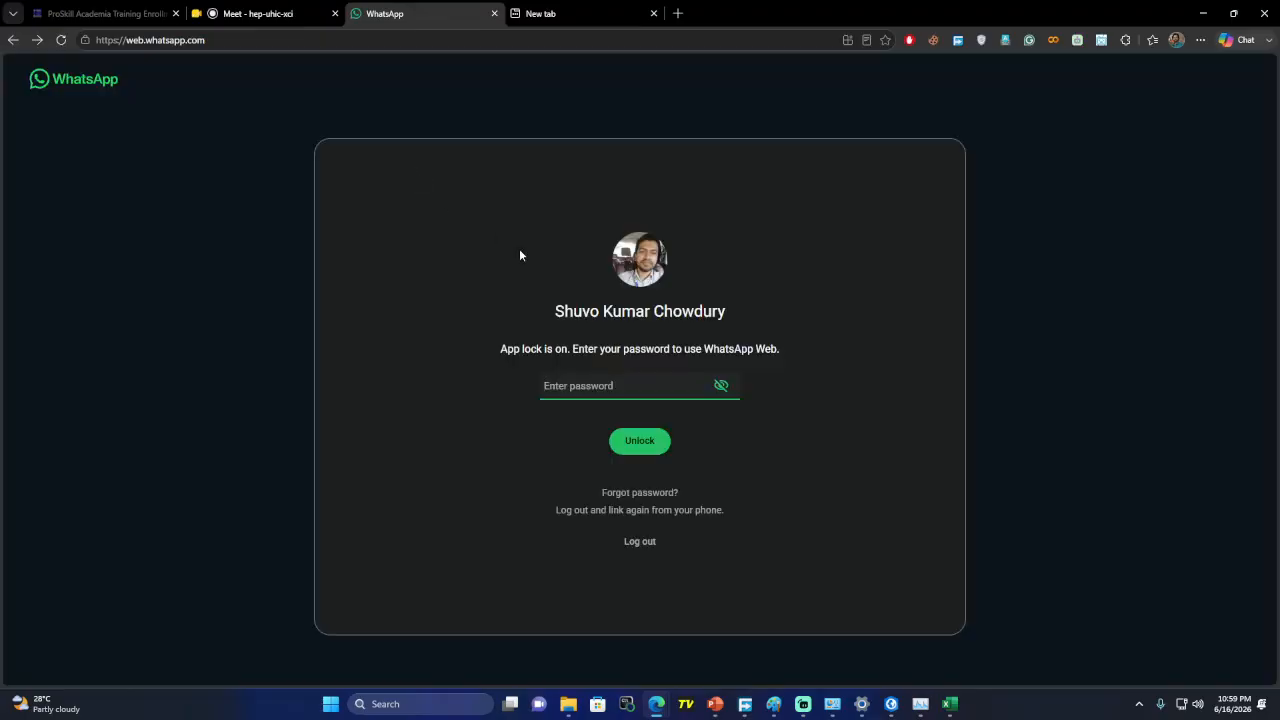
{"action": "type", "text": "********"}
{"action": "key", "text": "Return"}
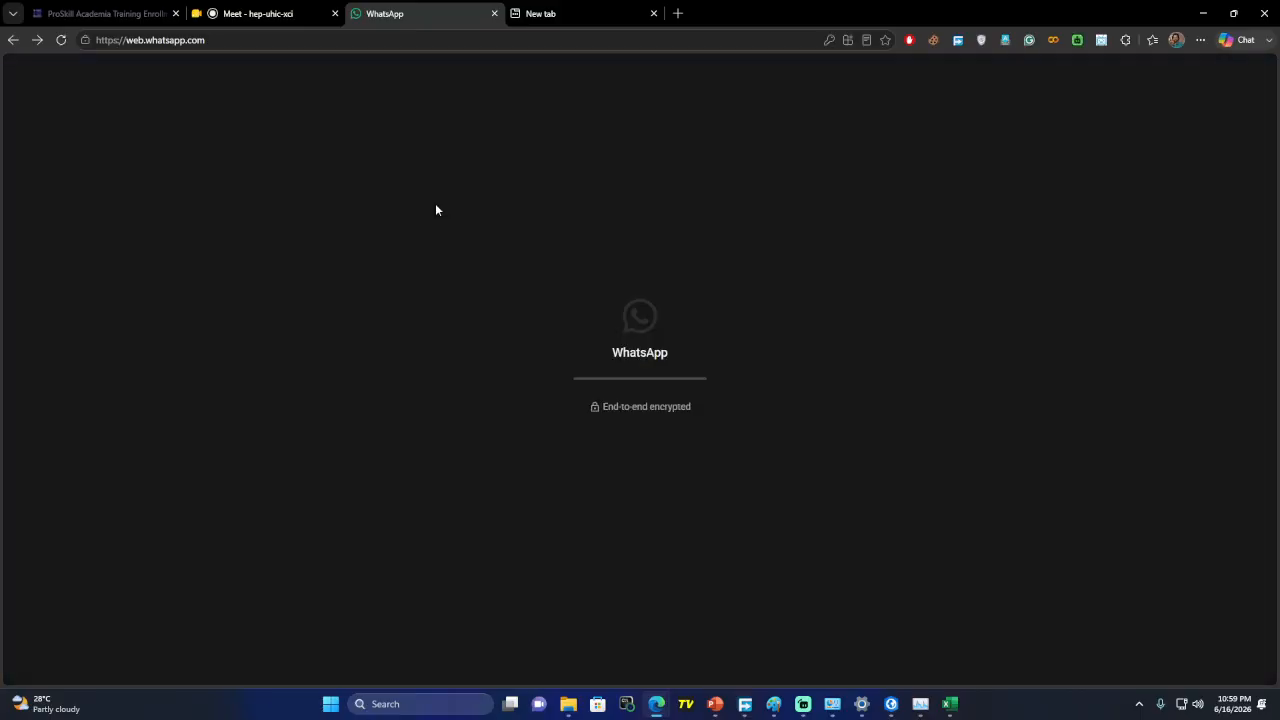
Paste the bayesahmed.com/gis-8 link into the ProSkill Academia Network group and send it
{"action": "left_click", "coordinate": [270, 14]}
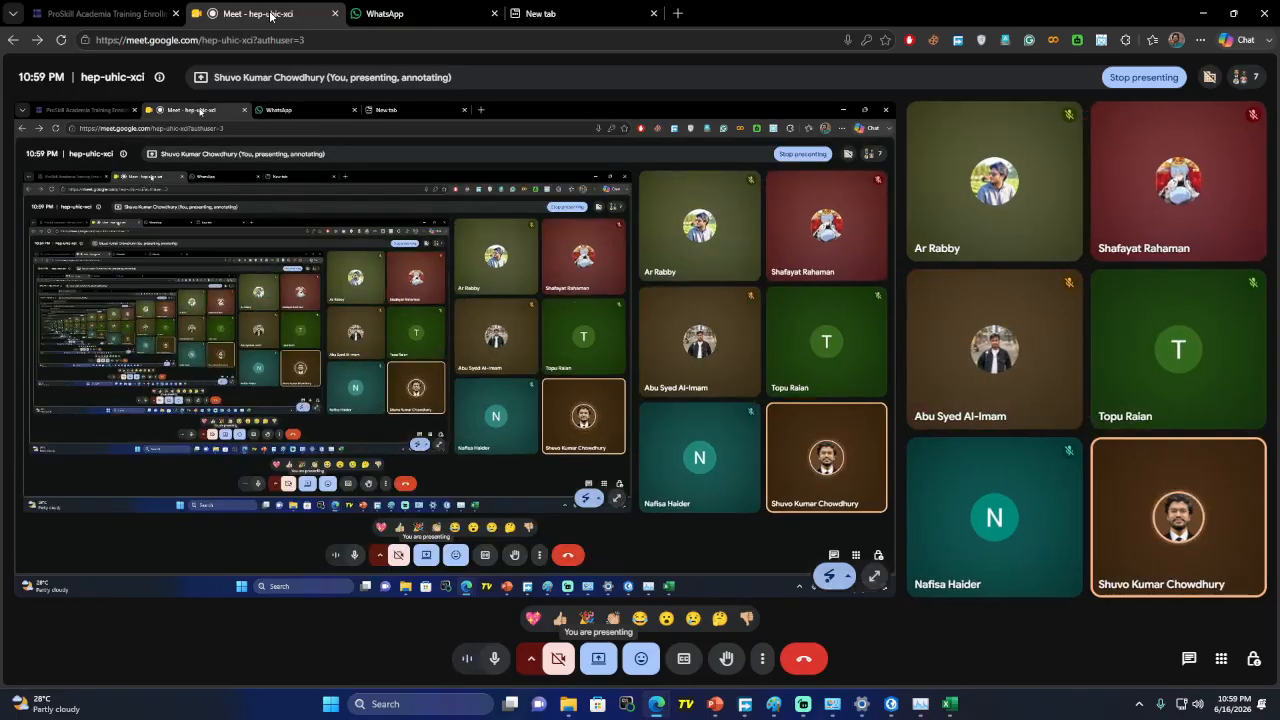
{"action": "left_click", "coordinate": [414, 14]}
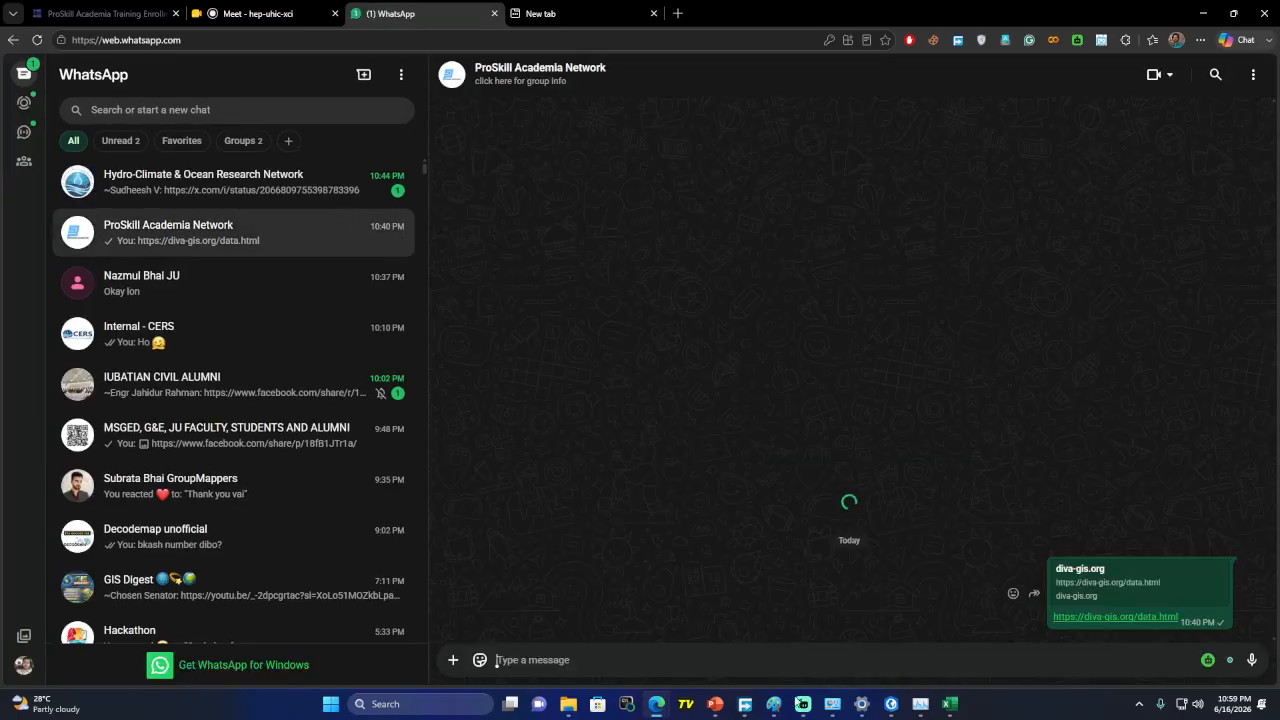
{"action": "type", "text": "https://www.bayesahmed.com/gis-8/"}
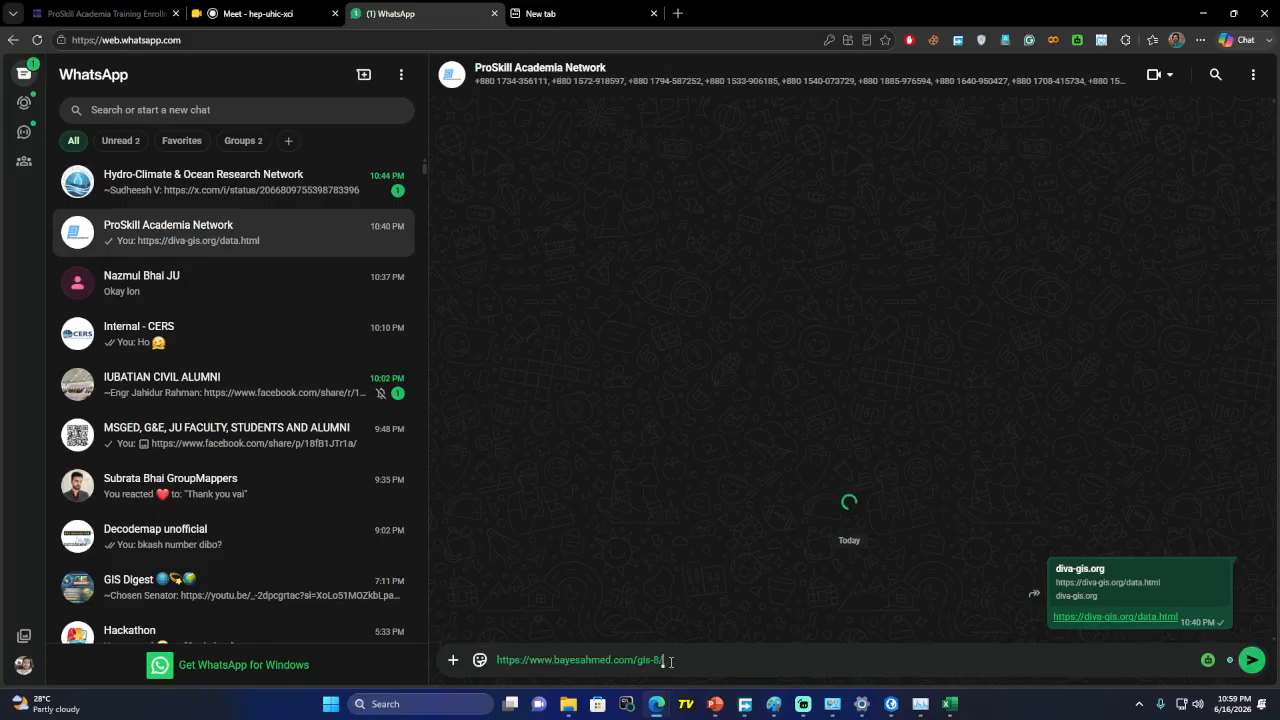
{"action": "left_click", "coordinate": [1252, 661]}
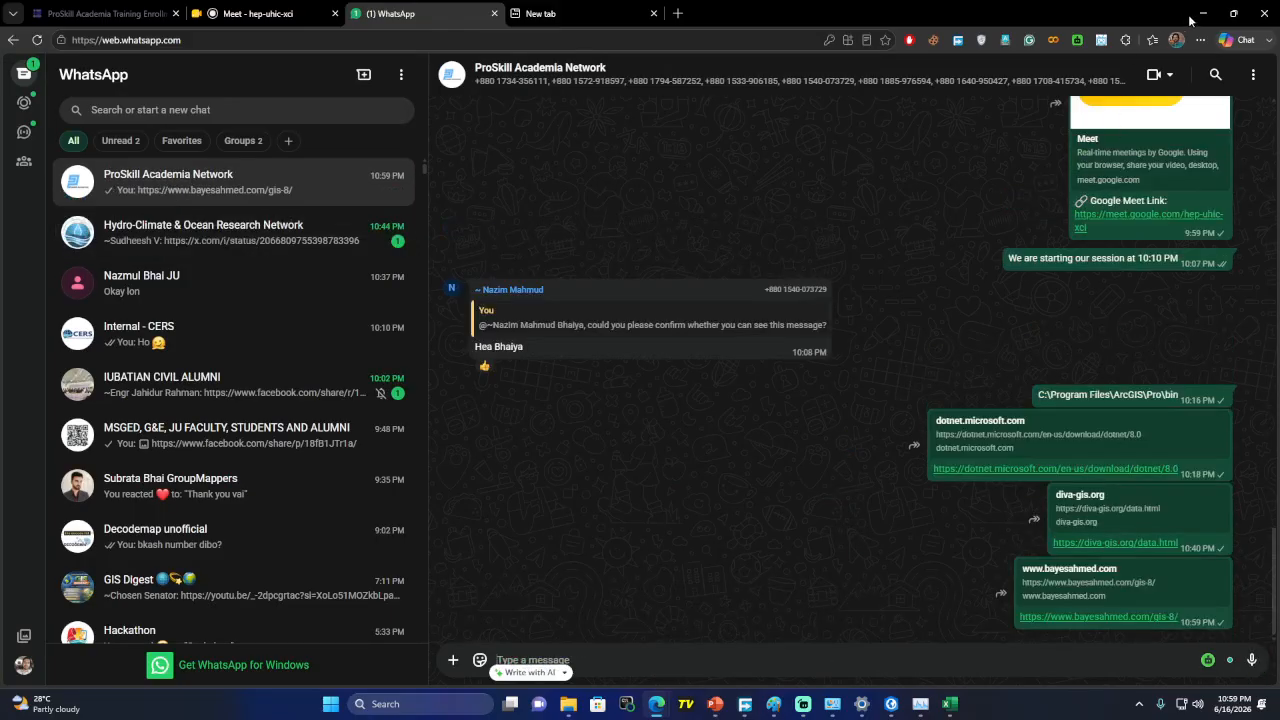
{"action": "left_click", "coordinate": [1203, 13]}
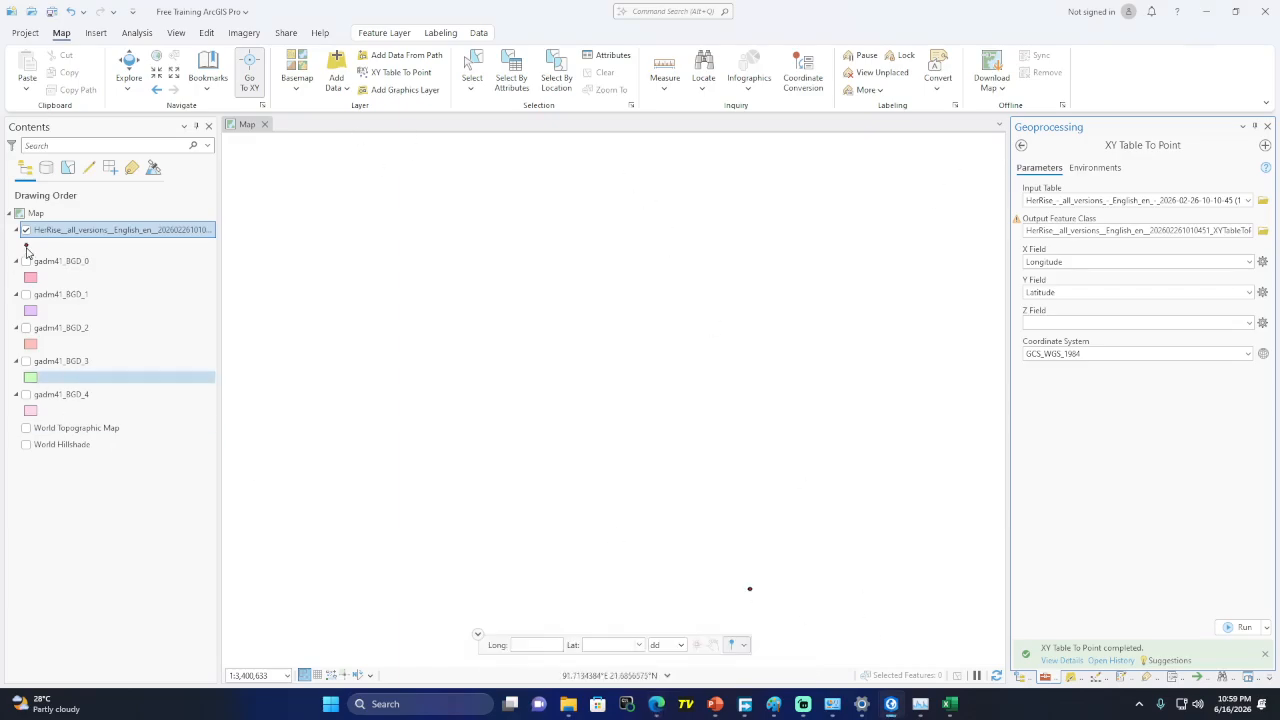
Zoom to the new XY Table To Point layer, then zoom out over the World Topographic Map
{"action": "left_click", "coordinate": [76, 236]}
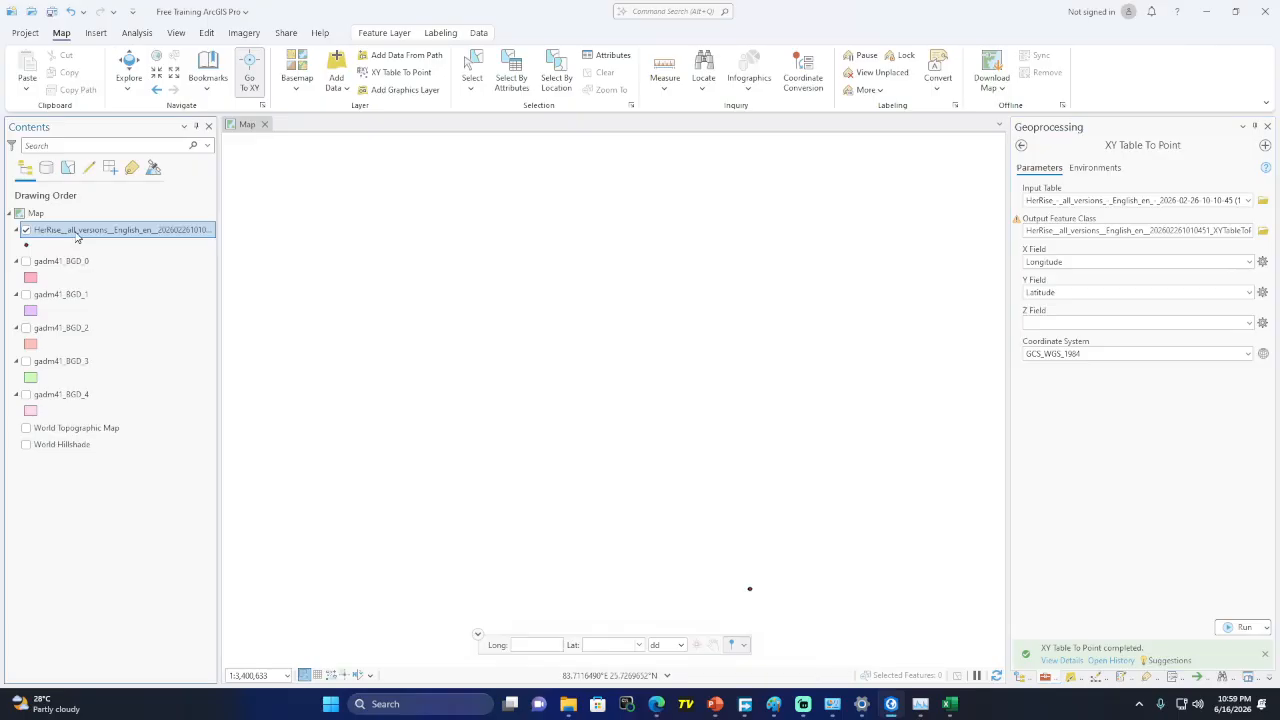
{"action": "right_click", "coordinate": [76, 236]}
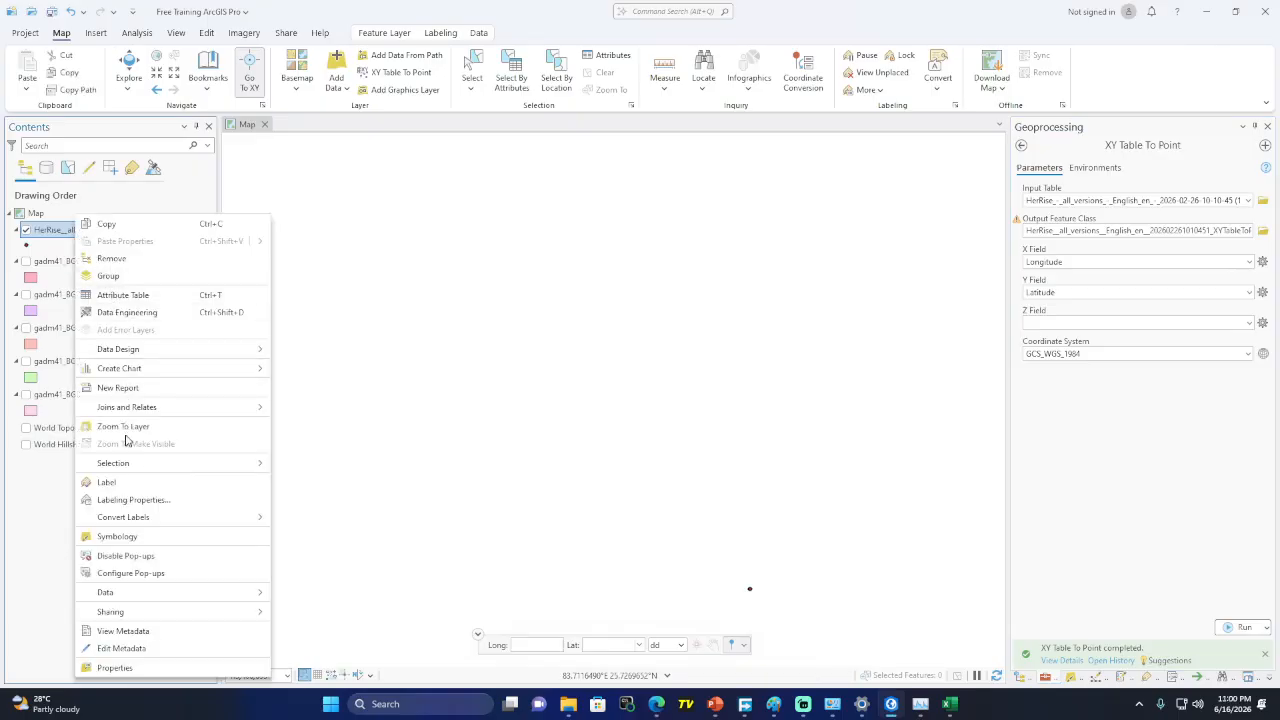
{"action": "left_click", "coordinate": [123, 426]}
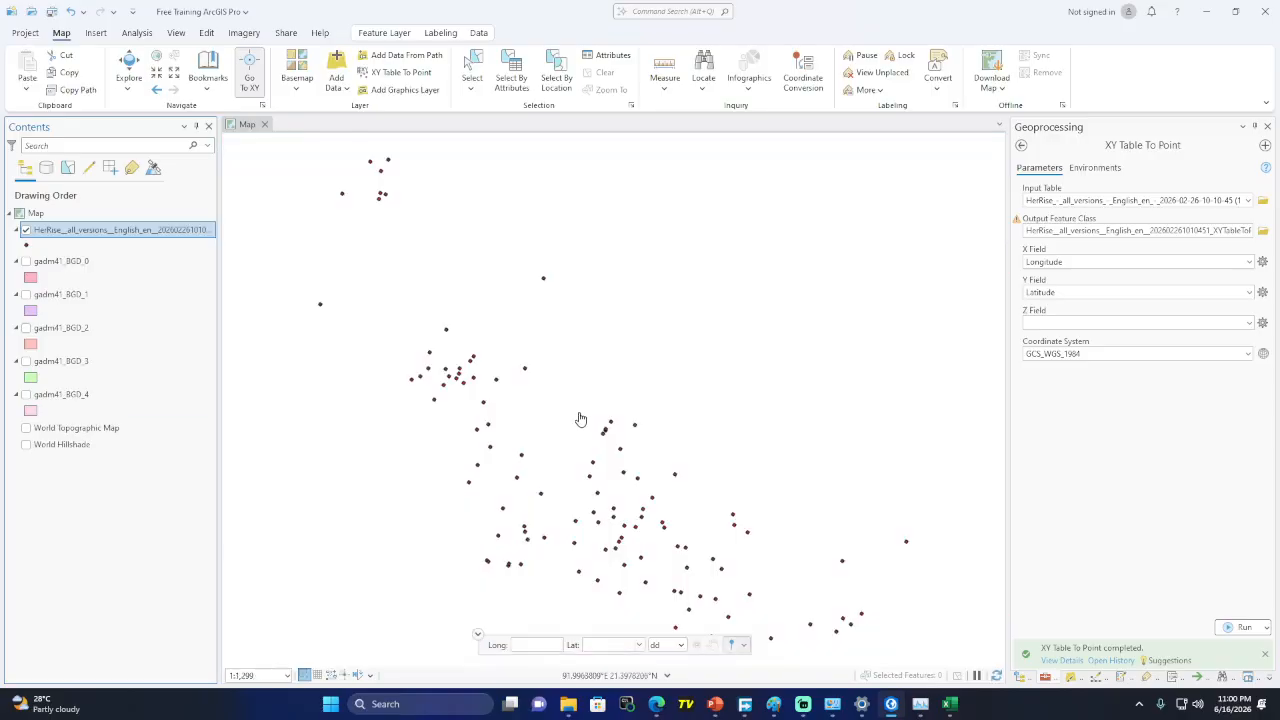
{"action": "scroll", "coordinate": [580, 418], "scroll_direction": "down", "scroll_amount": 2}
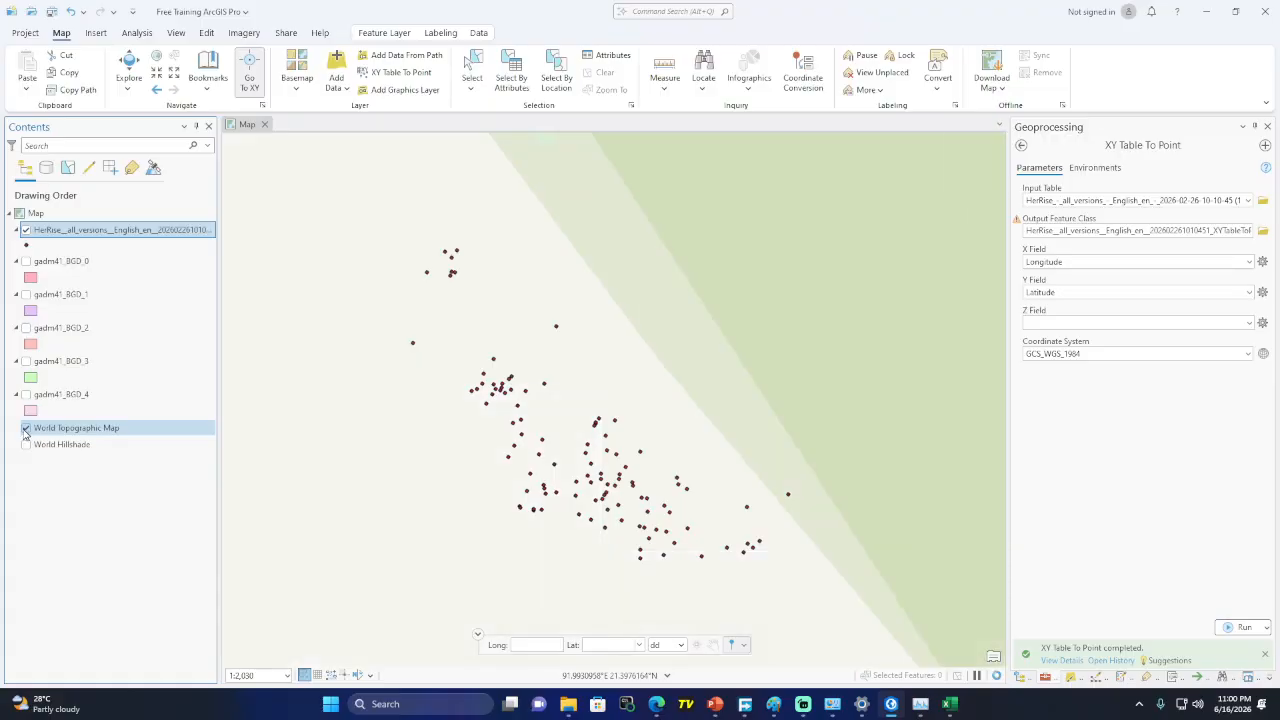
{"action": "scroll", "coordinate": [563, 436], "scroll_direction": "down", "scroll_amount": 3}
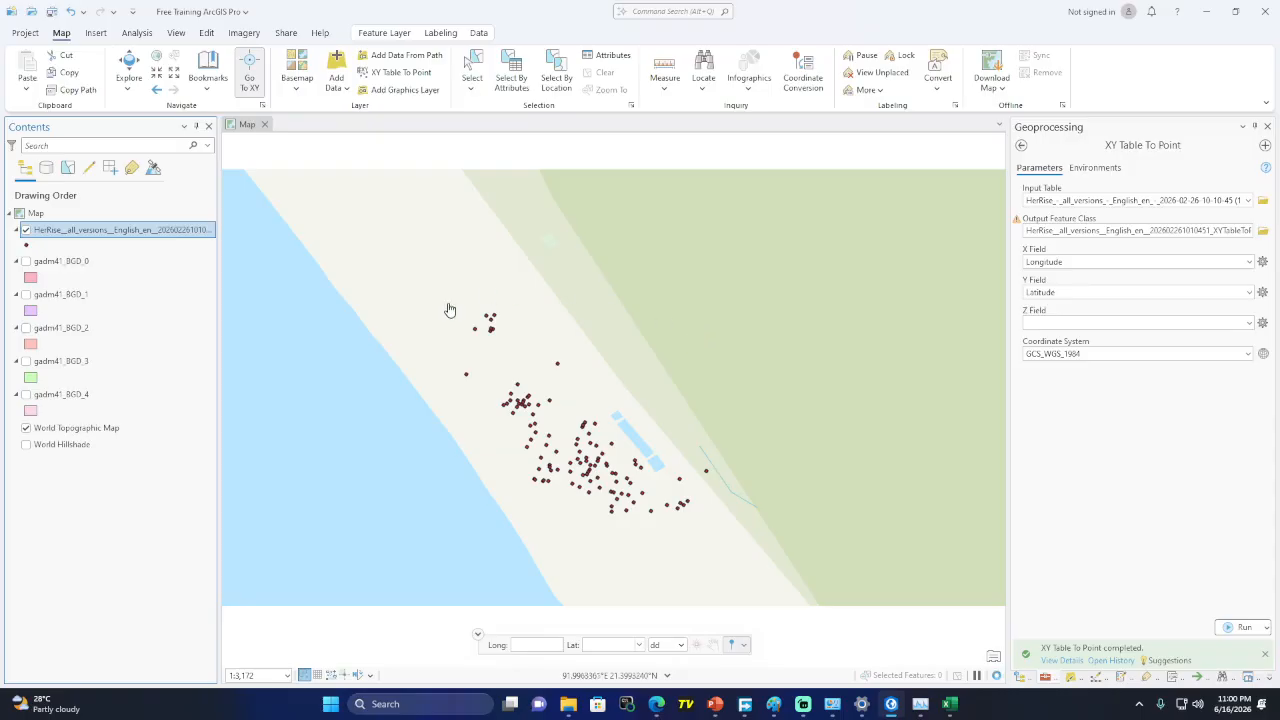
{"action": "scroll", "coordinate": [568, 437], "scroll_direction": "down", "scroll_amount": 4}
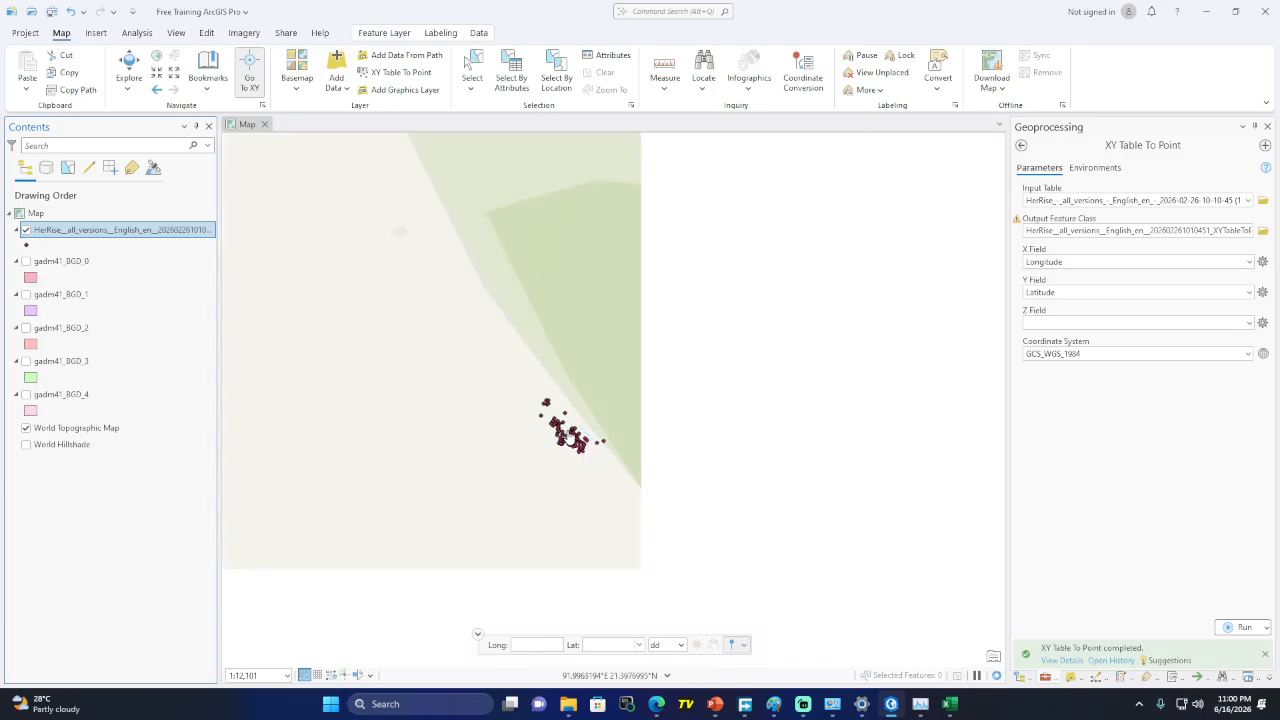
{"action": "scroll", "coordinate": [568, 437], "scroll_direction": "down", "scroll_amount": 5}
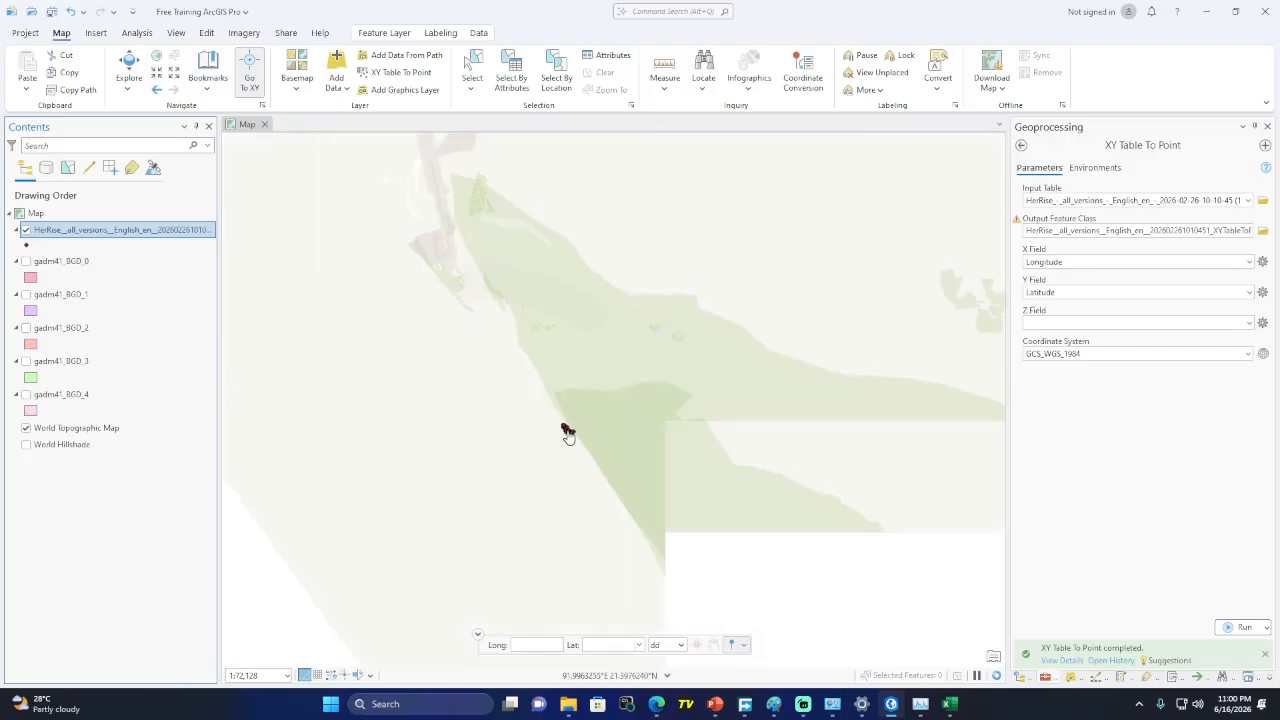
{"action": "scroll", "coordinate": [568, 437], "scroll_direction": "down", "scroll_amount": 3}
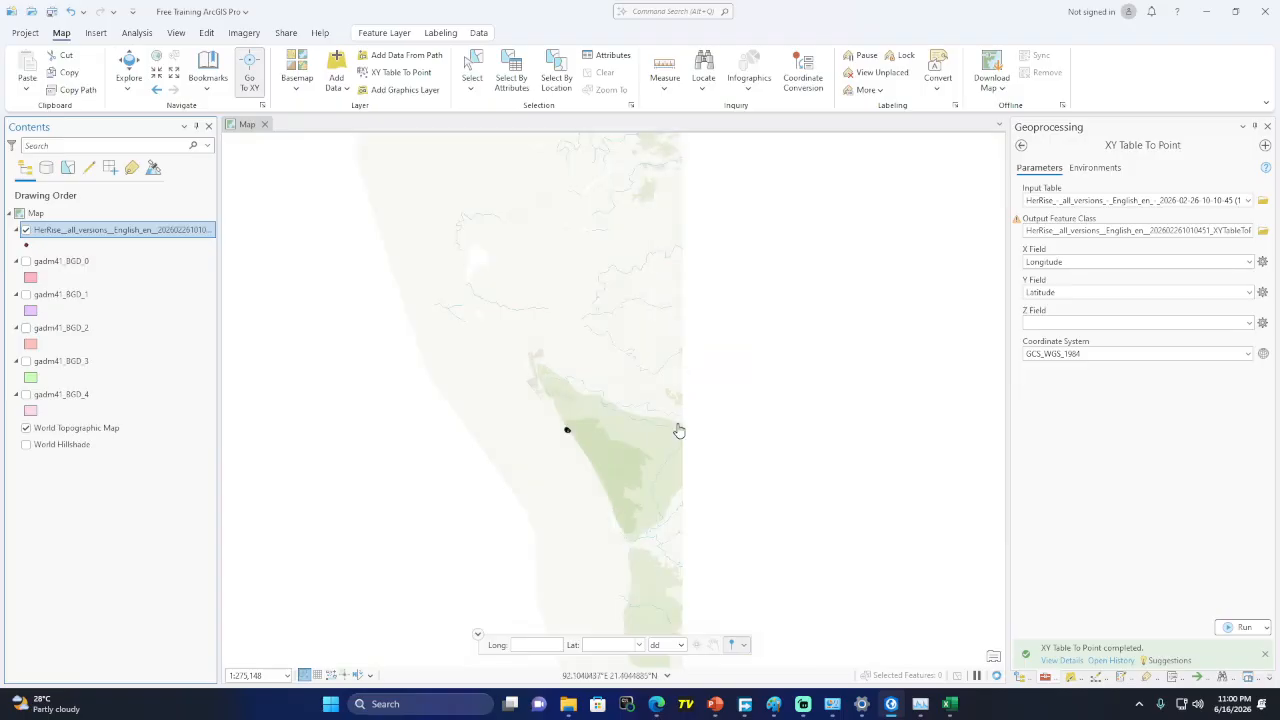
{"action": "scroll", "coordinate": [557, 439], "scroll_direction": "down", "scroll_amount": 3}
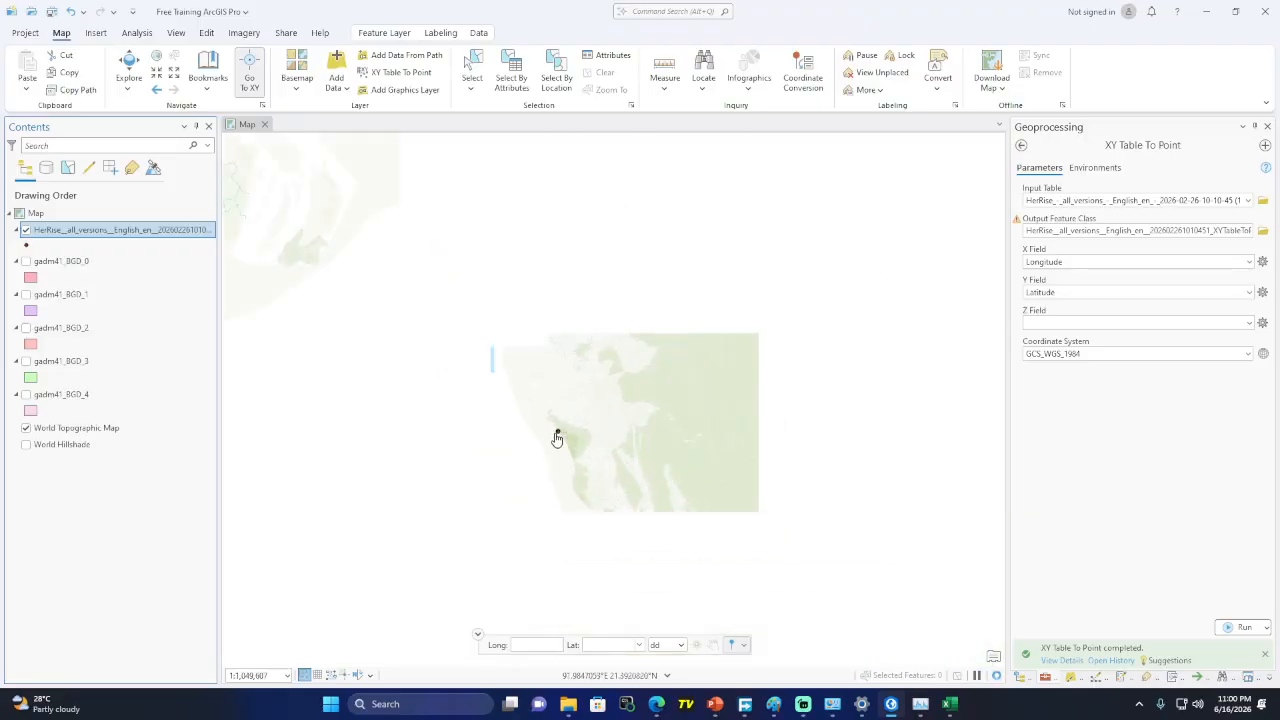
{"action": "scroll", "coordinate": [557, 439], "scroll_direction": "down", "scroll_amount": 3}
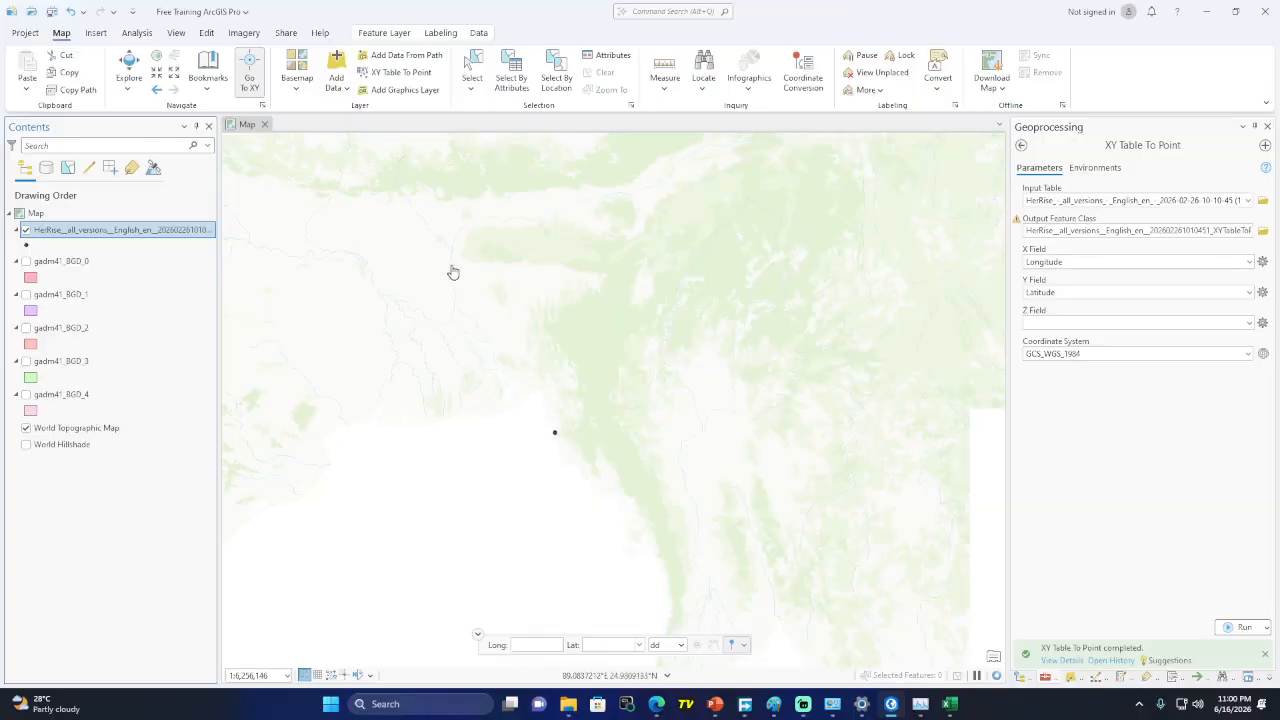
Check the point against gadm41_BGD_4 near Cox's Bazar, then hide the boundaries and basemap
{"action": "left_click", "coordinate": [27, 396]}
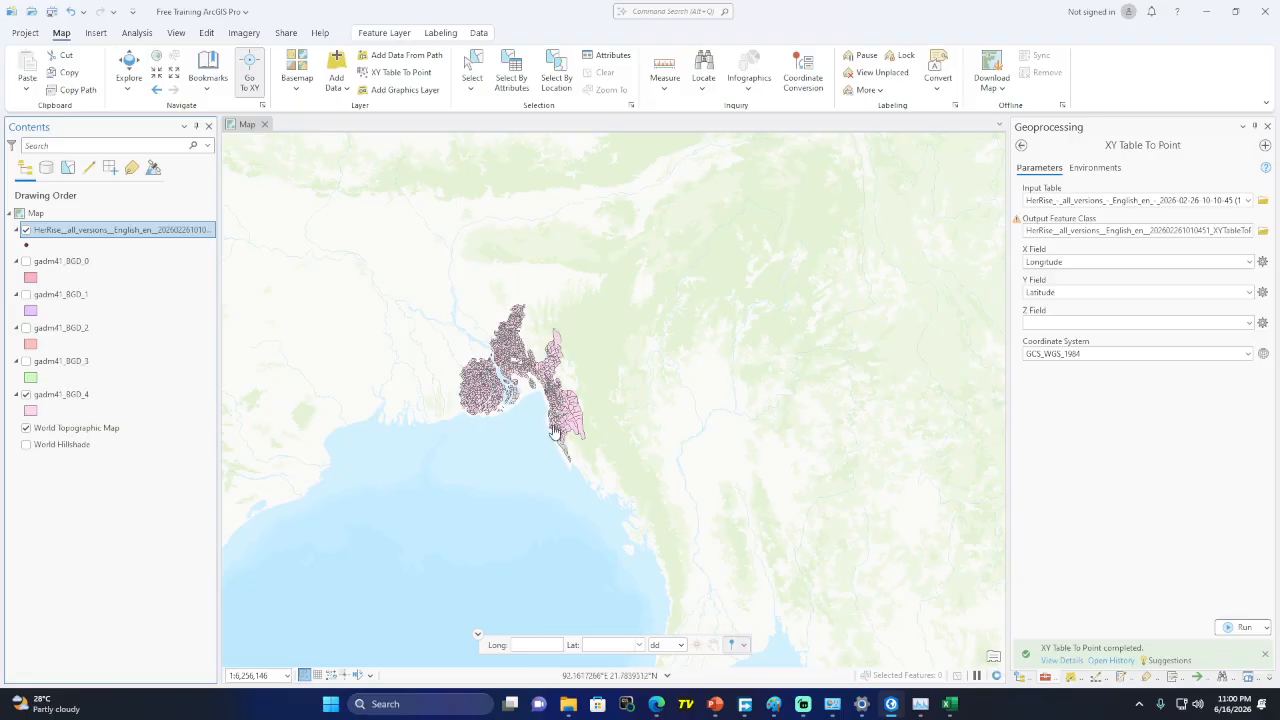
{"action": "scroll", "coordinate": [556, 441], "scroll_direction": "up", "scroll_amount": 6}
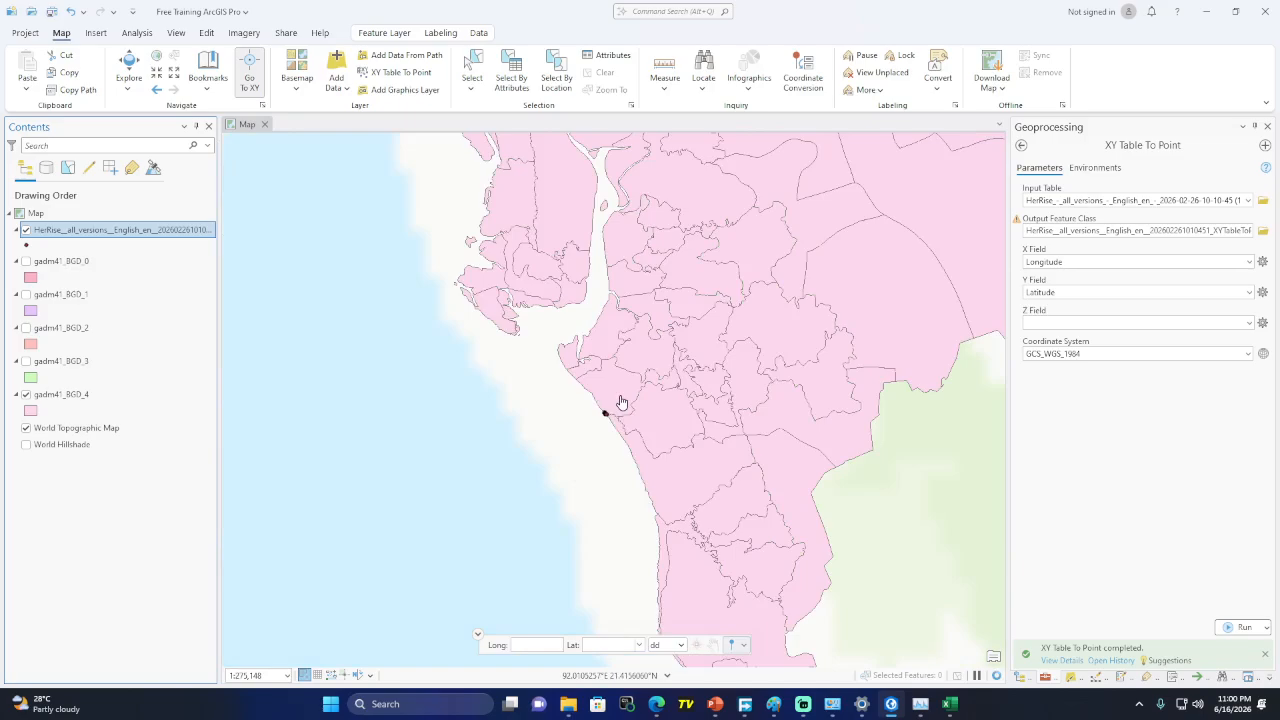
{"action": "scroll", "coordinate": [604, 428], "scroll_direction": "up", "scroll_amount": 2}
{"action": "scroll", "coordinate": [606, 432], "scroll_direction": "up", "scroll_amount": 3}
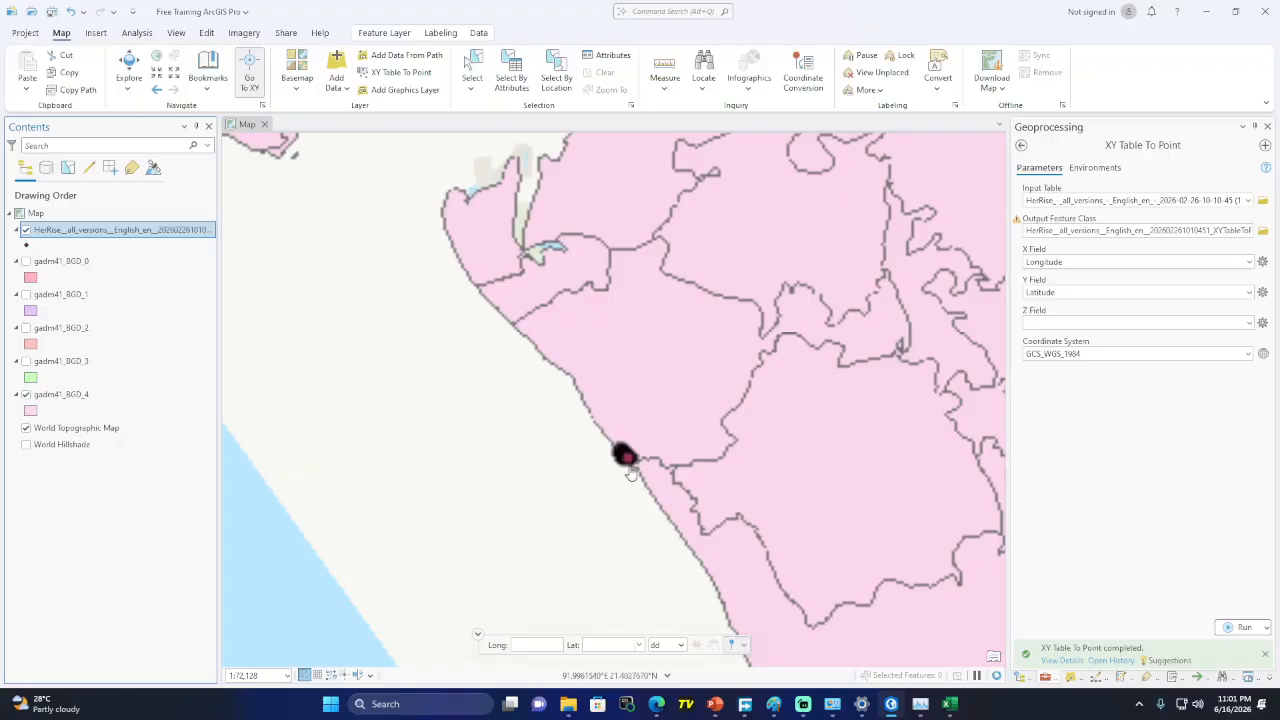
{"action": "left_click", "coordinate": [25, 397]}
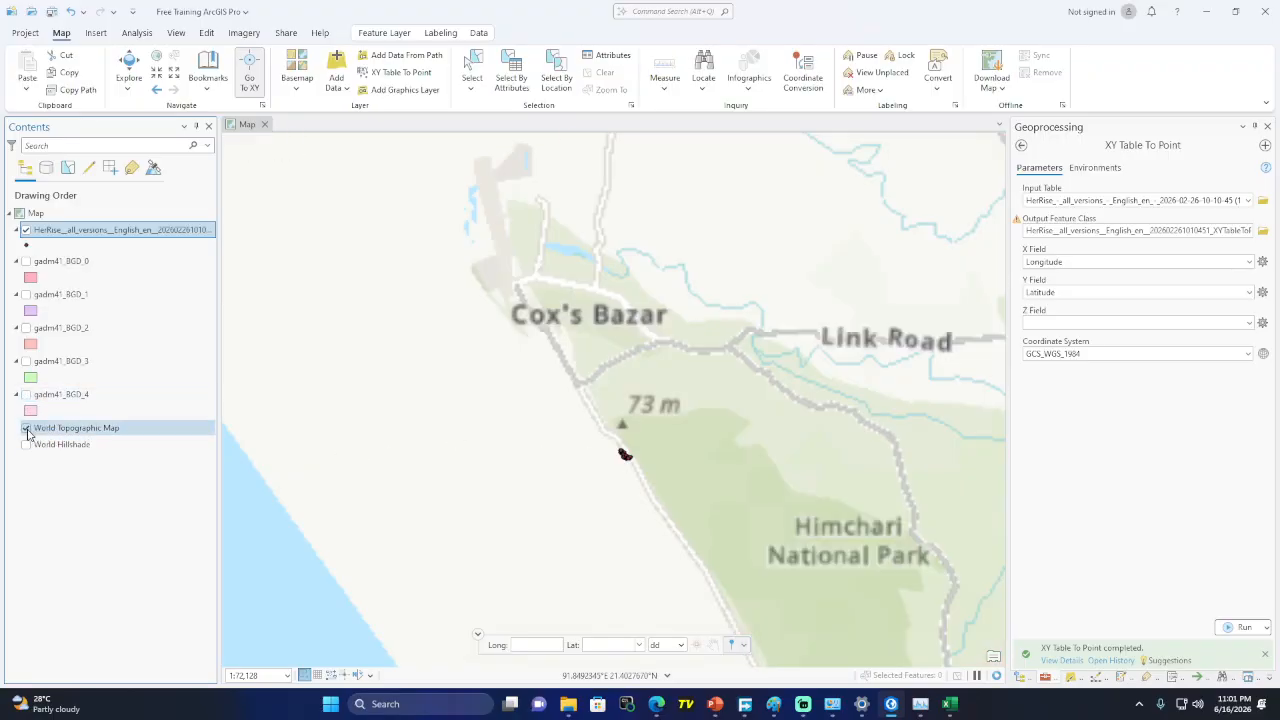
{"action": "left_click", "coordinate": [26, 429]}
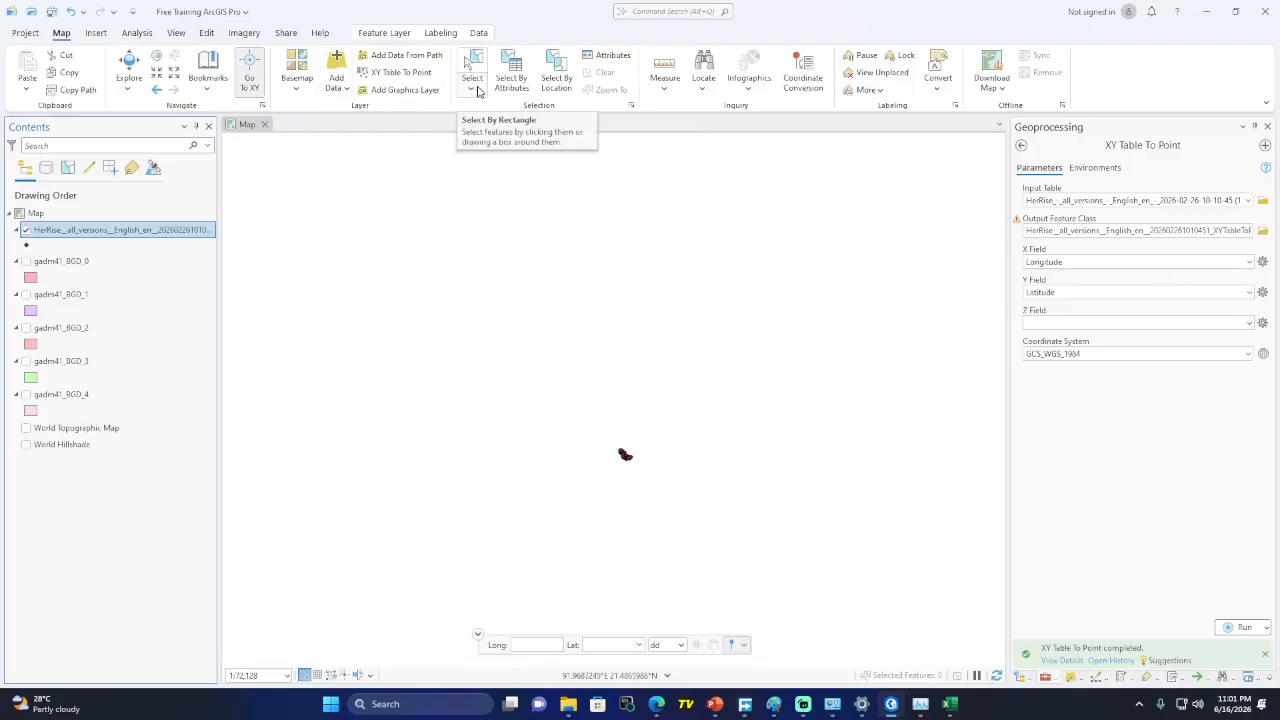
Zoom in and rectangle-select a single point, then the group of points near the top
{"action": "scroll", "coordinate": [623, 500], "scroll_direction": "up", "scroll_amount": 5}
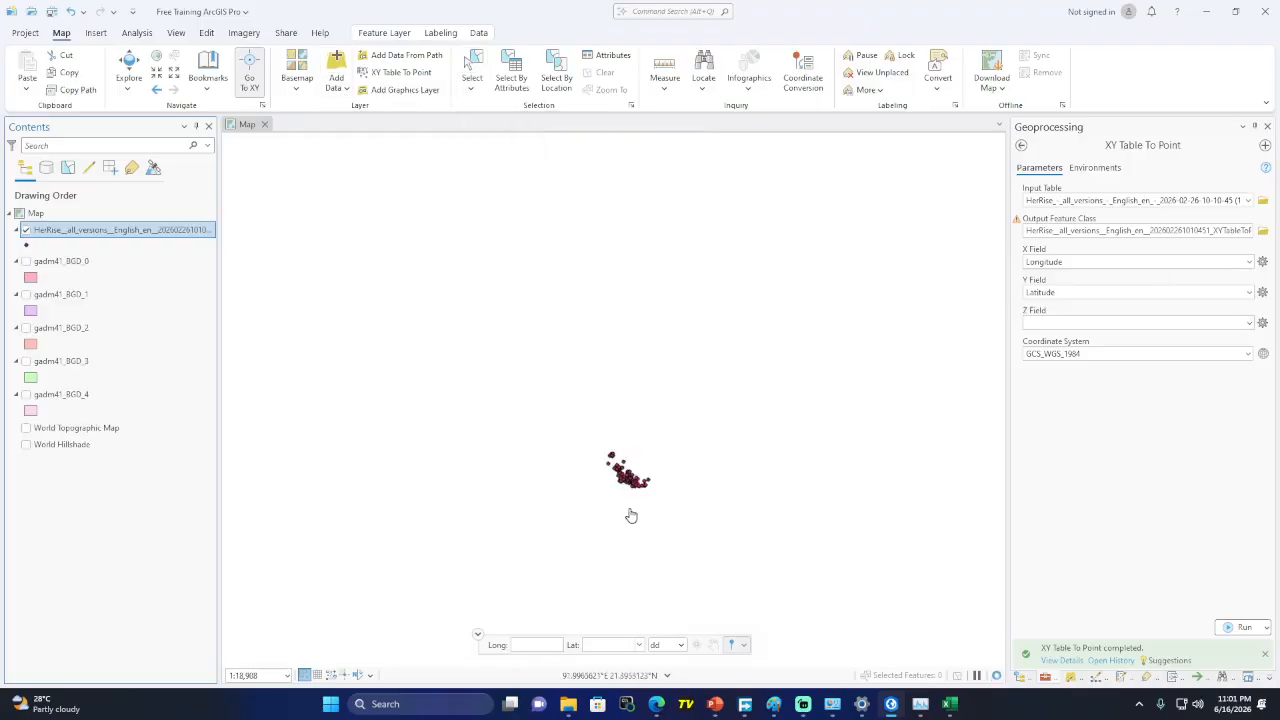
{"action": "scroll", "coordinate": [600, 330], "scroll_direction": "up", "scroll_amount": 2}
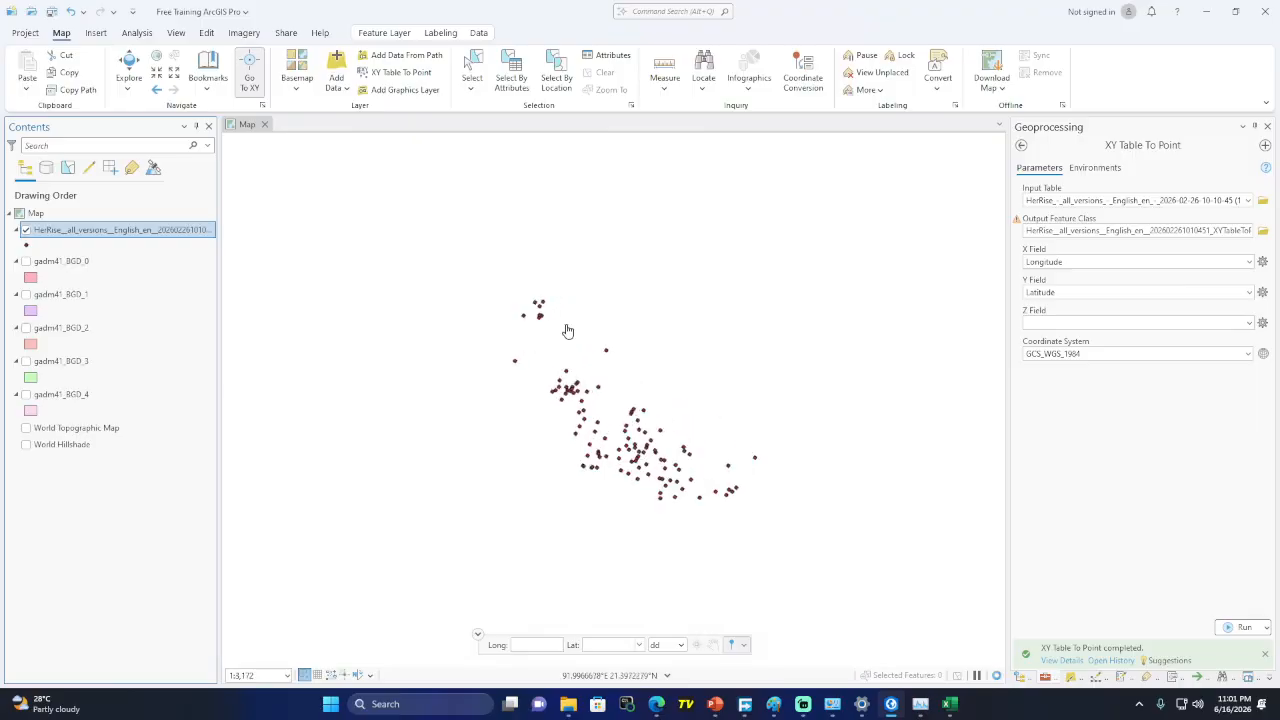
{"action": "scroll", "coordinate": [530, 330], "scroll_direction": "up", "scroll_amount": 1}
{"action": "scroll", "coordinate": [557, 300], "scroll_direction": "up", "scroll_amount": 3}
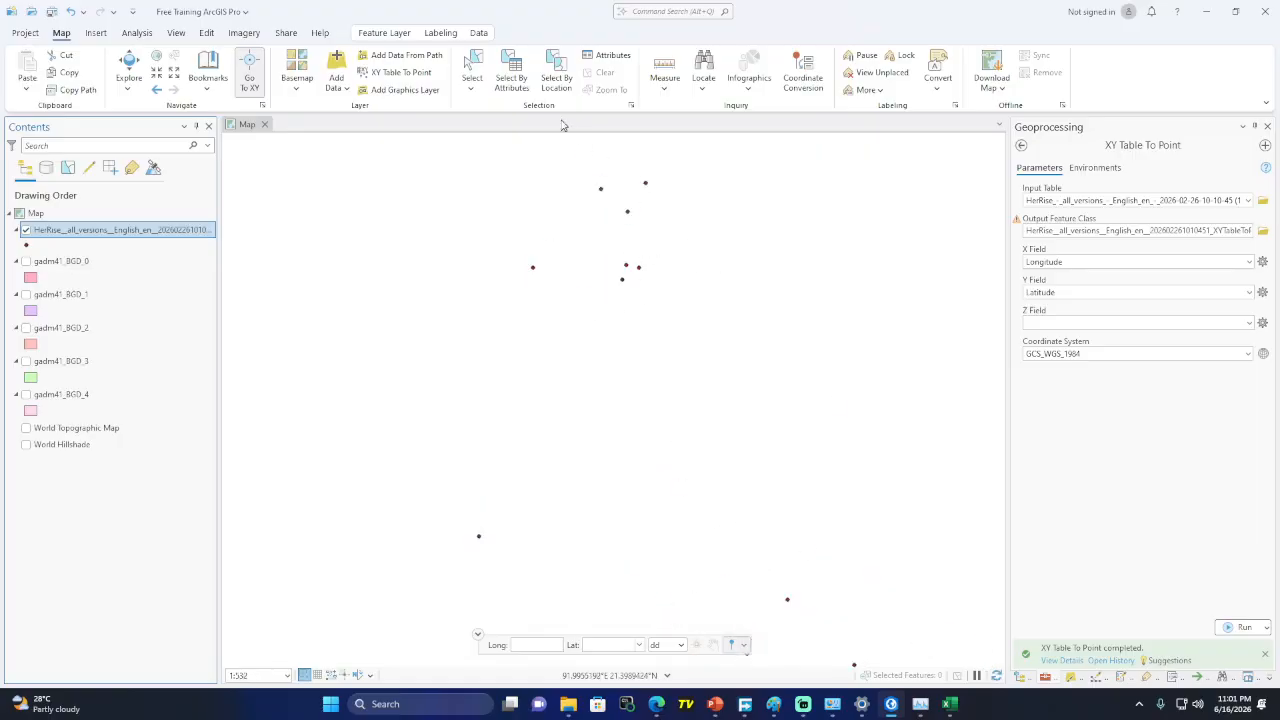
{"action": "left_click", "coordinate": [471, 70]}
{"action": "left_click_drag", "start_coordinate": [516, 244], "coordinate": [538, 299]}
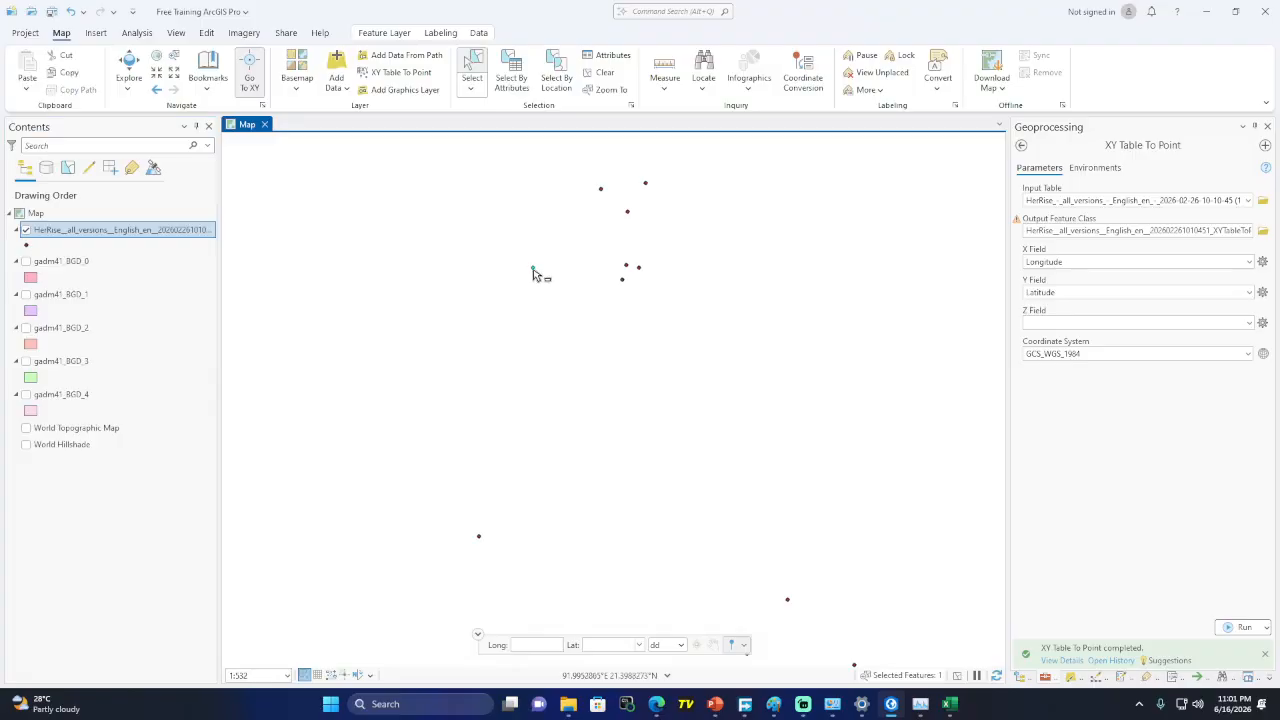
{"action": "scroll", "coordinate": [533, 272], "scroll_direction": "up", "scroll_amount": 2}
{"action": "scroll", "coordinate": [445, 298], "scroll_direction": "down", "scroll_amount": 1}
{"action": "left_click_drag", "start_coordinate": [457, 165], "coordinate": [691, 372]}
Select points with a freehand lasso, then with a circle, and return to rectangle selection
{"action": "left_click", "coordinate": [475, 94]}
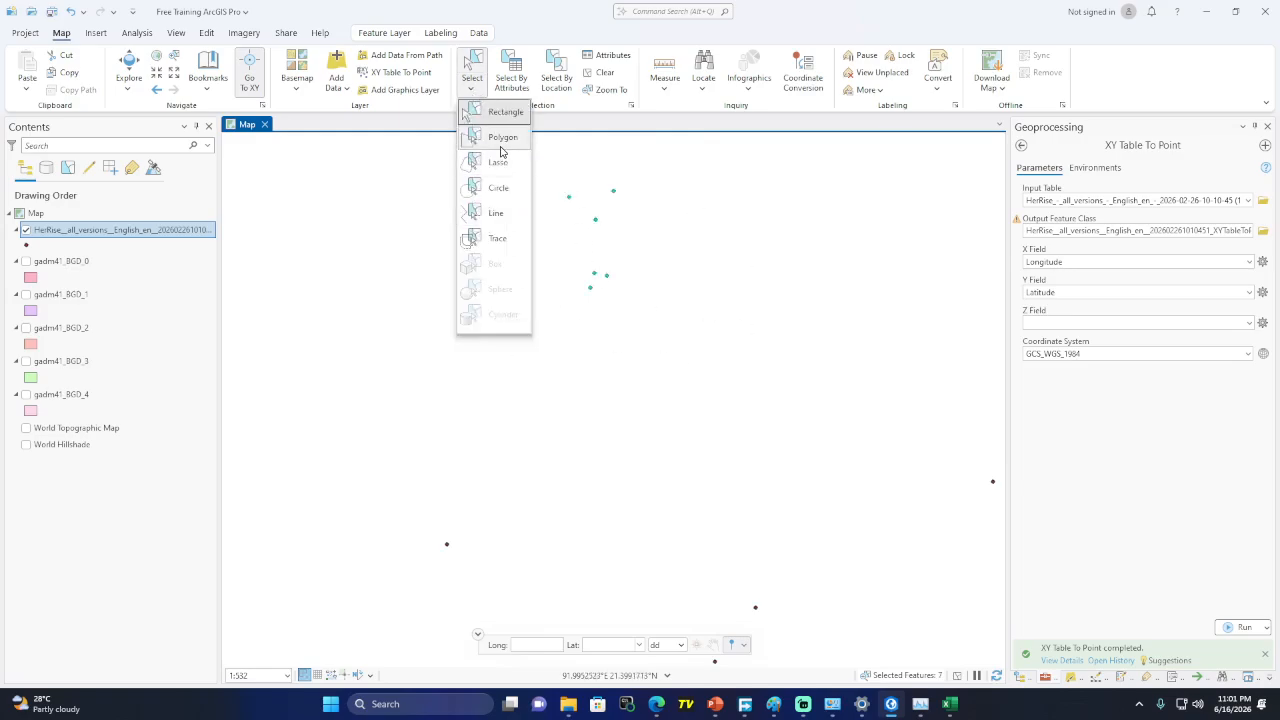
{"action": "left_click", "coordinate": [497, 163]}
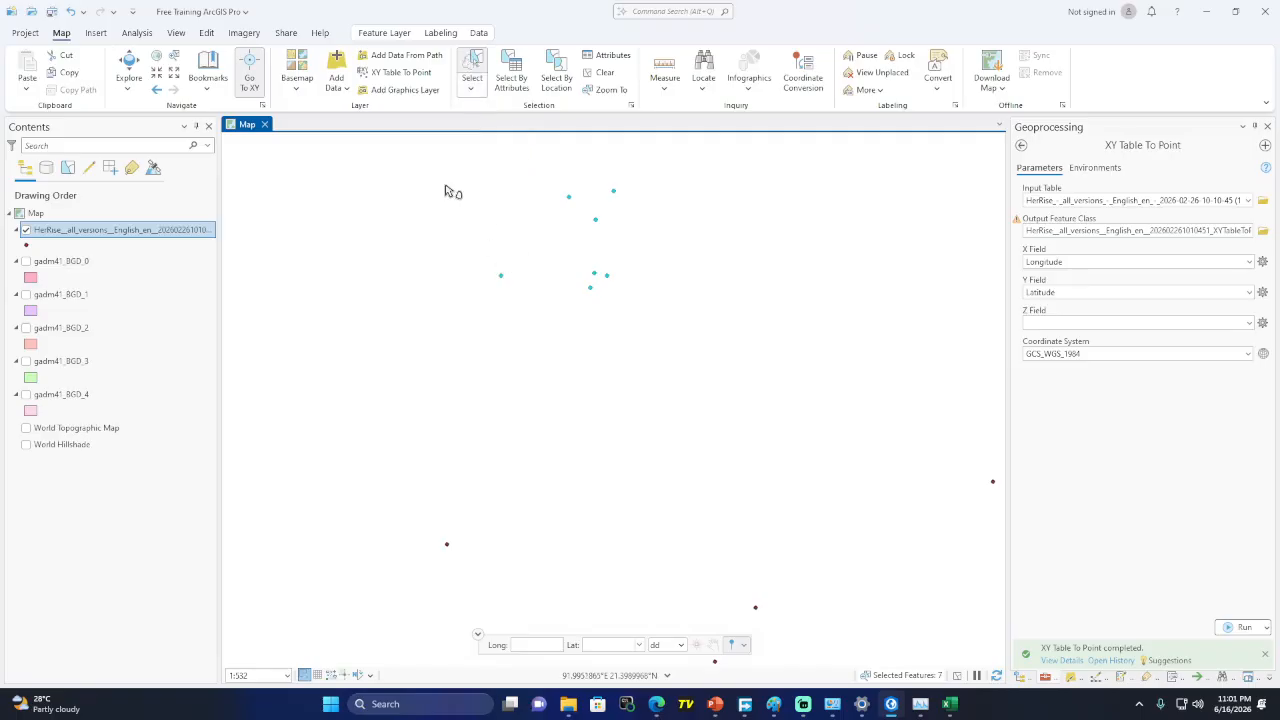
{"action": "mouse_move", "coordinate": [440, 205]}
{"action": "left_mouse_down"}
{"action": "mouse_move", "coordinate": [508, 180]}
{"action": "mouse_move", "coordinate": [684, 226]}
{"action": "mouse_move", "coordinate": [542, 364]}
{"action": "mouse_move", "coordinate": [460, 234]}
{"action": "mouse_move", "coordinate": [466, 270]}
{"action": "left_mouse_up"}
{"action": "mouse_move", "coordinate": [410, 451]}
{"action": "left_mouse_down"}
{"action": "mouse_move", "coordinate": [671, 560]}
{"action": "mouse_move", "coordinate": [418, 548]}
{"action": "left_mouse_up"}
{"action": "left_click", "coordinate": [471, 85]}
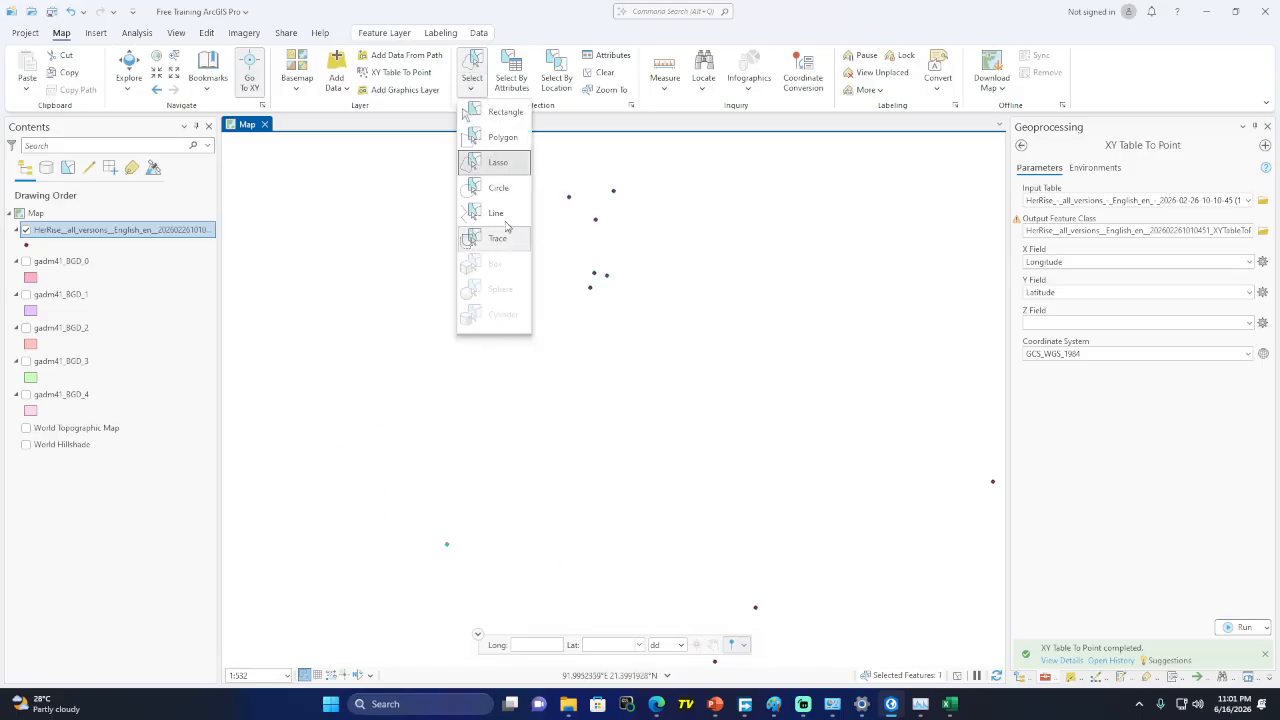
{"action": "left_click", "coordinate": [498, 188]}
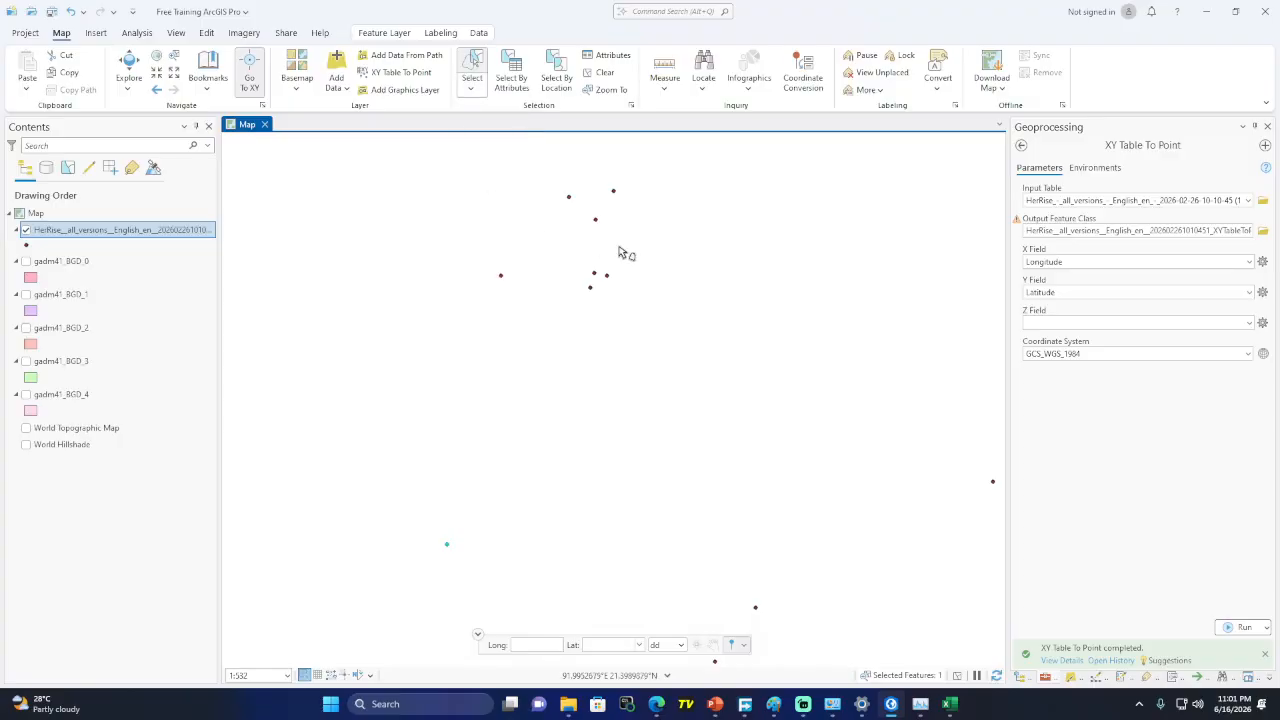
{"action": "left_click_drag", "start_coordinate": [510, 184], "coordinate": [649, 298]}
{"action": "left_click", "coordinate": [471, 85]}
{"action": "left_click", "coordinate": [501, 117]}
Clear the selection and check the Latitude column in the Excel survey sheet
{"action": "left_click", "coordinate": [601, 72]}
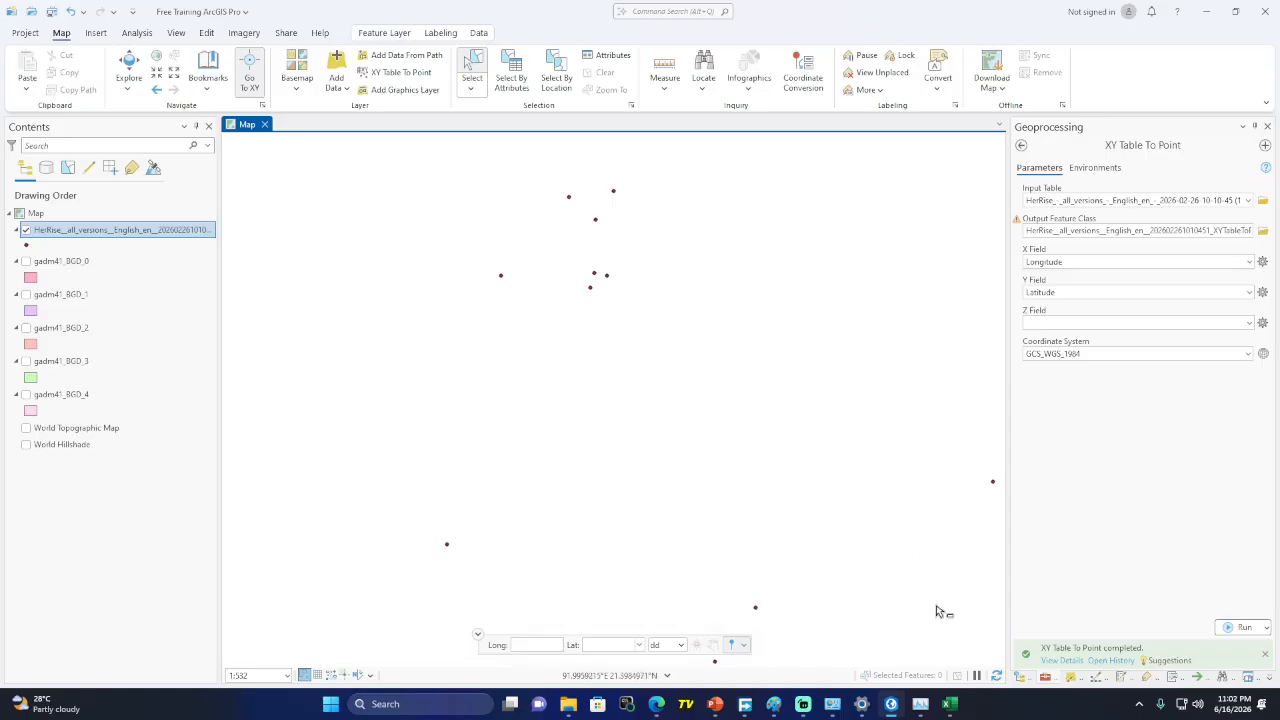
{"action": "left_click", "coordinate": [950, 704]}
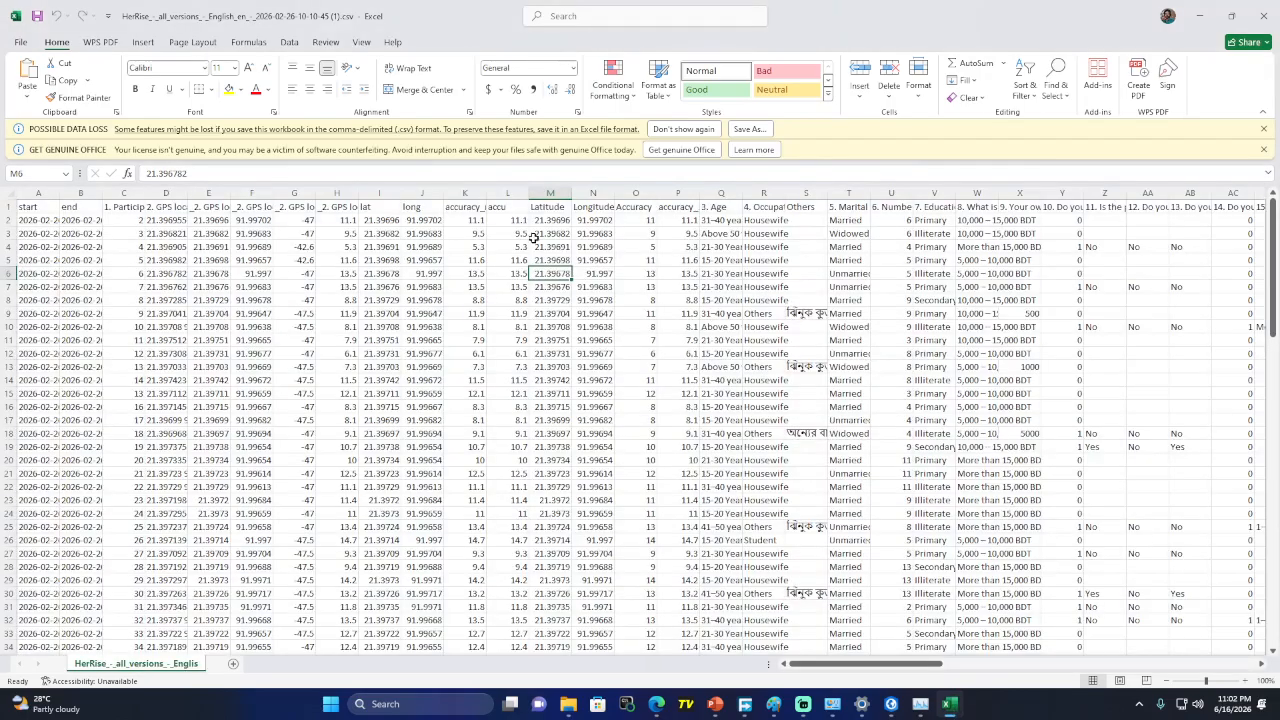
{"action": "left_click", "coordinate": [550, 208]}
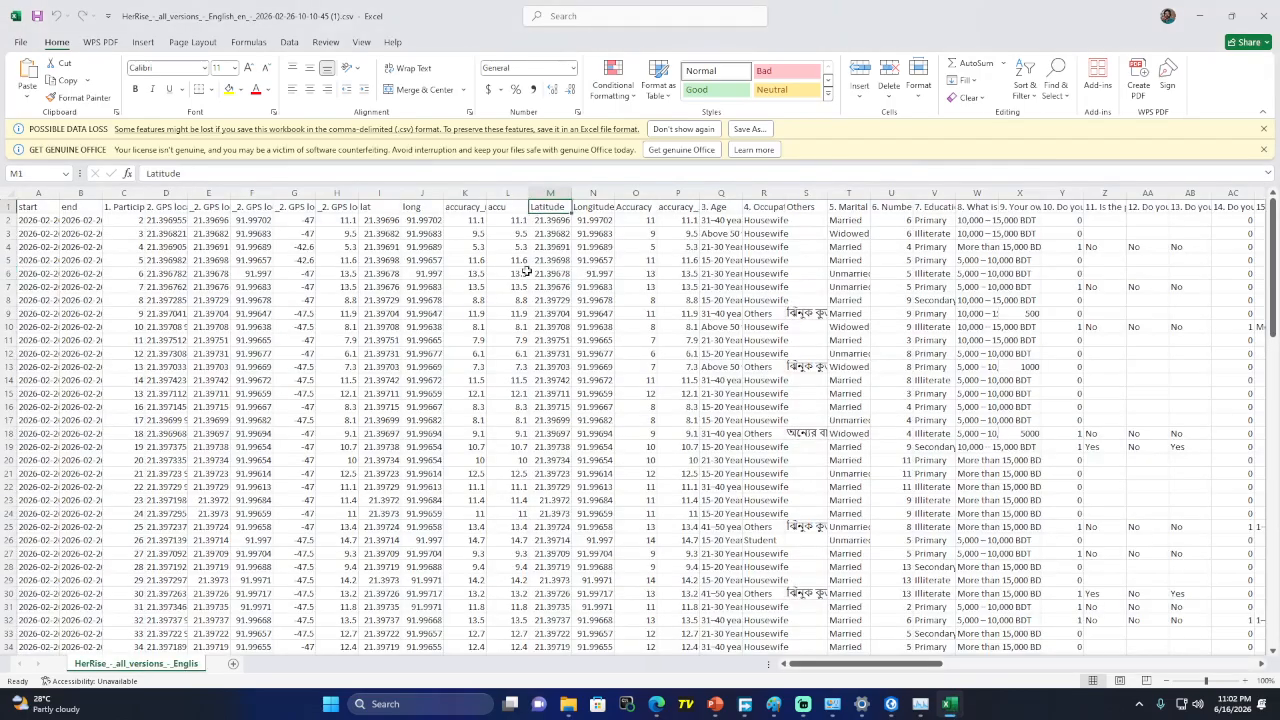
{"action": "left_click", "coordinate": [1199, 15]}
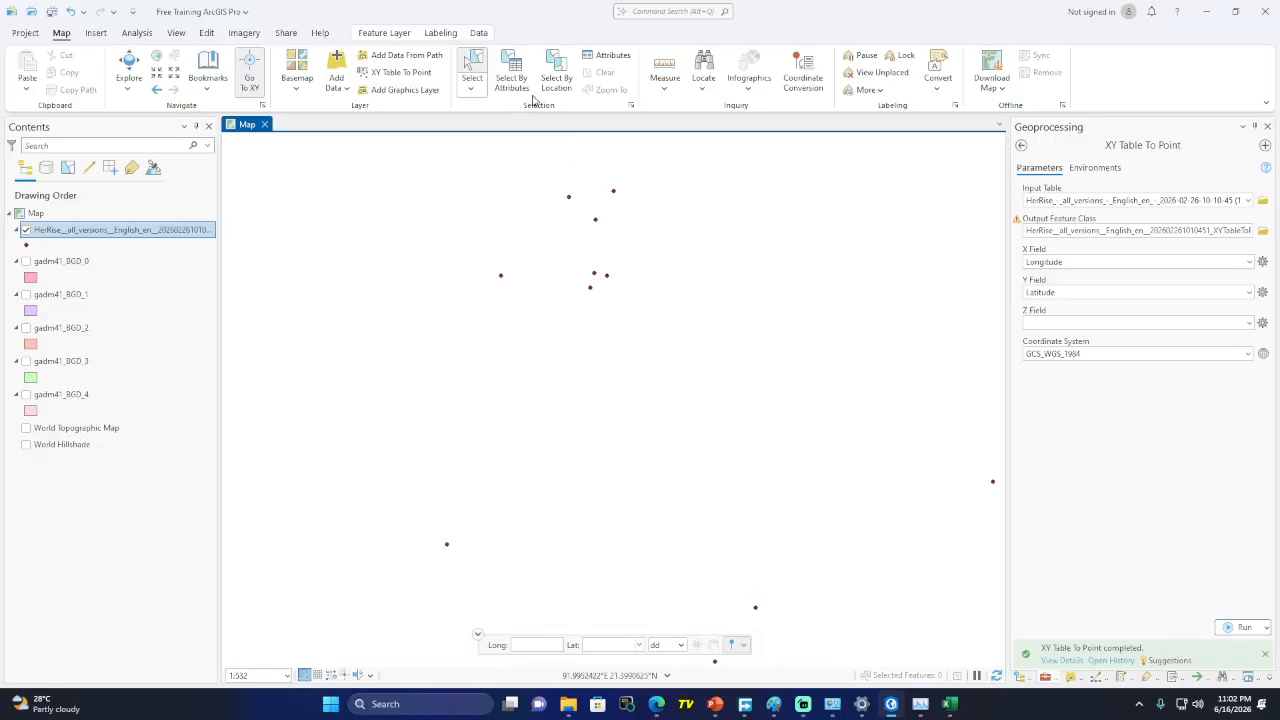
Open Select By Attributes for the XY survey points layer with New selection
{"action": "right_click", "coordinate": [90, 231]}
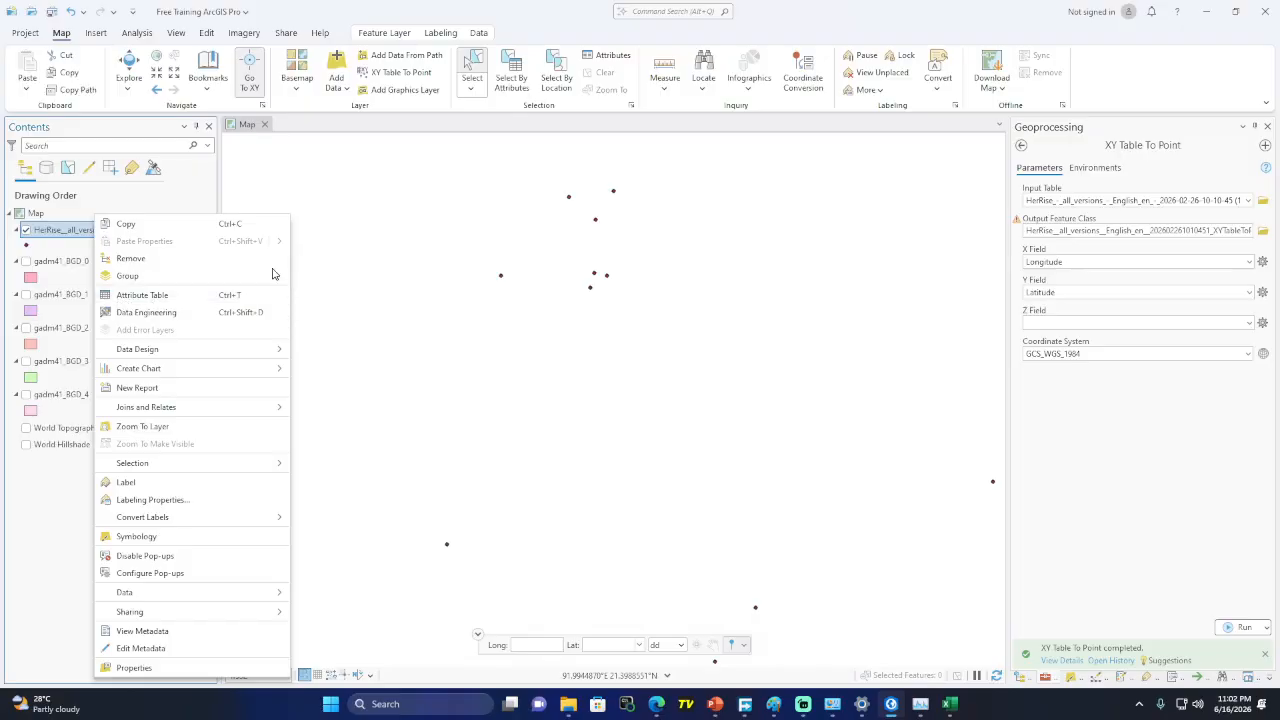
{"action": "left_click", "coordinate": [519, 85]}
{"action": "left_click", "coordinate": [521, 83]}
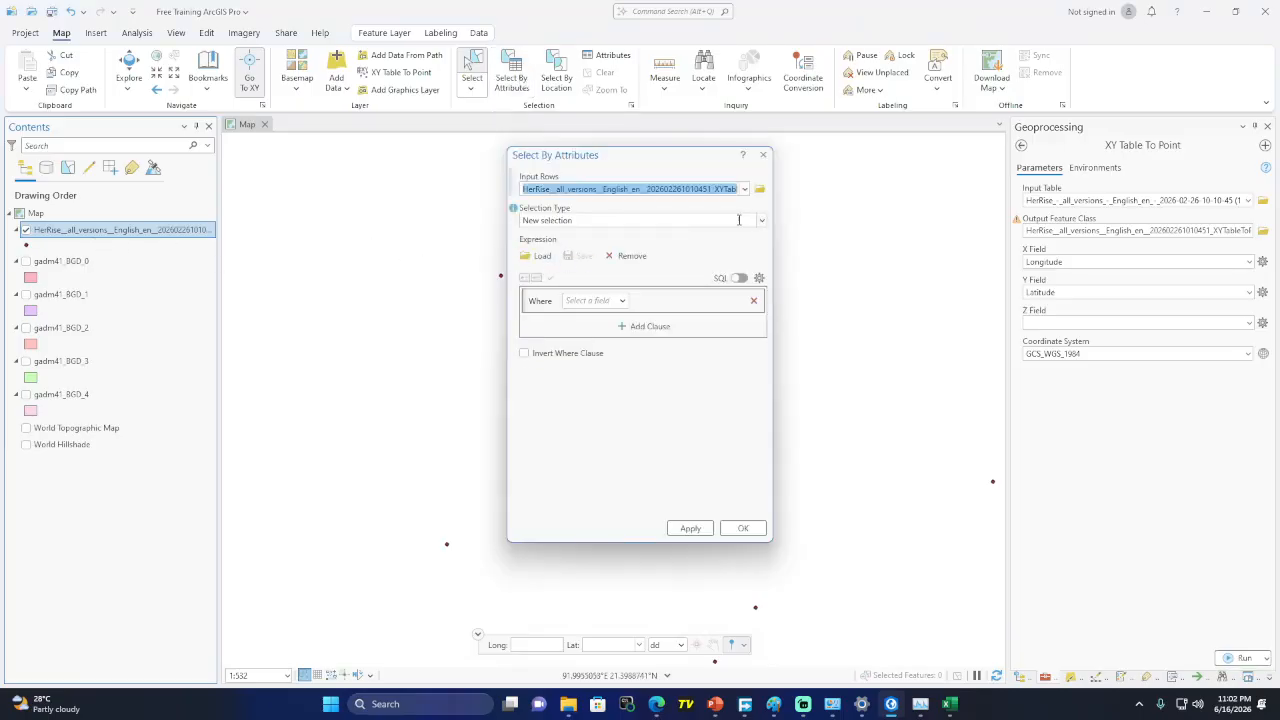
Query '1. Participant ID' is equal to 9 and apply it to select that point
{"action": "left_click", "coordinate": [622, 300]}
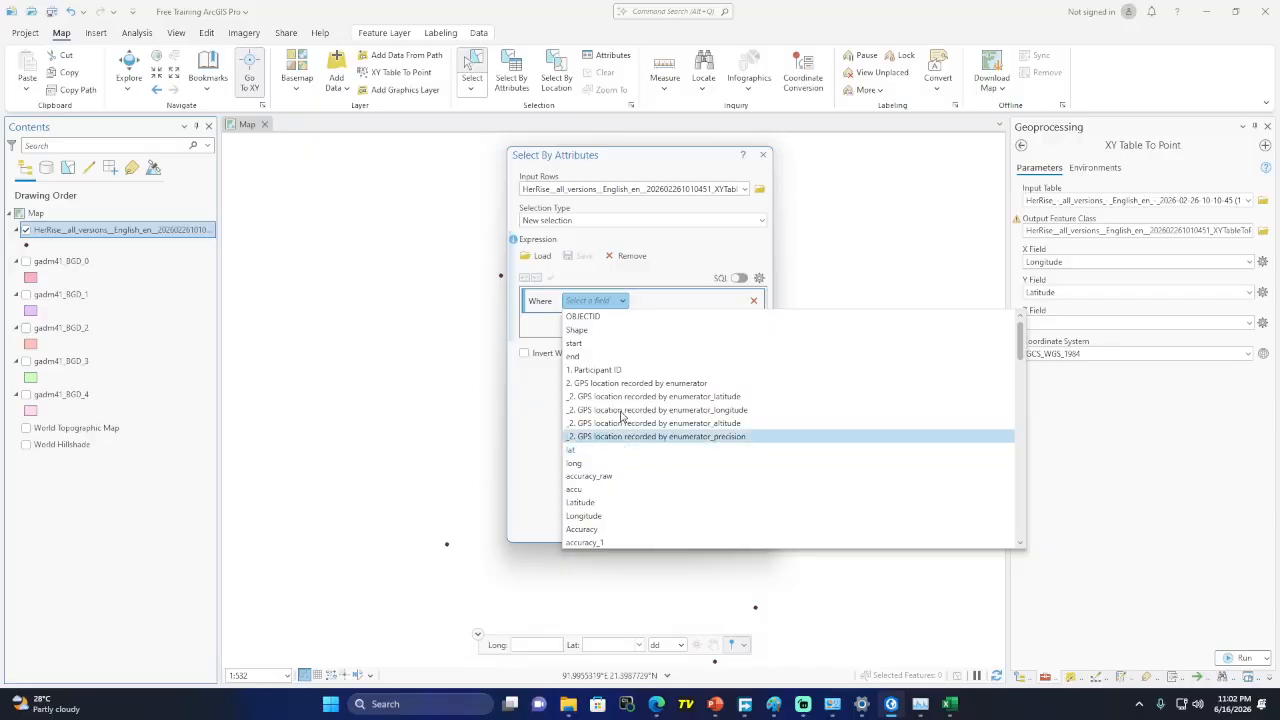
{"action": "left_click", "coordinate": [616, 370]}
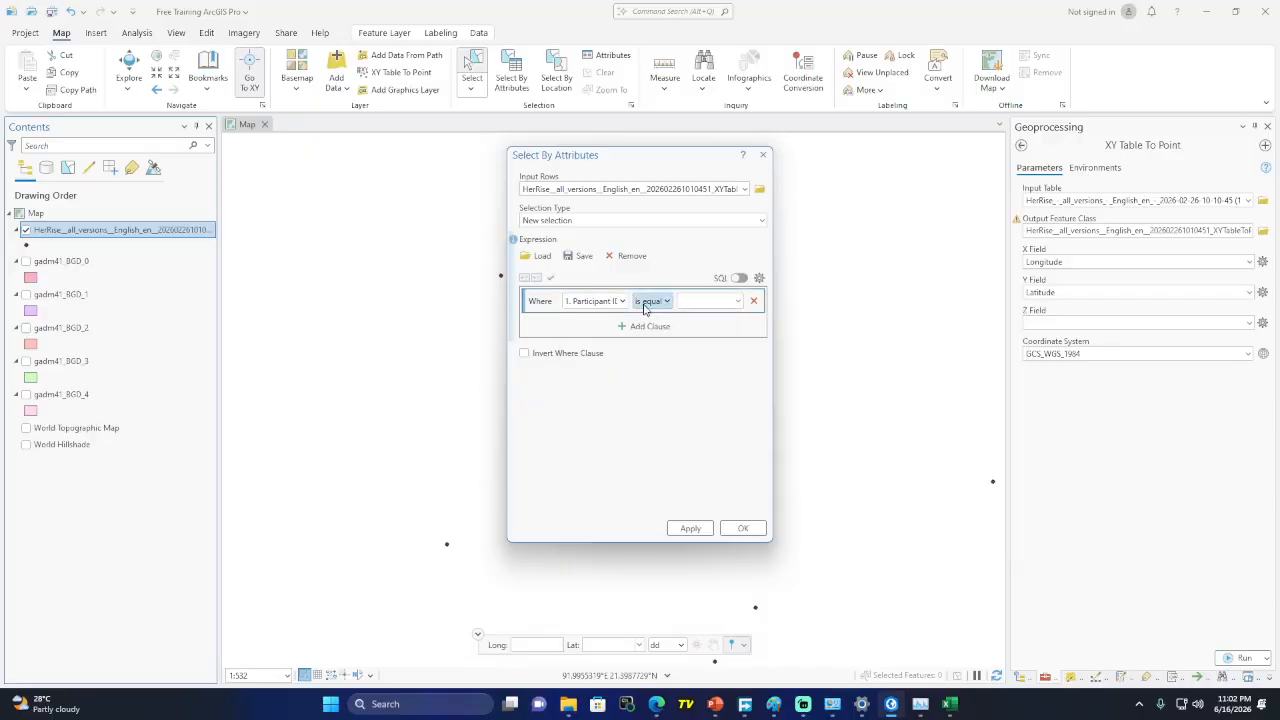
{"action": "left_click", "coordinate": [738, 301]}
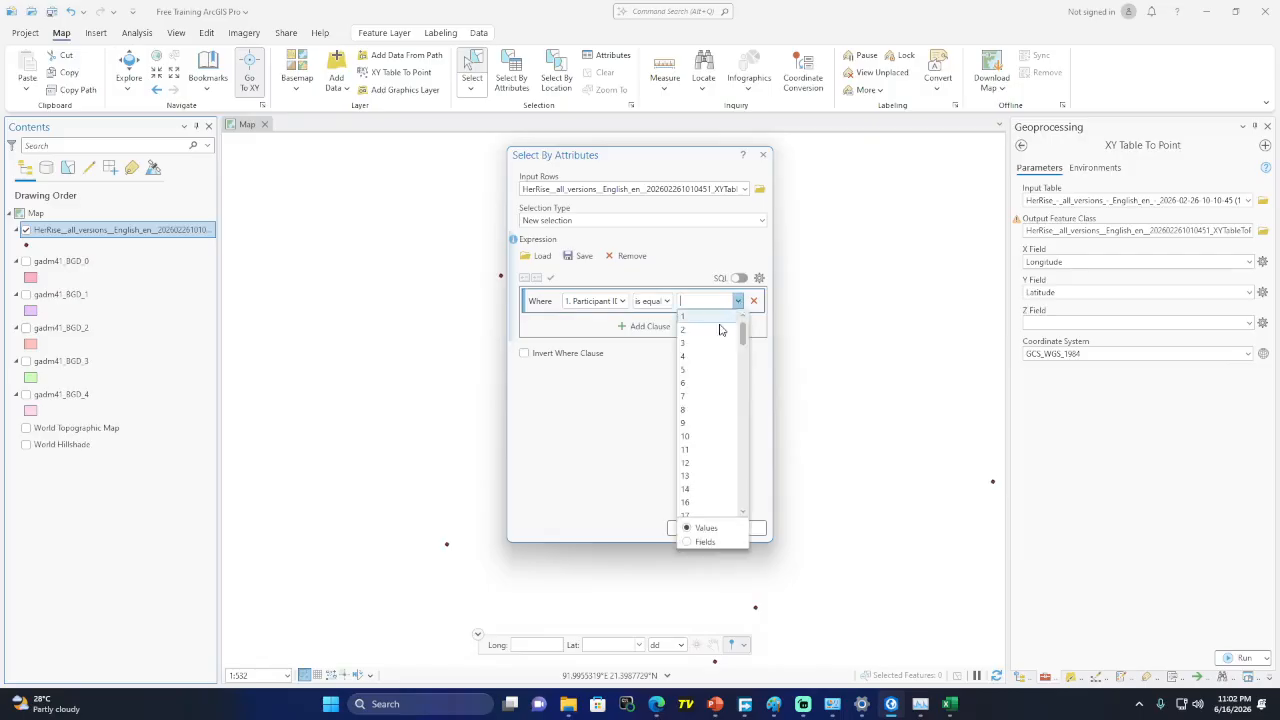
{"action": "left_click", "coordinate": [695, 425]}
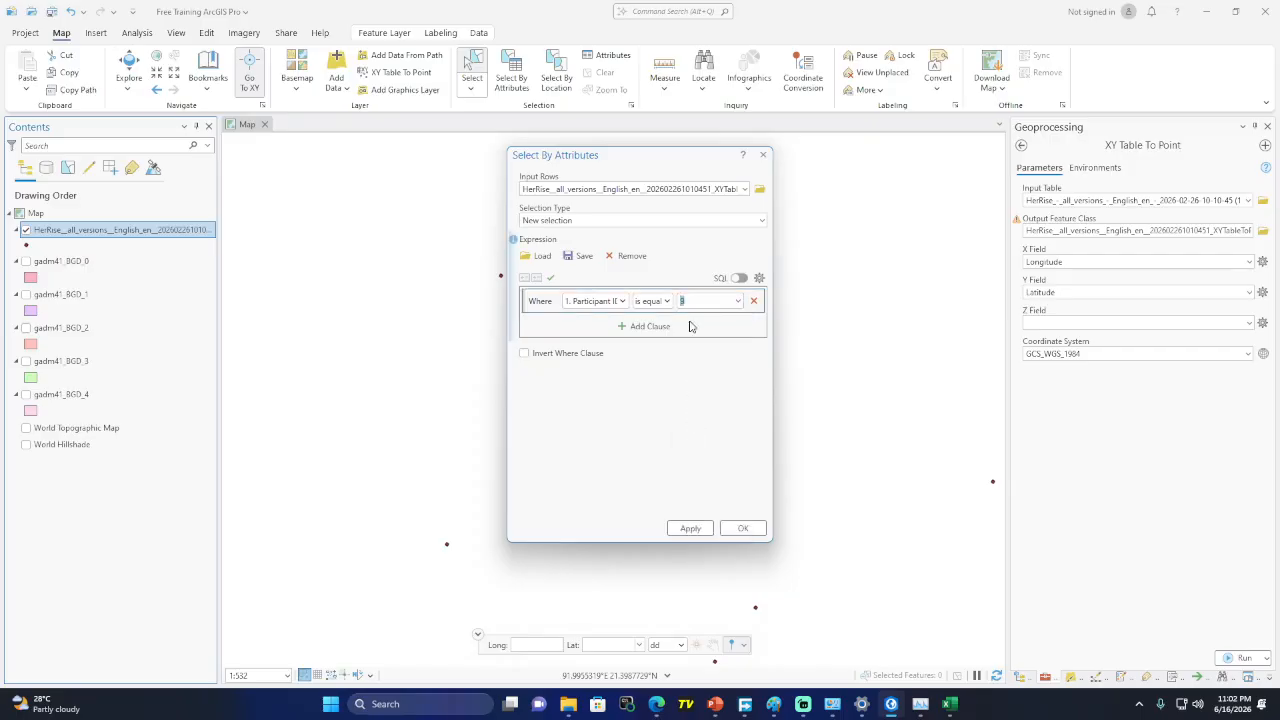
{"action": "left_click", "coordinate": [743, 529]}
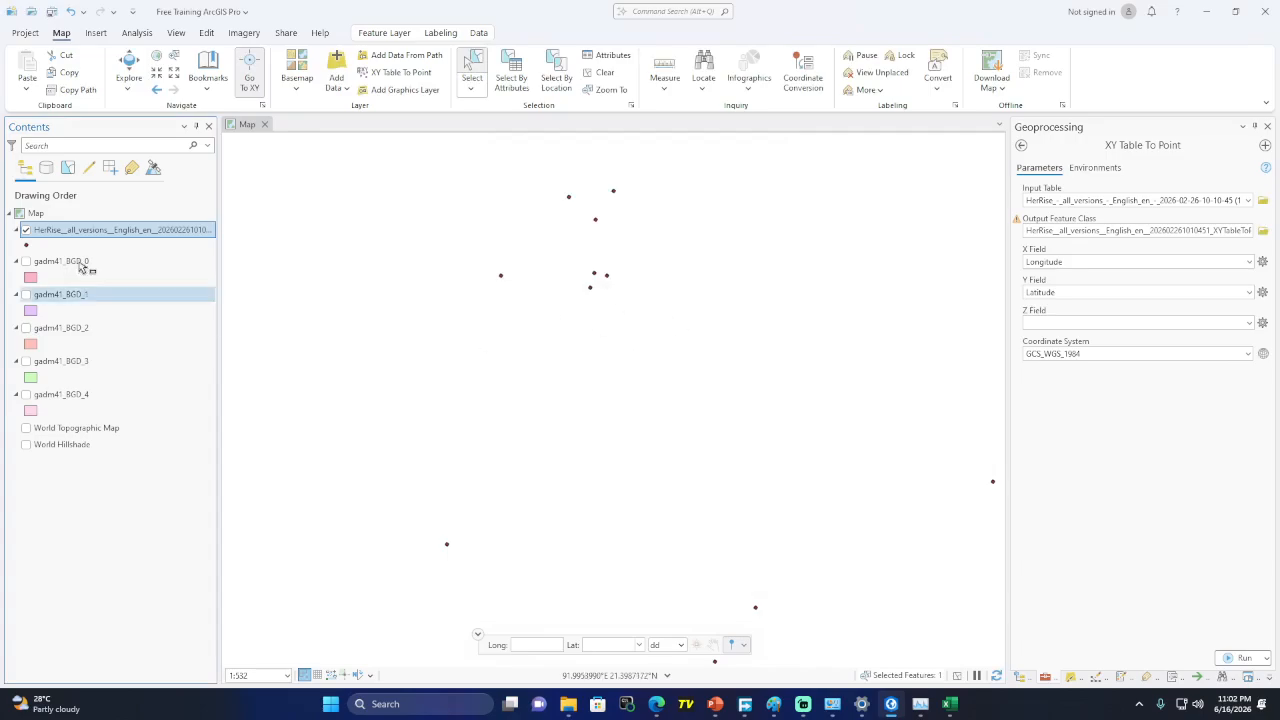
Zoom to the selected Participant ID 9 point and review its record in the attribute table
{"action": "right_click", "coordinate": [69, 234]}
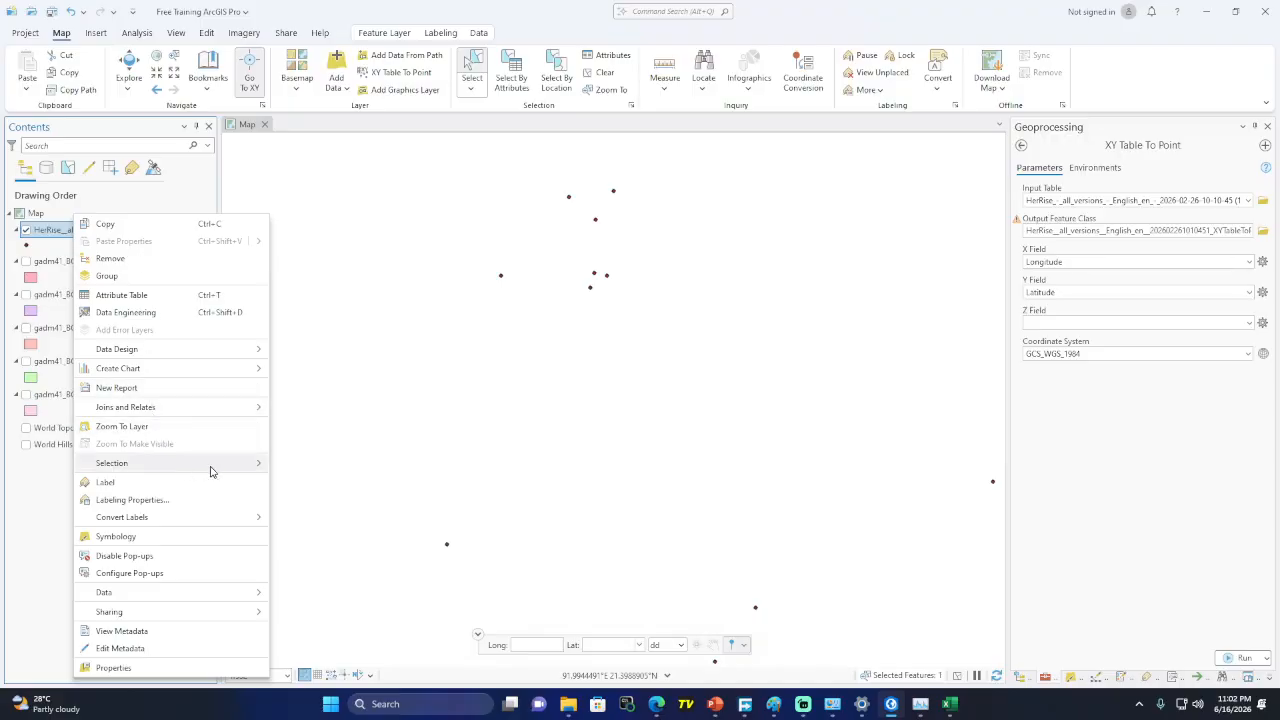
{"action": "mouse_move", "coordinate": [224, 466]}
{"action": "left_click", "coordinate": [345, 467]}
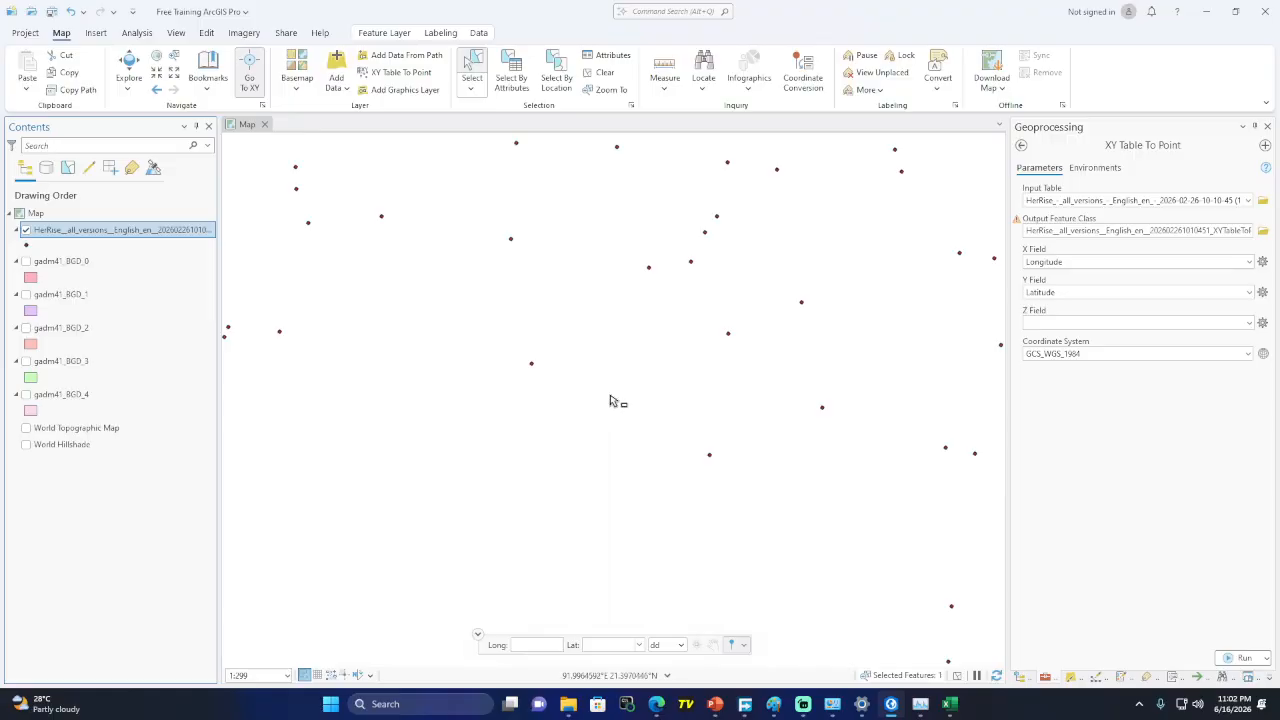
{"action": "right_click", "coordinate": [107, 232]}
{"action": "left_click", "coordinate": [171, 296]}
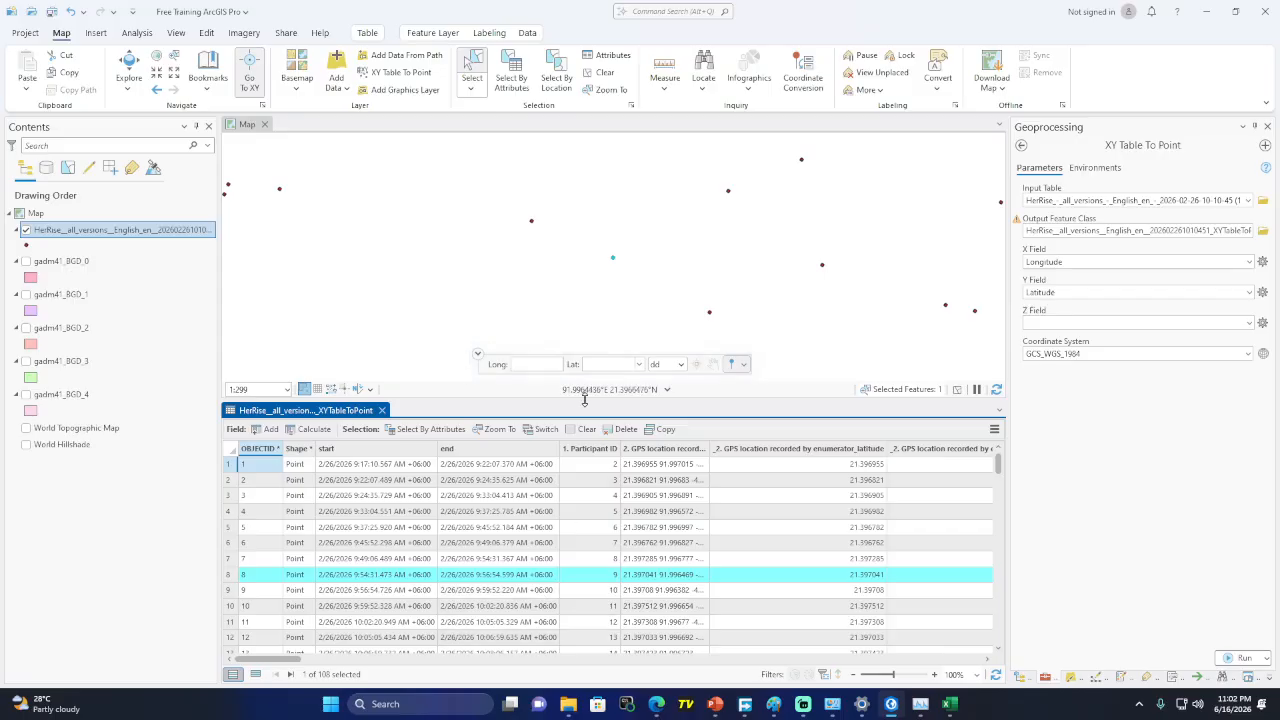
{"action": "left_click", "coordinate": [381, 410]}
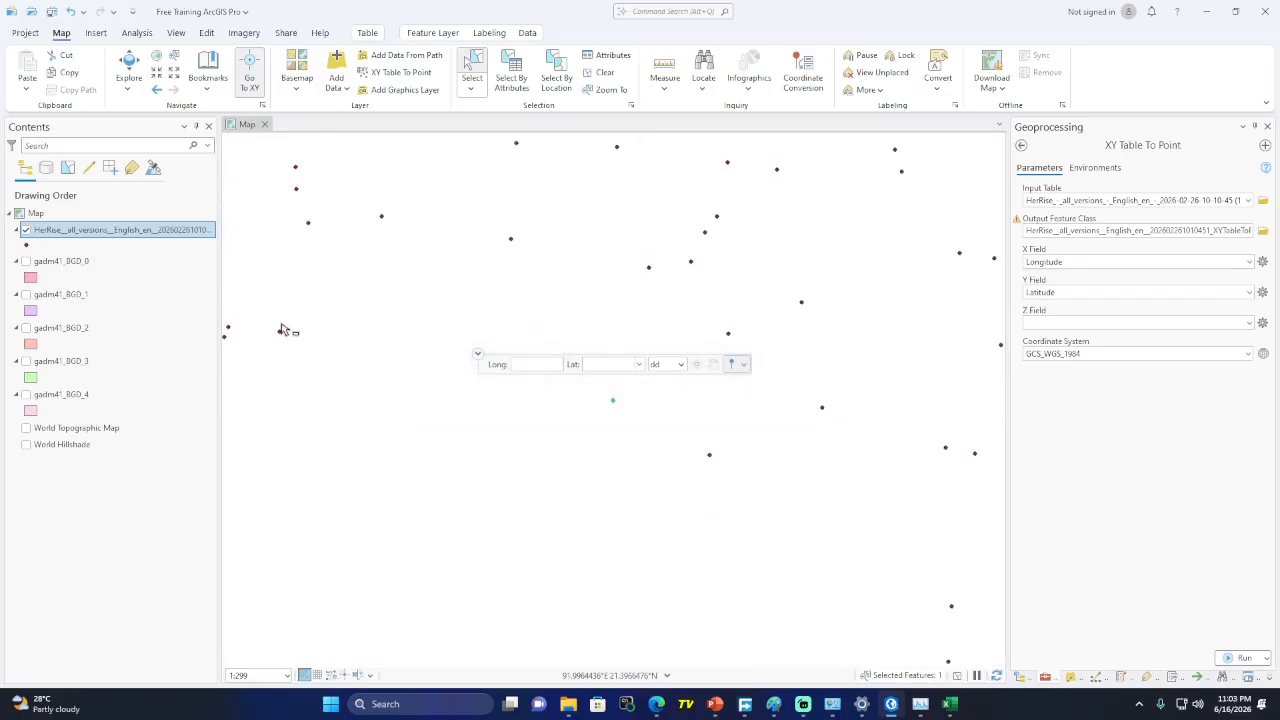
Reopen Select By Attributes, still holding the Participant ID equals 9 query
{"action": "right_click", "coordinate": [167, 232]}
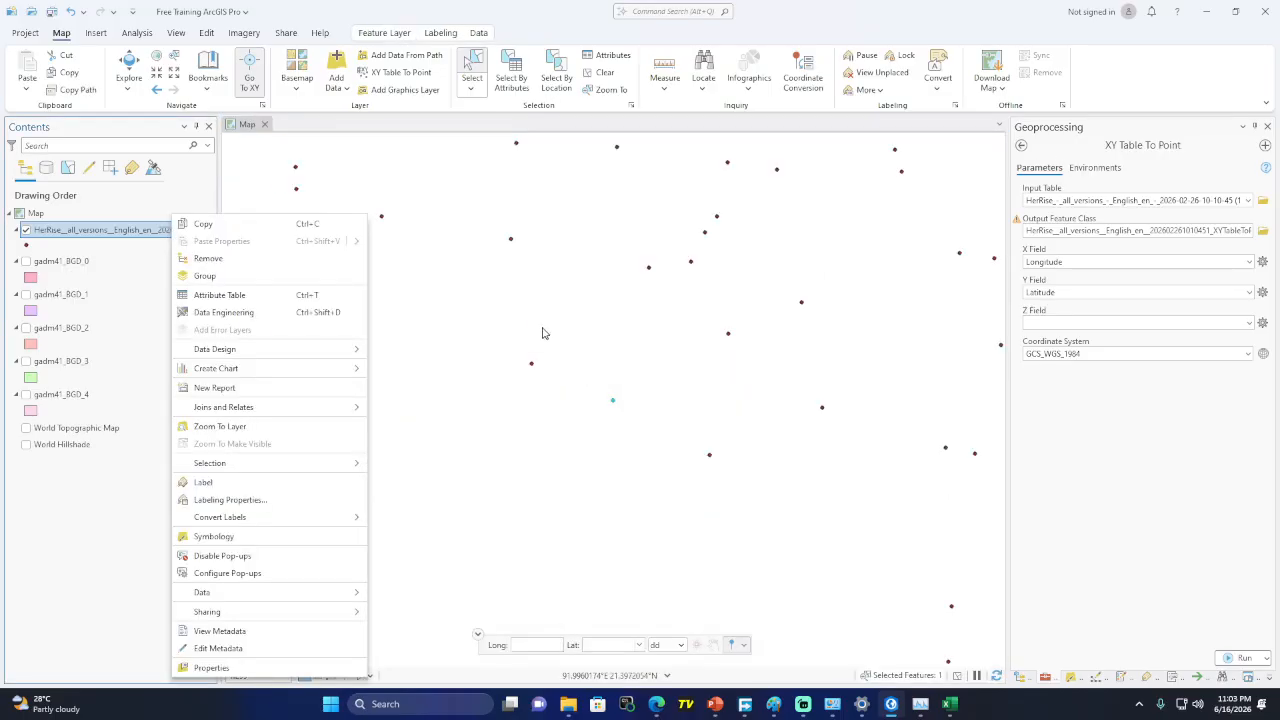
{"action": "left_click", "coordinate": [511, 88]}
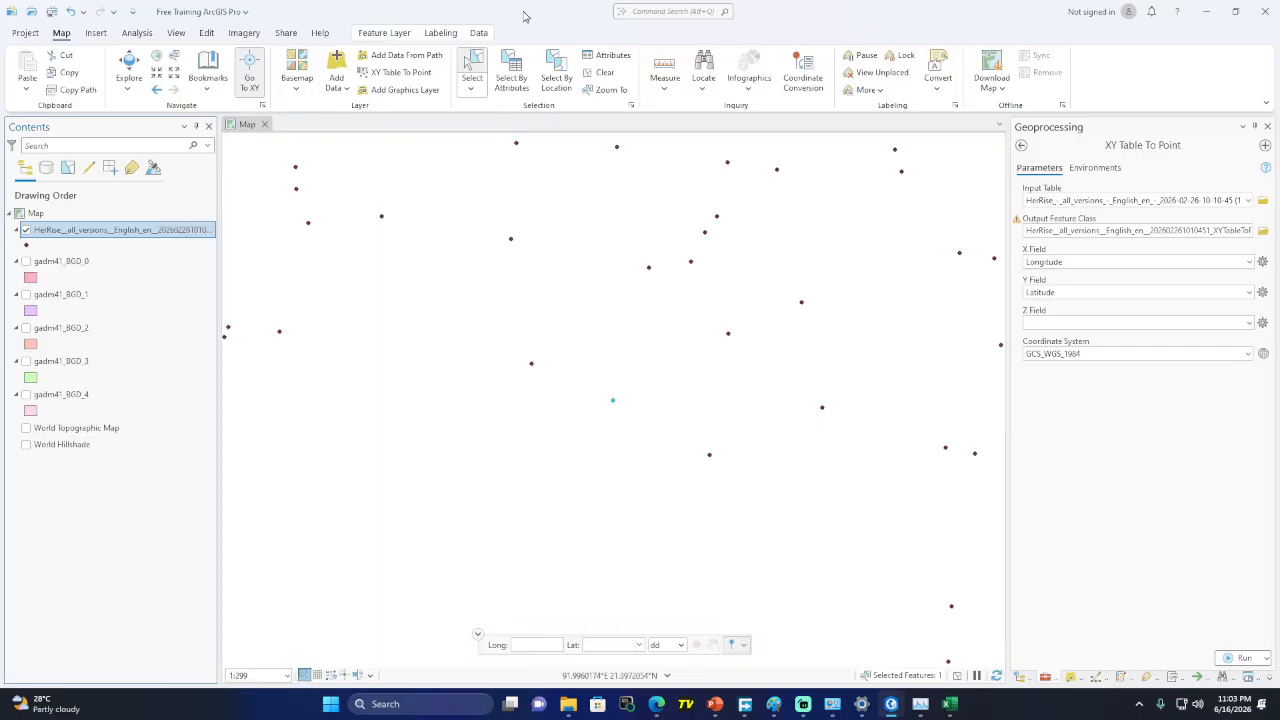
{"action": "left_click", "coordinate": [516, 90]}
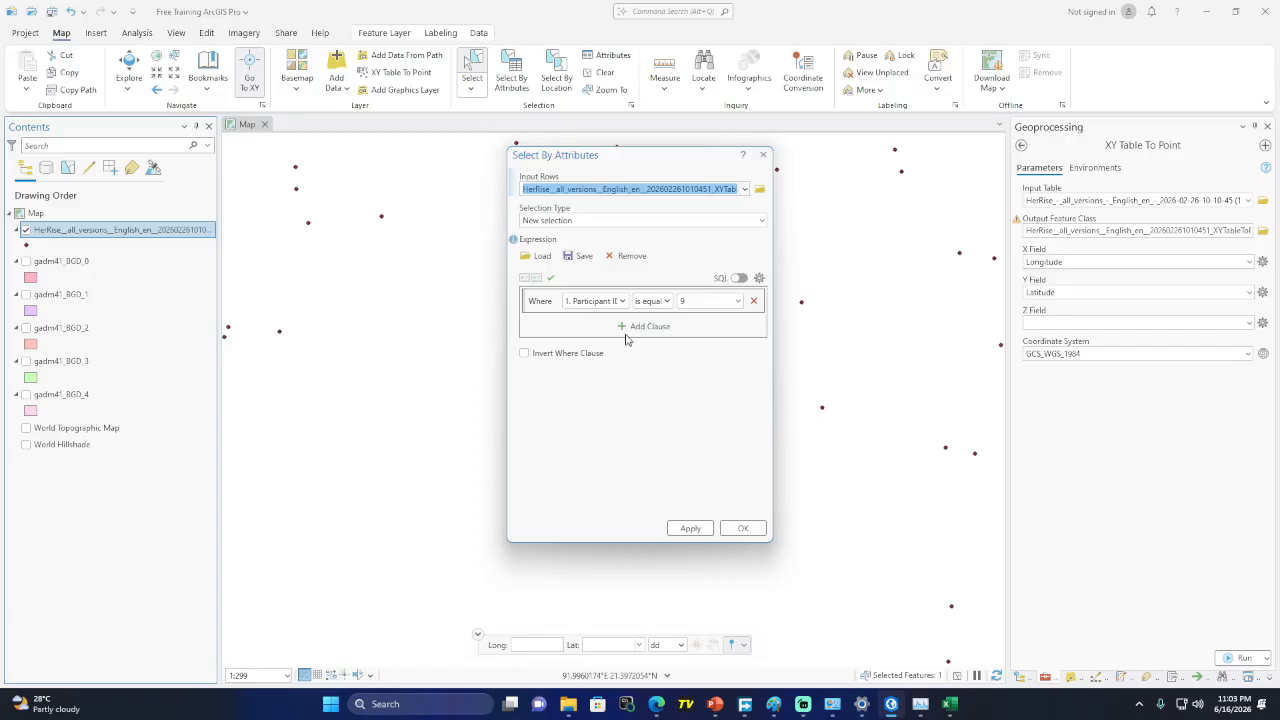
Add a second clause, switch its connector to Or and back to And, view the SQL, then close unapplied
{"action": "left_click", "coordinate": [648, 326]}
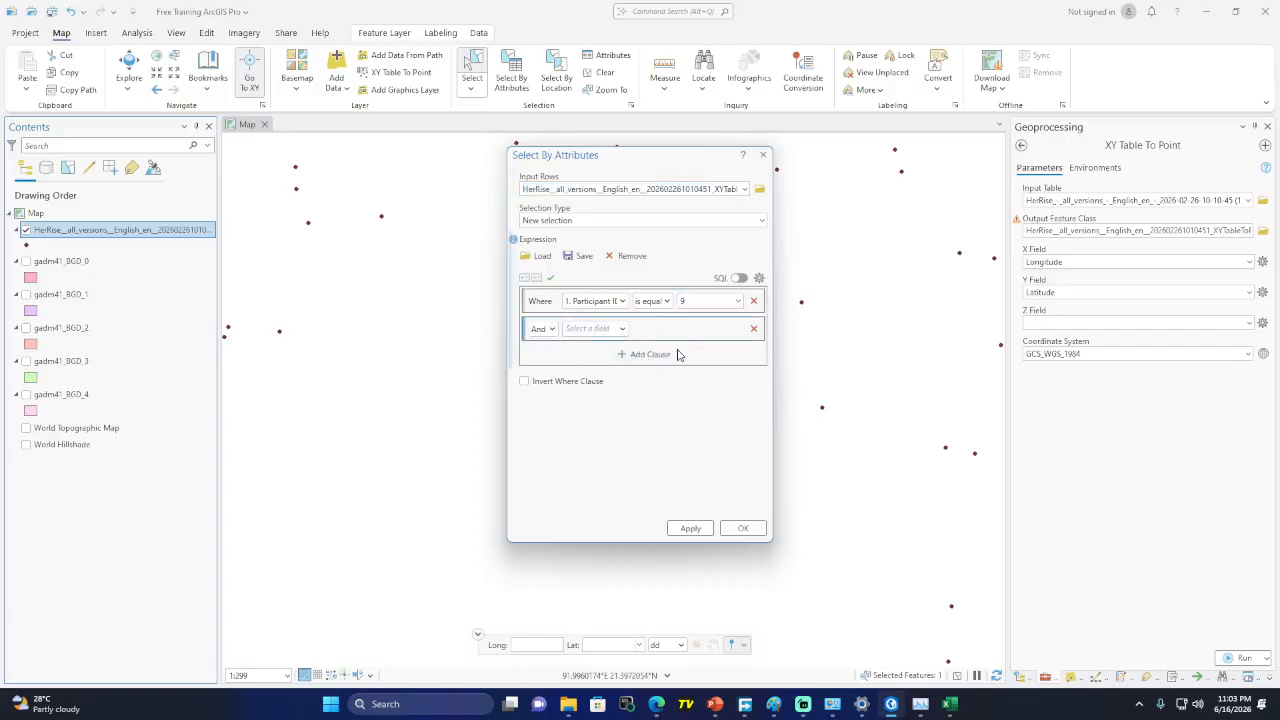
{"action": "left_click", "coordinate": [540, 328]}
{"action": "left_click", "coordinate": [540, 362]}
{"action": "left_click", "coordinate": [541, 328]}
{"action": "left_click", "coordinate": [545, 346]}
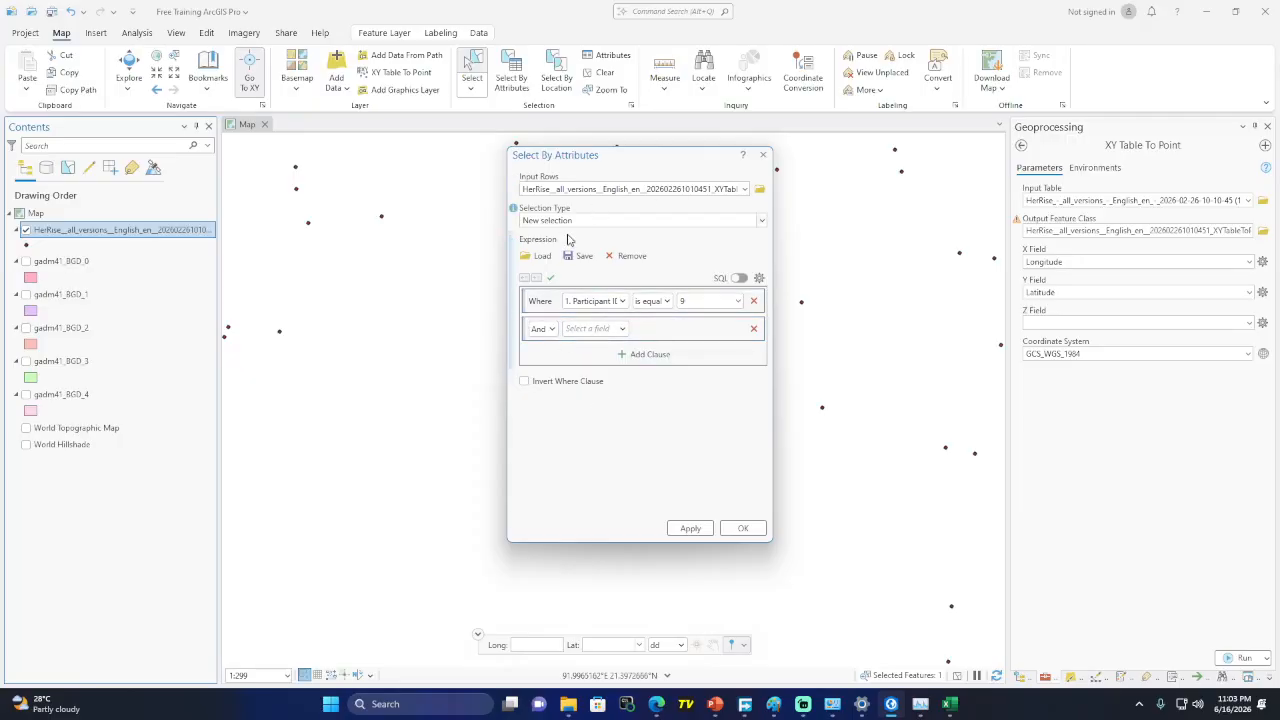
{"action": "left_click", "coordinate": [739, 279]}
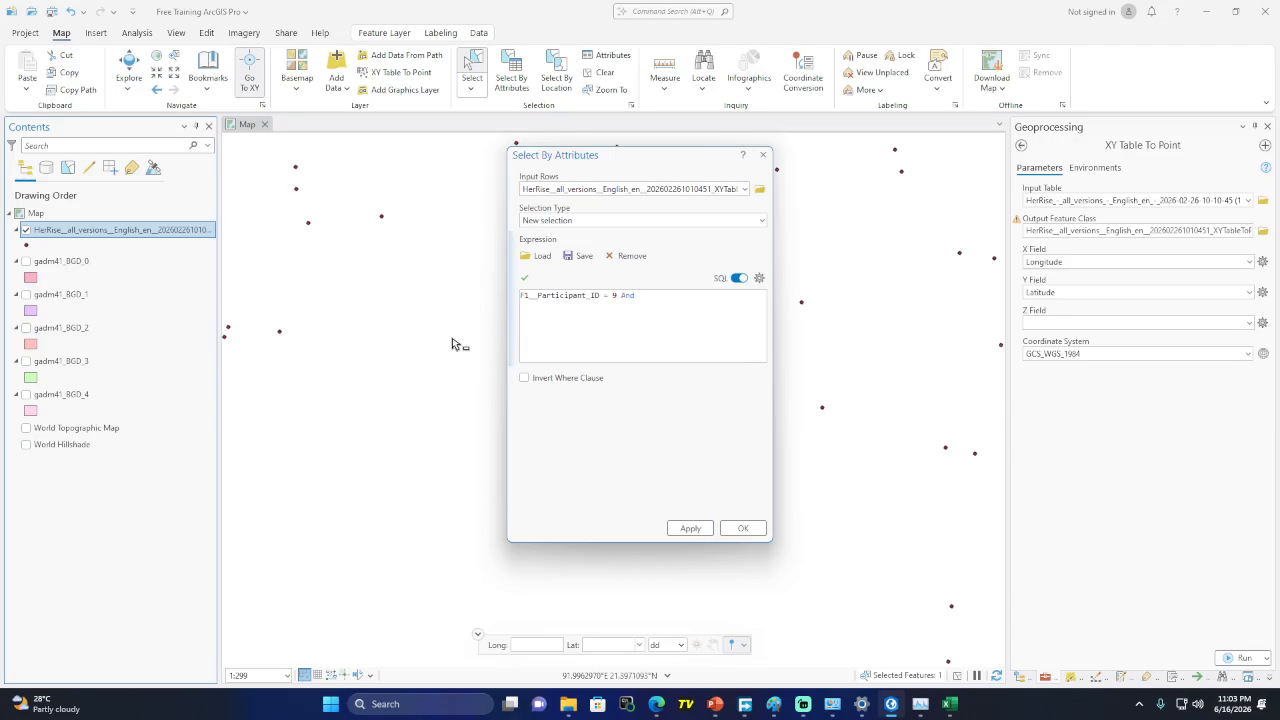
{"action": "left_click", "coordinate": [763, 155]}
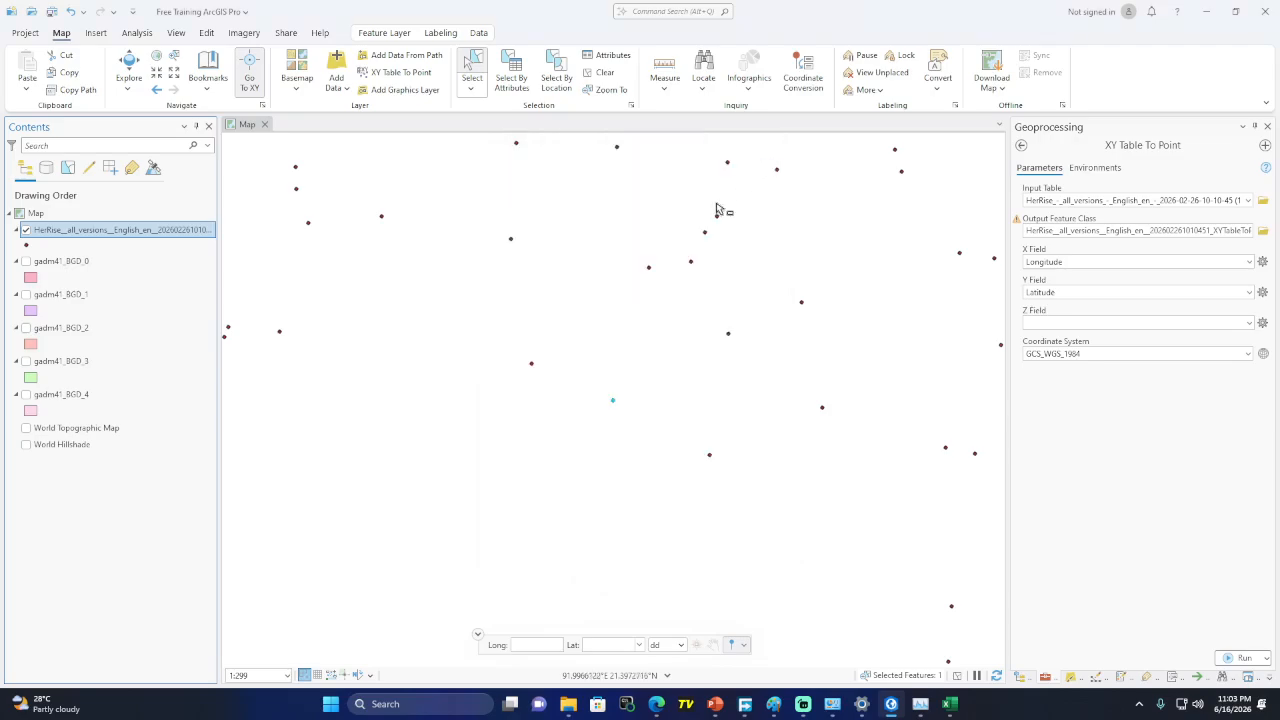
Close Select By Location without running it and clear the selected HerRise survey points
{"action": "left_click", "coordinate": [566, 84]}
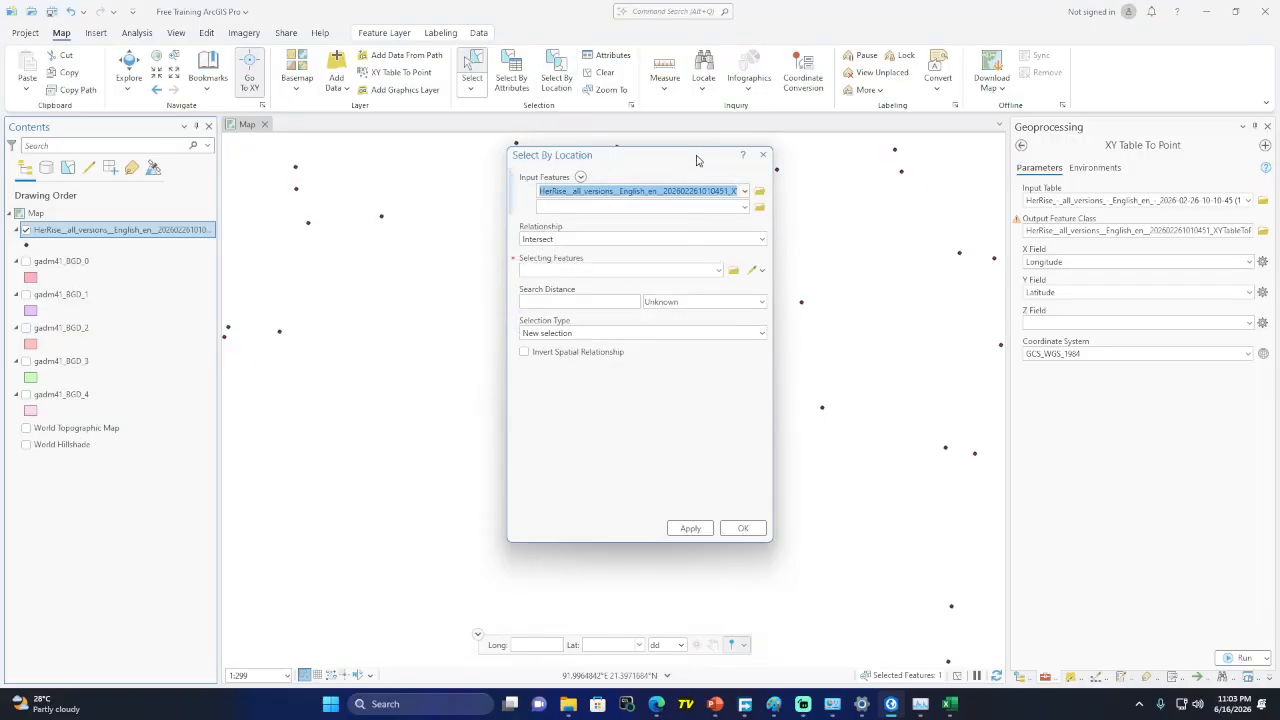
{"action": "left_click_drag", "start_coordinate": [720, 158], "coordinate": [641, 257]}
{"action": "left_click", "coordinate": [684, 256]}
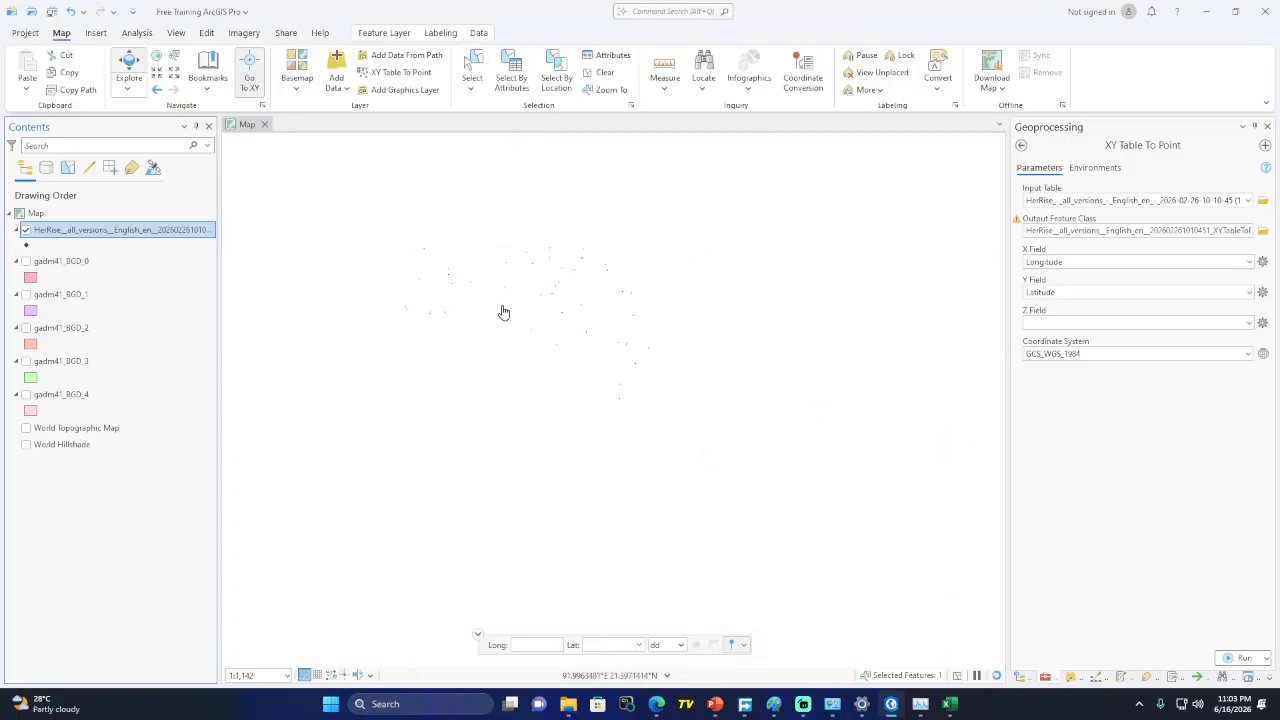
{"action": "scroll", "coordinate": [571, 337], "scroll_direction": "down", "scroll_amount": 2}
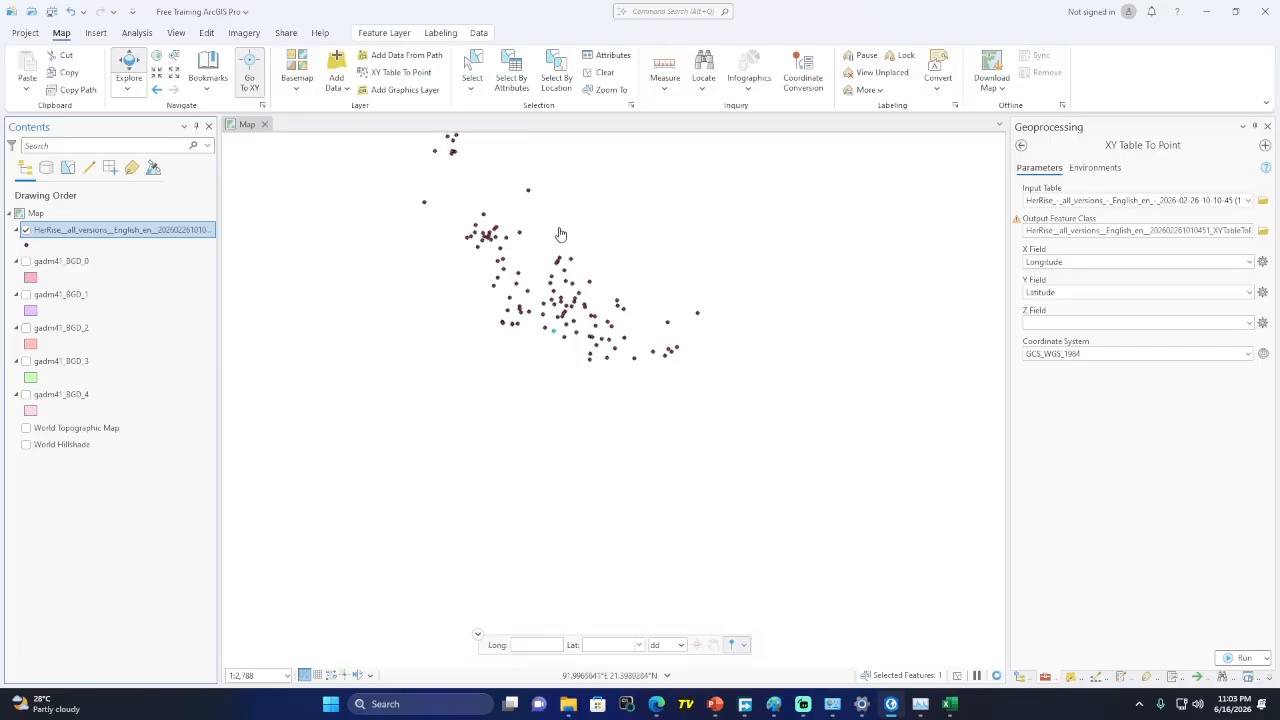
{"action": "scroll", "coordinate": [530, 340], "scroll_direction": "up", "scroll_amount": 3}
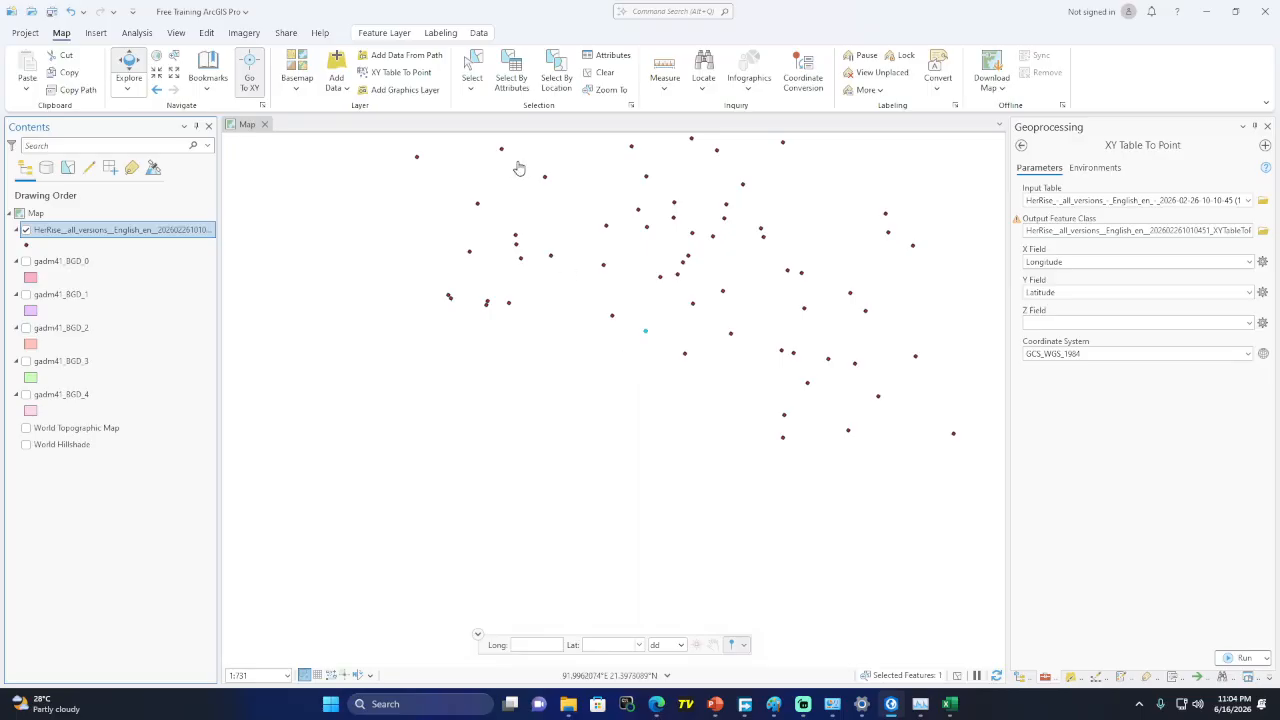
{"action": "left_click", "coordinate": [556, 82]}
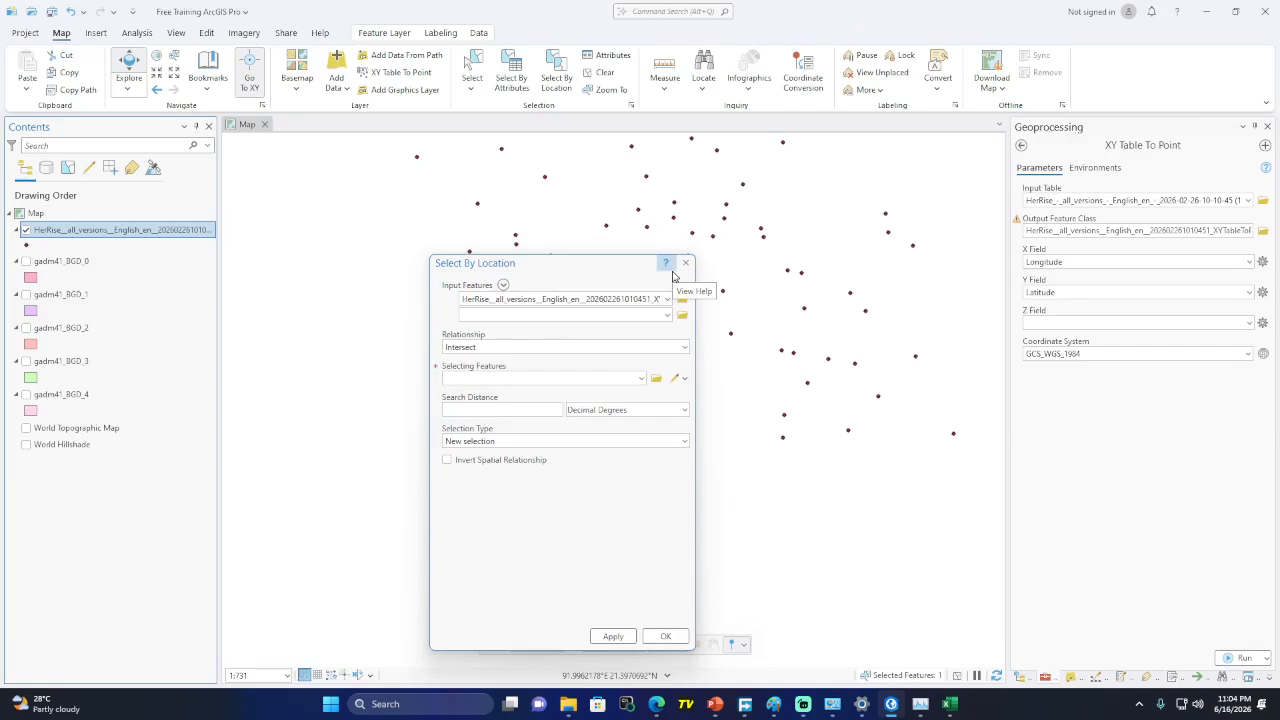
{"action": "left_click", "coordinate": [685, 264]}
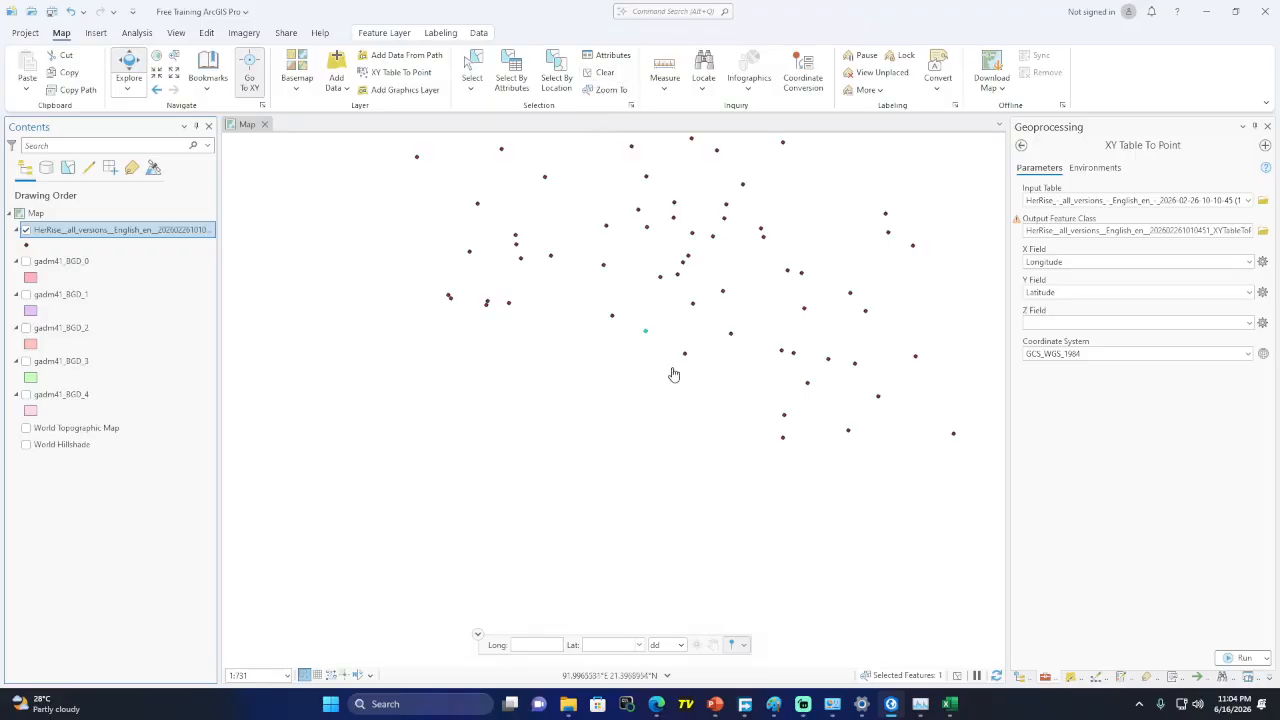
{"action": "scroll", "coordinate": [646, 337], "scroll_direction": "up", "scroll_amount": 4}
{"action": "left_click", "coordinate": [600, 72]}
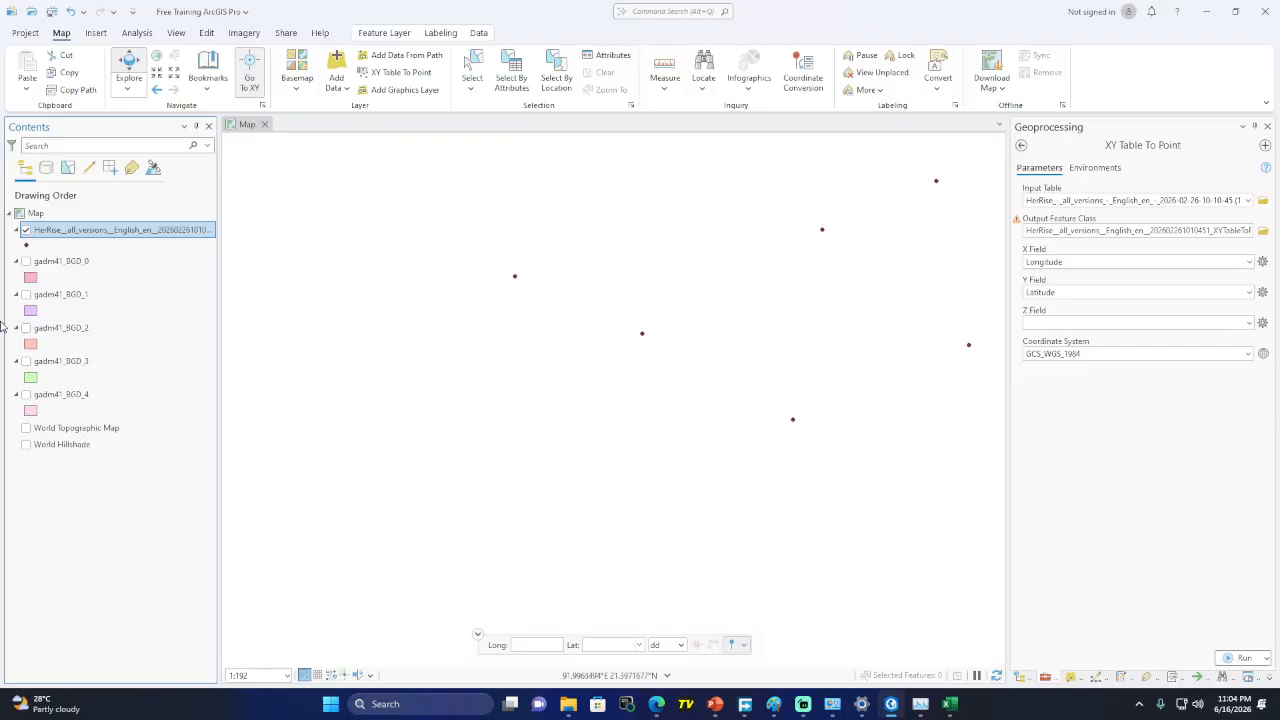
Start a distance measurement at a HerRise point with units set to meters
{"action": "right_click", "coordinate": [78, 238]}
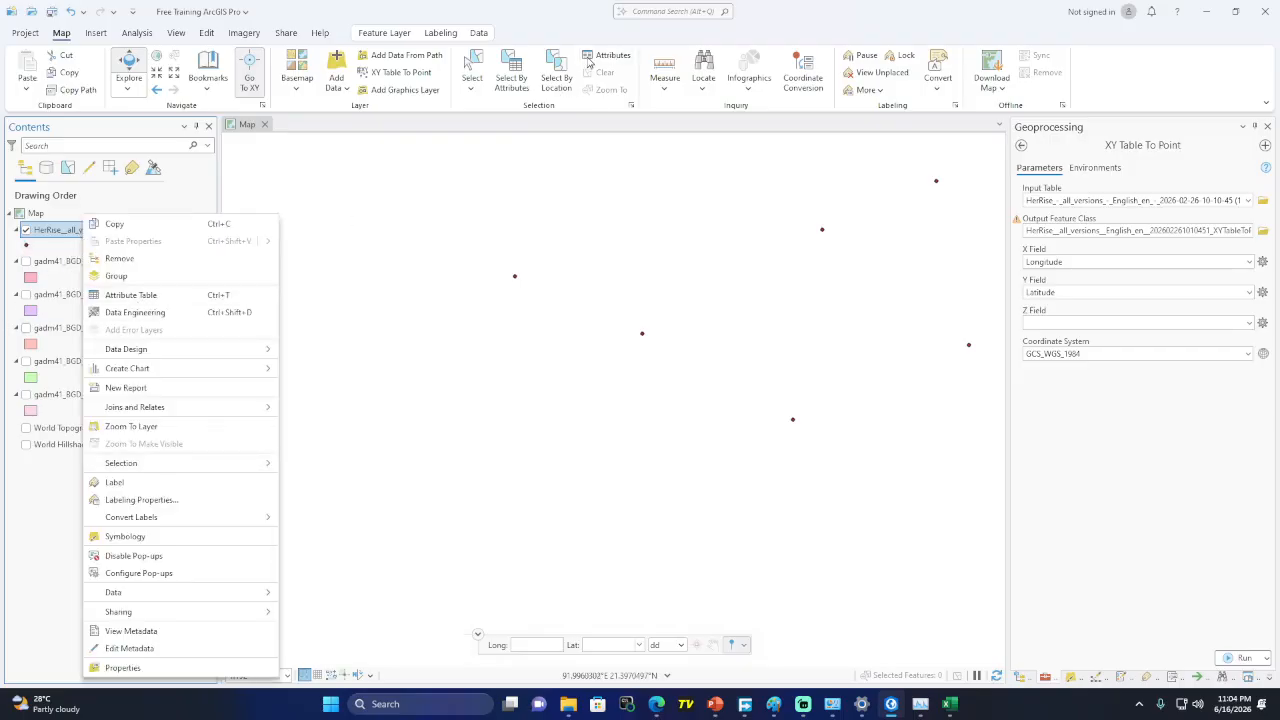
{"action": "left_click", "coordinate": [568, 23]}
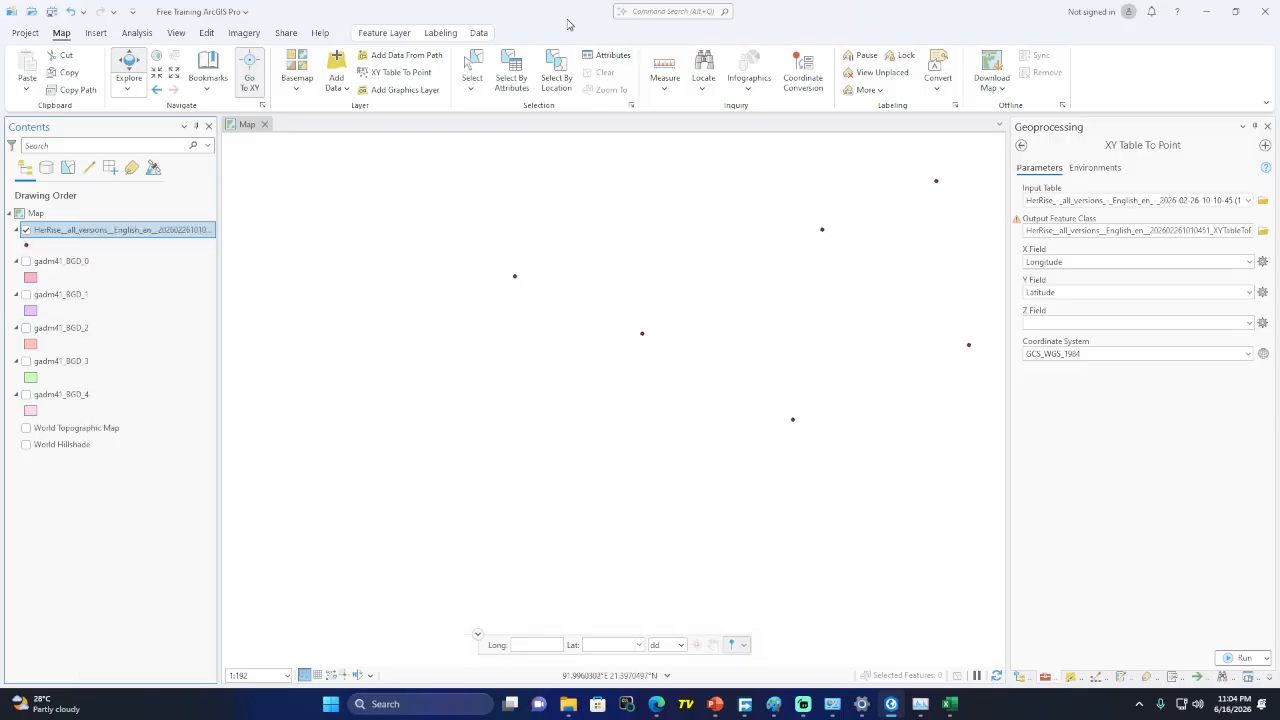
{"action": "left_click", "coordinate": [675, 85]}
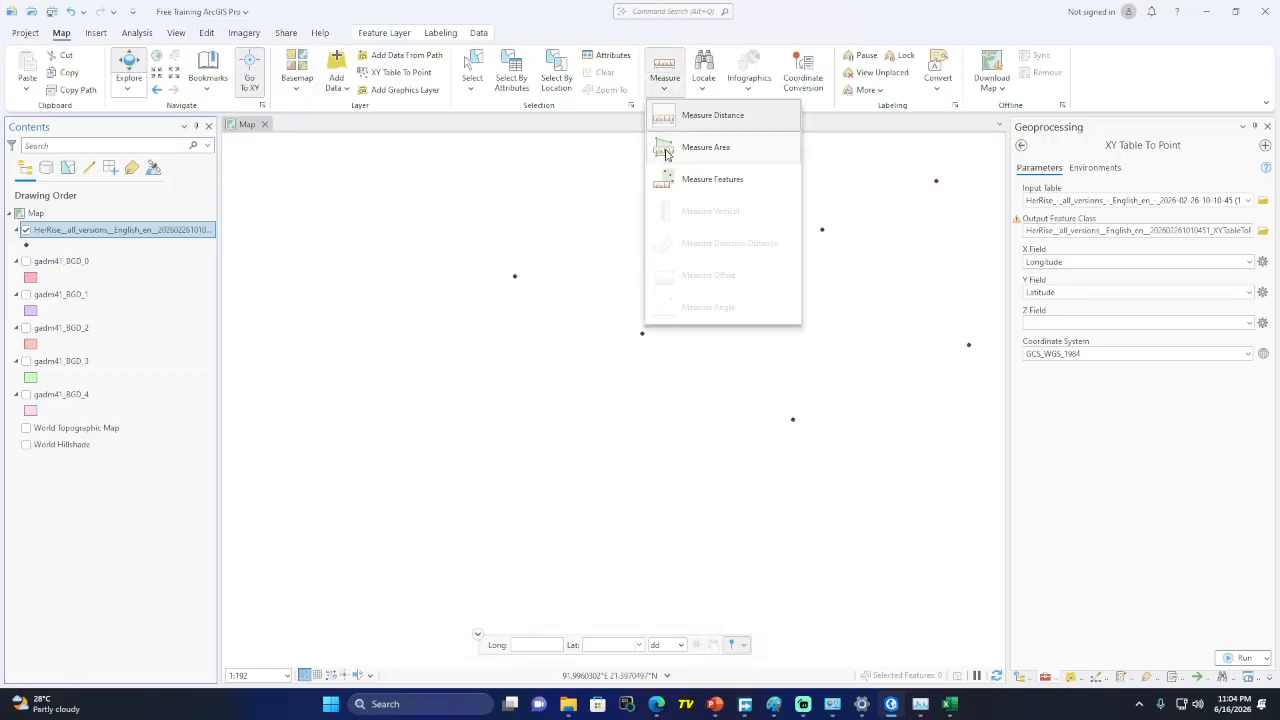
{"action": "left_click", "coordinate": [712, 115]}
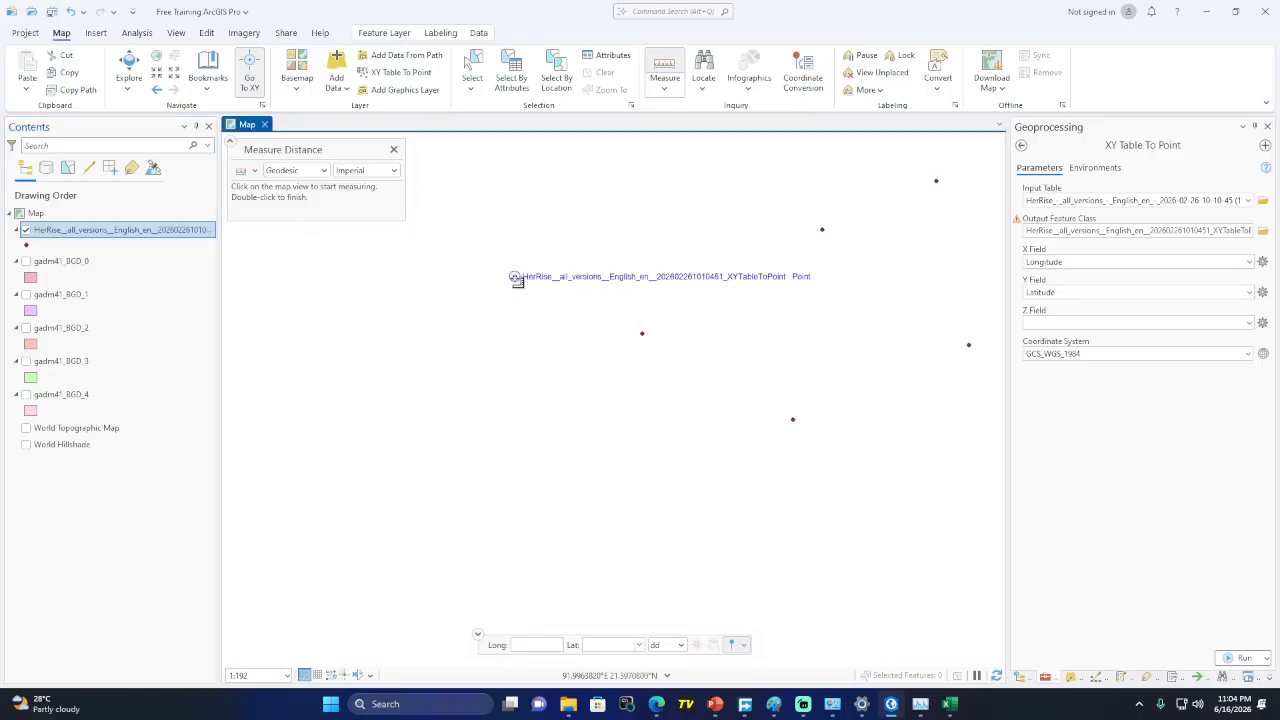
{"action": "left_click", "coordinate": [515, 277]}
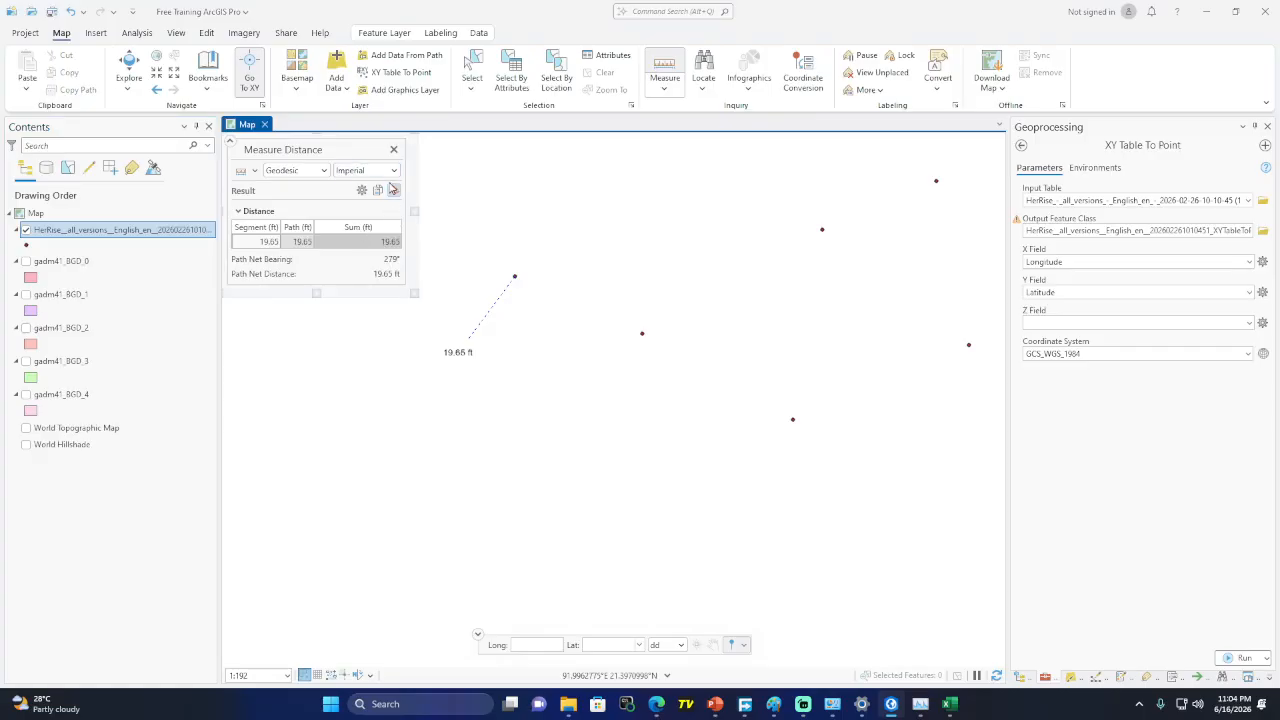
{"action": "left_click", "coordinate": [393, 172]}
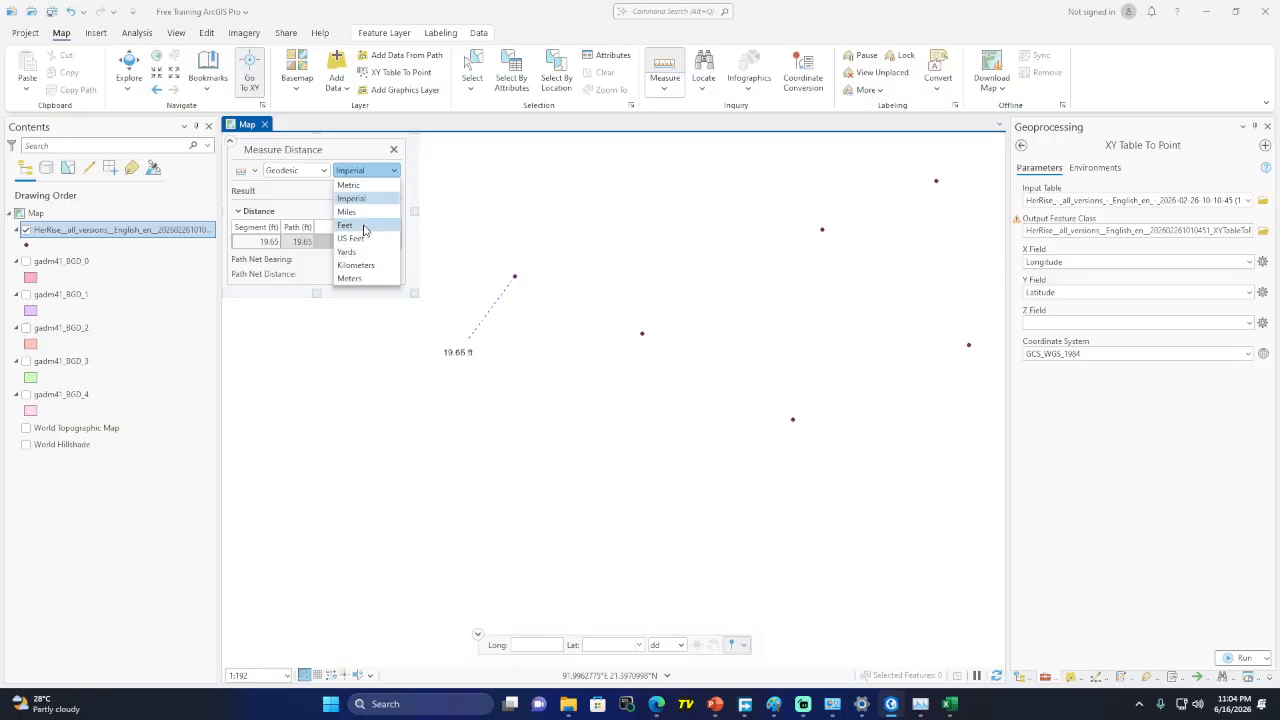
{"action": "left_click", "coordinate": [362, 278]}
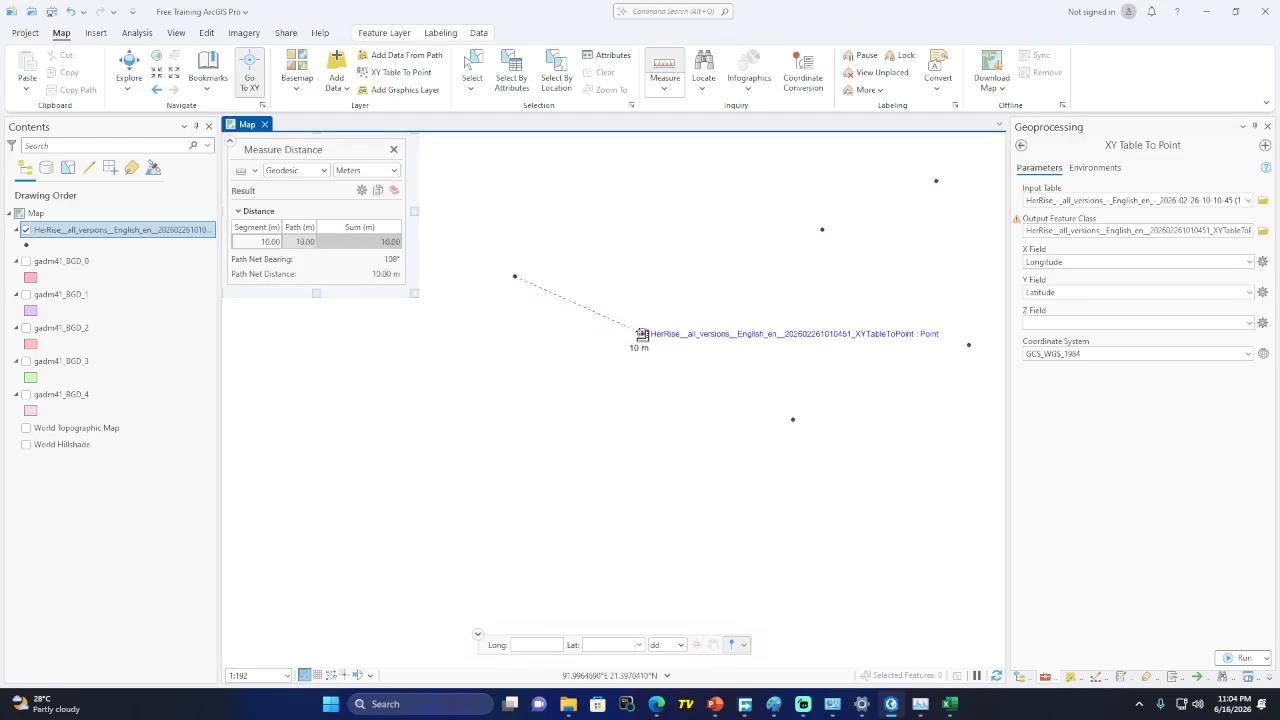
Measure the distances to two more points, then clear the measurement
{"action": "left_click", "coordinate": [641, 335]}
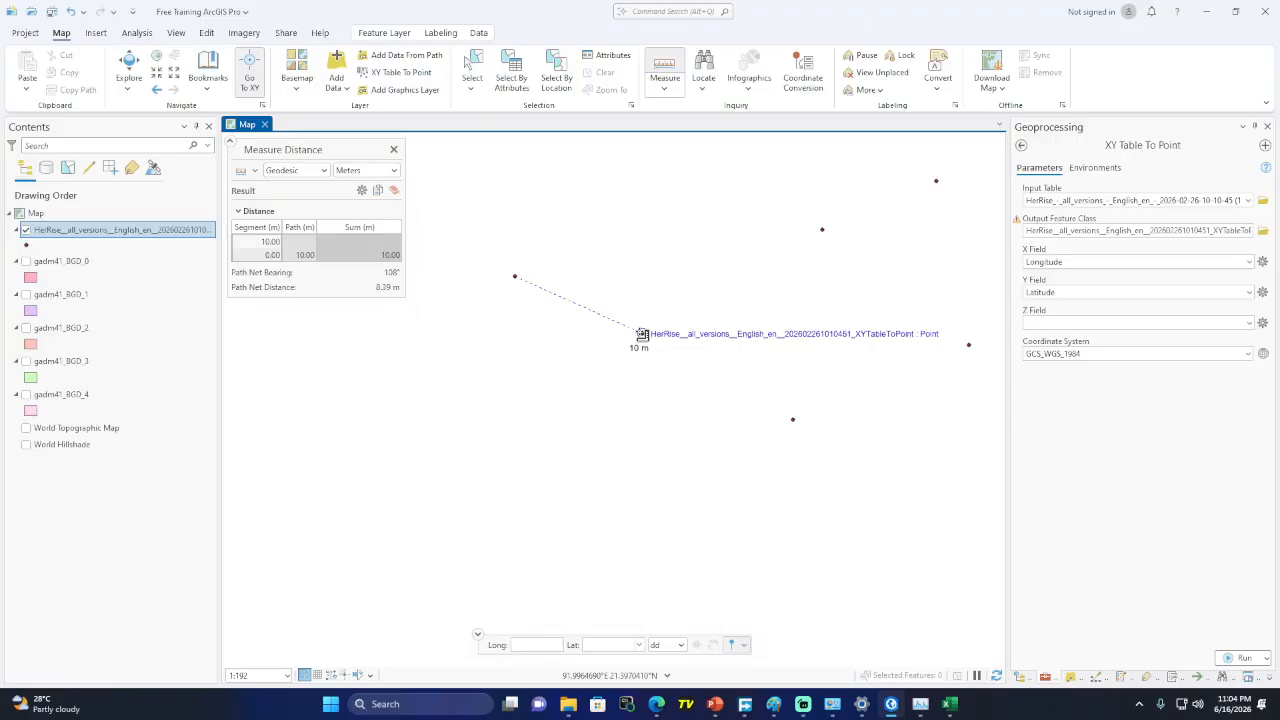
{"action": "double_click", "coordinate": [642, 334]}
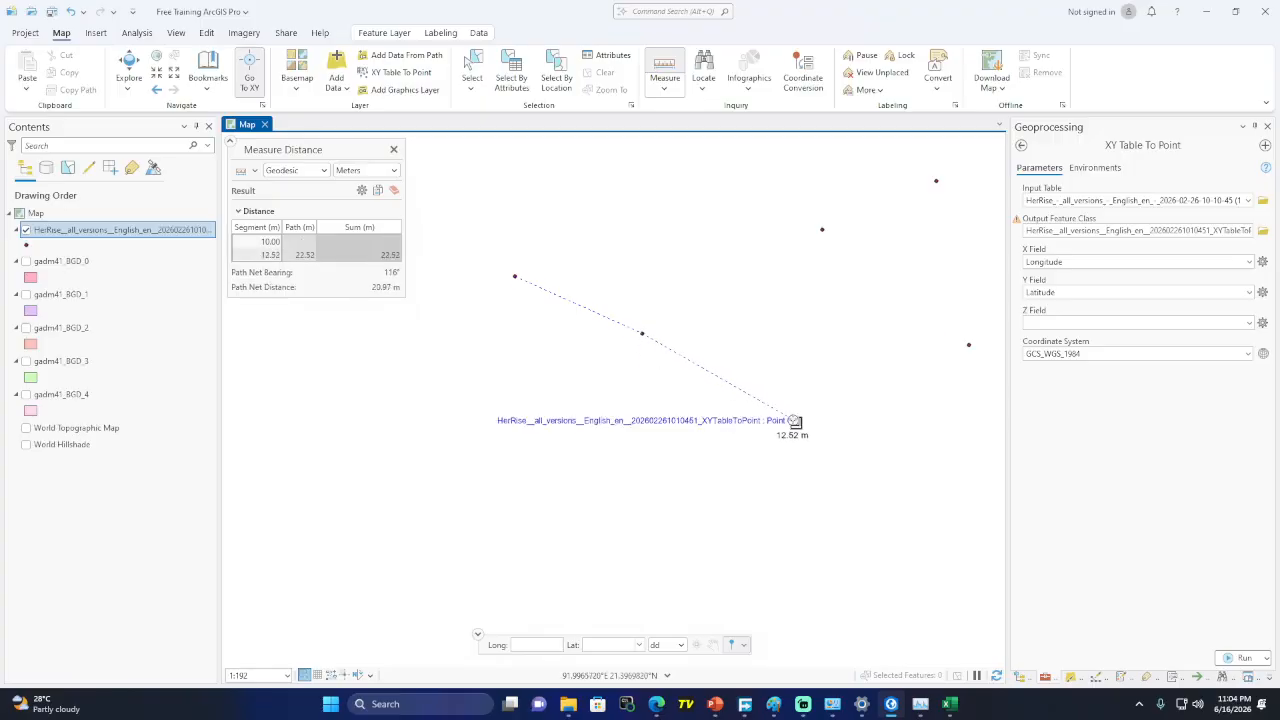
{"action": "left_click", "coordinate": [795, 422]}
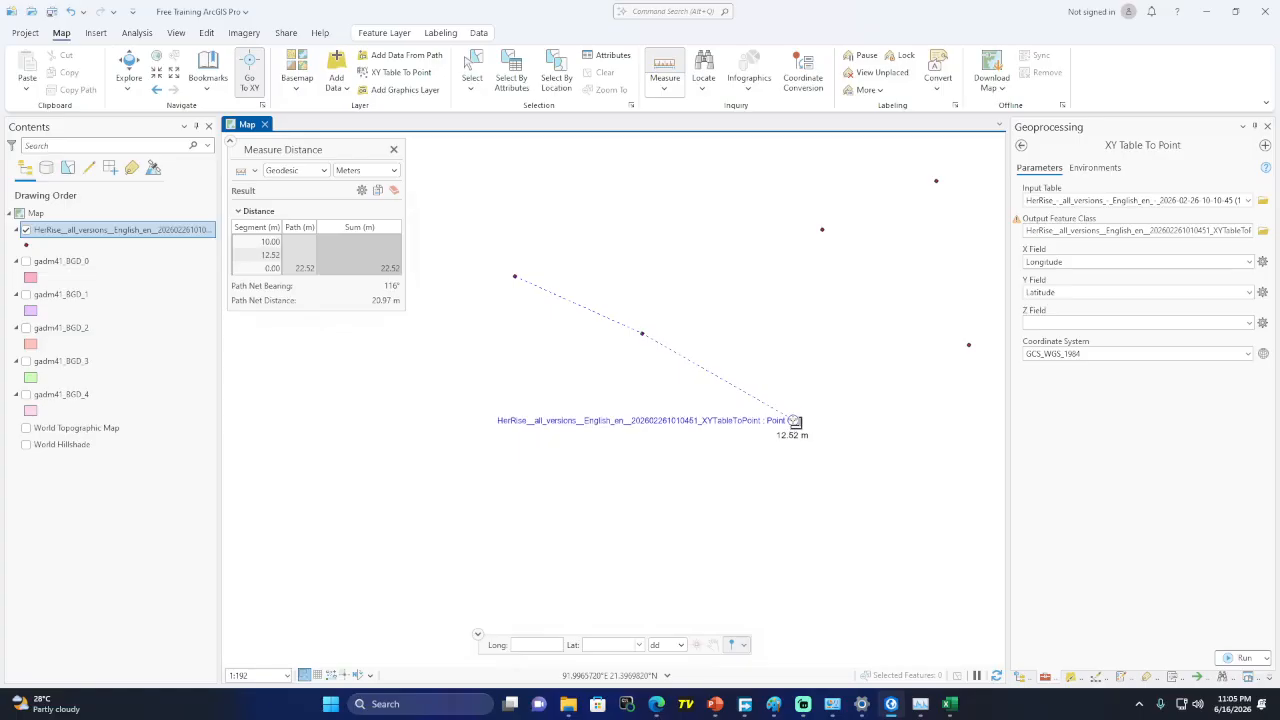
{"action": "double_click", "coordinate": [795, 421]}
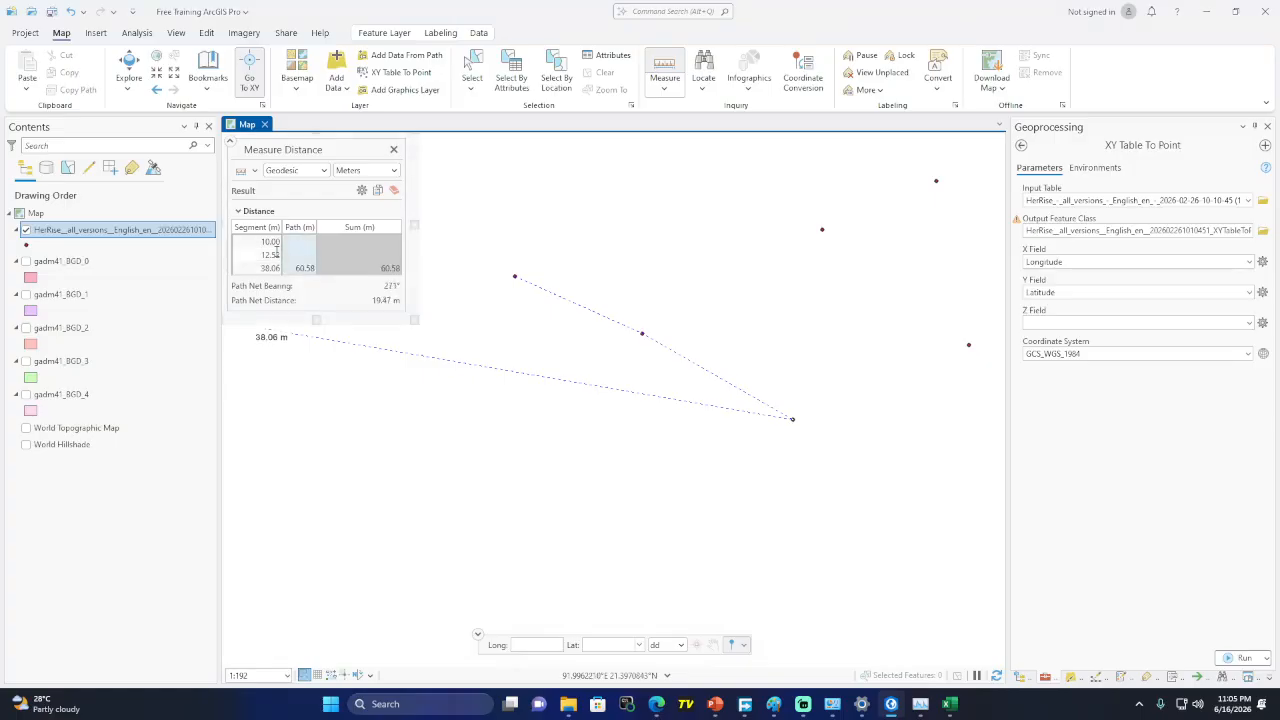
{"action": "left_click", "coordinate": [393, 150]}
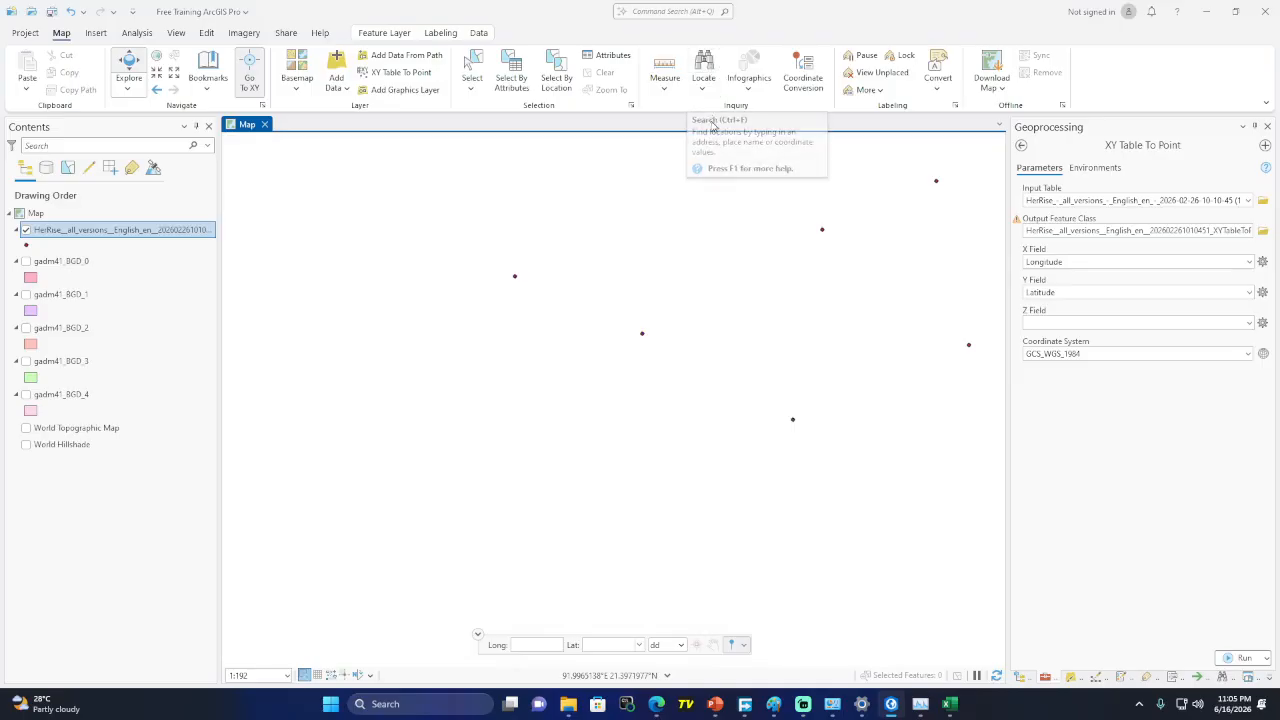
Open the Locate pane, then bring WhatsApp Web in the browser forward
{"action": "left_click", "coordinate": [706, 68]}
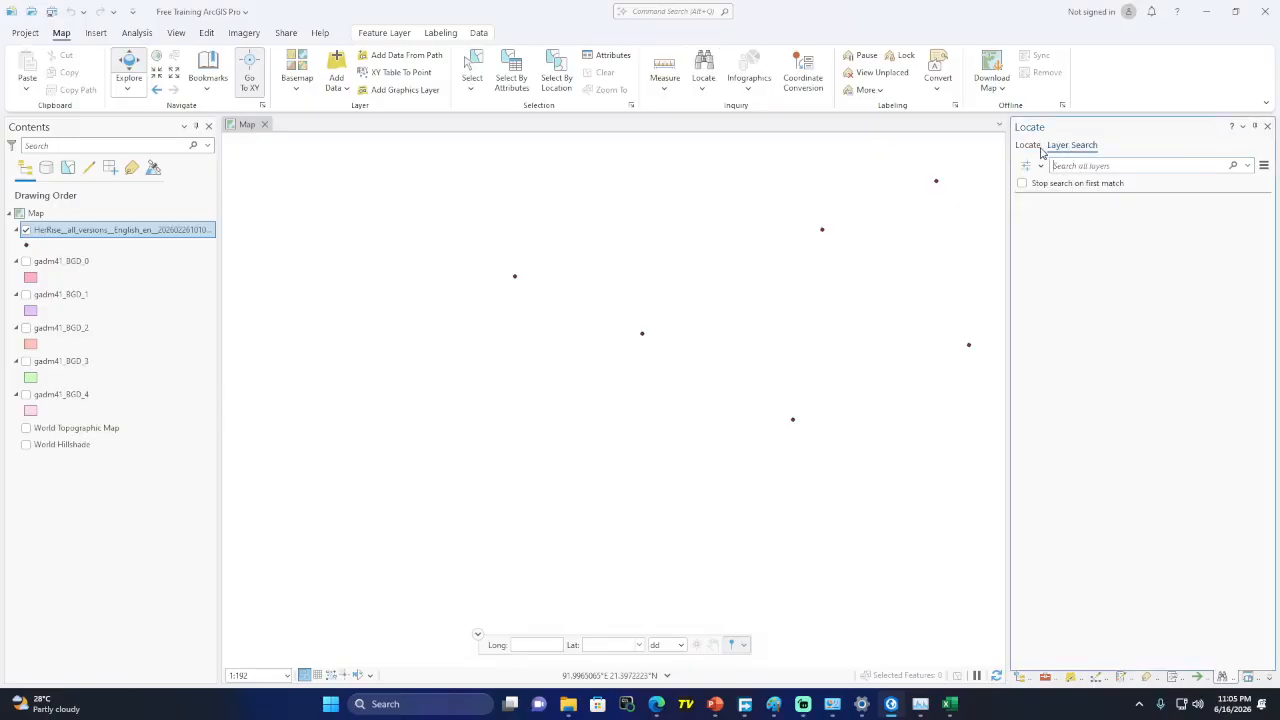
{"action": "mouse_move", "coordinate": [656, 704]}
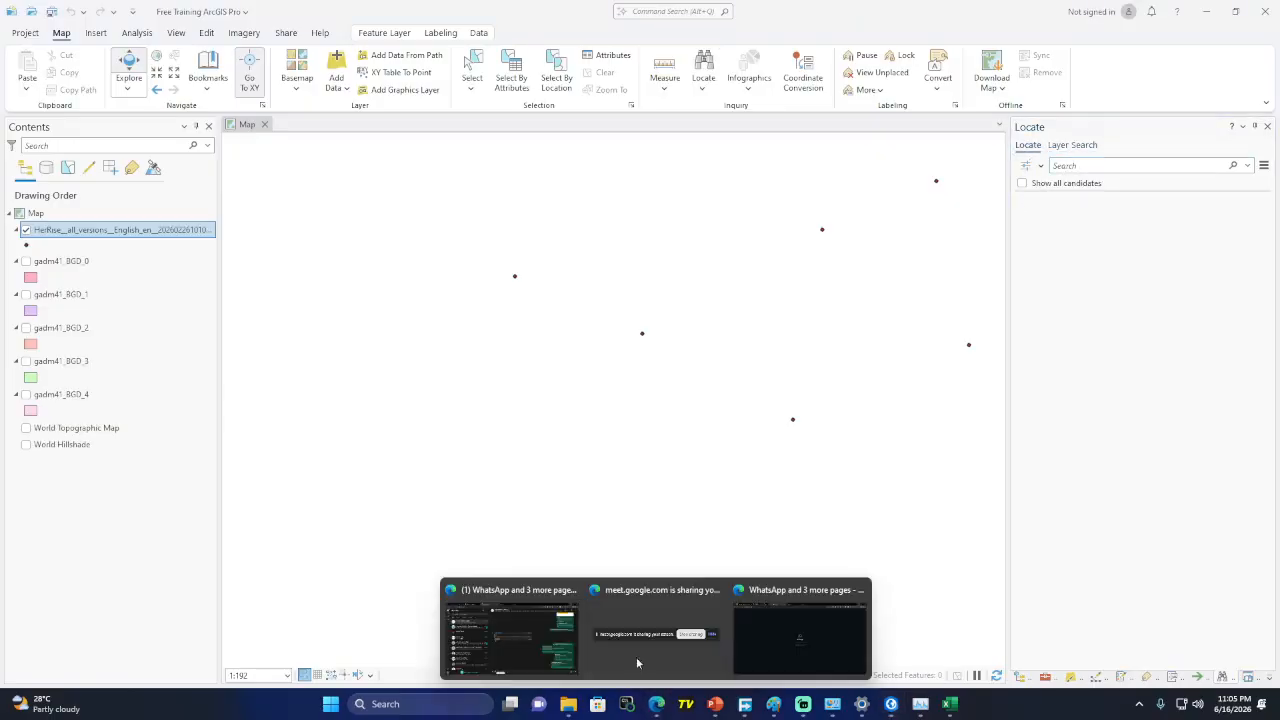
{"action": "left_click", "coordinate": [533, 620]}
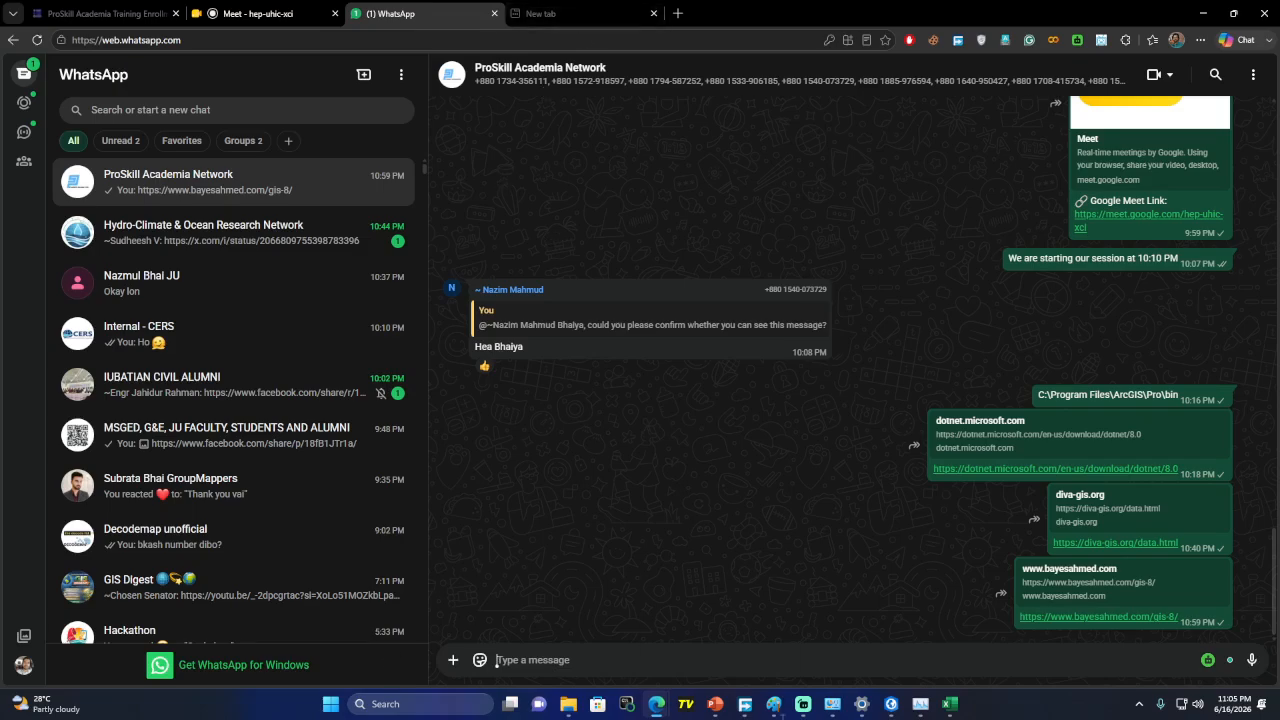
Go to Google Maps in a new Edge tab and open Ibn Sina Medical College Hospital
{"action": "left_click", "coordinate": [578, 15]}
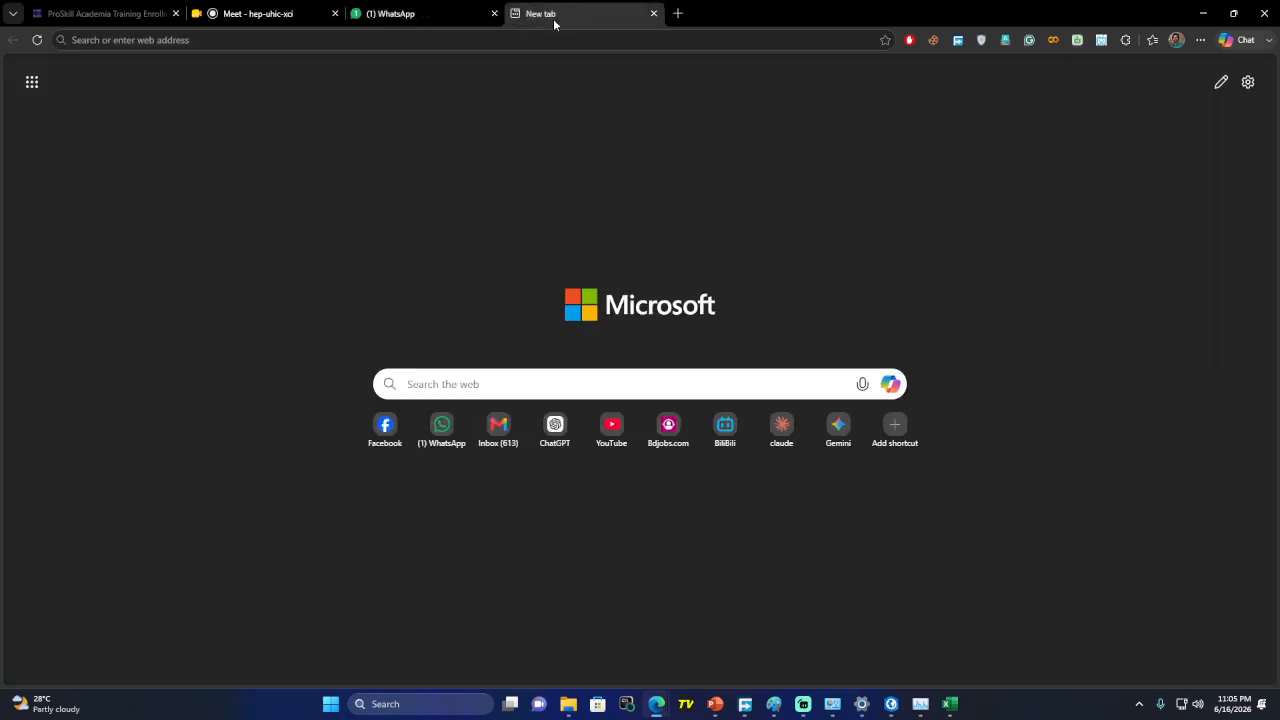
{"action": "left_click", "coordinate": [545, 40]}
{"action": "type", "text": "maps"}
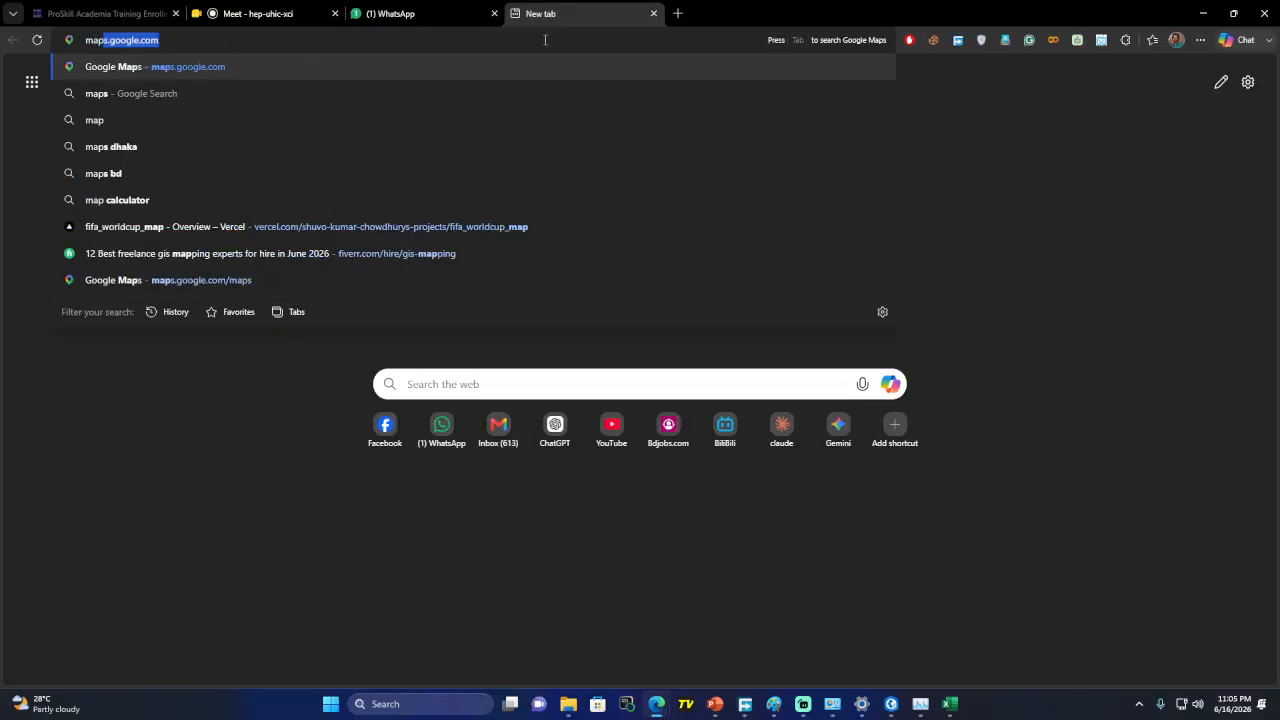
{"action": "key", "text": "Return"}
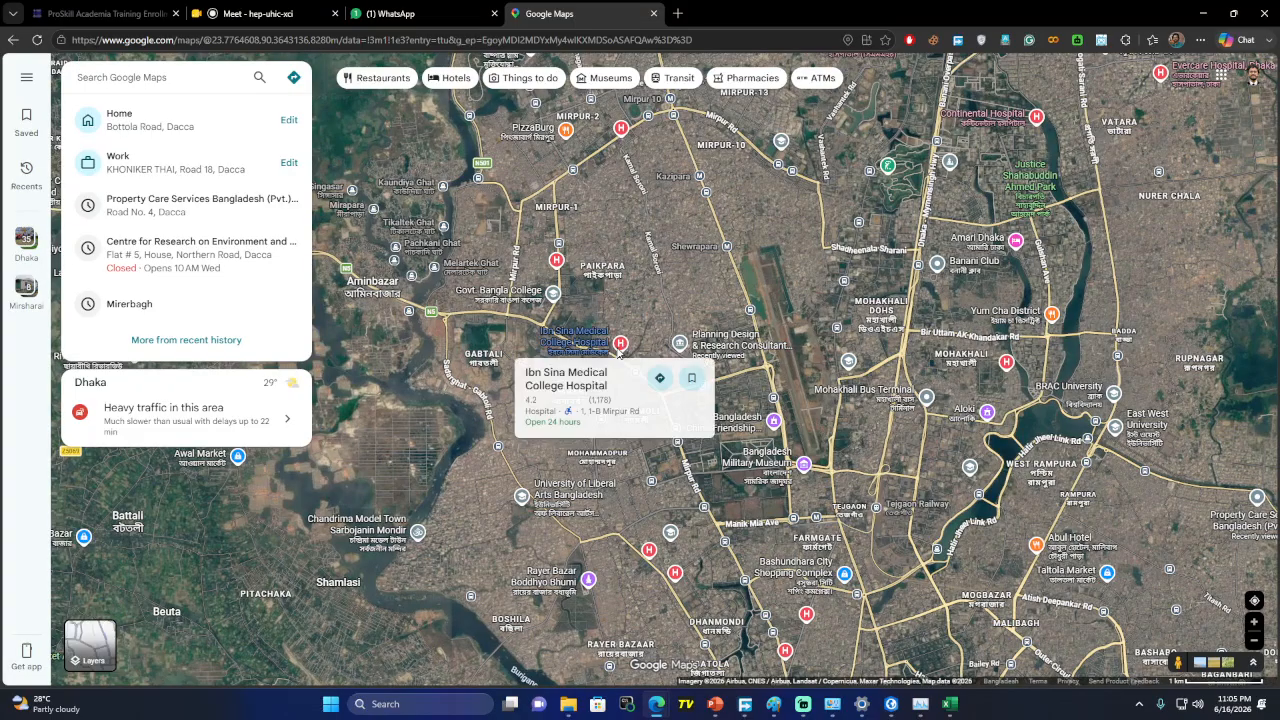
{"action": "left_click", "coordinate": [618, 350]}
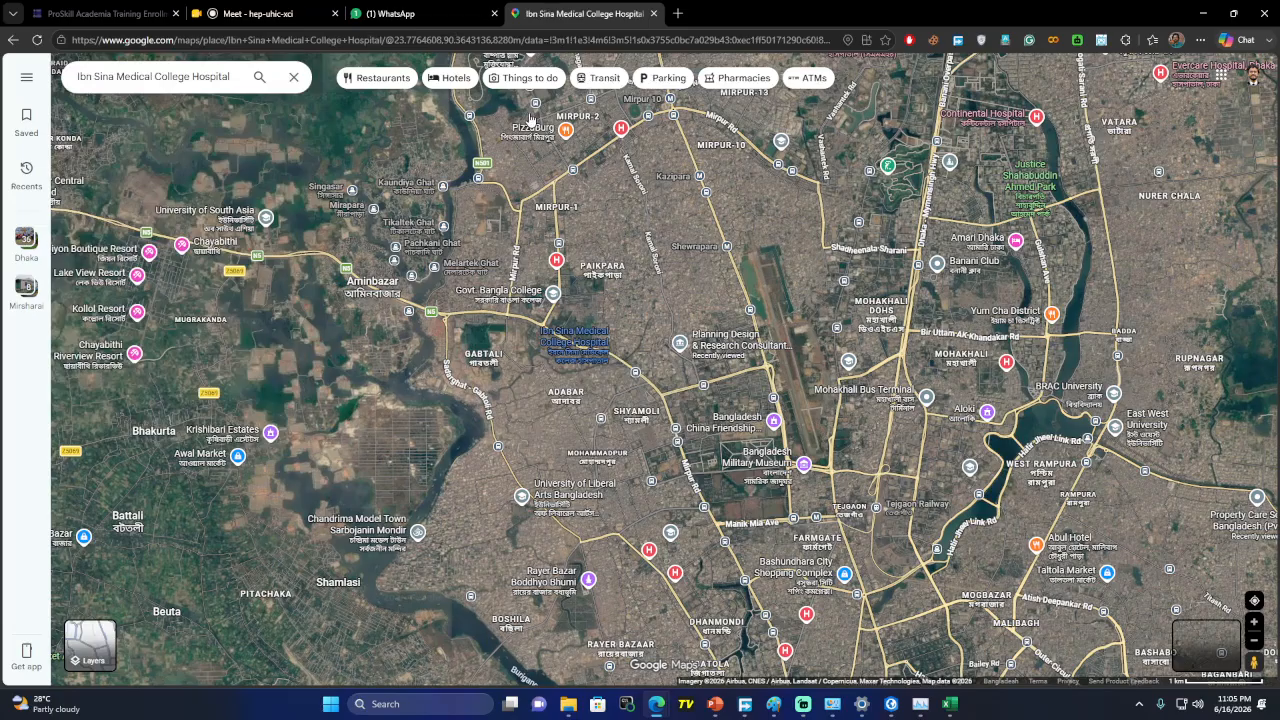
Copy 23.7764608,90.3643136 from the URL and paste it into the Locate search
{"action": "left_click", "coordinate": [396, 39]}
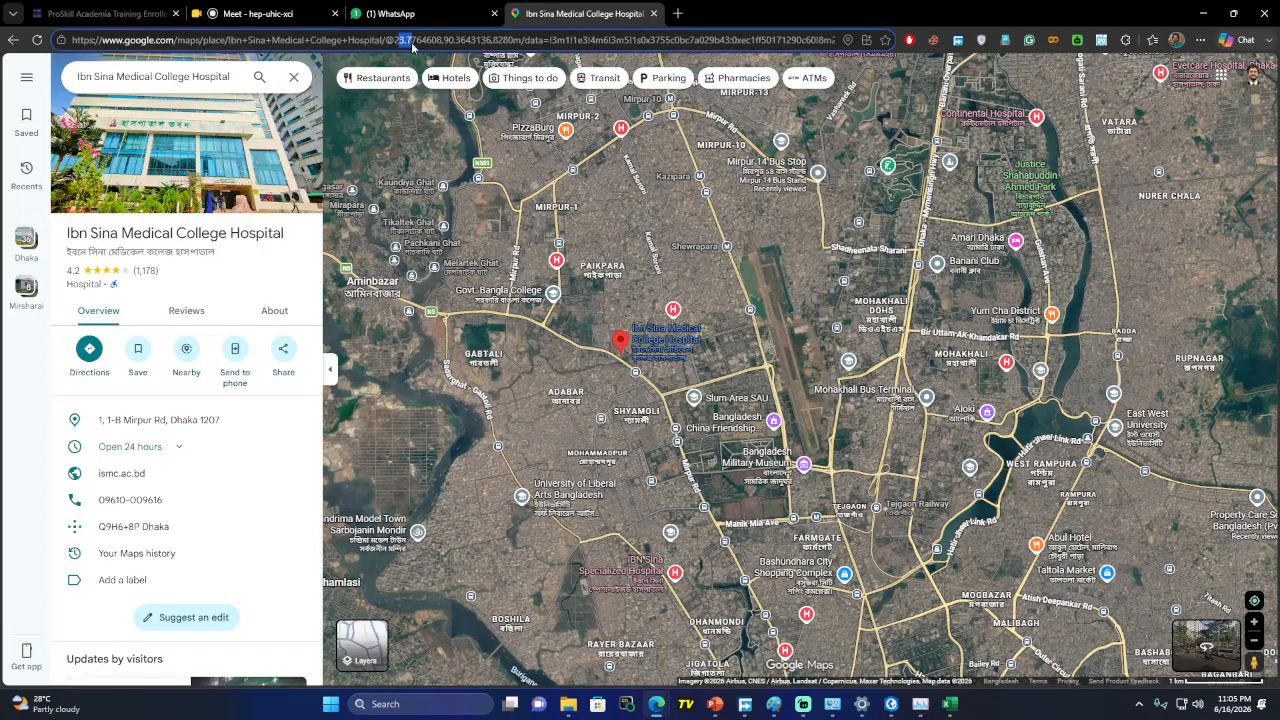
{"action": "double_click", "coordinate": [398, 40]}
{"action": "left_click_drag", "start_coordinate": [491, 40], "coordinate": [405, 40]}
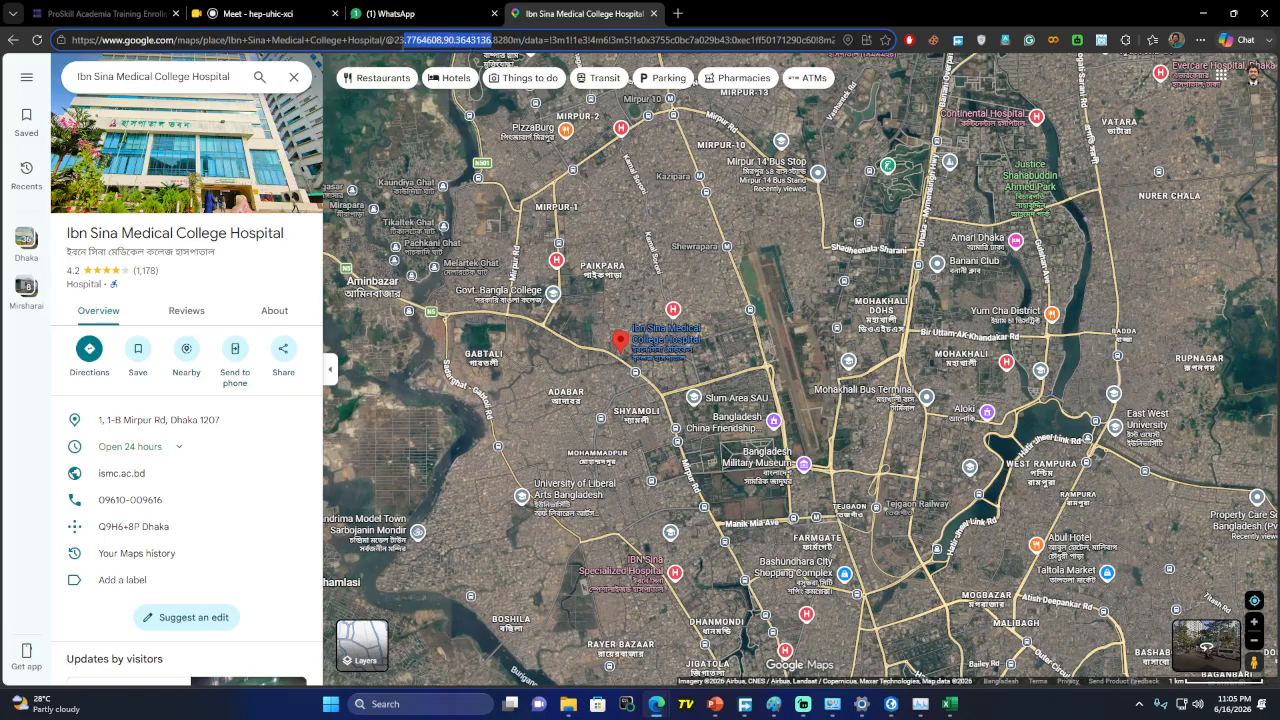
{"action": "left_click", "coordinate": [1205, 13]}
{"action": "left_click", "coordinate": [1100, 165]}
{"action": "type", "text": "23.7764608,90.3643136"}
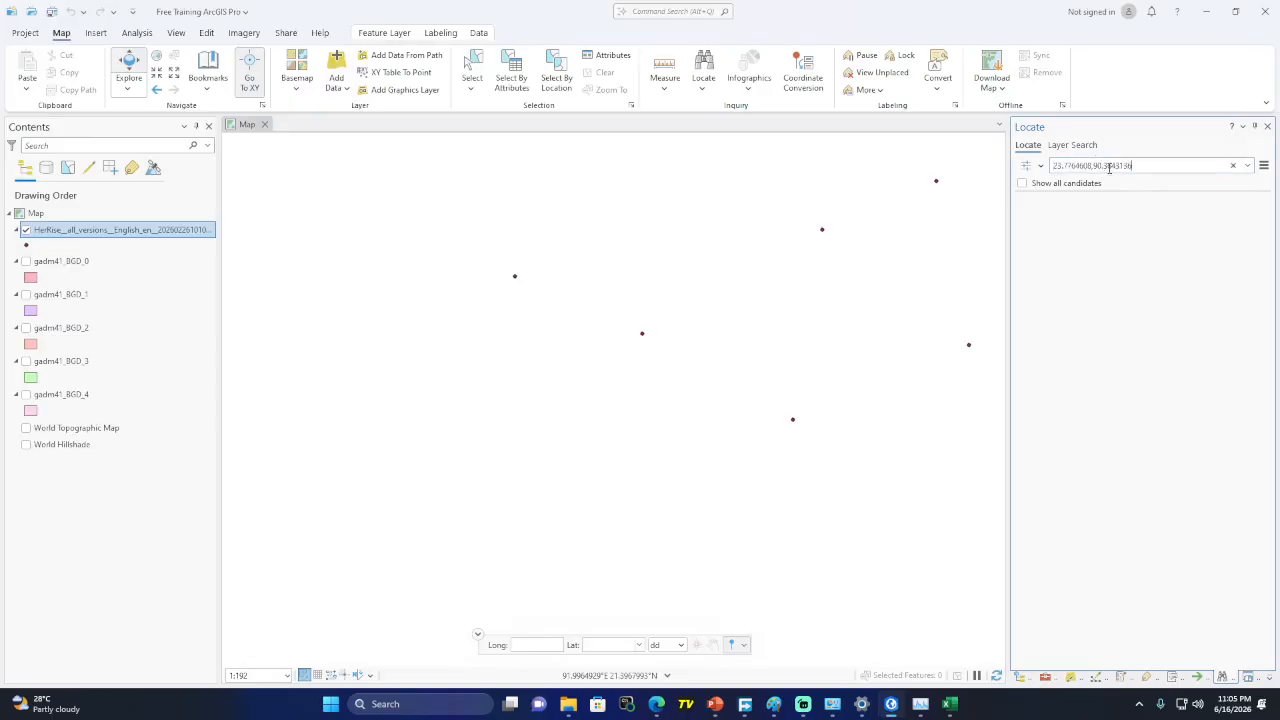
Search the hospital coordinates, then switch on the gadm41_BGD_1 boundary layer
{"action": "key", "text": "Return"}
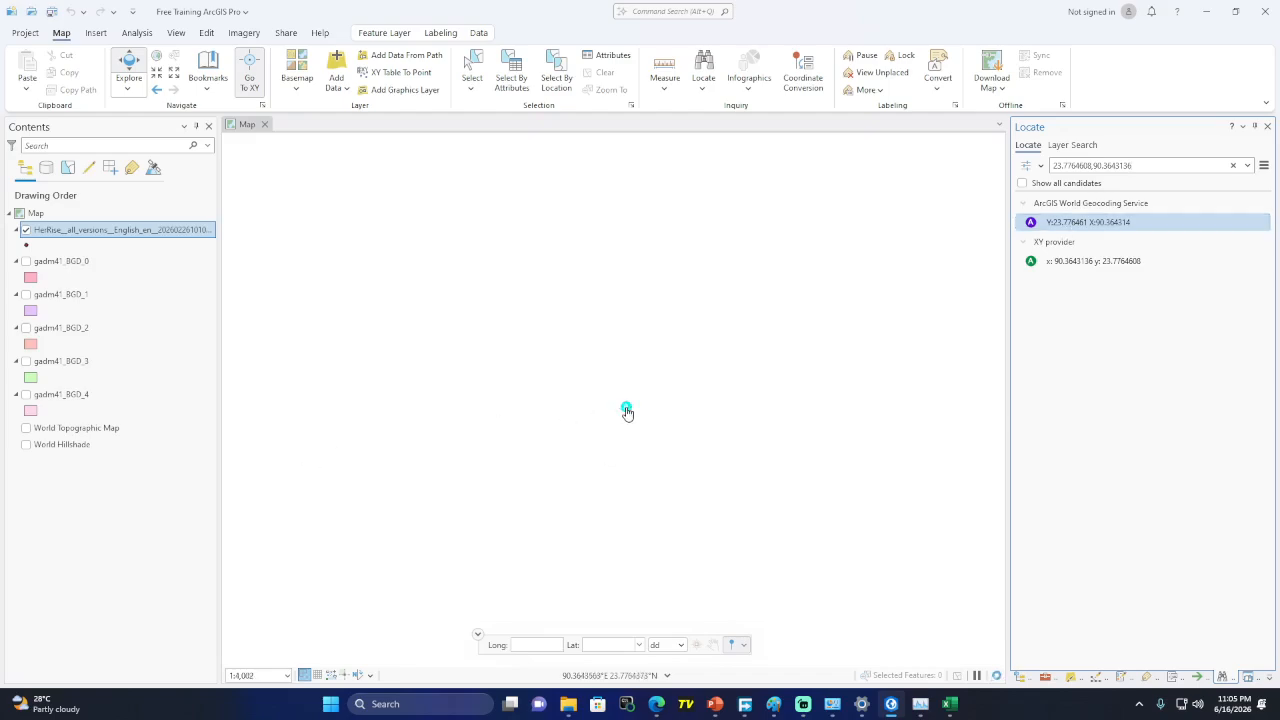
{"action": "scroll", "coordinate": [627, 411], "scroll_direction": "down", "scroll_amount": 6}
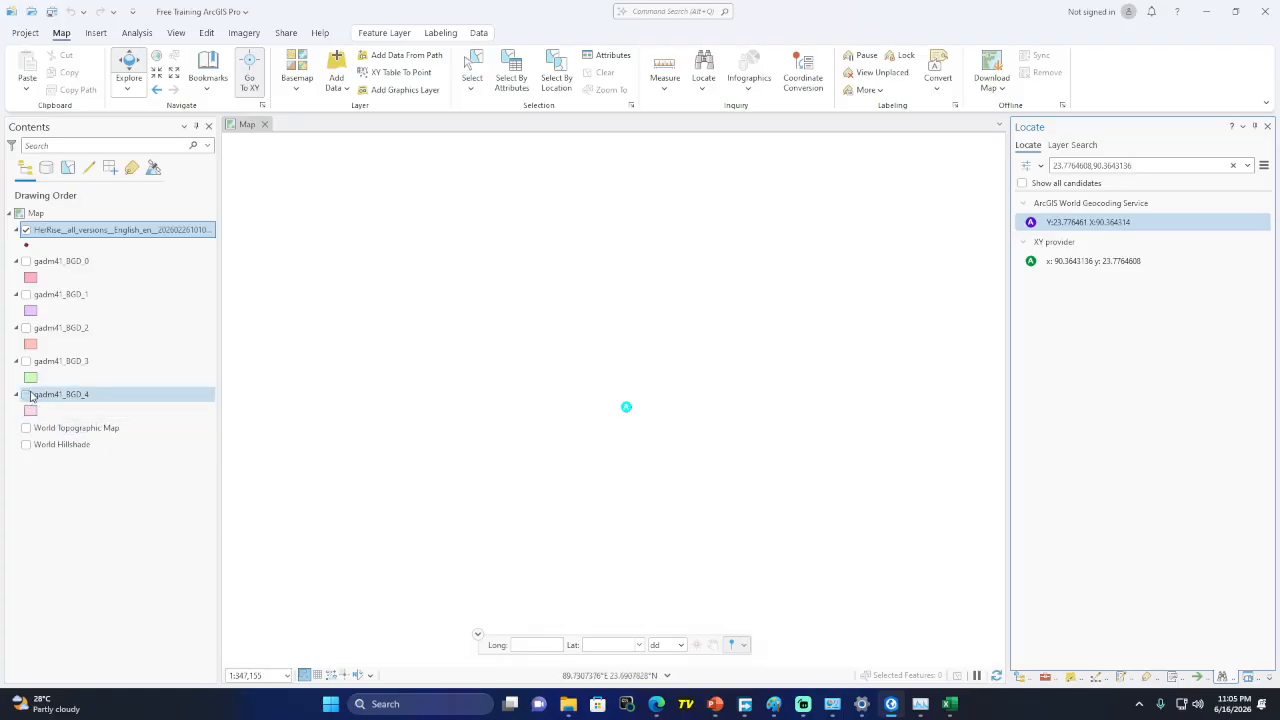
{"action": "left_click", "coordinate": [26, 294]}
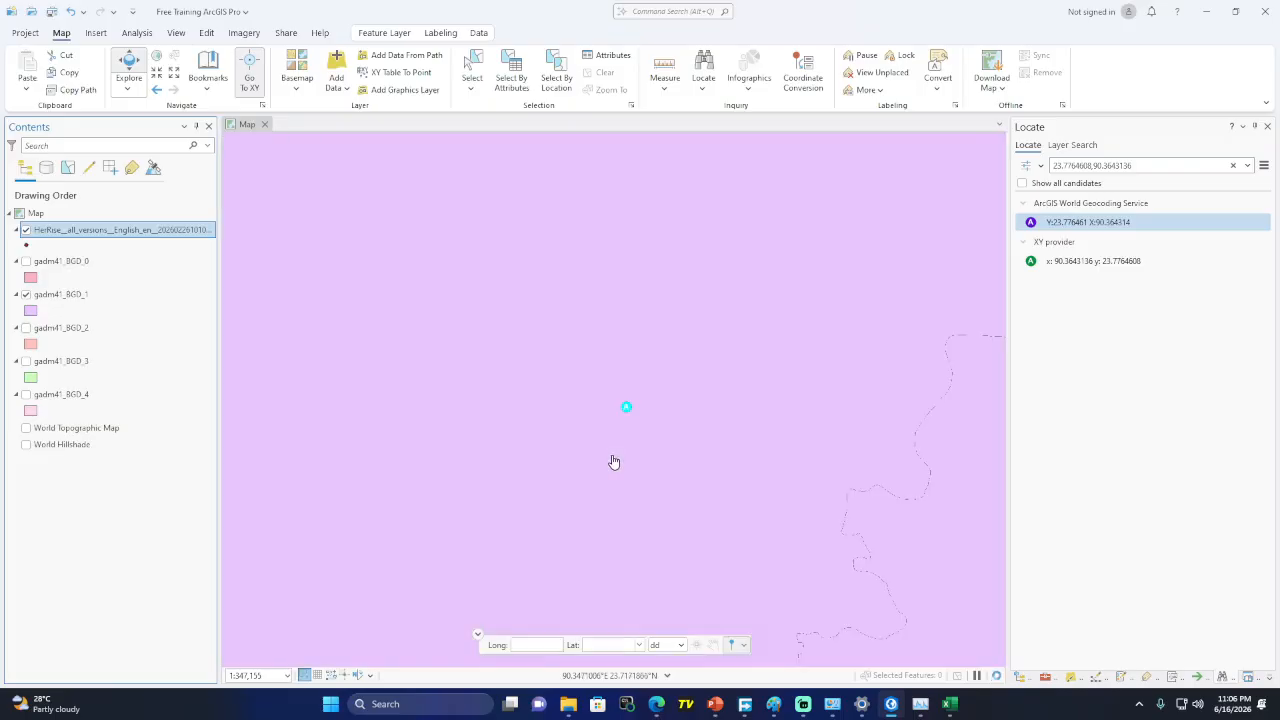
{"action": "scroll", "coordinate": [617, 424], "scroll_direction": "down", "scroll_amount": 3}
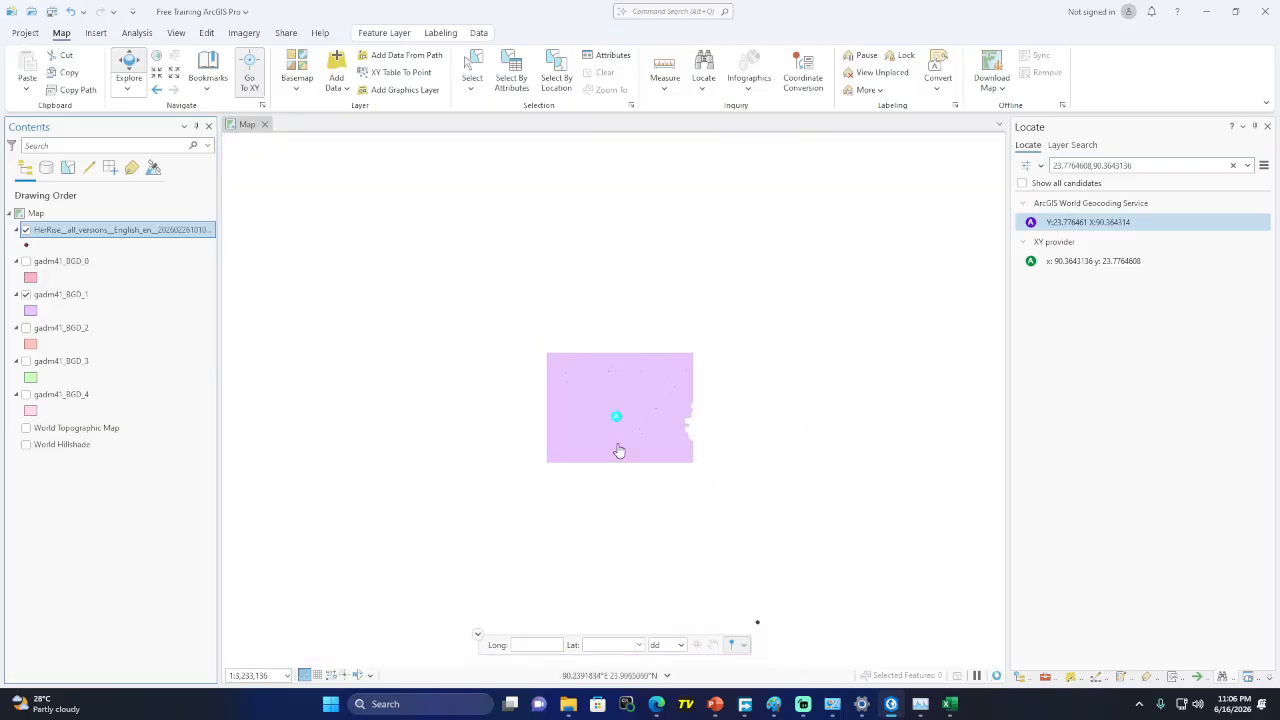
{"action": "scroll", "coordinate": [600, 415], "scroll_direction": "up", "scroll_amount": 3}
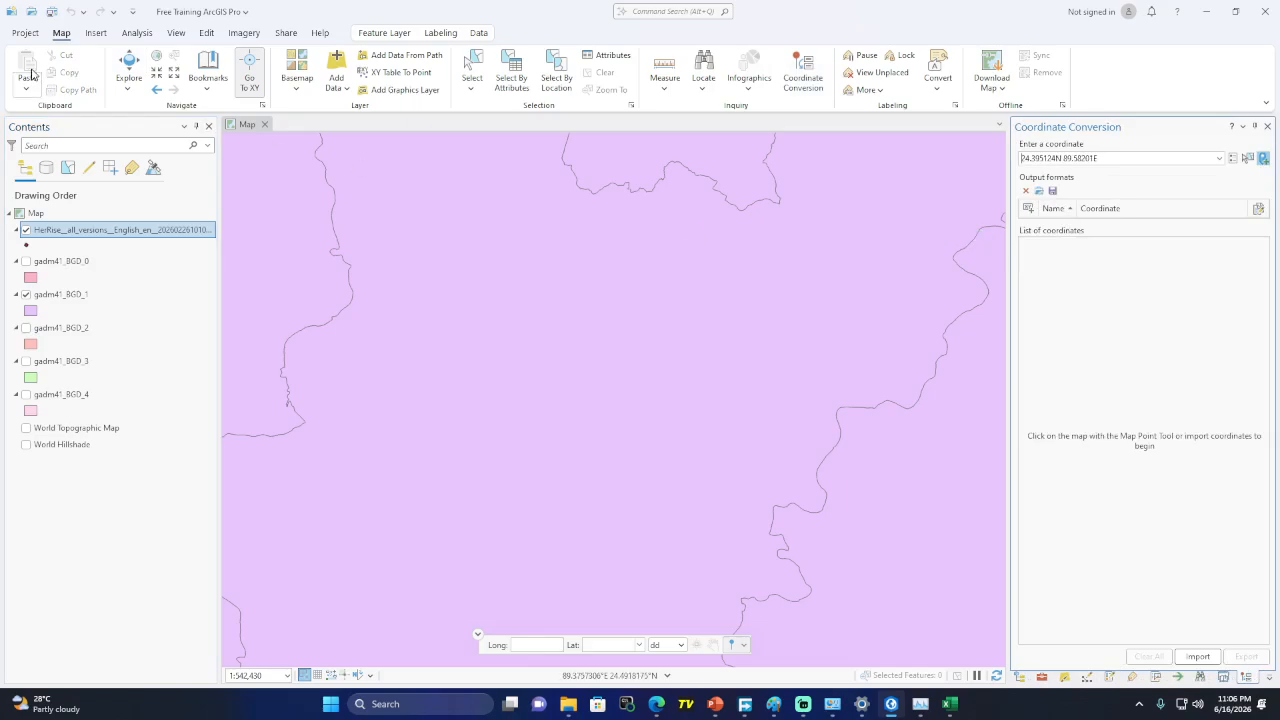
Browse the New Map and New Layout options without creating anything, then return to Google Maps
{"action": "left_click", "coordinate": [96, 36]}
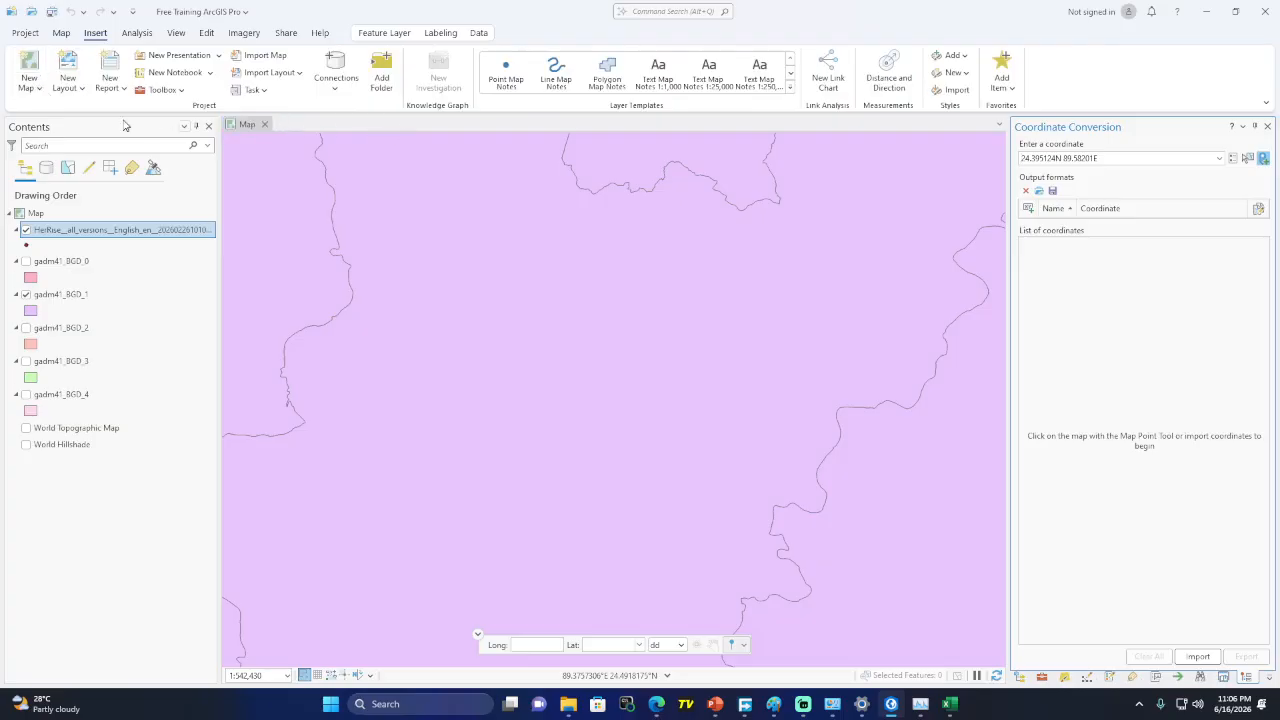
{"action": "left_click", "coordinate": [28, 82]}
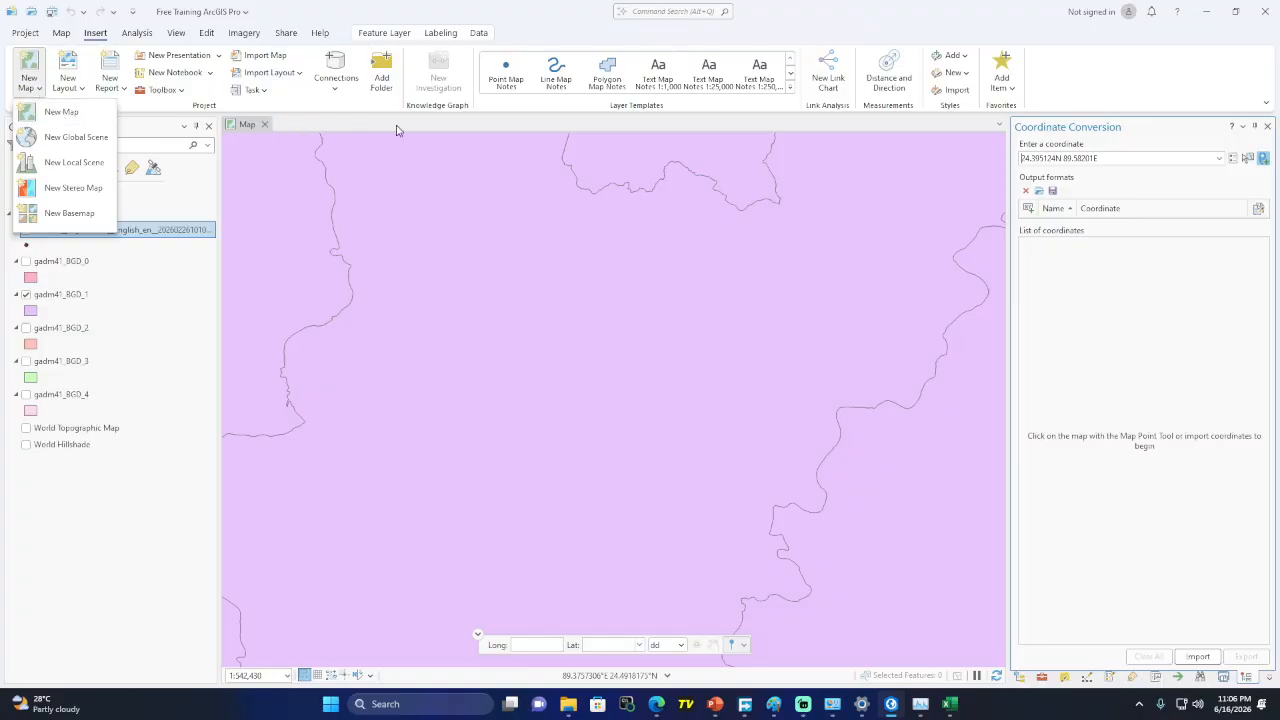
{"action": "left_click", "coordinate": [76, 90]}
{"action": "left_click", "coordinate": [76, 90]}
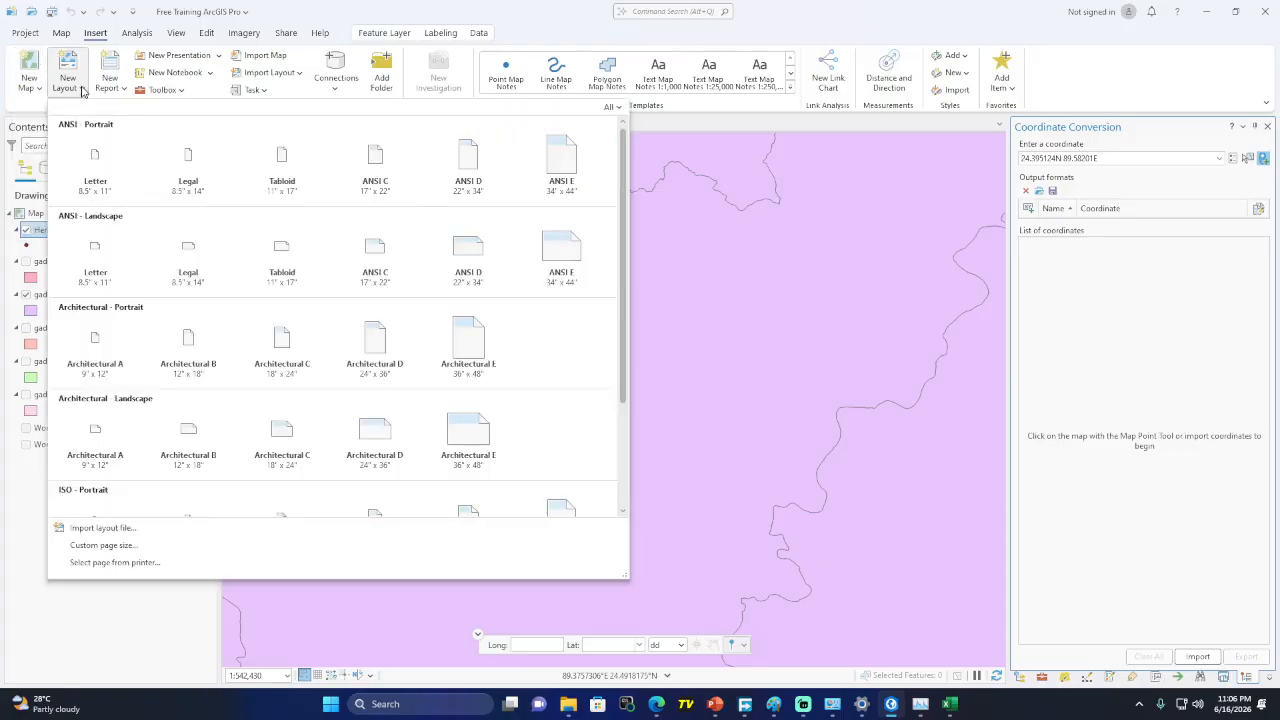
{"action": "left_click", "coordinate": [611, 34]}
{"action": "scroll", "coordinate": [566, 306], "scroll_direction": "down", "scroll_amount": 3}
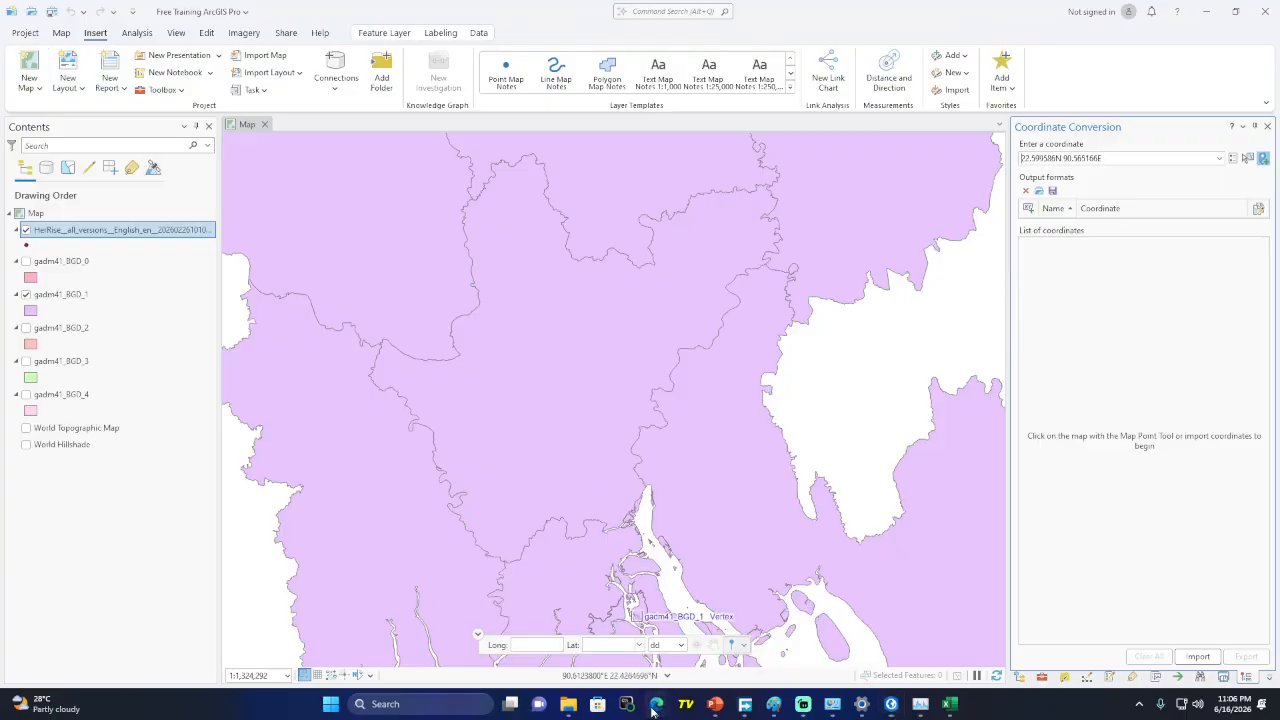
{"action": "mouse_move", "coordinate": [656, 704]}
{"action": "left_click", "coordinate": [553, 587]}
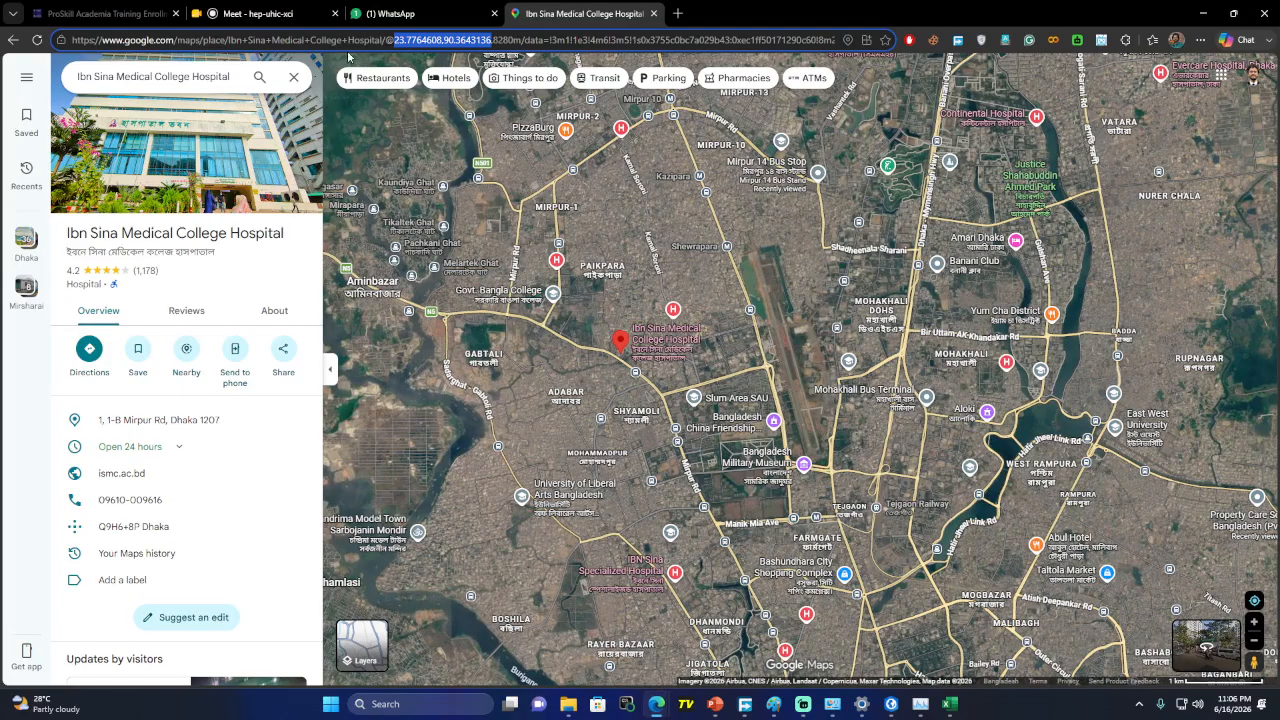
Open the bayesahmed.com GIS projections article from WhatsApp, skim it, and minimize Edge
{"action": "left_click", "coordinate": [420, 13]}
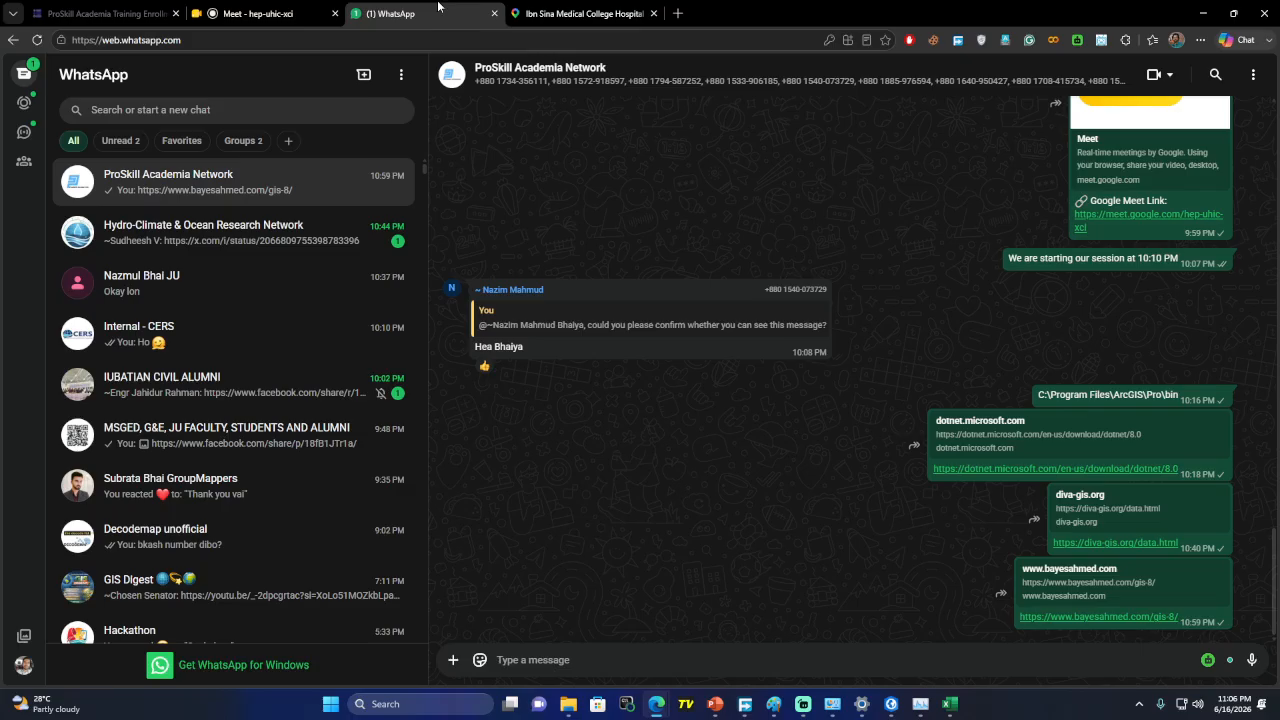
{"action": "left_click", "coordinate": [1054, 616]}
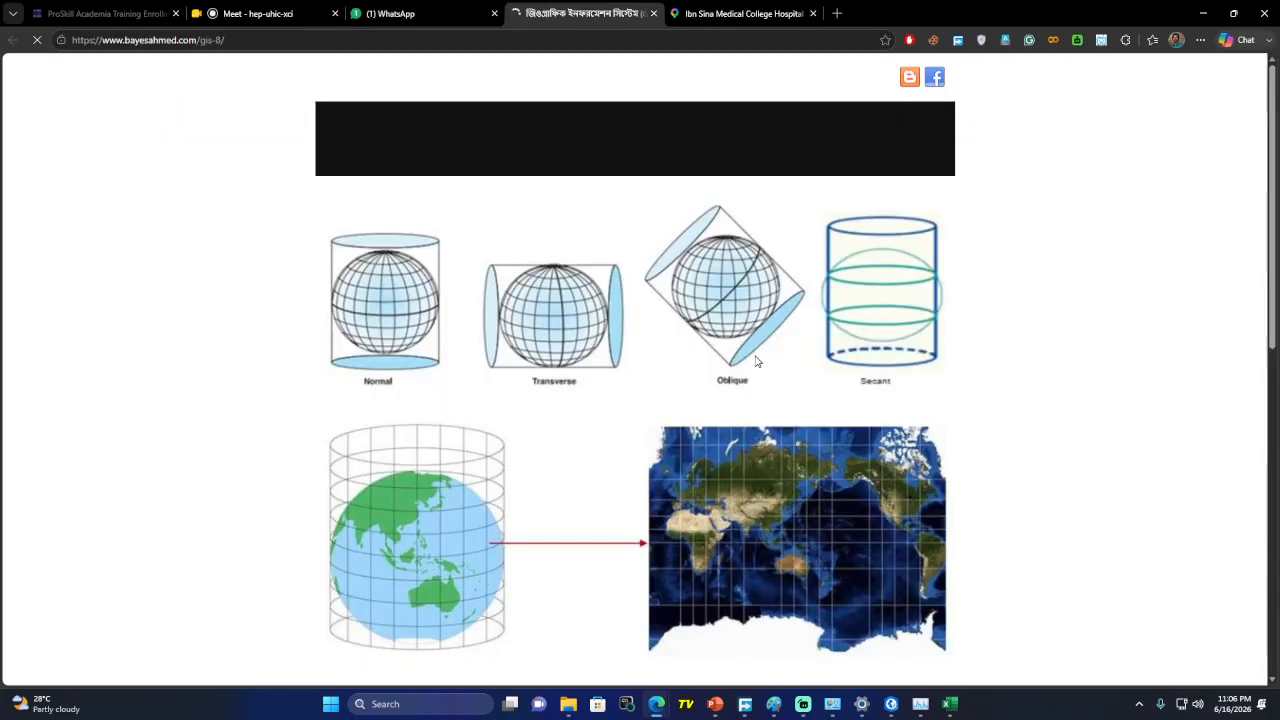
{"action": "scroll", "coordinate": [634, 507], "scroll_direction": "down", "scroll_amount": 10}
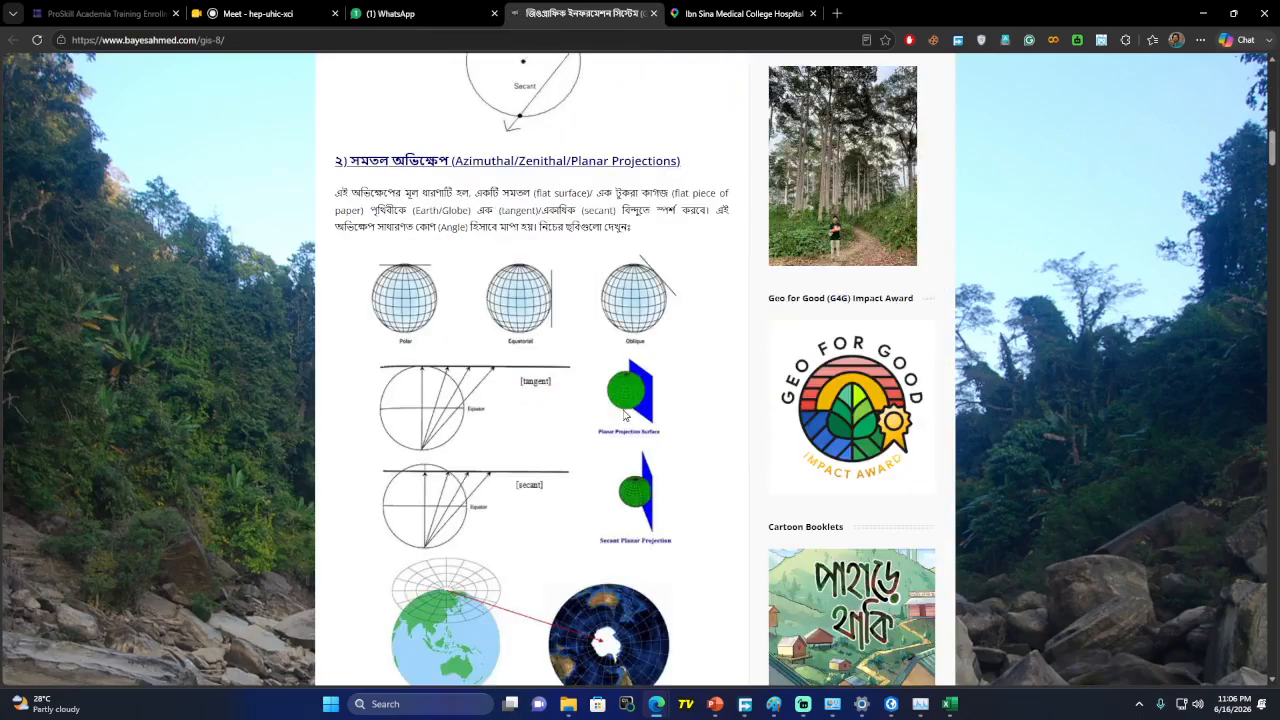
{"action": "scroll", "coordinate": [624, 414], "scroll_direction": "down", "scroll_amount": 5}
{"action": "scroll", "coordinate": [624, 414], "scroll_direction": "down", "scroll_amount": 10}
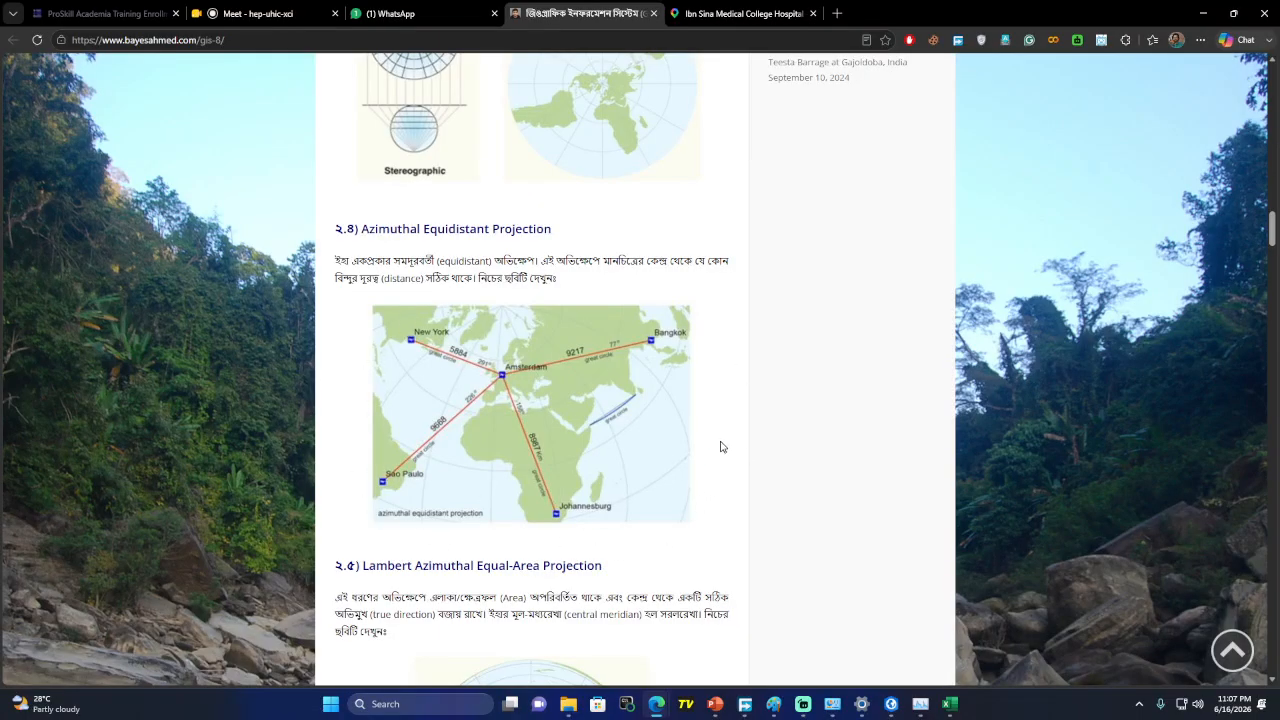
{"action": "left_click", "coordinate": [1203, 13]}
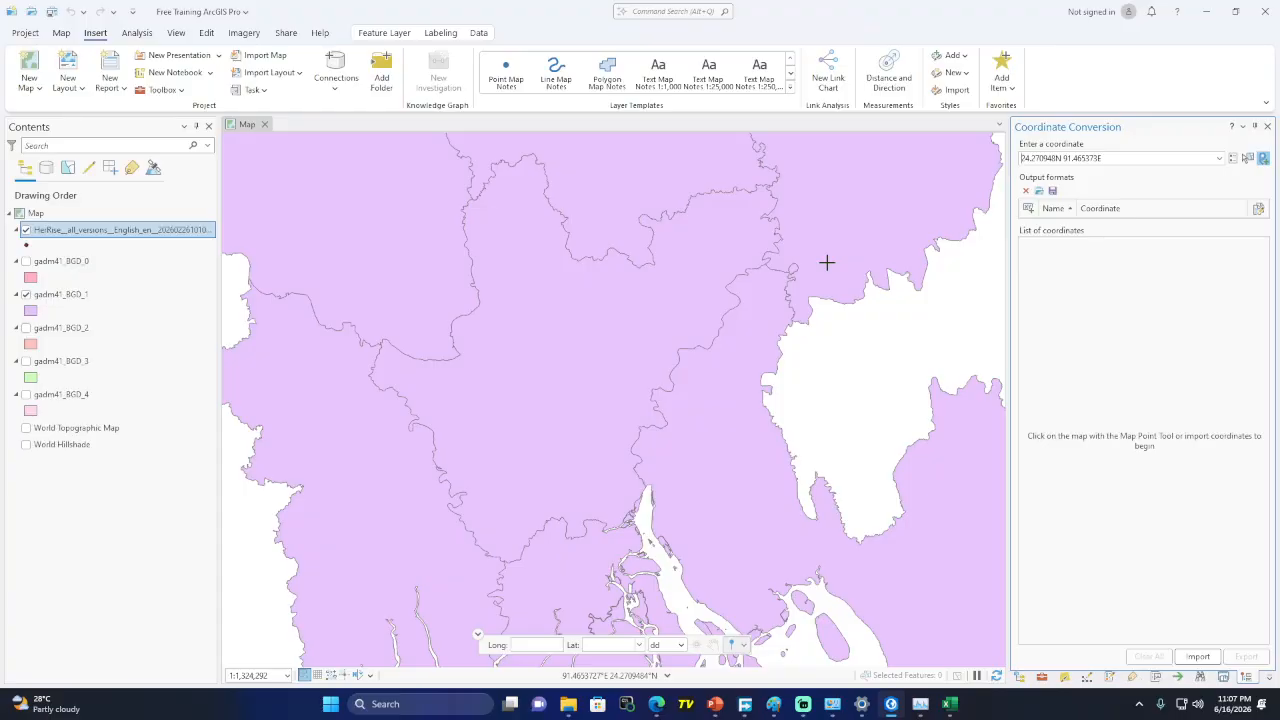
Browse the New Layout page sizes without choosing one
{"action": "left_click", "coordinate": [68, 82]}
{"action": "scroll", "coordinate": [275, 400], "scroll_direction": "down", "scroll_amount": 1}
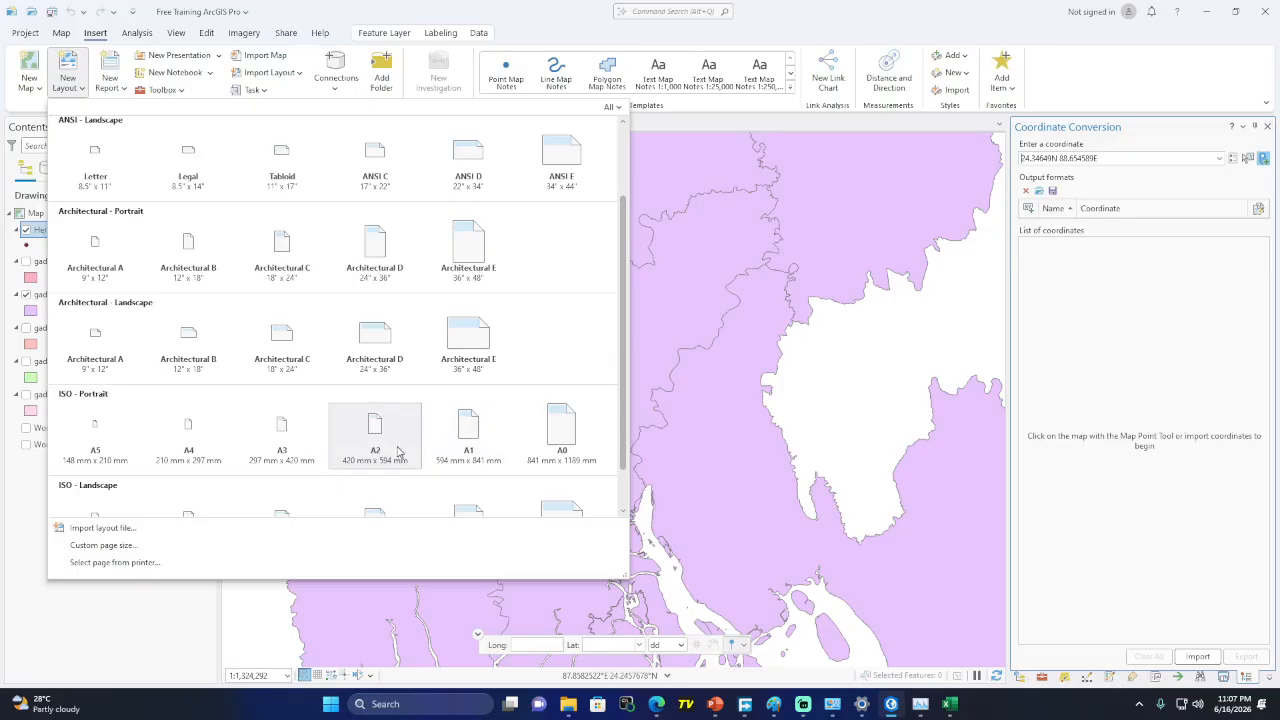
{"action": "scroll", "coordinate": [395, 450], "scroll_direction": "down", "scroll_amount": 1}
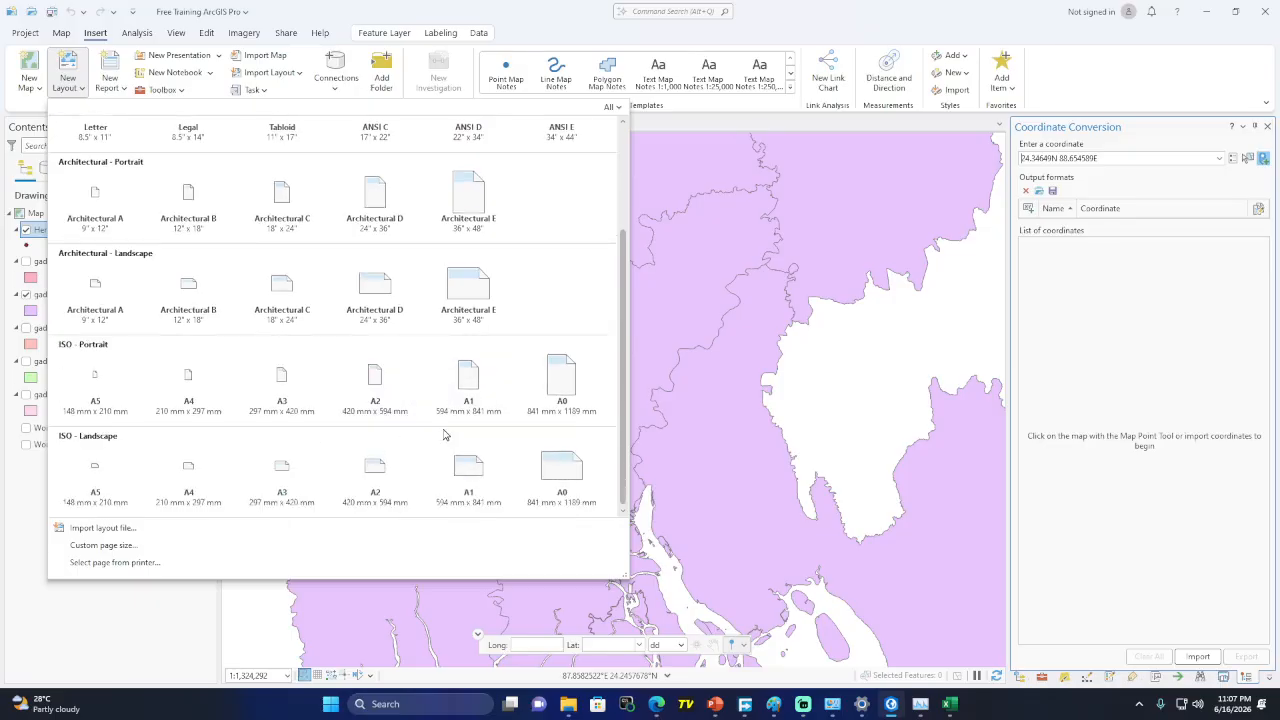
{"action": "scroll", "coordinate": [445, 435], "scroll_direction": "up", "scroll_amount": 2}
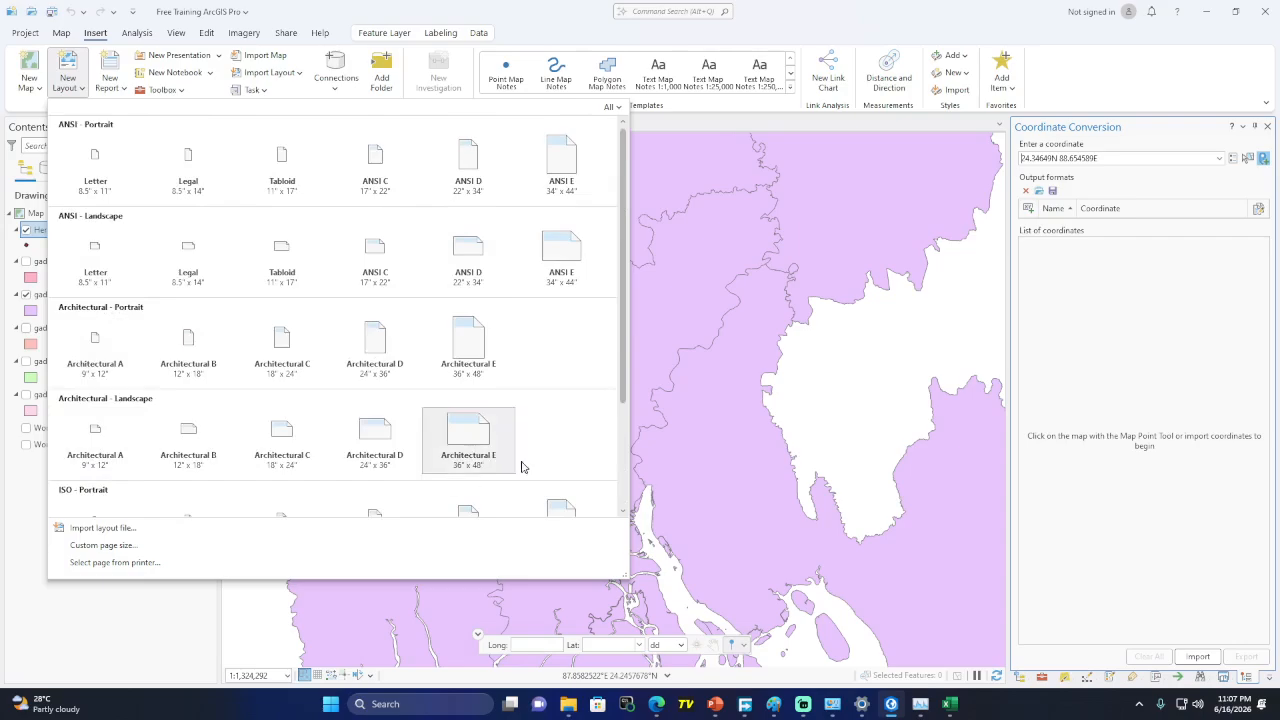
{"action": "scroll", "coordinate": [317, 393], "scroll_direction": "down", "scroll_amount": 2}
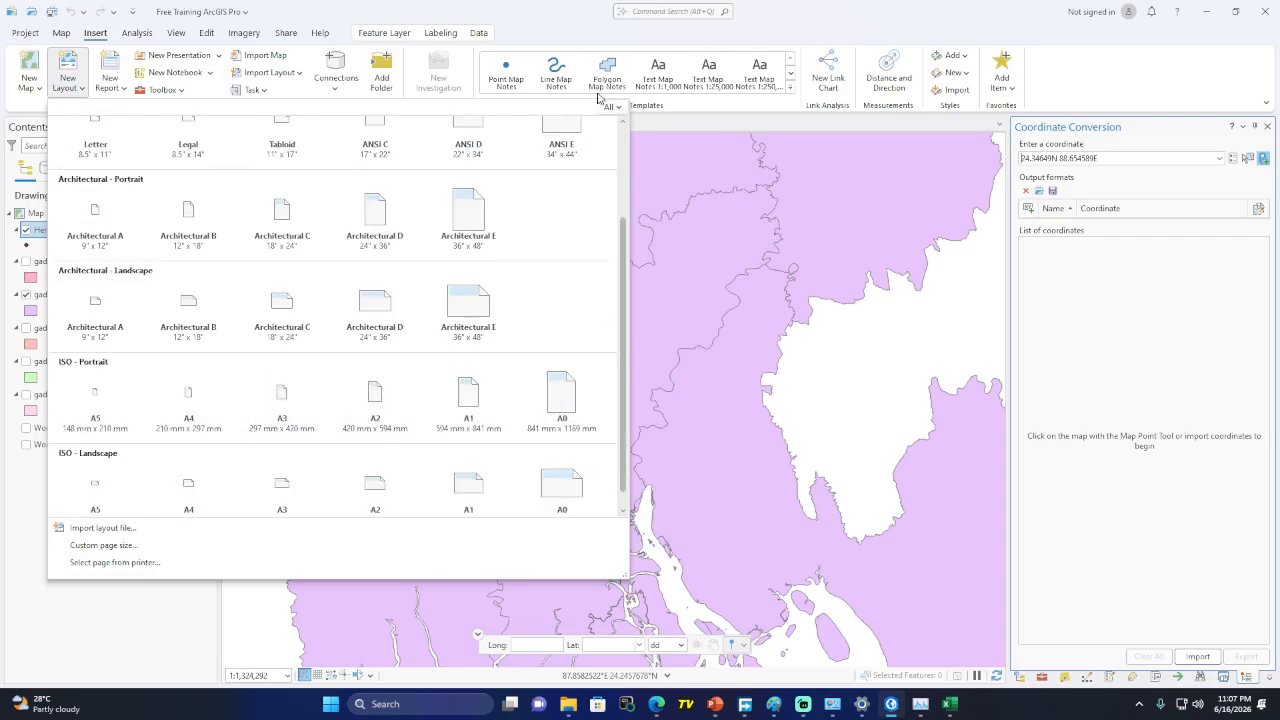
{"action": "left_click", "coordinate": [533, 27]}
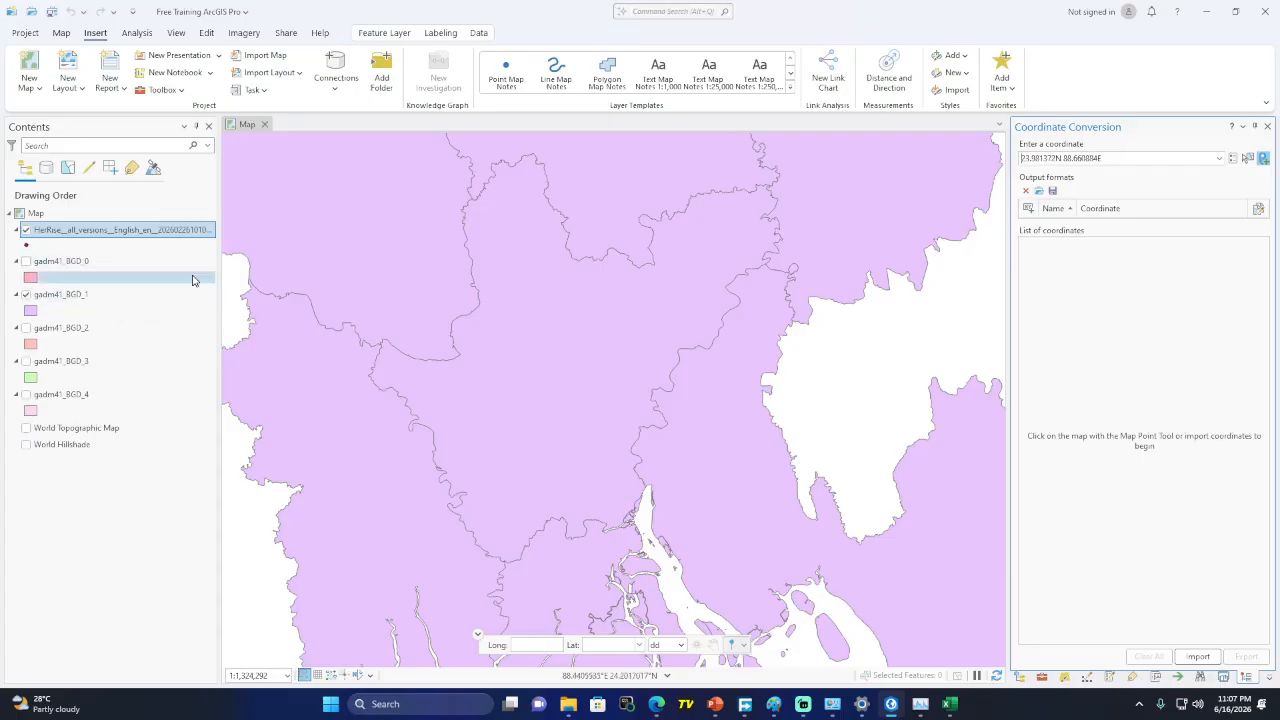
Remove the point layer and gadm41_BGD_0 through gadm41_BGD_3 from the map
{"action": "left_click", "coordinate": [52, 362]}
{"action": "left_click", "coordinate": [86, 330], "text": "ctrl"}
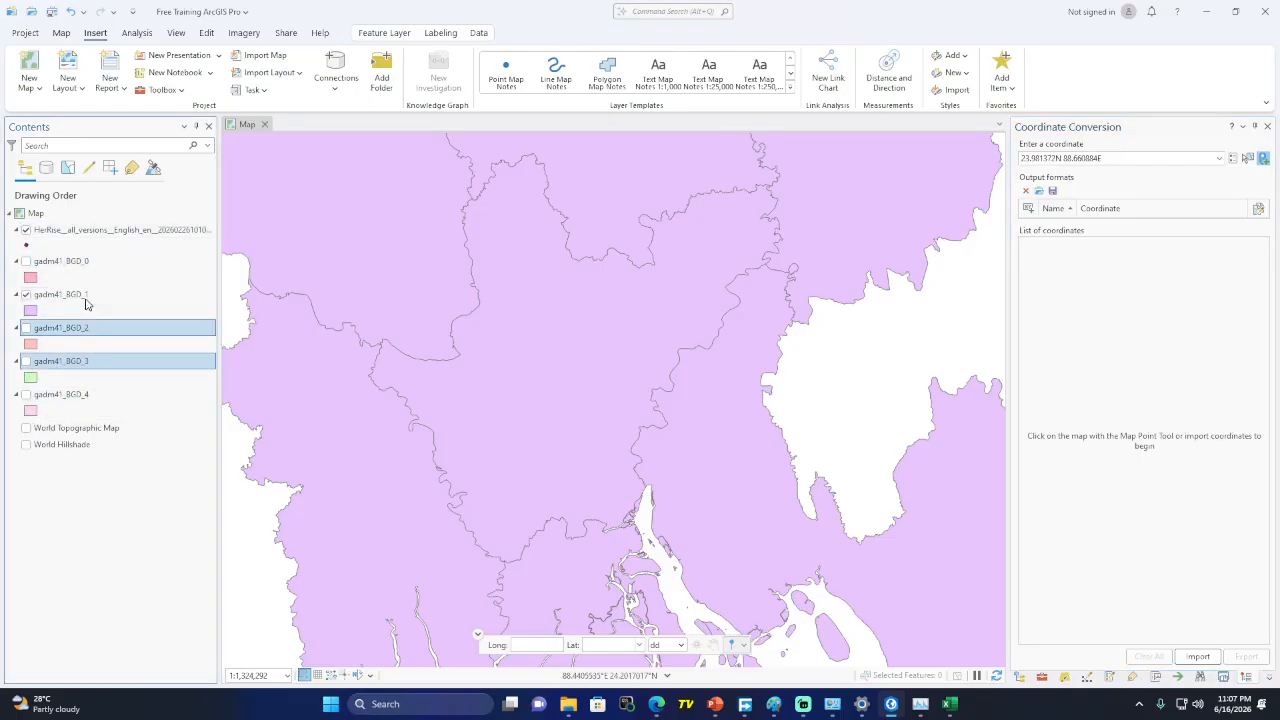
{"action": "left_click", "coordinate": [86, 296], "text": "ctrl"}
{"action": "left_click", "coordinate": [86, 262], "text": "ctrl"}
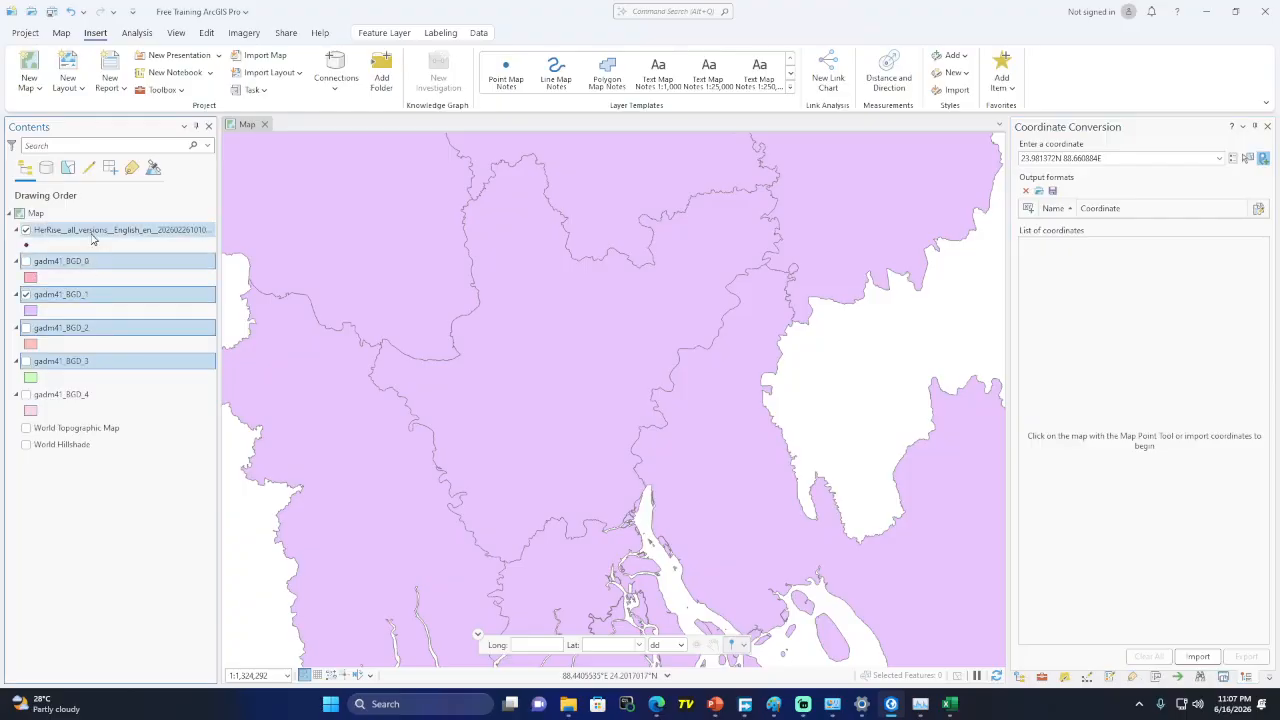
{"action": "left_click", "coordinate": [92, 236], "text": "ctrl"}
{"action": "right_click", "coordinate": [93, 237]}
{"action": "left_click", "coordinate": [147, 249]}
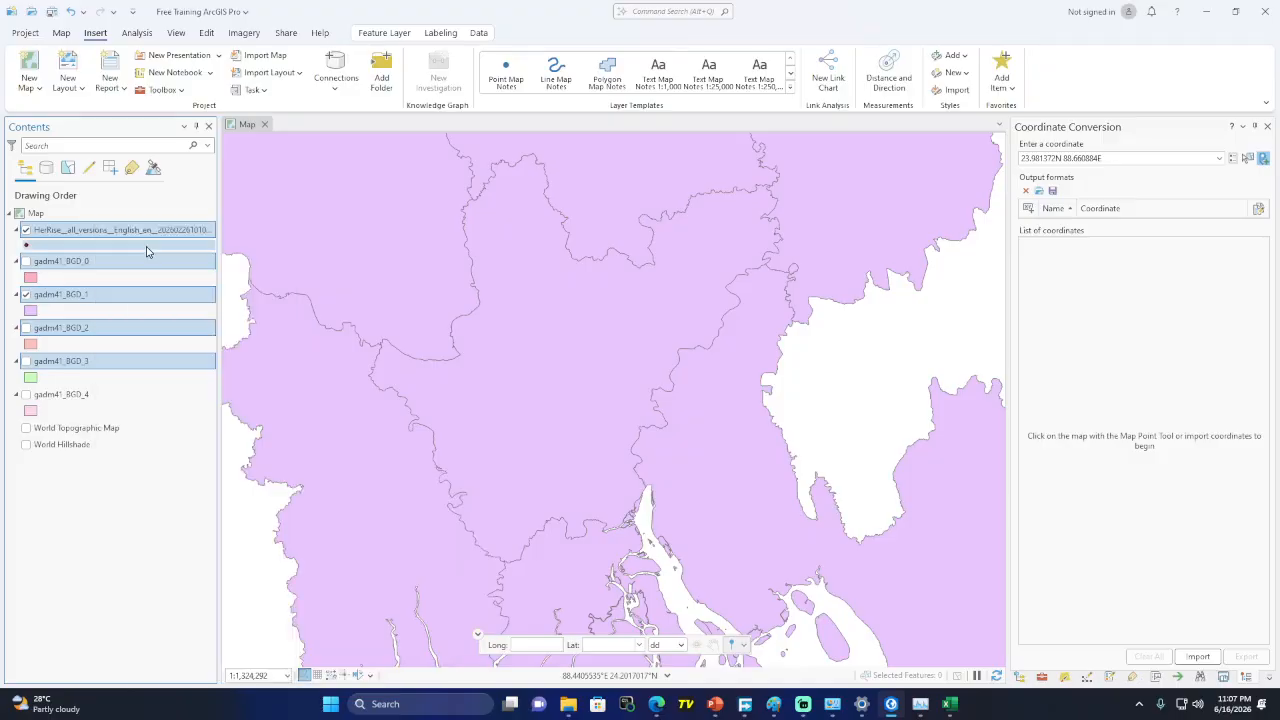
Turn on gadm41_BGD_4 and zoom the map to its full extent
{"action": "left_click", "coordinate": [29, 231]}
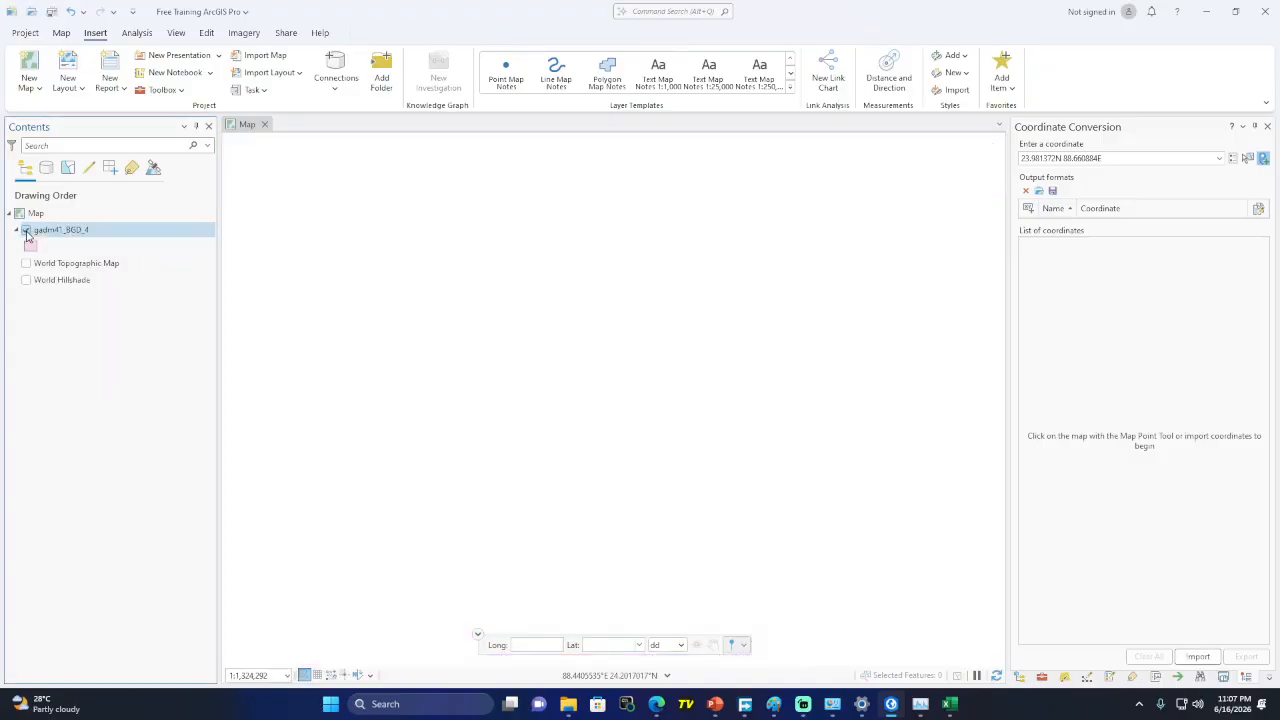
{"action": "left_click", "coordinate": [26, 230]}
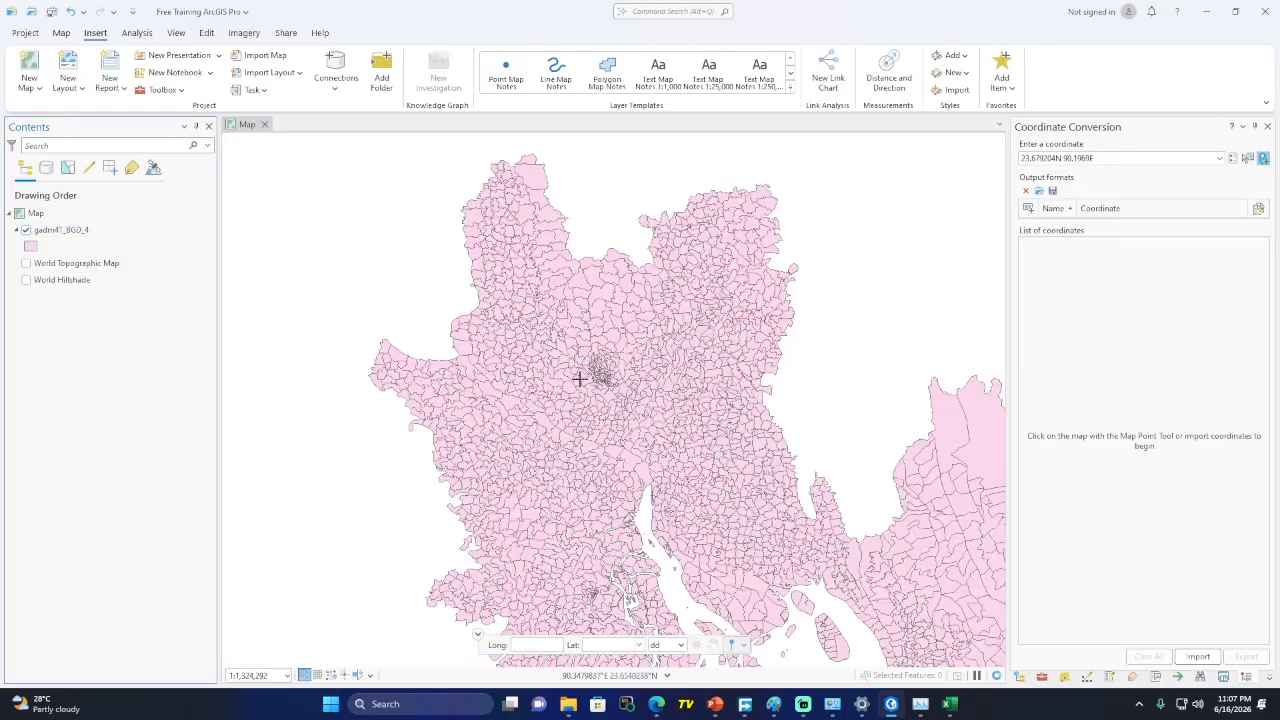
{"action": "left_click", "coordinate": [86, 230]}
{"action": "right_click", "coordinate": [88, 232]}
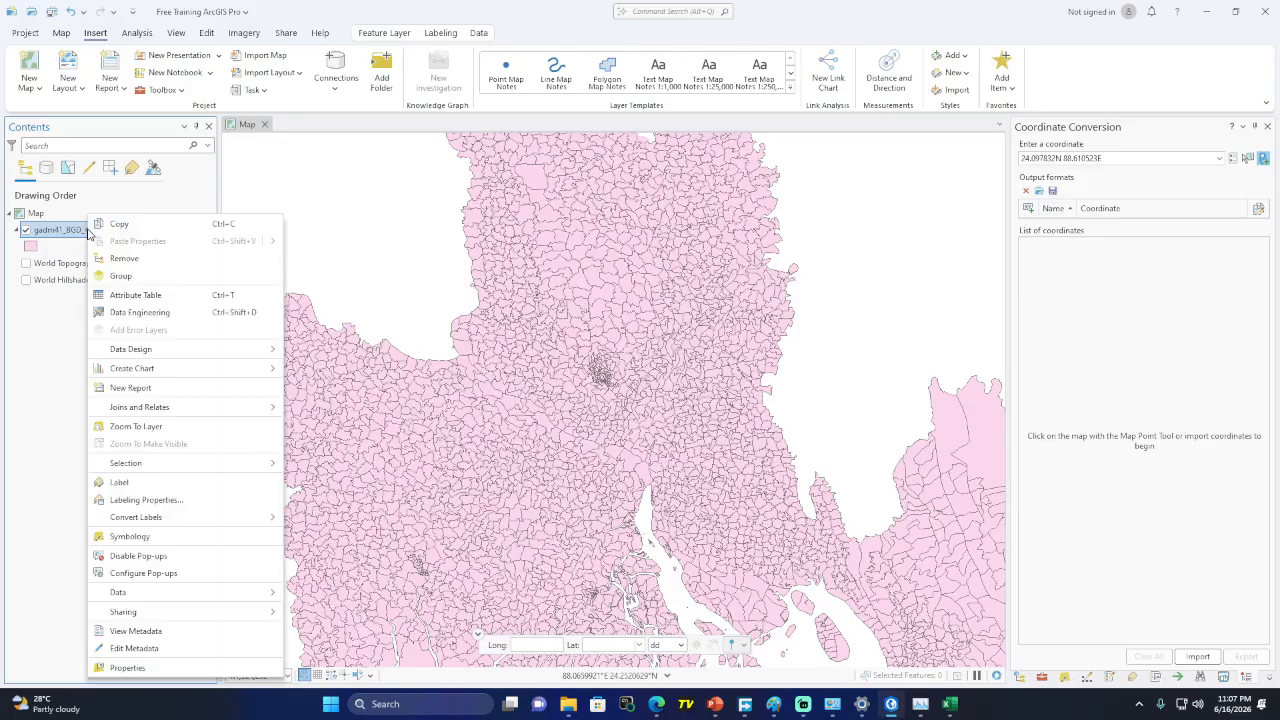
{"action": "left_click", "coordinate": [127, 426]}
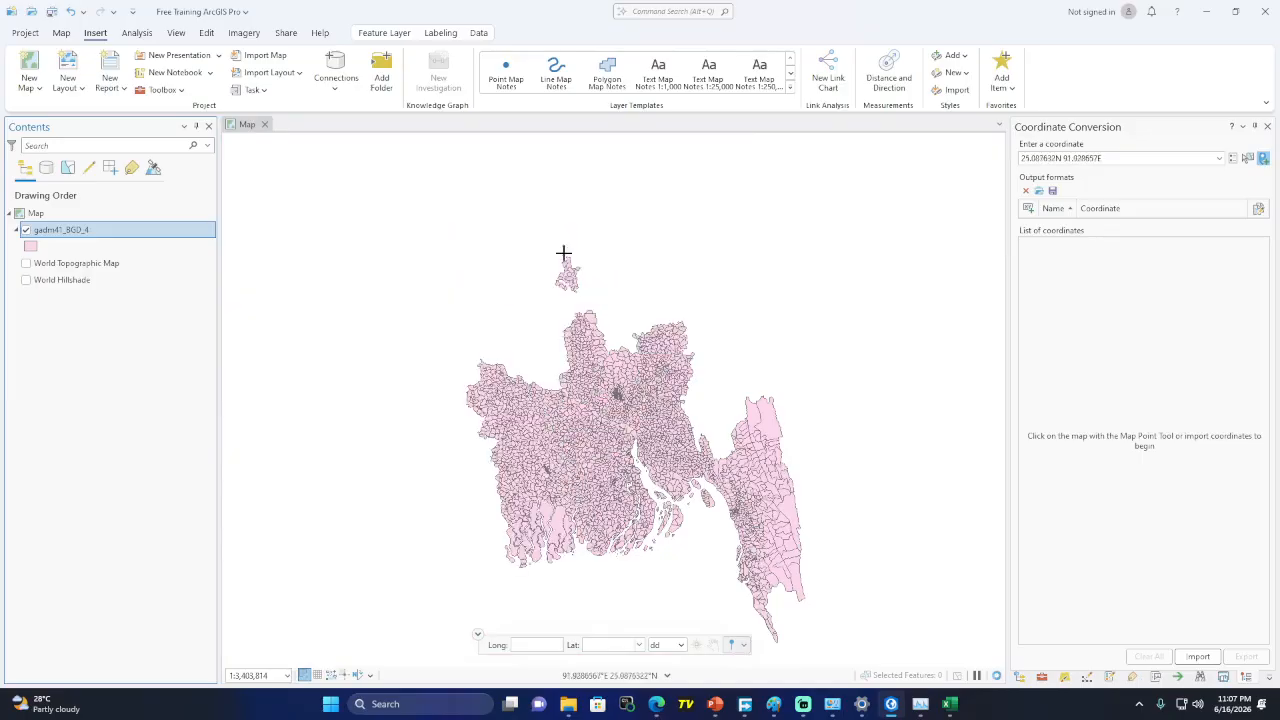
Create a new ISO Portrait A4 layout
{"action": "left_click", "coordinate": [80, 88]}
{"action": "scroll", "coordinate": [138, 268], "scroll_direction": "up", "scroll_amount": 3}
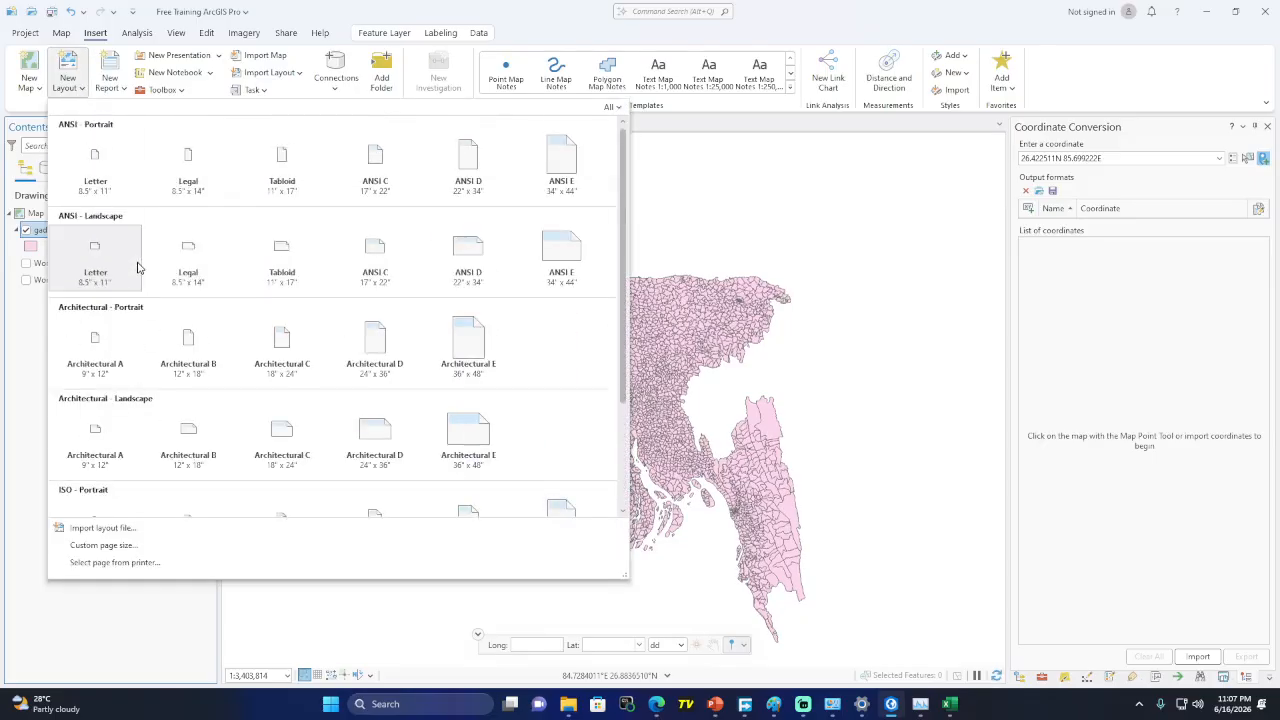
{"action": "scroll", "coordinate": [188, 340], "scroll_direction": "down", "scroll_amount": 3}
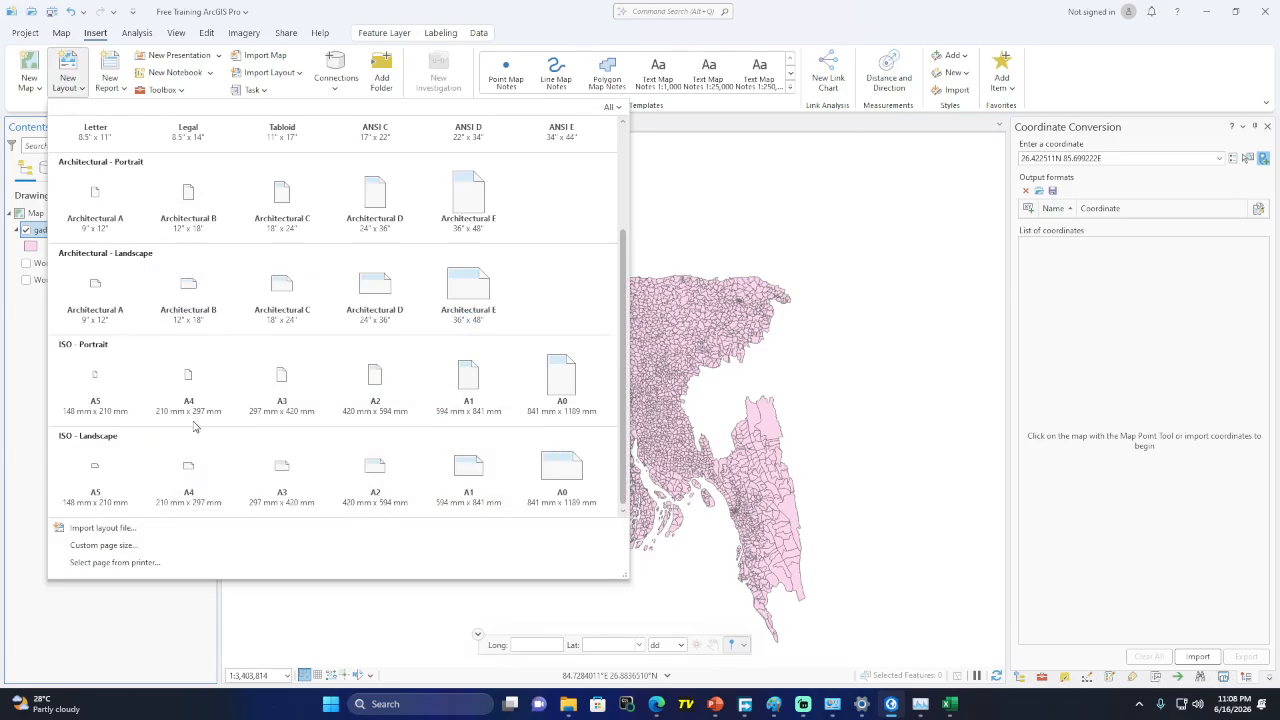
{"action": "left_click", "coordinate": [192, 389]}
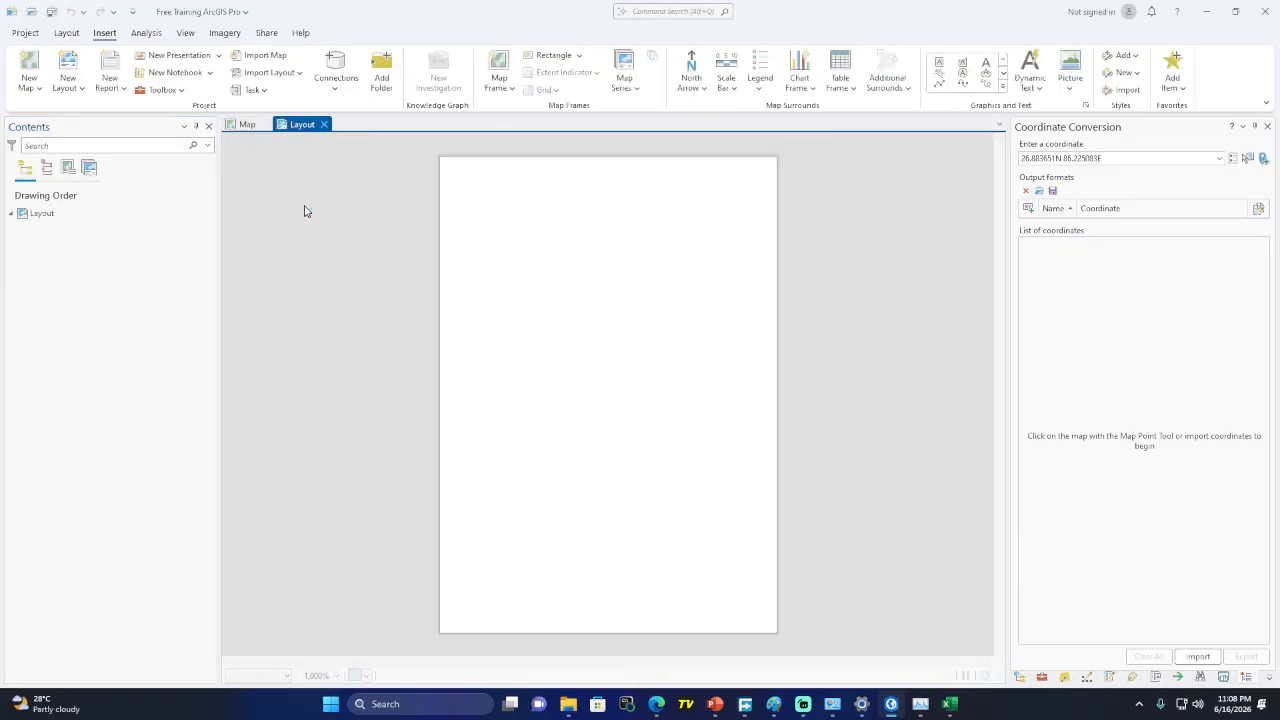
Draw a Bangladesh map frame across the page and zoom it to gadm41_BGD_4
{"action": "left_click", "coordinate": [504, 92]}
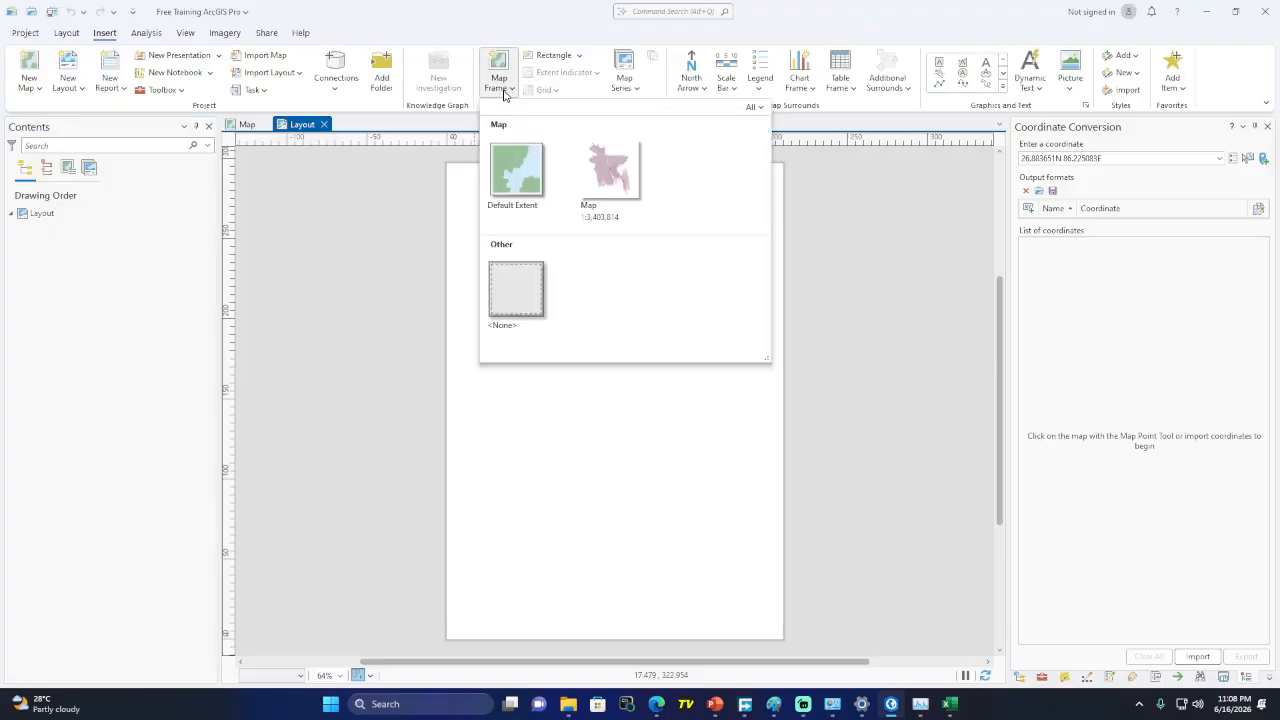
{"action": "left_click", "coordinate": [606, 185]}
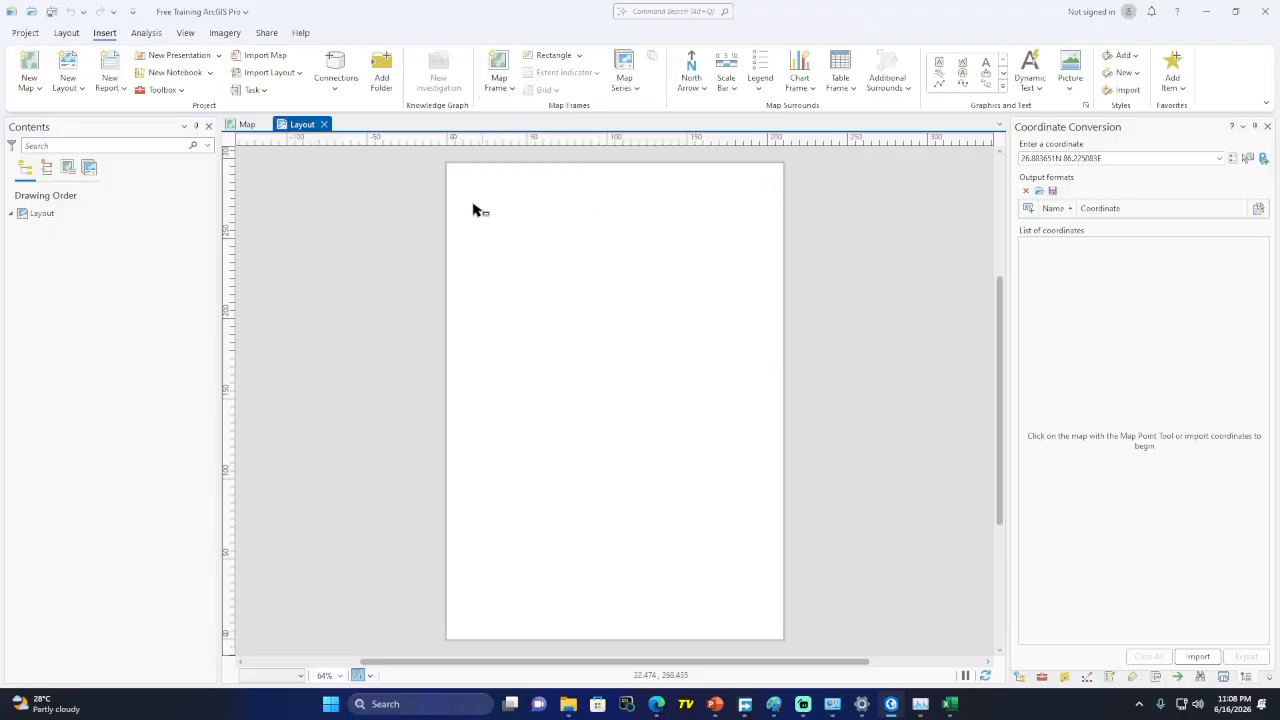
{"action": "left_click_drag", "start_coordinate": [456, 174], "coordinate": [776, 632]}
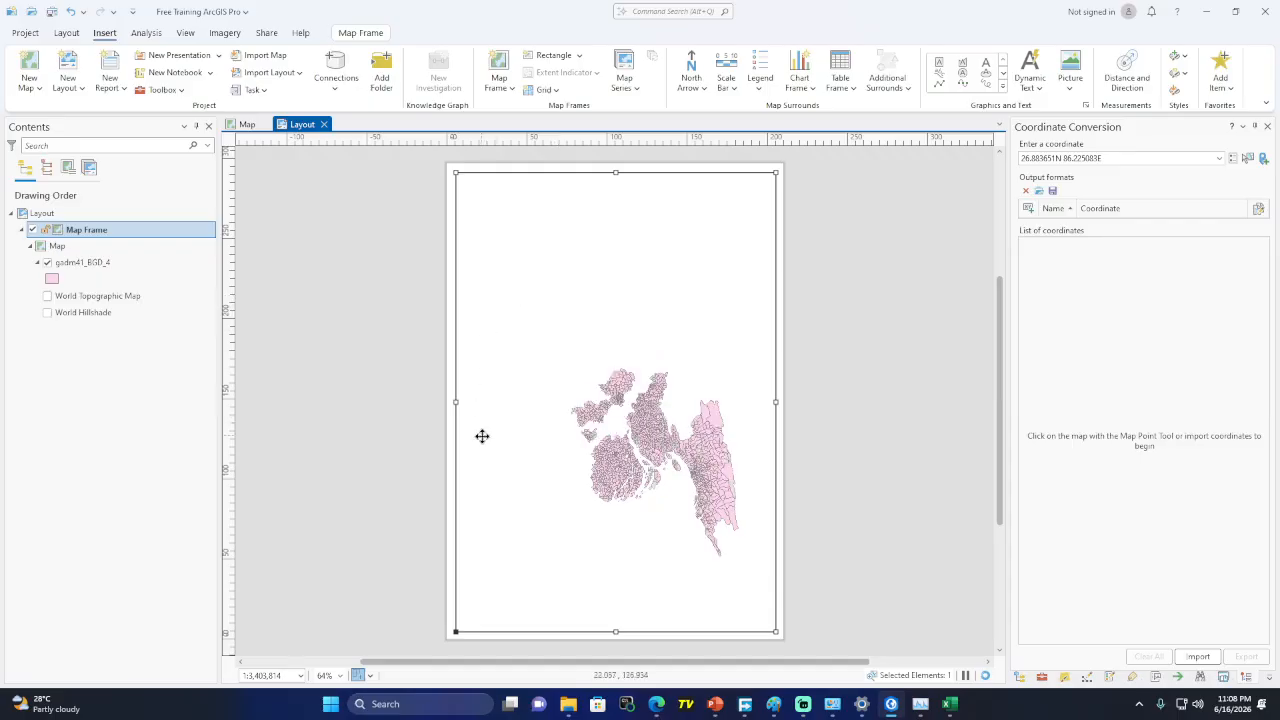
{"action": "right_click", "coordinate": [88, 262]}
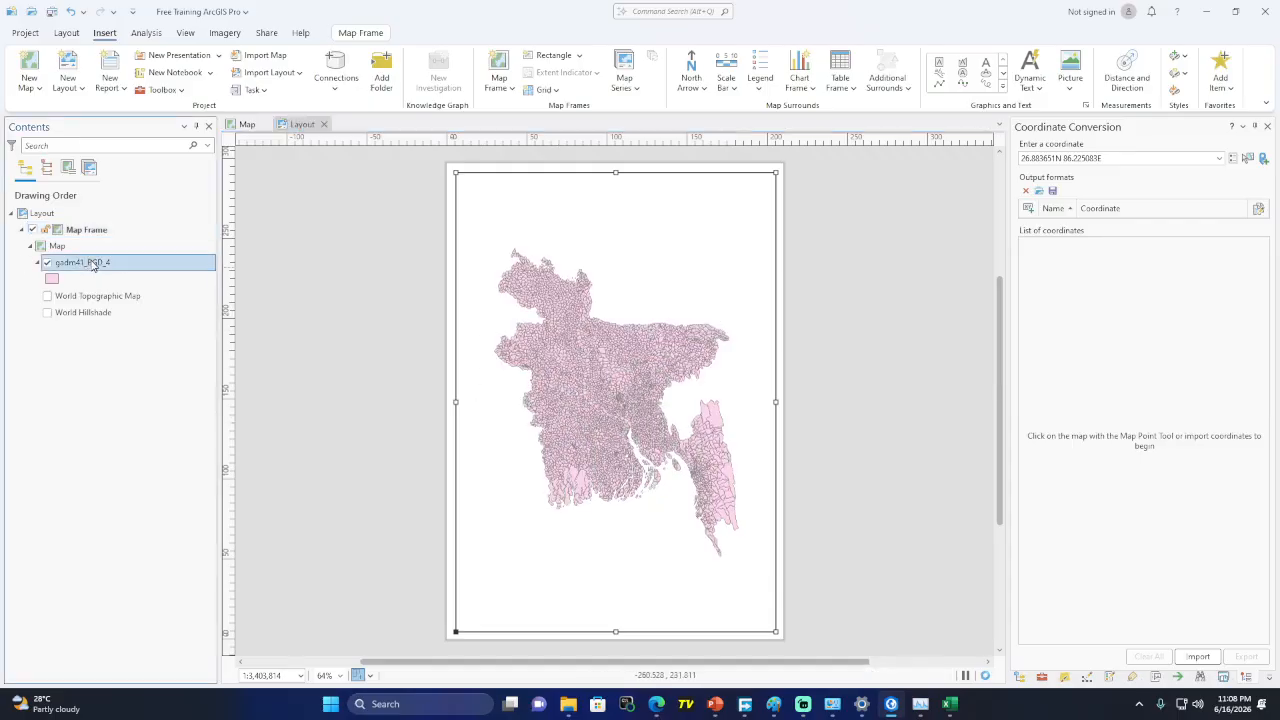
{"action": "left_click", "coordinate": [146, 426]}
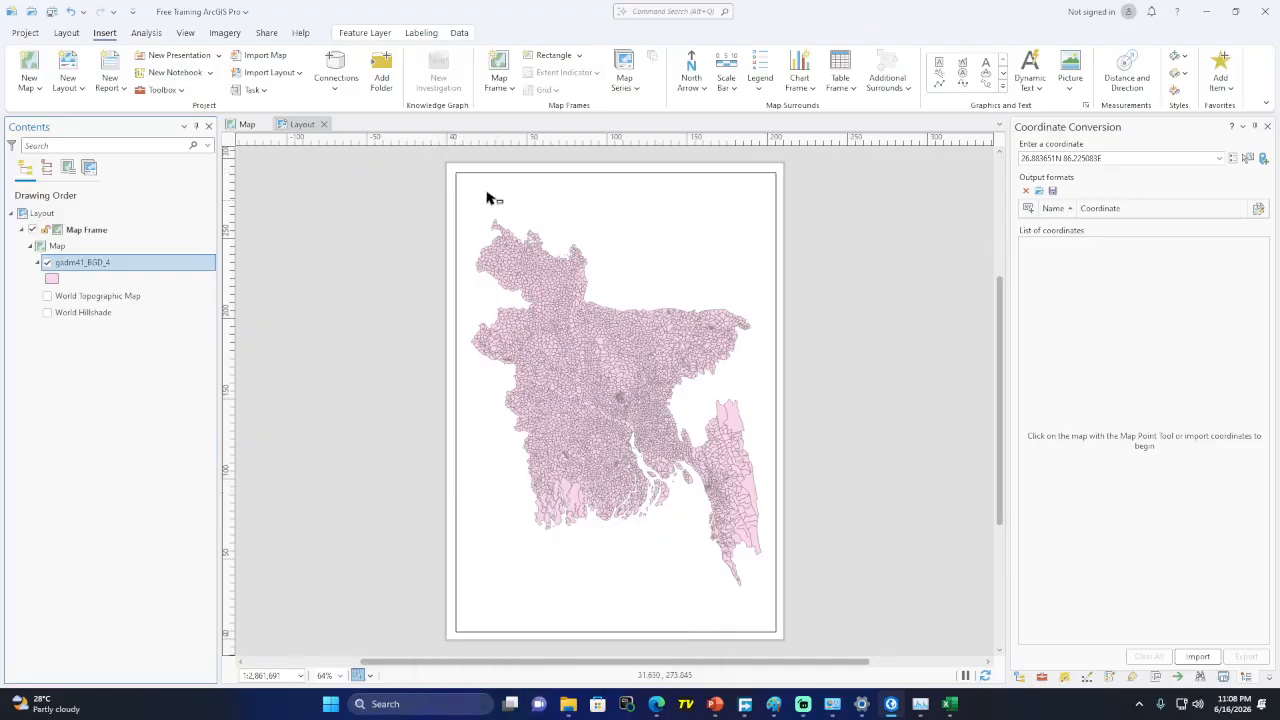
Look over the ruler options and the Insert tab's presentation and notebook menus
{"action": "right_click", "coordinate": [455, 145]}
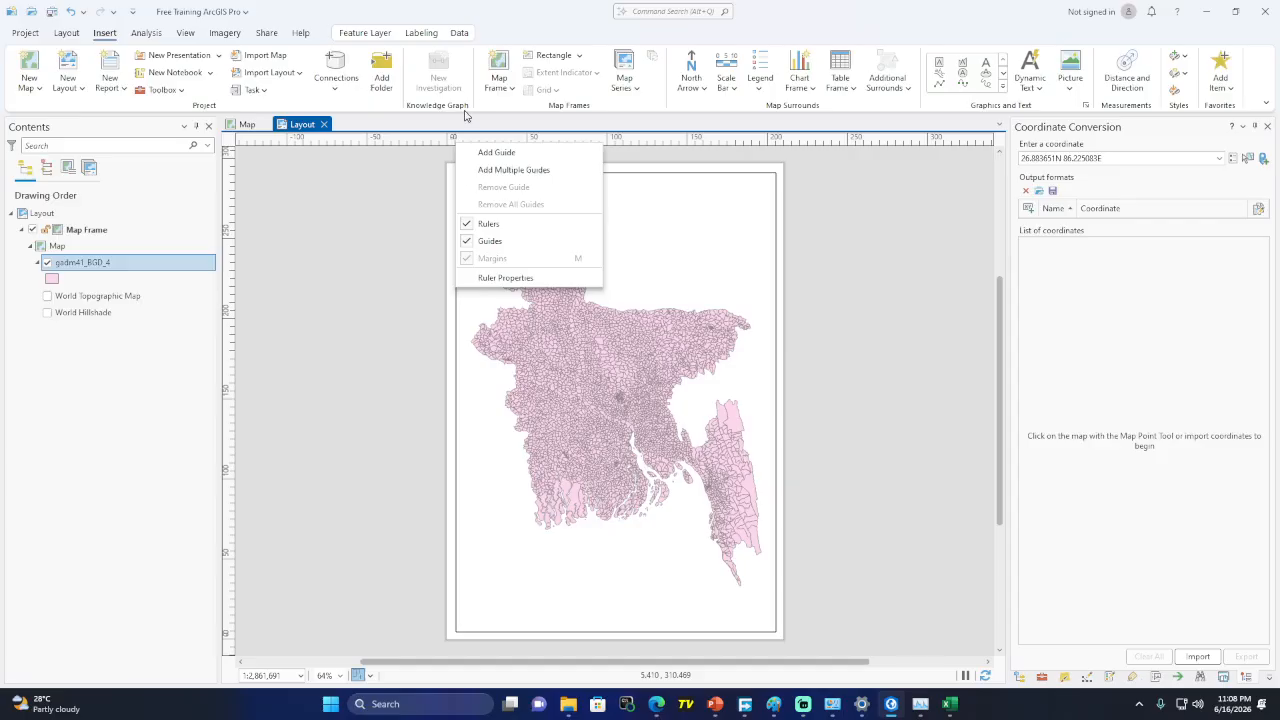
{"action": "left_click", "coordinate": [525, 19]}
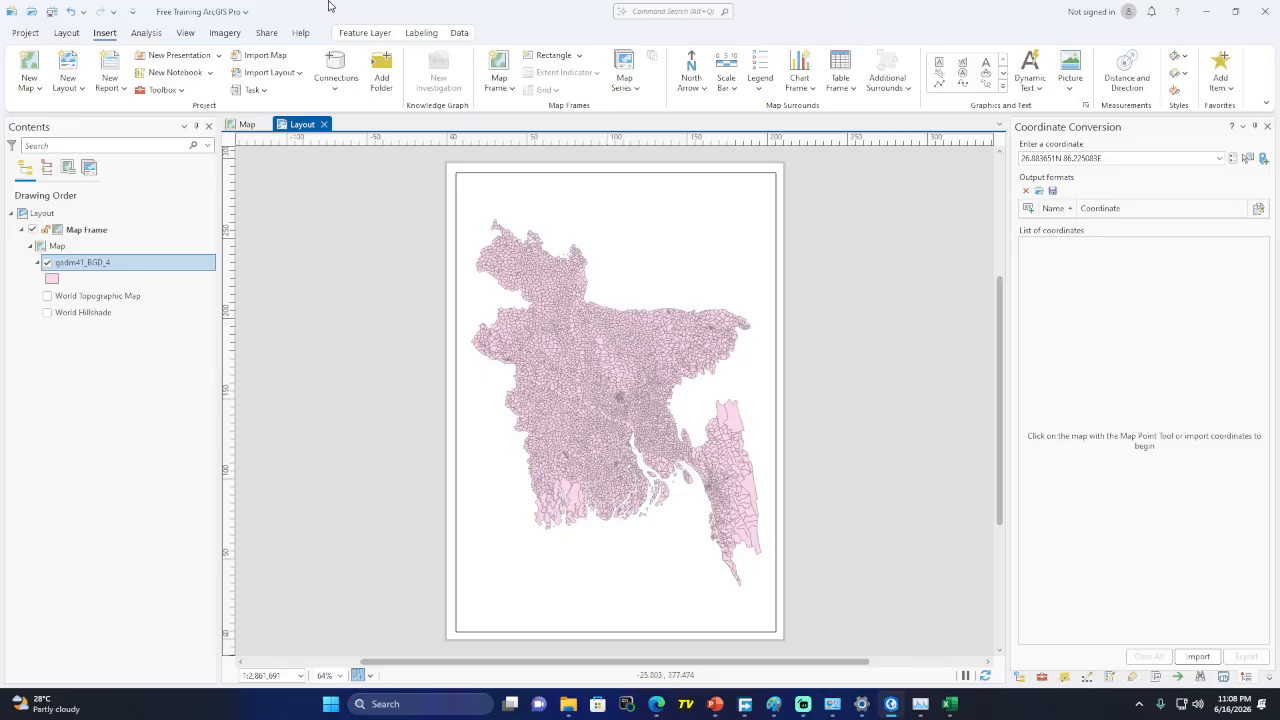
{"action": "left_click", "coordinate": [218, 57]}
{"action": "left_click", "coordinate": [219, 59]}
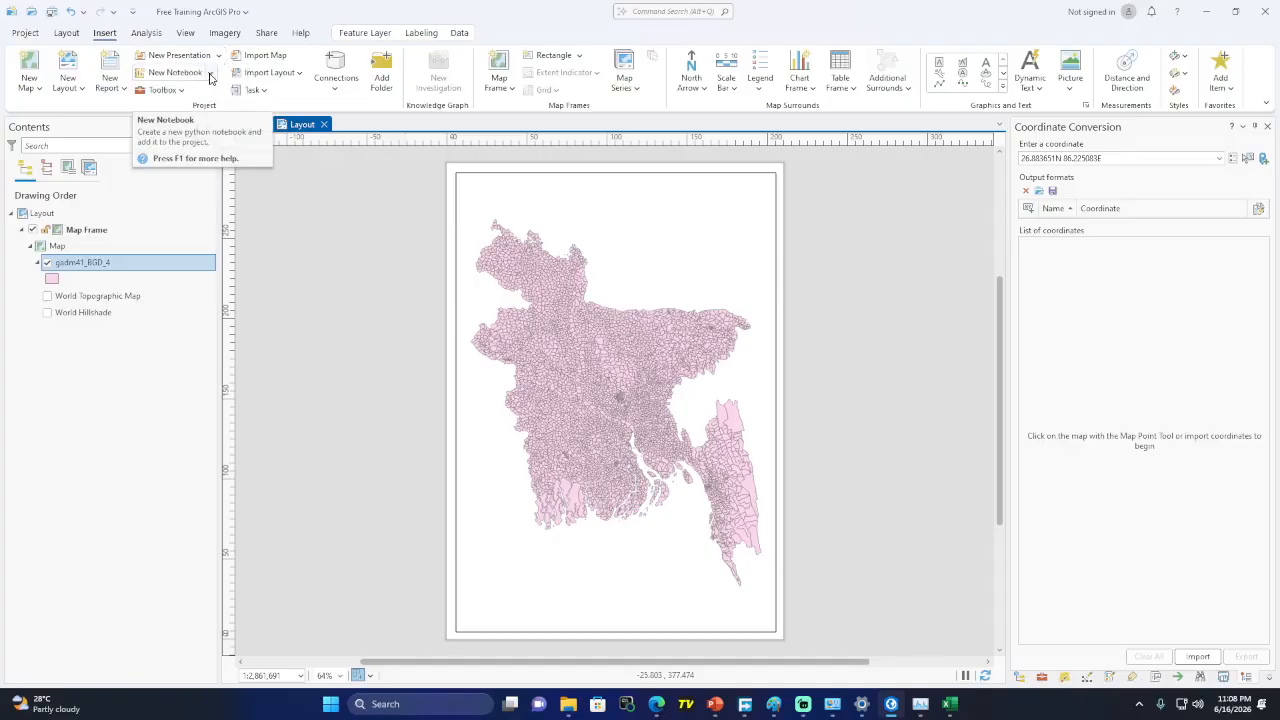
{"action": "left_click", "coordinate": [211, 75]}
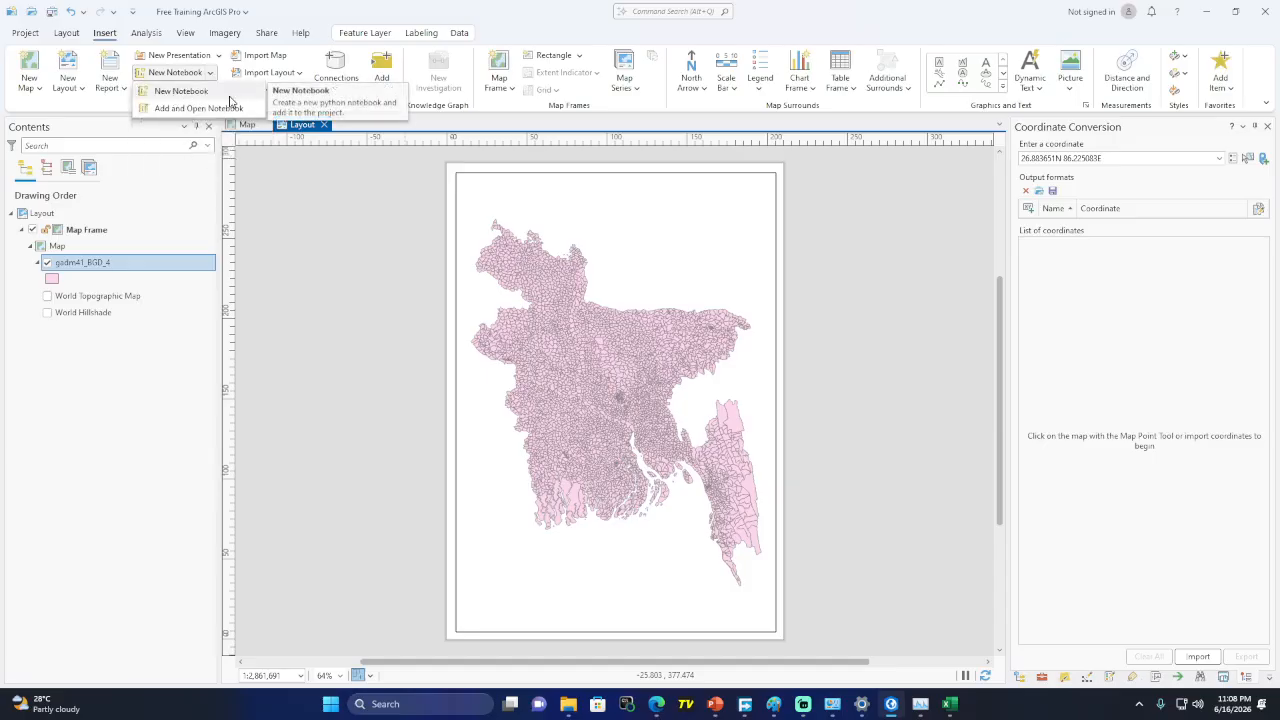
{"action": "left_click", "coordinate": [275, 17]}
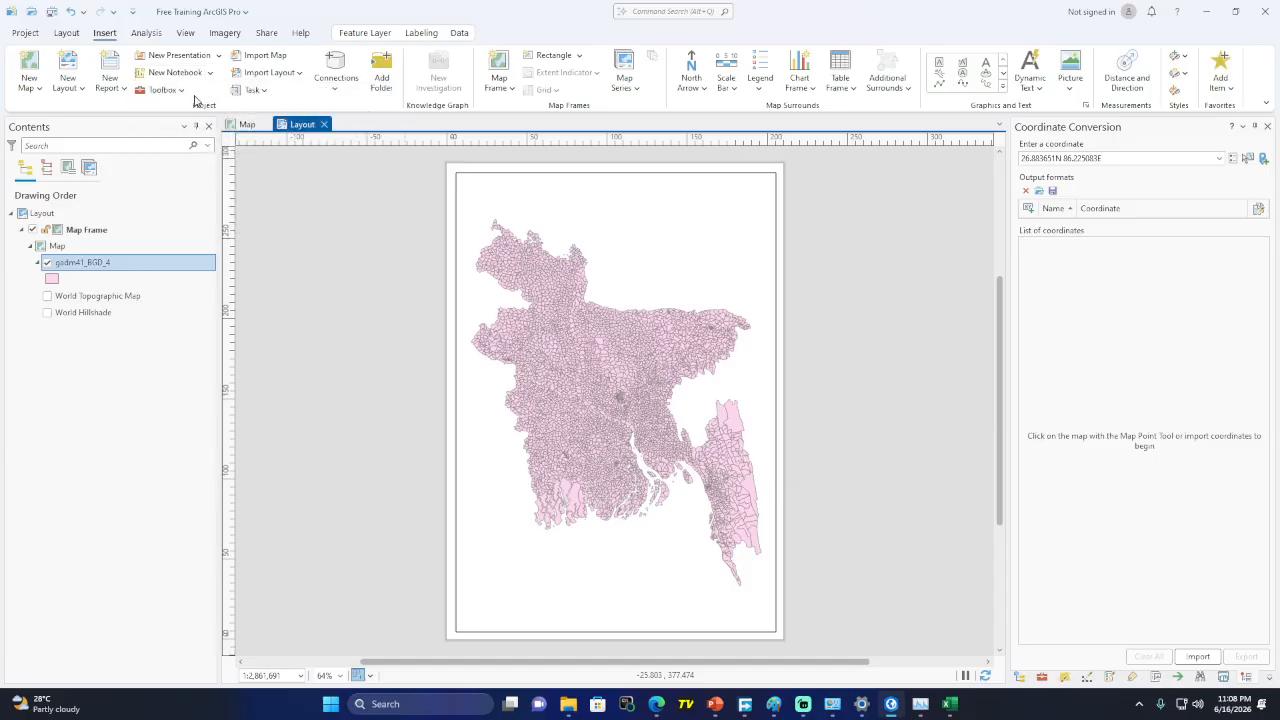
{"action": "left_click", "coordinate": [183, 92]}
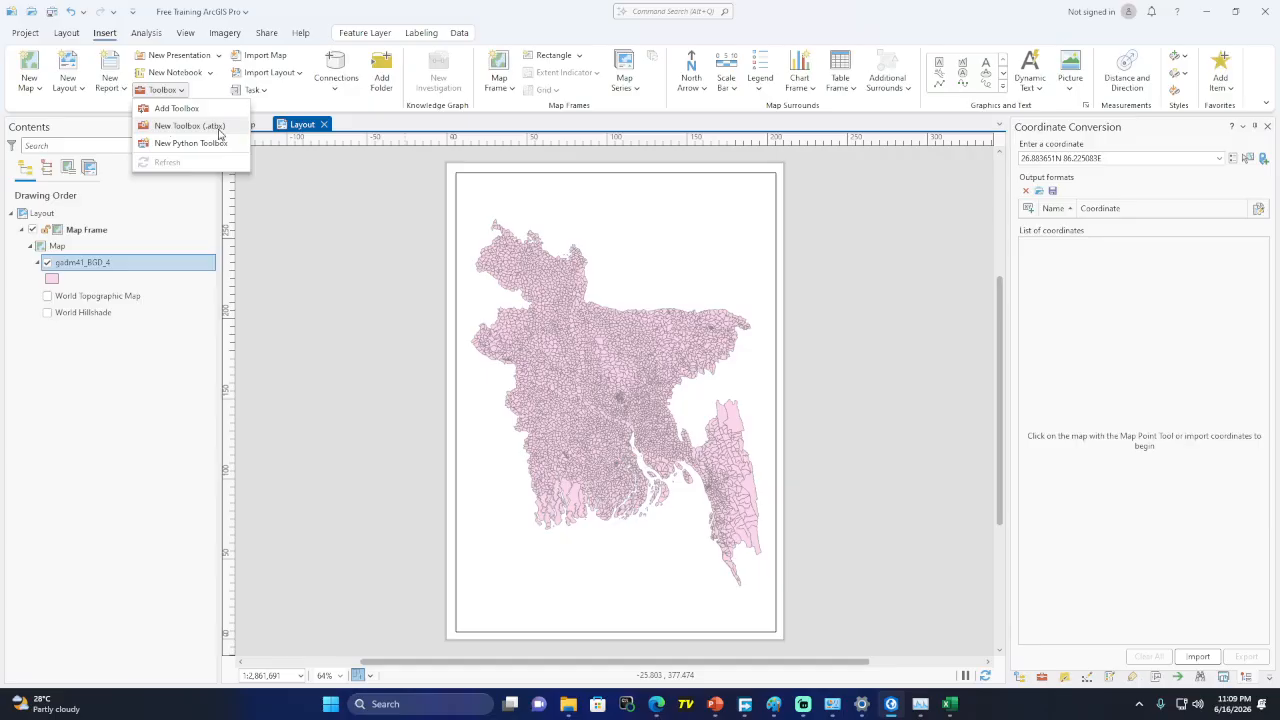
{"action": "left_click", "coordinate": [324, 5]}
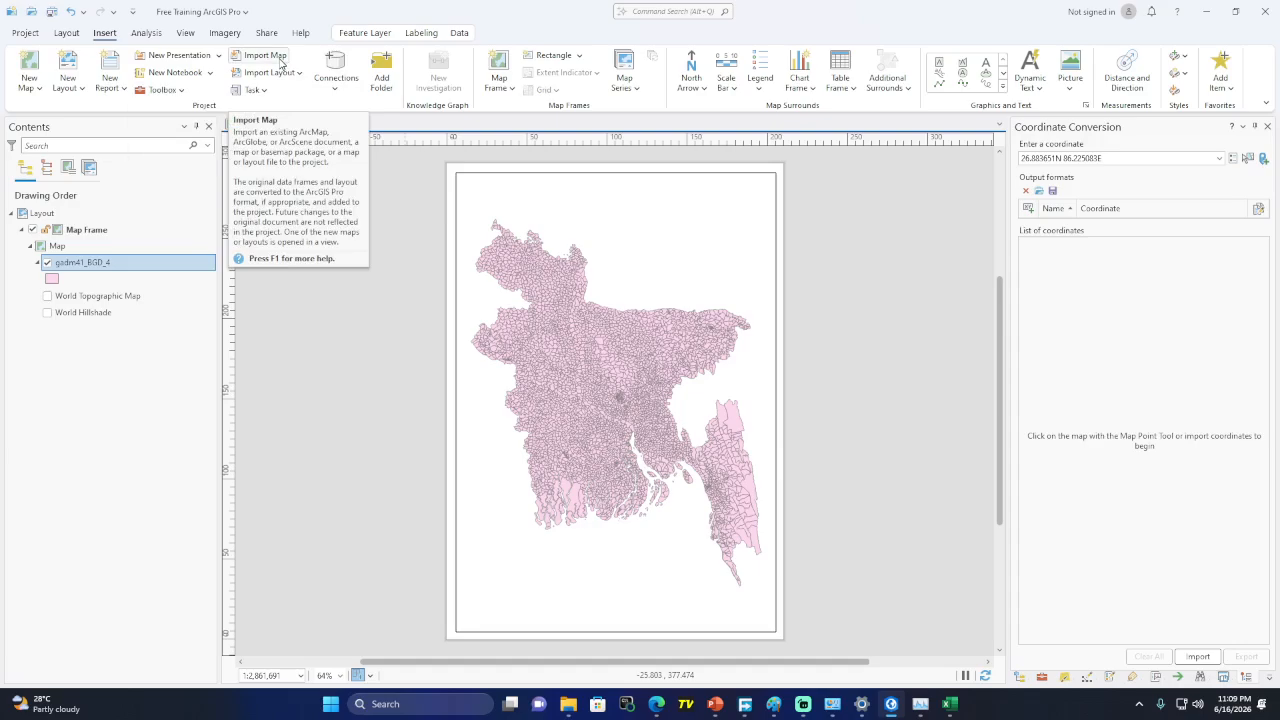
{"action": "left_click", "coordinate": [37, 88]}
{"action": "left_click", "coordinate": [247, 124]}
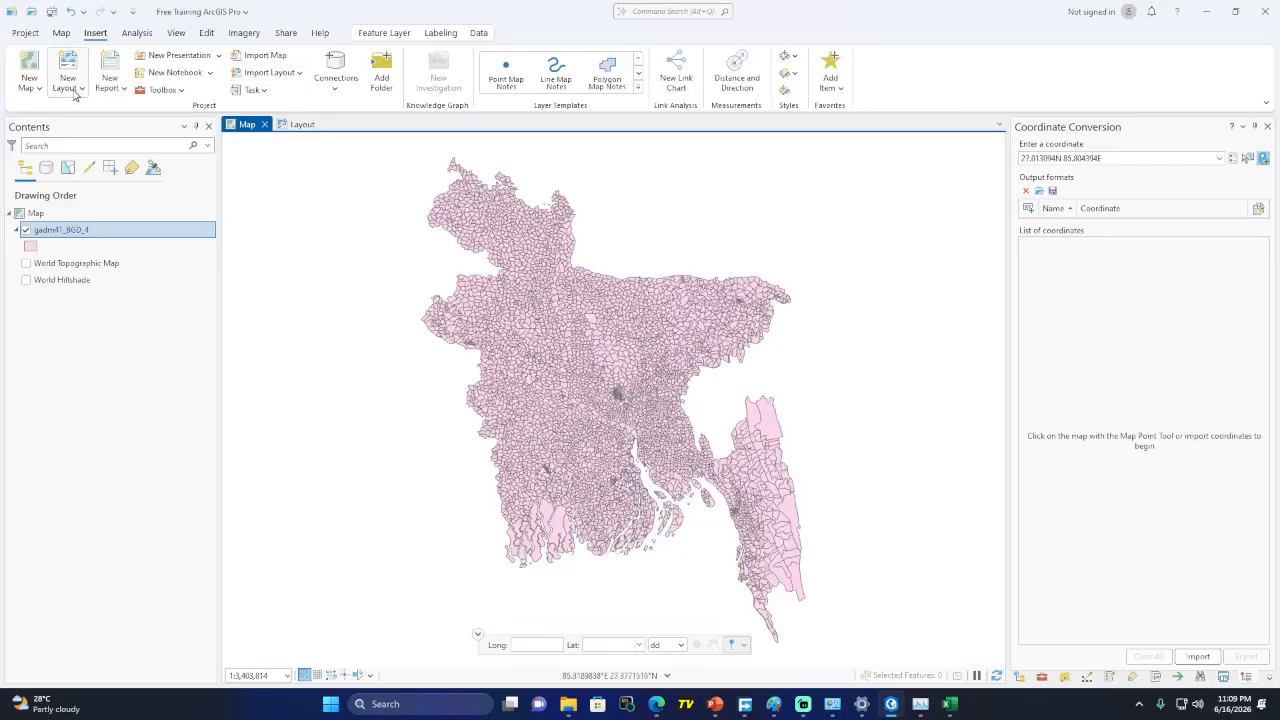
{"action": "left_click", "coordinate": [297, 126]}
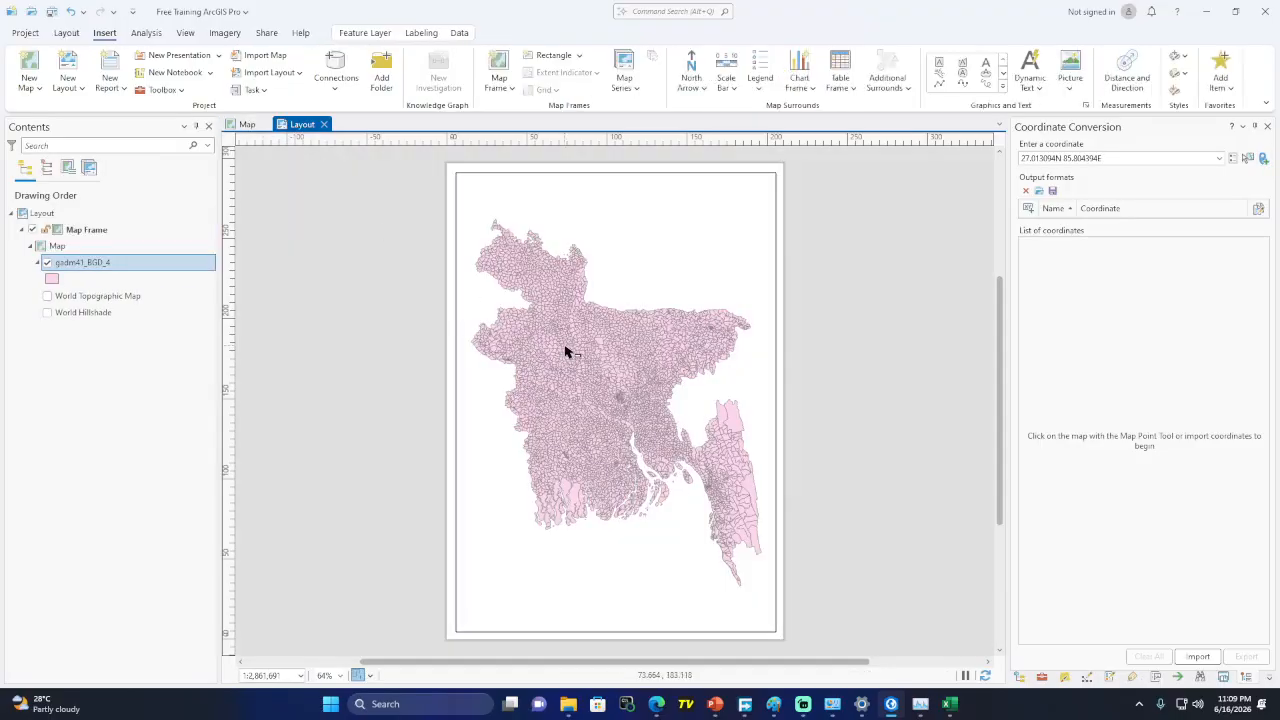
{"action": "left_click", "coordinate": [300, 74]}
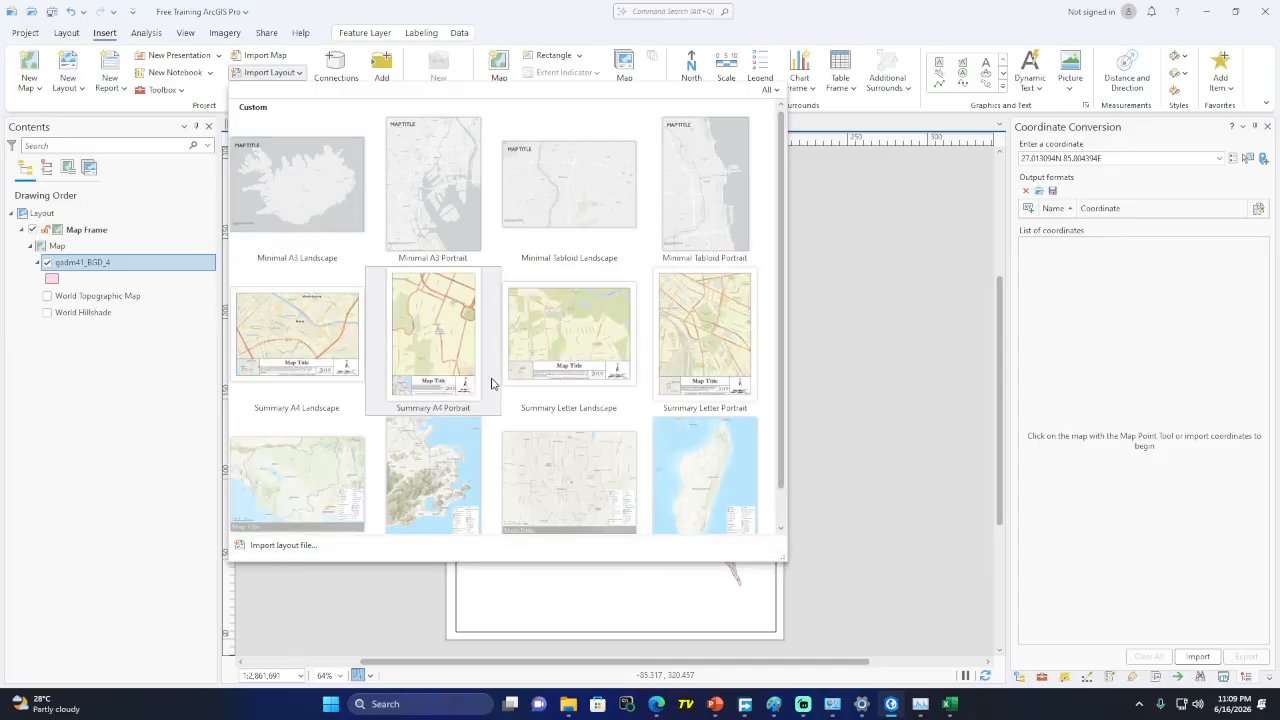
{"action": "scroll", "coordinate": [491, 383], "scroll_direction": "down", "scroll_amount": 1}
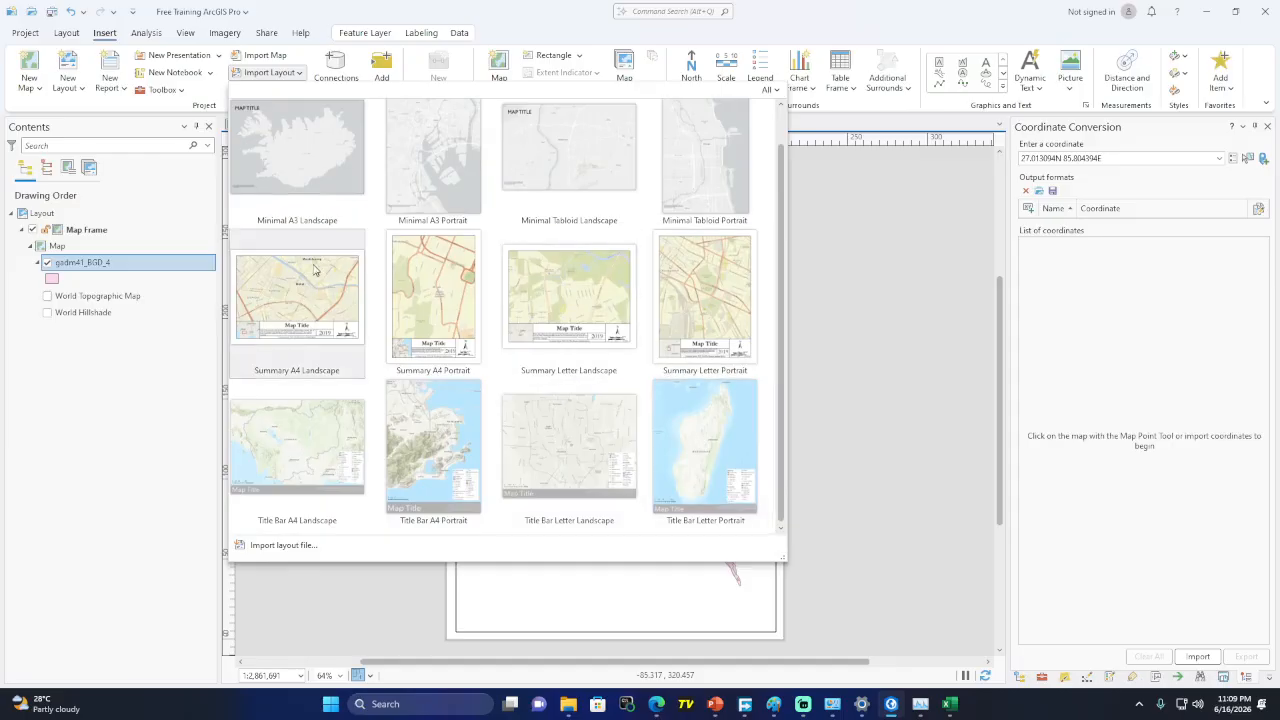
{"action": "scroll", "coordinate": [292, 330], "scroll_direction": "up", "scroll_amount": 1}
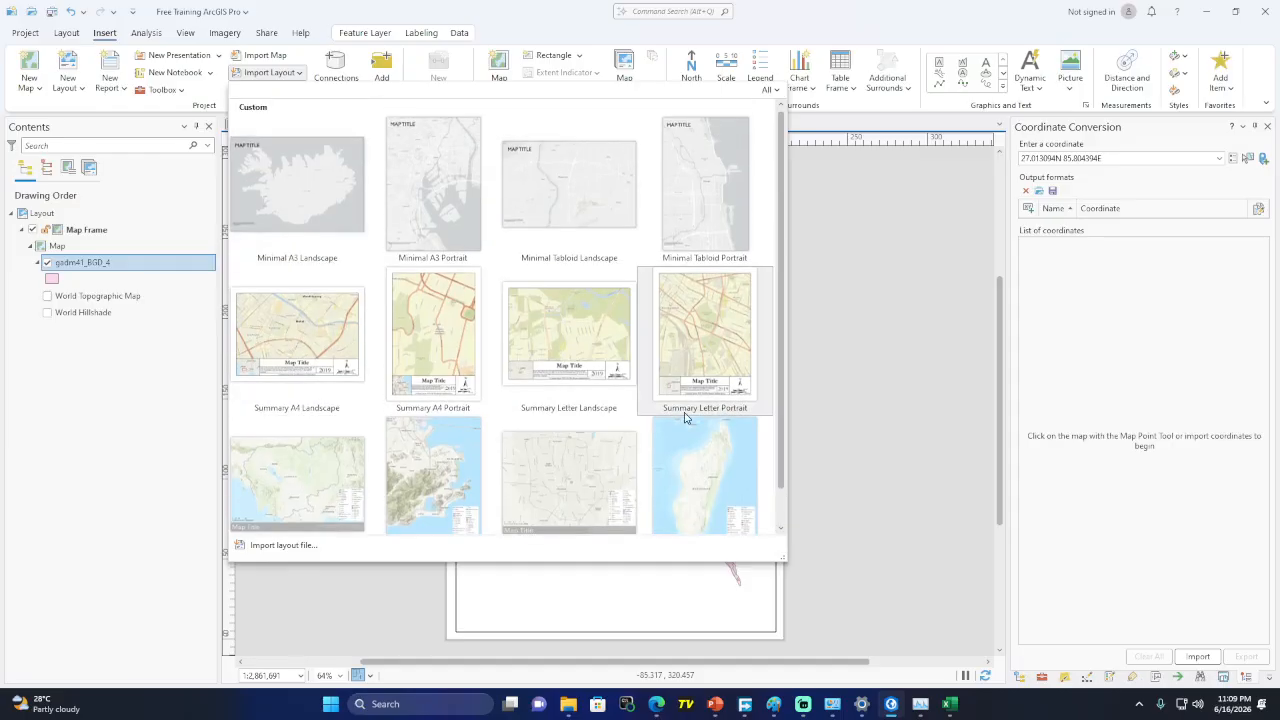
{"action": "left_click", "coordinate": [529, 19]}
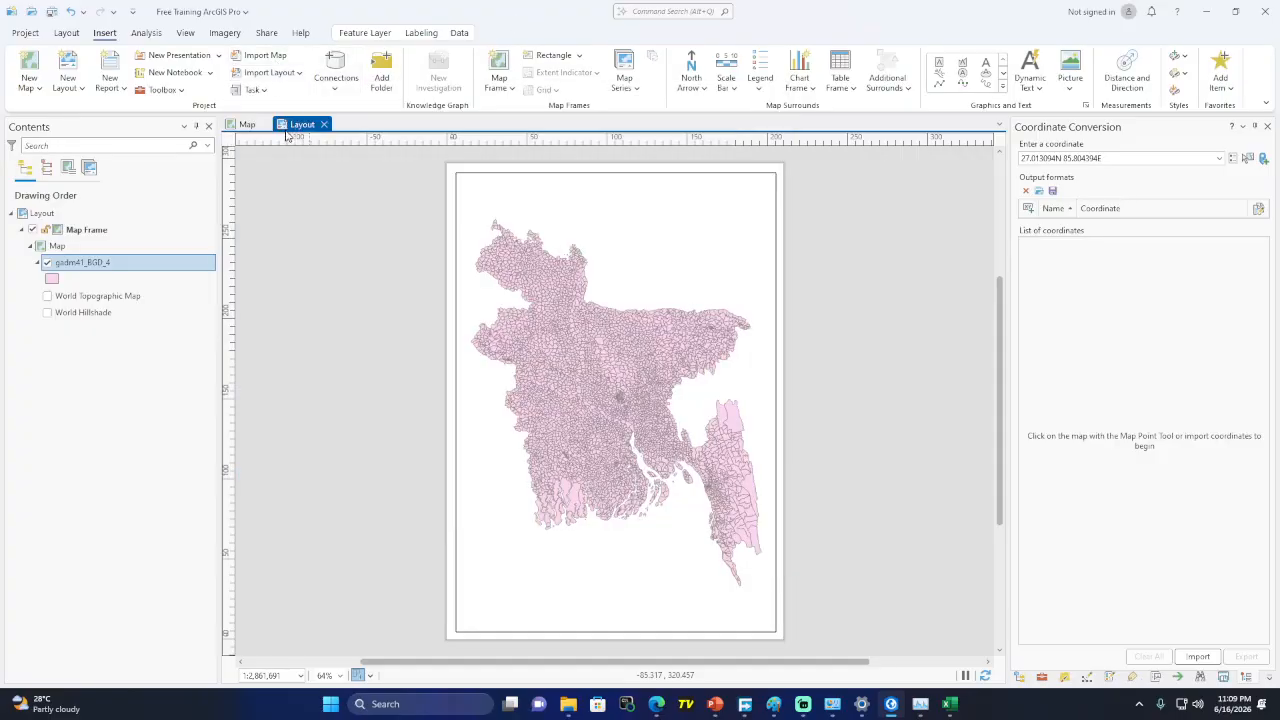
Show the Connections list with its Database submenu, then bring the Paint sketch forward
{"action": "left_click", "coordinate": [341, 96]}
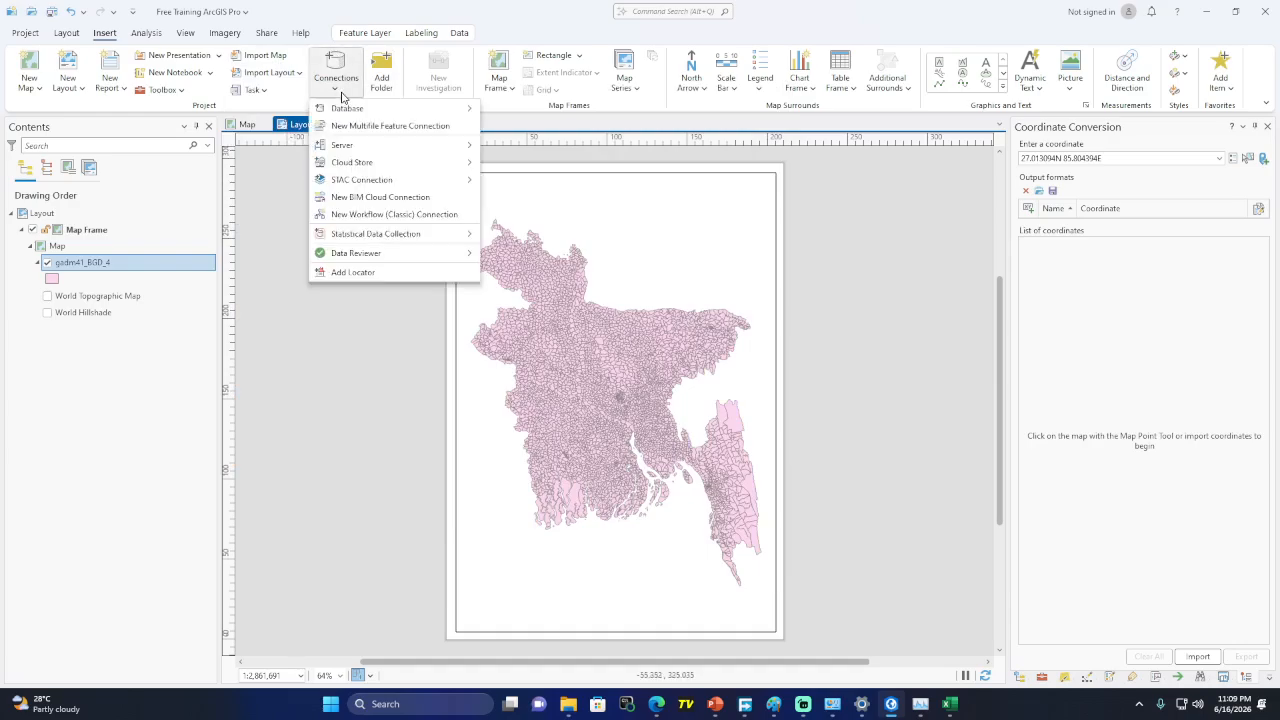
{"action": "mouse_move", "coordinate": [369, 115]}
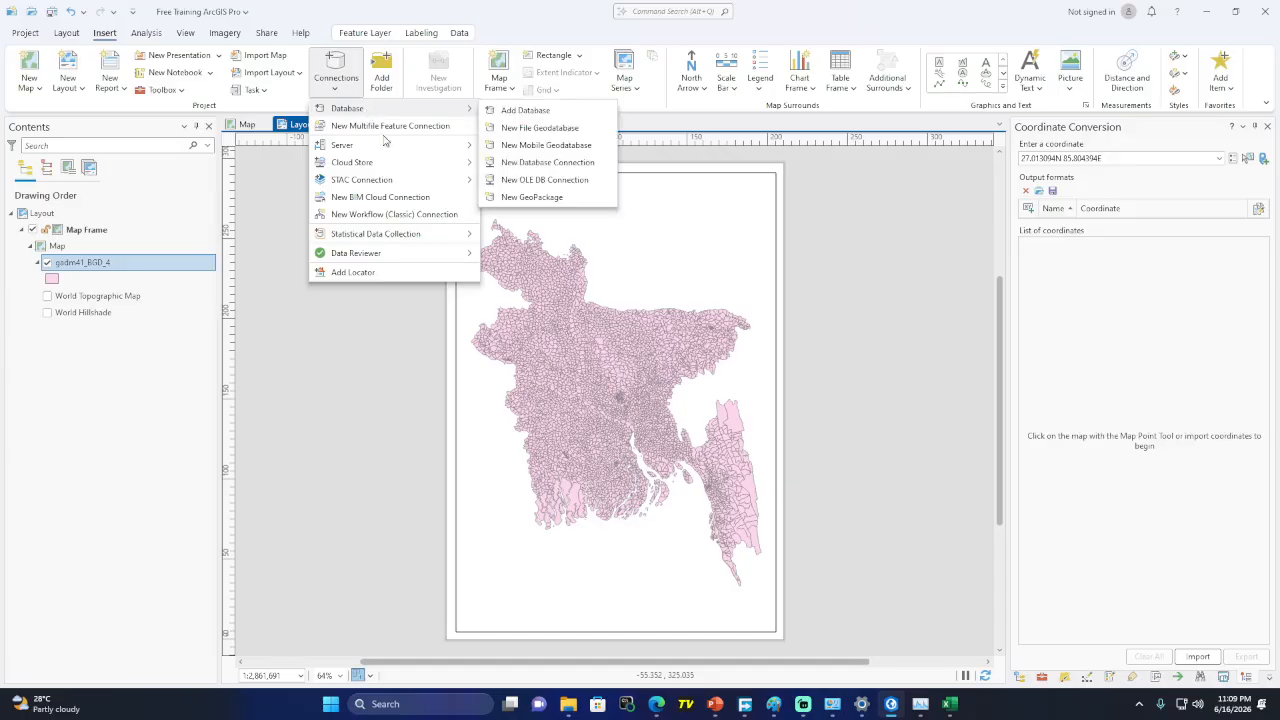
{"action": "mouse_move", "coordinate": [889, 710]}
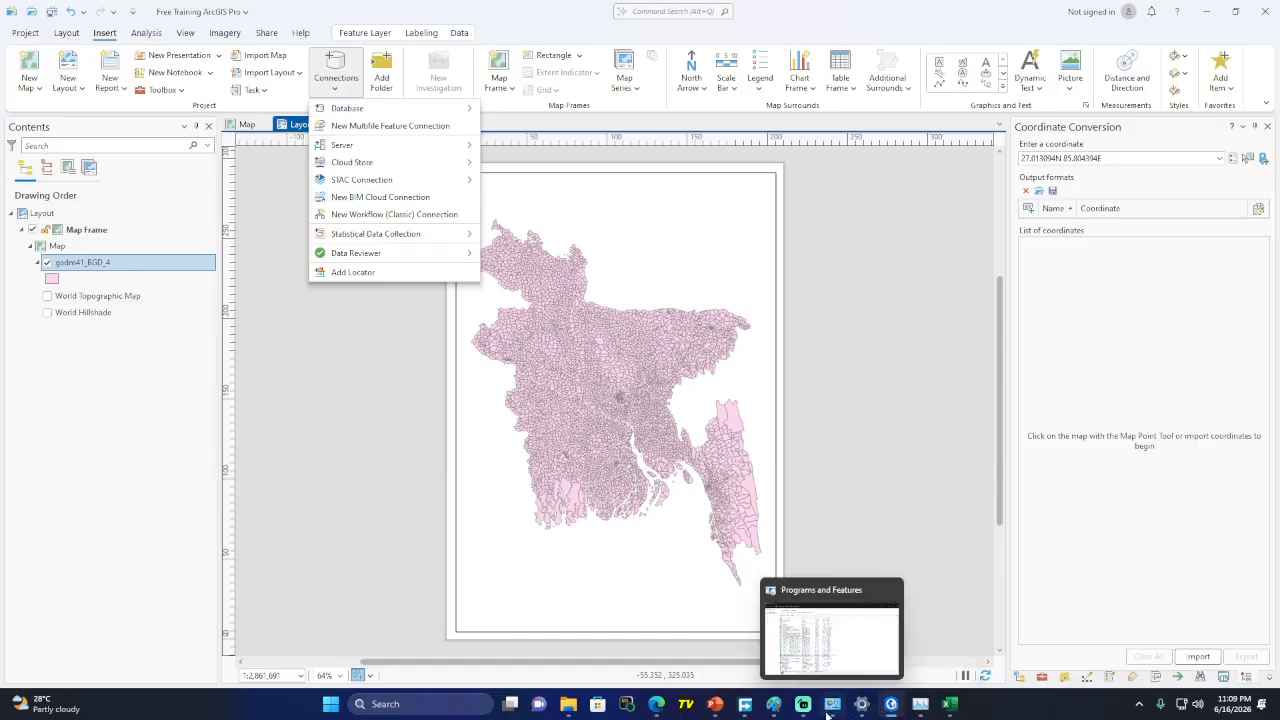
{"action": "left_click", "coordinate": [775, 710]}
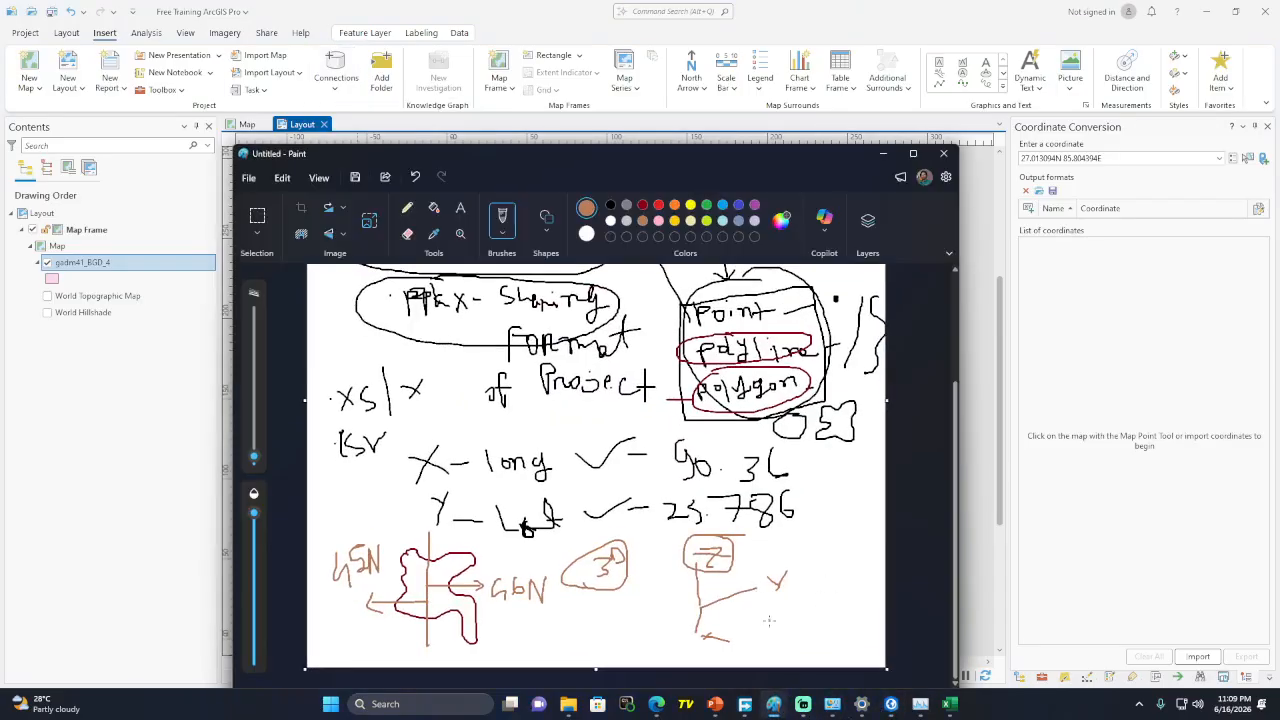
Turn the brown c mark into a g, recheck the Connections menu, and return to Paint
{"action": "mouse_move", "coordinate": [791, 613]}
{"action": "left_mouse_down"}
{"action": "mouse_move", "coordinate": [787, 635]}
{"action": "mouse_move", "coordinate": [832, 618]}
{"action": "left_mouse_up"}
{"action": "left_click", "coordinate": [884, 157]}
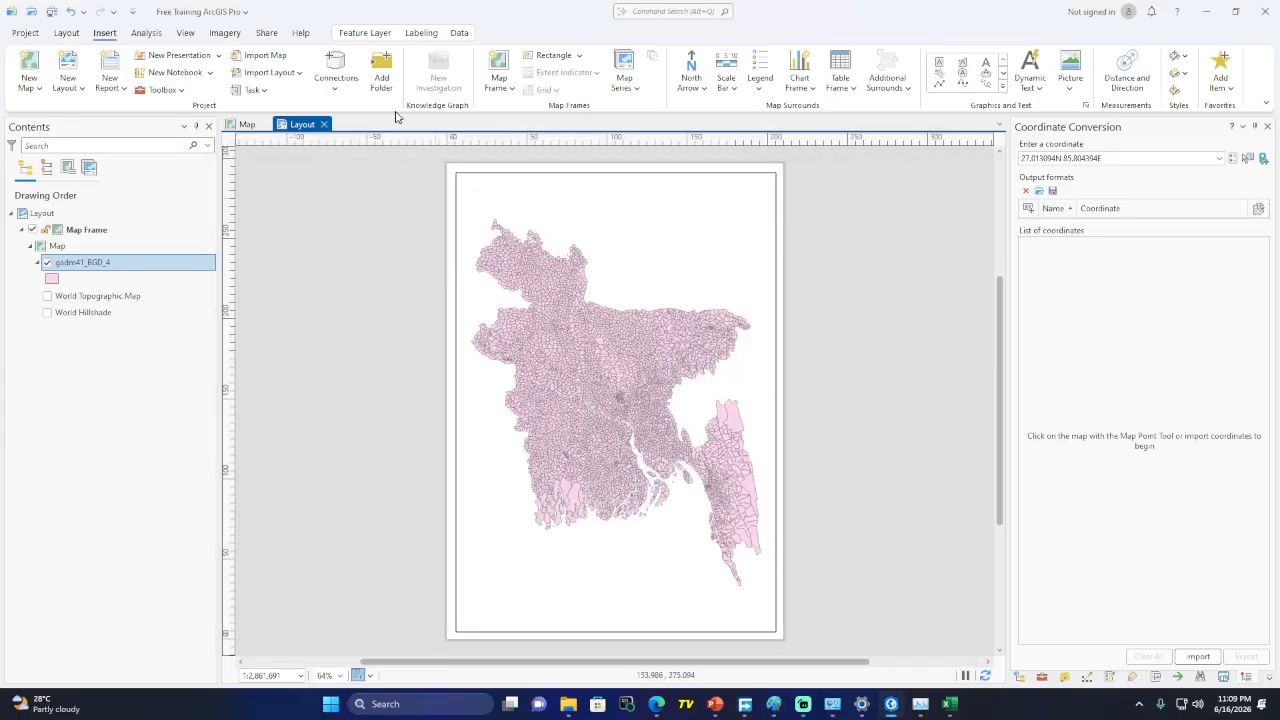
{"action": "left_click", "coordinate": [327, 95]}
{"action": "mouse_move", "coordinate": [418, 114]}
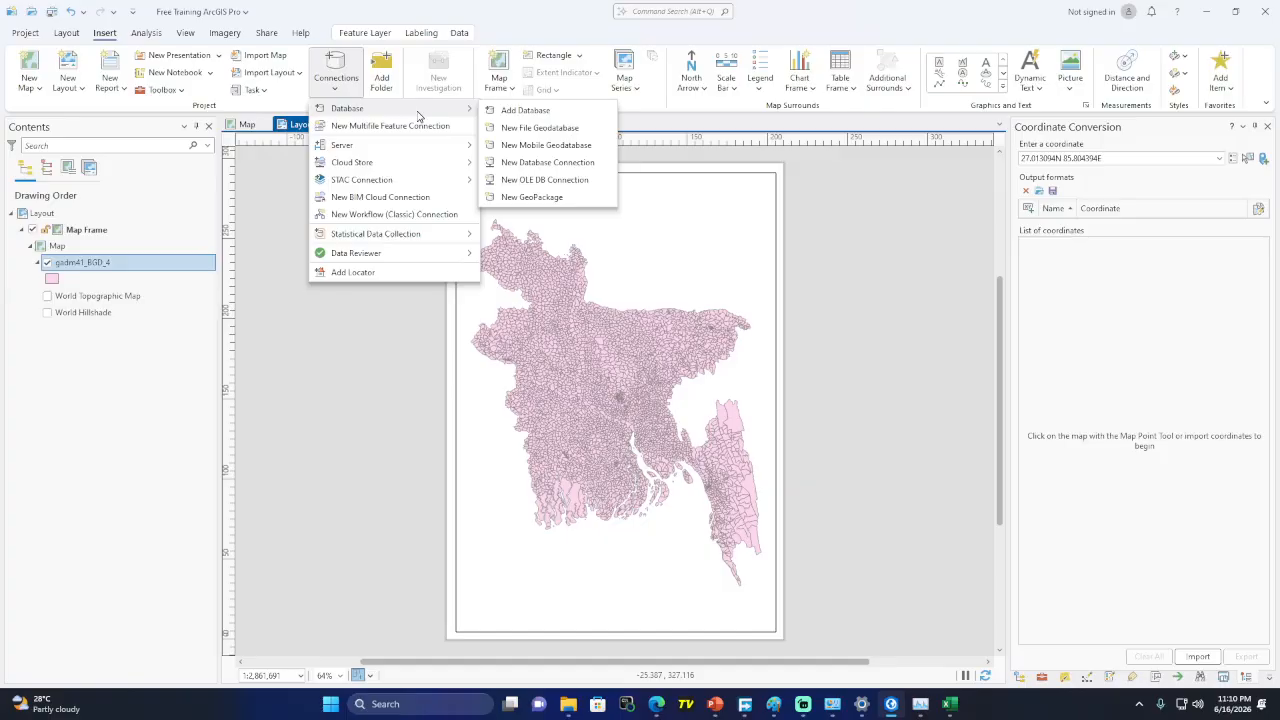
{"action": "mouse_move", "coordinate": [805, 716]}
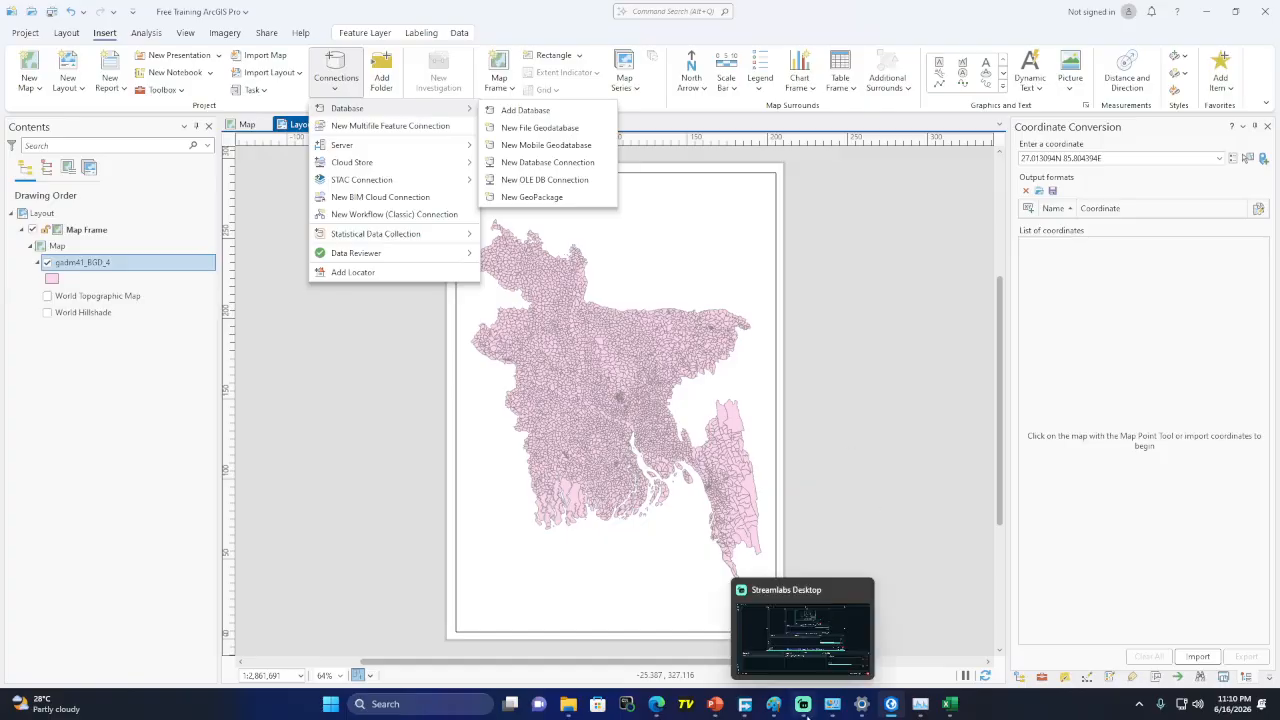
{"action": "left_click", "coordinate": [768, 650]}
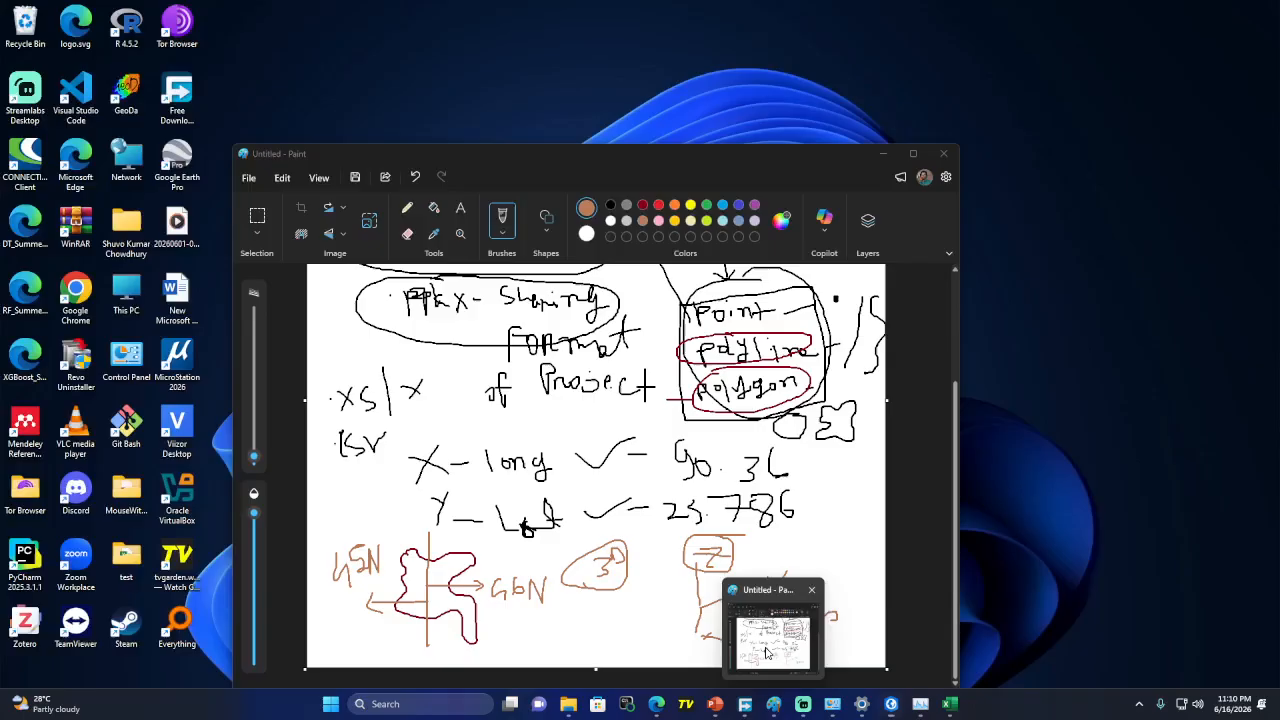
{"action": "left_click", "coordinate": [768, 652]}
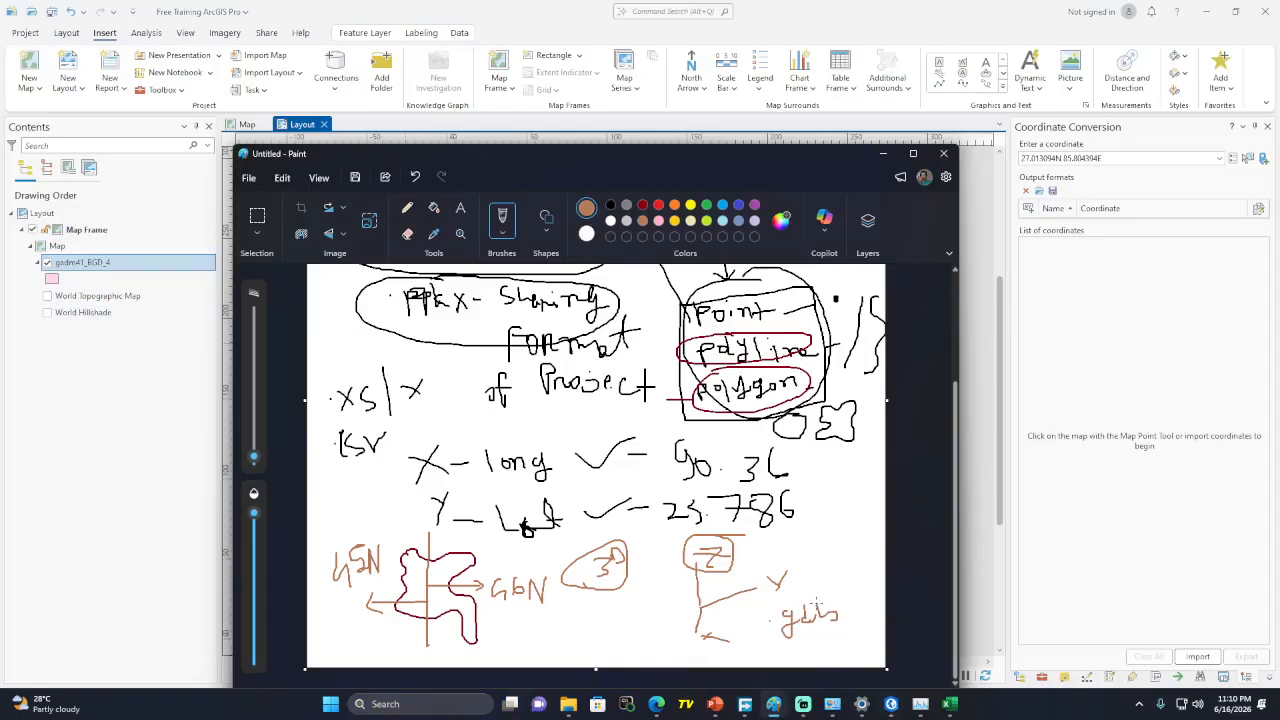
Circle the Point/Polyline/Polygon box in brown, link it to the gdb note, and minimize Paint
{"action": "scroll", "coordinate": [596, 470], "scroll_direction": "up", "scroll_amount": 3}
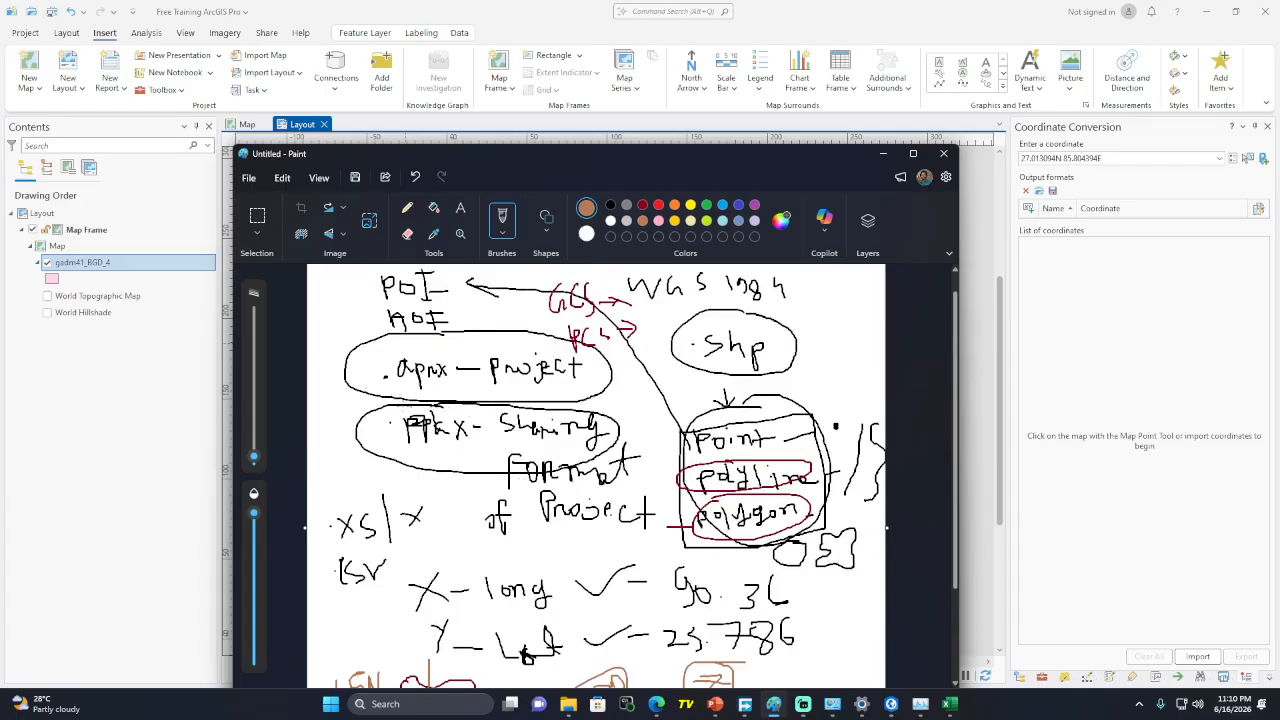
{"action": "scroll", "coordinate": [596, 470], "scroll_direction": "down", "scroll_amount": 3}
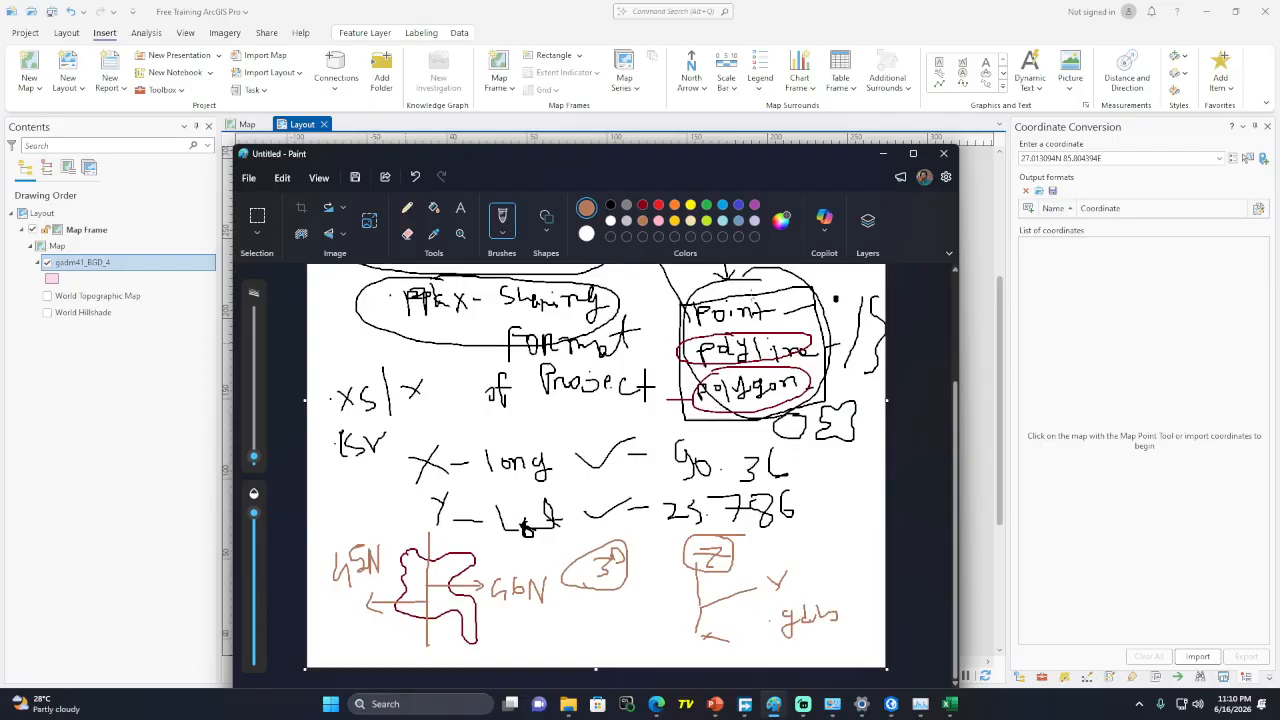
{"action": "mouse_move", "coordinate": [752, 290]}
{"action": "left_mouse_down"}
{"action": "mouse_move", "coordinate": [668, 304]}
{"action": "mouse_move", "coordinate": [722, 419]}
{"action": "mouse_move", "coordinate": [752, 288]}
{"action": "left_mouse_up"}
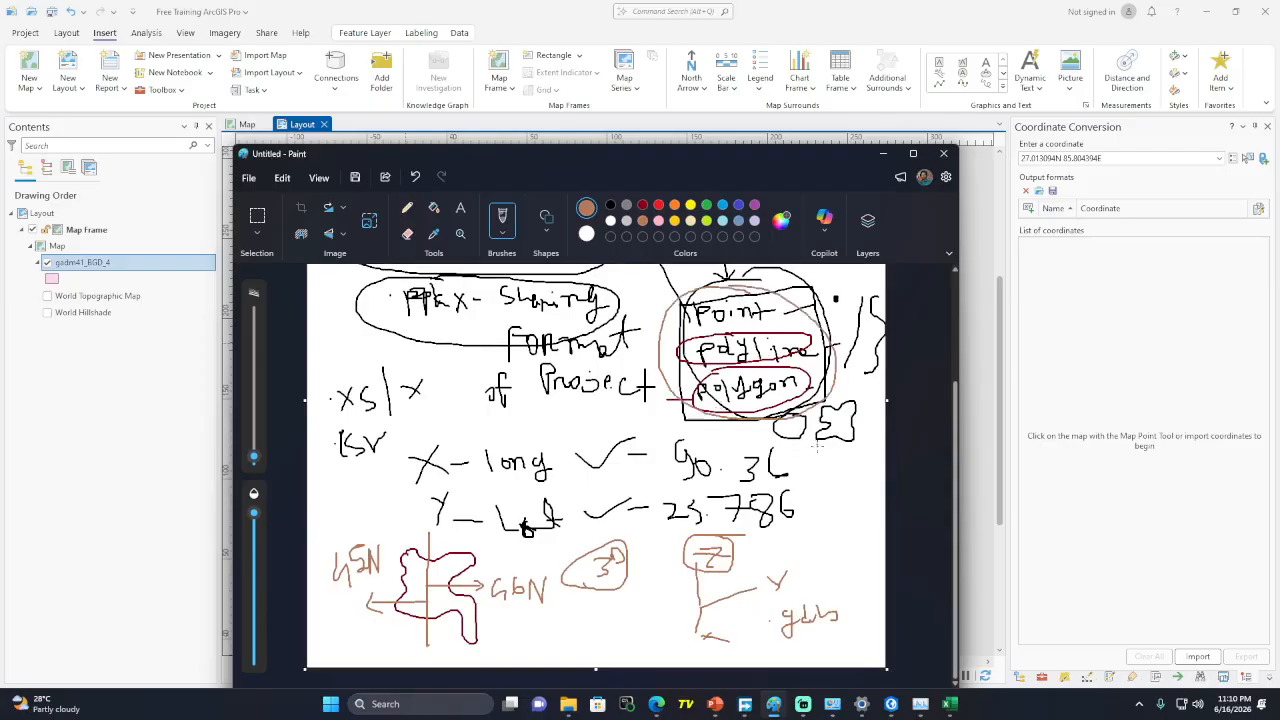
{"action": "mouse_move", "coordinate": [806, 406]}
{"action": "left_mouse_down"}
{"action": "mouse_move", "coordinate": [826, 563]}
{"action": "mouse_move", "coordinate": [790, 638]}
{"action": "mouse_move", "coordinate": [828, 590]}
{"action": "left_mouse_up"}
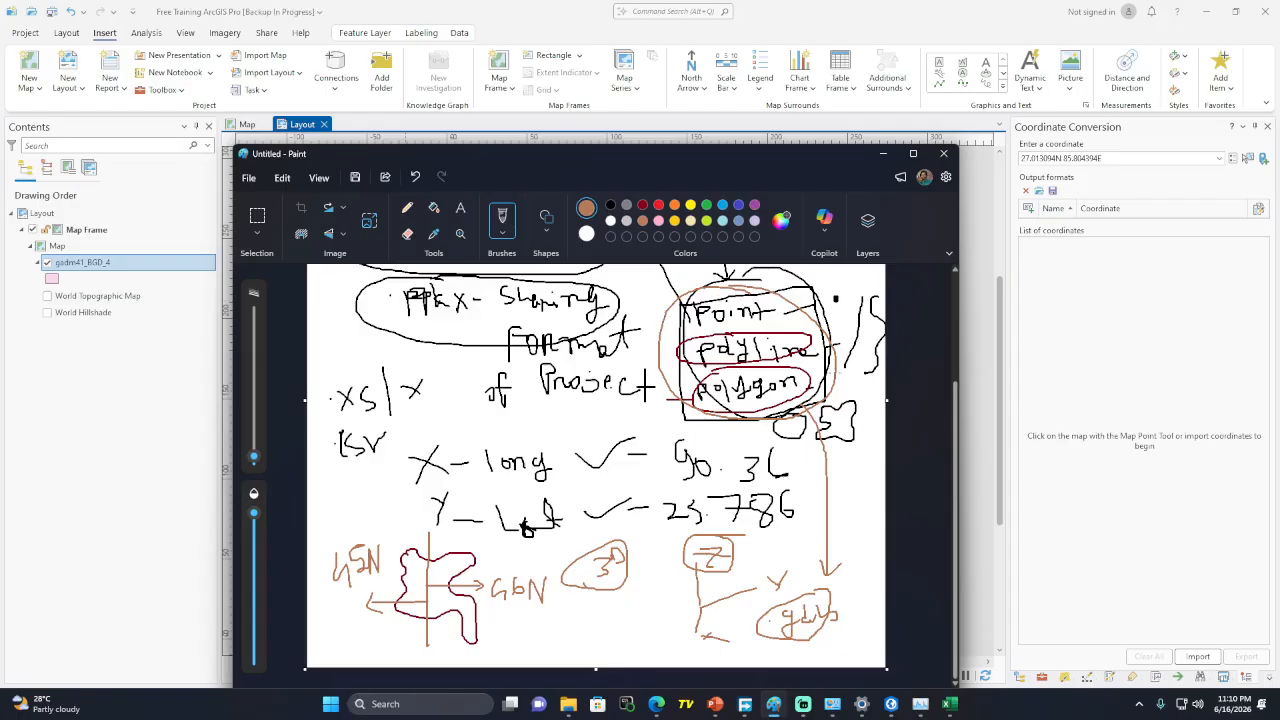
{"action": "left_click", "coordinate": [884, 156]}
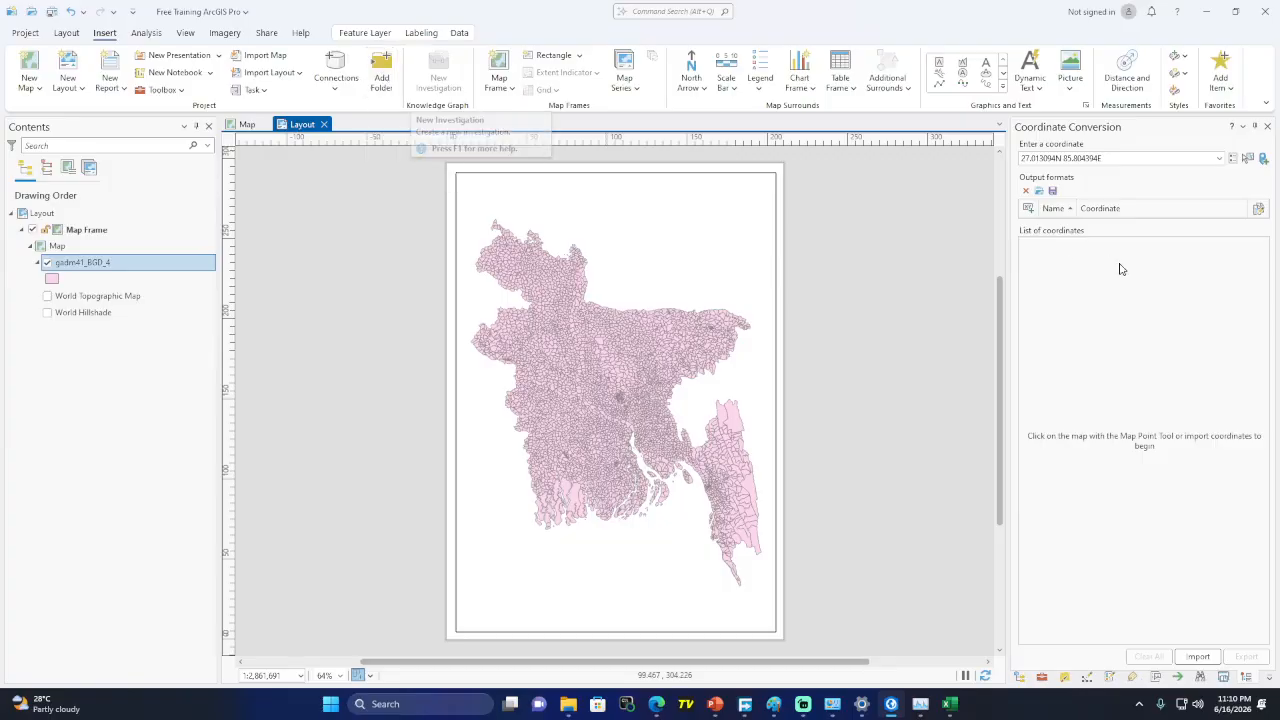
{"action": "left_click", "coordinate": [515, 89]}
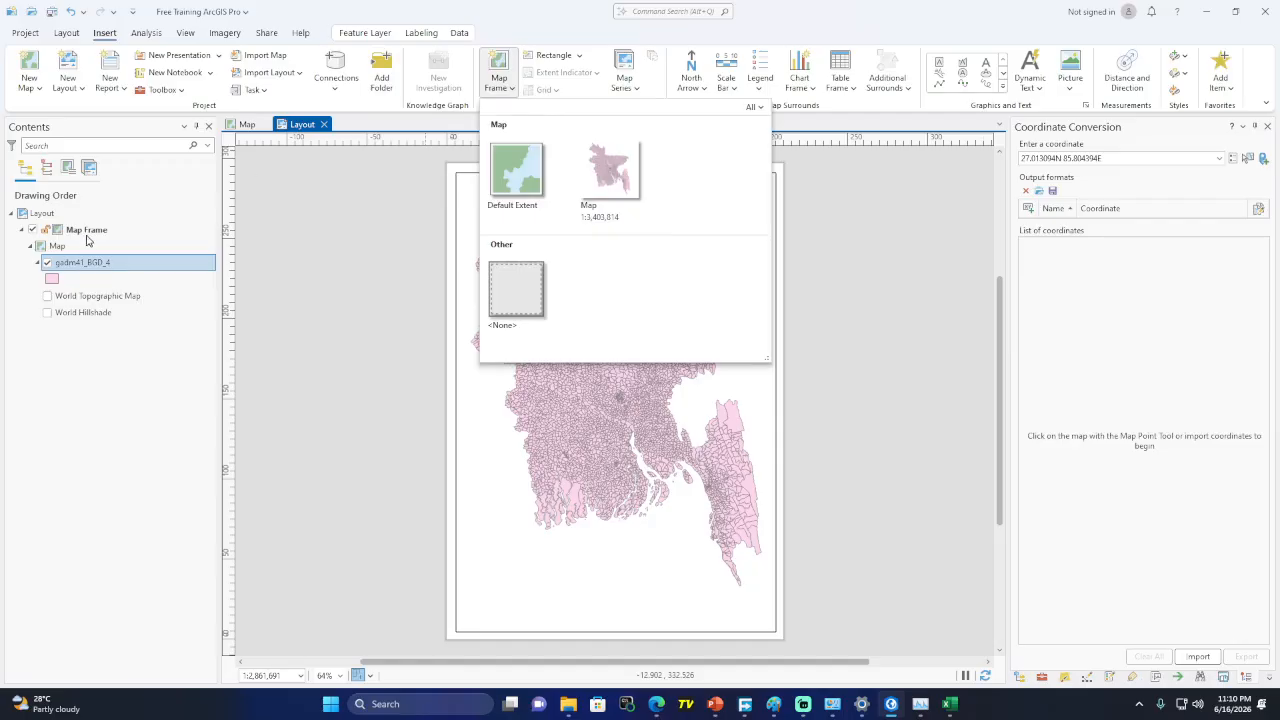
{"action": "left_click", "coordinate": [166, 379]}
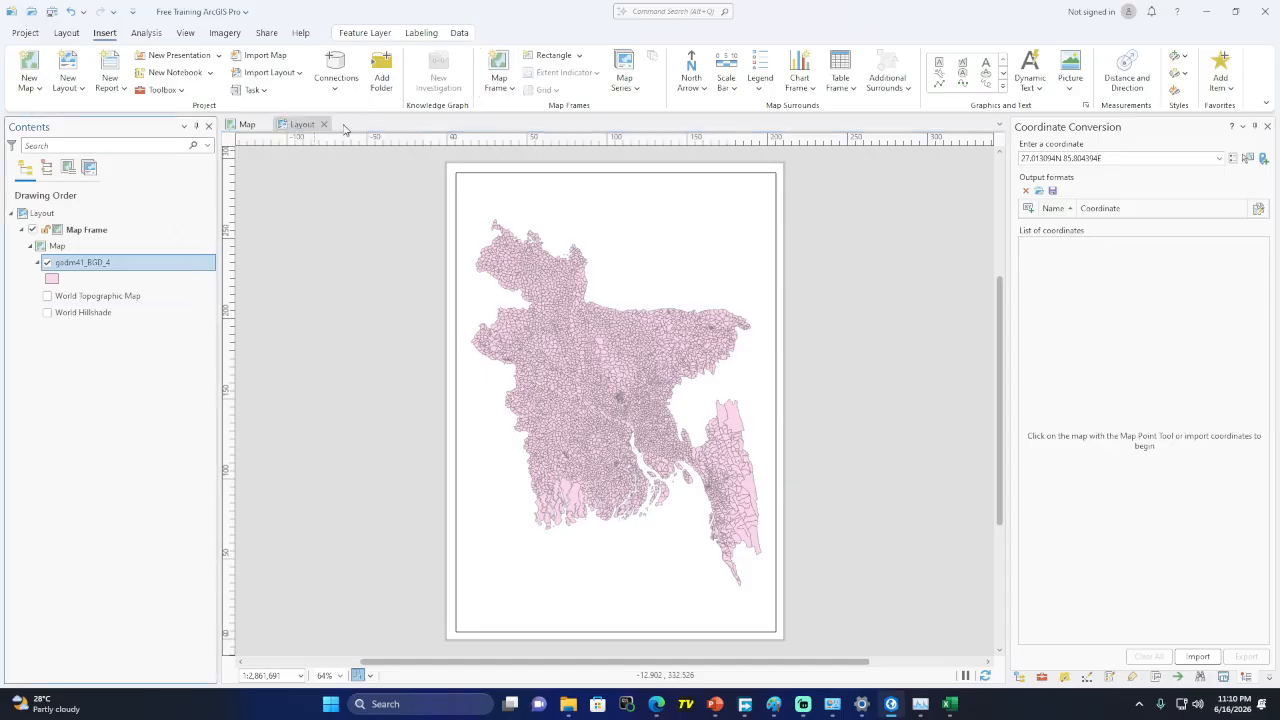
{"action": "left_click", "coordinate": [514, 92]}
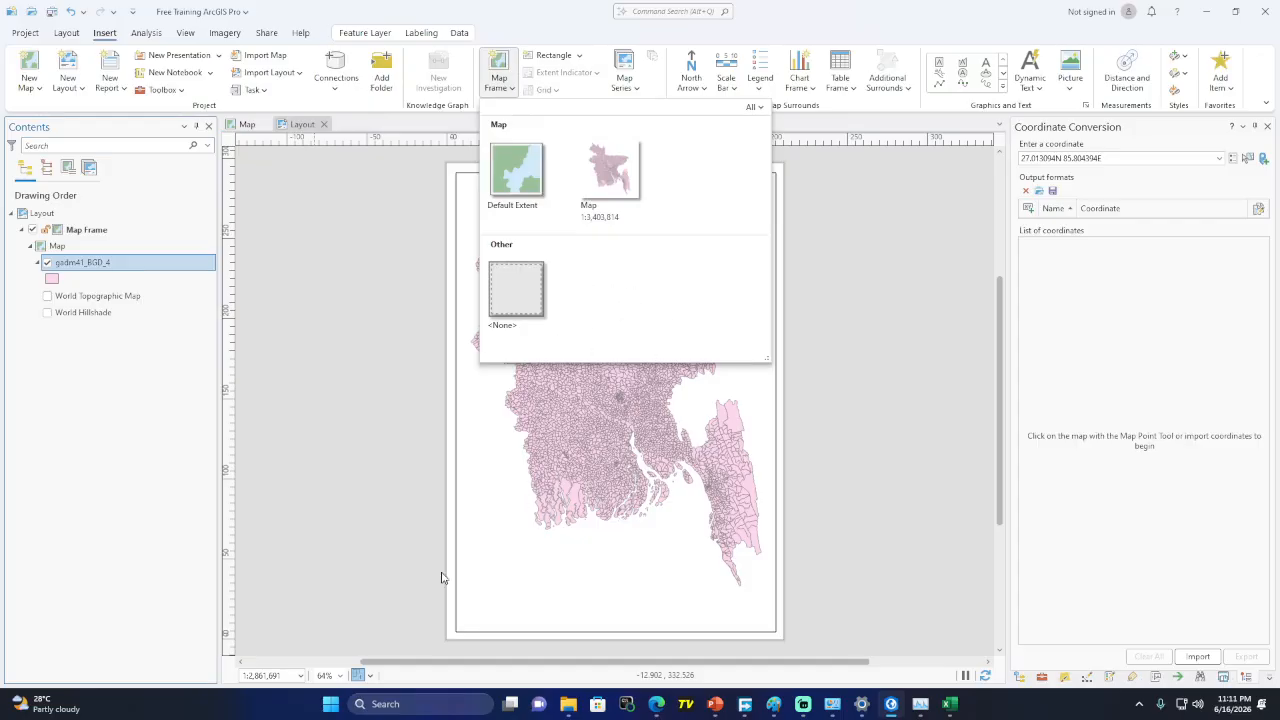
{"action": "left_click", "coordinate": [533, 36]}
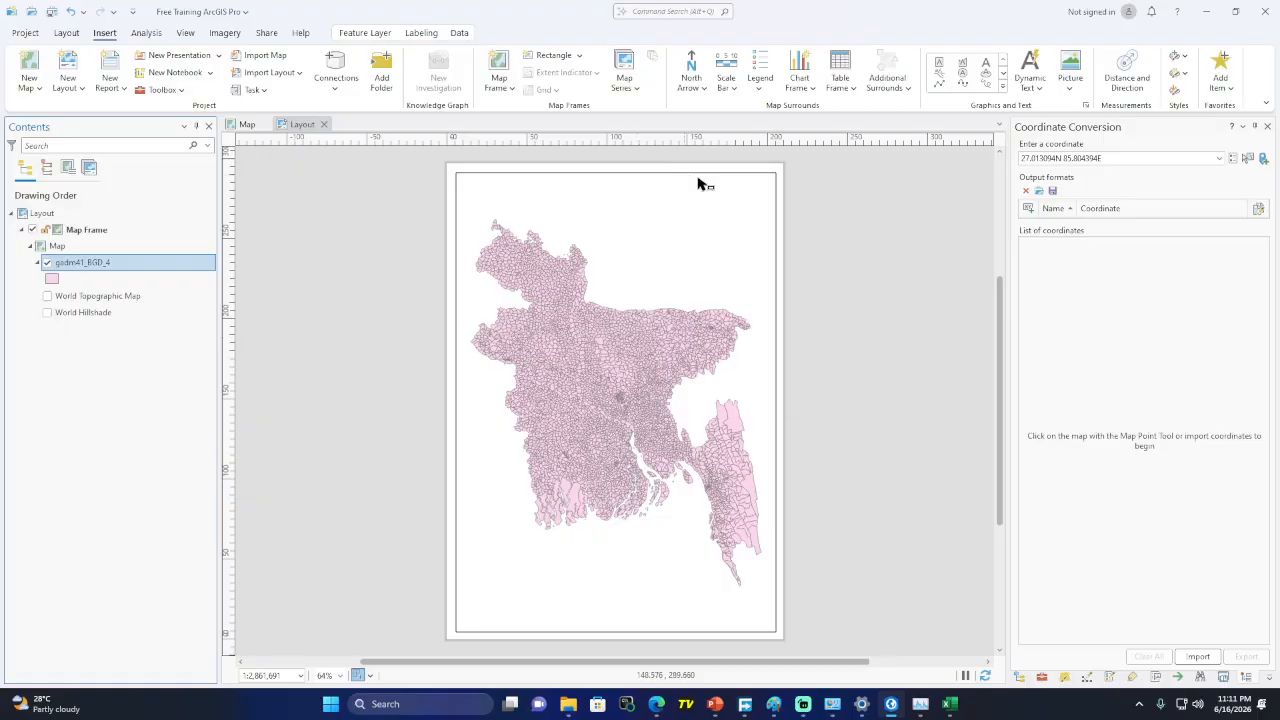
Add a north arrow and miles scale bar at the upper right and a gadm41_BGD_4 legend at lower left
{"action": "left_click", "coordinate": [690, 67]}
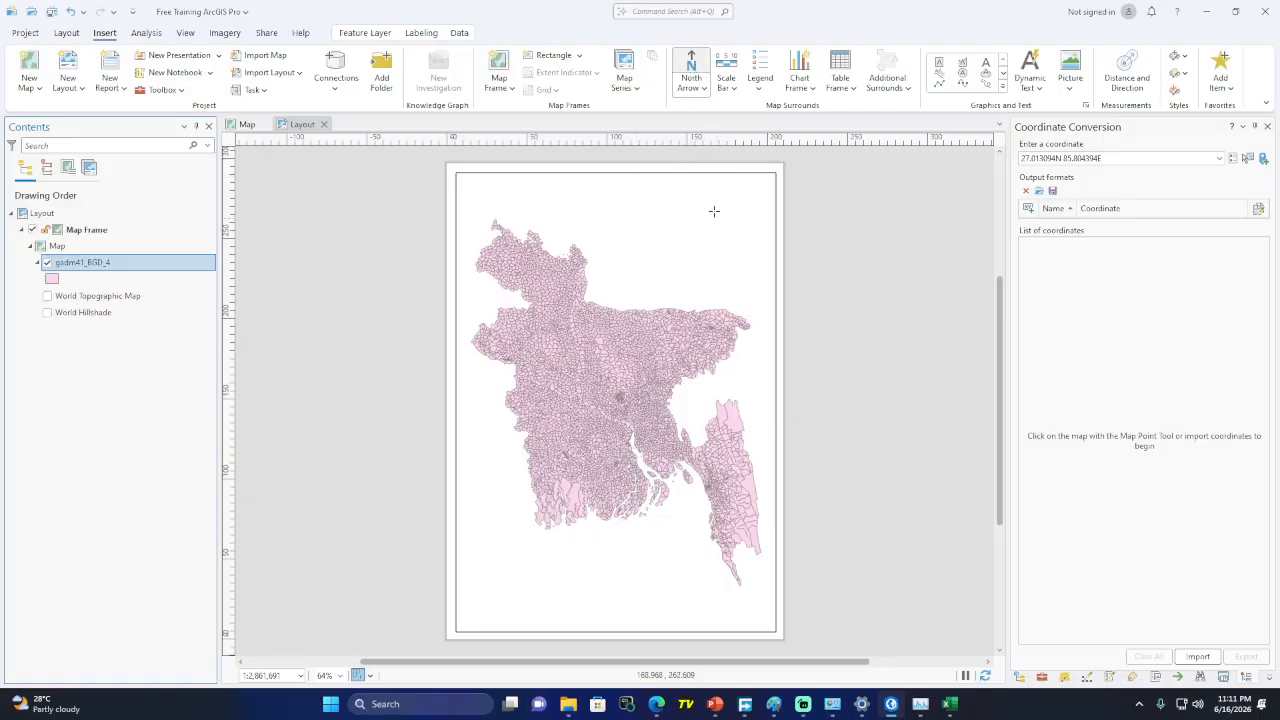
{"action": "left_click_drag", "start_coordinate": [736, 229], "coordinate": [743, 247]}
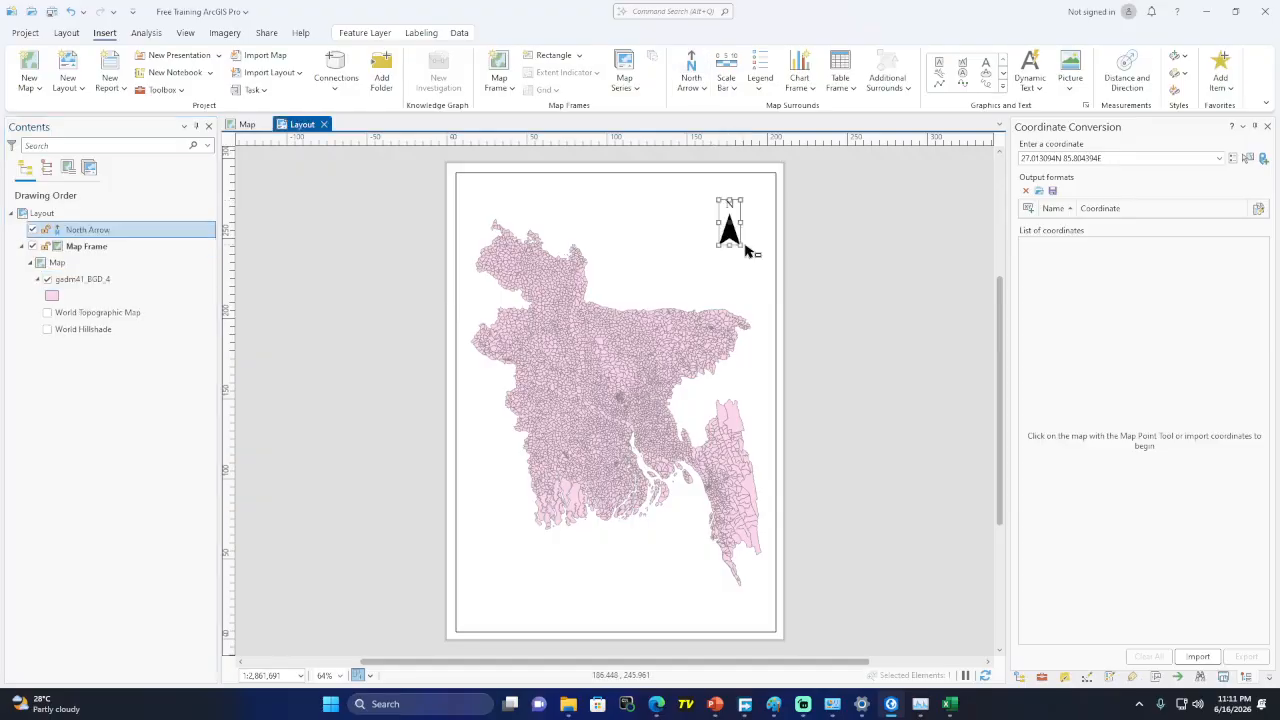
{"action": "left_click", "coordinate": [729, 72]}
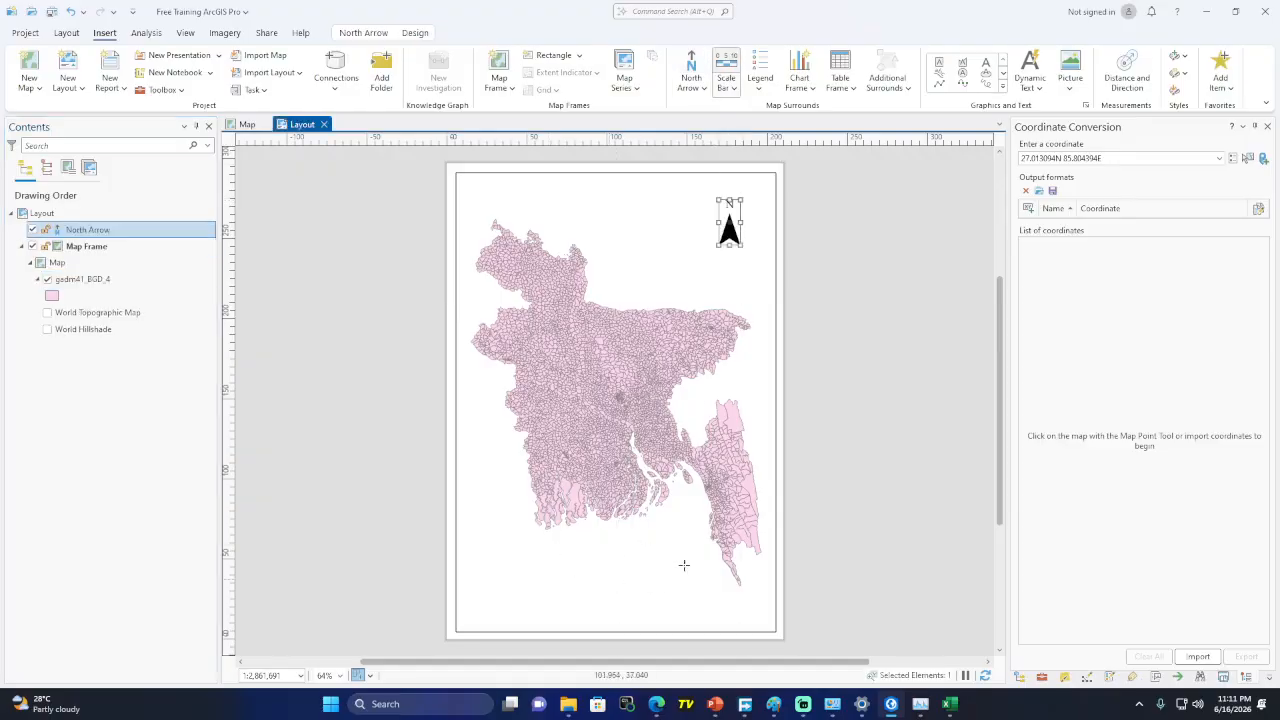
{"action": "left_click_drag", "start_coordinate": [687, 264], "coordinate": [762, 280]}
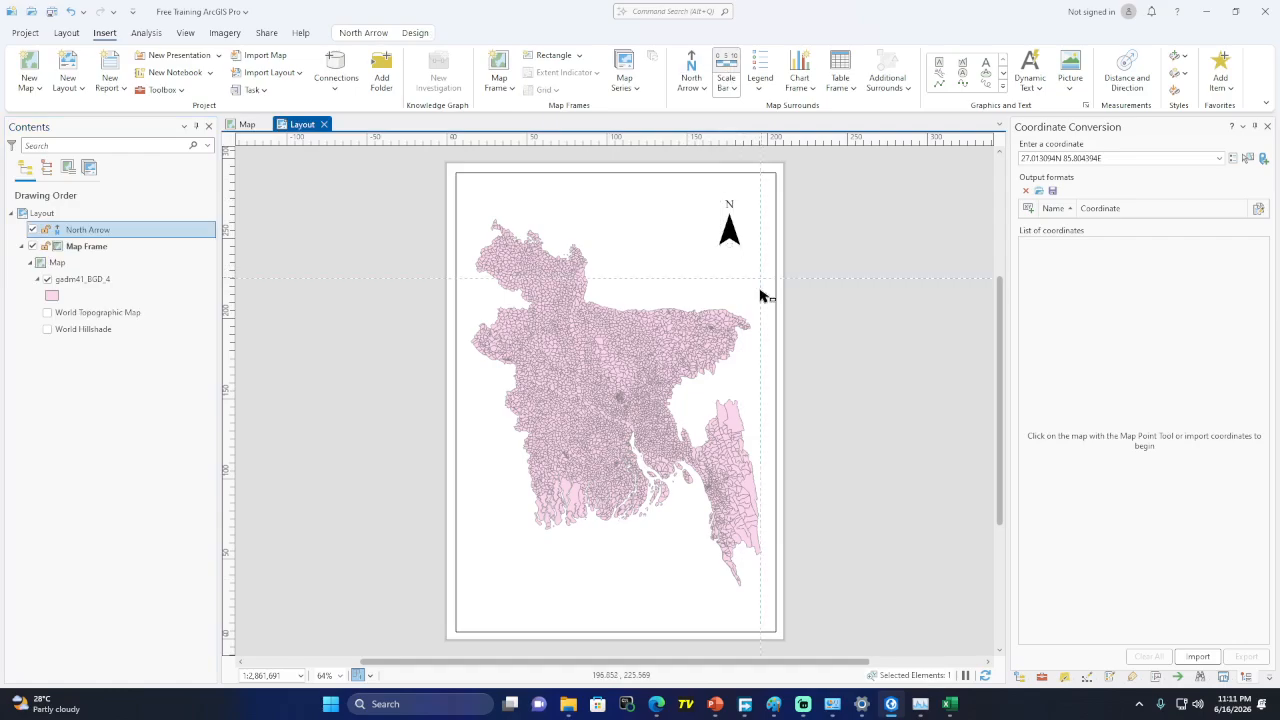
{"action": "left_click", "coordinate": [761, 70]}
{"action": "left_click_drag", "start_coordinate": [479, 541], "coordinate": [508, 552]}
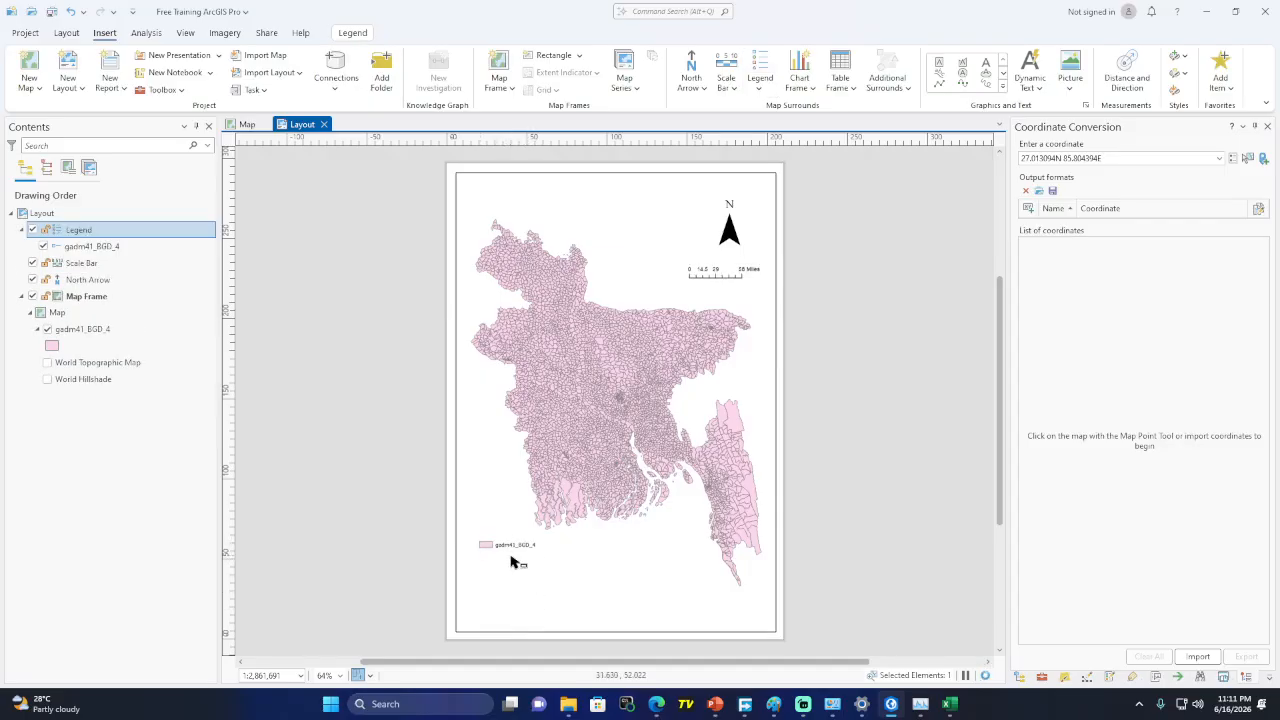
{"action": "left_click", "coordinate": [553, 566]}
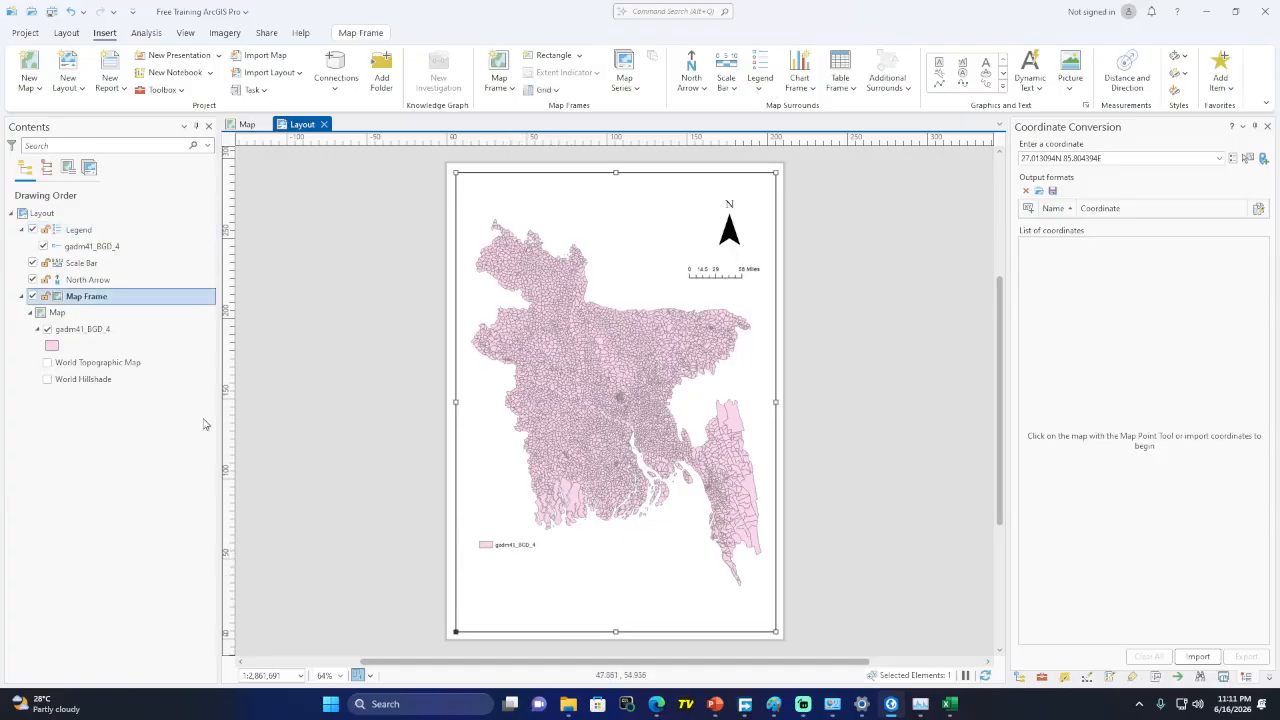
Change the gadm41_BGD_4 layer's name to 'Union Boundary' in its layer Properties
{"action": "right_click", "coordinate": [100, 331]}
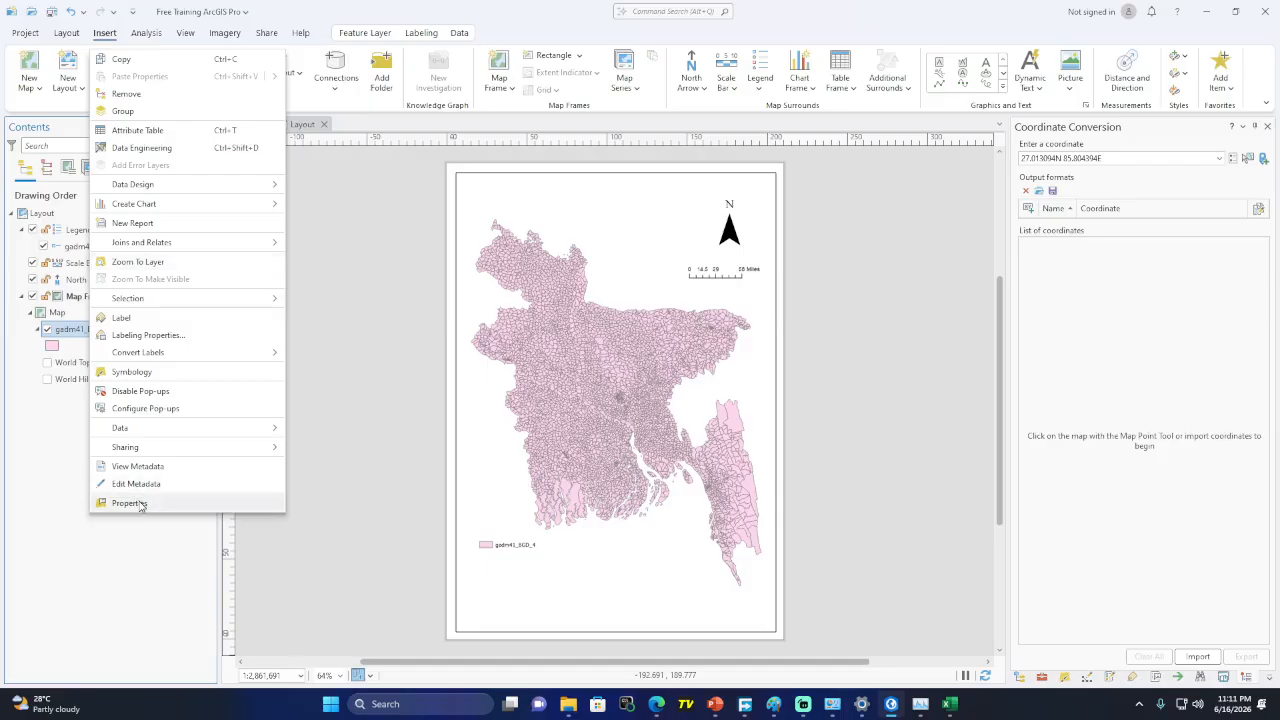
{"action": "left_click", "coordinate": [141, 504]}
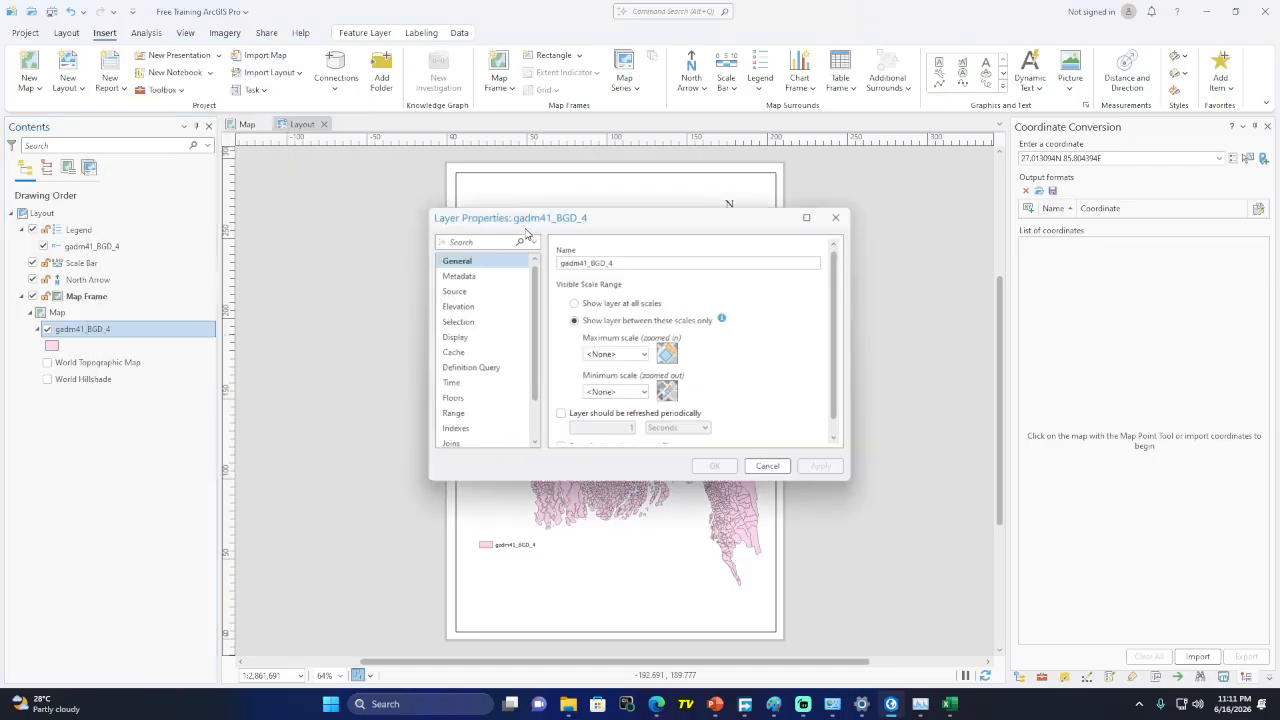
{"action": "double_click", "coordinate": [587, 261]}
{"action": "type", "text": "Union"}
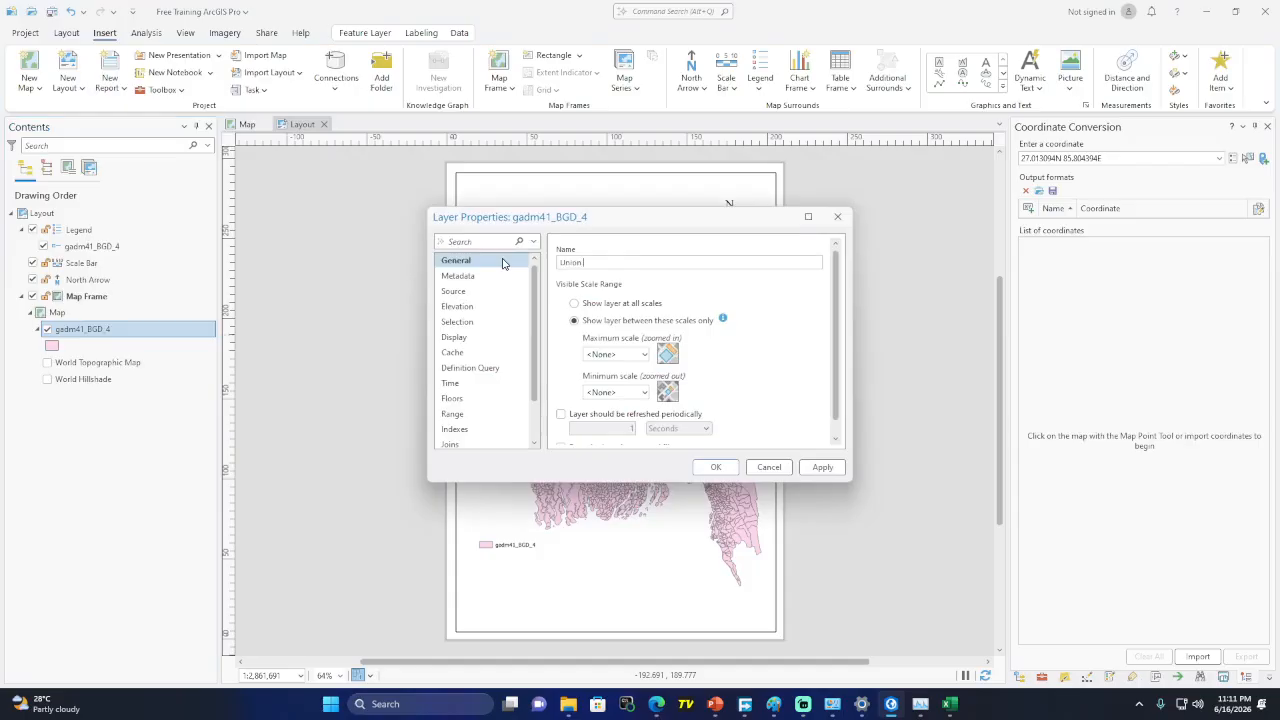
{"action": "type", "text": " Boundary"}
{"action": "left_click", "coordinate": [716, 467]}
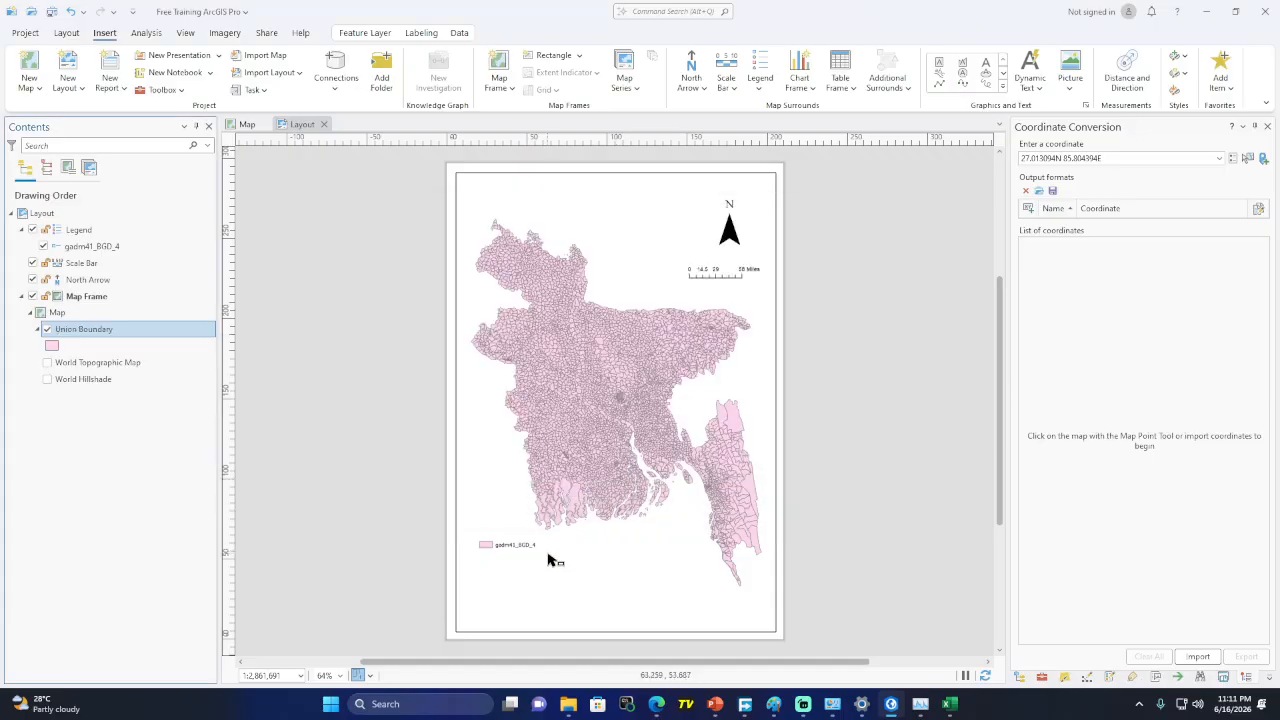
Nudge the Union Boundary legend lower on the page and check the empty Chart Frame list
{"action": "left_click", "coordinate": [508, 549]}
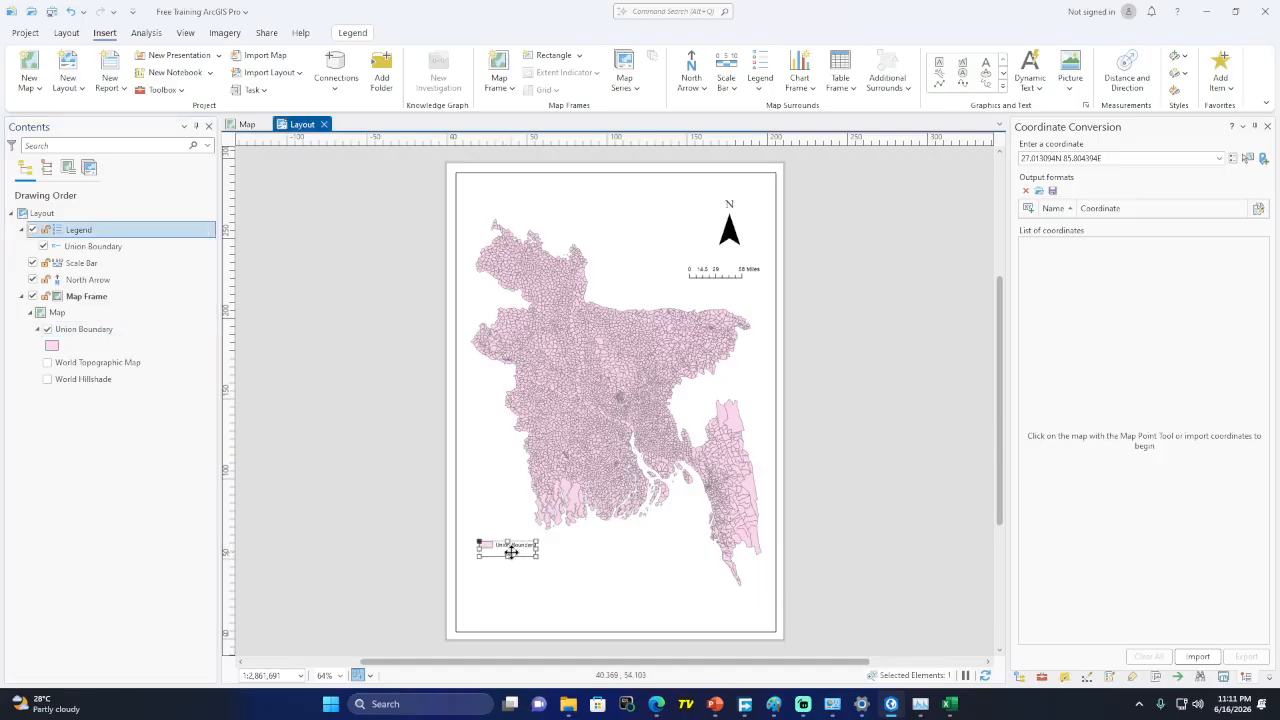
{"action": "left_click_drag", "start_coordinate": [509, 550], "coordinate": [511, 577]}
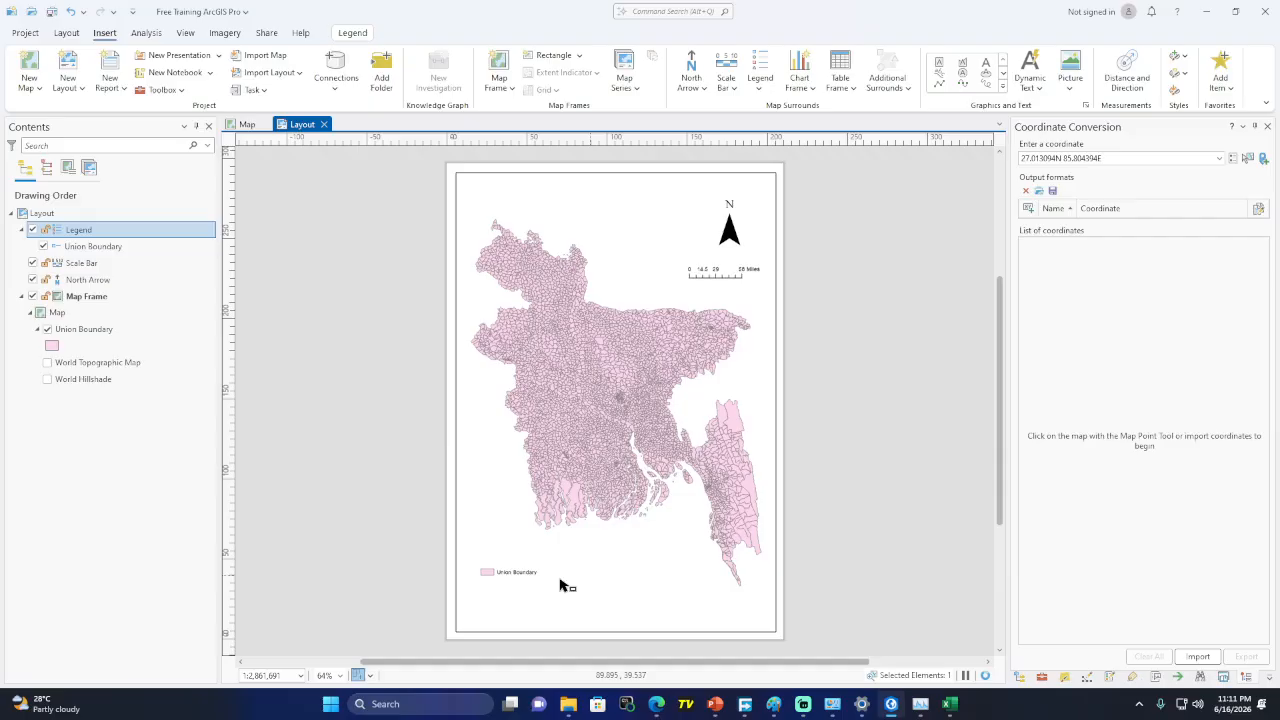
{"action": "left_click", "coordinate": [606, 571]}
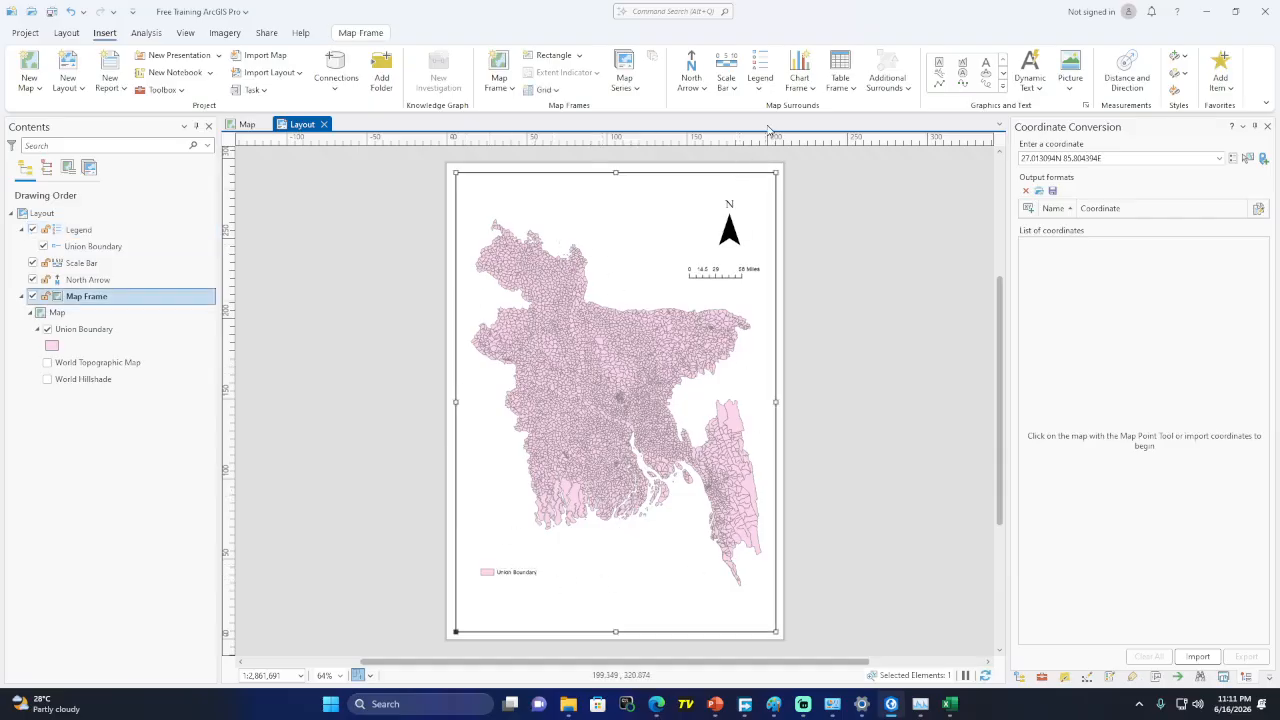
{"action": "left_click", "coordinate": [811, 89]}
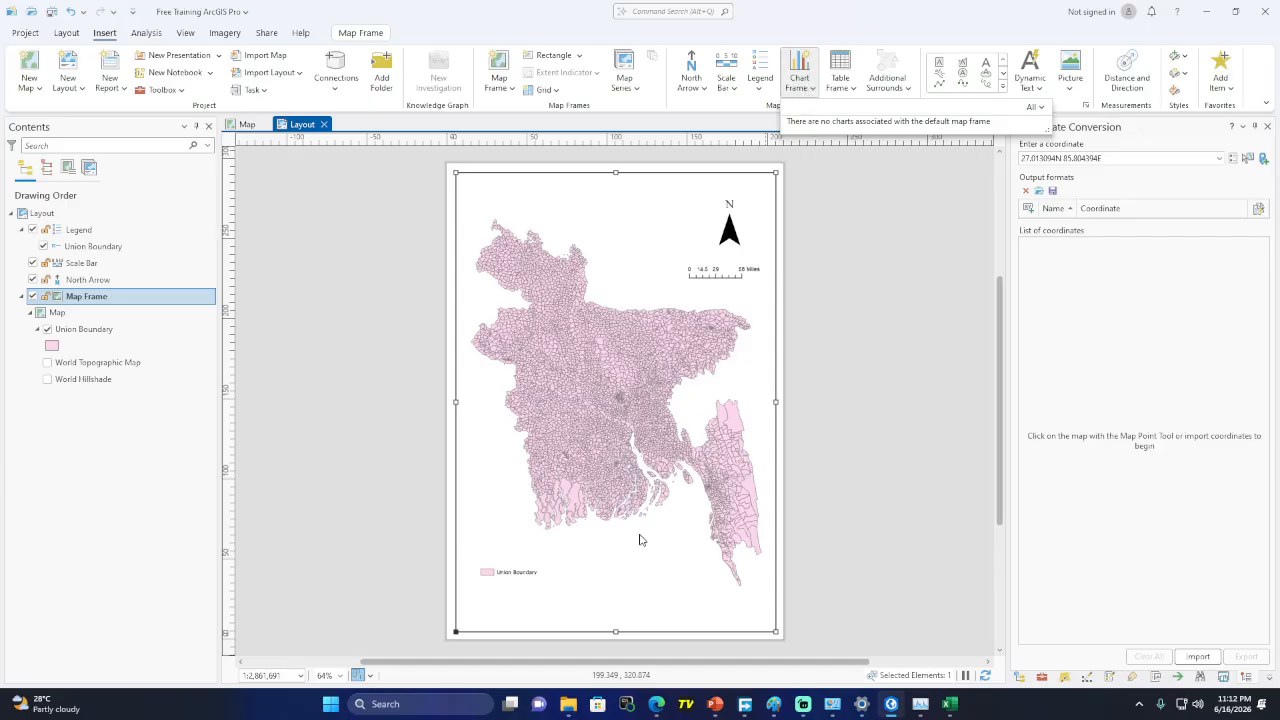
{"action": "mouse_move", "coordinate": [950, 704]}
Draw a rectangle text box at the page top reading 'Union Boundary of Bangladesh'
{"action": "left_click", "coordinate": [854, 89]}
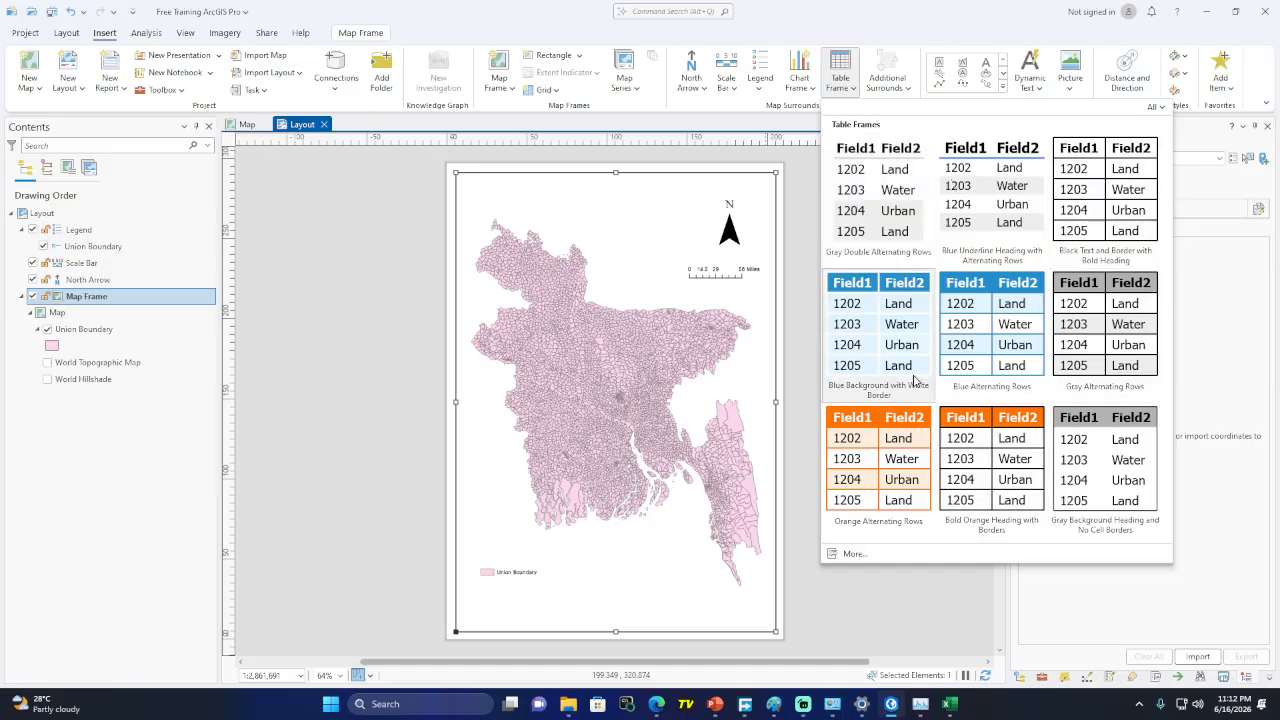
{"action": "left_click", "coordinate": [848, 10]}
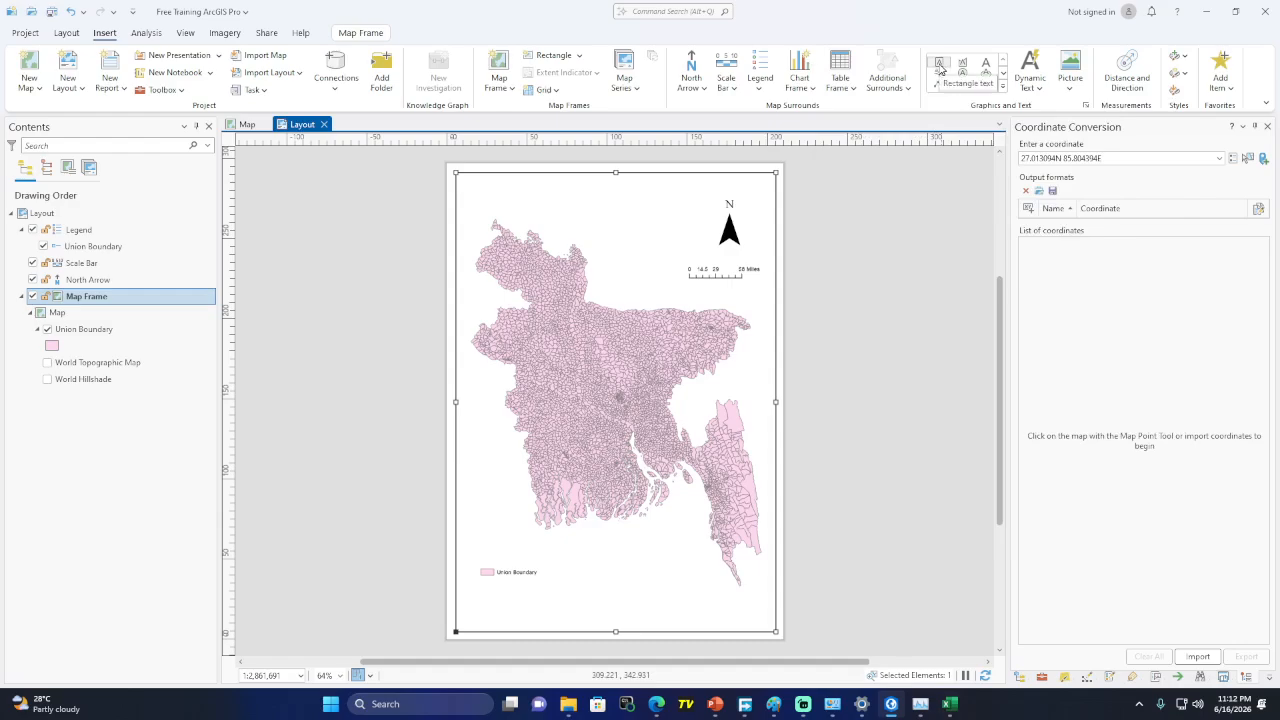
{"action": "left_click", "coordinate": [962, 63]}
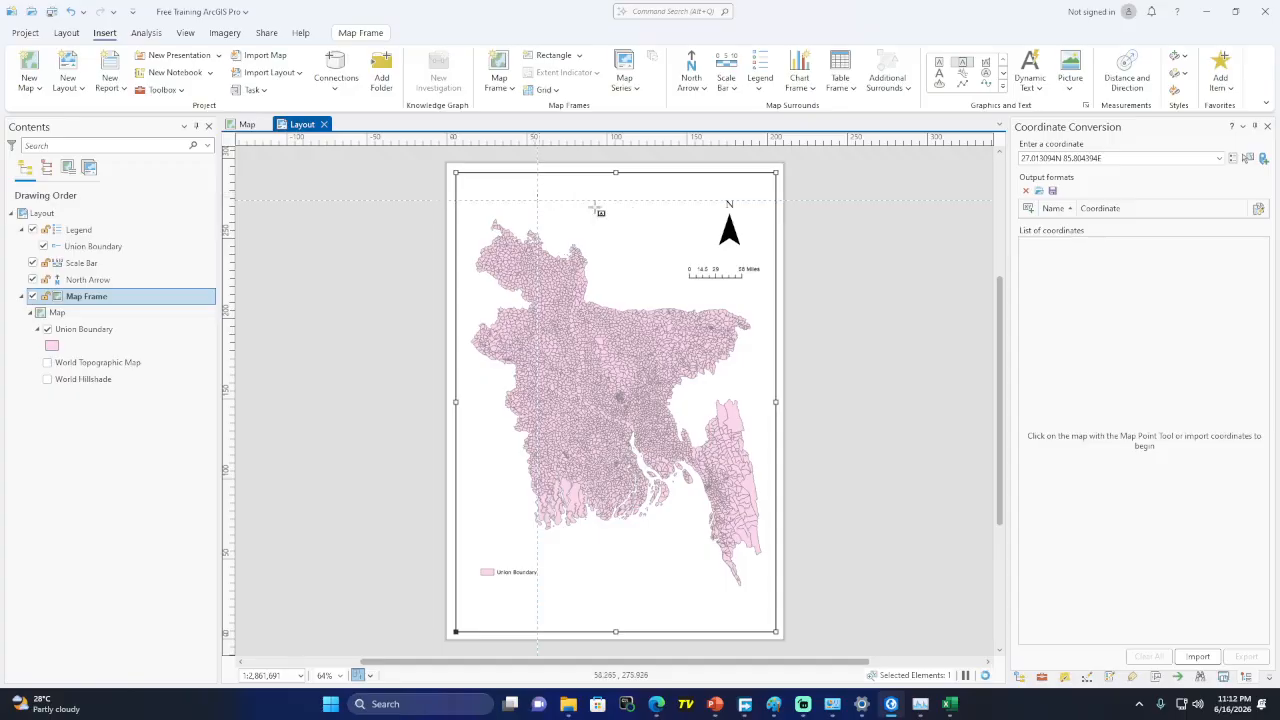
{"action": "left_click_drag", "start_coordinate": [712, 219], "coordinate": [537, 193]}
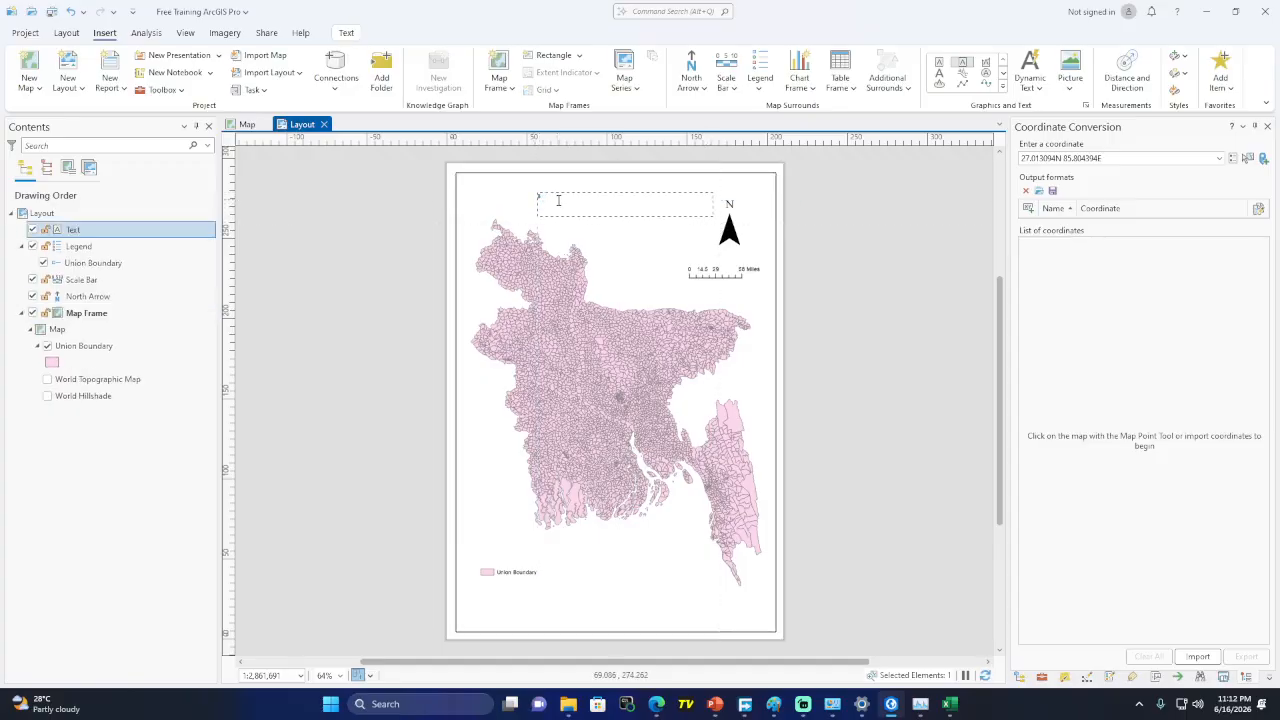
{"action": "type", "text": "Ban"}
{"action": "type", "text": "ni"}
{"action": "type", "text": "on Bo"}
{"action": "type", "text": "undary"}
{"action": "key", "text": "Escape"}
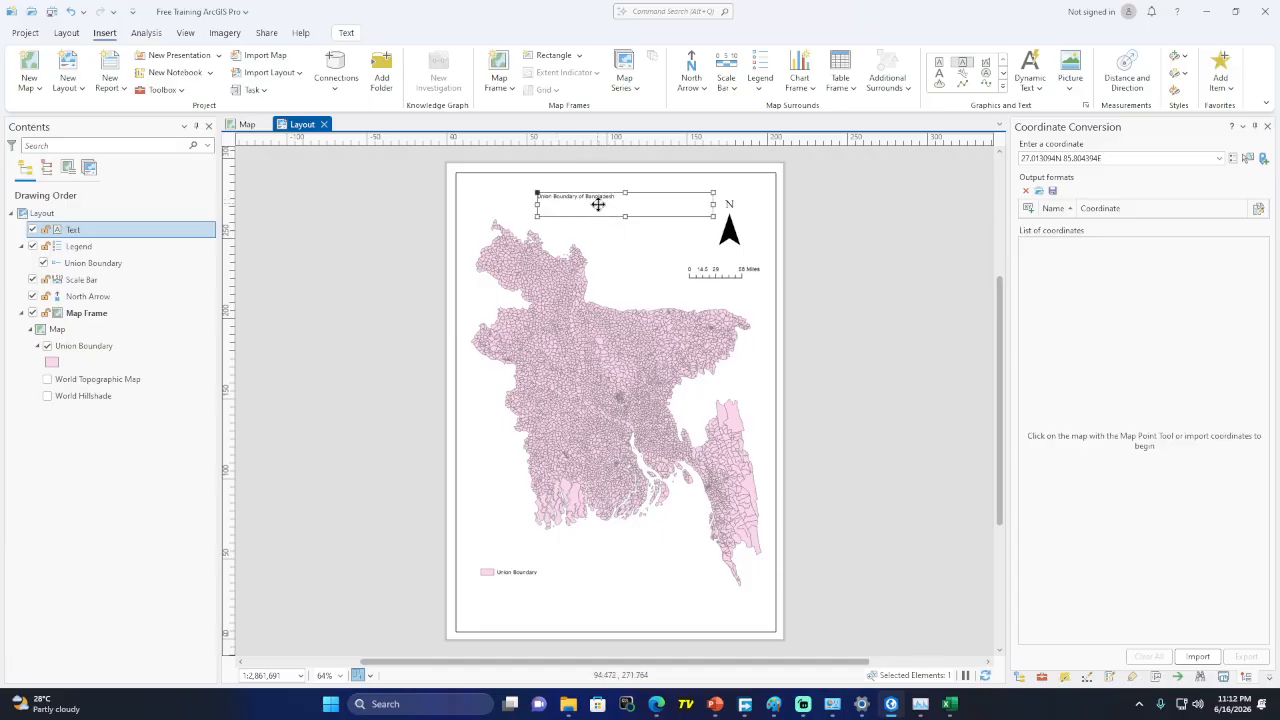
Set the title's text symbol size to 22 pt
{"action": "right_click", "coordinate": [598, 204]}
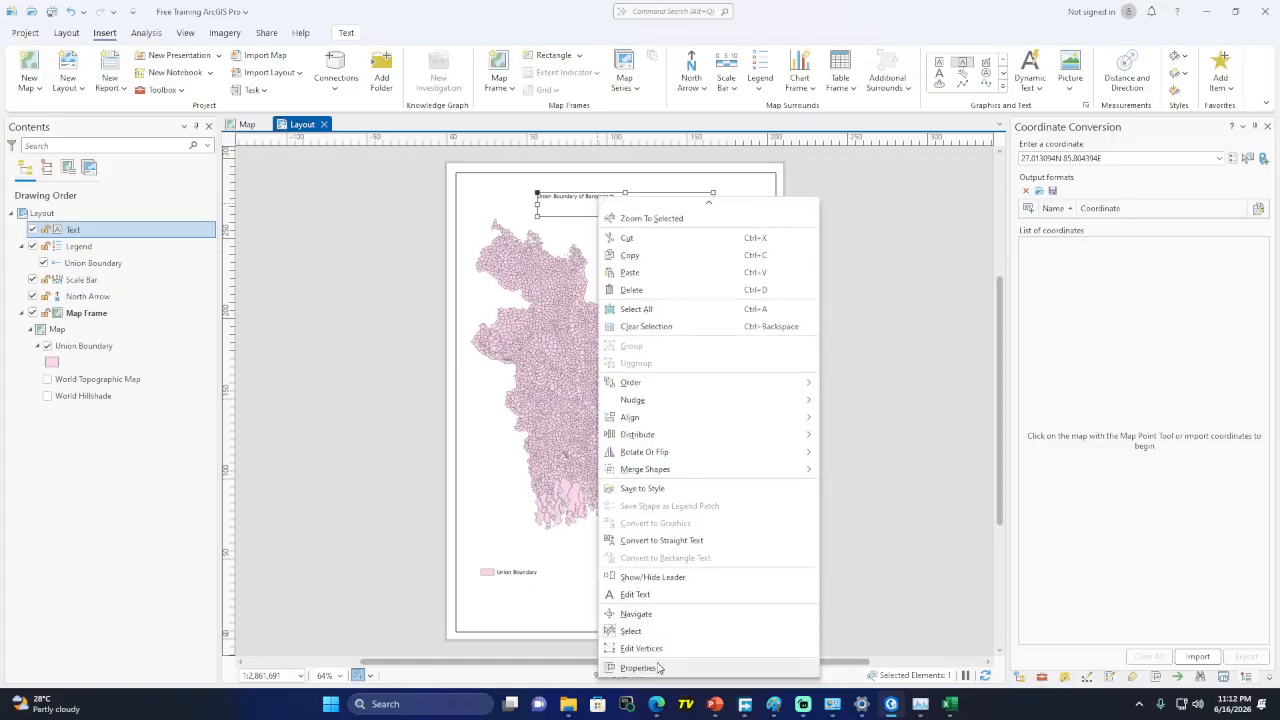
{"action": "left_click", "coordinate": [664, 664]}
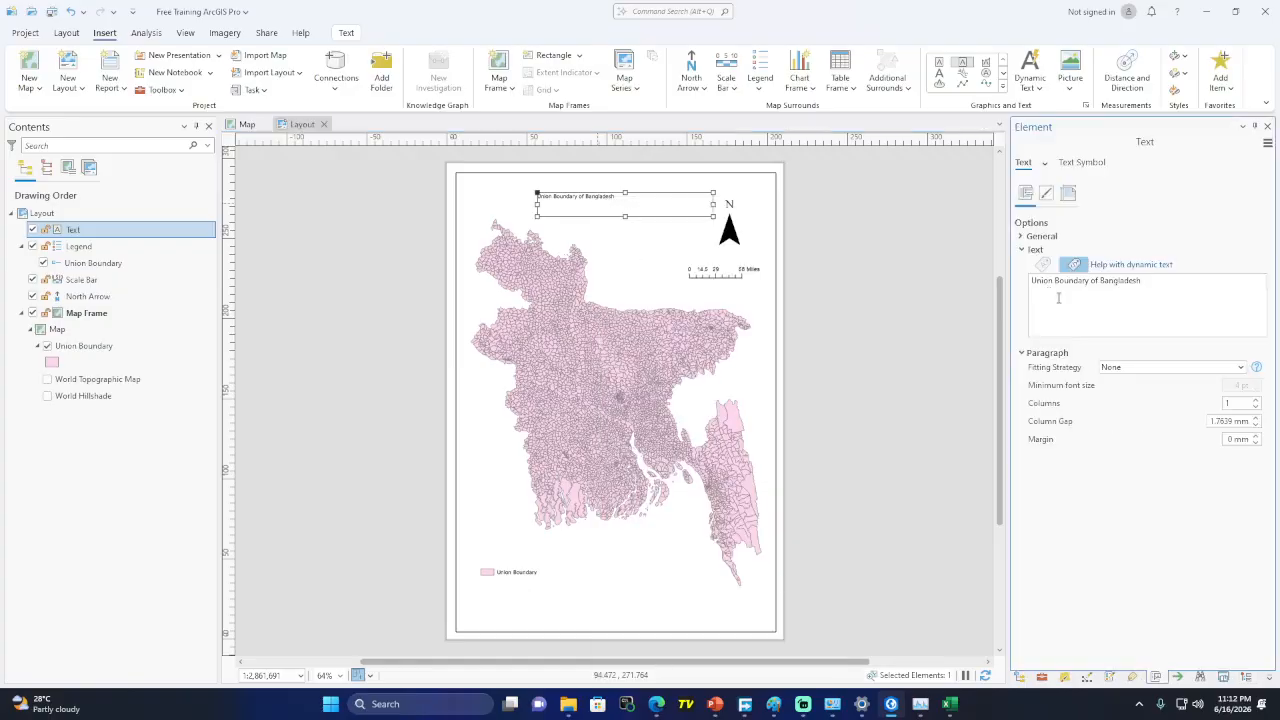
{"action": "left_click", "coordinate": [1080, 168]}
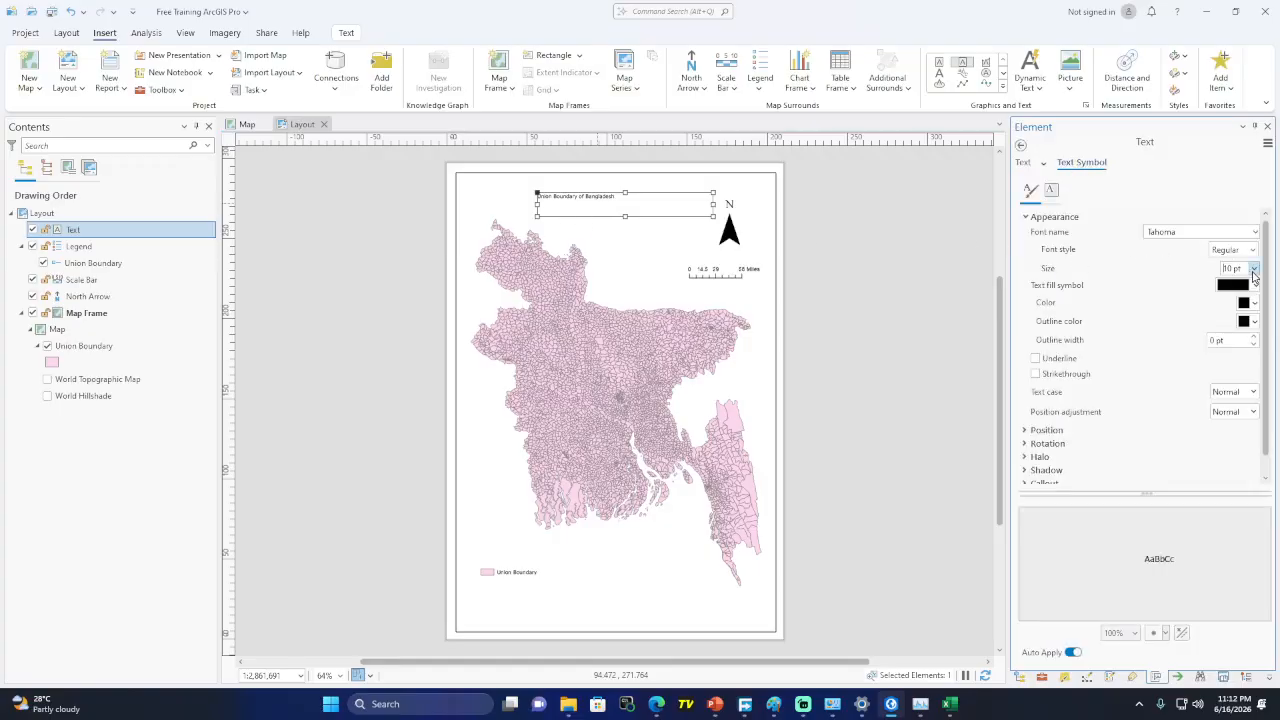
{"action": "left_click", "coordinate": [1254, 276]}
{"action": "left_click", "coordinate": [1240, 432]}
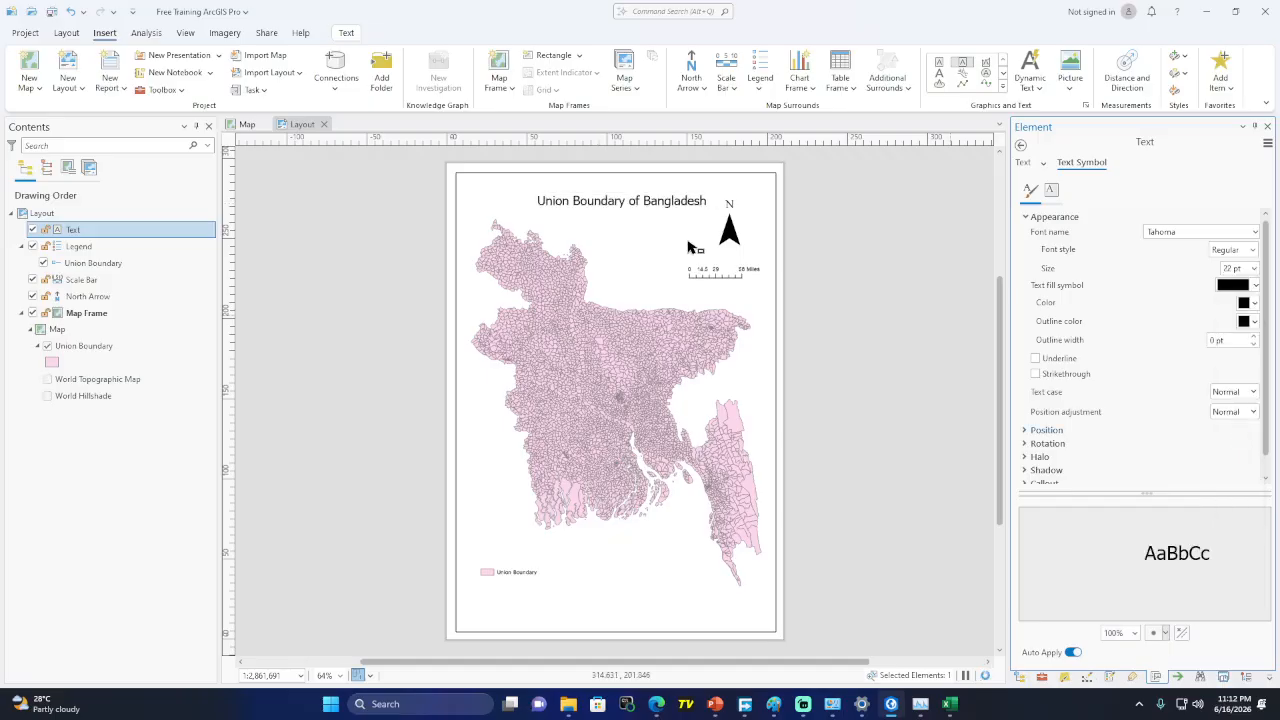
{"action": "left_click", "coordinate": [688, 248]}
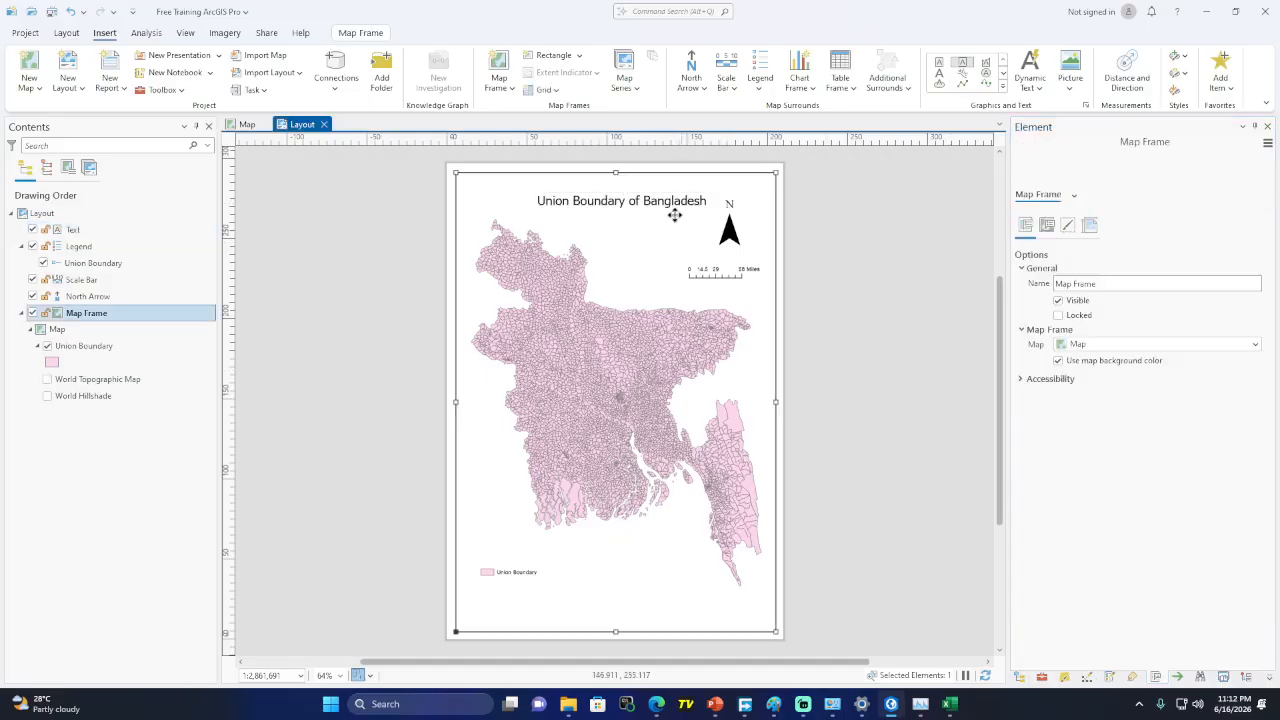
{"action": "left_click", "coordinate": [1003, 91]}
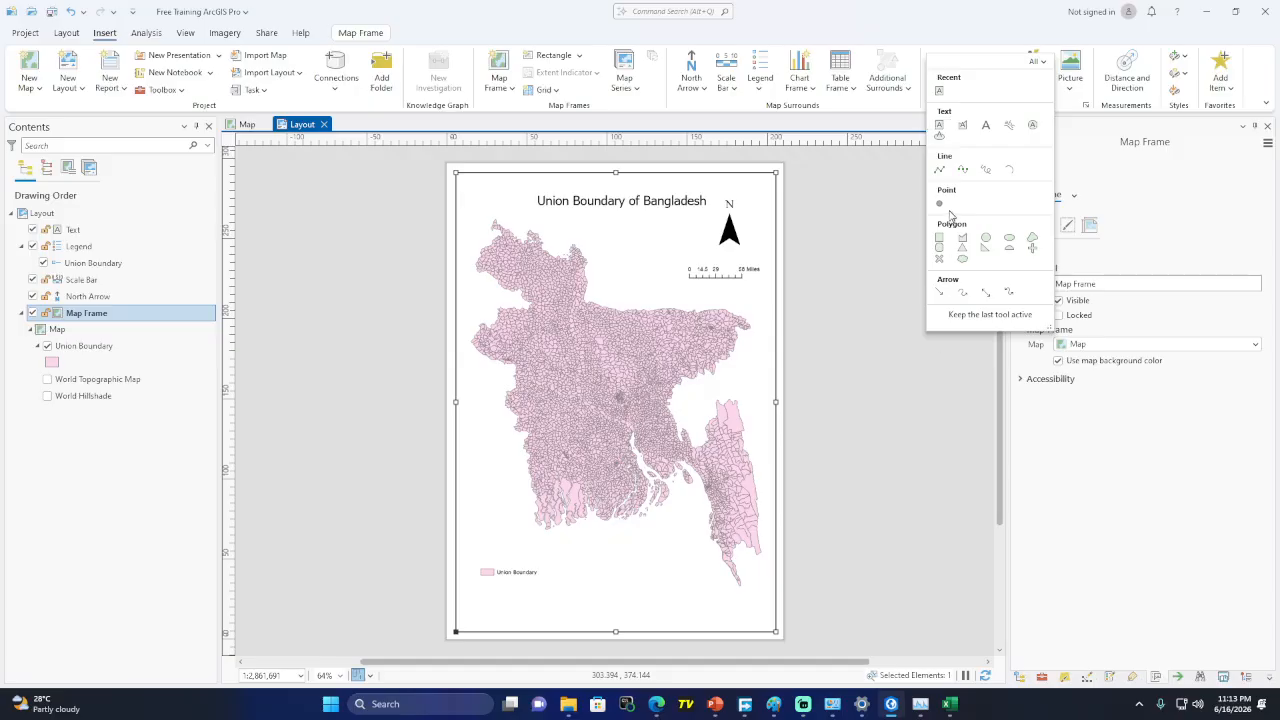
{"action": "left_click", "coordinate": [909, 34]}
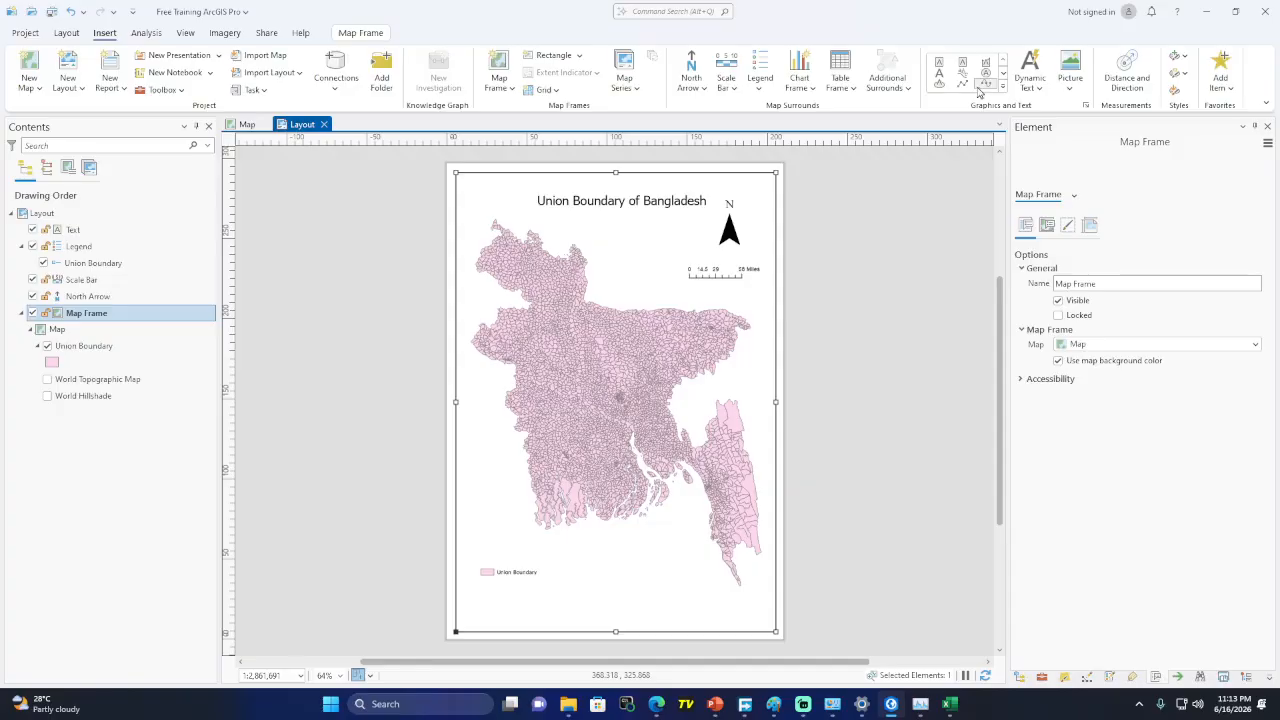
{"action": "left_click", "coordinate": [1039, 89]}
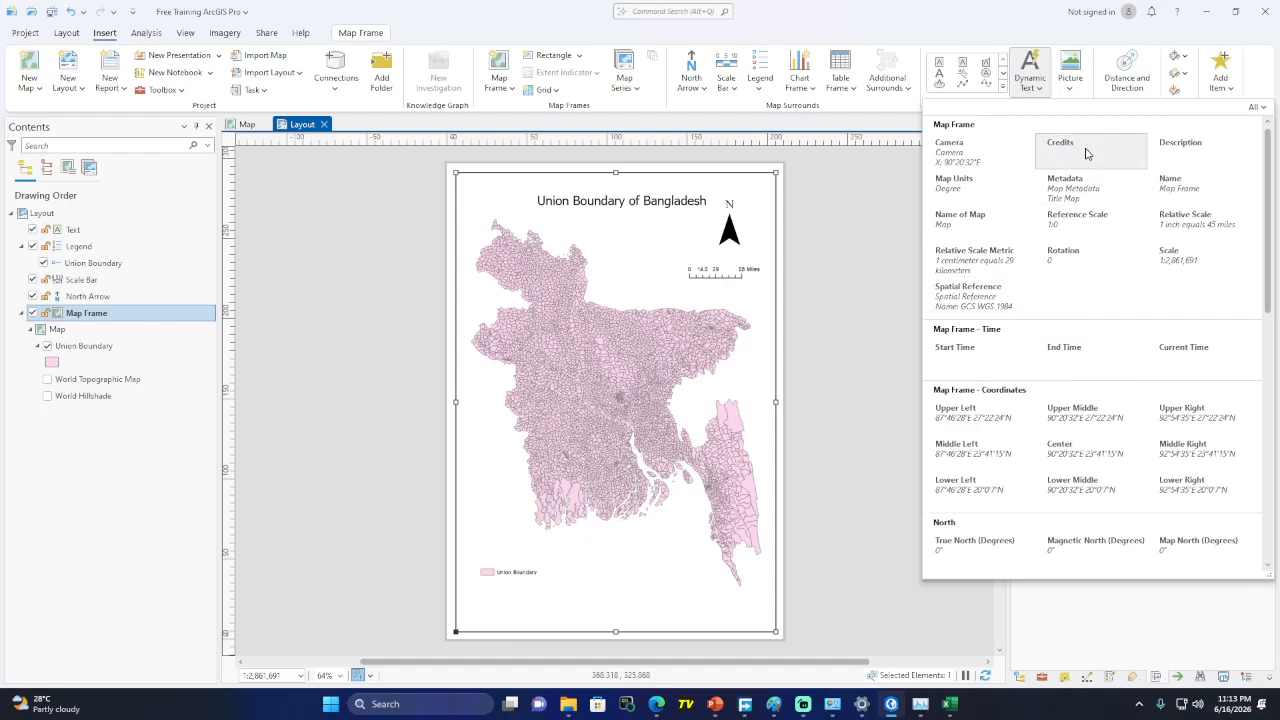
{"action": "scroll", "coordinate": [1100, 300], "scroll_direction": "down", "scroll_amount": 10}
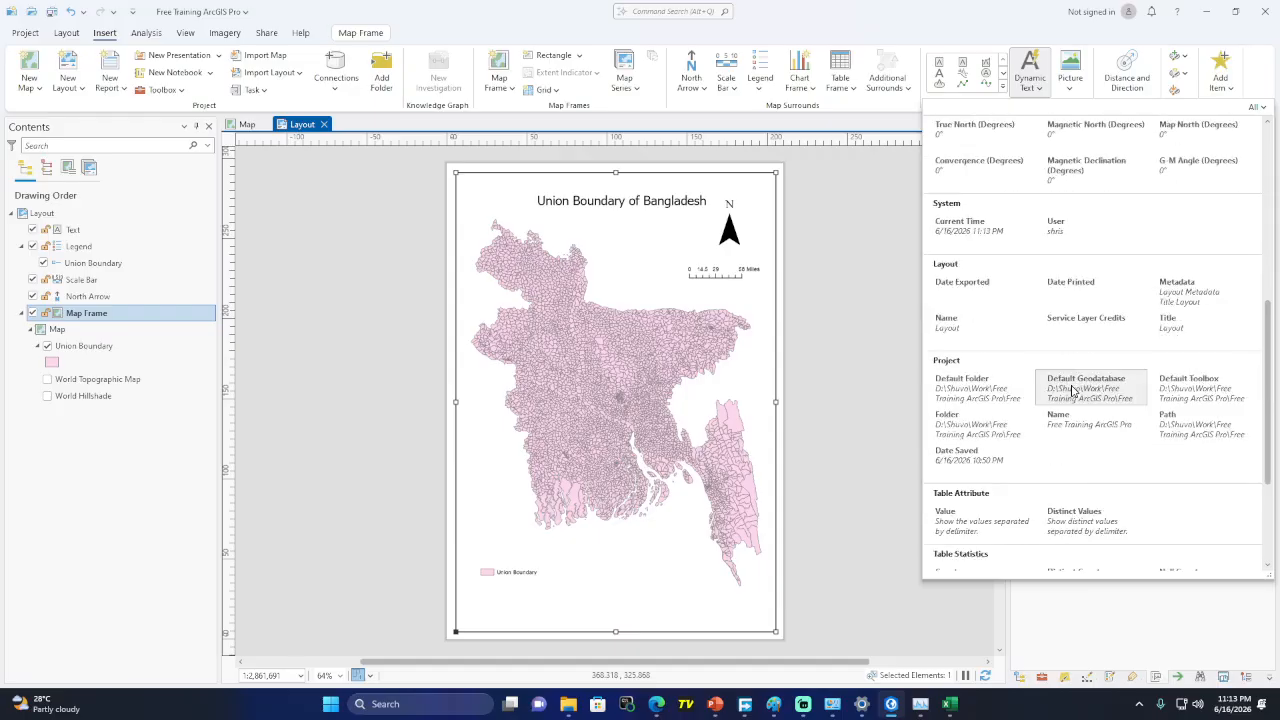
{"action": "left_click", "coordinate": [1079, 70]}
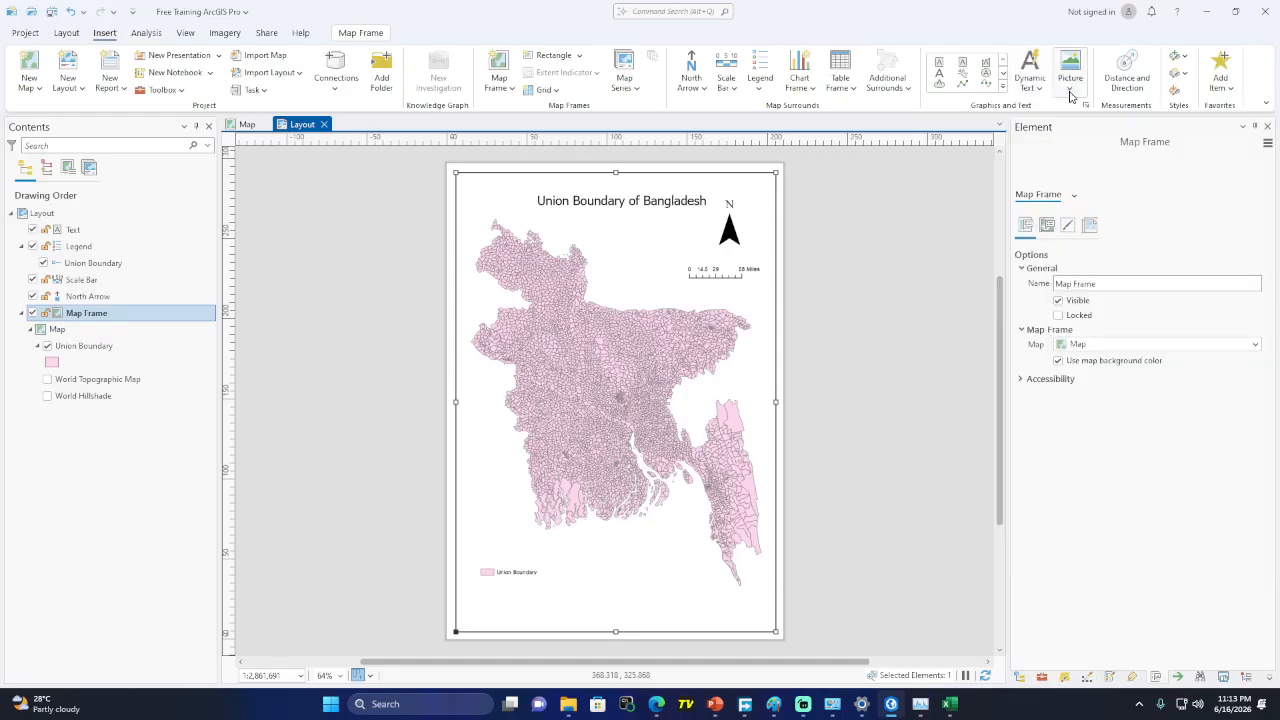
{"action": "left_click", "coordinate": [1071, 86]}
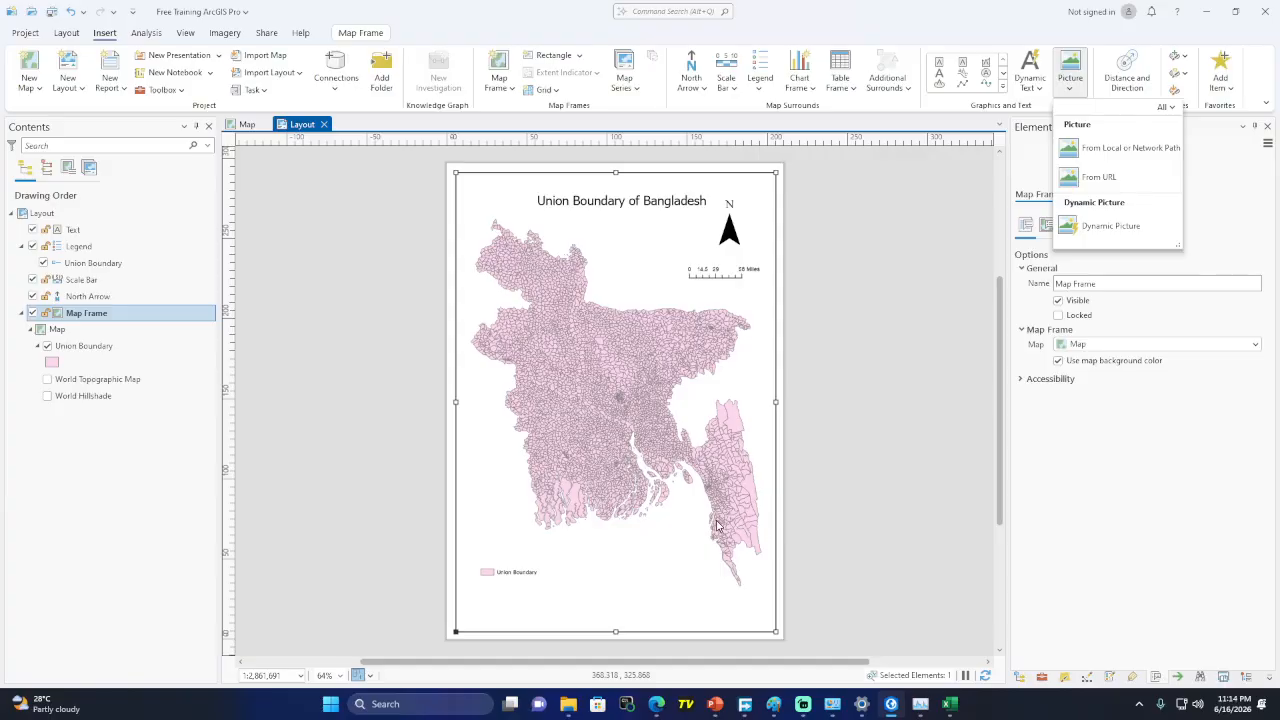
{"action": "left_click", "coordinate": [966, 29]}
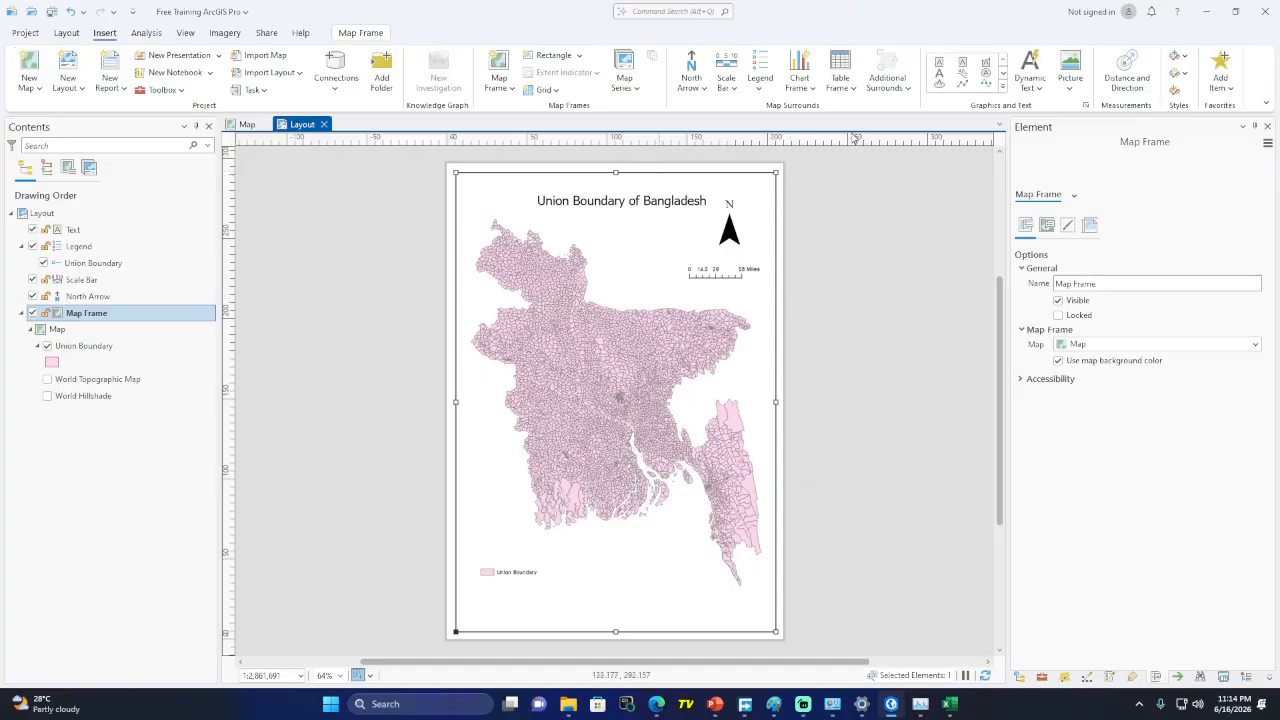
Show the Geoprocessing toolboxes pane via Analysis > Tools and switch to the Map view
{"action": "left_click", "coordinate": [147, 33]}
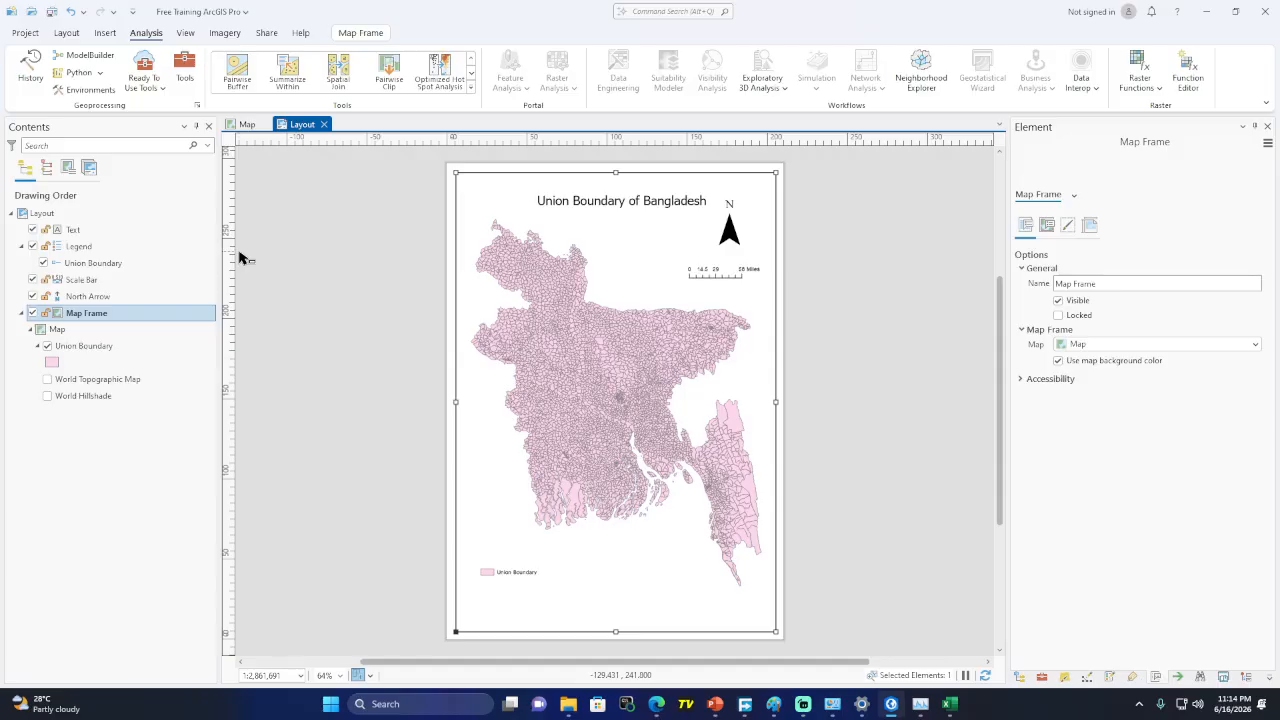
{"action": "left_click", "coordinate": [184, 75]}
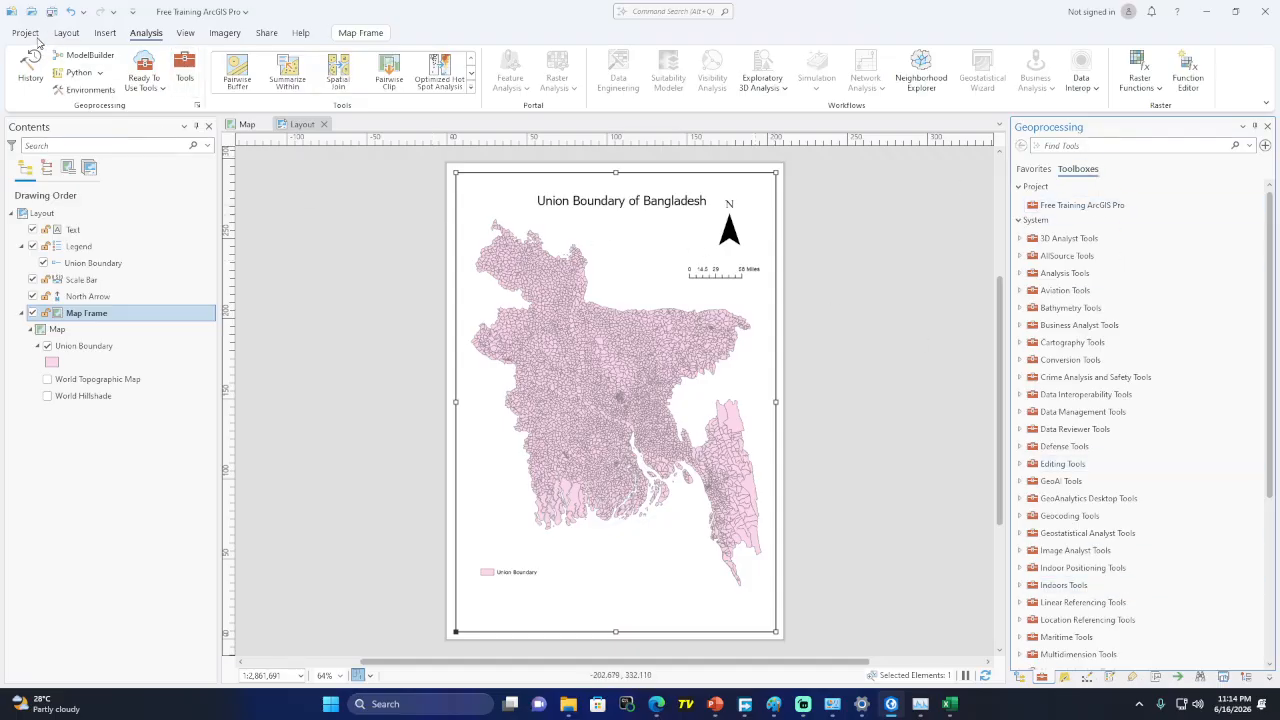
{"action": "left_click", "coordinate": [67, 35]}
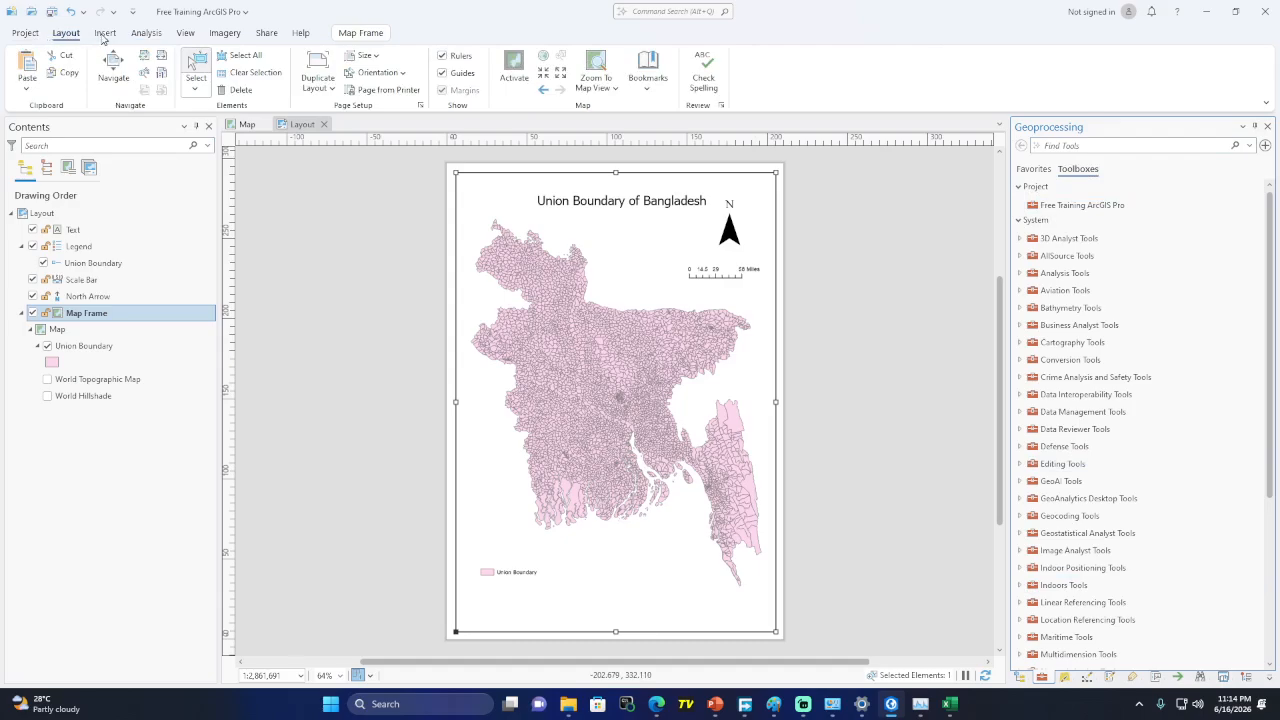
{"action": "left_click", "coordinate": [246, 125]}
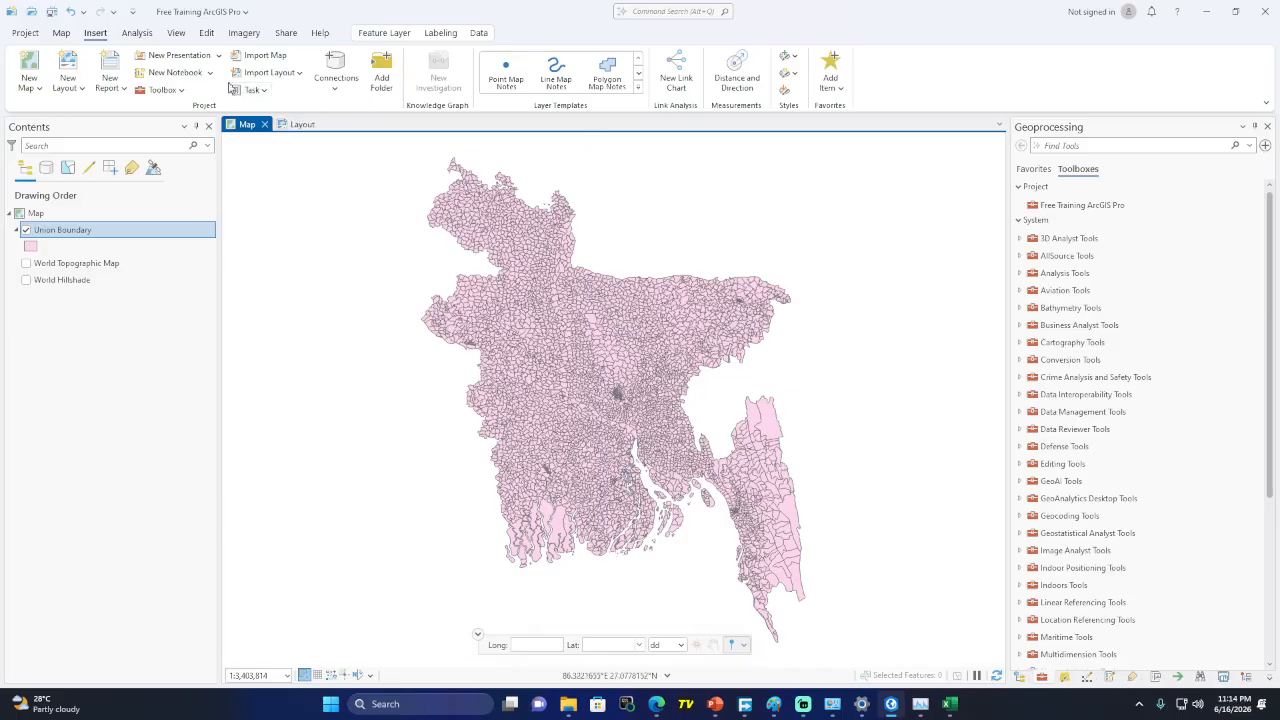
Select the Indoor Positioning Tools toolbox, then scroll through and close the full Analysis tools gallery
{"action": "left_click", "coordinate": [137, 33]}
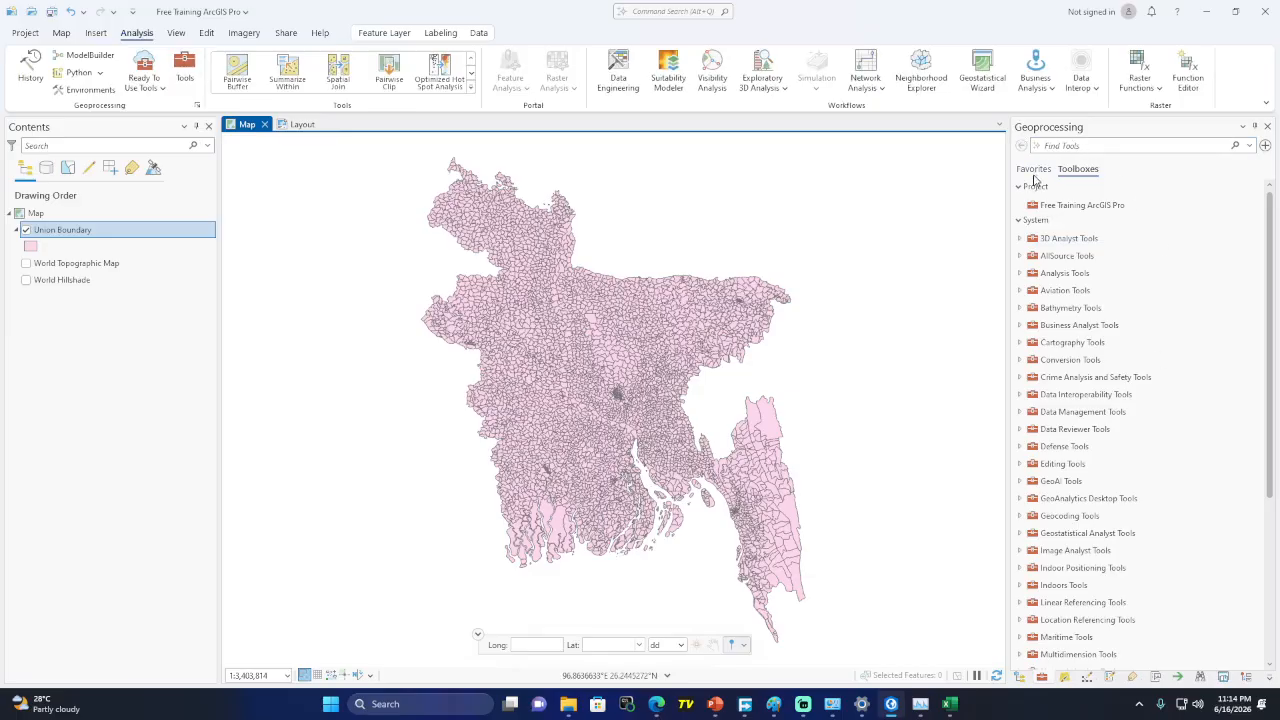
{"action": "left_click", "coordinate": [1139, 570]}
{"action": "left_click", "coordinate": [472, 89]}
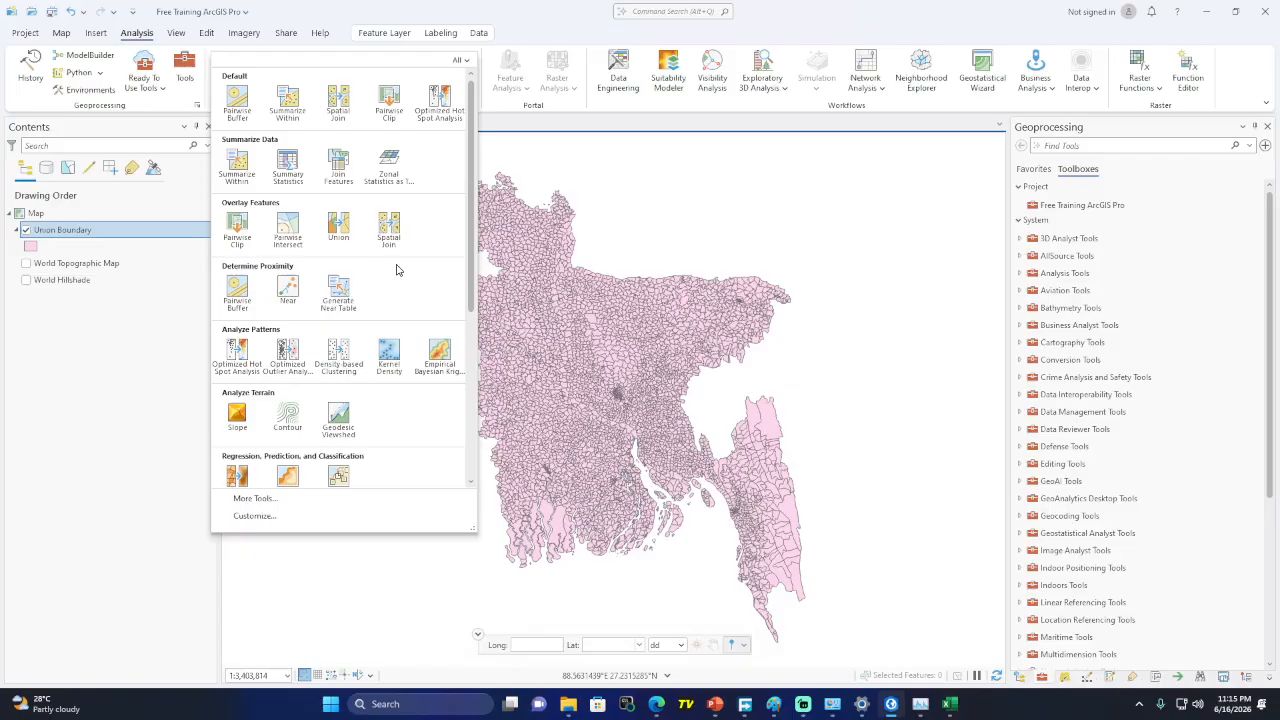
{"action": "scroll", "coordinate": [396, 269], "scroll_direction": "down", "scroll_amount": 5}
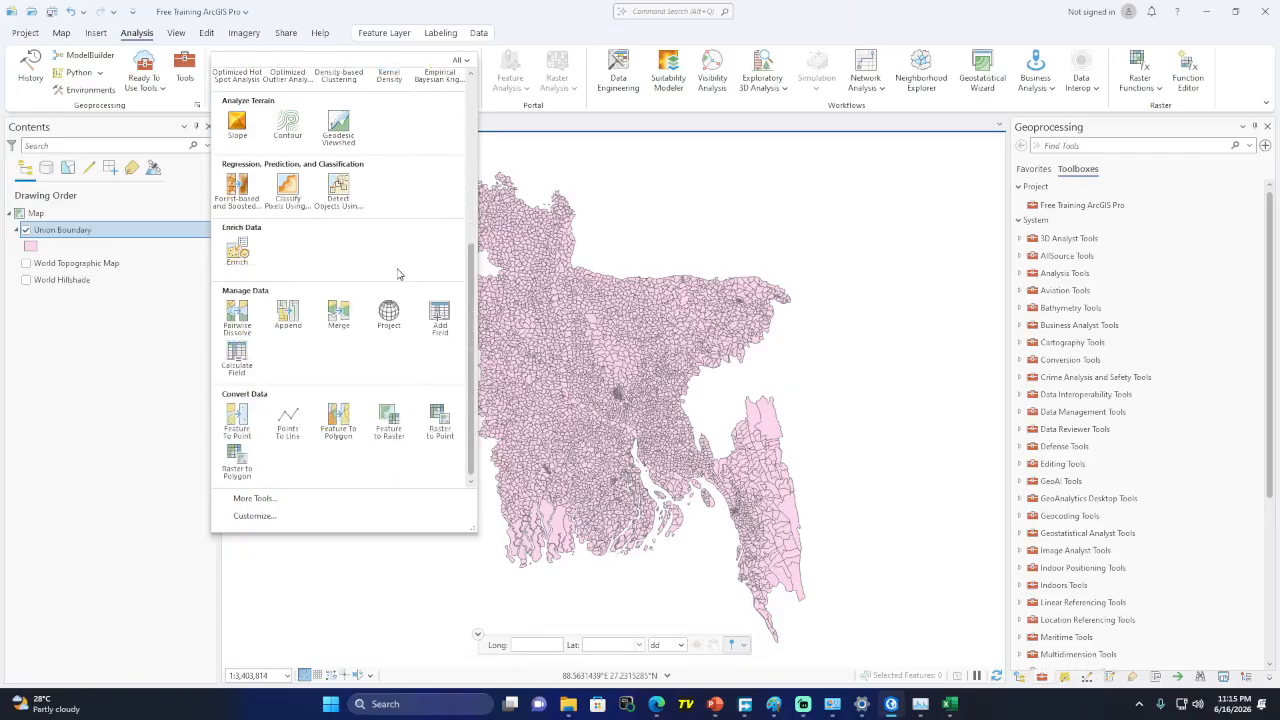
{"action": "scroll", "coordinate": [397, 273], "scroll_direction": "up", "scroll_amount": 5}
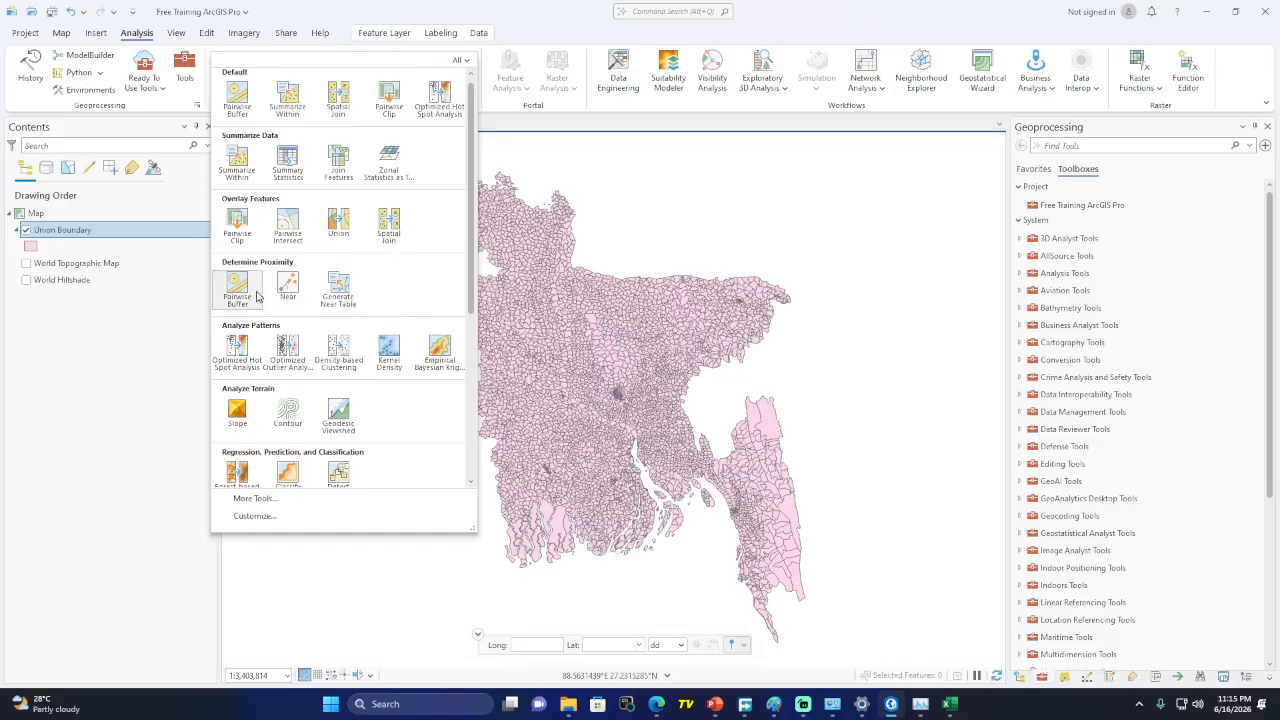
{"action": "scroll", "coordinate": [294, 420], "scroll_direction": "down", "scroll_amount": 2}
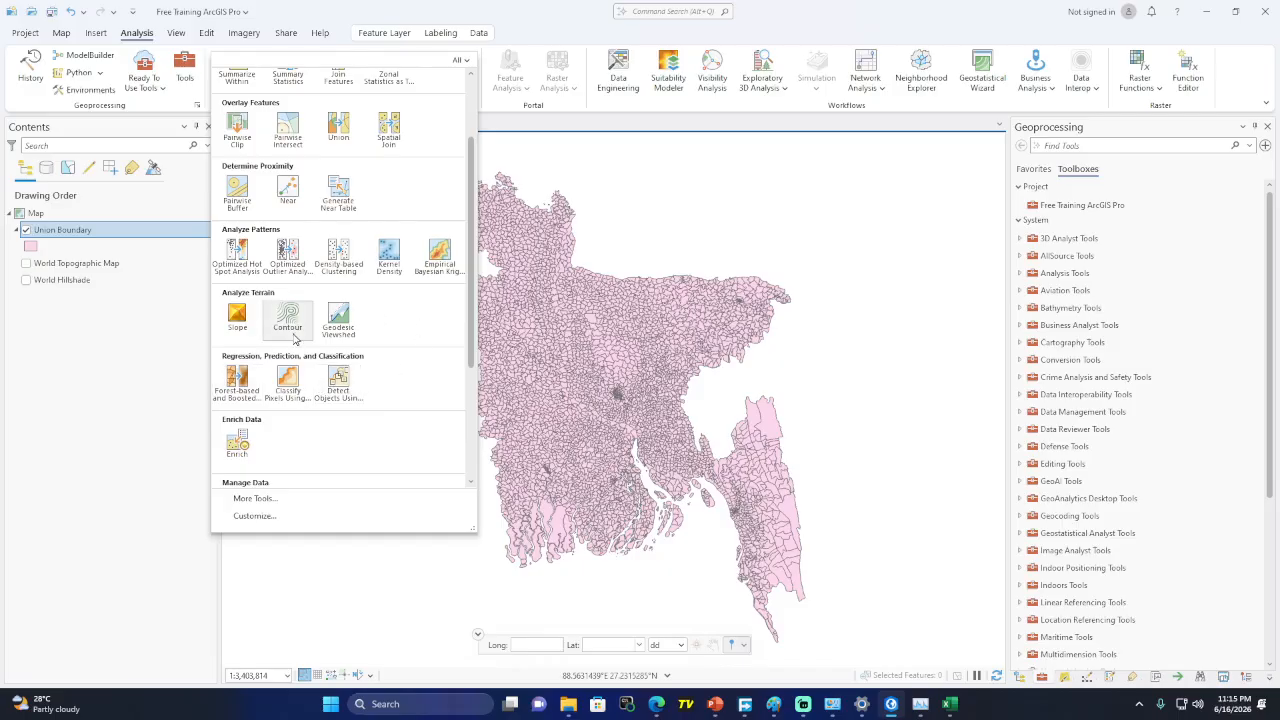
{"action": "scroll", "coordinate": [314, 406], "scroll_direction": "down", "scroll_amount": 3}
{"action": "scroll", "coordinate": [314, 406], "scroll_direction": "up", "scroll_amount": 5}
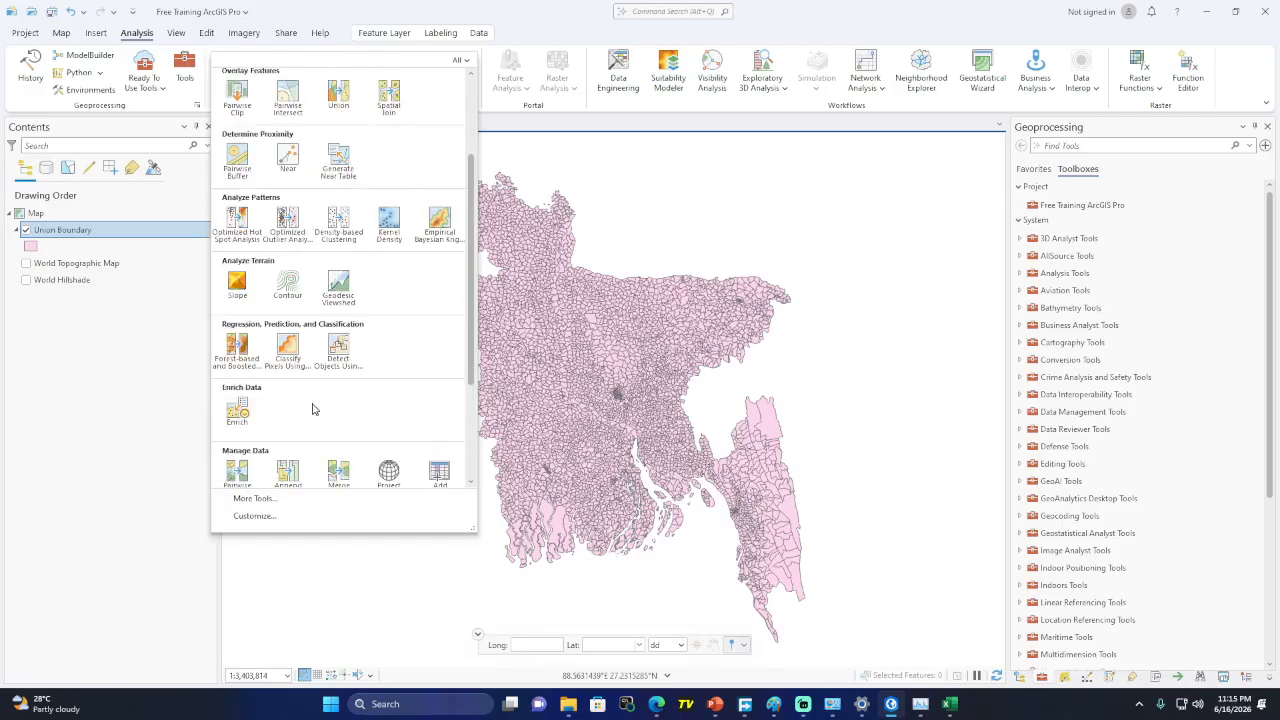
{"action": "left_click", "coordinate": [554, 21]}
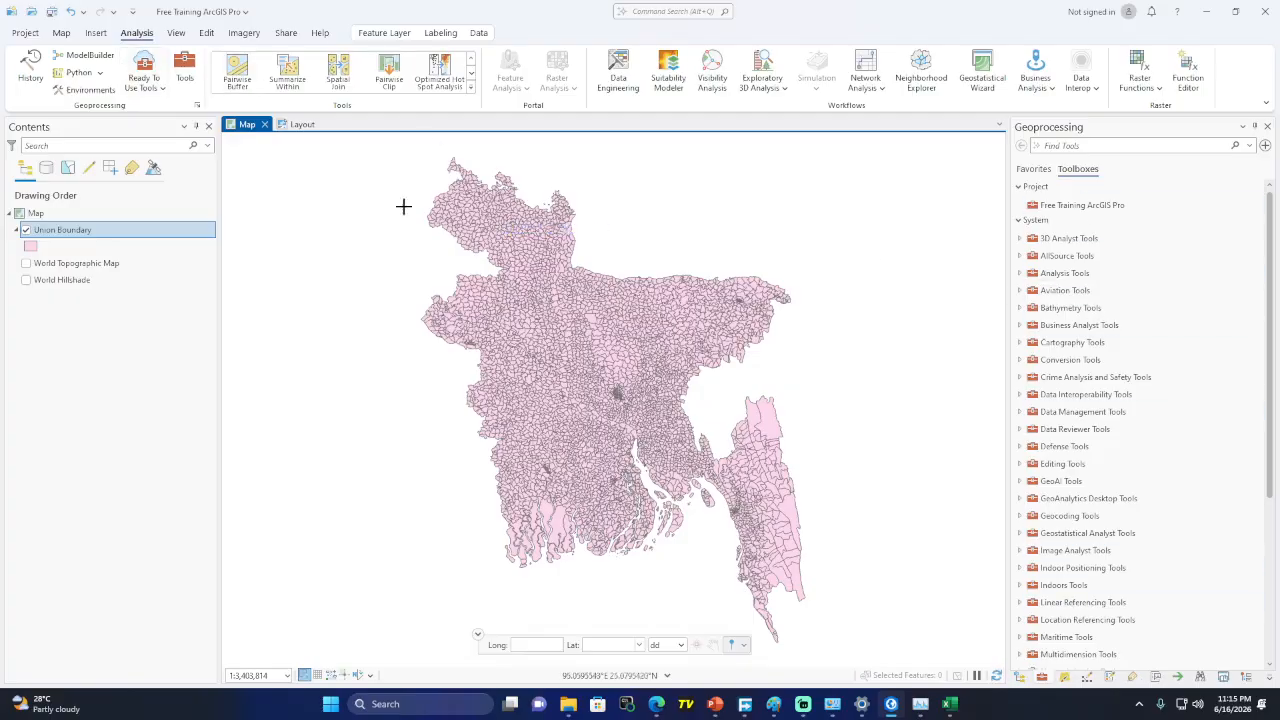
On the View tab, check Link Views and toggle the Contents pane off and back on
{"action": "left_click", "coordinate": [176, 34]}
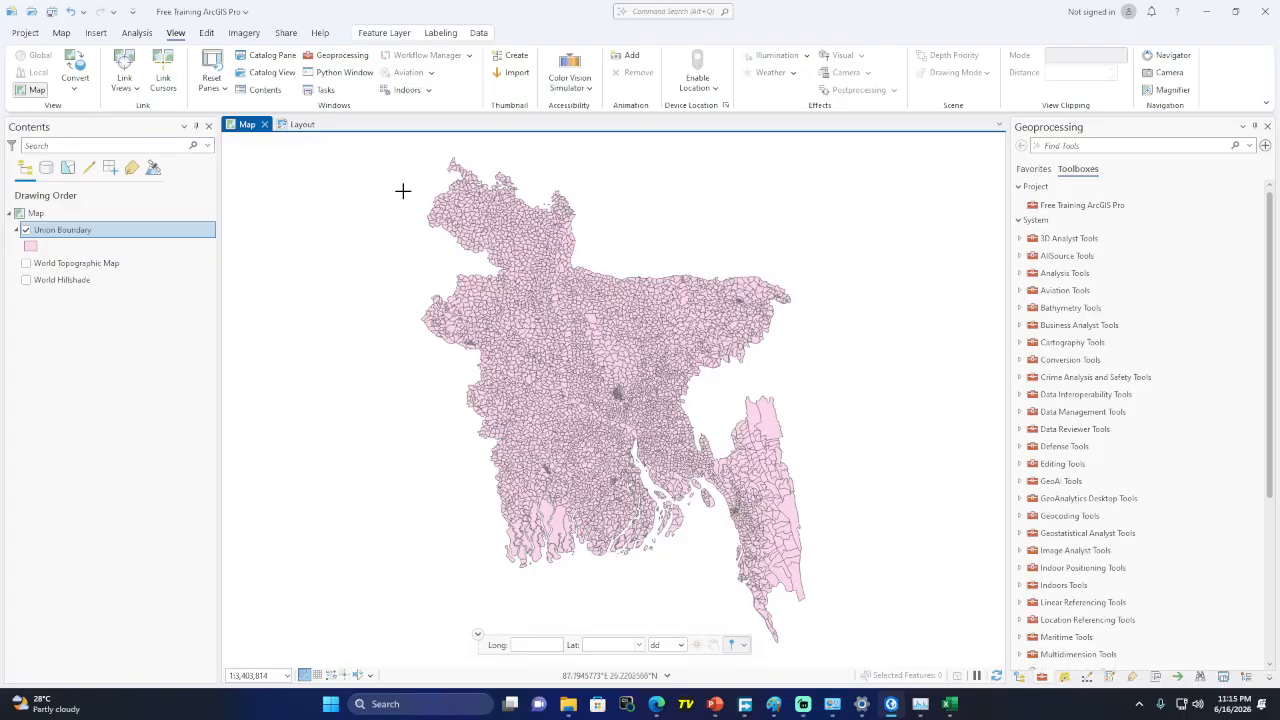
{"action": "left_click", "coordinate": [134, 88]}
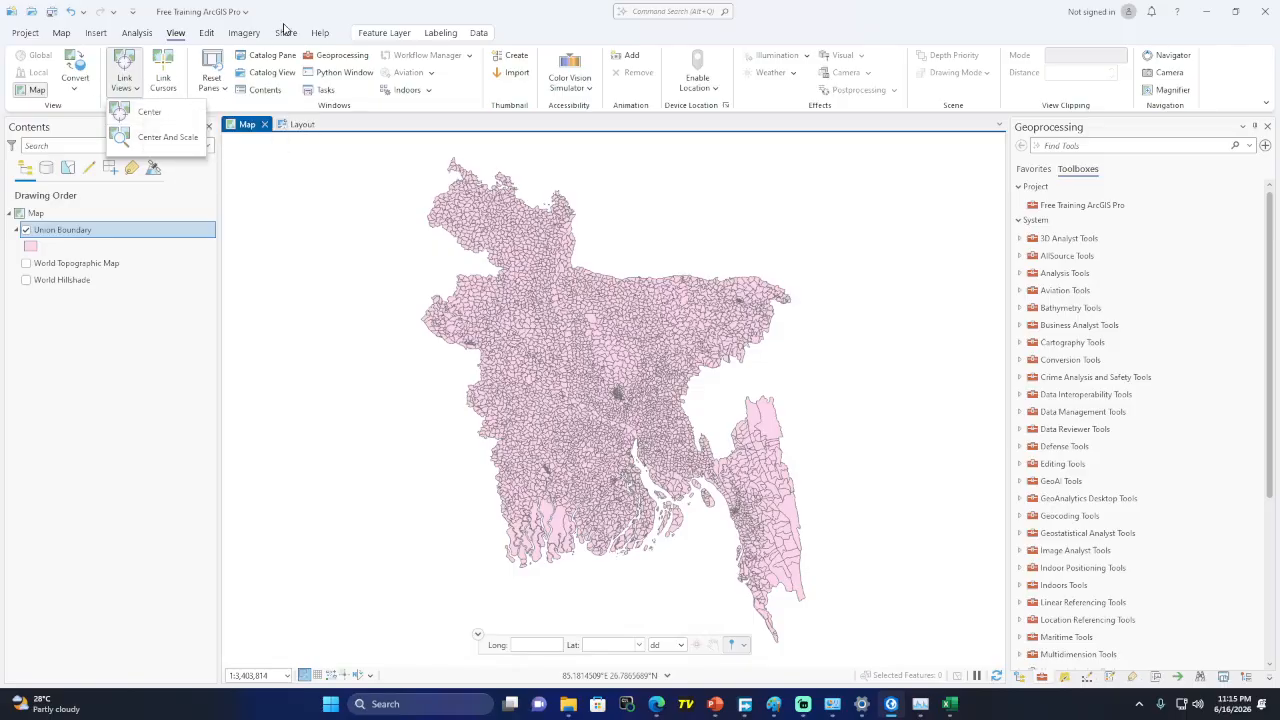
{"action": "left_click", "coordinate": [330, 3]}
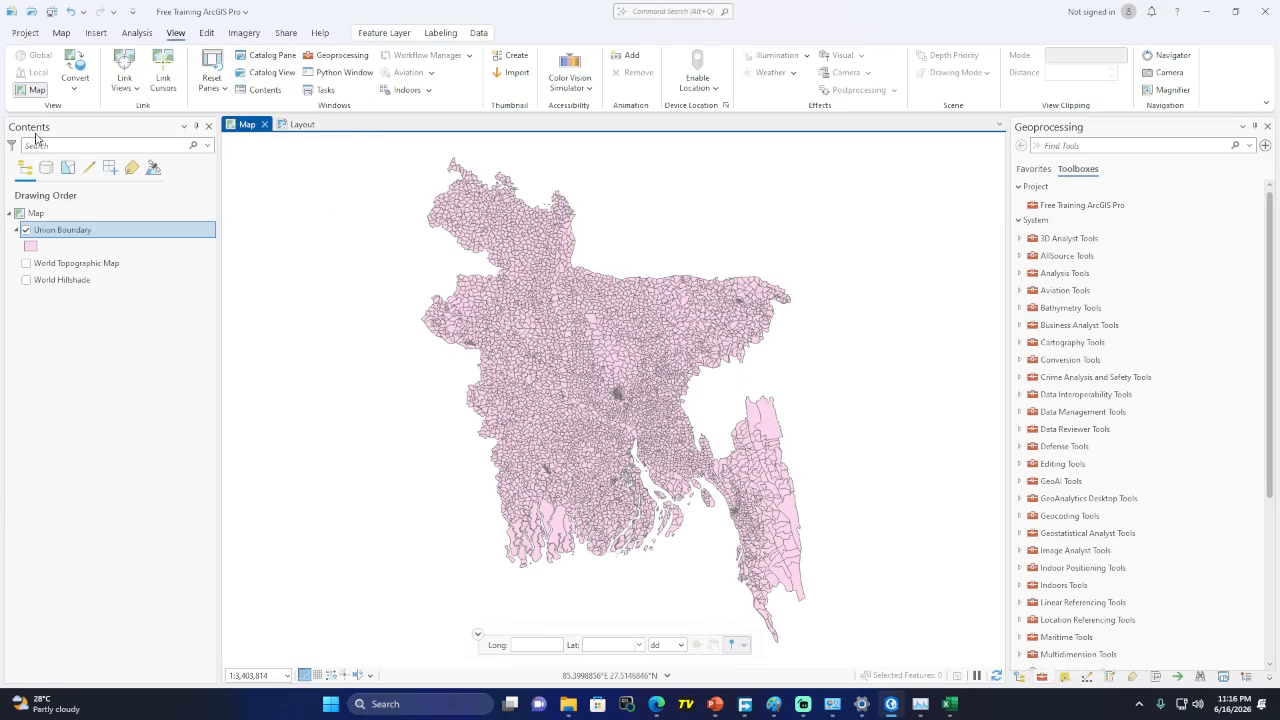
{"action": "left_click", "coordinate": [263, 89]}
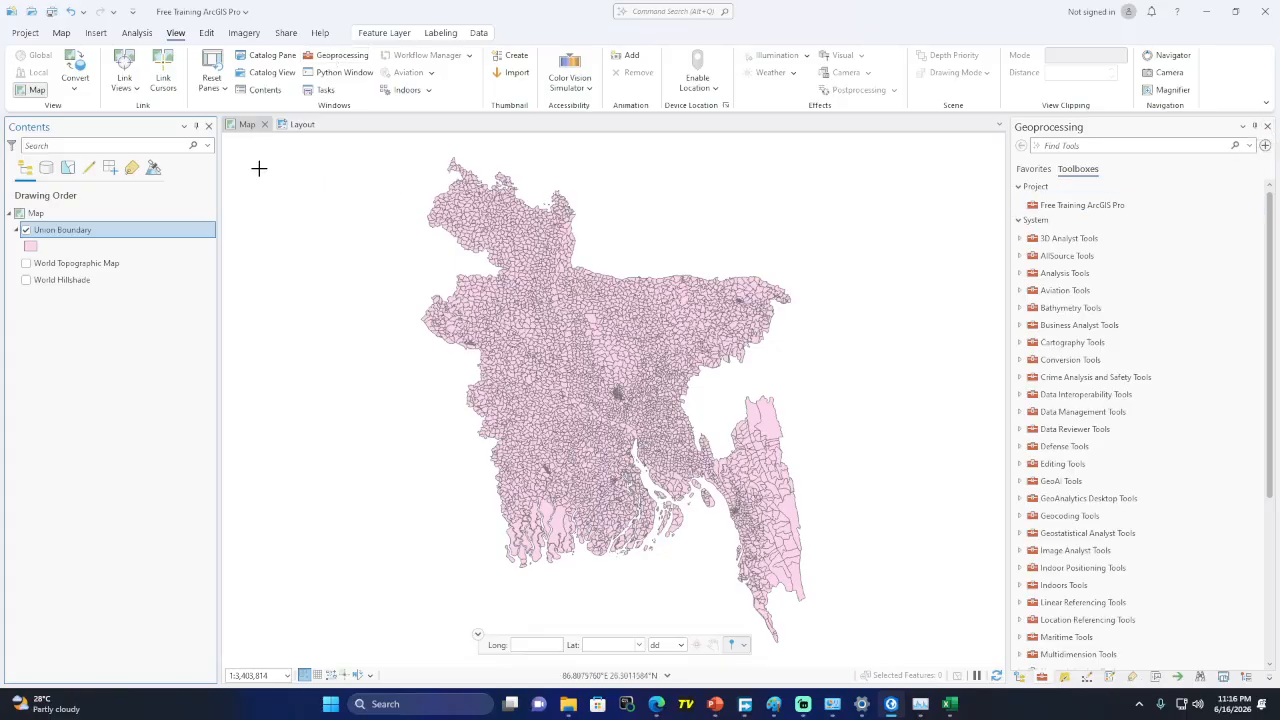
{"action": "left_click", "coordinate": [208, 126]}
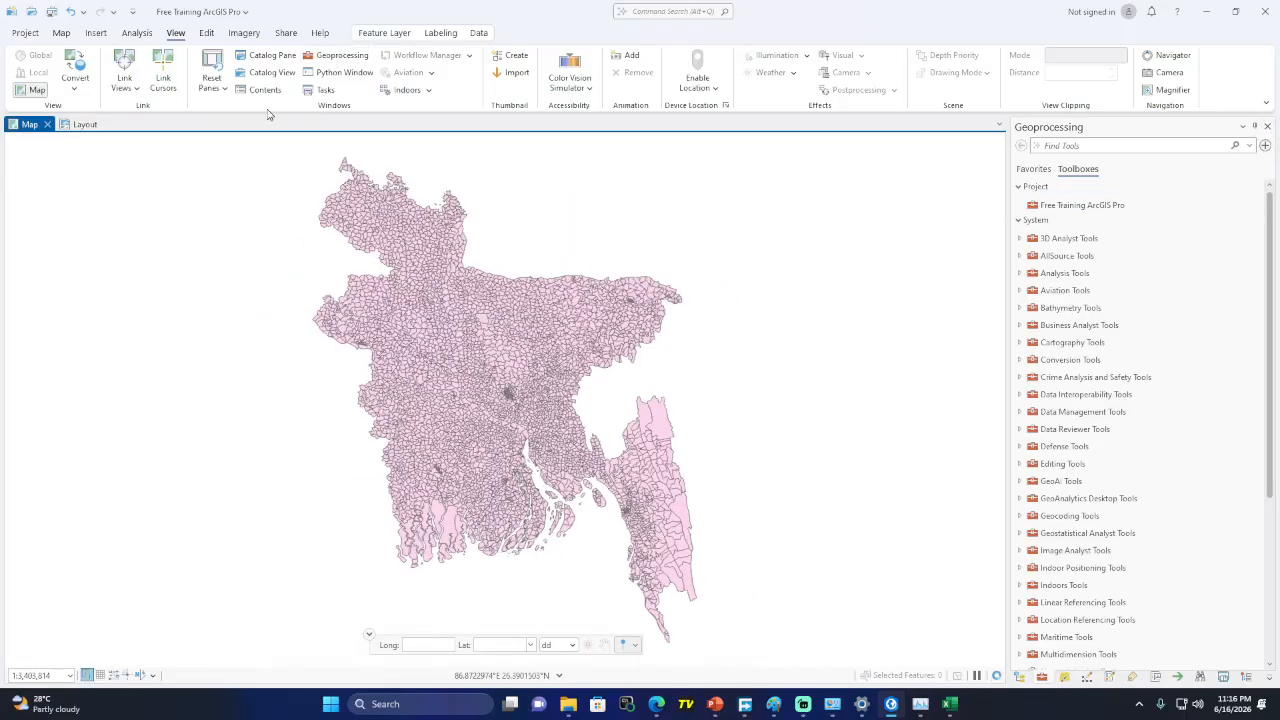
{"action": "left_click", "coordinate": [263, 90]}
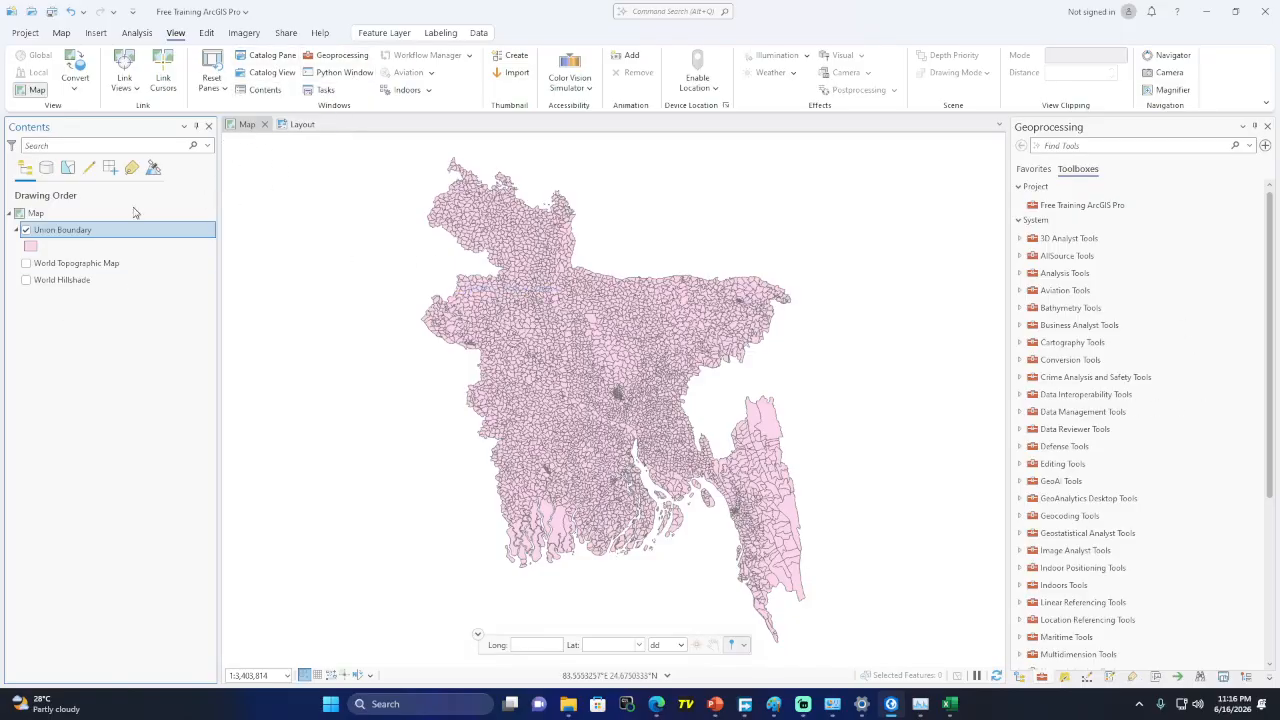
Try the title-bar system menu and the ribbon customisation menu, closing each
{"action": "right_click", "coordinate": [1014, 24]}
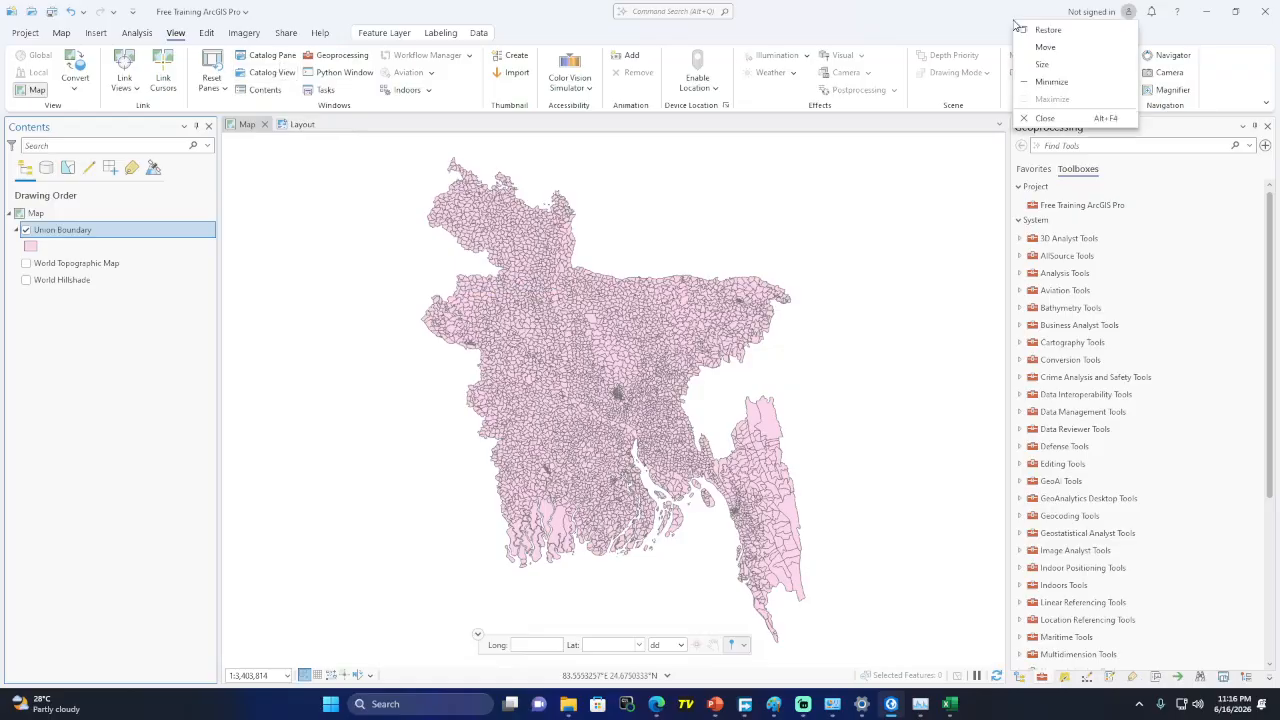
{"action": "right_click", "coordinate": [1212, 63]}
{"action": "left_click", "coordinate": [1012, 27]}
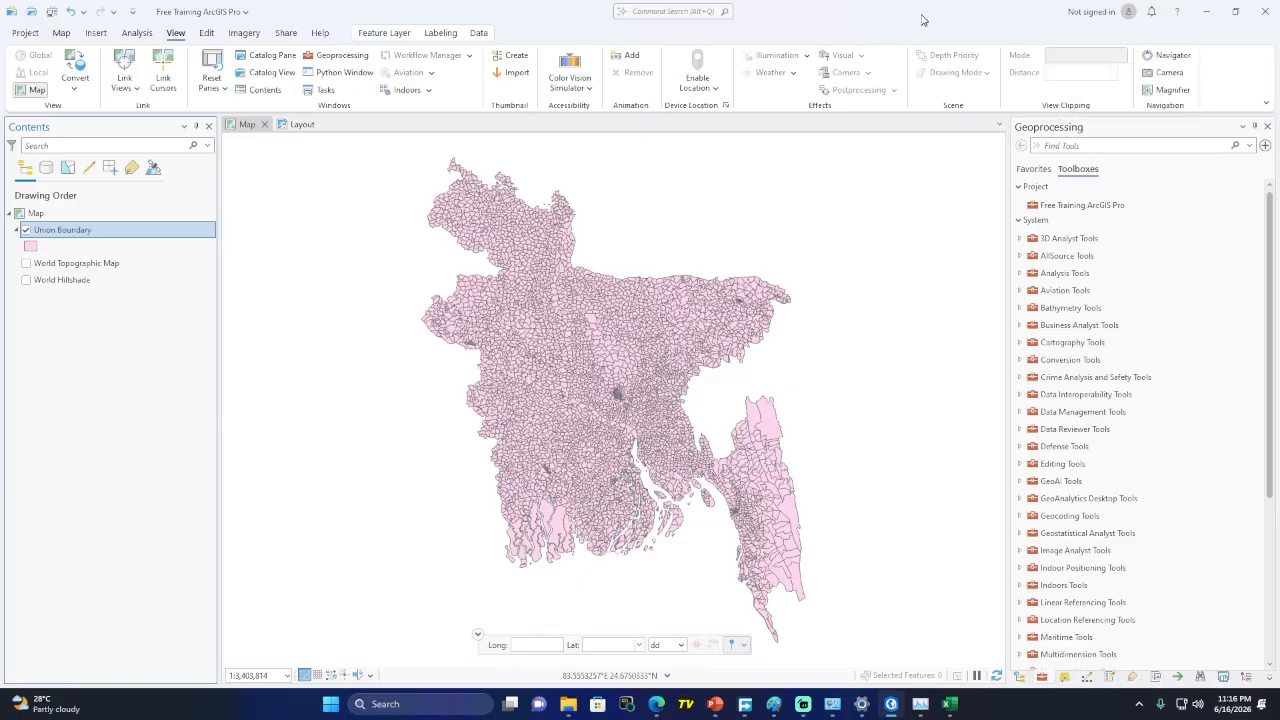
{"action": "right_click", "coordinate": [913, 11]}
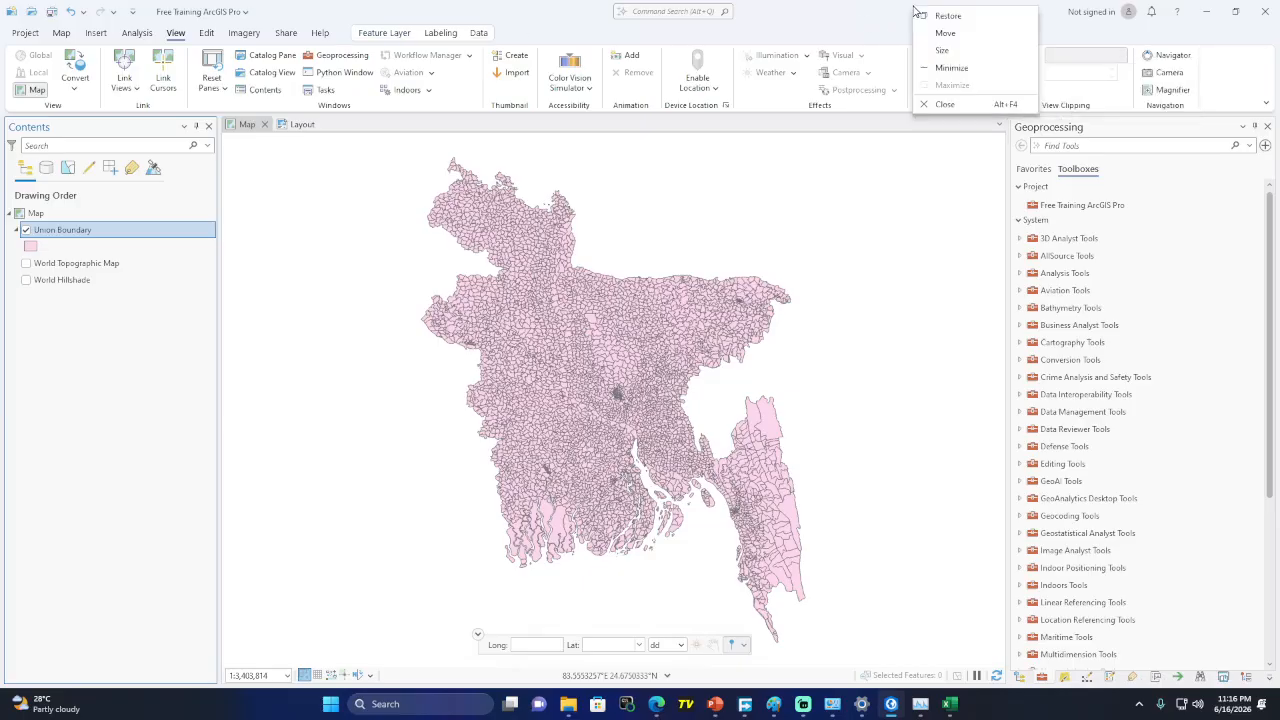
{"action": "right_click", "coordinate": [854, 42]}
{"action": "left_click", "coordinate": [447, 55]}
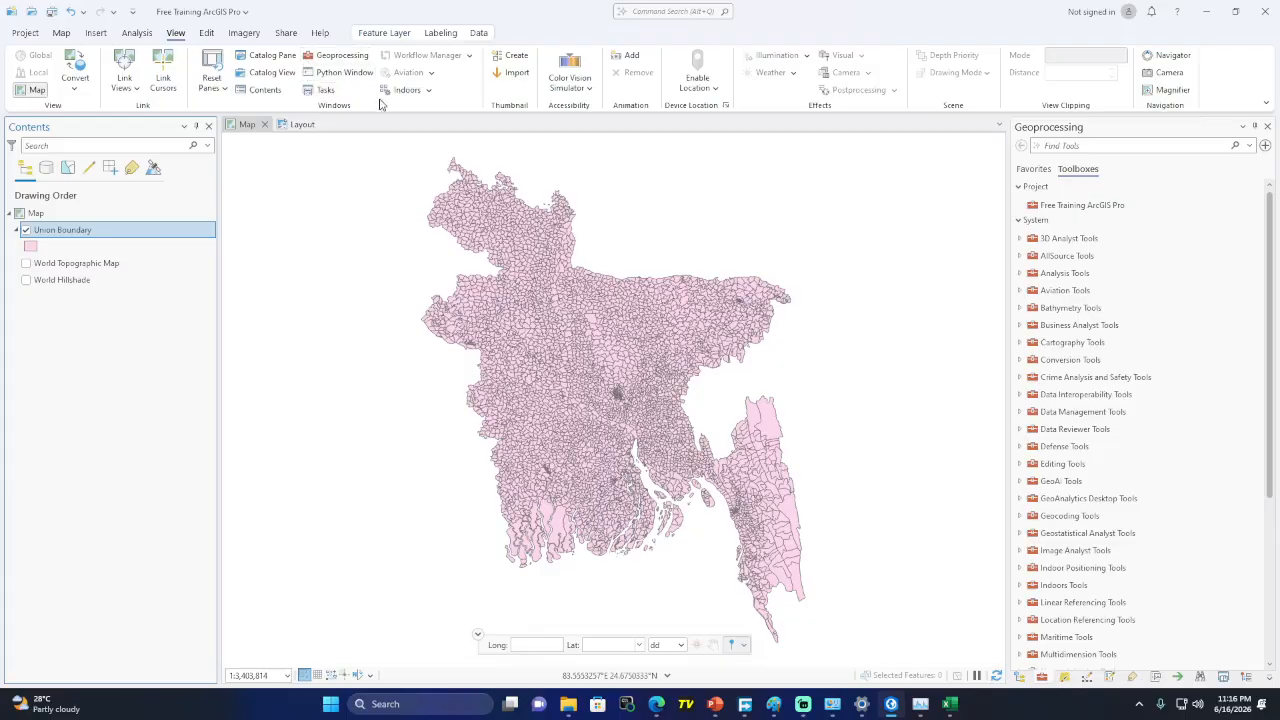
Look over the Edit tools and Imagery Raster Functions, then show the Share tab
{"action": "left_click", "coordinate": [206, 35]}
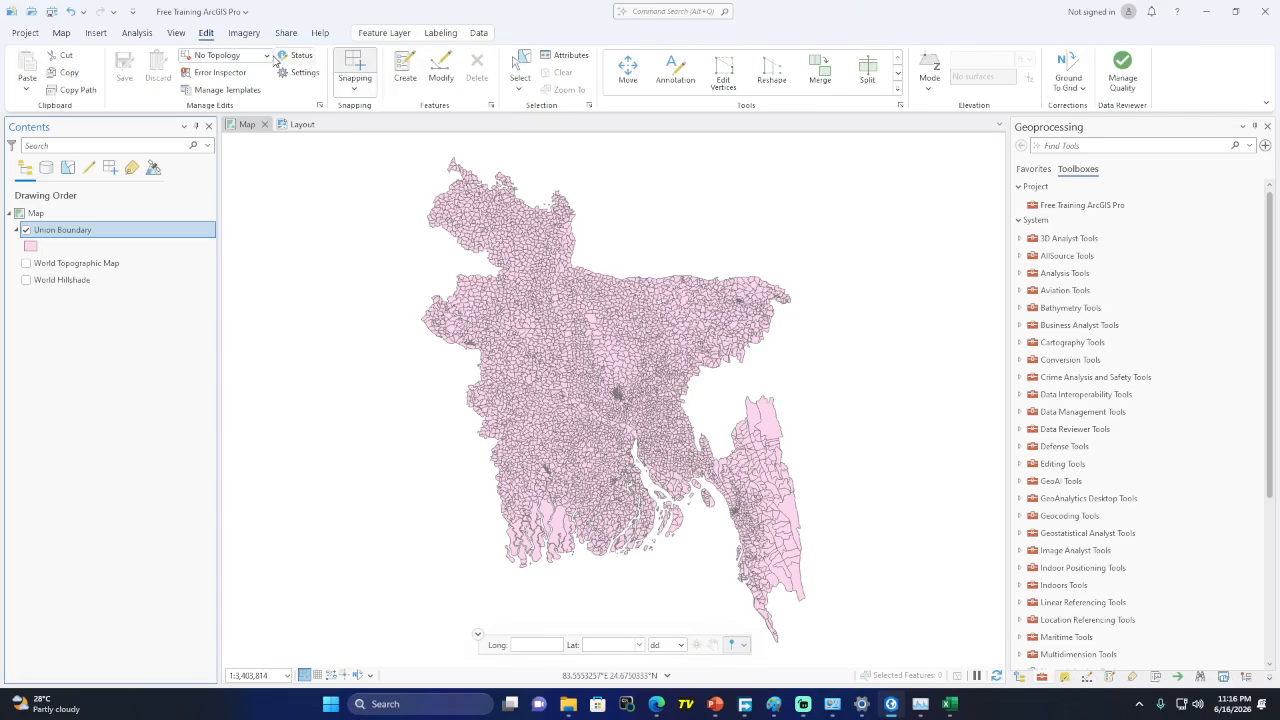
{"action": "left_click", "coordinate": [244, 33]}
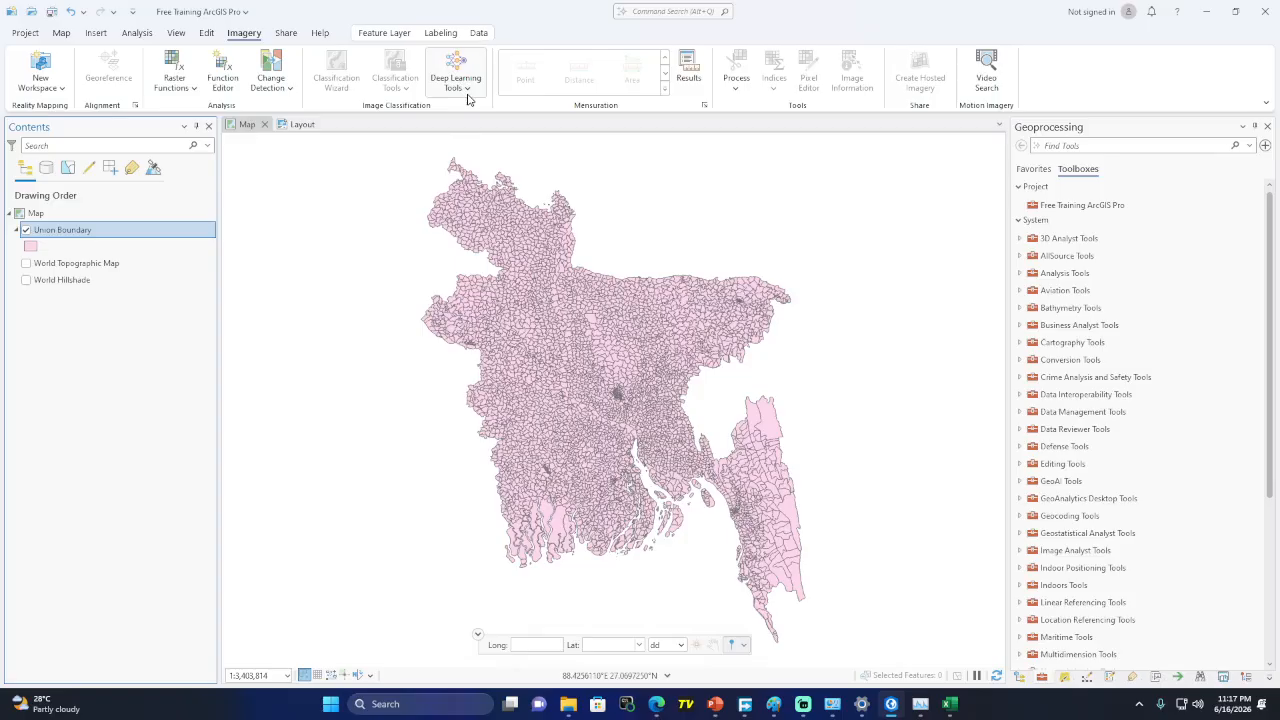
{"action": "left_click", "coordinate": [194, 90]}
{"action": "left_click", "coordinate": [288, 37]}
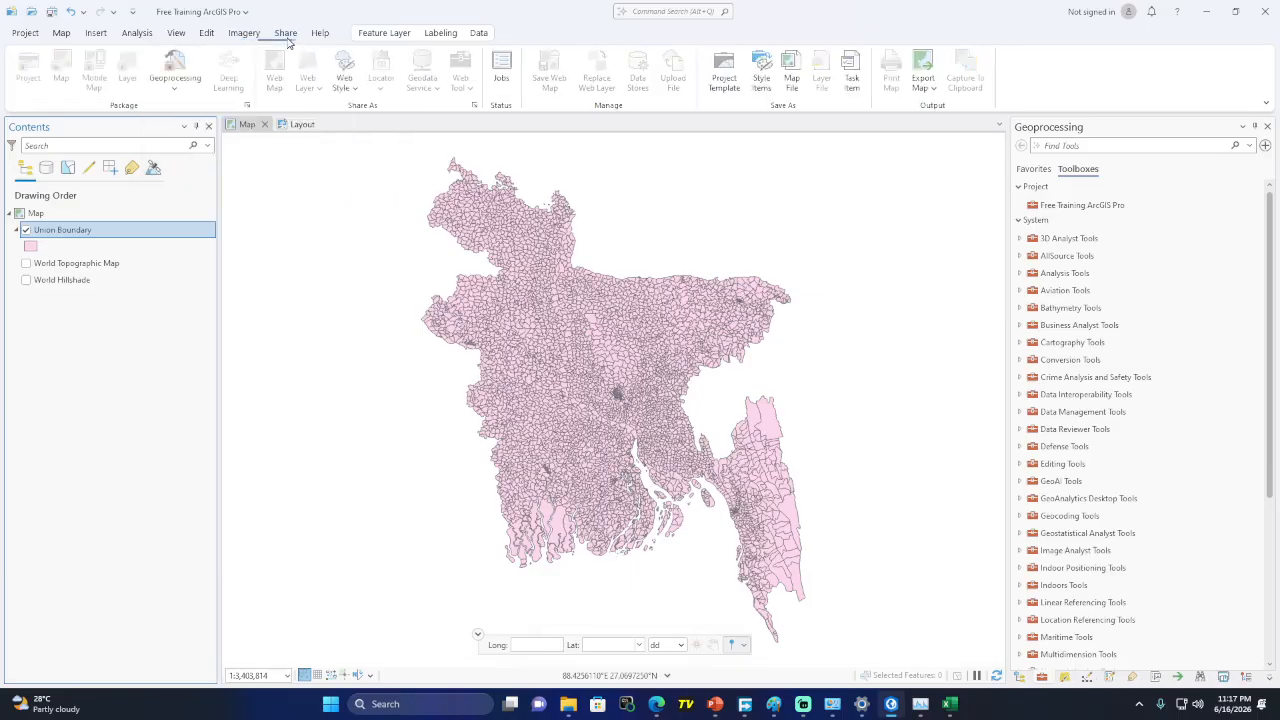
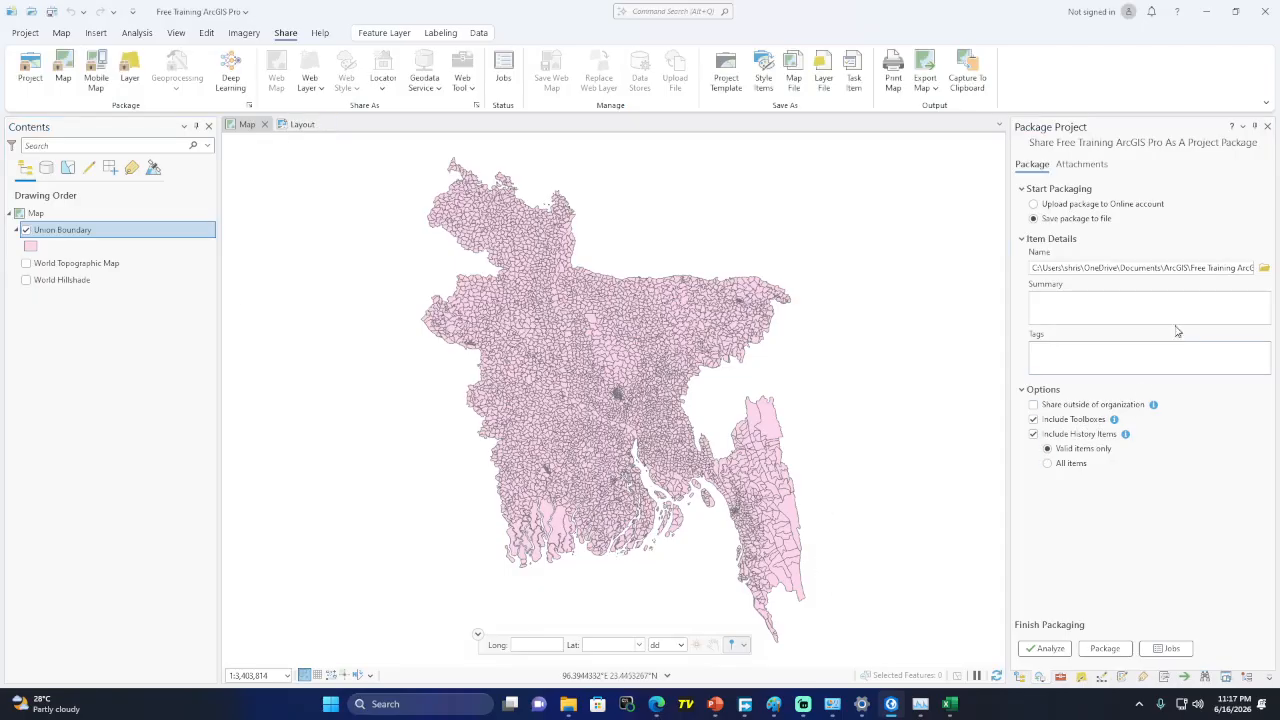
Highlight and deselect the package file name, then switch to the Union Boundary of Bangladesh layout
{"action": "left_click_drag", "start_coordinate": [1191, 267], "coordinate": [1265, 272]}
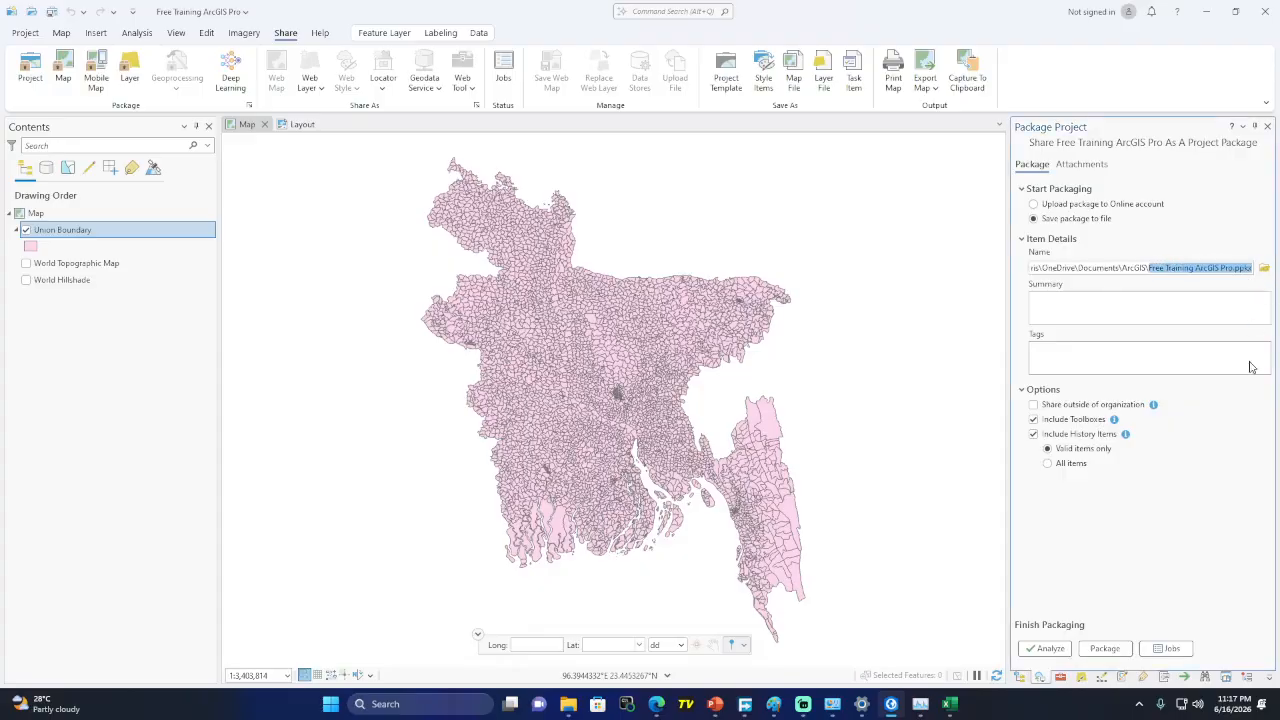
{"action": "left_click", "coordinate": [1169, 504]}
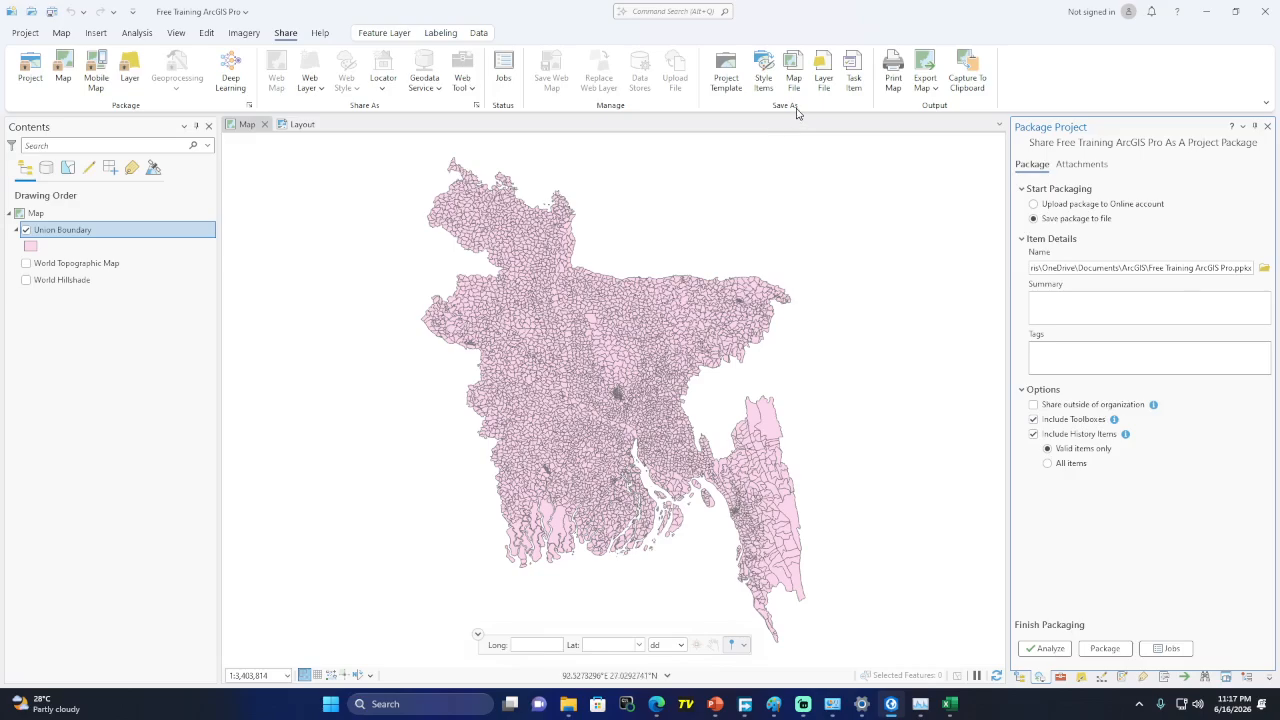
{"action": "left_click", "coordinate": [300, 124]}
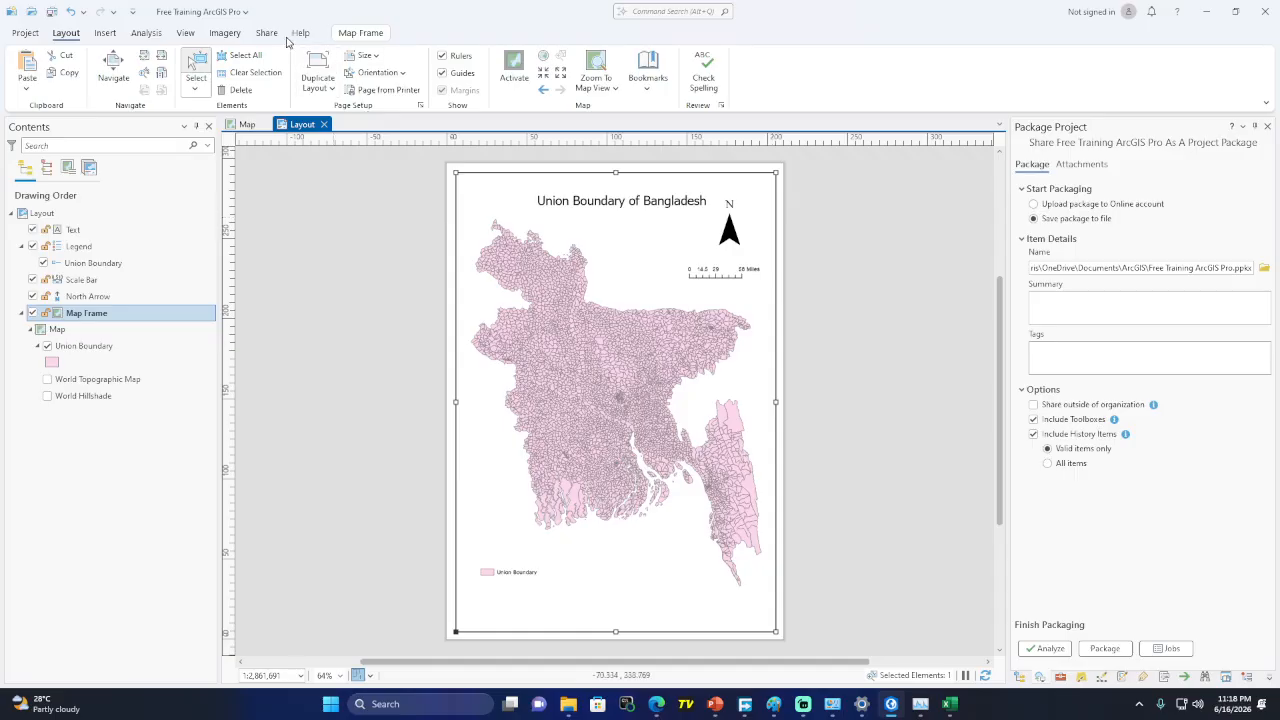
Export the layout as a 300 DPI JPEG, Layout.jpg, after briefly selecting PDF as the file type
{"action": "left_click", "coordinate": [267, 33]}
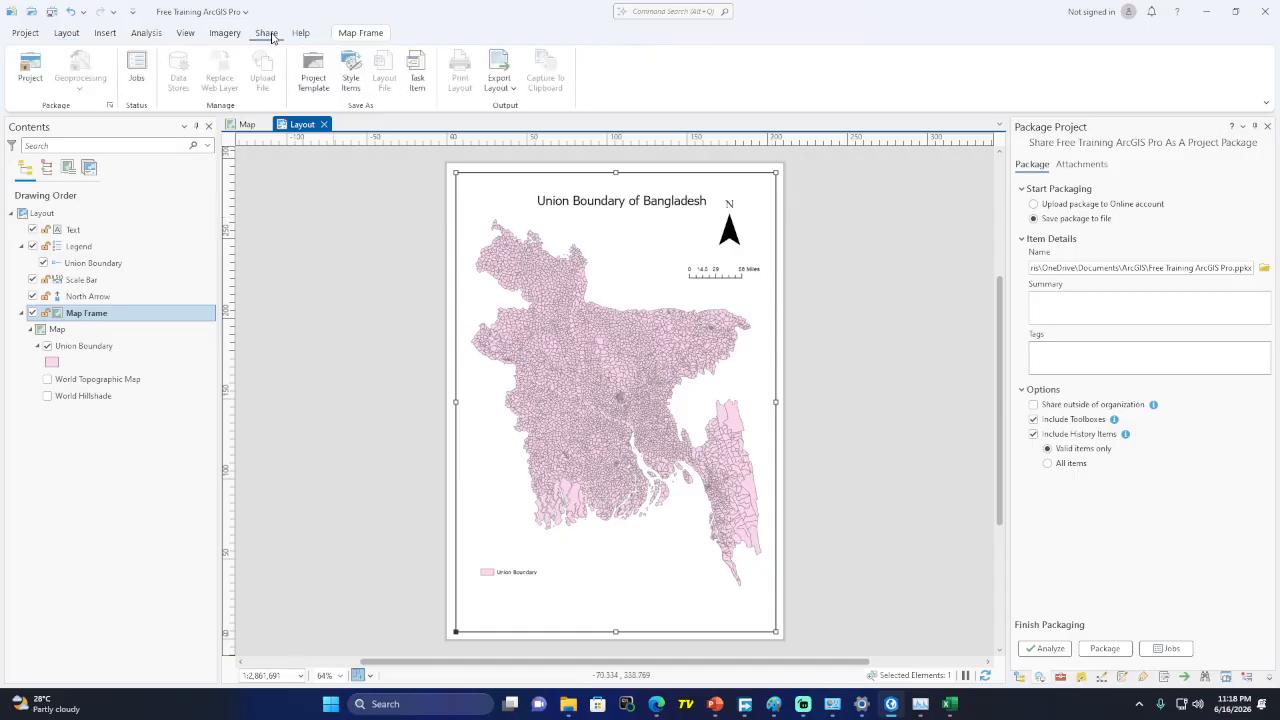
{"action": "left_click", "coordinate": [508, 90]}
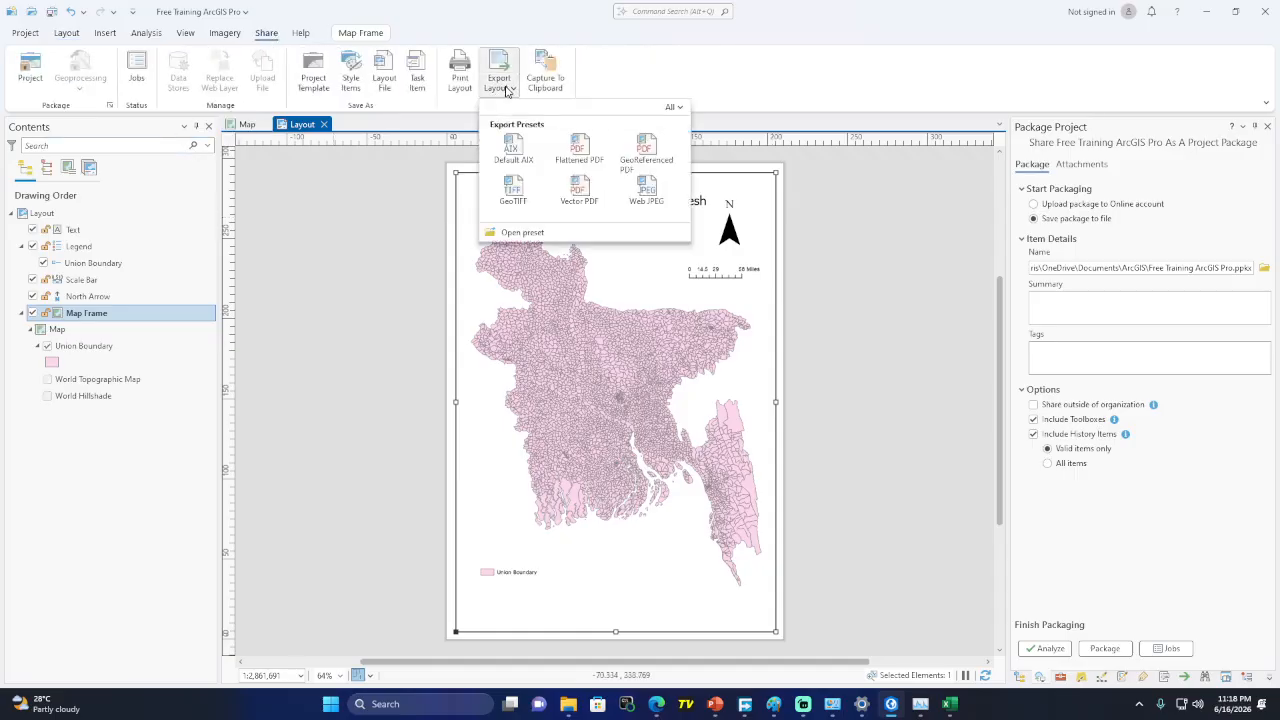
{"action": "left_click", "coordinate": [507, 92]}
{"action": "left_click", "coordinate": [507, 67]}
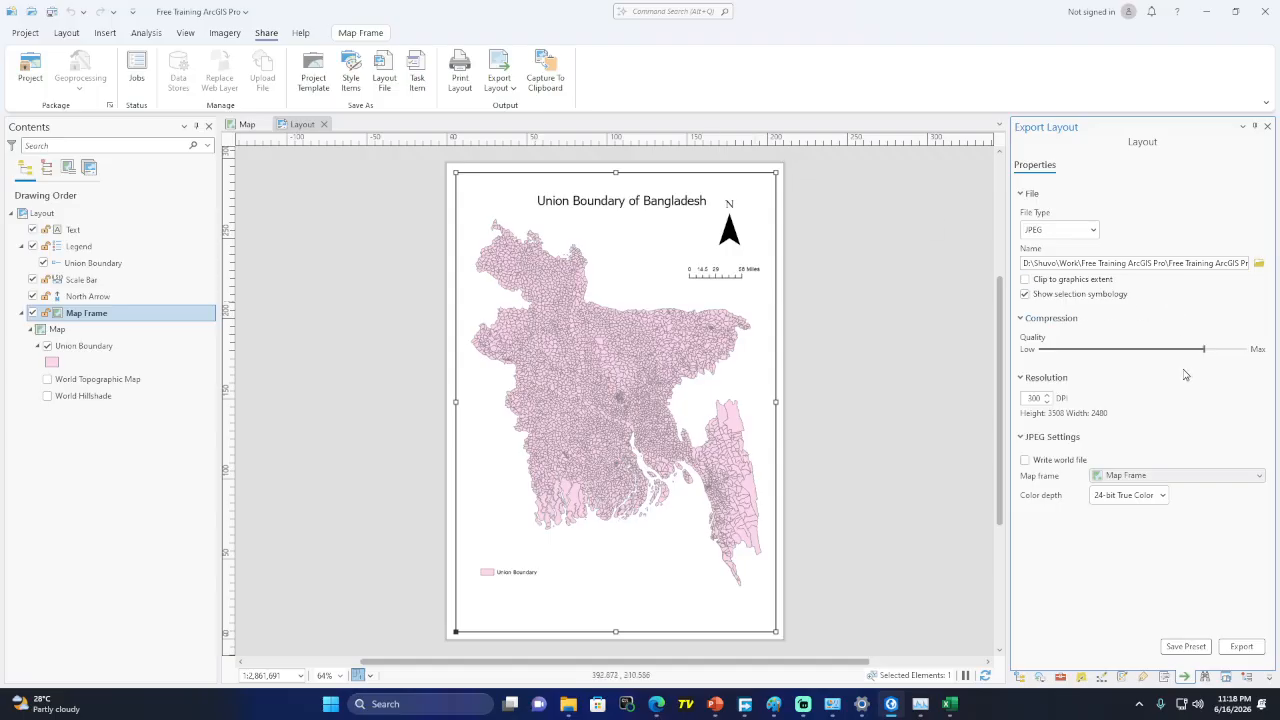
{"action": "left_click", "coordinate": [1078, 232]}
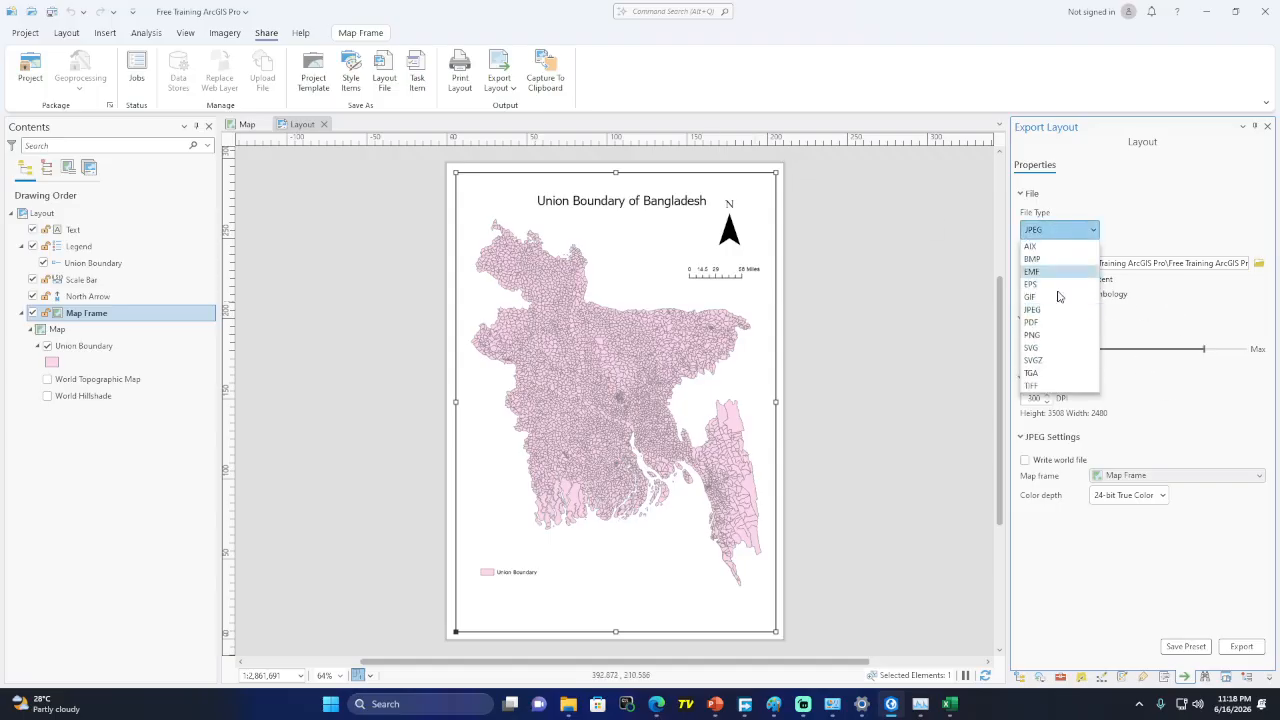
{"action": "left_click", "coordinate": [1046, 322]}
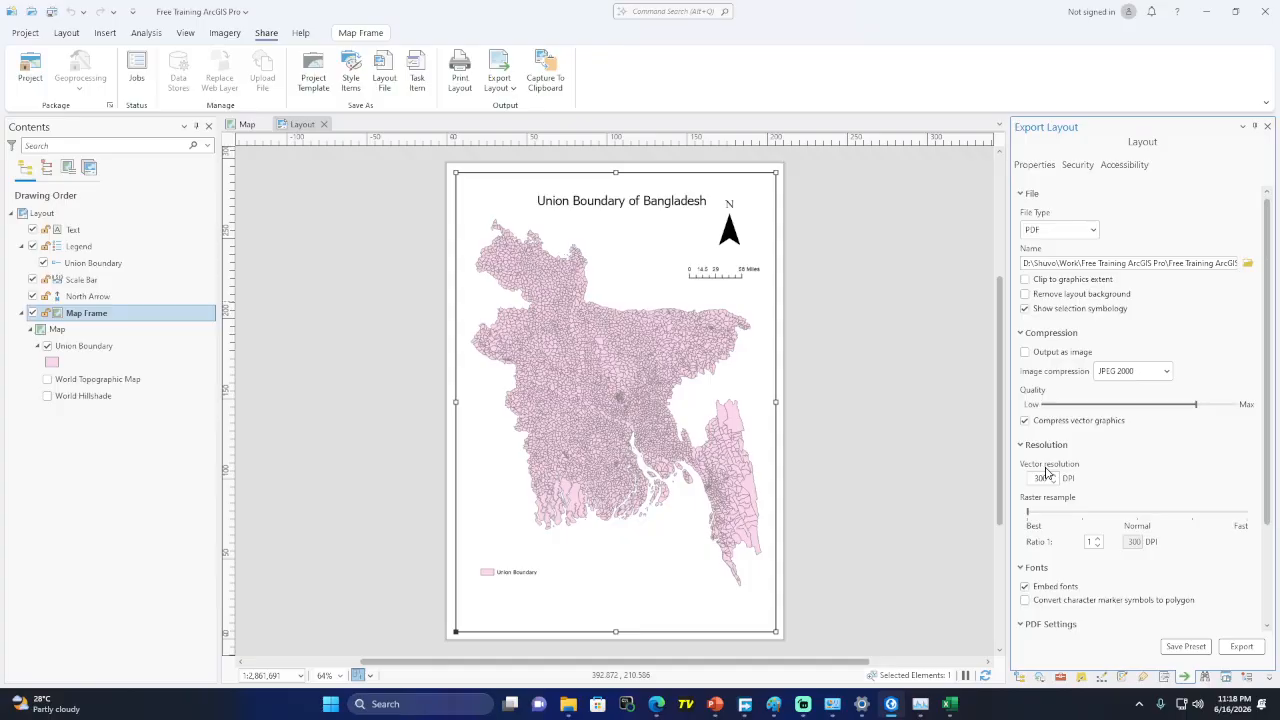
{"action": "left_click", "coordinate": [1062, 230]}
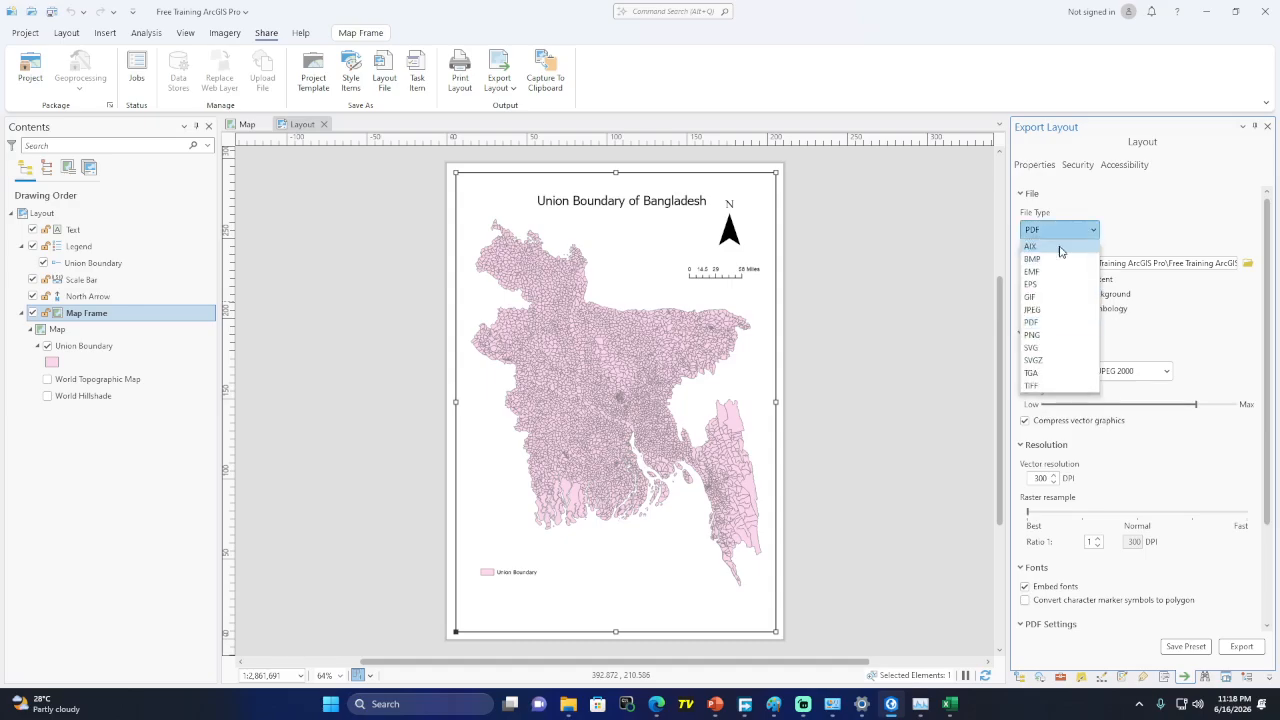
{"action": "left_click", "coordinate": [1050, 312]}
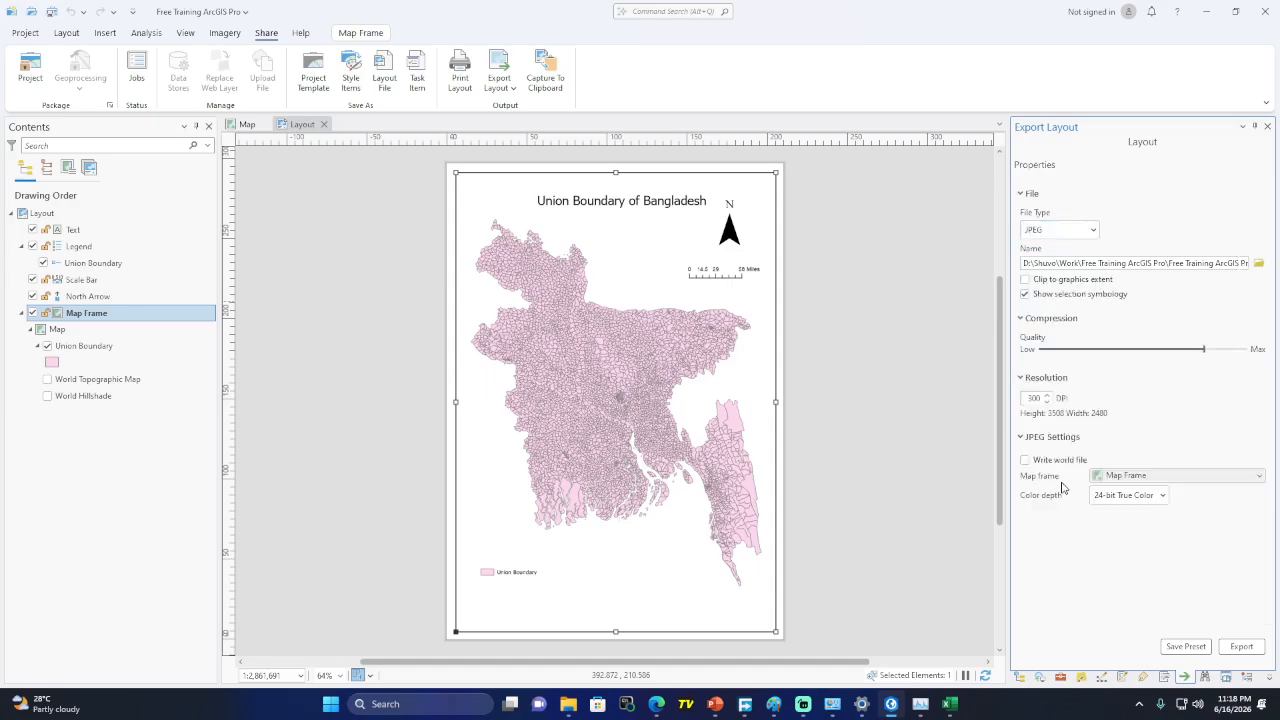
{"action": "left_click", "coordinate": [1239, 646]}
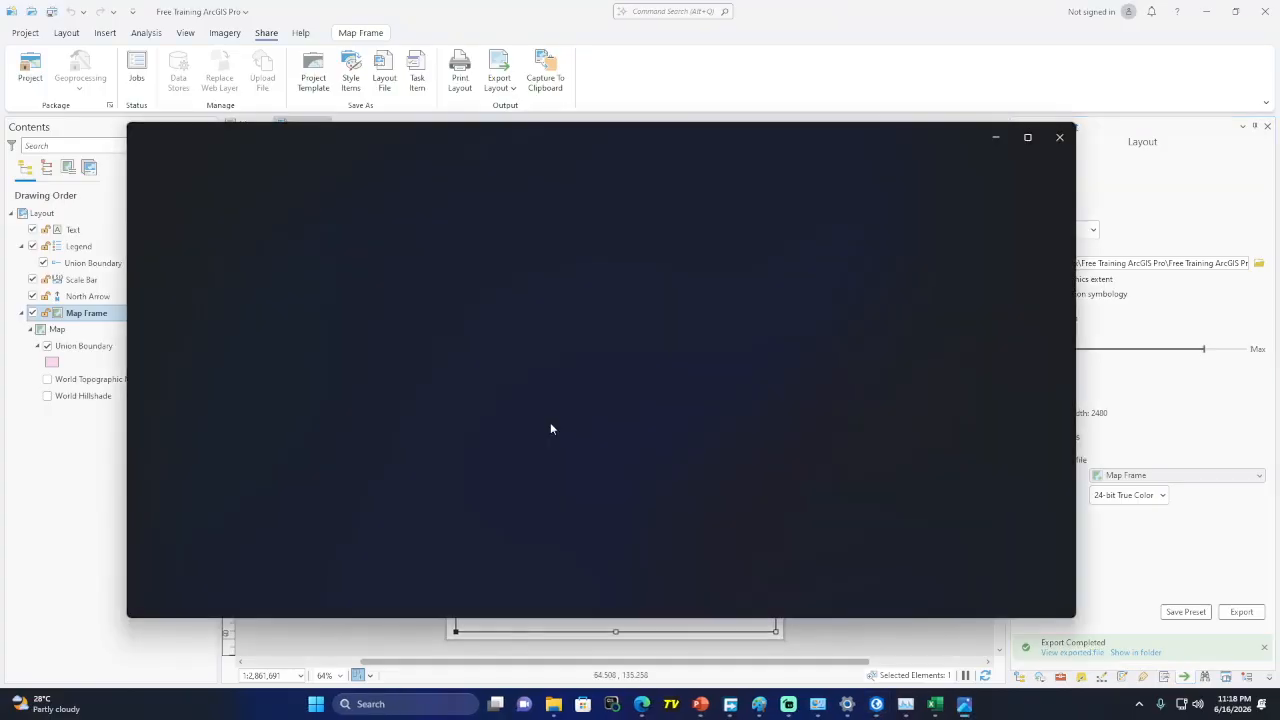
Maximize Photos, zoom into and pan across Layout.jpg, zoom back out, then minimize the viewer
{"action": "left_click", "coordinate": [1030, 140]}
{"action": "scroll", "coordinate": [564, 296], "scroll_direction": "up", "scroll_amount": 3}
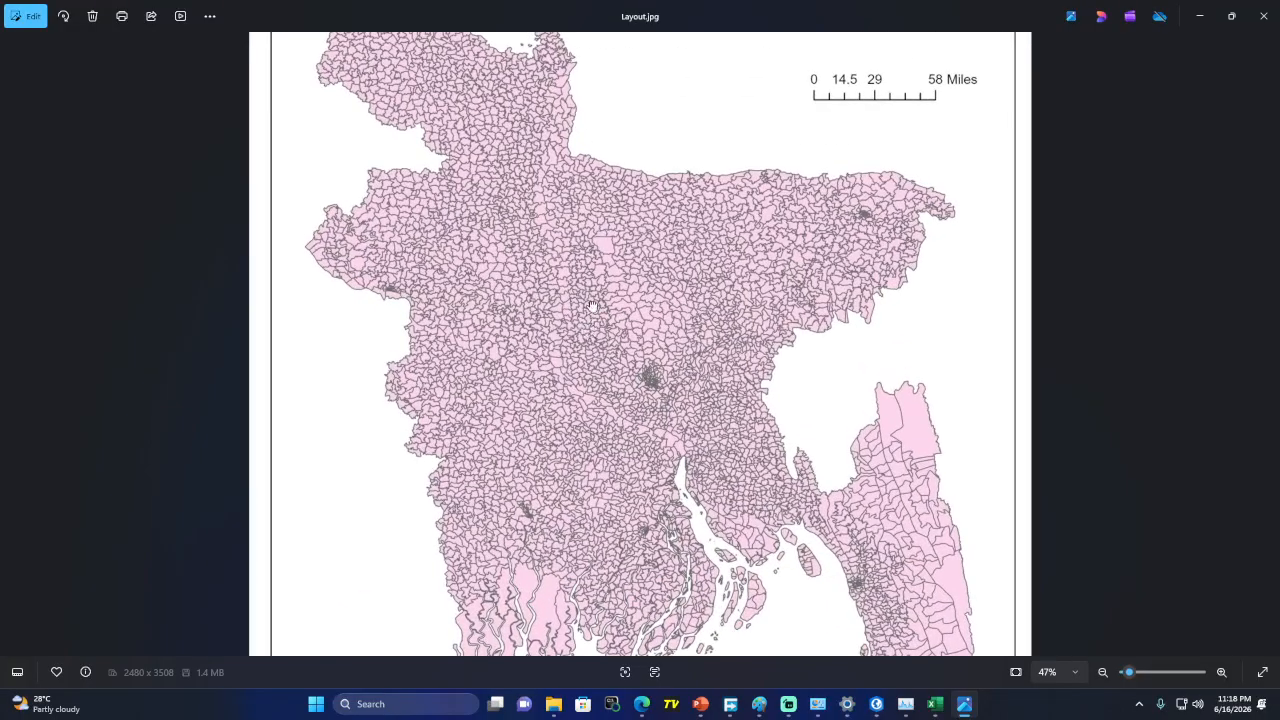
{"action": "left_click_drag", "start_coordinate": [590, 307], "coordinate": [607, 473]}
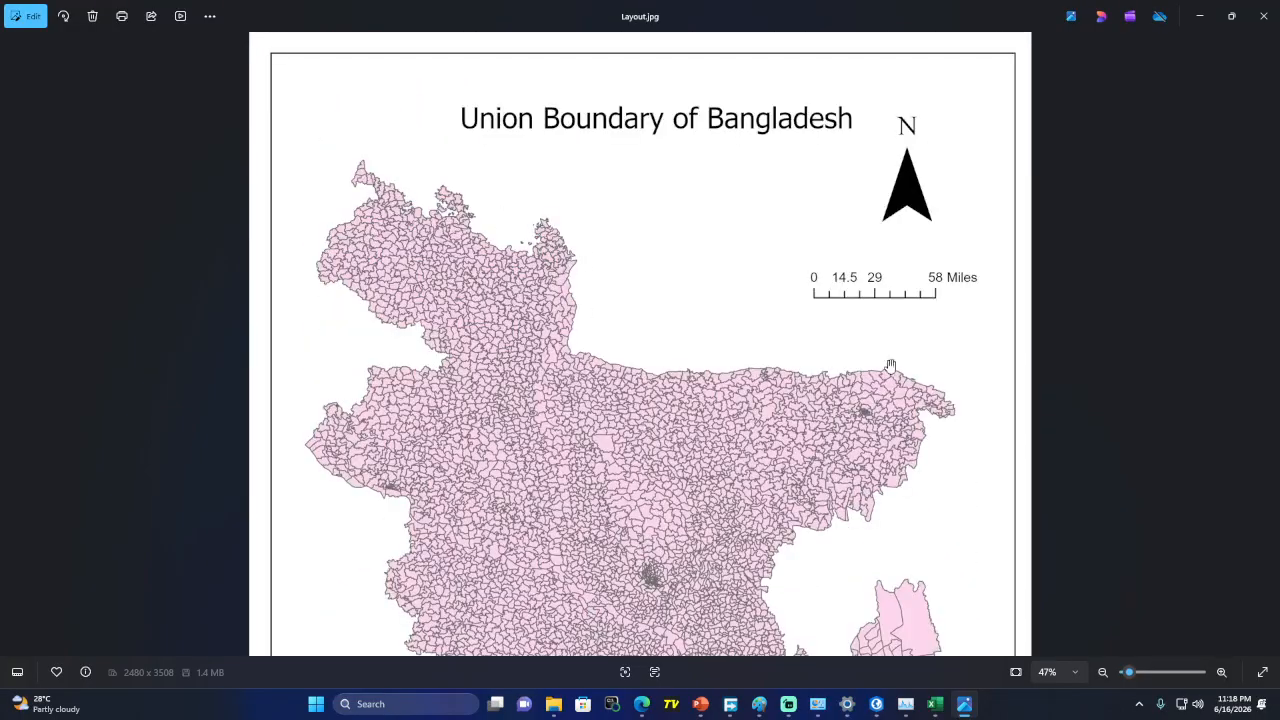
{"action": "scroll", "coordinate": [492, 330], "scroll_direction": "down", "scroll_amount": 2}
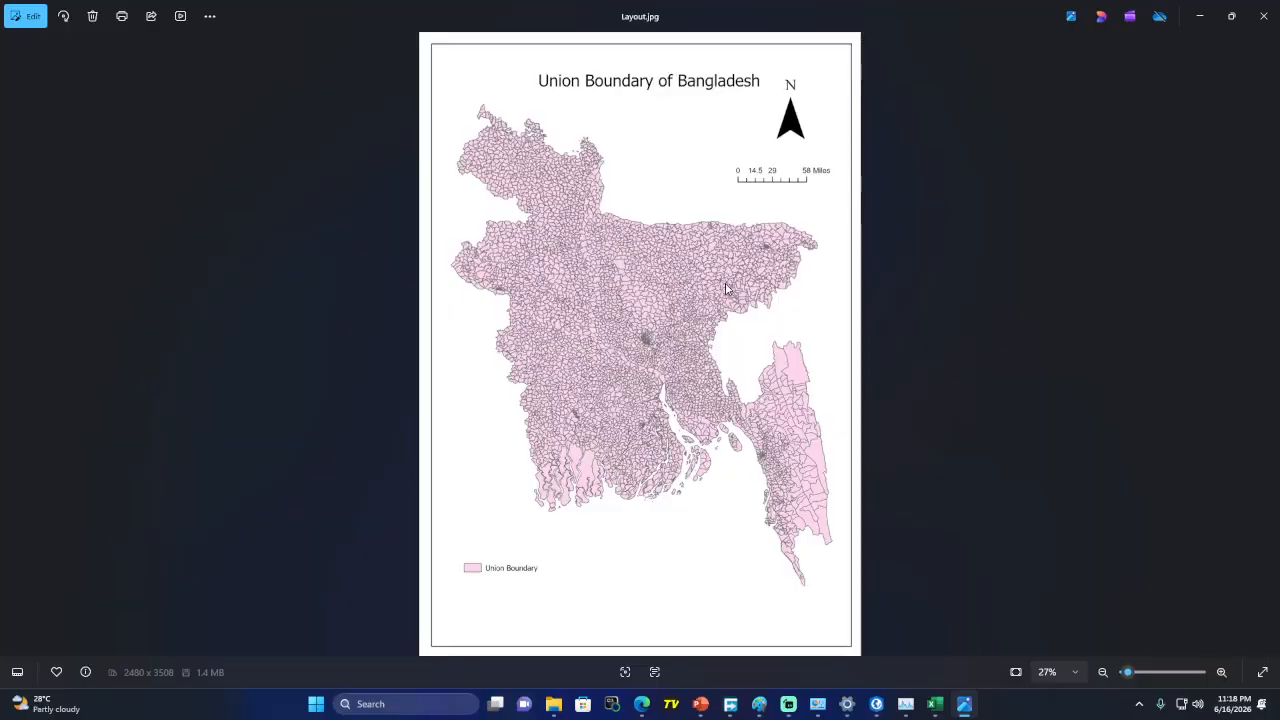
{"action": "left_click", "coordinate": [1199, 16]}
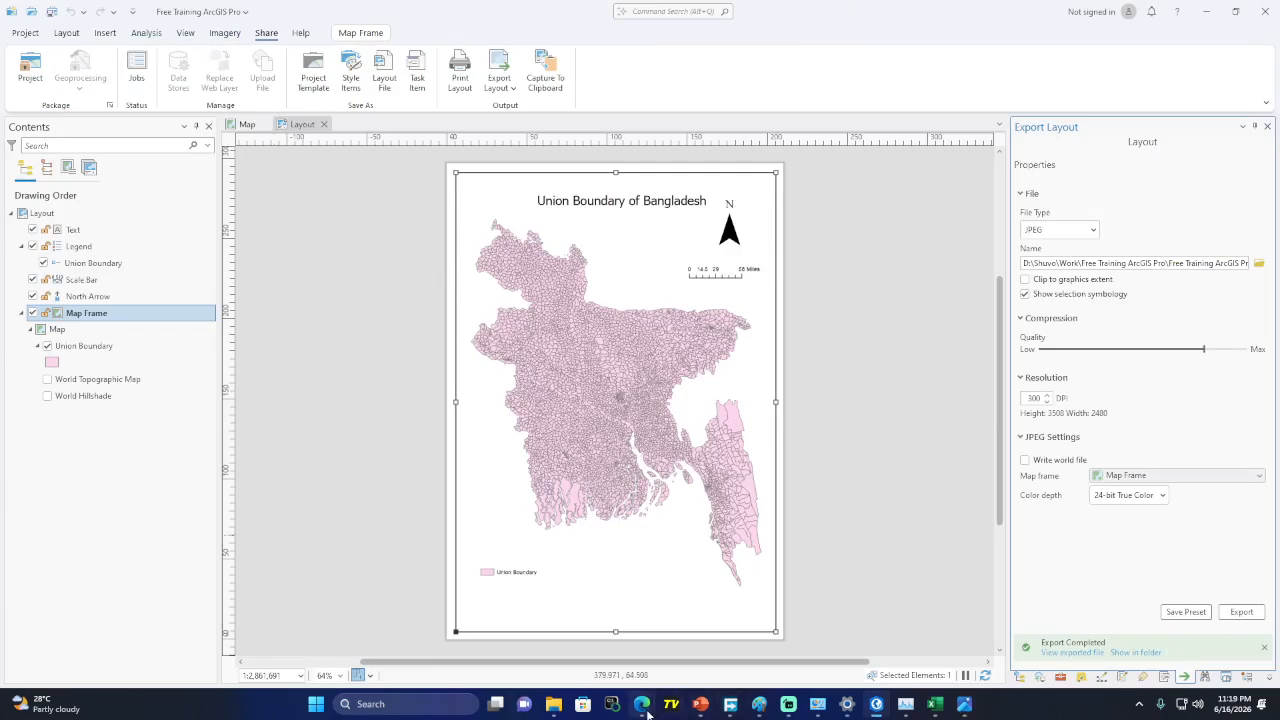
{"action": "mouse_move", "coordinate": [647, 713]}
{"action": "left_click", "coordinate": [491, 634]}
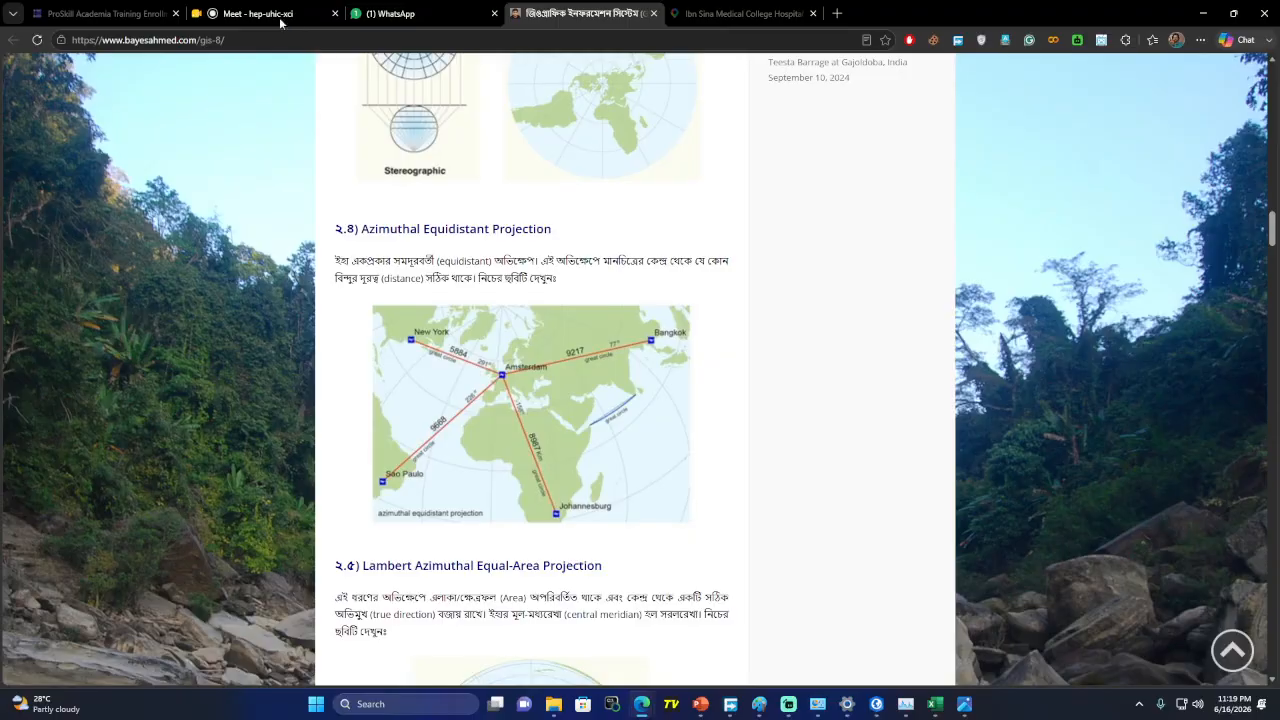
{"action": "left_click", "coordinate": [270, 14]}
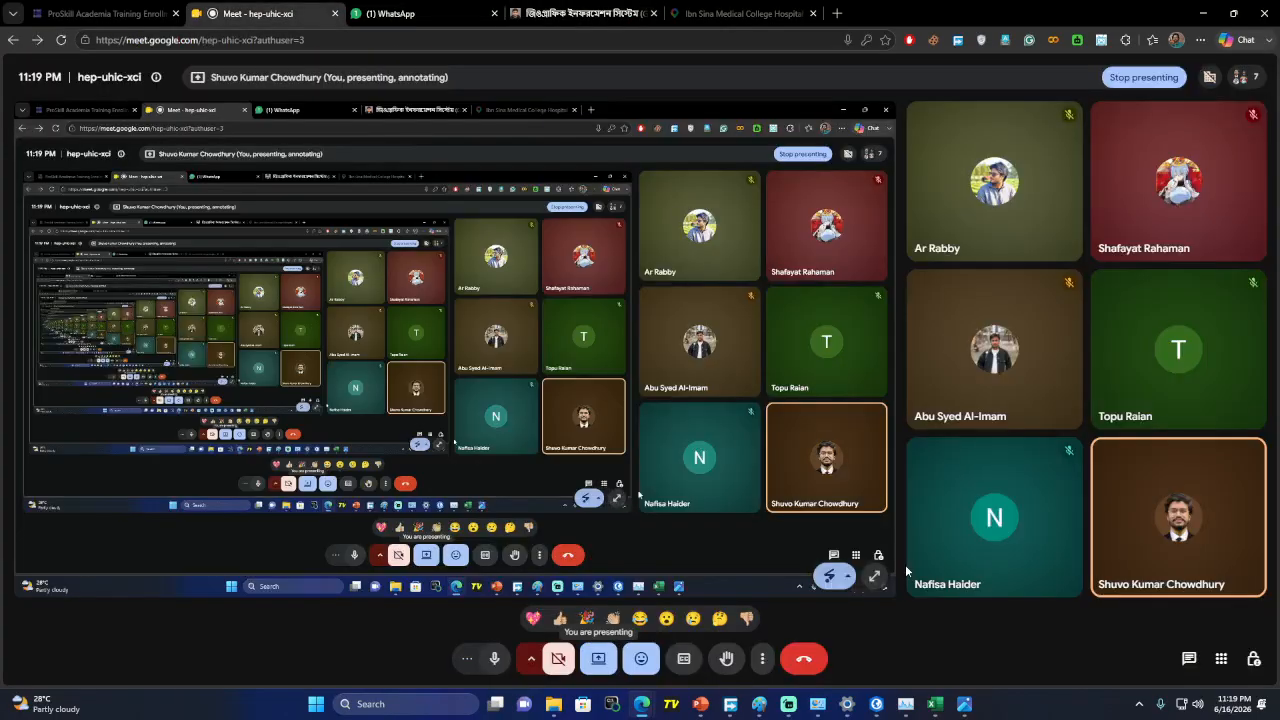
{"action": "left_click", "coordinate": [1190, 662]}
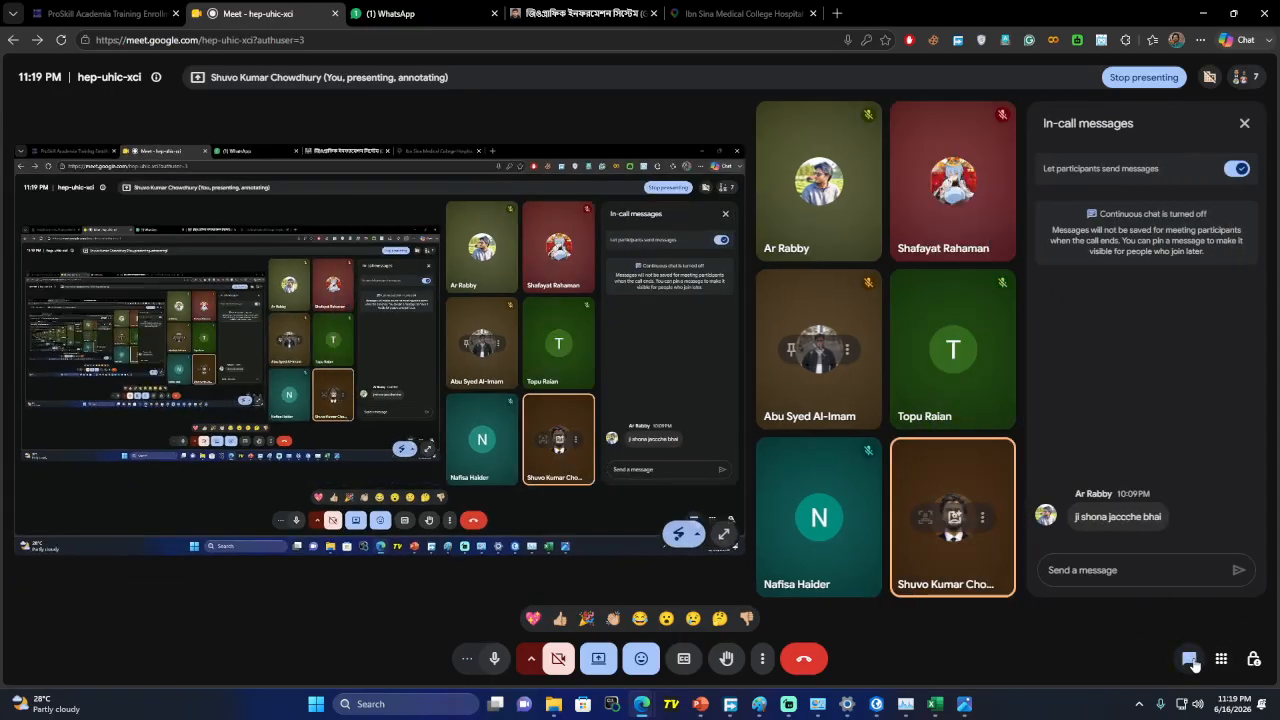
{"action": "left_click", "coordinate": [1190, 662]}
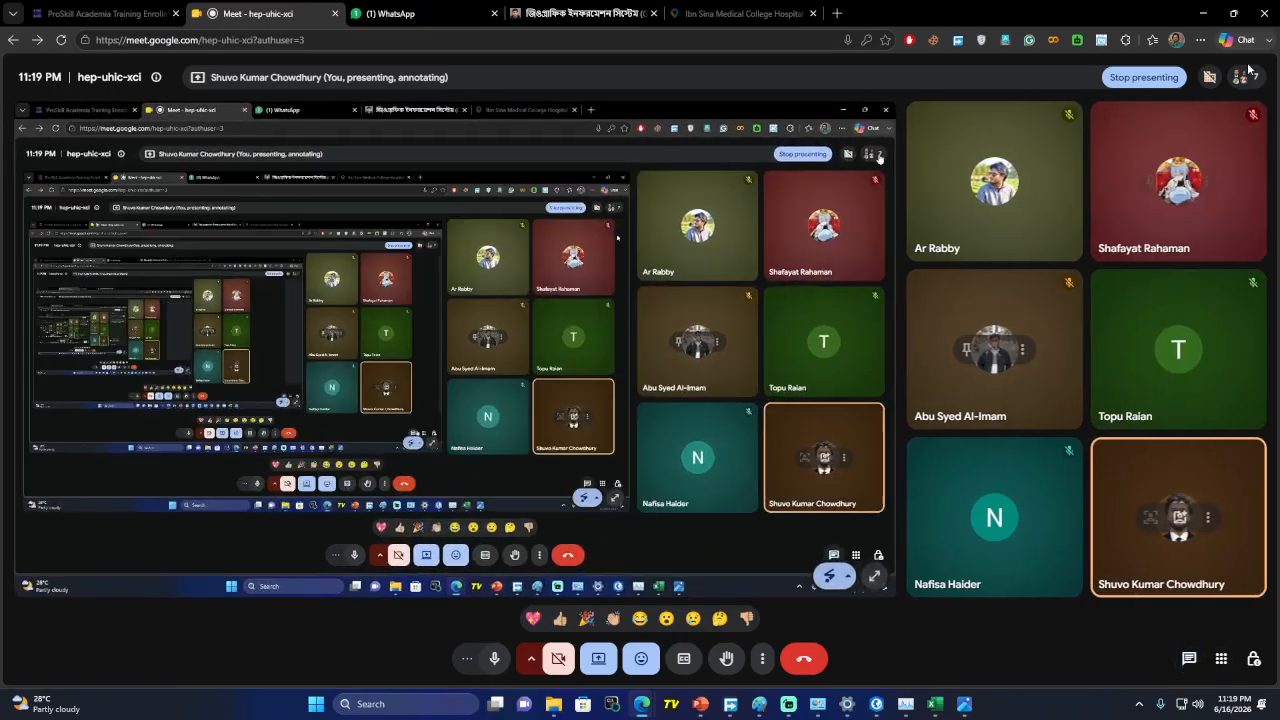
{"action": "left_click", "coordinate": [1206, 14]}
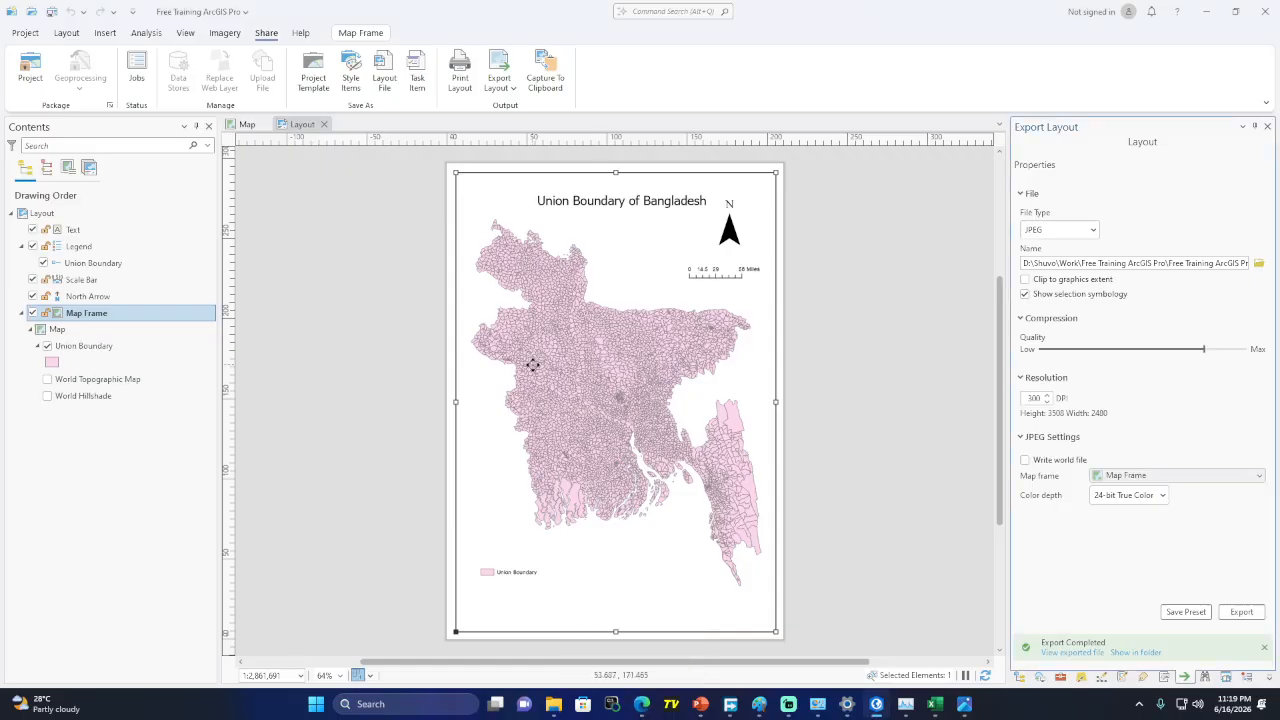
Back in the Map view, remove the Union Boundary layer
{"action": "left_click", "coordinate": [243, 126]}
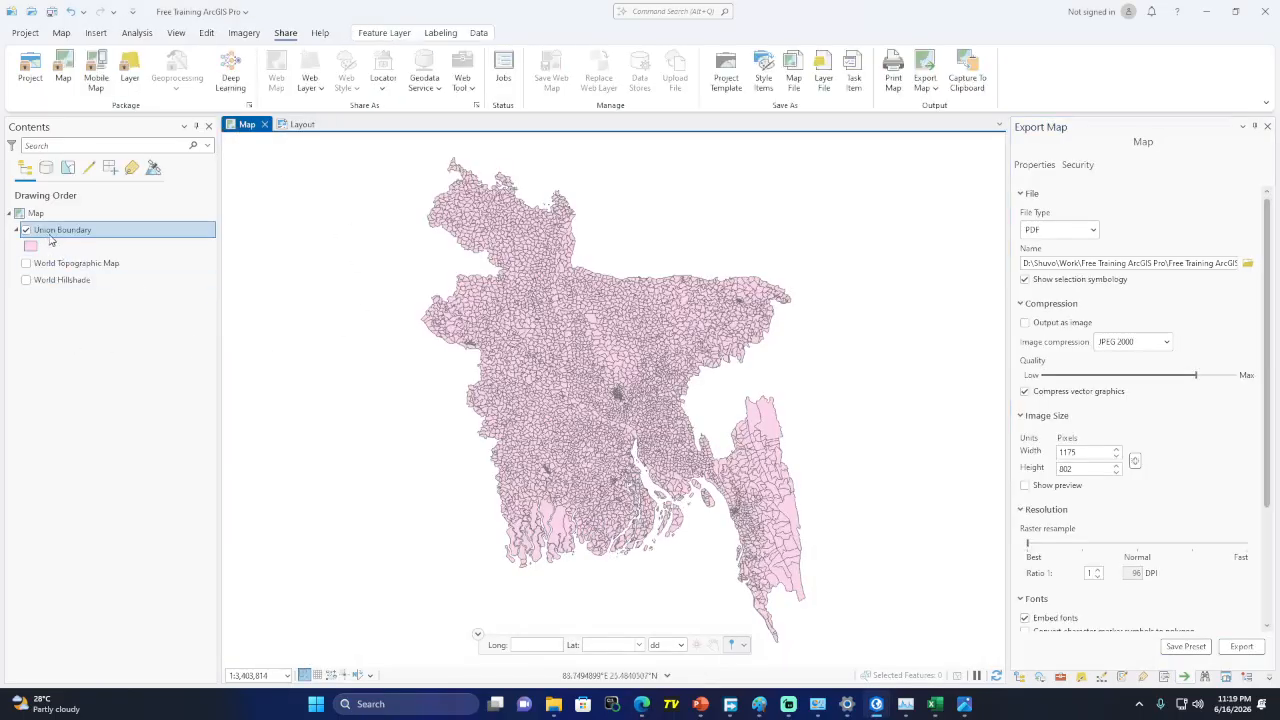
{"action": "right_click", "coordinate": [72, 236]}
{"action": "left_click", "coordinate": [124, 262]}
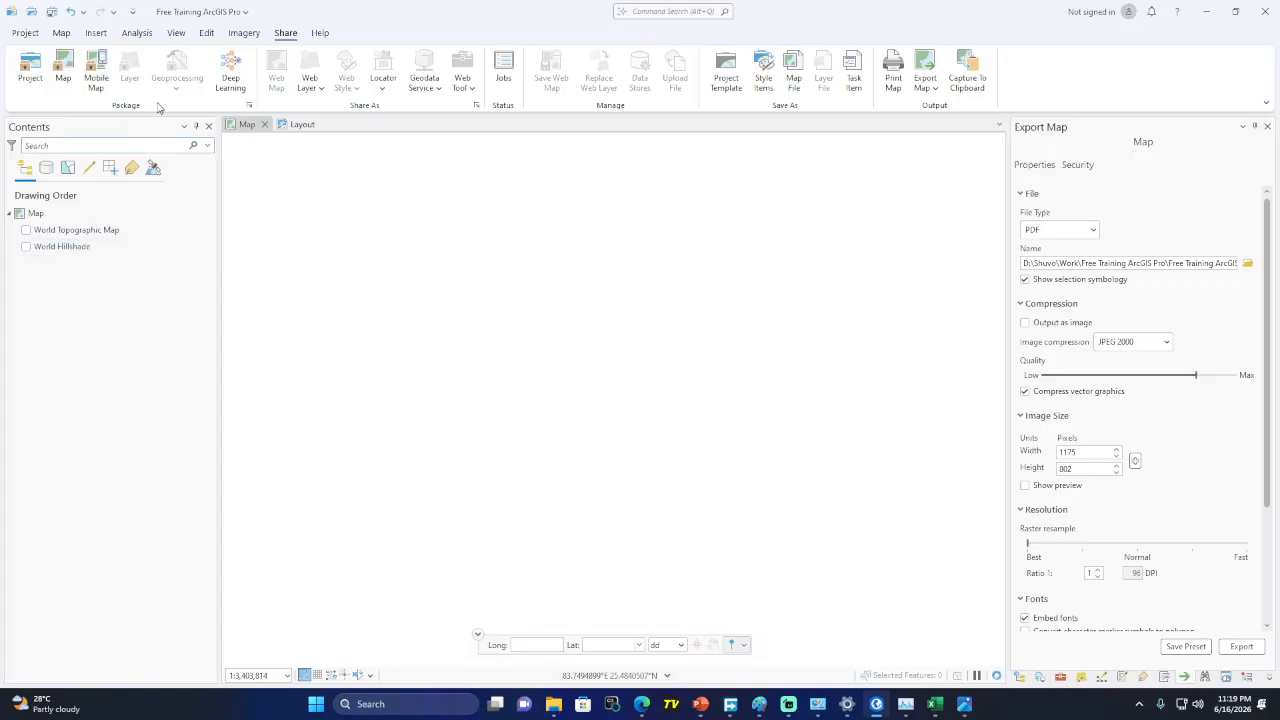
Toggle World Topographic Map on and off, then save the project and exit ArcGIS Pro
{"action": "left_click", "coordinate": [26, 230]}
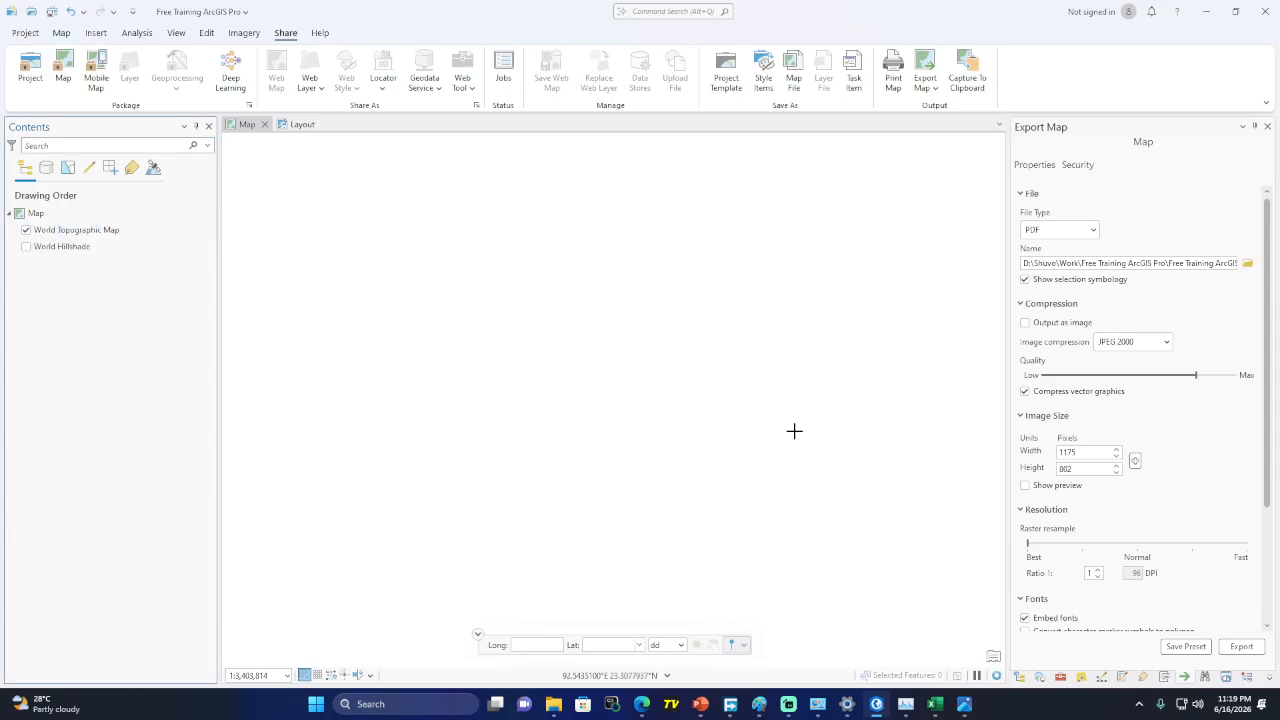
{"action": "left_click", "coordinate": [26, 230]}
{"action": "left_click", "coordinate": [52, 13]}
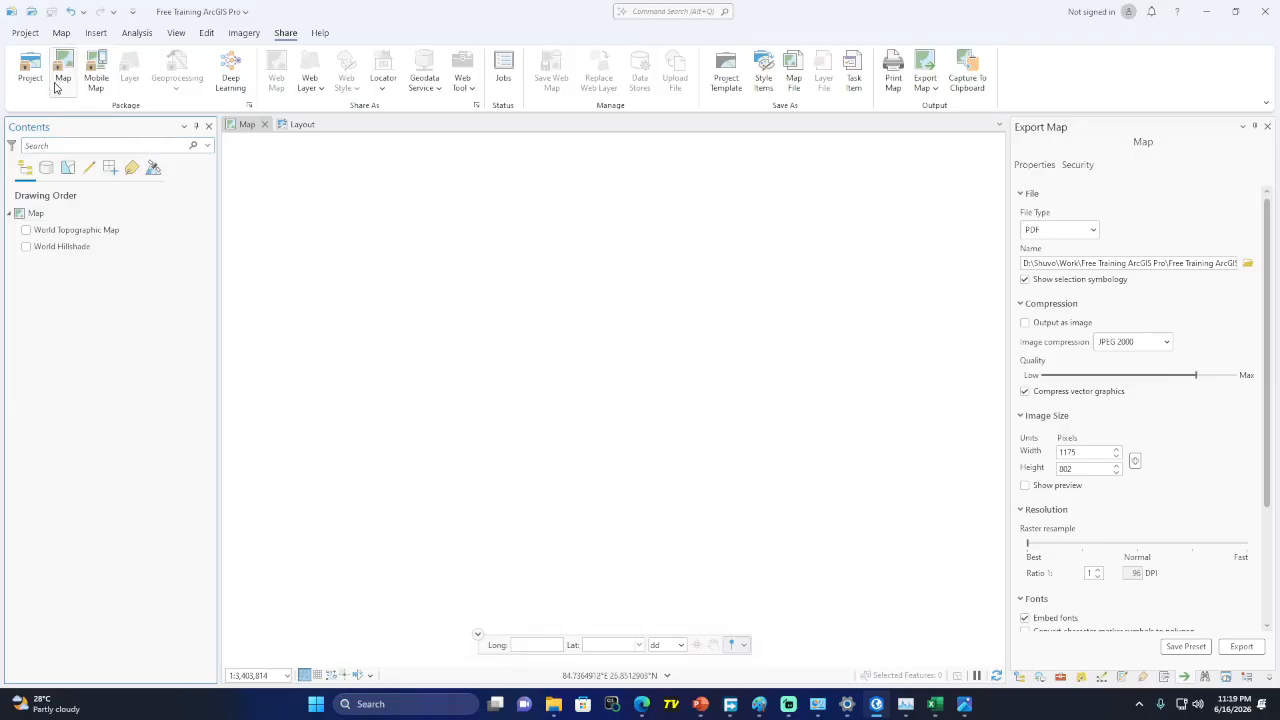
{"action": "left_click", "coordinate": [1275, 11]}
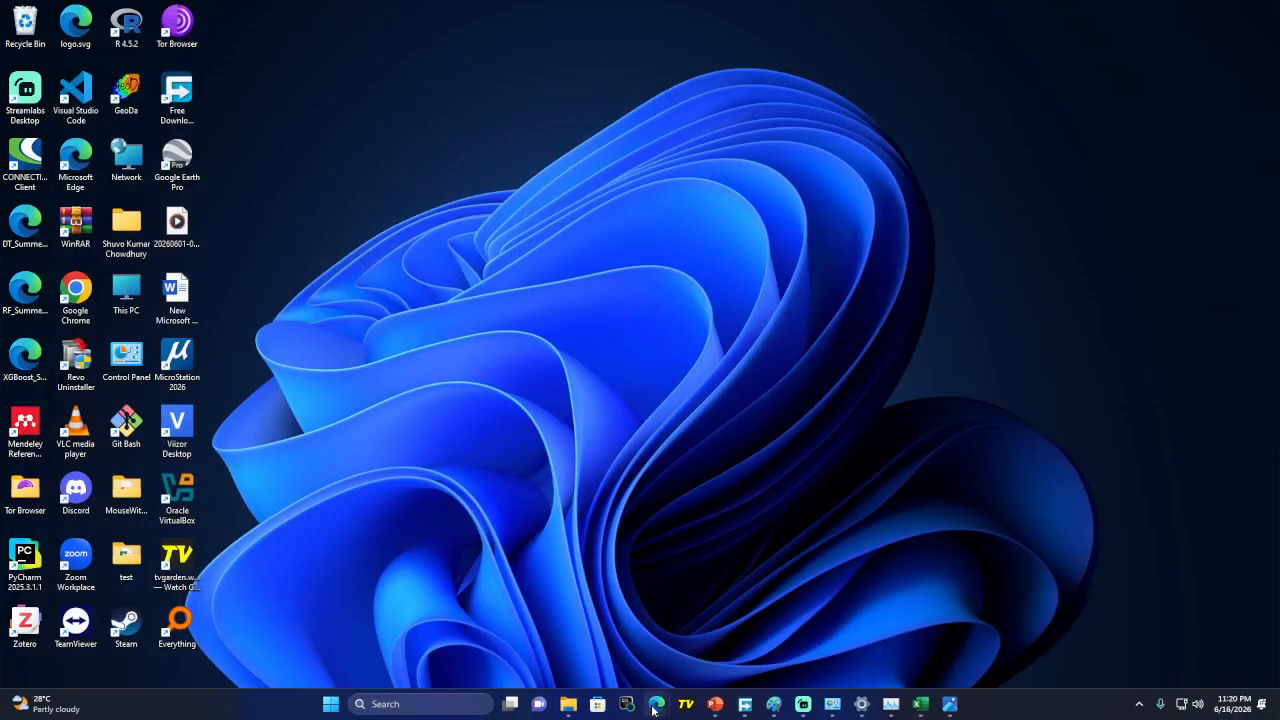
Browse D: > Shuvo > Work > Free Training ArcGIS Pro and select the Free Training ArcGIS Pro project file
{"action": "mouse_move", "coordinate": [568, 704]}
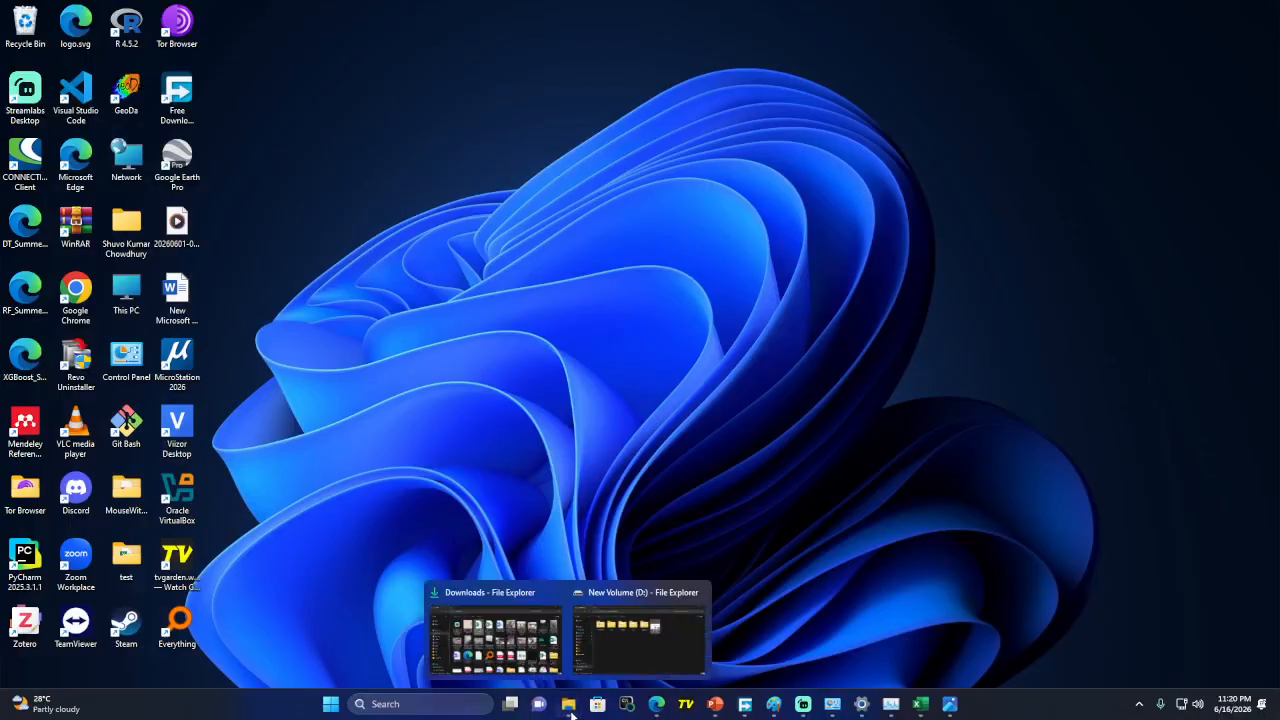
{"action": "left_click", "coordinate": [601, 641]}
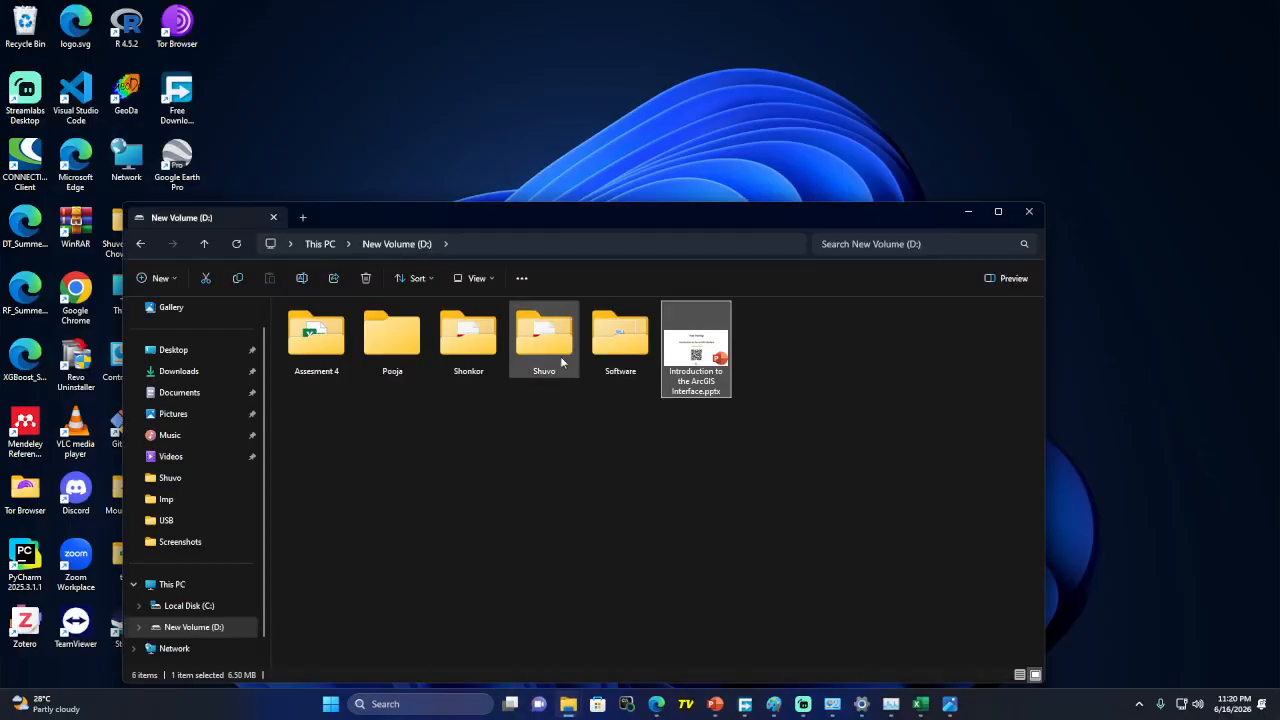
{"action": "double_click", "coordinate": [543, 358]}
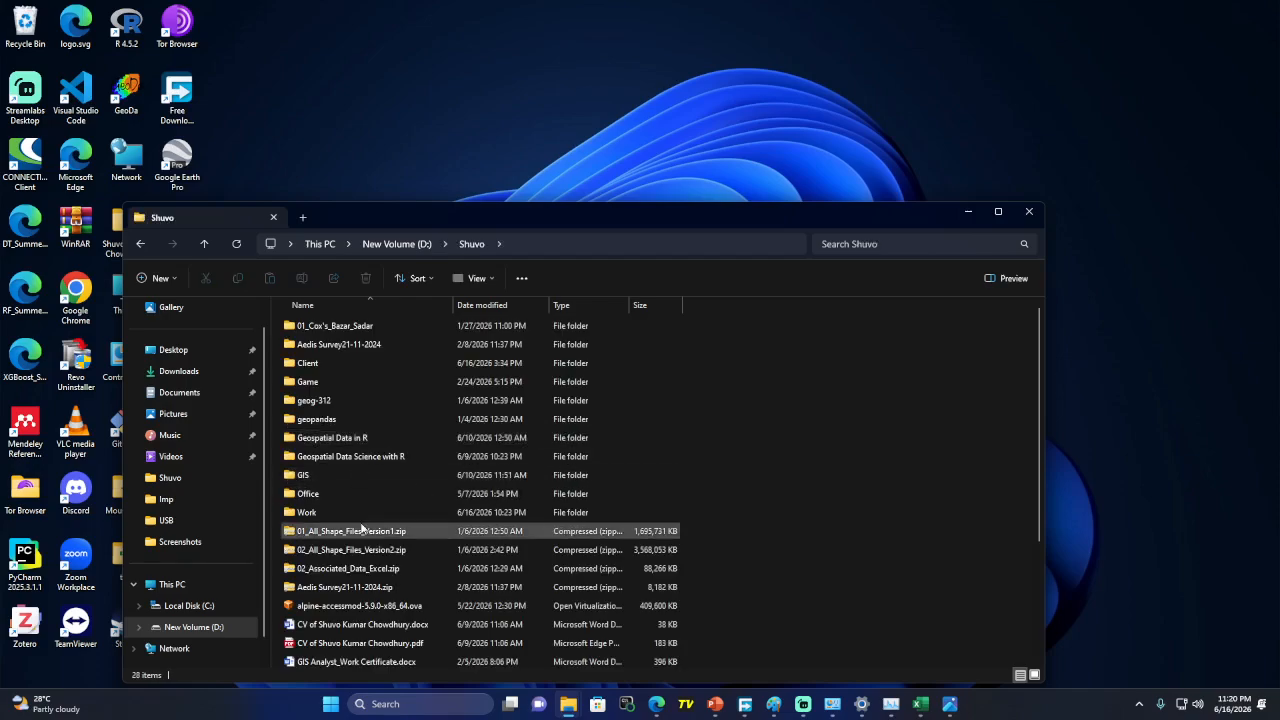
{"action": "left_click", "coordinate": [325, 518]}
{"action": "double_click", "coordinate": [325, 518]}
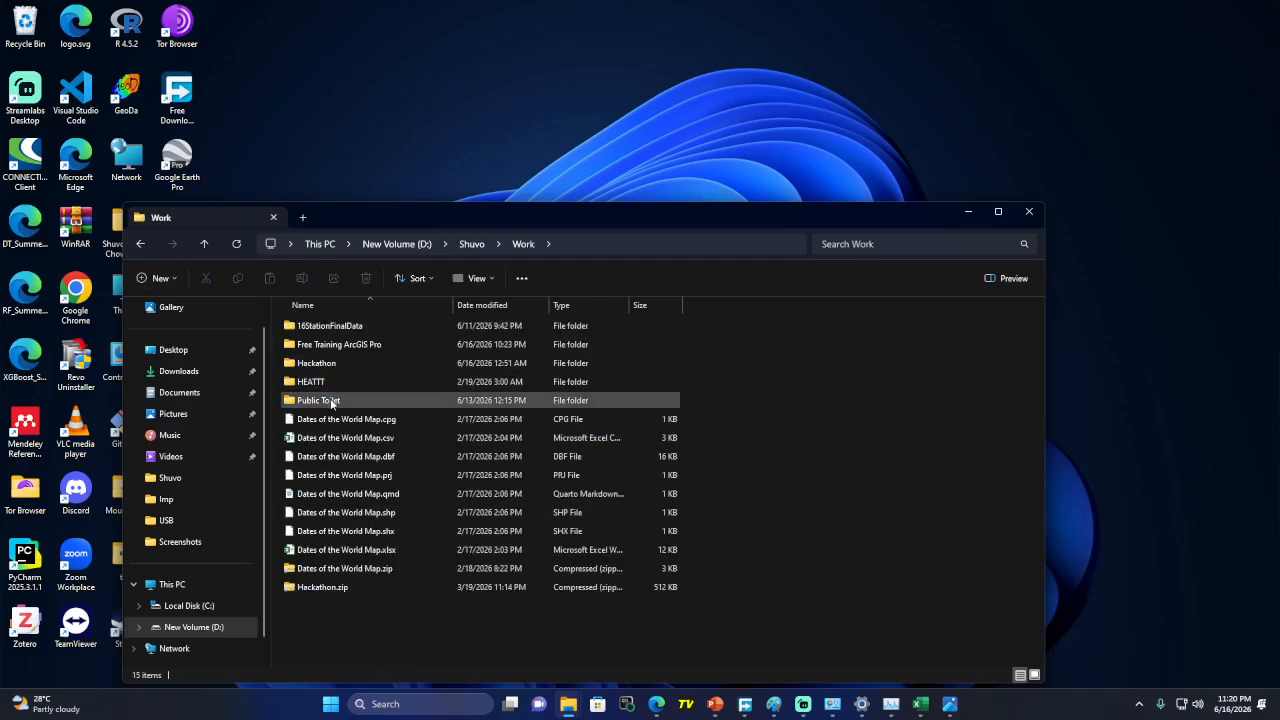
{"action": "double_click", "coordinate": [338, 345]}
{"action": "left_click", "coordinate": [331, 328]}
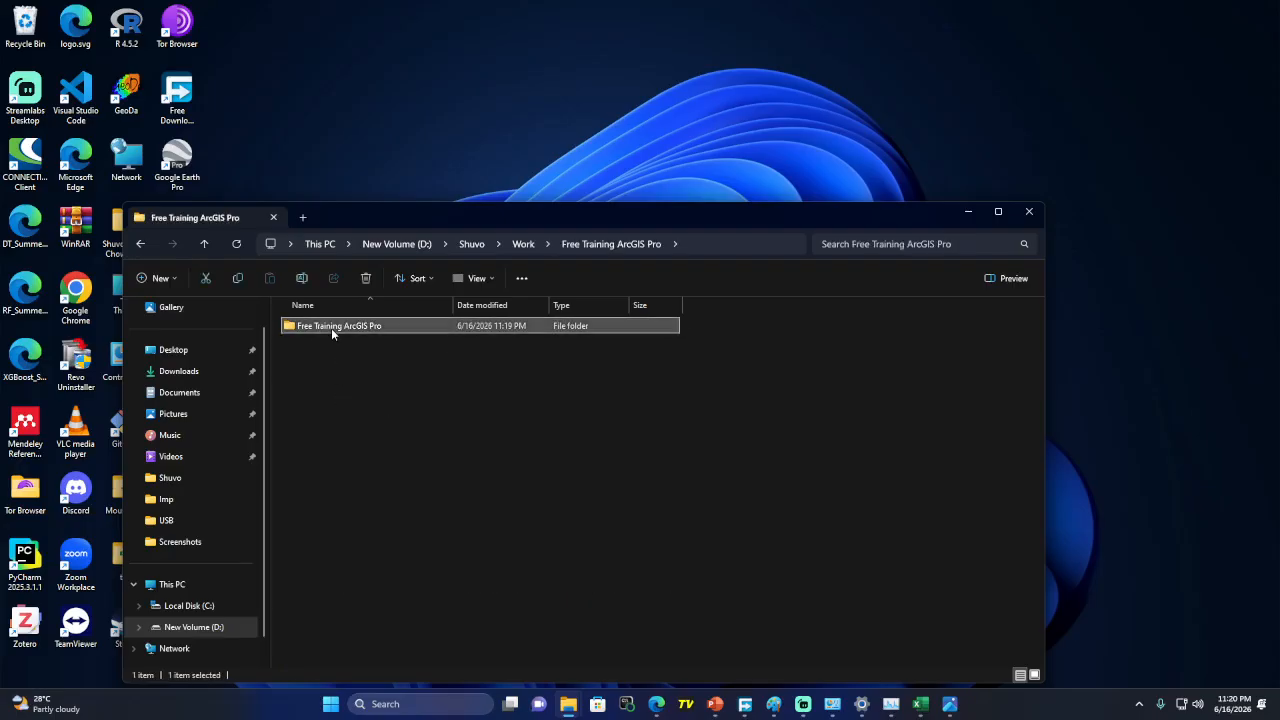
{"action": "double_click", "coordinate": [331, 328]}
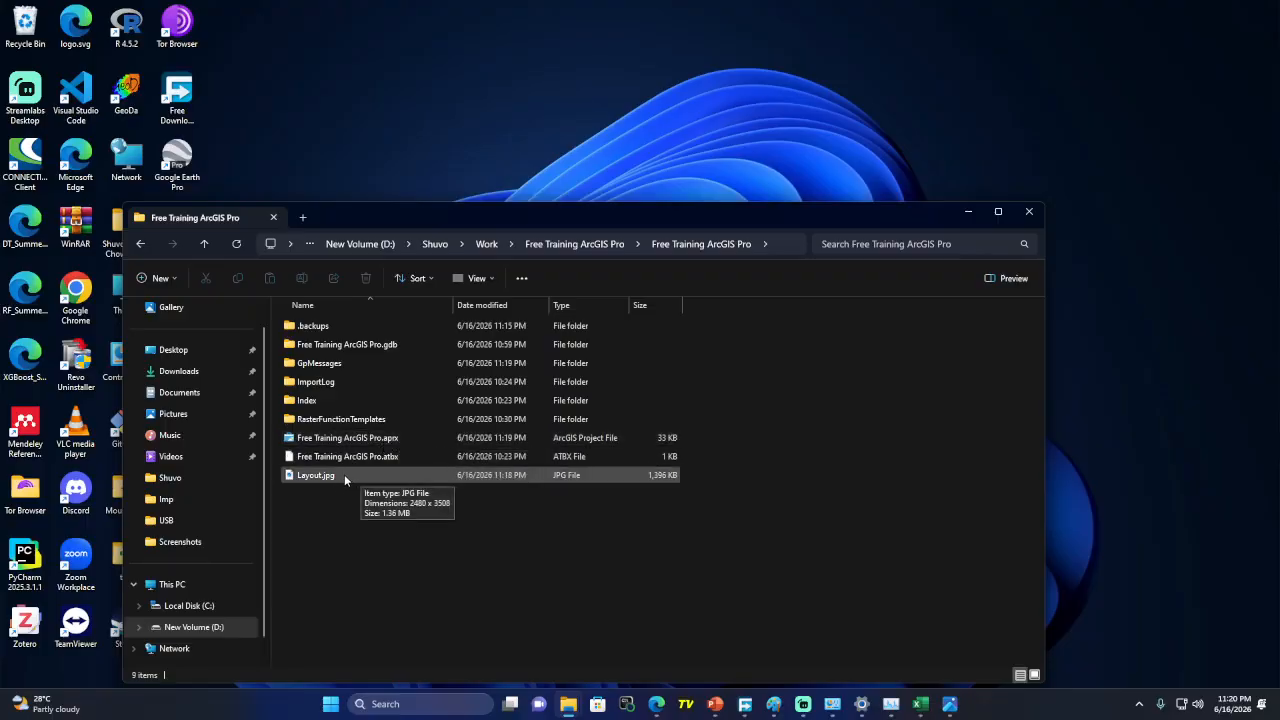
{"action": "left_click", "coordinate": [345, 440]}
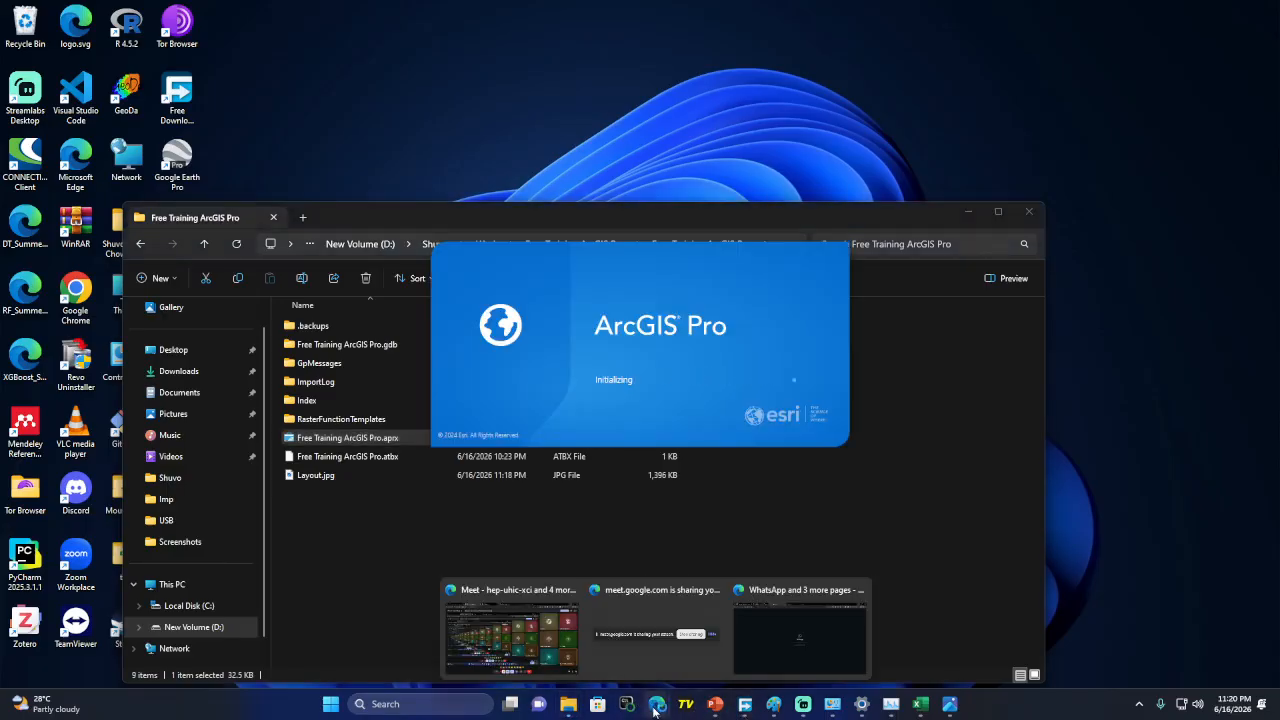
Maximize Paint, undo recent strokes, and start a new blank image without saving the old sketch
{"action": "left_click", "coordinate": [773, 704]}
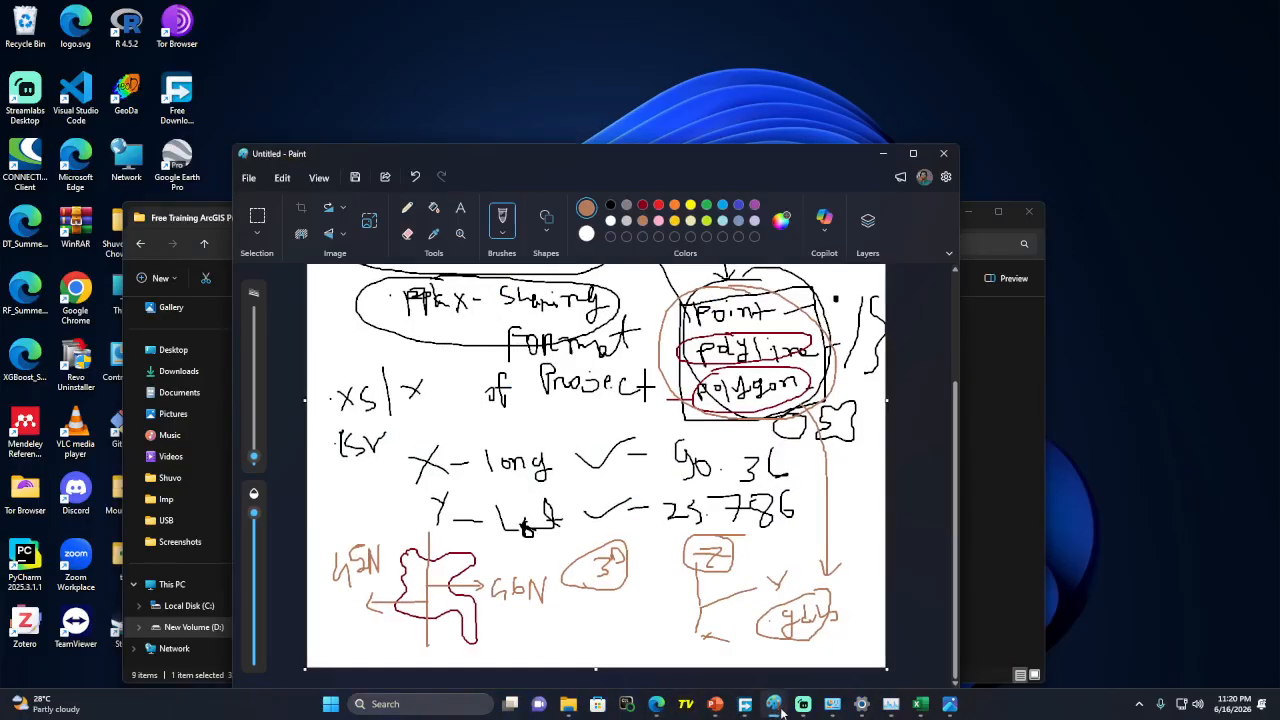
{"action": "left_click", "coordinate": [912, 153]}
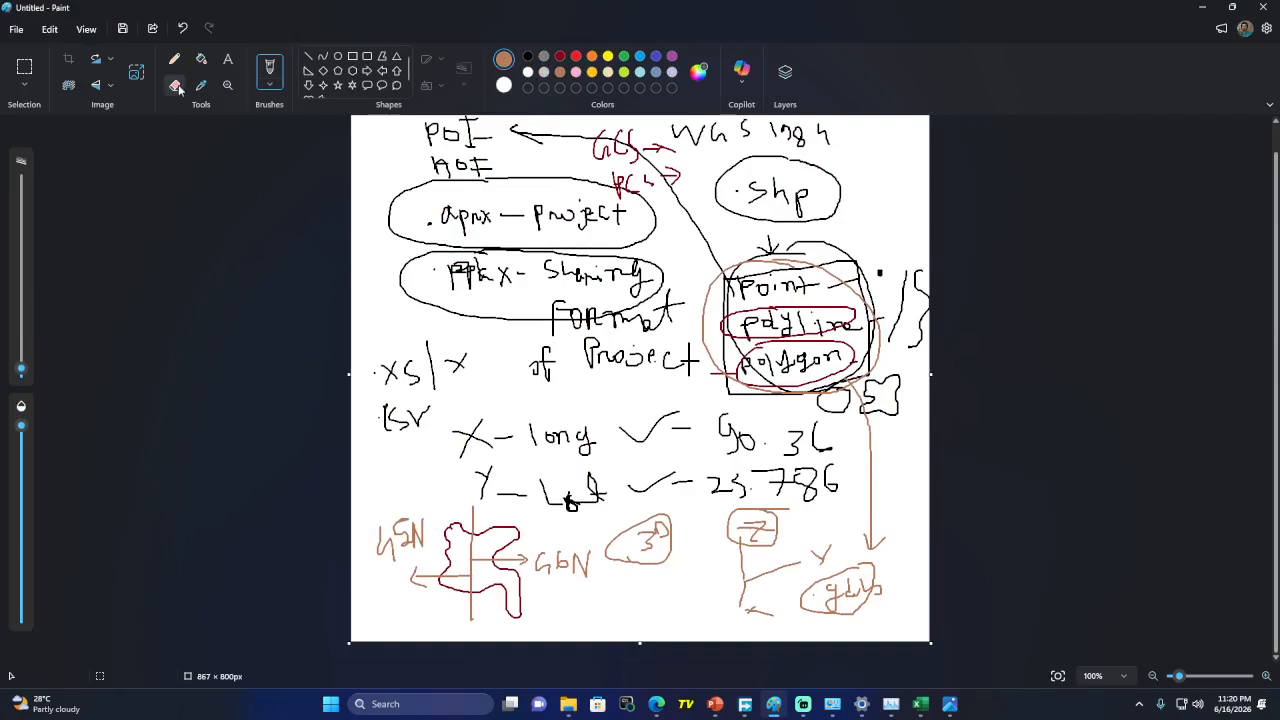
{"action": "left_click", "coordinate": [183, 28]}
{"action": "left_click", "coordinate": [183, 28]}
{"action": "left_click", "coordinate": [183, 28]}
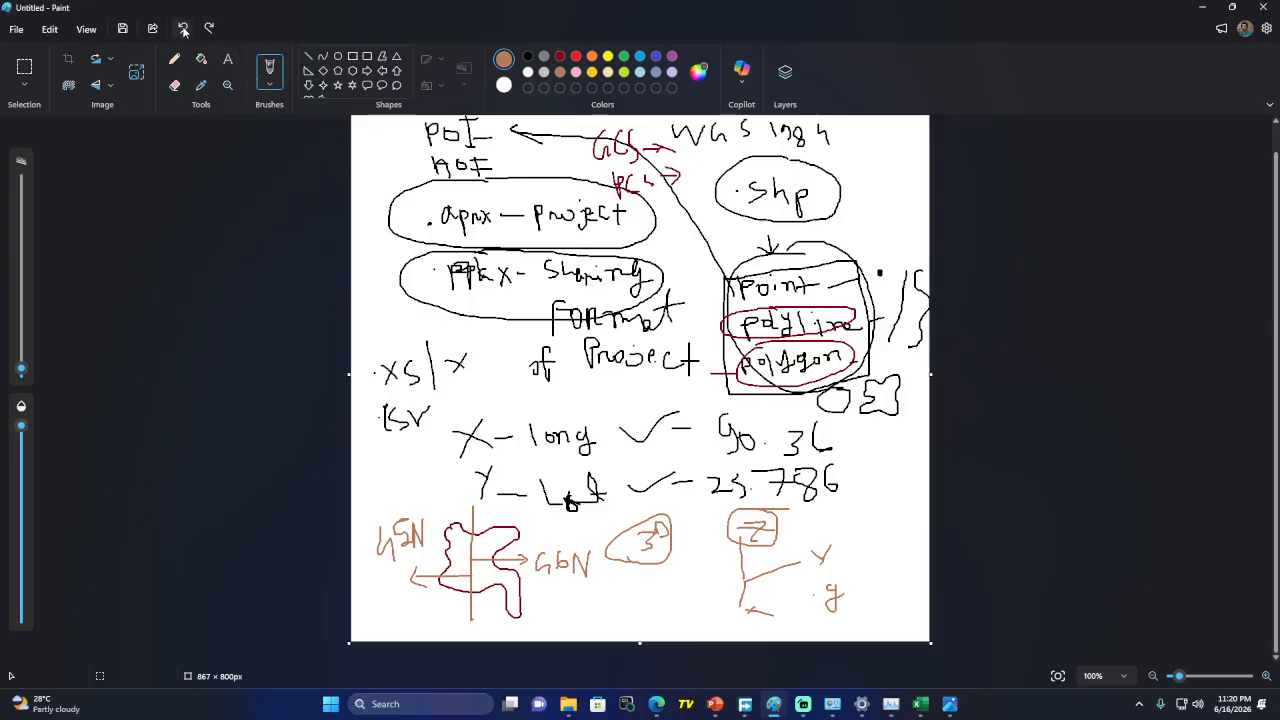
{"action": "left_click", "coordinate": [18, 31]}
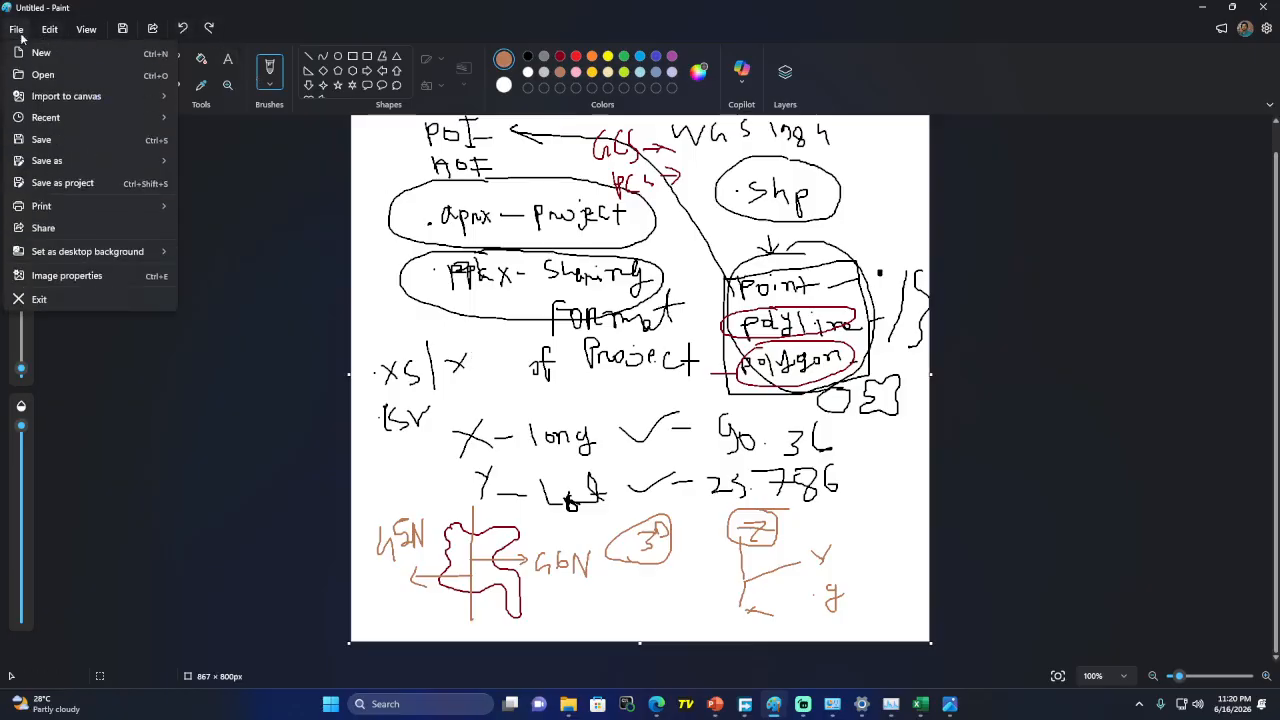
{"action": "left_click", "coordinate": [41, 52]}
{"action": "left_click", "coordinate": [640, 390]}
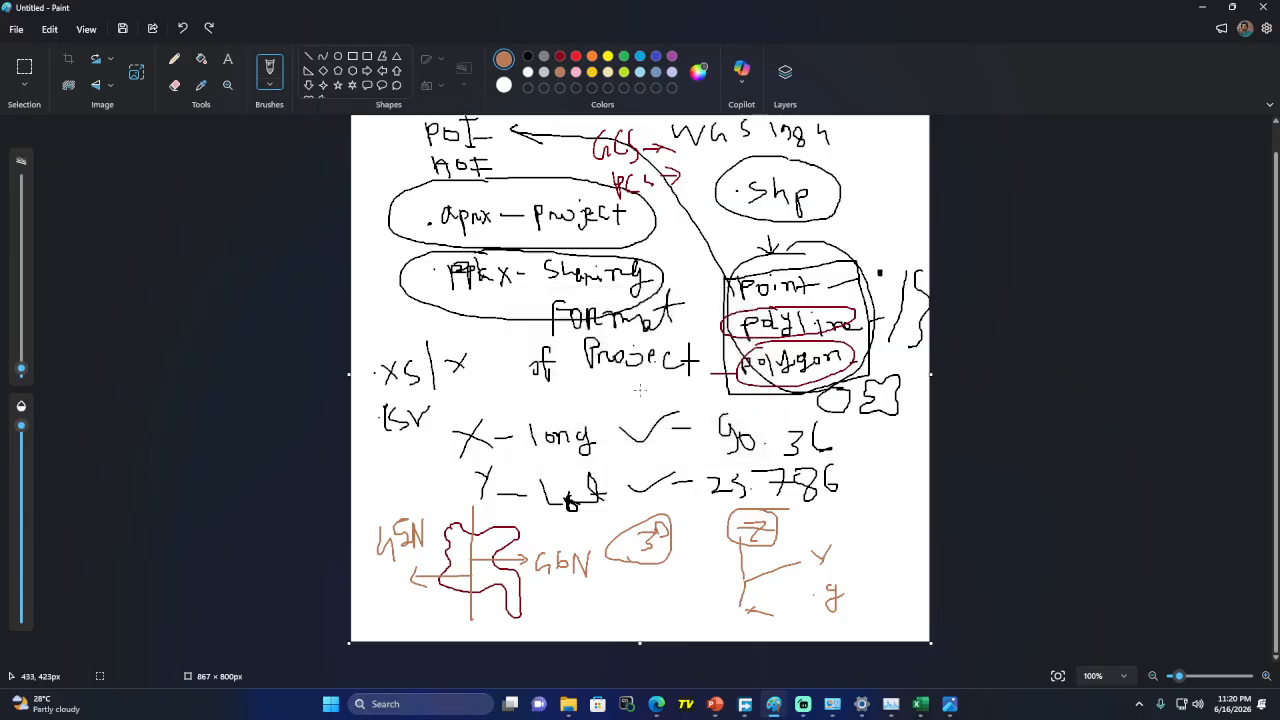
Handwrite Union, Dissolve and Buffer on the canvas, then minimize Paint
{"action": "left_click_drag", "start_coordinate": [486, 211], "coordinate": [498, 201]}
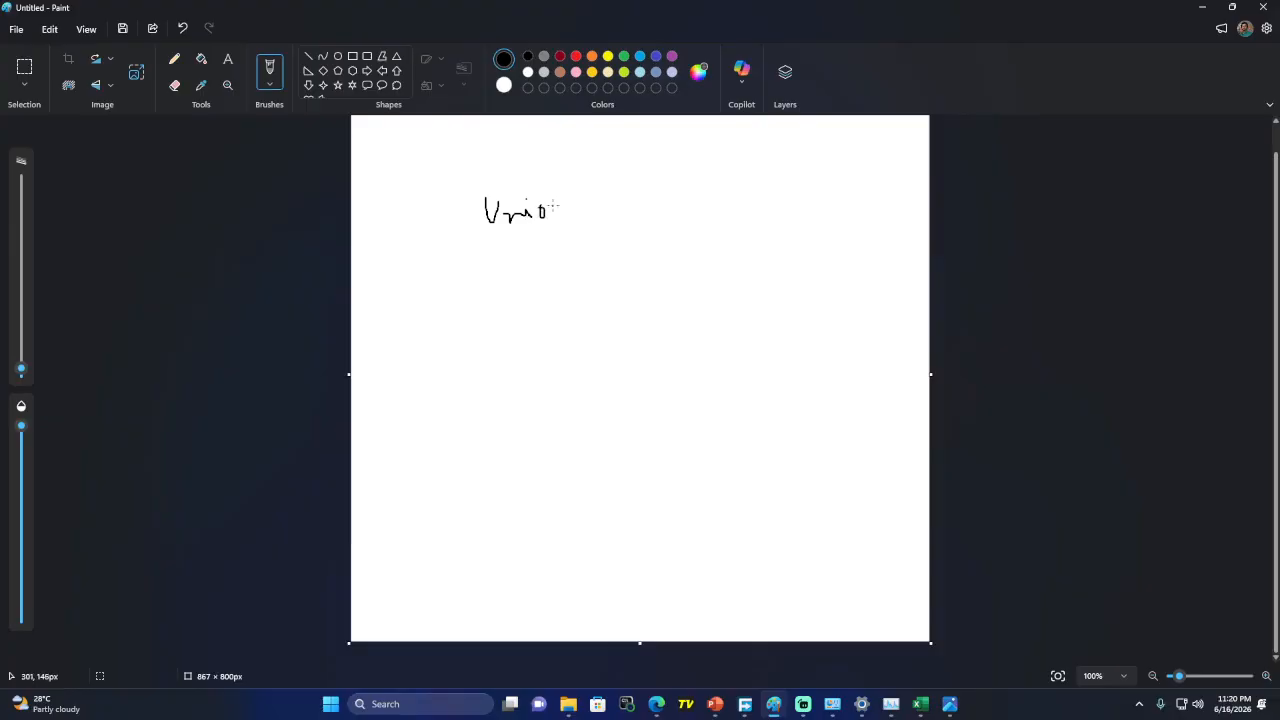
{"action": "mouse_move", "coordinate": [484, 240]}
{"action": "left_mouse_down"}
{"action": "mouse_move", "coordinate": [480, 274]}
{"action": "mouse_move", "coordinate": [507, 260]}
{"action": "mouse_move", "coordinate": [528, 271]}
{"action": "mouse_move", "coordinate": [560, 251]}
{"action": "left_mouse_up"}
{"action": "left_click_drag", "start_coordinate": [575, 241], "coordinate": [579, 268]}
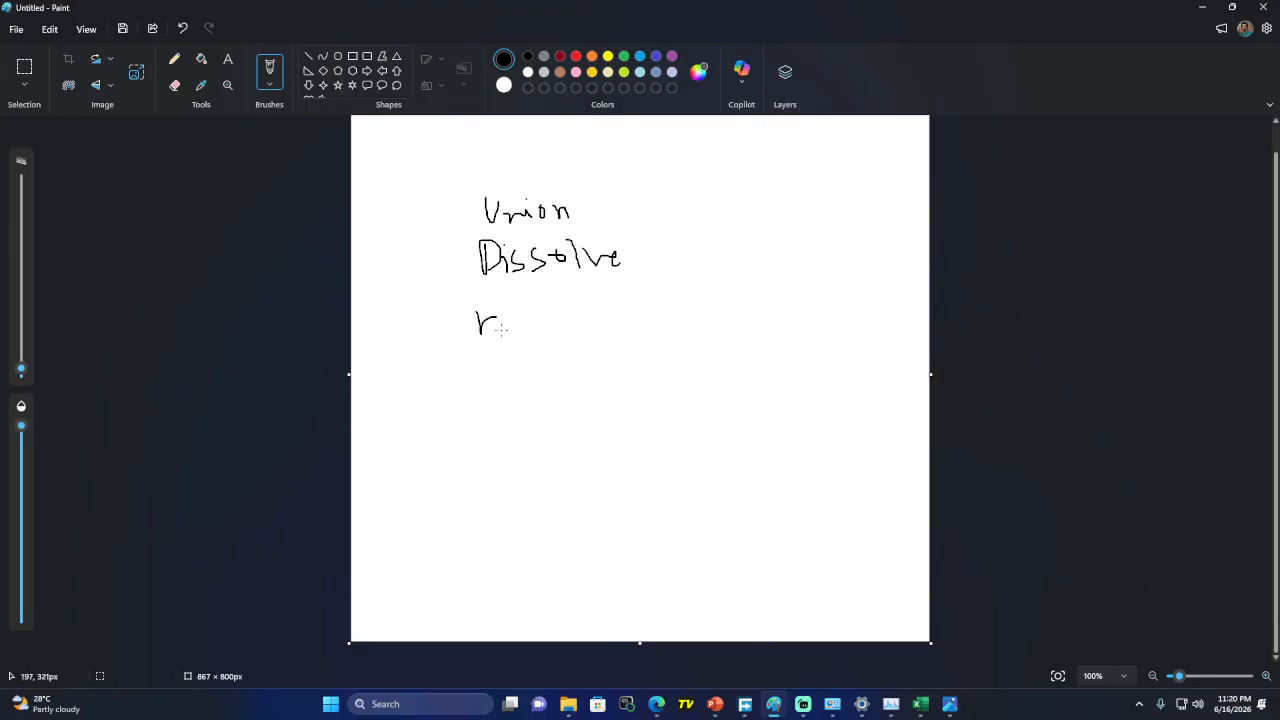
{"action": "left_click_drag", "start_coordinate": [484, 316], "coordinate": [516, 330]}
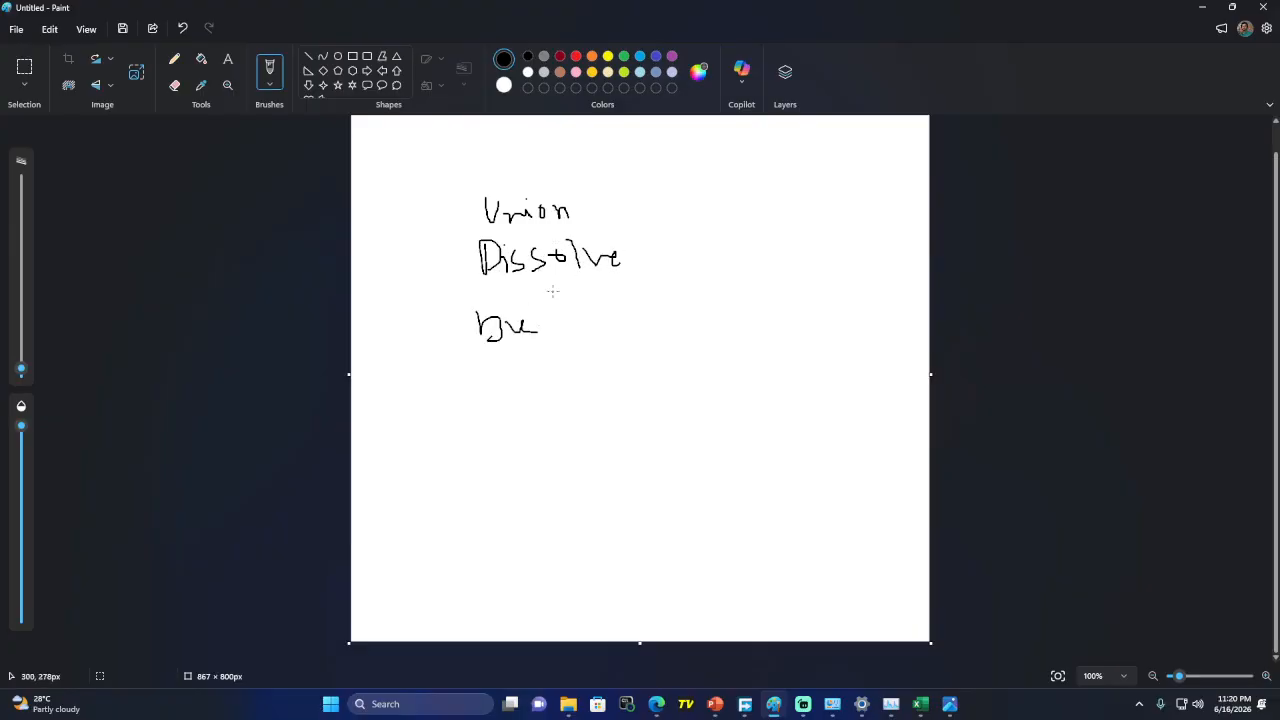
{"action": "left_click_drag", "start_coordinate": [552, 291], "coordinate": [541, 326]}
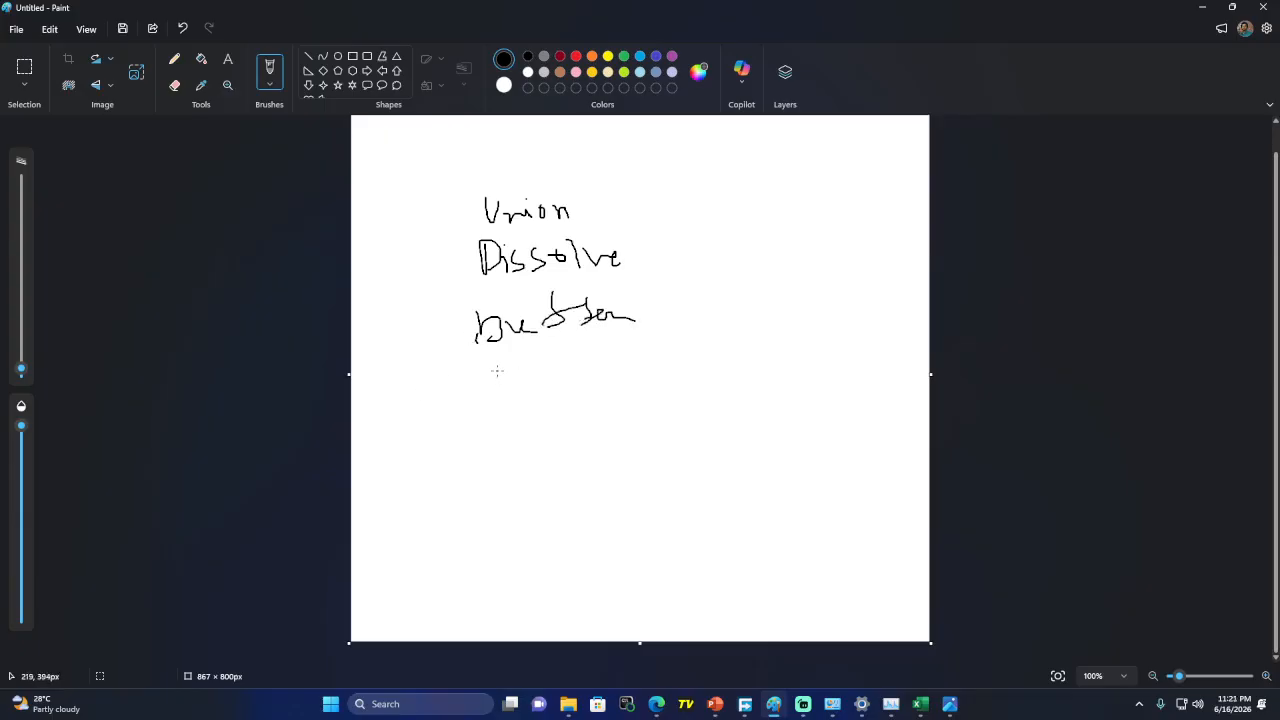
{"action": "left_click", "coordinate": [1202, 7]}
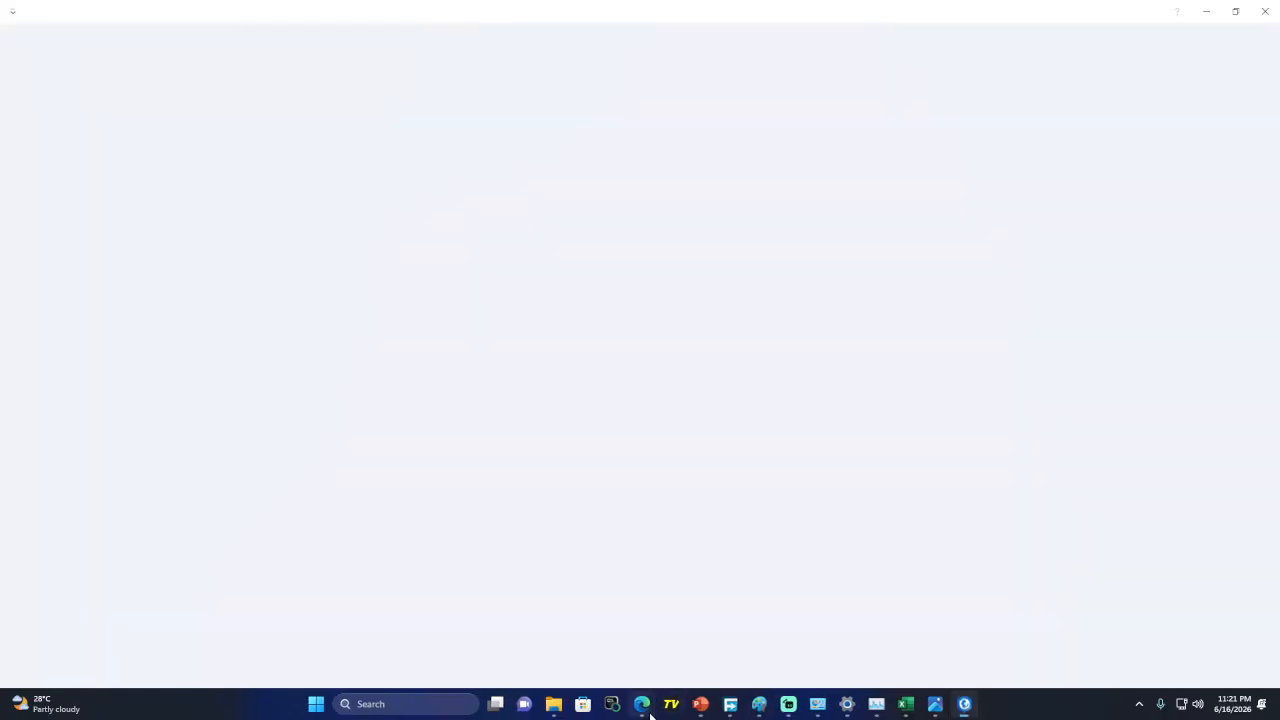
Check the Google Meet call in Edge, then minimize the browser window
{"action": "mouse_move", "coordinate": [646, 714]}
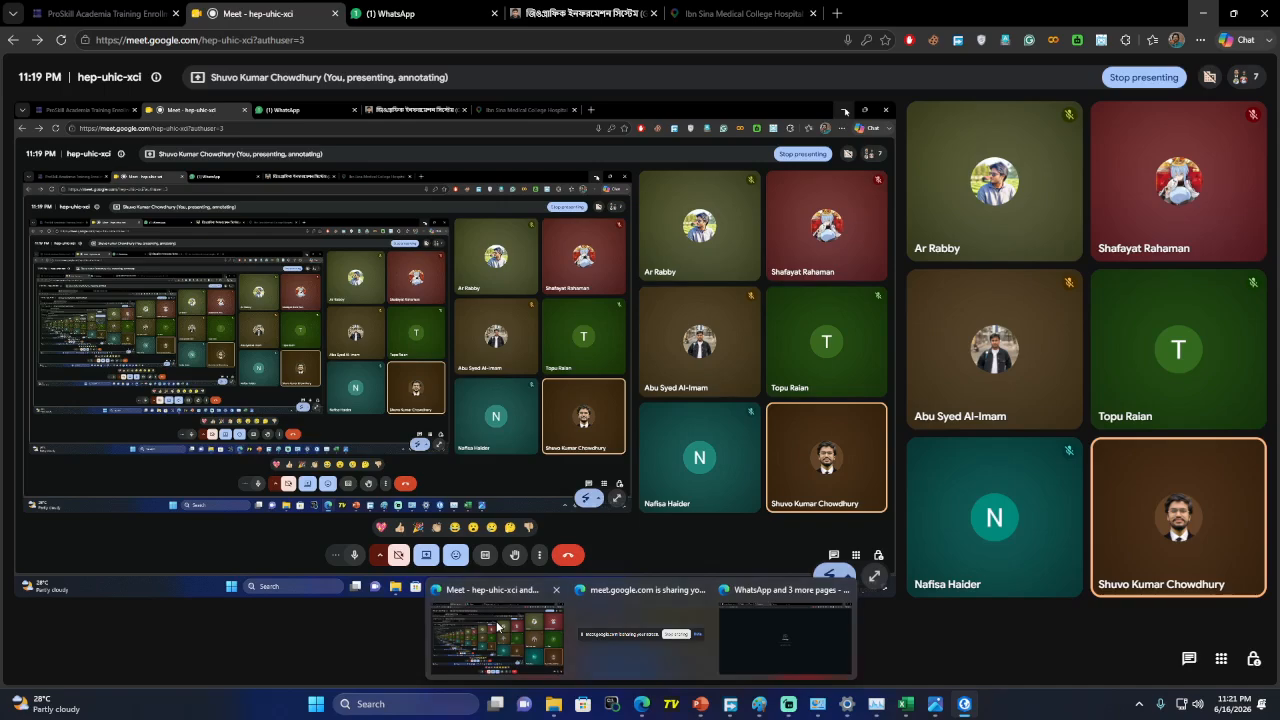
{"action": "left_click", "coordinate": [497, 632]}
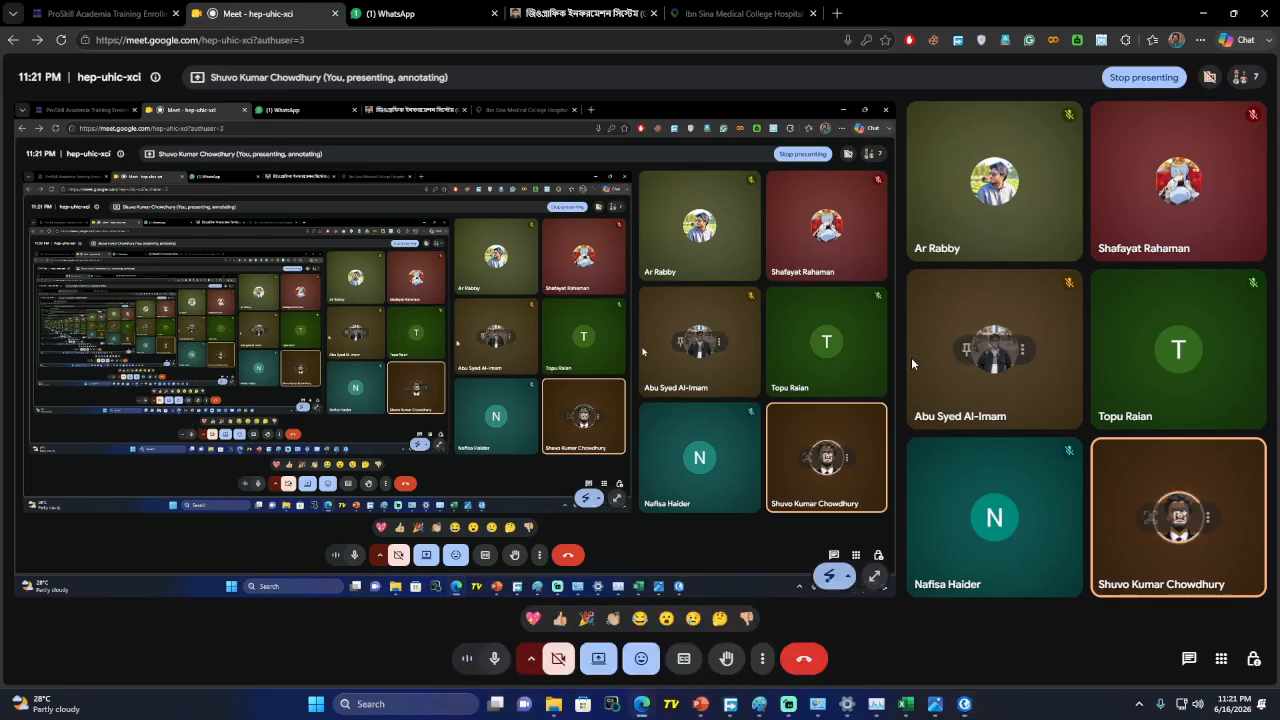
{"action": "left_click", "coordinate": [1199, 15]}
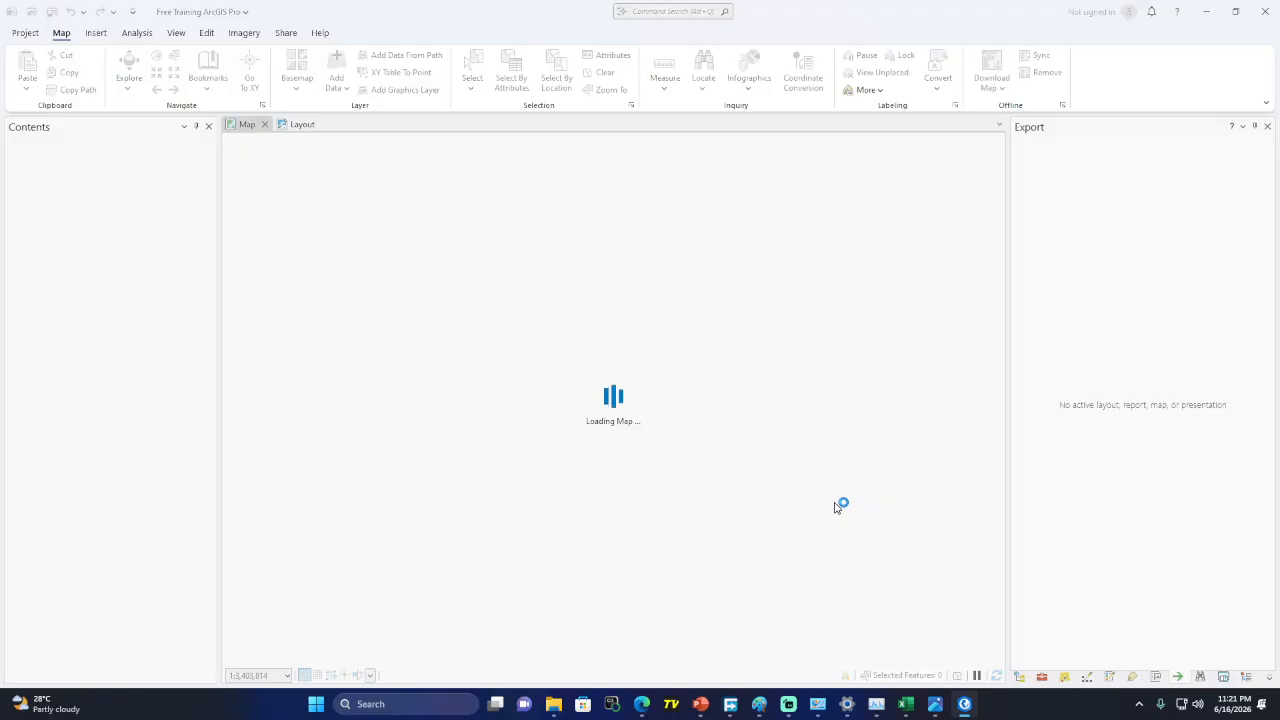
Close the Layout view, show the Edit tab, turn on World Topographic Map, and close Export Map
{"action": "left_click", "coordinate": [312, 126]}
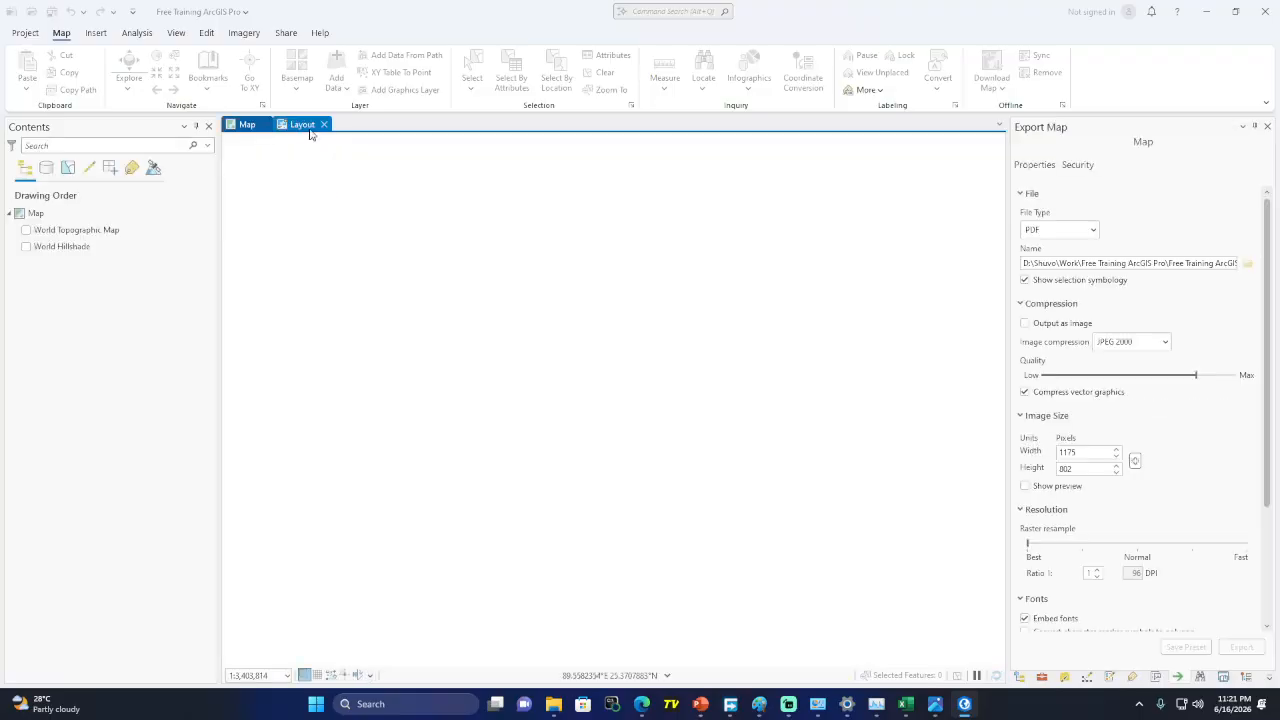
{"action": "left_click", "coordinate": [324, 125]}
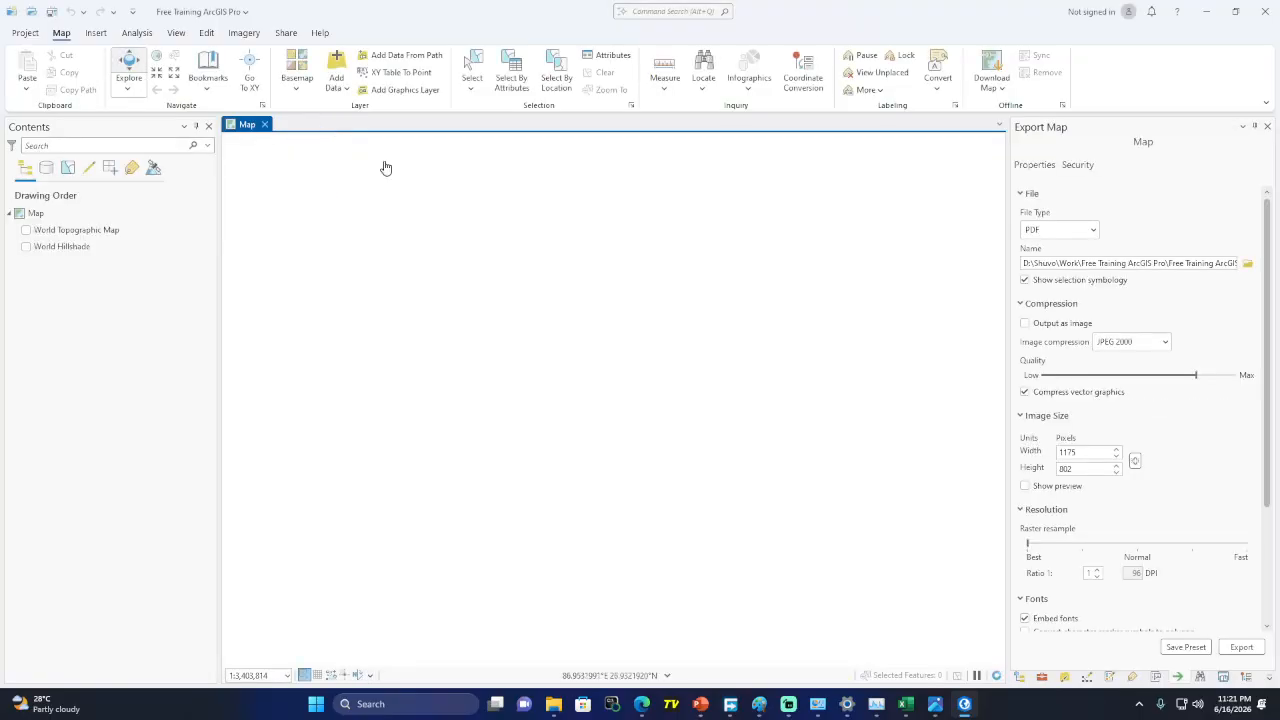
{"action": "left_click", "coordinate": [207, 33]}
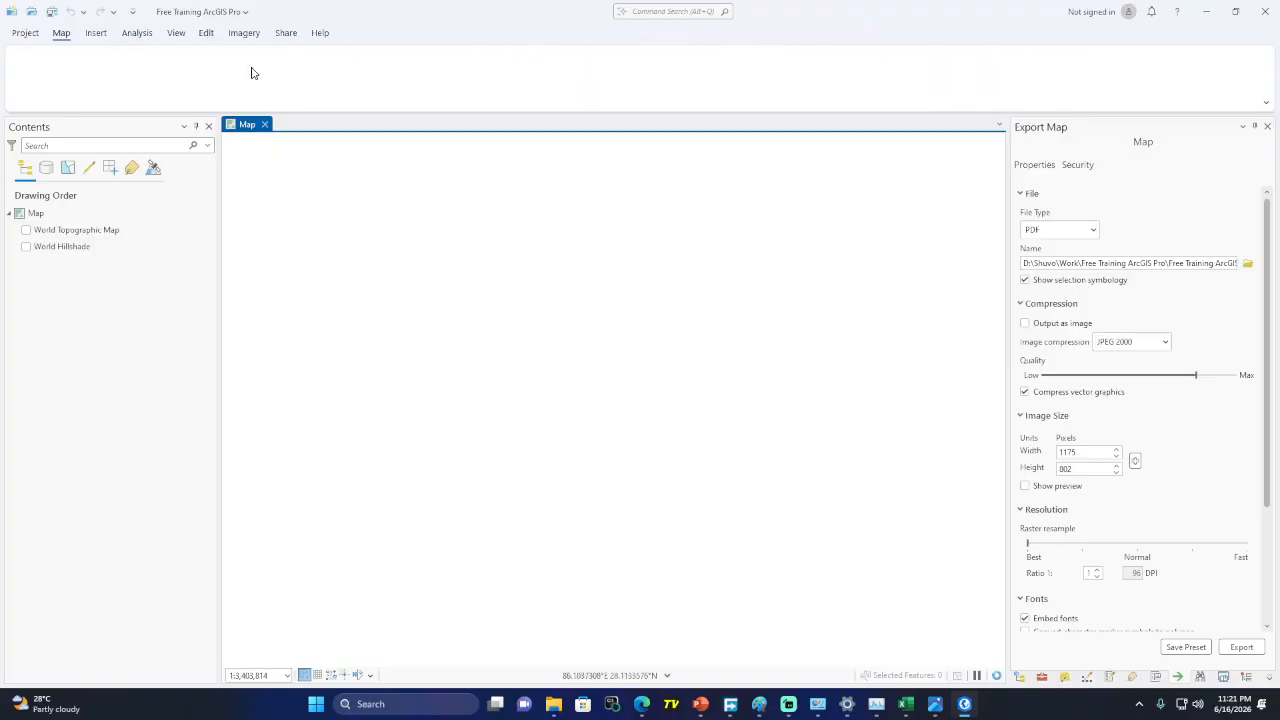
{"action": "left_click", "coordinate": [27, 231]}
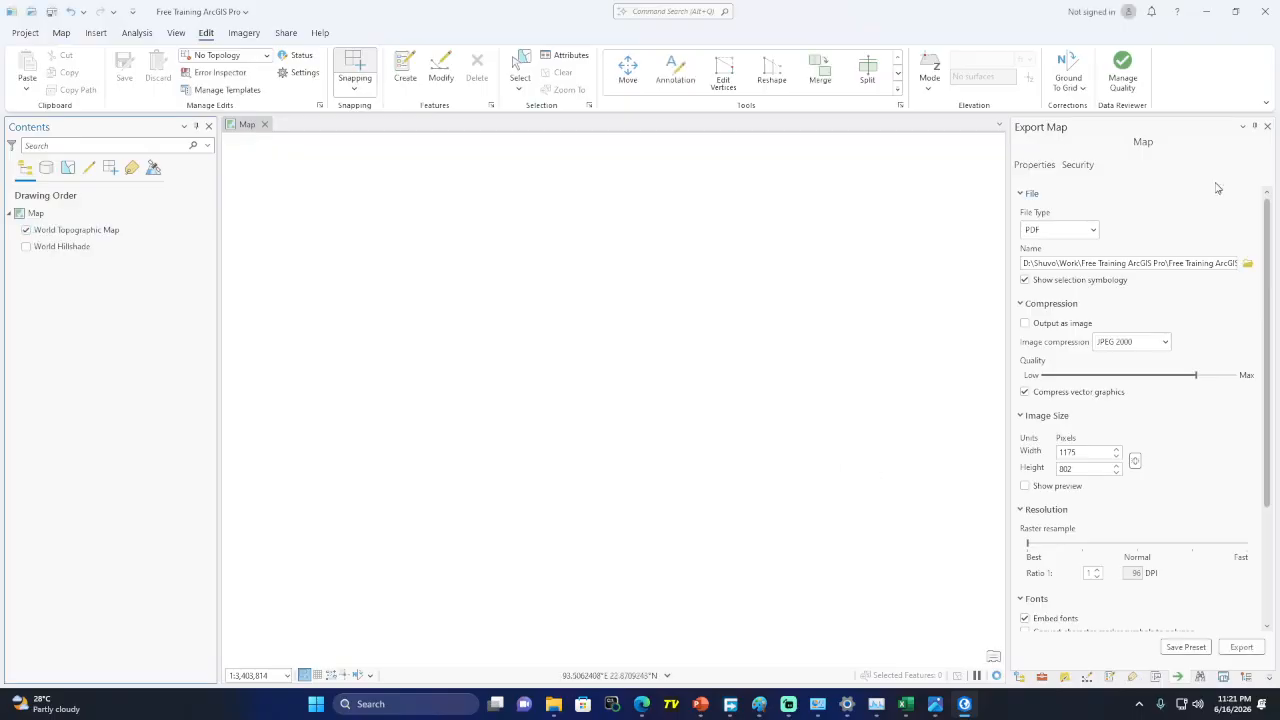
{"action": "left_click", "coordinate": [1267, 128]}
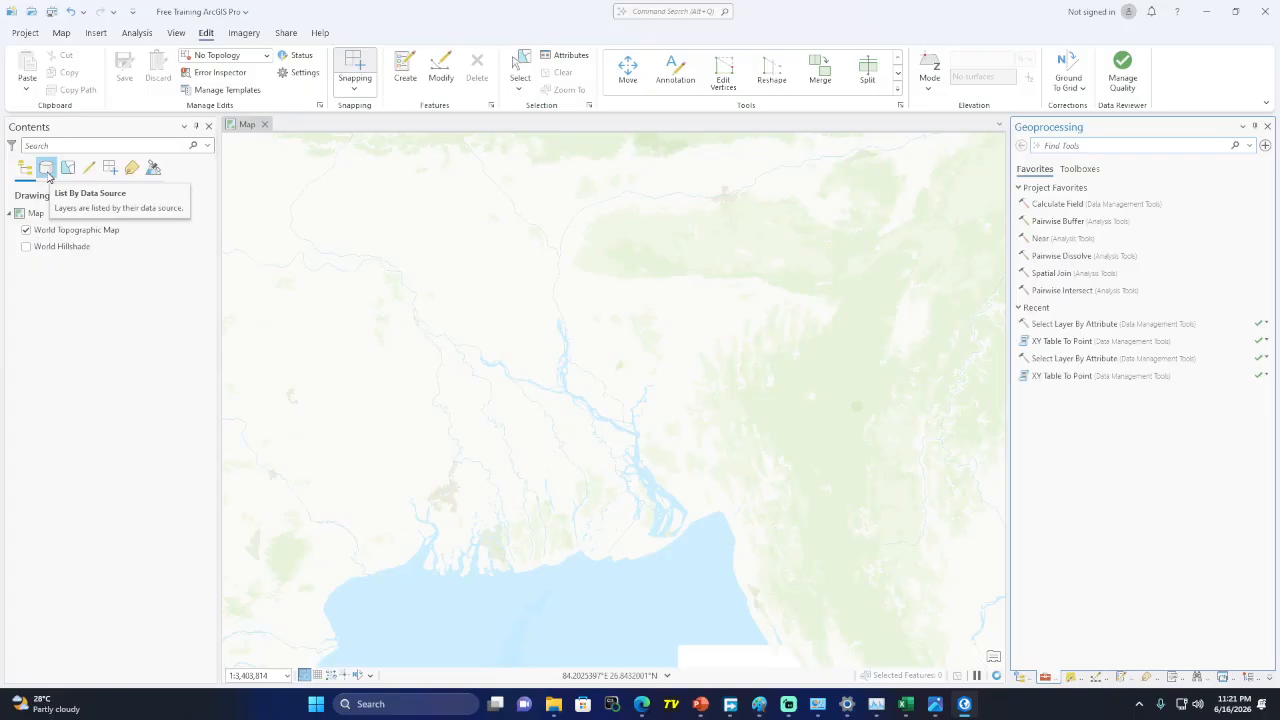
Switch Contents between data-source and drawing-order listing; try the Catalog, Geoprocessing, Symbology and Coordinate Conversion panes
{"action": "left_click", "coordinate": [46, 170]}
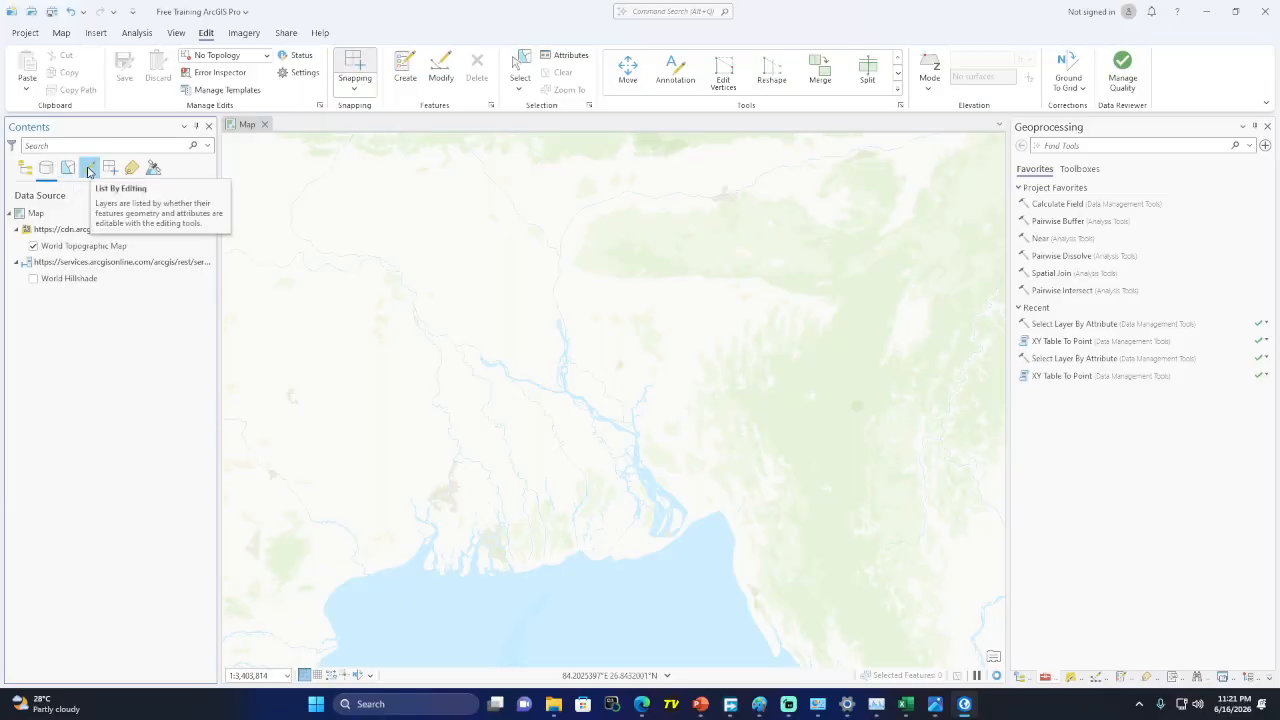
{"action": "left_click", "coordinate": [25, 168]}
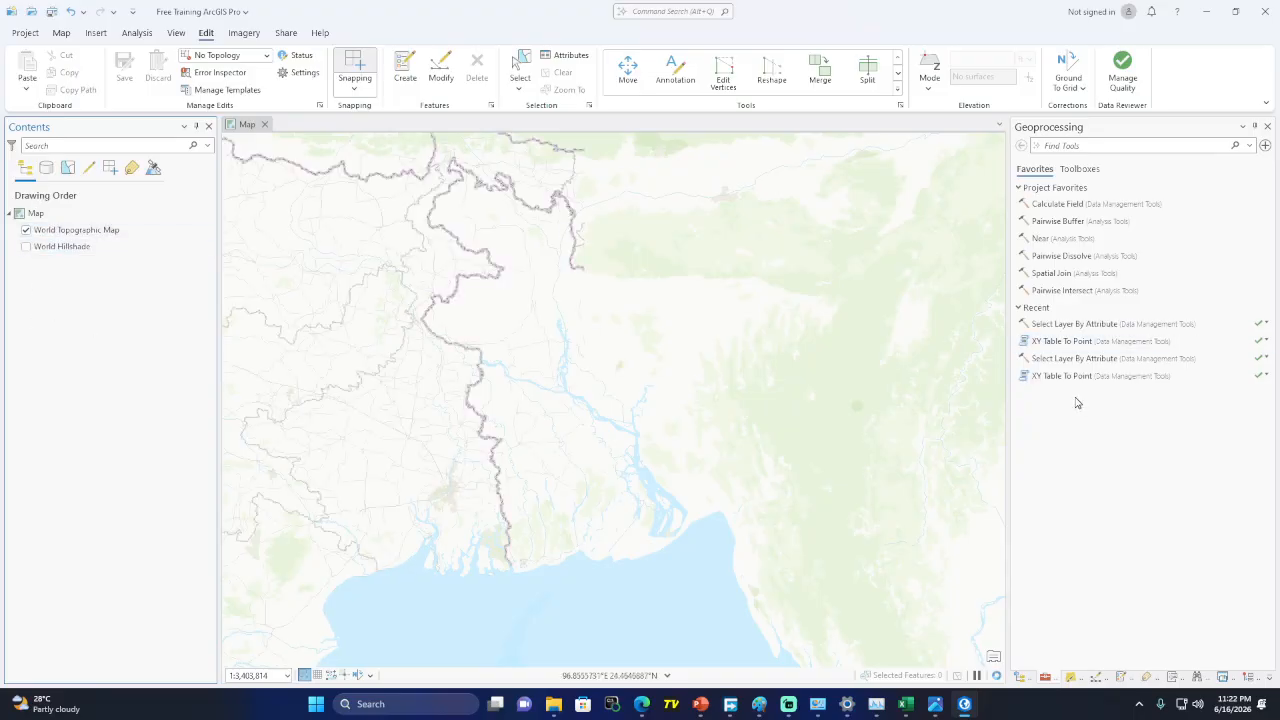
{"action": "left_click", "coordinate": [1020, 678]}
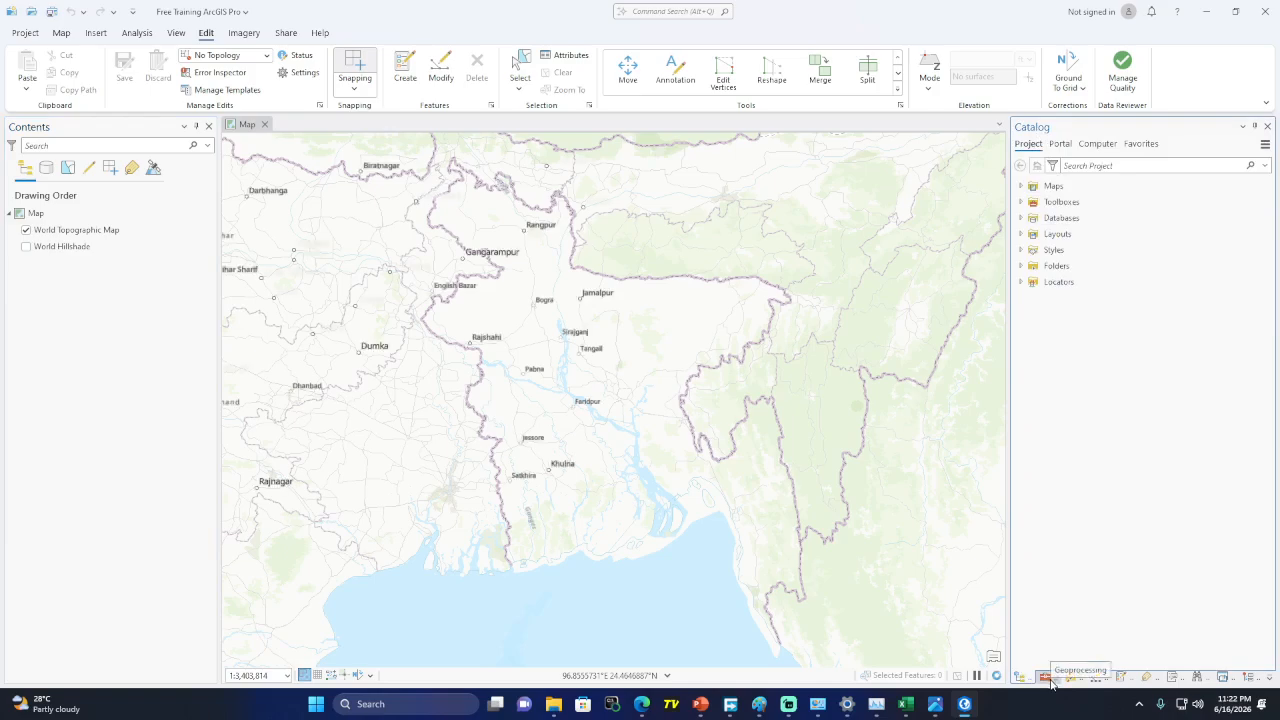
{"action": "left_click", "coordinate": [1047, 678]}
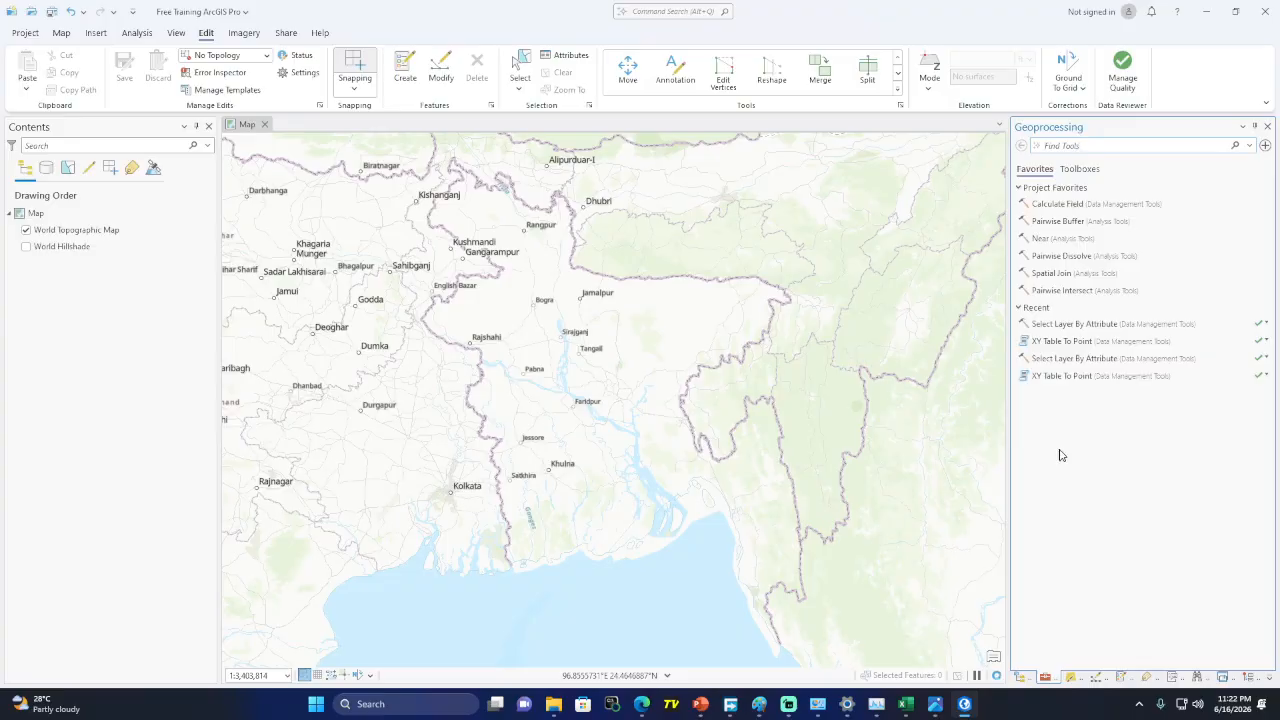
{"action": "left_click", "coordinate": [1071, 678]}
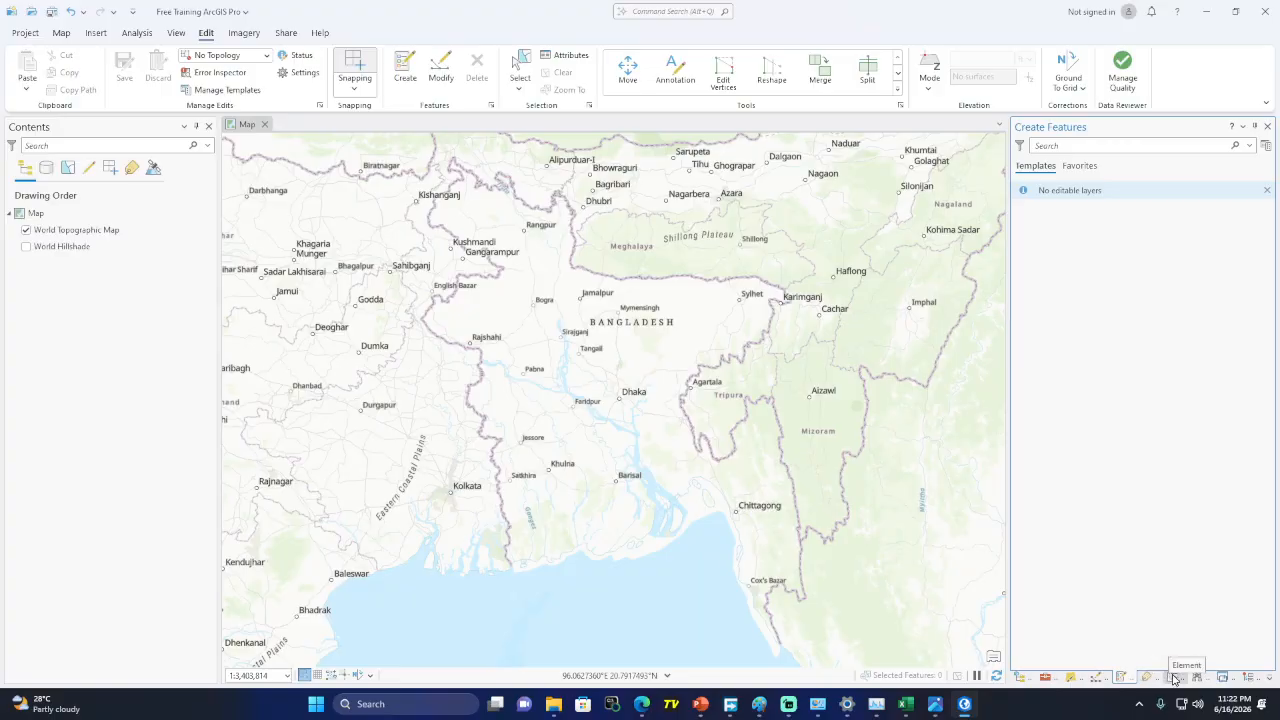
{"action": "left_click", "coordinate": [1253, 678]}
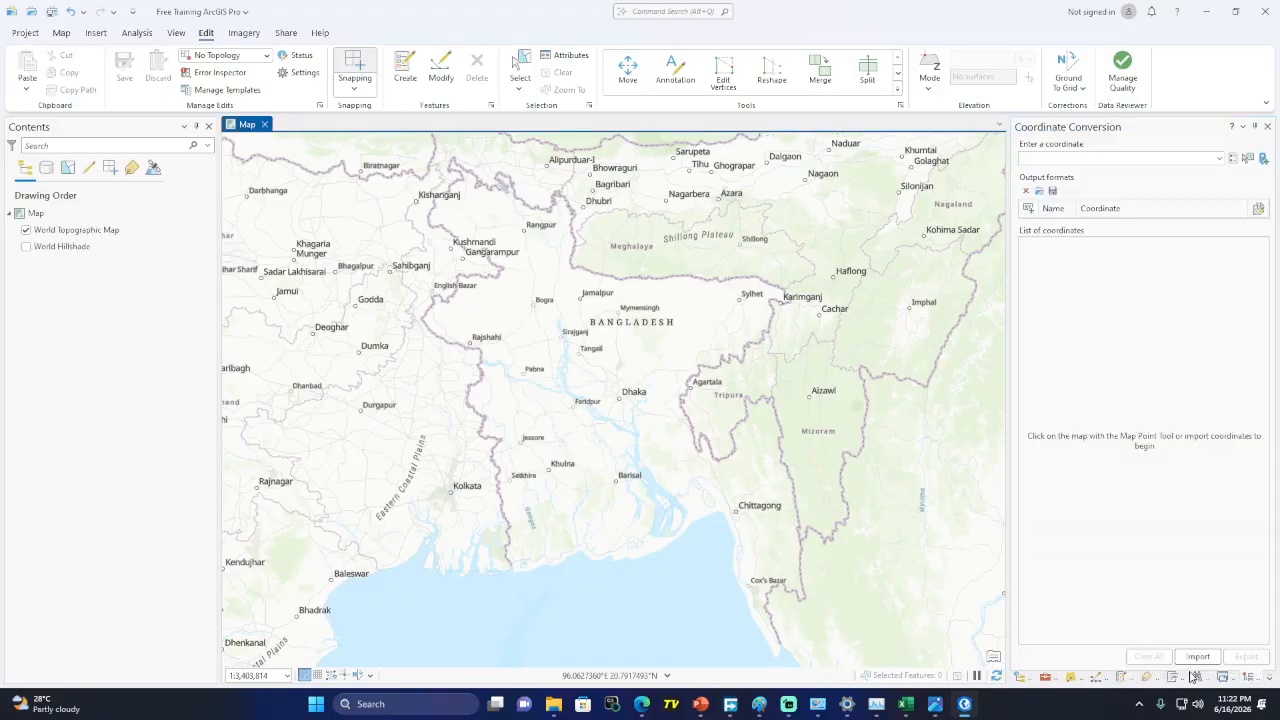
Close the stacked side panes, including Coordinate Conversion, Bookmarks, Locate and Element
{"action": "left_click", "coordinate": [1267, 127]}
{"action": "left_click", "coordinate": [1267, 127]}
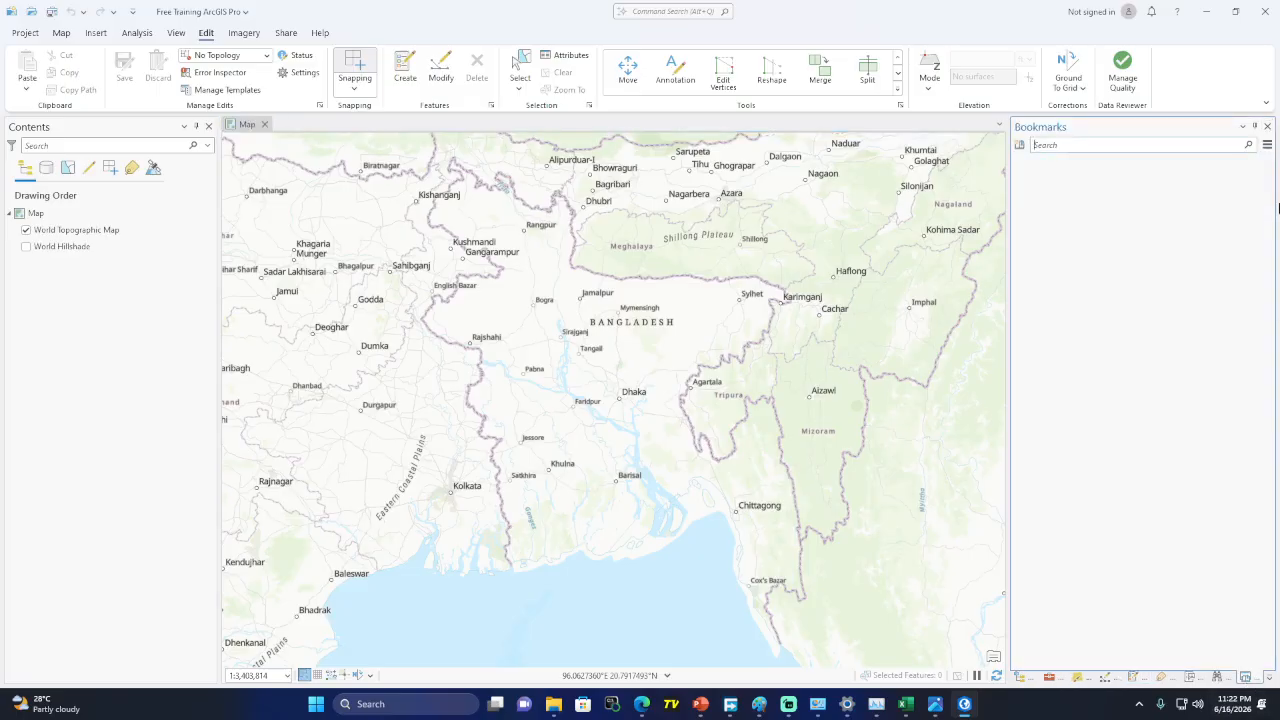
{"action": "left_click", "coordinate": [1267, 127]}
{"action": "left_click", "coordinate": [1267, 127]}
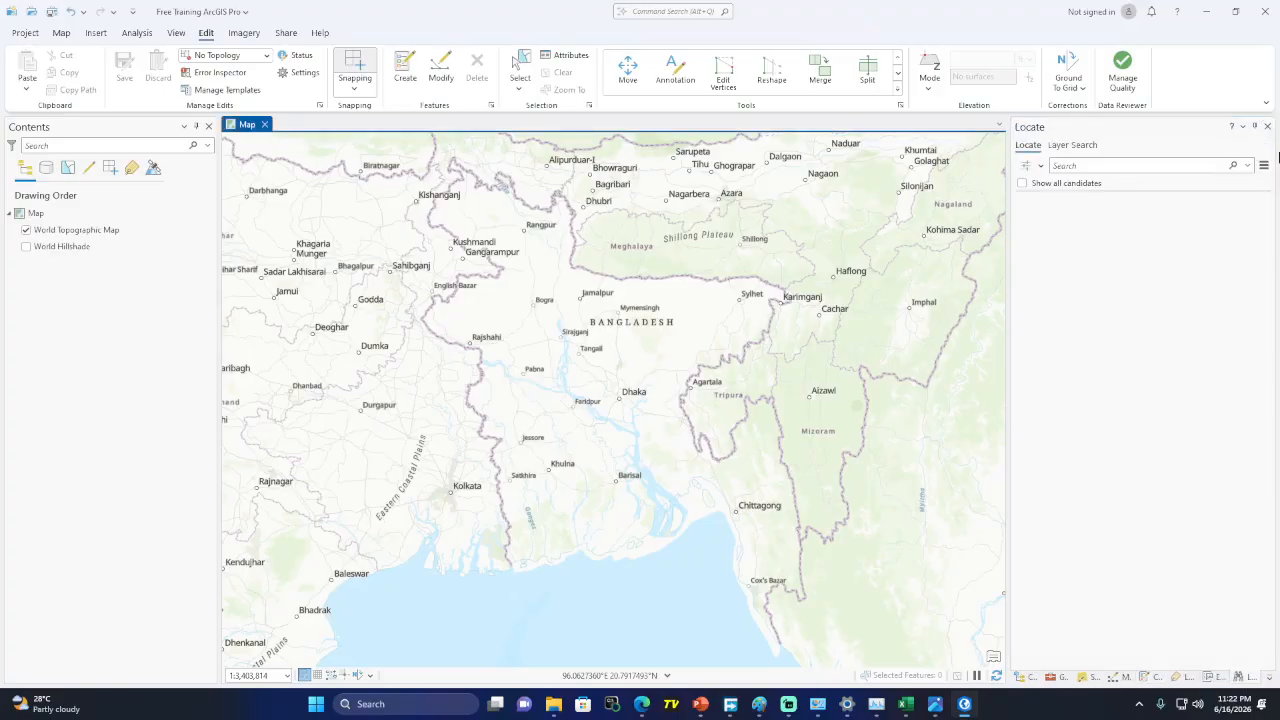
{"action": "left_click", "coordinate": [1267, 128]}
{"action": "left_click", "coordinate": [1267, 128]}
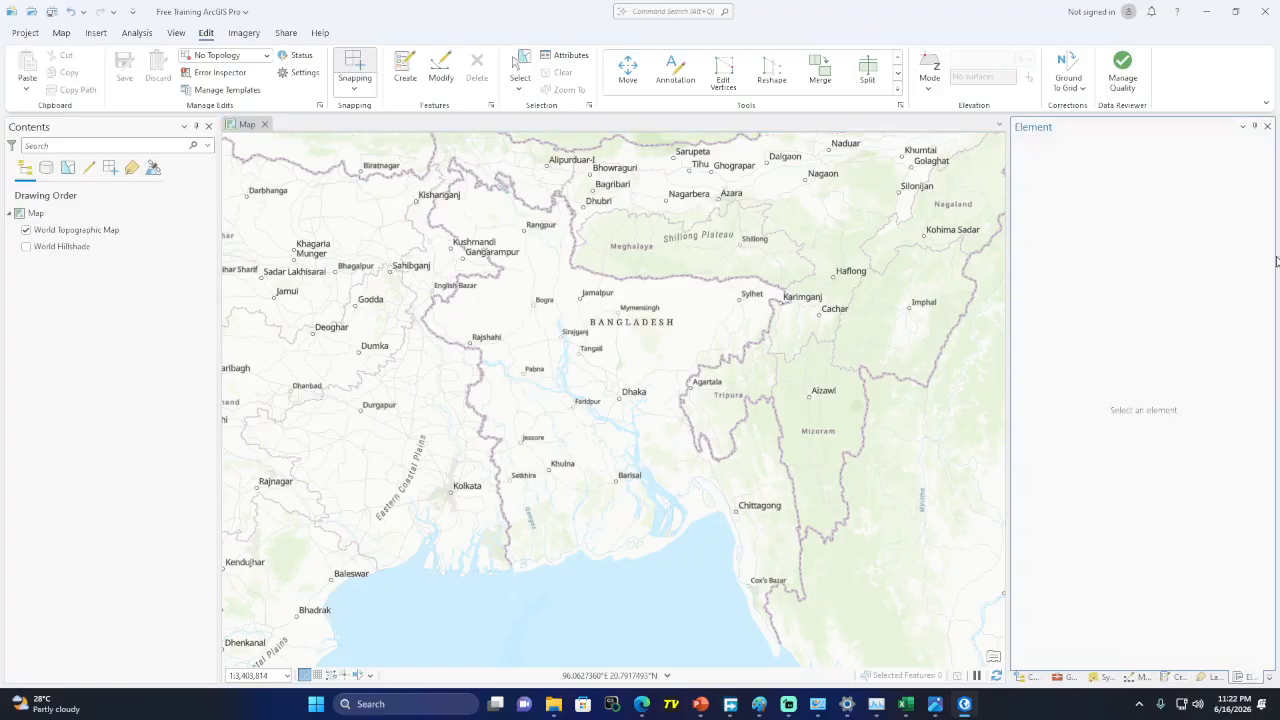
{"action": "left_click", "coordinate": [1267, 128]}
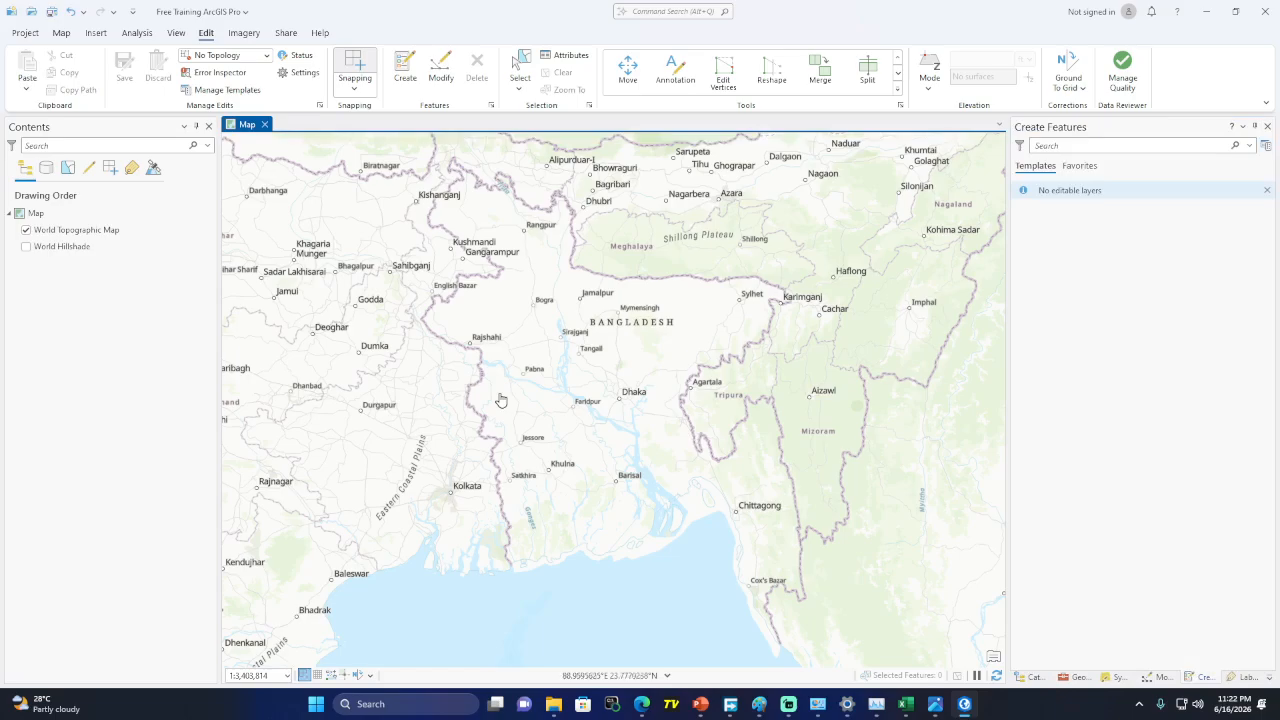
Zoom and pan from the country-wide view in to the town's street loop, river and lake
{"action": "scroll", "coordinate": [630, 397], "scroll_direction": "up", "scroll_amount": 10}
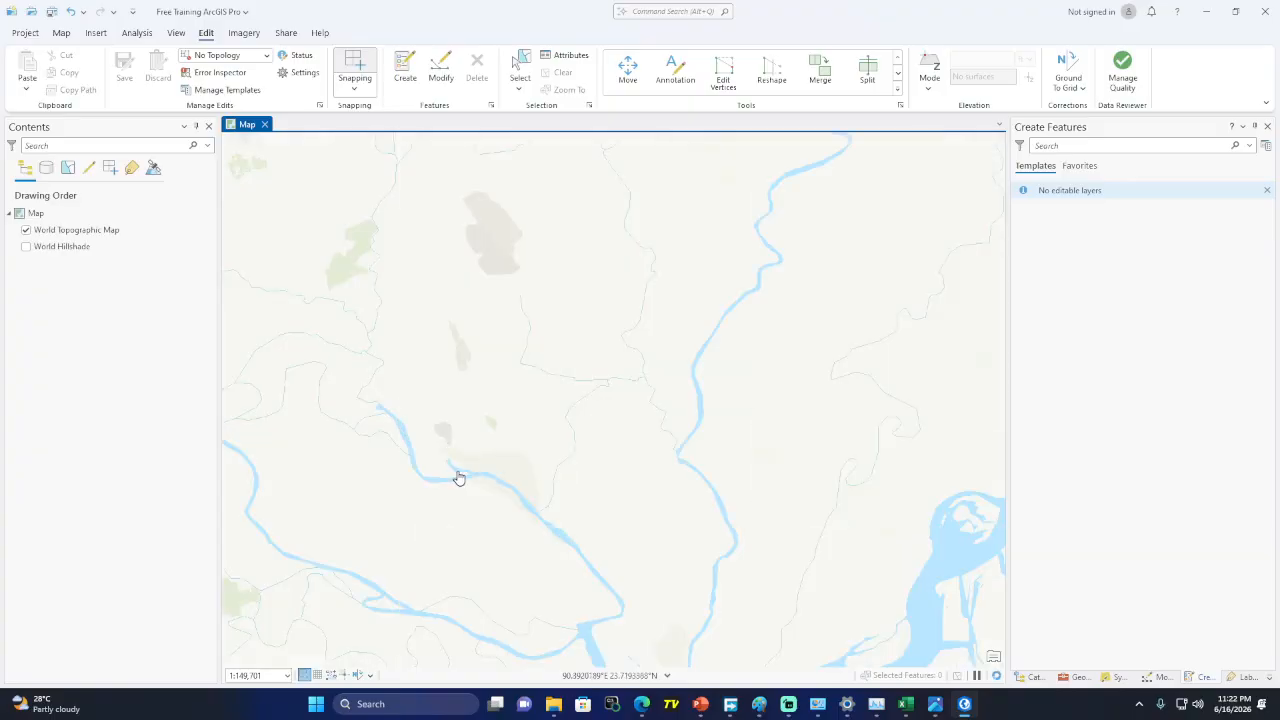
{"action": "scroll", "coordinate": [460, 479], "scroll_direction": "up", "scroll_amount": 6}
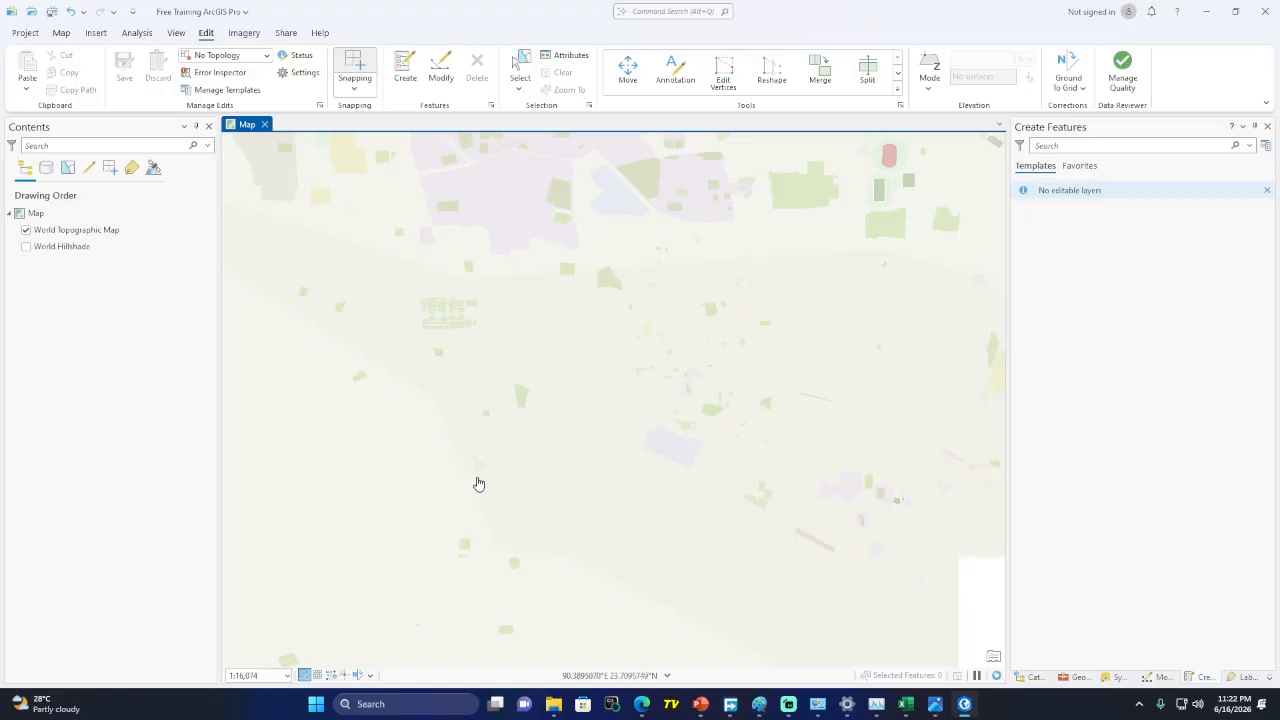
{"action": "scroll", "coordinate": [678, 470], "scroll_direction": "up", "scroll_amount": 5}
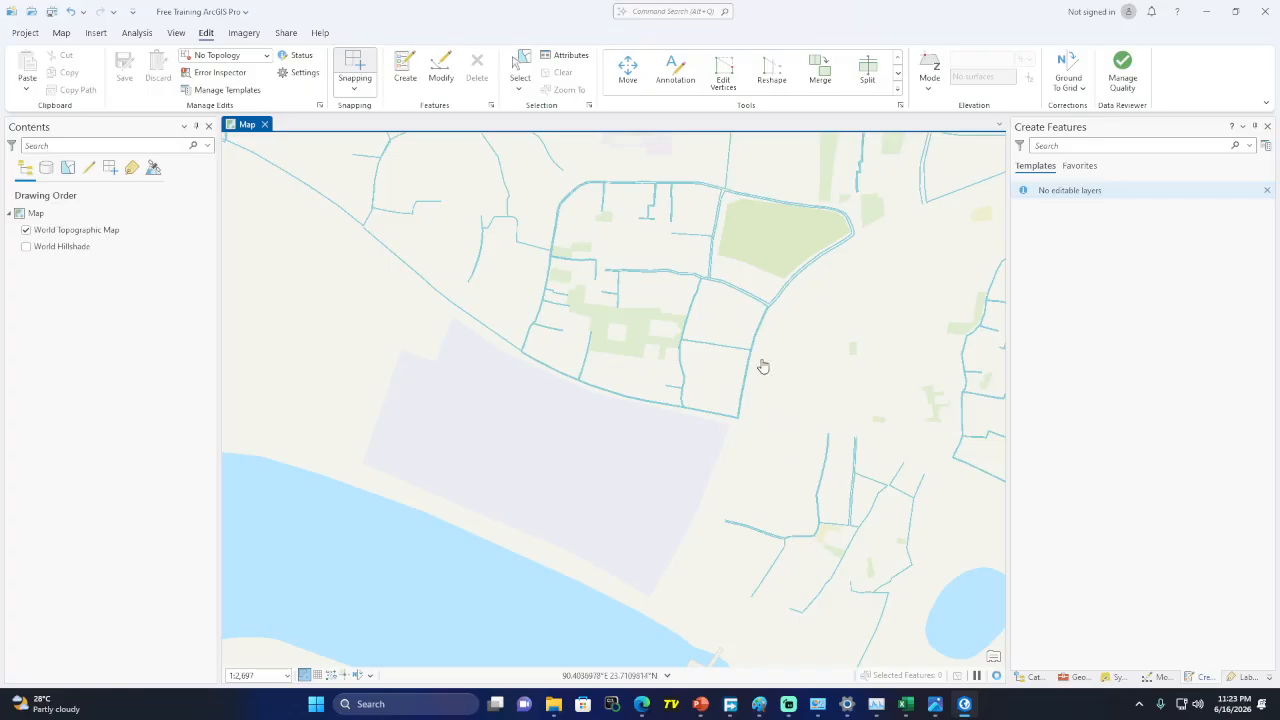
{"action": "left_click_drag", "start_coordinate": [655, 282], "coordinate": [640, 508]}
{"action": "scroll", "coordinate": [626, 320], "scroll_direction": "up", "scroll_amount": 3}
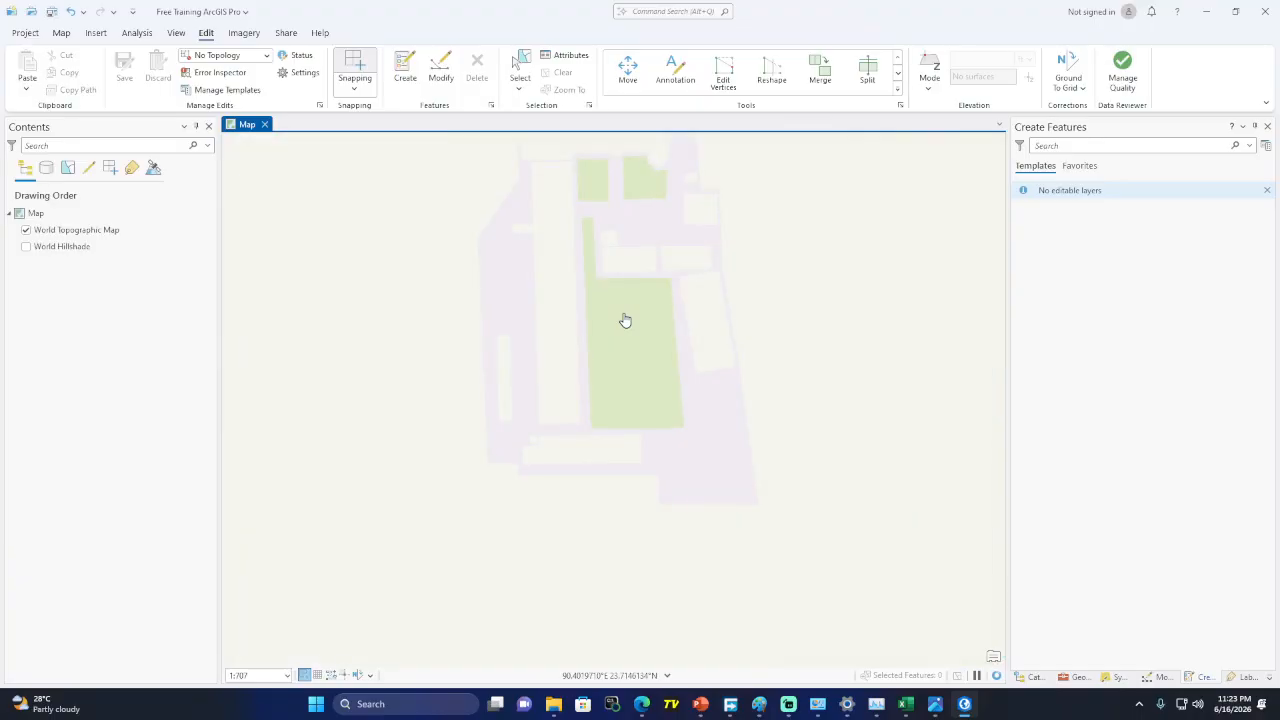
{"action": "left_click_drag", "start_coordinate": [625, 320], "coordinate": [600, 520]}
{"action": "left_click_drag", "start_coordinate": [614, 394], "coordinate": [622, 563]}
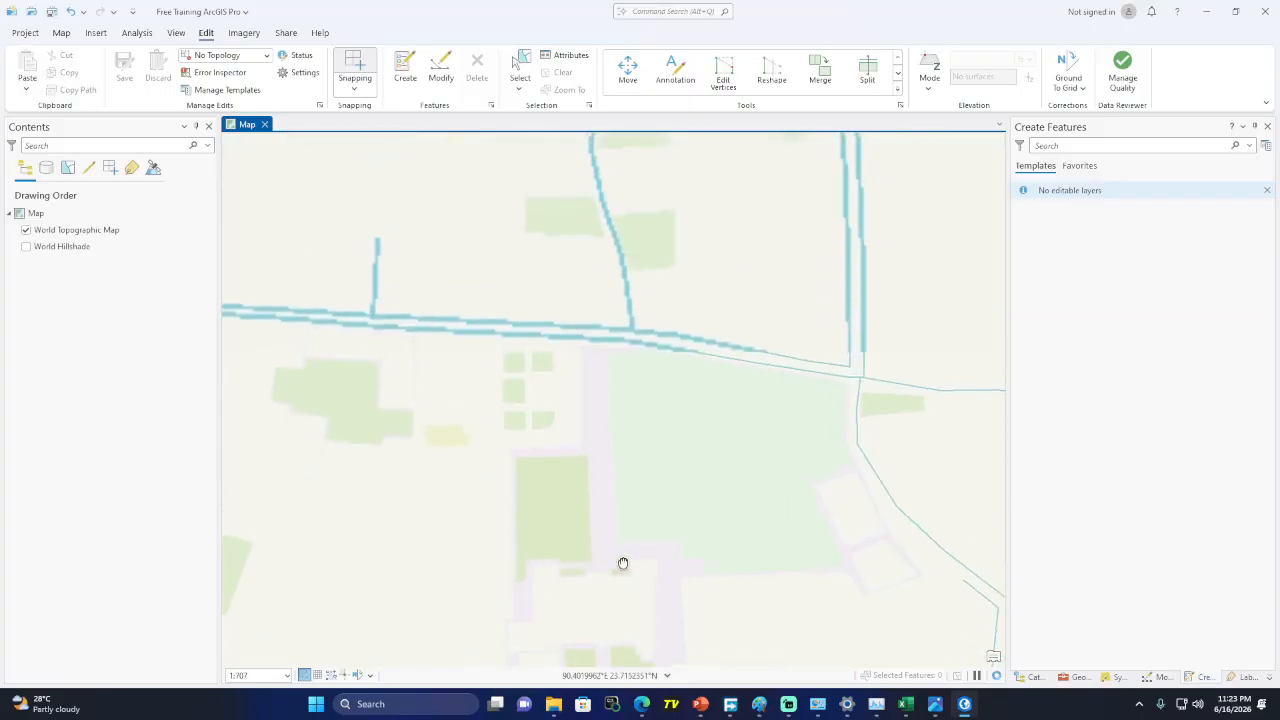
{"action": "scroll", "coordinate": [700, 410], "scroll_direction": "down", "scroll_amount": 3}
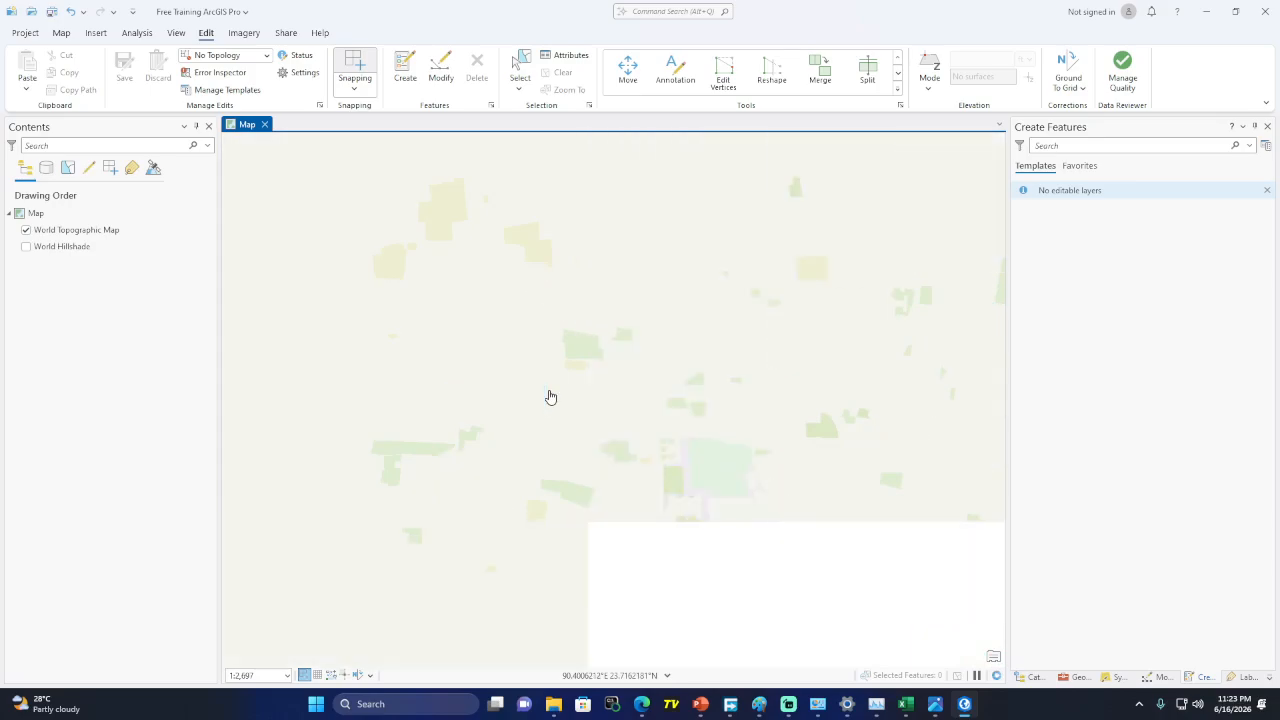
{"action": "left_click_drag", "start_coordinate": [454, 449], "coordinate": [776, 403]}
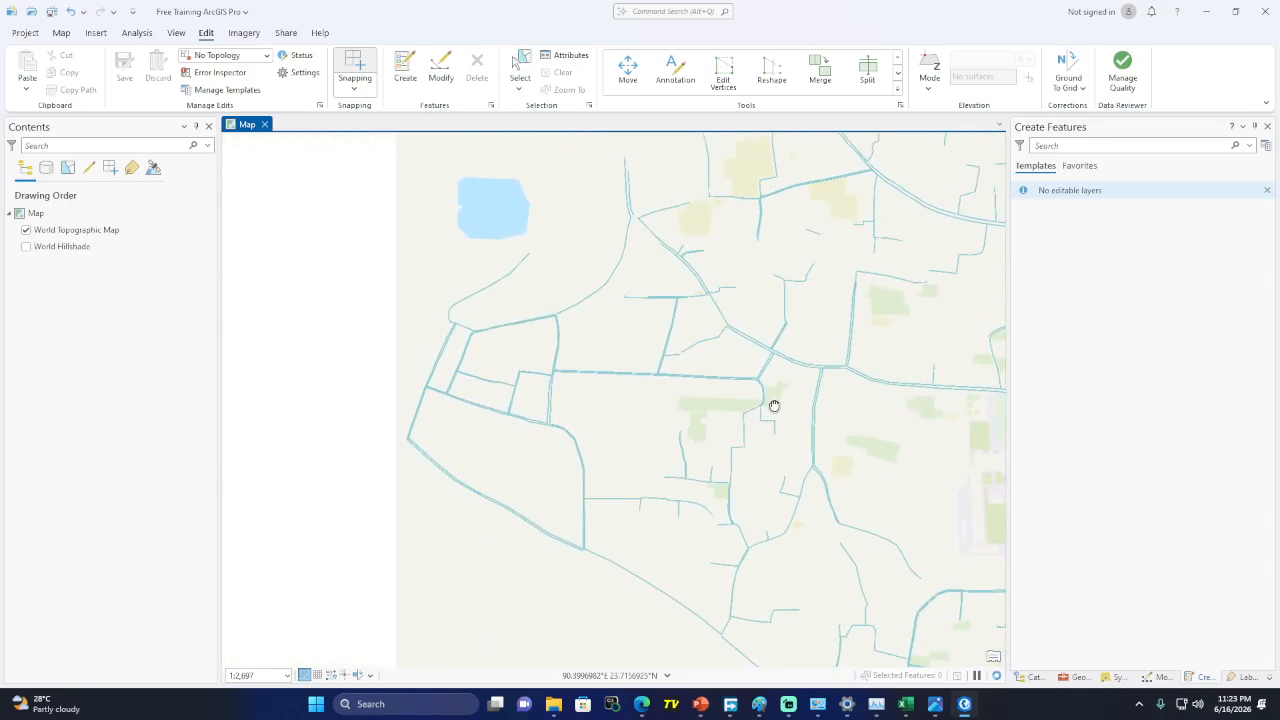
{"action": "left_click_drag", "start_coordinate": [695, 479], "coordinate": [551, 209]}
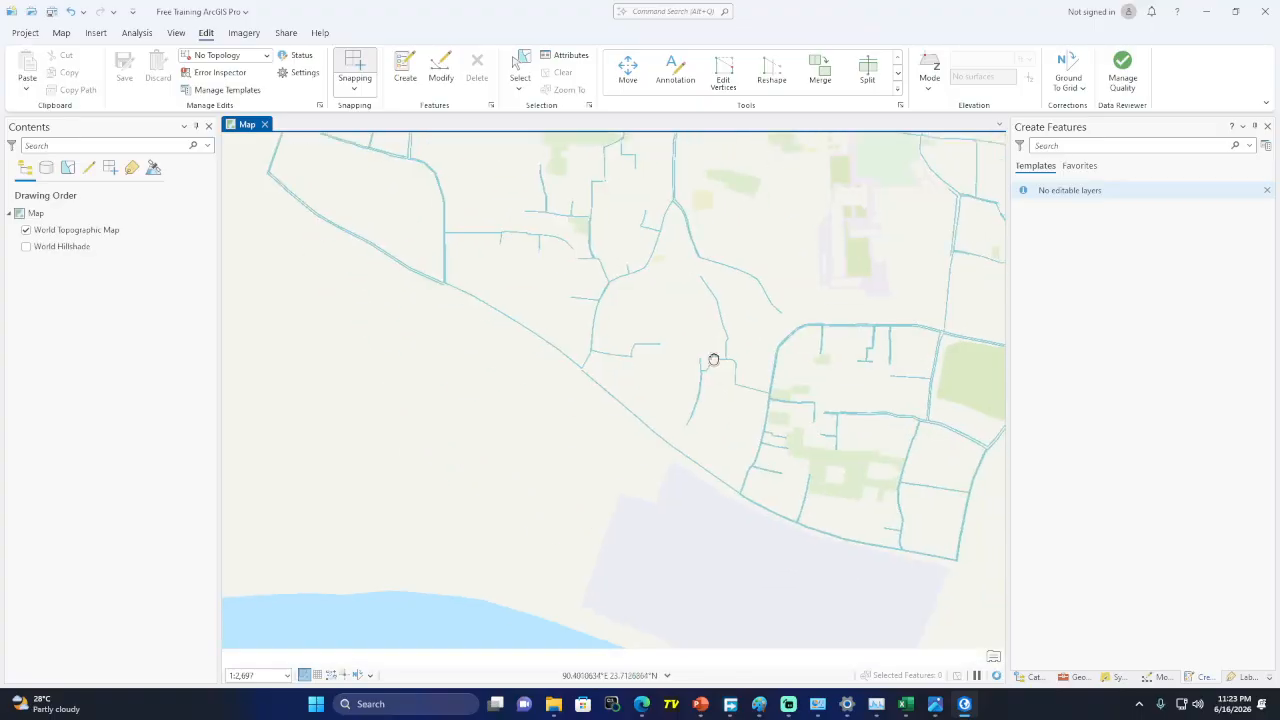
{"action": "scroll", "coordinate": [594, 409], "scroll_direction": "down", "scroll_amount": 5}
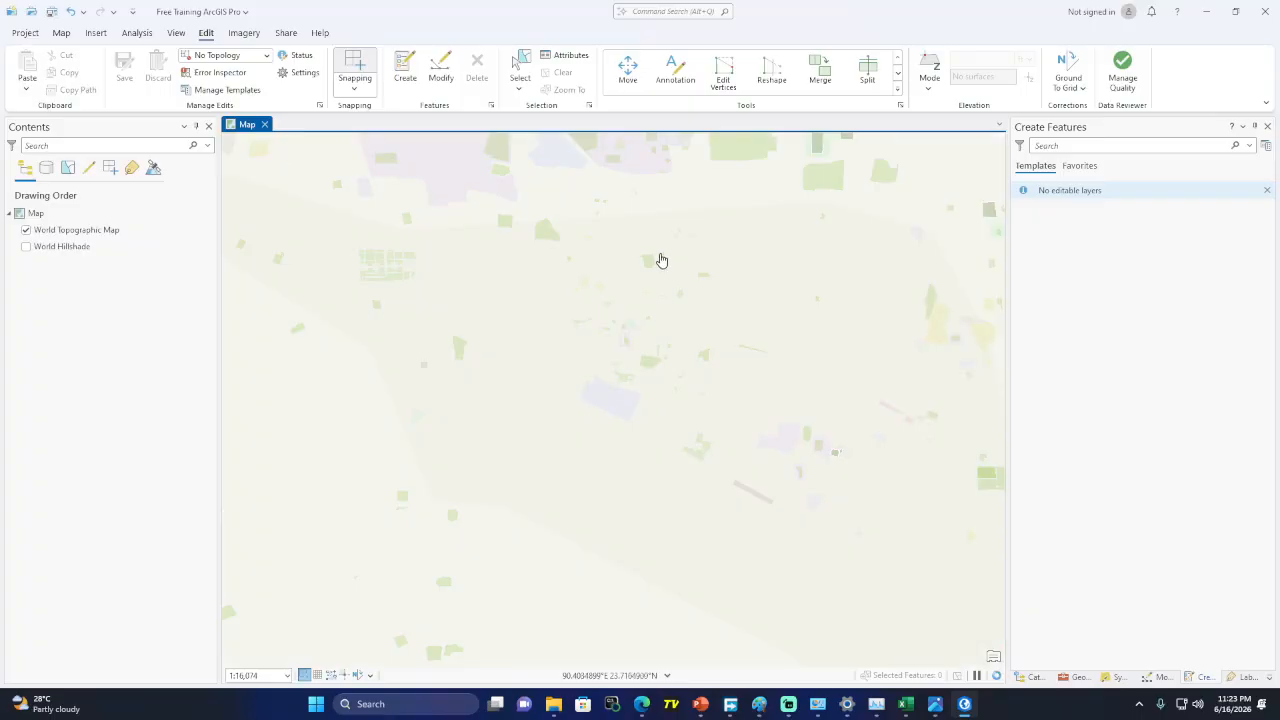
{"action": "left_click_drag", "start_coordinate": [683, 320], "coordinate": [745, 205]}
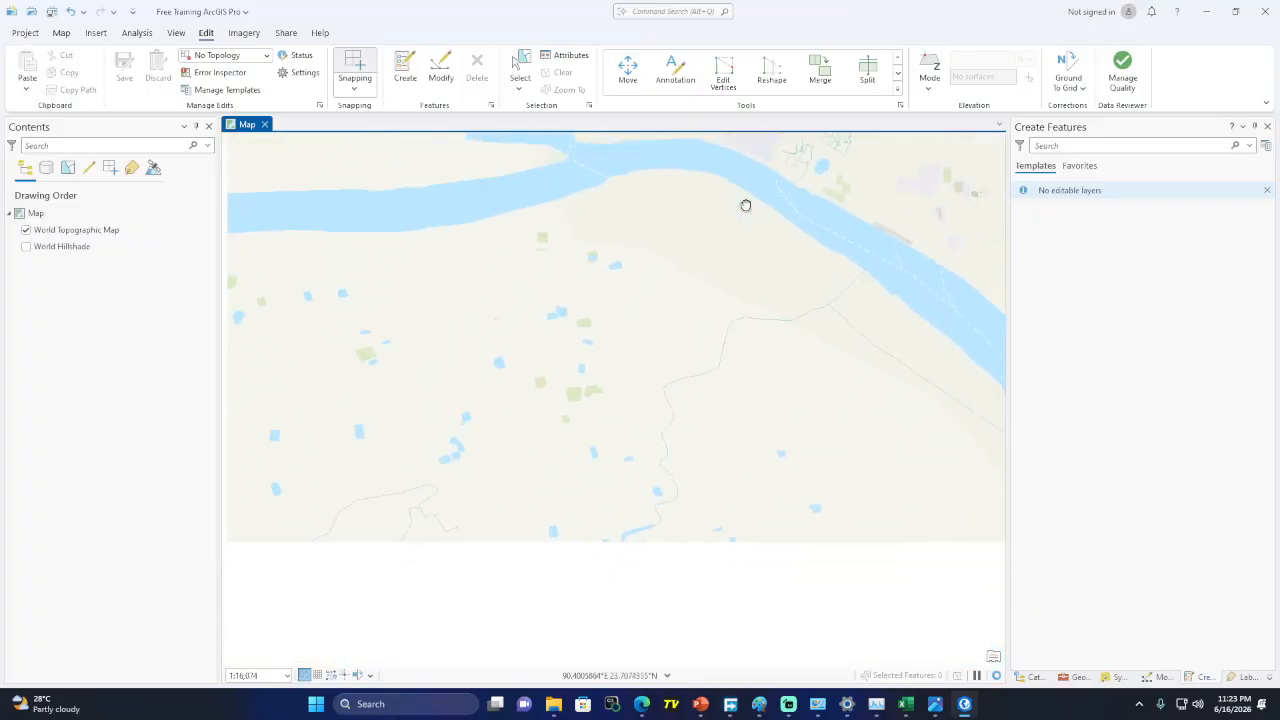
{"action": "scroll", "coordinate": [411, 434], "scroll_direction": "up", "scroll_amount": 5}
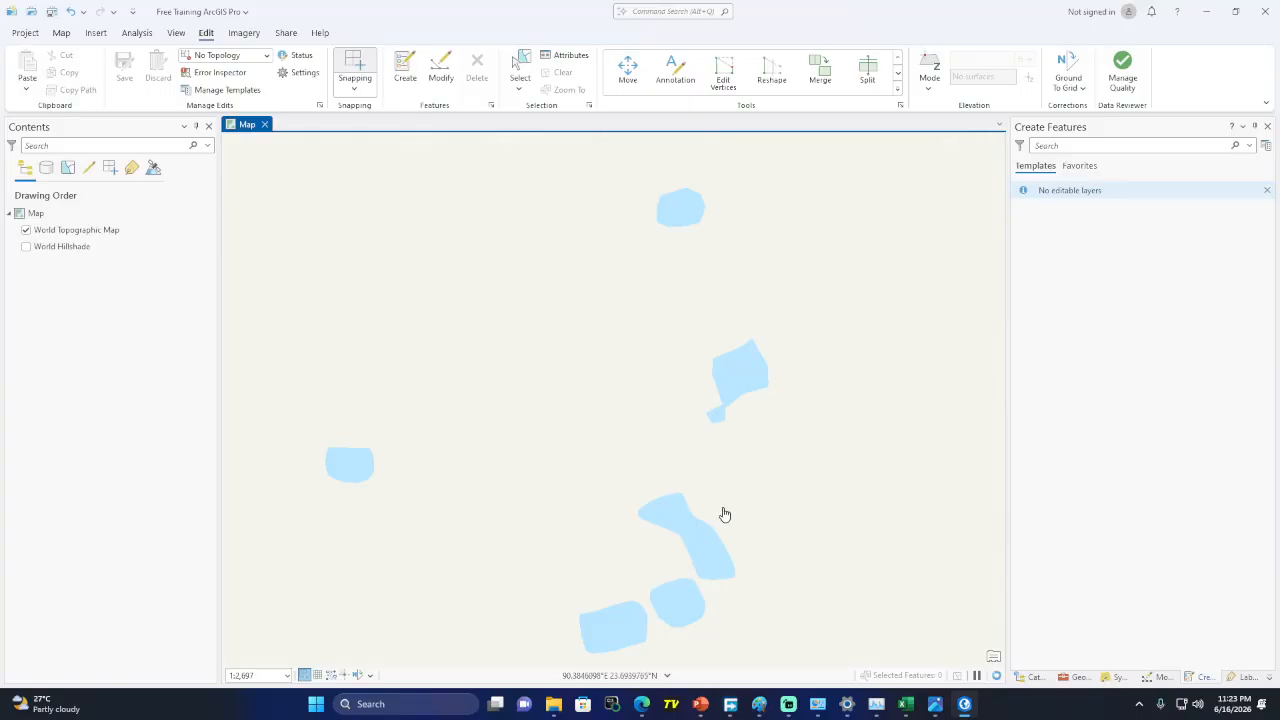
{"action": "scroll", "coordinate": [718, 515], "scroll_direction": "up", "scroll_amount": 2}
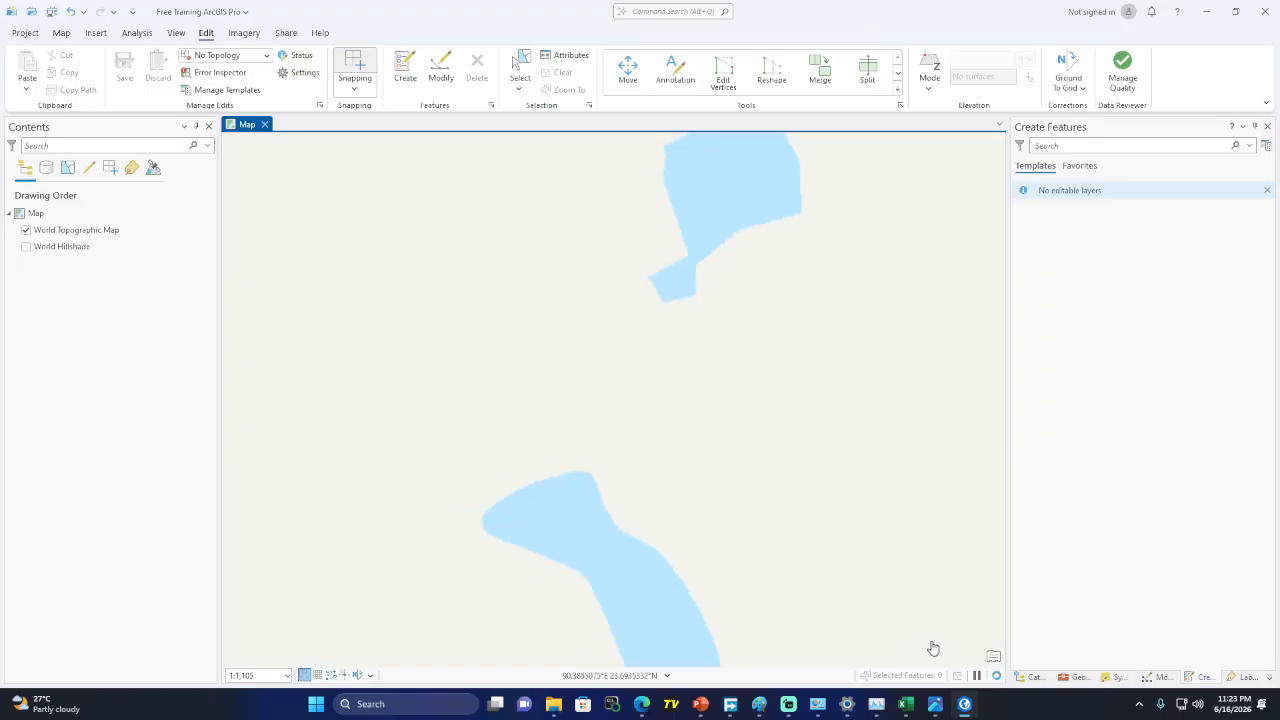
Refresh the map, zoom to about 1:10,287, and select the World Topographic Map layer in Contents
{"action": "left_click", "coordinate": [996, 676]}
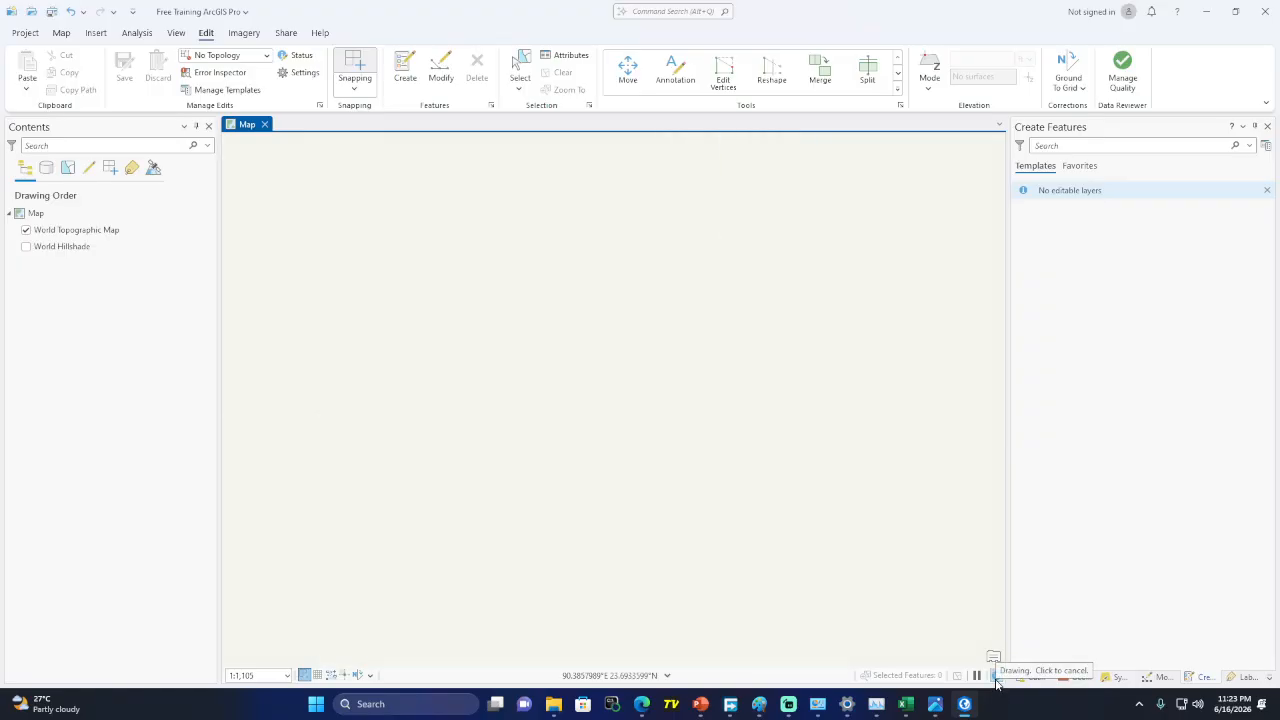
{"action": "scroll", "coordinate": [545, 455], "scroll_direction": "down", "scroll_amount": 10}
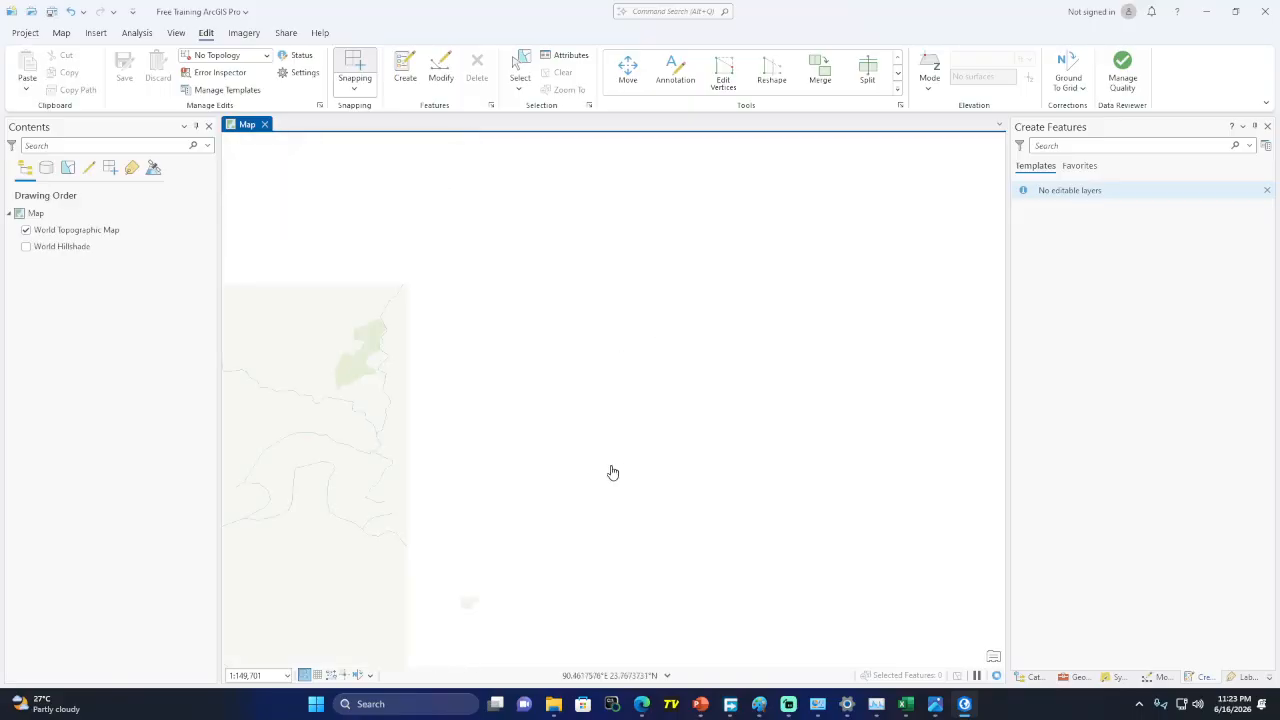
{"action": "scroll", "coordinate": [613, 472], "scroll_direction": "down", "scroll_amount": 2}
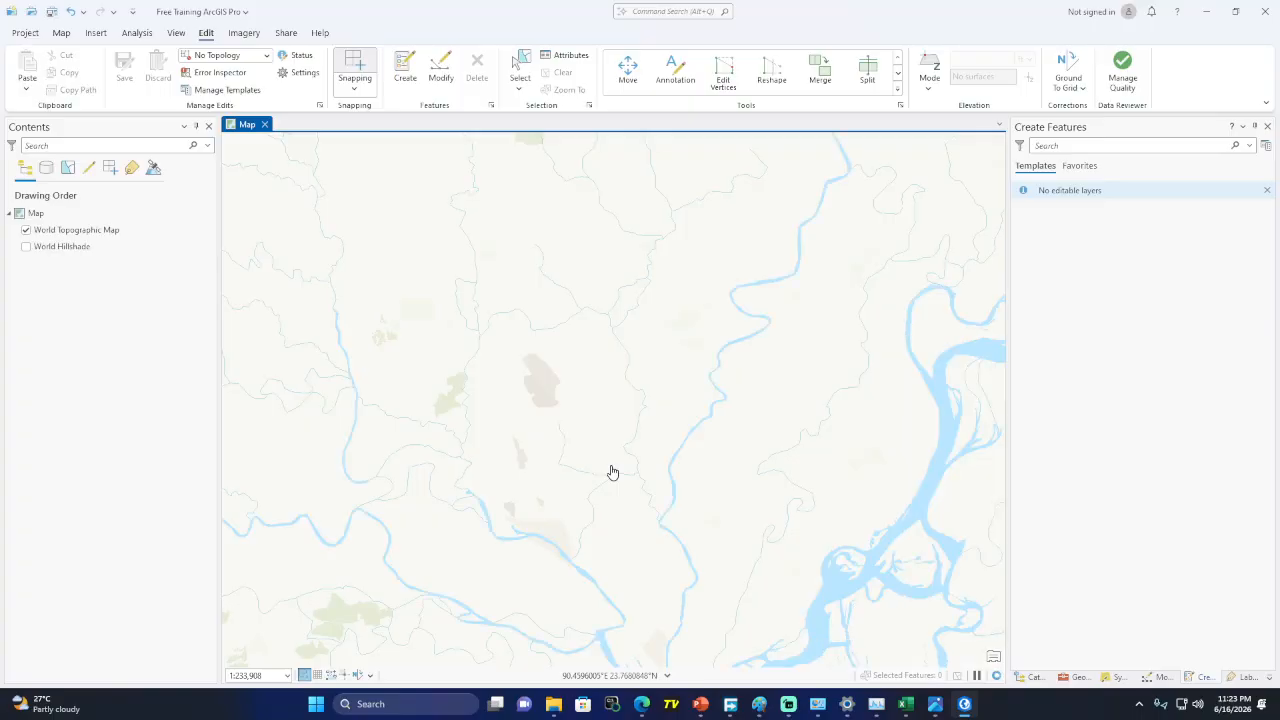
{"action": "left_click", "coordinate": [127, 247]}
{"action": "left_click", "coordinate": [125, 236]}
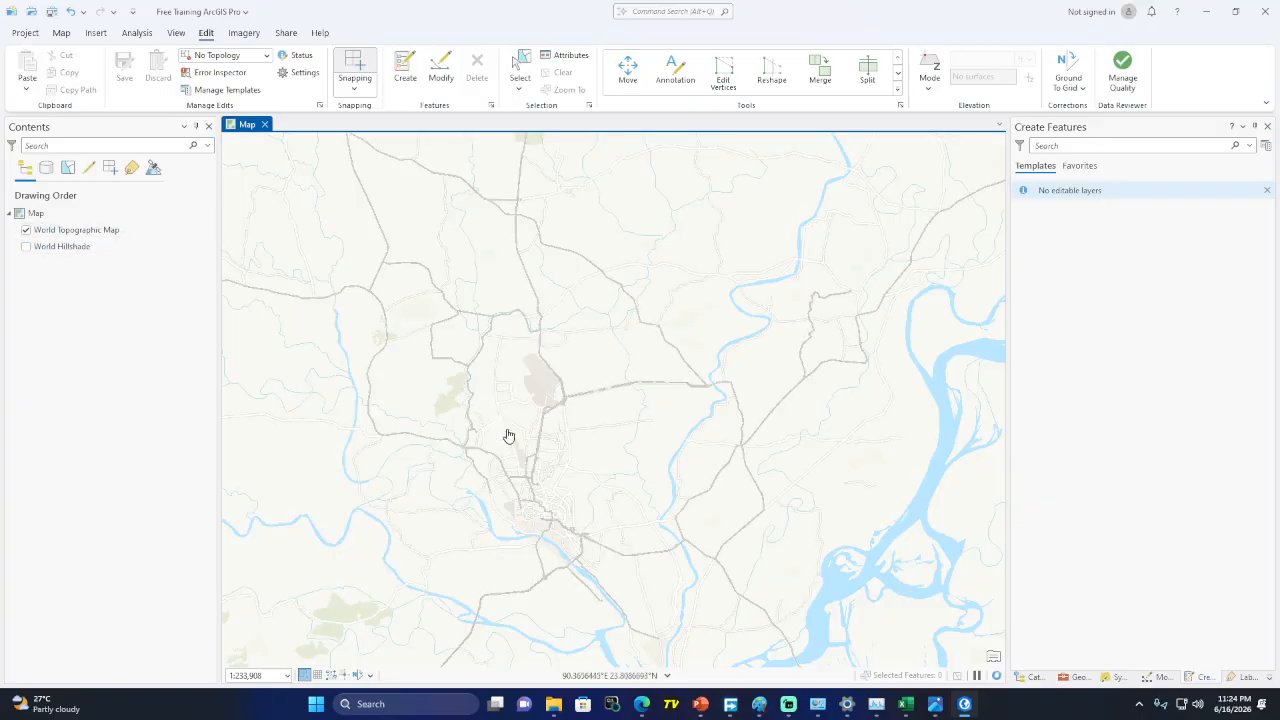
{"action": "scroll", "coordinate": [526, 503], "scroll_direction": "up", "scroll_amount": 4}
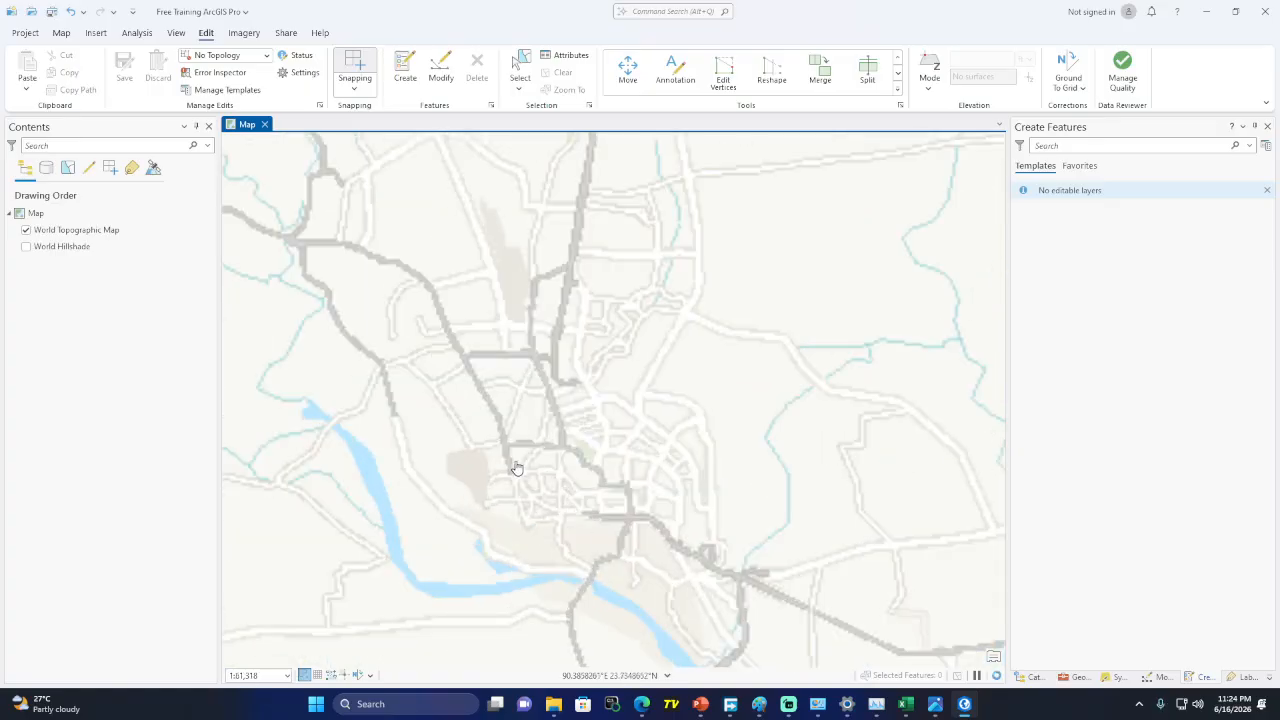
{"action": "scroll", "coordinate": [516, 466], "scroll_direction": "up", "scroll_amount": 5}
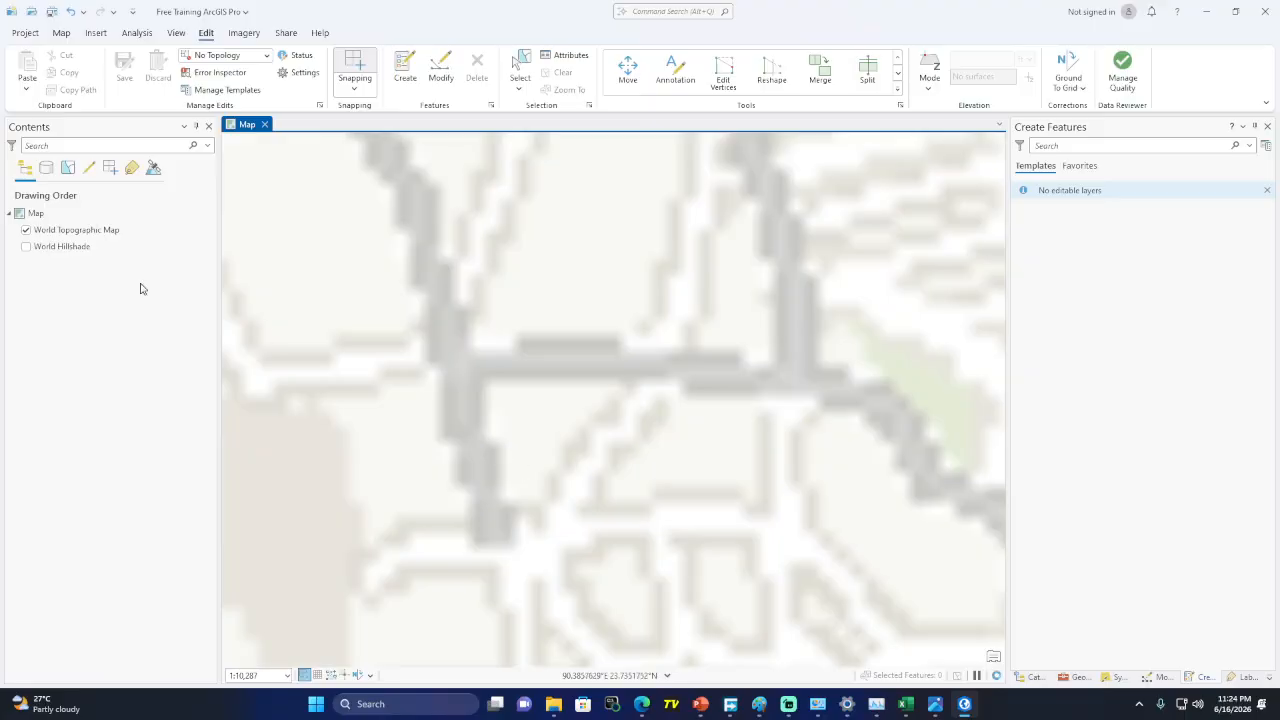
{"action": "left_click", "coordinate": [101, 233]}
Pan and zoom the map onto the green building blocks, leaving the basemap options unchanged
{"action": "right_click", "coordinate": [101, 233]}
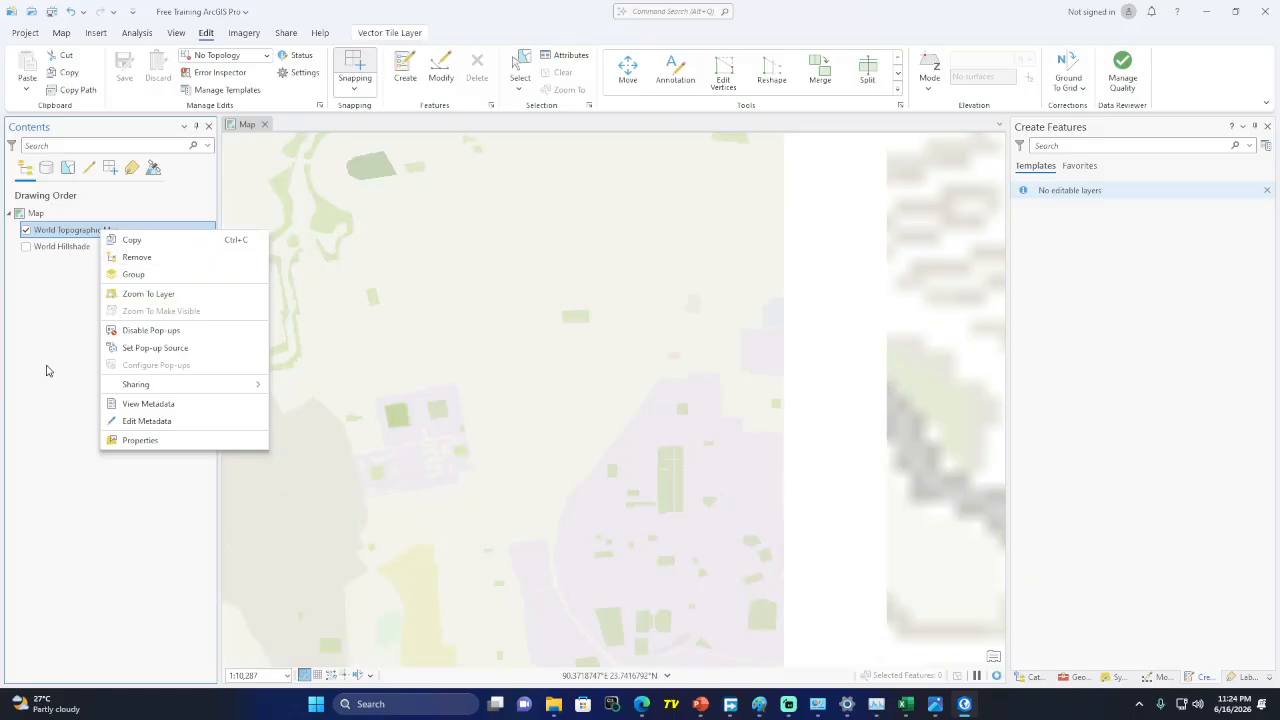
{"action": "left_click", "coordinate": [41, 371]}
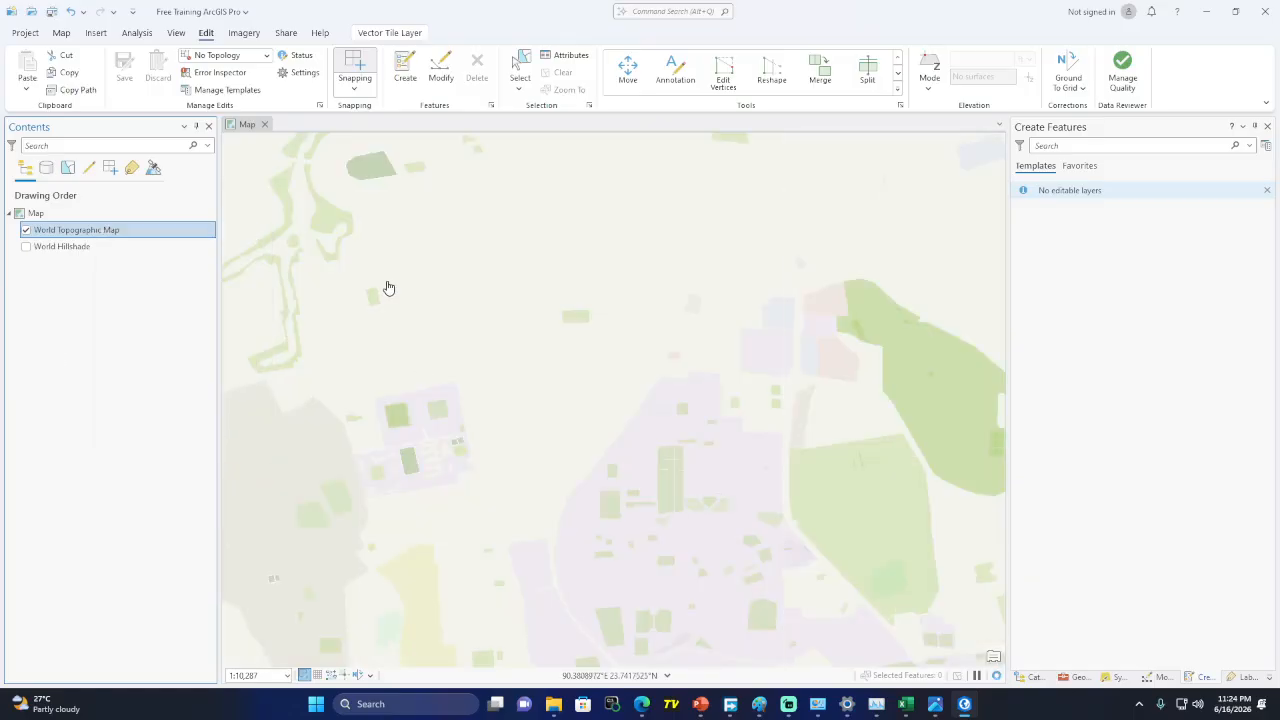
{"action": "mouse_move", "coordinate": [435, 503]}
{"action": "left_mouse_down"}
{"action": "mouse_move", "coordinate": [743, 455]}
{"action": "mouse_move", "coordinate": [410, 485]}
{"action": "left_mouse_up"}
{"action": "scroll", "coordinate": [726, 369], "scroll_direction": "up", "scroll_amount": 5}
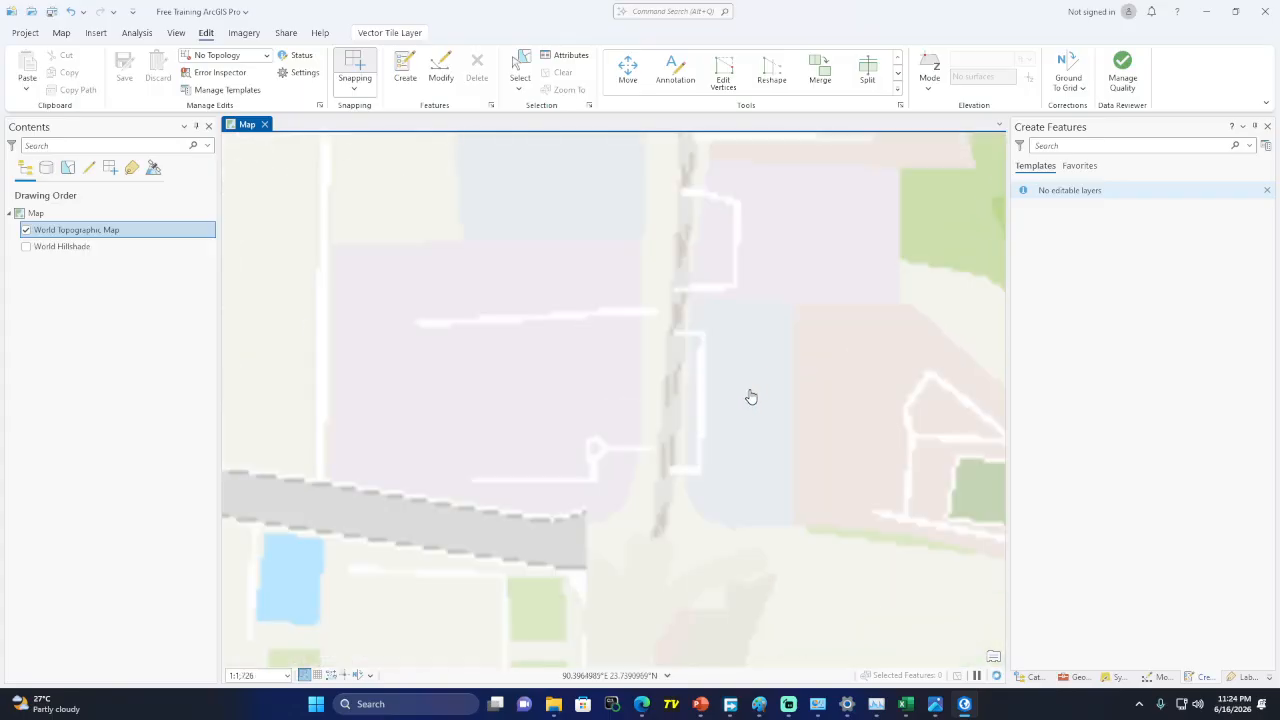
{"action": "left_click_drag", "start_coordinate": [860, 423], "coordinate": [643, 381]}
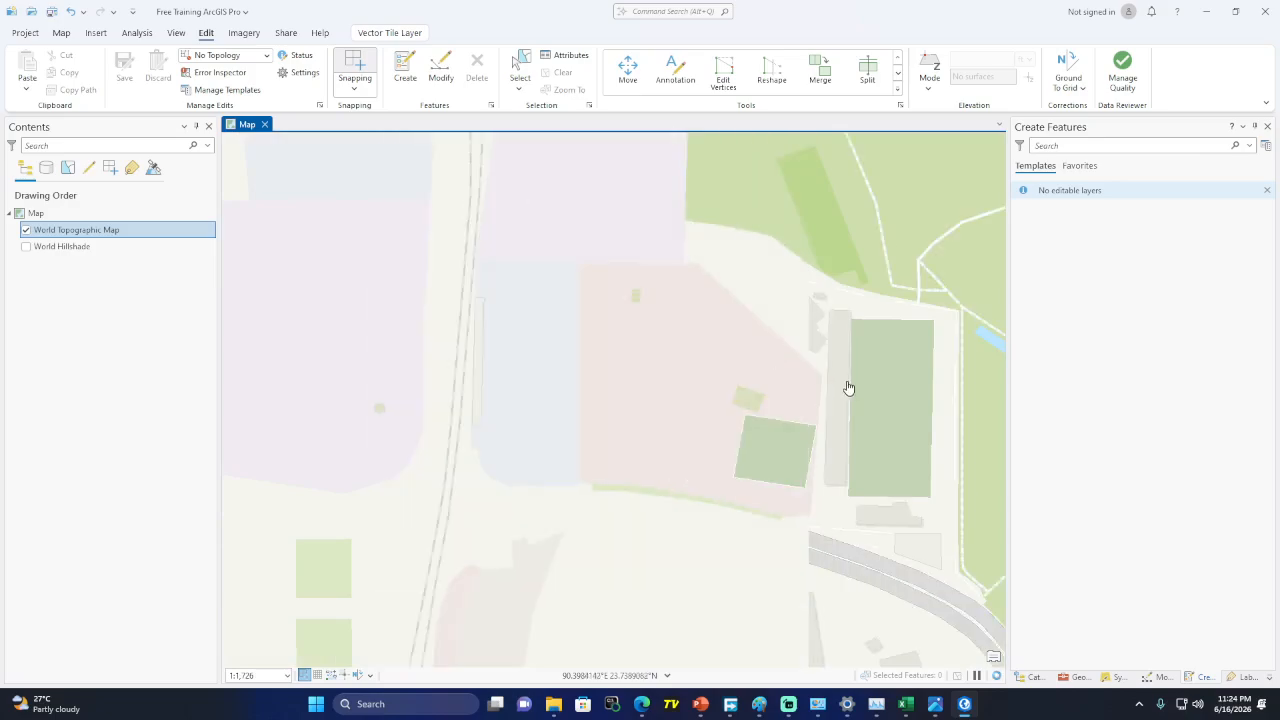
{"action": "left_click_drag", "start_coordinate": [848, 388], "coordinate": [740, 381]}
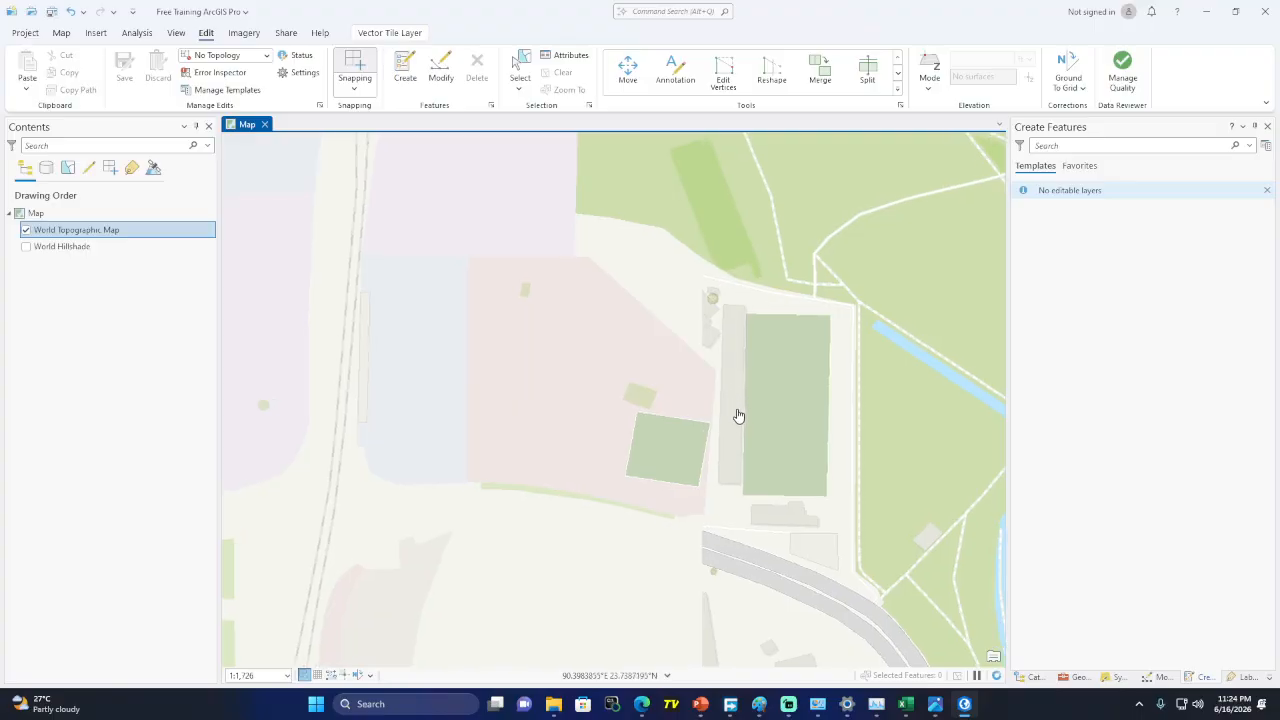
Zoom to about 1:1,105 and show the project Folders in the Catalog pane
{"action": "scroll", "coordinate": [738, 415], "scroll_direction": "up", "scroll_amount": 2}
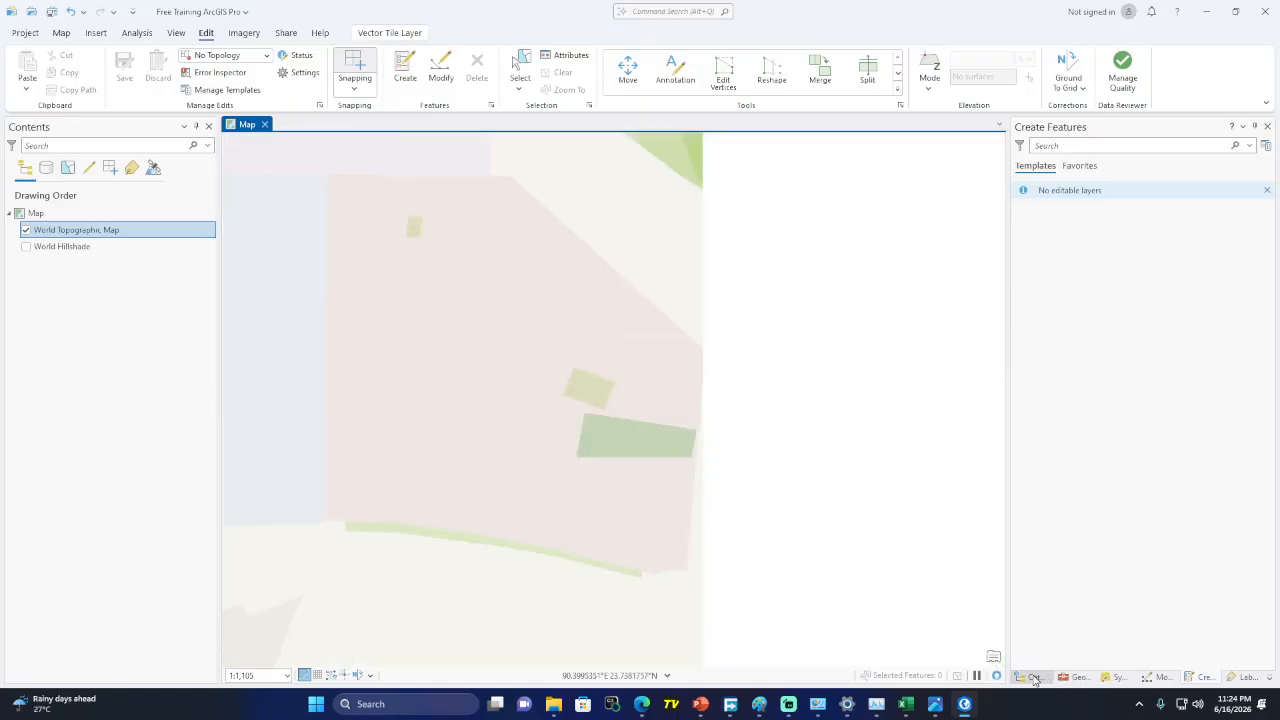
{"action": "left_click", "coordinate": [1034, 678]}
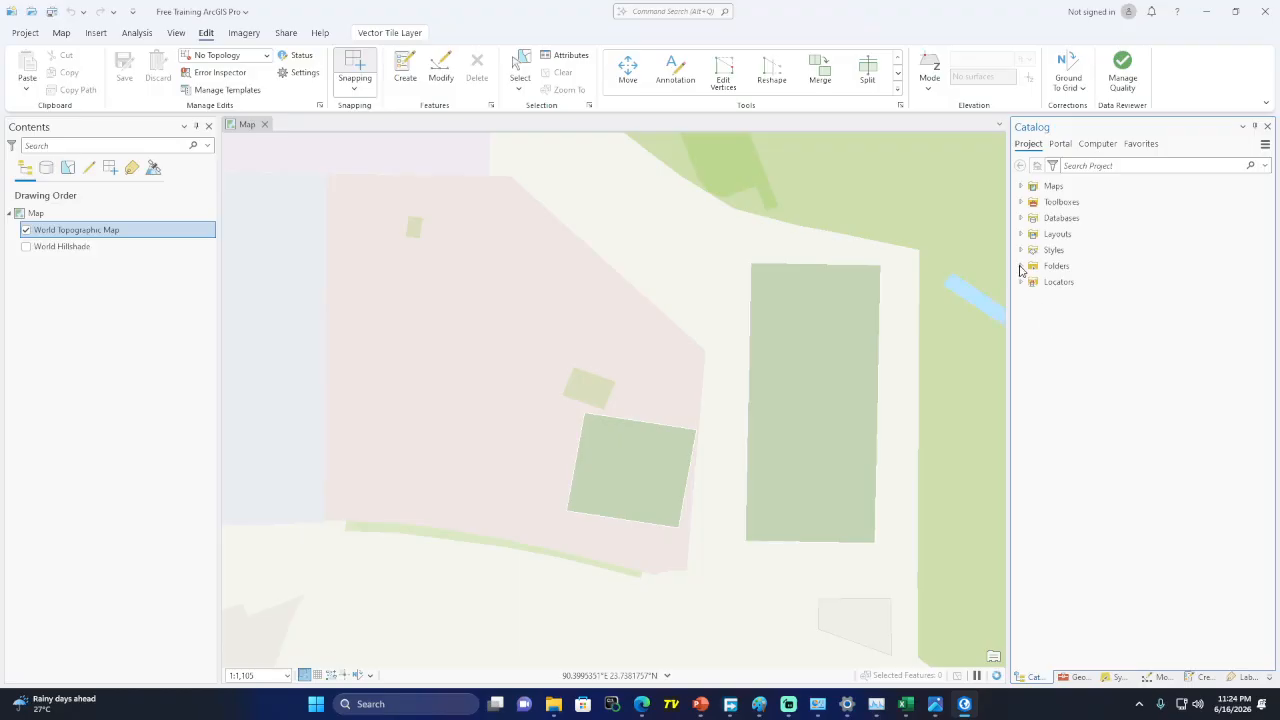
{"action": "left_click", "coordinate": [1020, 267]}
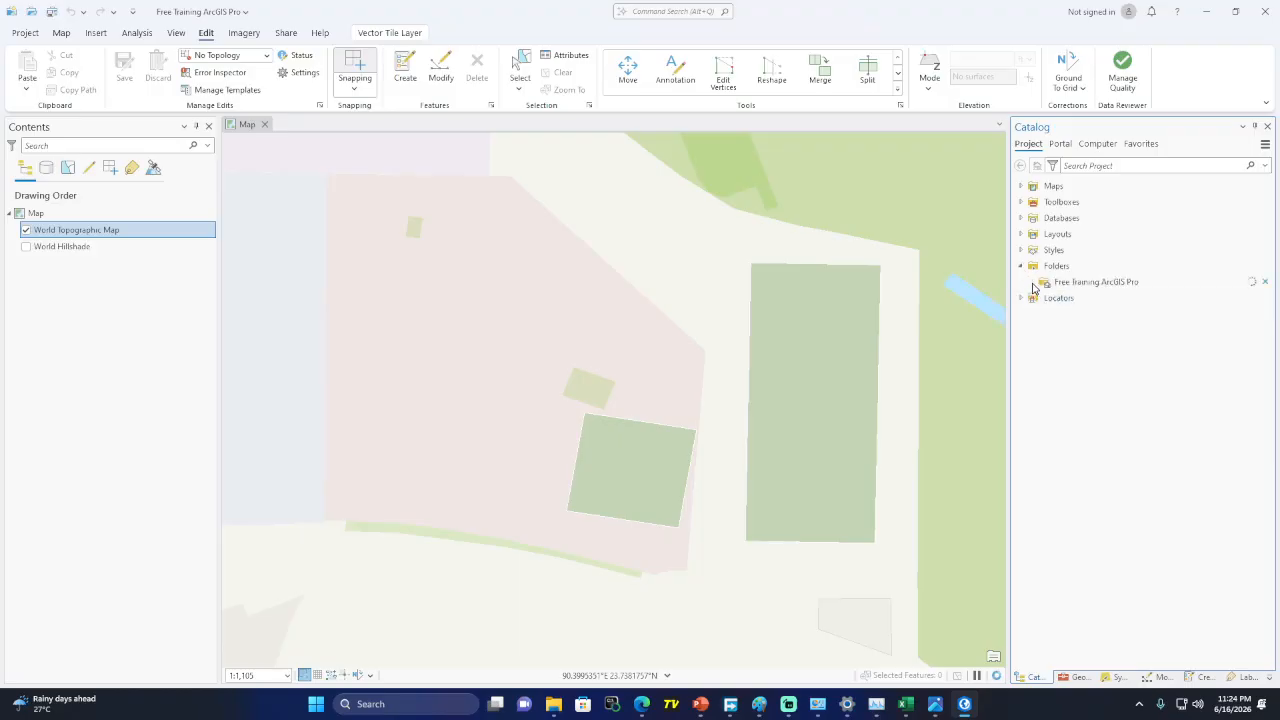
Launch New > Shapefile for the Free Training ArcGIS Pro folder to reach Create Feature Class
{"action": "left_click", "coordinate": [1032, 285]}
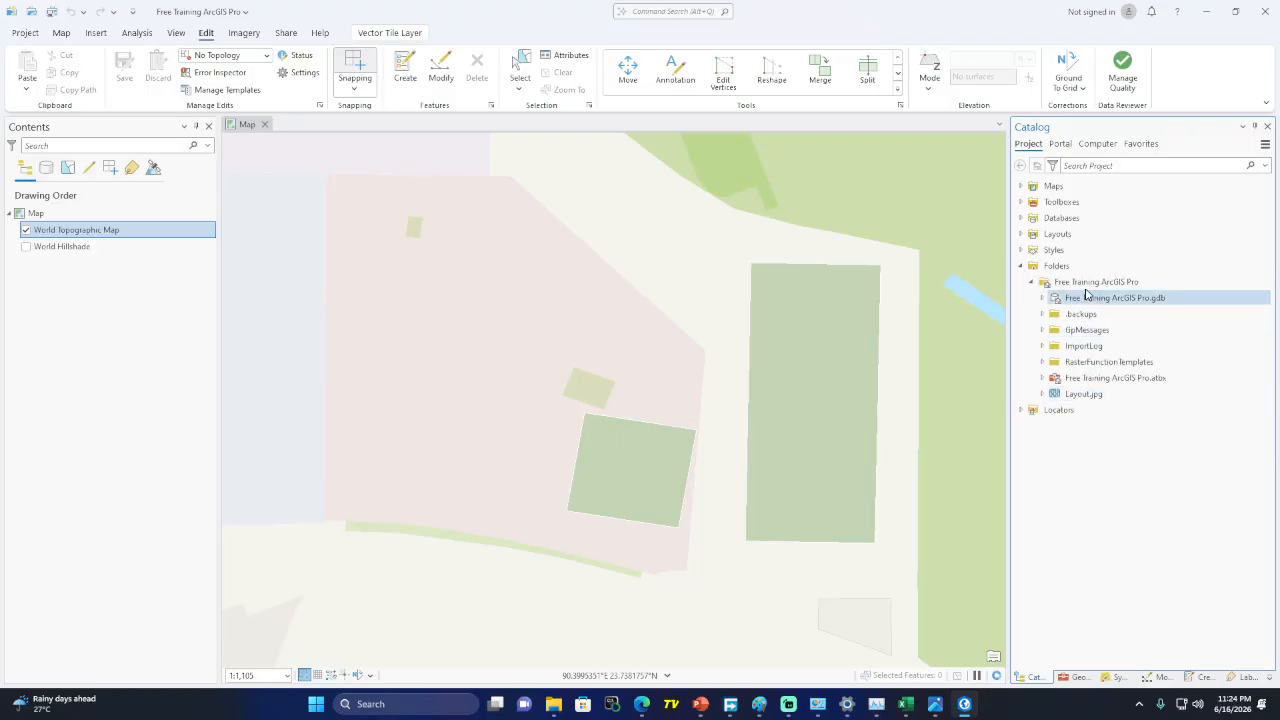
{"action": "right_click", "coordinate": [1088, 289]}
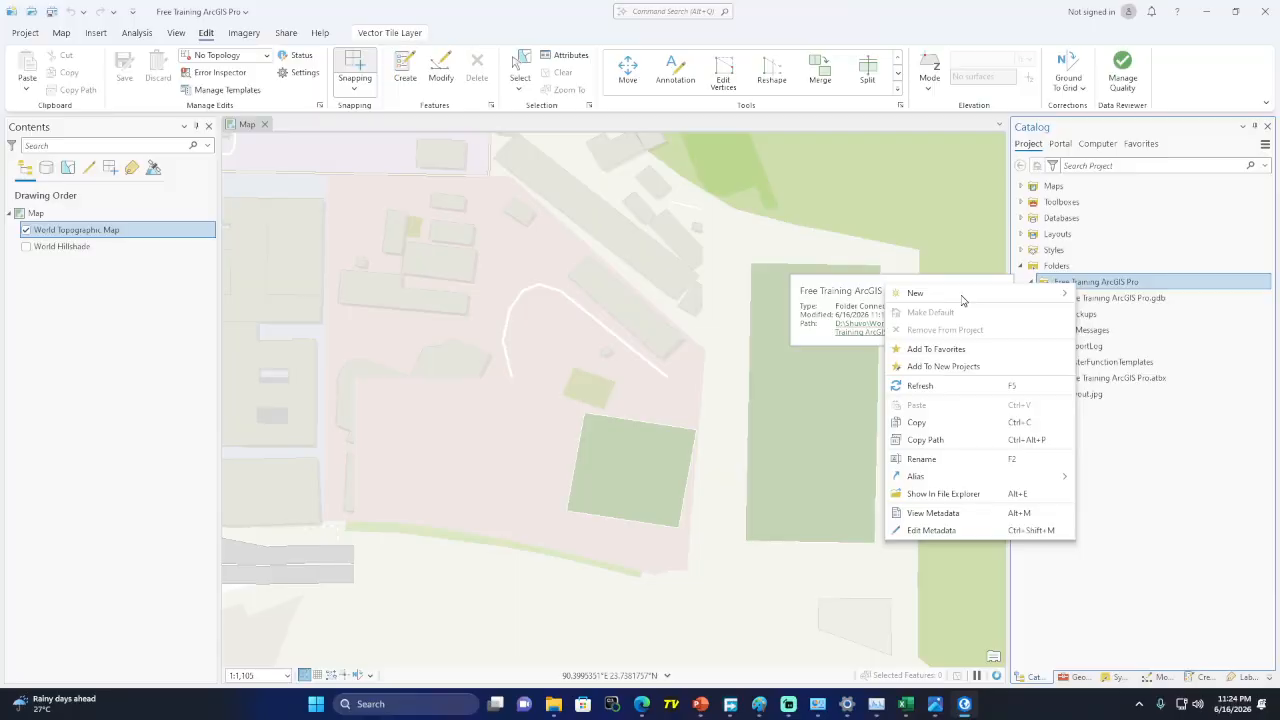
{"action": "mouse_move", "coordinate": [981, 294]}
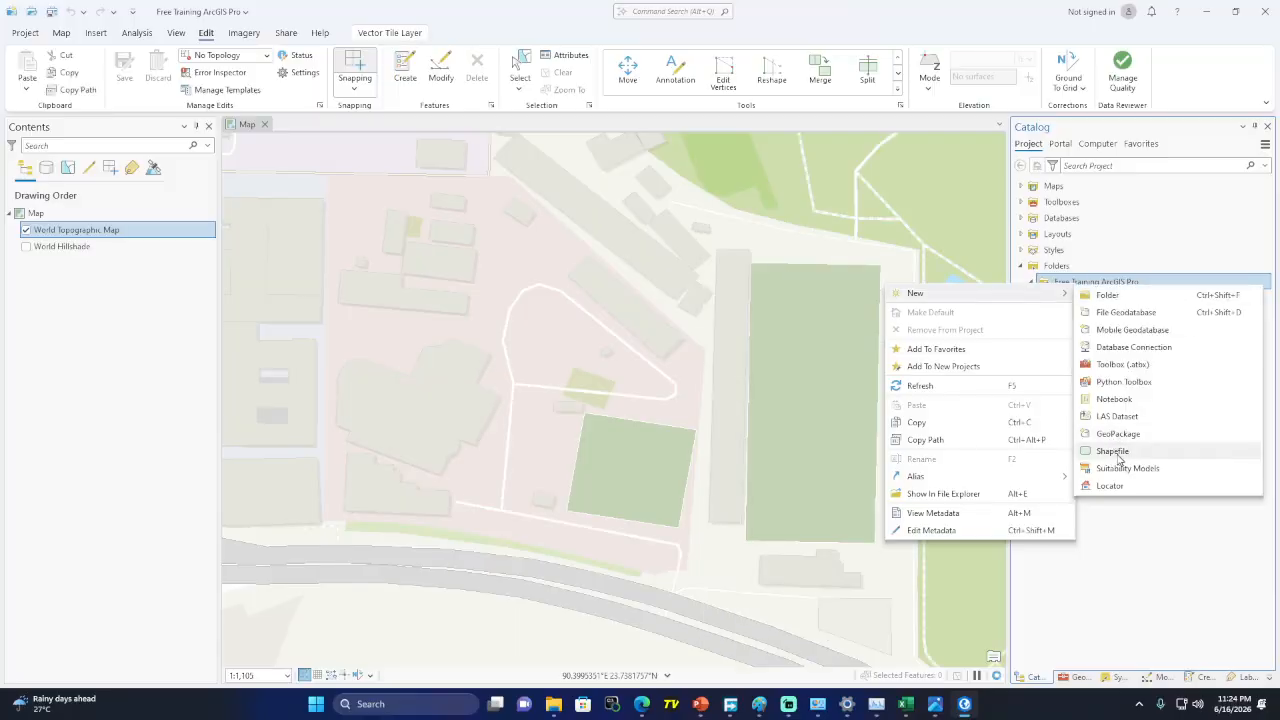
{"action": "left_click", "coordinate": [1112, 451]}
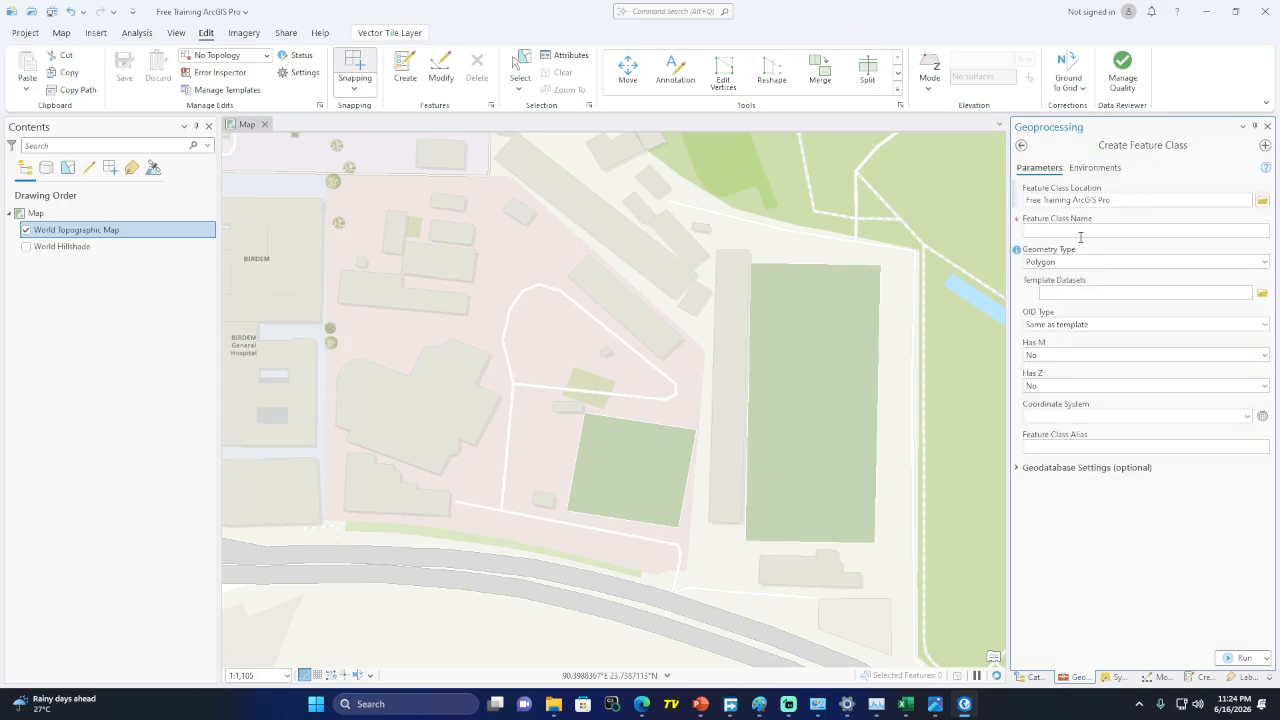
Create a Polygon feature class named 'Building' in the current map's coordinate system, GCS_WGS_1984
{"action": "left_click", "coordinate": [1075, 233]}
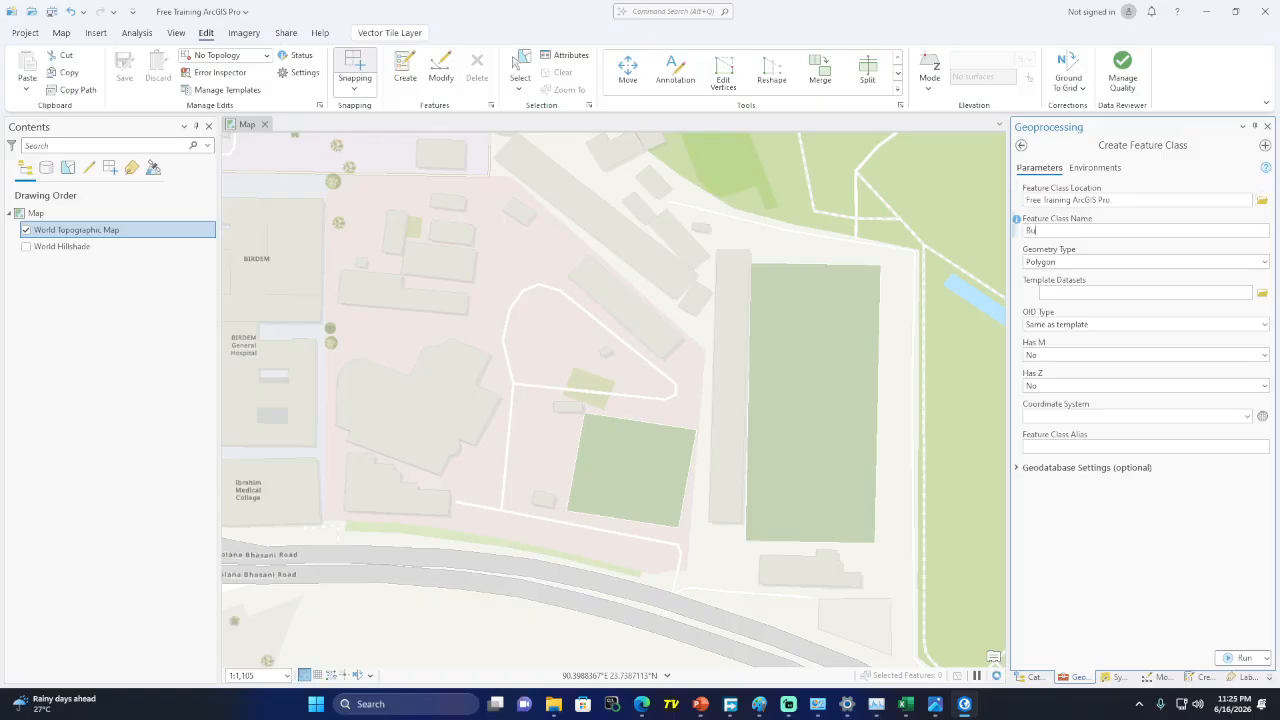
{"action": "type", "text": "Building"}
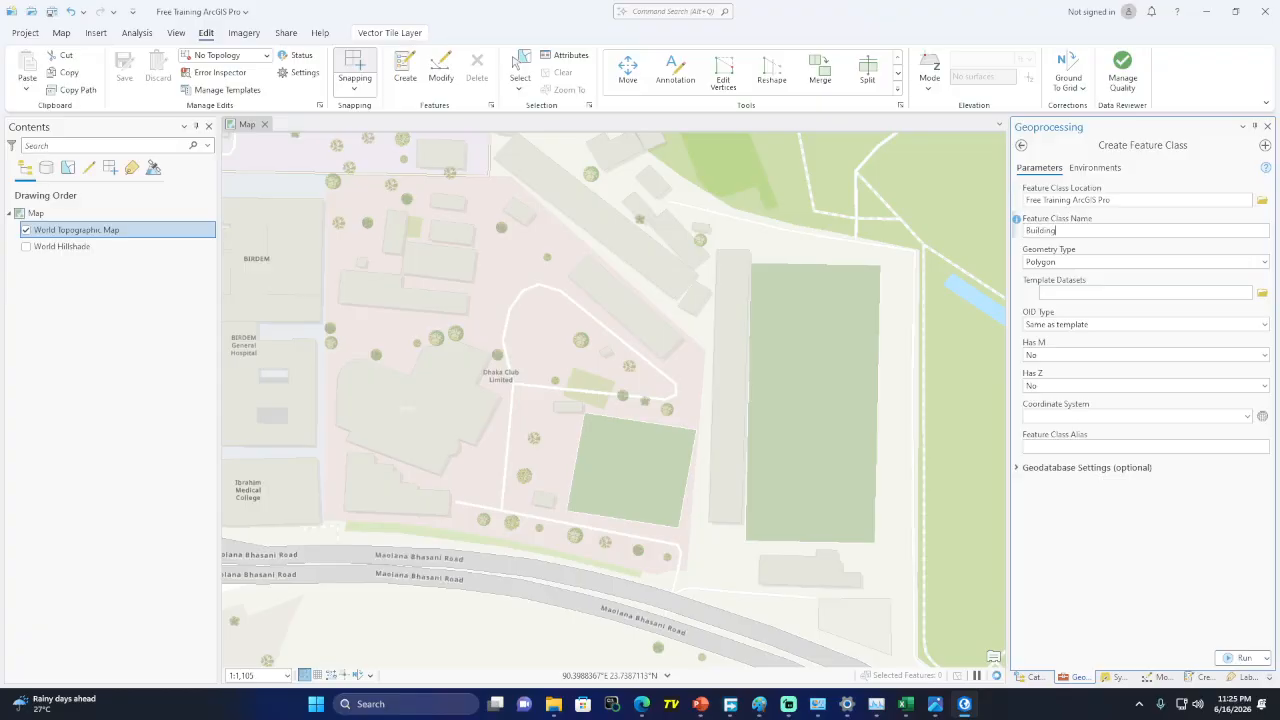
{"action": "left_click", "coordinate": [1085, 262]}
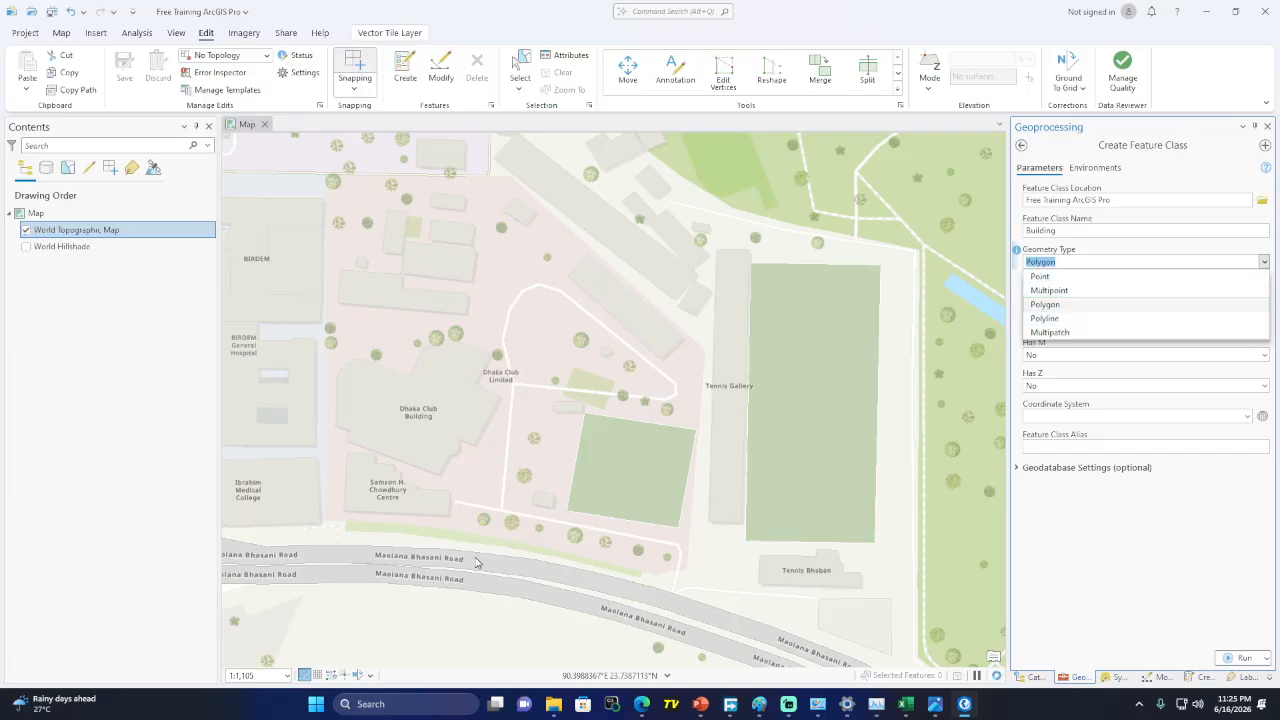
{"action": "left_click", "coordinate": [1060, 307]}
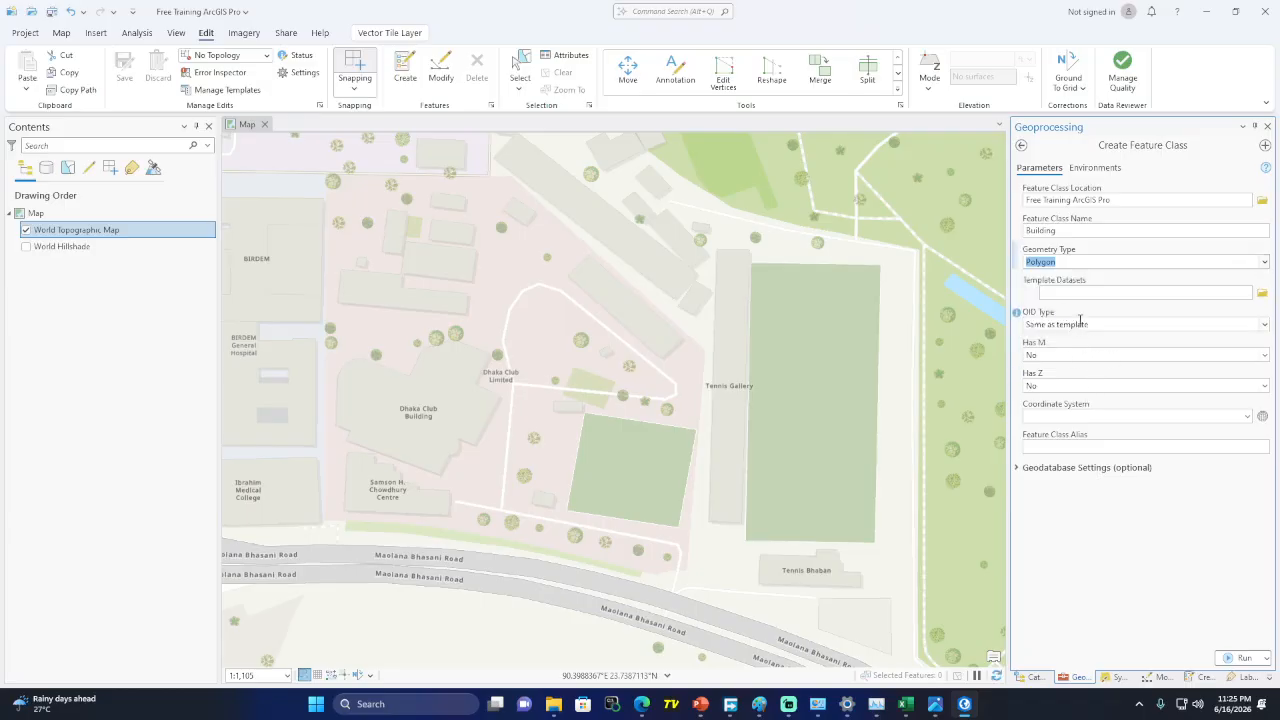
{"action": "left_click", "coordinate": [1246, 416]}
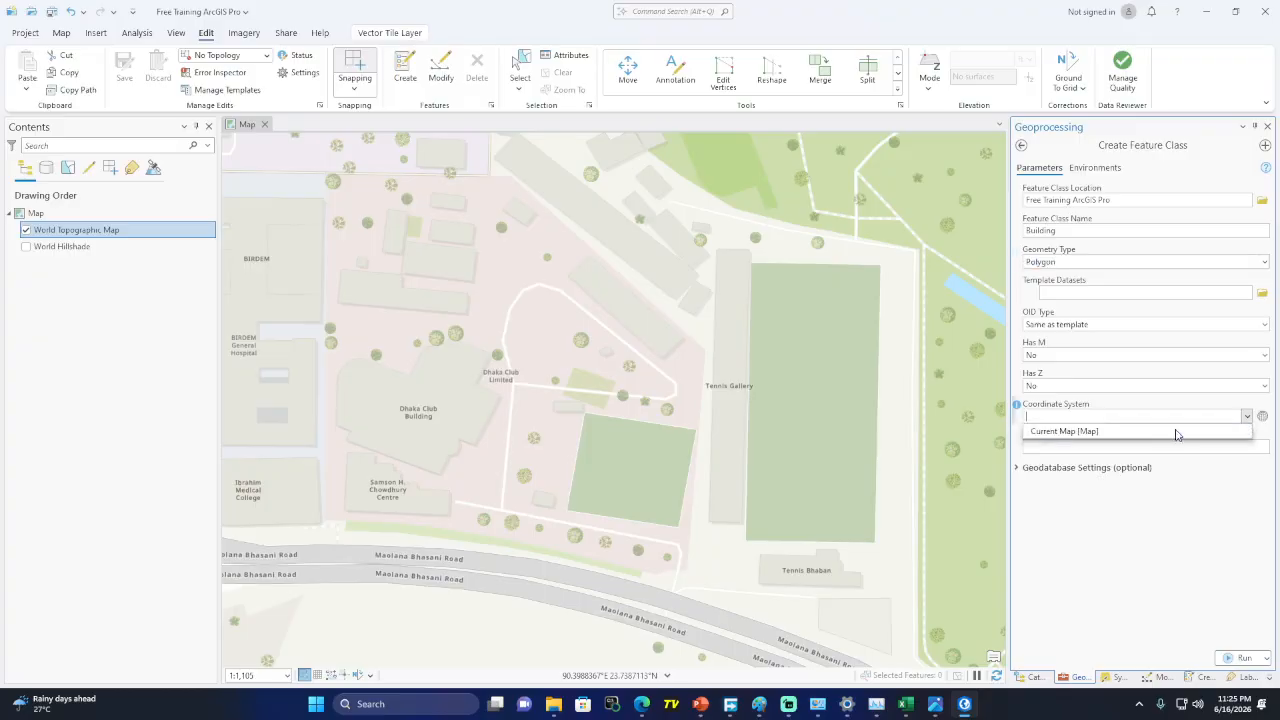
{"action": "left_click", "coordinate": [1075, 440]}
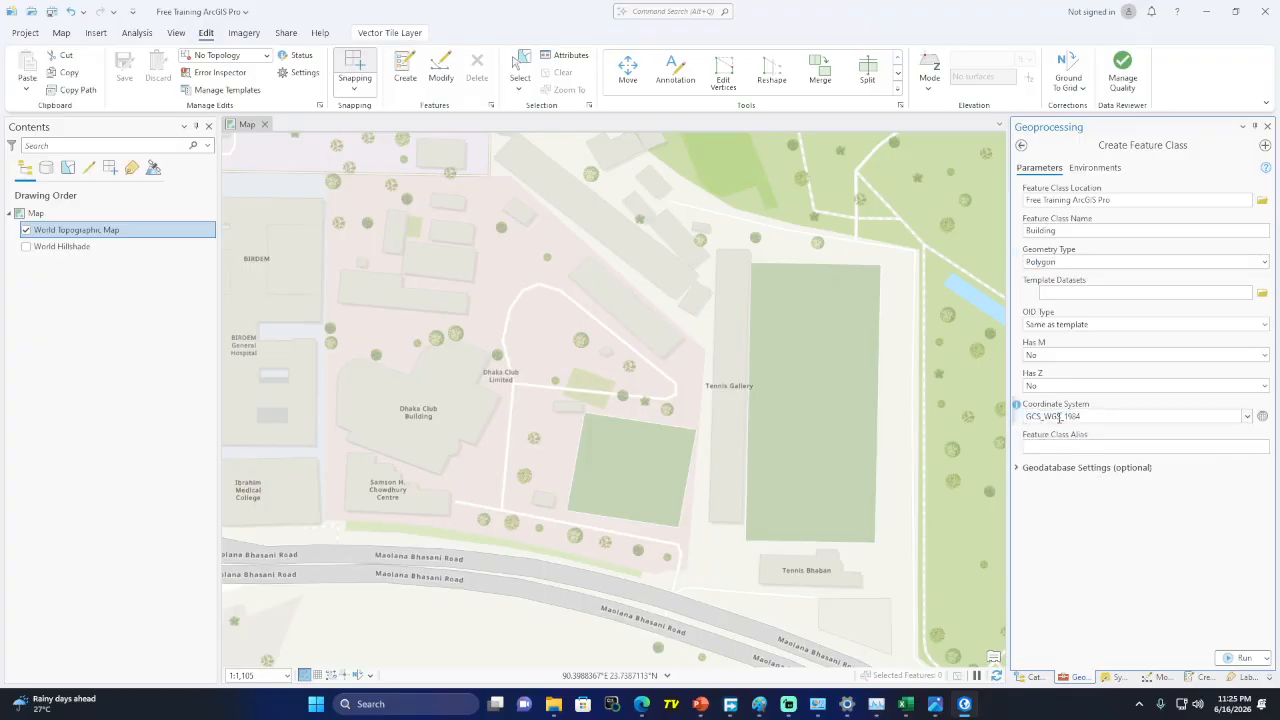
{"action": "left_click", "coordinate": [1238, 657]}
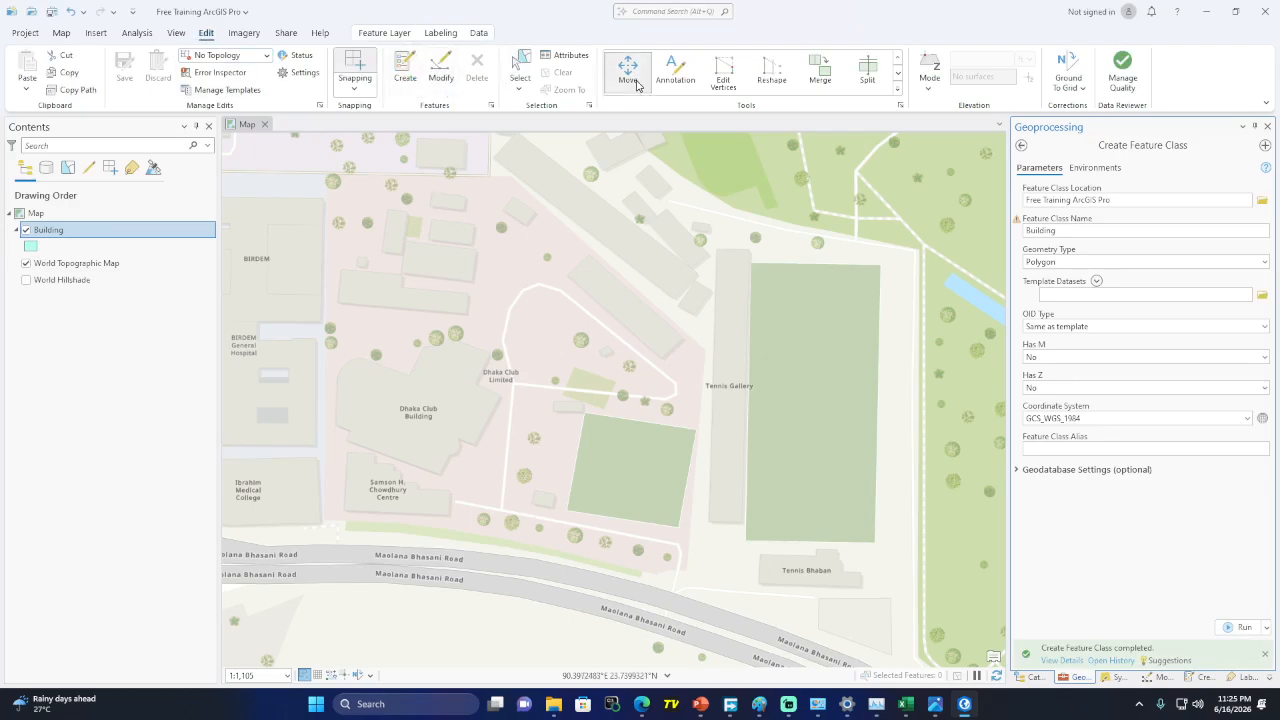
Draw a rectangle with the Building template over the long narrow Tennis Gallery building
{"action": "left_click", "coordinate": [405, 72]}
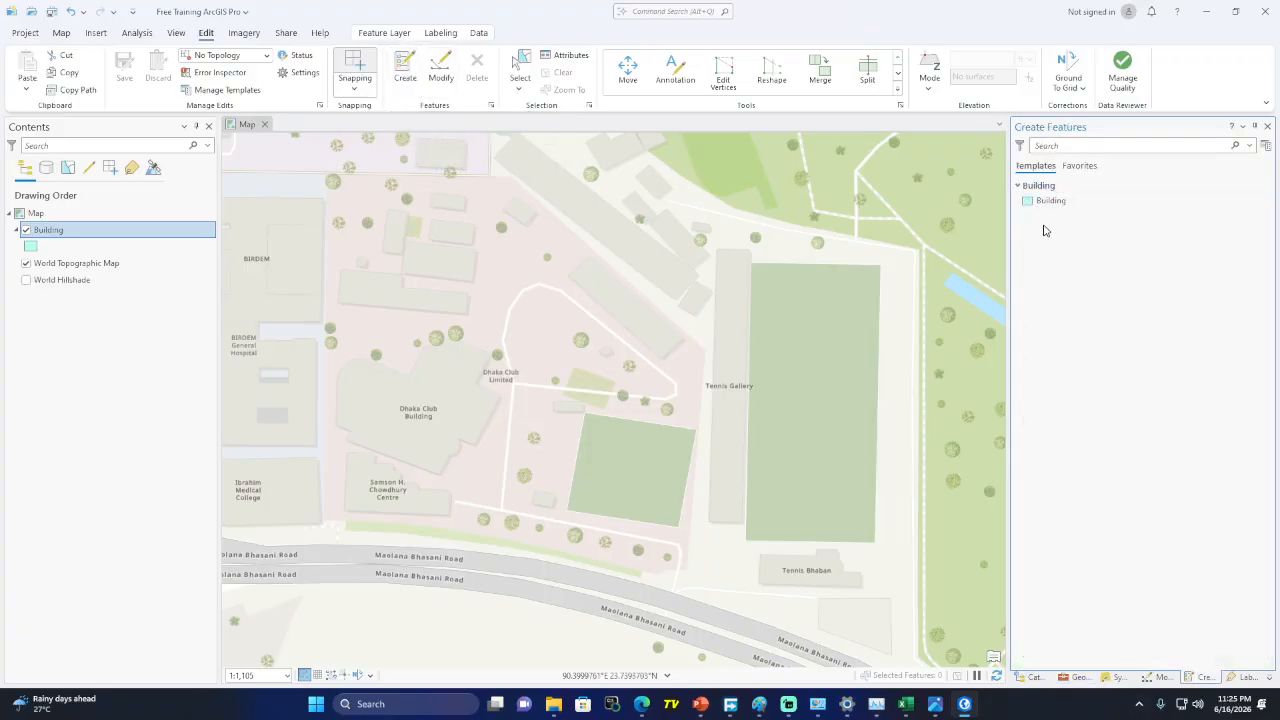
{"action": "left_click", "coordinate": [1051, 205]}
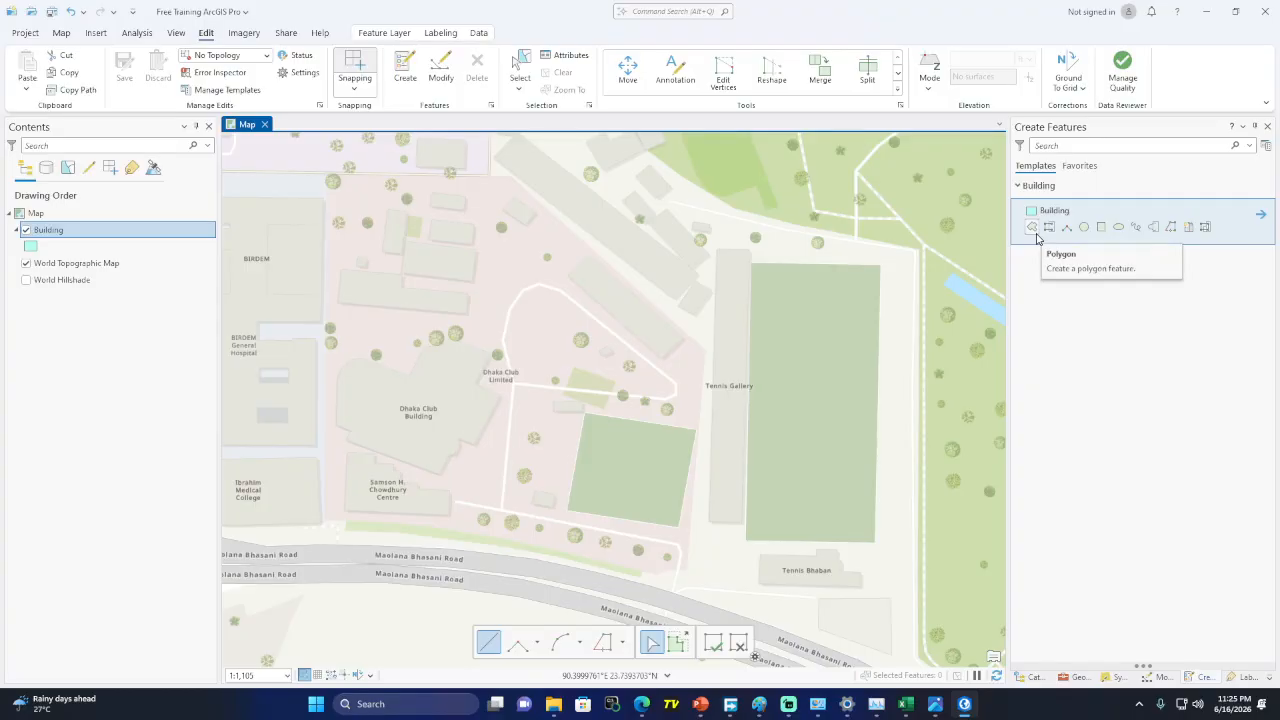
{"action": "left_click", "coordinate": [1101, 227]}
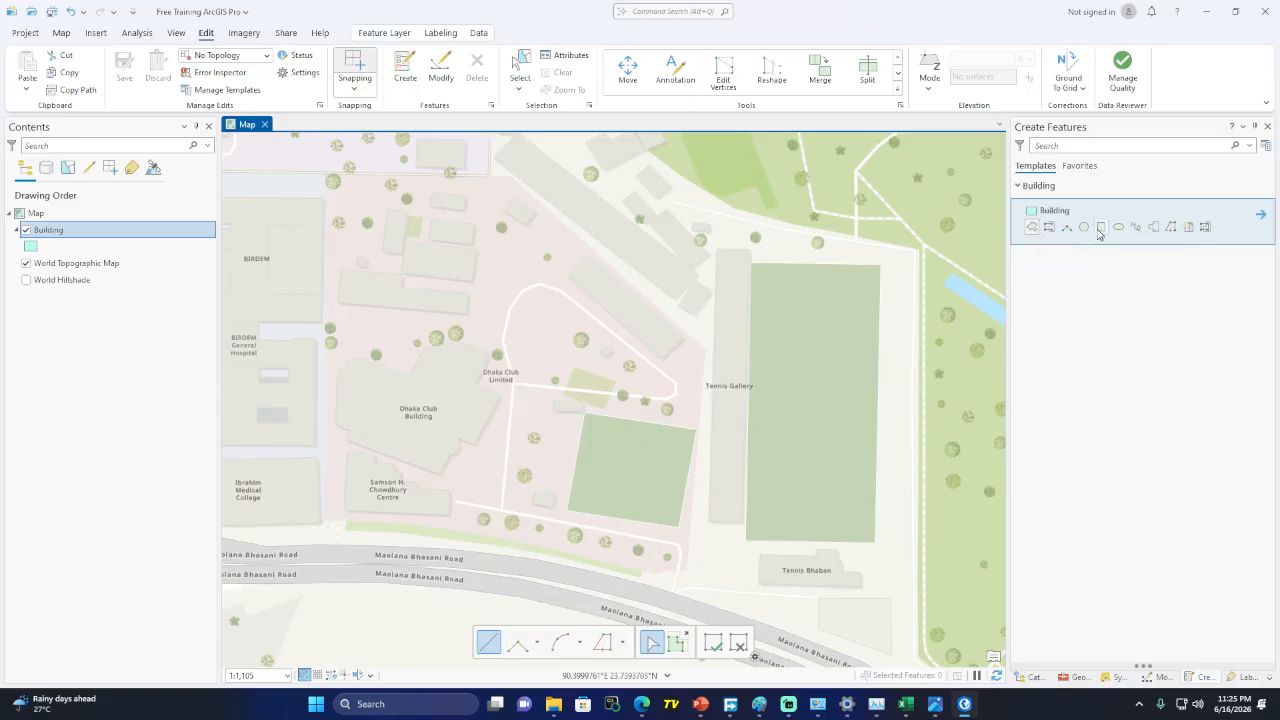
{"action": "scroll", "coordinate": [716, 257], "scroll_direction": "up", "scroll_amount": 1}
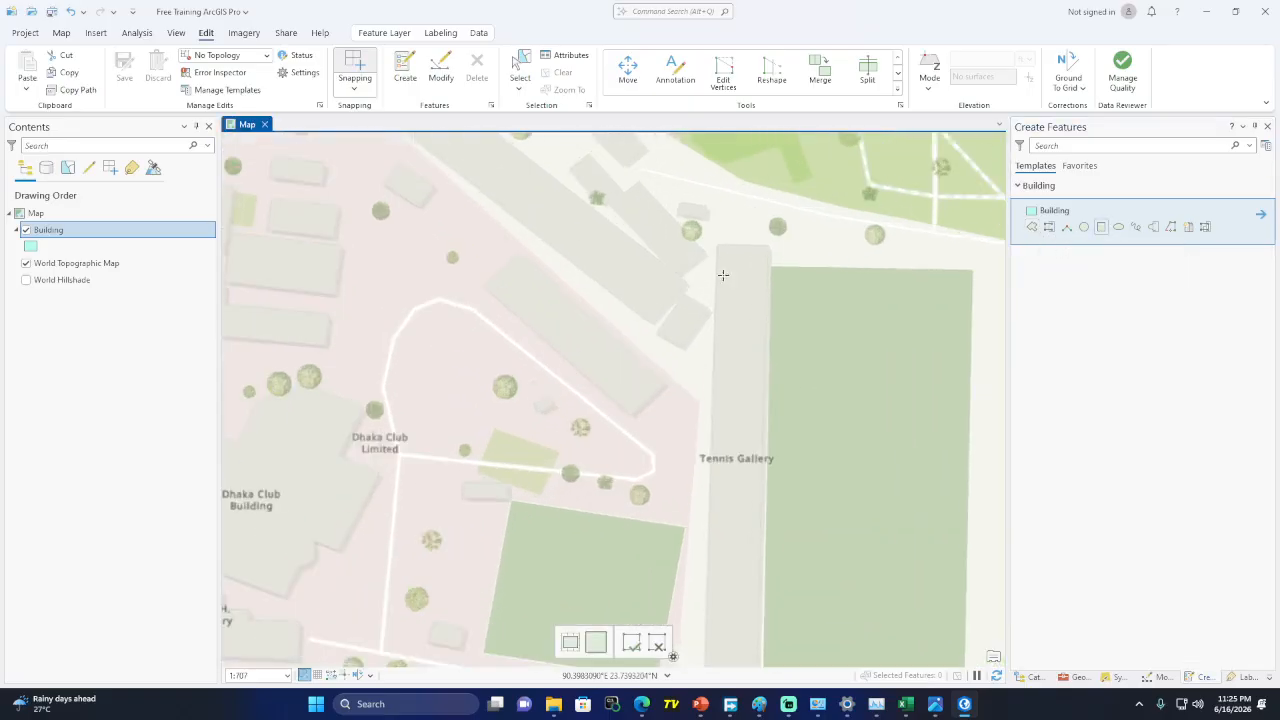
{"action": "left_click", "coordinate": [768, 245]}
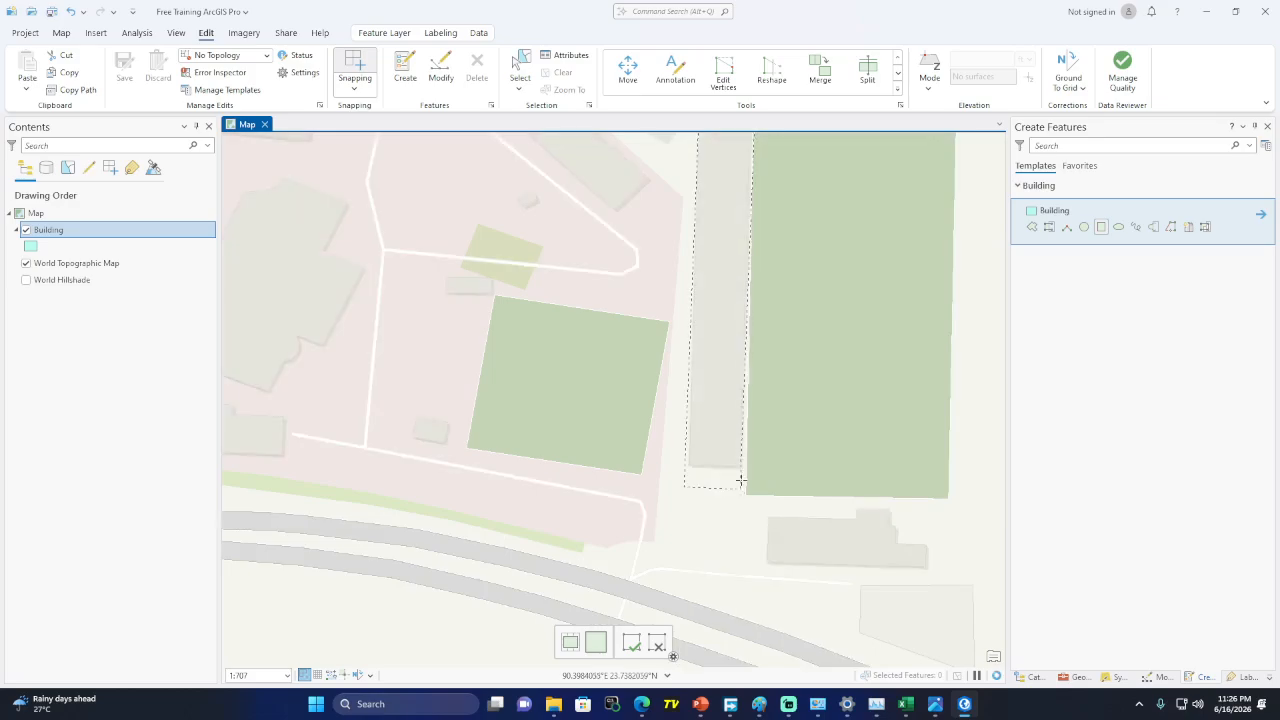
{"action": "left_click", "coordinate": [745, 467]}
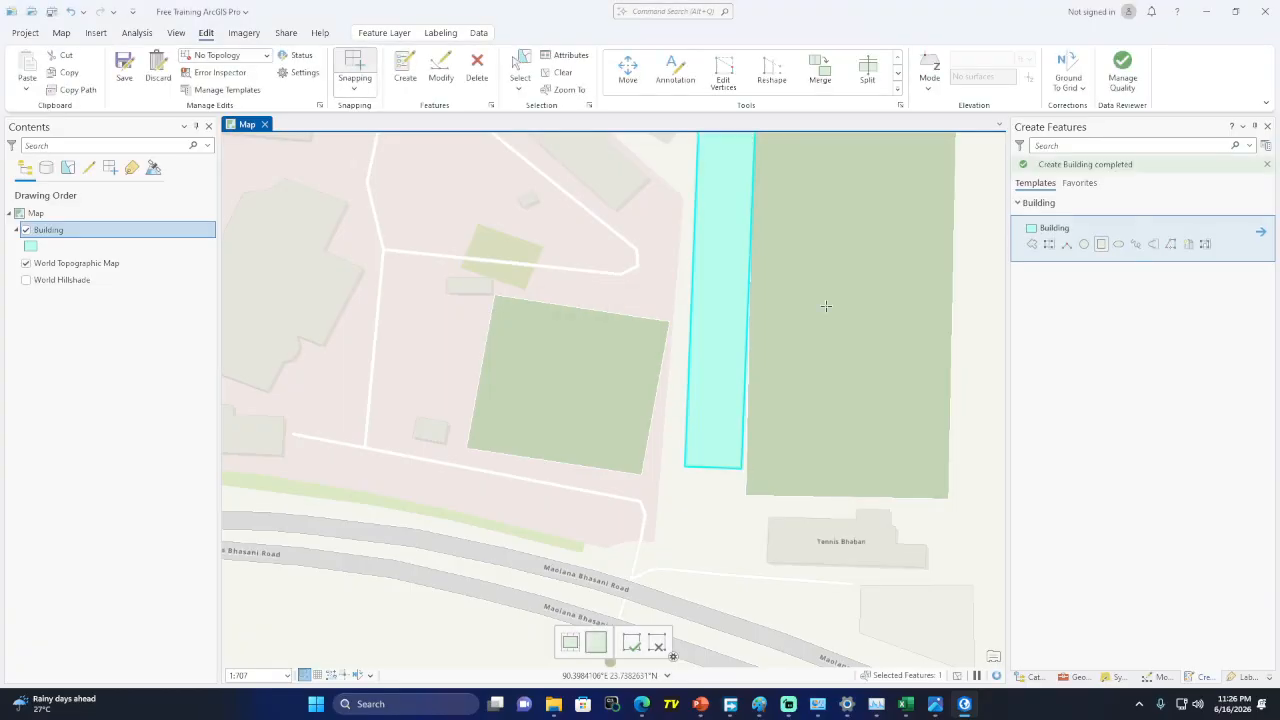
Save the new Building edits and the project
{"action": "left_click_drag", "start_coordinate": [822, 281], "coordinate": [735, 416]}
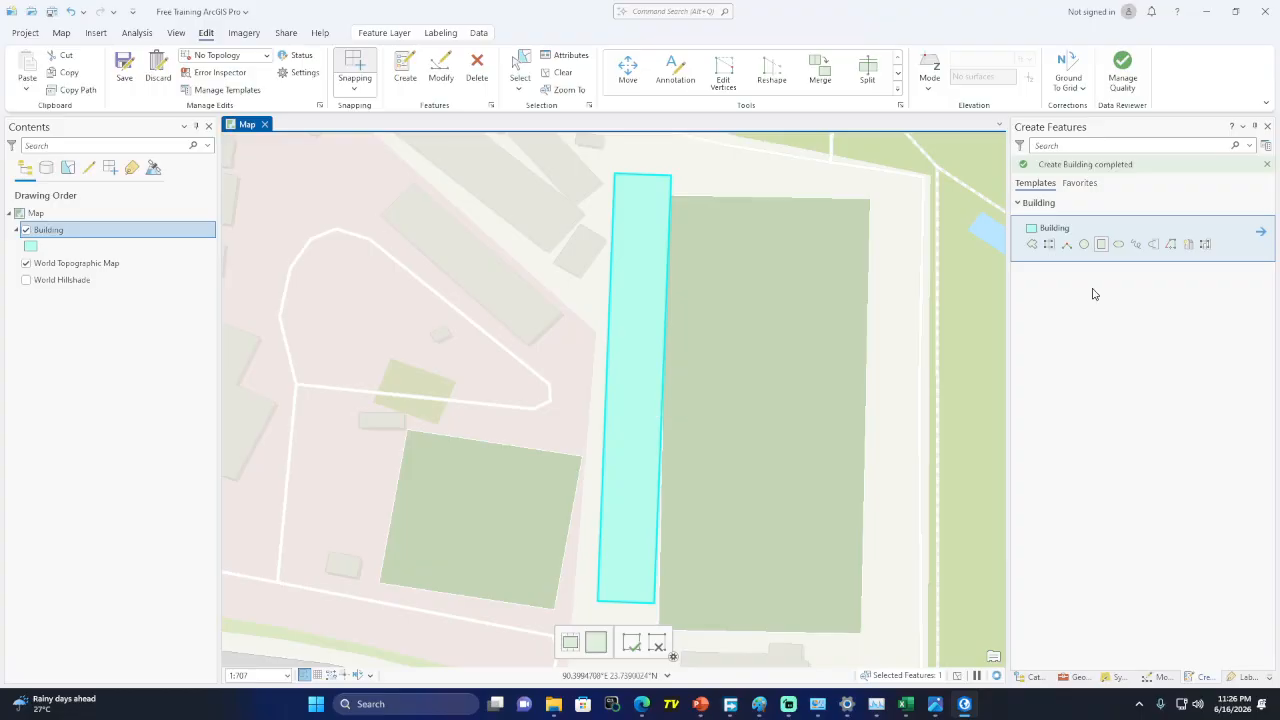
{"action": "left_click", "coordinate": [125, 78]}
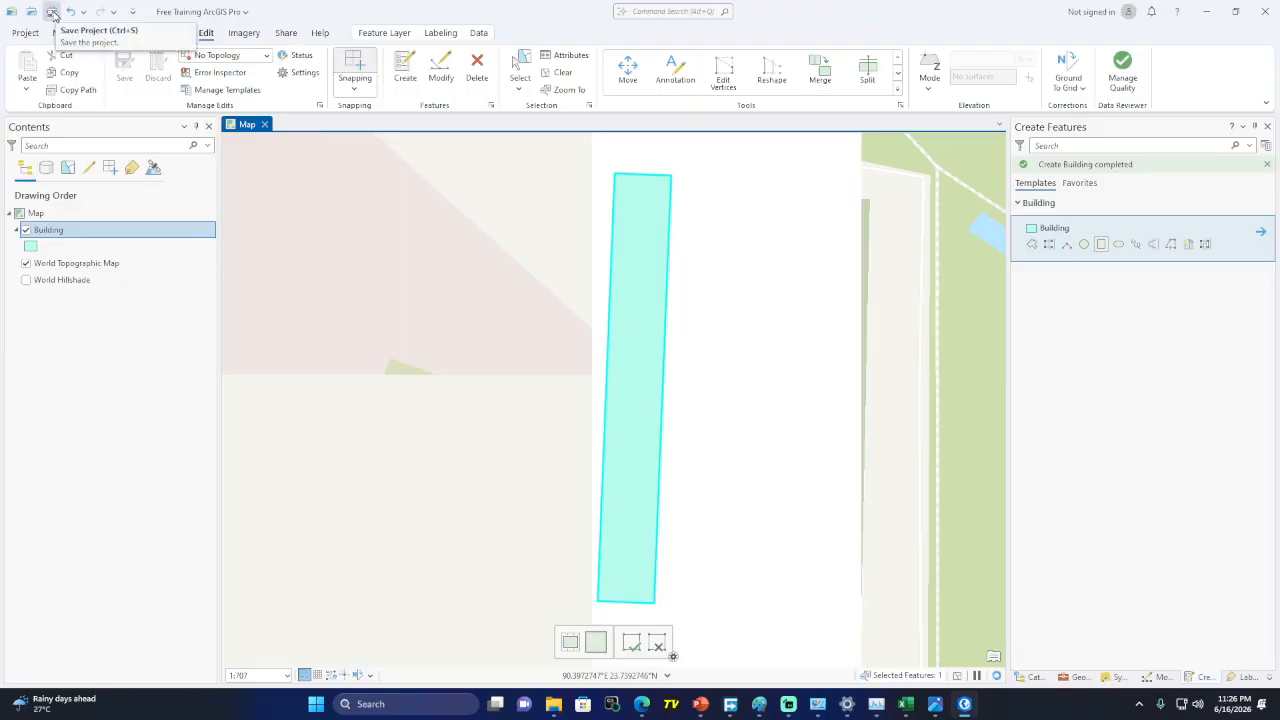
{"action": "left_click", "coordinate": [53, 14]}
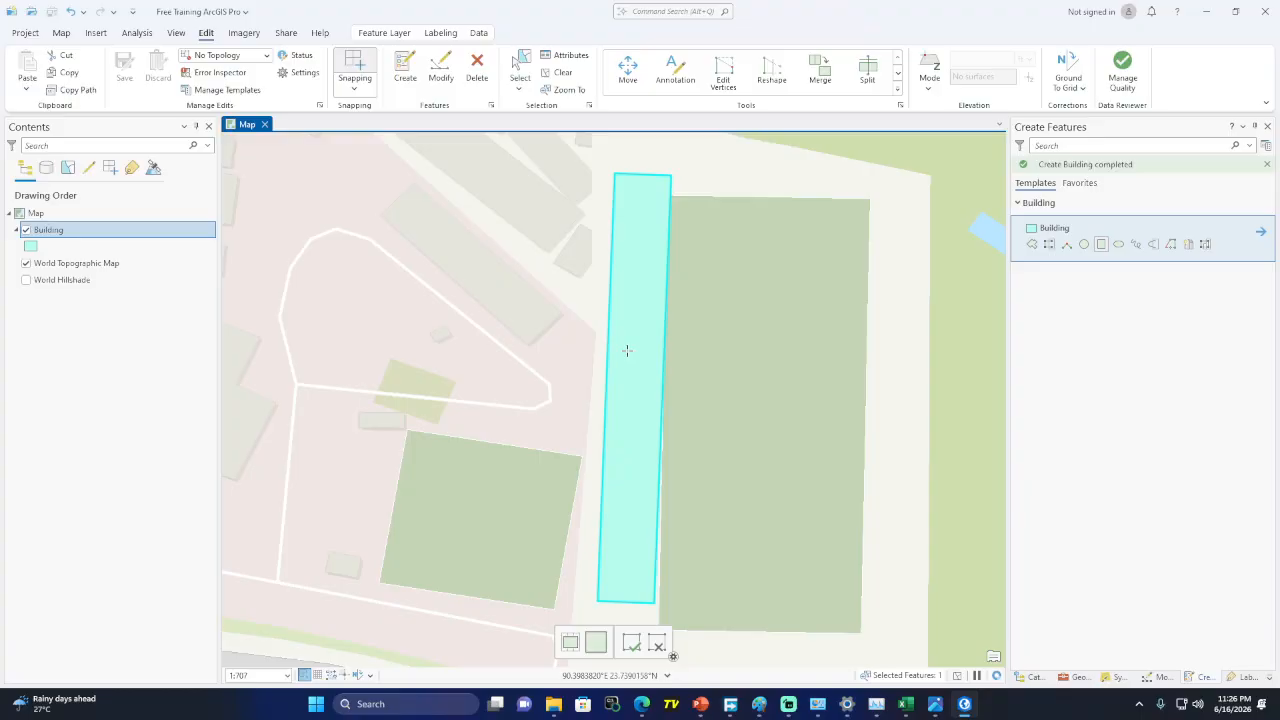
Hide the World Topographic Map basemap and clear the polygon selection
{"action": "key", "text": "Escape"}
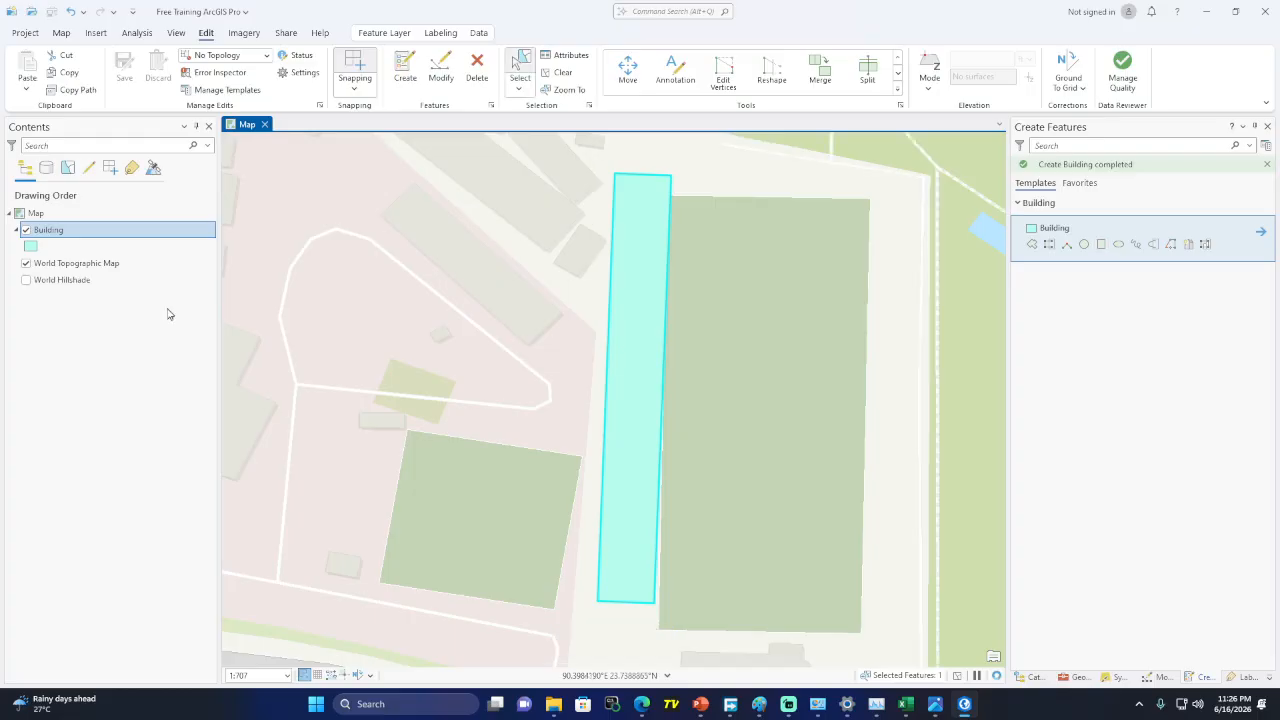
{"action": "left_click", "coordinate": [27, 264]}
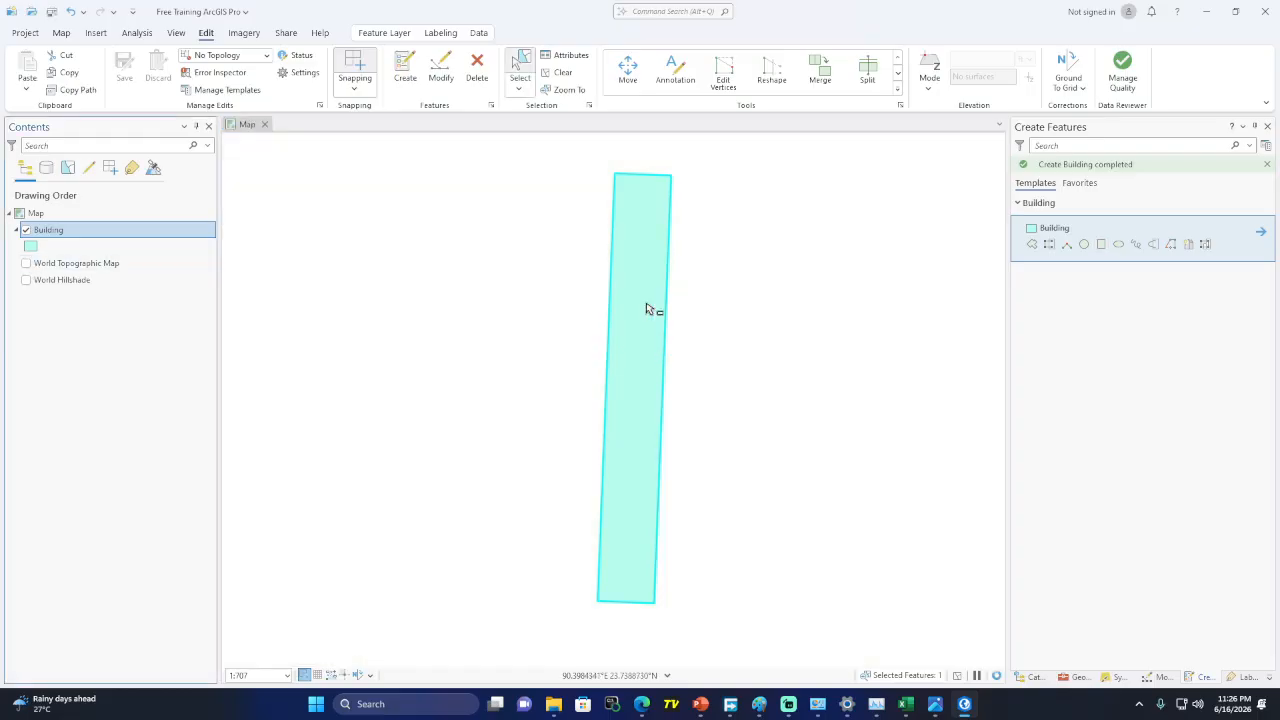
{"action": "left_click", "coordinate": [646, 309]}
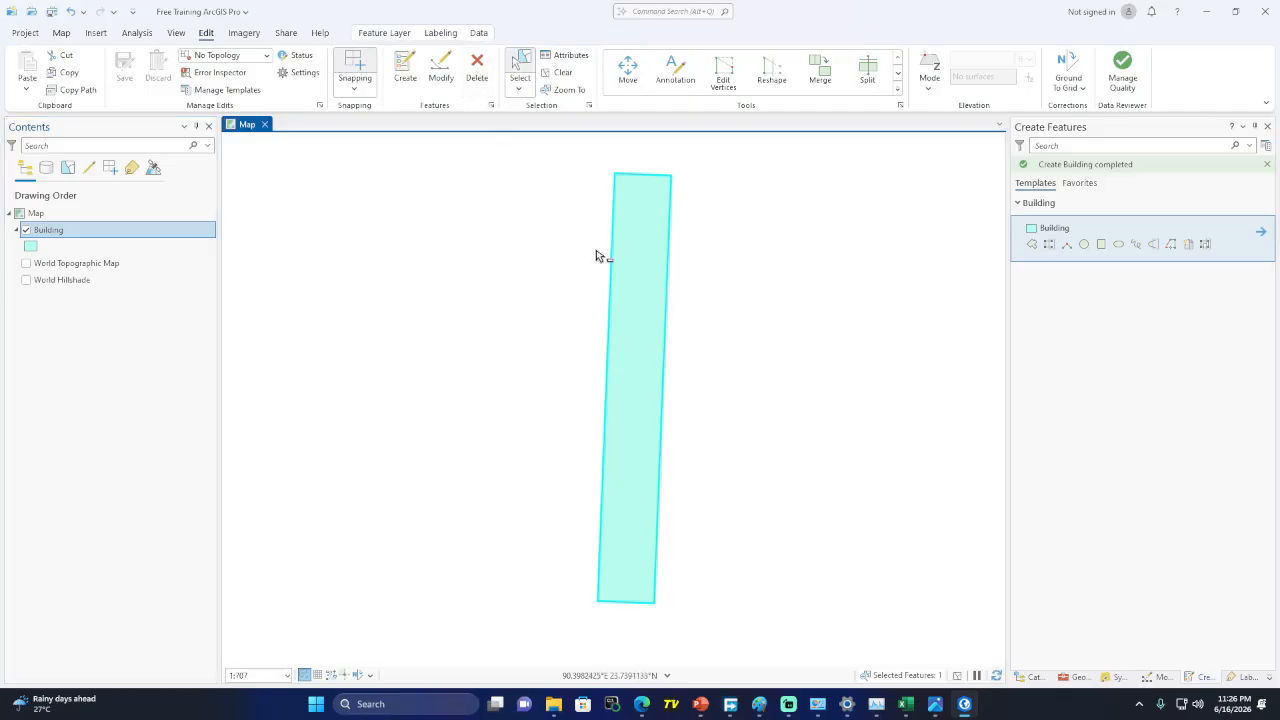
{"action": "left_click", "coordinate": [560, 73]}
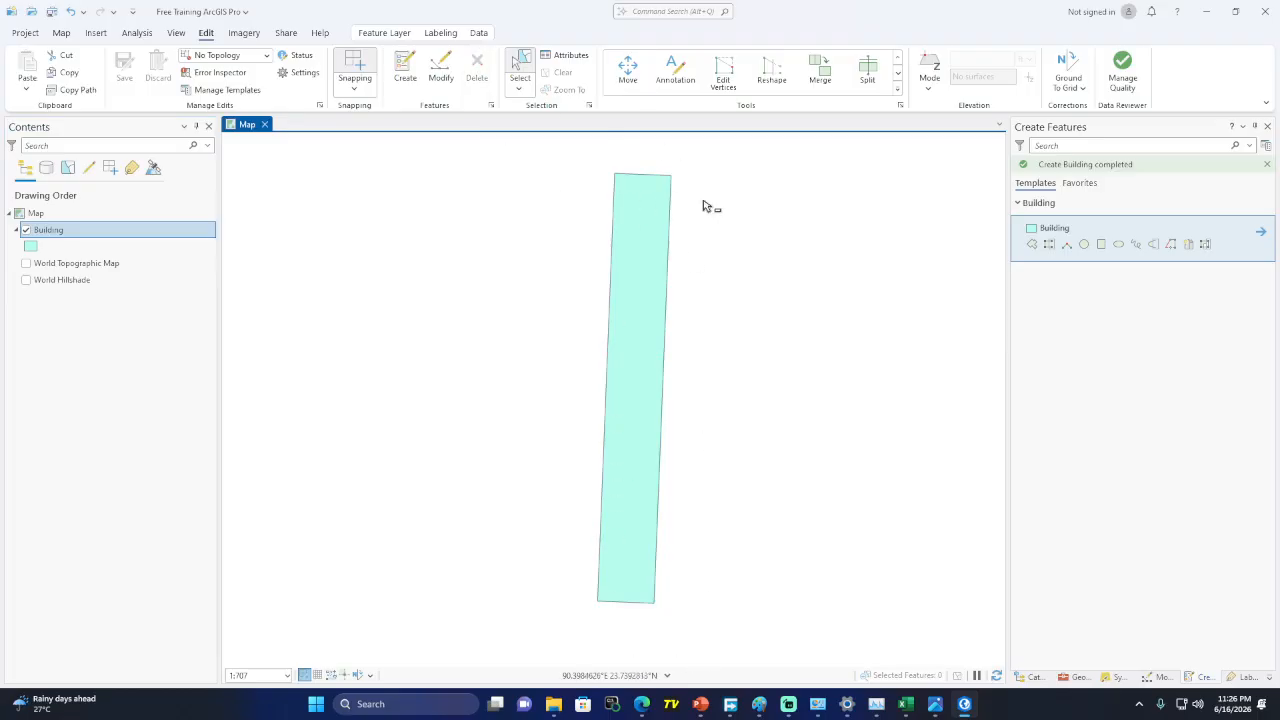
Split the Building rectangle crosswise into two polygons with a cutting line
{"action": "left_click", "coordinate": [898, 88]}
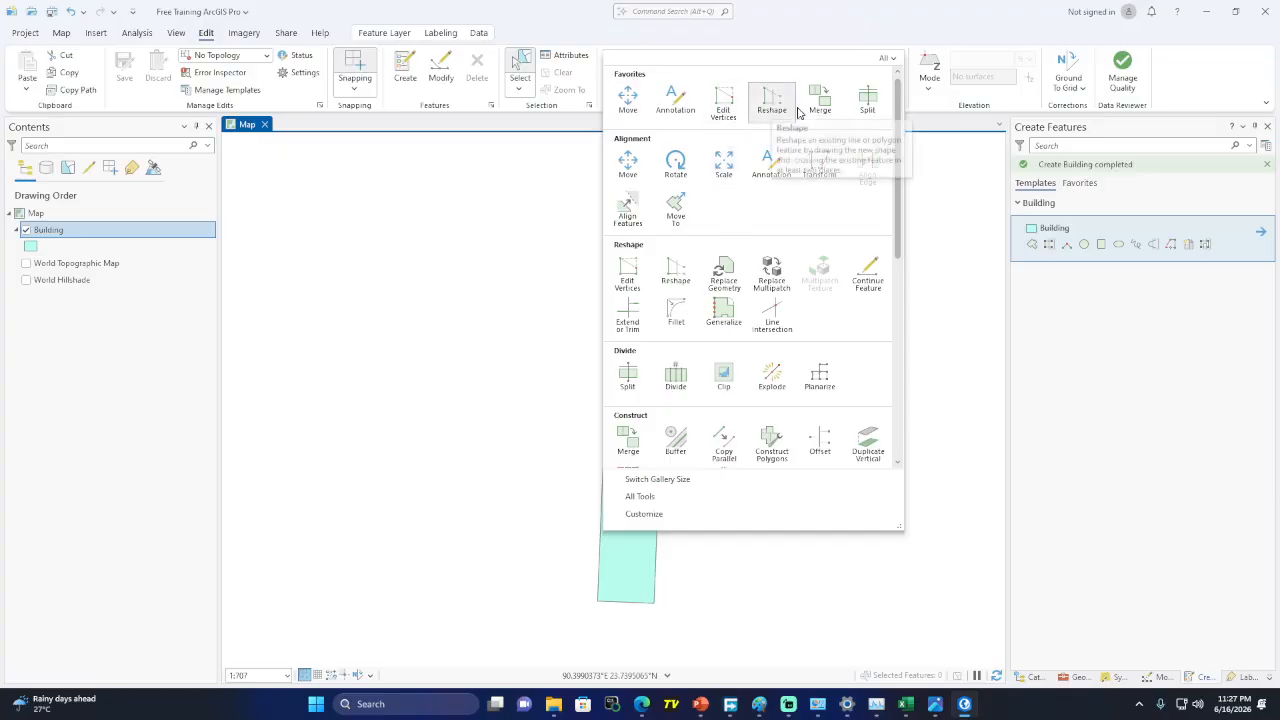
{"action": "left_click", "coordinate": [866, 100]}
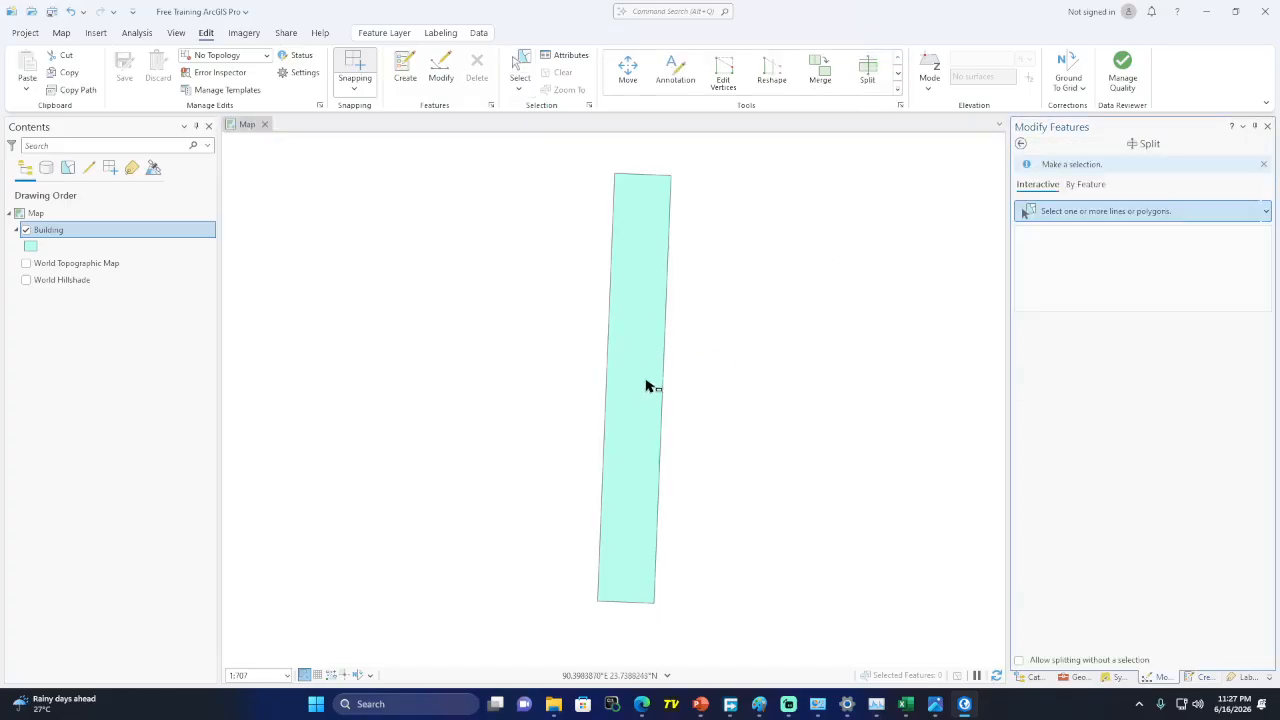
{"action": "left_click", "coordinate": [640, 347]}
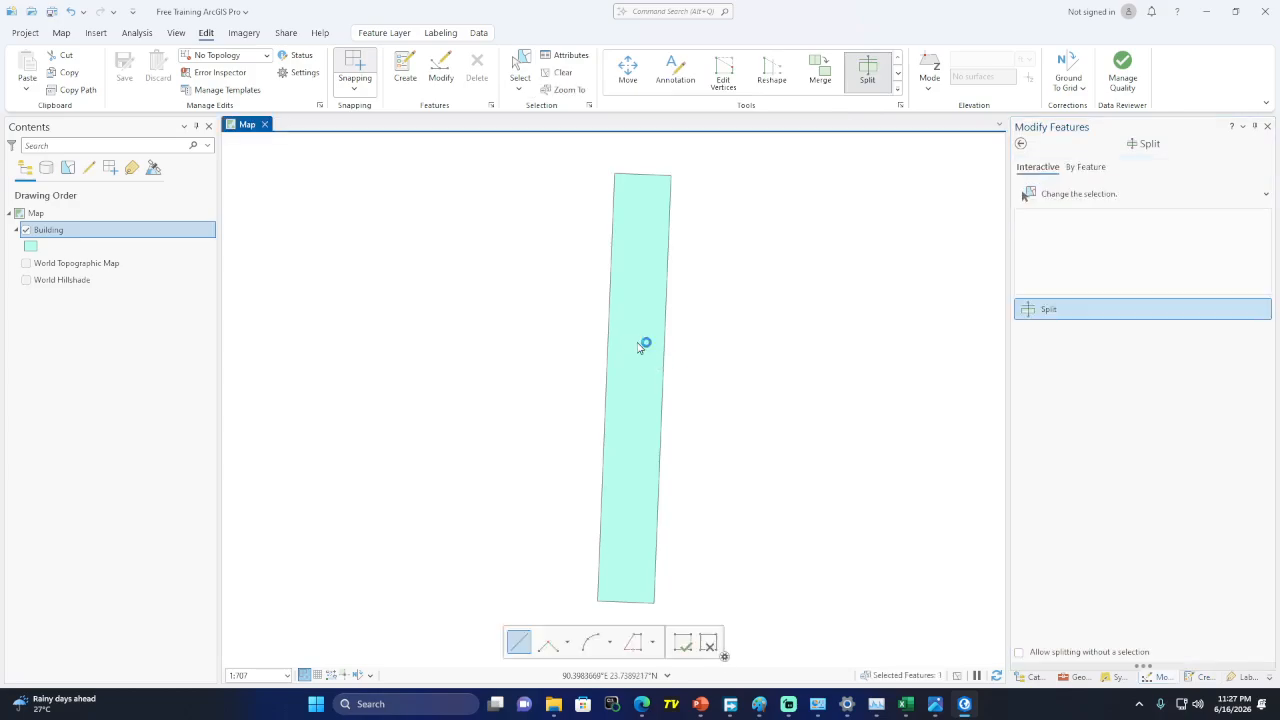
{"action": "left_click", "coordinate": [511, 365]}
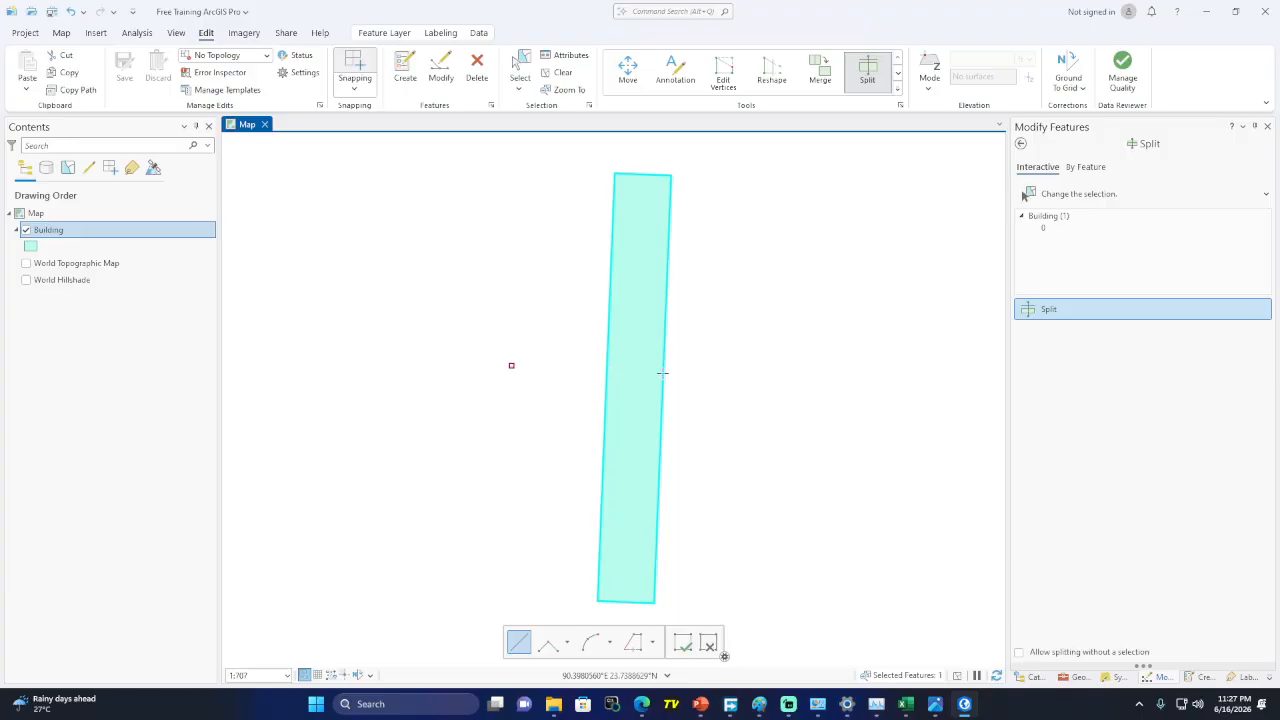
{"action": "double_click", "coordinate": [767, 381]}
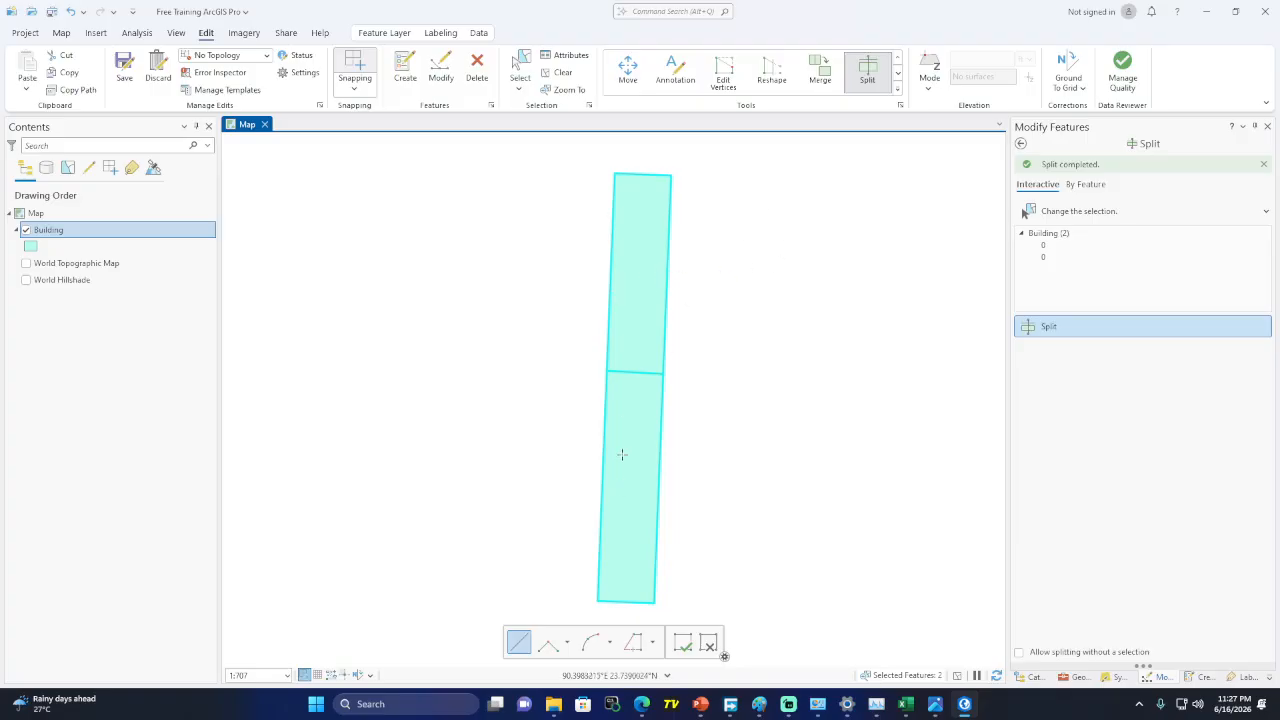
Confirm two features in the Building attribute table, then box-select both halves
{"action": "right_click", "coordinate": [107, 239]}
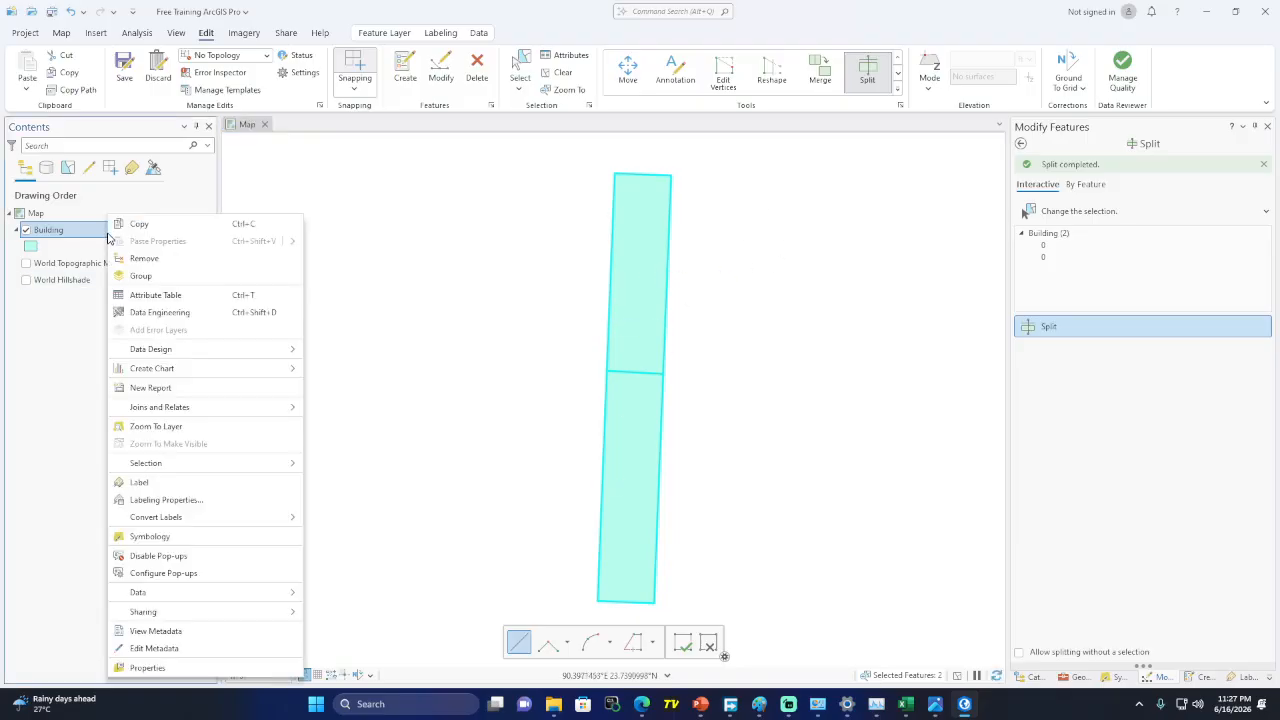
{"action": "left_click", "coordinate": [160, 297]}
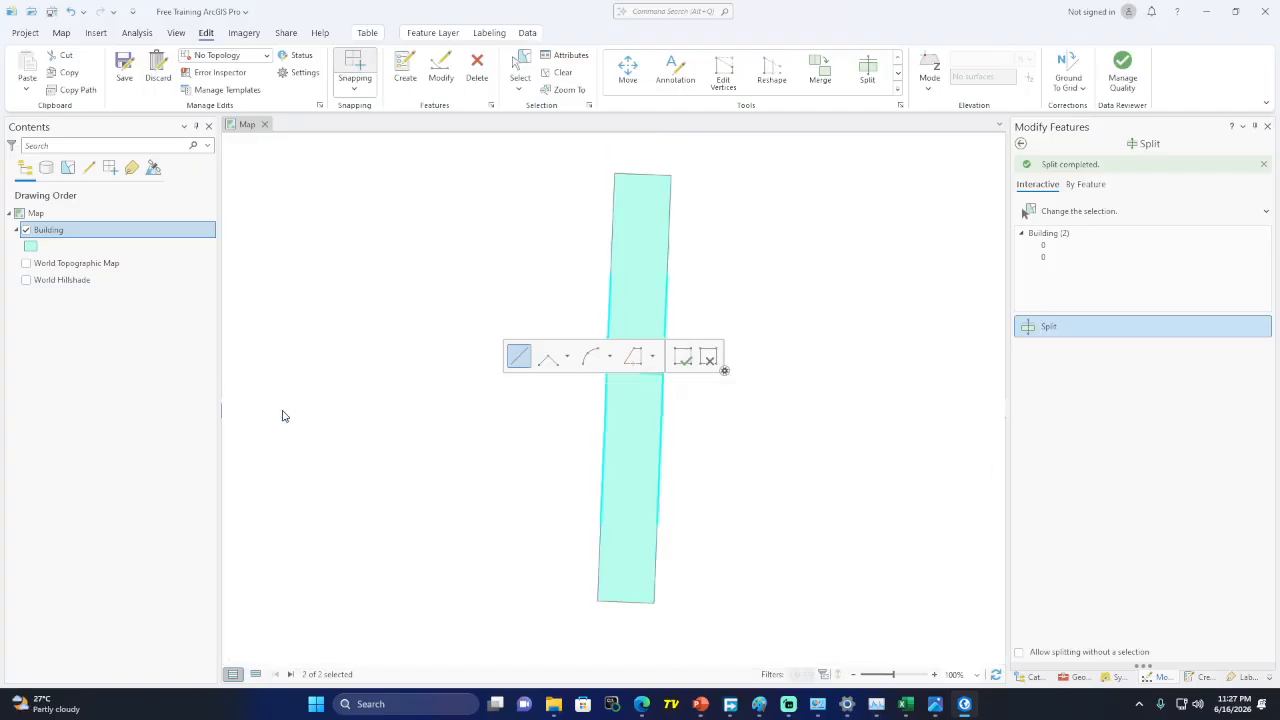
{"action": "left_click", "coordinate": [278, 410]}
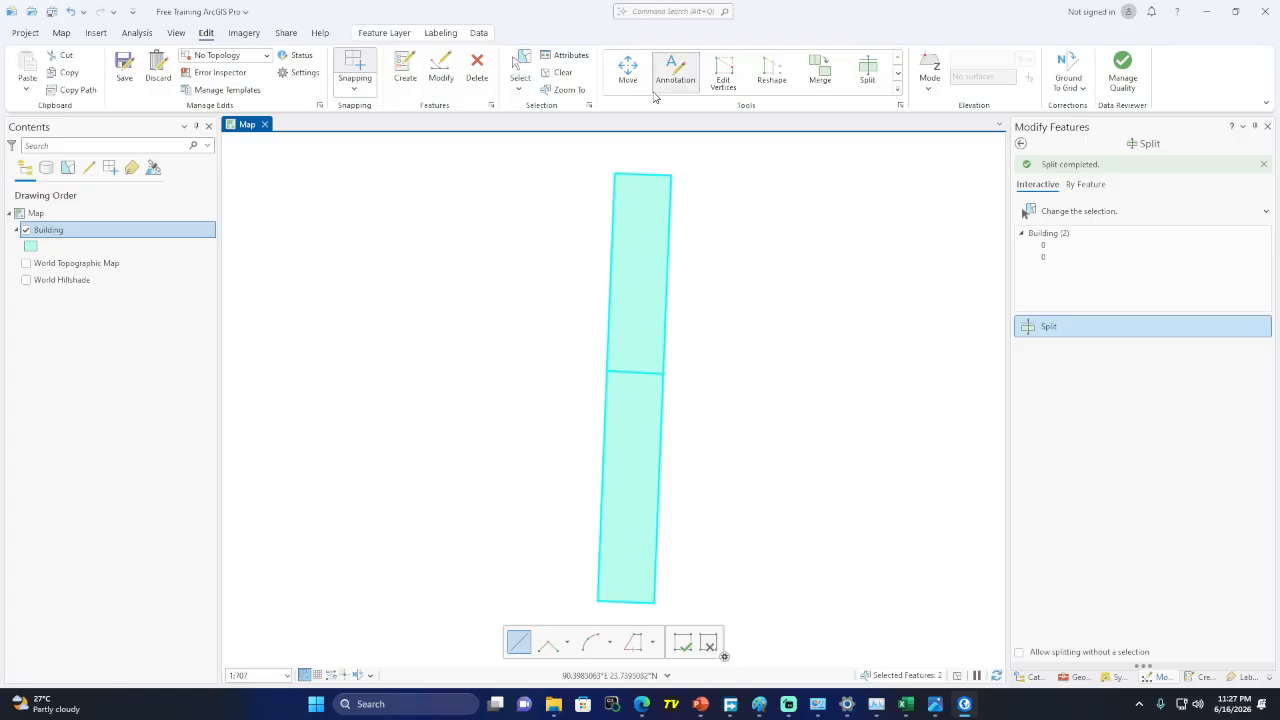
{"action": "left_click", "coordinate": [531, 63]}
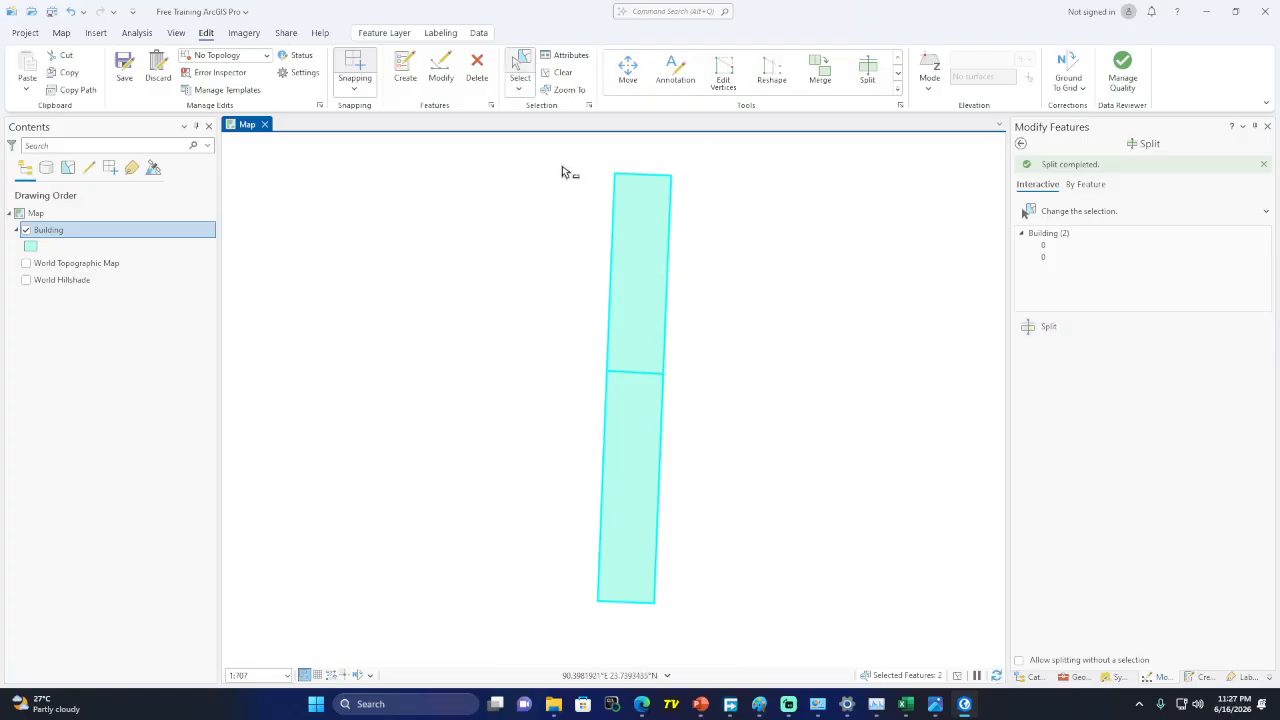
{"action": "left_click_drag", "start_coordinate": [561, 166], "coordinate": [697, 618]}
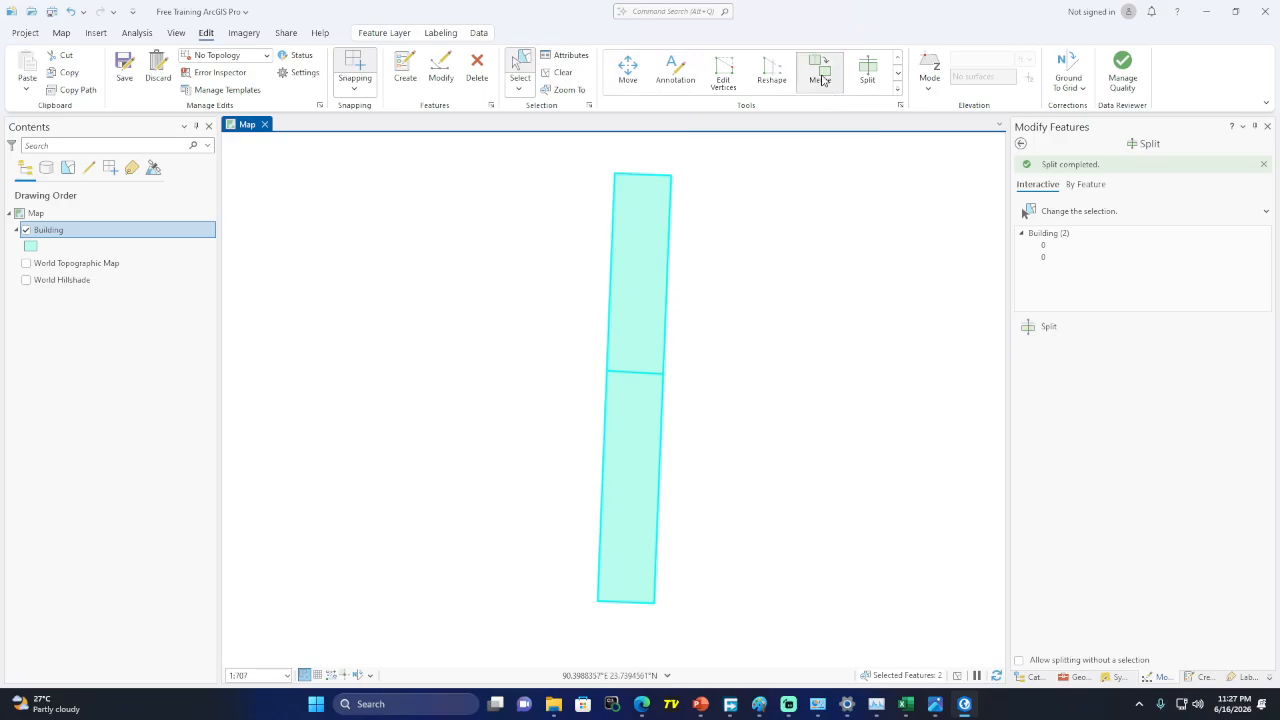
Merge the two selected Building halves into one polygon after checking the attribute table
{"action": "left_click", "coordinate": [820, 78]}
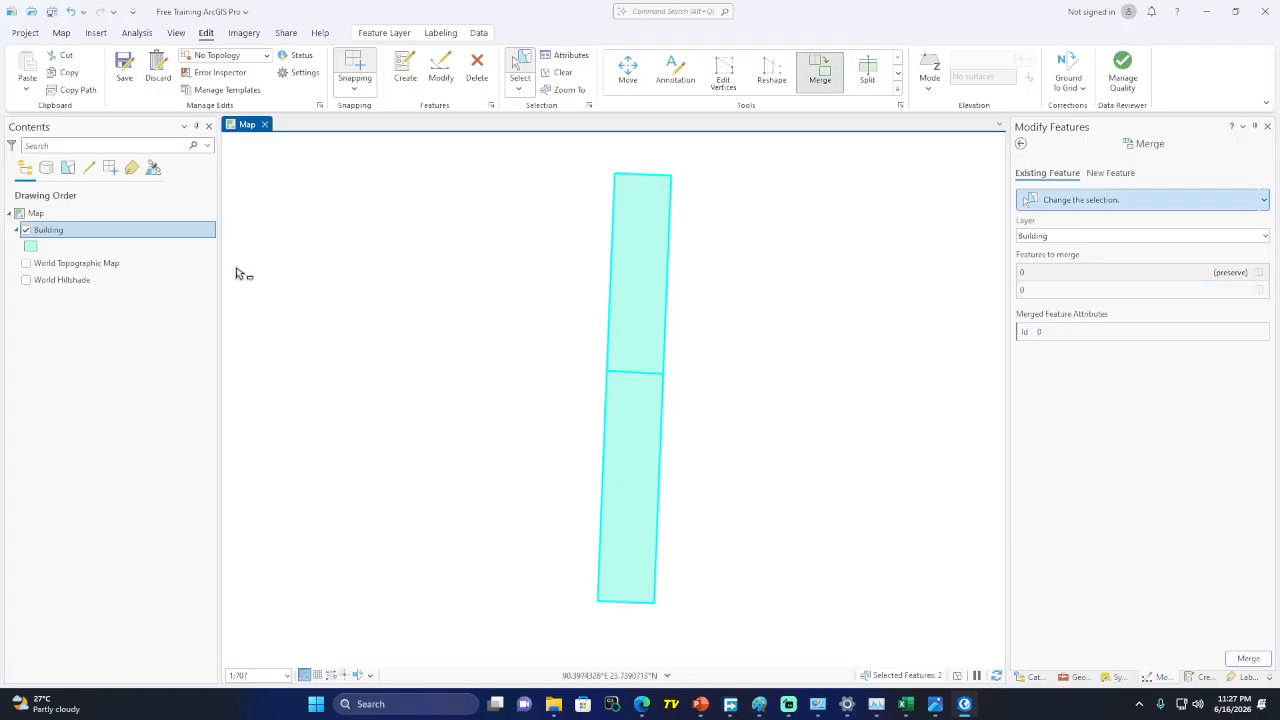
{"action": "right_click", "coordinate": [121, 239]}
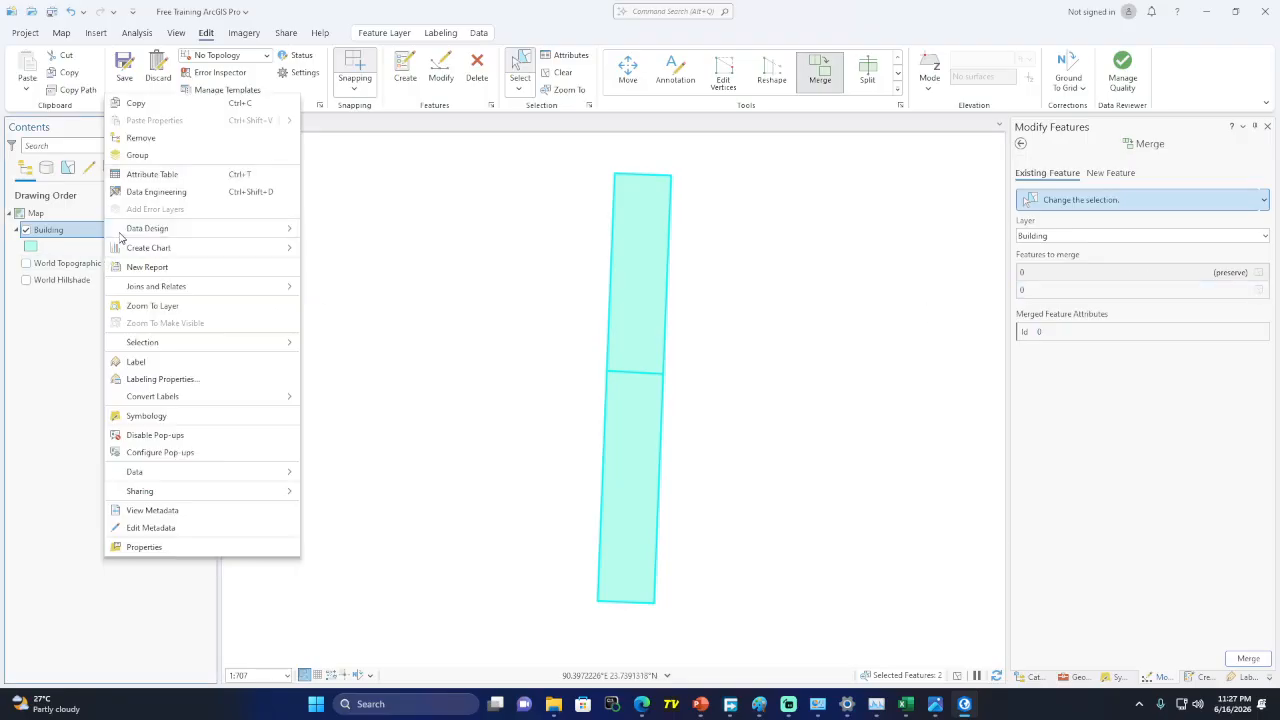
{"action": "left_click", "coordinate": [160, 175]}
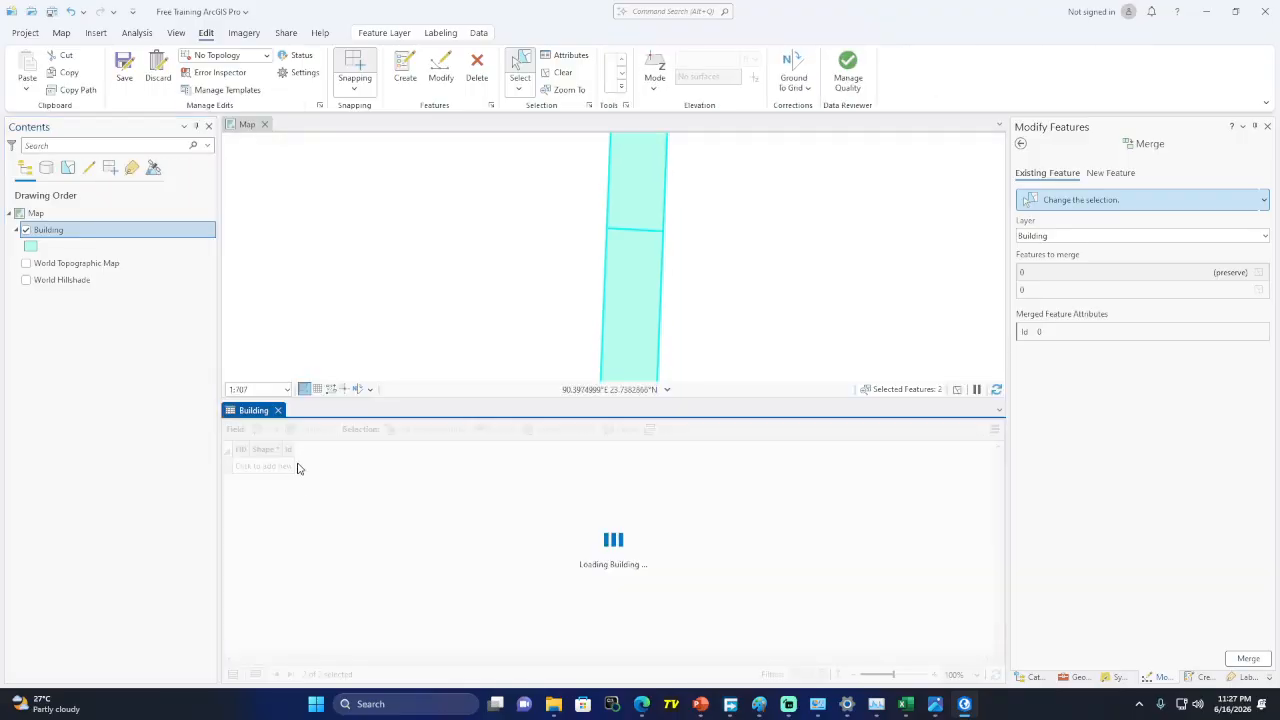
{"action": "left_click", "coordinate": [278, 410]}
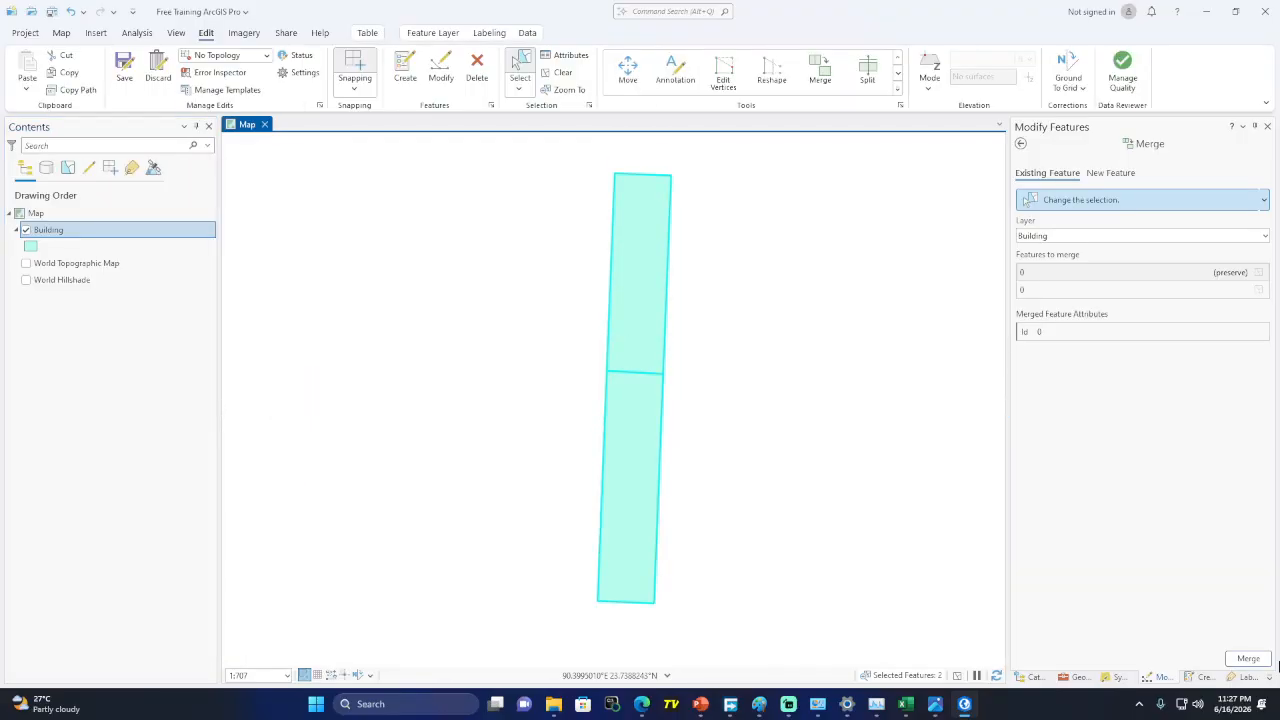
{"action": "left_click", "coordinate": [1249, 659]}
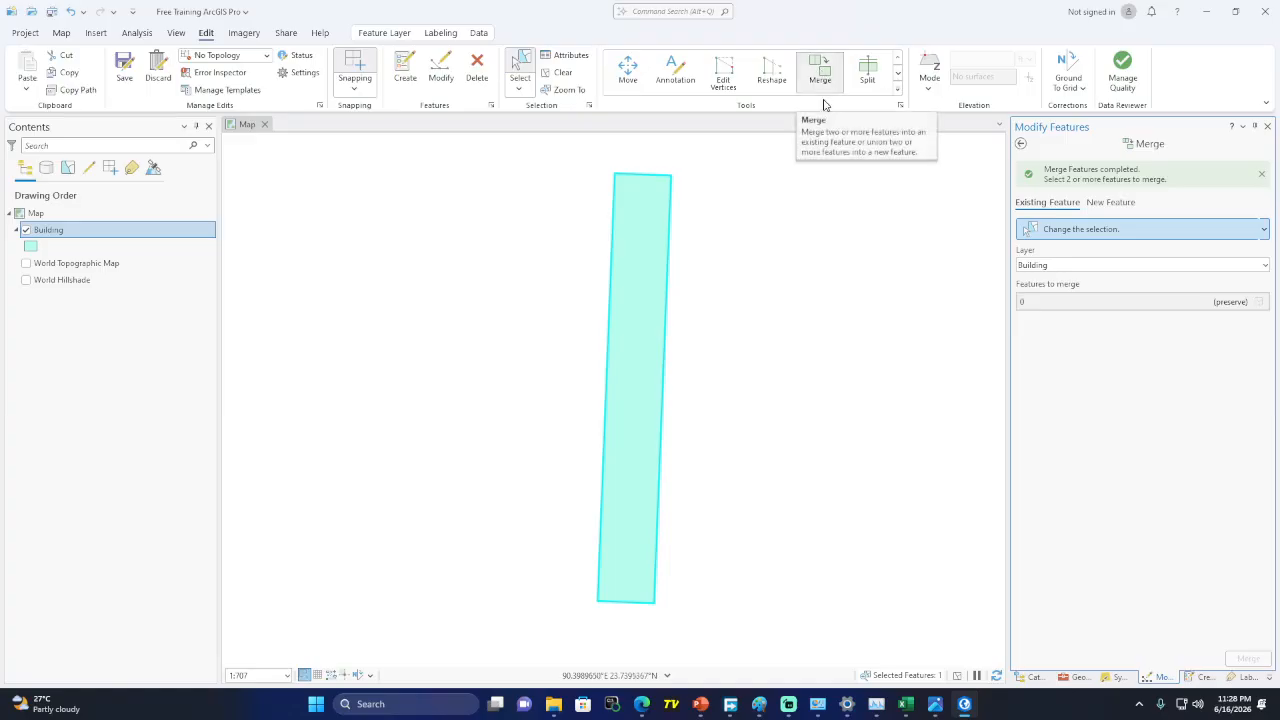
Shorten the Building polygon by reshaping it with a line across its bottom end
{"action": "left_click", "coordinate": [776, 76]}
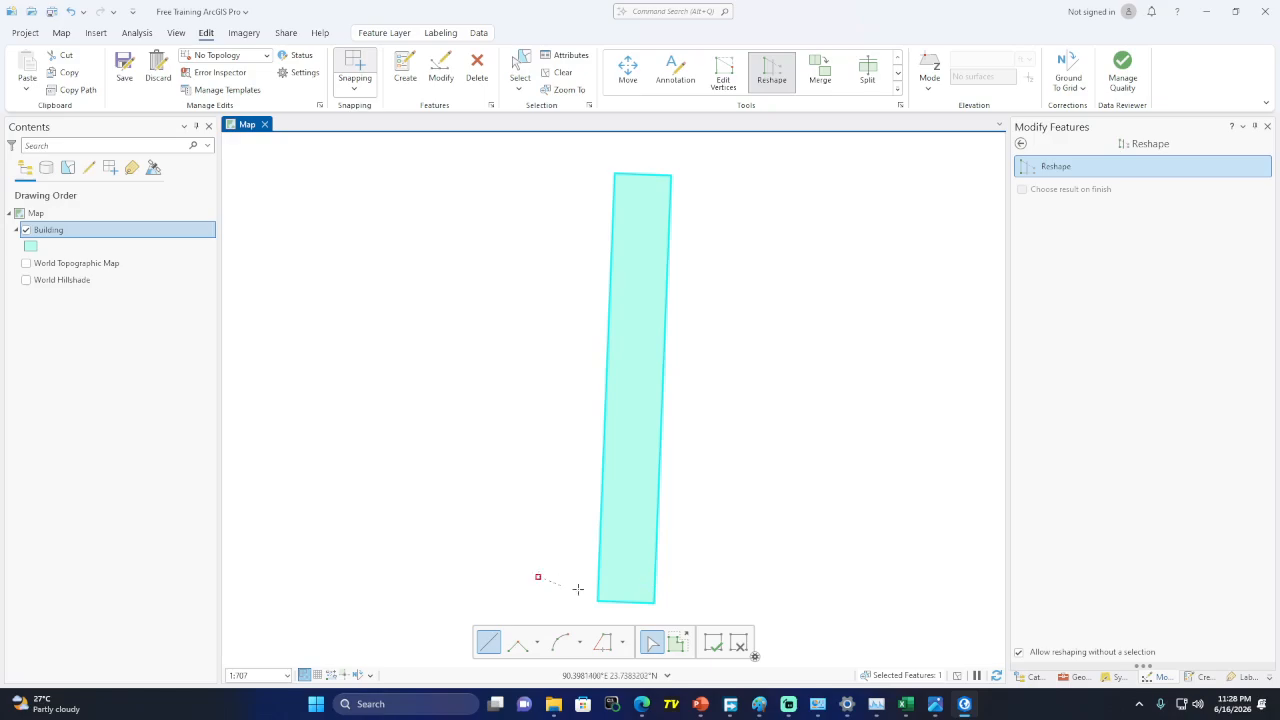
{"action": "double_click", "coordinate": [738, 584]}
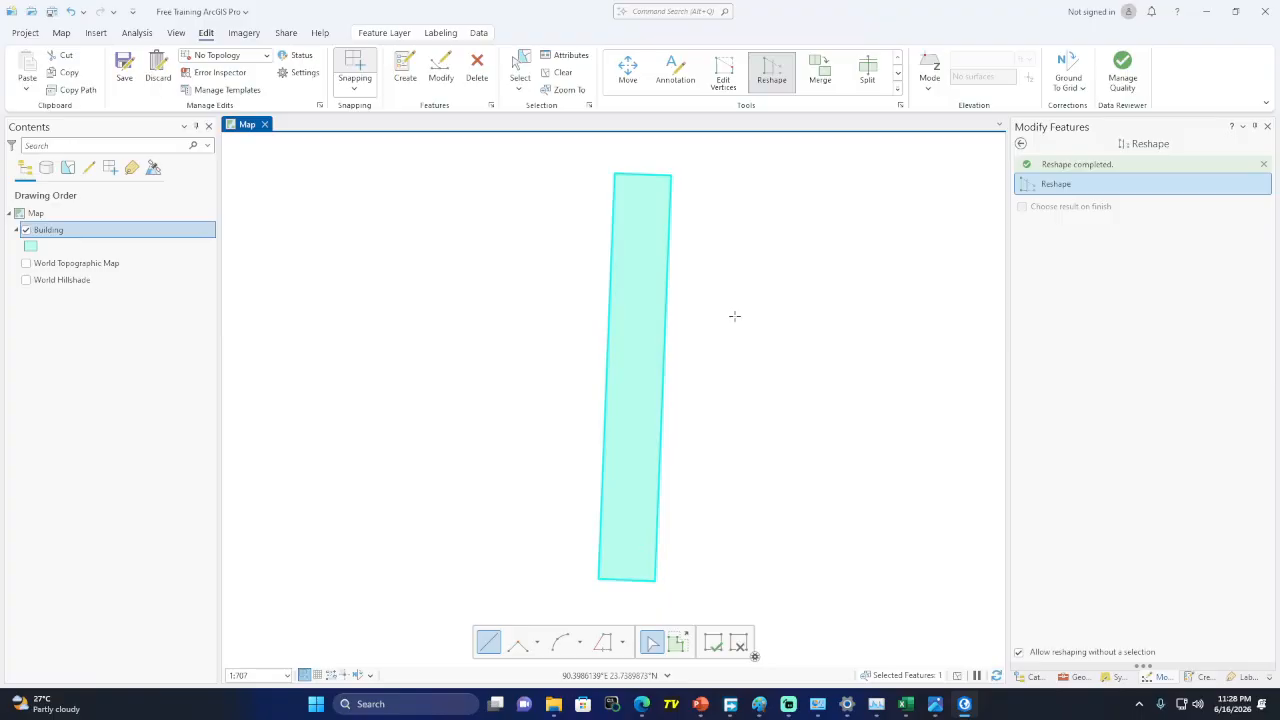
{"action": "left_click", "coordinate": [898, 75]}
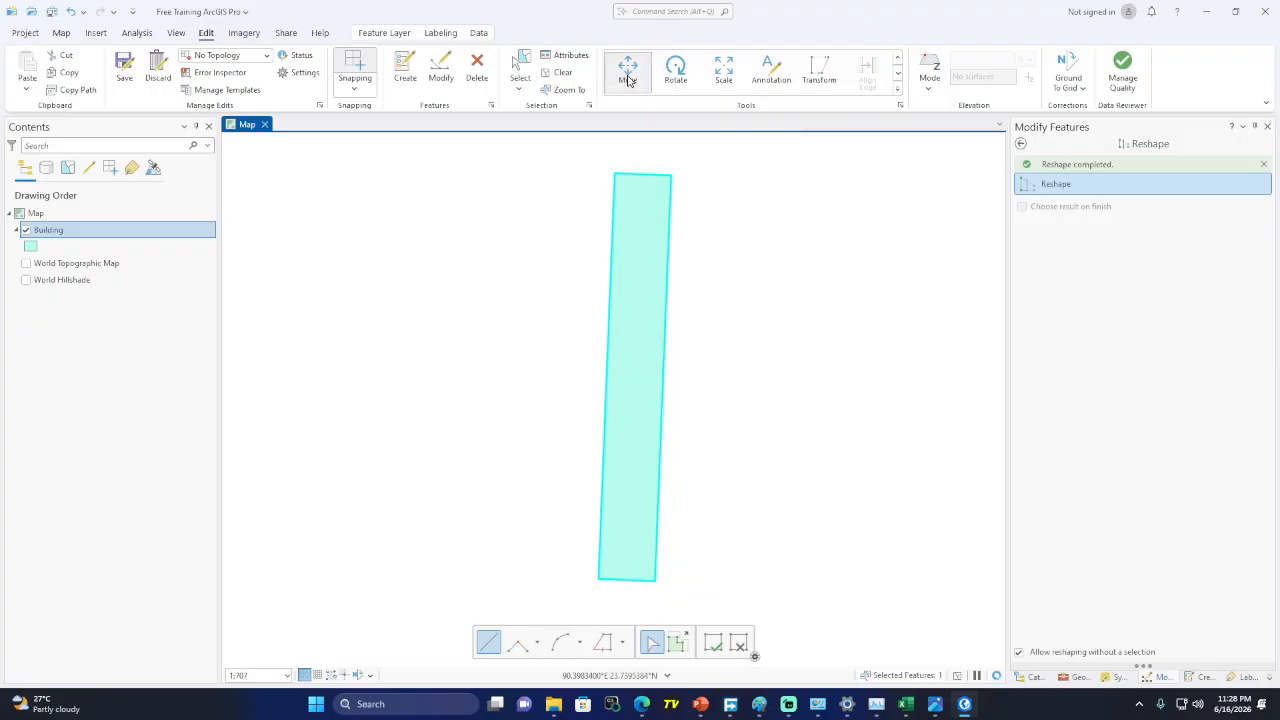
{"action": "left_click", "coordinate": [519, 68]}
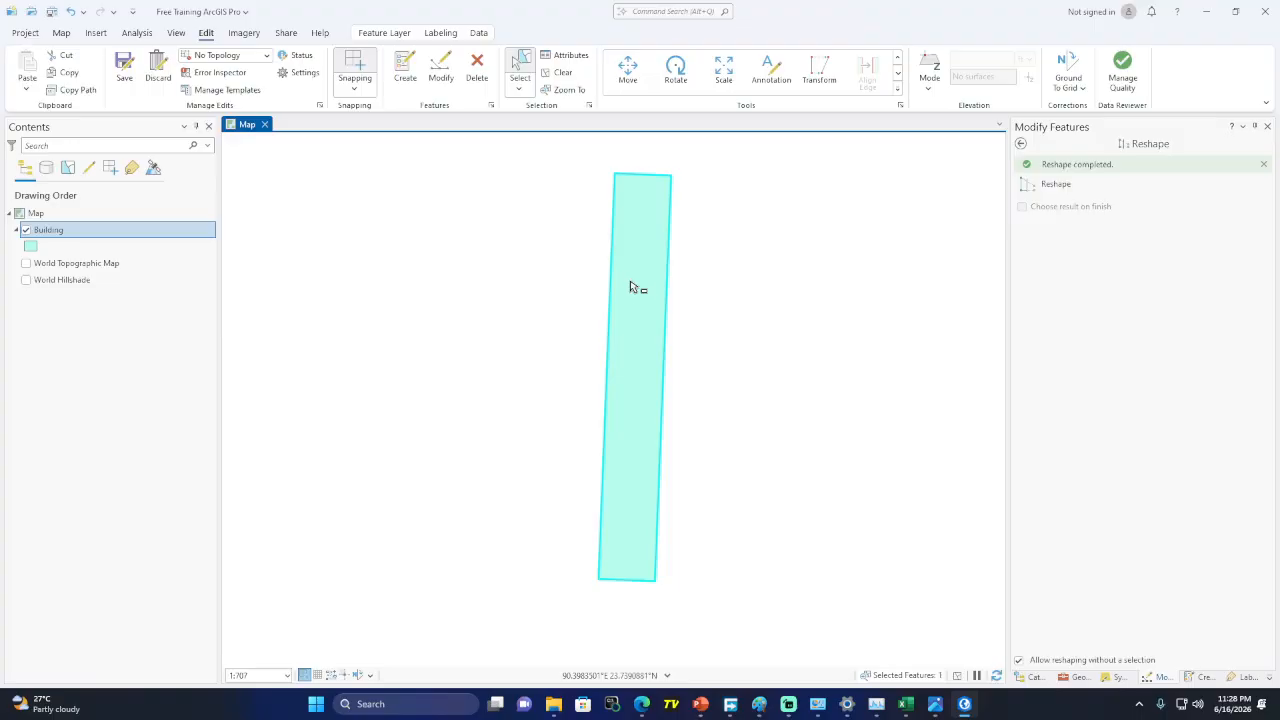
Drag the Building polygon slightly to the right and finish the move
{"action": "left_click", "coordinate": [628, 72]}
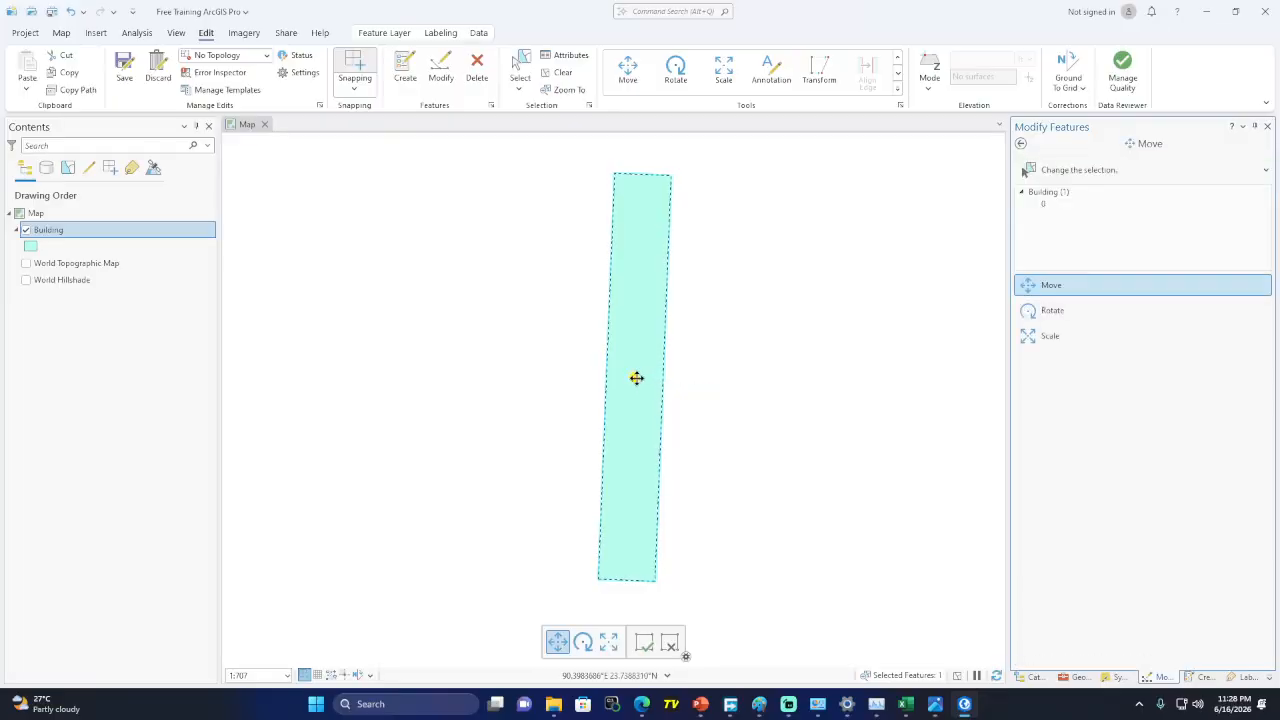
{"action": "left_click_drag", "start_coordinate": [636, 378], "coordinate": [662, 376]}
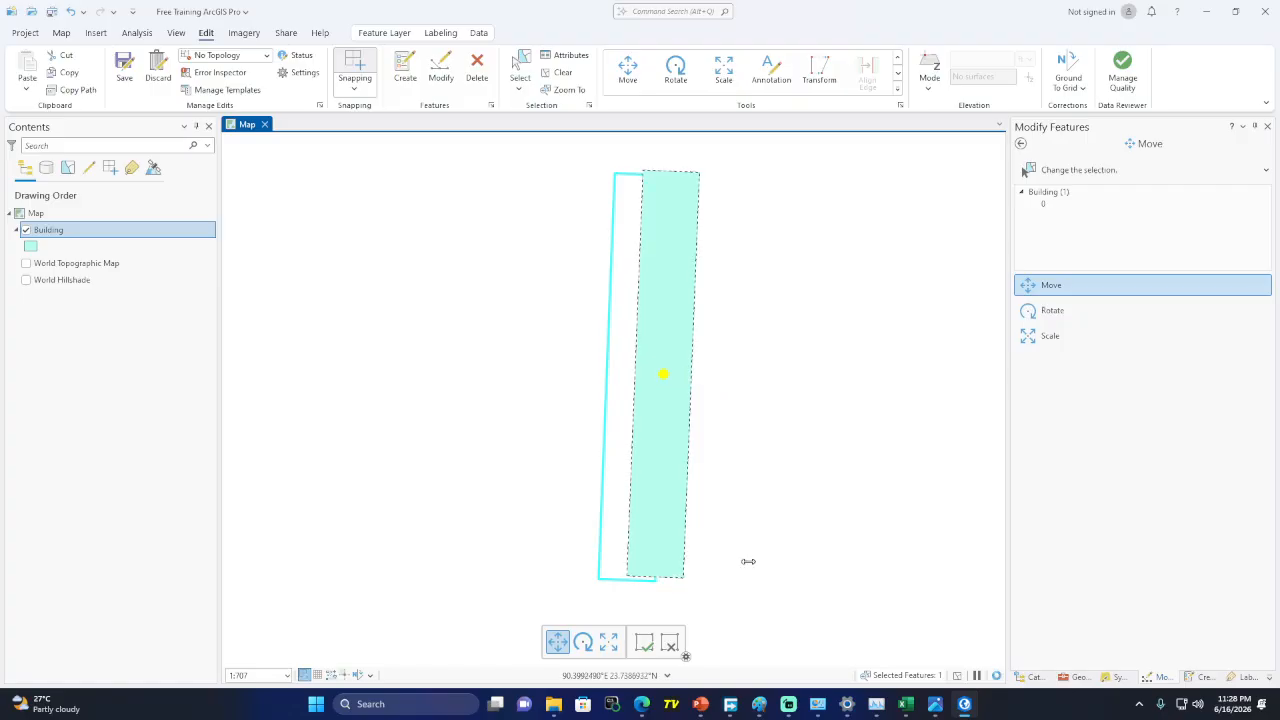
{"action": "left_click", "coordinate": [645, 646]}
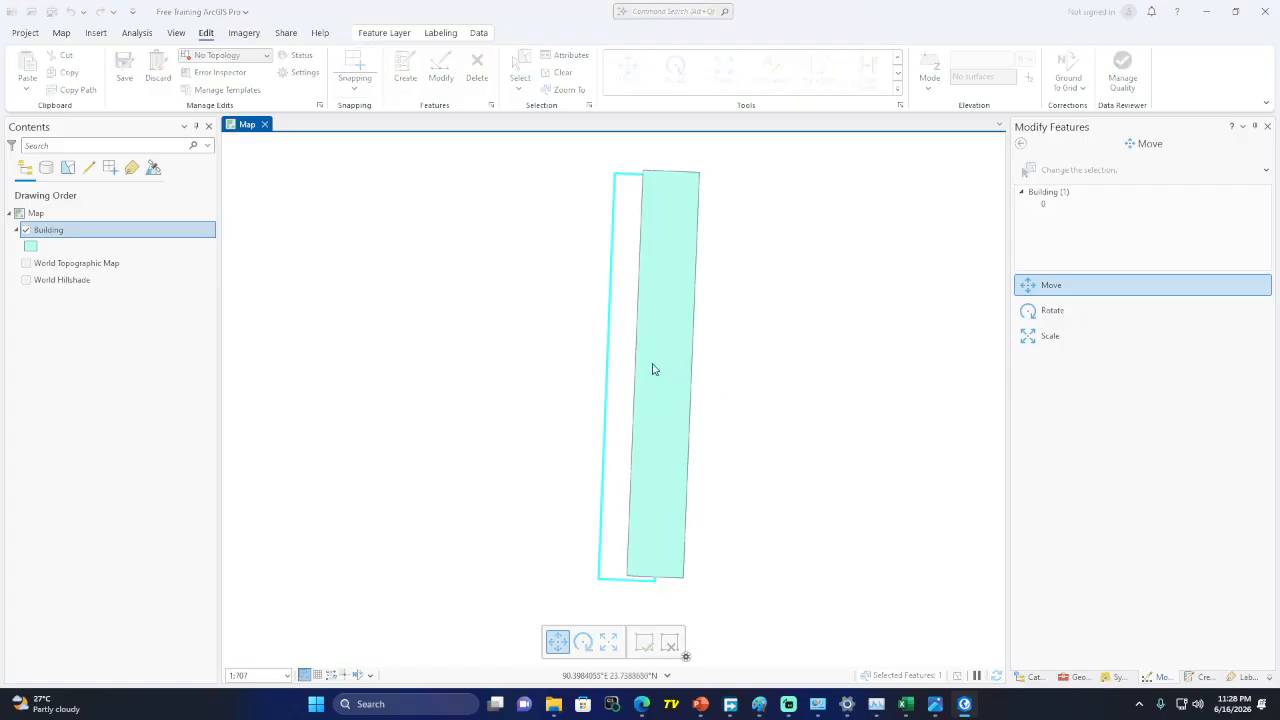
{"action": "left_click", "coordinate": [899, 90]}
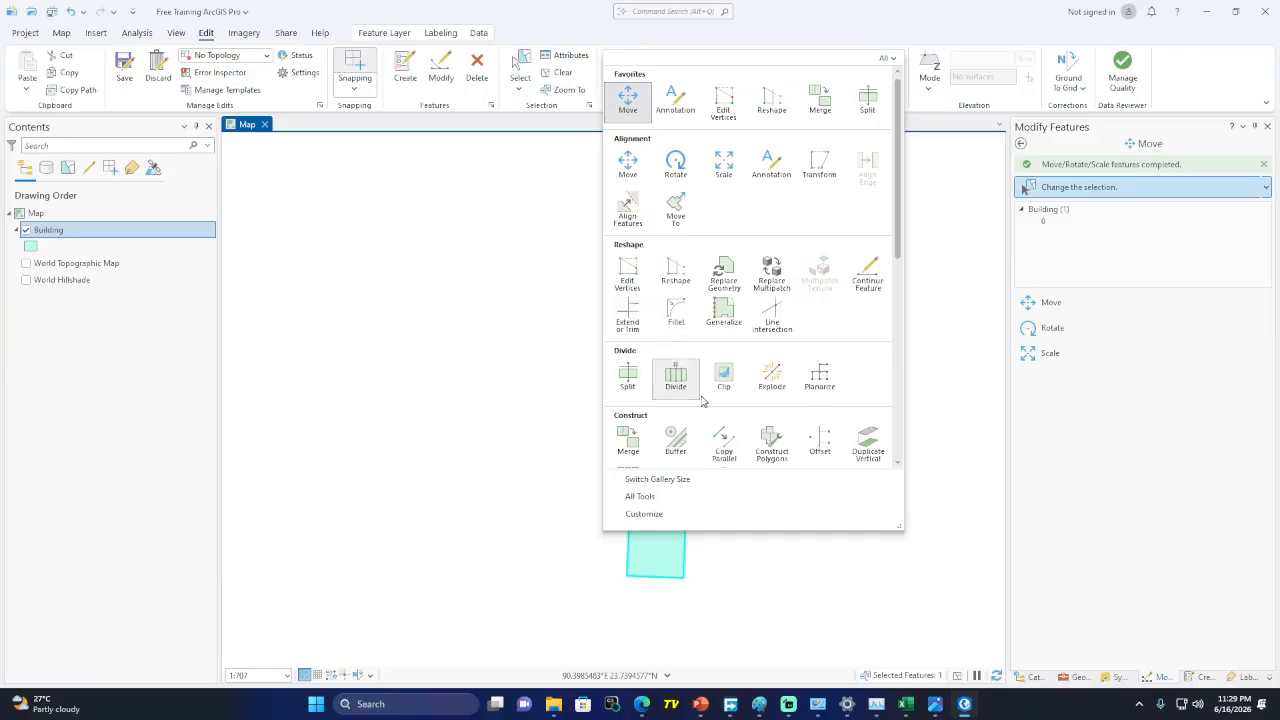
Drag the Building polygon's top, middle and bottom right vertices outward to widen it, then save
{"action": "scroll", "coordinate": [707, 405], "scroll_direction": "down", "scroll_amount": 3}
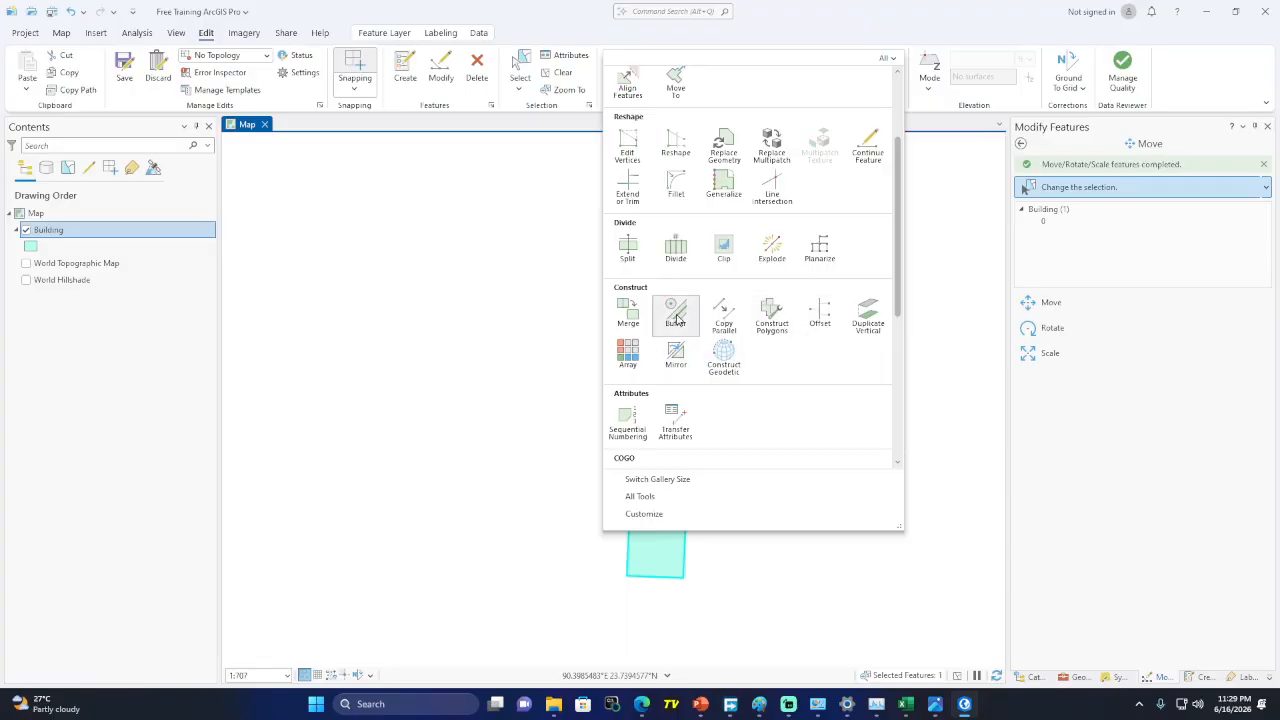
{"action": "scroll", "coordinate": [782, 388], "scroll_direction": "down", "scroll_amount": 3}
{"action": "scroll", "coordinate": [782, 378], "scroll_direction": "down", "scroll_amount": 3}
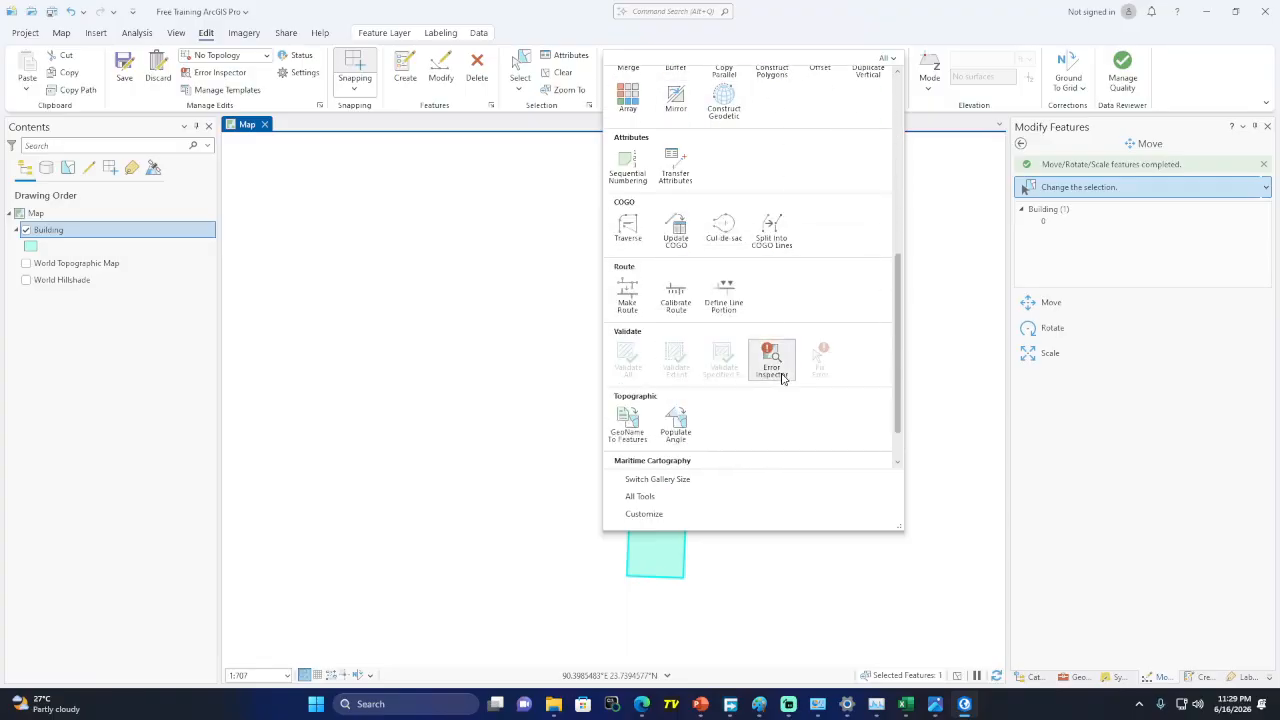
{"action": "scroll", "coordinate": [783, 382], "scroll_direction": "up", "scroll_amount": 5}
{"action": "scroll", "coordinate": [783, 387], "scroll_direction": "up", "scroll_amount": 1}
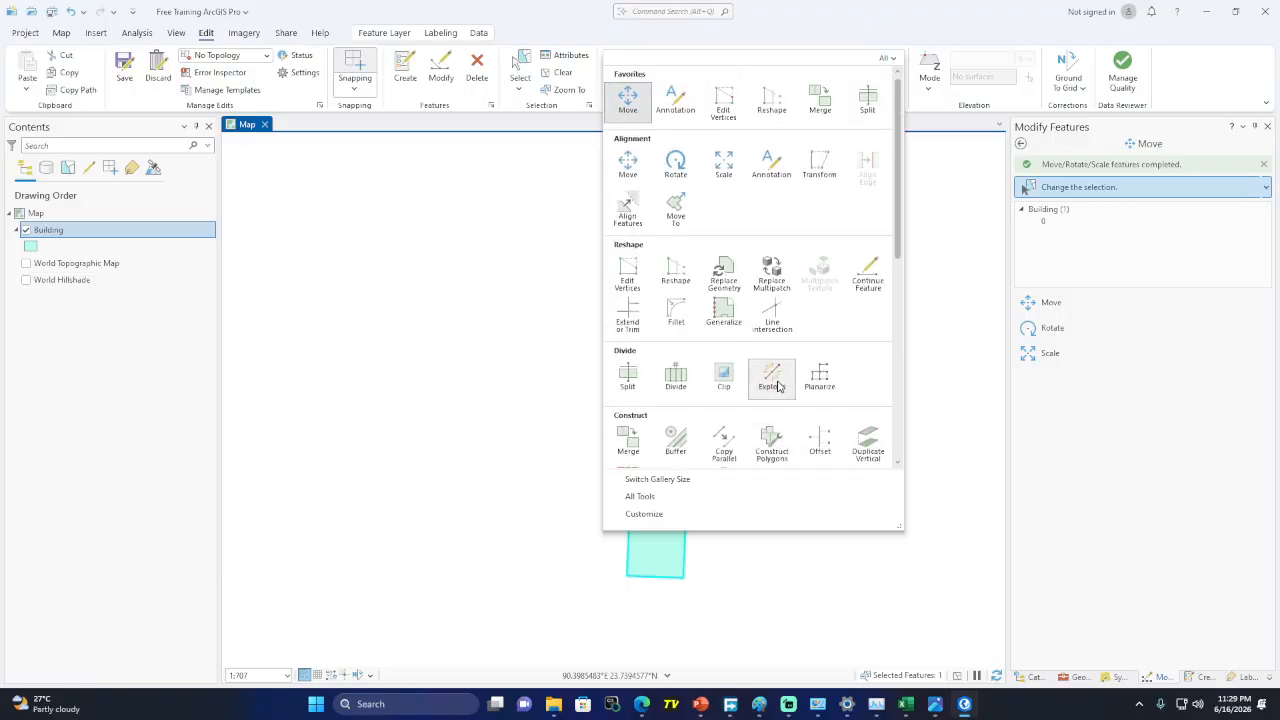
{"action": "left_click", "coordinate": [637, 277]}
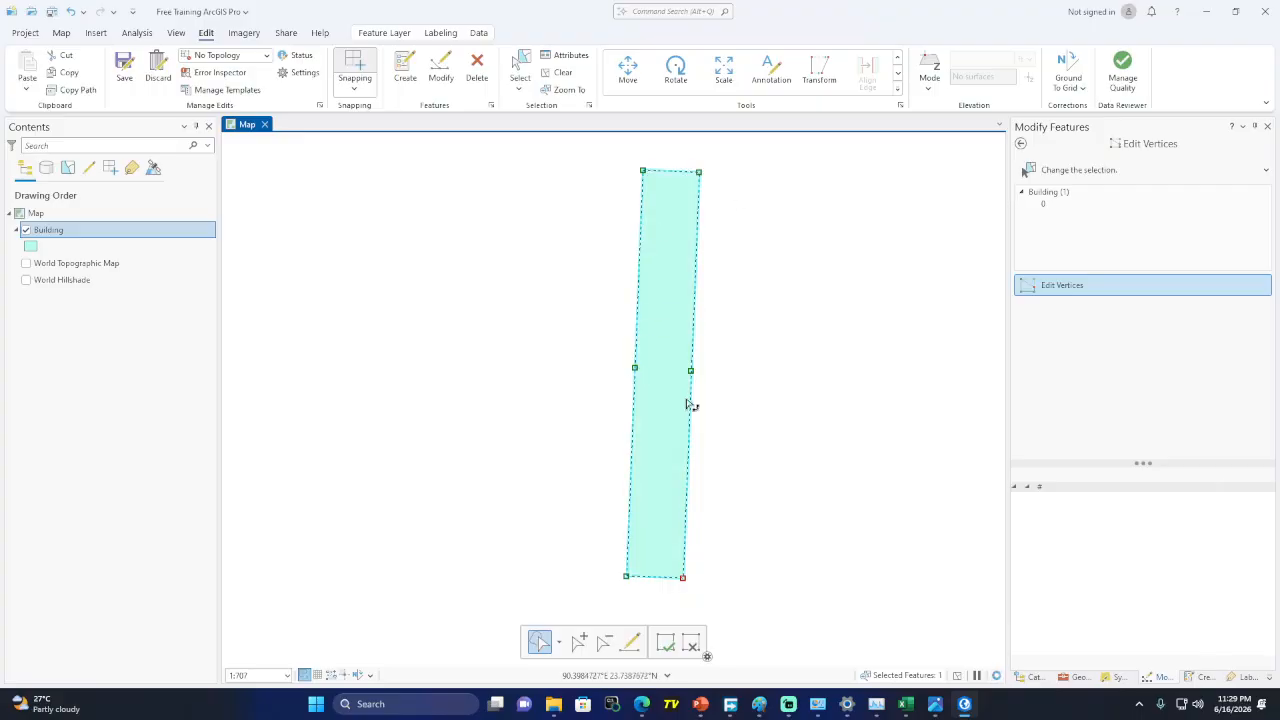
{"action": "left_click", "coordinate": [699, 172]}
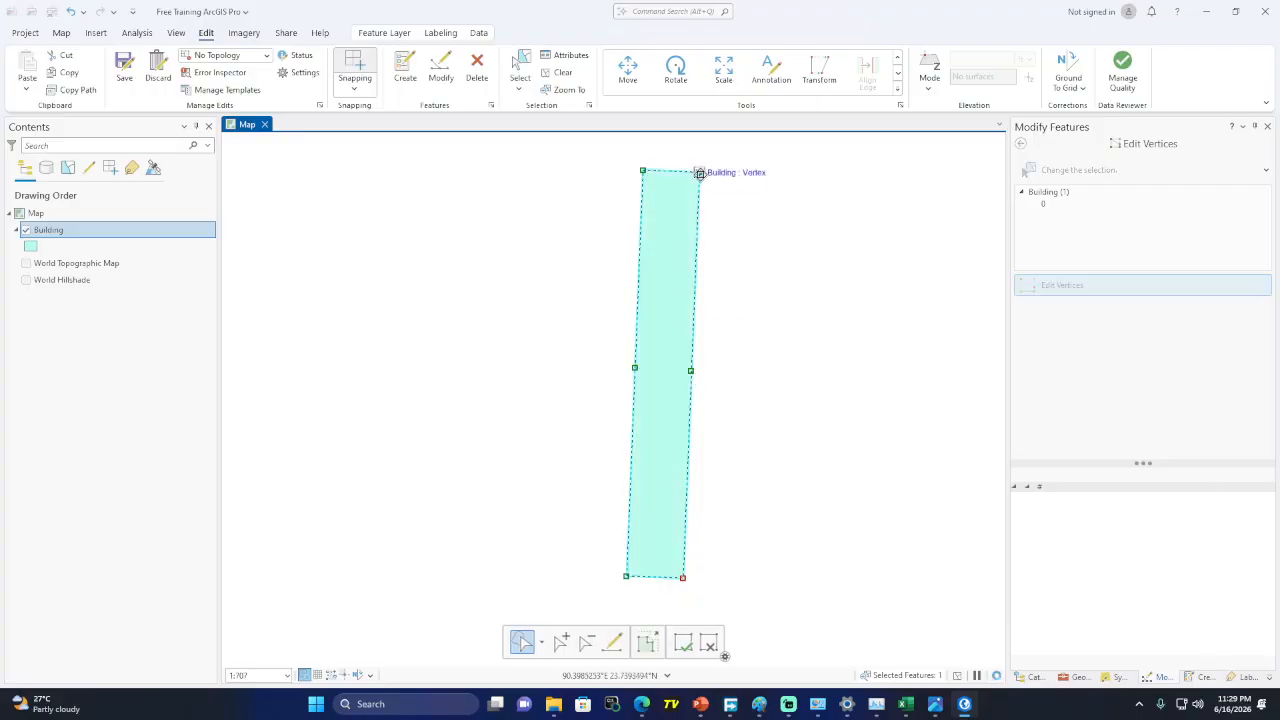
{"action": "left_click_drag", "start_coordinate": [699, 172], "coordinate": [744, 172]}
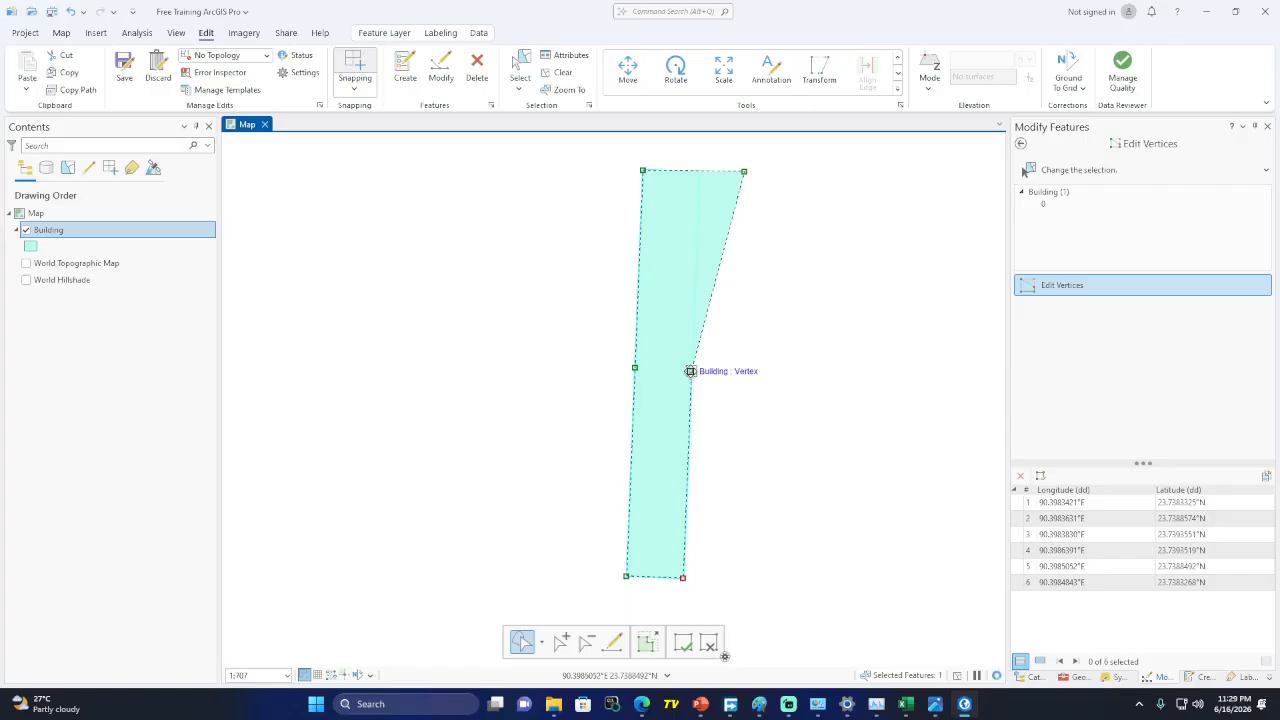
{"action": "left_click_drag", "start_coordinate": [690, 371], "coordinate": [741, 371]}
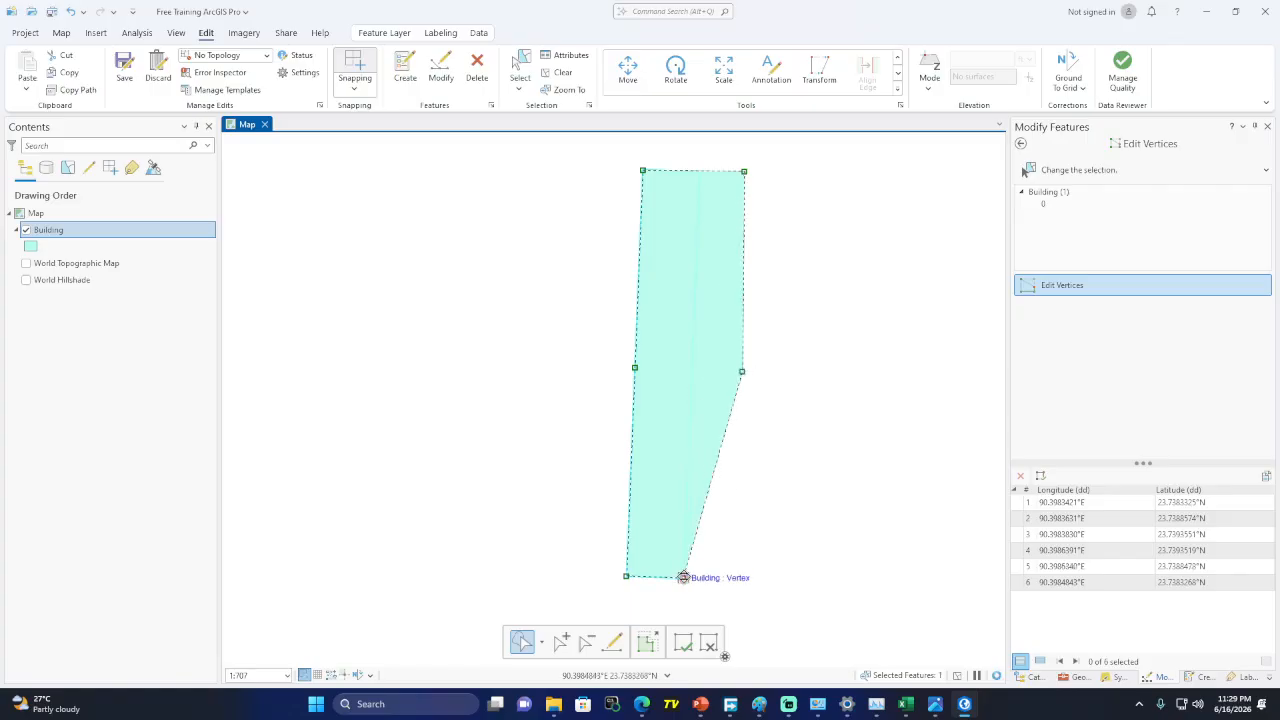
{"action": "left_click_drag", "start_coordinate": [683, 577], "coordinate": [737, 575]}
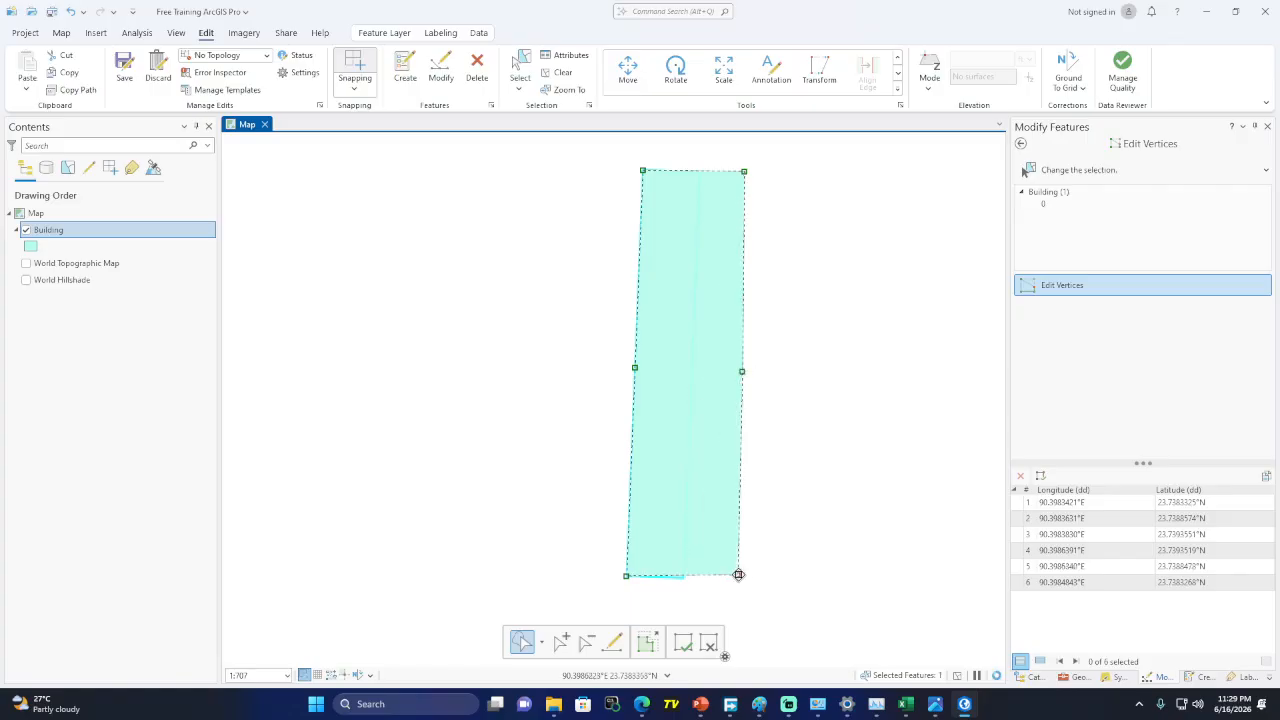
{"action": "left_click", "coordinate": [683, 646]}
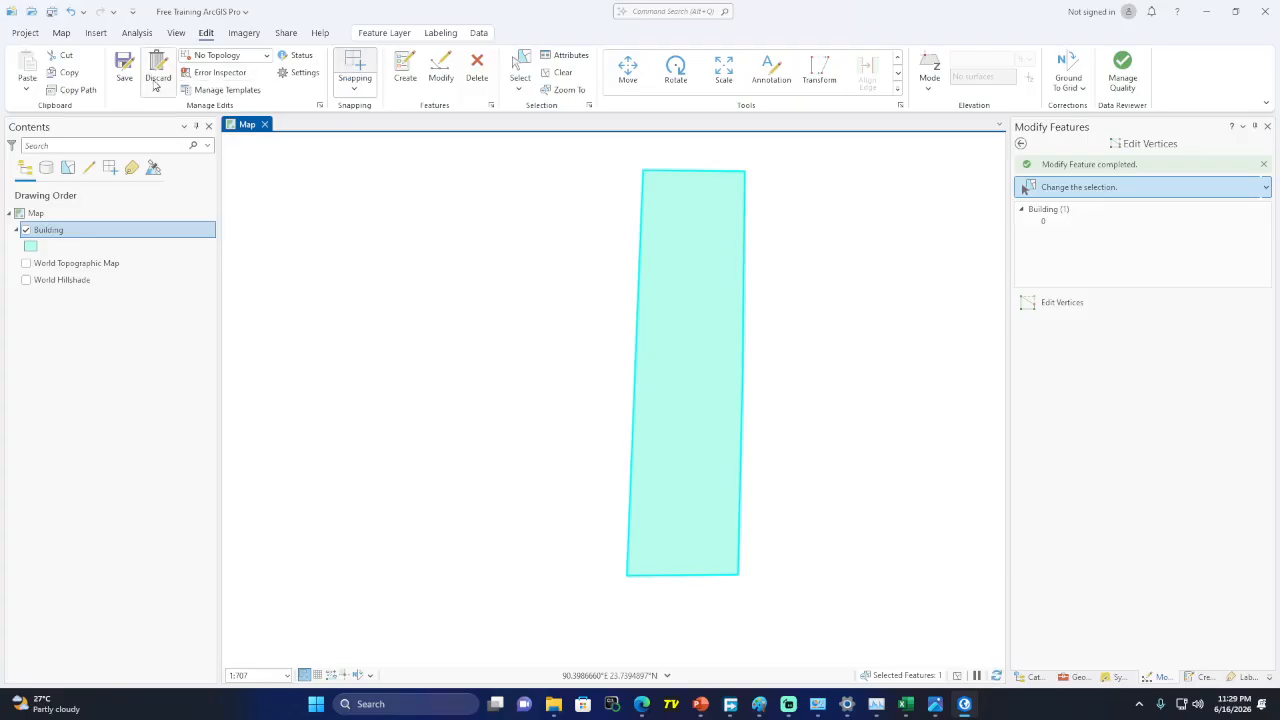
{"action": "left_click", "coordinate": [125, 70]}
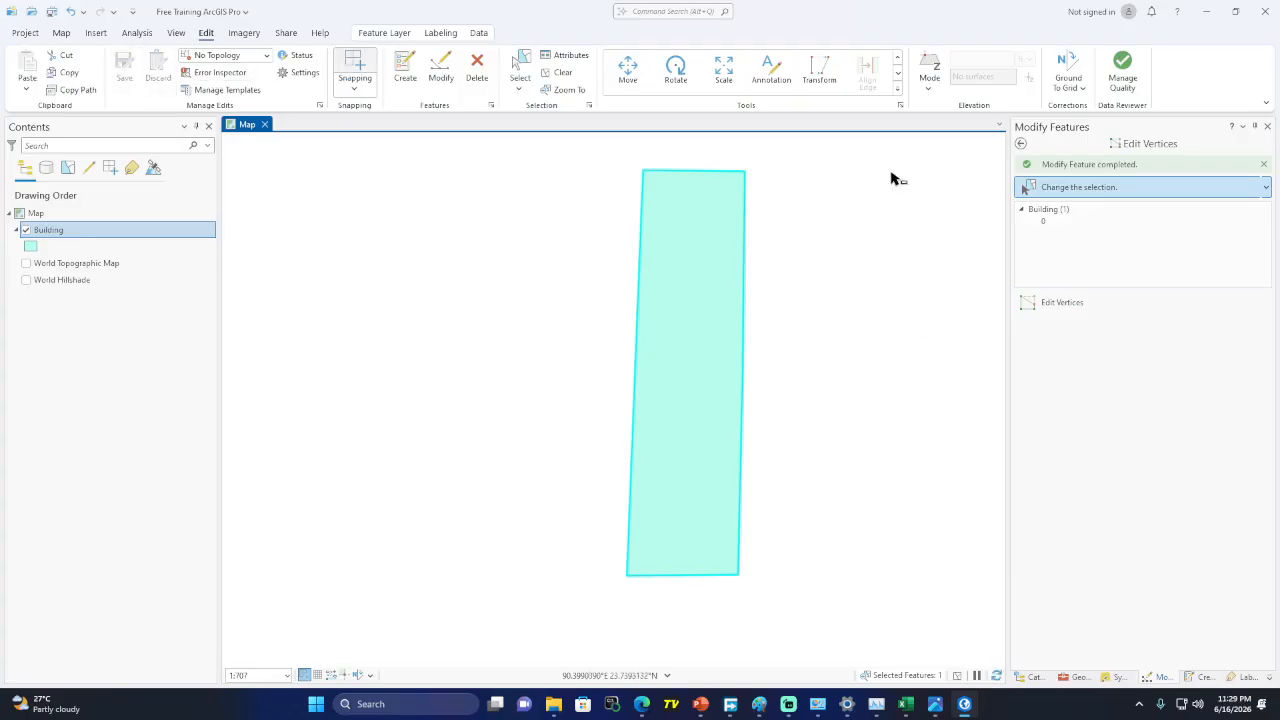
Browse the full Modify tools gallery, close it, and switch to the Analysis ribbon
{"action": "left_click", "coordinate": [900, 93]}
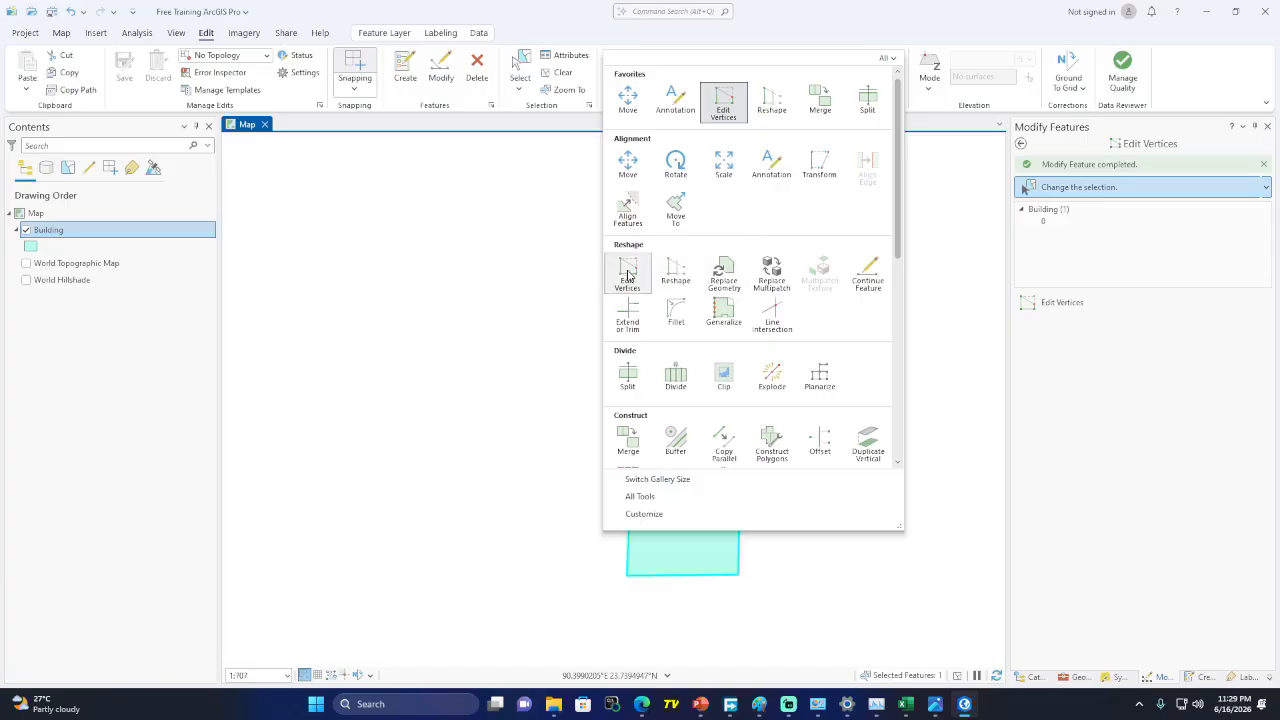
{"action": "scroll", "coordinate": [841, 374], "scroll_direction": "down", "scroll_amount": 2}
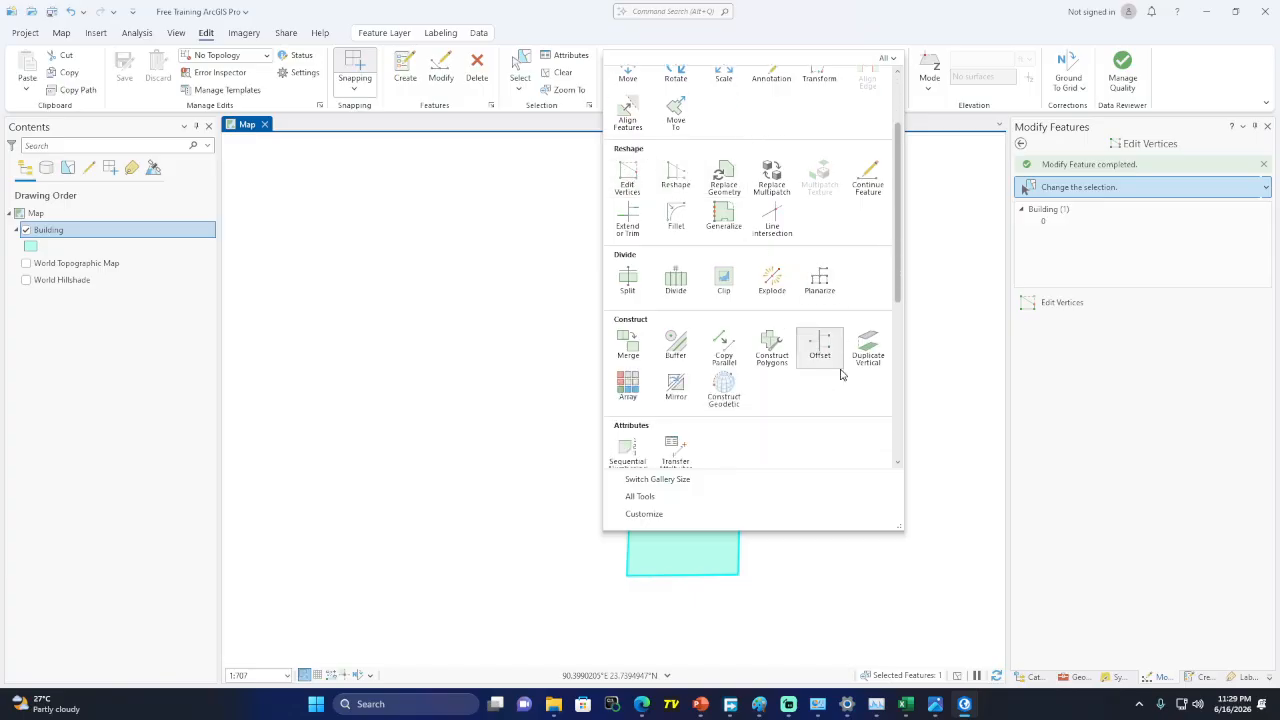
{"action": "scroll", "coordinate": [841, 374], "scroll_direction": "down", "scroll_amount": 6}
{"action": "left_click", "coordinate": [548, 12]}
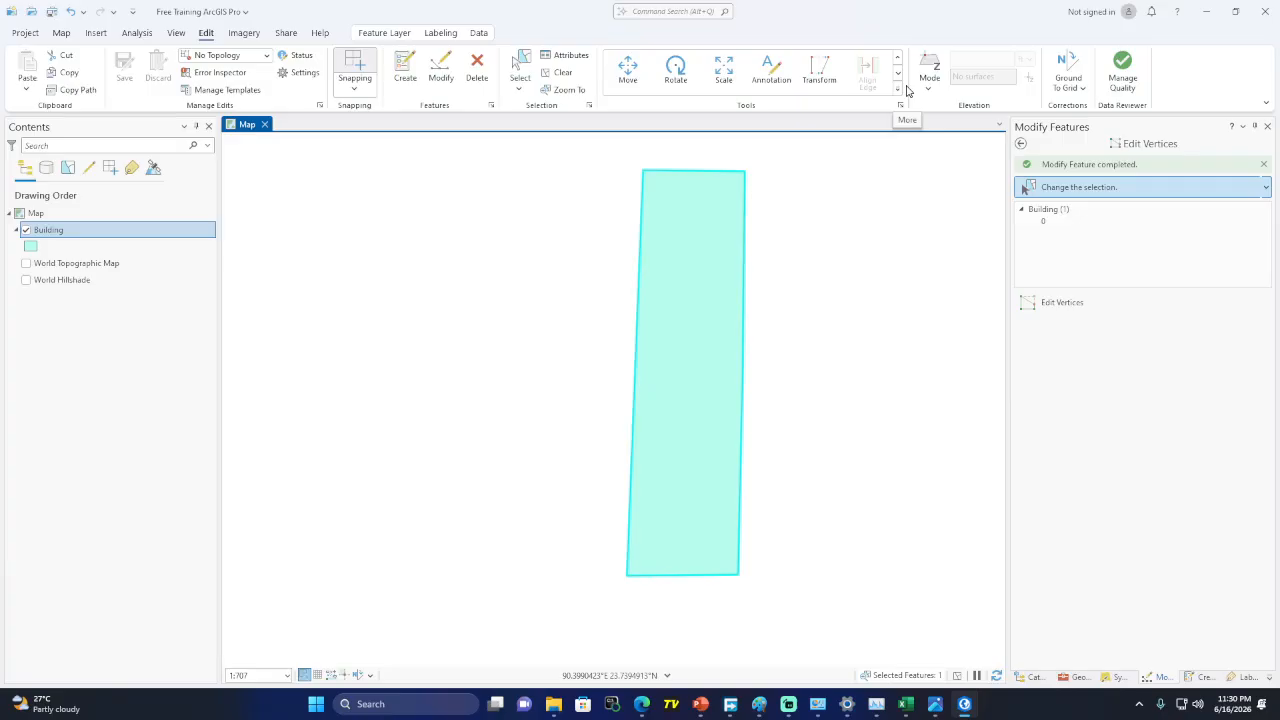
{"action": "left_click", "coordinate": [140, 40]}
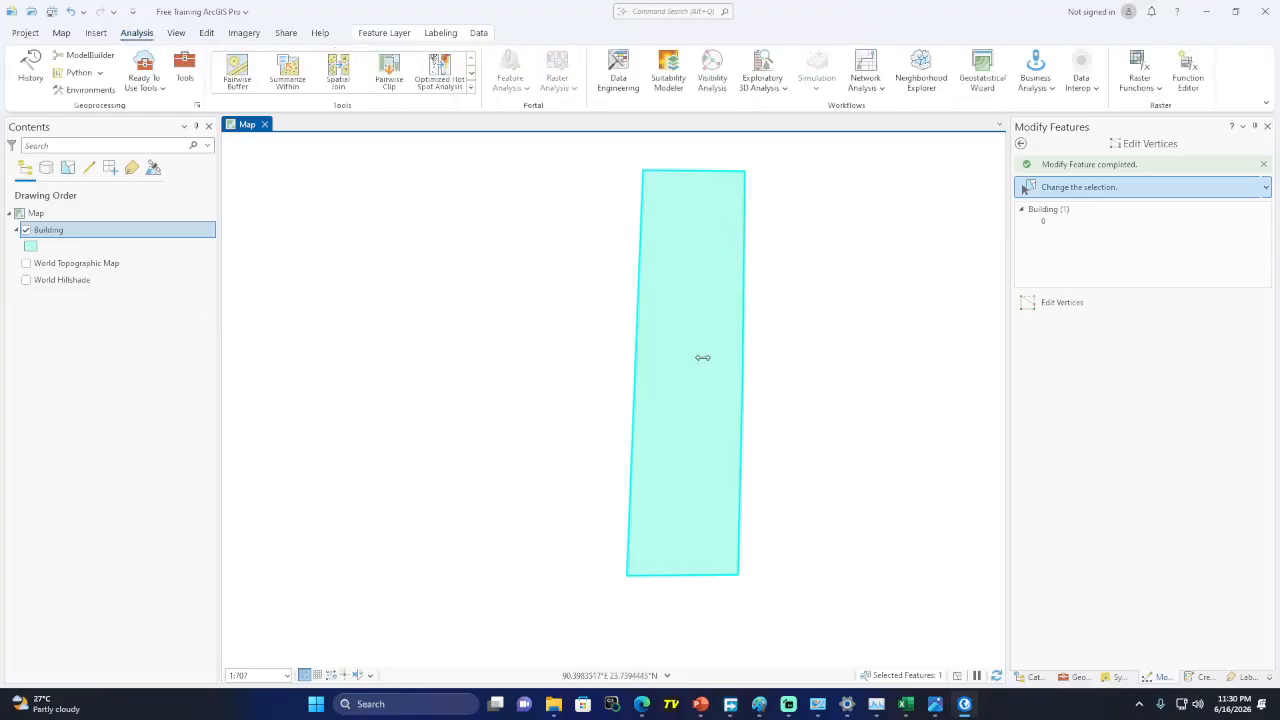
In the Geoprocessing pane, search Find Tools for 'buffer' to list the 16 buffer tools
{"action": "left_click", "coordinate": [1021, 144]}
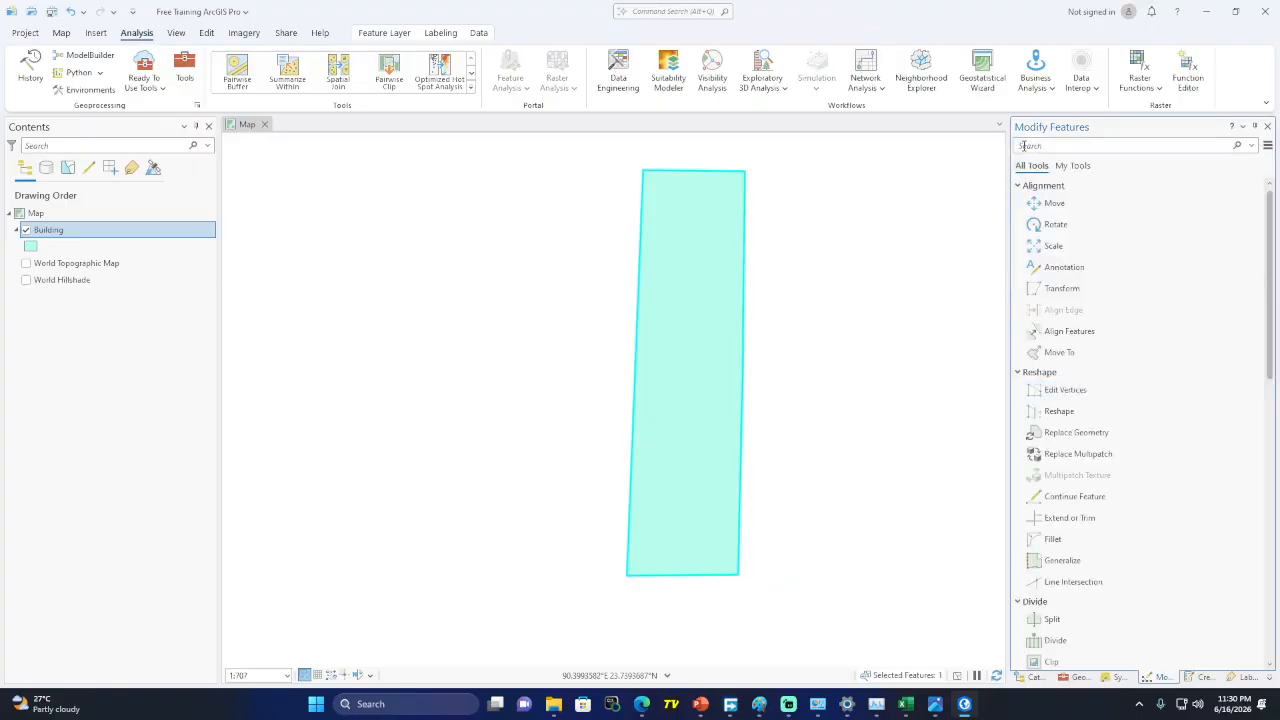
{"action": "left_click", "coordinate": [1080, 677]}
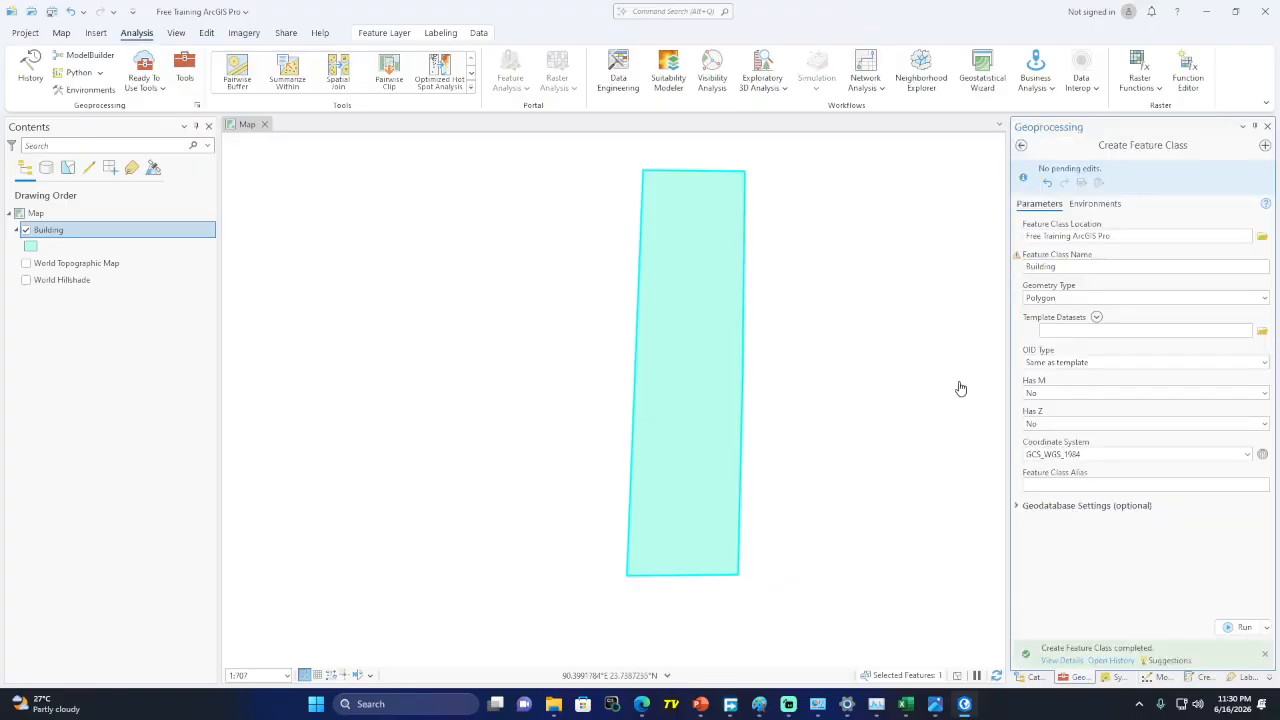
{"action": "left_click", "coordinate": [1023, 145]}
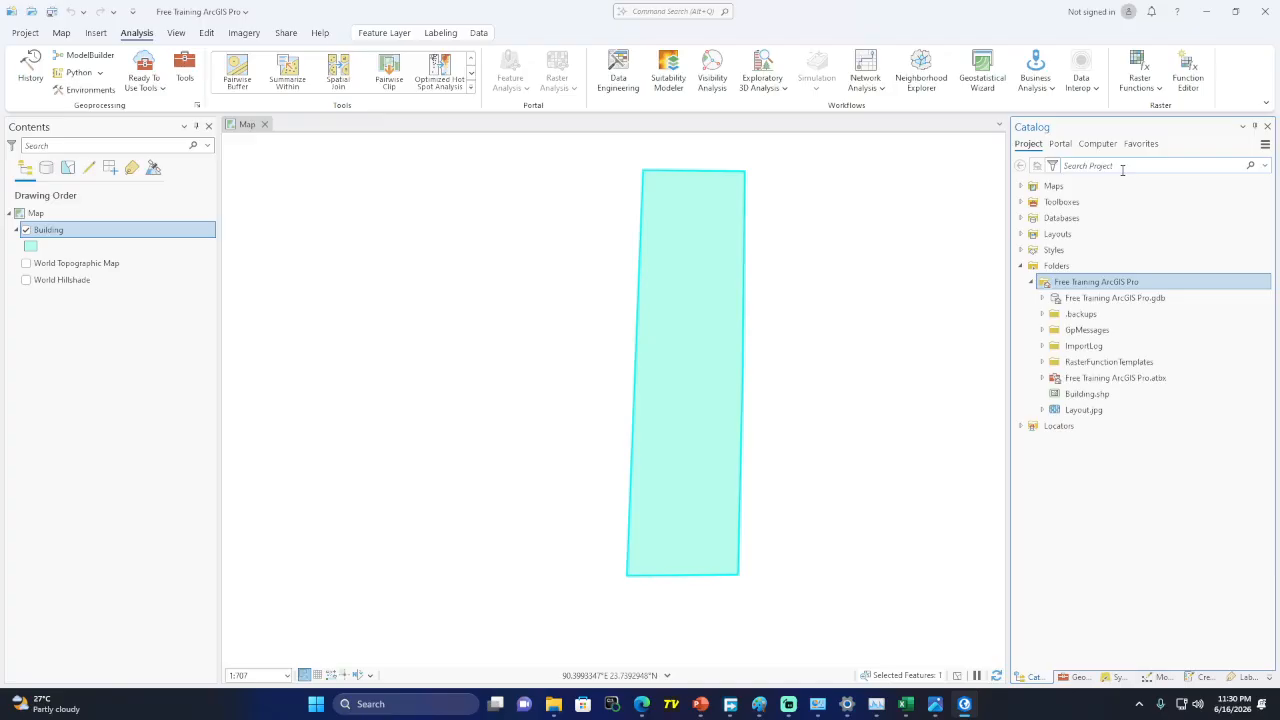
{"action": "left_click", "coordinate": [1075, 678]}
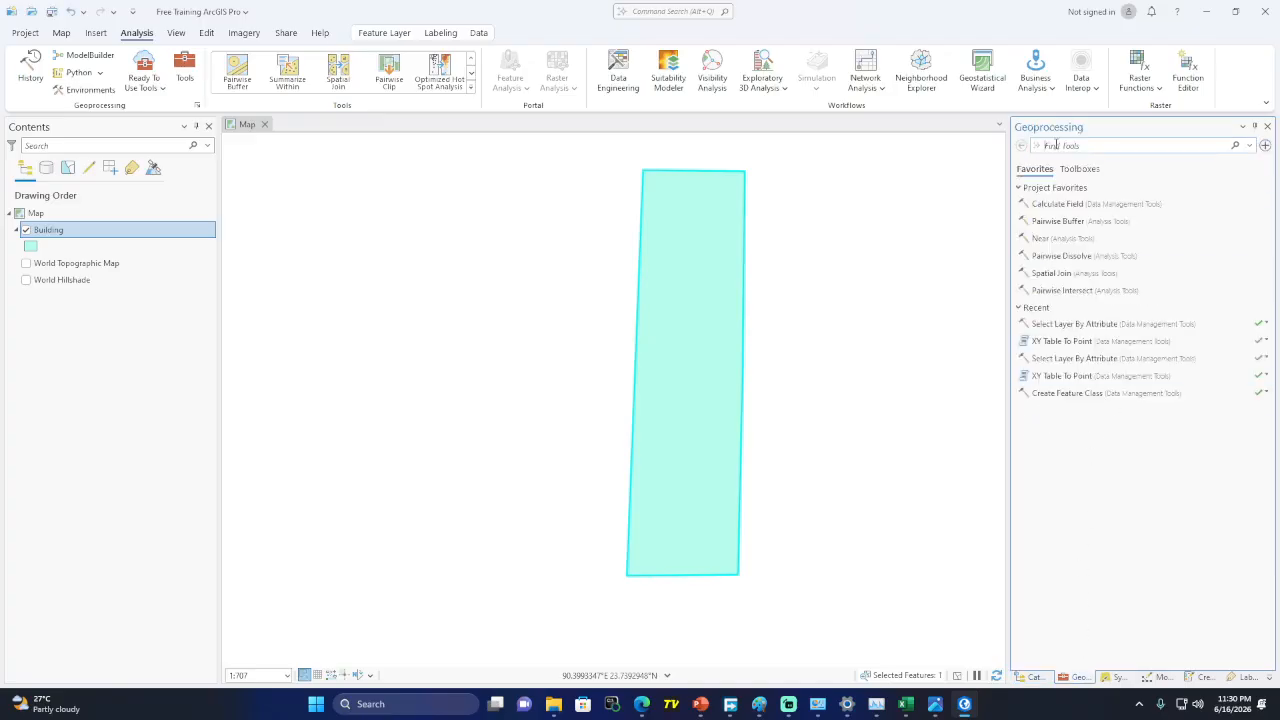
{"action": "left_click", "coordinate": [1062, 146]}
{"action": "type", "text": "b"}
{"action": "type", "text": "uffrt"}
{"action": "key", "text": "BackSpace"}
{"action": "key", "text": "BackSpace"}
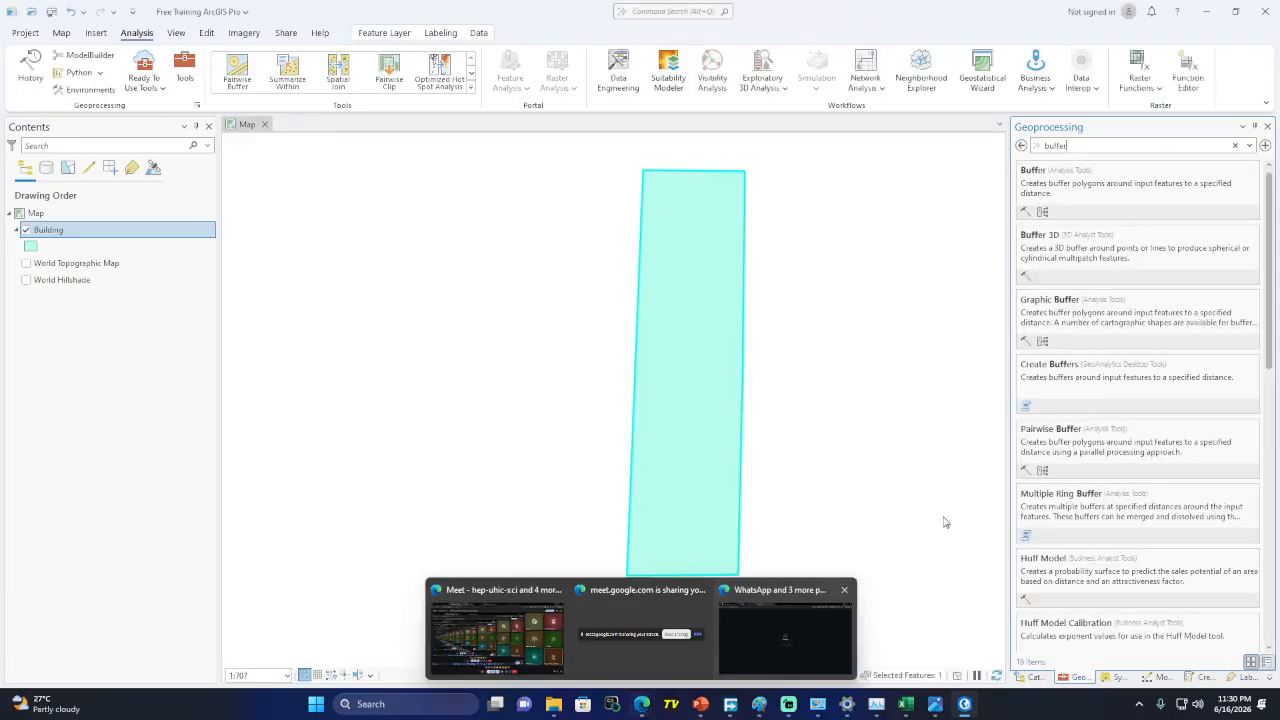
Run Buffer on the Building layer at 1 Kilometers, with selection cleared, creating Building_Buffer
{"action": "left_click", "coordinate": [1037, 180]}
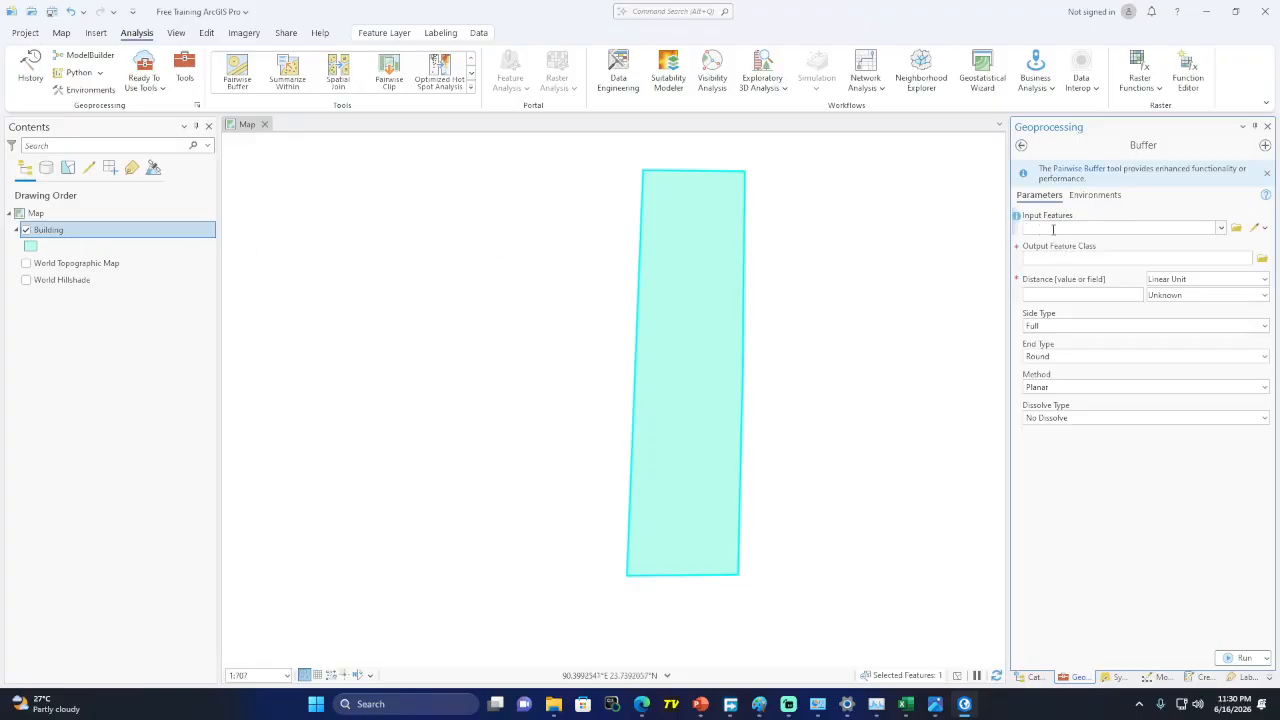
{"action": "left_click", "coordinate": [1222, 232]}
{"action": "left_click", "coordinate": [1118, 246]}
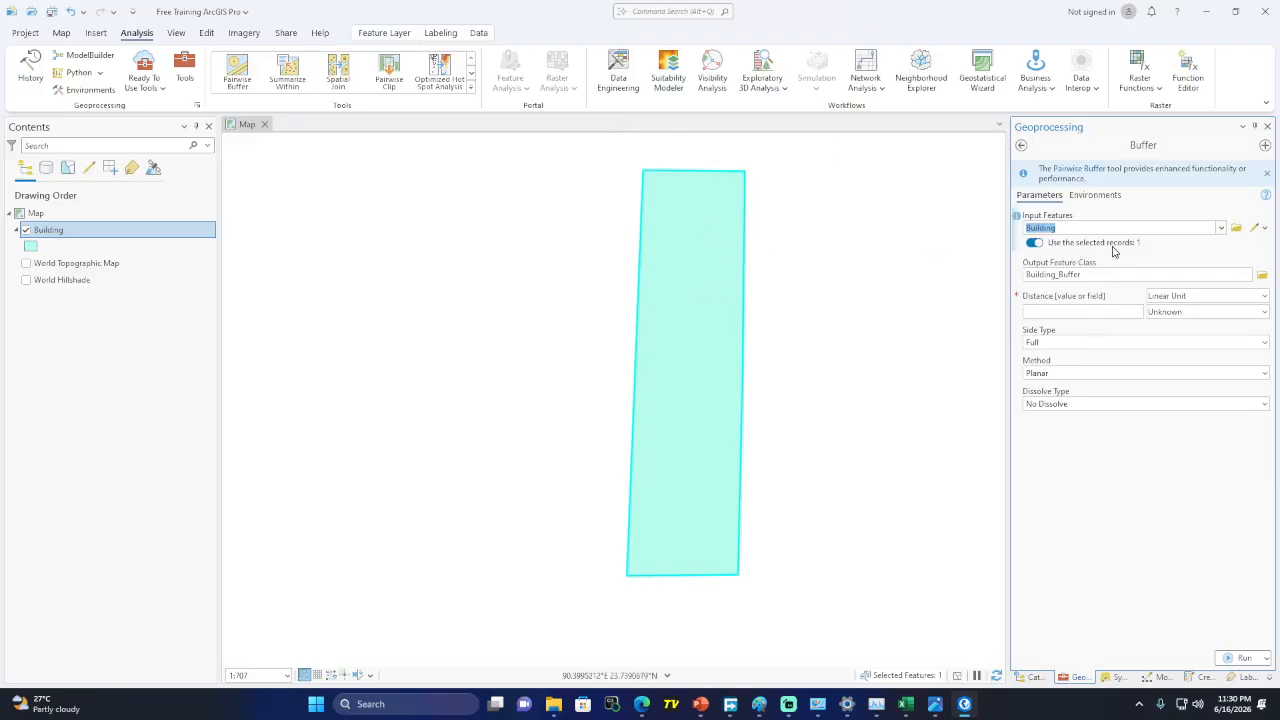
{"action": "left_click", "coordinate": [62, 33]}
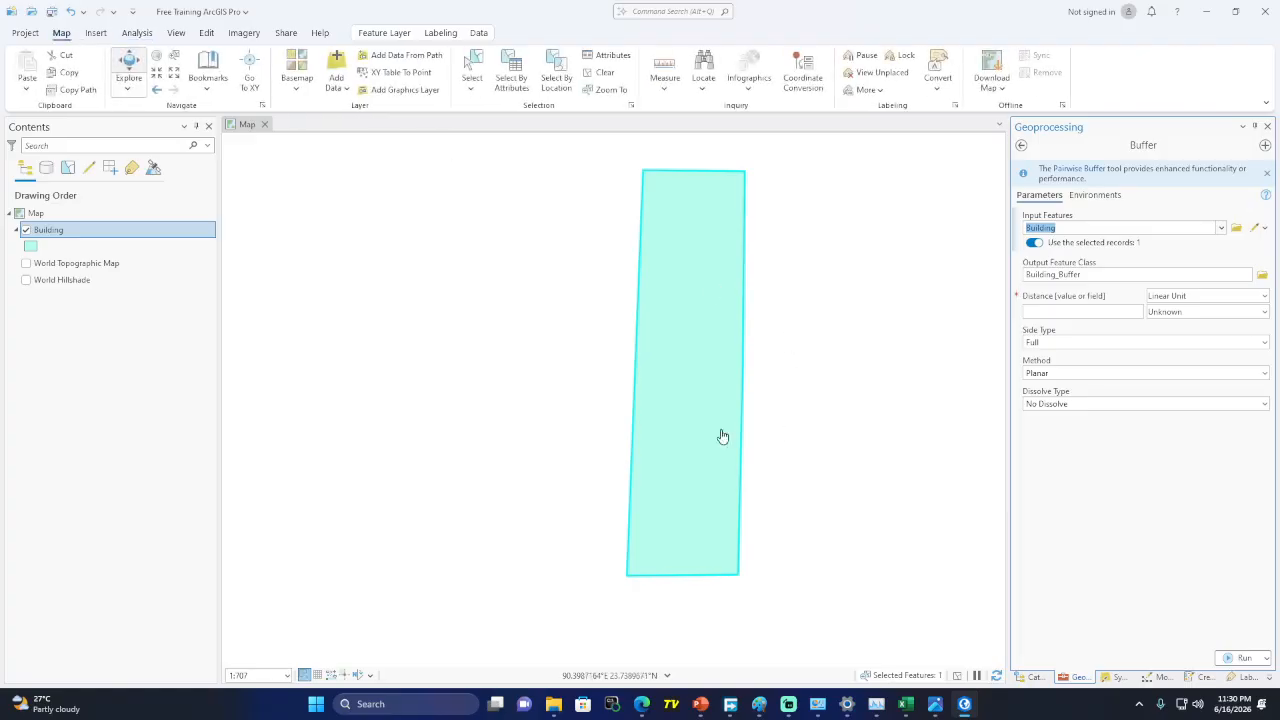
{"action": "left_click", "coordinate": [603, 72]}
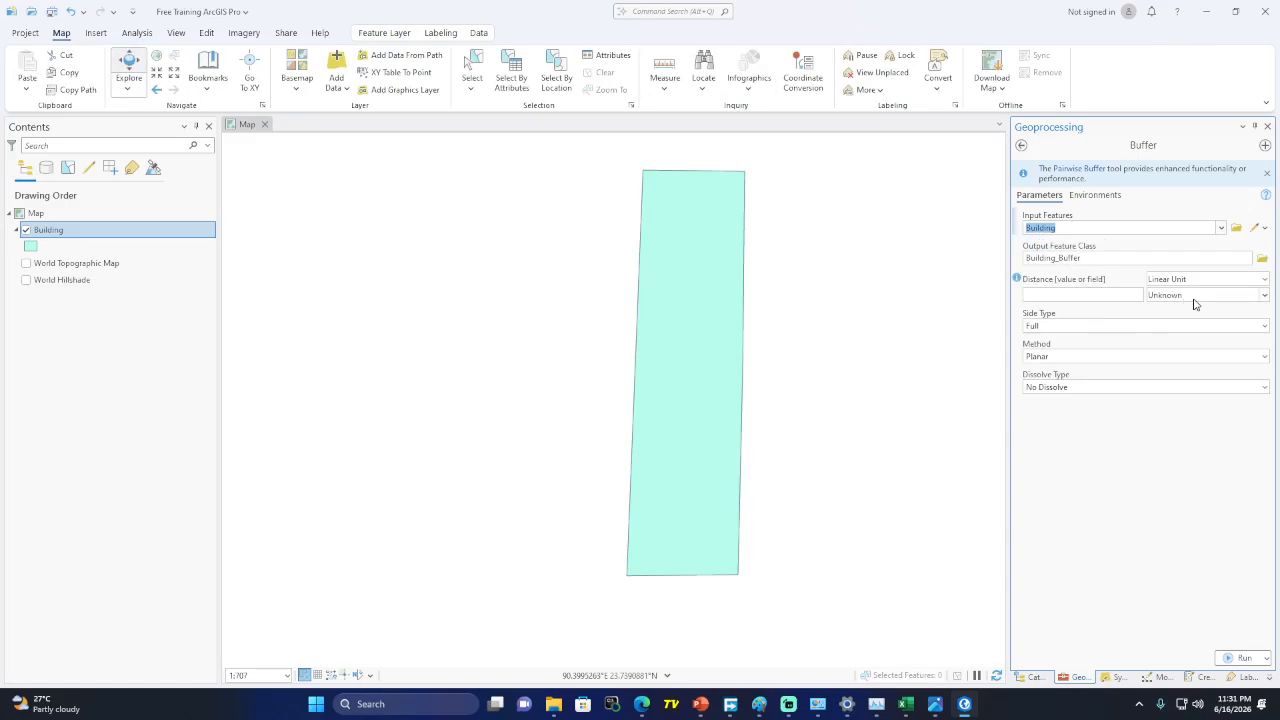
{"action": "left_click", "coordinate": [1133, 295]}
{"action": "left_click", "coordinate": [1264, 295]}
{"action": "left_click", "coordinate": [1189, 319]}
{"action": "left_click", "coordinate": [1240, 658]}
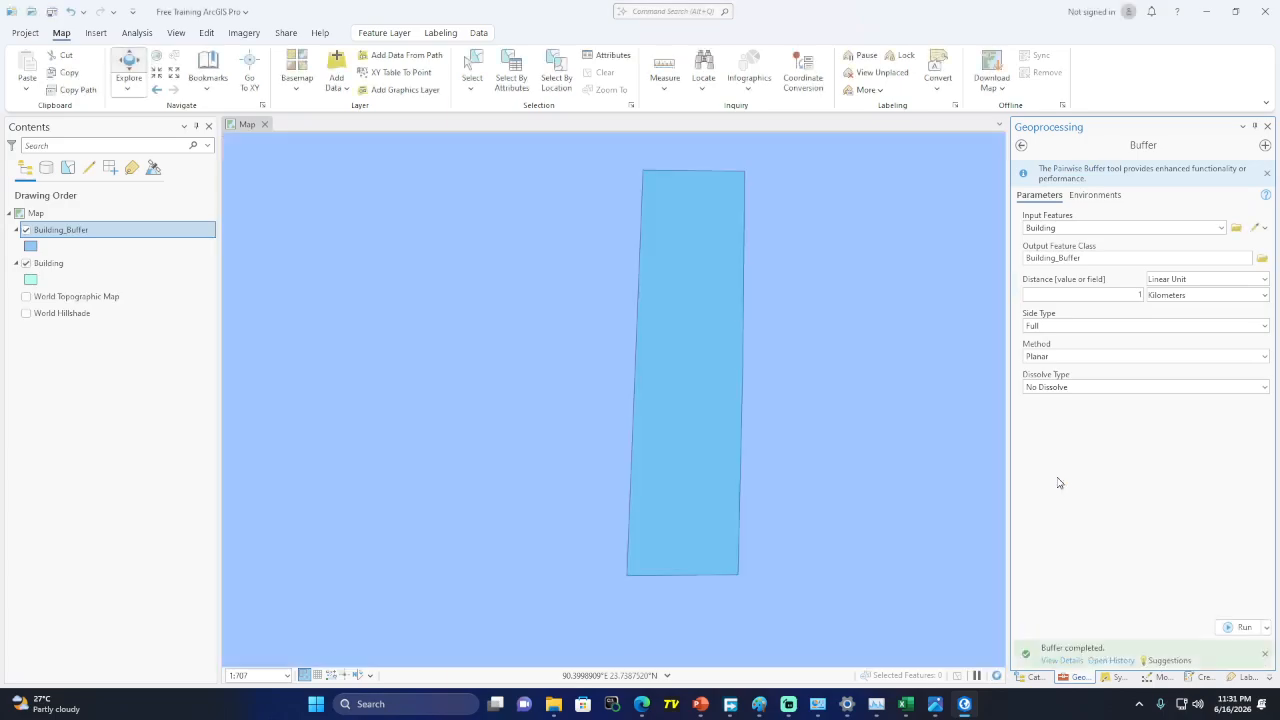
Zoom out to inspect the buffer circle, then delete the Building_Buffer layer
{"action": "scroll", "coordinate": [670, 418], "scroll_direction": "down", "scroll_amount": 3}
{"action": "scroll", "coordinate": [670, 418], "scroll_direction": "down", "scroll_amount": 5}
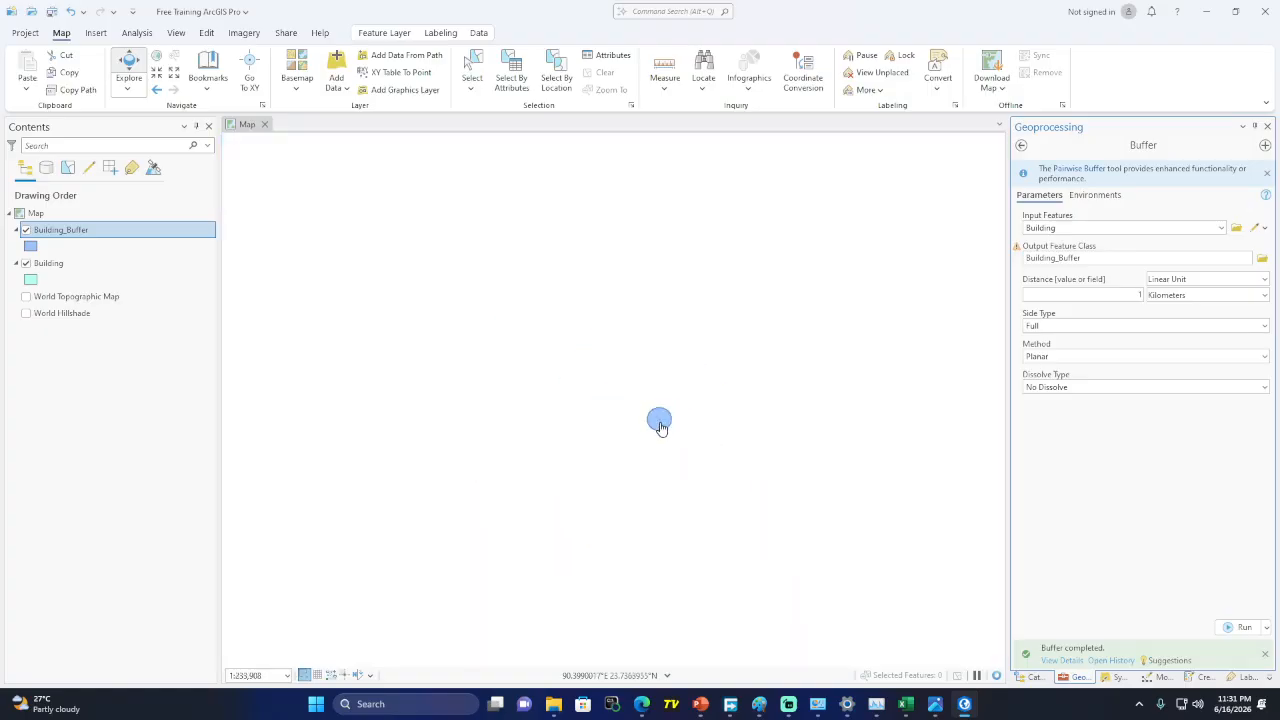
{"action": "scroll", "coordinate": [658, 420], "scroll_direction": "up", "scroll_amount": 3}
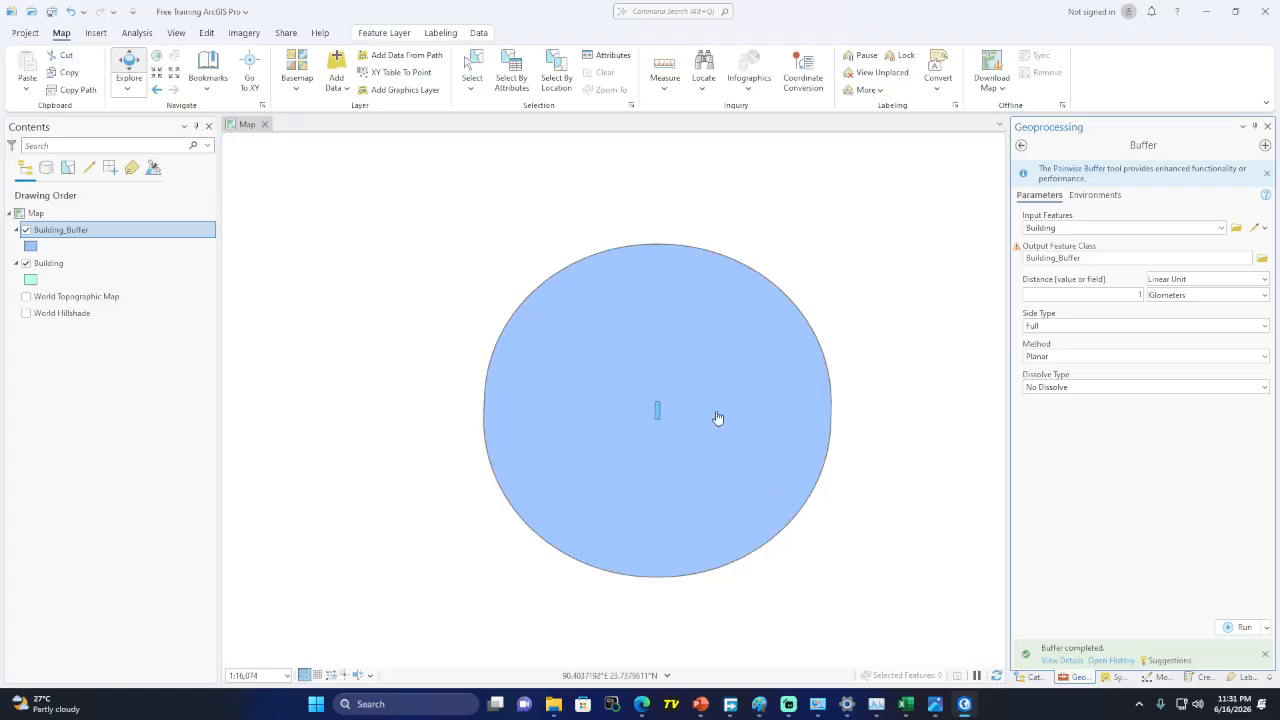
{"action": "scroll", "coordinate": [620, 406], "scroll_direction": "up", "scroll_amount": 2}
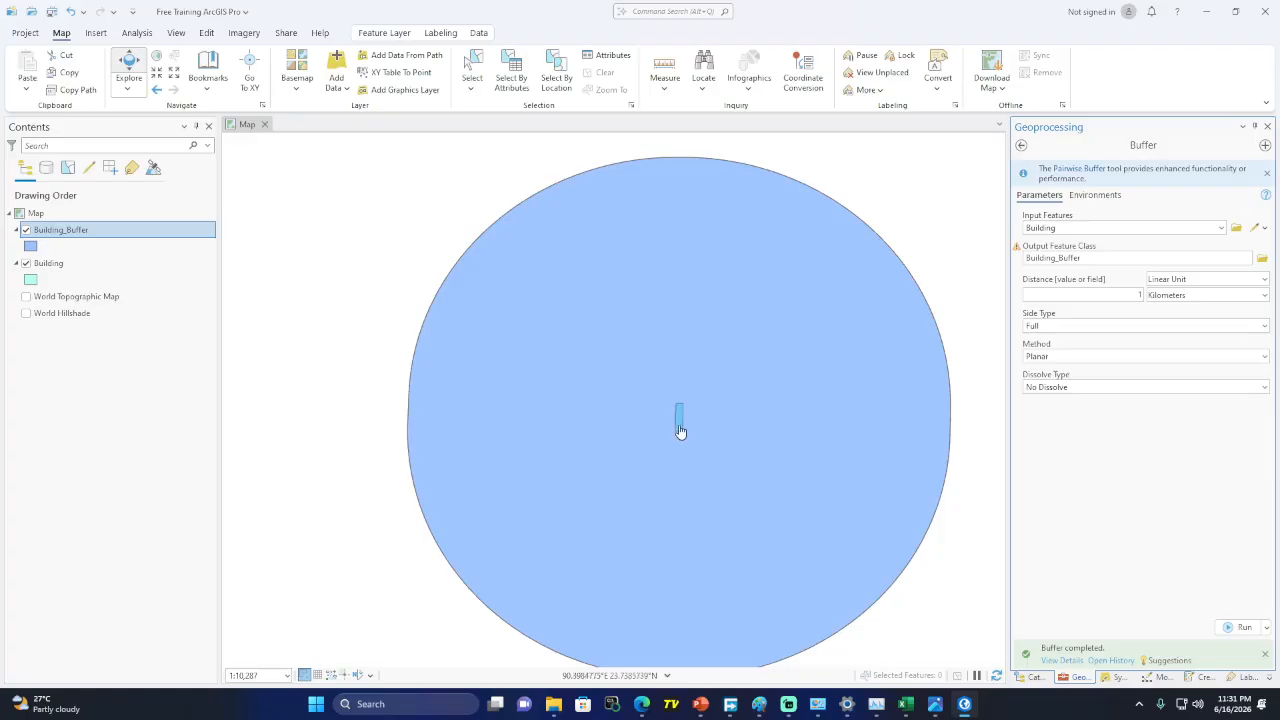
{"action": "key", "text": "Delete"}
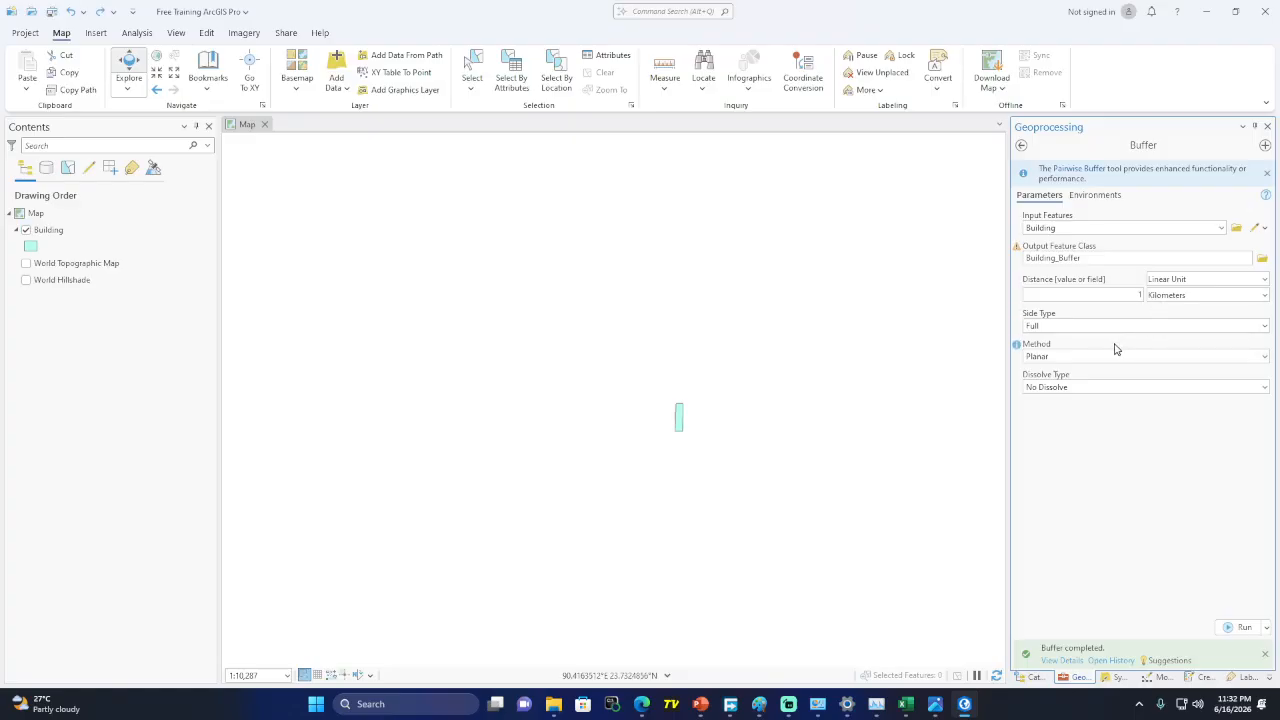
Return to the buffer tool search results and bring up the Google Meet window
{"action": "left_click", "coordinate": [1022, 146]}
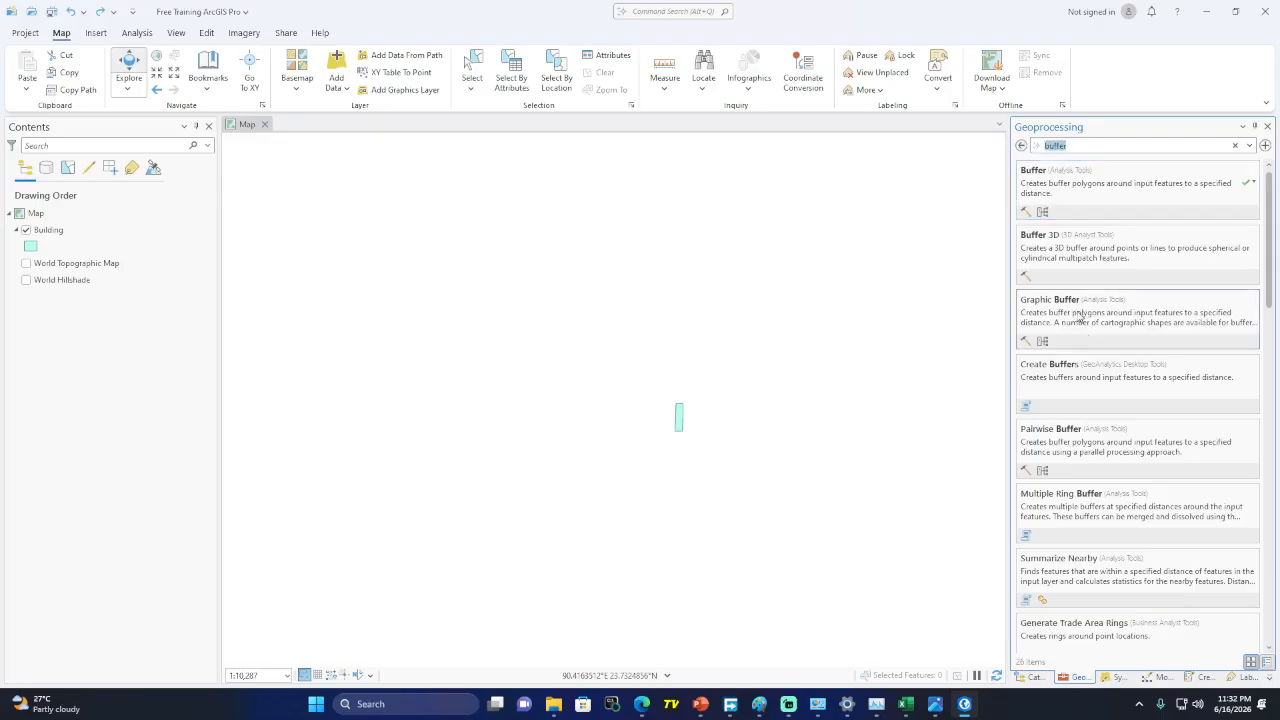
{"action": "mouse_move", "coordinate": [643, 713]}
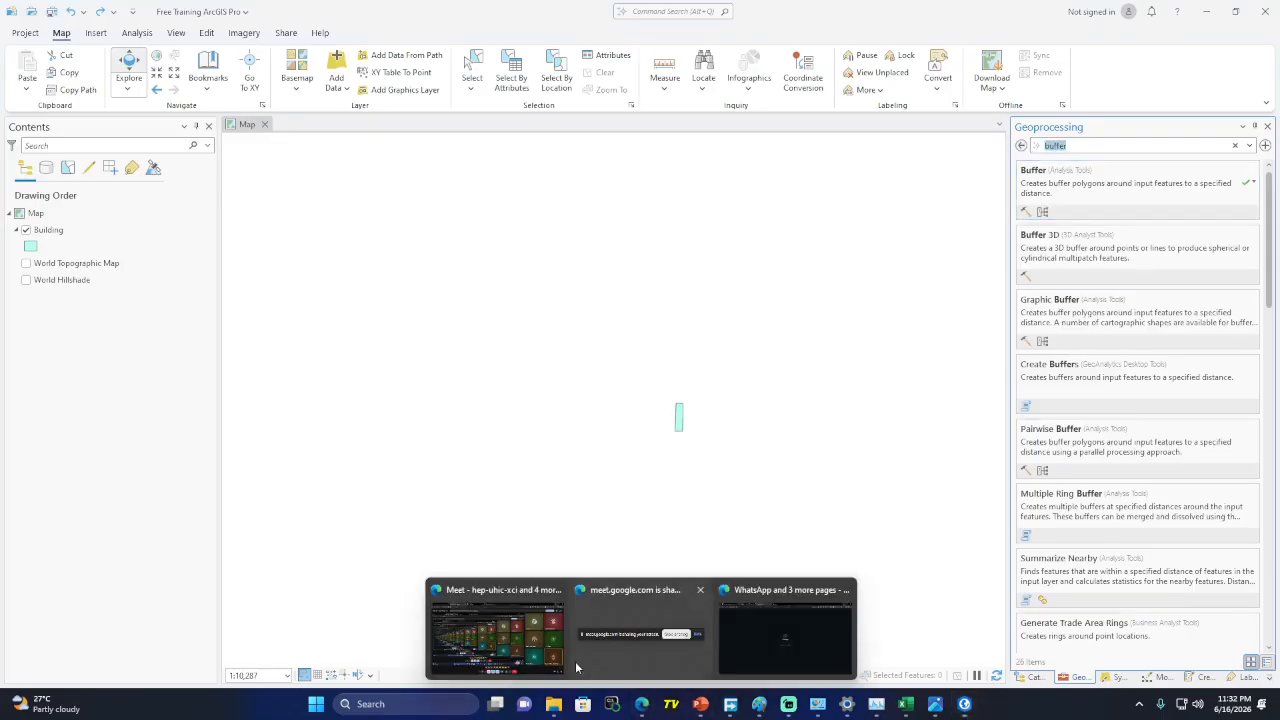
{"action": "left_click", "coordinate": [540, 605]}
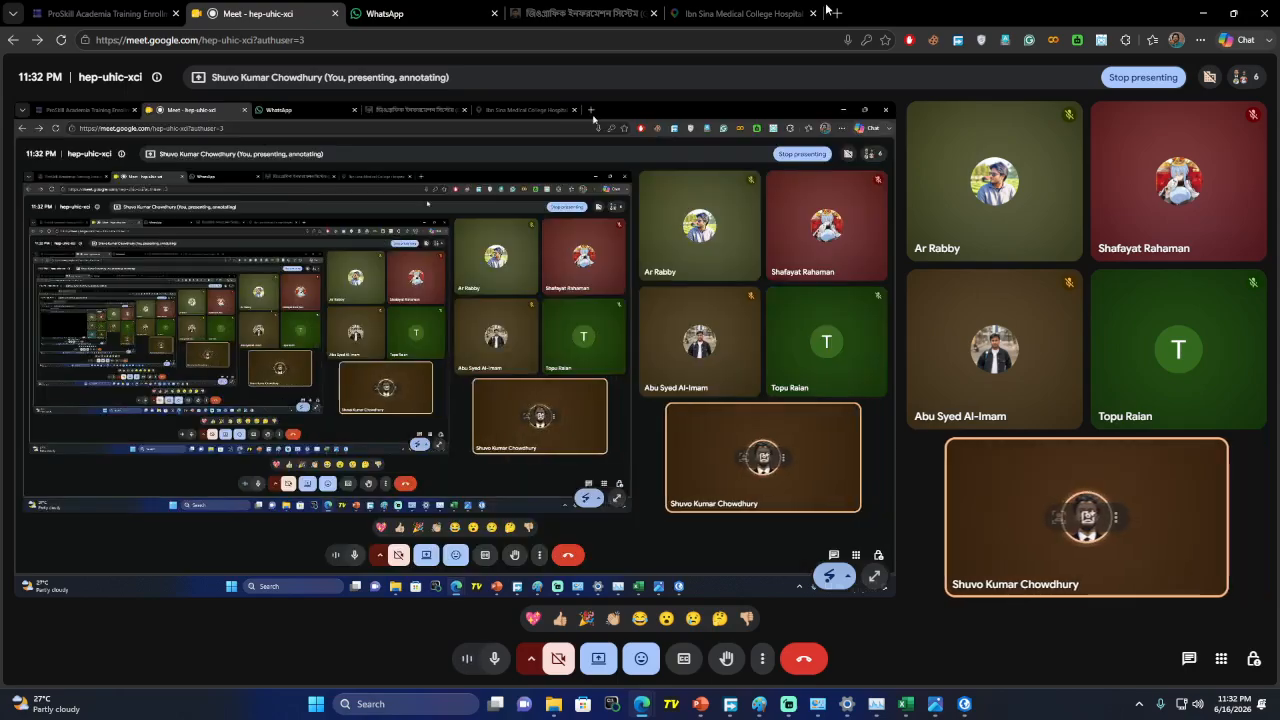
Google Images for 'geoprocessing tools' in a new tab and preview the GISRSStudy diagram
{"action": "left_click", "coordinate": [838, 13]}
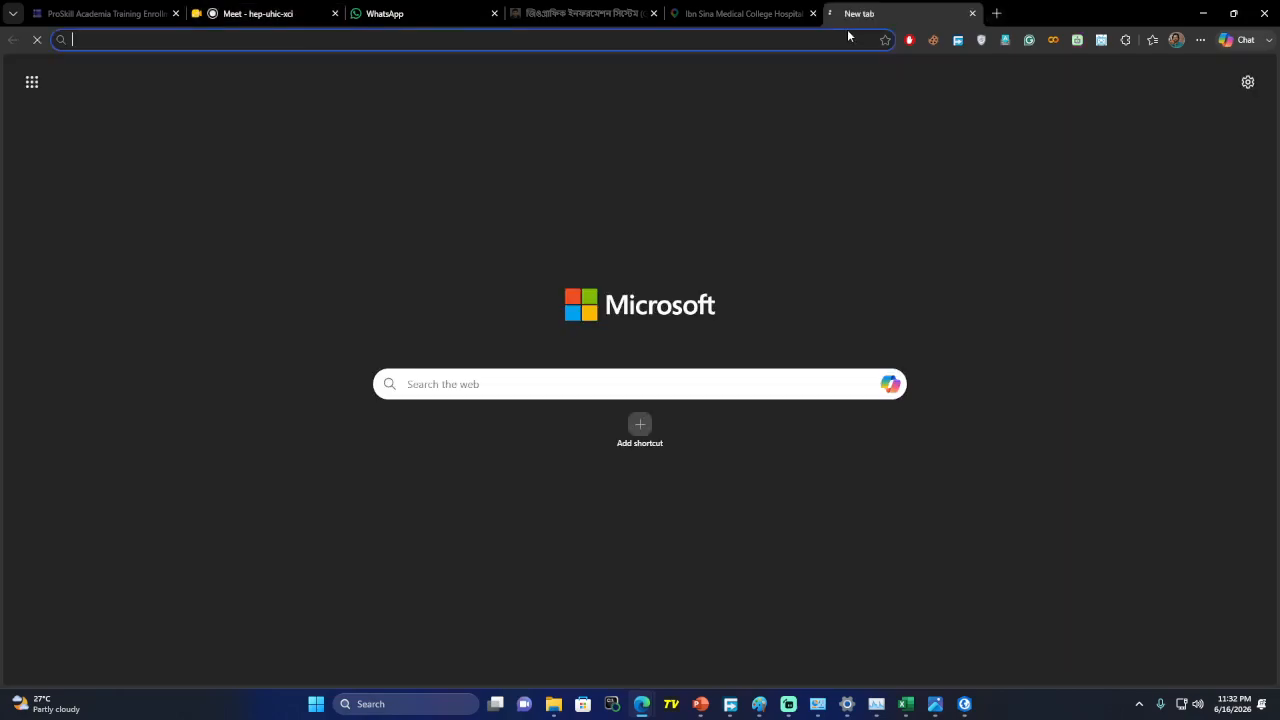
{"action": "type", "text": "Geo"}
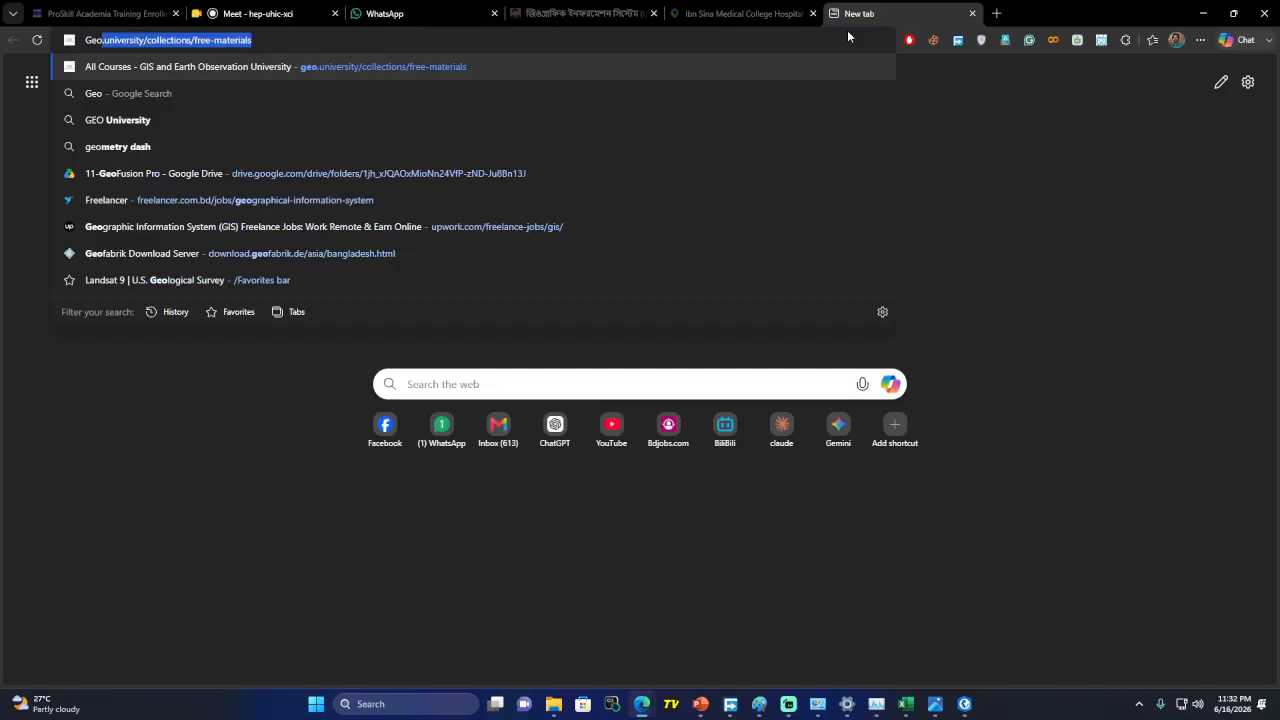
{"action": "type", "text": "pr"}
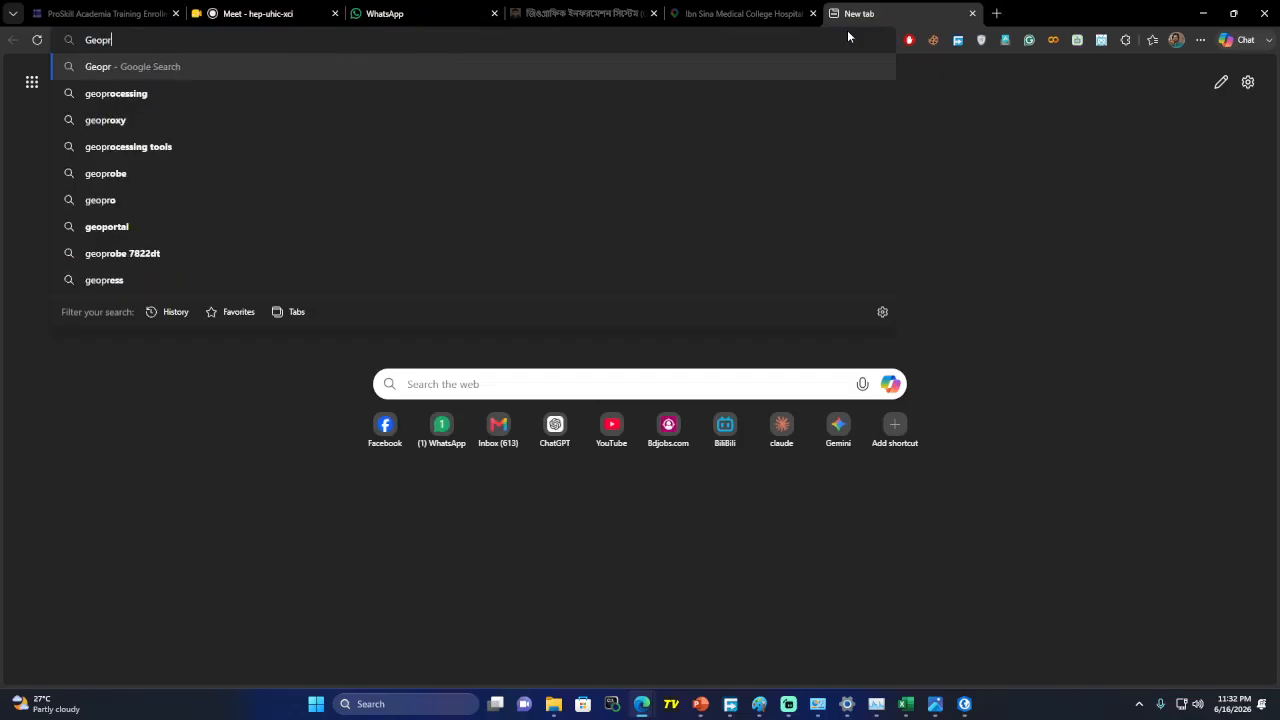
{"action": "key", "text": "Down"}
{"action": "key", "text": "Down"}
{"action": "key", "text": "Down"}
{"action": "key", "text": "Return"}
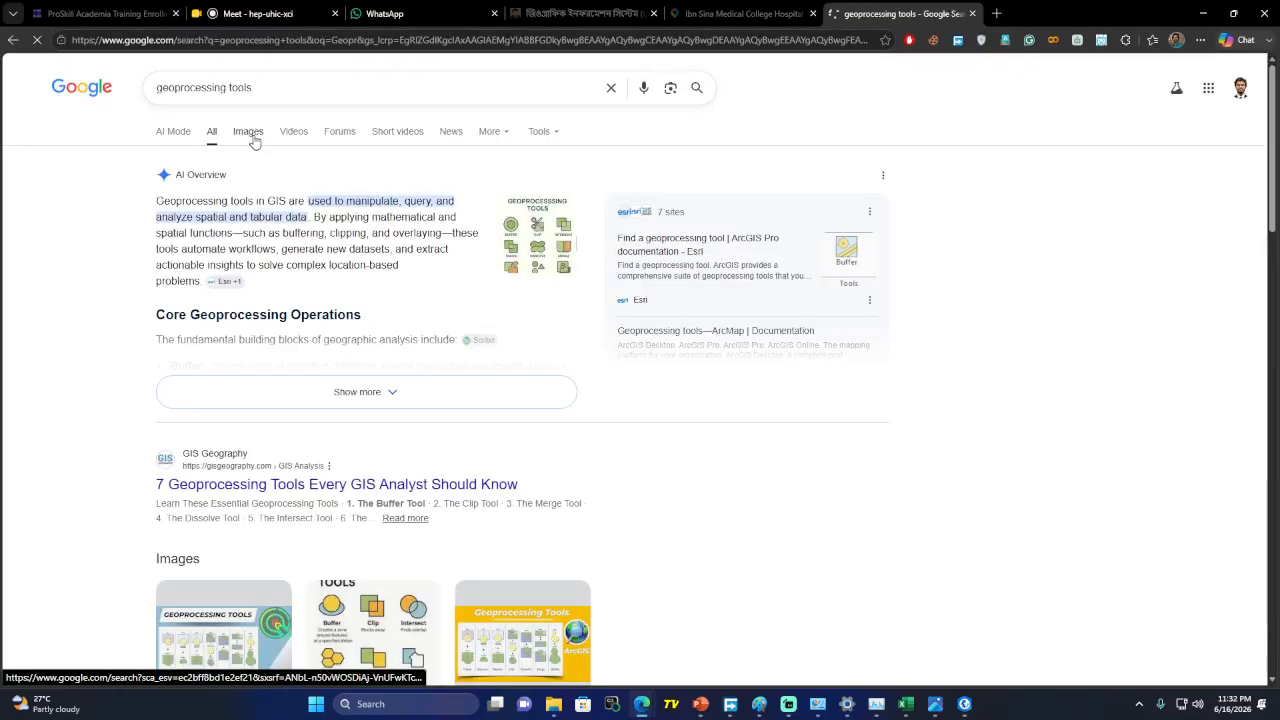
{"action": "left_click", "coordinate": [251, 131]}
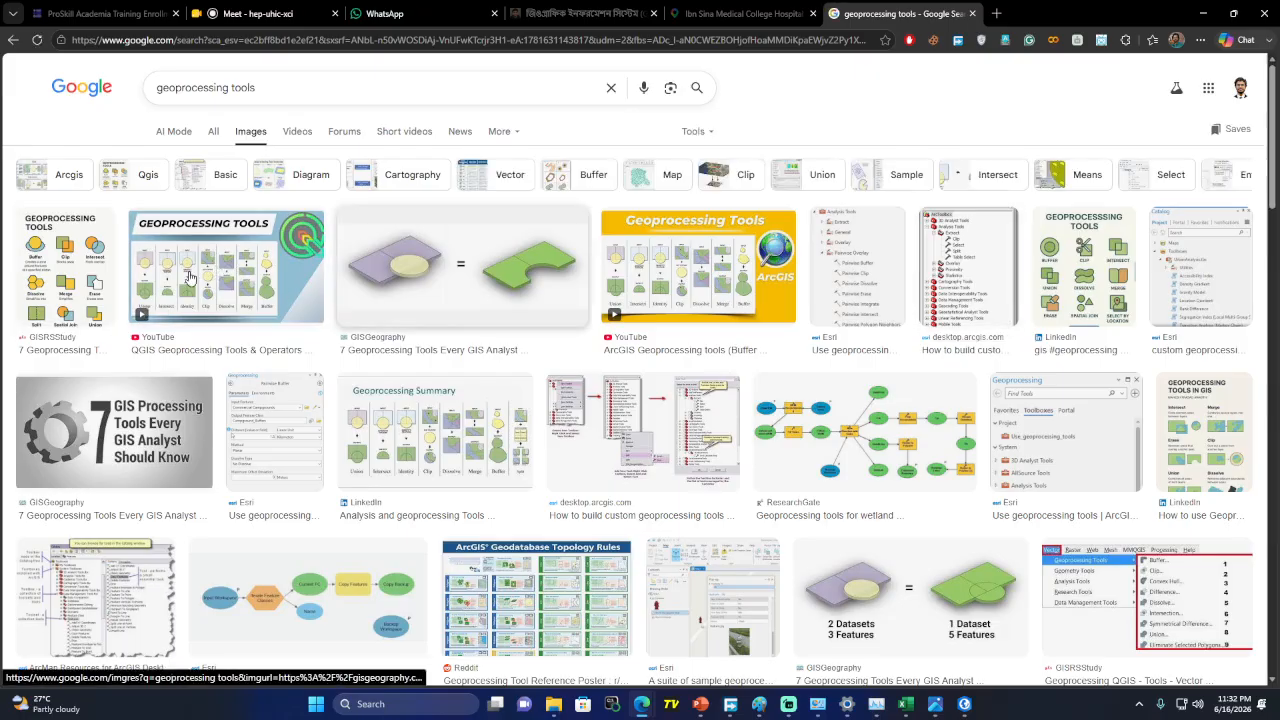
{"action": "left_click", "coordinate": [66, 268]}
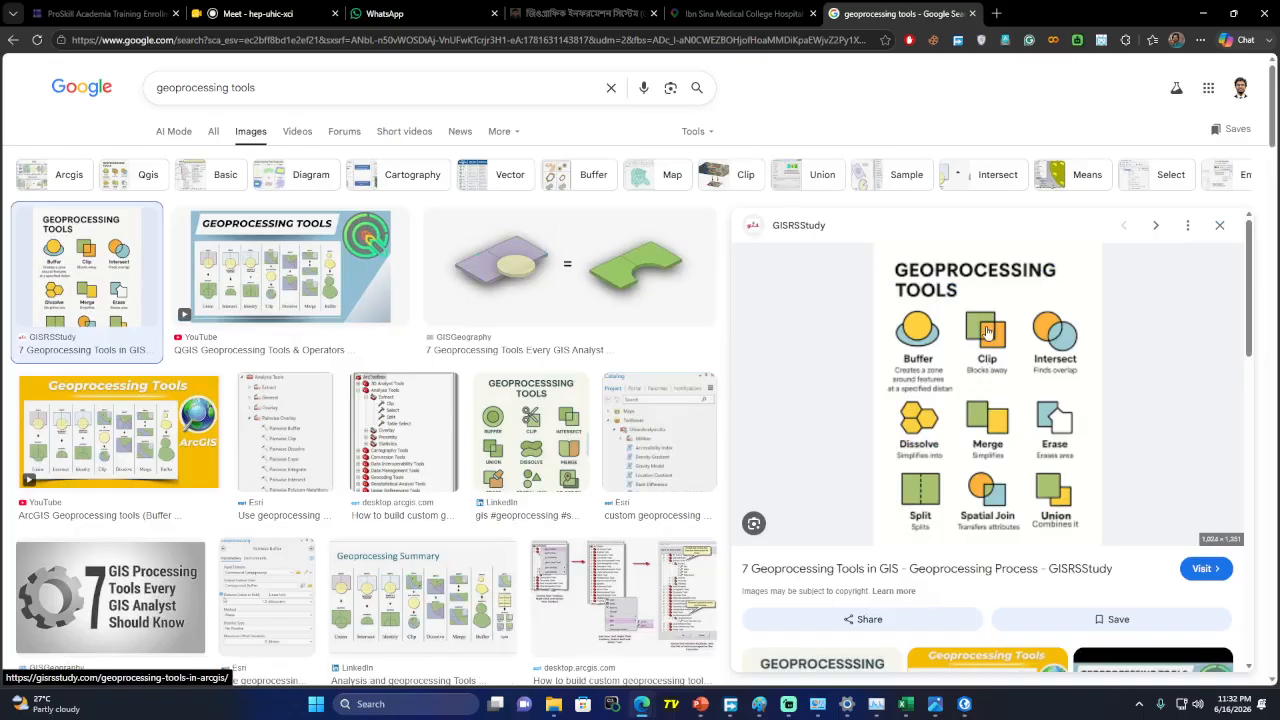
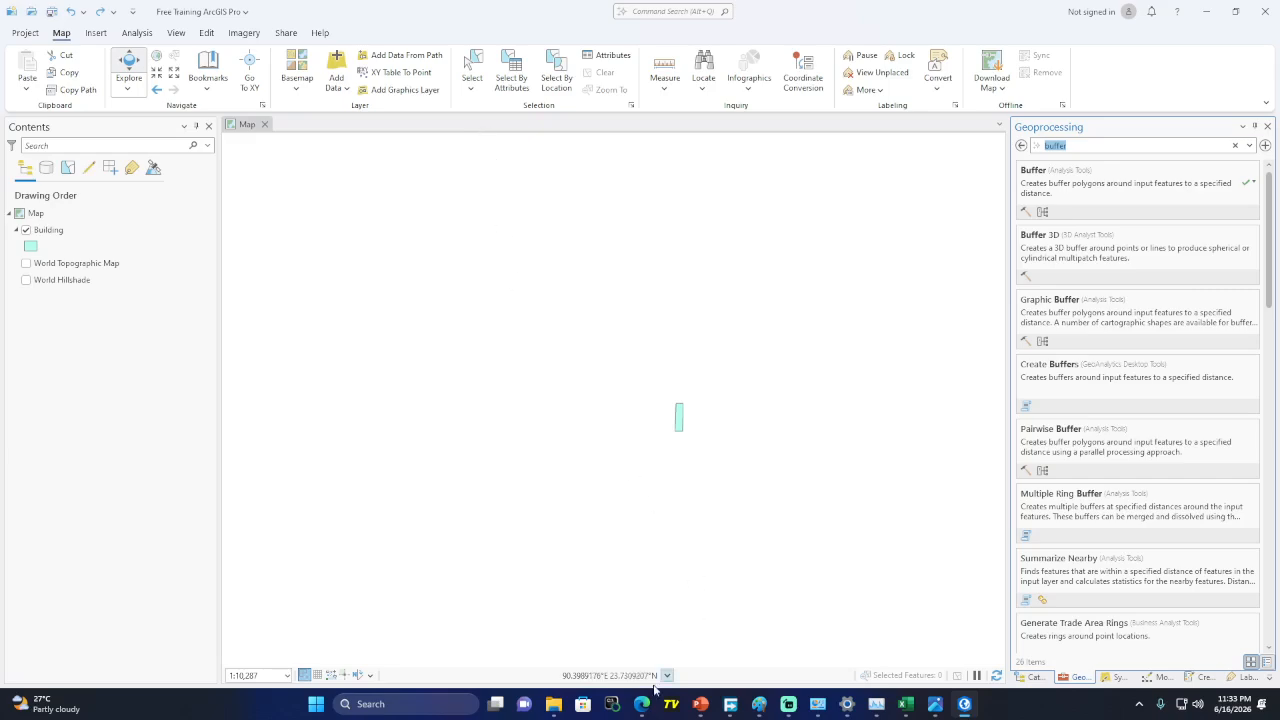
Bring the PowerPoint deck forward from the Meet call and return to slide 1, Free Training
{"action": "mouse_move", "coordinate": [642, 704]}
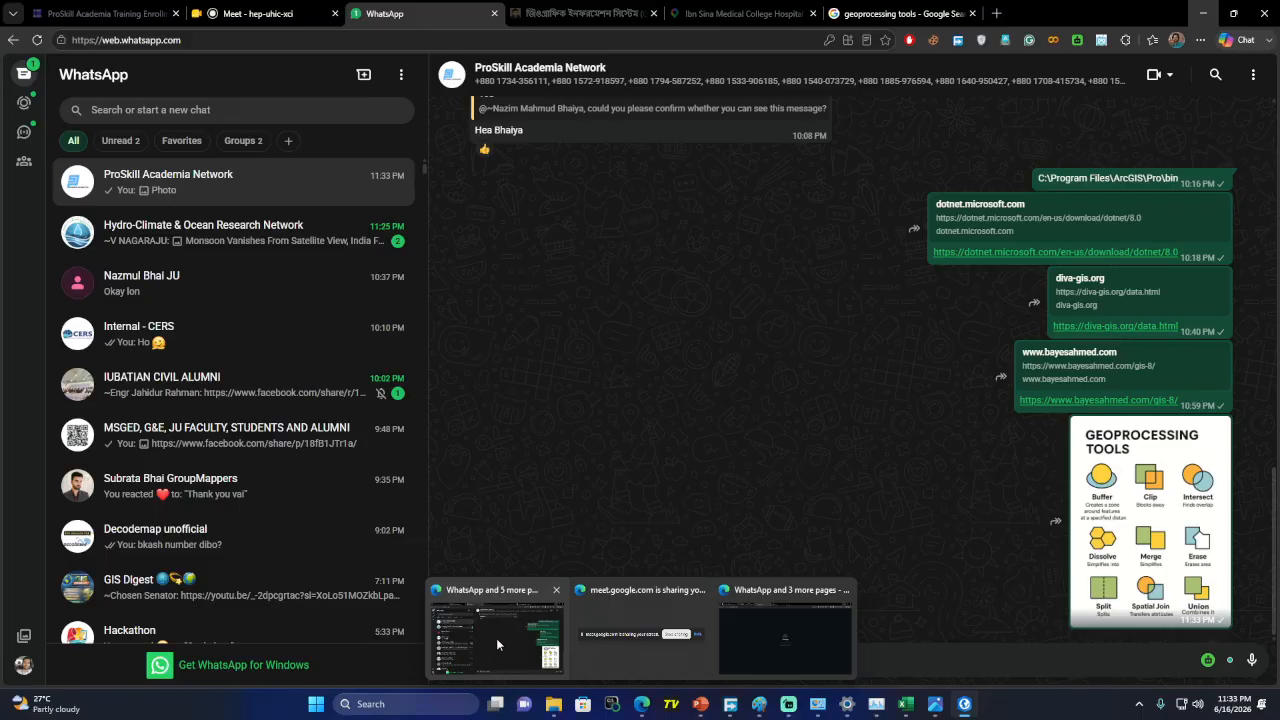
{"action": "left_click", "coordinate": [496, 638]}
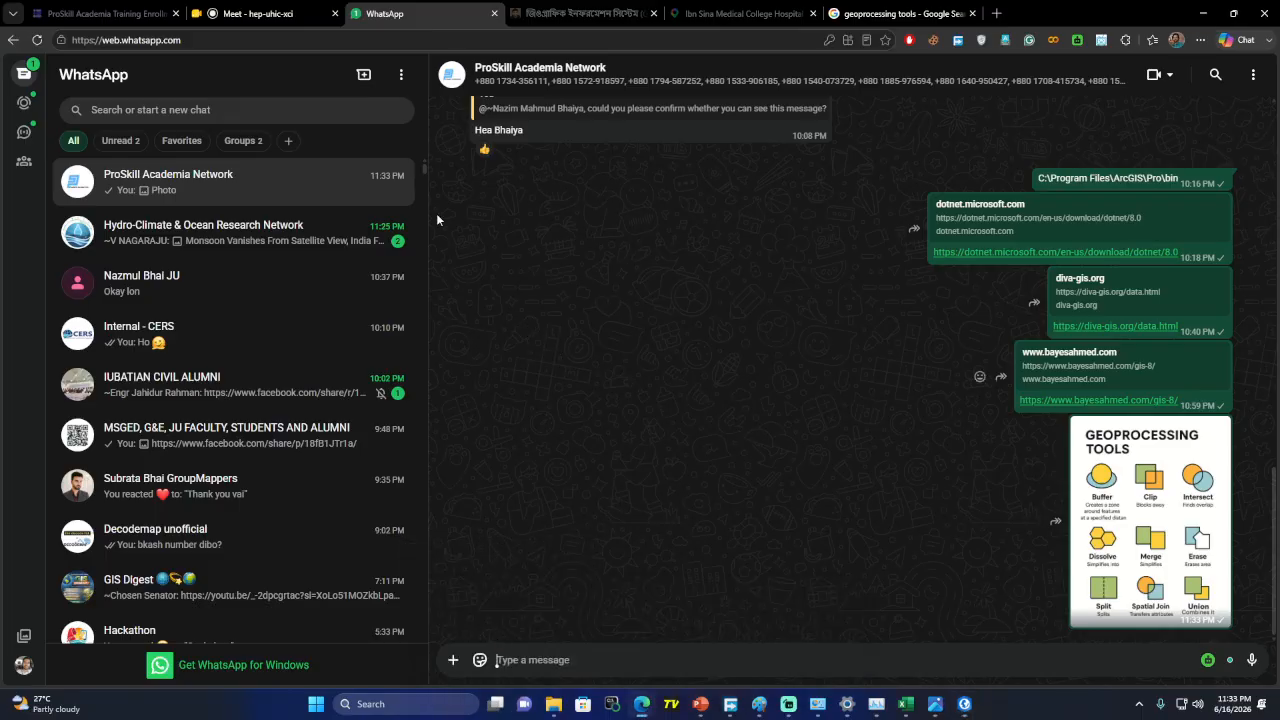
{"action": "left_click", "coordinate": [260, 13]}
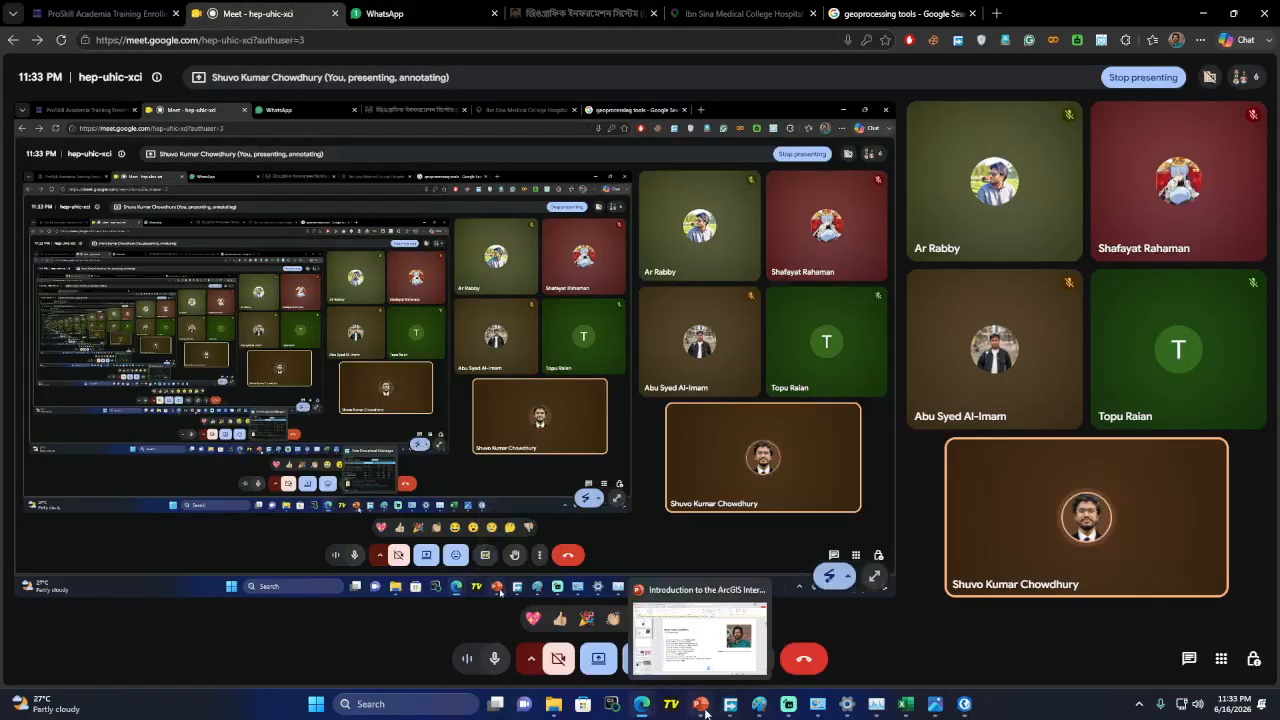
{"action": "left_click", "coordinate": [701, 704]}
{"action": "key", "text": "Down"}
{"action": "key", "text": "Up"}
{"action": "key", "text": "Up"}
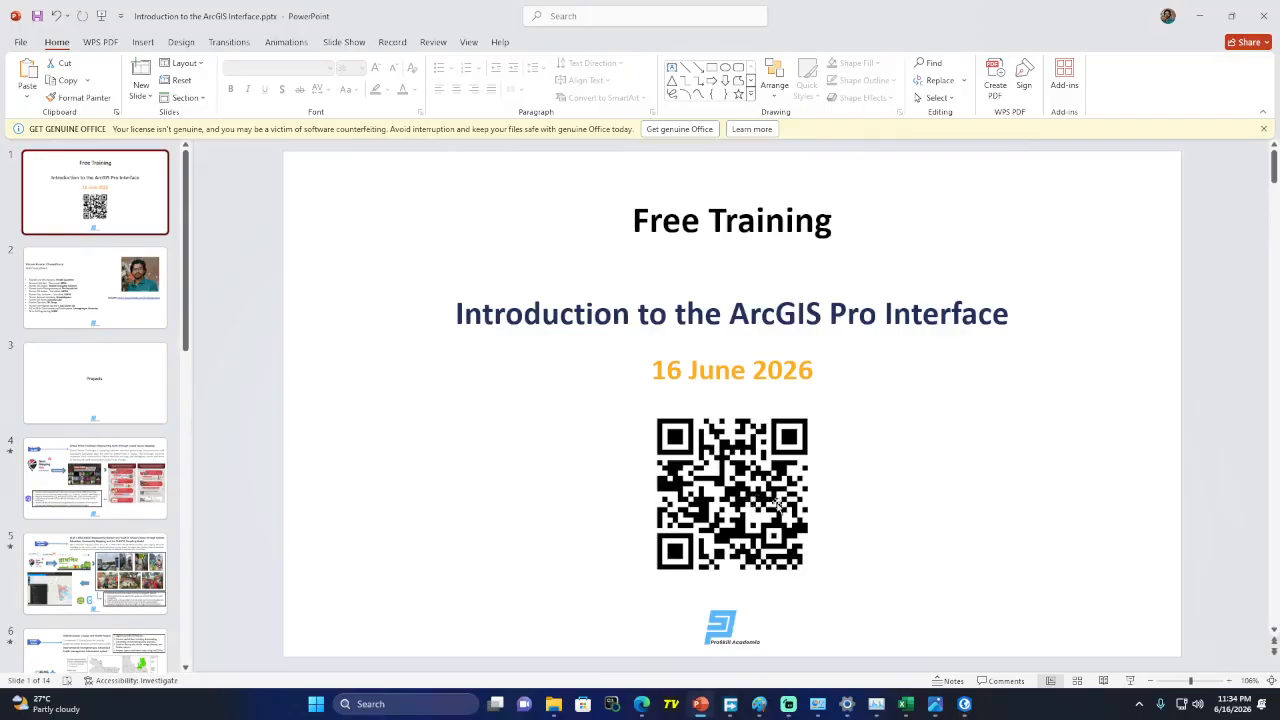
Select the QR code on the title slide, then bring the Google Meet call window back up
{"action": "left_click", "coordinate": [751, 497]}
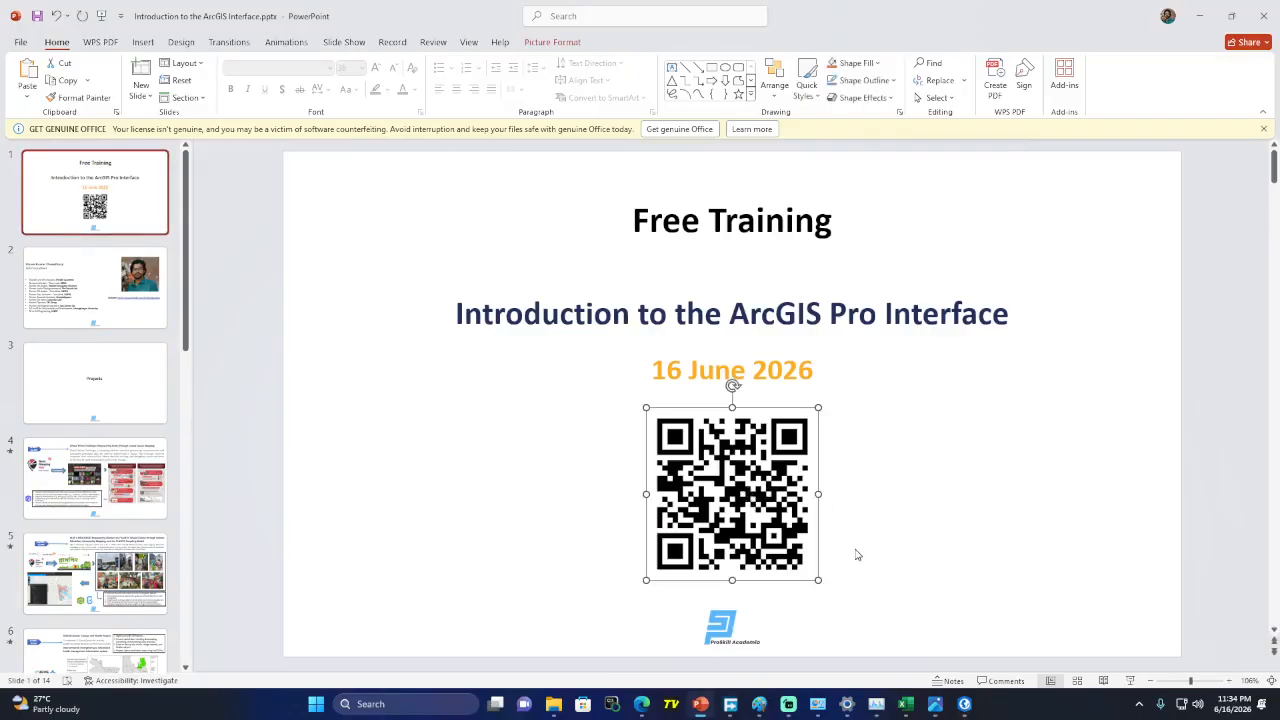
{"action": "mouse_move", "coordinate": [645, 710]}
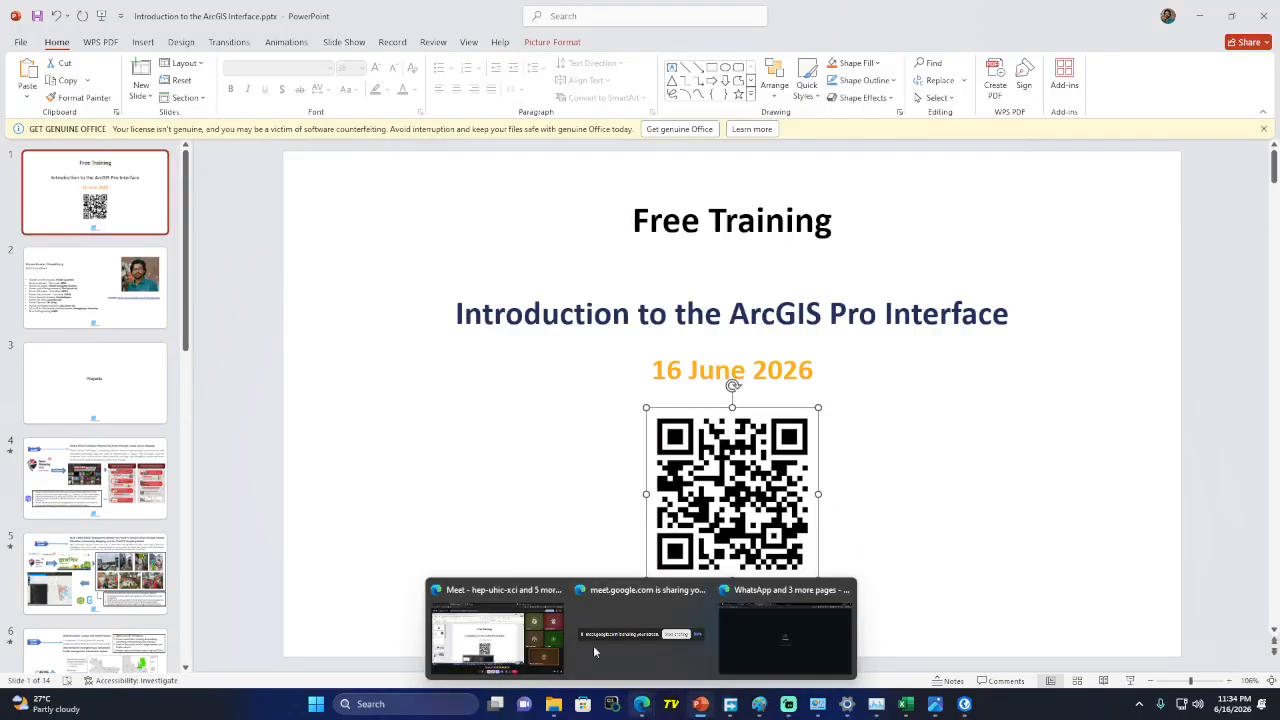
{"action": "left_click", "coordinate": [510, 628]}
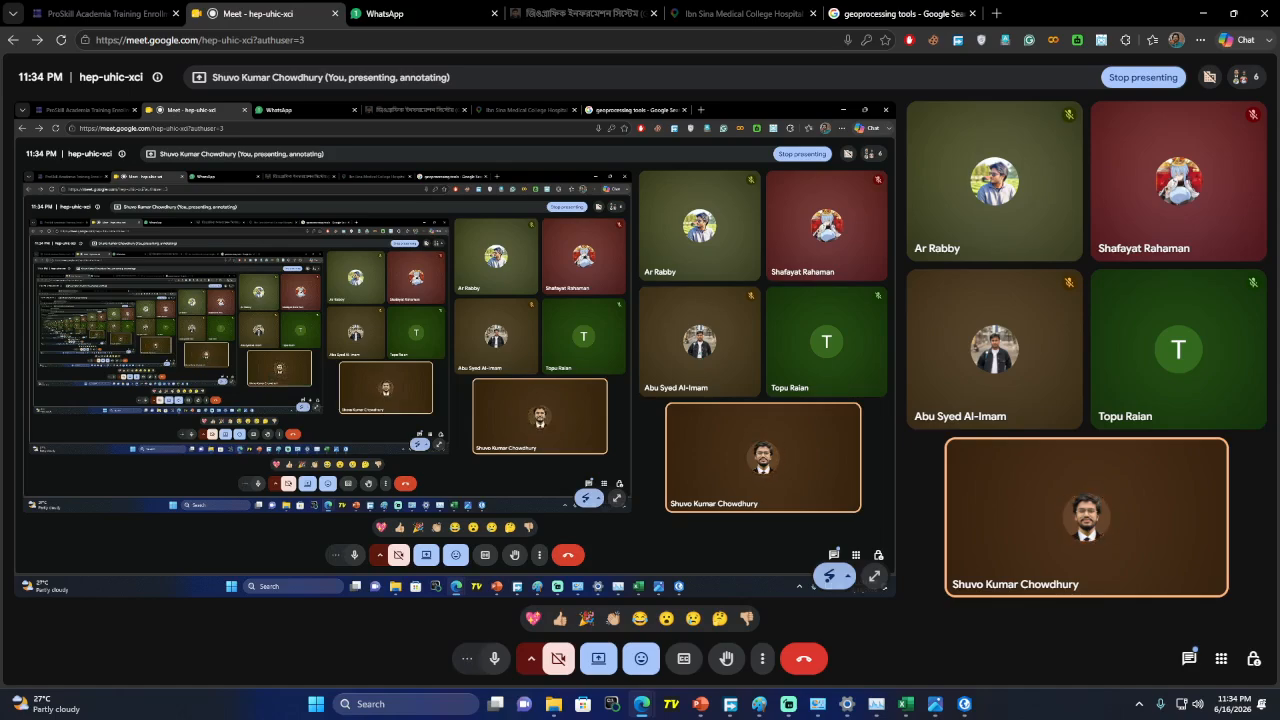
Switch to the ProSkill Academia Training Enrollment Form tab showing its 26 responses
{"action": "left_click", "coordinate": [100, 13]}
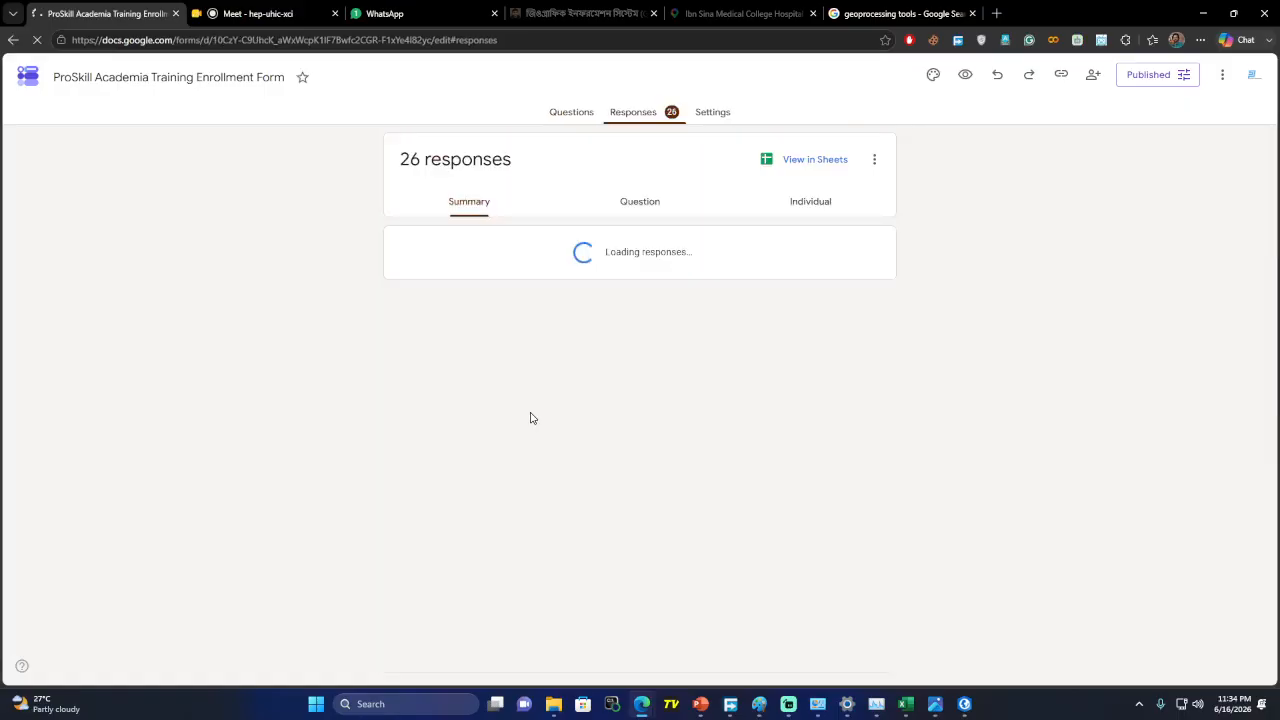
Switch to the form's Questions and select the Training Courses question's title
{"action": "left_click", "coordinate": [575, 115]}
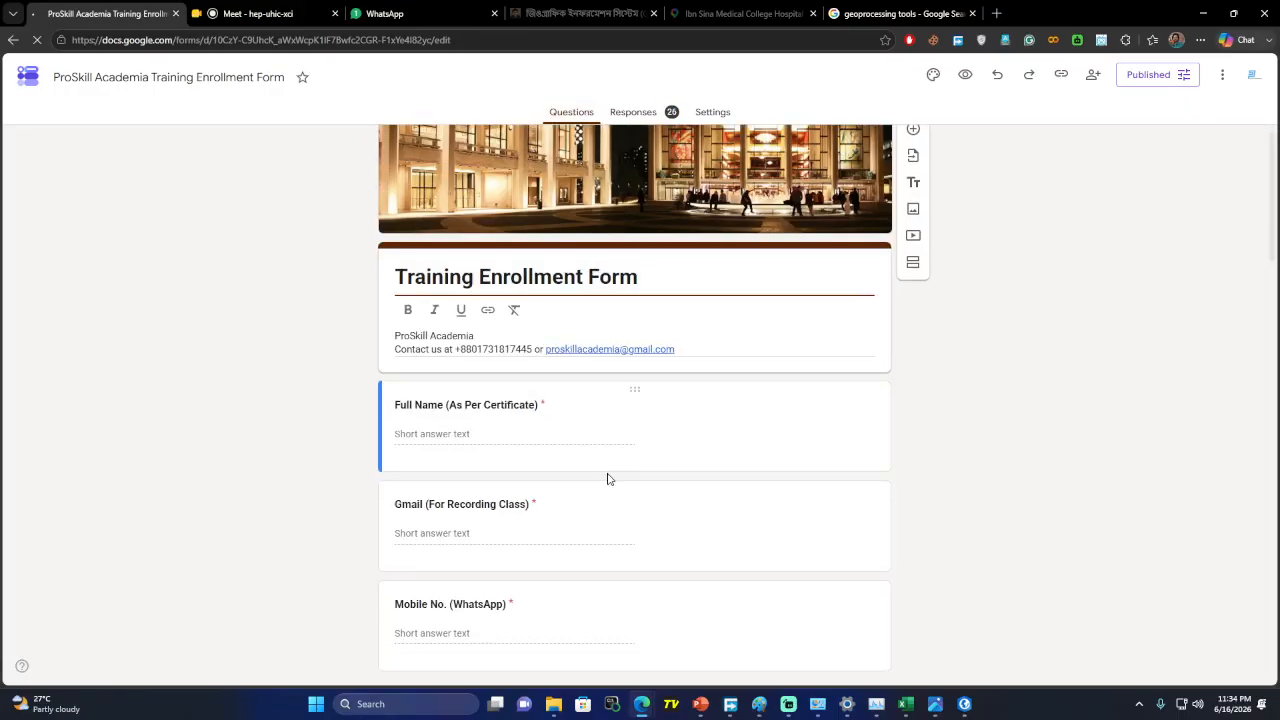
{"action": "scroll", "coordinate": [605, 465], "scroll_direction": "down", "scroll_amount": 5}
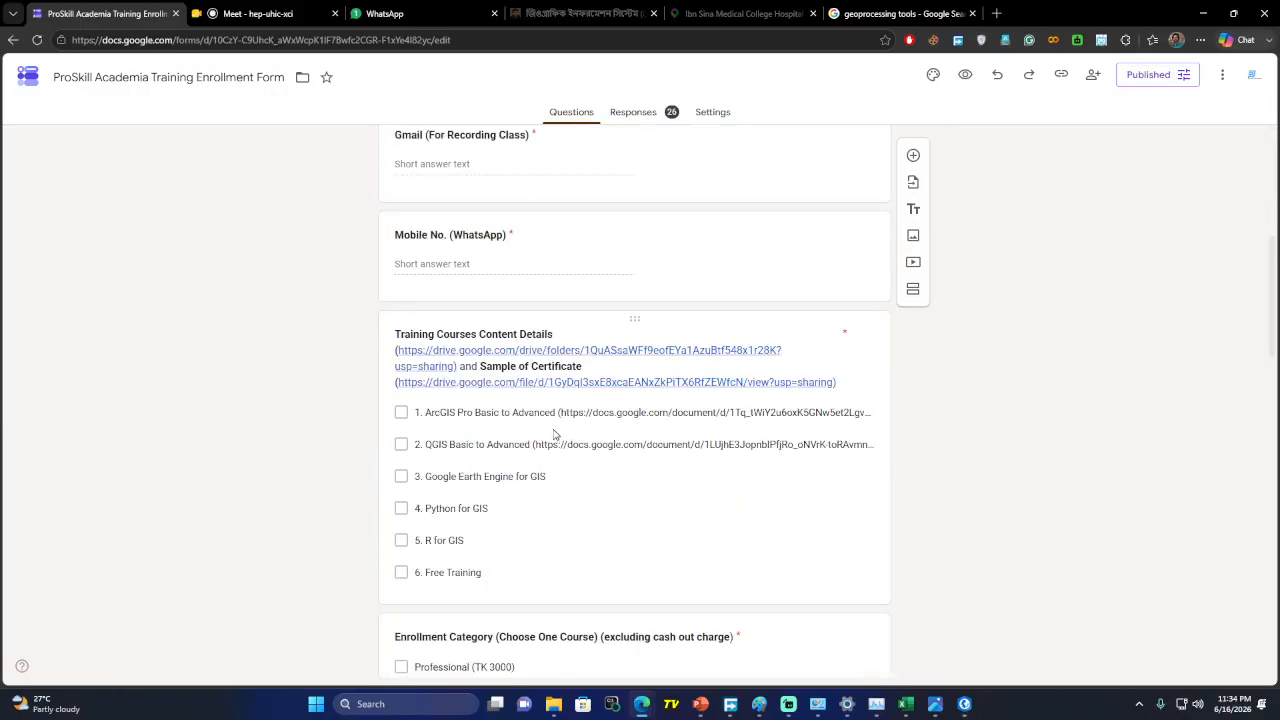
{"action": "scroll", "coordinate": [609, 428], "scroll_direction": "down", "scroll_amount": 2}
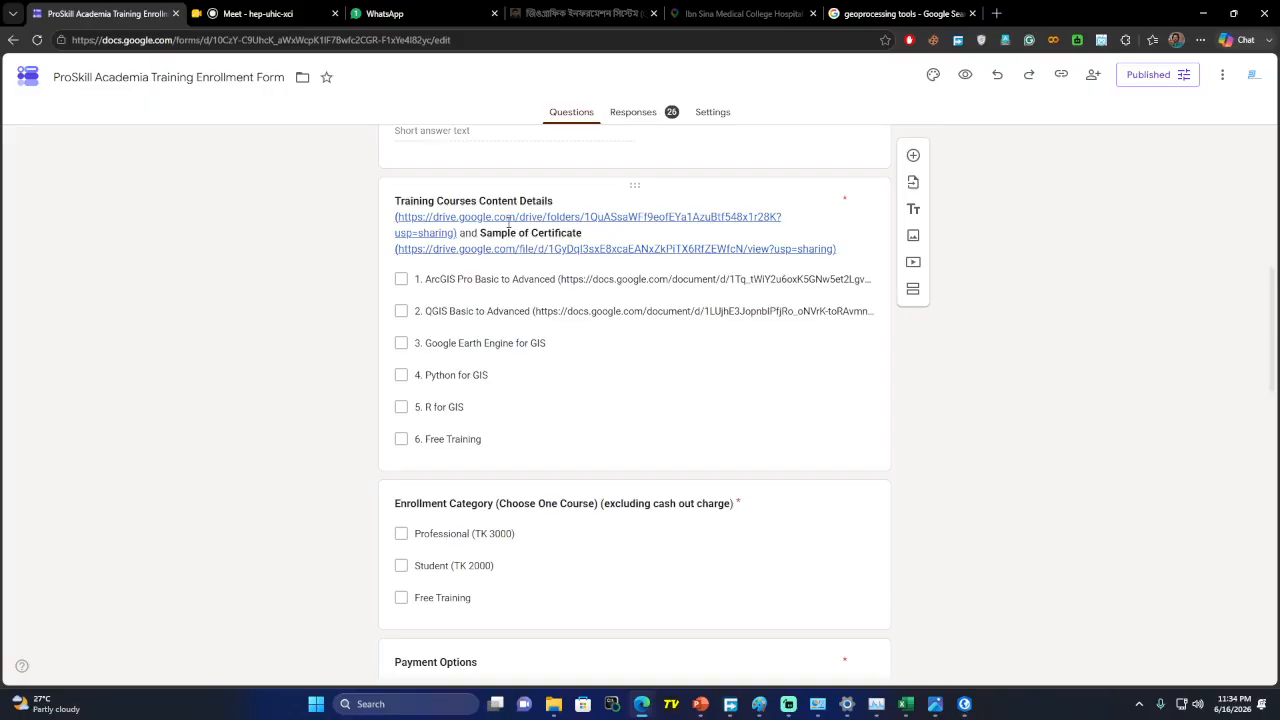
{"action": "left_click", "coordinate": [564, 249]}
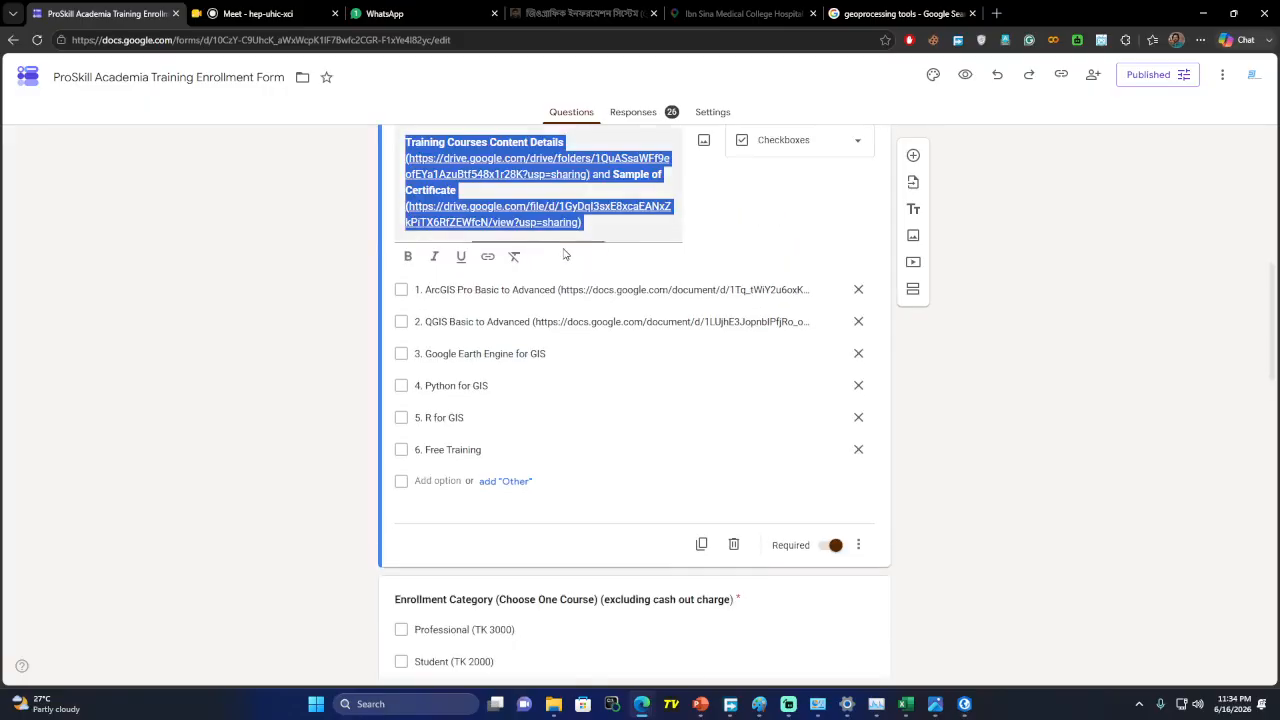
{"action": "left_click", "coordinate": [1034, 389]}
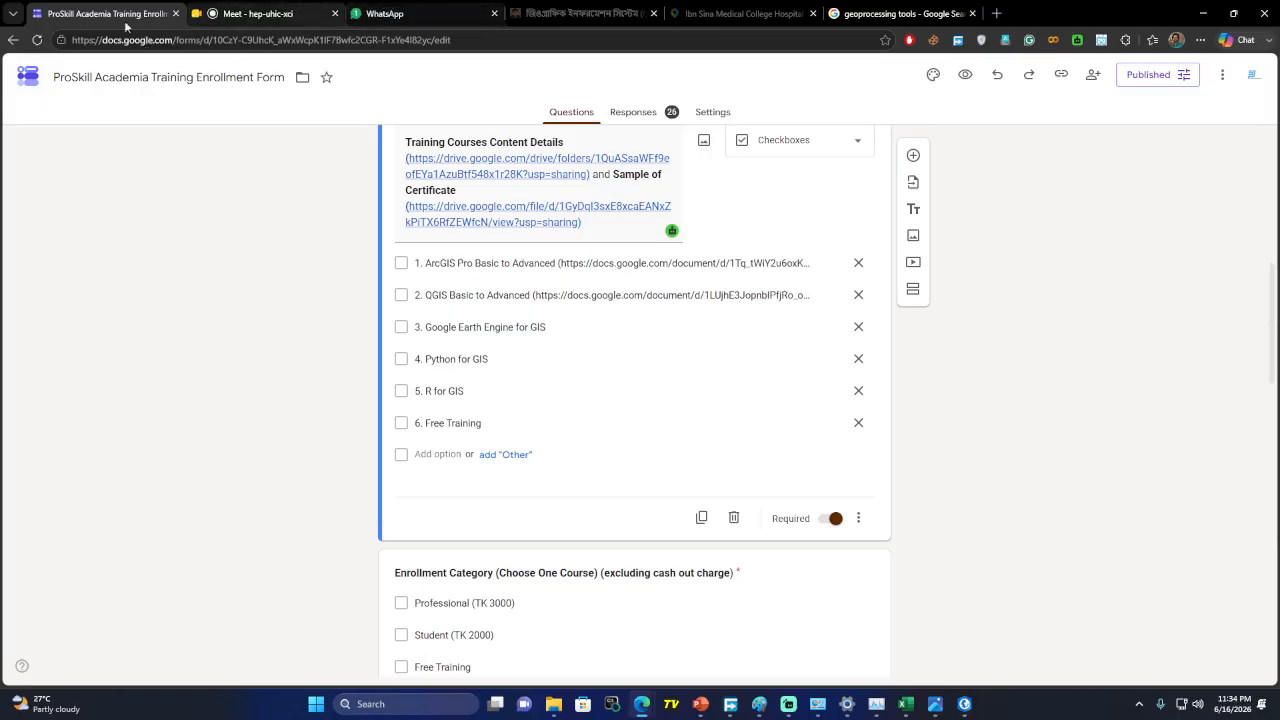
Reload the editor, highlight the Training Courses title and open its Sample of Certificate link
{"action": "left_click", "coordinate": [37, 40]}
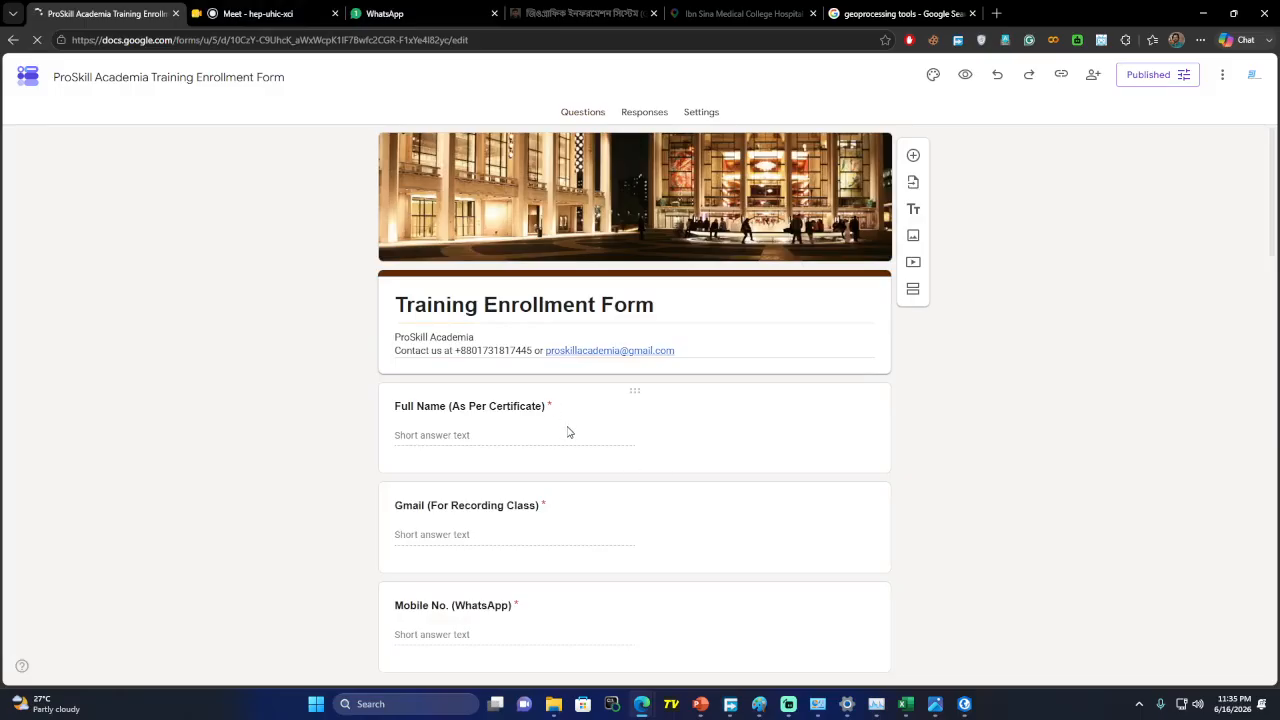
{"action": "scroll", "coordinate": [567, 432], "scroll_direction": "down", "scroll_amount": 4}
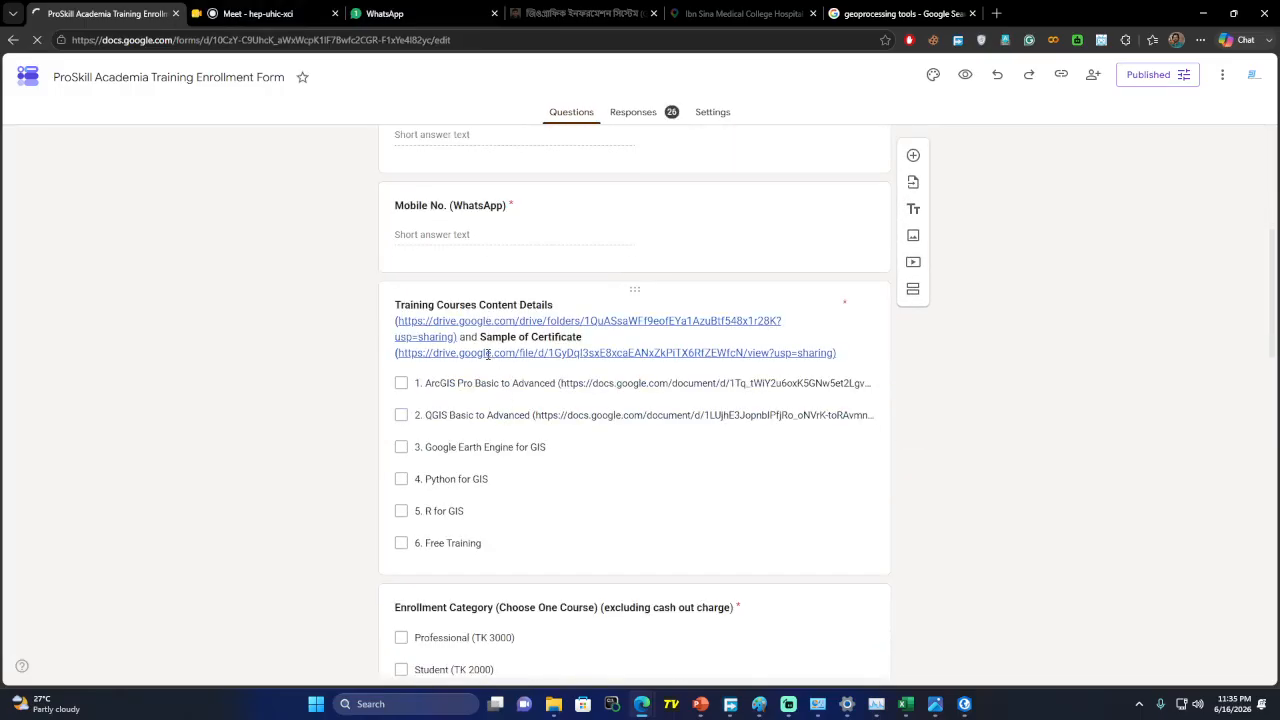
{"action": "triple_click", "coordinate": [488, 353]}
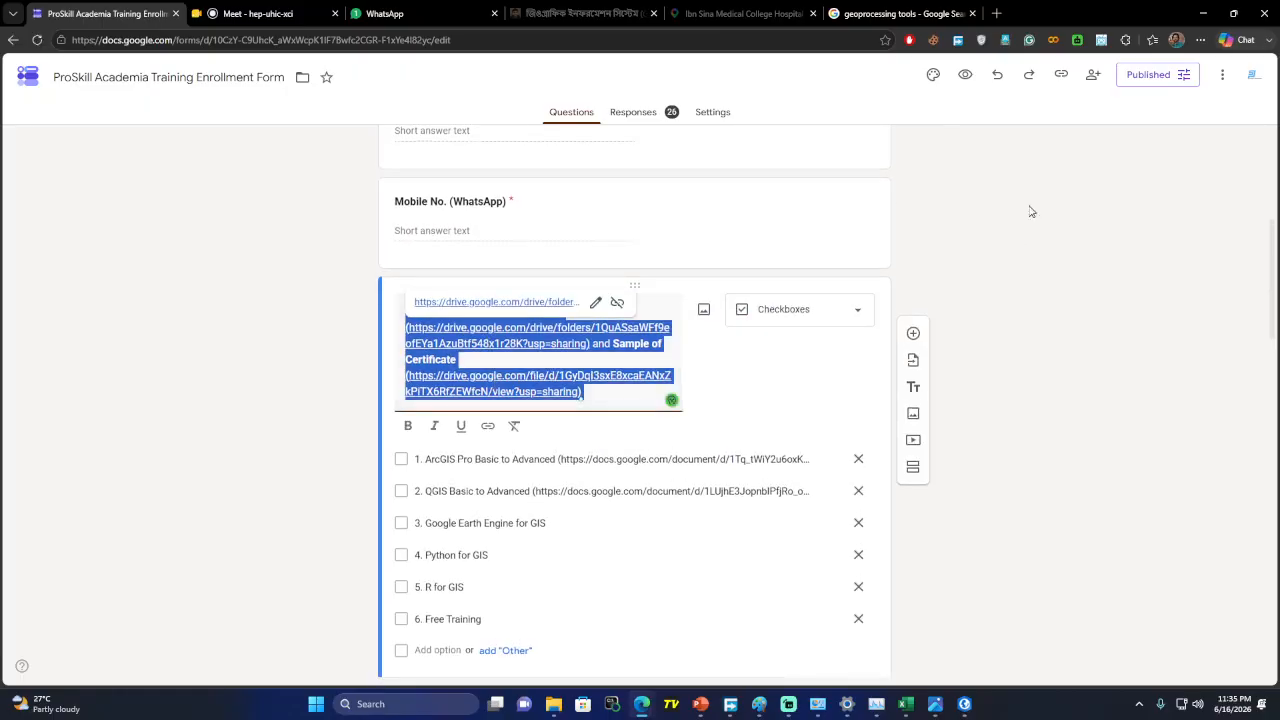
{"action": "left_click", "coordinate": [1144, 392]}
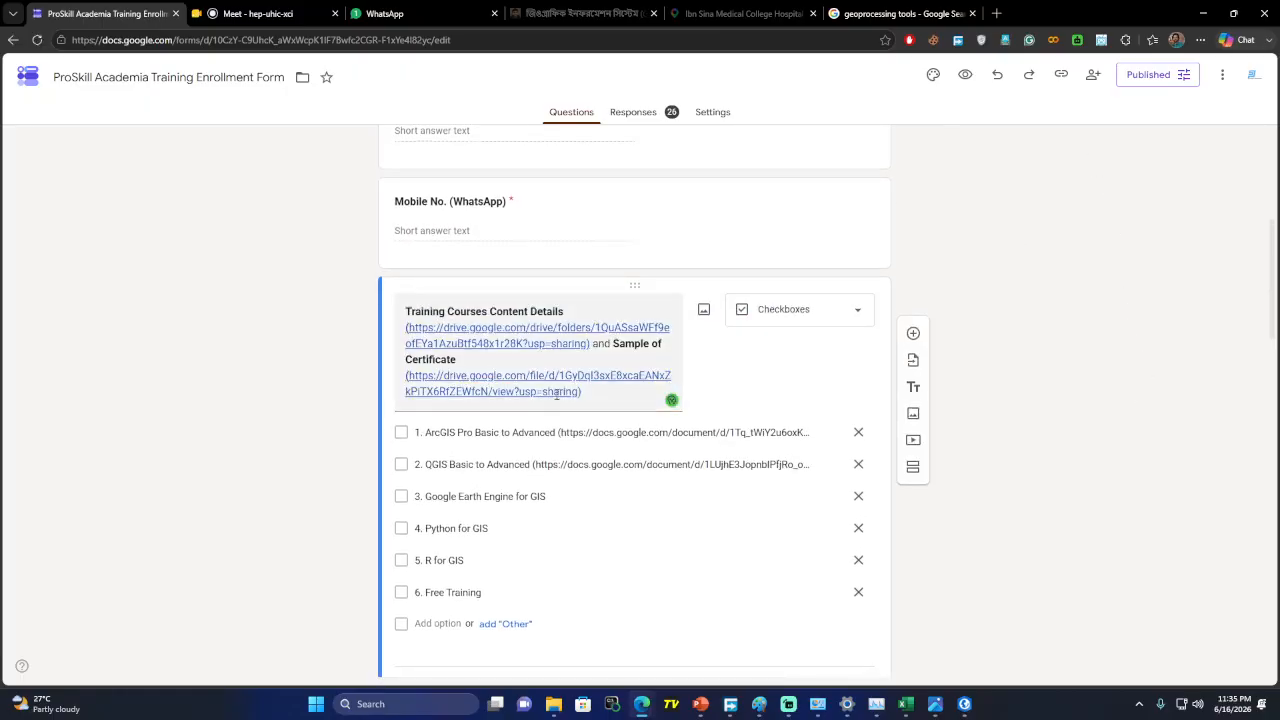
{"action": "triple_click", "coordinate": [554, 395]}
{"action": "left_click", "coordinate": [579, 391]}
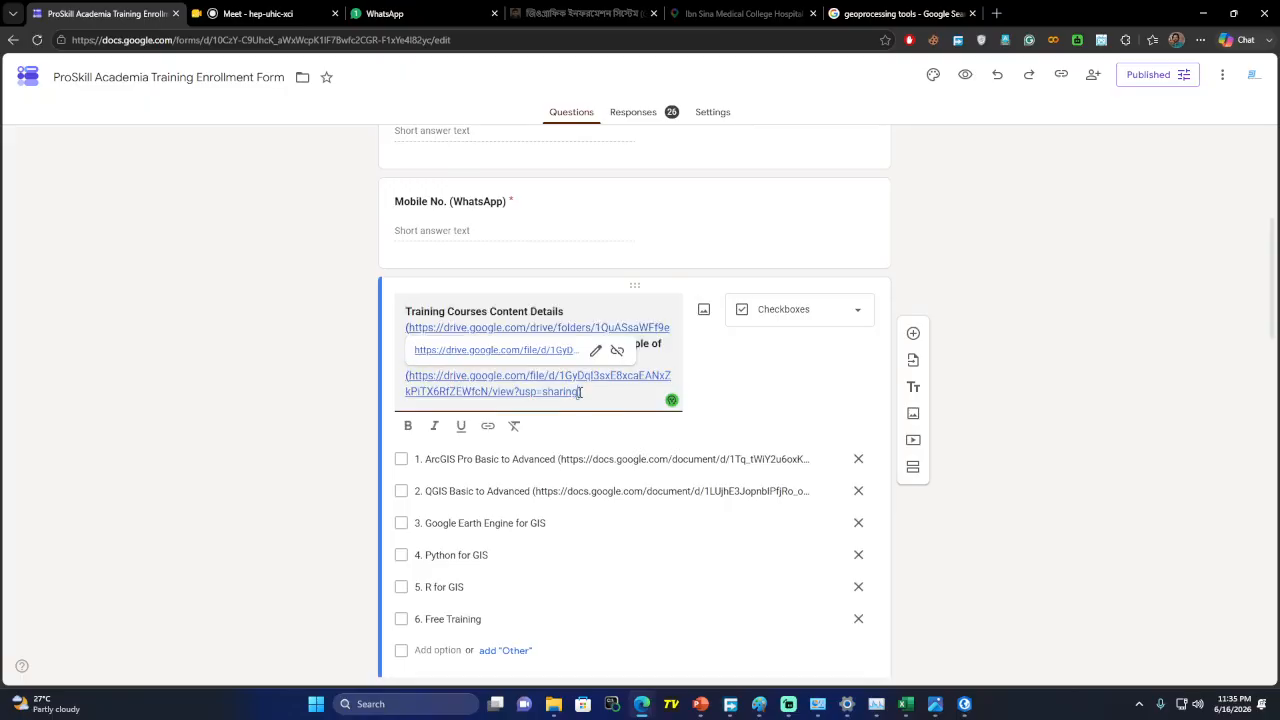
{"action": "left_click", "coordinate": [543, 350]}
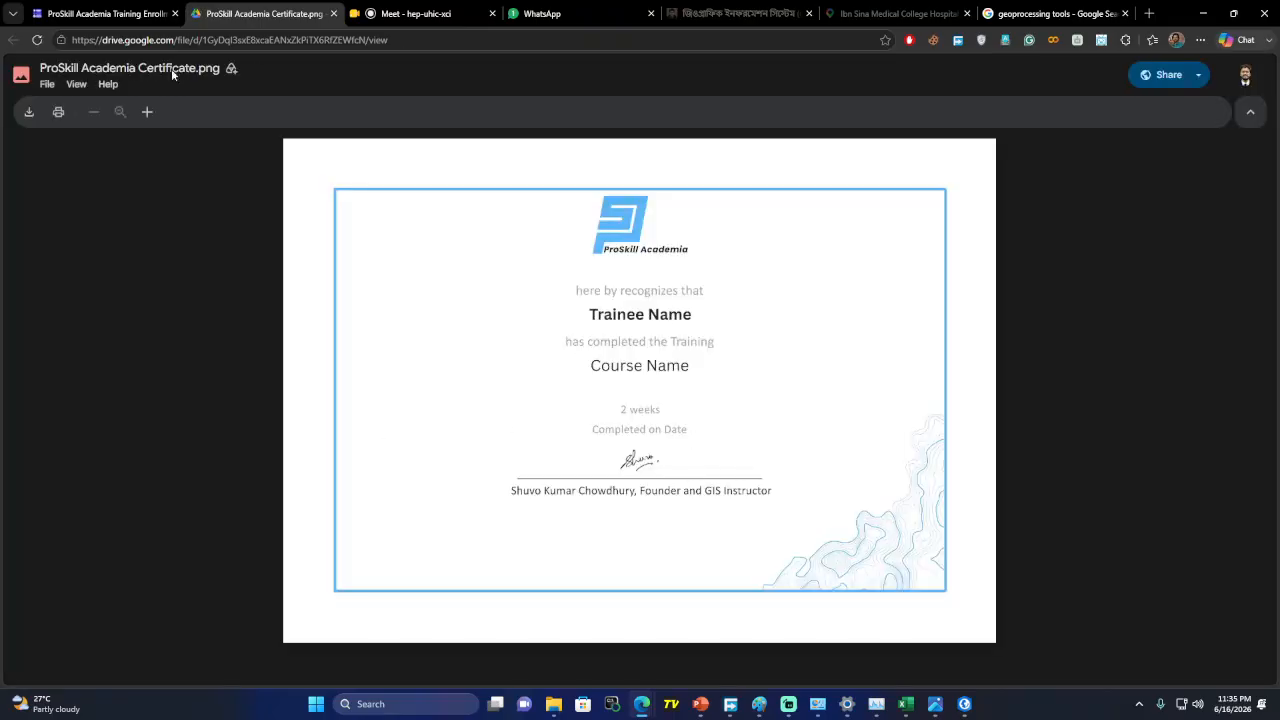
Open the Training Courses Content Details folder link, then return to the editor and dismiss the popup
{"action": "left_click", "coordinate": [72, 13]}
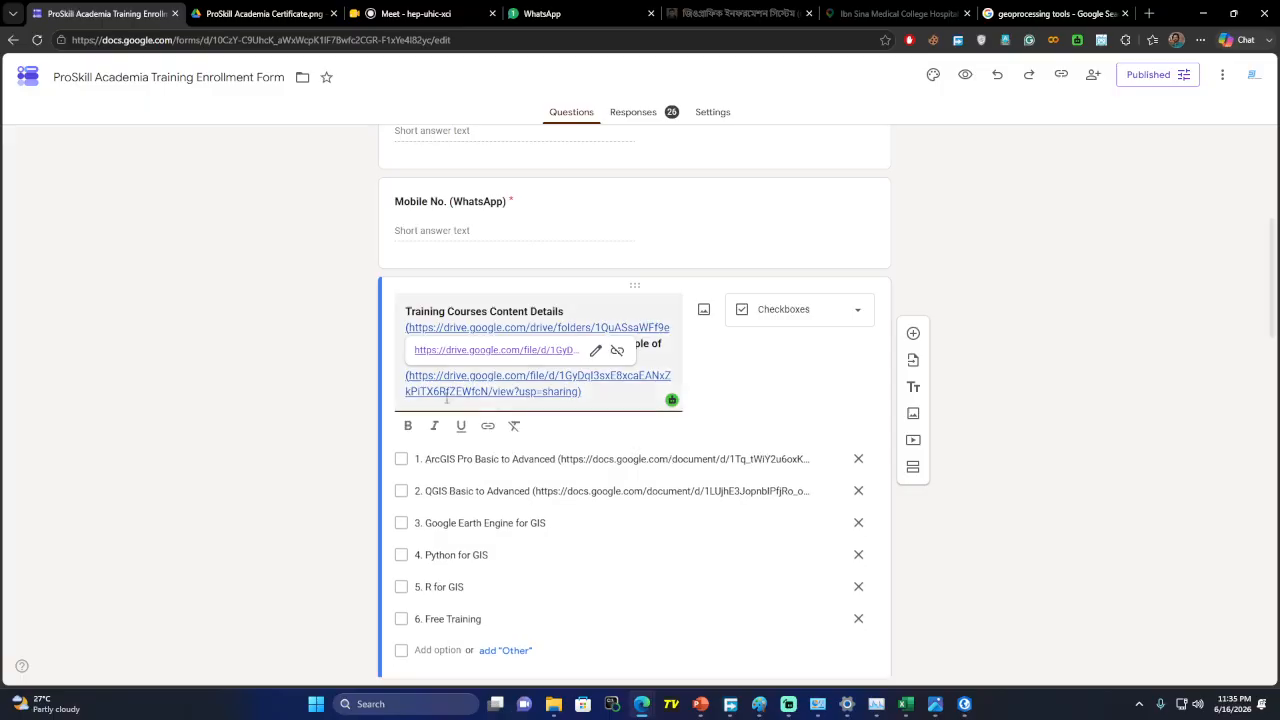
{"action": "left_click", "coordinate": [507, 328]}
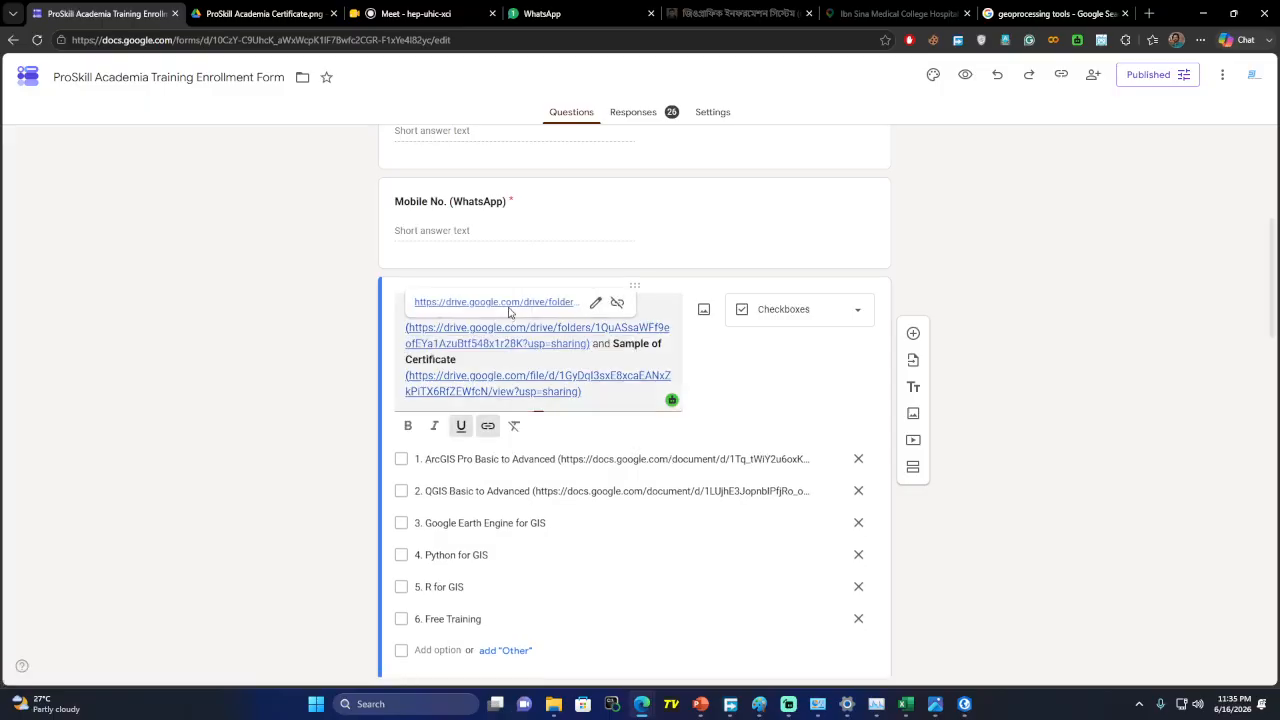
{"action": "left_click", "coordinate": [506, 303]}
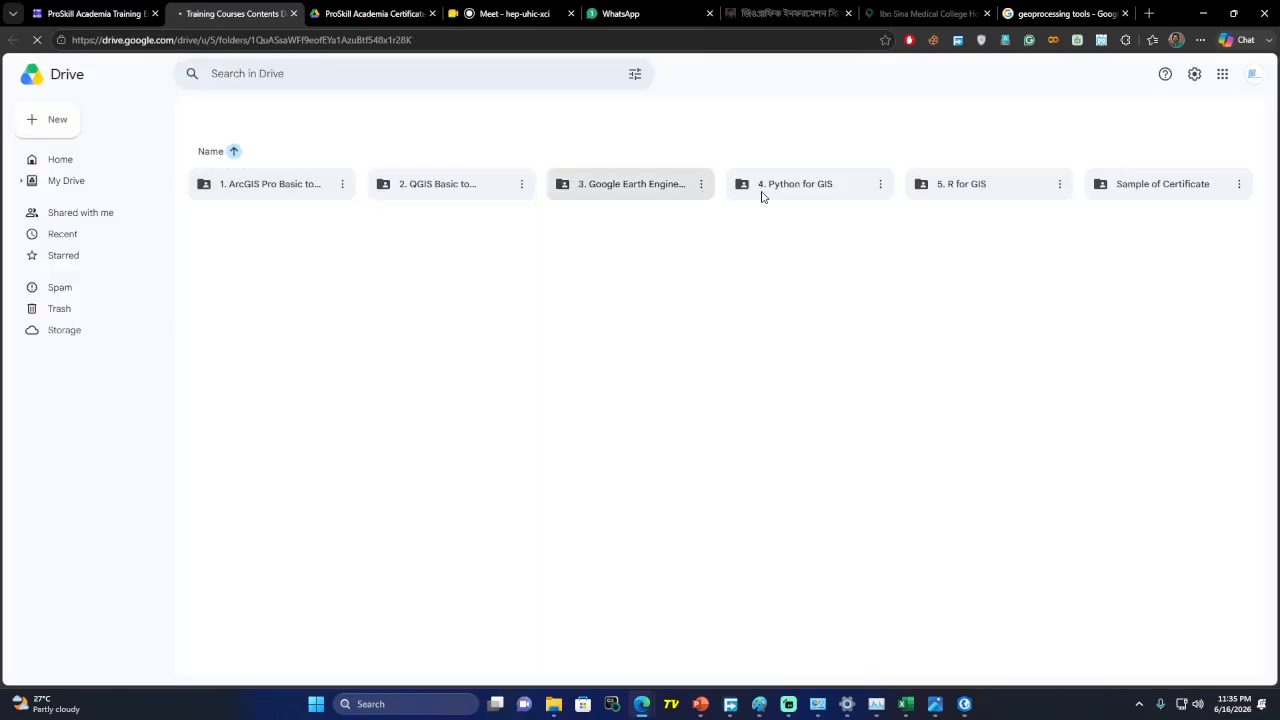
{"action": "left_click", "coordinate": [89, 13]}
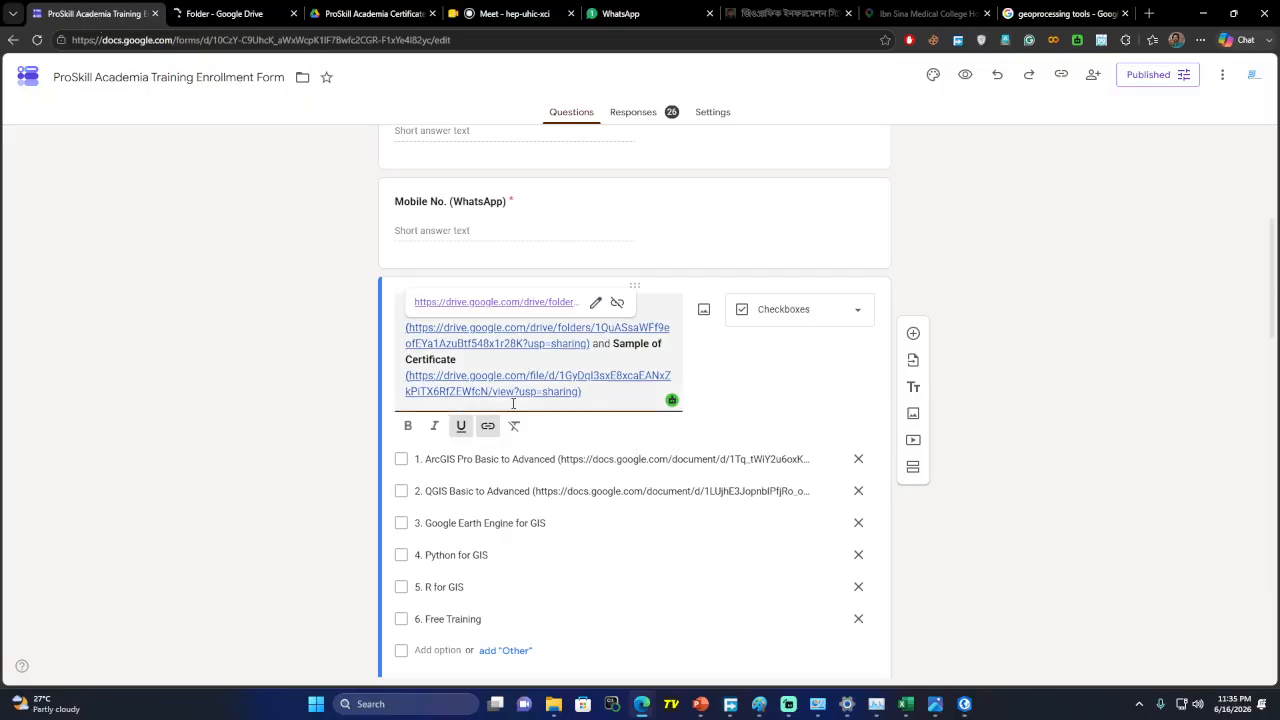
{"action": "left_click", "coordinate": [255, 397]}
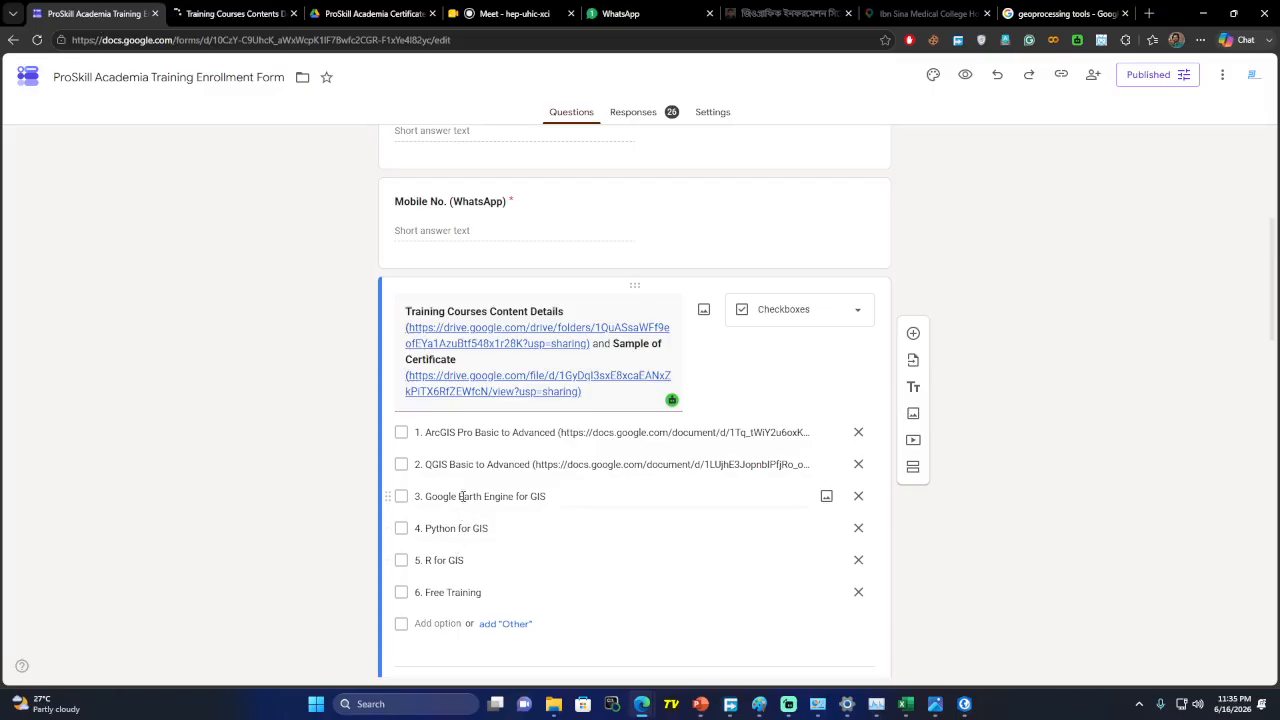
Scroll through the form questions to the Training Courses options ending with Free Training
{"action": "scroll", "coordinate": [318, 497], "scroll_direction": "down", "scroll_amount": 1}
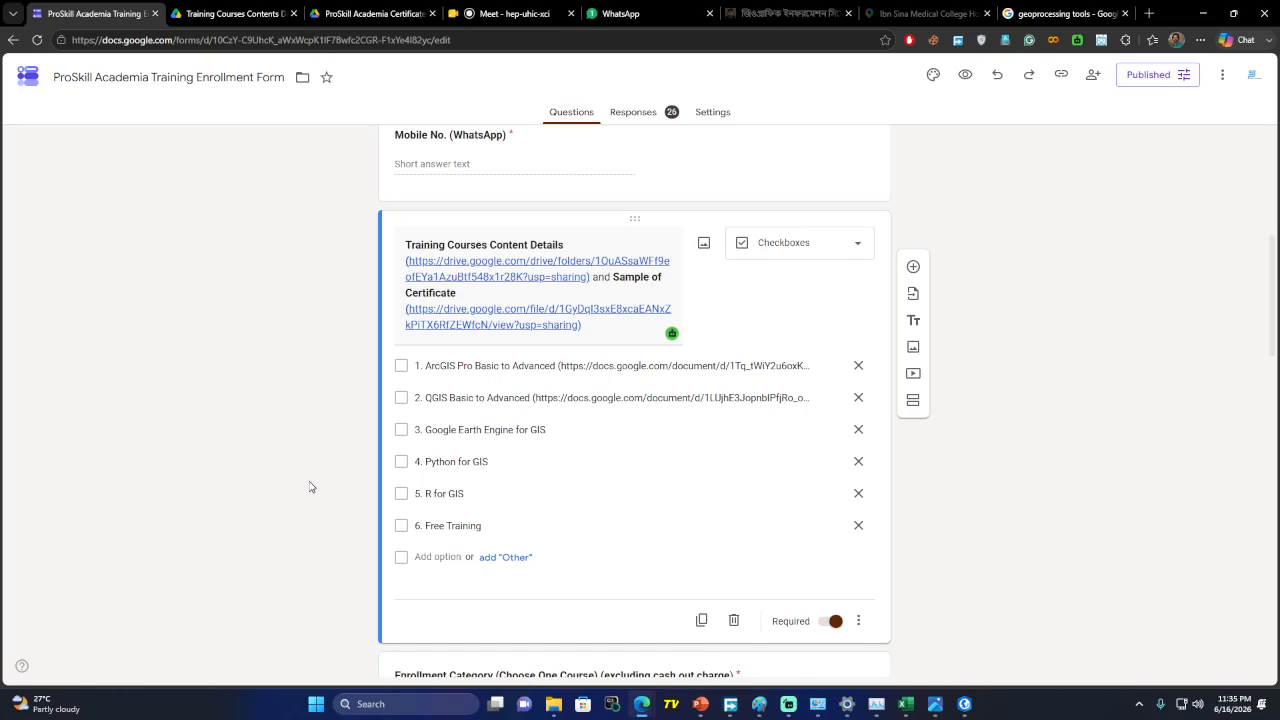
{"action": "scroll", "coordinate": [311, 487], "scroll_direction": "down", "scroll_amount": 2}
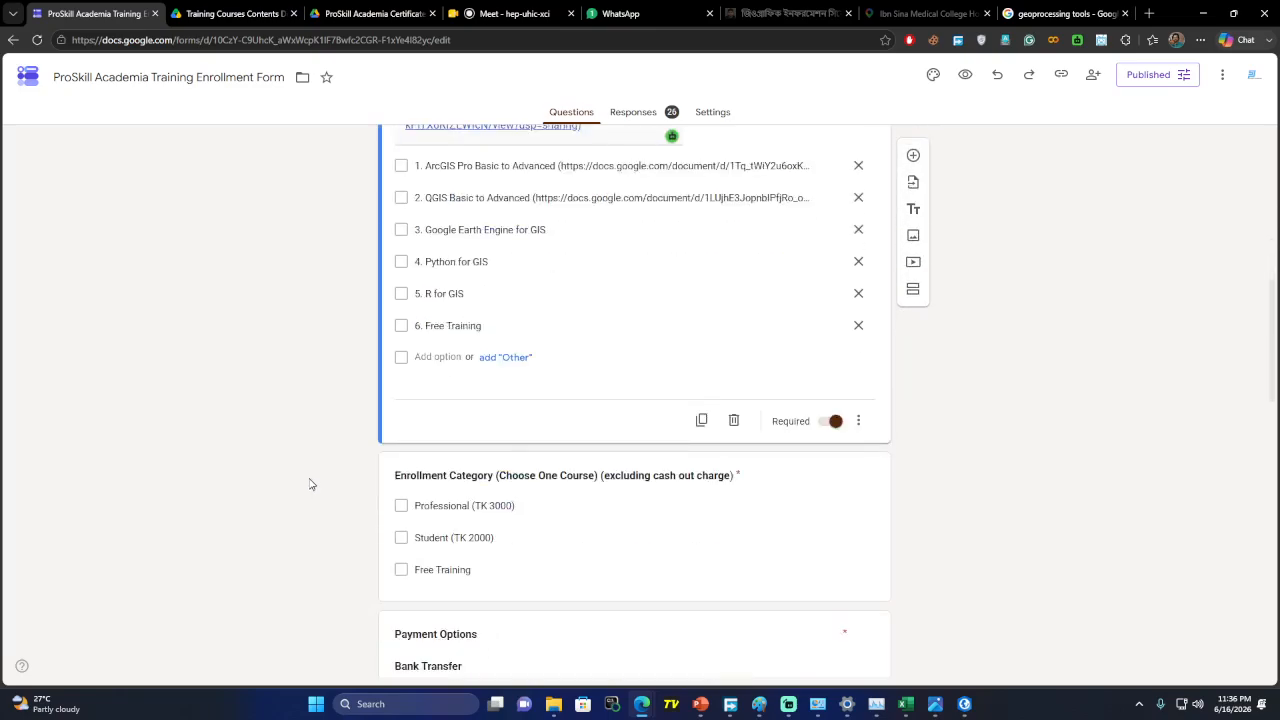
{"action": "scroll", "coordinate": [311, 485], "scroll_direction": "down", "scroll_amount": 2}
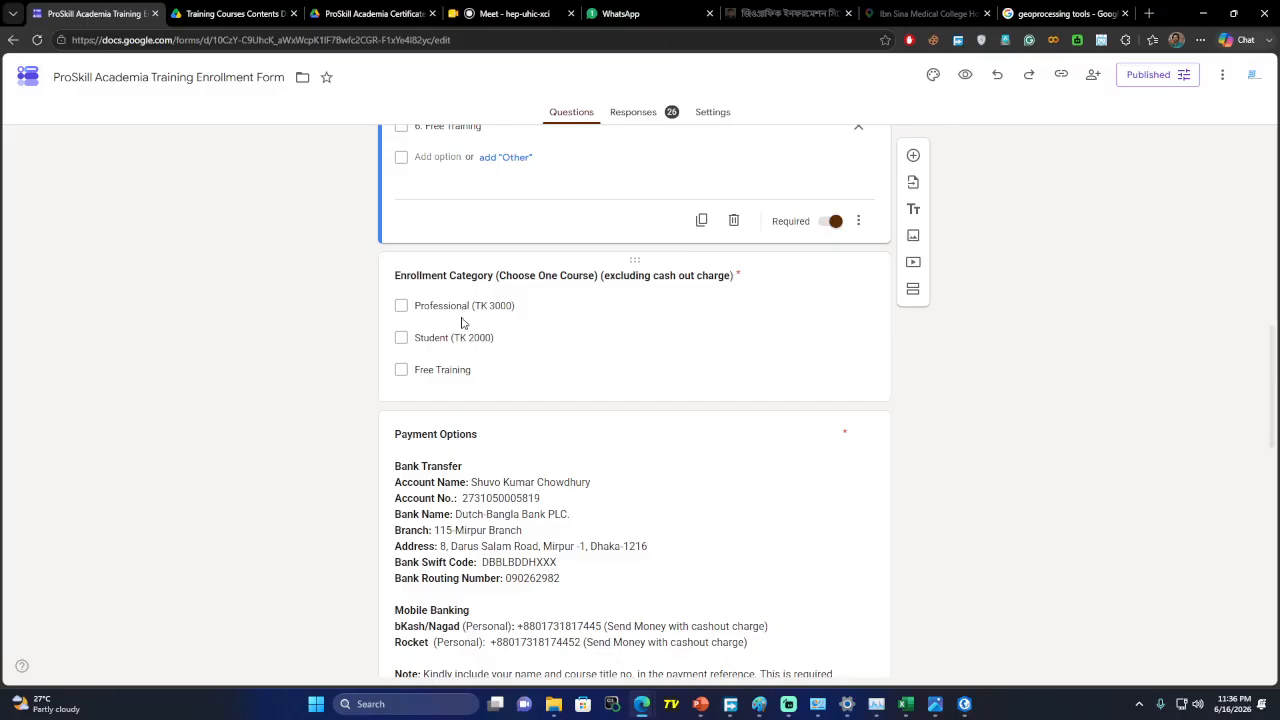
{"action": "scroll", "coordinate": [471, 377], "scroll_direction": "down", "scroll_amount": 2}
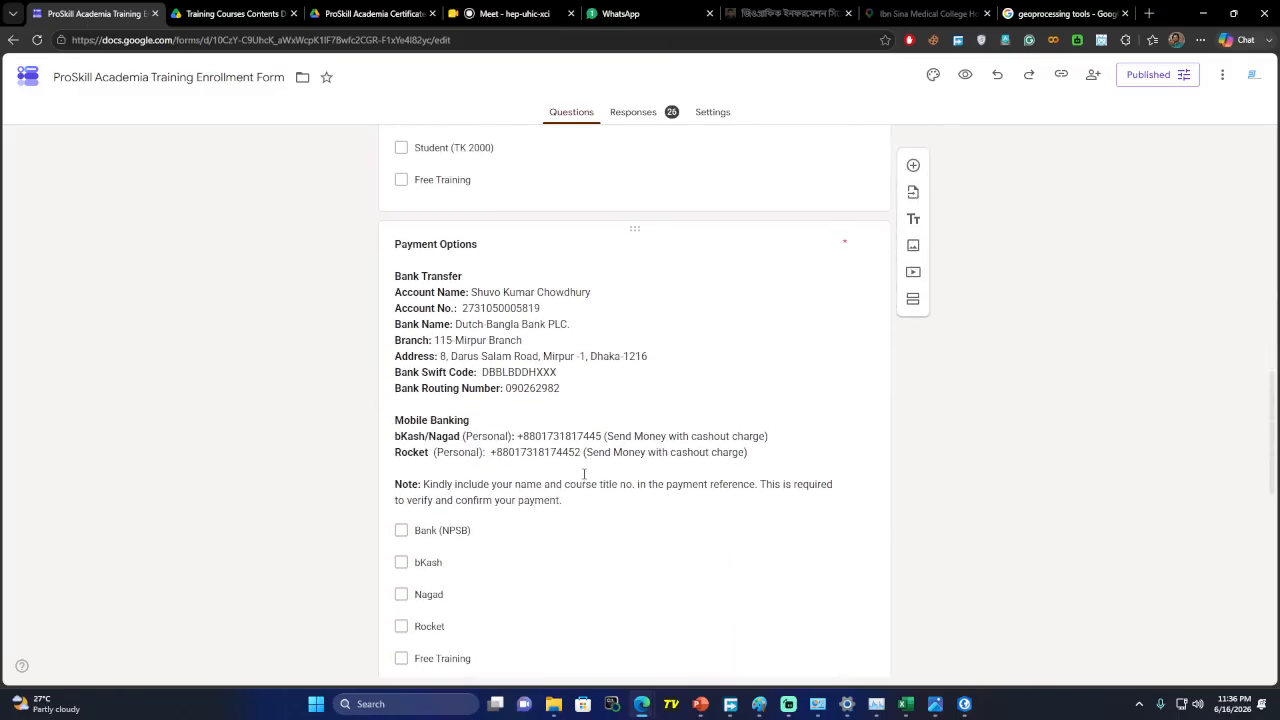
{"action": "scroll", "coordinate": [520, 360], "scroll_direction": "up", "scroll_amount": 1}
{"action": "scroll", "coordinate": [533, 344], "scroll_direction": "down", "scroll_amount": 2}
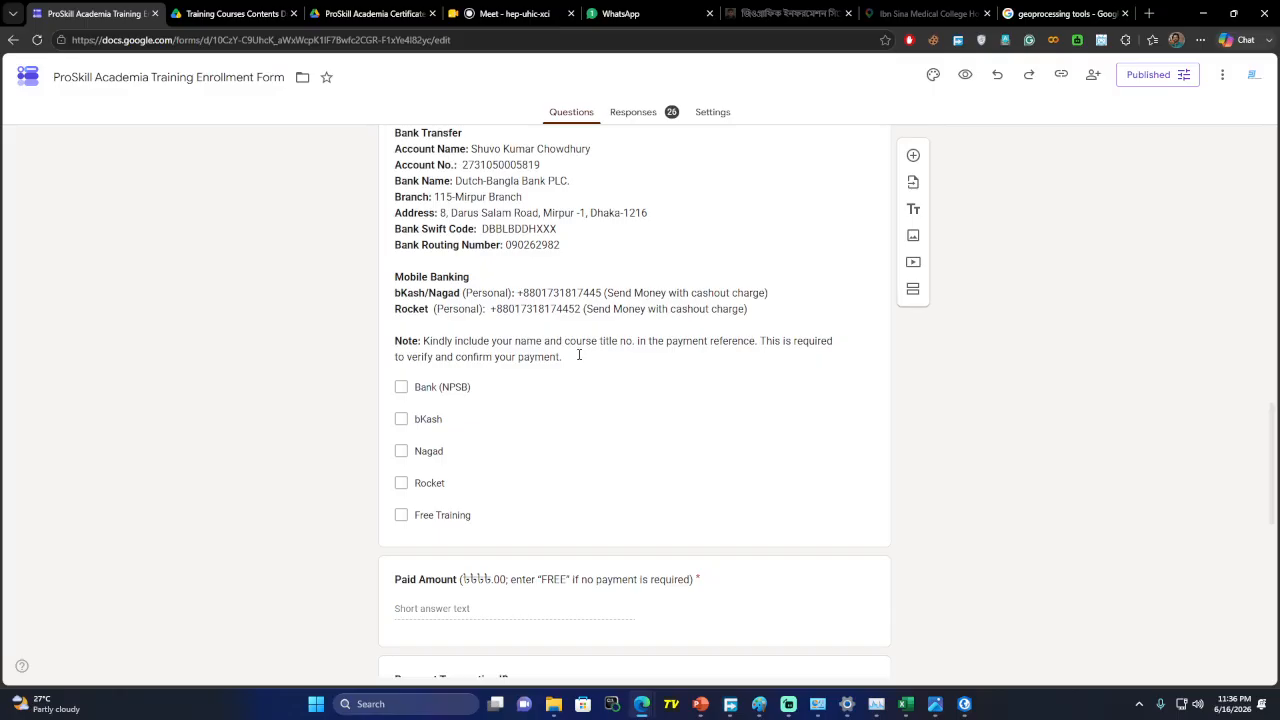
{"action": "scroll", "coordinate": [578, 354], "scroll_direction": "up", "scroll_amount": 5}
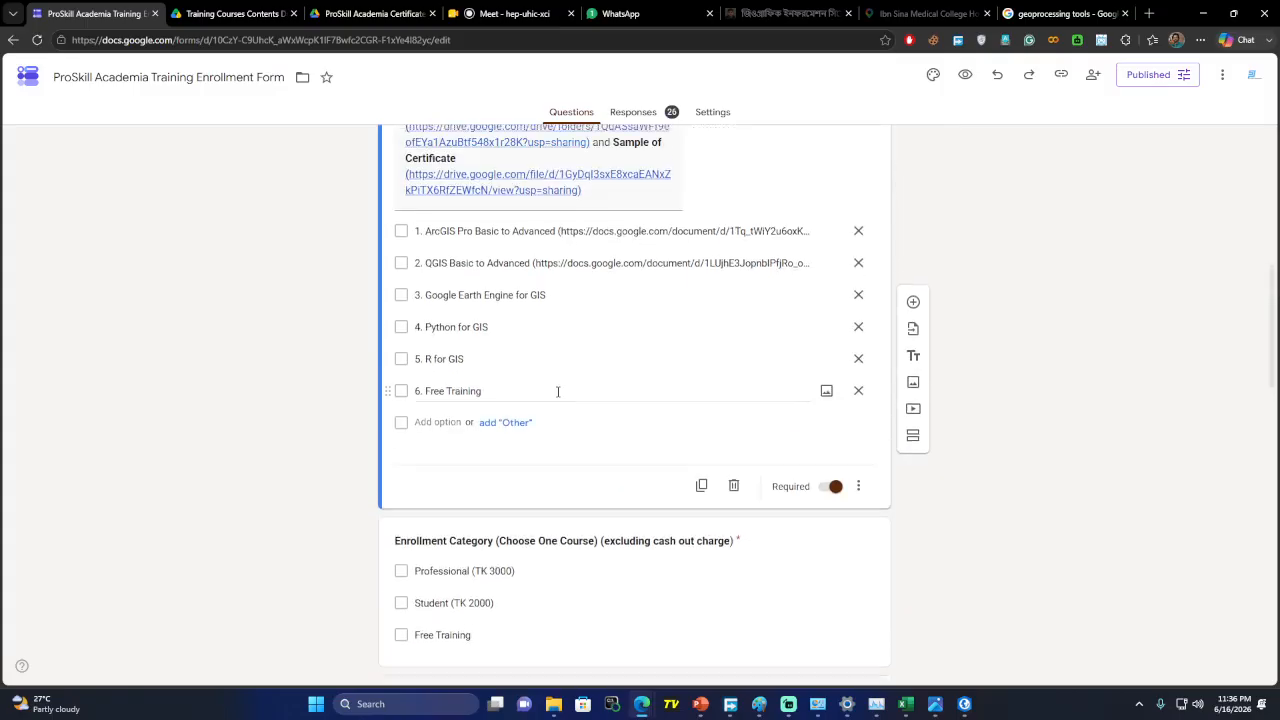
{"action": "scroll", "coordinate": [558, 391], "scroll_direction": "up", "scroll_amount": 1}
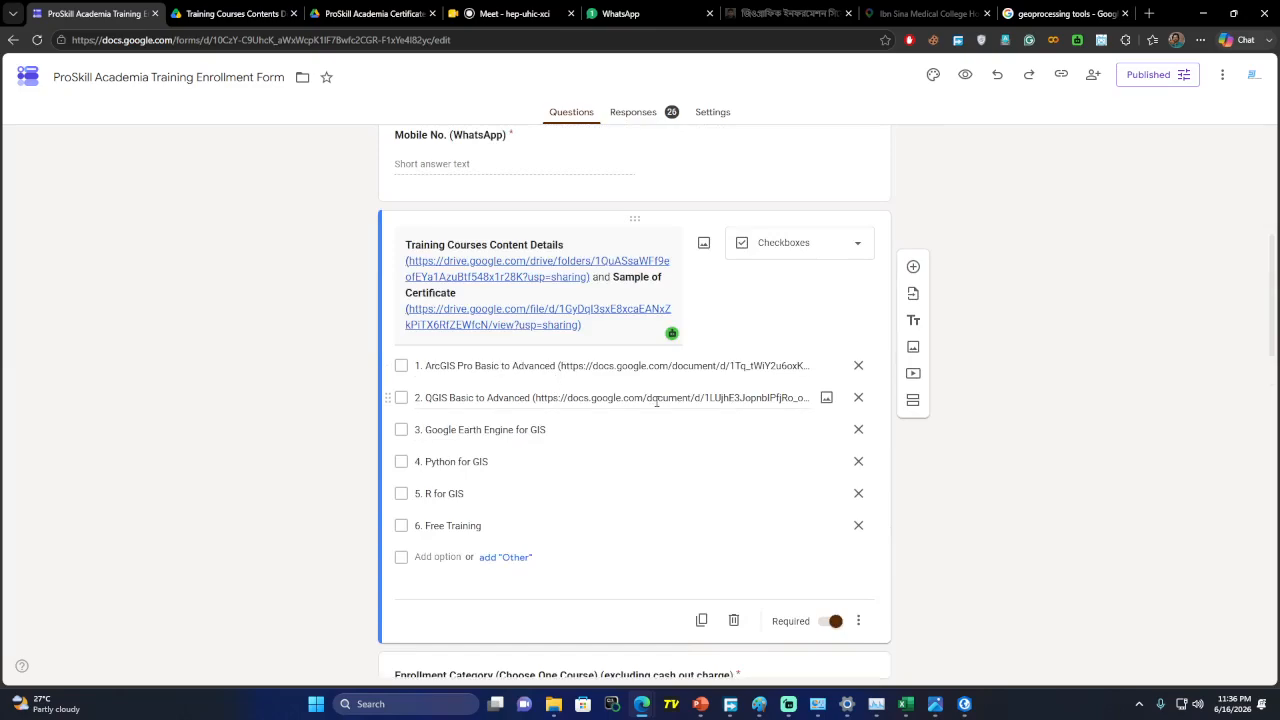
Check the calendar panel, scroll through the form once more, and return to the Meet call
{"action": "left_click", "coordinate": [1234, 711]}
{"action": "left_click", "coordinate": [1232, 712]}
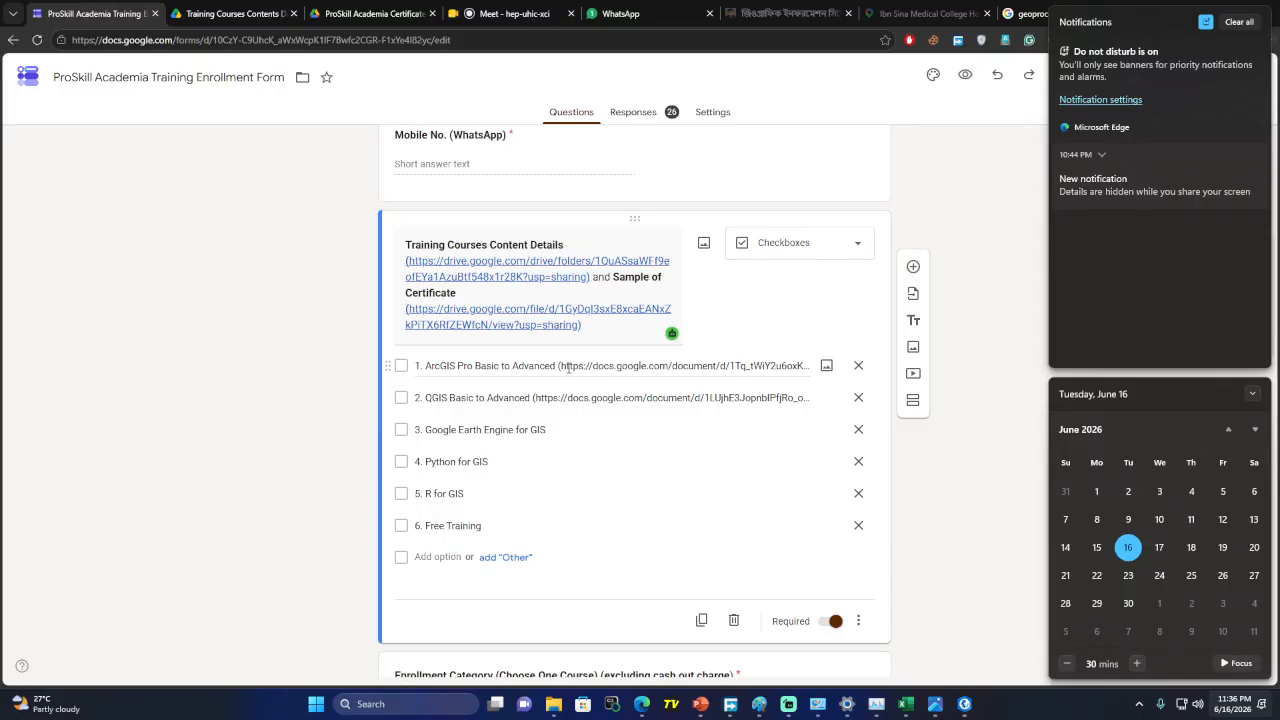
{"action": "scroll", "coordinate": [220, 500], "scroll_direction": "down", "scroll_amount": 9}
{"action": "scroll", "coordinate": [222, 500], "scroll_direction": "down", "scroll_amount": 5}
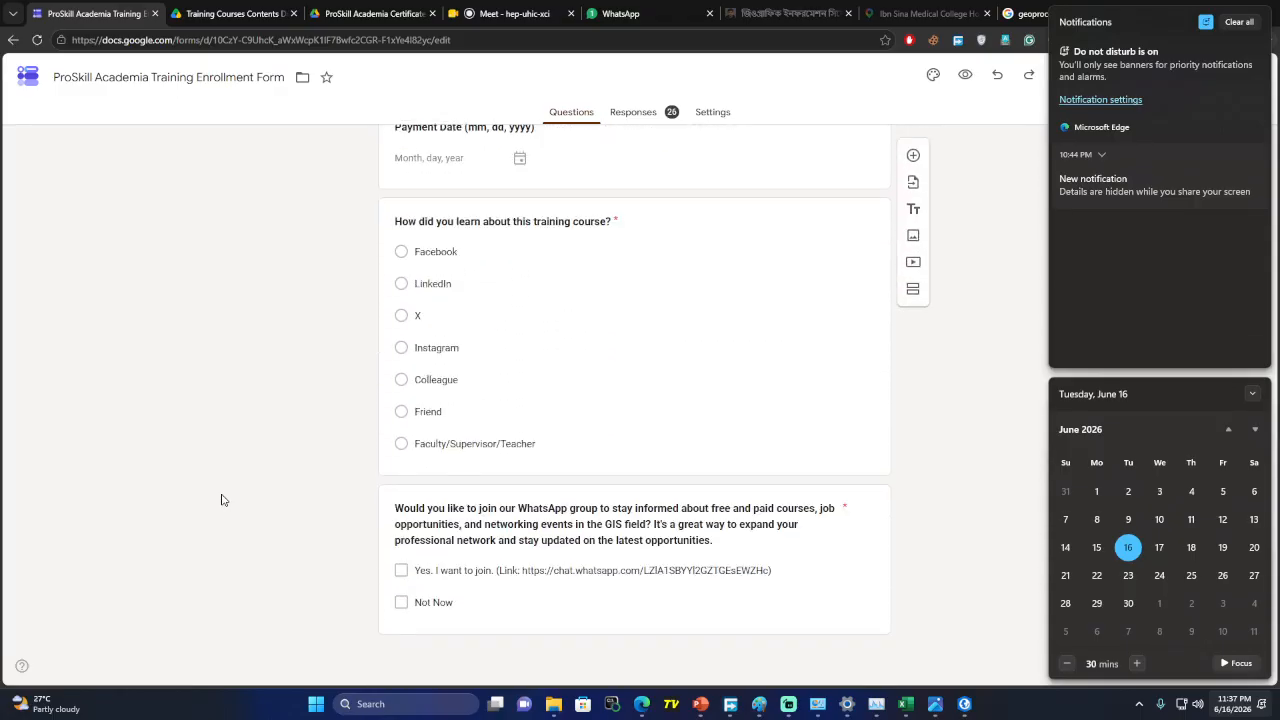
{"action": "scroll", "coordinate": [222, 500], "scroll_direction": "up", "scroll_amount": 20}
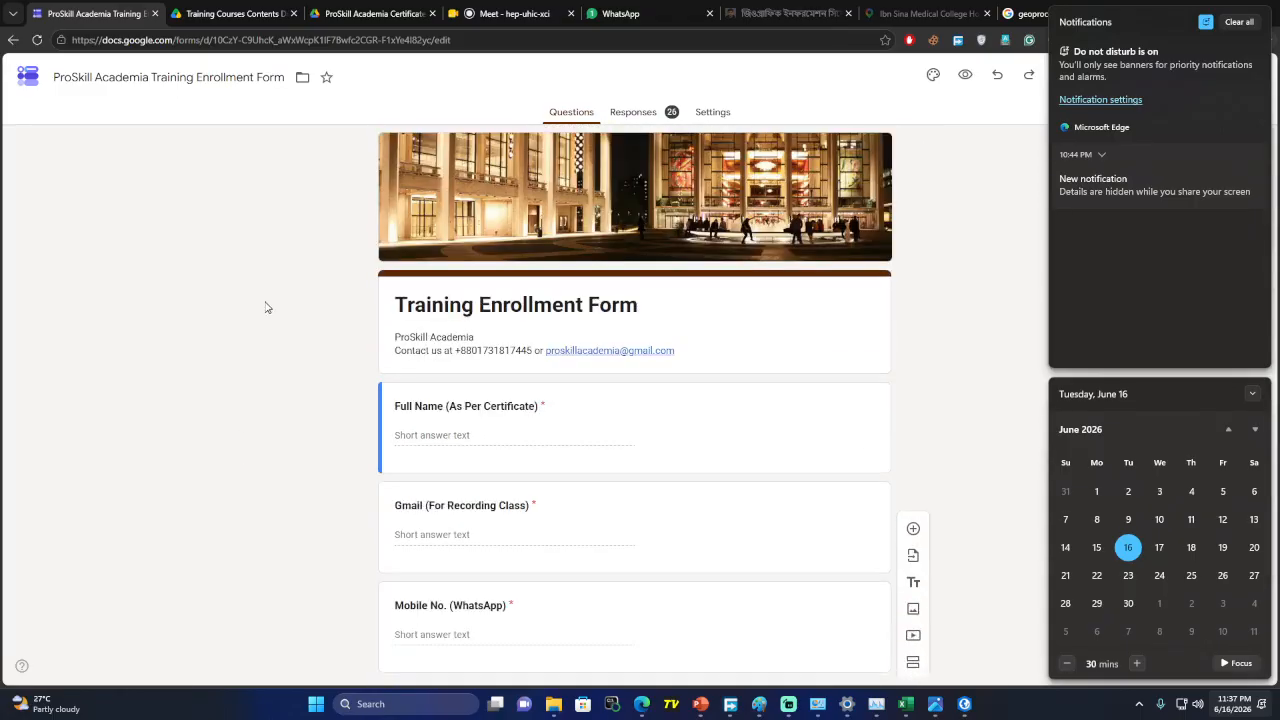
{"action": "left_click", "coordinate": [510, 14]}
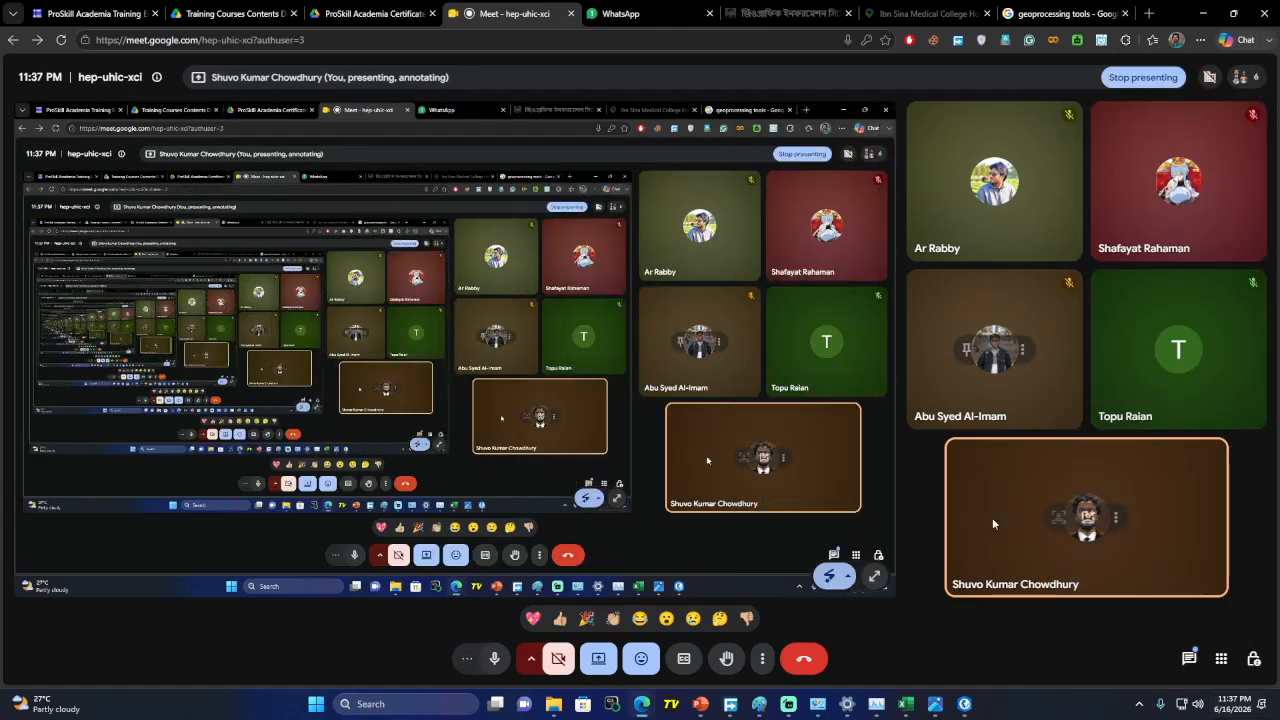
Open the Present menu's options to present something else or stop sharing
{"action": "left_click", "coordinate": [607, 660]}
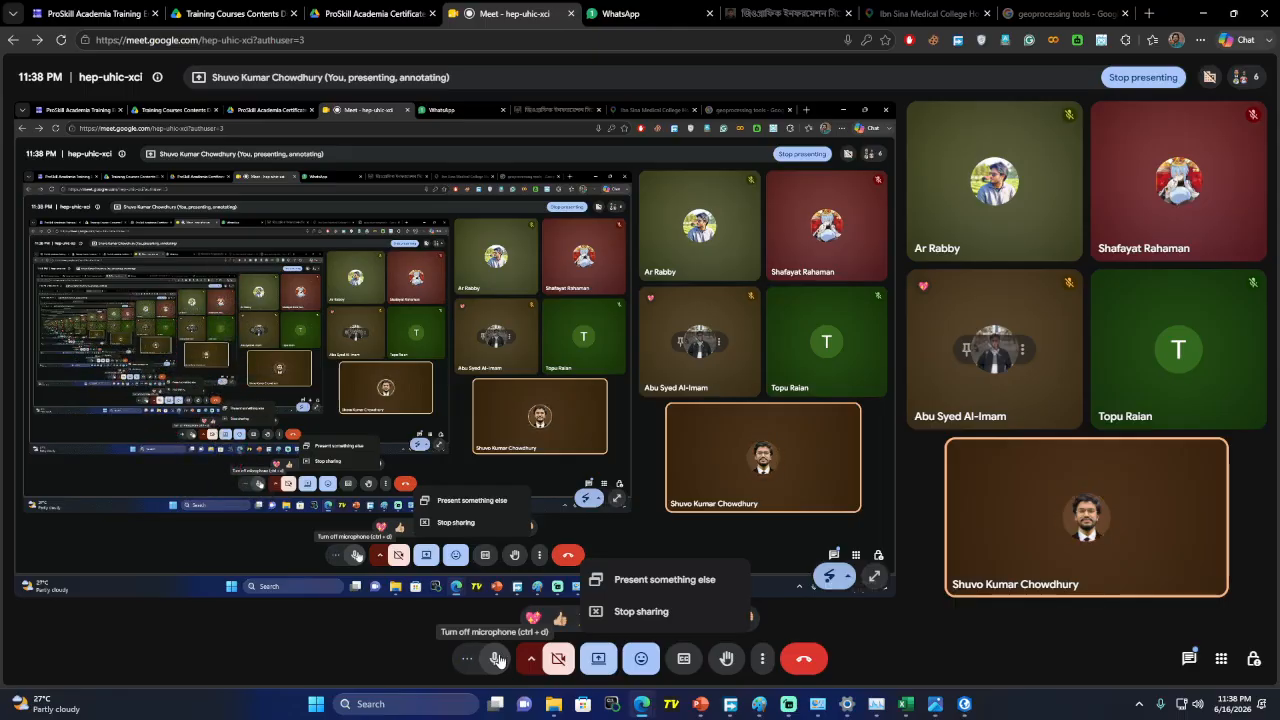
Open the in-call chat, close the Layout.jpg window, and bring Streamlabs Desktop forward
{"action": "left_click", "coordinate": [1188, 658]}
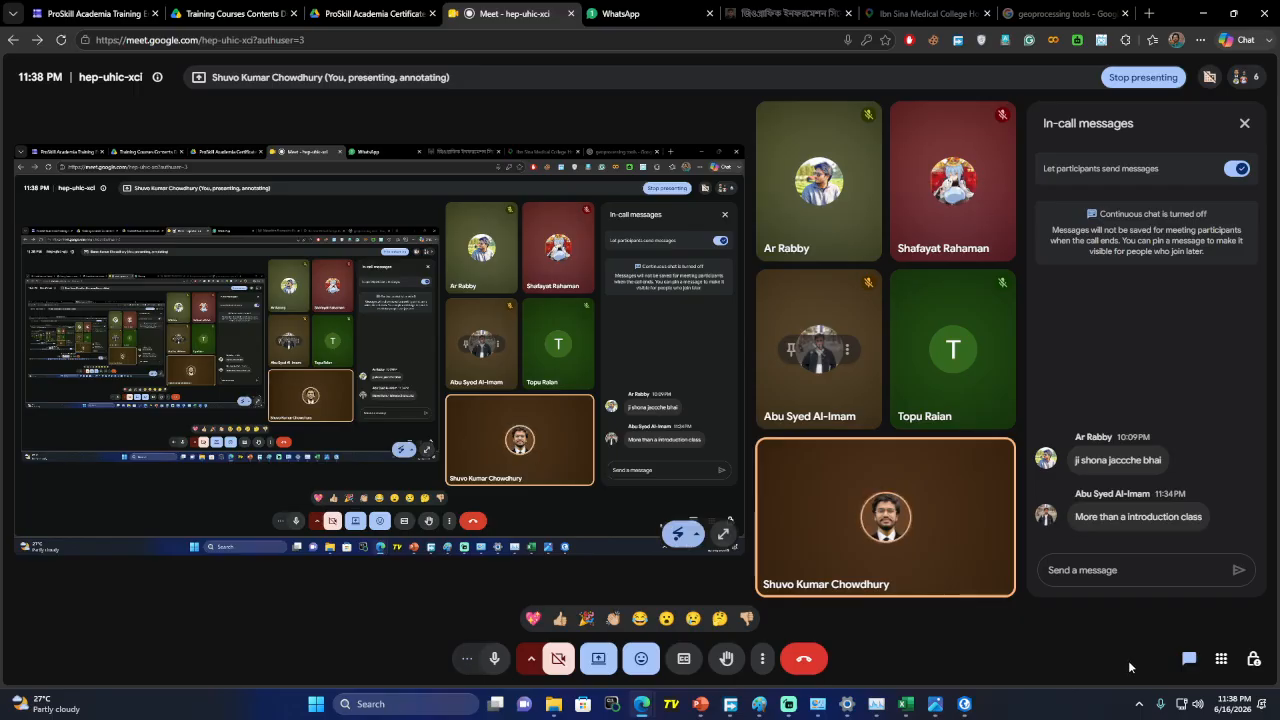
{"action": "mouse_move", "coordinate": [936, 710]}
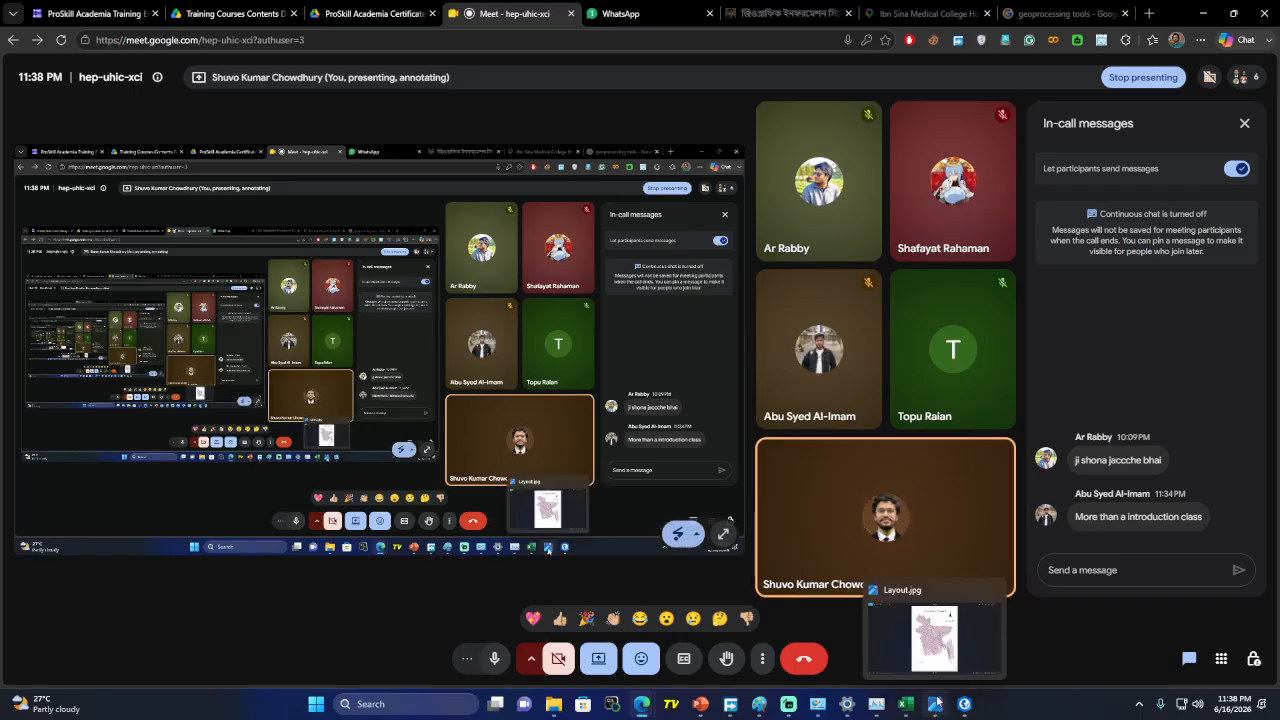
{"action": "left_click", "coordinate": [992, 589]}
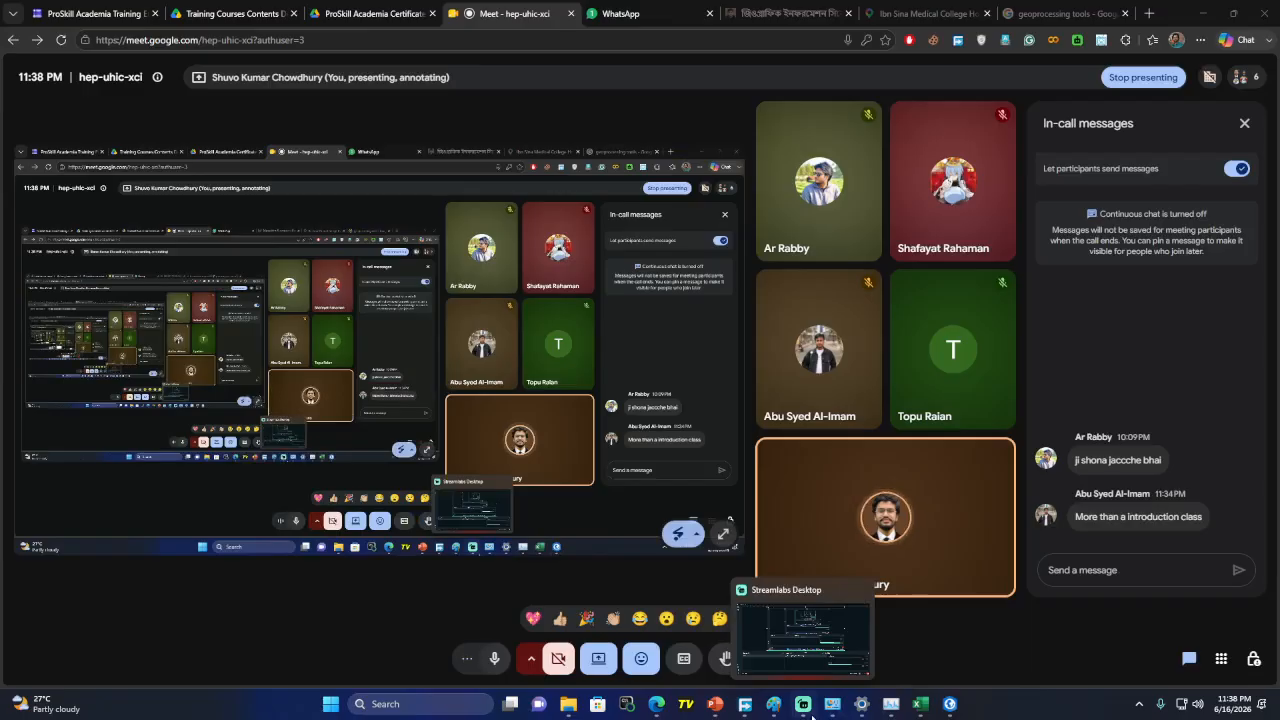
{"action": "left_click", "coordinate": [812, 714]}
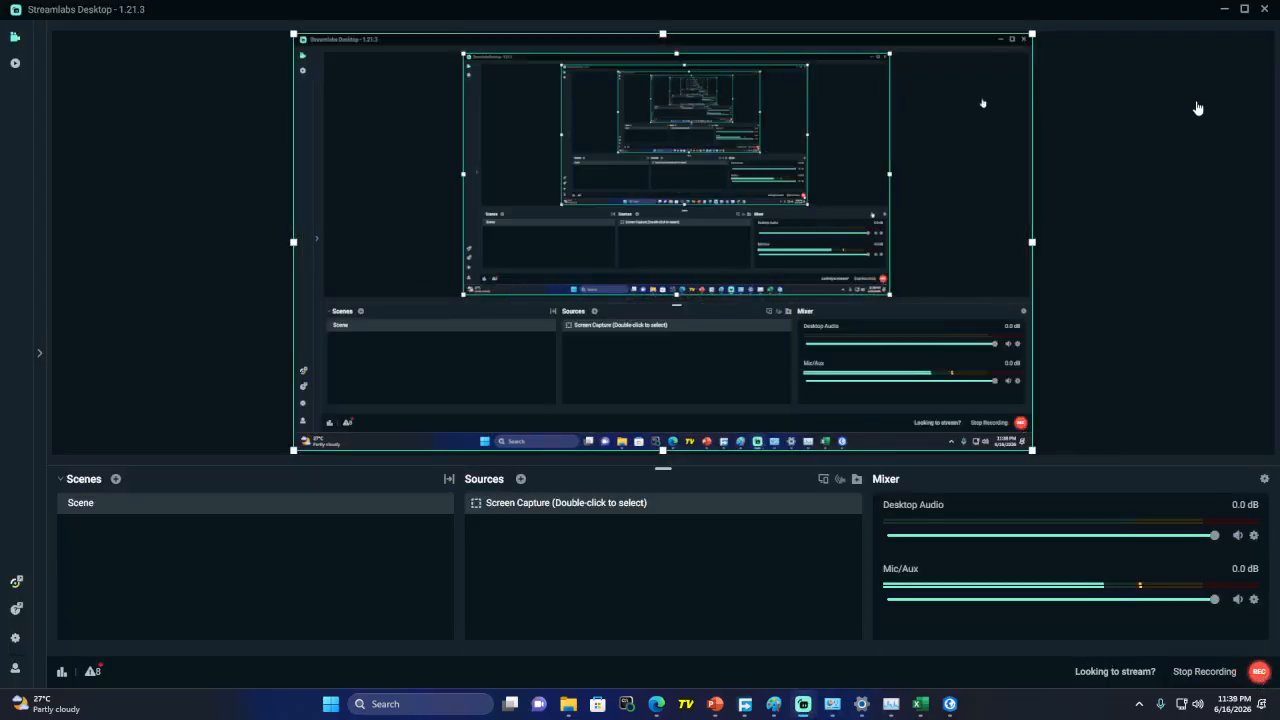
Minimize Streamlabs Desktop to reveal the Meet call and its in-call messages
{"action": "left_click", "coordinate": [1224, 14]}
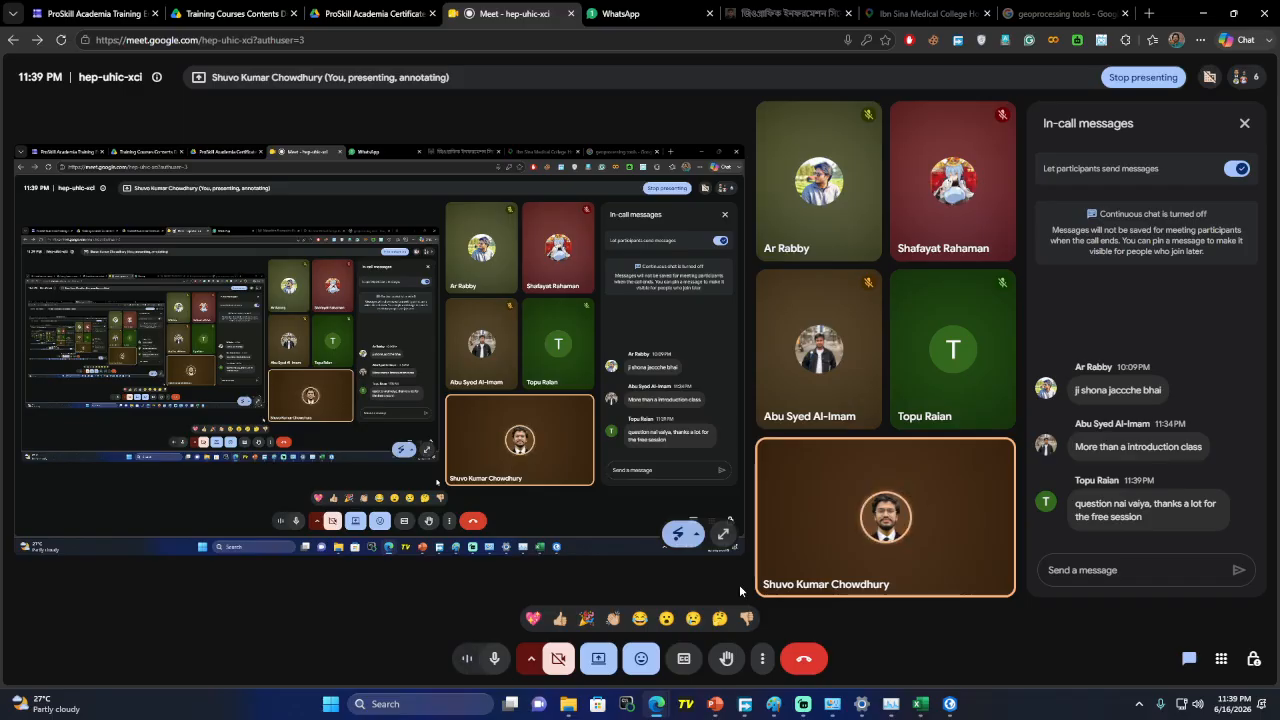
Mute the microphone, end the Meet call for everyone, and return to Streamlabs Desktop
{"action": "left_click", "coordinate": [495, 658]}
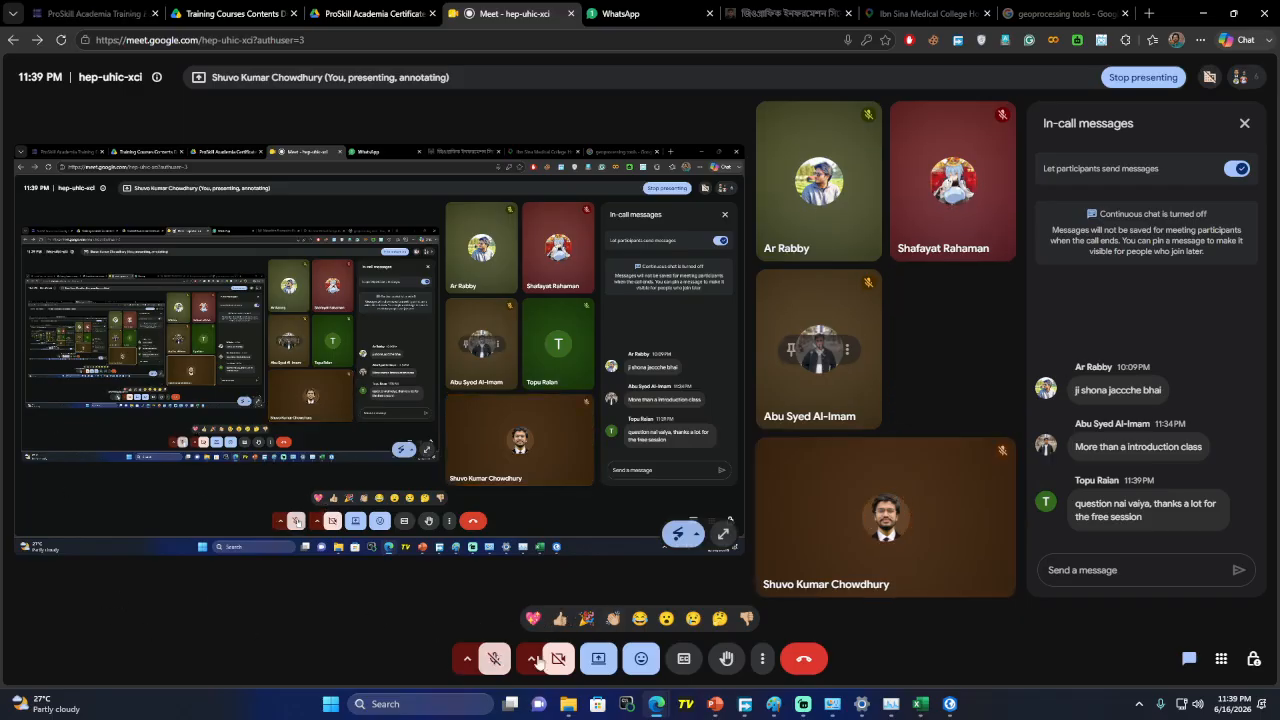
{"action": "left_click", "coordinate": [805, 659]}
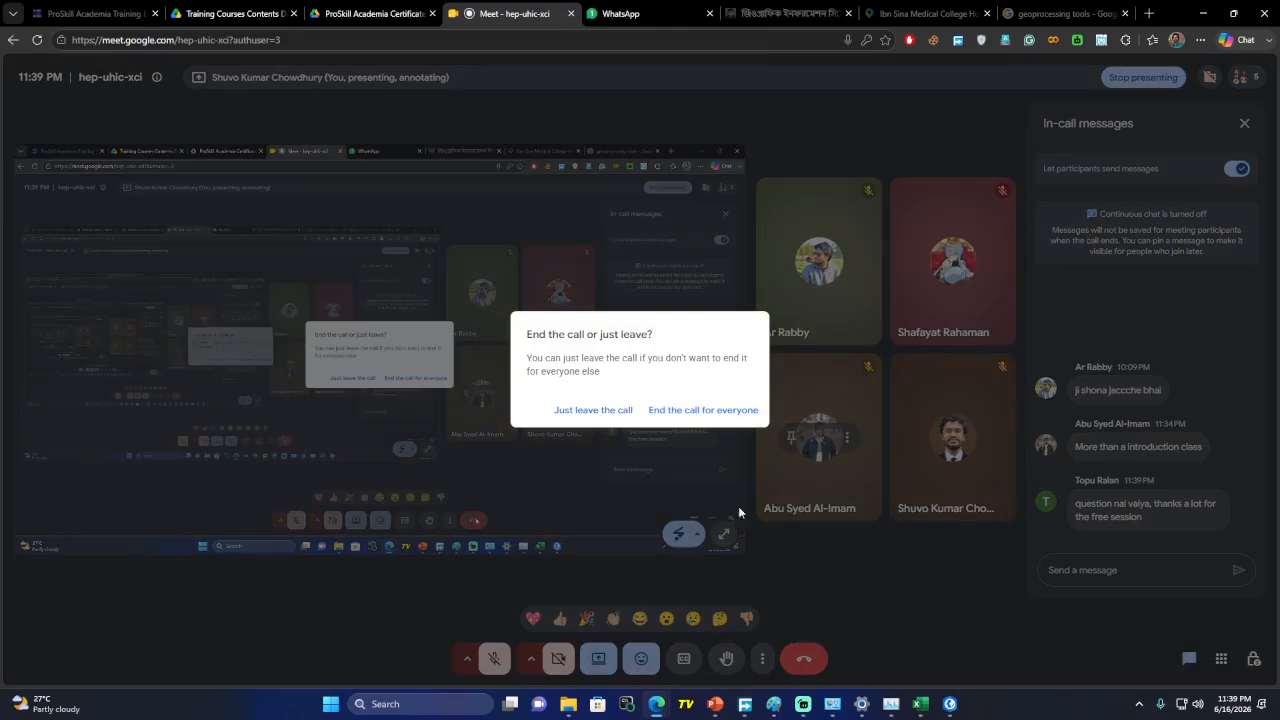
{"action": "left_click", "coordinate": [702, 410]}
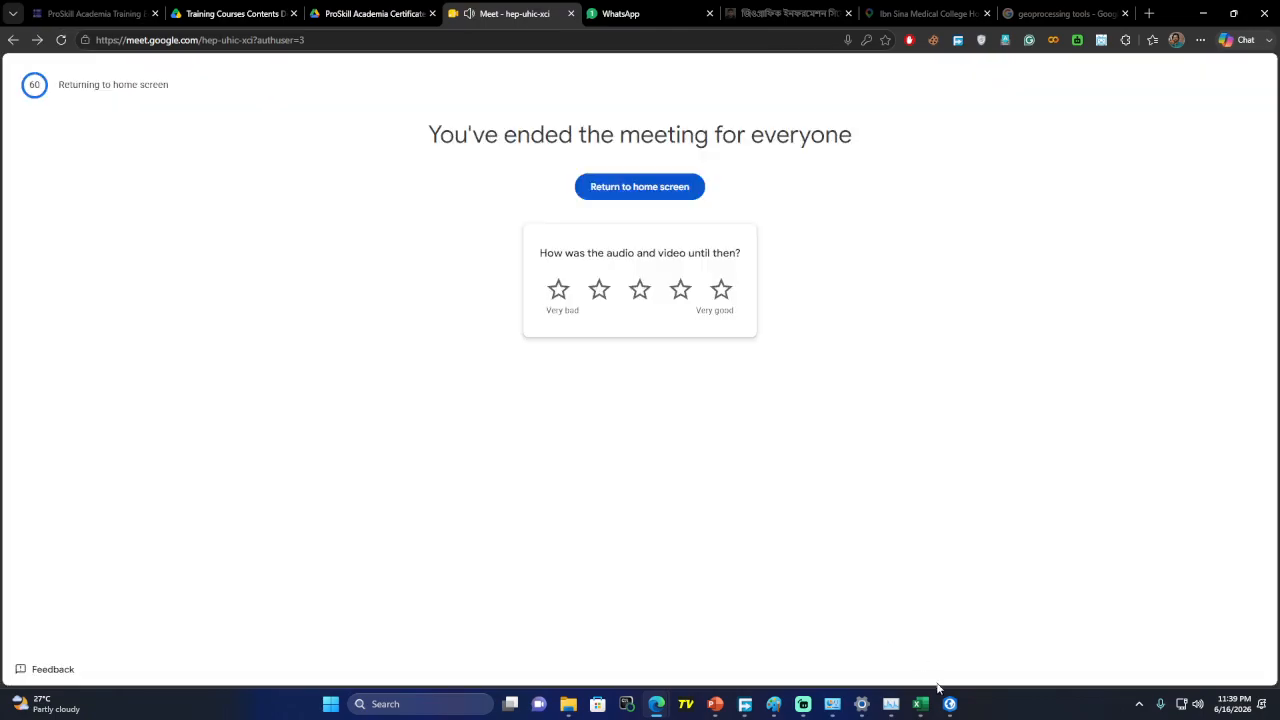
{"action": "mouse_move", "coordinate": [949, 704]}
{"action": "left_click", "coordinate": [802, 704]}
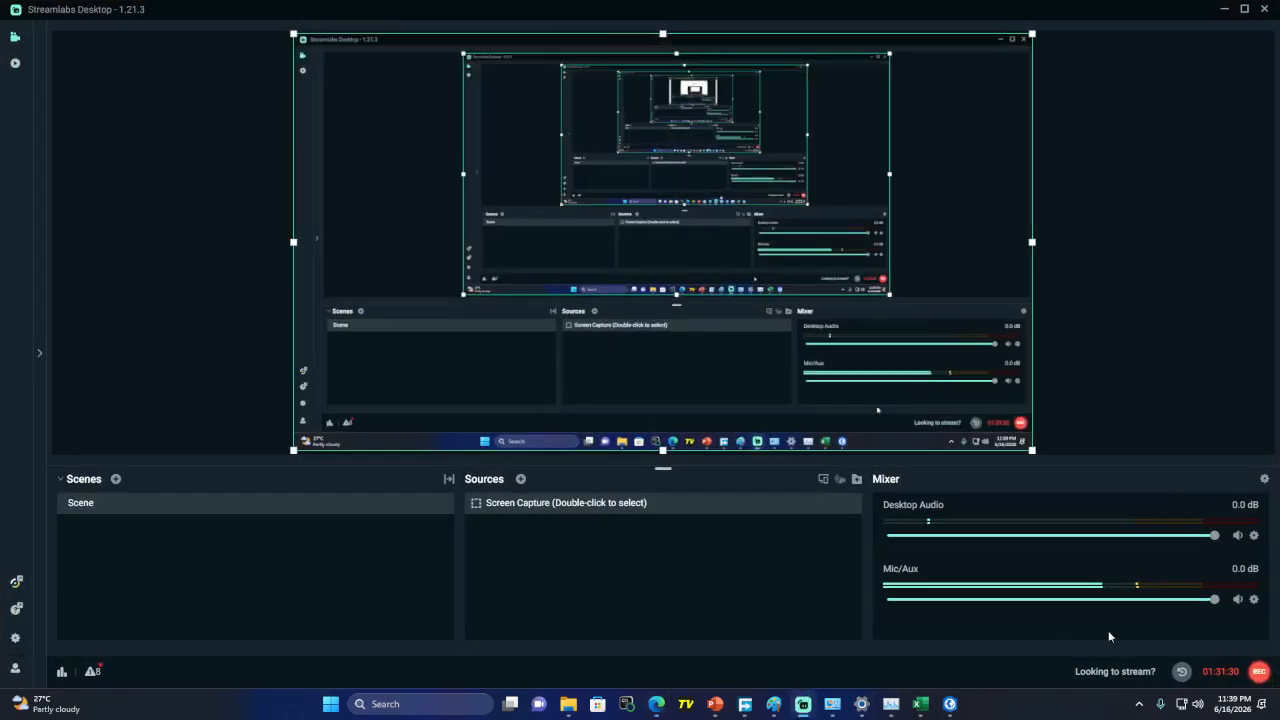